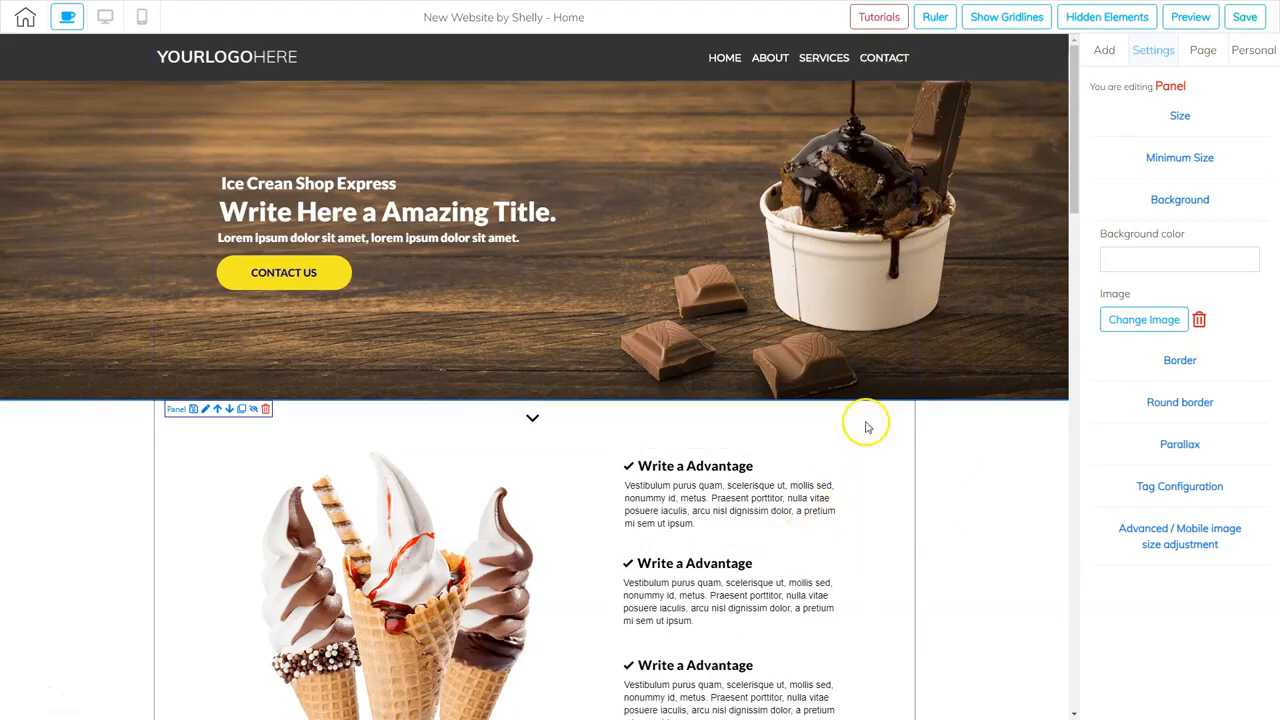
- Add six blank panels at the end of the page, below the footer
scroll(860, 350, "down", 3)
scroll(857, 520, "down", 3)
scroll(857, 510, "down", 8)
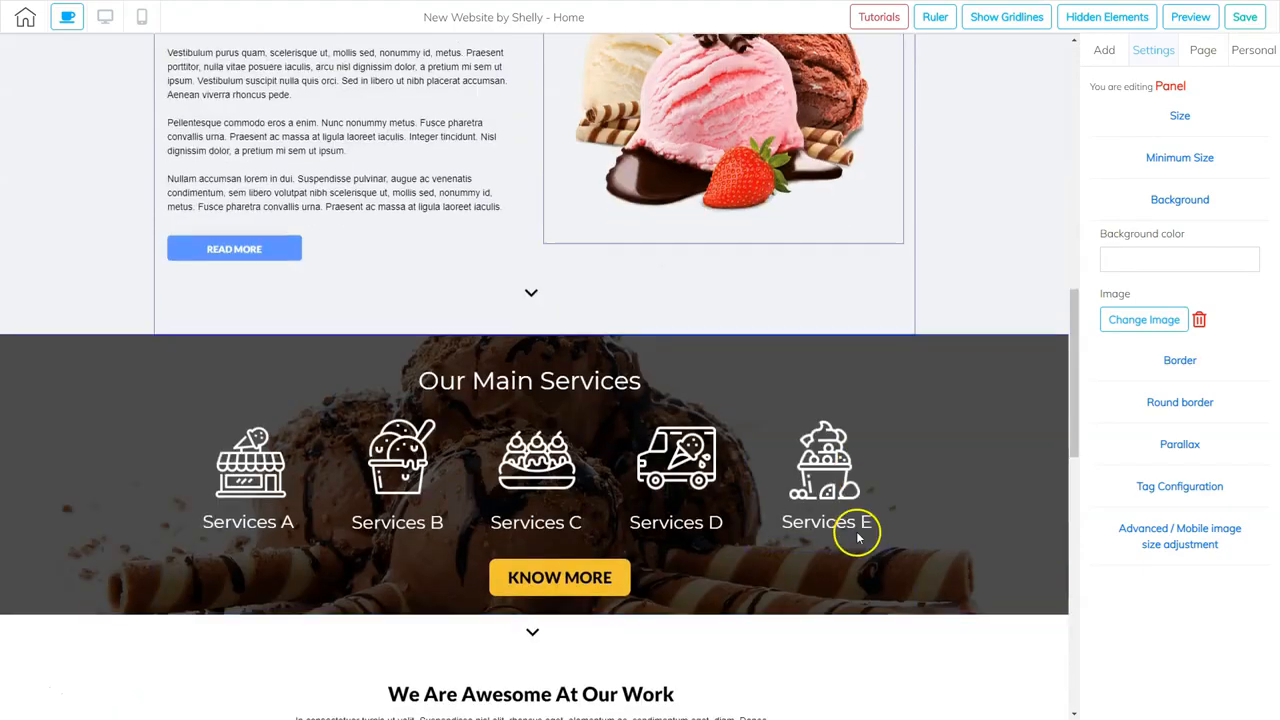
scroll(840, 594, "down", 5)
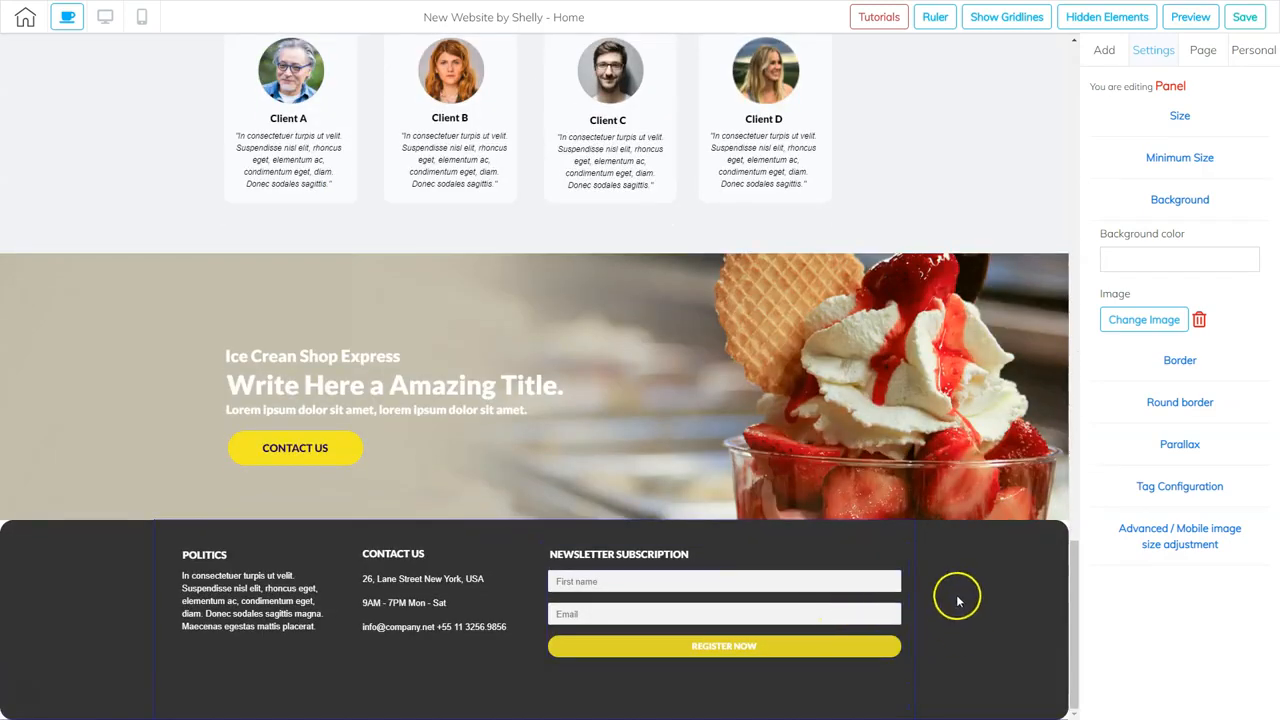
left_click(1102, 55)
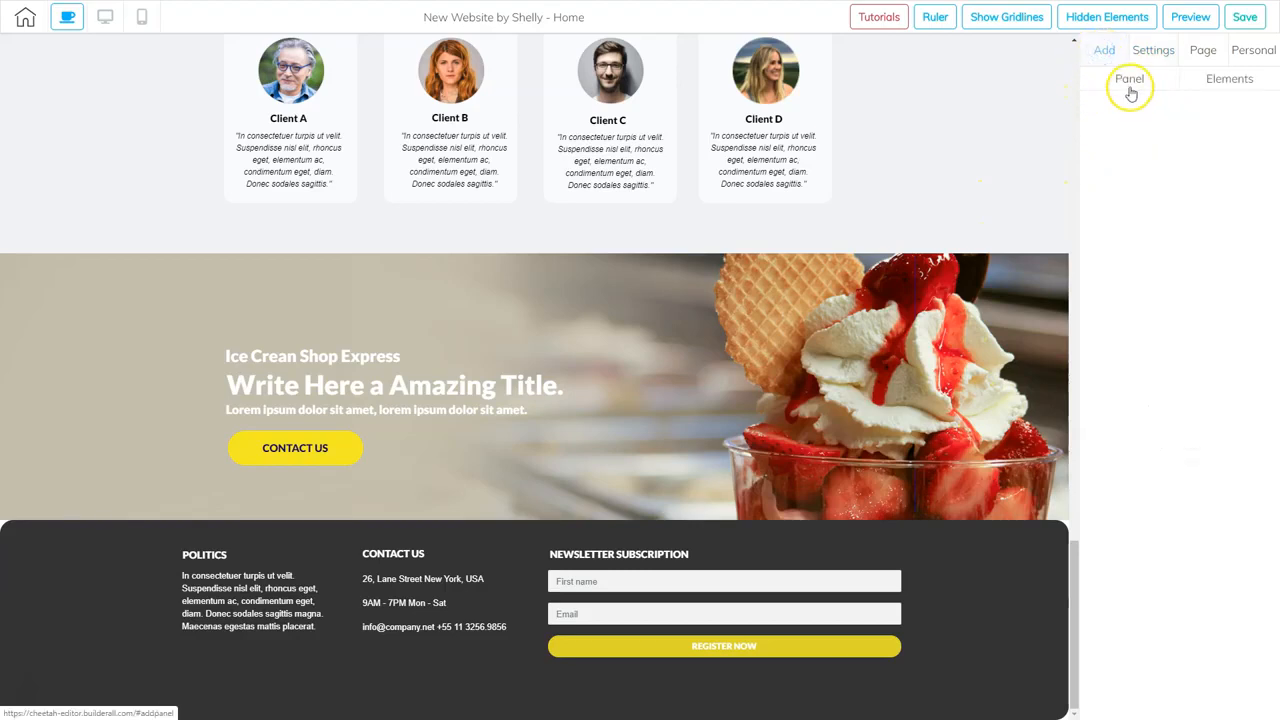
left_click(1128, 80)
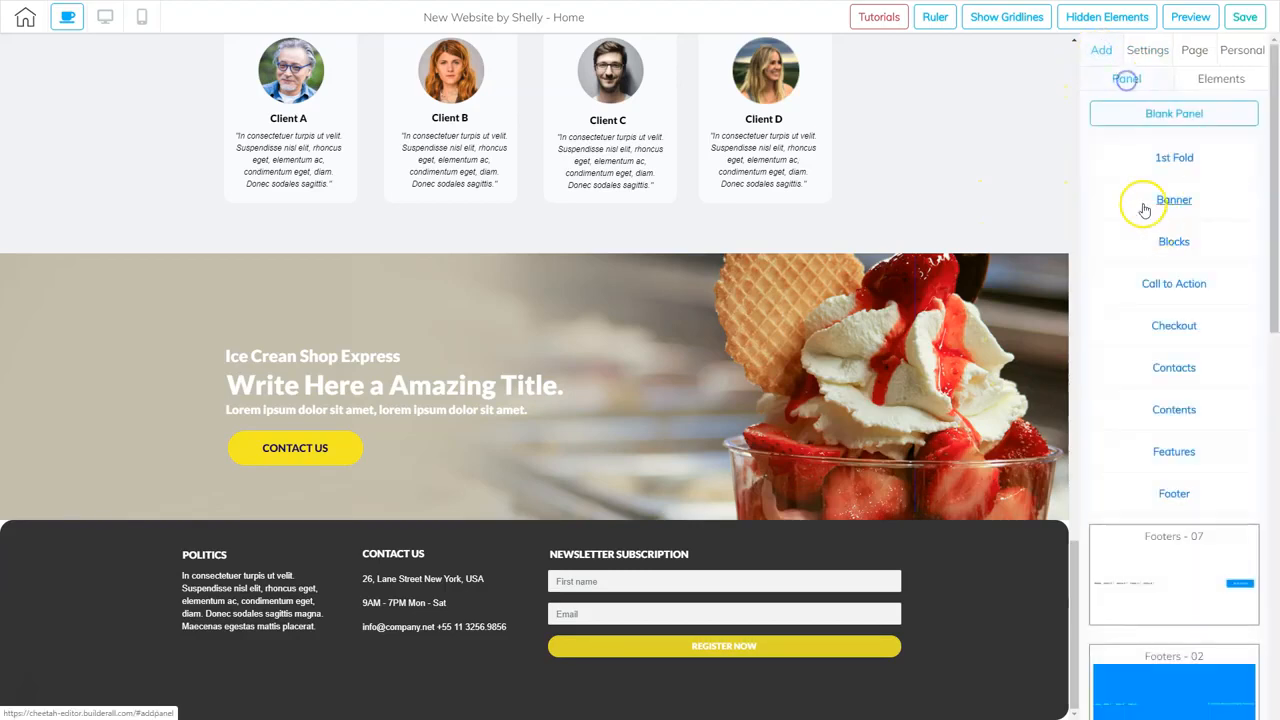
left_click(1134, 117)
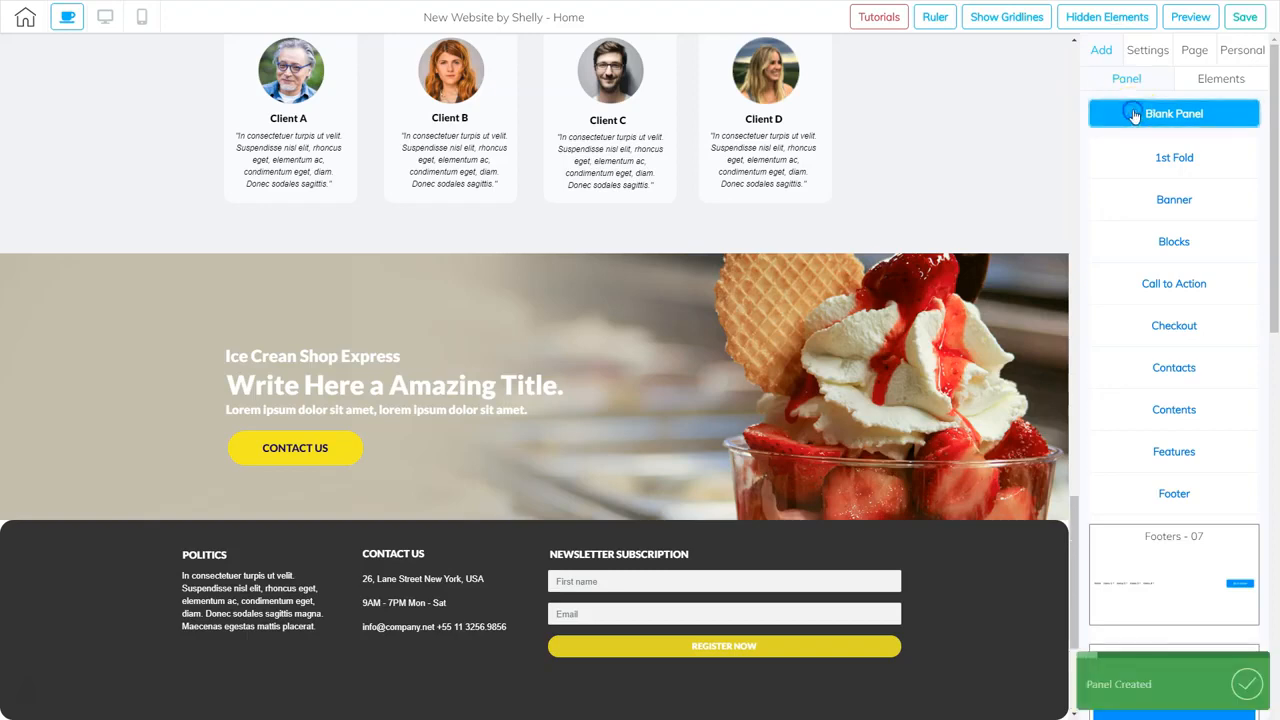
left_click(1134, 117)
left_click(1134, 117)
left_click(1134, 117)
left_click(1134, 117)
left_click(1134, 116)
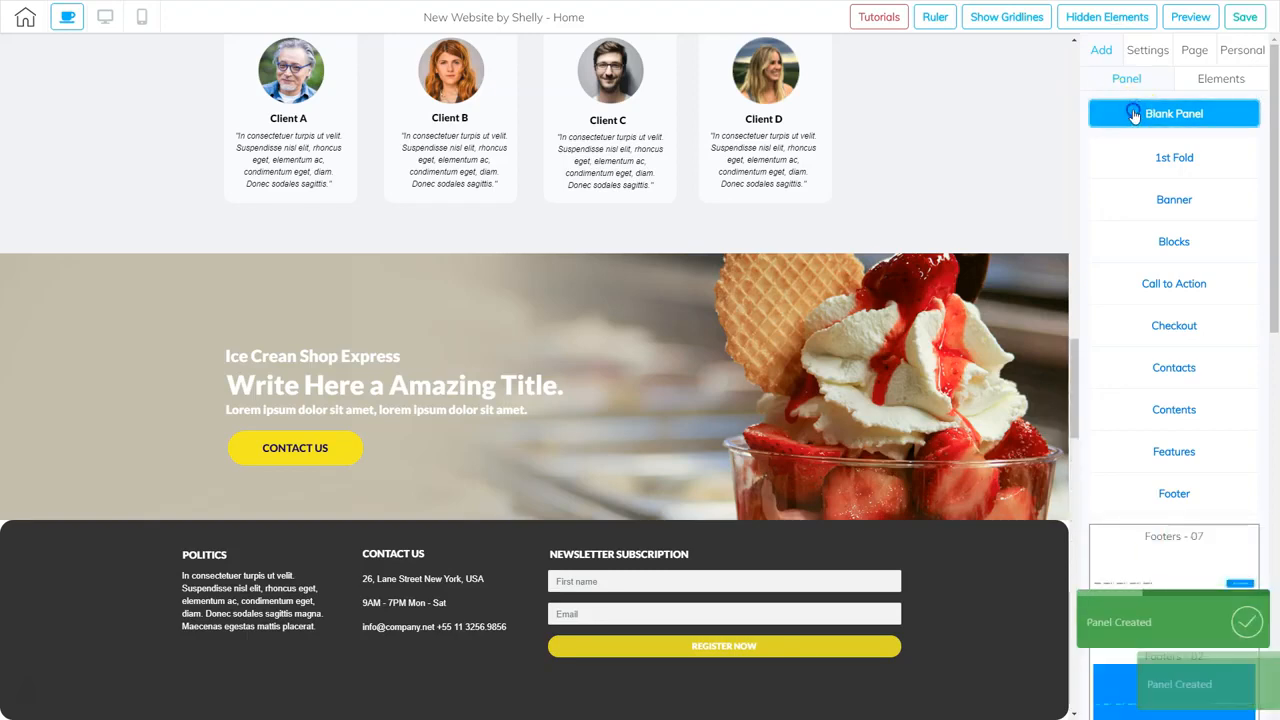
- Move the first blank panel up so it sits between the strawberry sundae banner and the footer
scroll(851, 510, "down", 10)
scroll(852, 486, "down", 15)
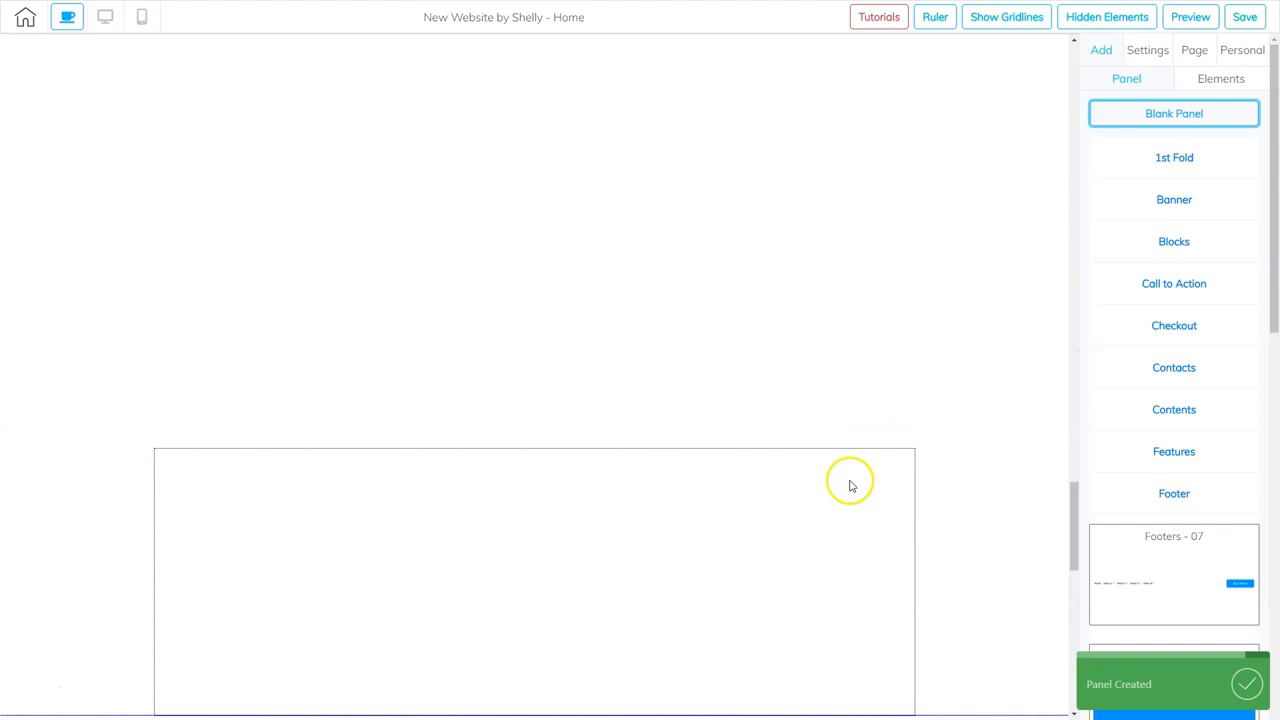
scroll(848, 484, "up", 11)
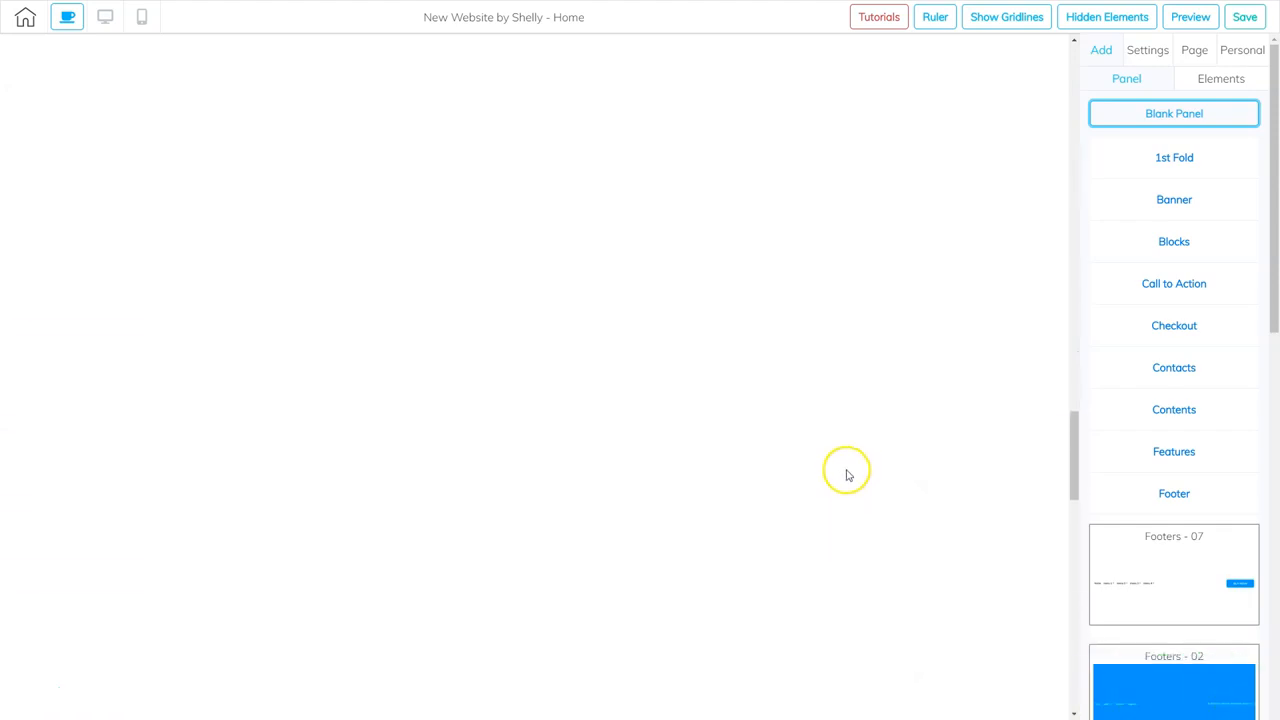
scroll(846, 472, "up", 5)
left_click(868, 540)
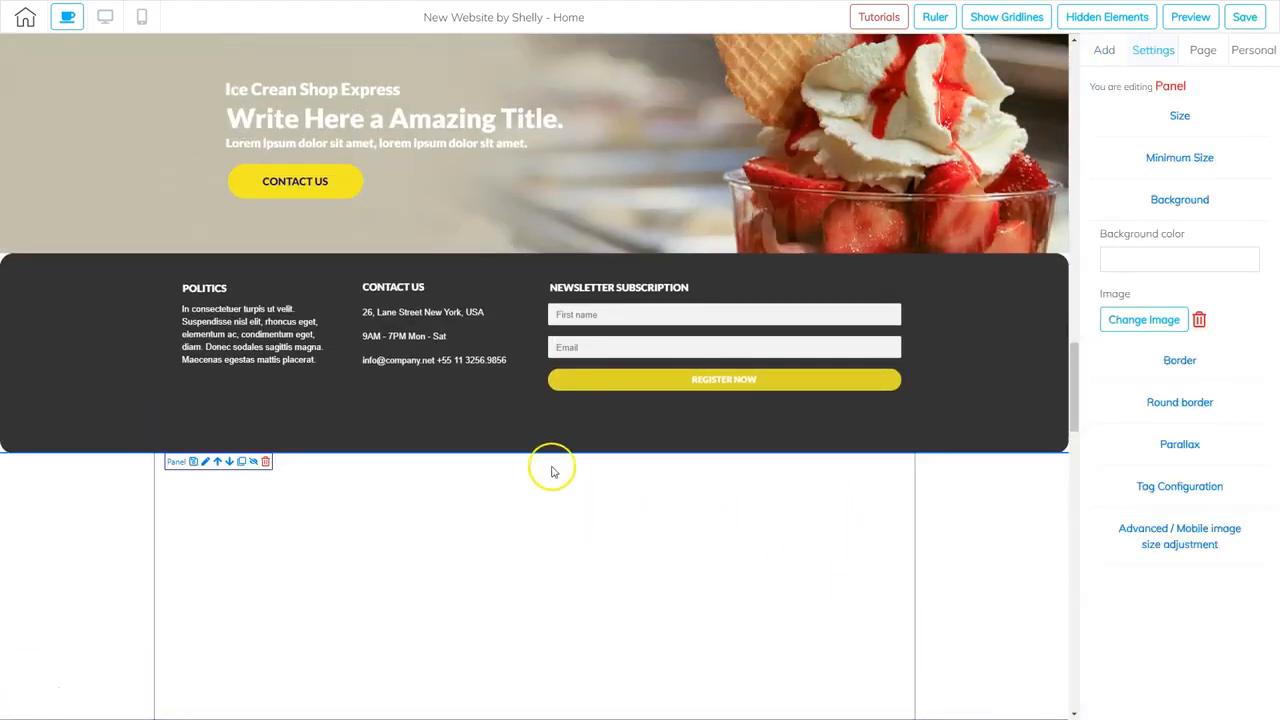
left_click(216, 462)
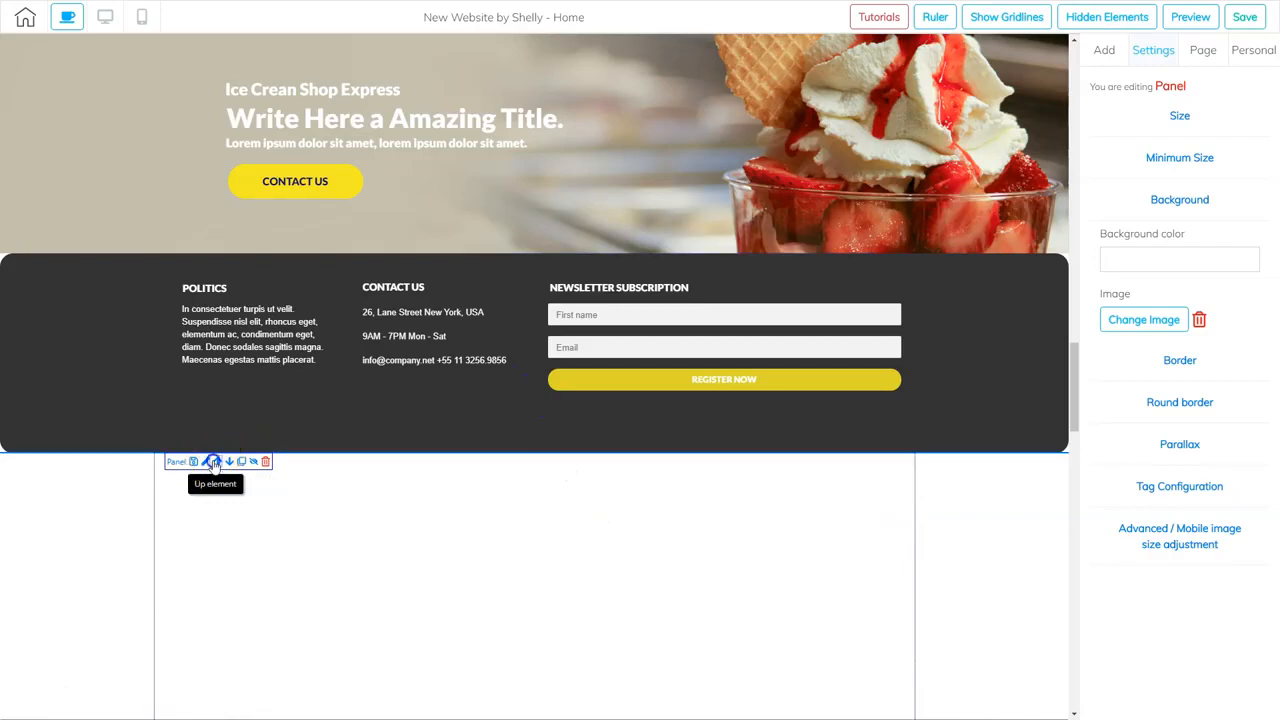
left_click(216, 462)
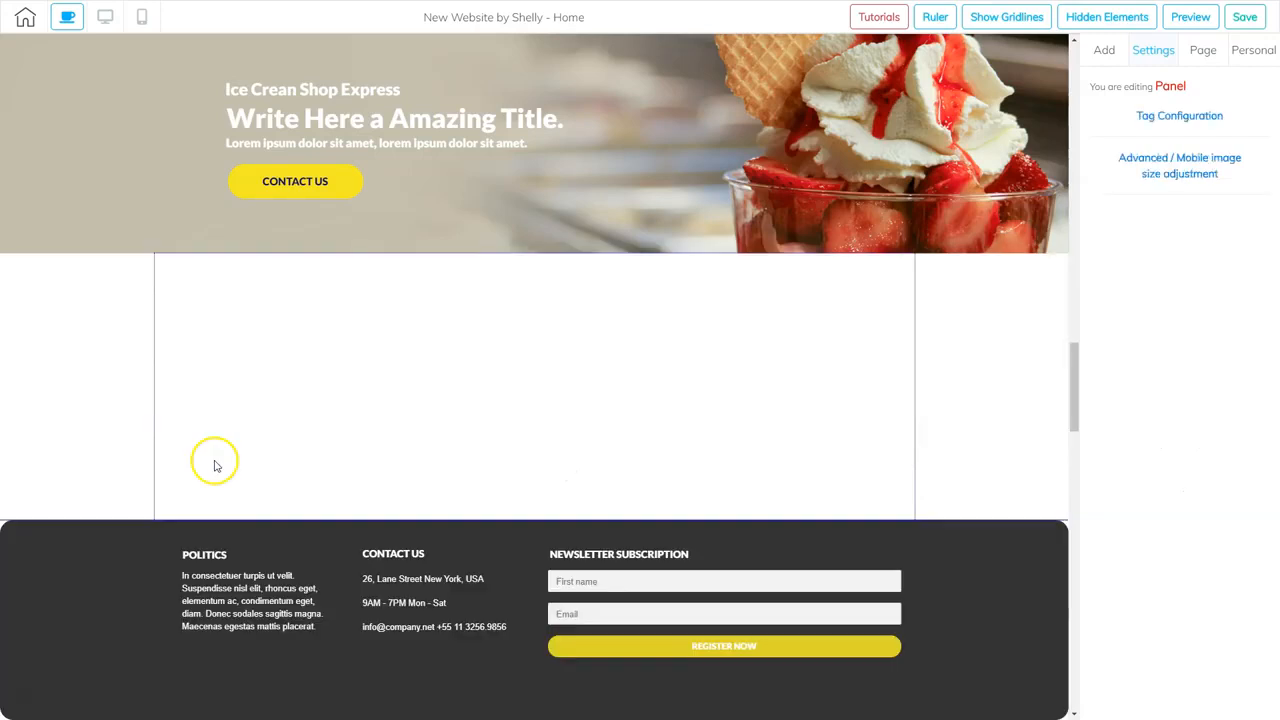
- Distribute the blank panels between the page sections, with one directly below the header, and review the layout
left_click(234, 347)
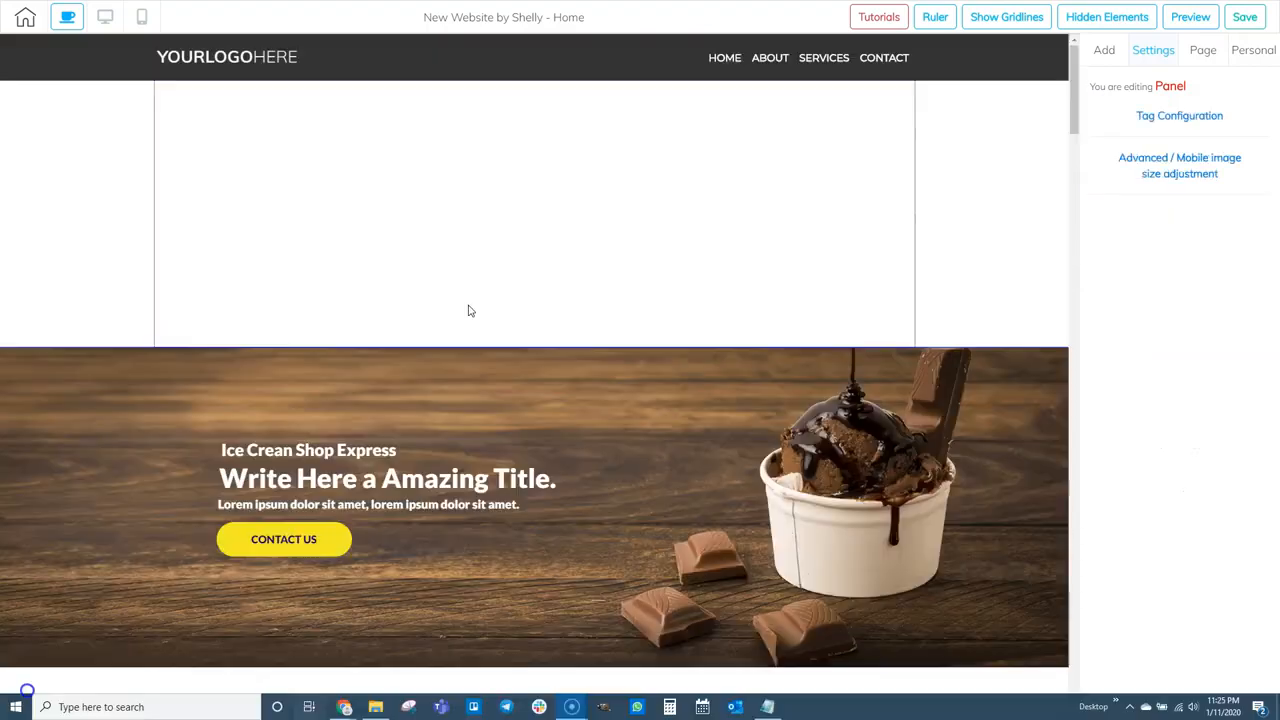
left_click(453, 330)
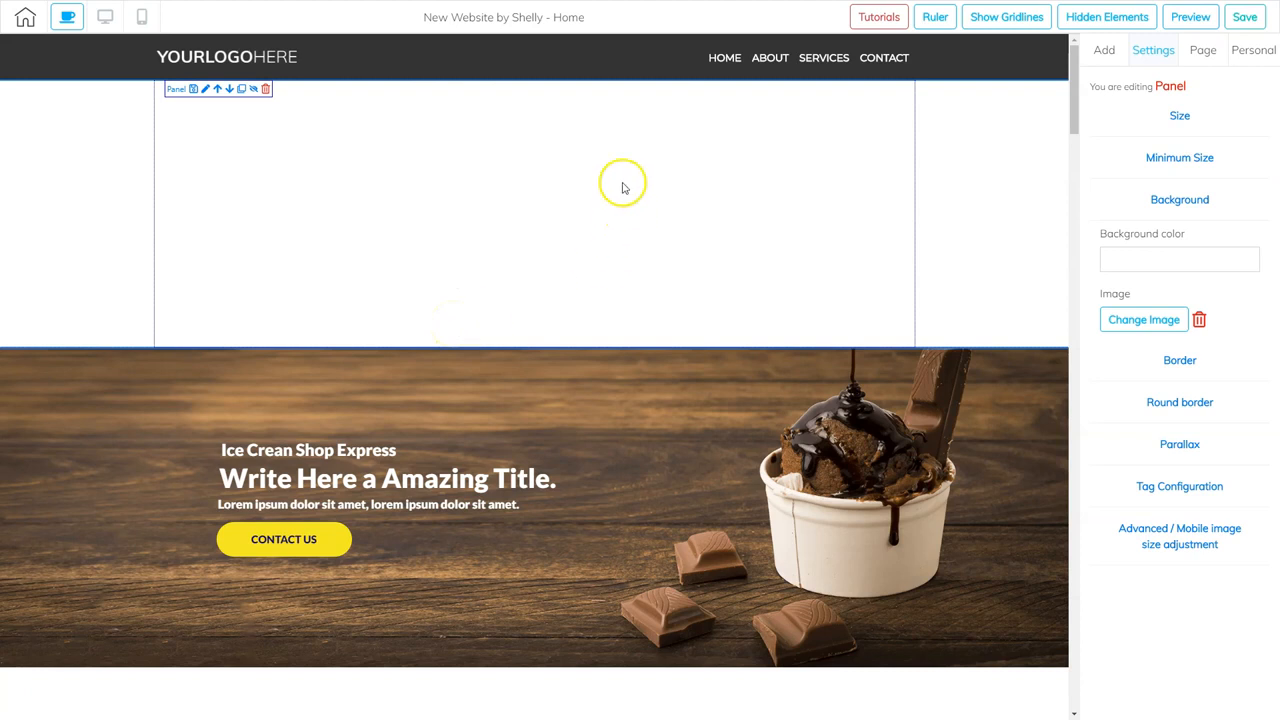
scroll(540, 380, "down", 8)
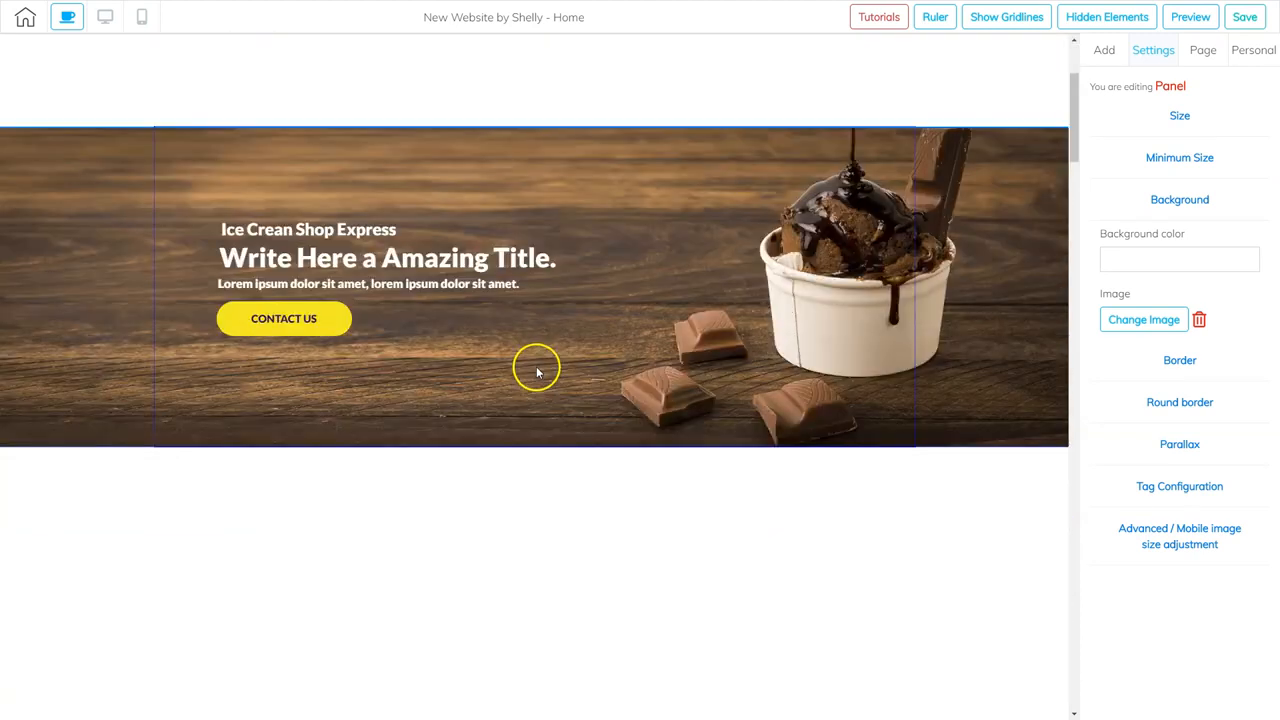
scroll(534, 418, "down", 2)
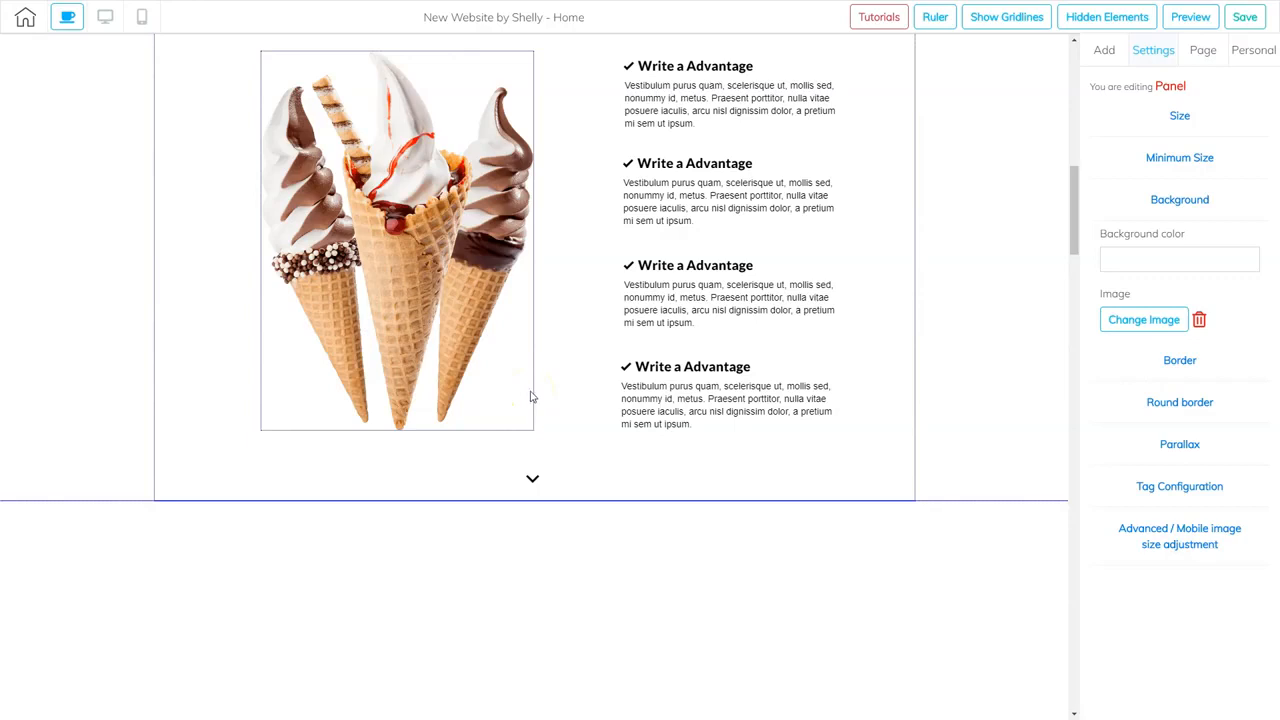
scroll(557, 314, "up", 6)
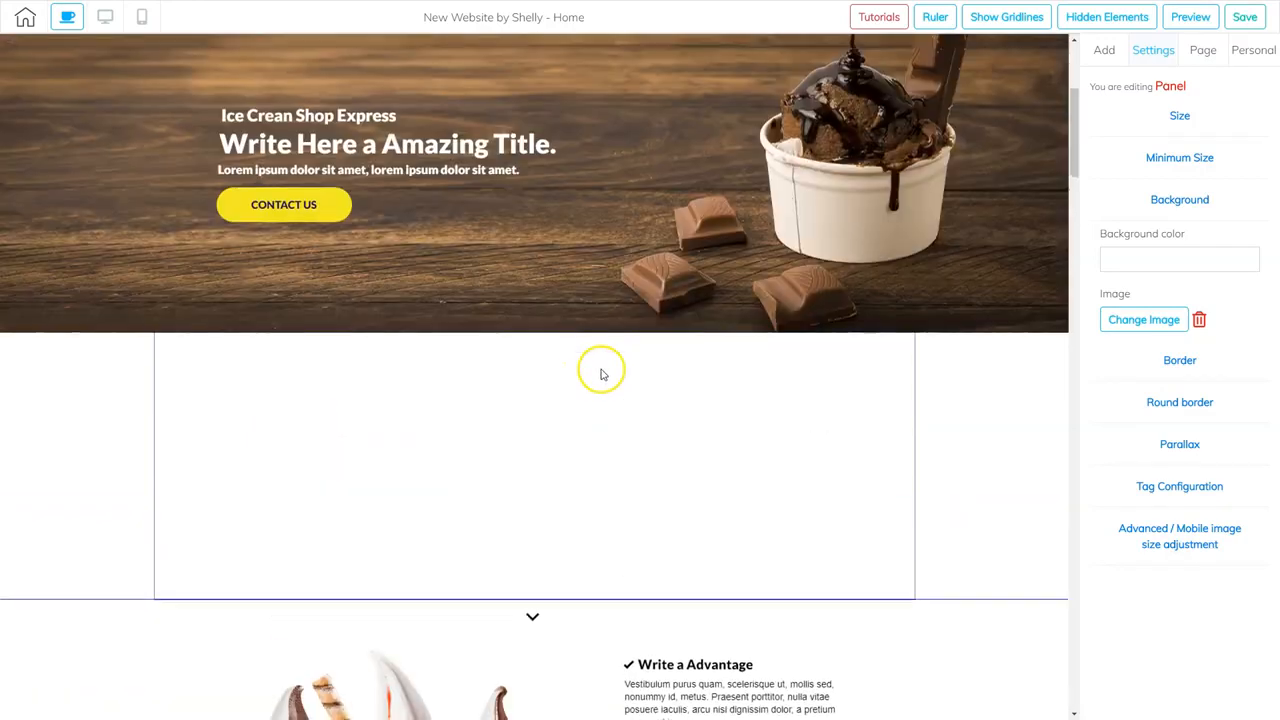
scroll(601, 374, "up", 4)
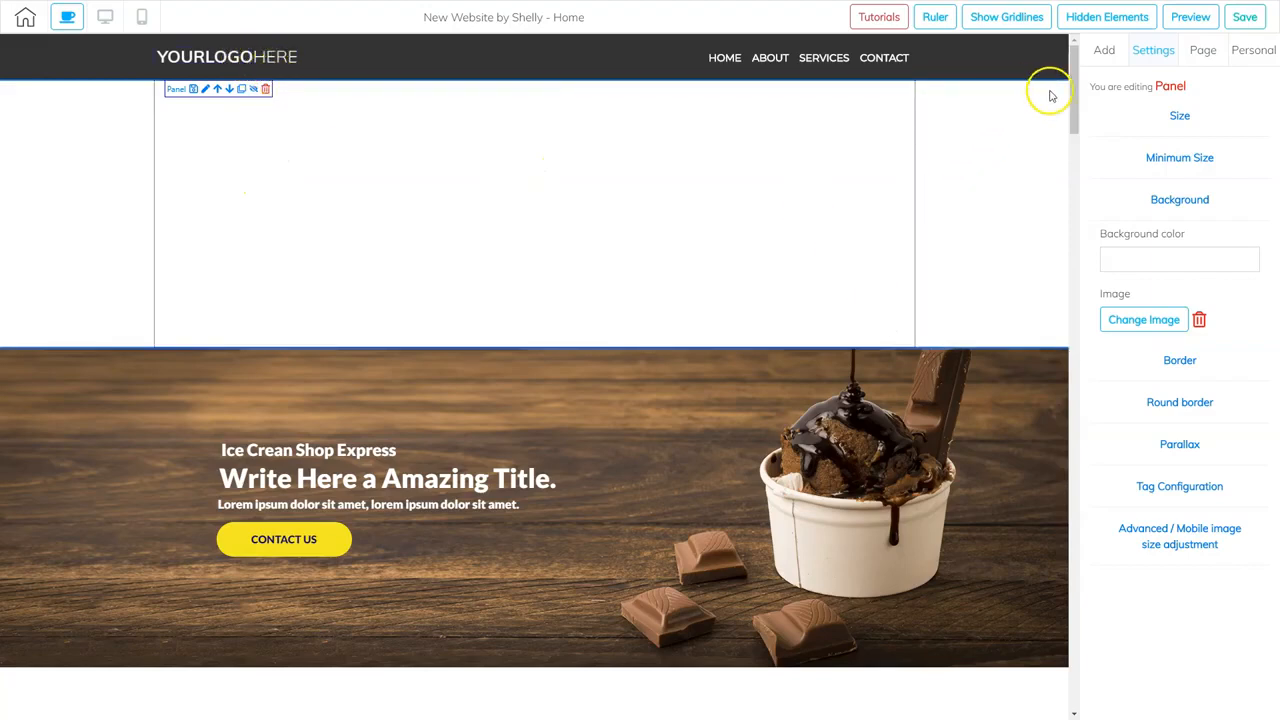
- Add an image element to the blank panel below the header and place it in the panel's upper-left corner
left_click(1105, 52)
left_click(1226, 80)
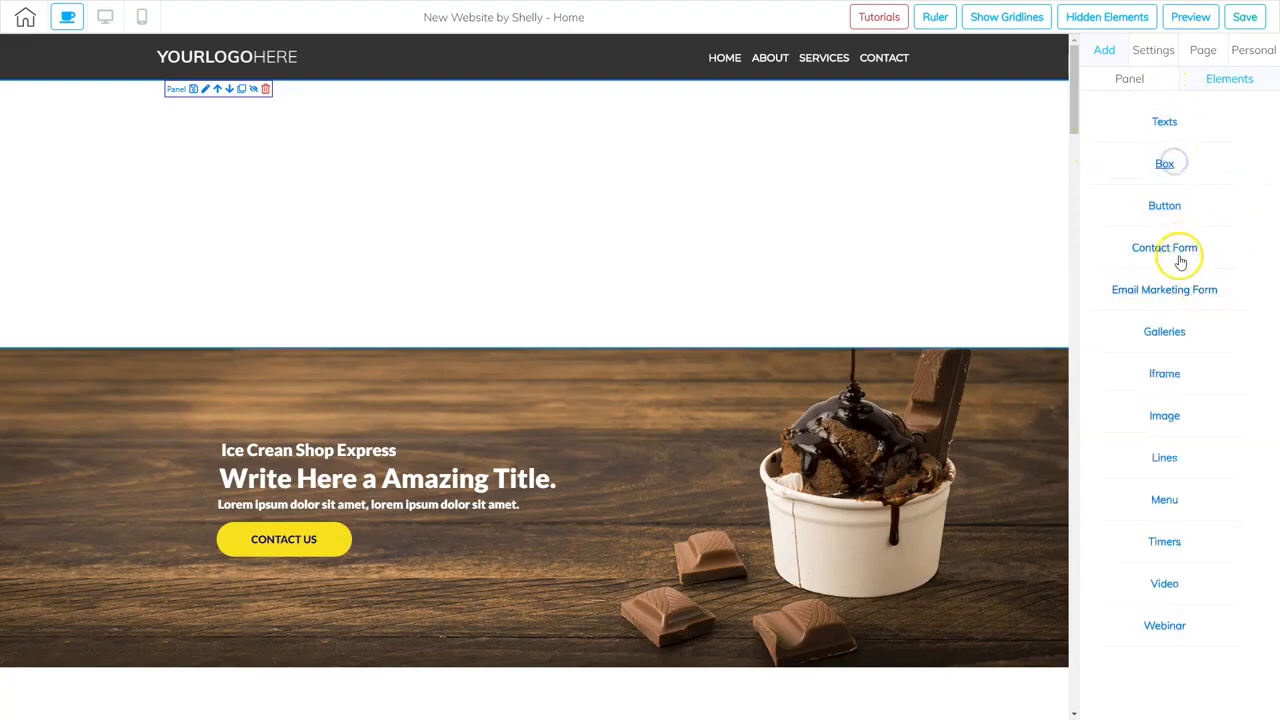
left_click(1163, 412)
left_click_drag(1136, 462, 416, 163)
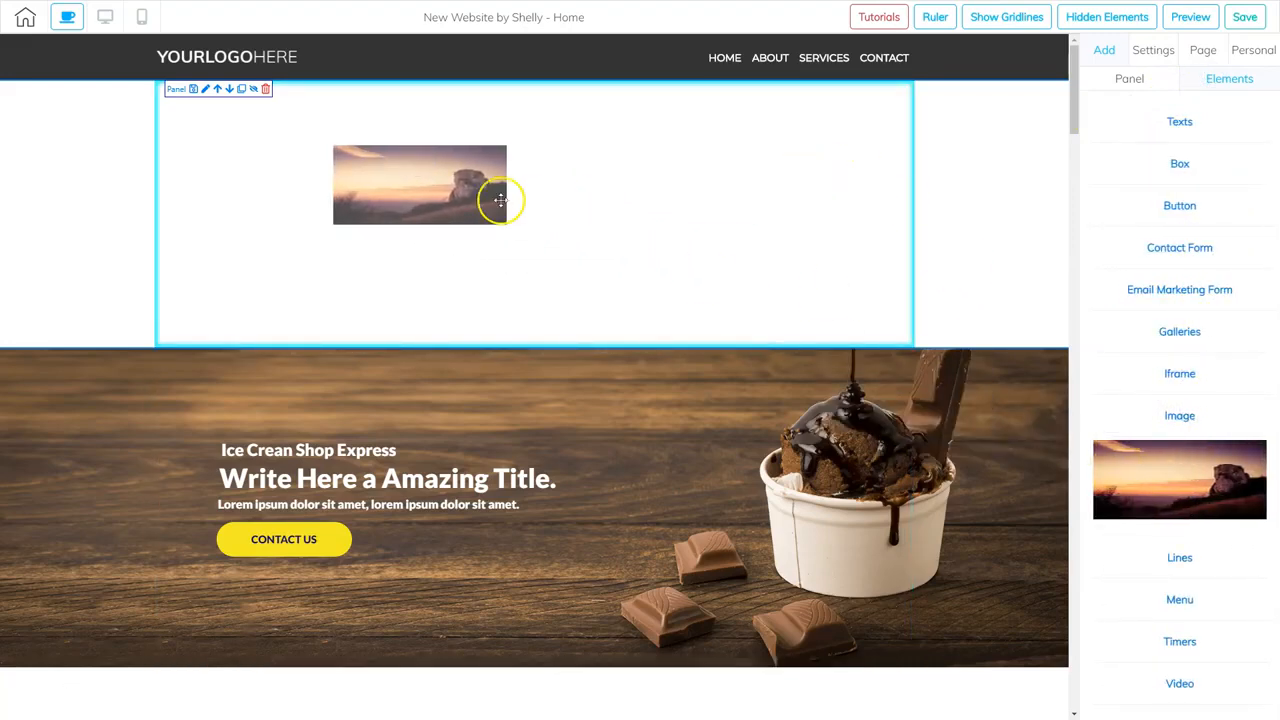
left_click_drag(503, 228, 333, 163)
left_click(412, 213)
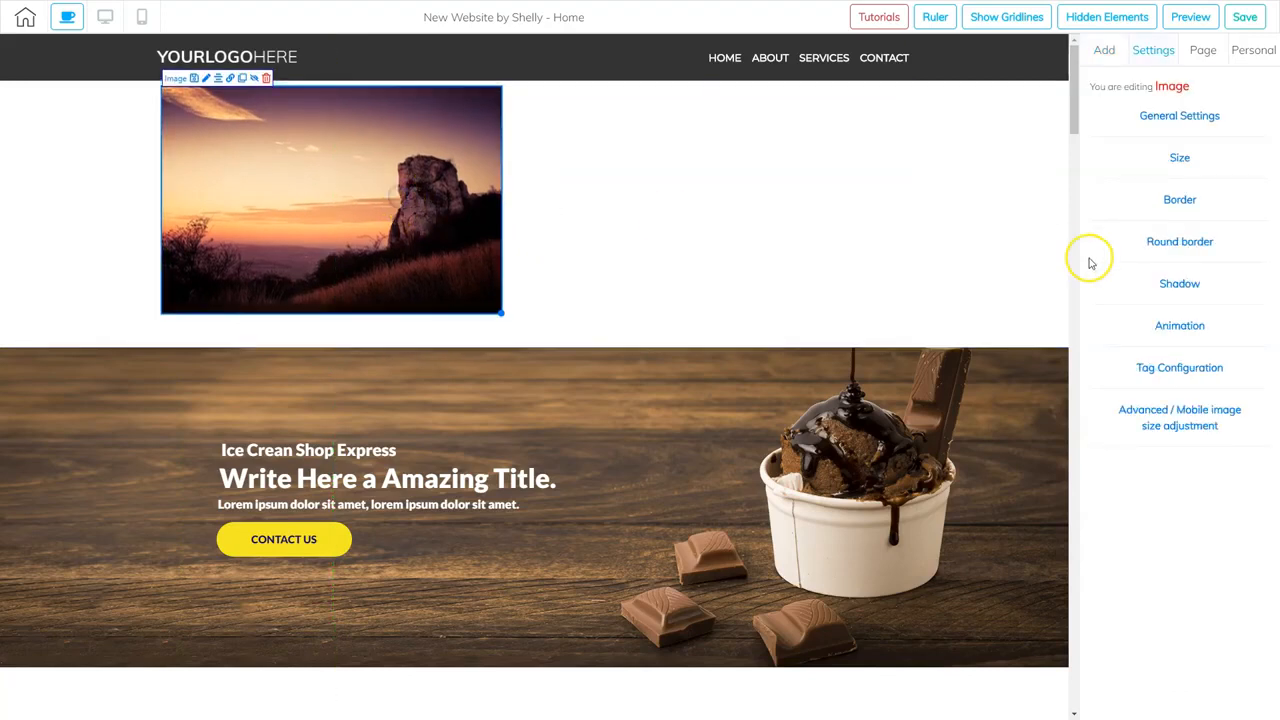
- Replace the placeholder picture with the Black Friday image and shrink it to a small logo in the panel's upper-left corner
left_click(1174, 117)
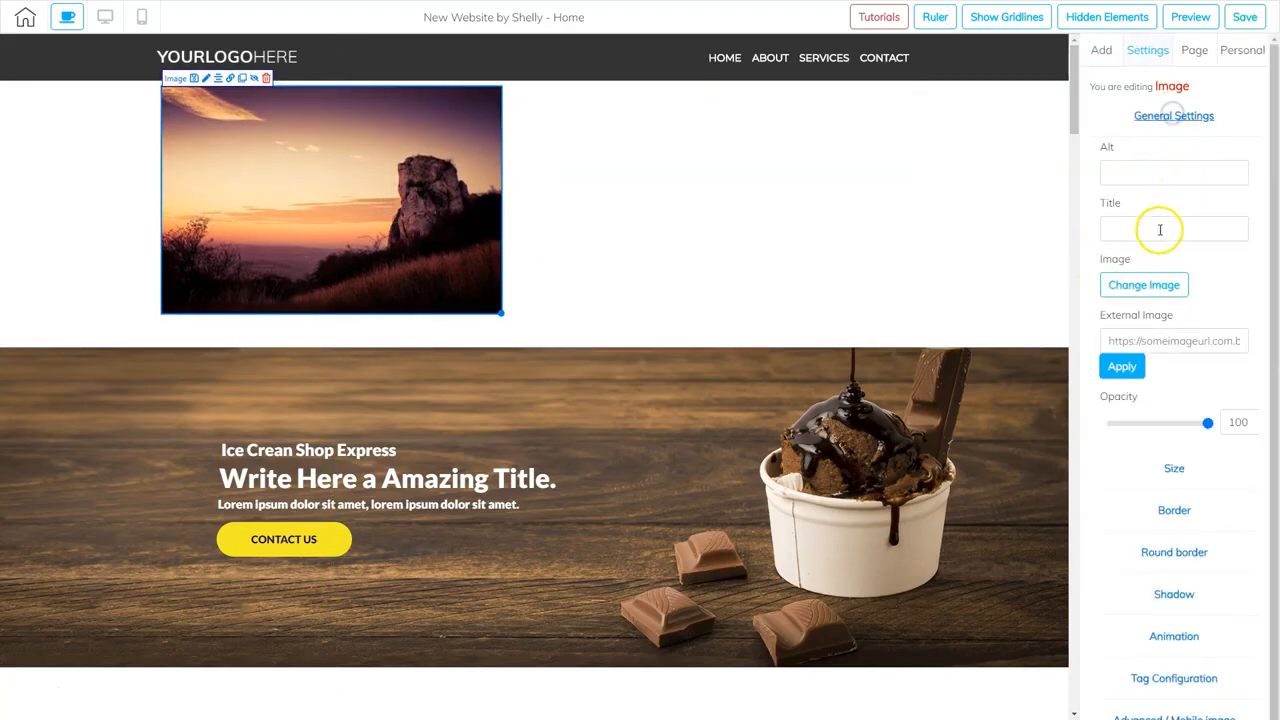
left_click(1143, 287)
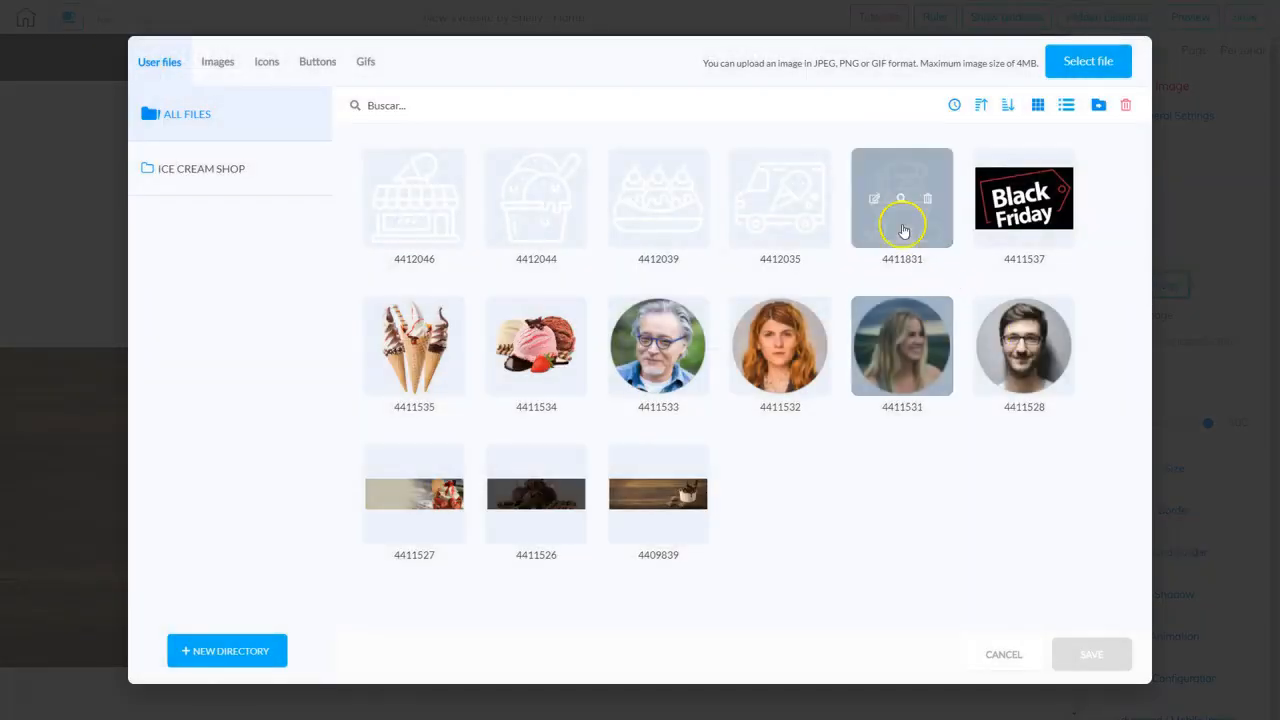
left_click(1008, 228)
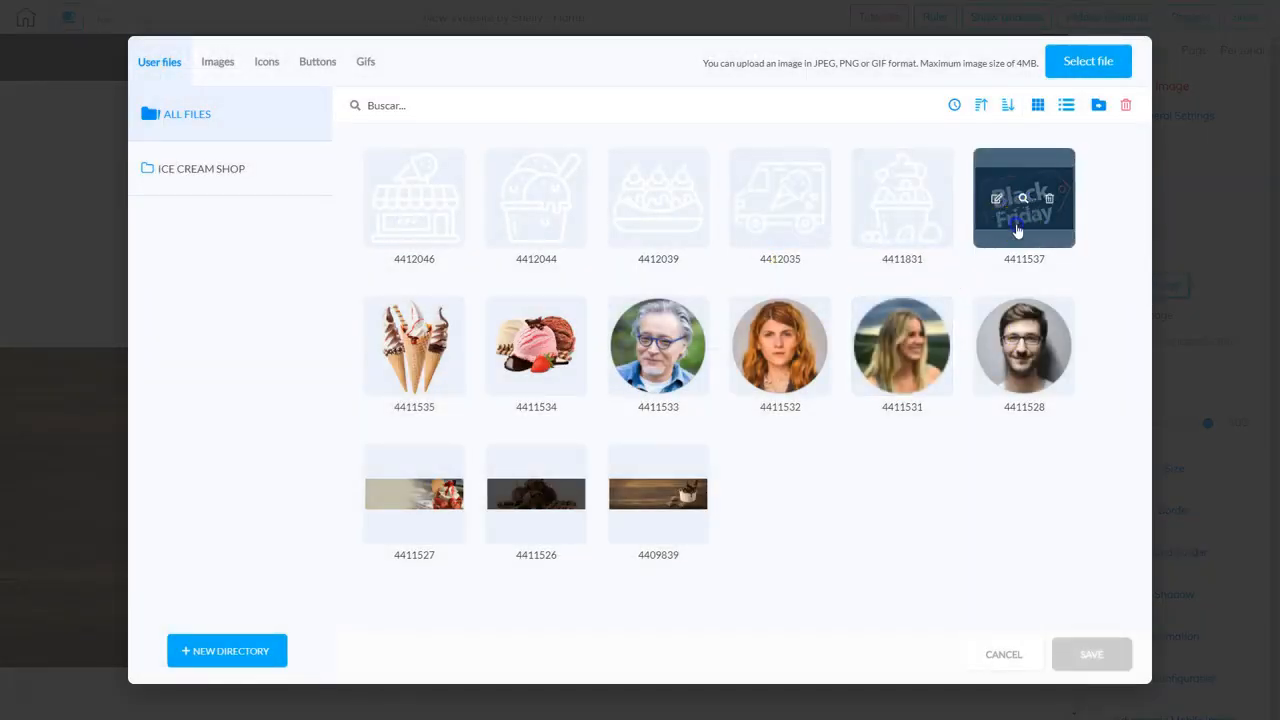
left_click(1092, 654)
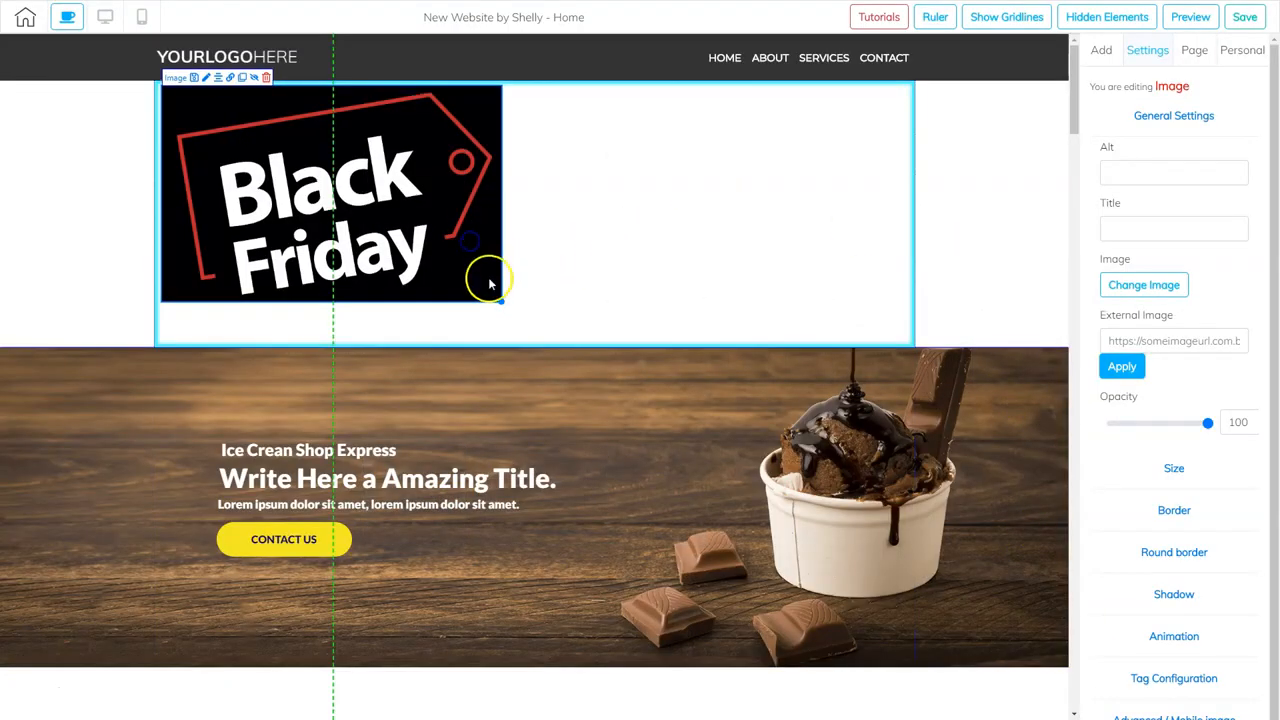
left_click_drag(502, 305, 349, 191)
left_click(302, 149)
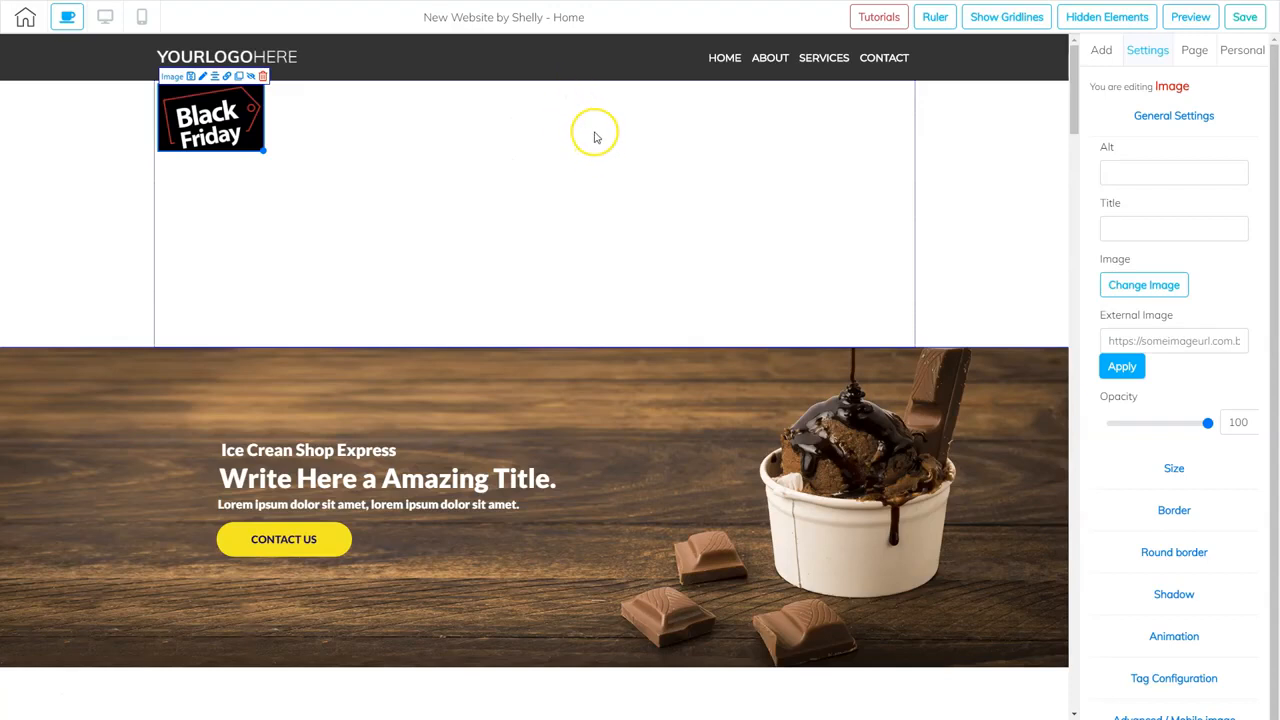
- Set the background color of the panel below the header to black (000000) and nudge the Black Friday image to the panel's left edge
left_click(798, 154)
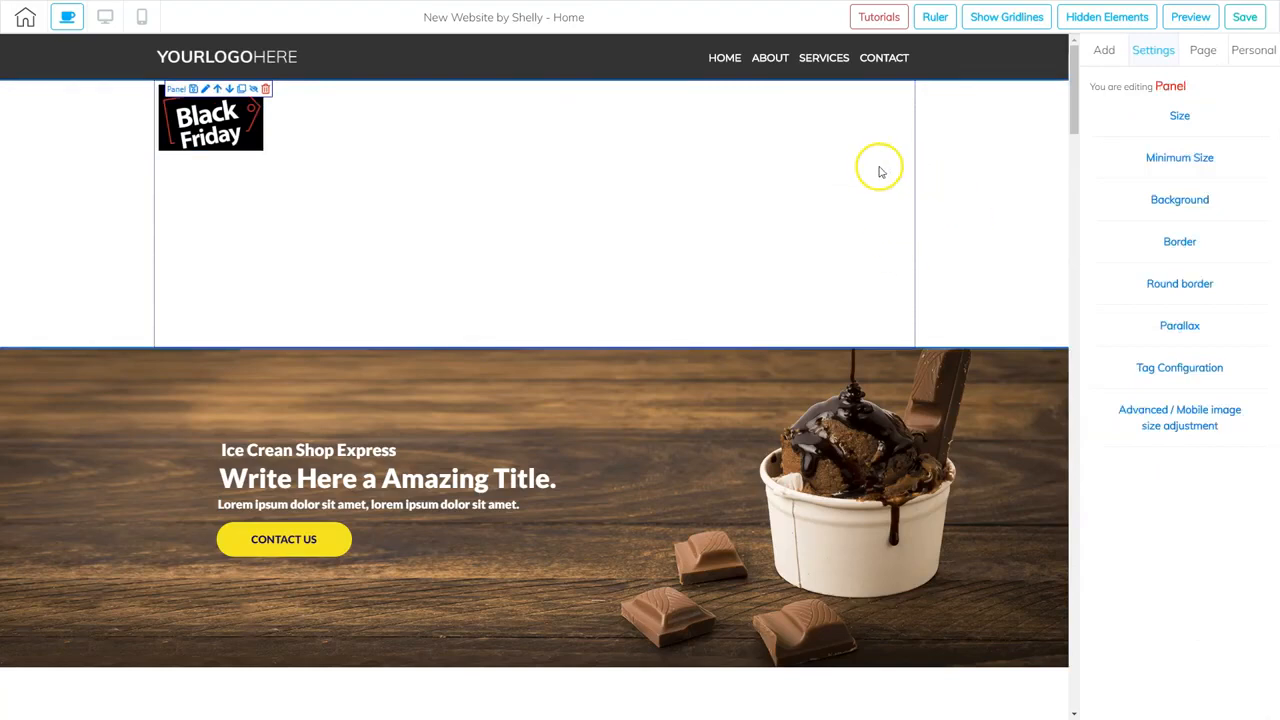
left_click(1180, 199)
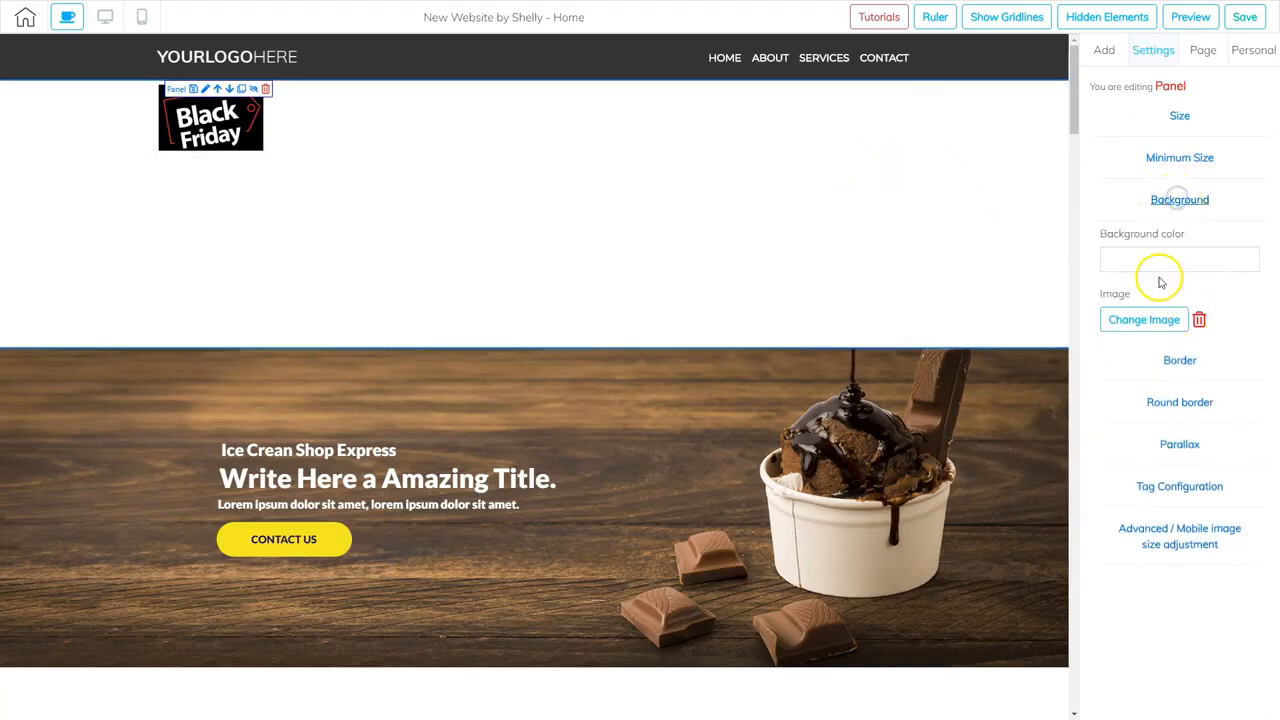
left_click(1126, 261)
left_click_drag(1110, 294, 1106, 385)
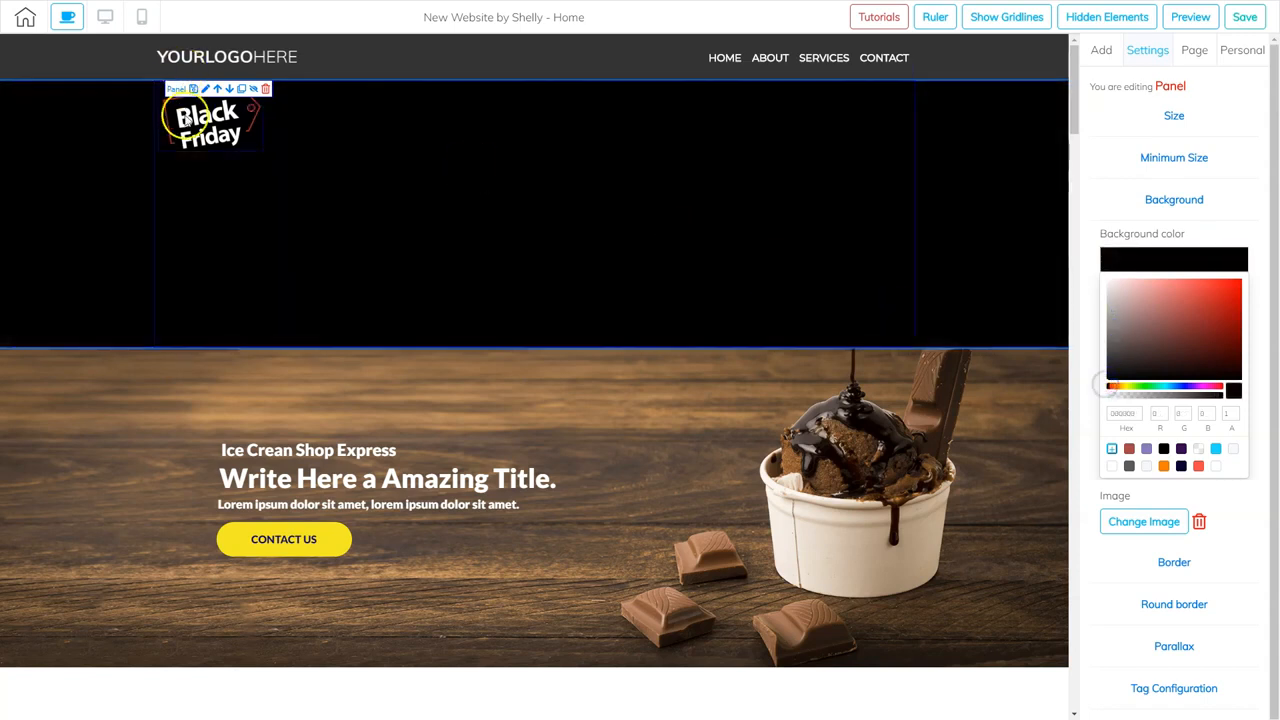
left_click_drag(201, 137, 200, 140)
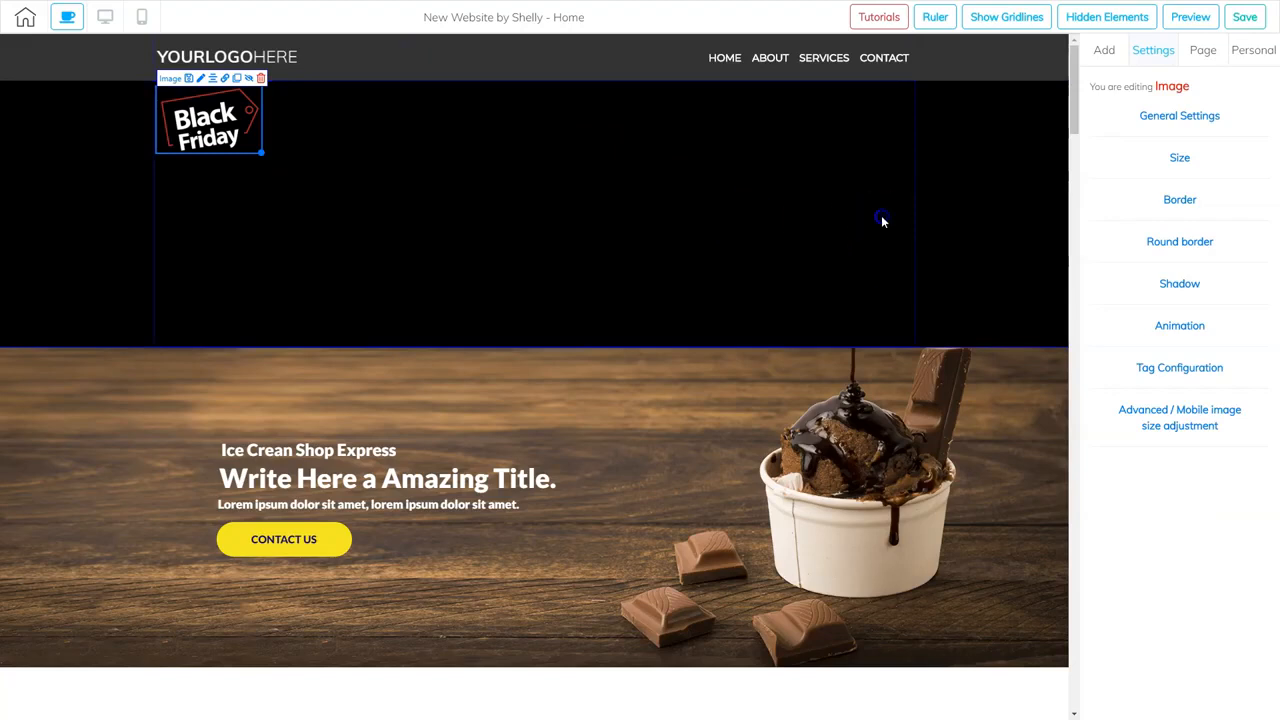
- Reduce the black panel's height to 131 so it closely fits the Black Friday image
left_click(882, 221)
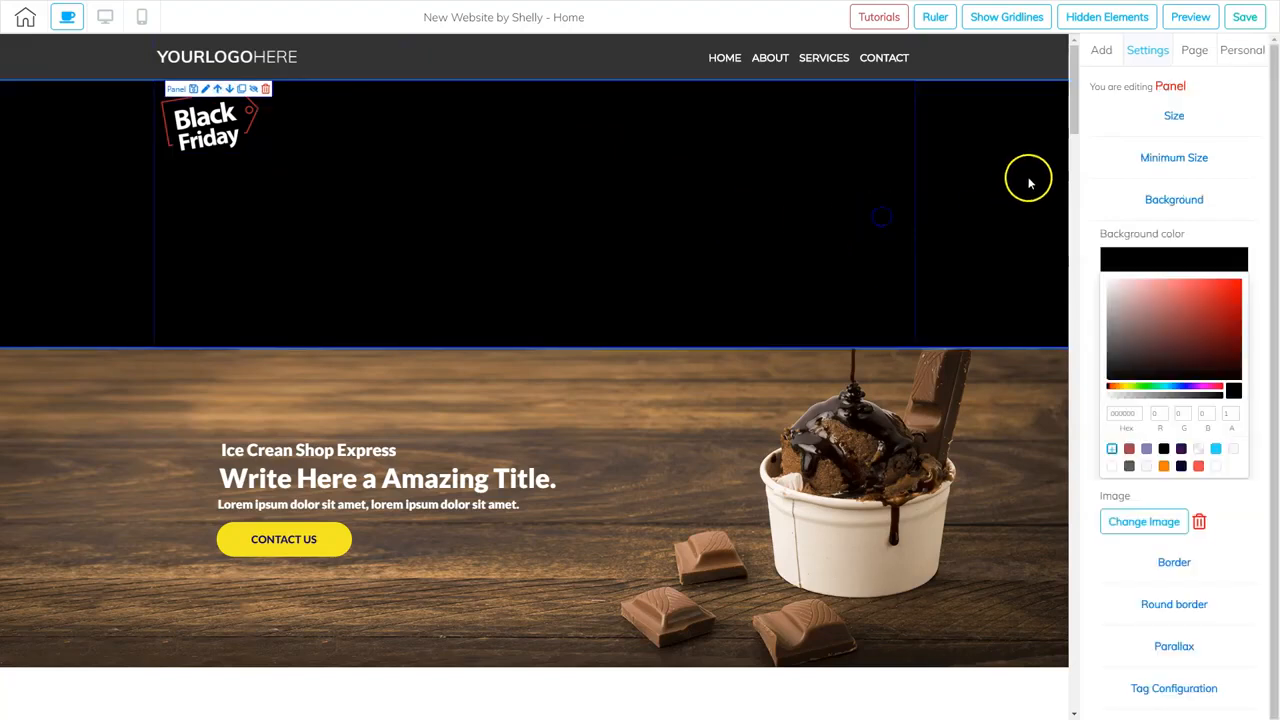
left_click(1174, 118)
left_click_drag(1128, 173, 1116, 183)
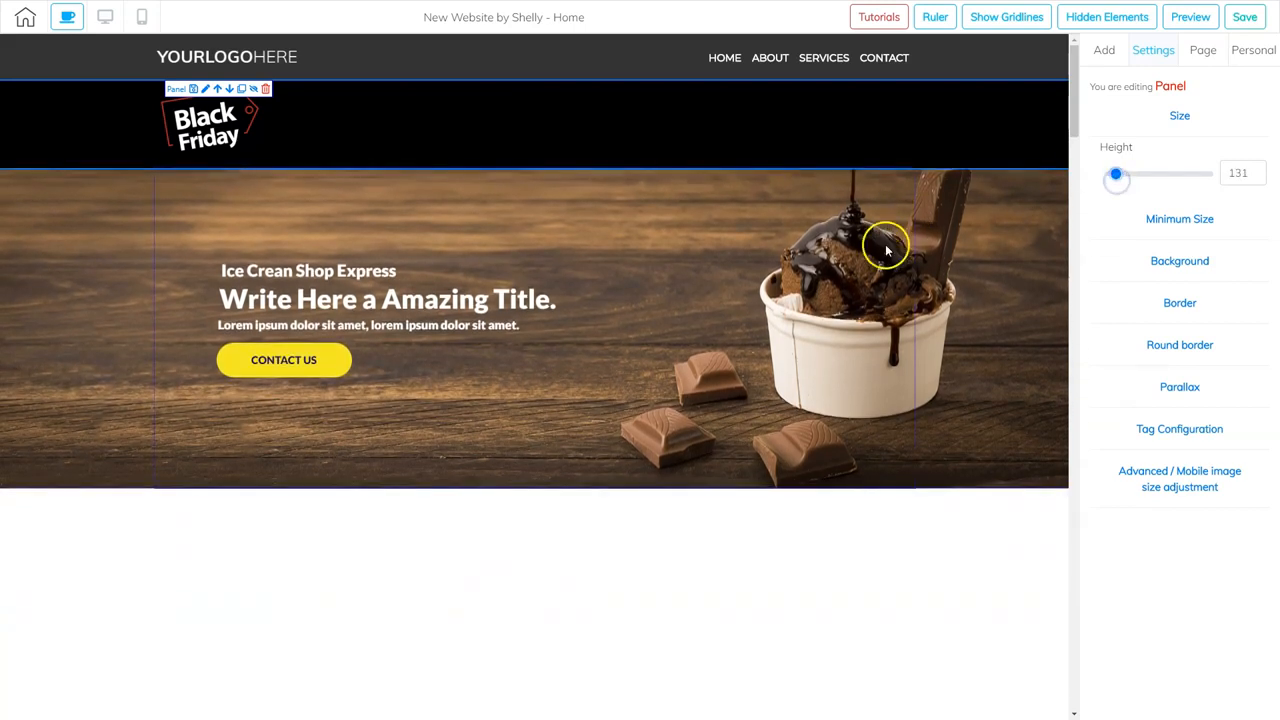
left_click(347, 135)
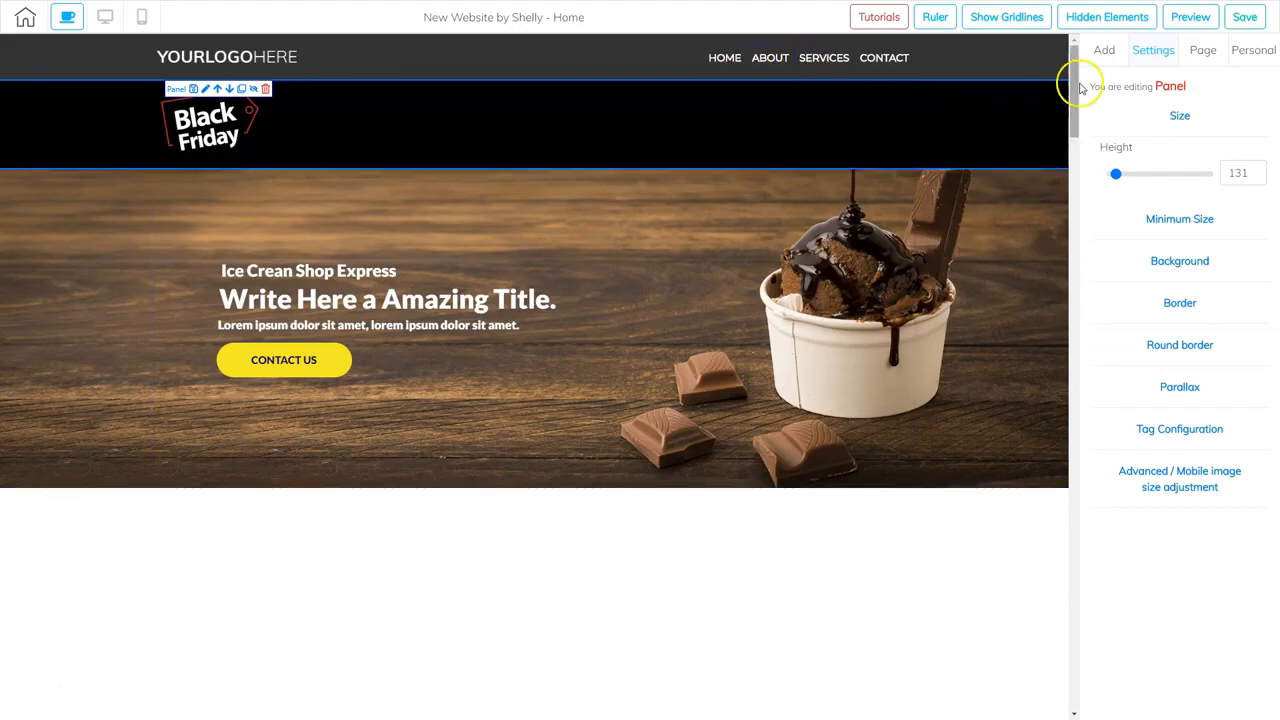
- Add the light horizontal menu element to the black panel and place it on the side opposite the Black Friday logo
left_click(1103, 51)
left_click(1215, 82)
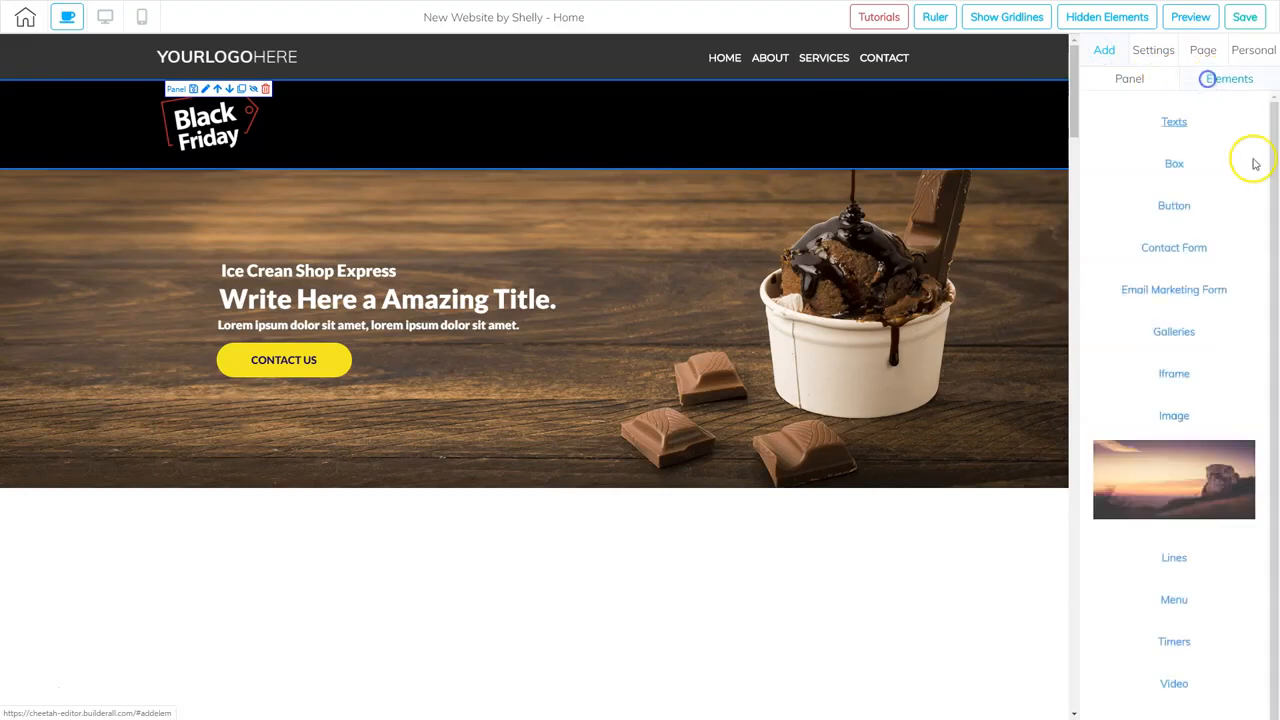
scroll(1173, 581, "down", 1)
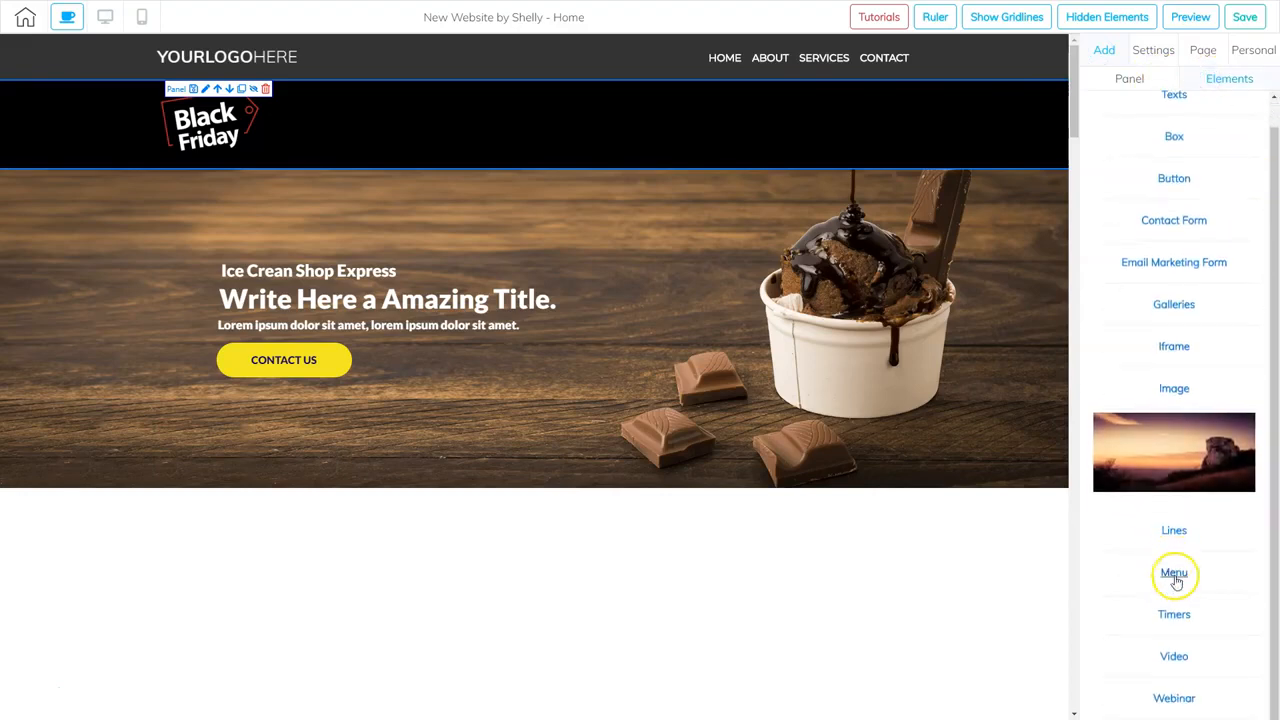
left_click(1174, 576)
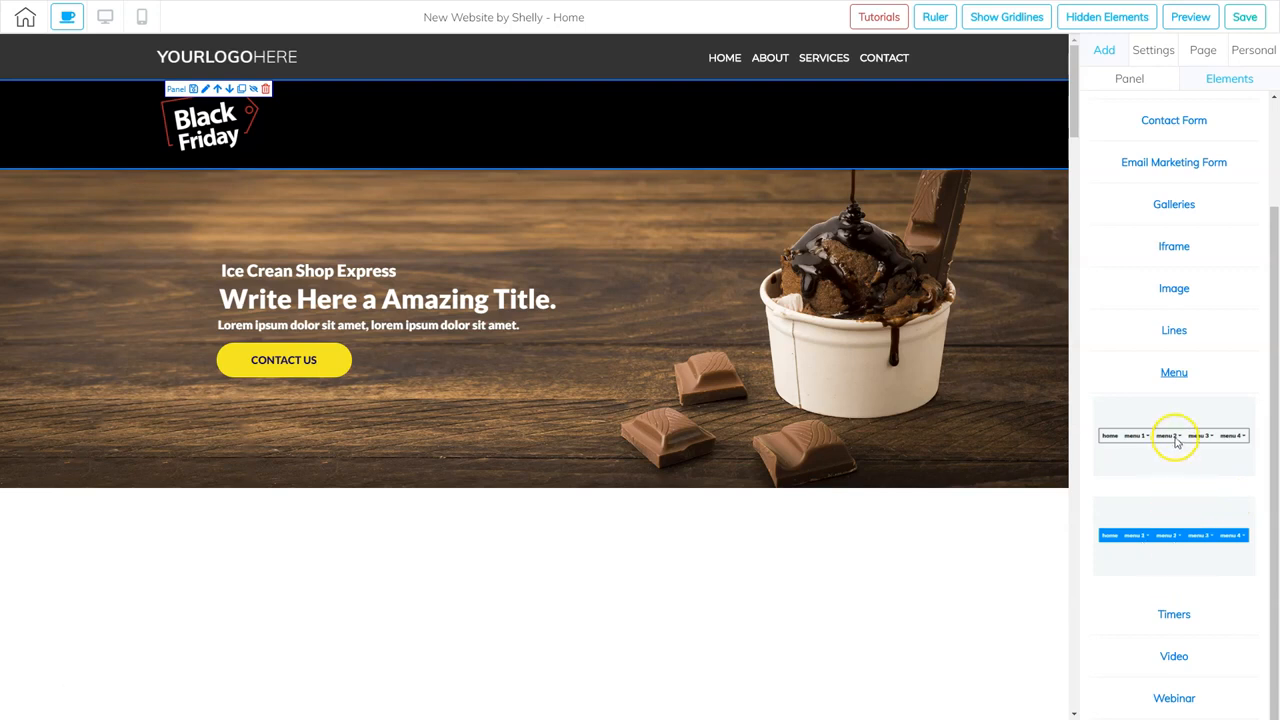
left_click_drag(1177, 439, 1189, 510)
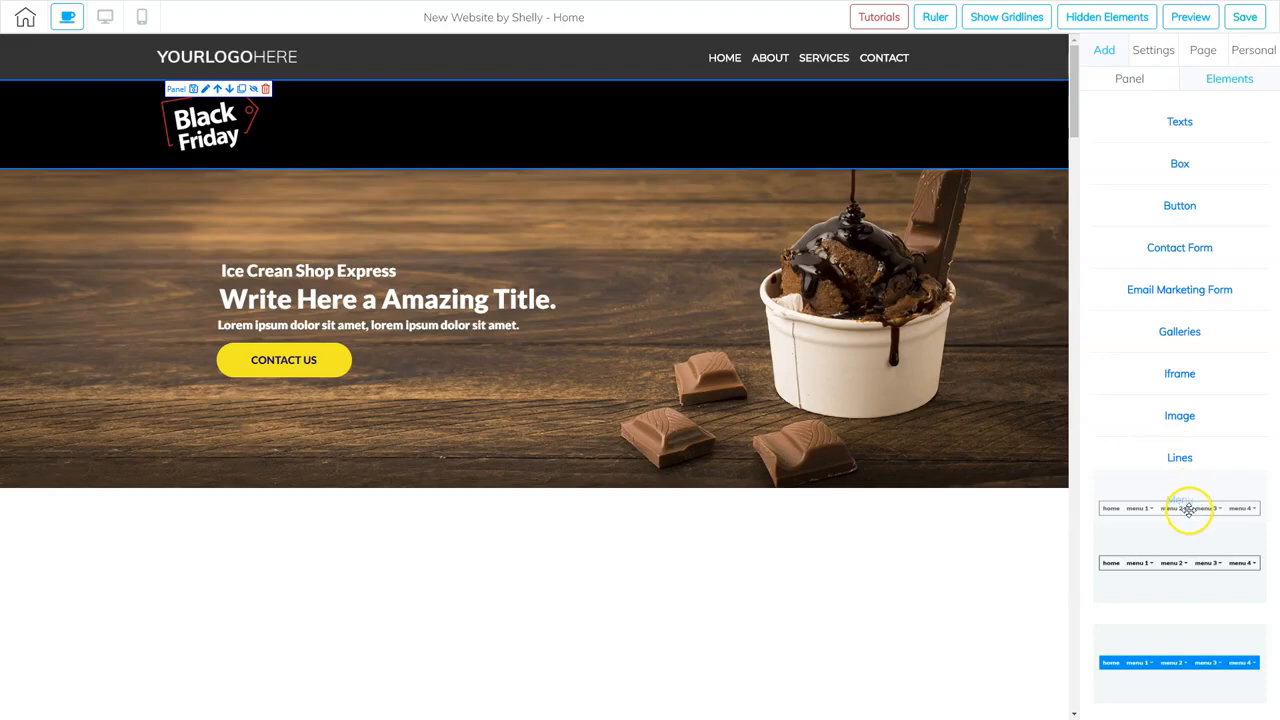
left_click_drag(1041, 443, 1002, 411)
left_click_drag(1167, 437, 776, 124)
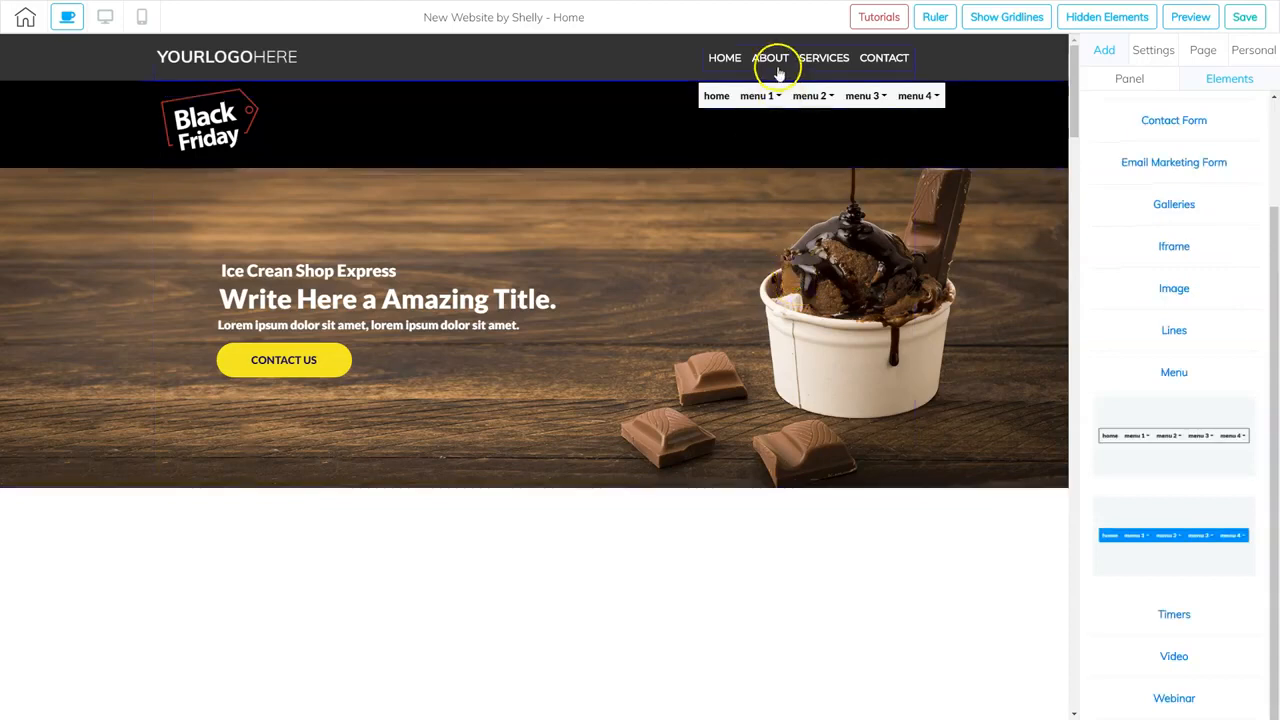
left_click_drag(809, 97, 762, 122)
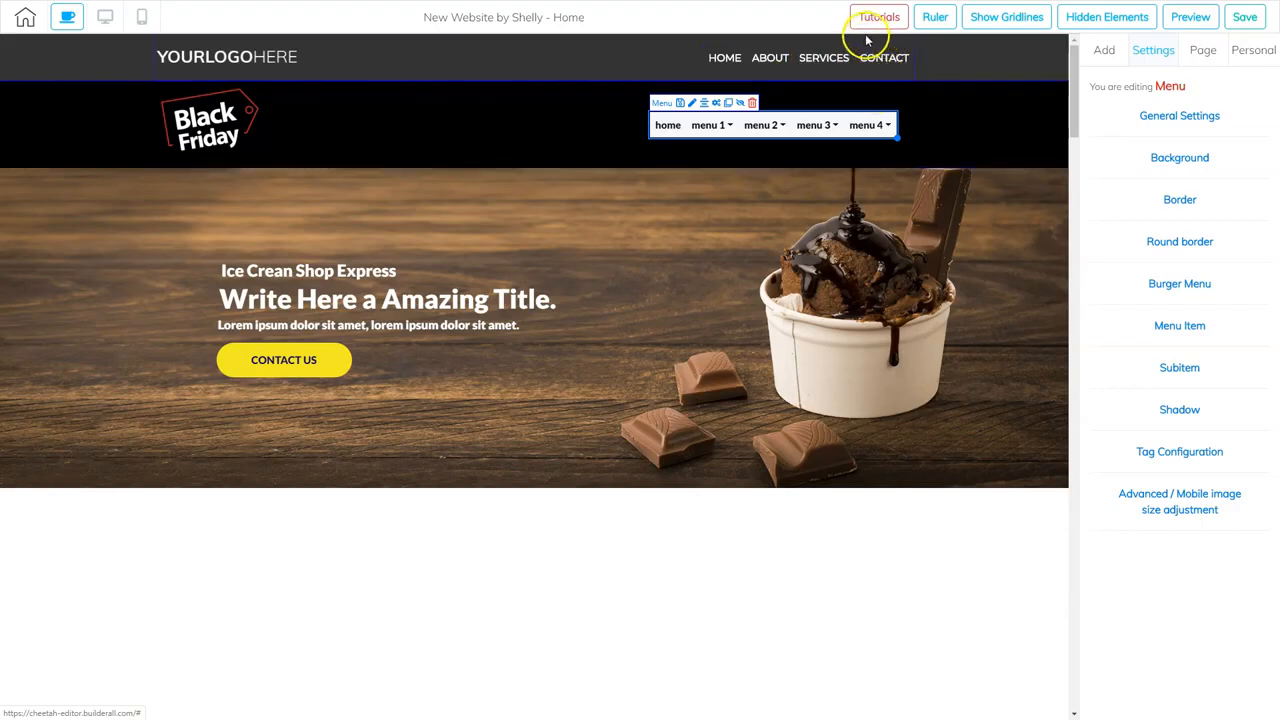
- Delete the items menu 1, menu 2, menu 3 and menu 4 from the new menu's item list
mouse_move(787, 130)
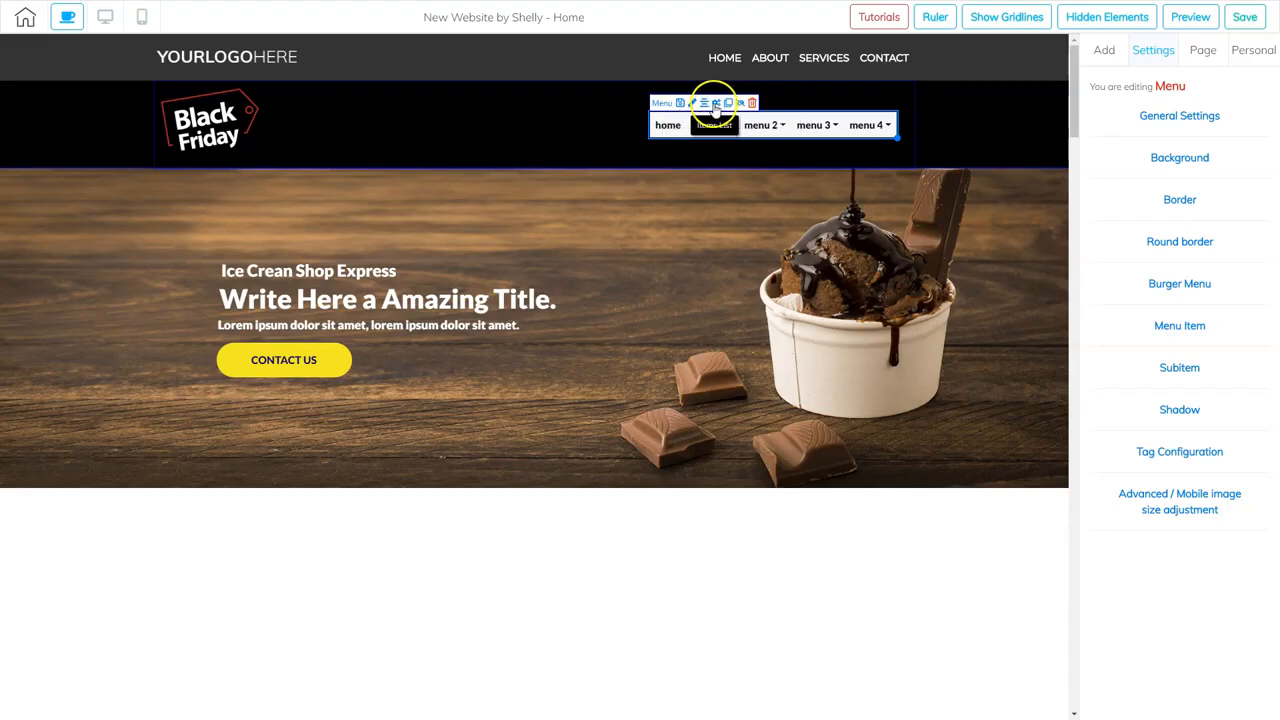
left_click(716, 104)
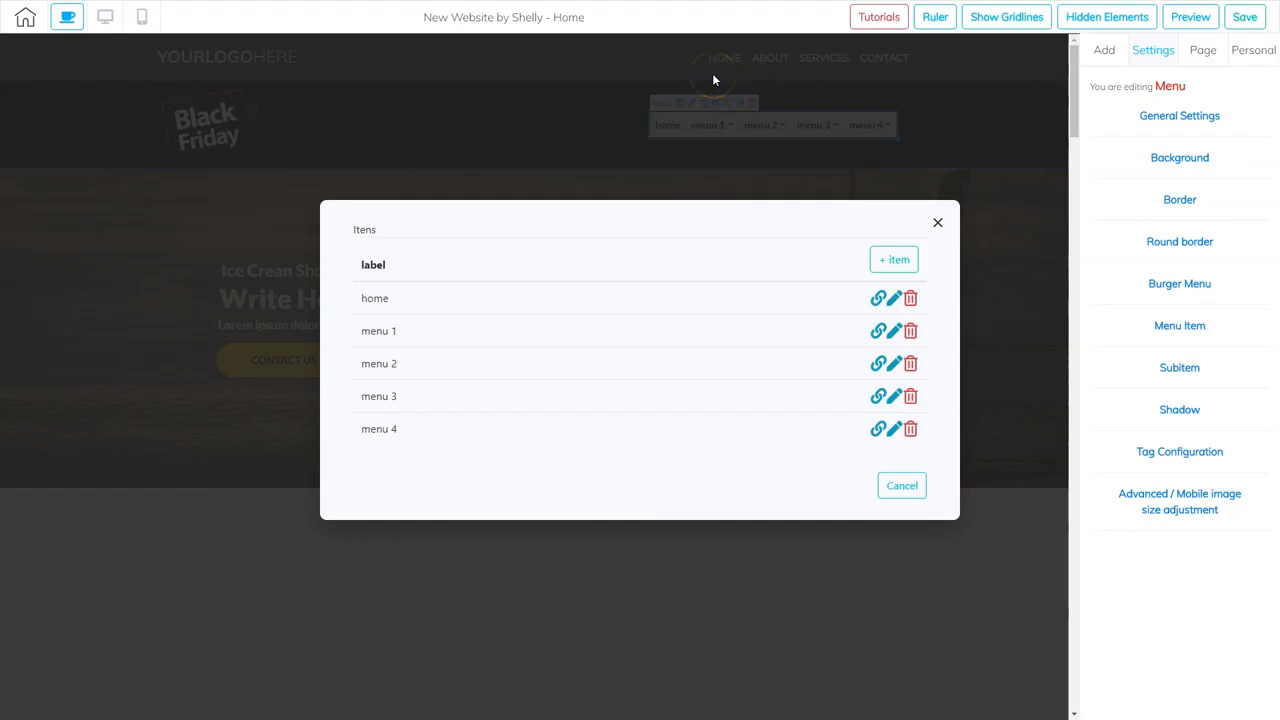
left_click(911, 333)
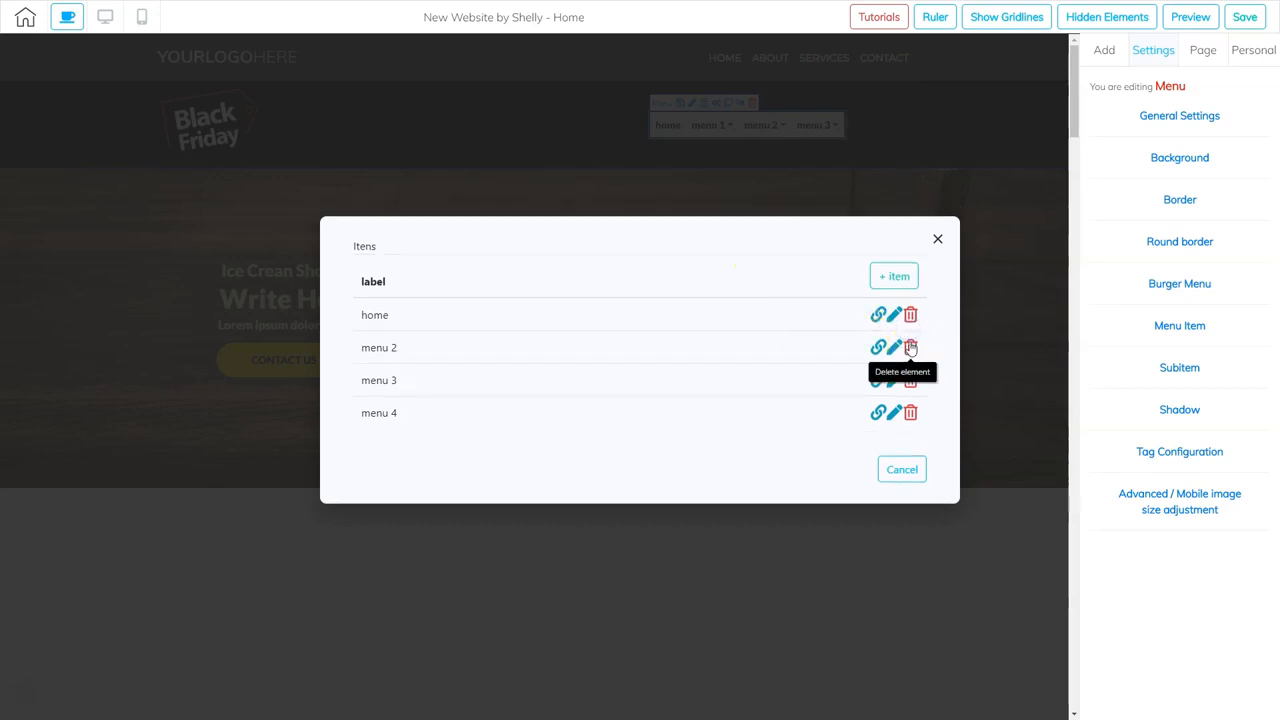
left_click(910, 345)
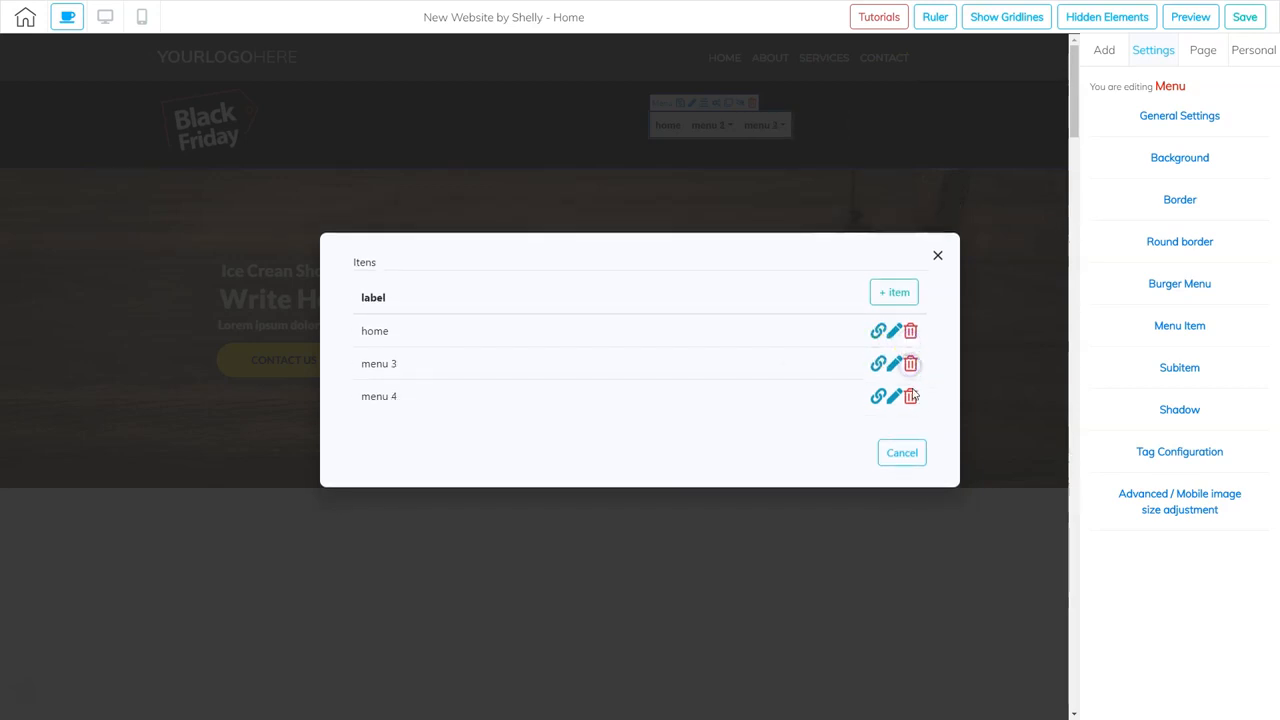
left_click(910, 364)
left_click(910, 381)
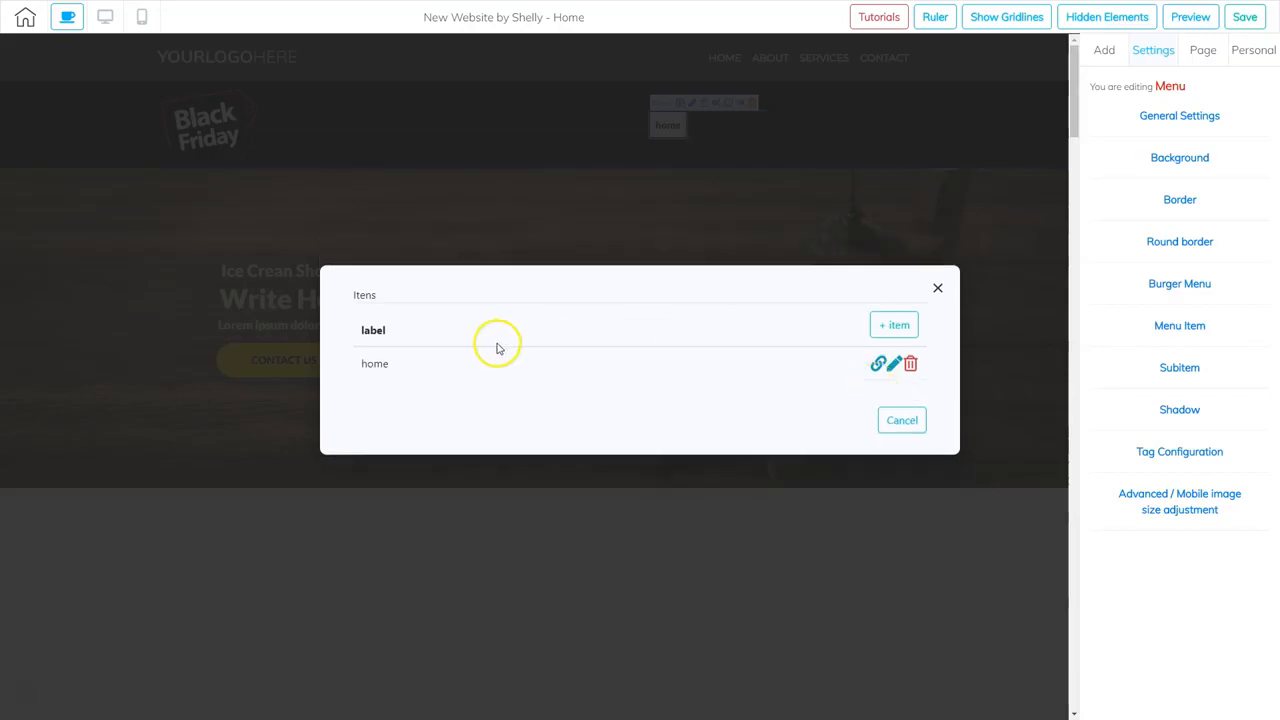
- Add a menu item labeled ABOUT and rename the home item to HOME
left_click(893, 325)
left_click_drag(458, 311, 337, 303)
left_click(337, 297)
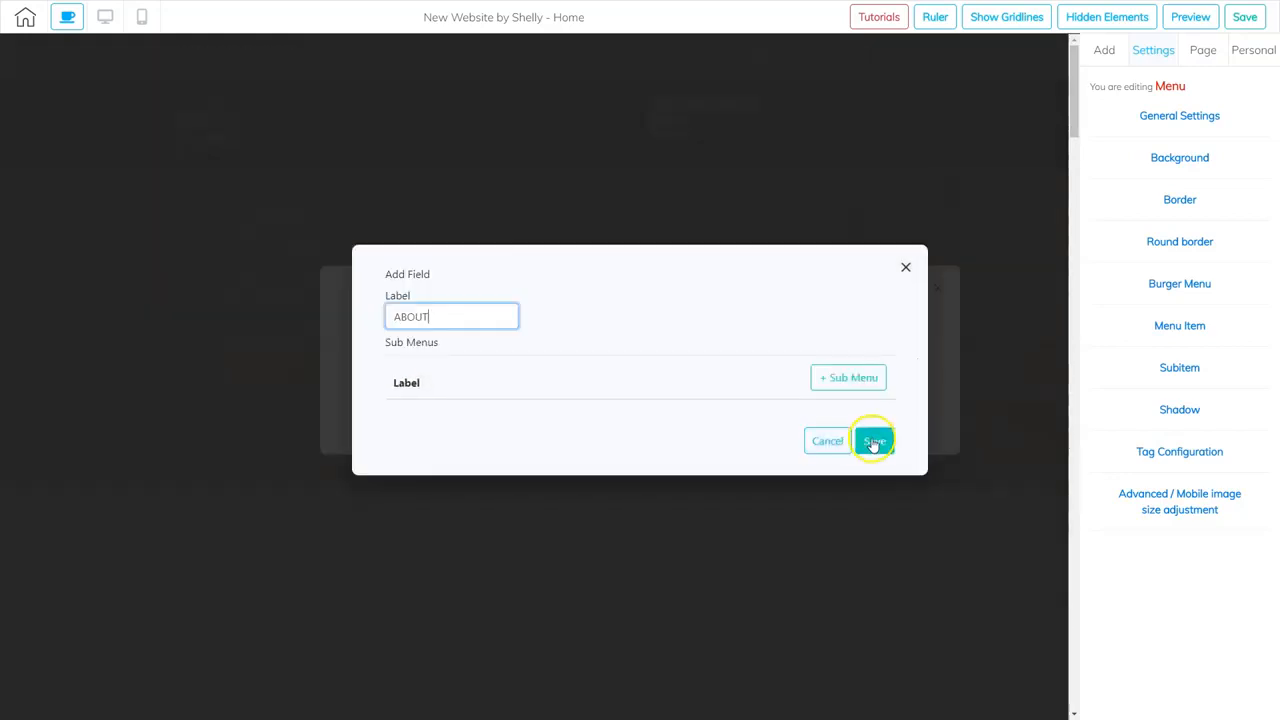
left_click(872, 441)
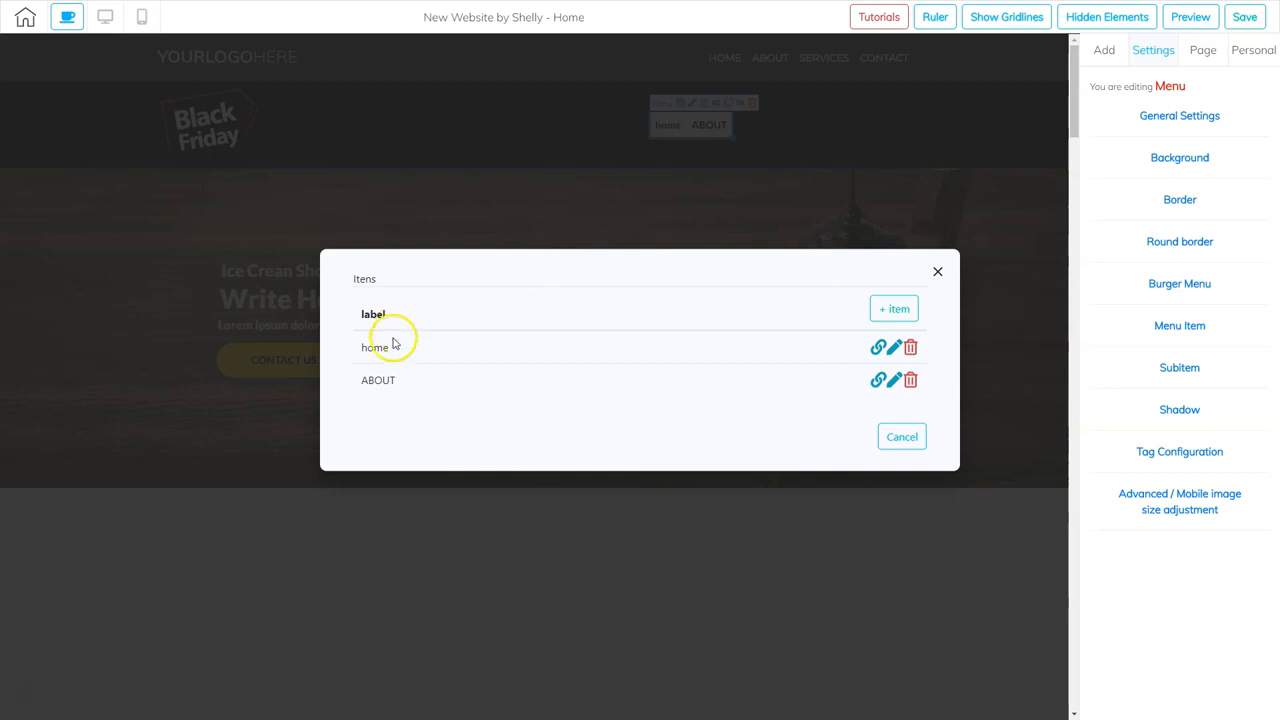
left_click(894, 348)
left_click(436, 318)
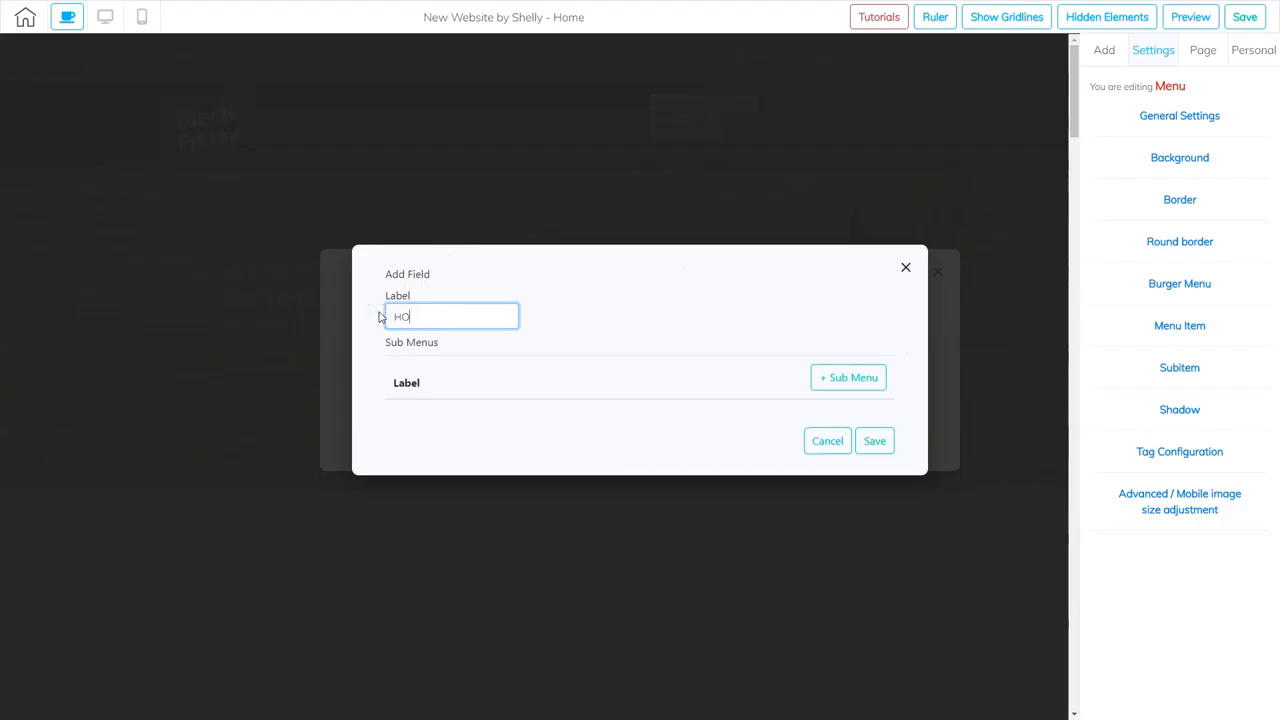
left_click(876, 441)
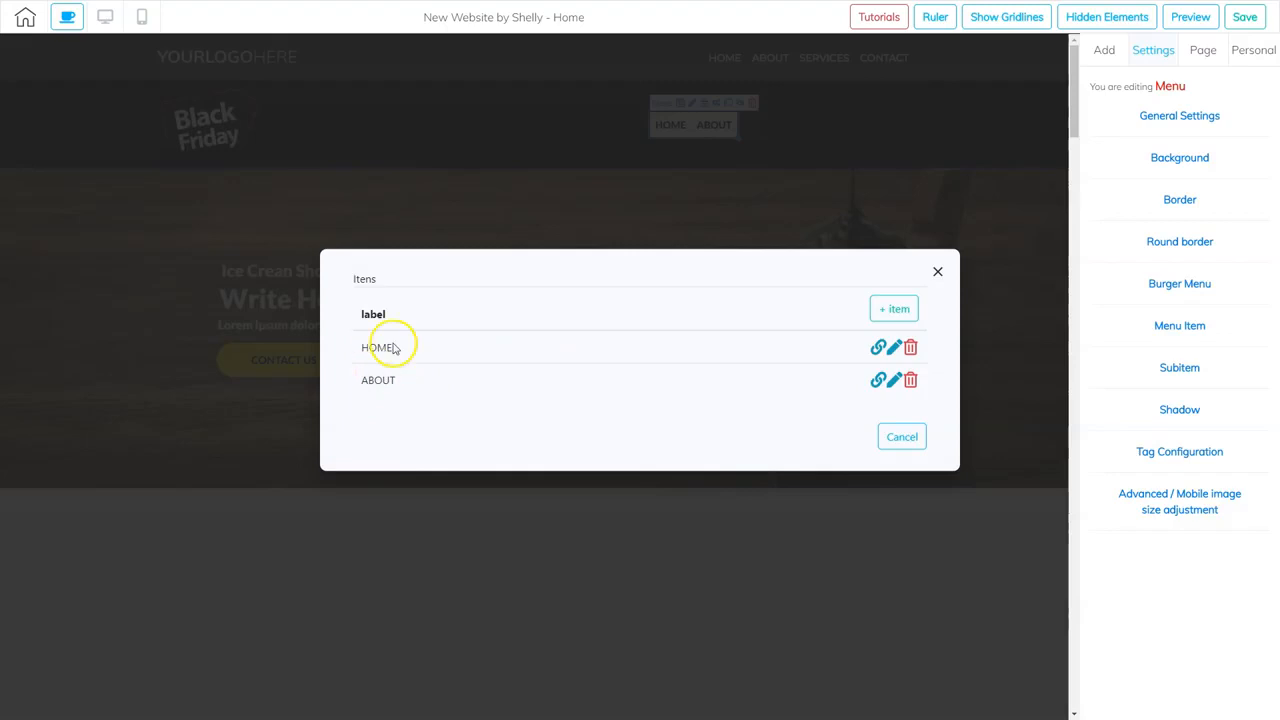
- Add two more menu items labeled SERVICES and CONTACT, and close the item list
left_click(894, 308)
left_click_drag(457, 317, 386, 316)
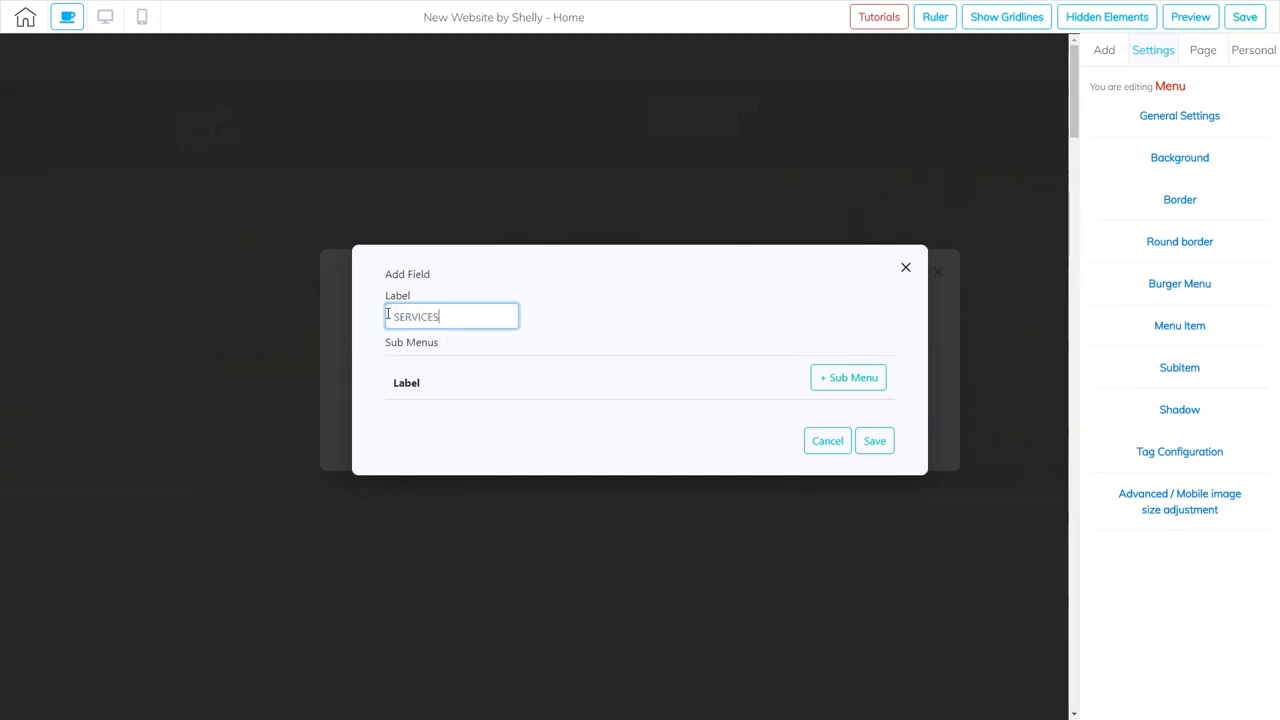
left_click(876, 443)
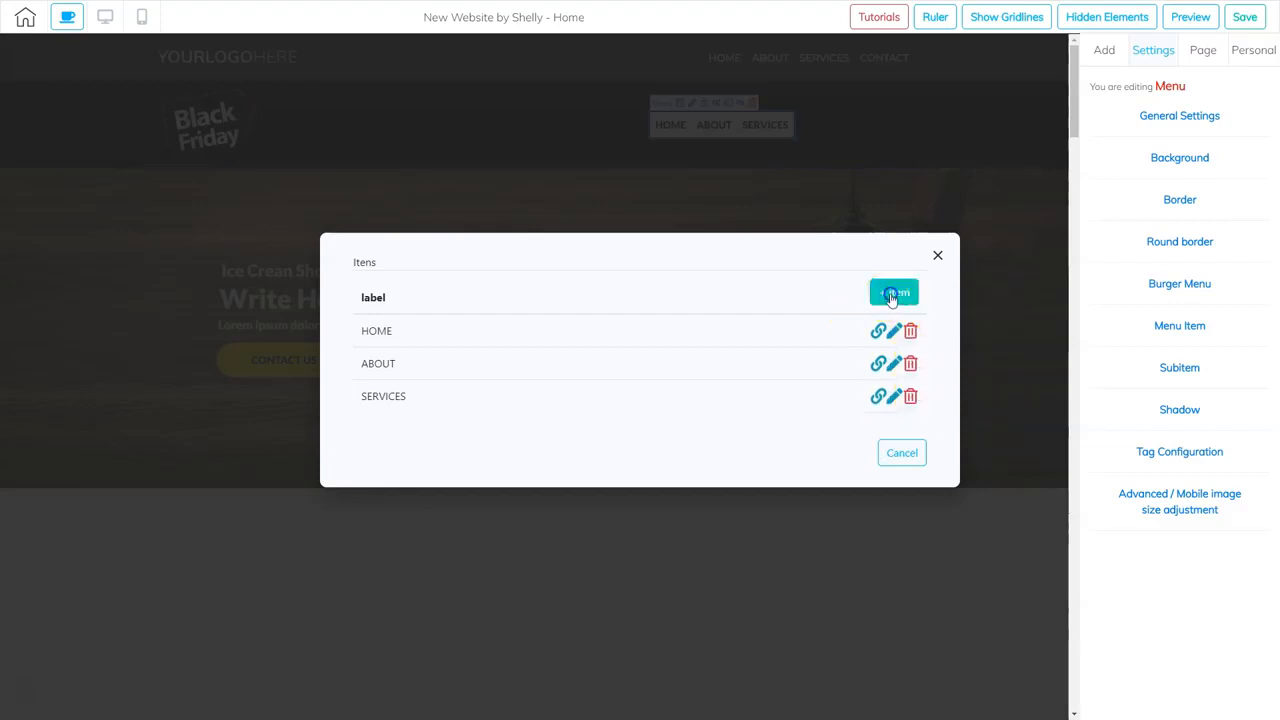
left_click(891, 297)
left_click(409, 316)
double_click(444, 318)
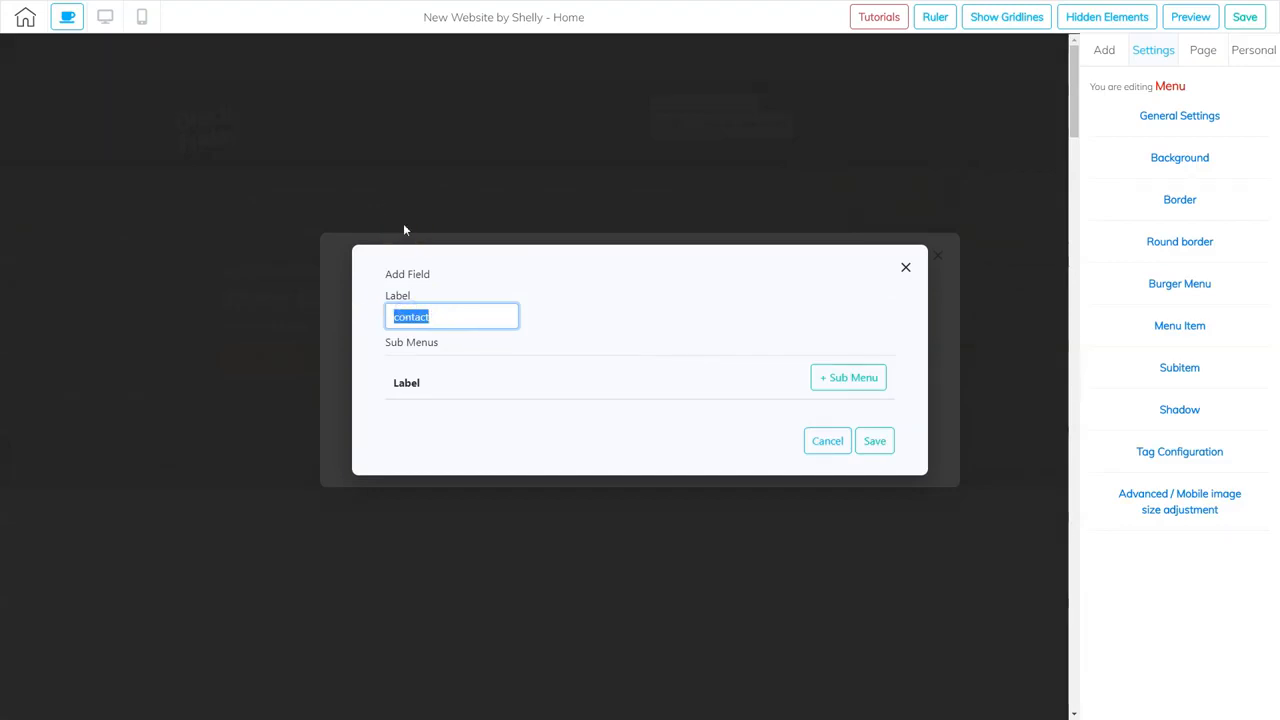
type("CONTACT")
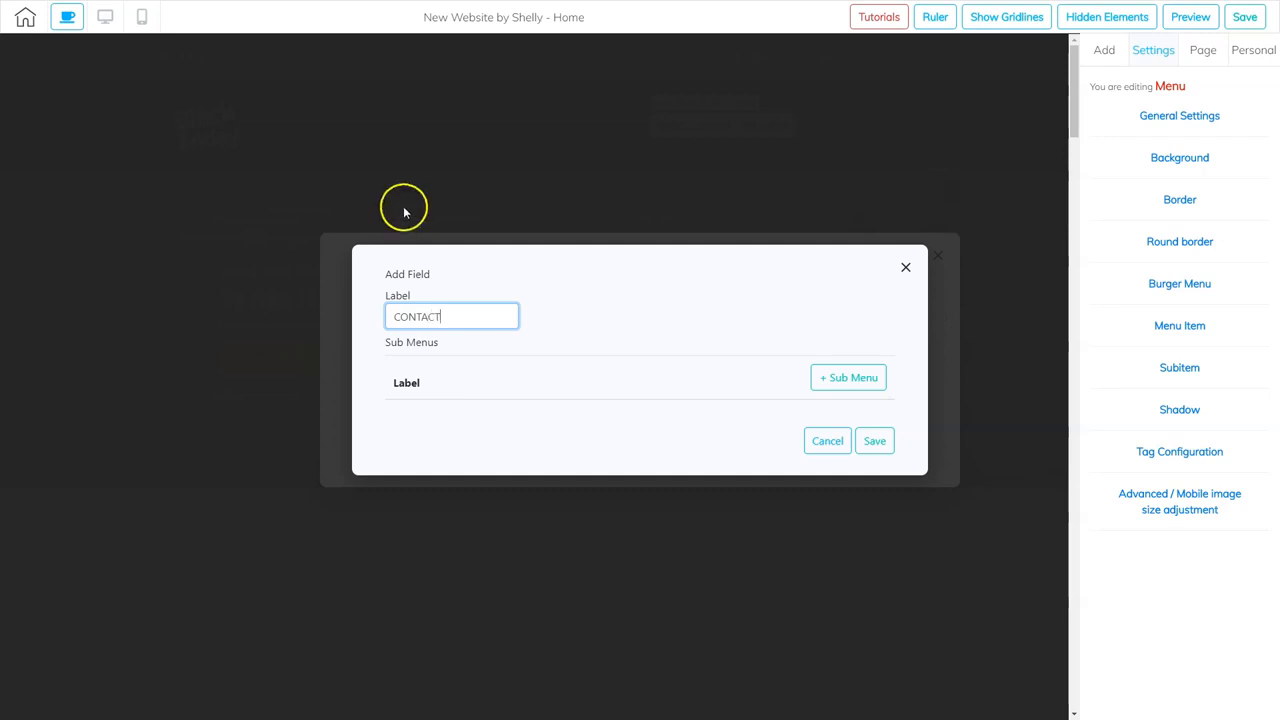
left_click(874, 441)
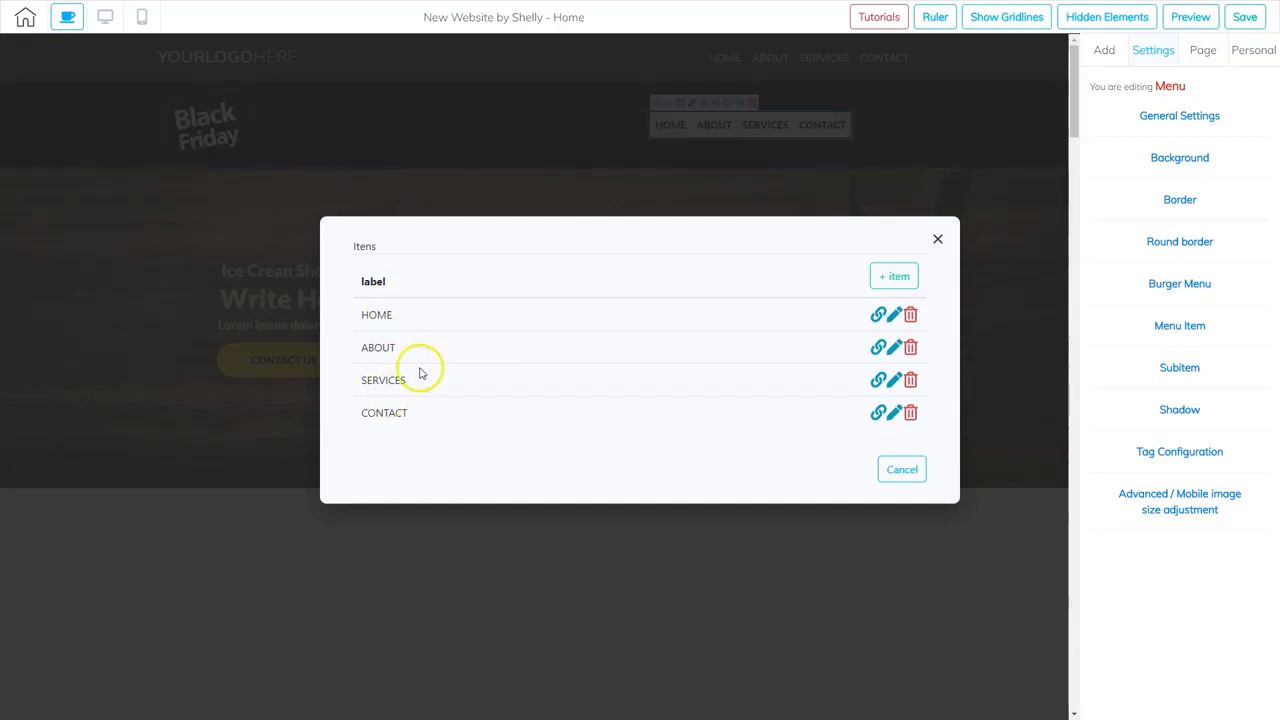
left_click(937, 241)
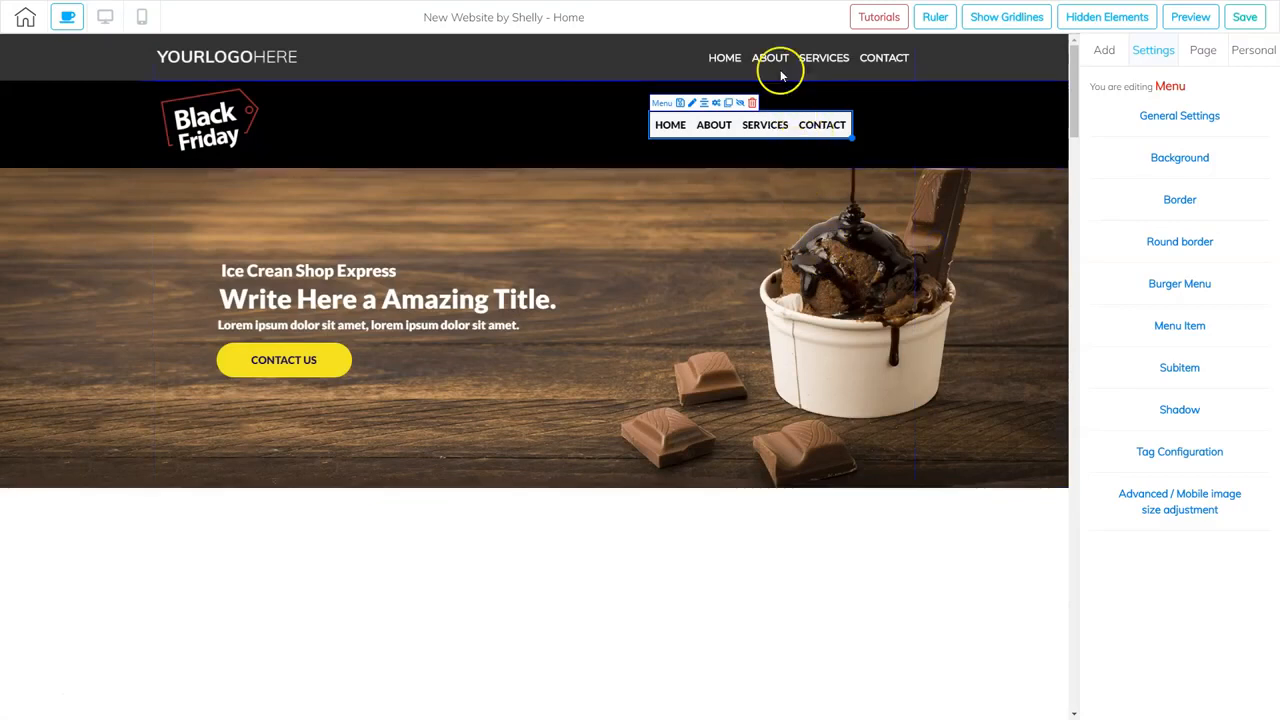
- Align the new menu beneath the original header menu and set its background color's opacity to 0
left_click_drag(805, 128, 858, 124)
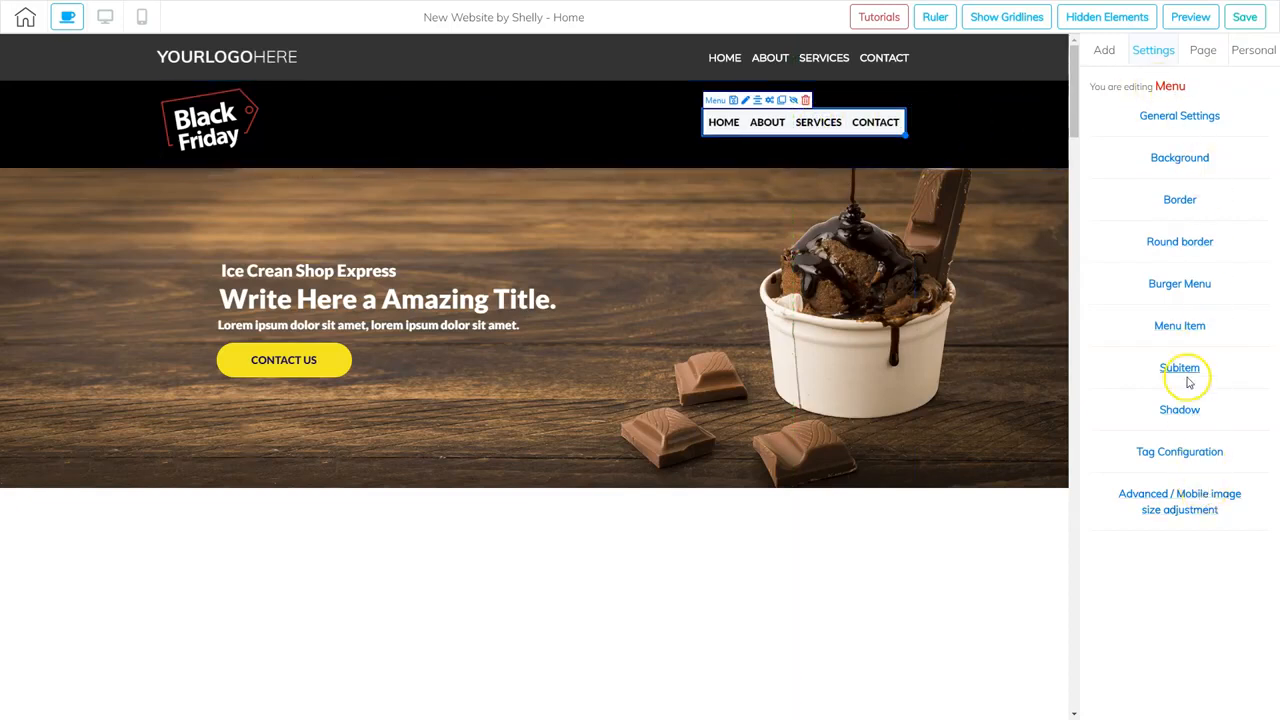
left_click(1186, 160)
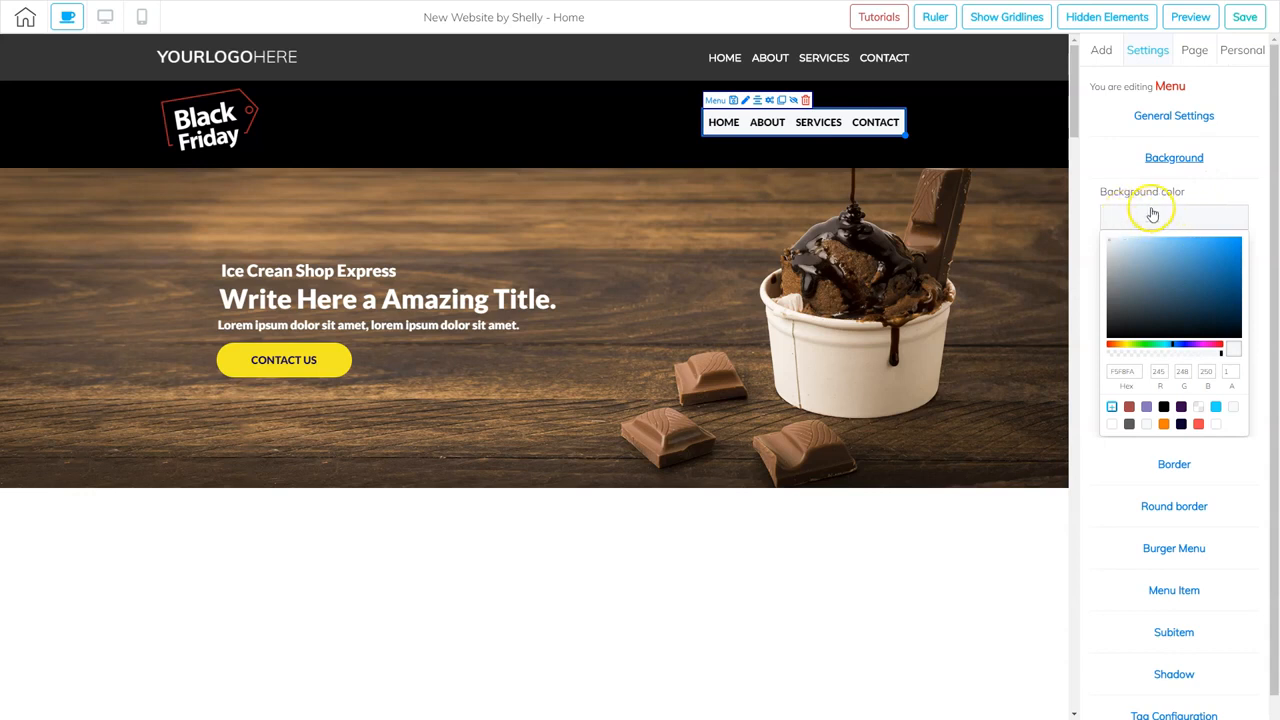
left_click(1220, 355)
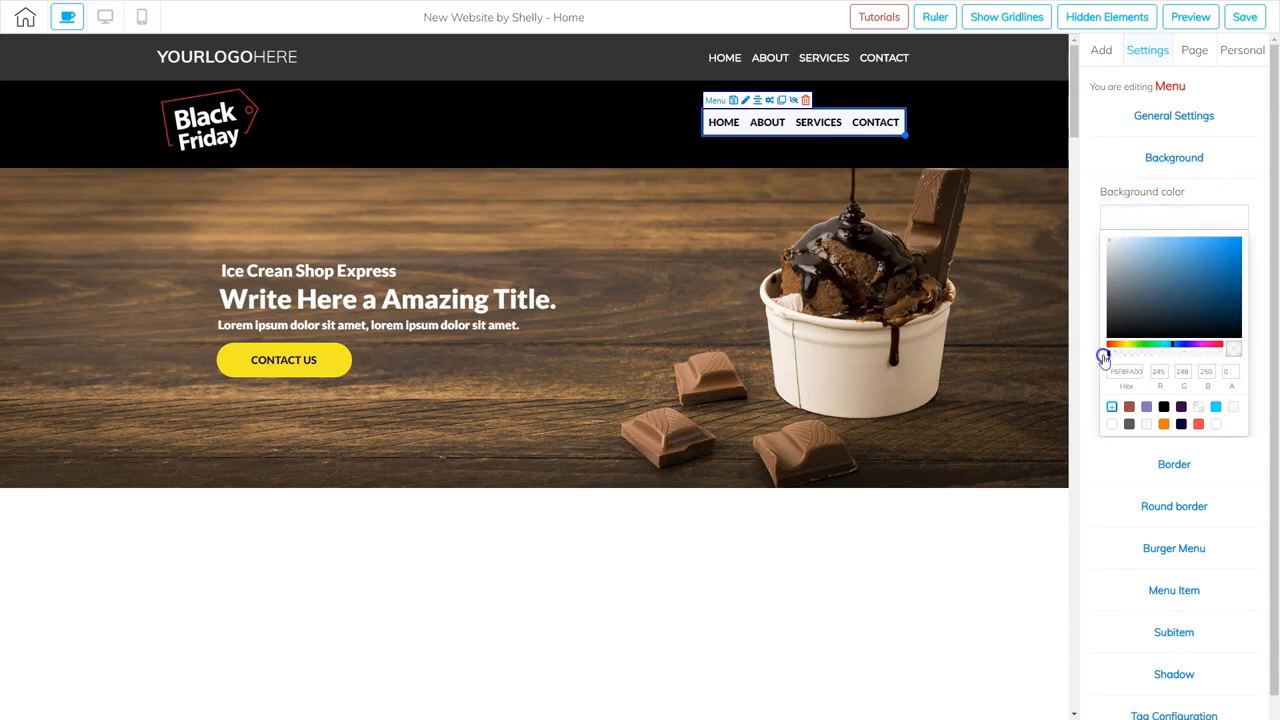
left_click(1194, 209)
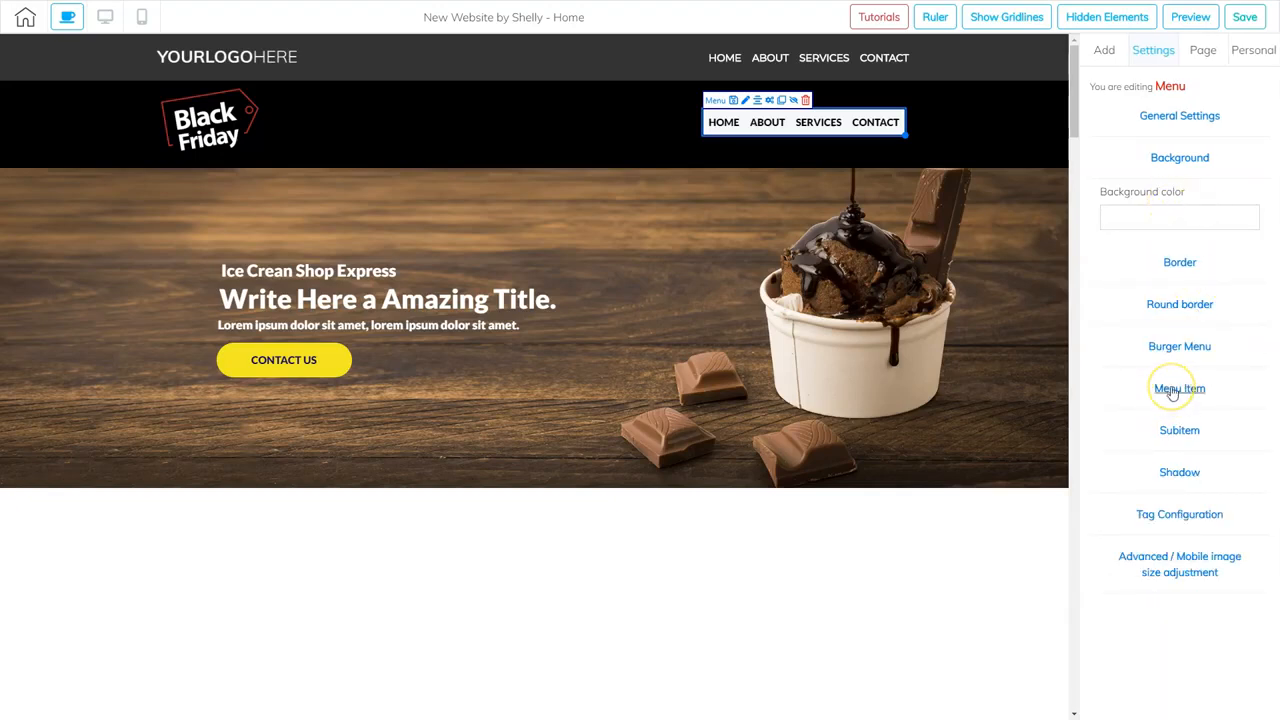
- Make the menu items' background color fully transparent with an alpha of 0
left_click(1172, 316)
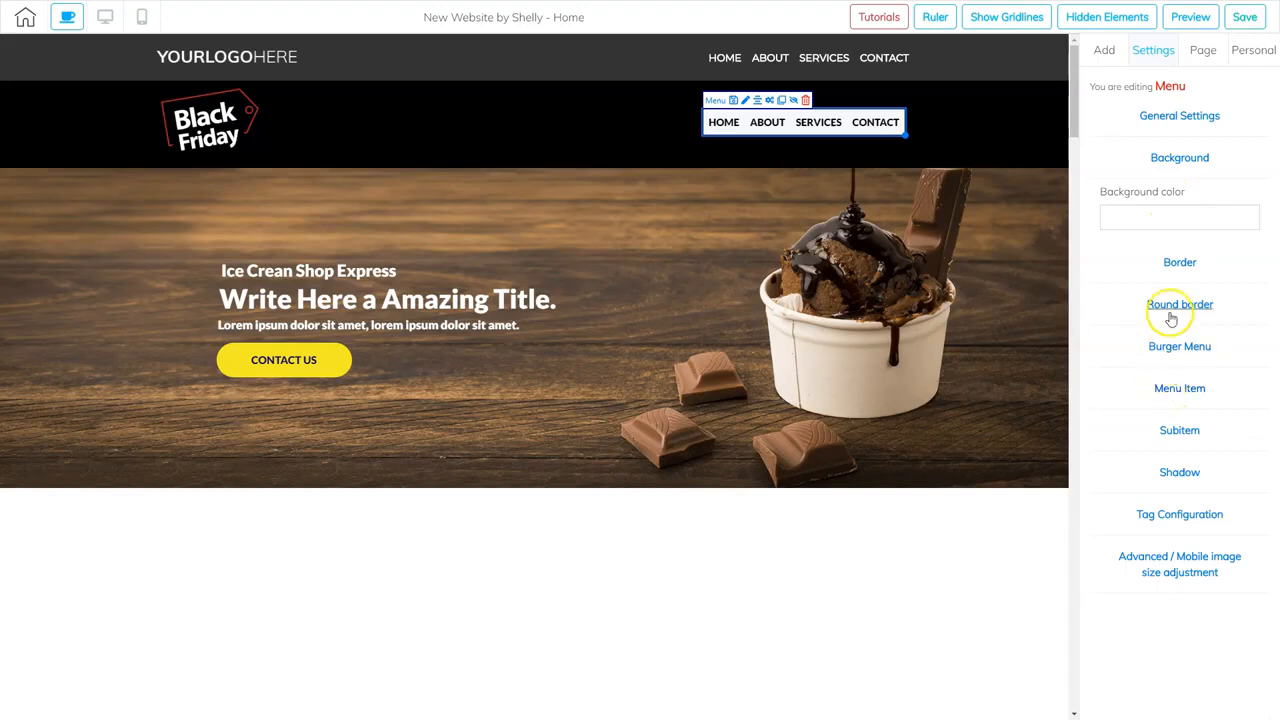
left_click(1178, 390)
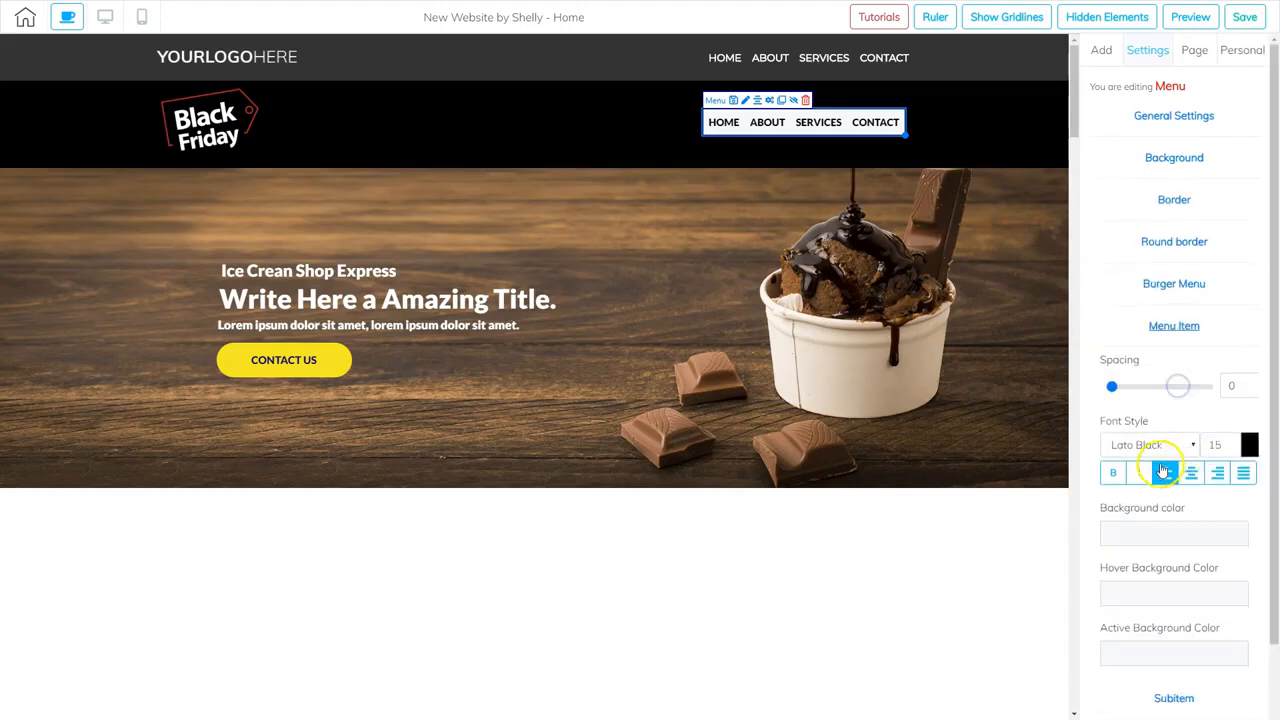
scroll(1162, 490, "down", 2)
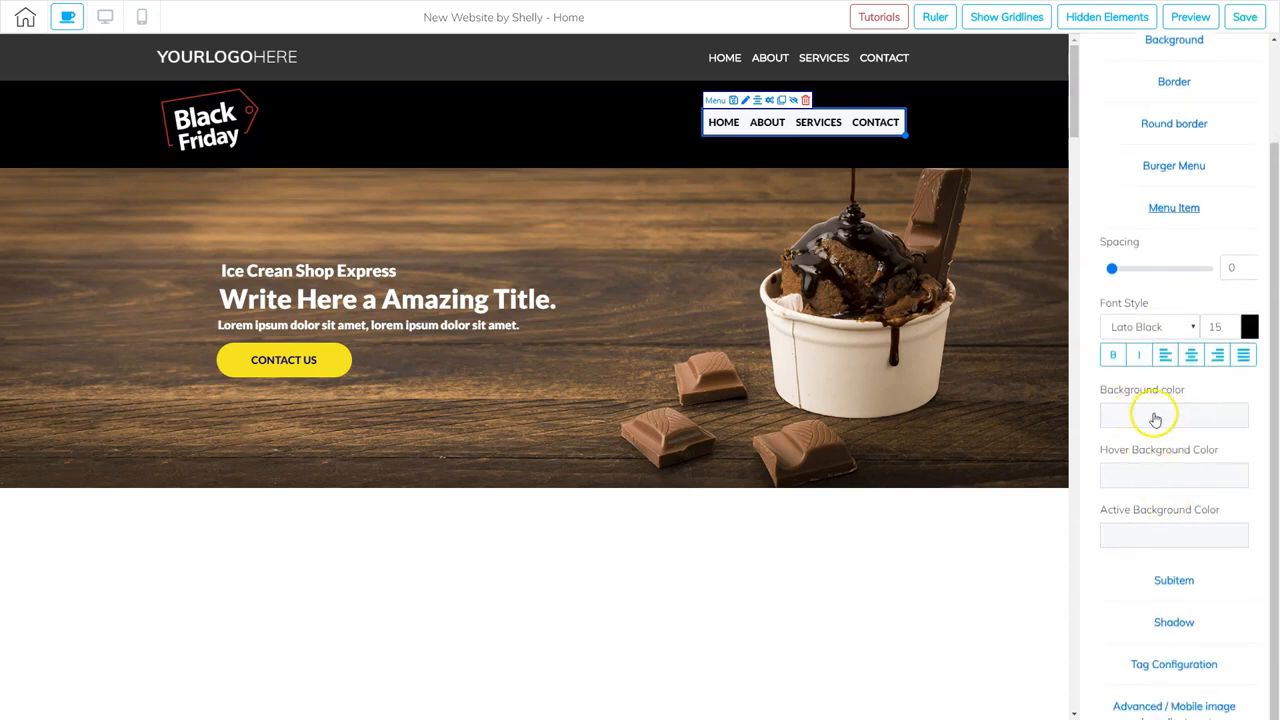
left_click(1154, 419)
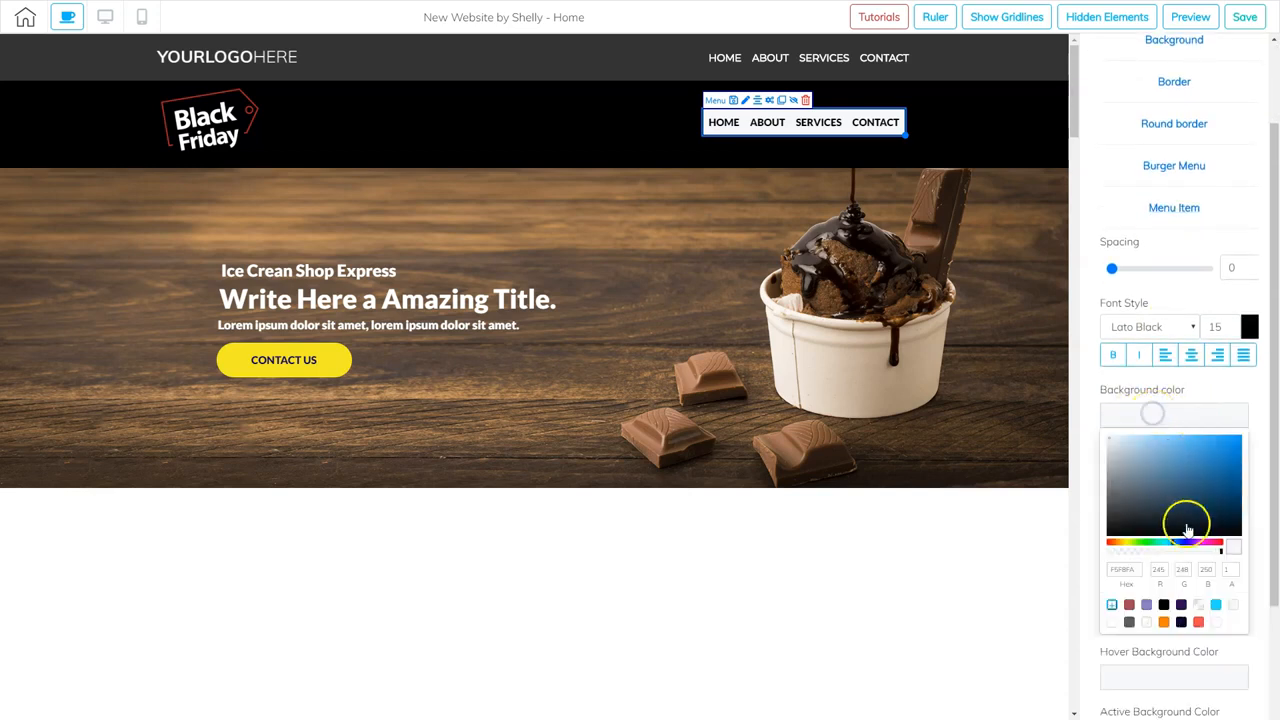
left_click_drag(1221, 551, 1107, 551)
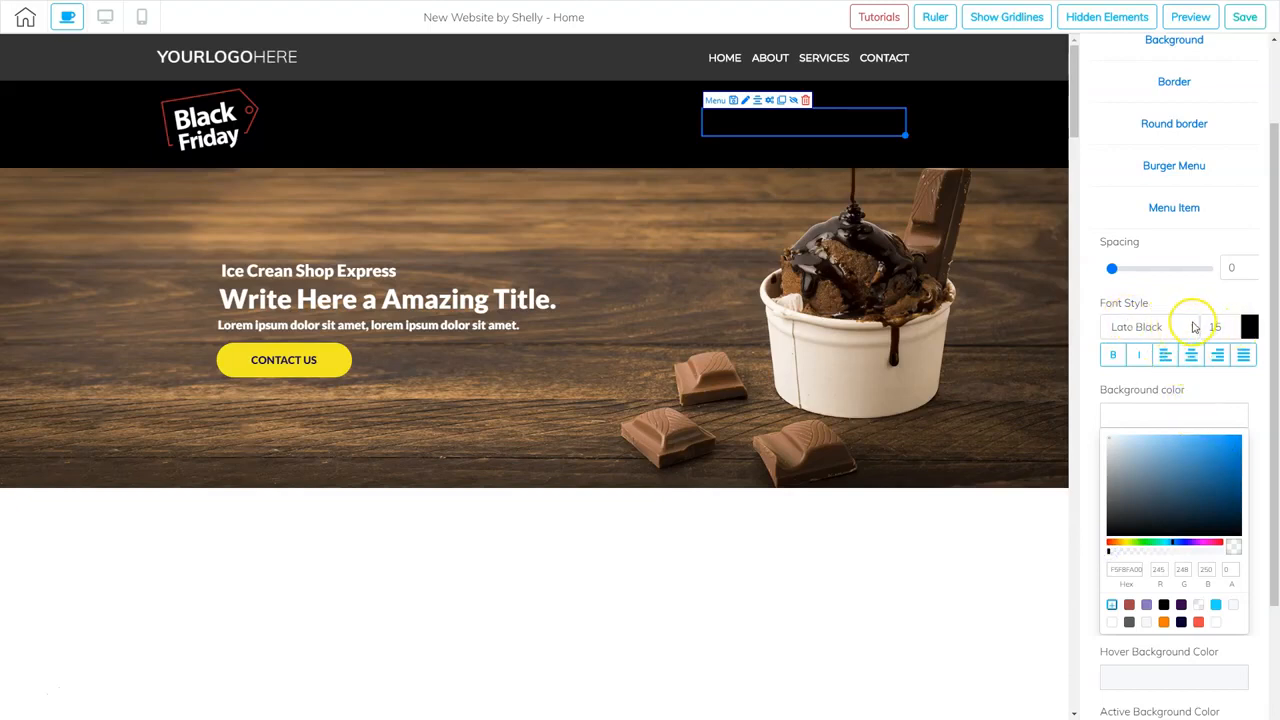
- Set the new menu items' font color to white (FFFFFF) and their font to Muli Light
left_click(1249, 330)
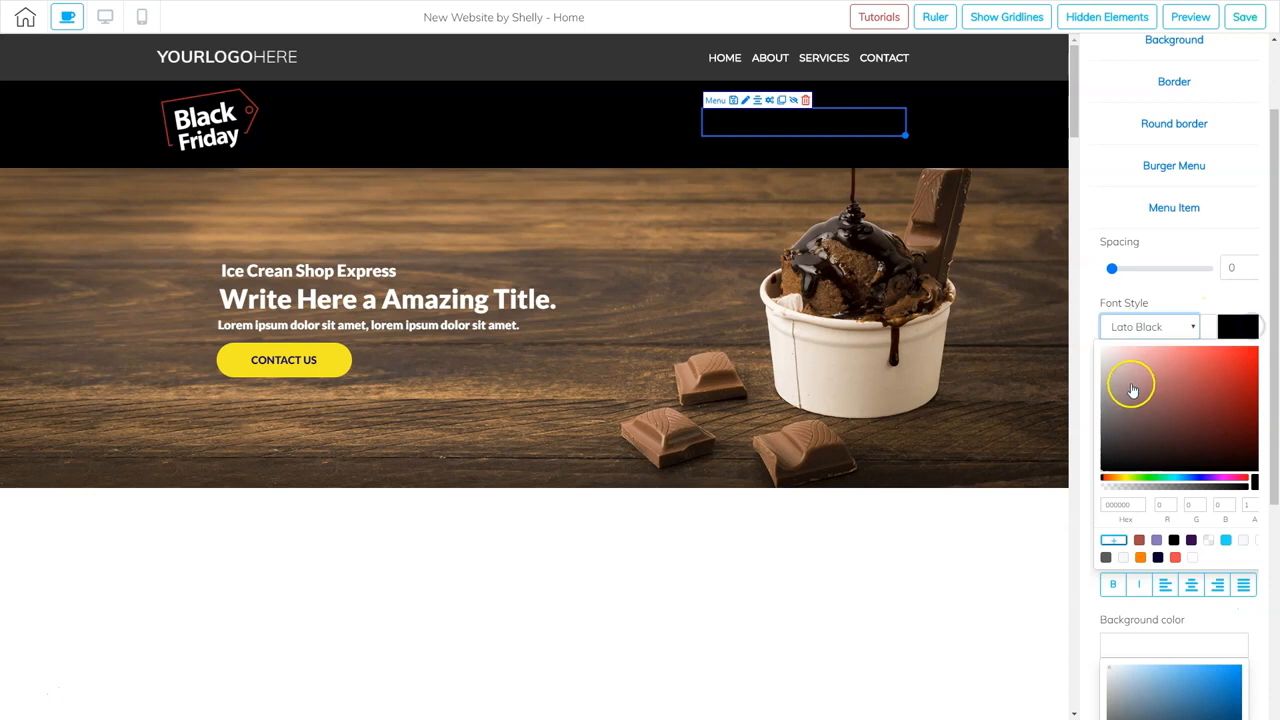
left_click_drag(1132, 390, 1108, 337)
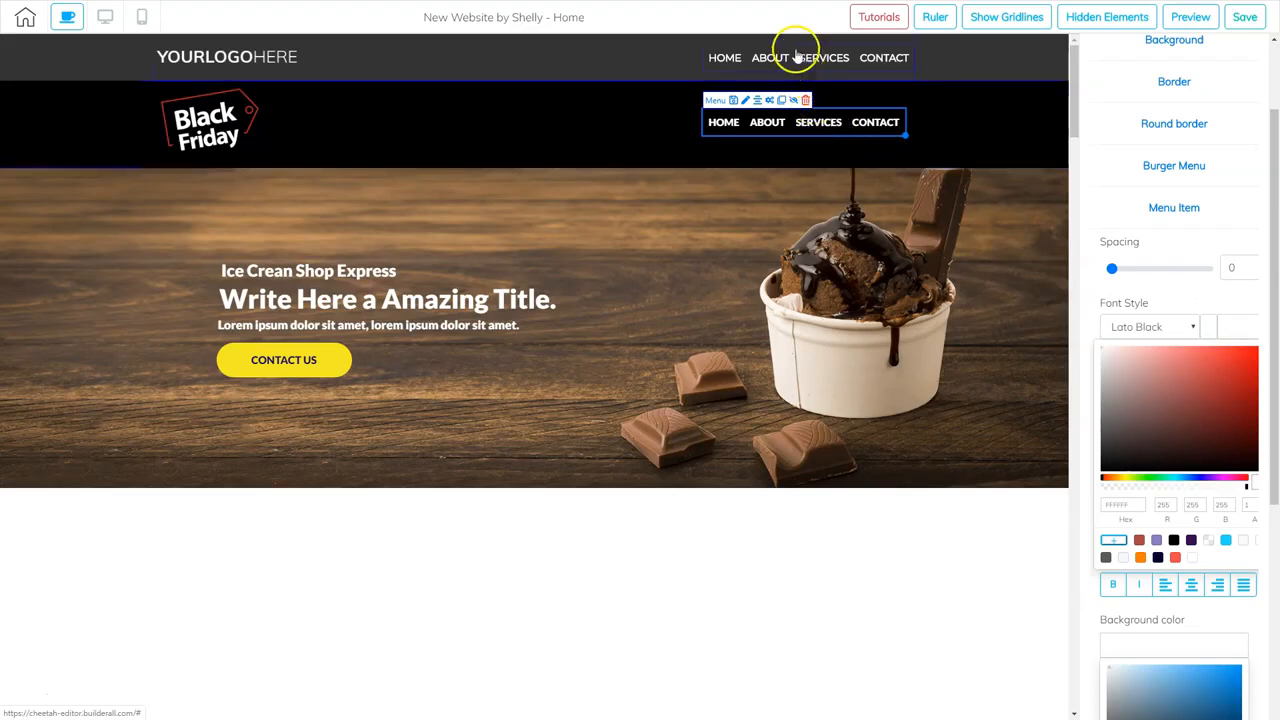
left_click(1141, 328)
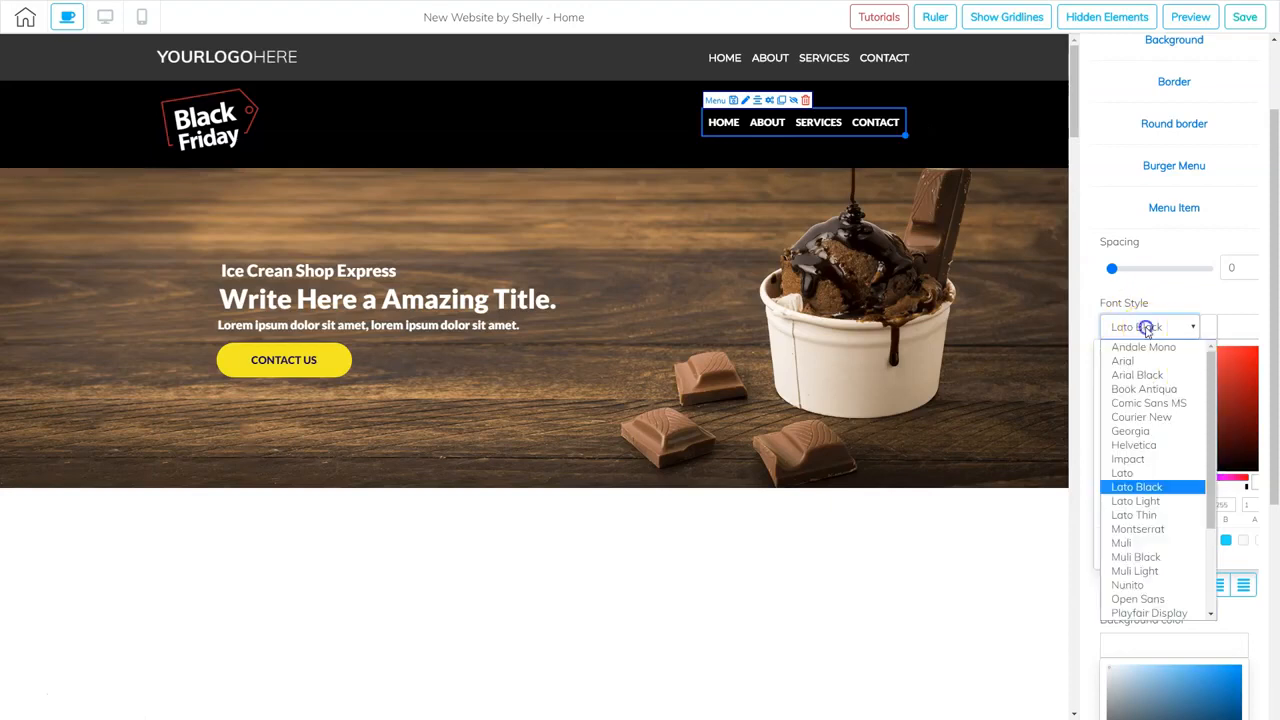
left_click(1152, 474)
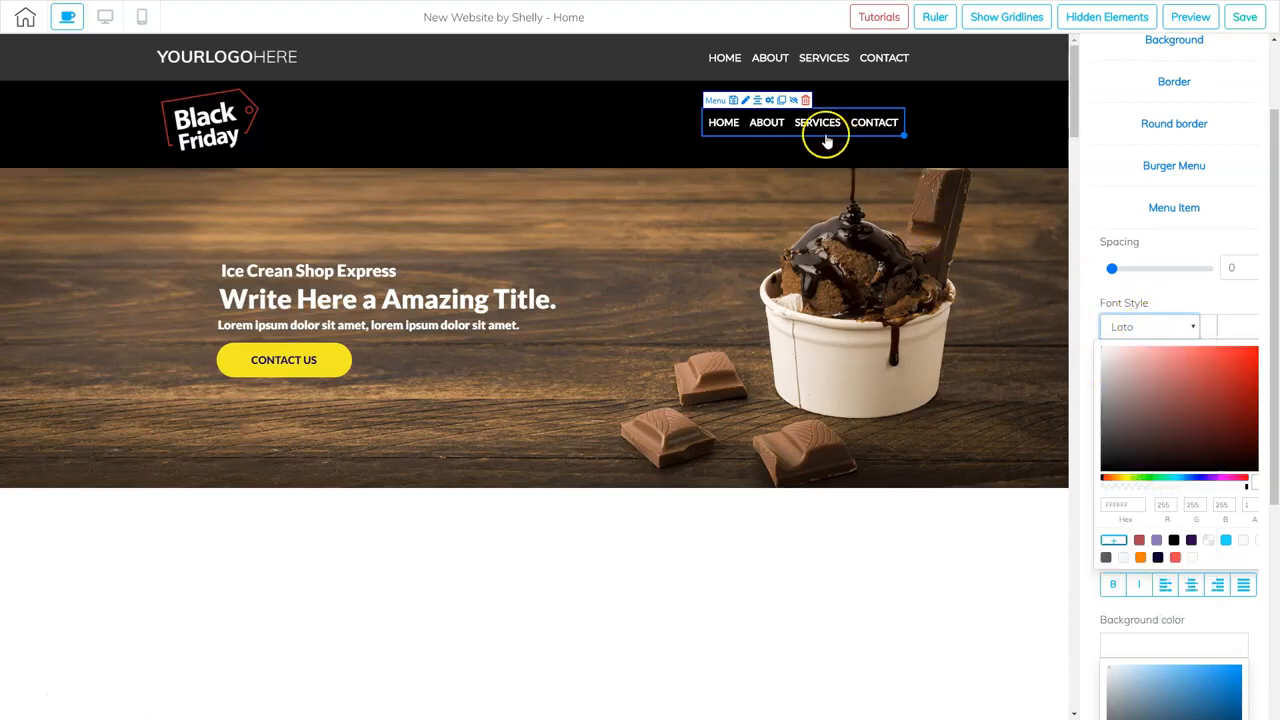
left_click(1116, 330)
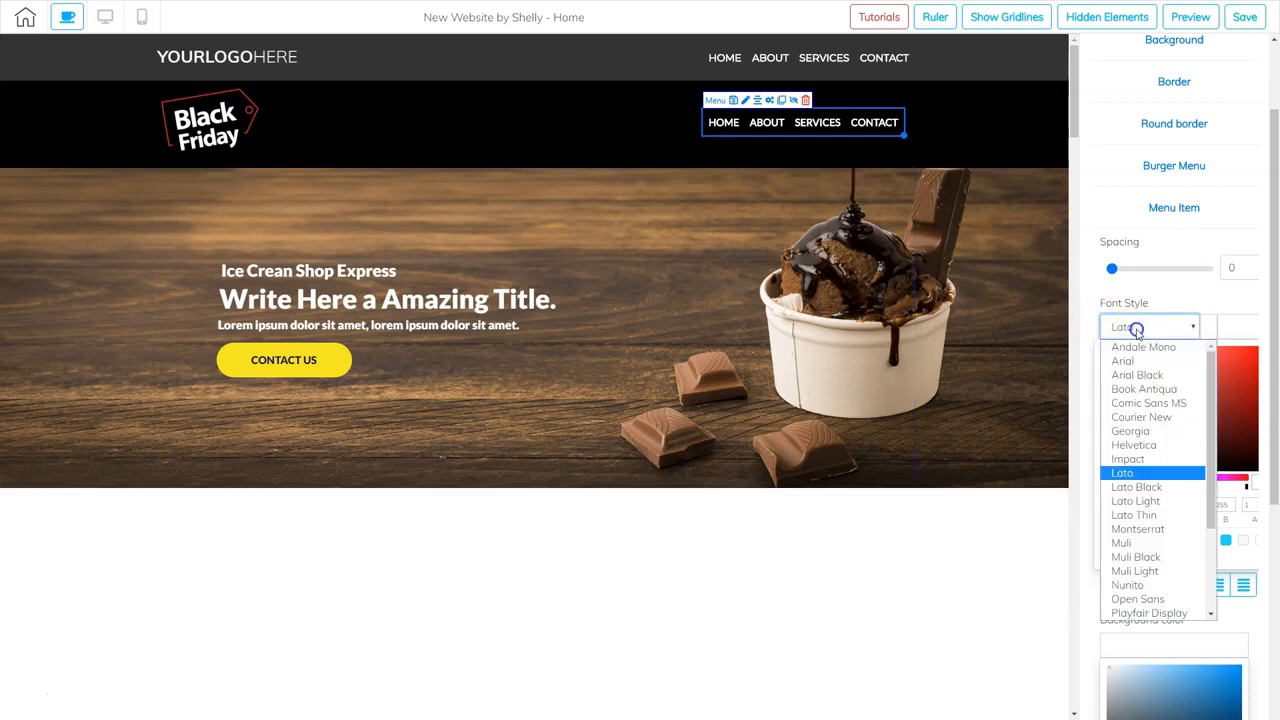
left_click(1148, 572)
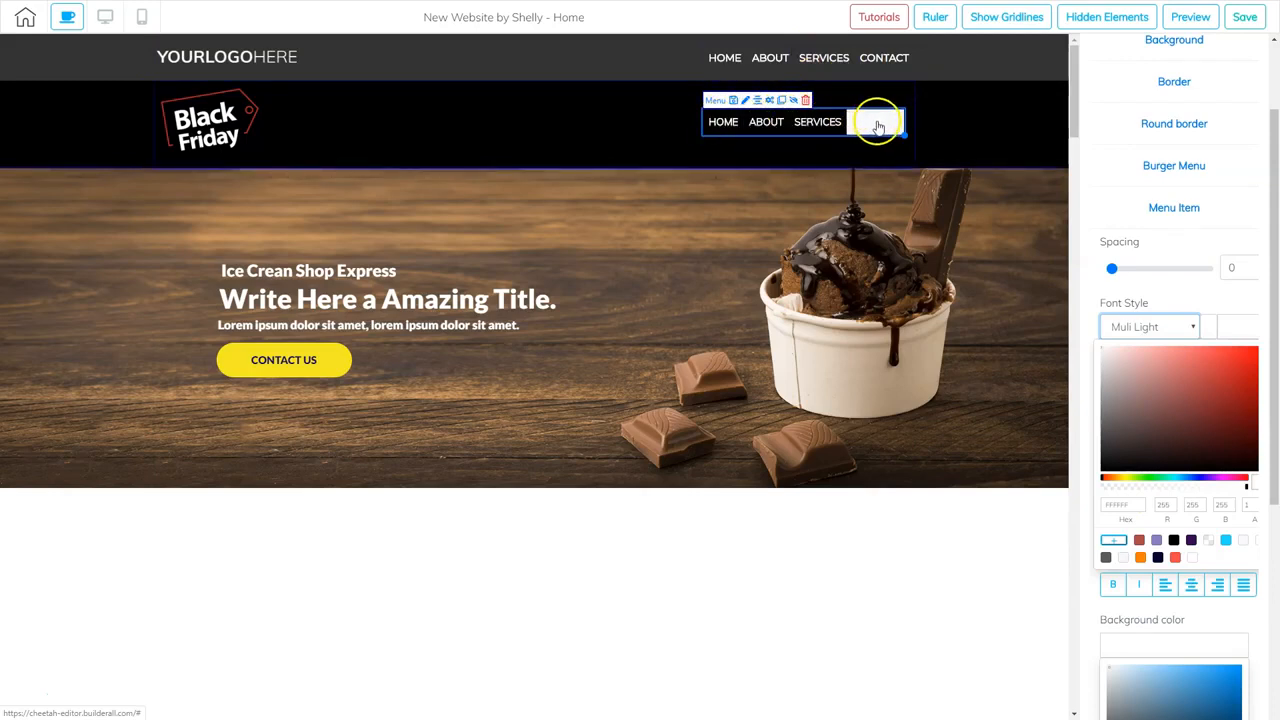
- Set the menu items' hover background color to dark gray 515151
scroll(1185, 585, "down", 2)
scroll(1192, 582, "down", 2)
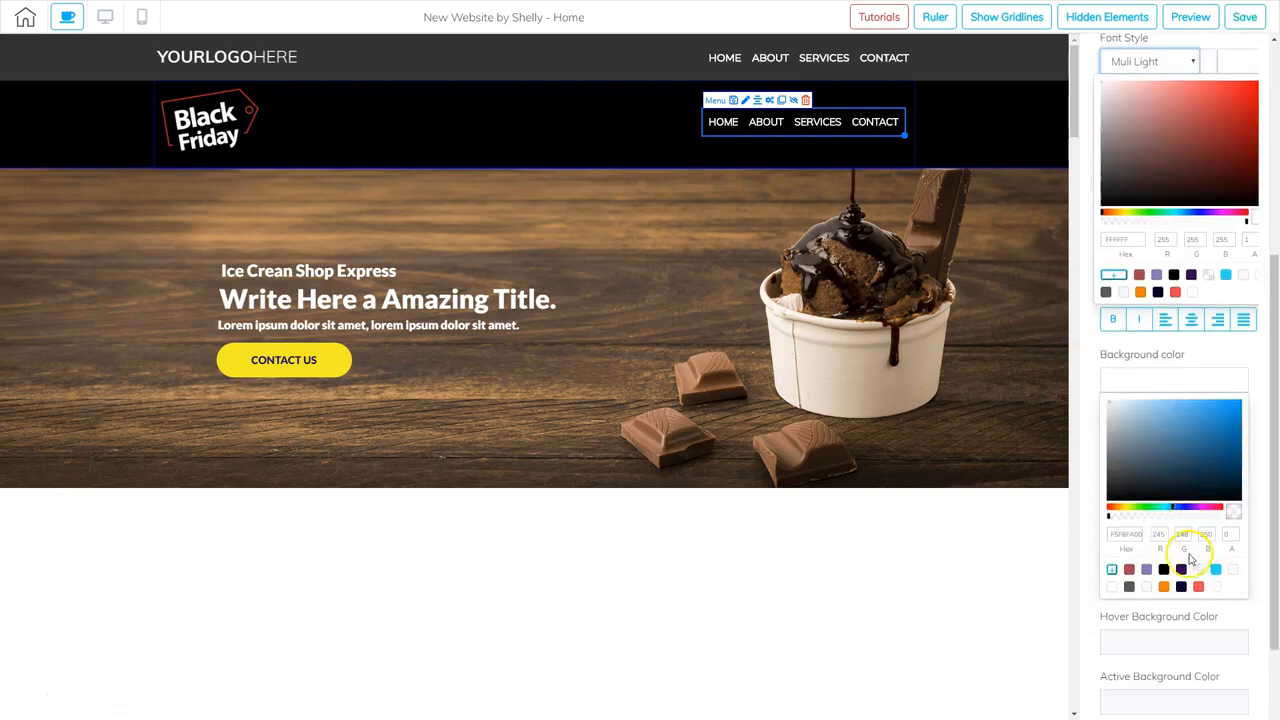
left_click(1152, 380)
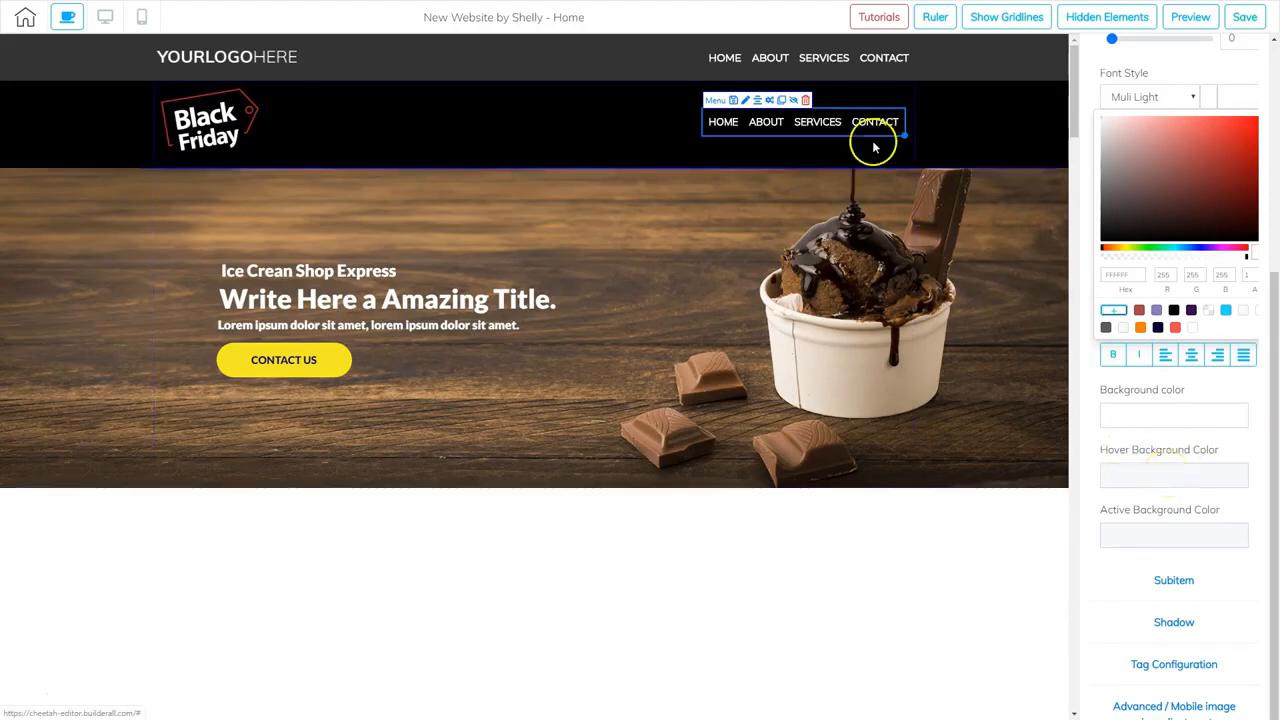
left_click(1153, 480)
mouse_move(1156, 476)
left_mouse_down()
mouse_move(1143, 464)
mouse_move(1106, 471)
mouse_move(1098, 535)
left_mouse_up()
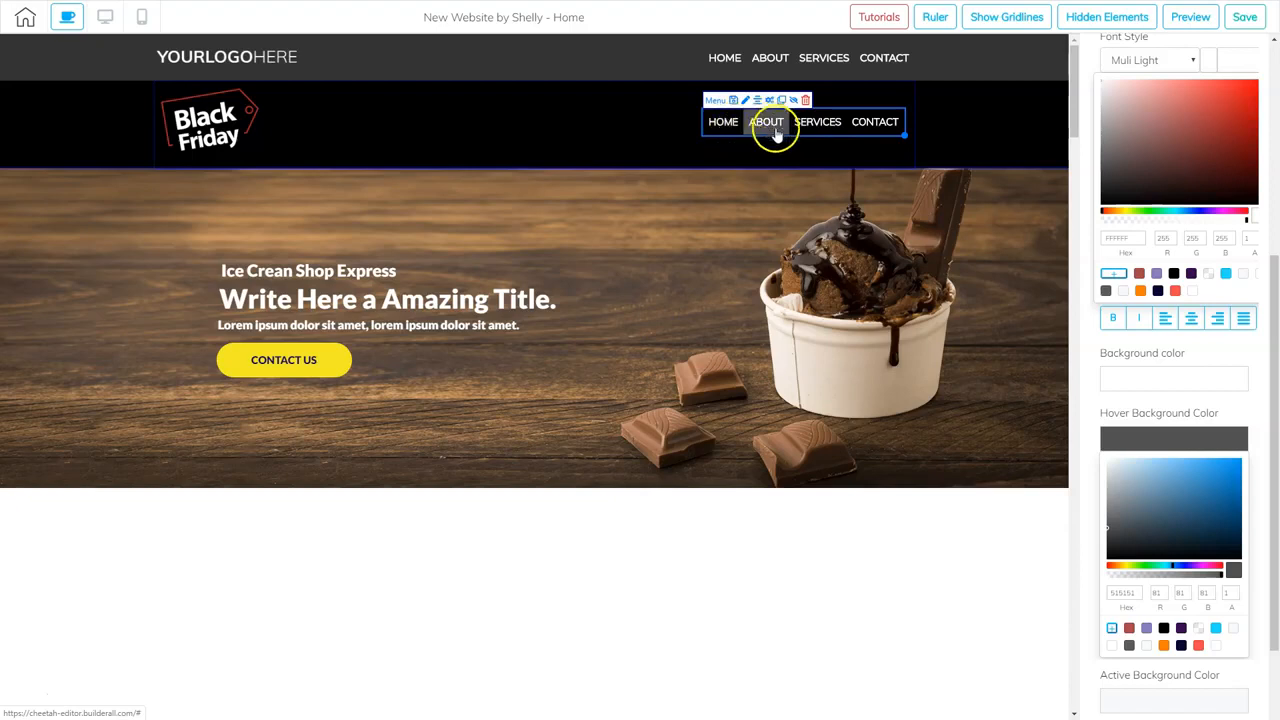
left_click(1151, 439)
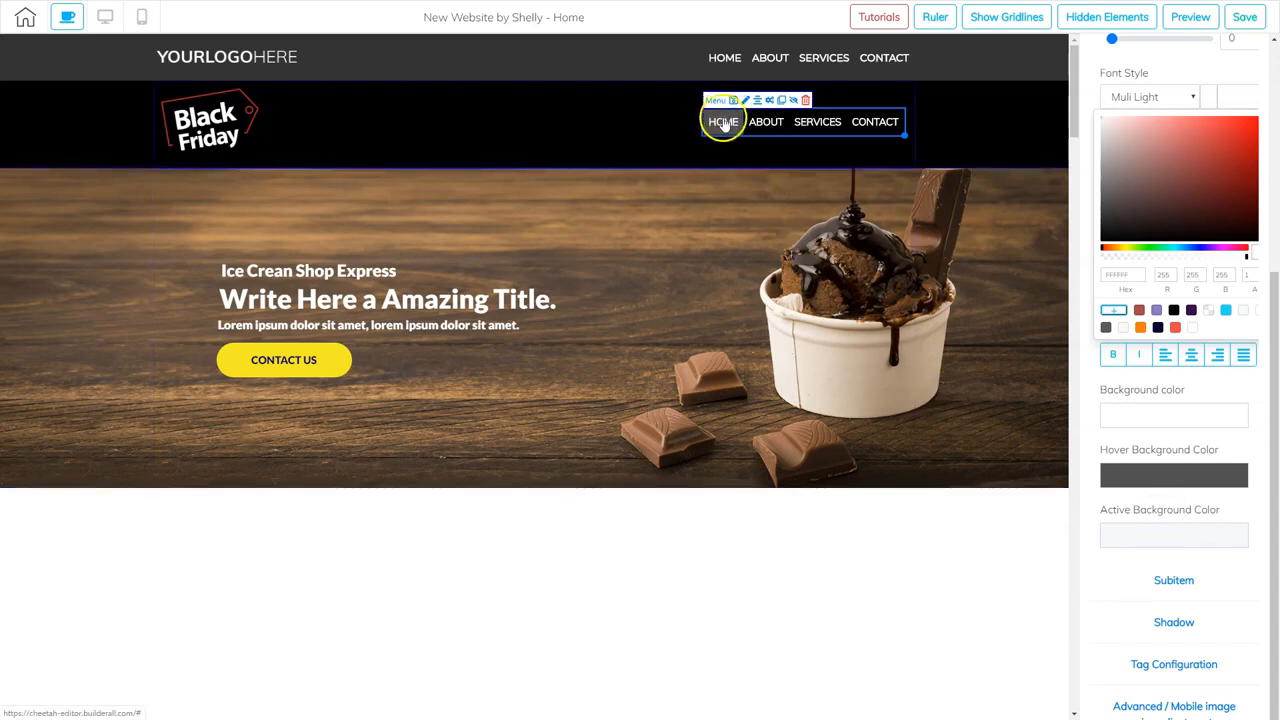
- Set the menu items' active background color to a darker gray, 3F3F3F
left_click(1134, 534)
left_click_drag(1109, 527, 1102, 597)
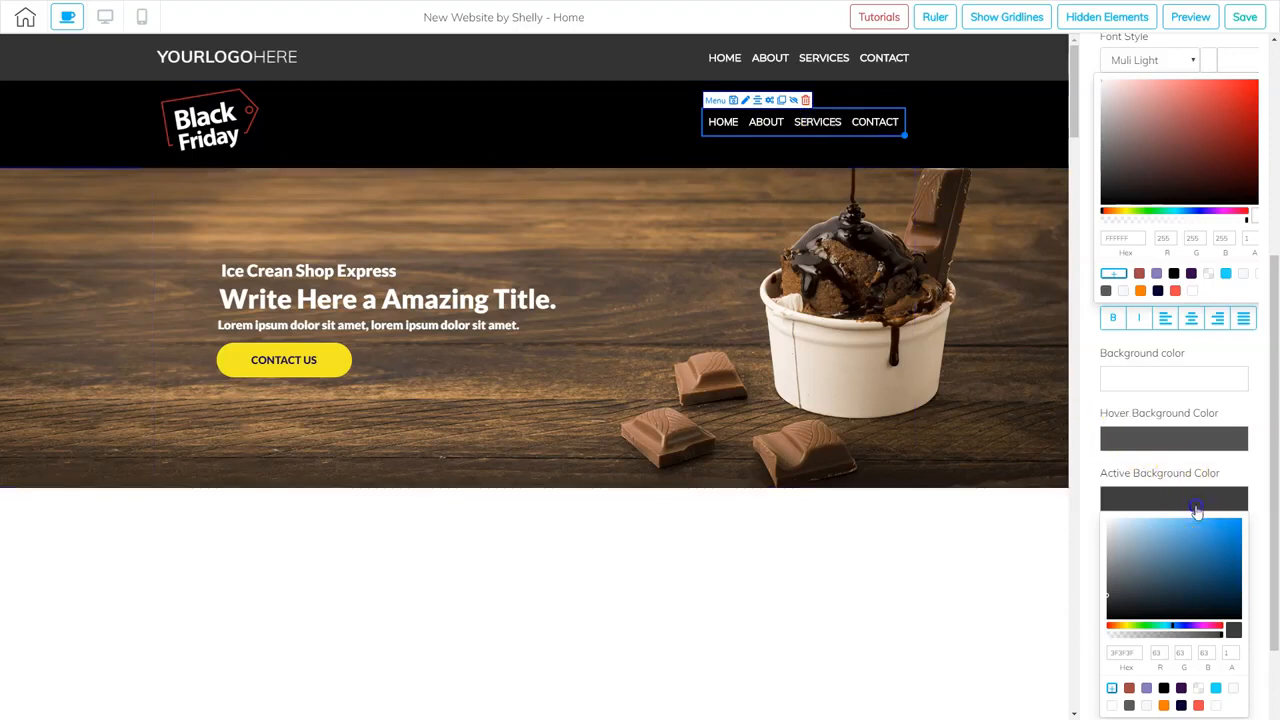
left_click(1090, 545)
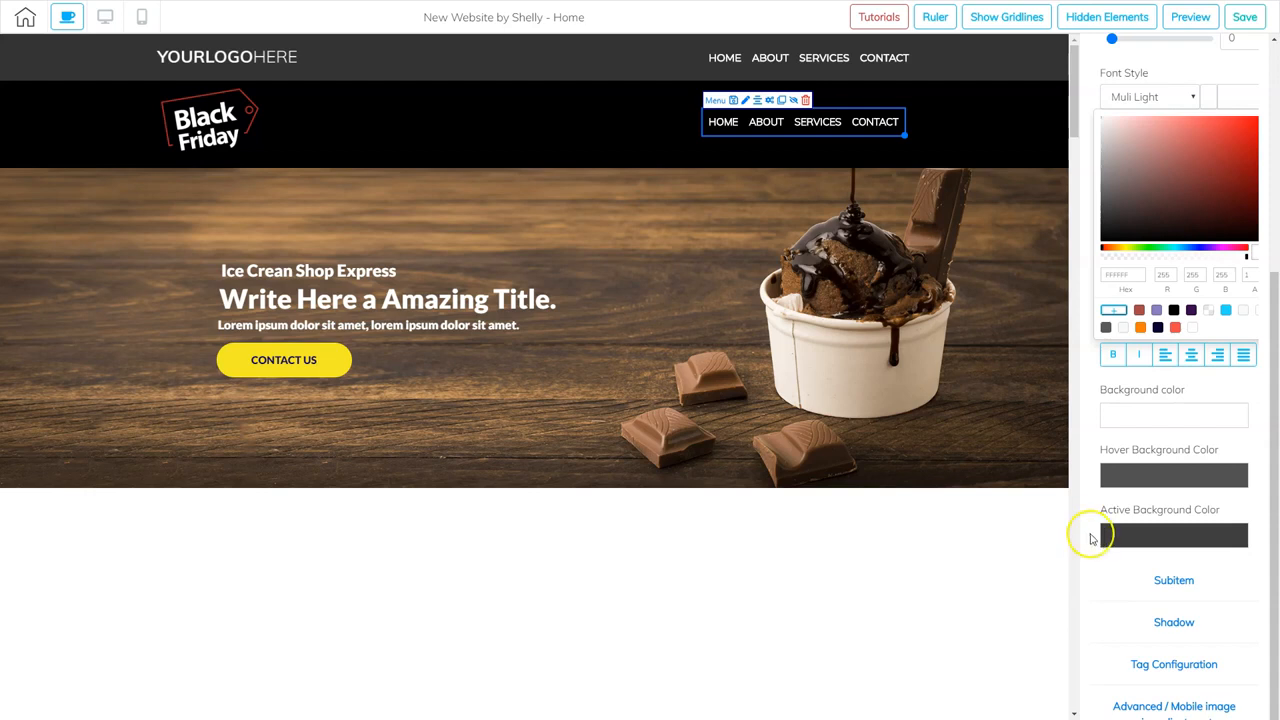
- Link the HOME menu item to the Home page and close the item list
left_click(769, 101)
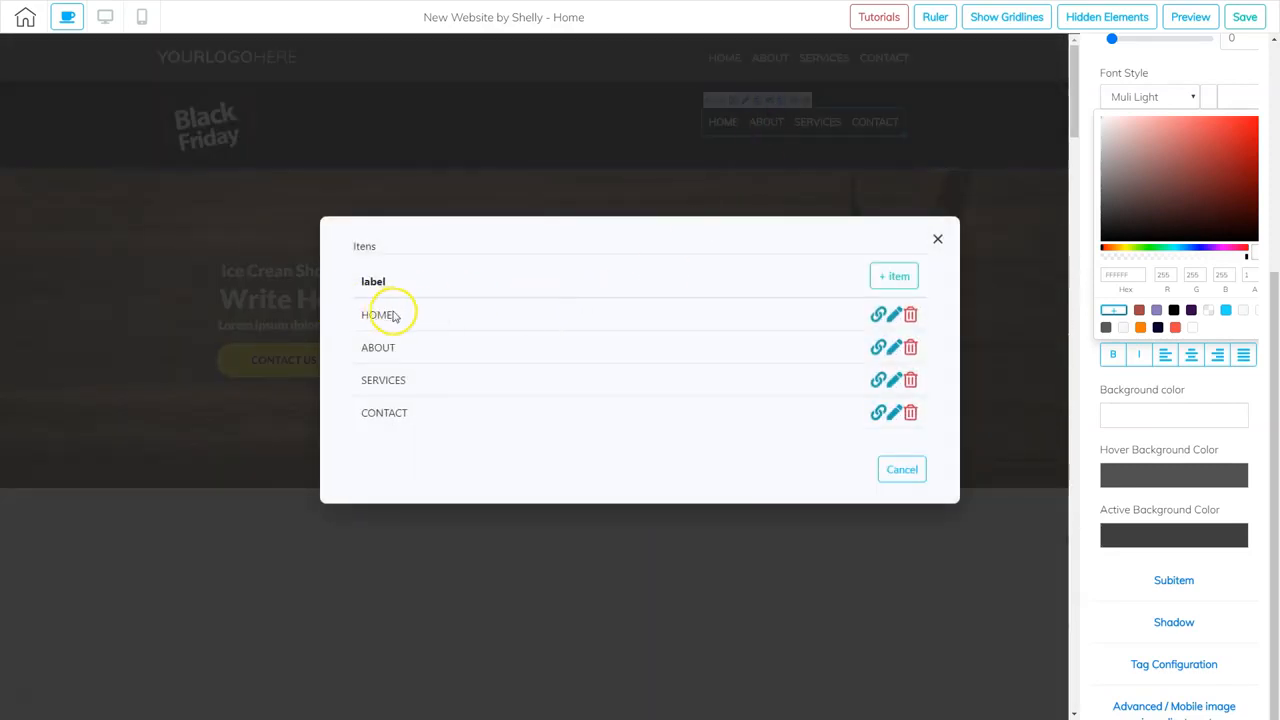
left_click(878, 316)
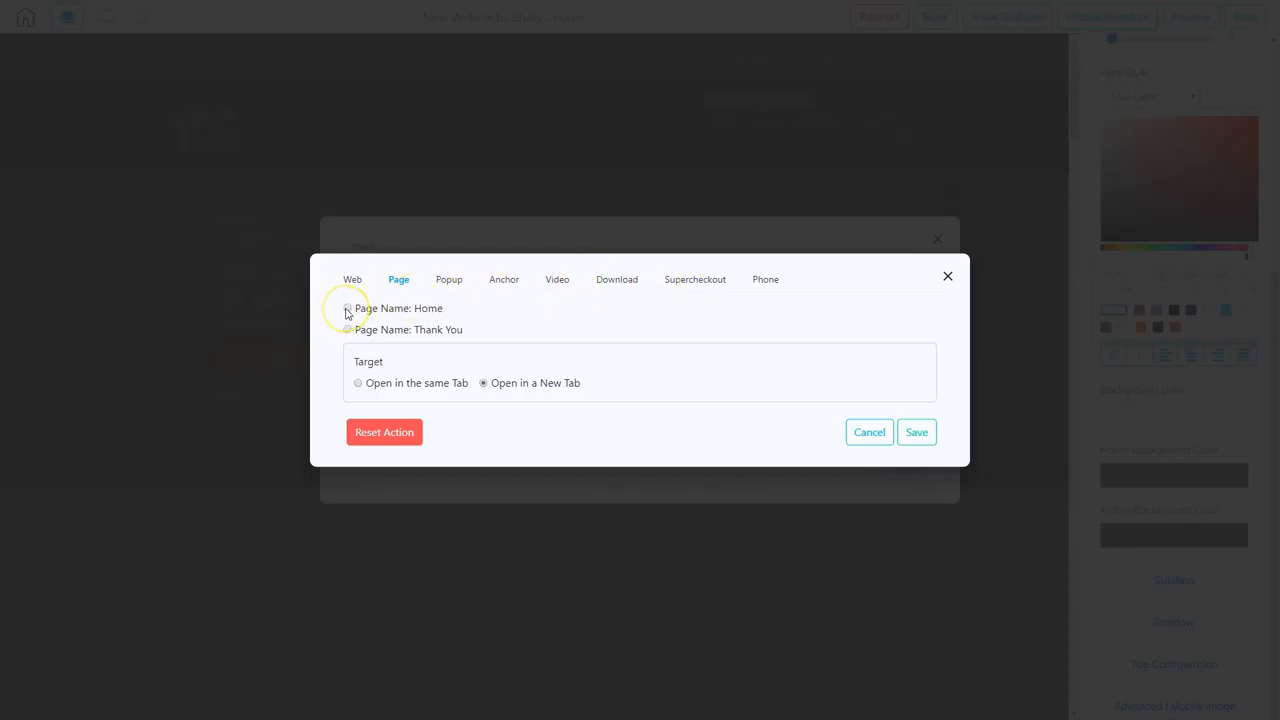
left_click(917, 434)
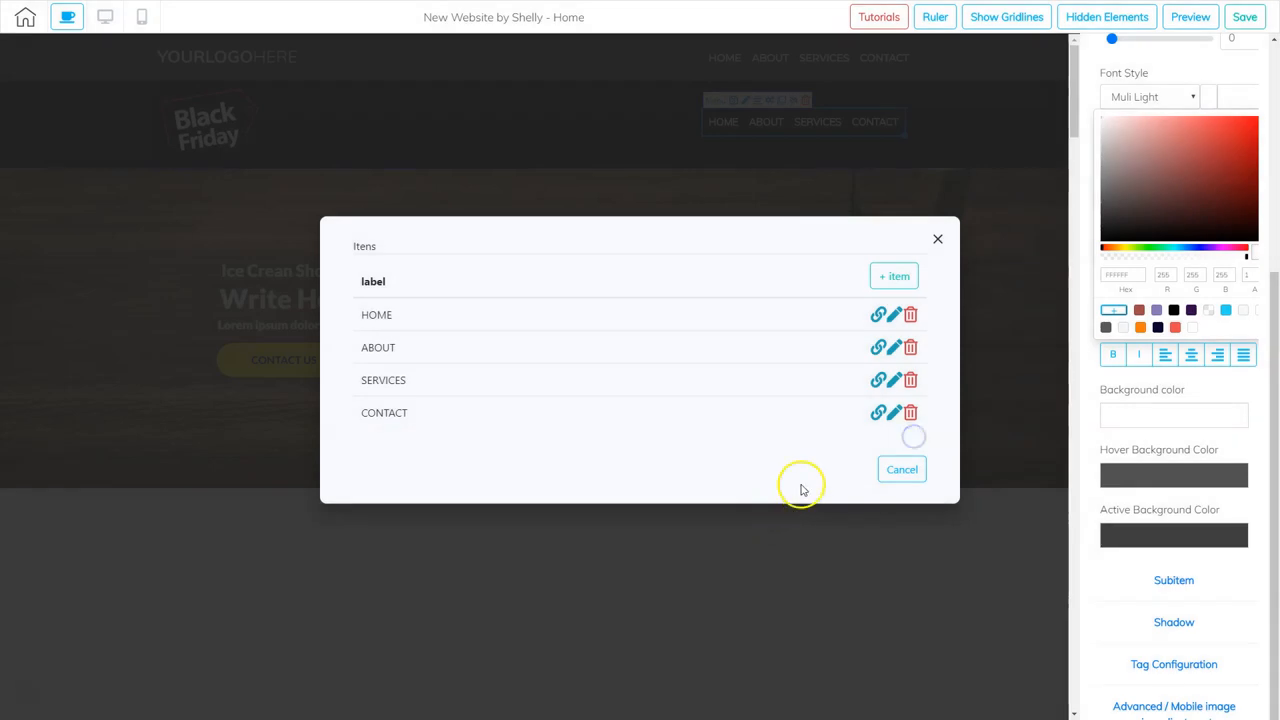
left_click(937, 240)
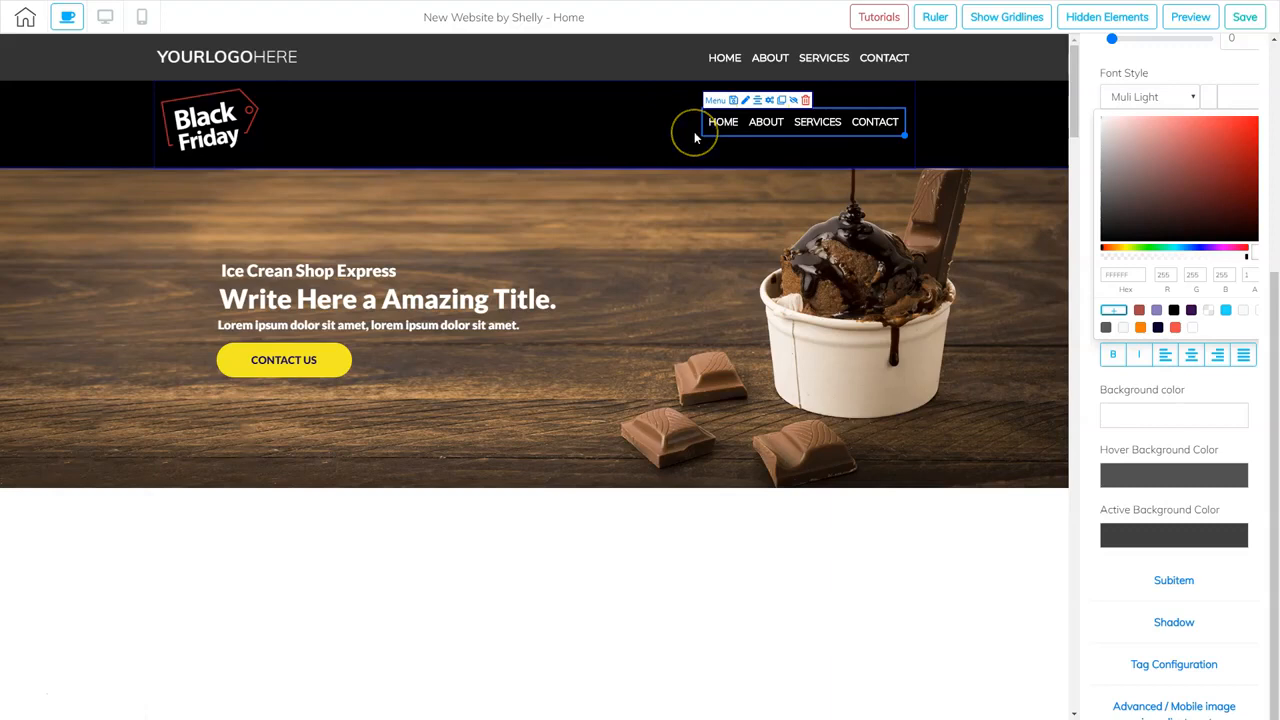
- Shrink the Black Friday logo and move the new menu up slightly to line up with it
left_click(232, 128)
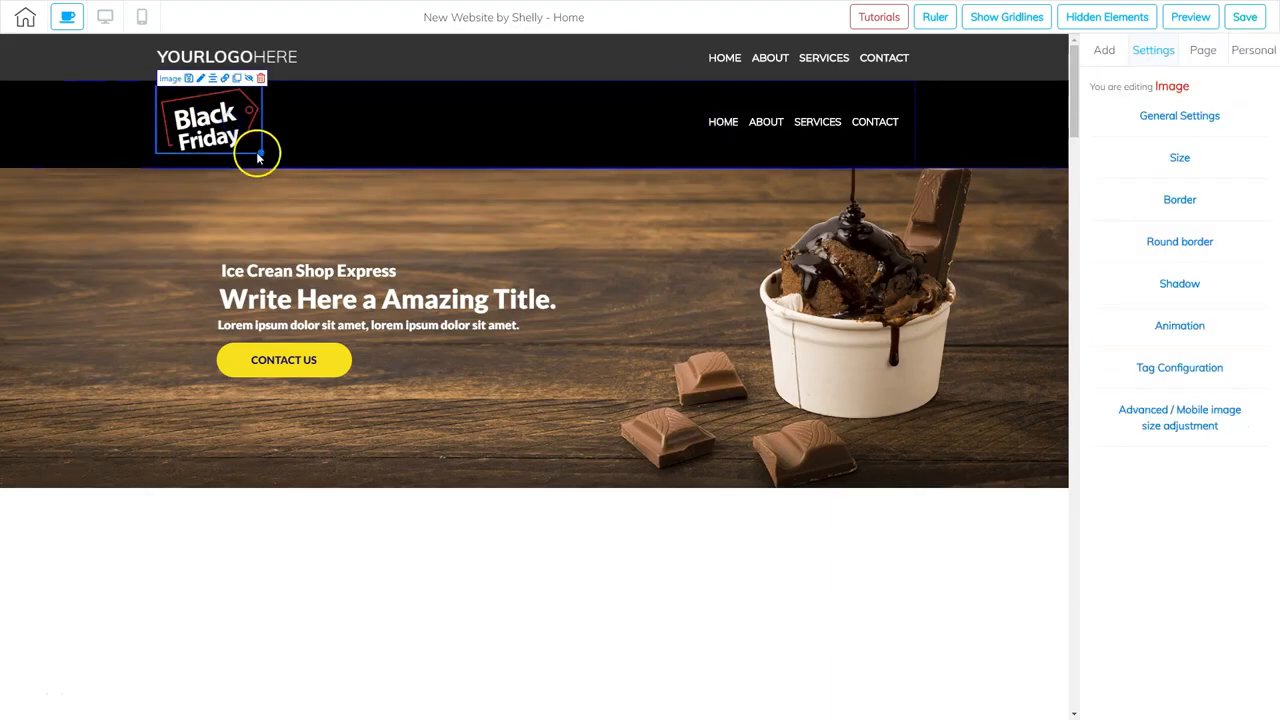
left_click_drag(259, 153, 207, 108)
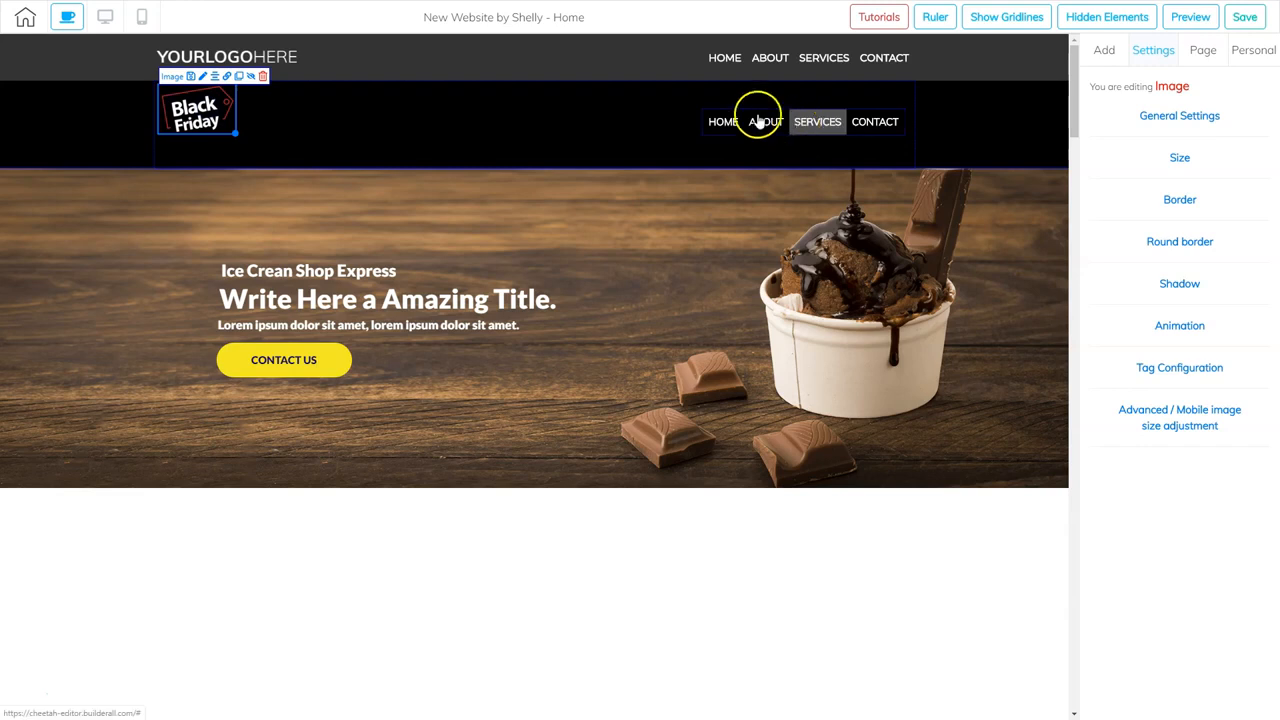
left_click_drag(762, 119, 767, 109)
- Reduce the height of the black header panel to 92
left_click(667, 141)
left_click(1180, 116)
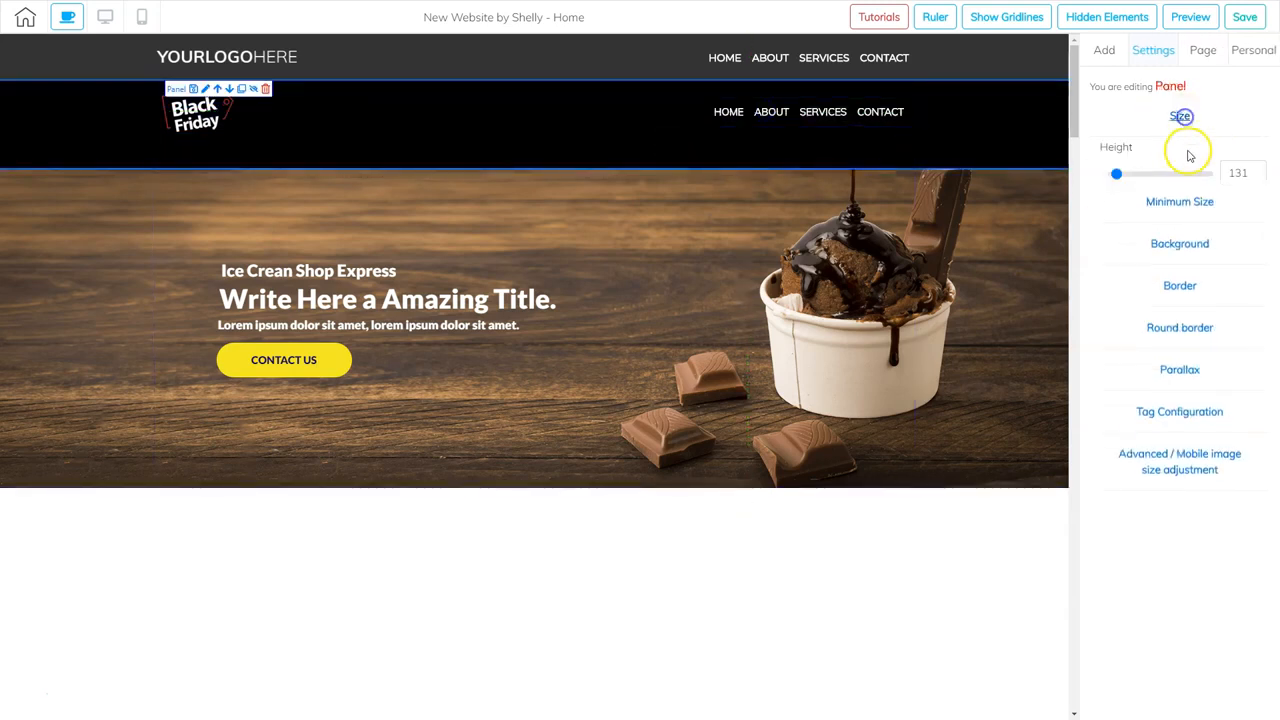
left_click_drag(1119, 176, 1116, 175)
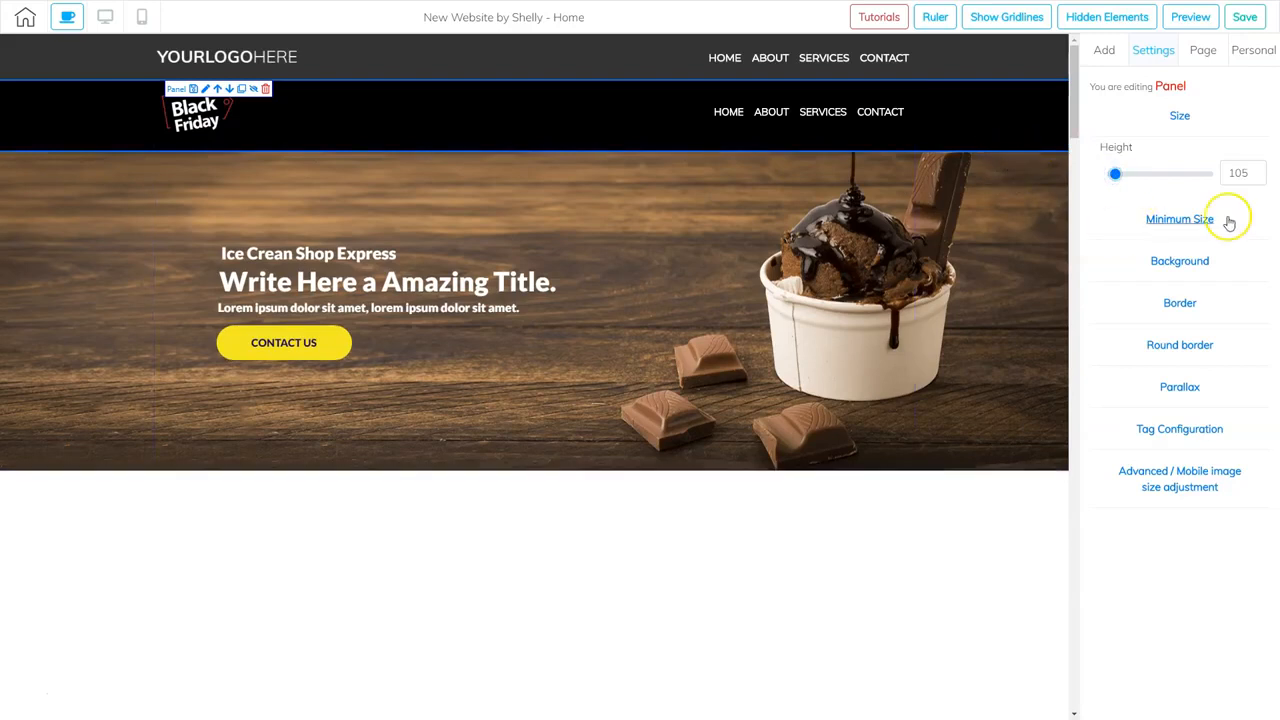
left_click(1253, 173)
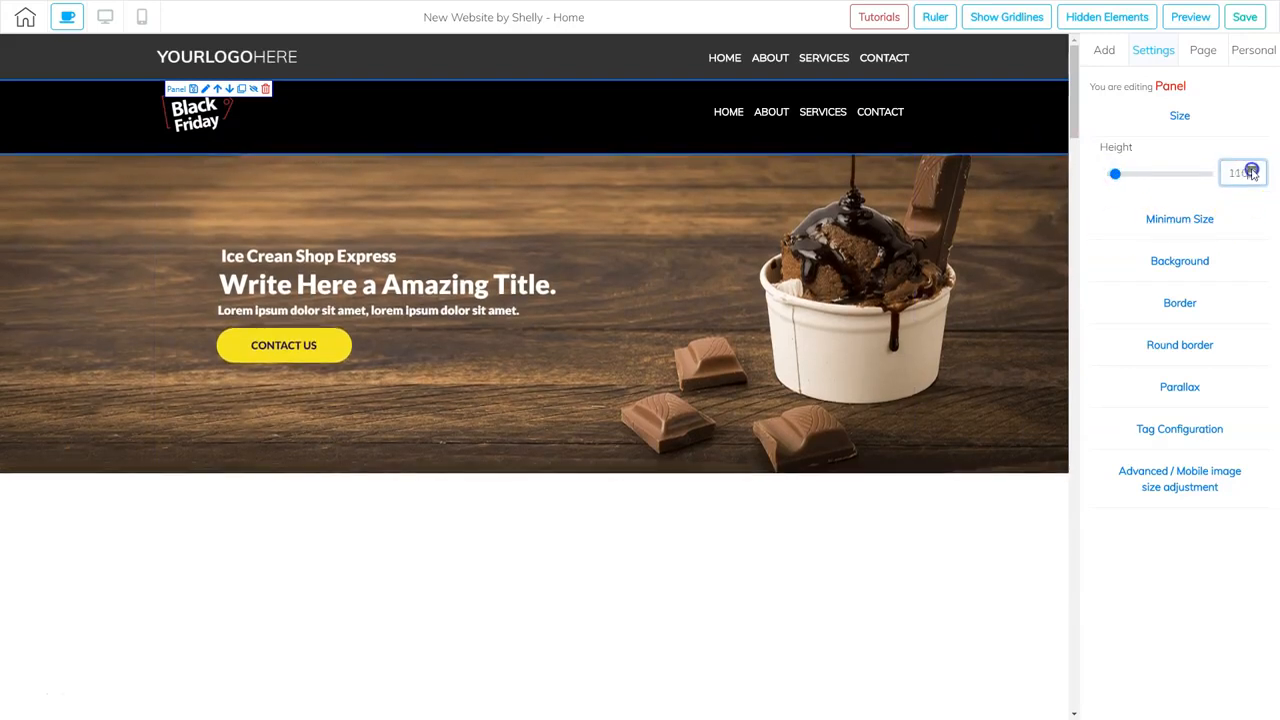
left_click(1253, 178)
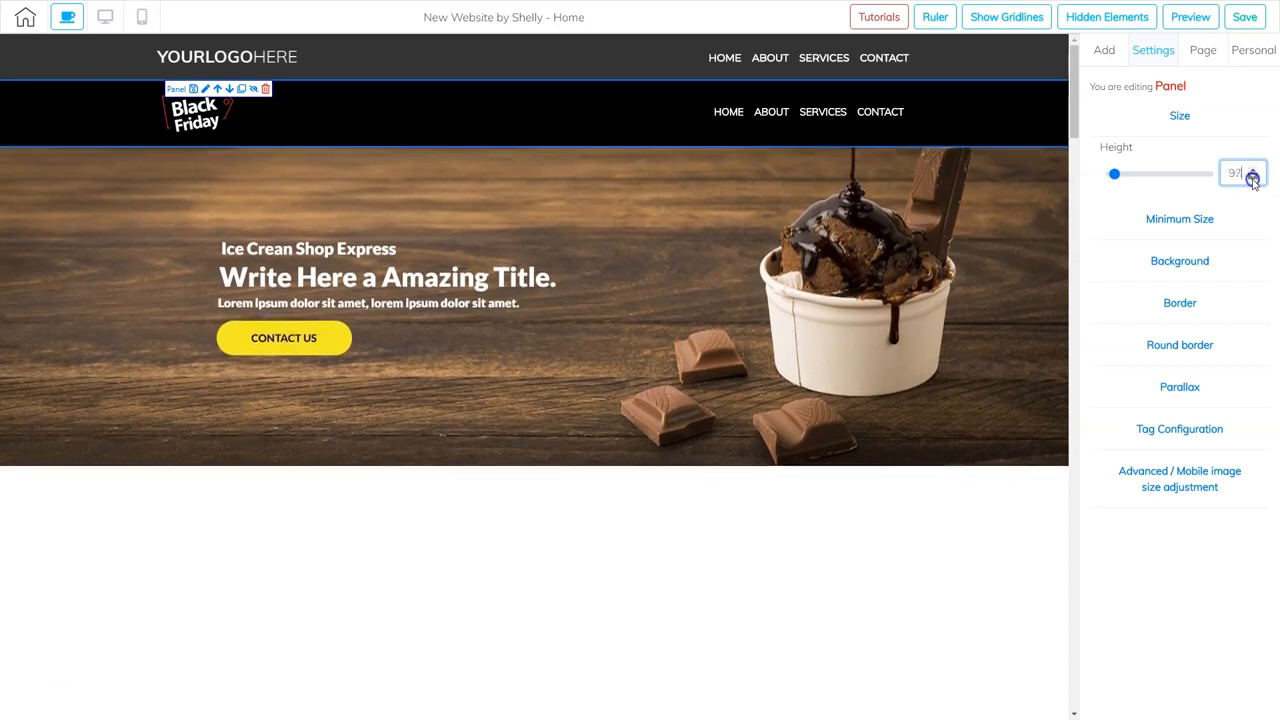
left_click(1114, 175)
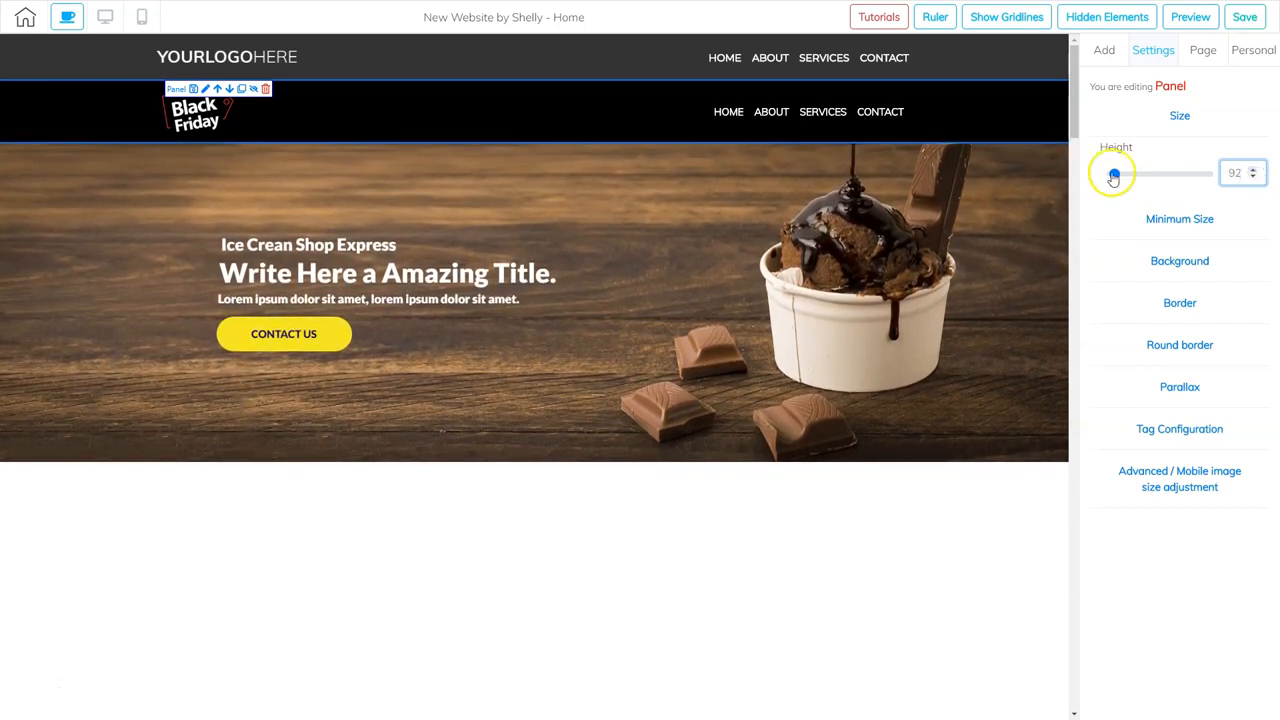
- Delete the original dark gray header panel containing the YOURLOGOHERE logo and confirm the deletion
left_click(1014, 229)
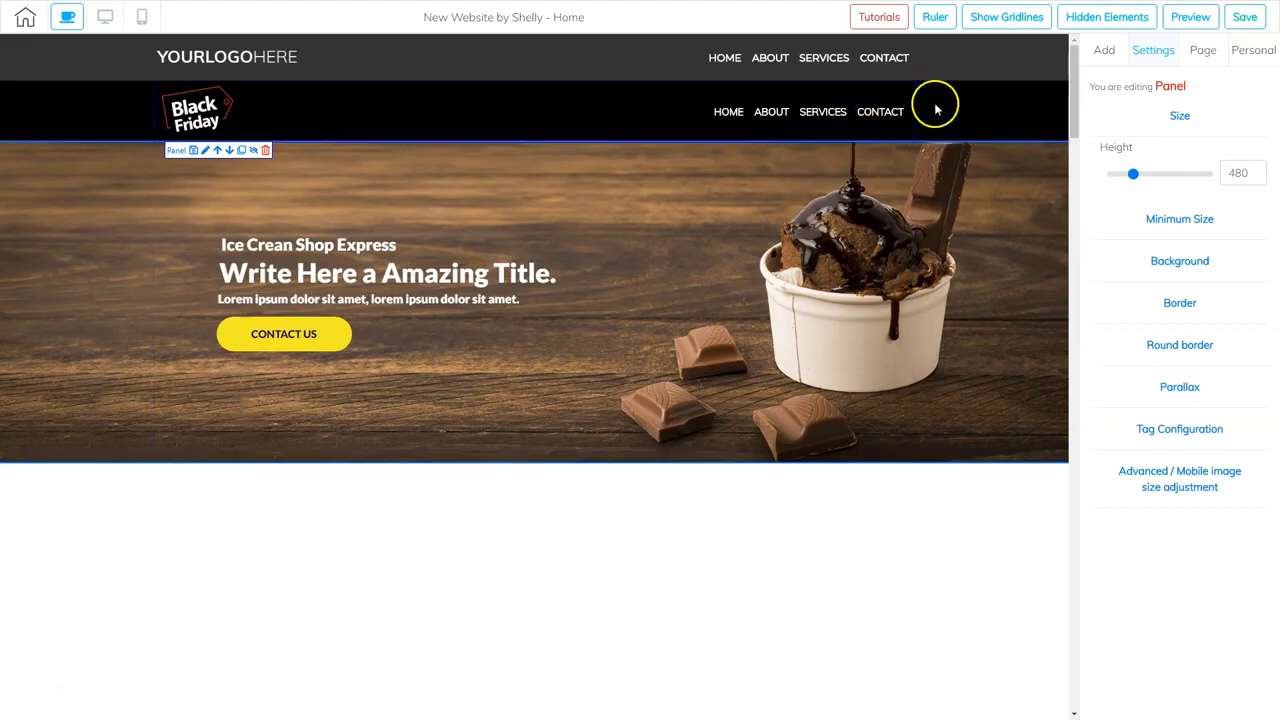
left_click(977, 64)
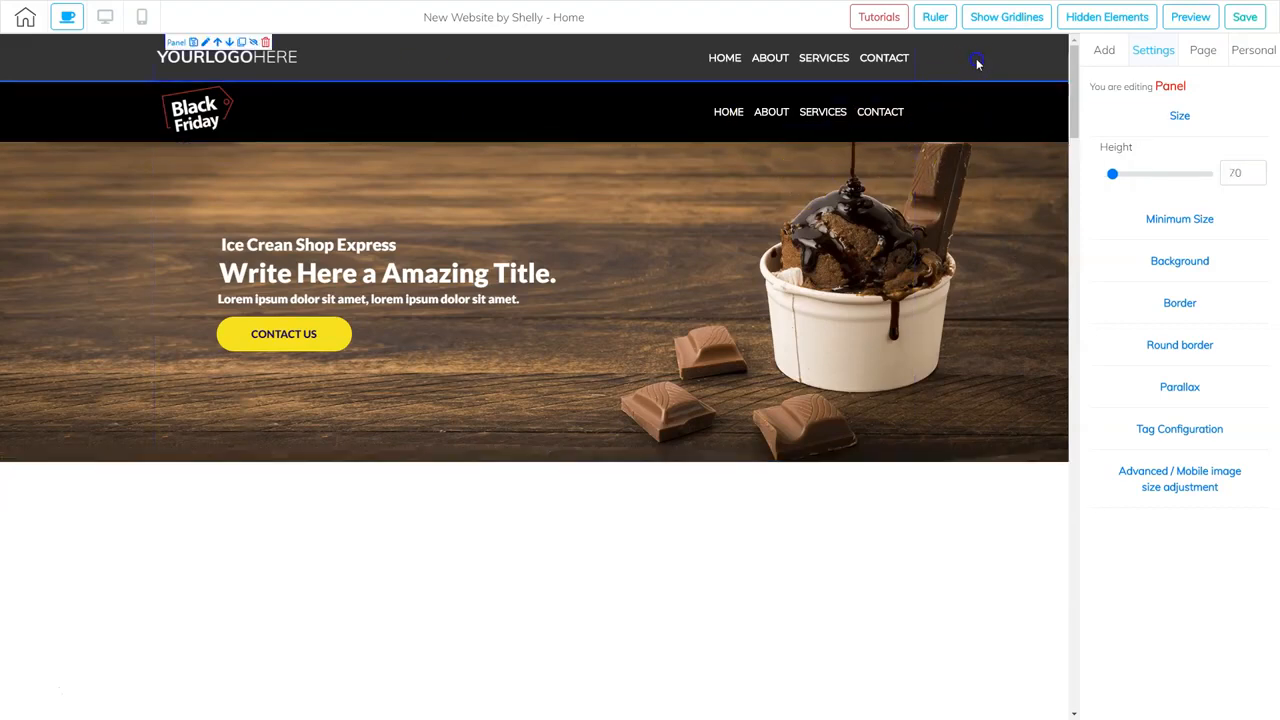
left_click(266, 42)
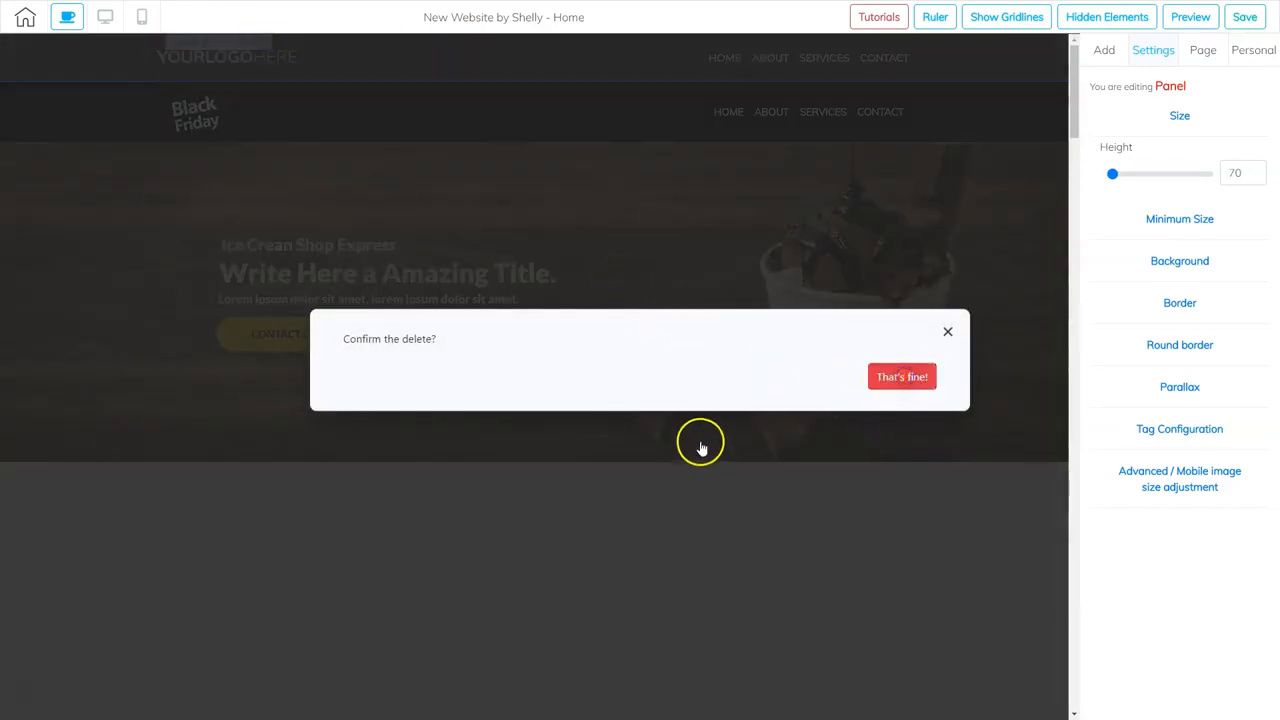
left_click(885, 379)
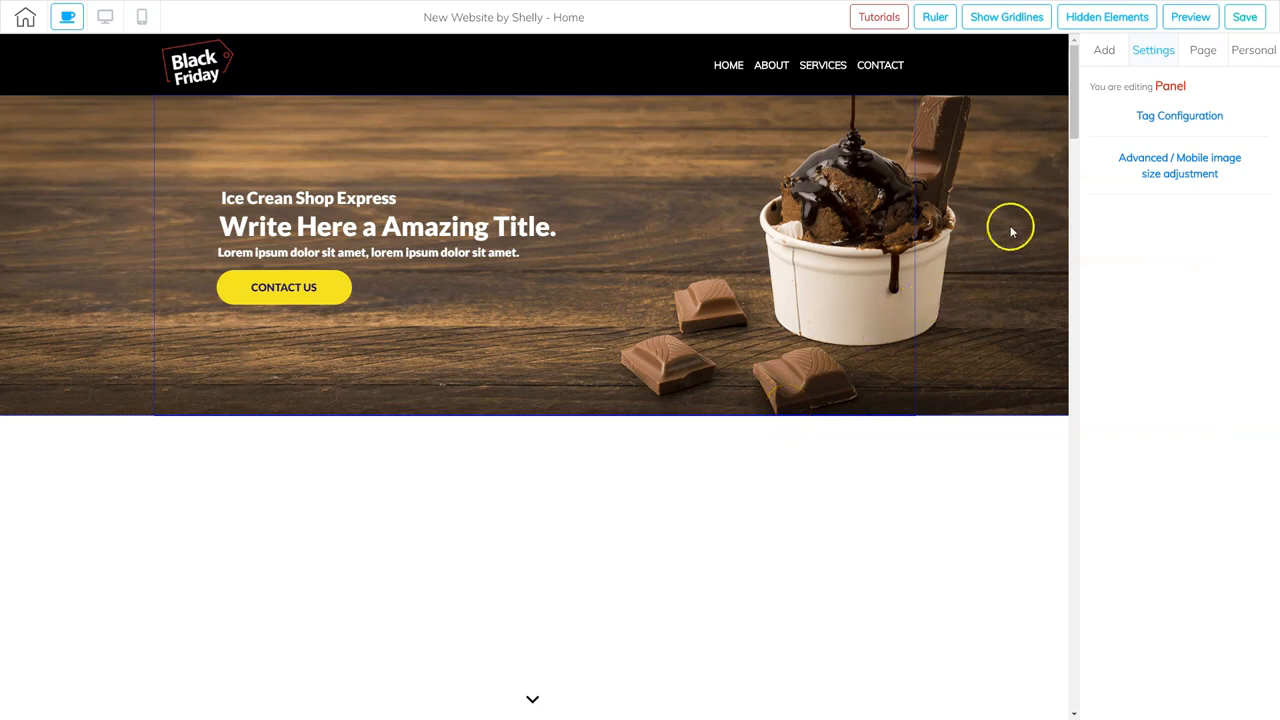
- Save the website and agree to publish it
left_click(1245, 17)
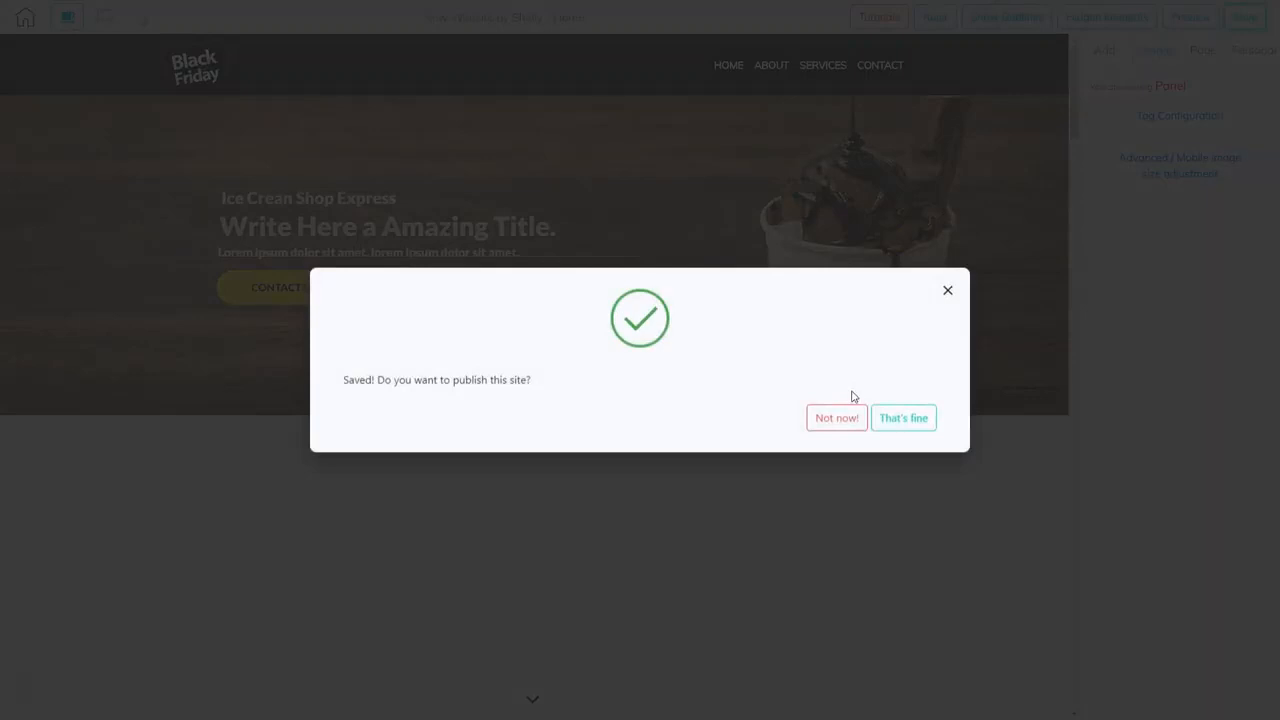
left_click(923, 425)
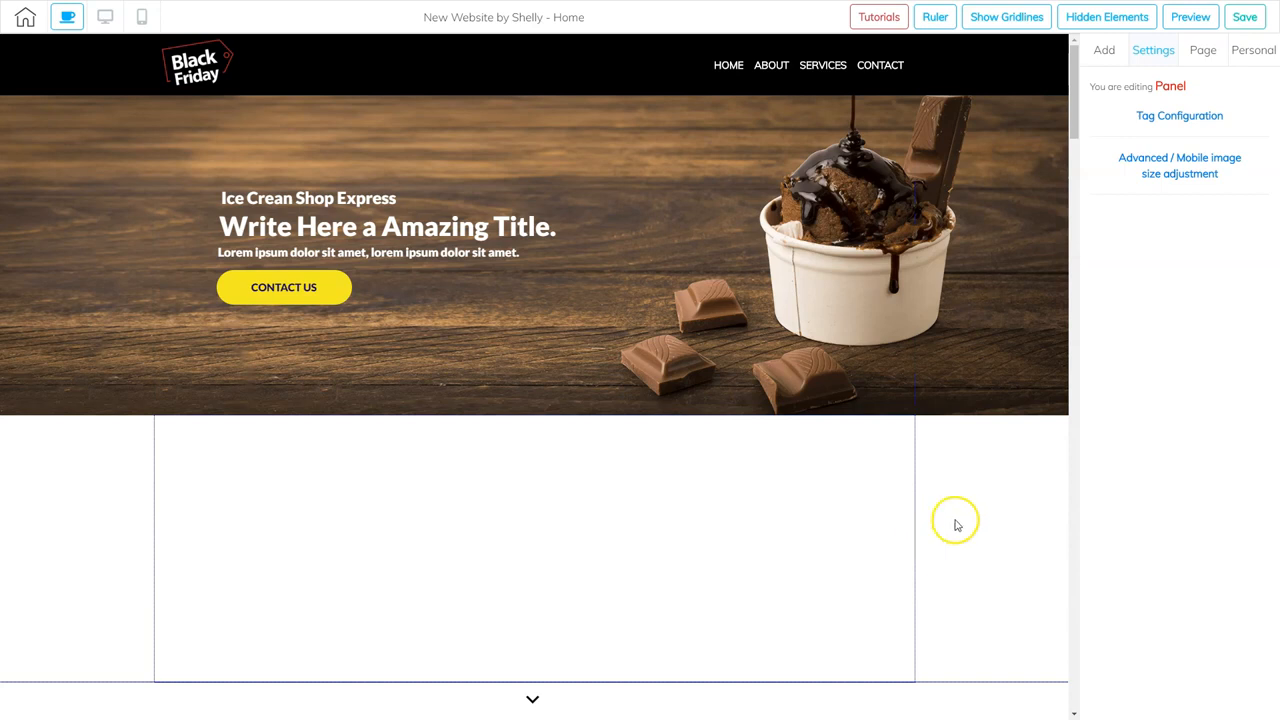
- Set image 4409839 from the user files as the background of the empty panel below the banner
left_click(837, 496)
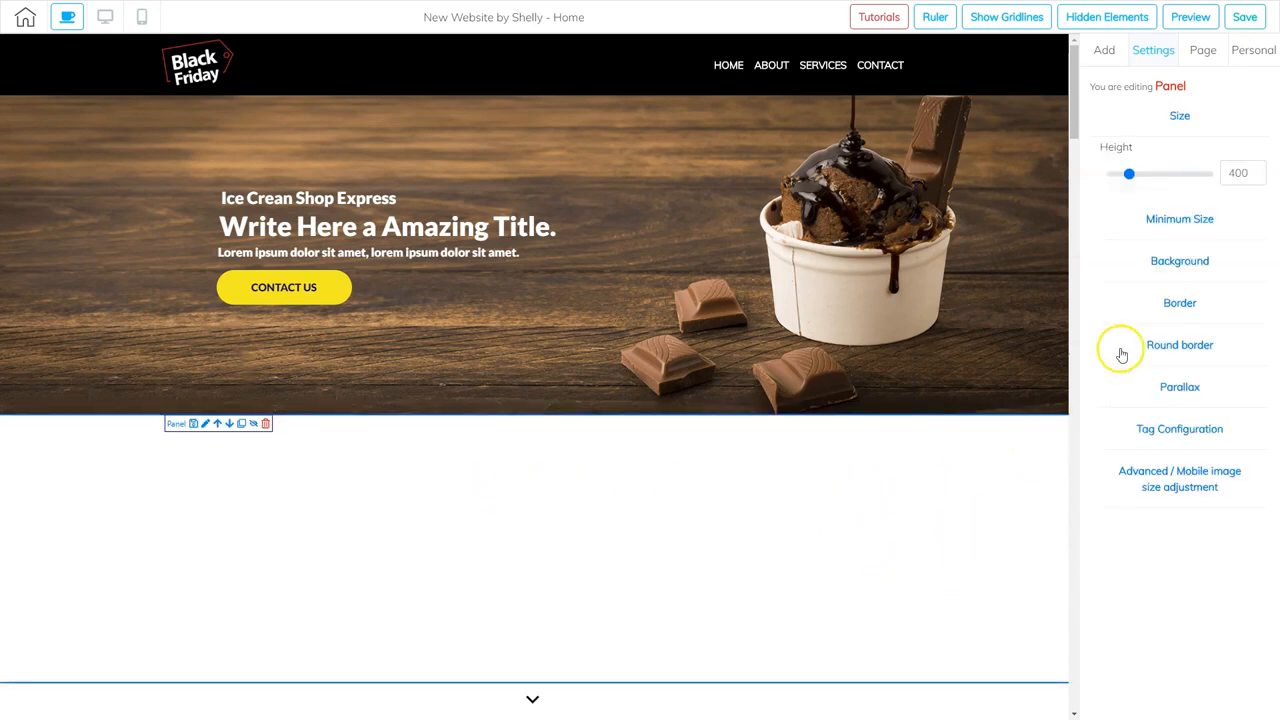
left_click(1177, 262)
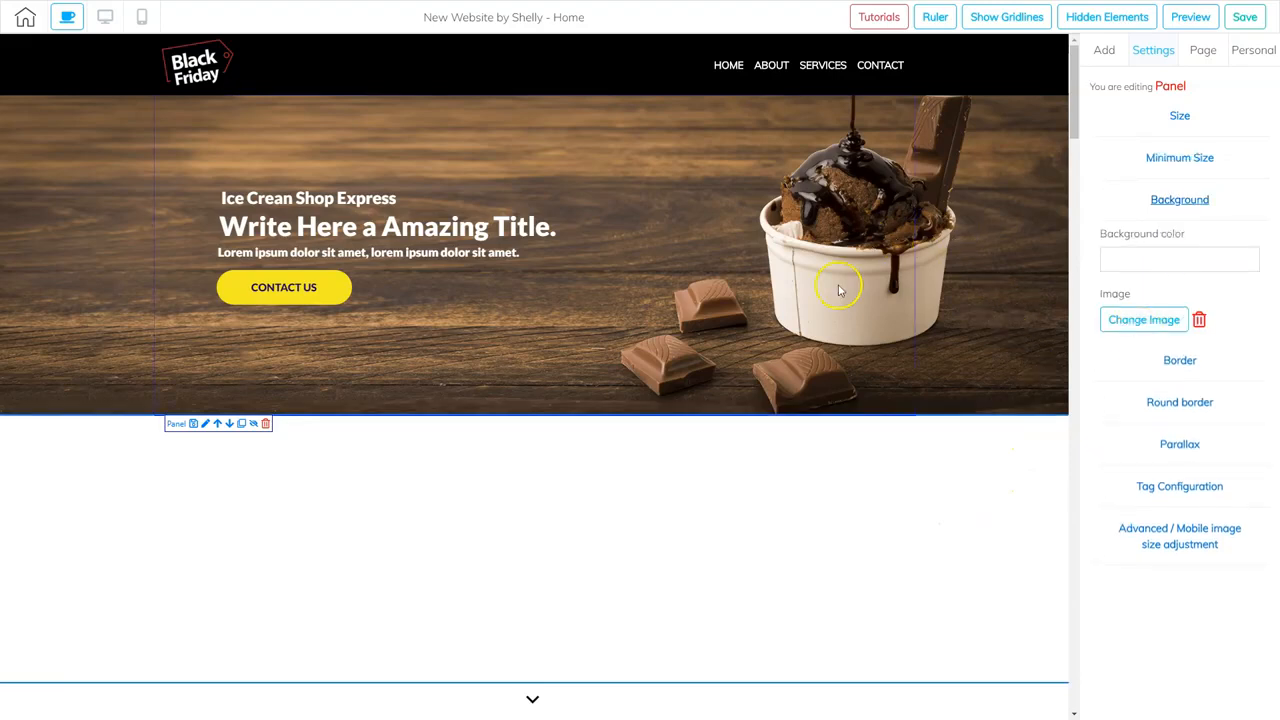
left_click(1147, 320)
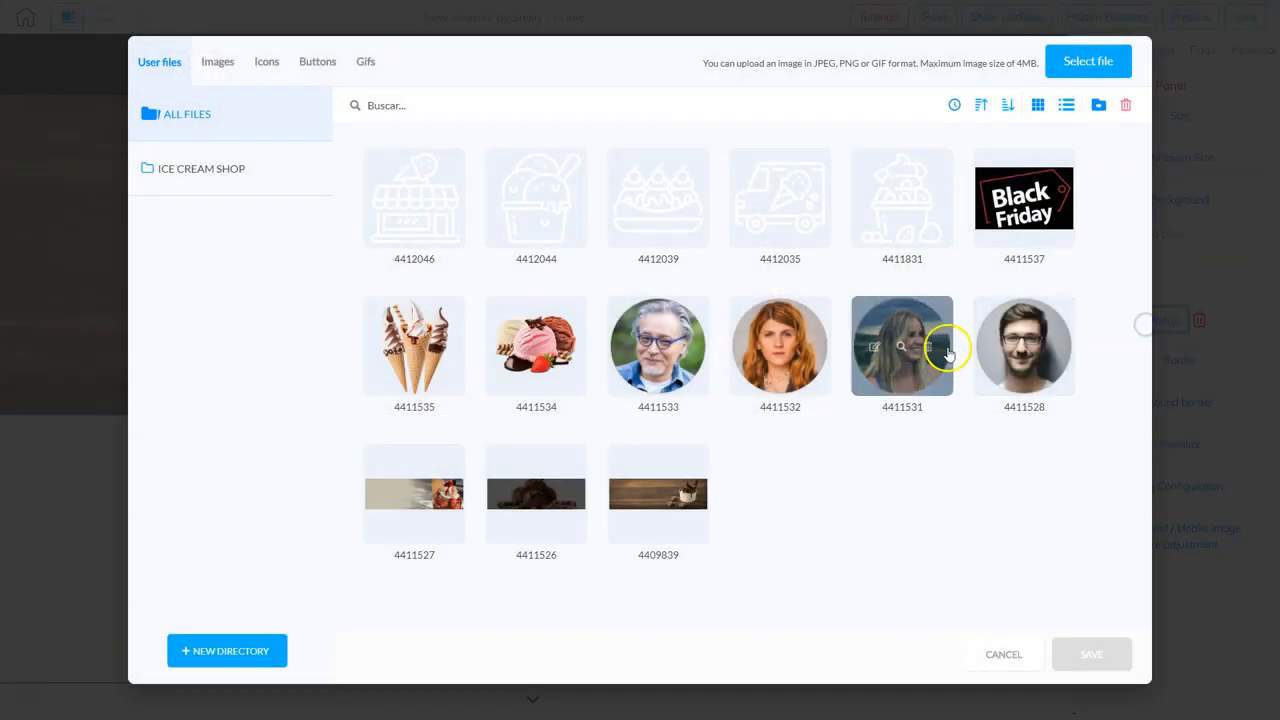
mouse_move(656, 500)
left_click(657, 522)
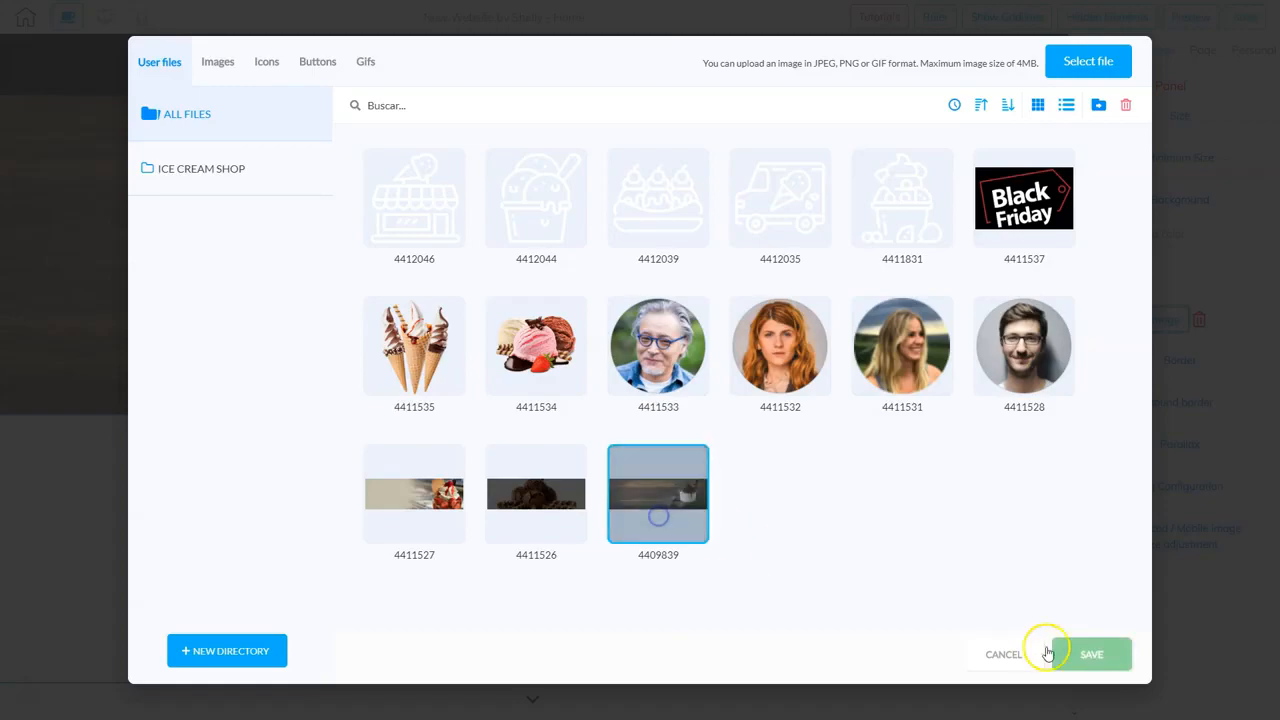
left_click(1082, 655)
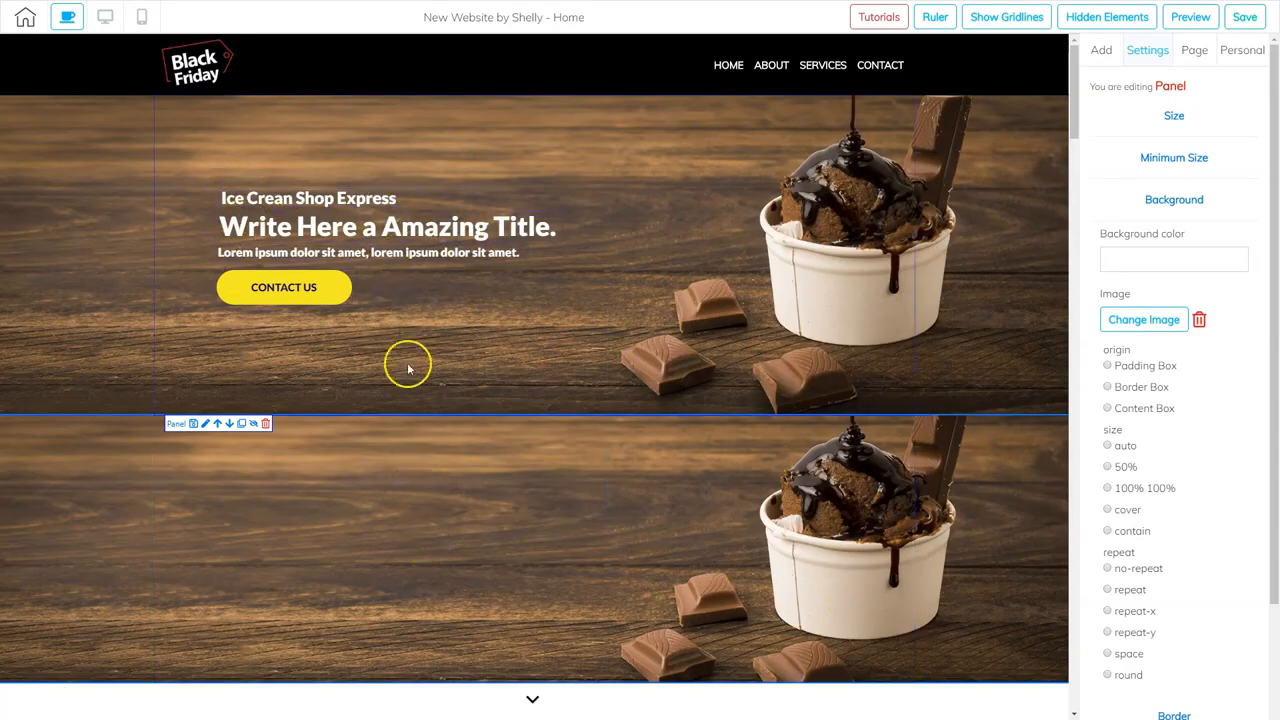
- Add a Title H4 text element to the upper-left area of the lower chocolate panel
left_click(1101, 50)
left_click(1206, 84)
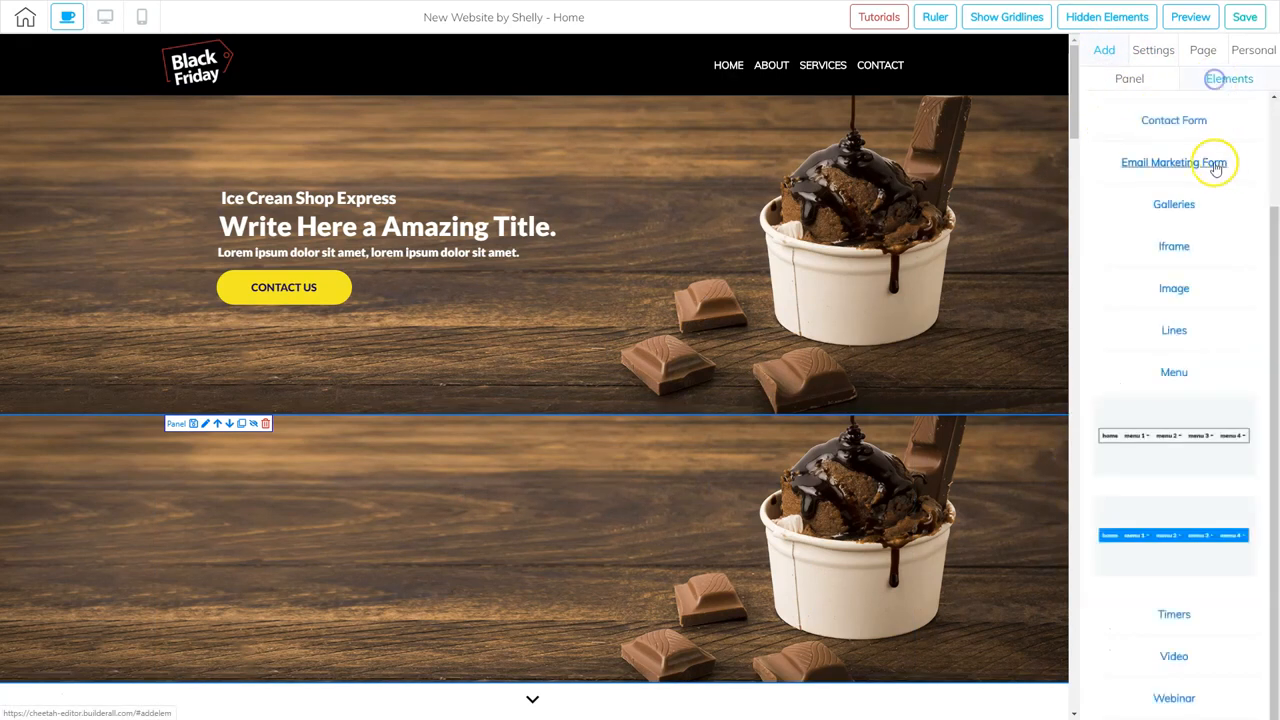
scroll(1176, 180, "up", 3)
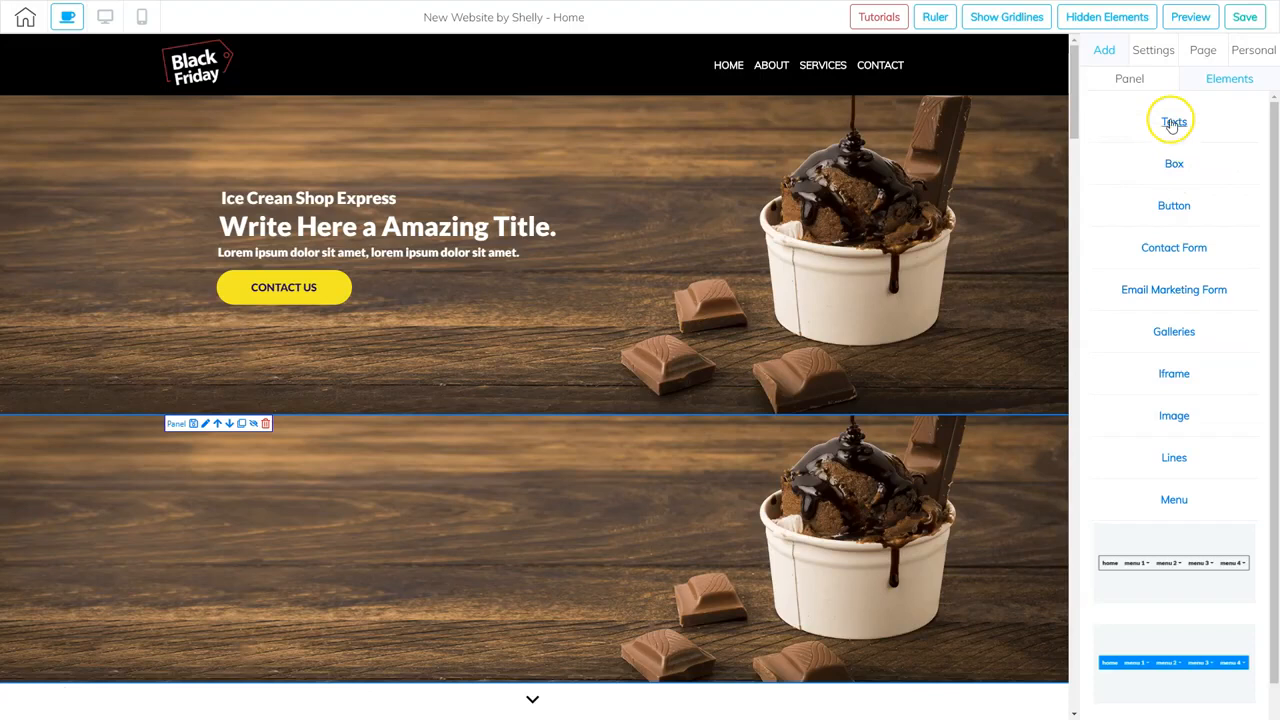
left_click(1170, 121)
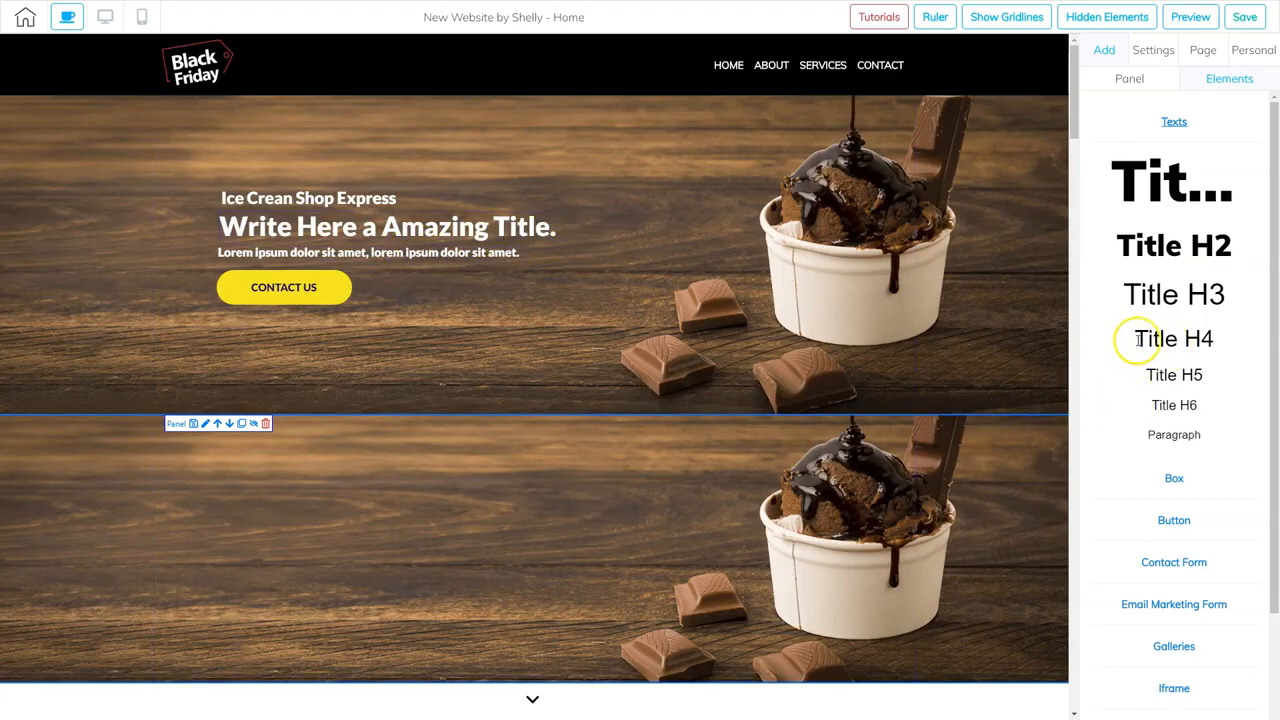
left_click_drag(1165, 339, 317, 410)
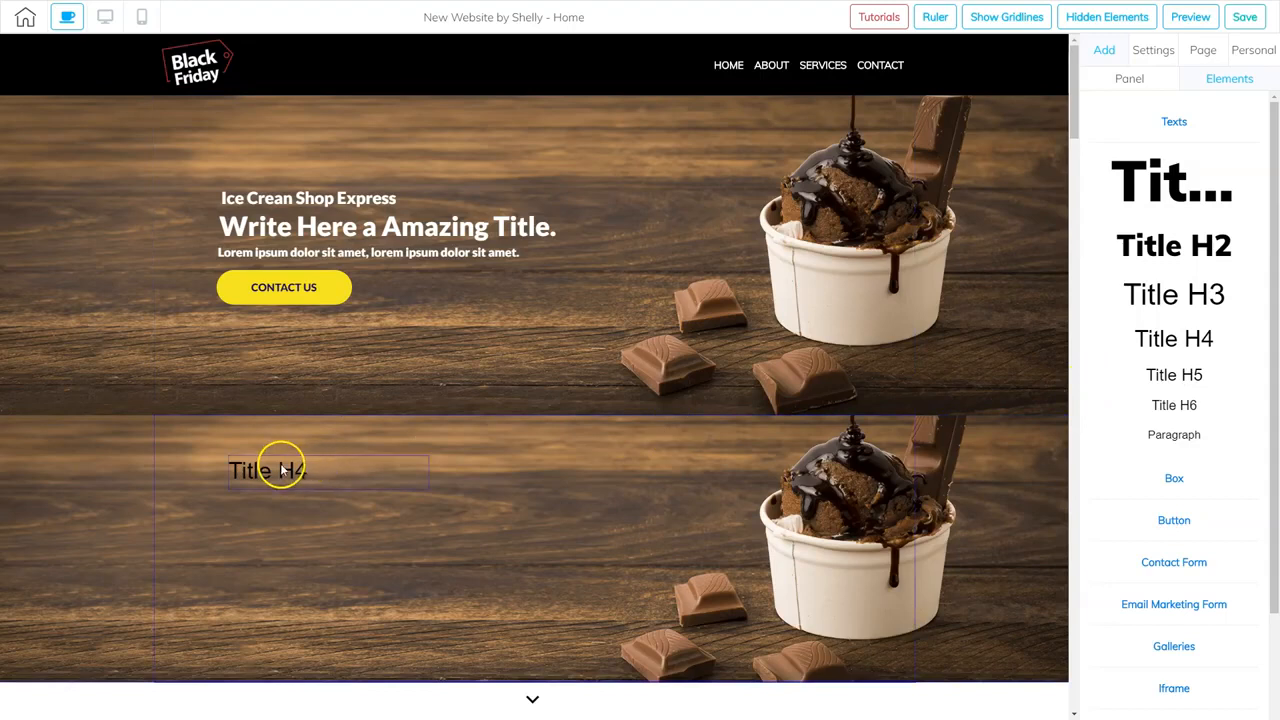
left_click(279, 466)
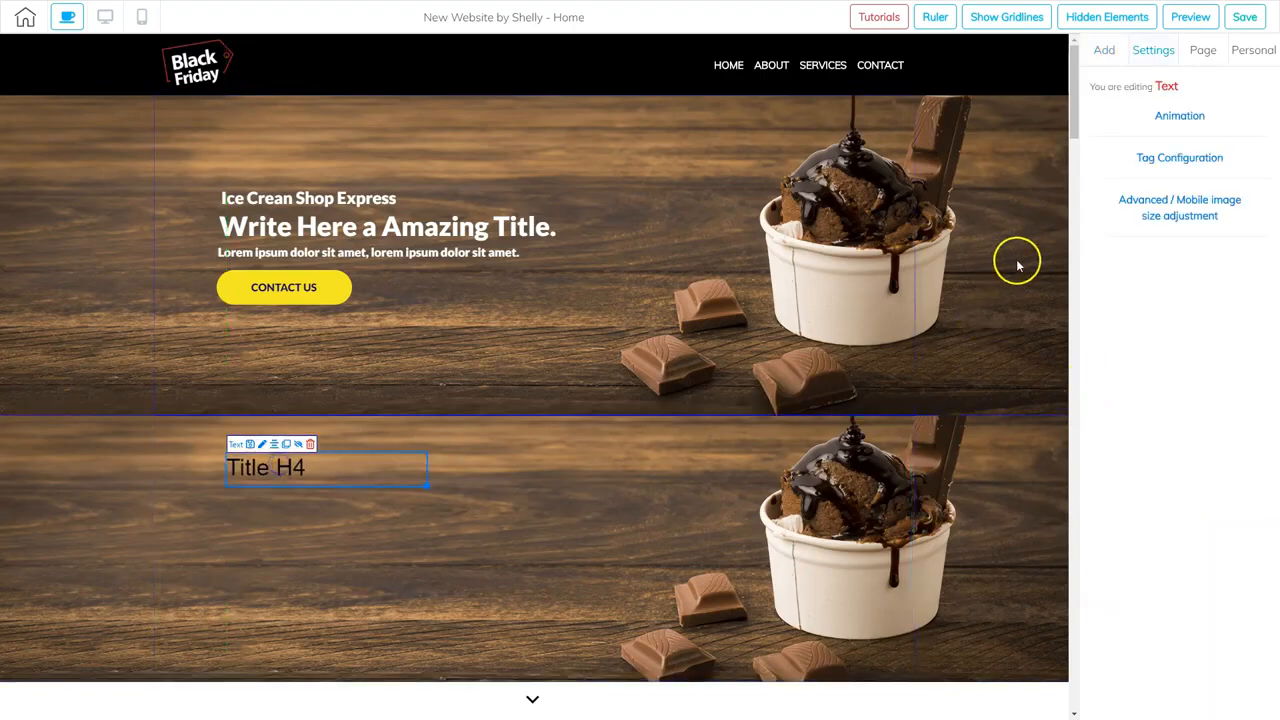
- Add a Title H2 text below the Title H4 in the lower chocolate panel, and a Title H5 text beneath it
left_click(1104, 52)
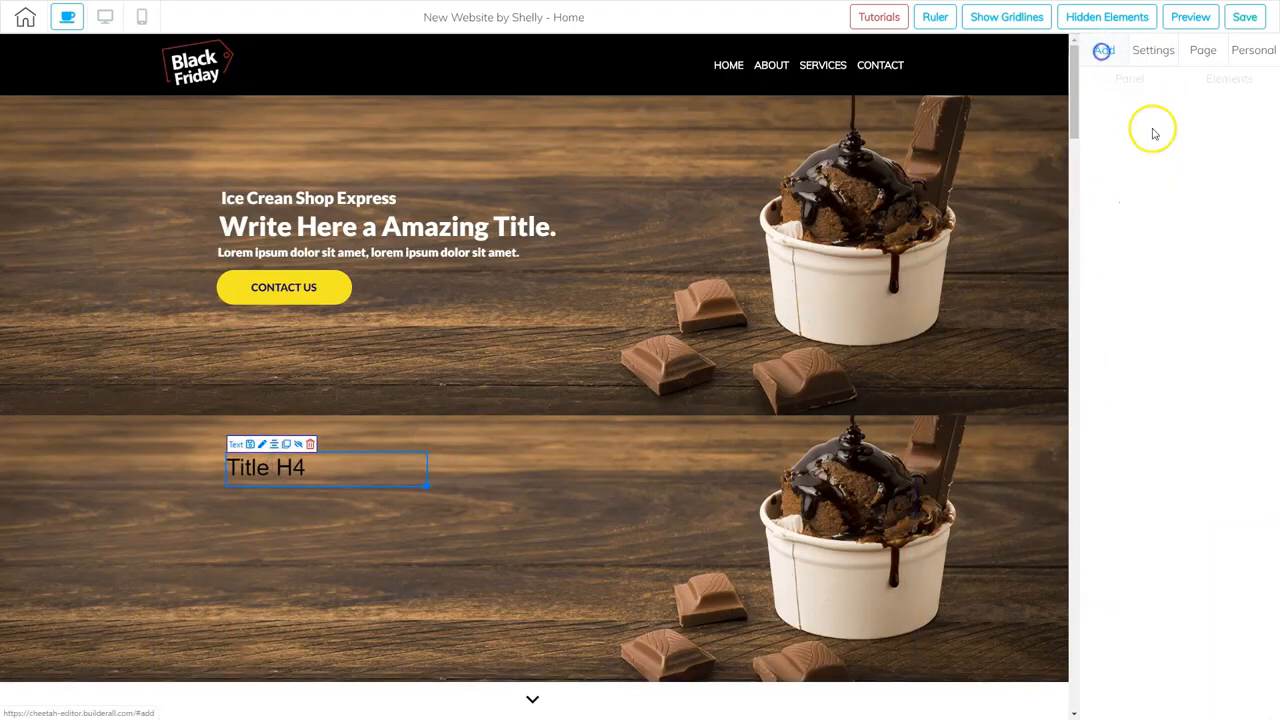
left_click(1240, 82)
left_click_drag(1172, 246, 297, 524)
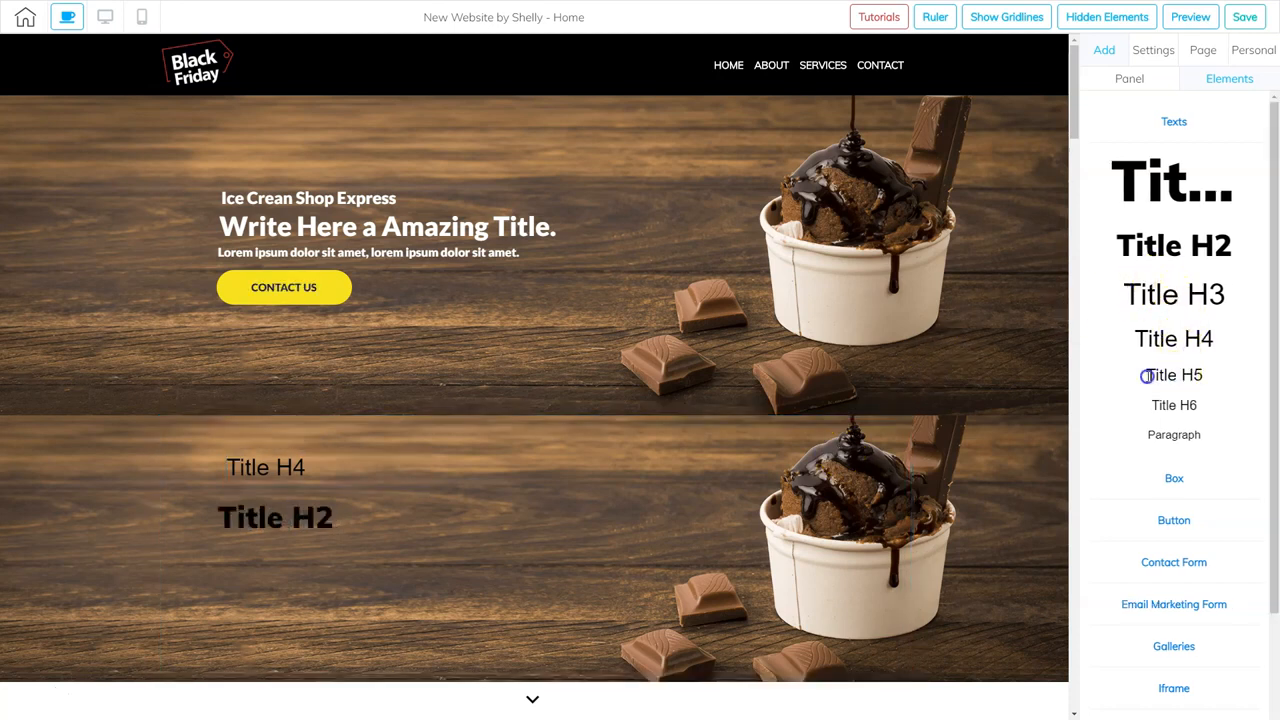
left_click_drag(1146, 376, 428, 558)
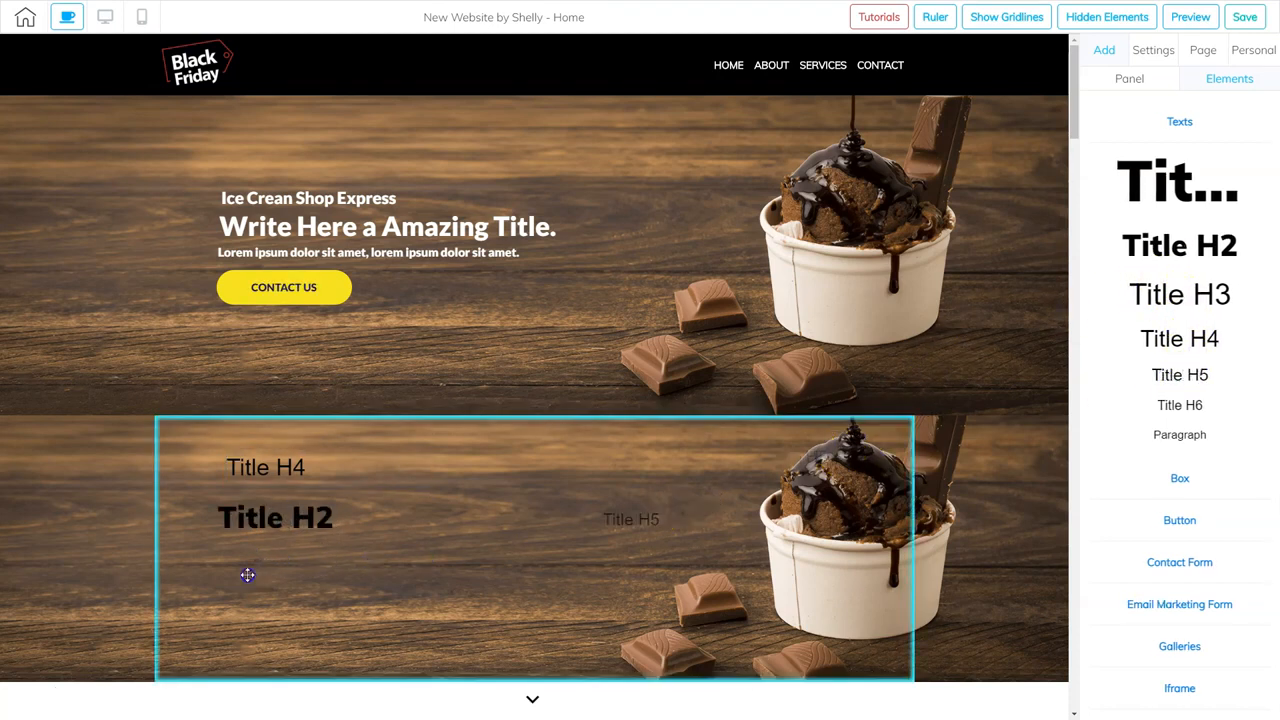
left_click_drag(251, 553, 735, 520)
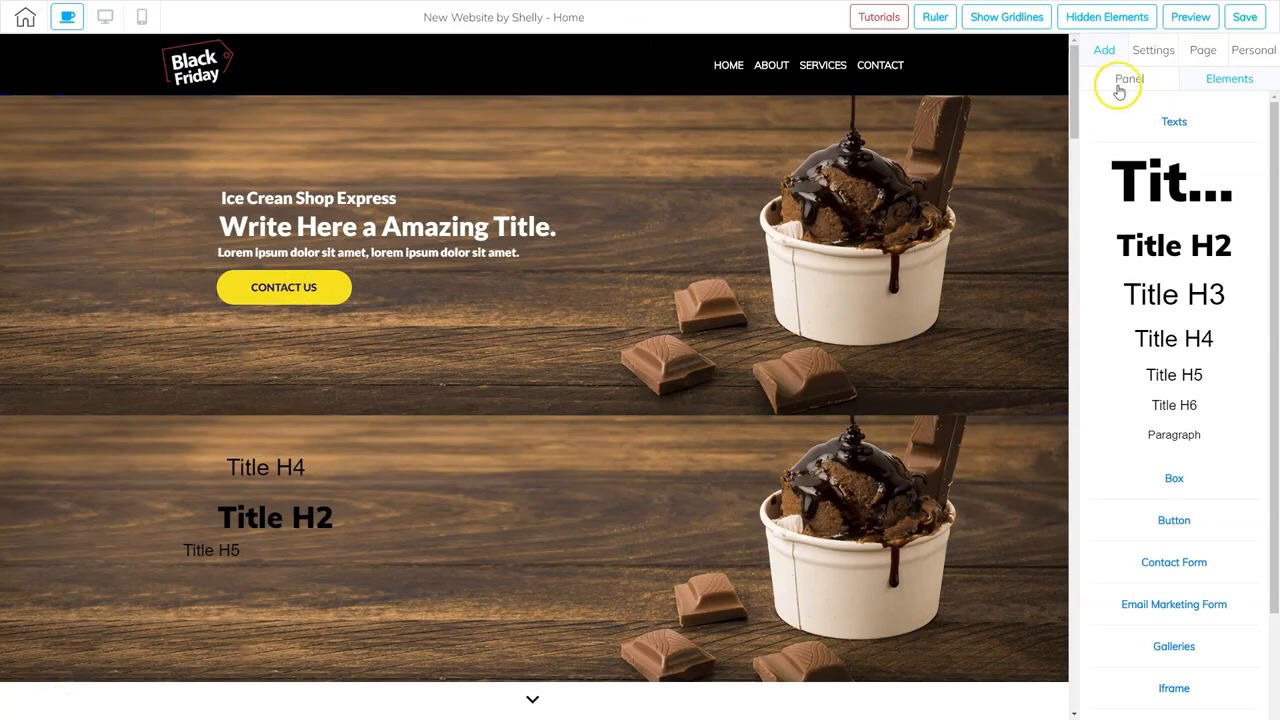
- Add the rounded yellow Buy now button below the Title H5 text in the lower chocolate panel
left_click(1104, 51)
left_click(1223, 80)
left_click(1166, 121)
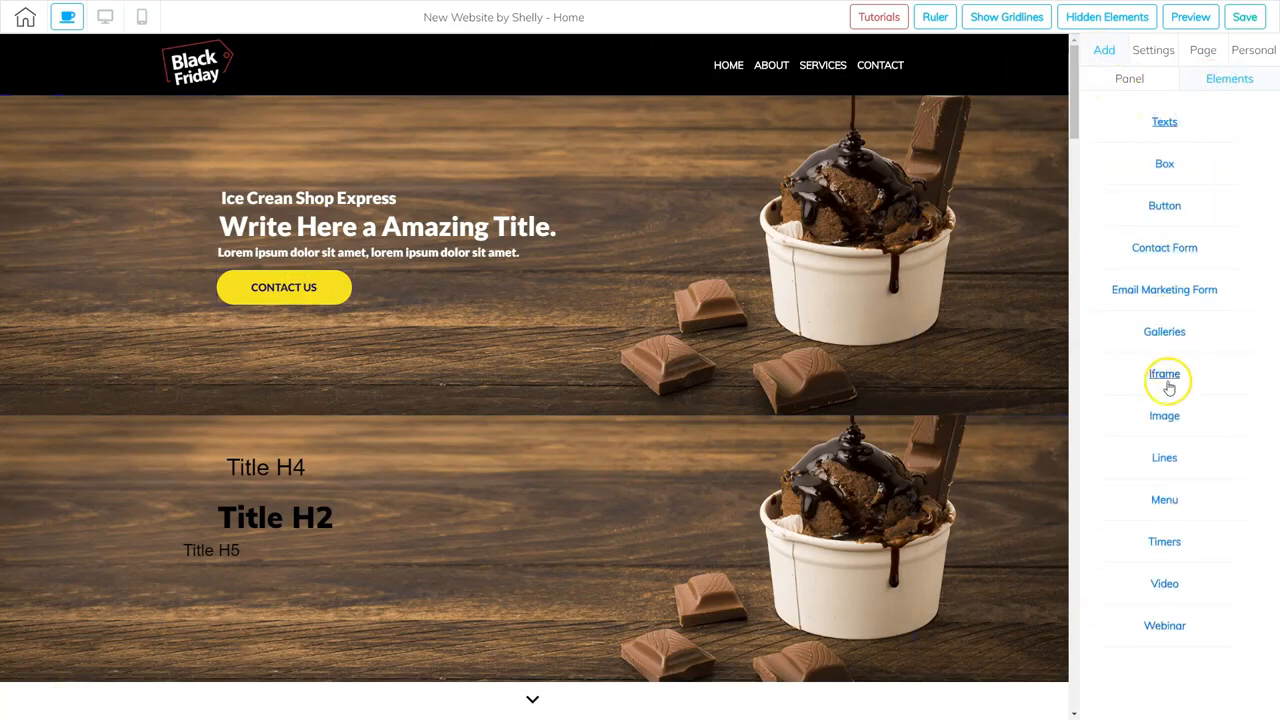
left_click(1164, 206)
scroll(1170, 410, "down", 3)
scroll(1168, 416, "down", 4)
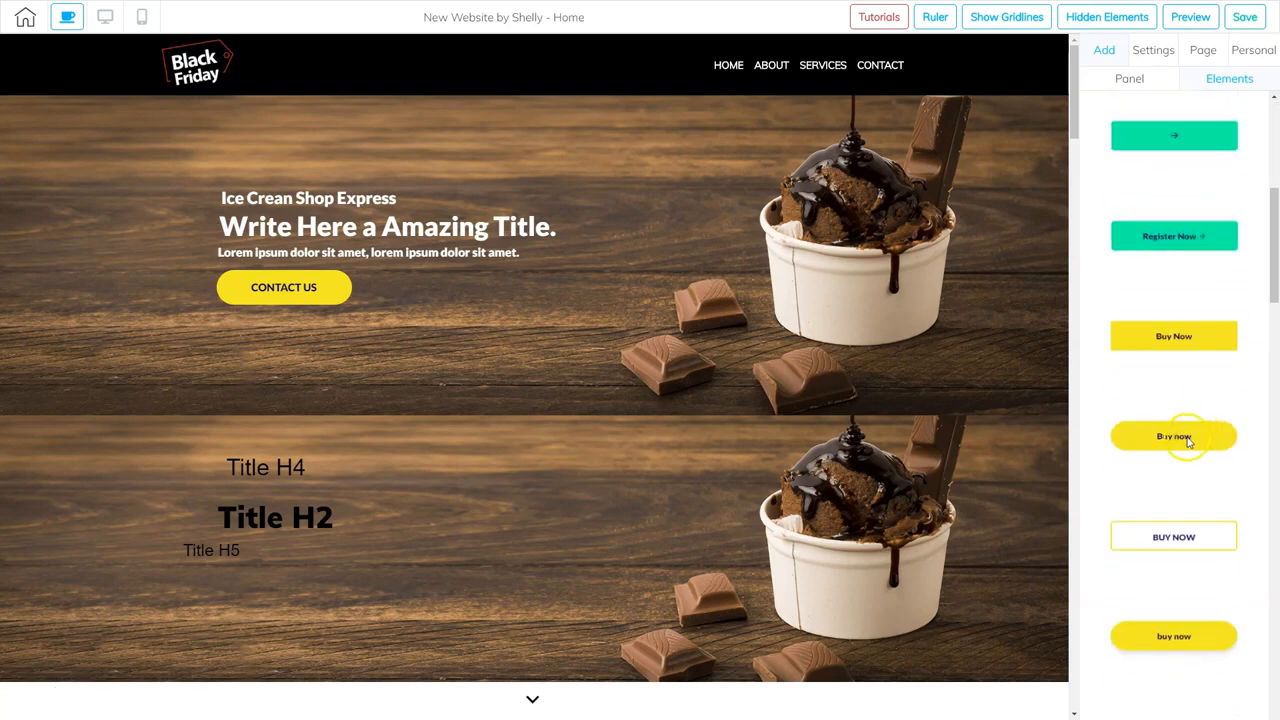
left_click_drag(1145, 440, 304, 604)
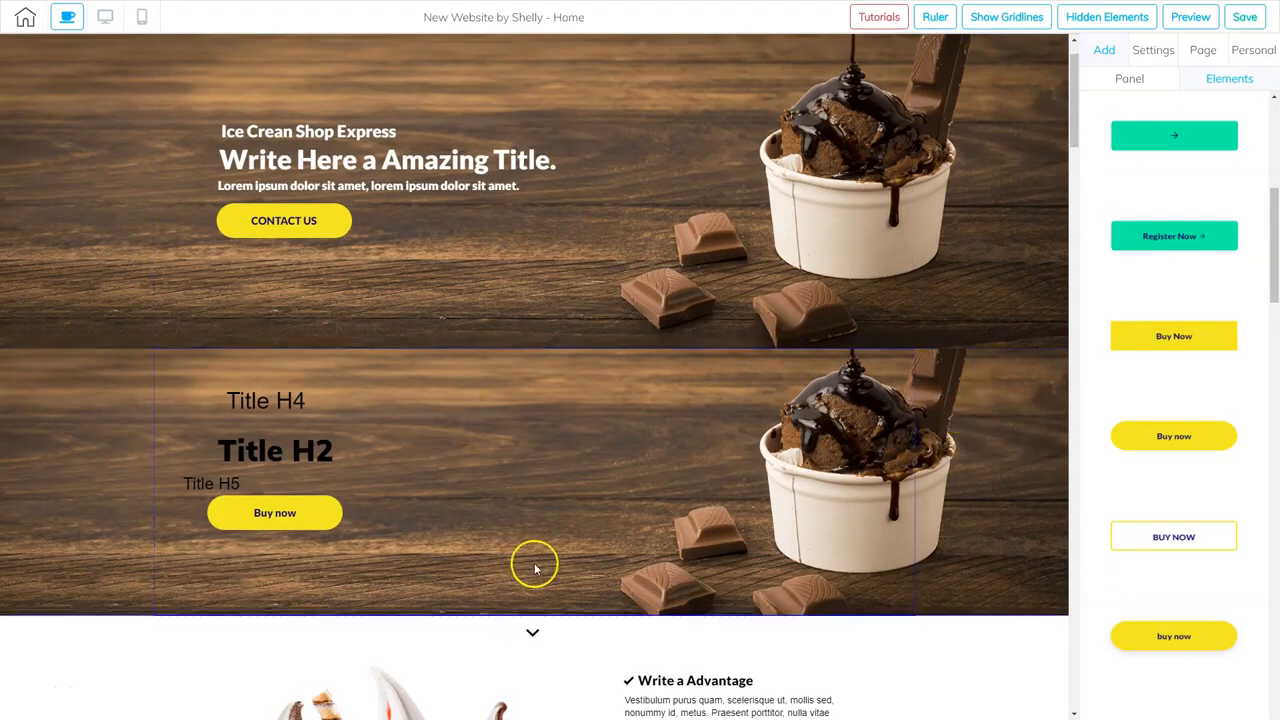
- Replace the Title H4 text with "Ice Cream Shop Express" and widen its text box to fit on one line
left_click_drag(254, 406, 268, 405)
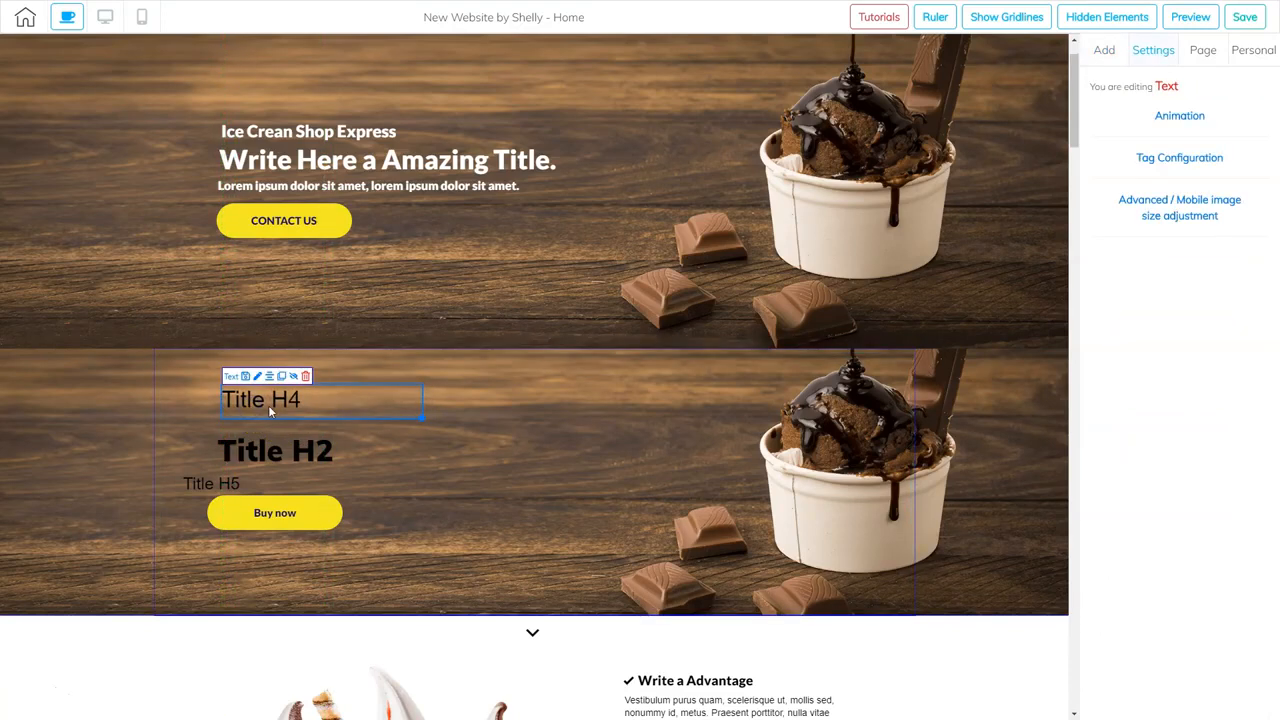
double_click(268, 405)
triple_click(268, 405)
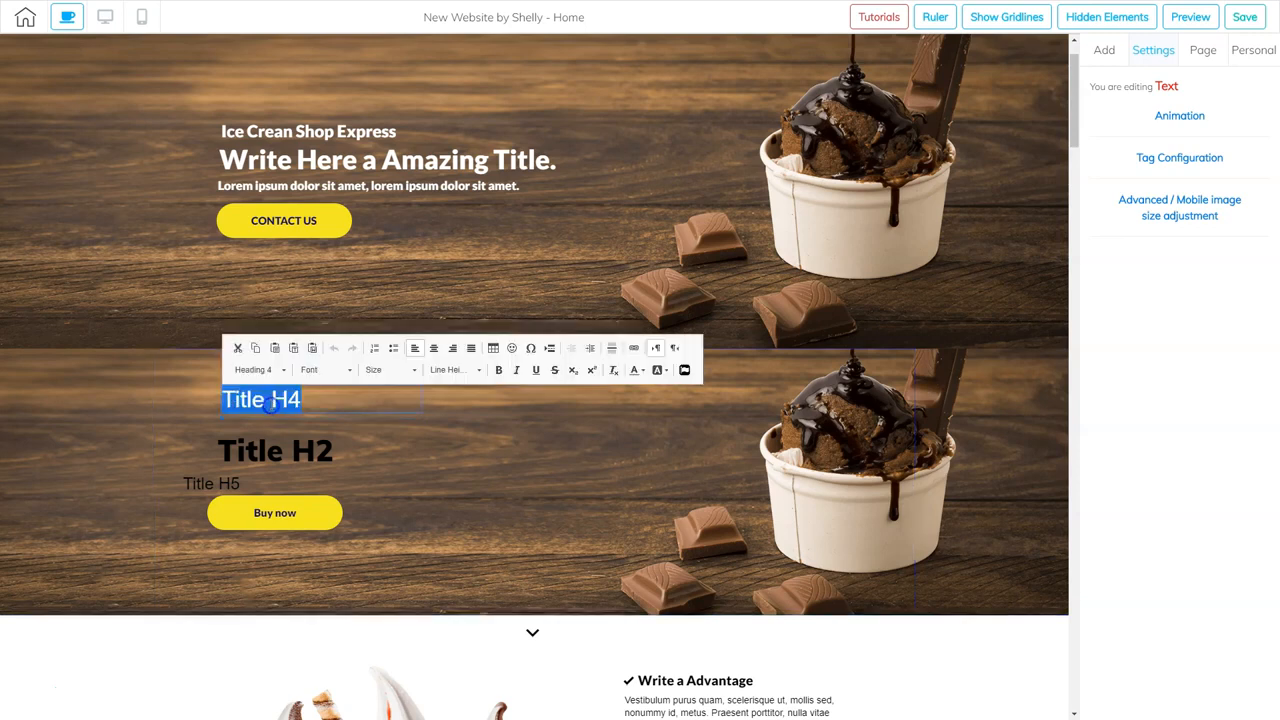
key("BackSpace")
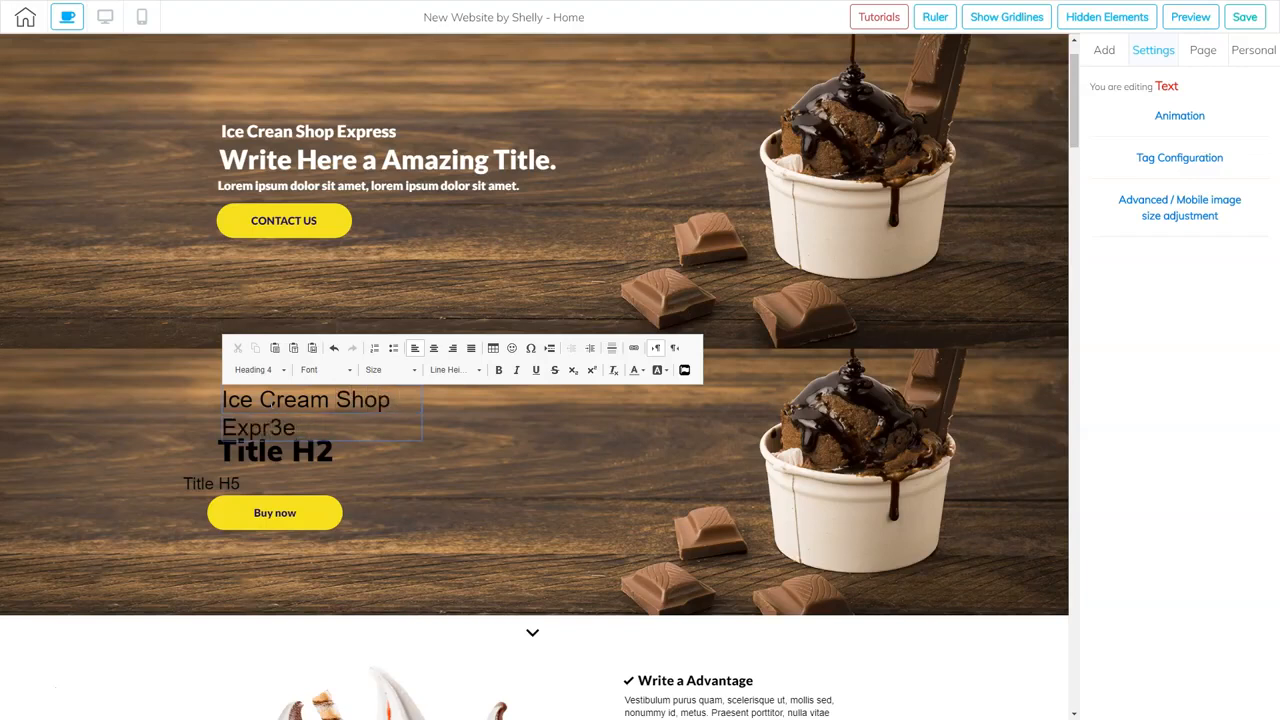
left_click(482, 423)
left_click(401, 407)
left_click_drag(432, 452, 552, 424)
- Make the "Ice Cream Shop Express" heading white and bold, and move it slightly left and down above the Title H2
left_click(358, 402)
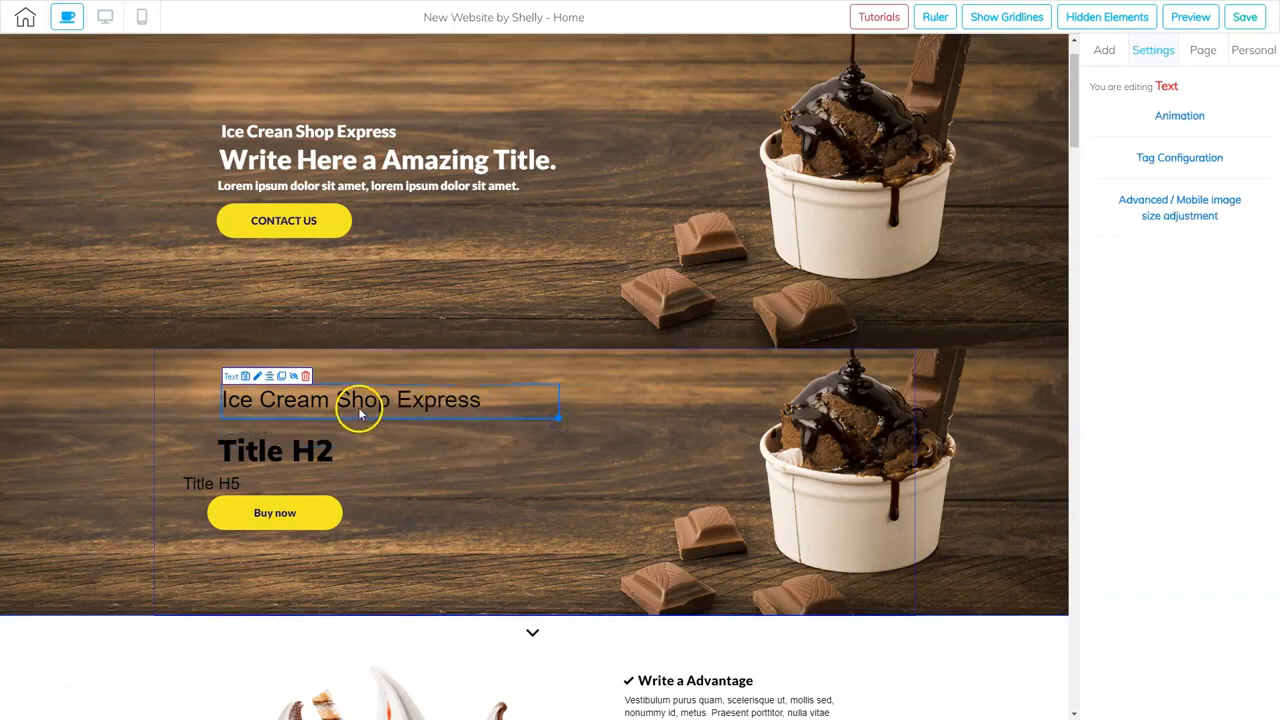
triple_click(358, 404)
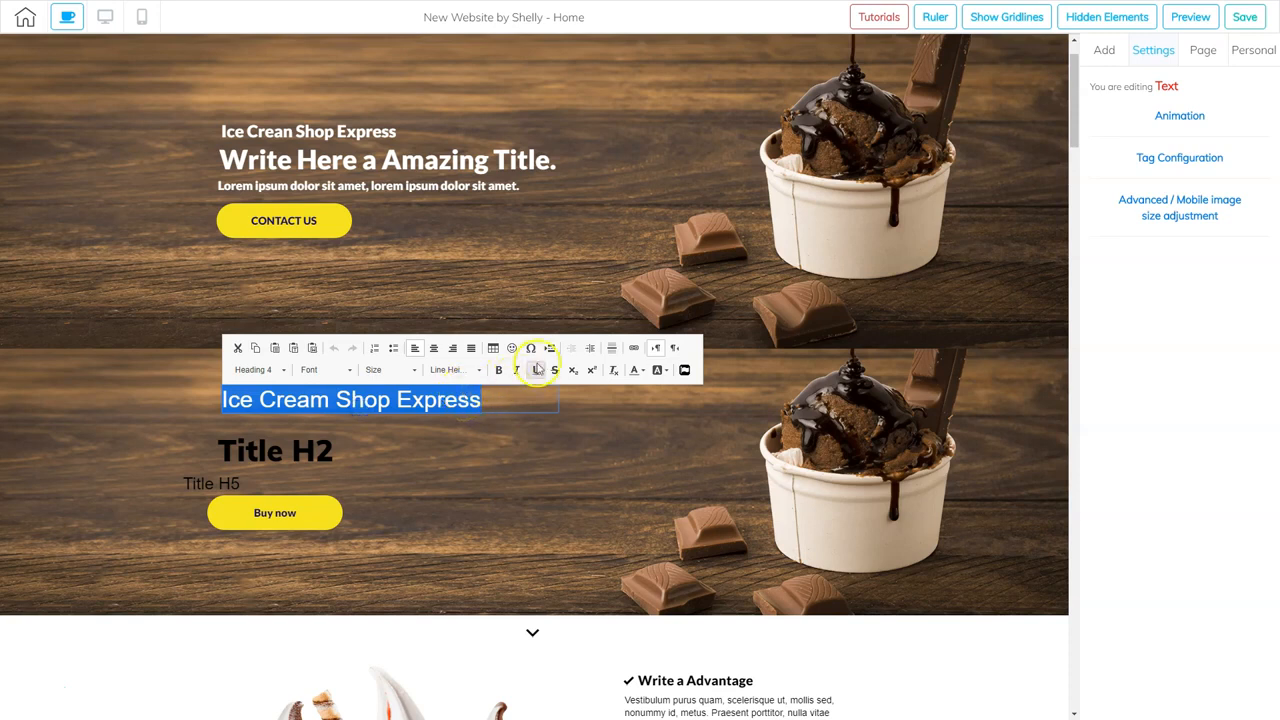
left_click(636, 370)
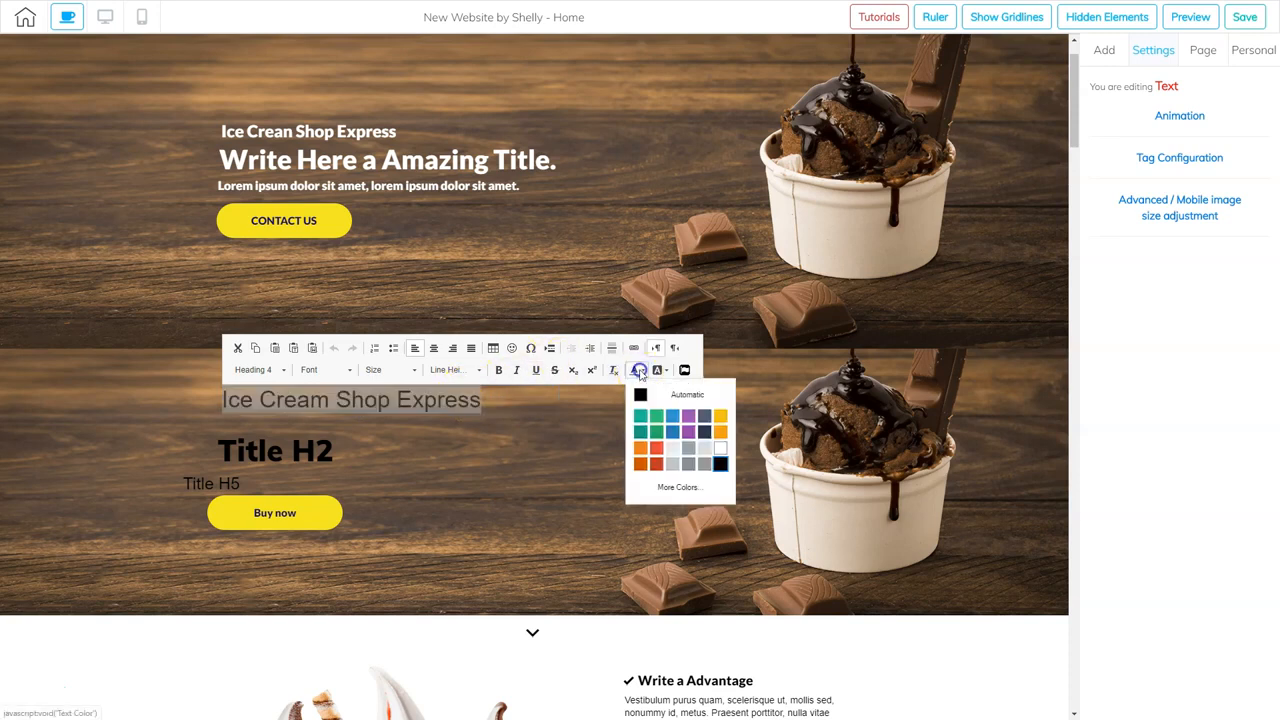
left_click(716, 460)
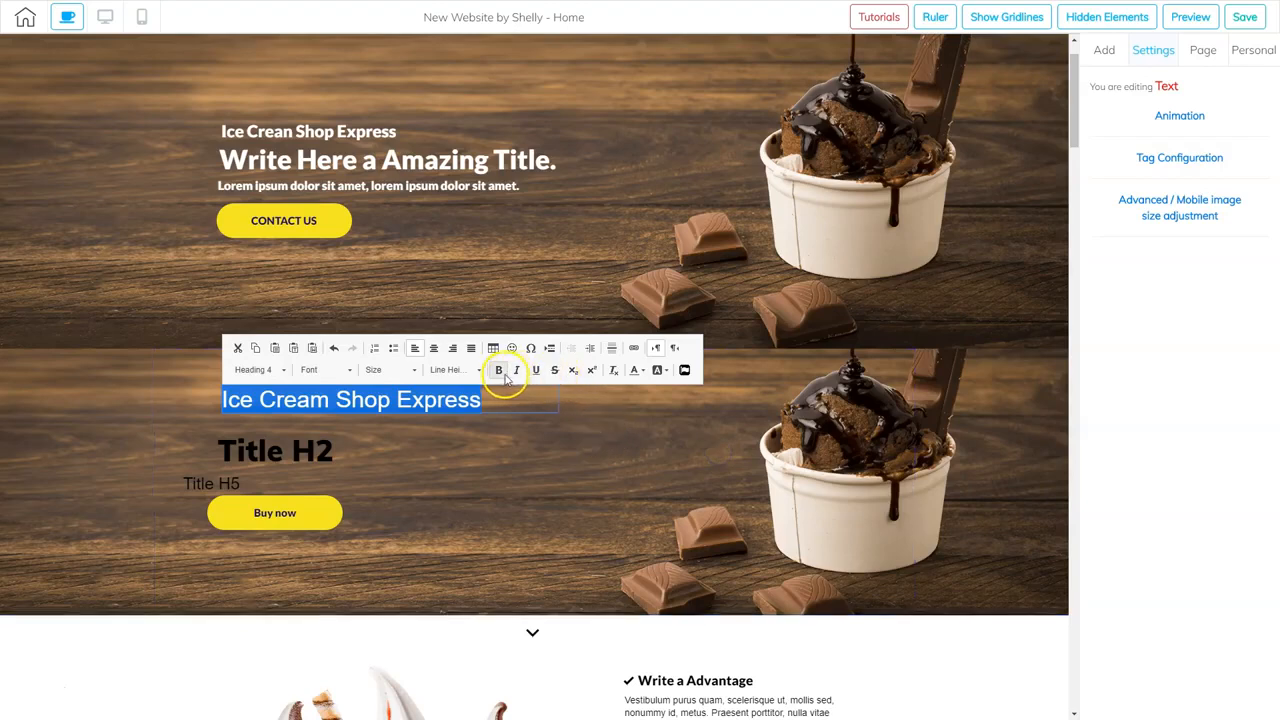
left_click(498, 370)
left_click(587, 430)
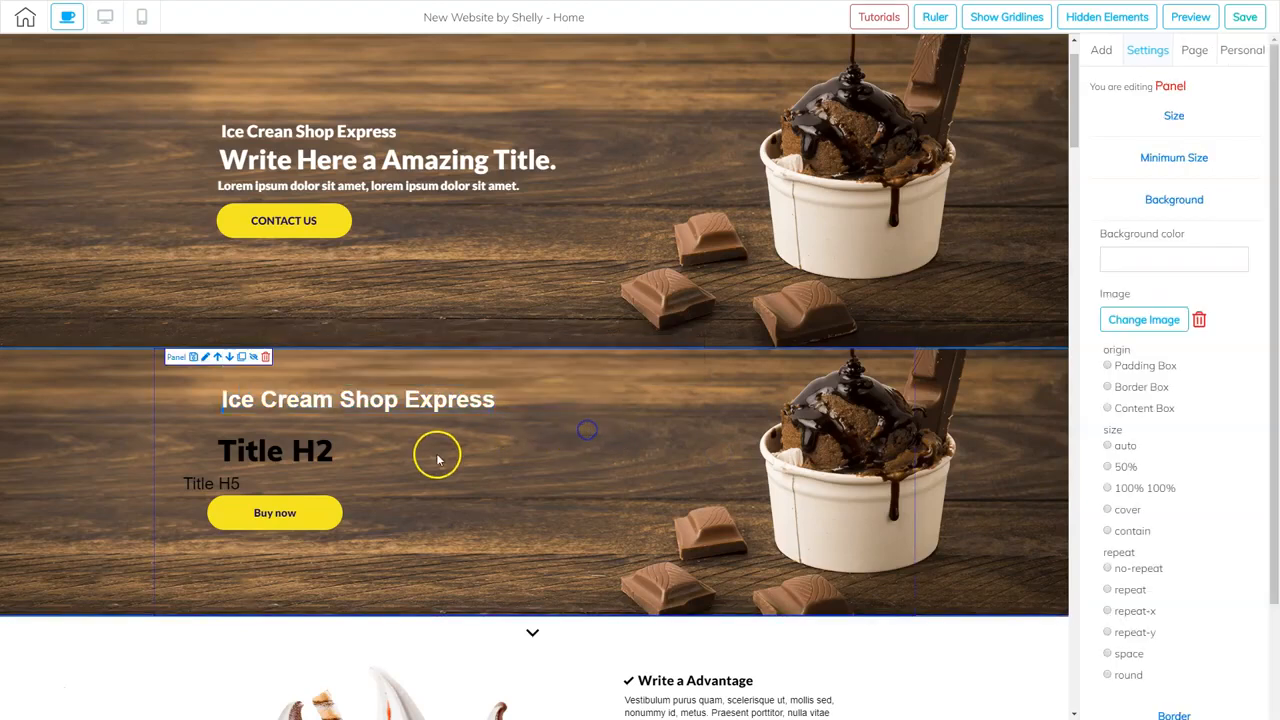
left_click(410, 405)
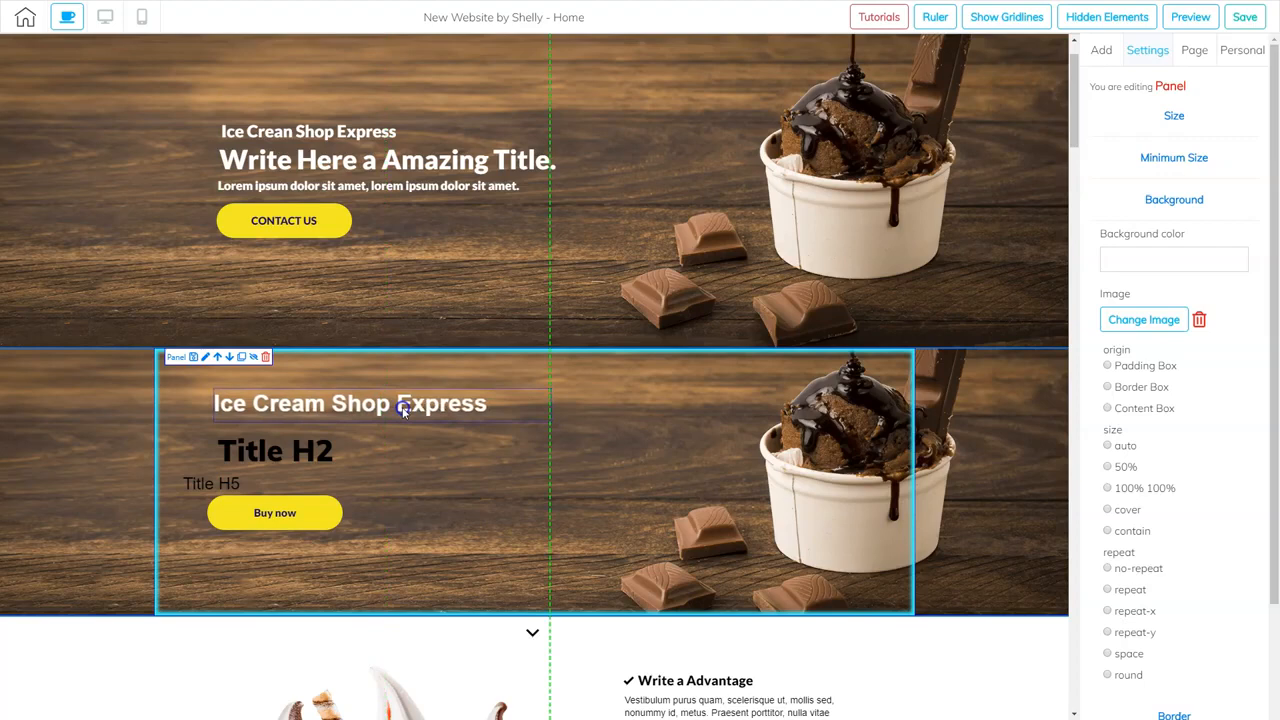
- Replace the Title H2 text with "Write Here an Amazing Title" and widen its text box to fit on one line
left_click_drag(296, 459, 291, 450)
double_click(277, 445)
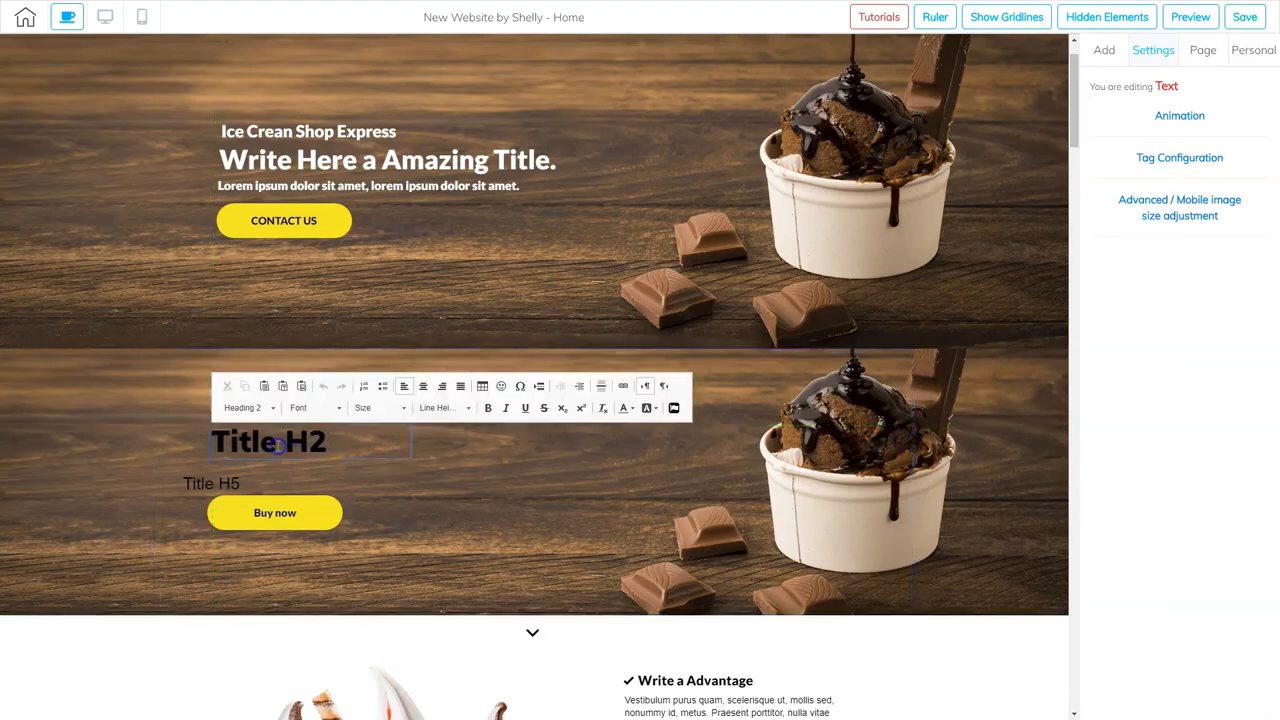
triple_click(274, 446)
type("Wr")
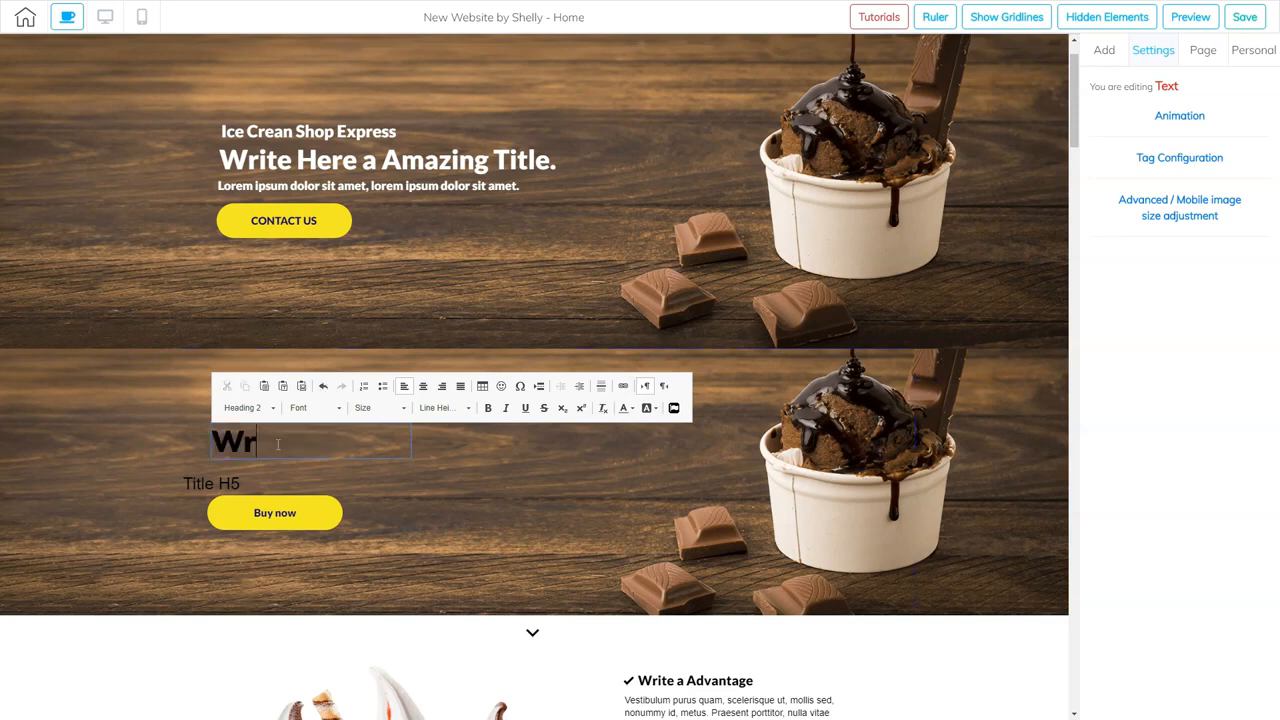
type("ite Here an Amazing Title")
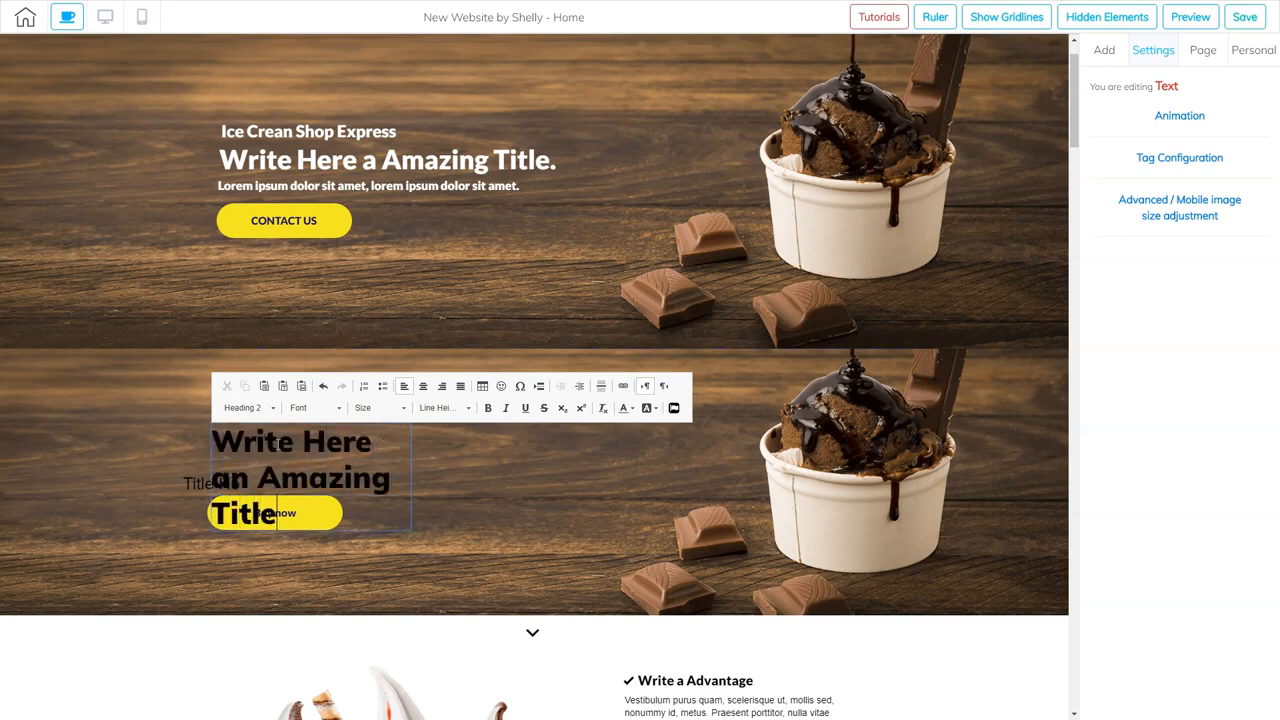
left_click(529, 484)
left_click(353, 440)
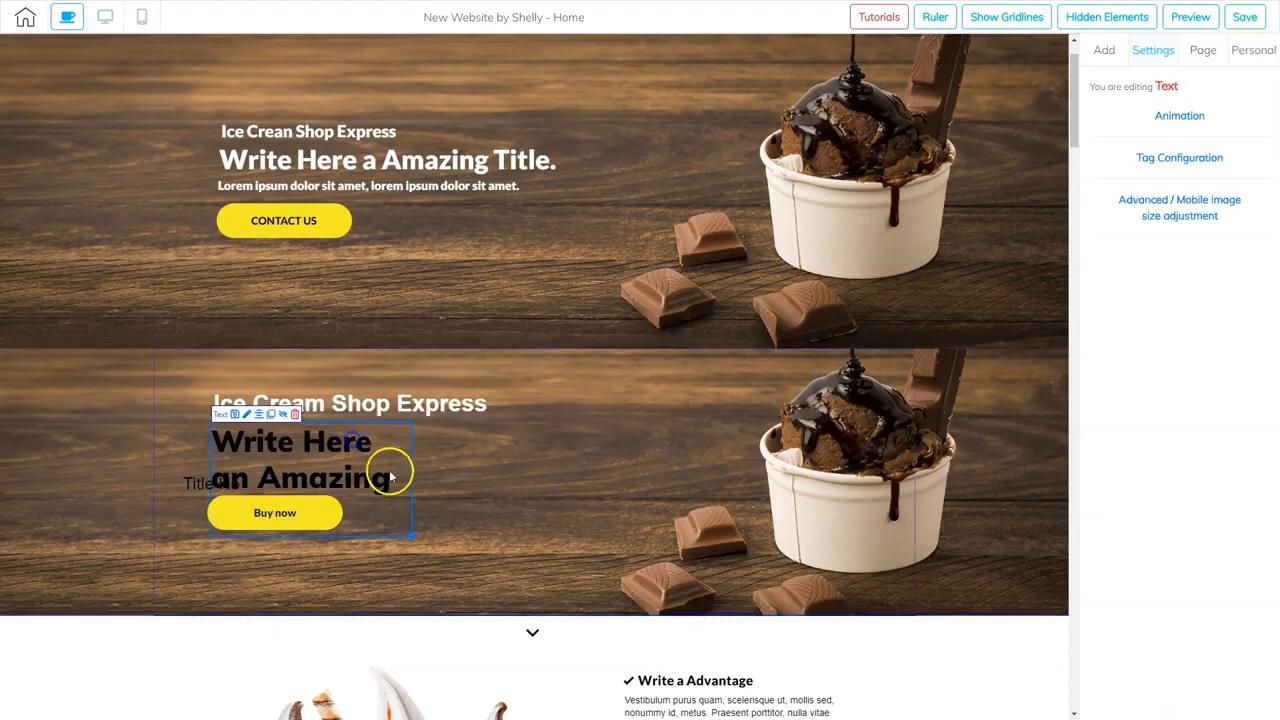
left_click_drag(410, 535, 636, 476)
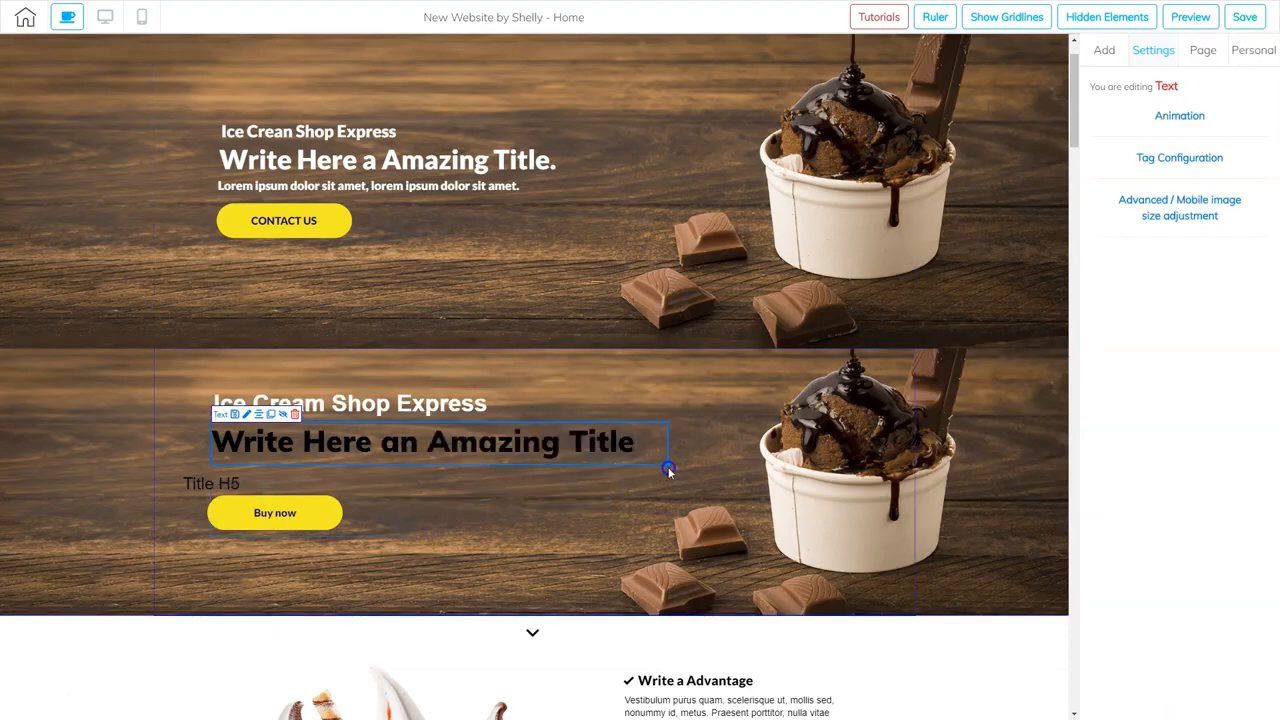
- Color the "Write Here an Amazing Title" heading white and nudge it slightly to the left
double_click(448, 447)
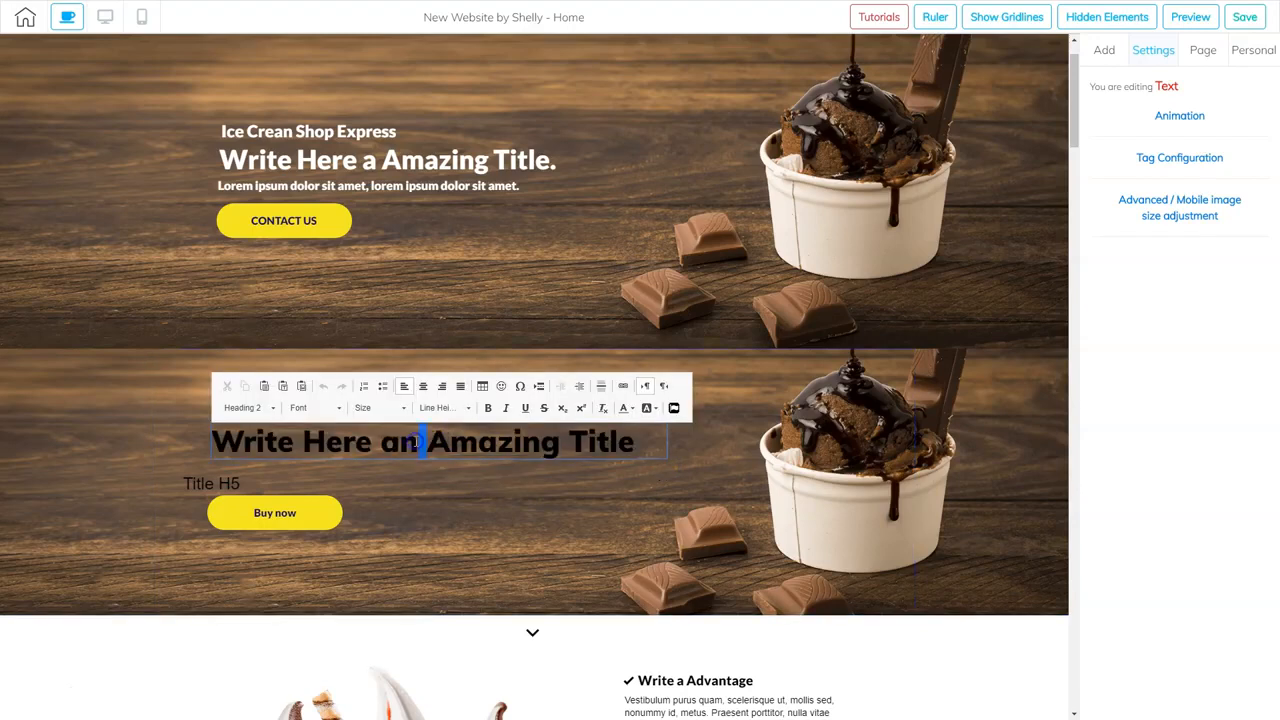
triple_click(415, 443)
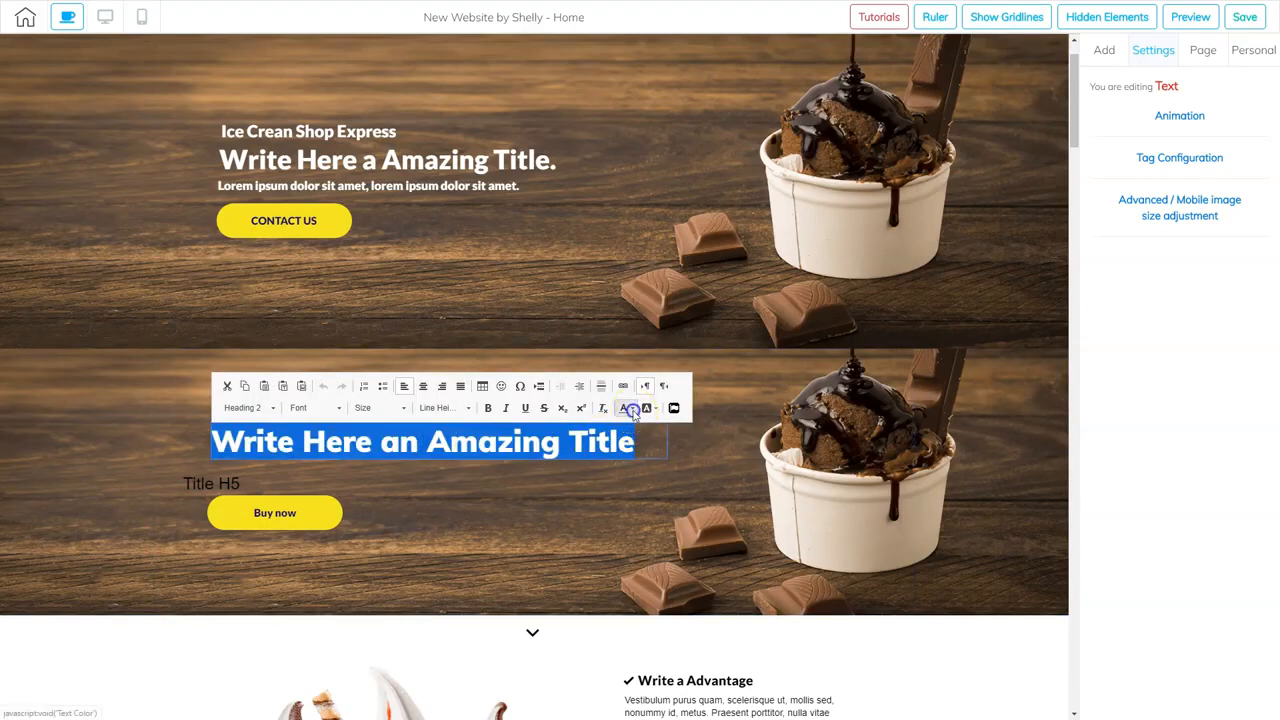
left_click(631, 411)
left_click(708, 489)
left_click(521, 491)
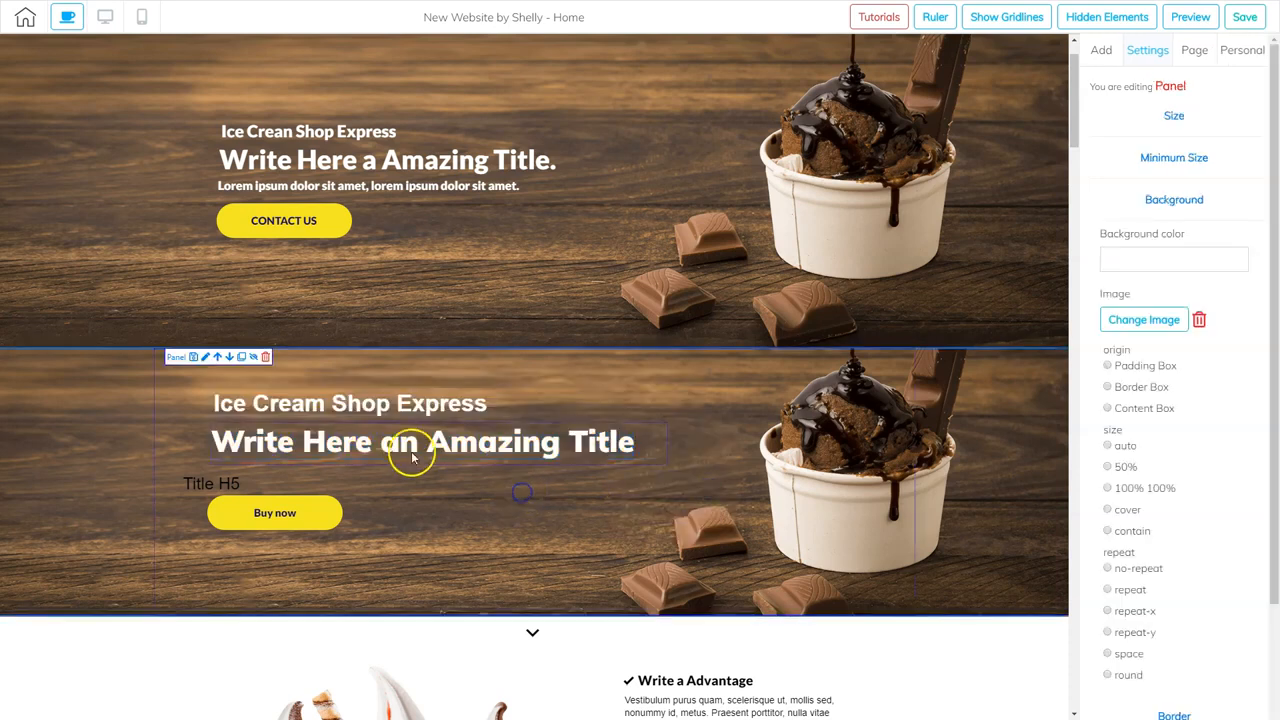
left_click_drag(405, 449, 403, 450)
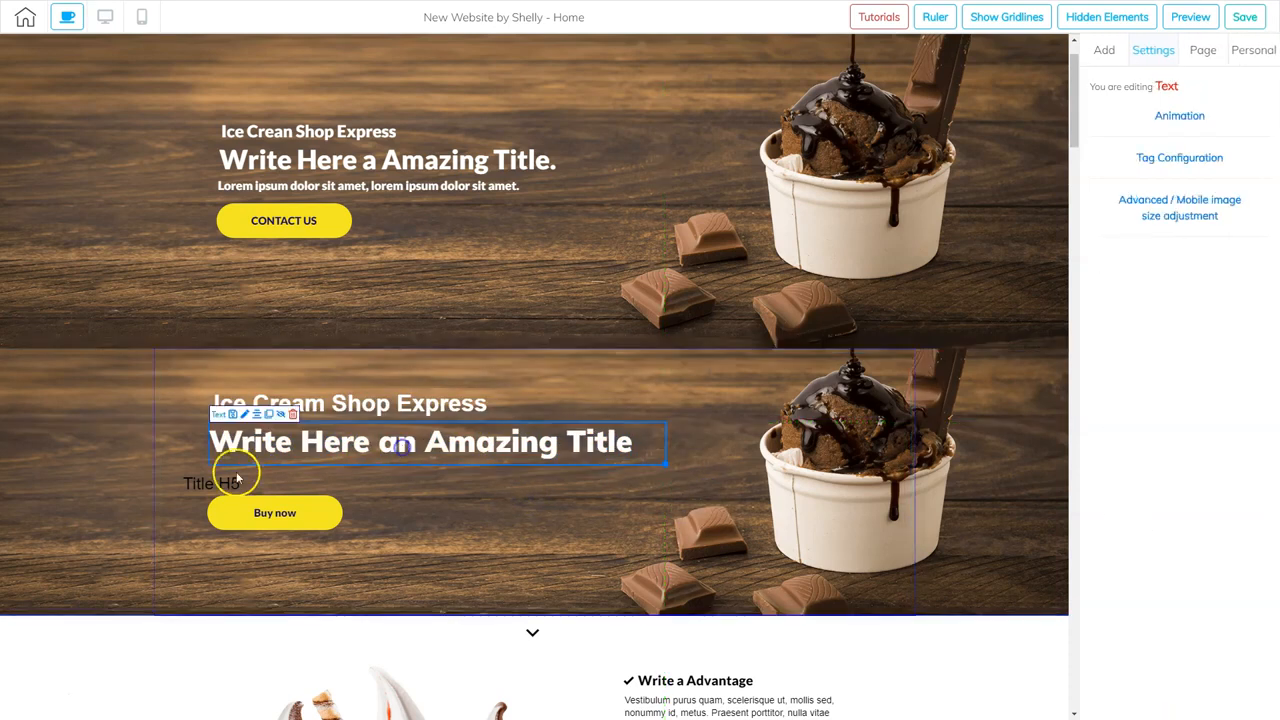
- Align the Title H5 under the headings, replace its text with "Lorem Ipsum dolor sit amet, lorem ipsum dolor sit amet." and widen it to one line
left_click_drag(209, 483, 219, 482)
double_click(257, 480)
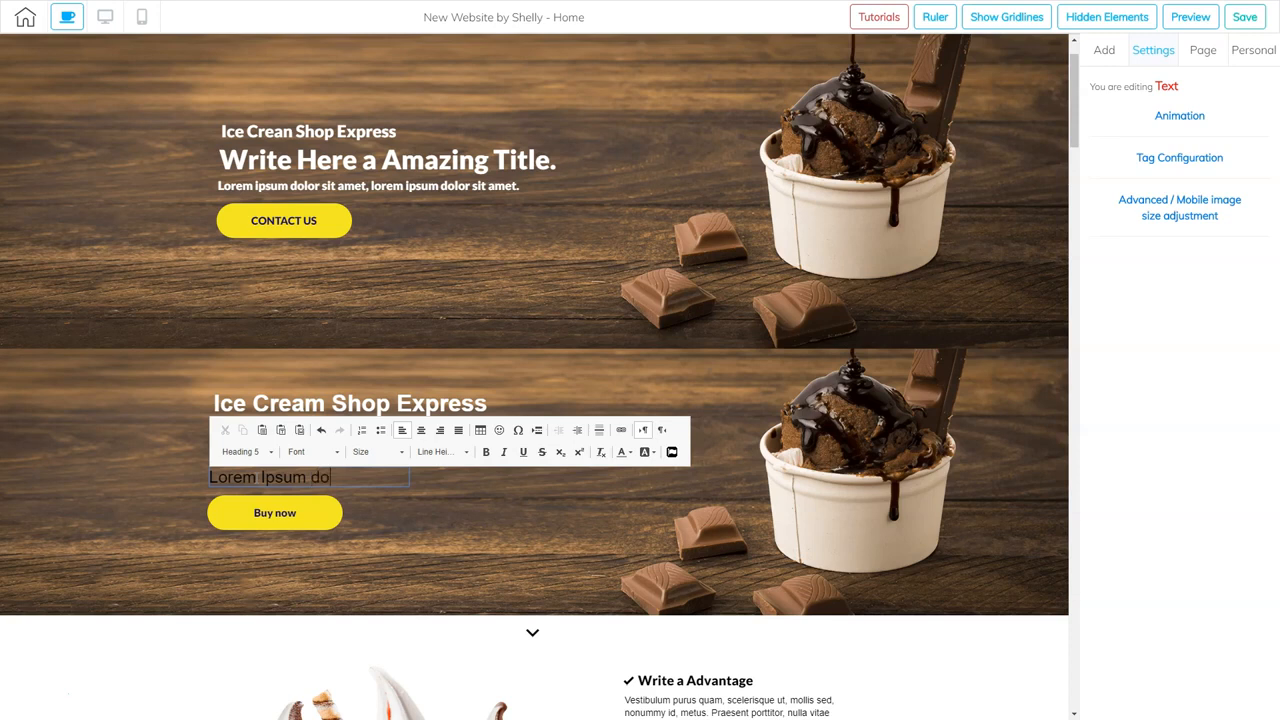
type("amet, lorem ip")
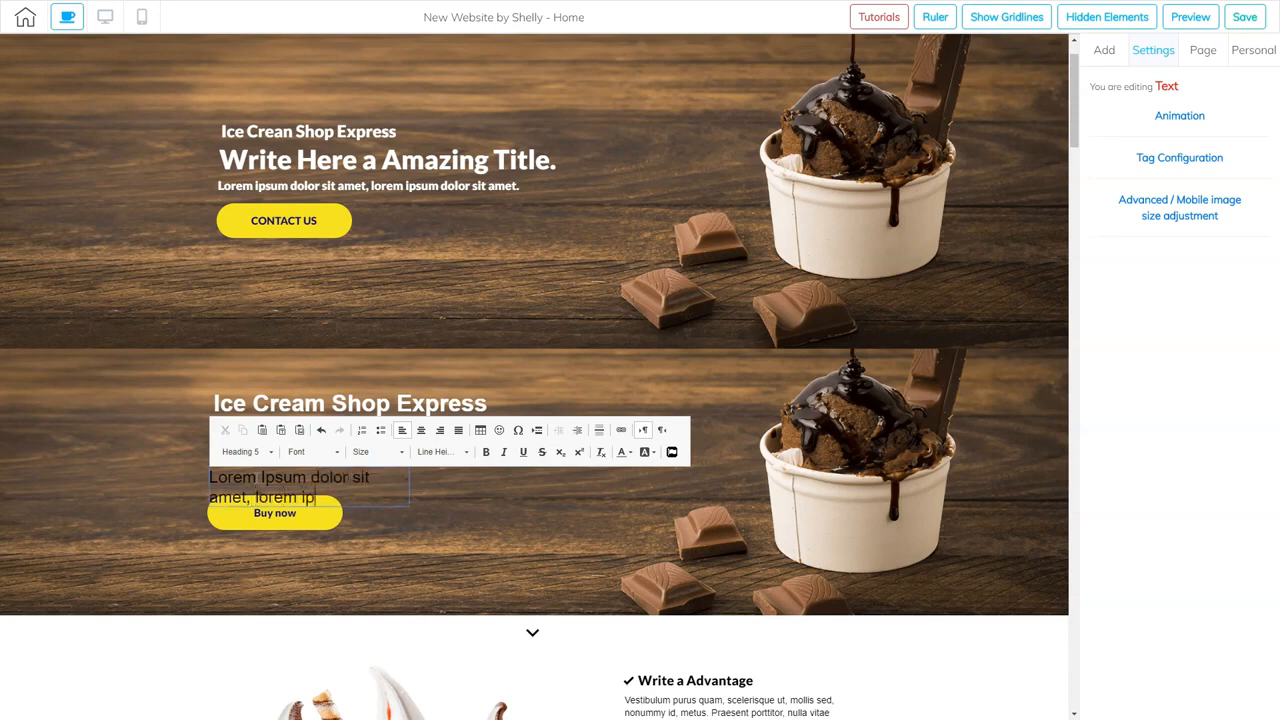
type("sum dolor sit amet.")
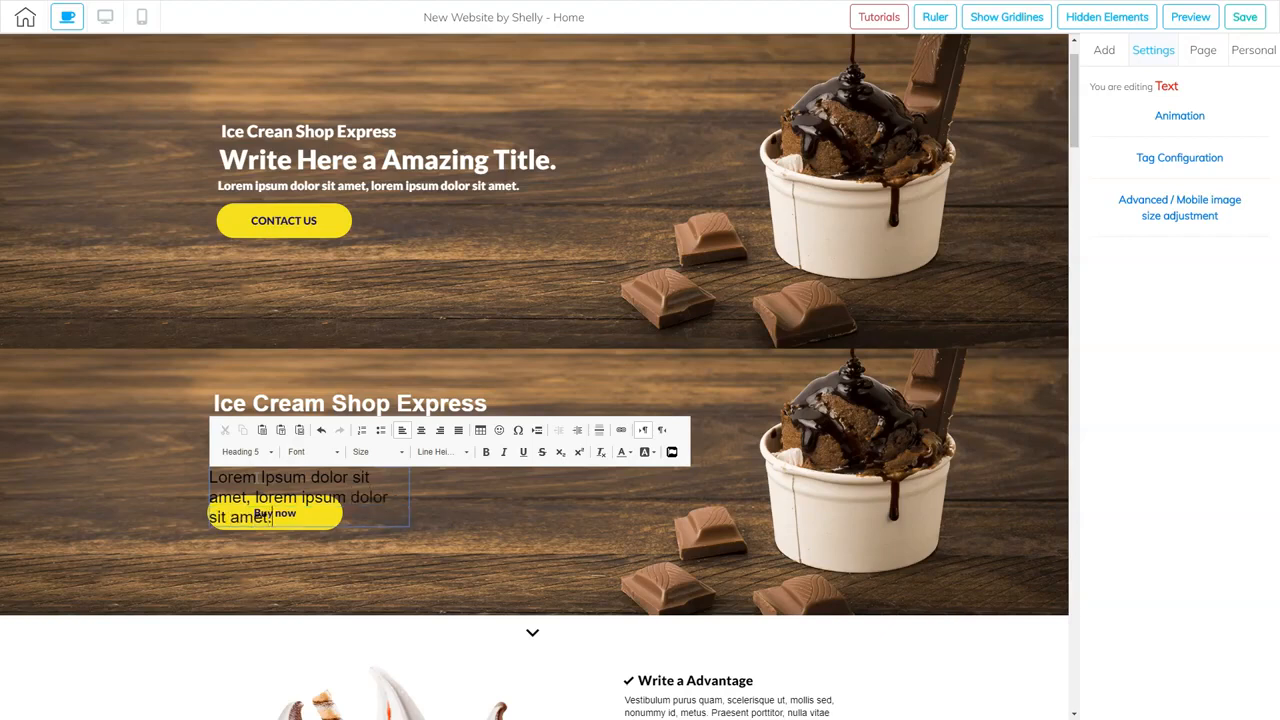
left_click(474, 528)
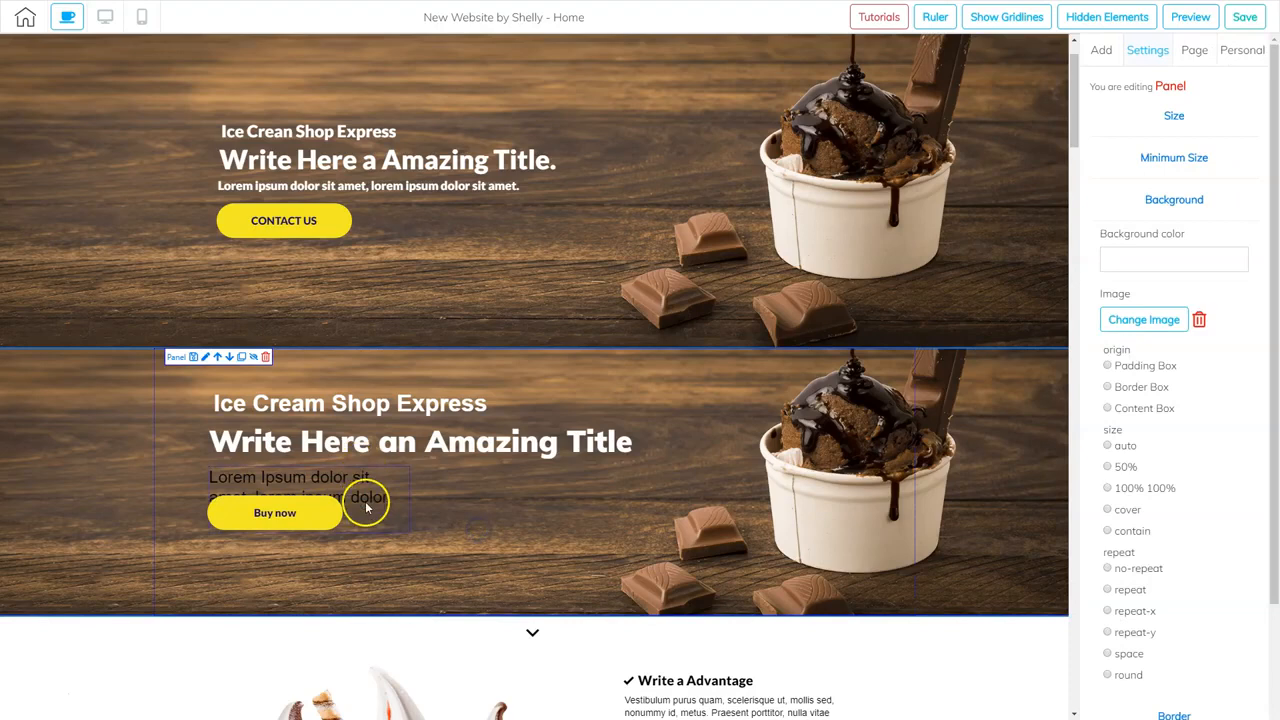
left_click(404, 526)
left_click_drag(409, 531, 660, 480)
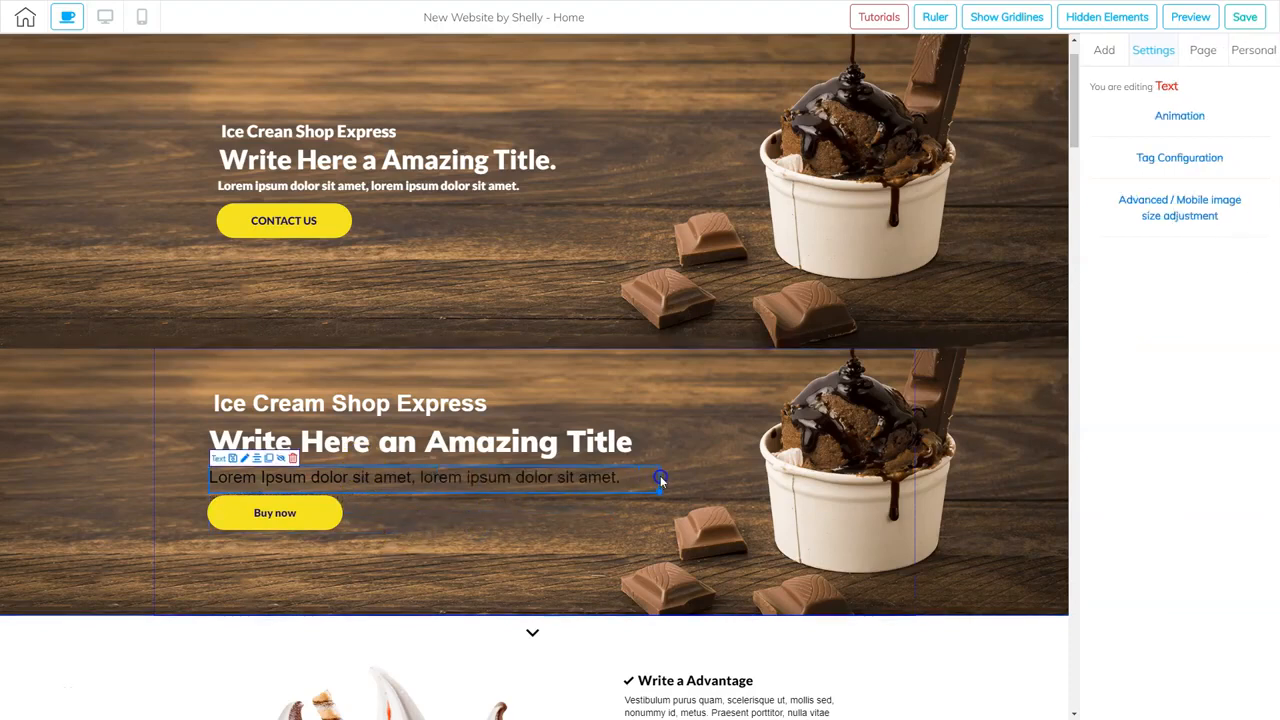
- Make the "Lorem Ipsum dolor sit amet, lorem ipsum dolor sit amet." line in the lower chocolate banner white and bold
double_click(427, 477)
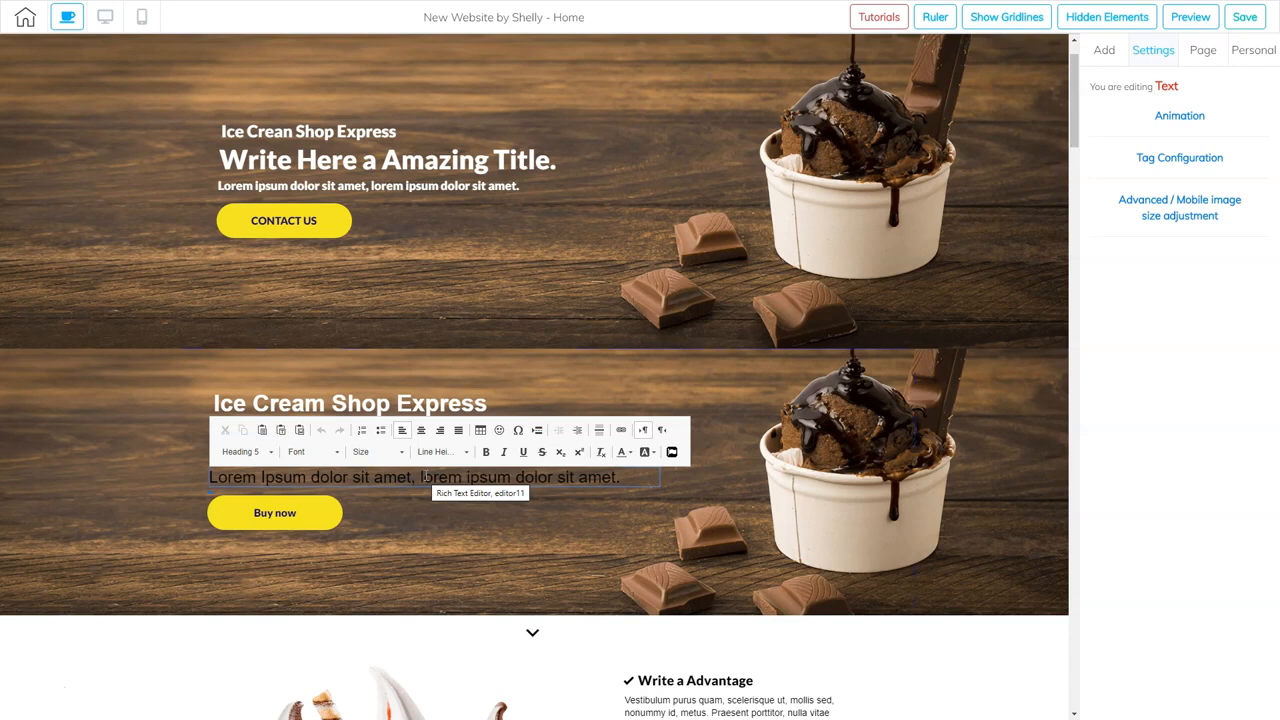
triple_click(424, 477)
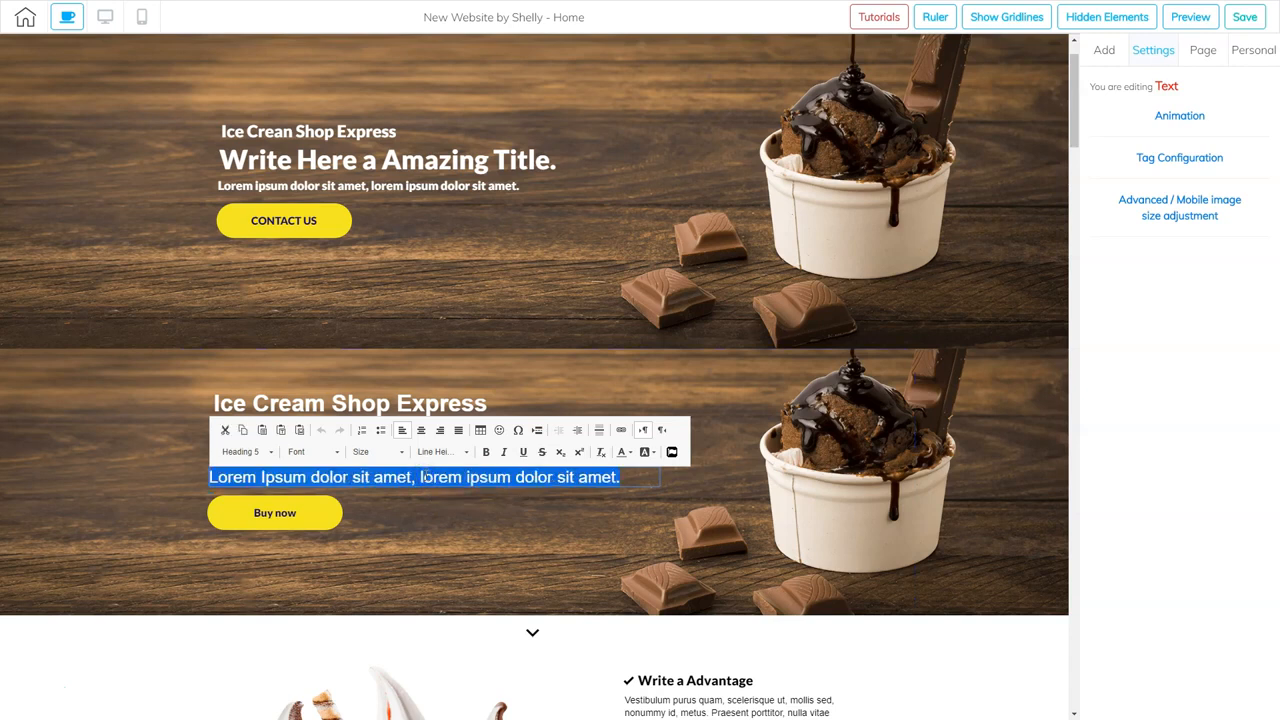
left_click(630, 452)
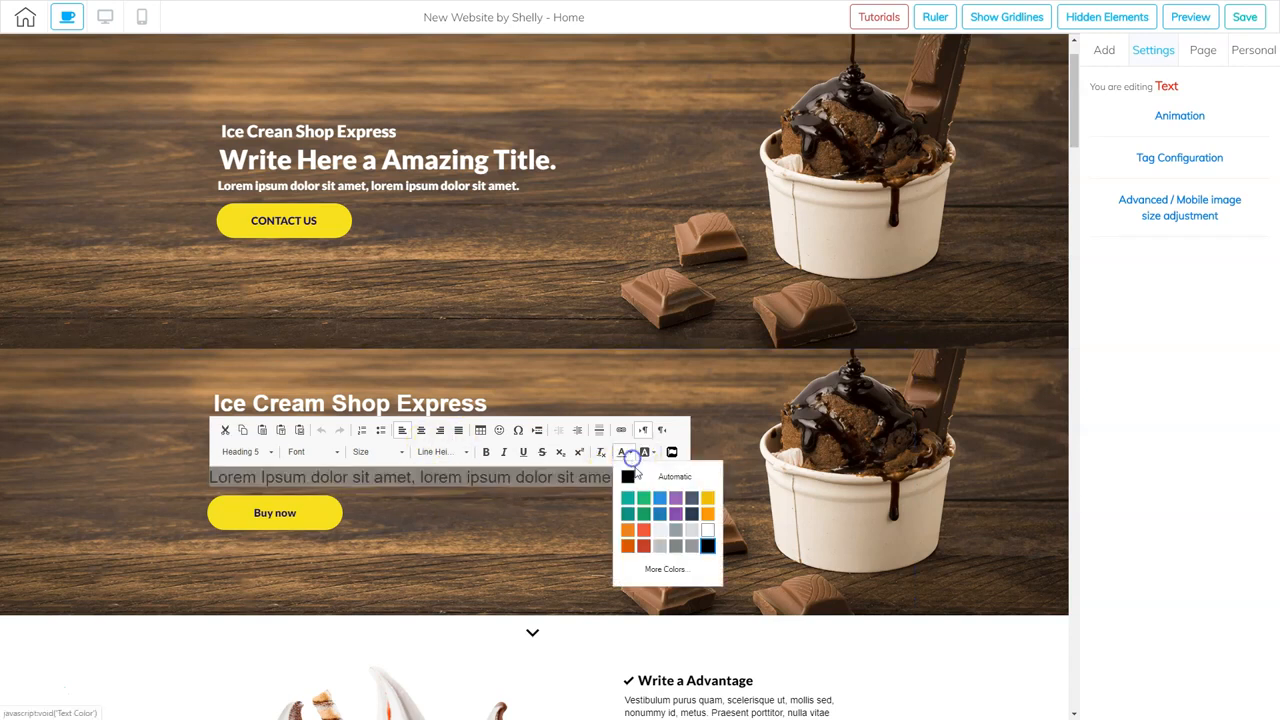
left_click(706, 530)
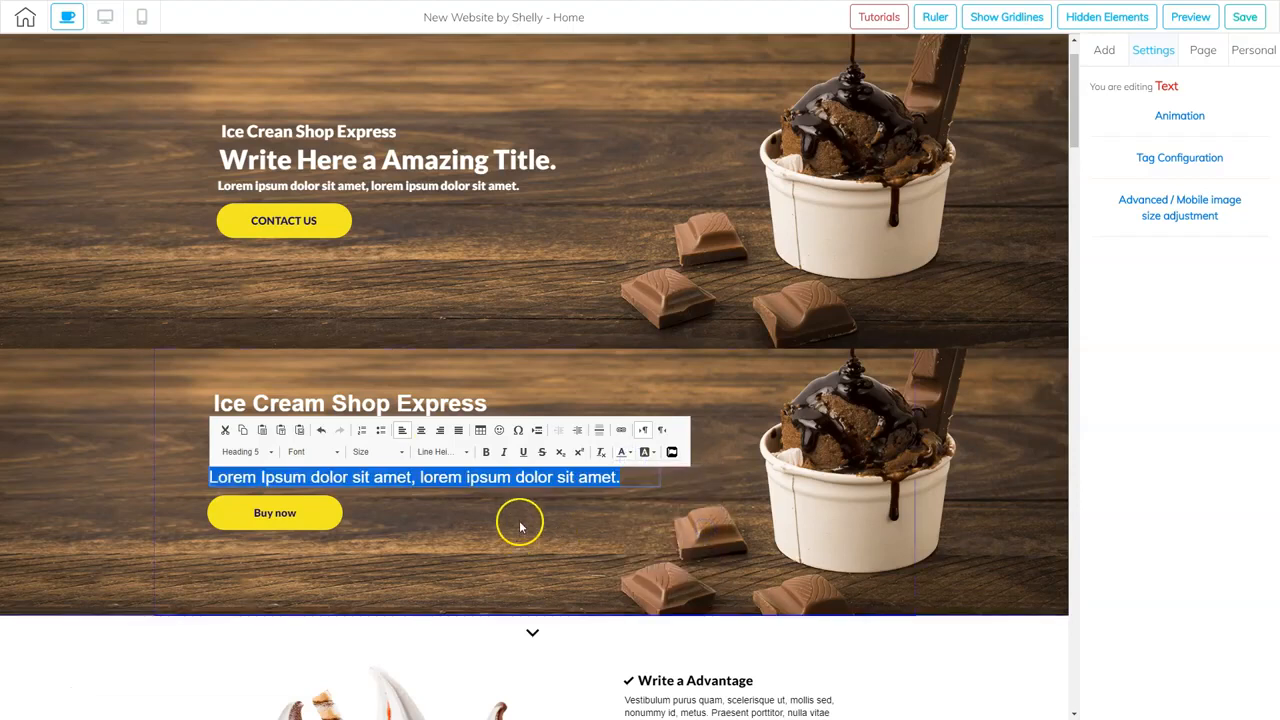
left_click(487, 452)
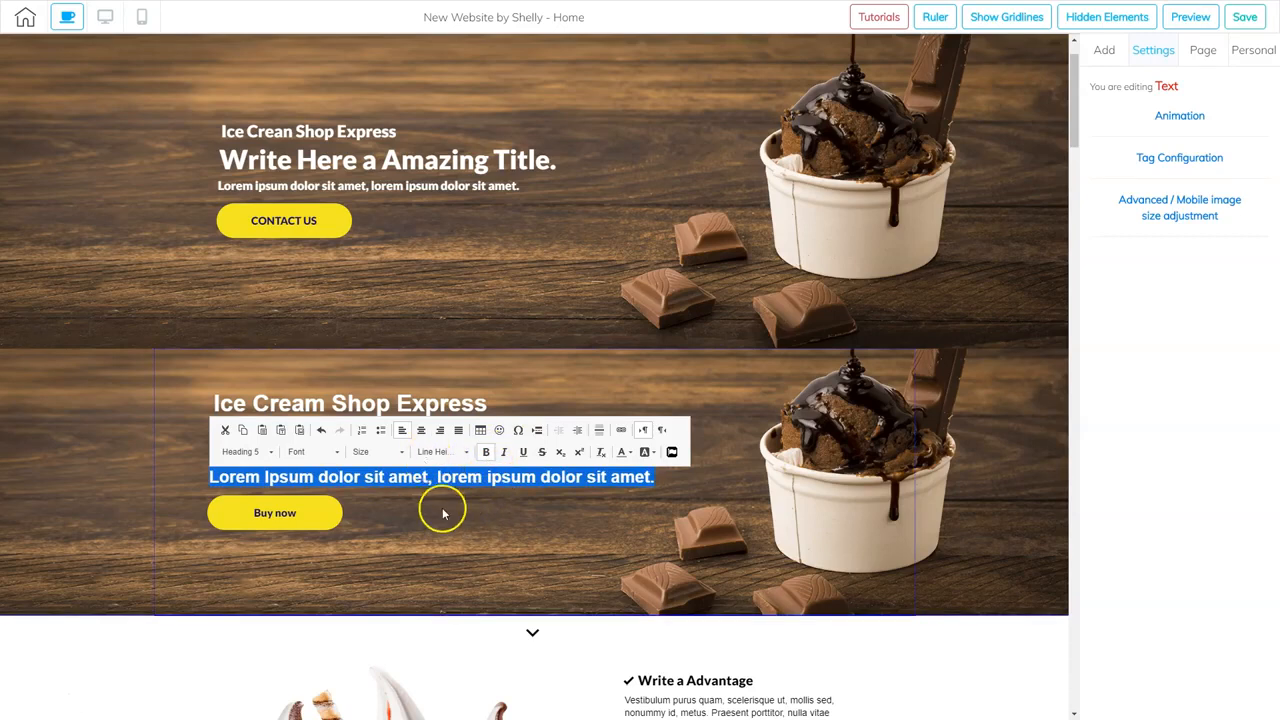
- Nudge the Lorem Ipsum line and the "Ice Cream Shop Express" heading into line with the main title, and move the yellow button slightly down
left_click(707, 478)
left_click_drag(321, 482, 268, 408)
left_click(385, 540)
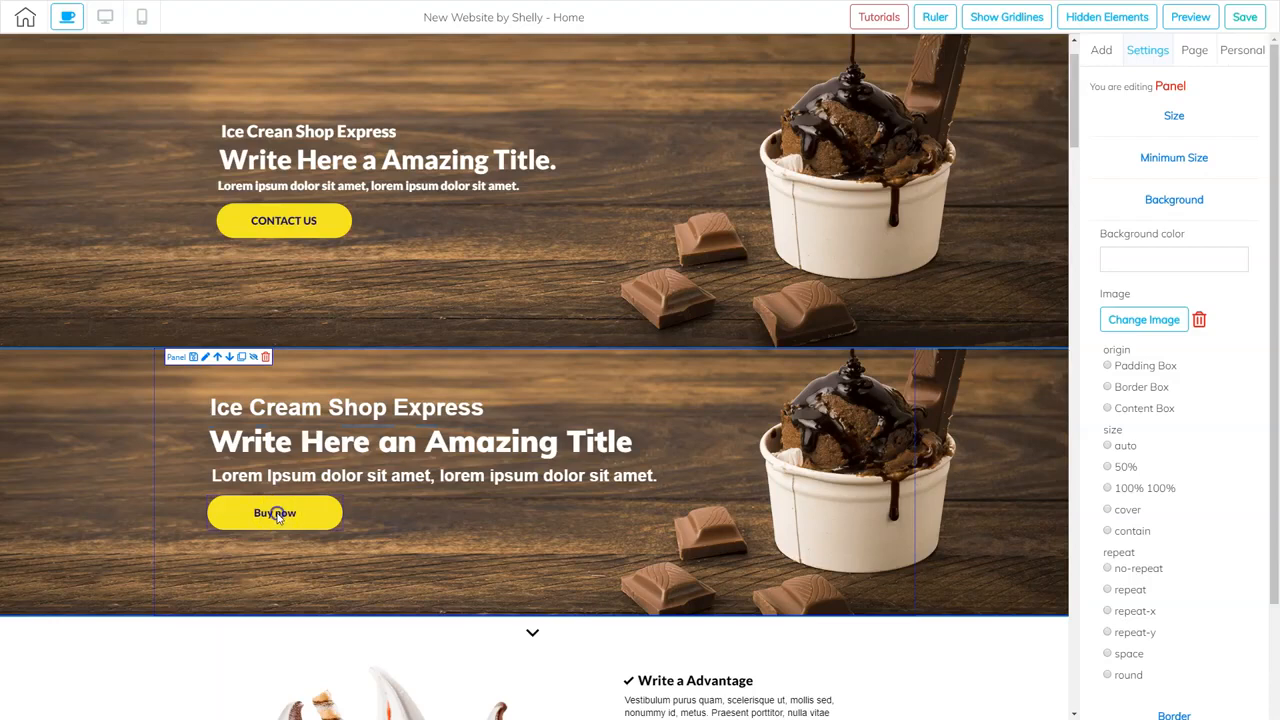
left_click_drag(278, 516, 278, 522)
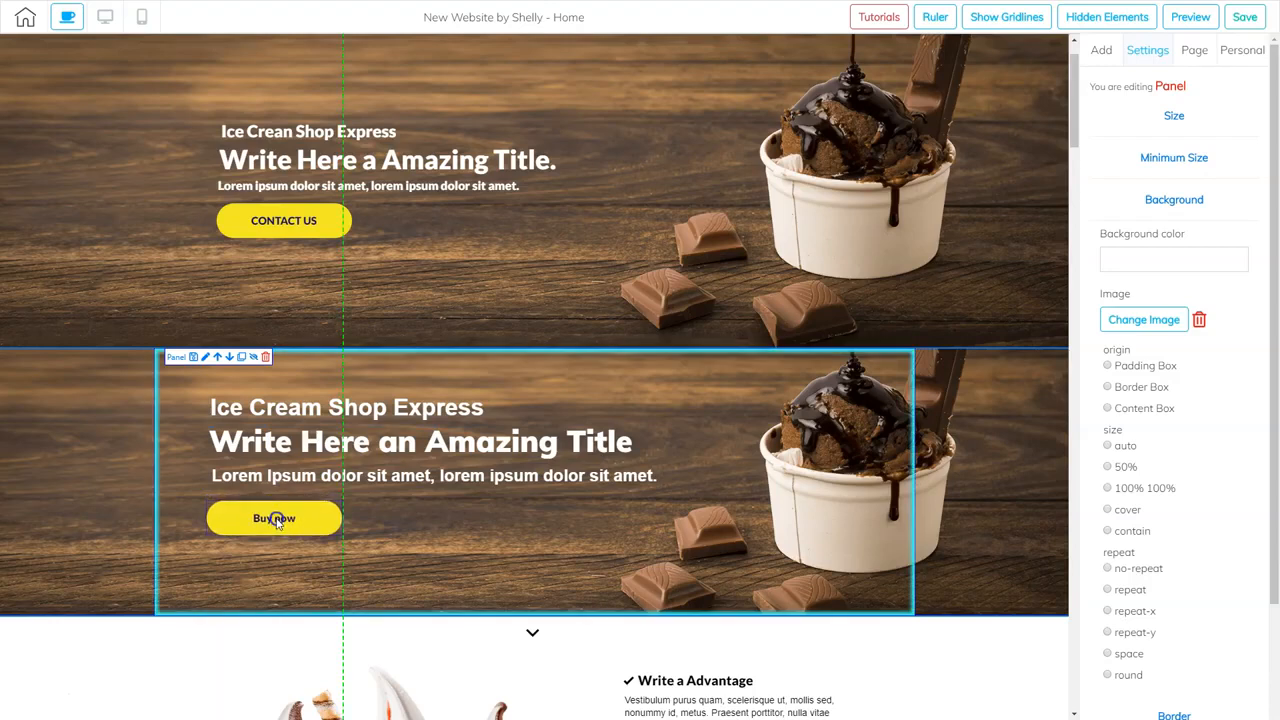
left_click_drag(349, 578, 349, 572)
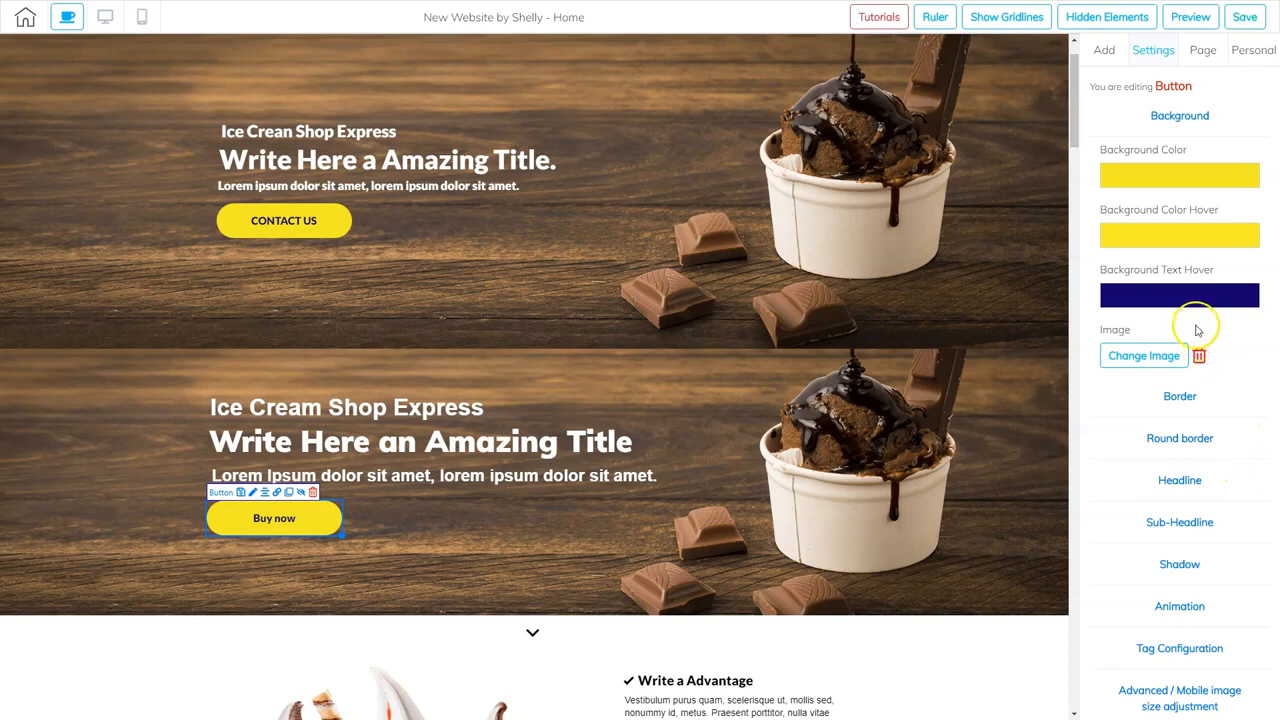
- Change the yellow button's headline text to "CONTACT US"
left_click(1178, 482)
left_click_drag(1166, 301, 1090, 302)
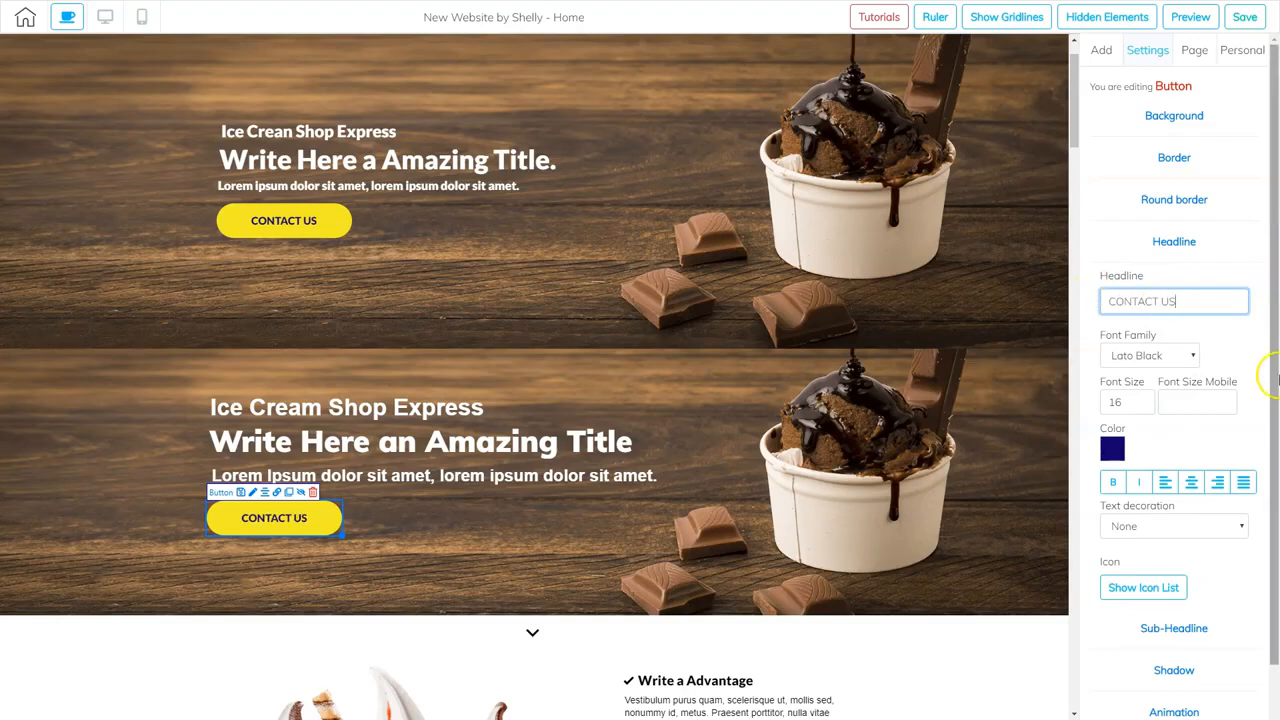
left_click(731, 480)
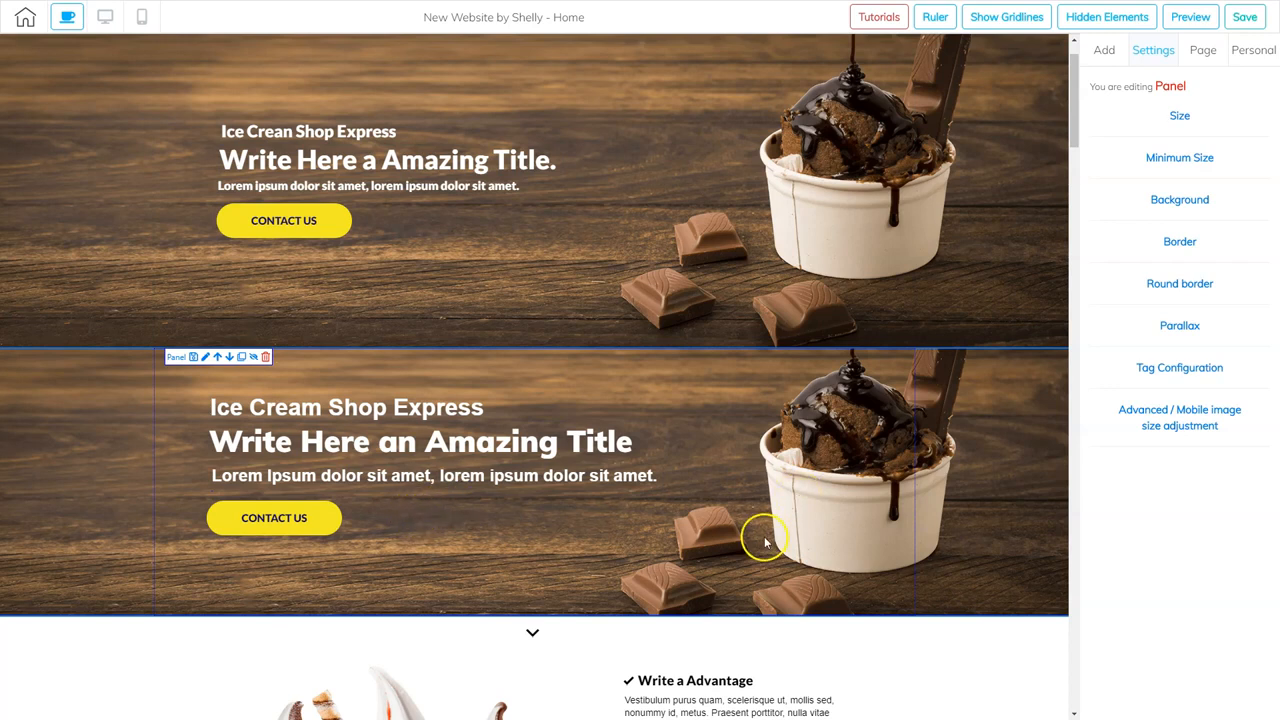
- Delete the original chocolate banner panel directly below the Black Friday header
left_click(968, 145)
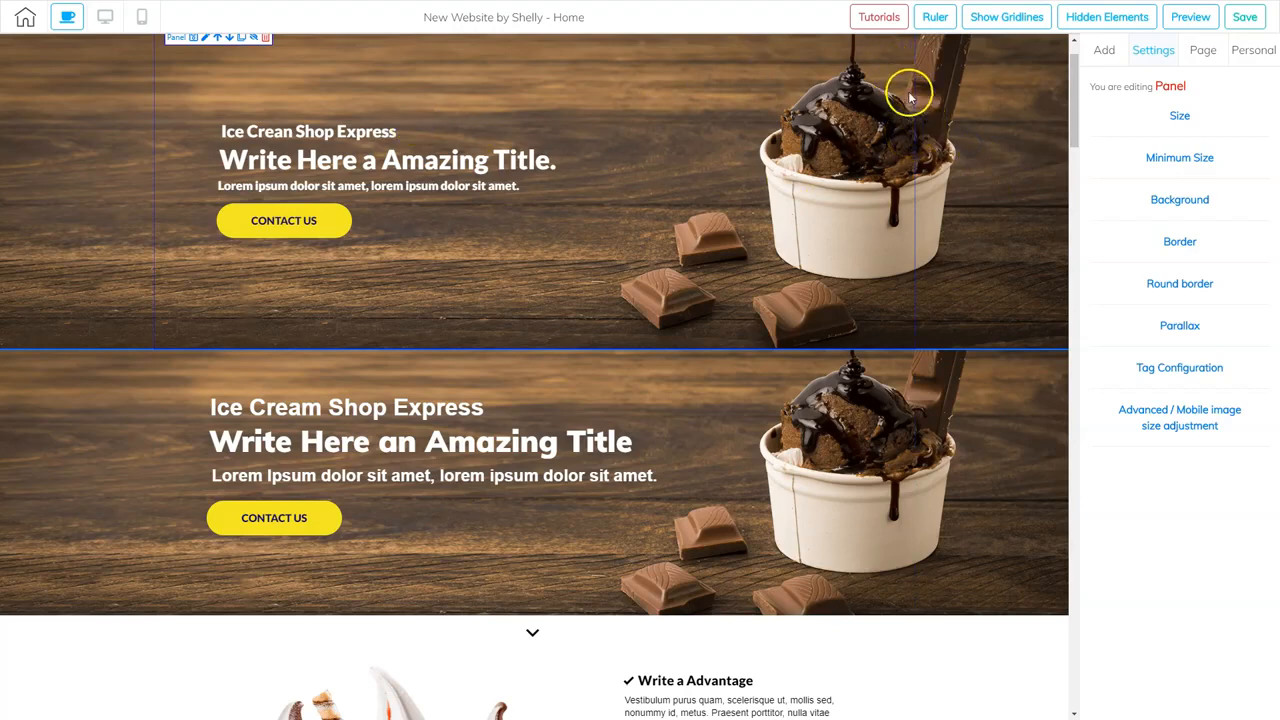
scroll(468, 131, "up", 1)
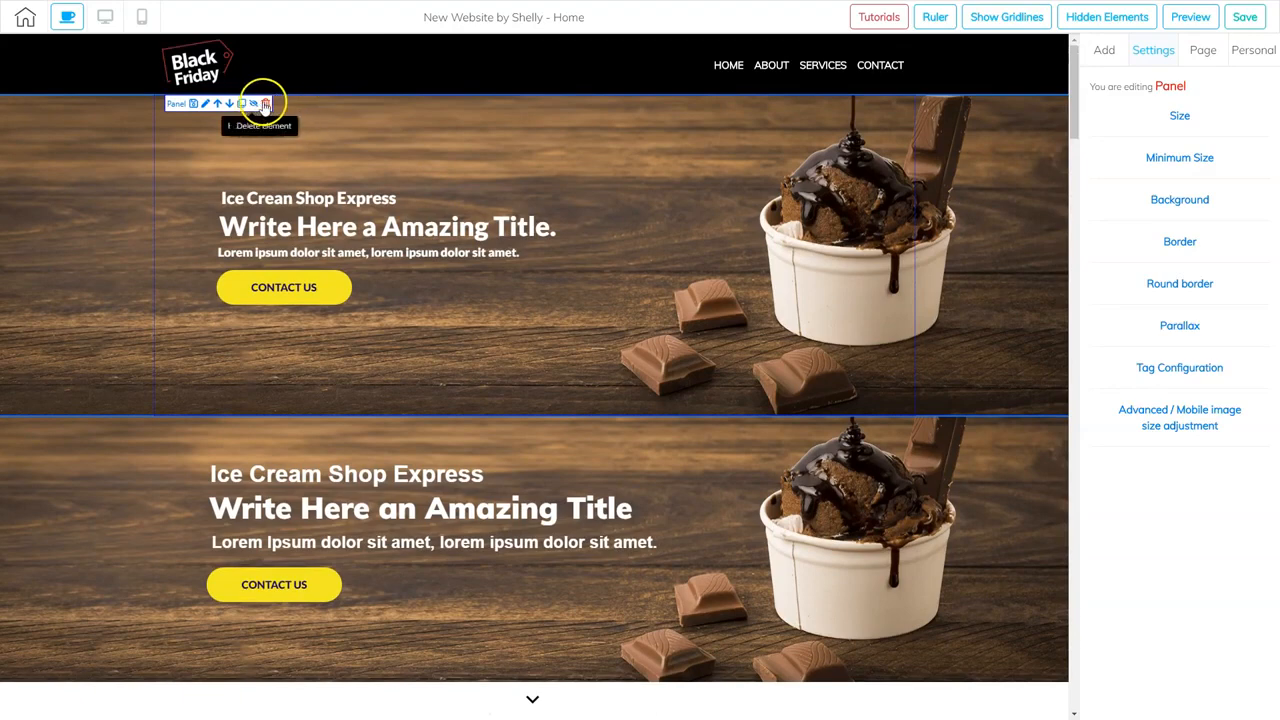
left_click(265, 103)
left_click(886, 380)
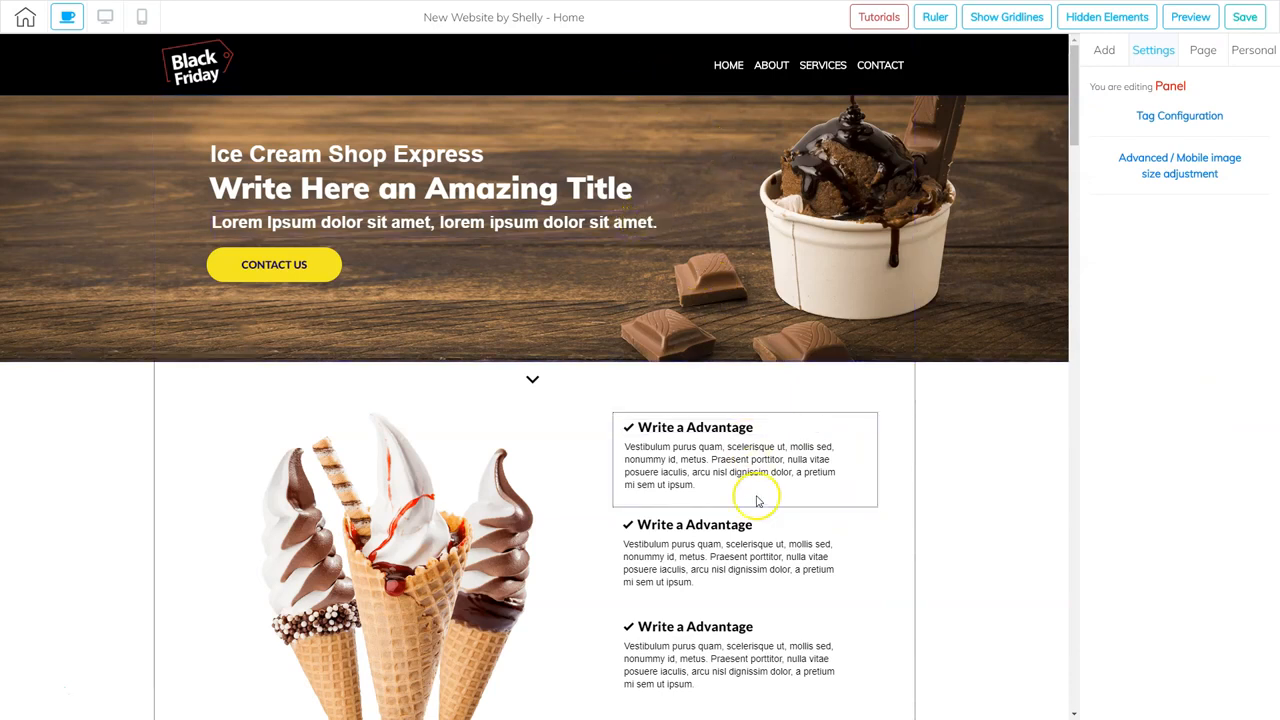
- Set the height of the blank panel below the ice cream cone advantages section to 700
scroll(757, 480, "down", 2)
scroll(797, 560, "down", 4)
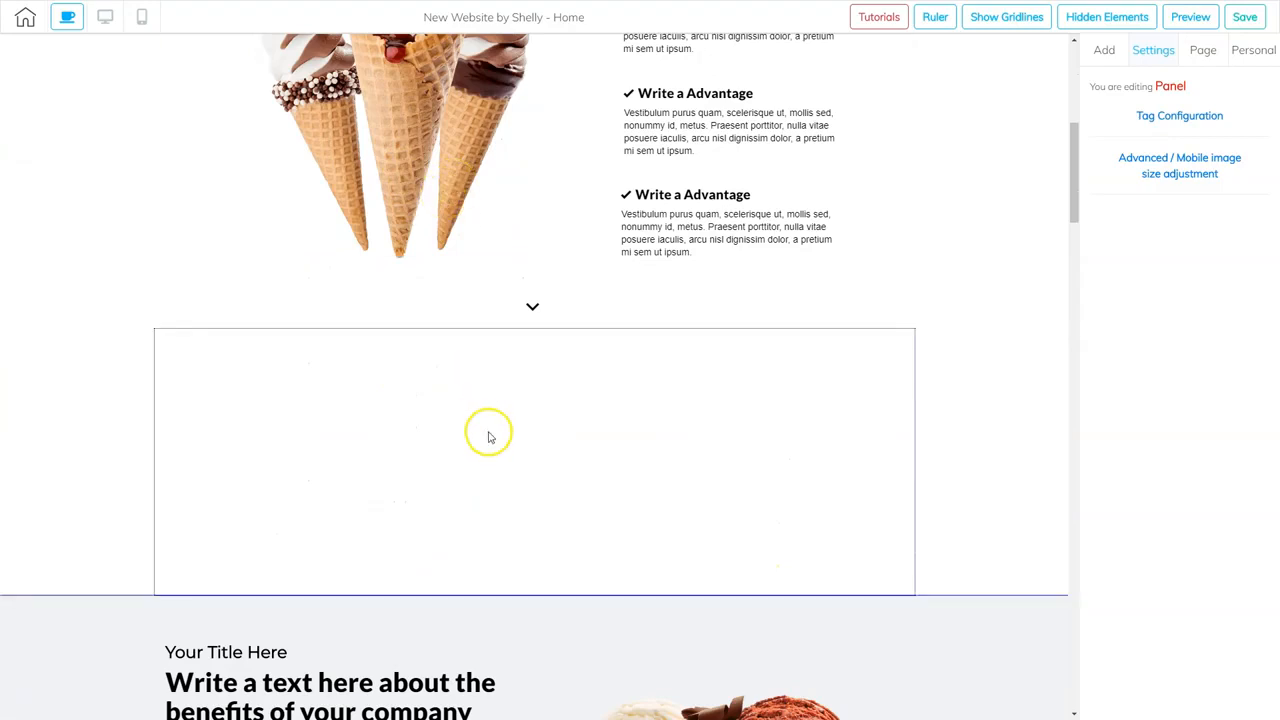
left_click(769, 505)
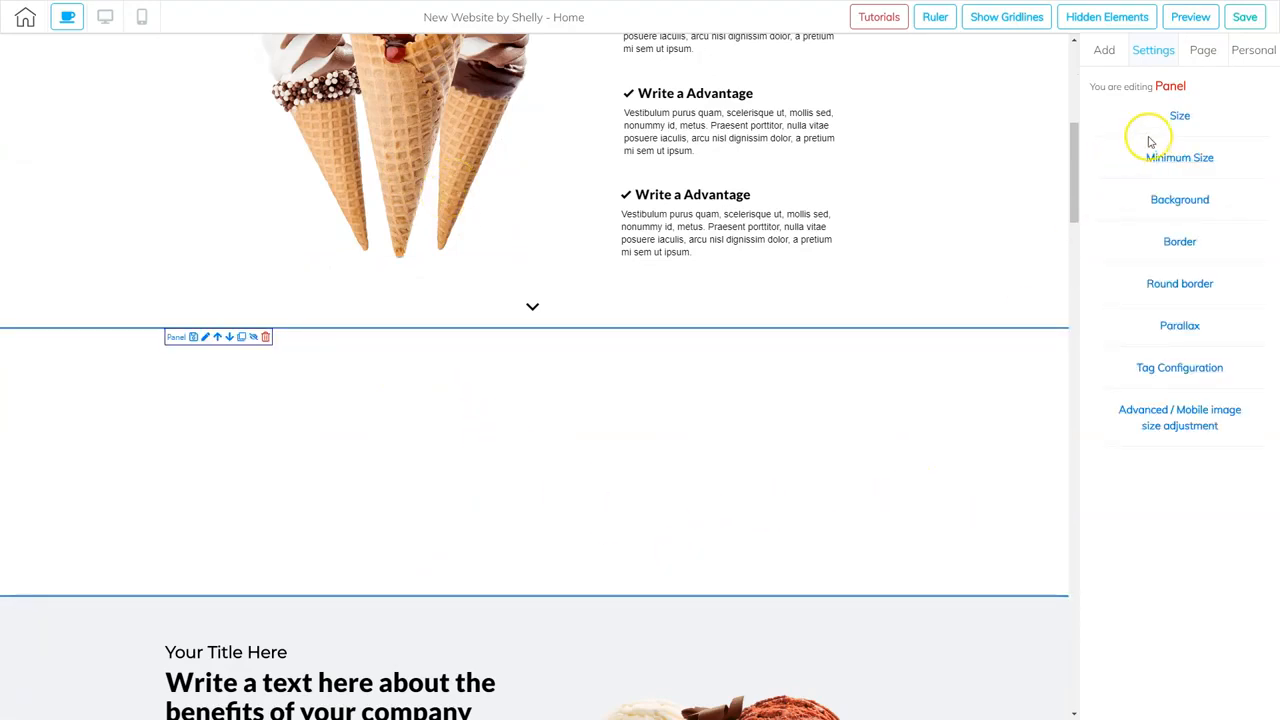
left_click(1179, 115)
left_click_drag(1129, 174, 1143, 177)
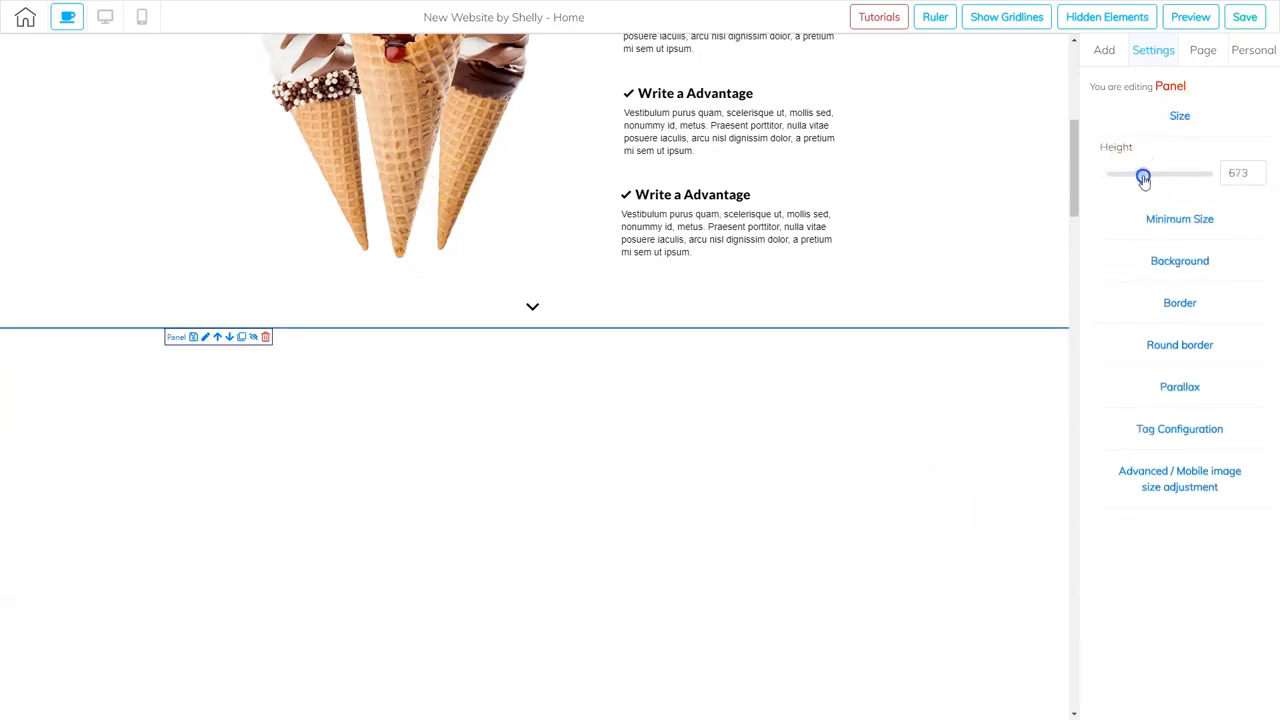
scroll(697, 433, "down", 2)
scroll(697, 433, "up", 2)
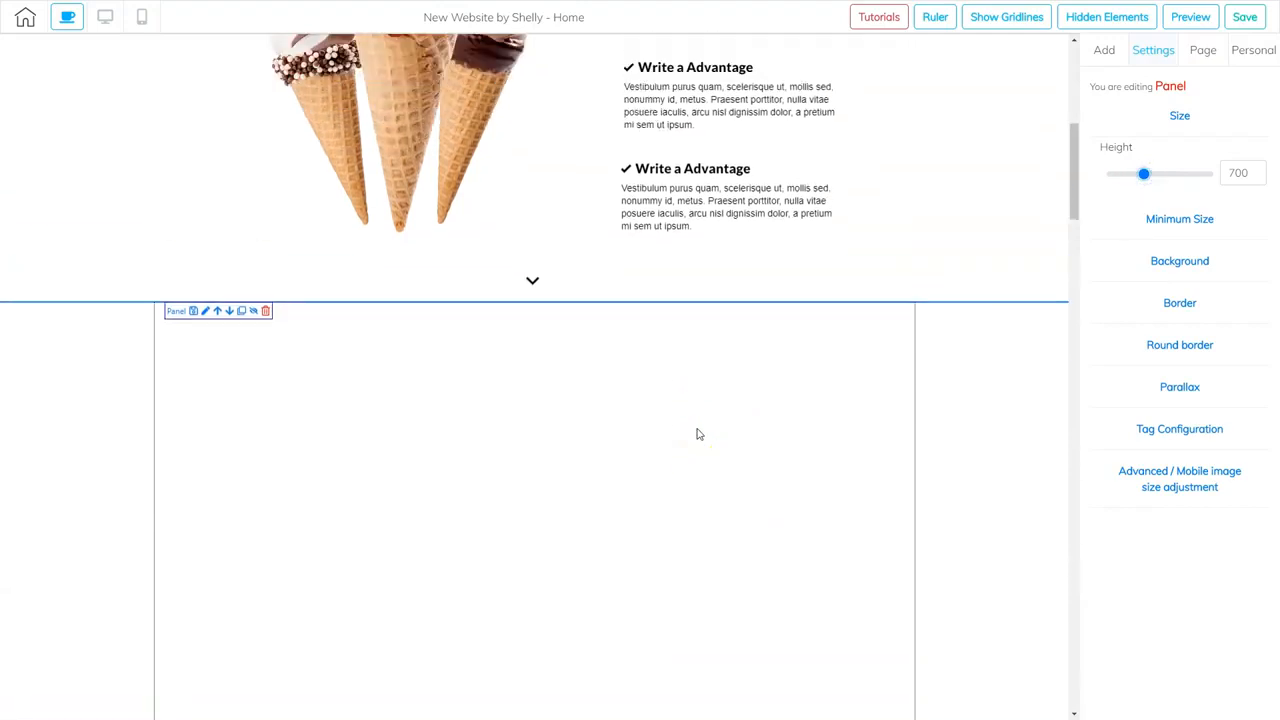
- Add an Image element to the left half of the enlarged blank panel
left_click(1104, 49)
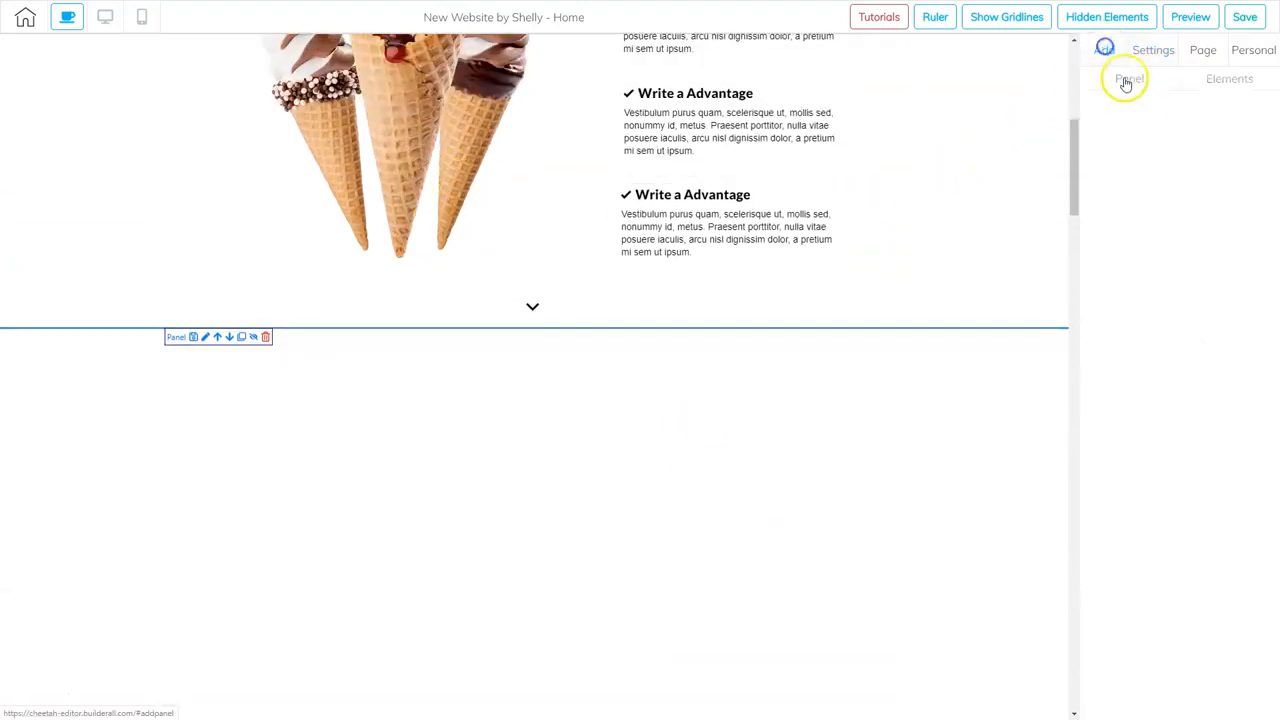
left_click(1229, 78)
scroll(1167, 210, "up", 3)
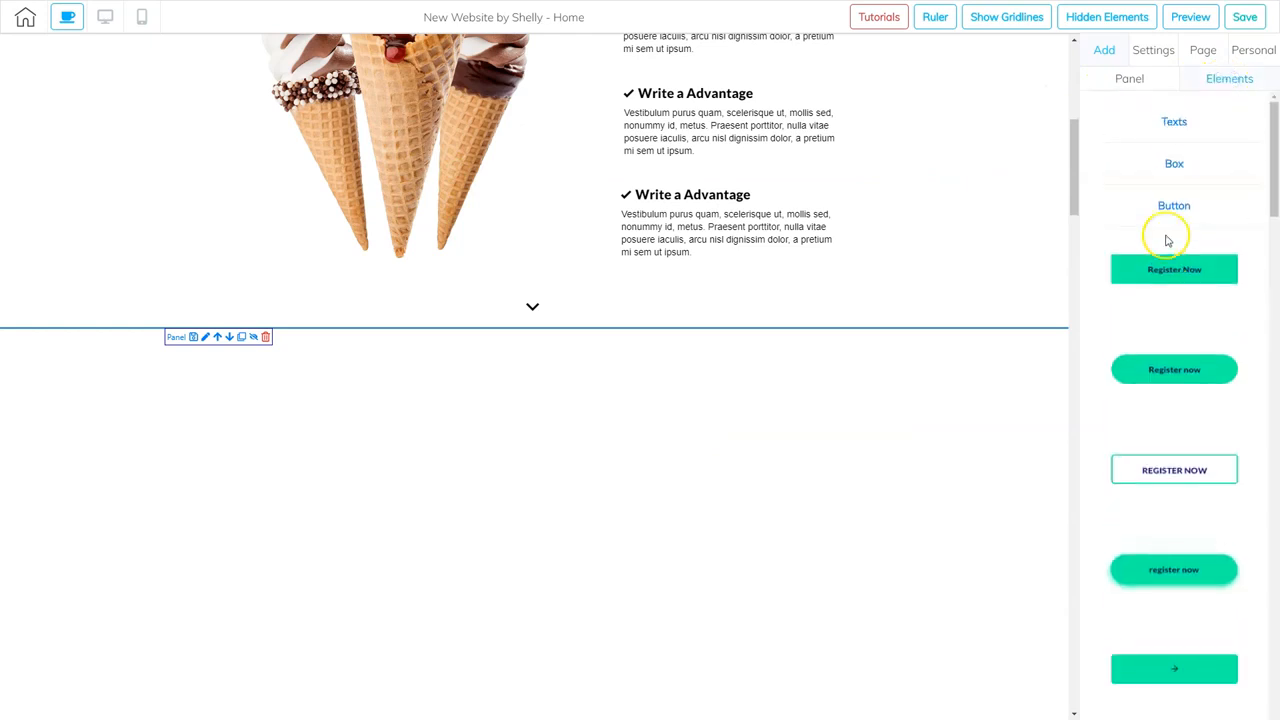
left_click(1174, 416)
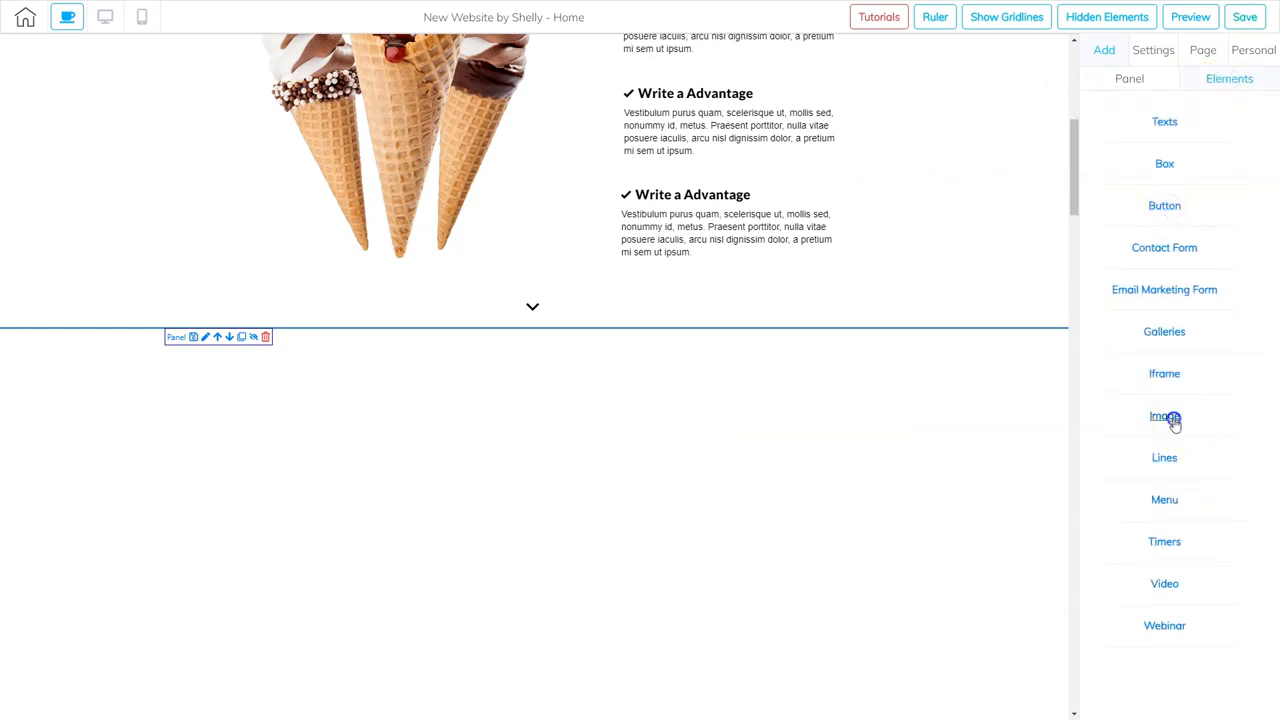
left_click_drag(932, 494, 373, 447)
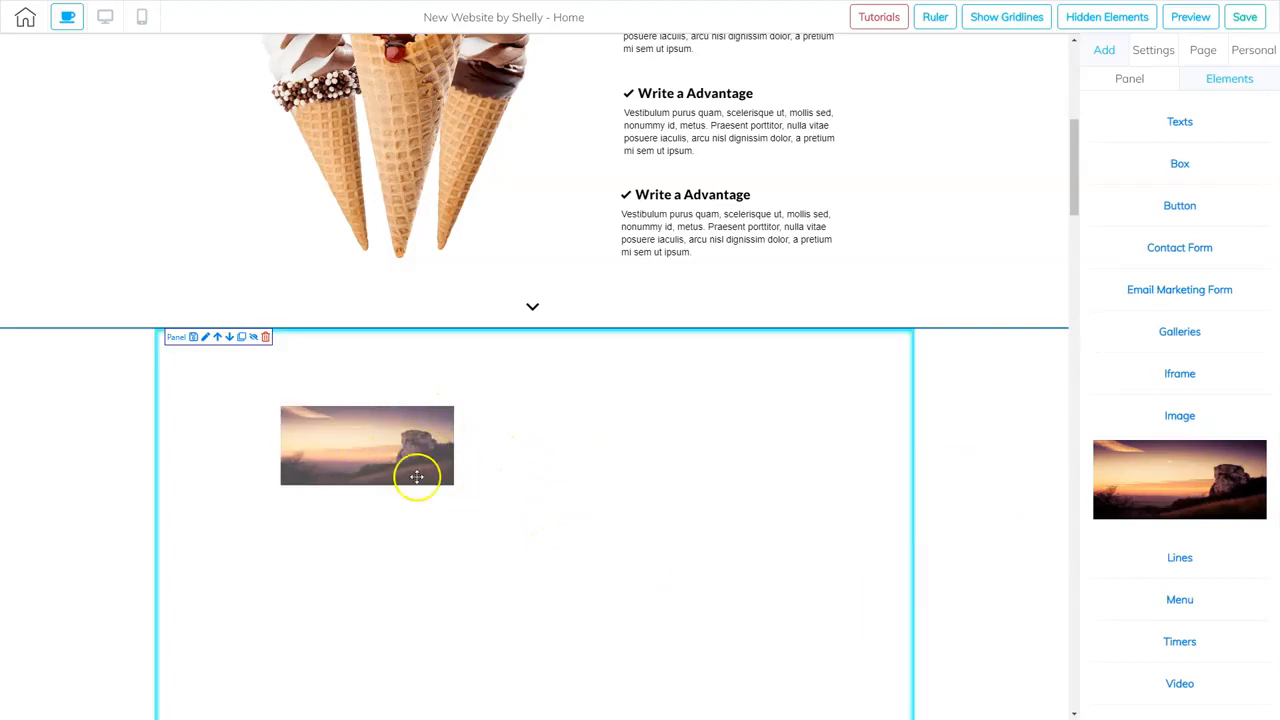
left_click_drag(417, 477, 415, 474)
scroll(390, 464, "down", 2)
- Replace the placeholder landscape picture with the ice cream cones image 4411535 from the user files
left_click(415, 338)
scroll(410, 160, "up", 2)
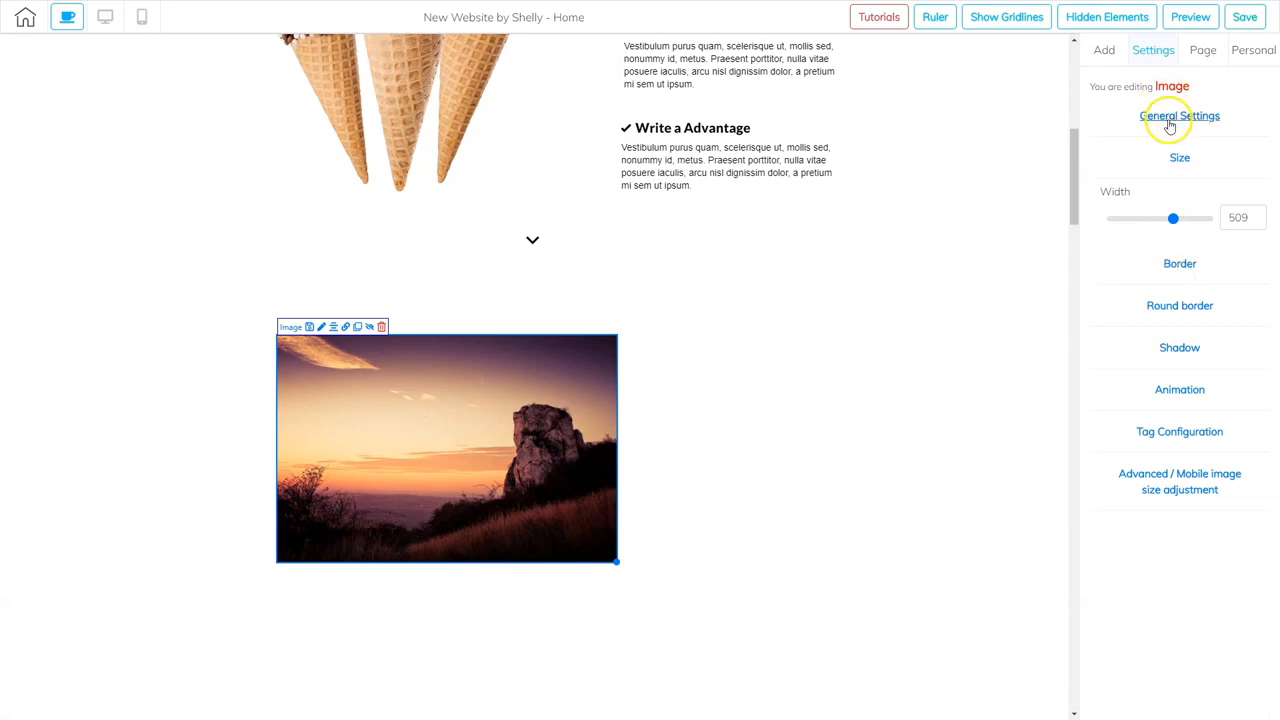
left_click(1168, 116)
left_click(1150, 284)
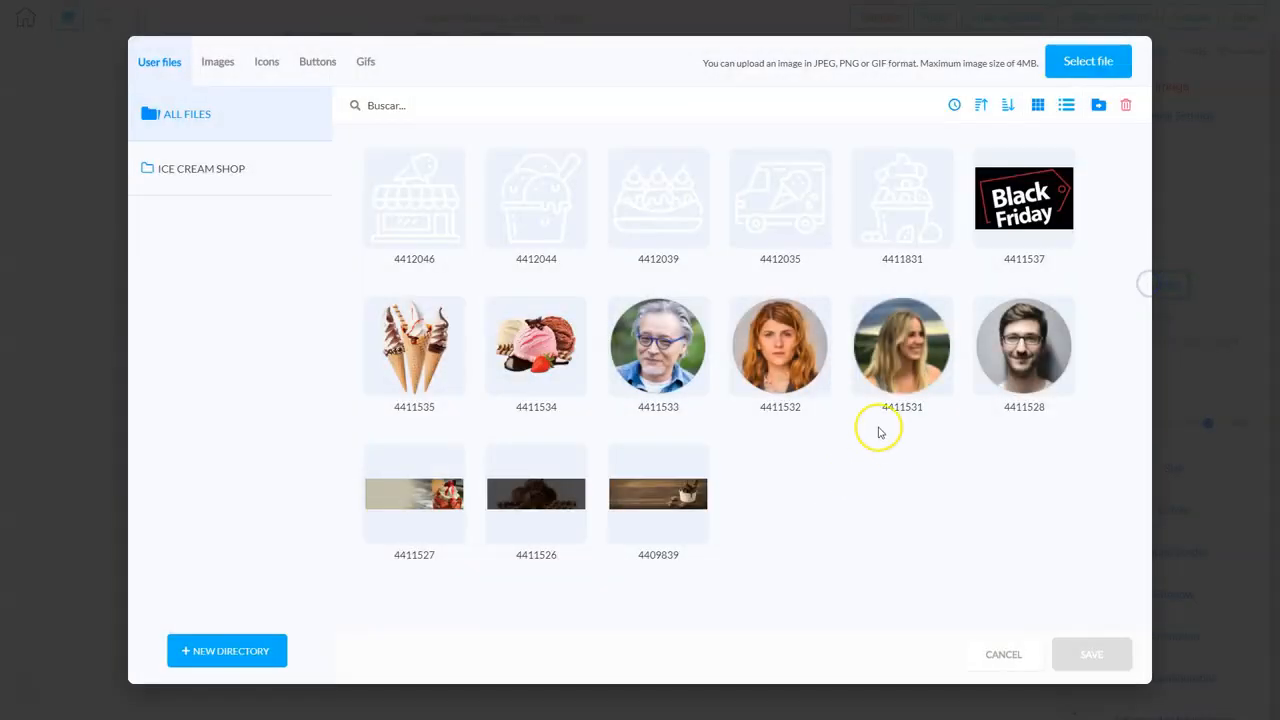
left_click(436, 383)
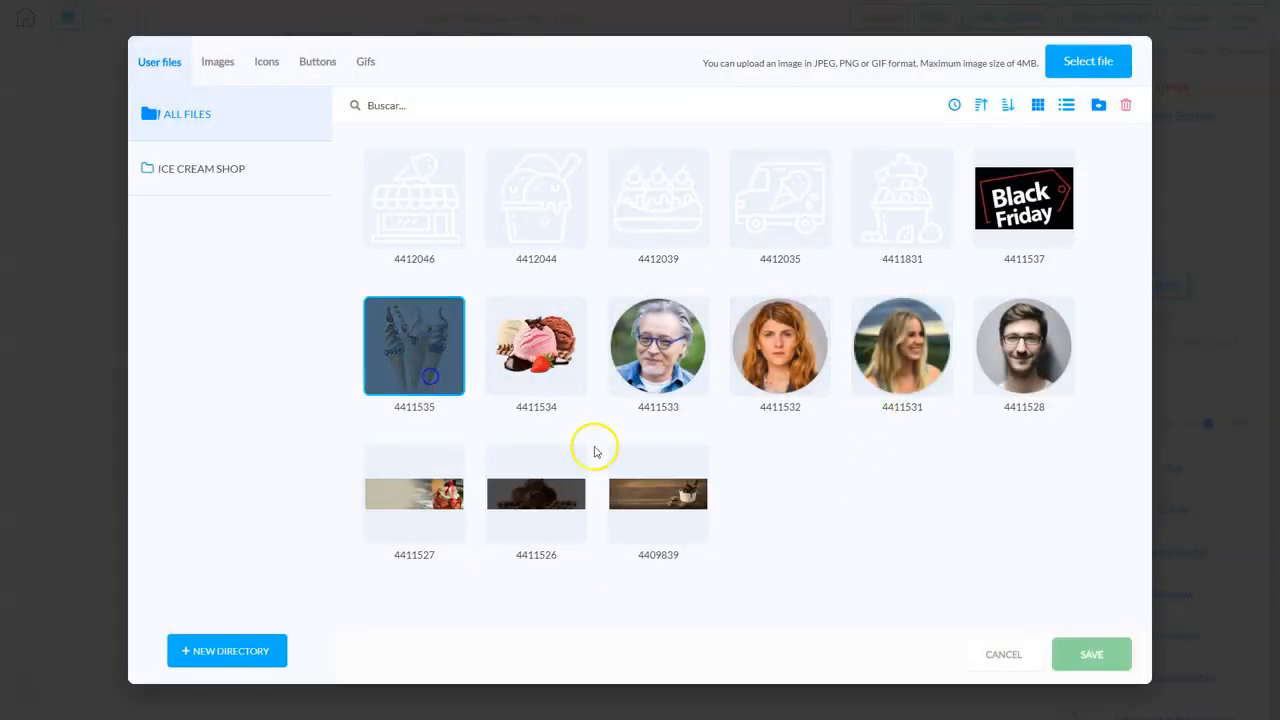
left_click(1088, 654)
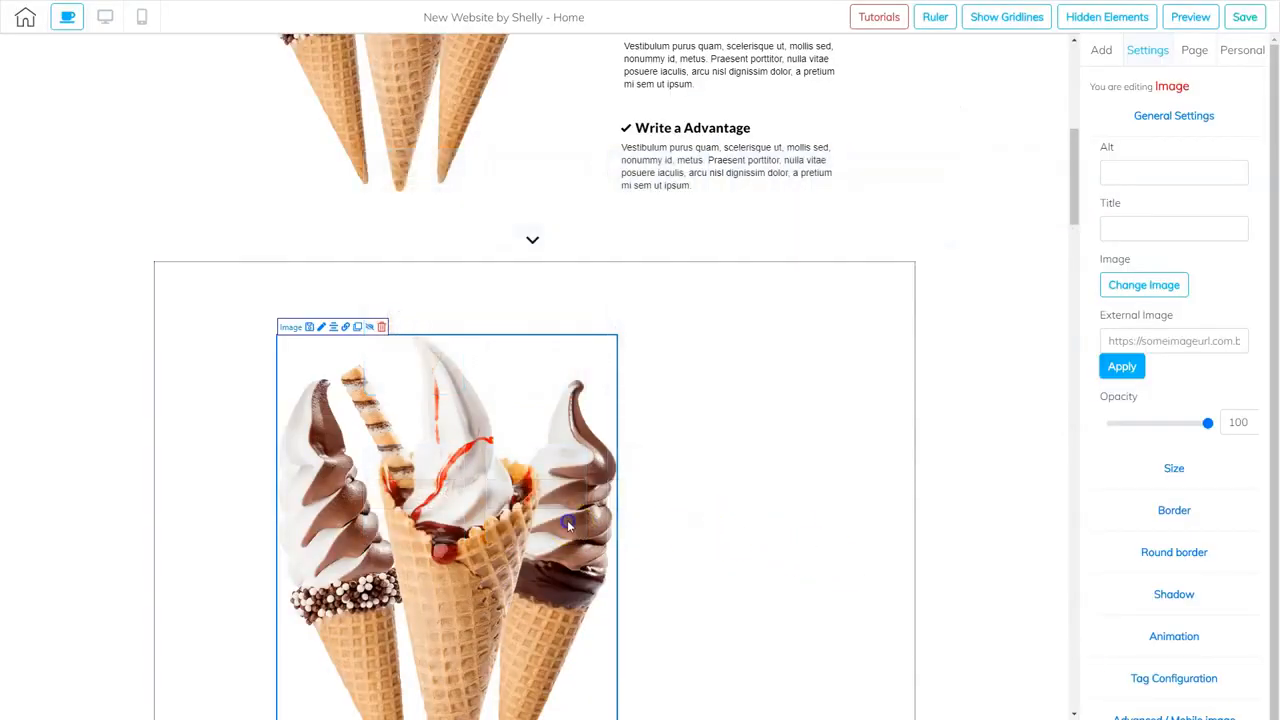
- Scale the ice cream cones image down to fit inside the panel and position it in the panel's left half
scroll(567, 520, "down", 2)
left_click_drag(613, 674, 485, 451)
mouse_move(427, 397)
left_mouse_down()
mouse_move(420, 365)
mouse_move(415, 376)
left_mouse_up()
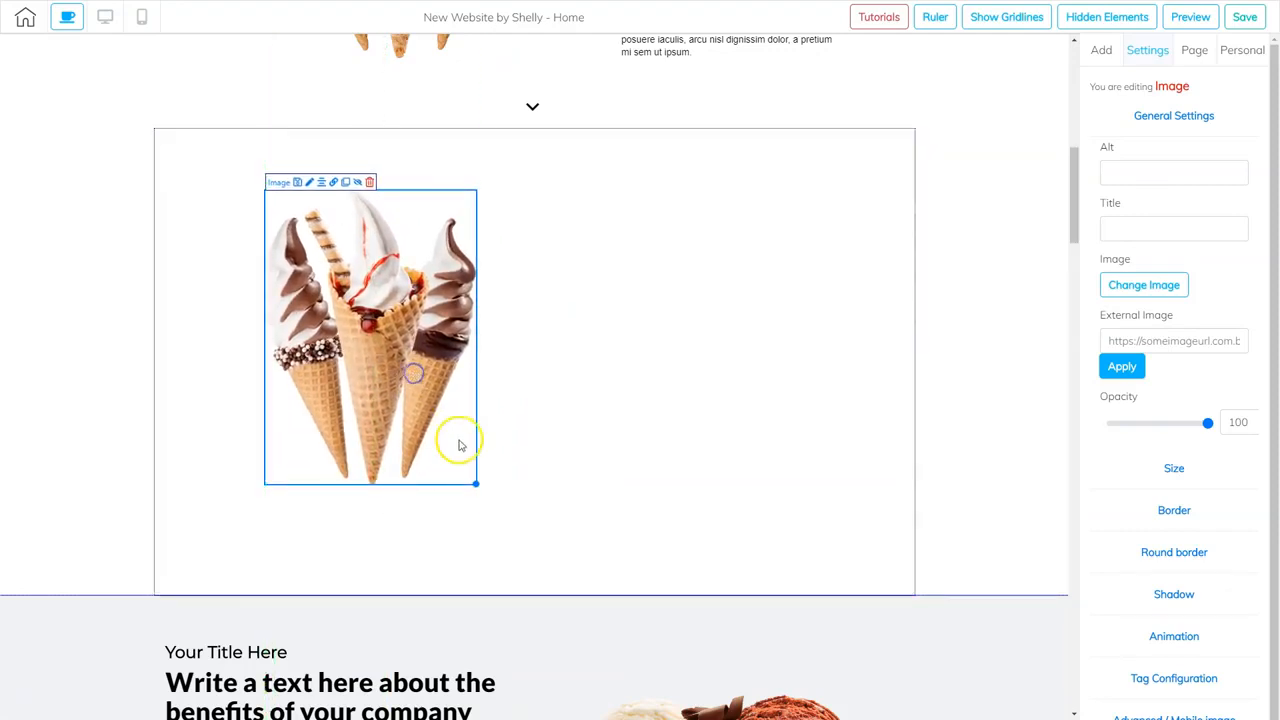
left_click_drag(475, 484, 481, 496)
left_click_drag(438, 405, 436, 398)
- Examine the "Write a Advantage" blocks in the original cones panel and the available text elements
scroll(745, 385, "up", 3)
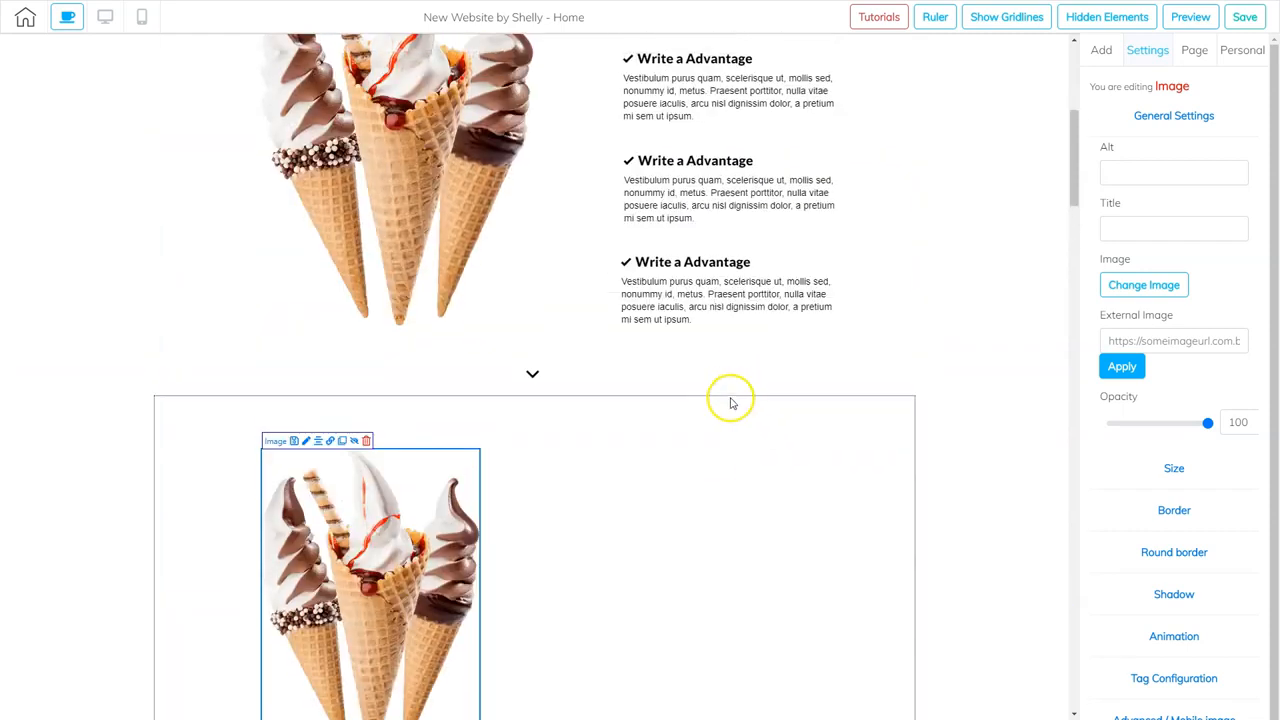
scroll(730, 403, "up", 2)
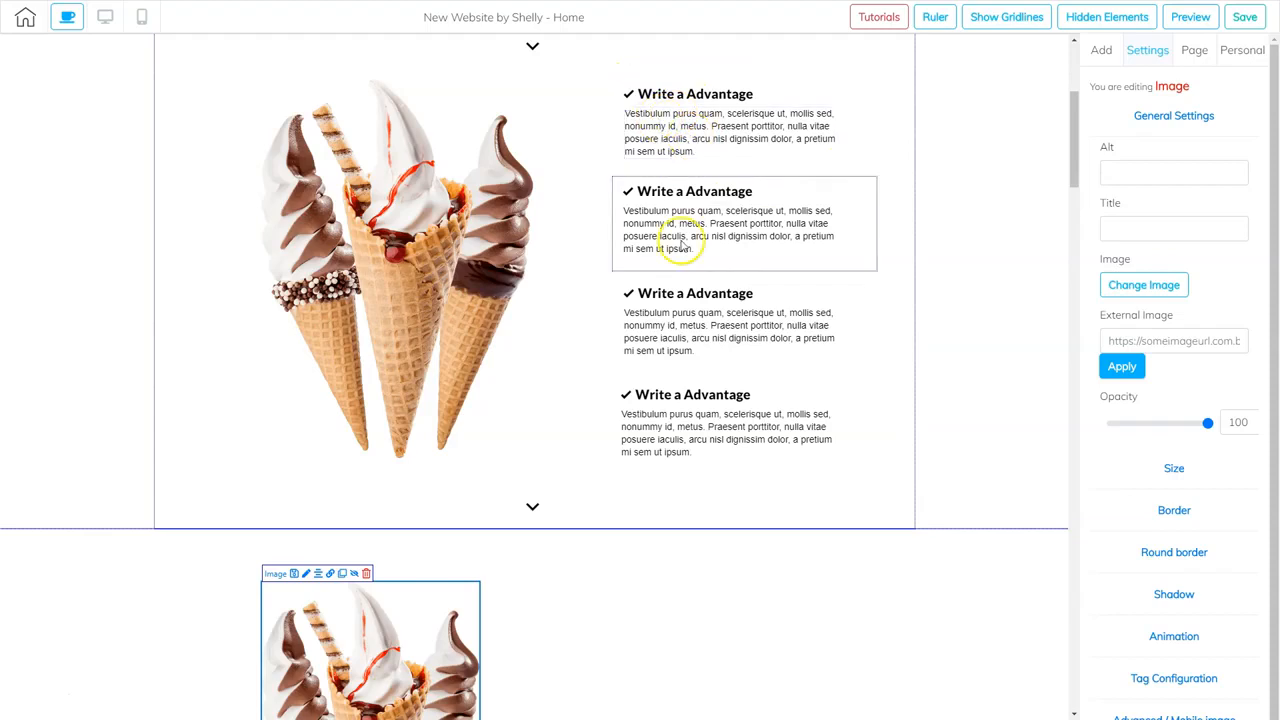
left_click(1103, 50)
left_click(1217, 84)
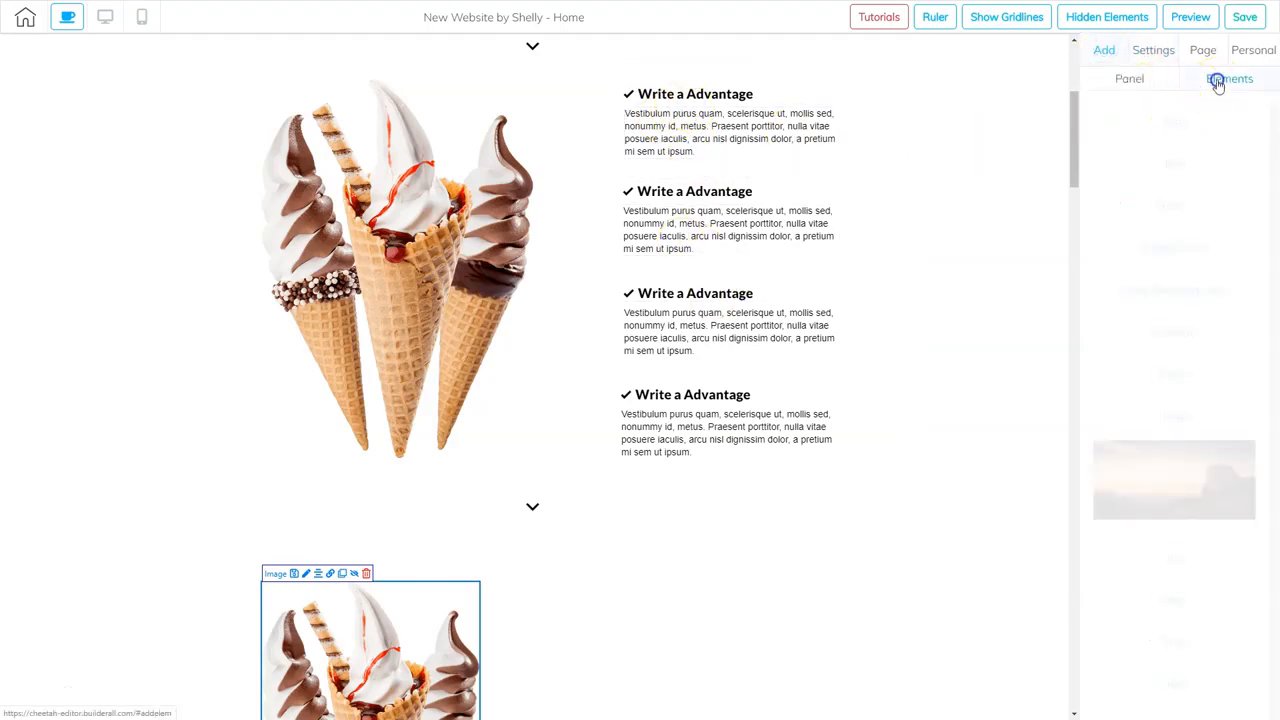
left_click(1176, 121)
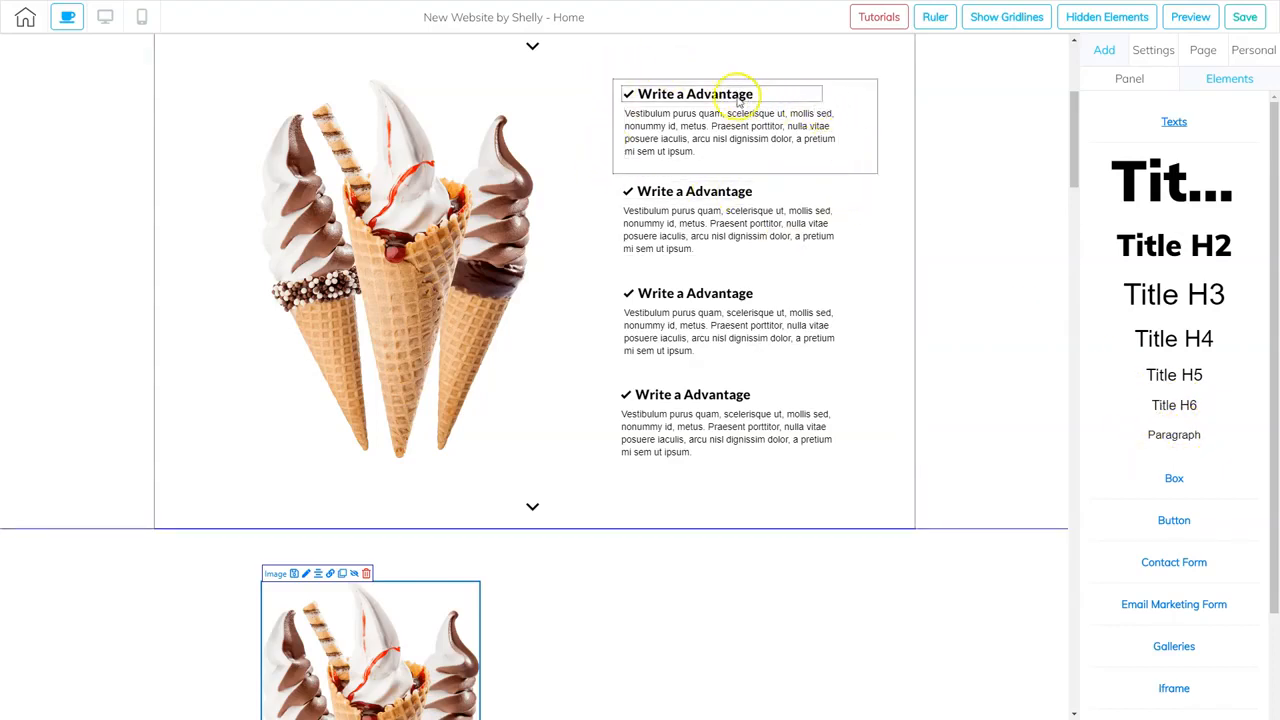
scroll(850, 520, "down", 1)
scroll(850, 520, "down", 1)
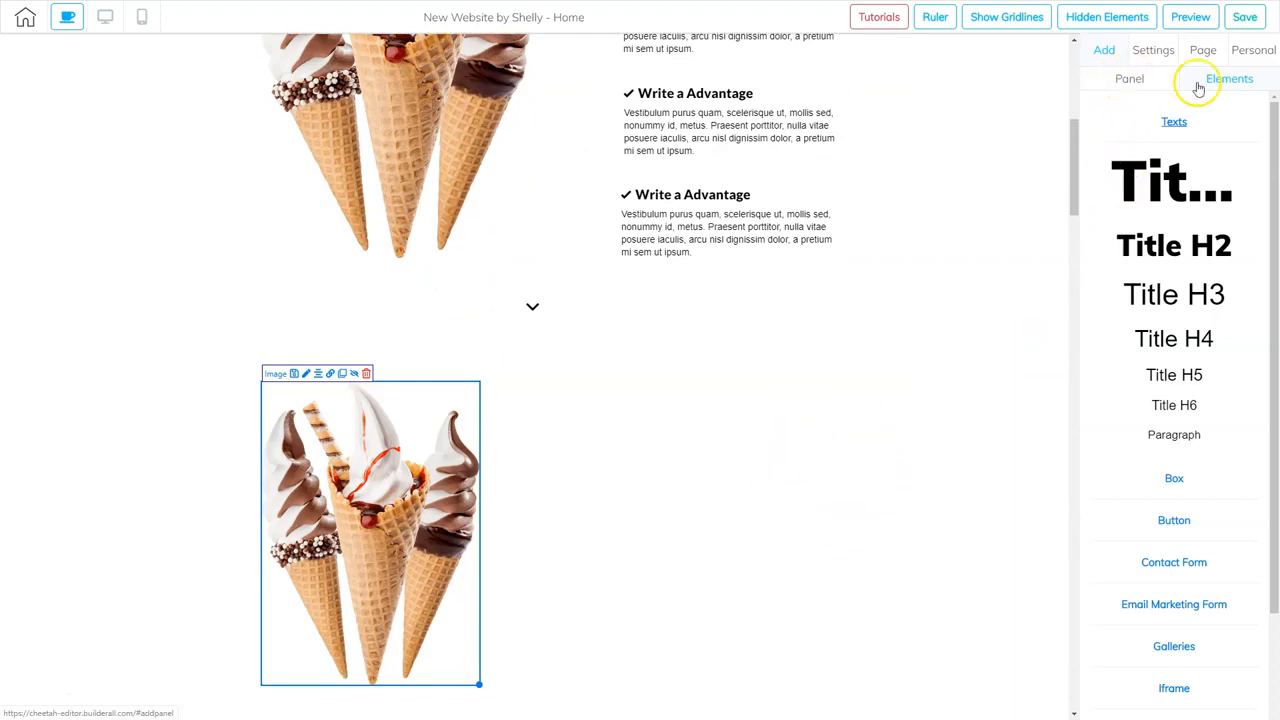
left_click(1172, 121)
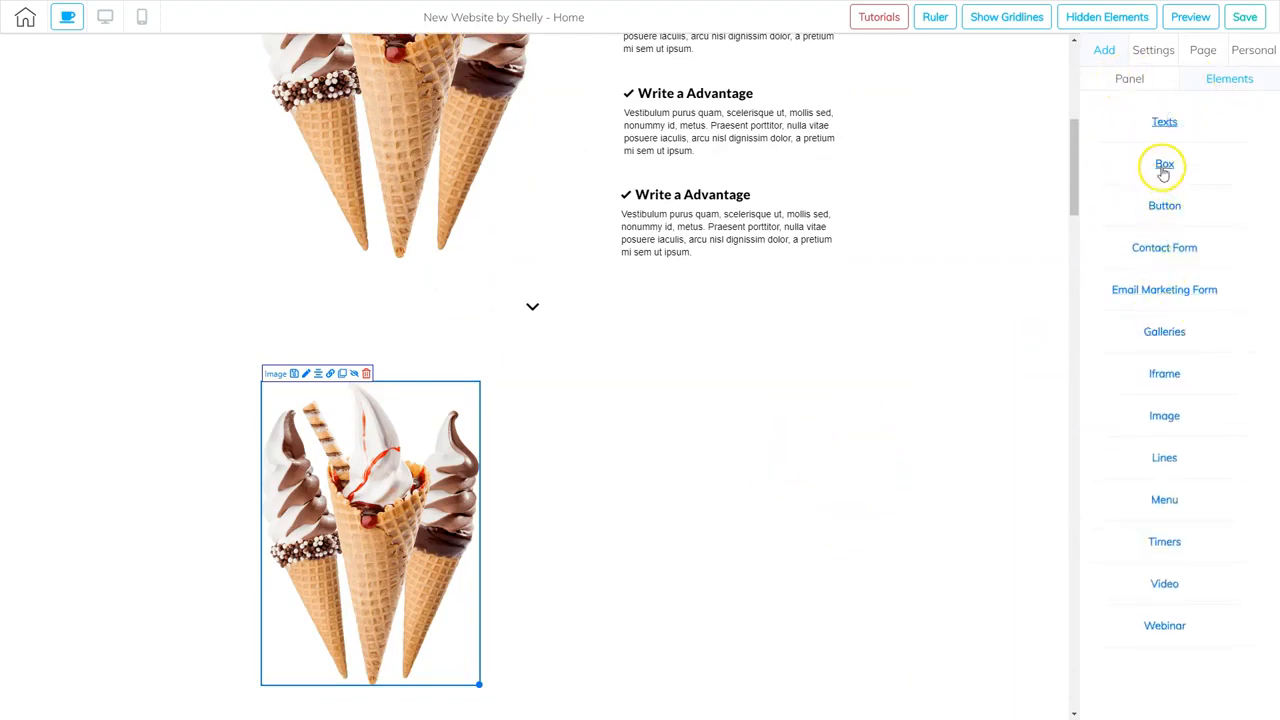
- Add the white box with the thin purple outline to the right of the new ice cream cones image and select it
left_click(1163, 166)
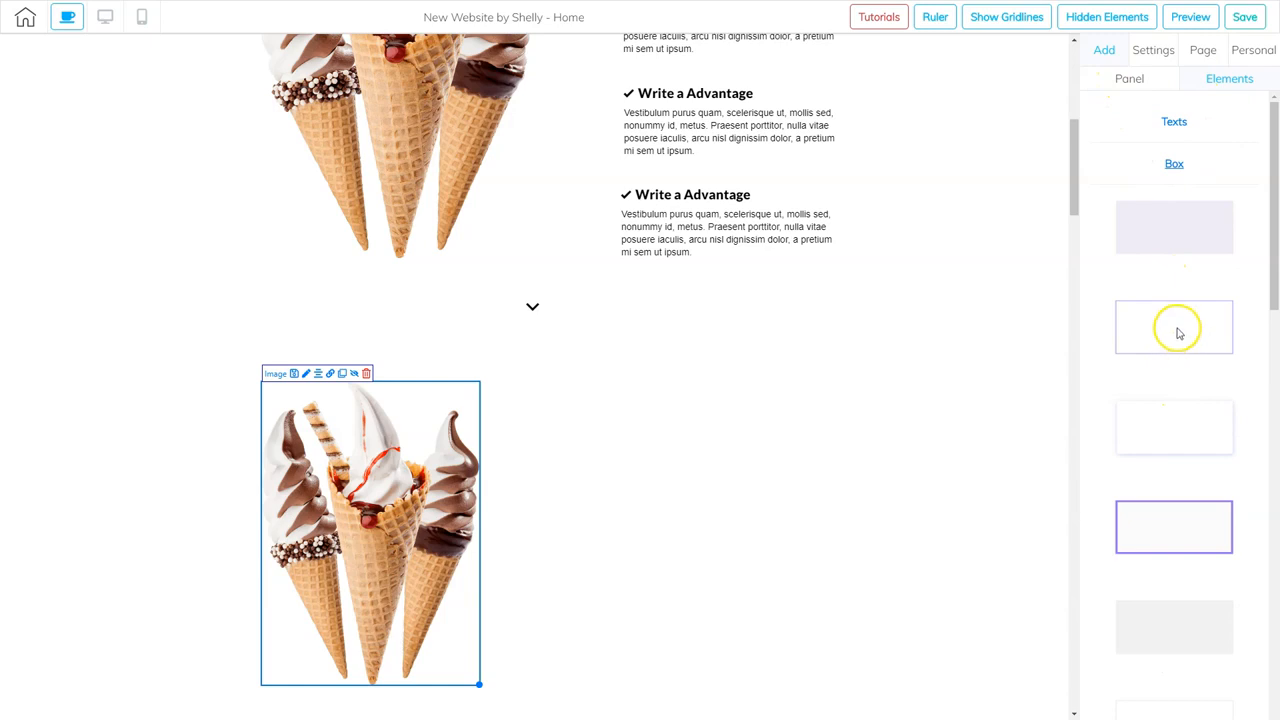
left_click_drag(1179, 332, 702, 458)
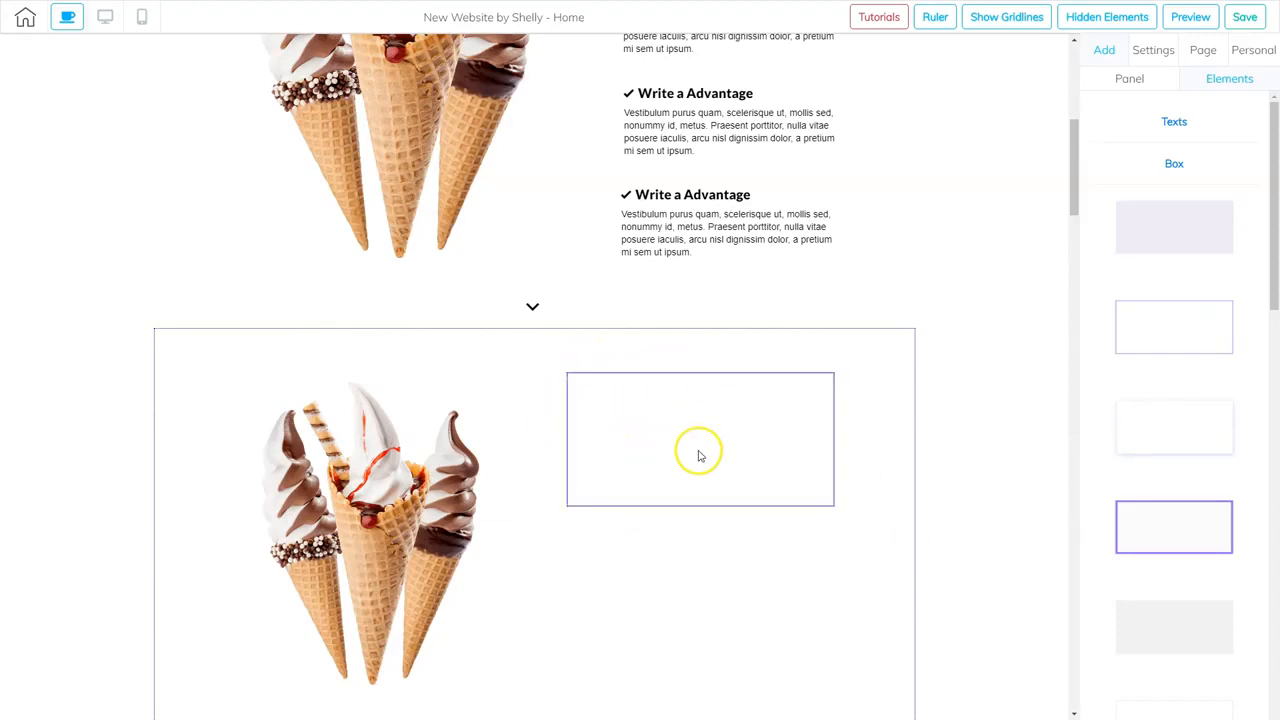
left_click(714, 444)
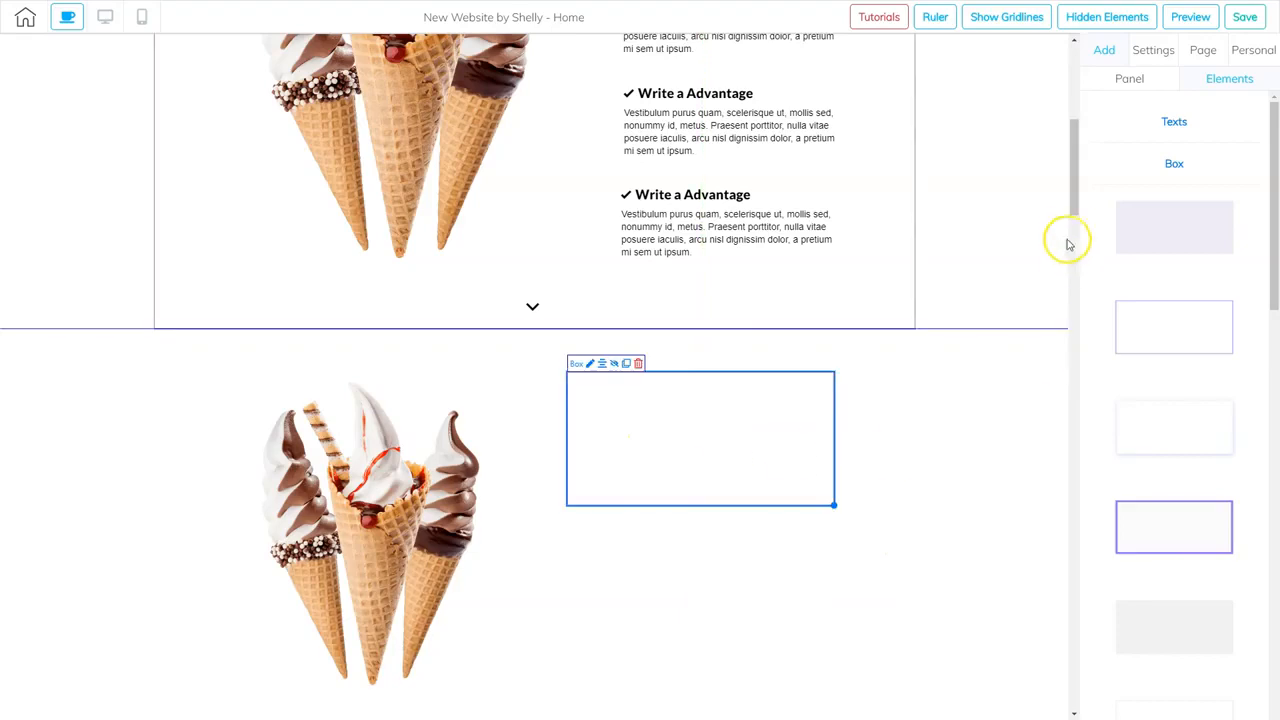
- Remove the new box's outline by setting its border width to 0 and its border style to none
left_click(731, 466)
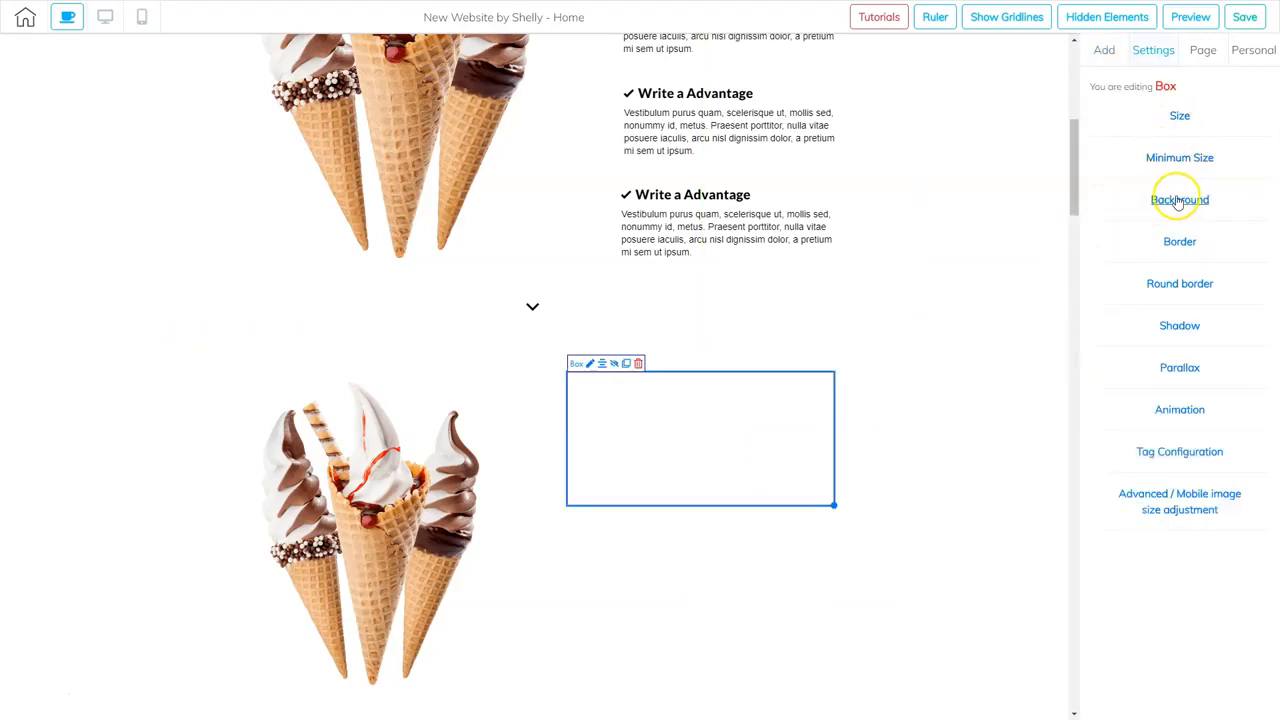
left_click(1178, 240)
left_click(1139, 288)
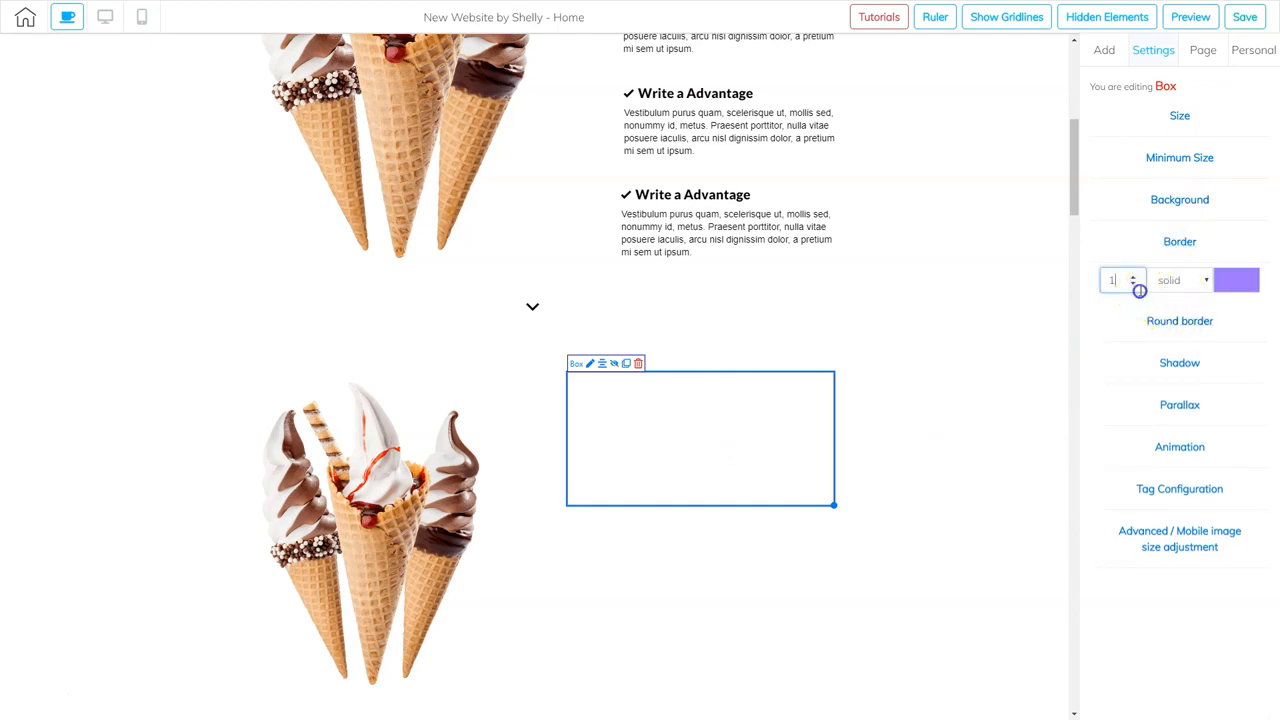
left_click(1134, 285)
left_click(1172, 282)
left_click(1171, 300)
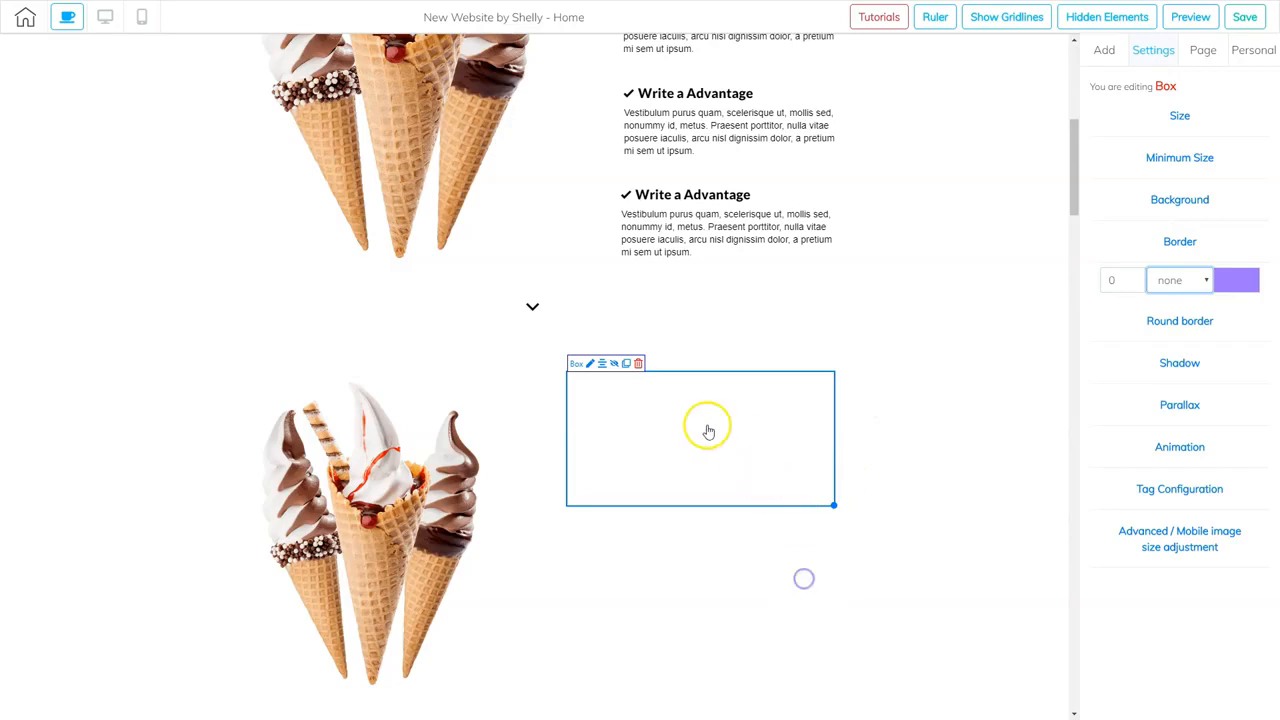
left_click(805, 514)
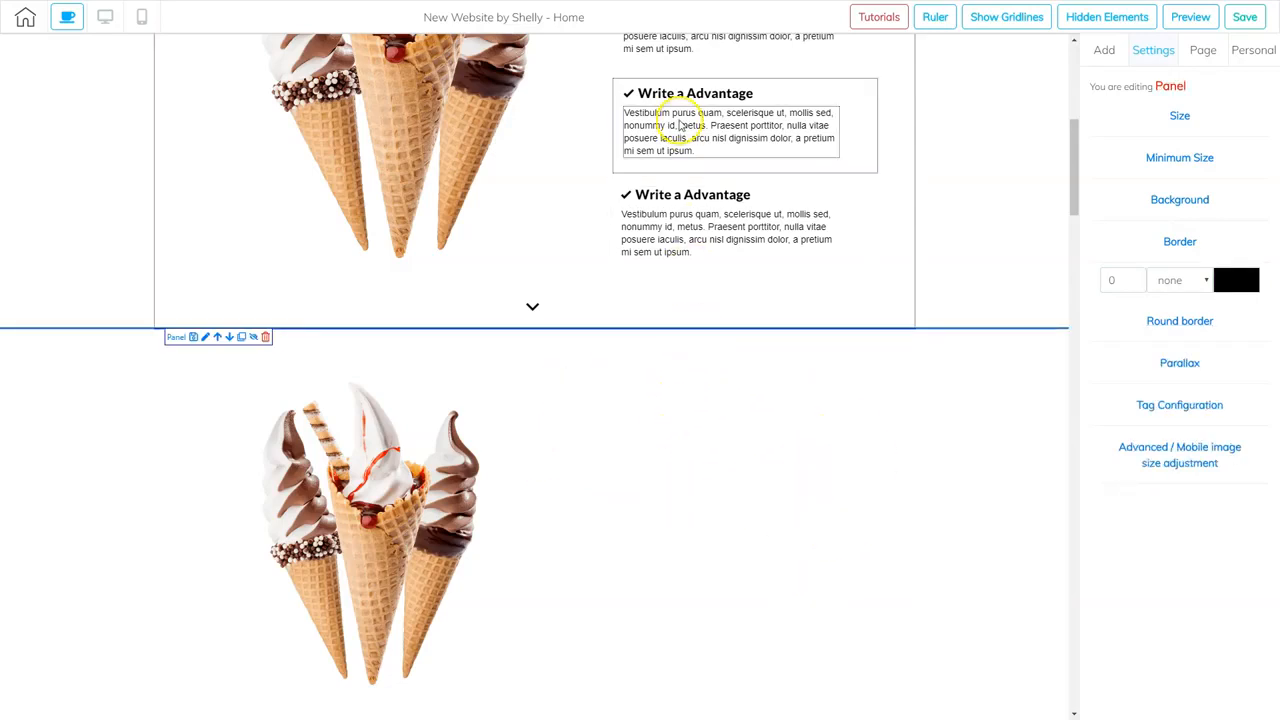
- Add a Title H6 and a Paragraph text element inside the borderless box, with the paragraph directly under the title
left_click(700, 434)
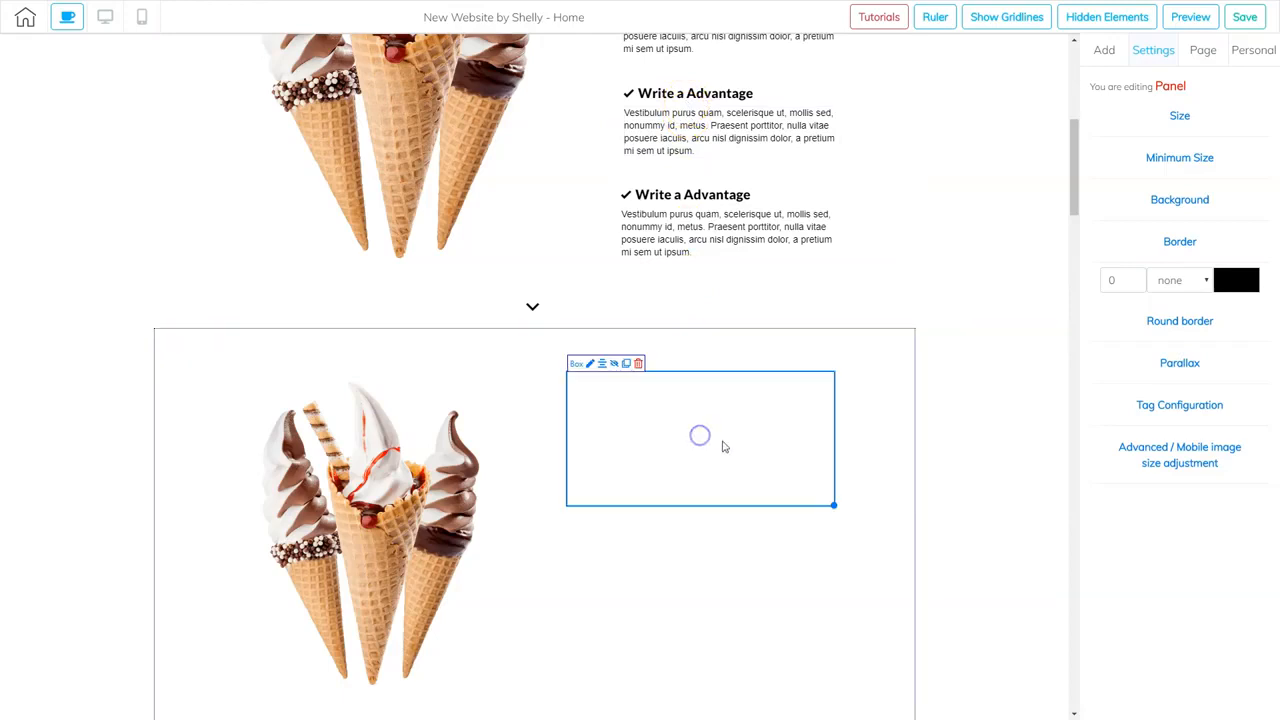
left_click(1104, 50)
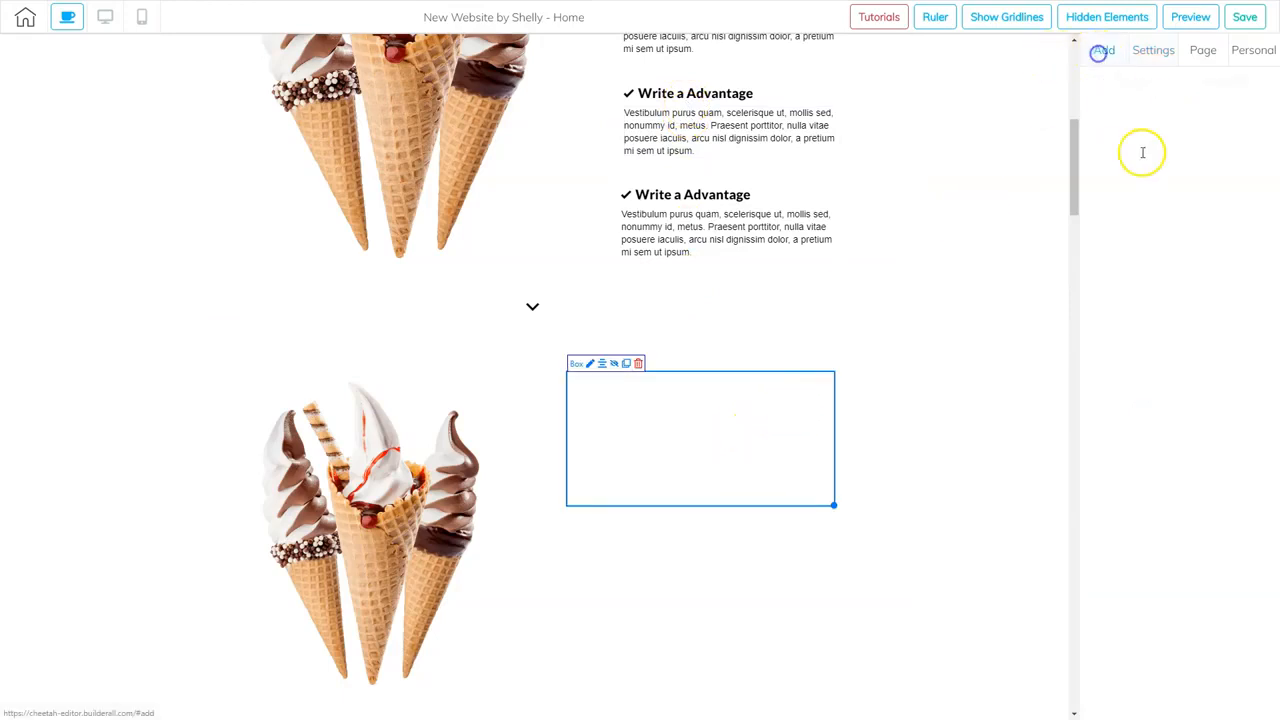
left_click(1210, 88)
left_click(1174, 121)
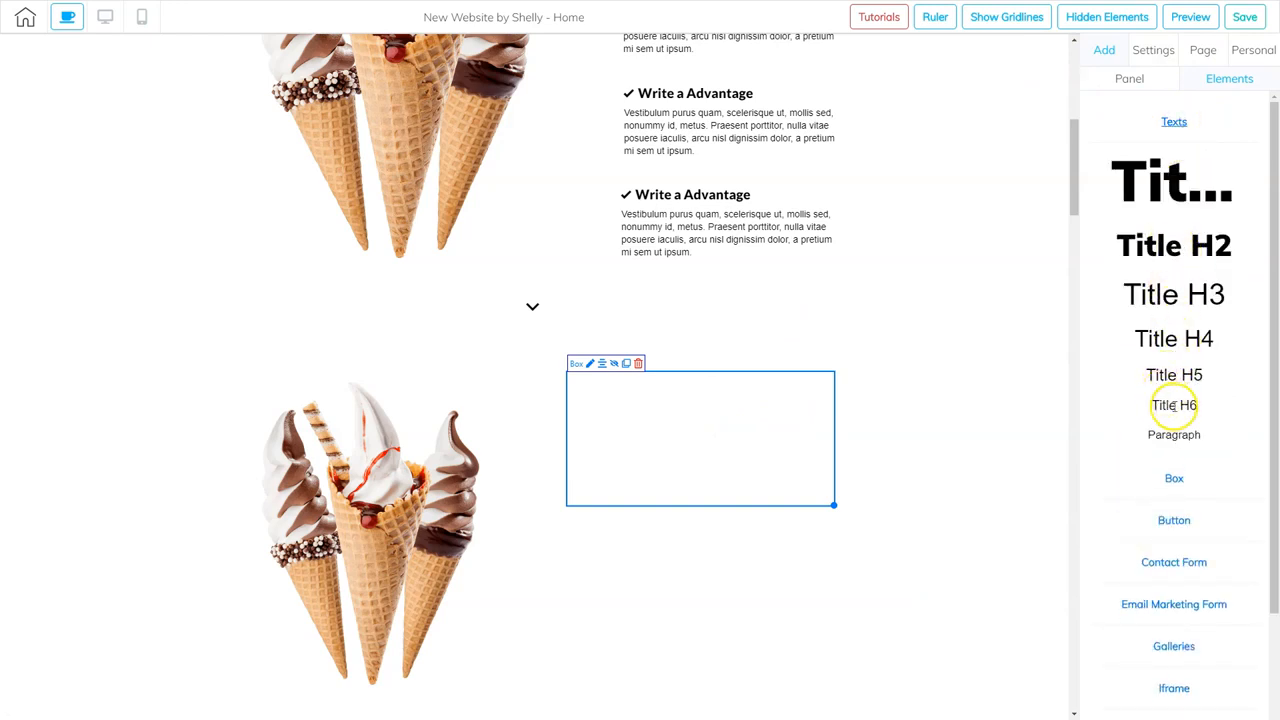
left_click_drag(1075, 404, 613, 395)
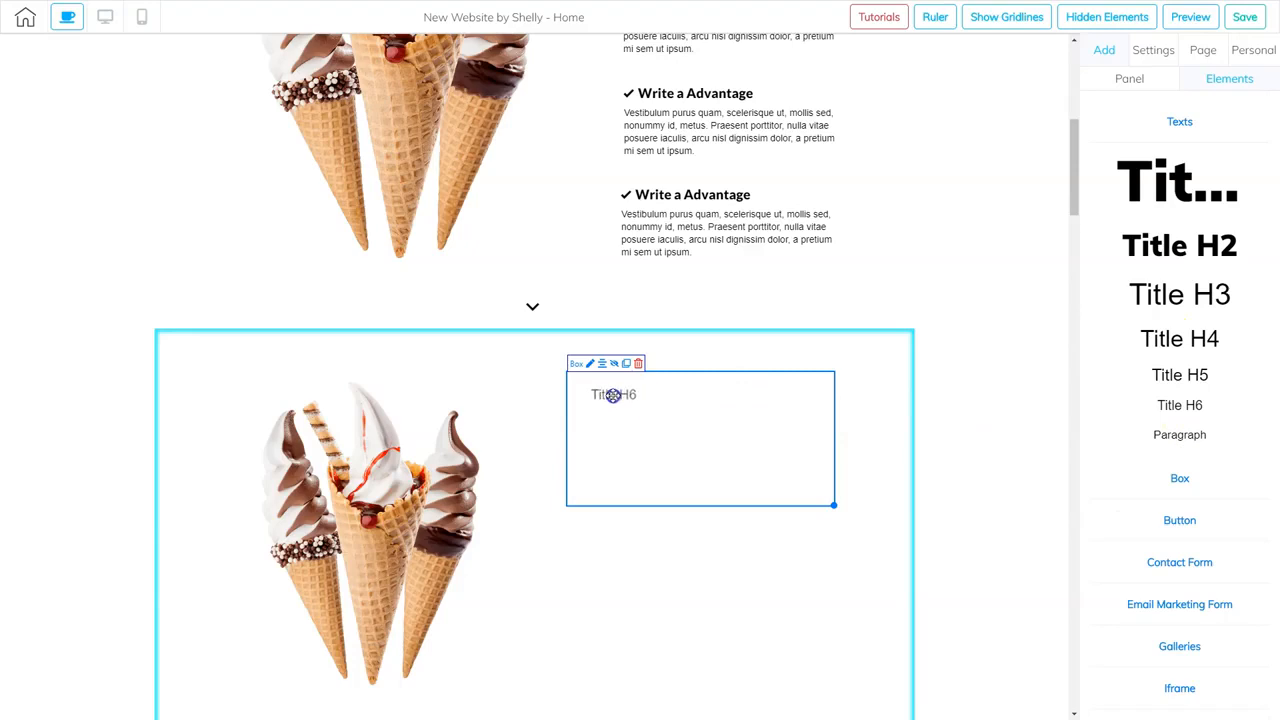
left_click_drag(1172, 435, 687, 401)
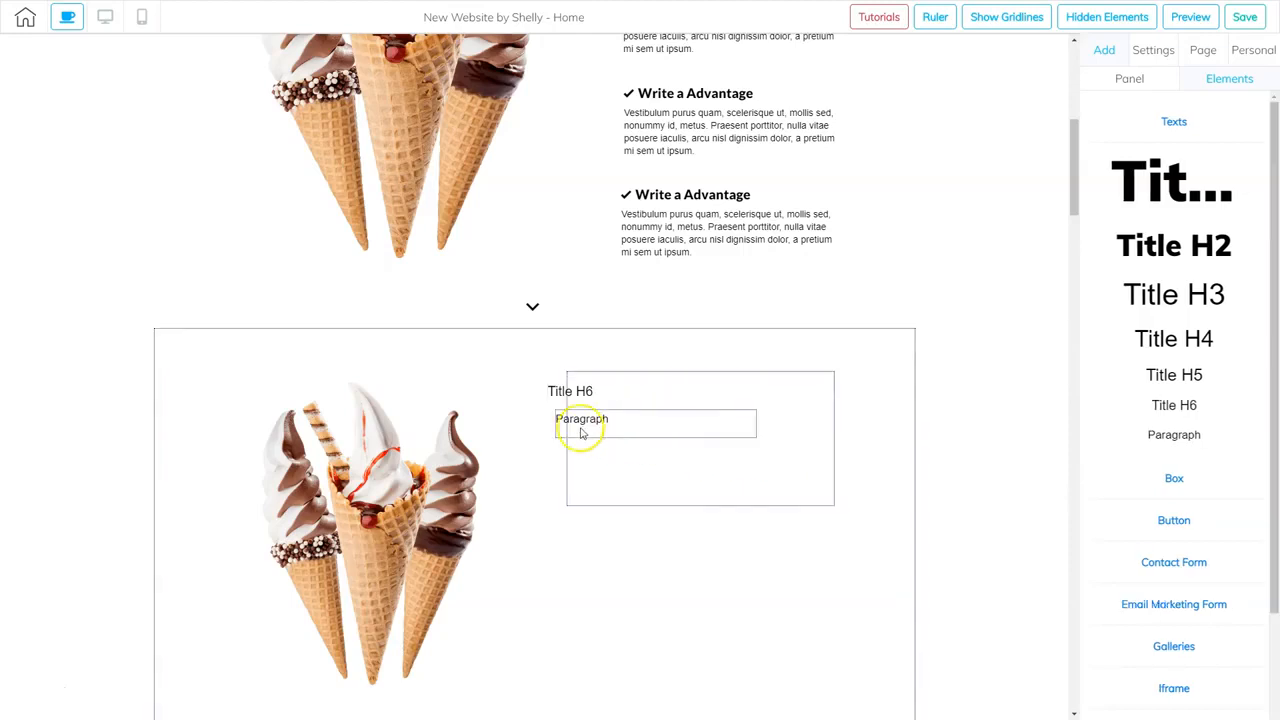
left_click_drag(588, 424, 738, 430)
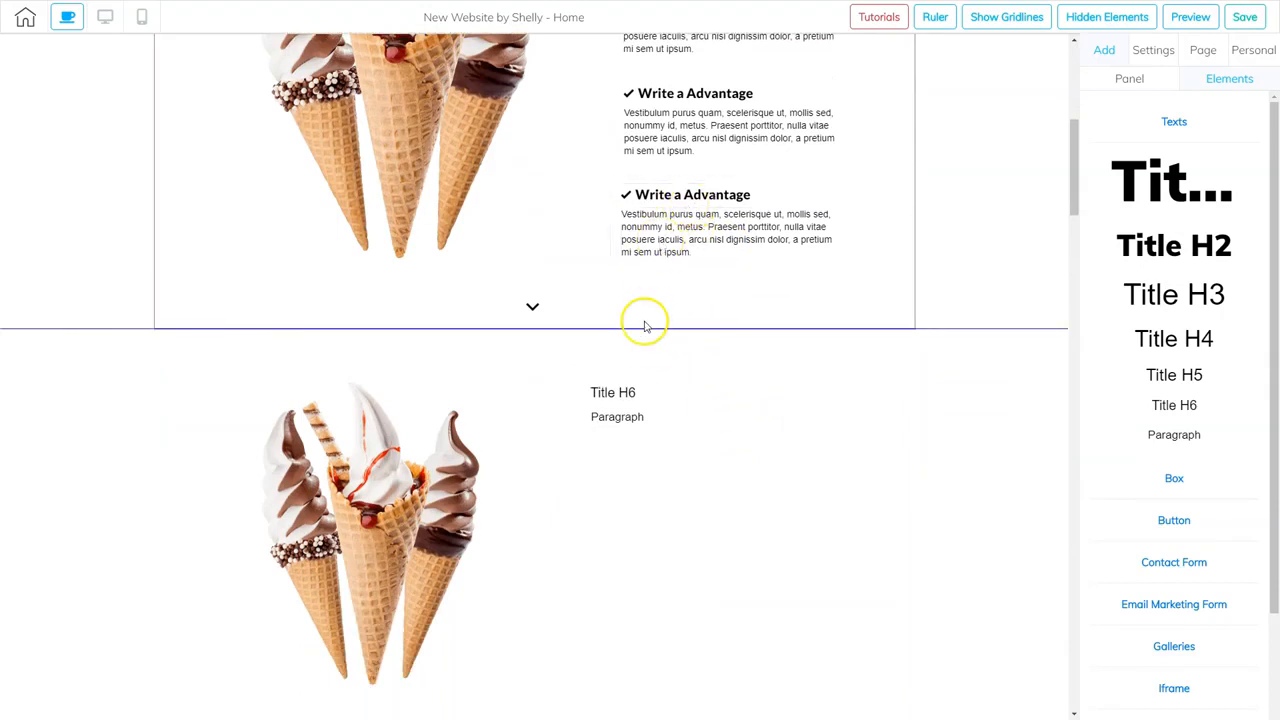
- Replace the Title H6 text with a bold check mark icon, found by searching "check", followed by "Write an Advantage"
left_click(617, 395)
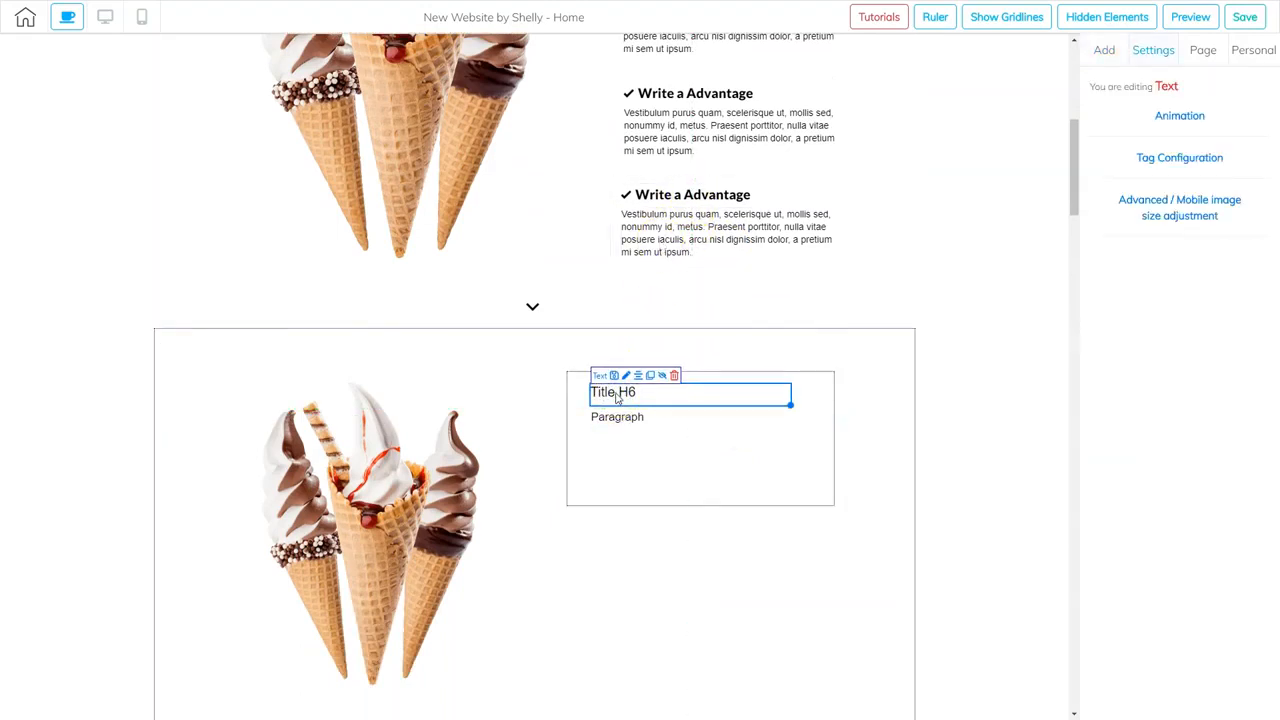
left_click_drag(615, 395, 616, 394)
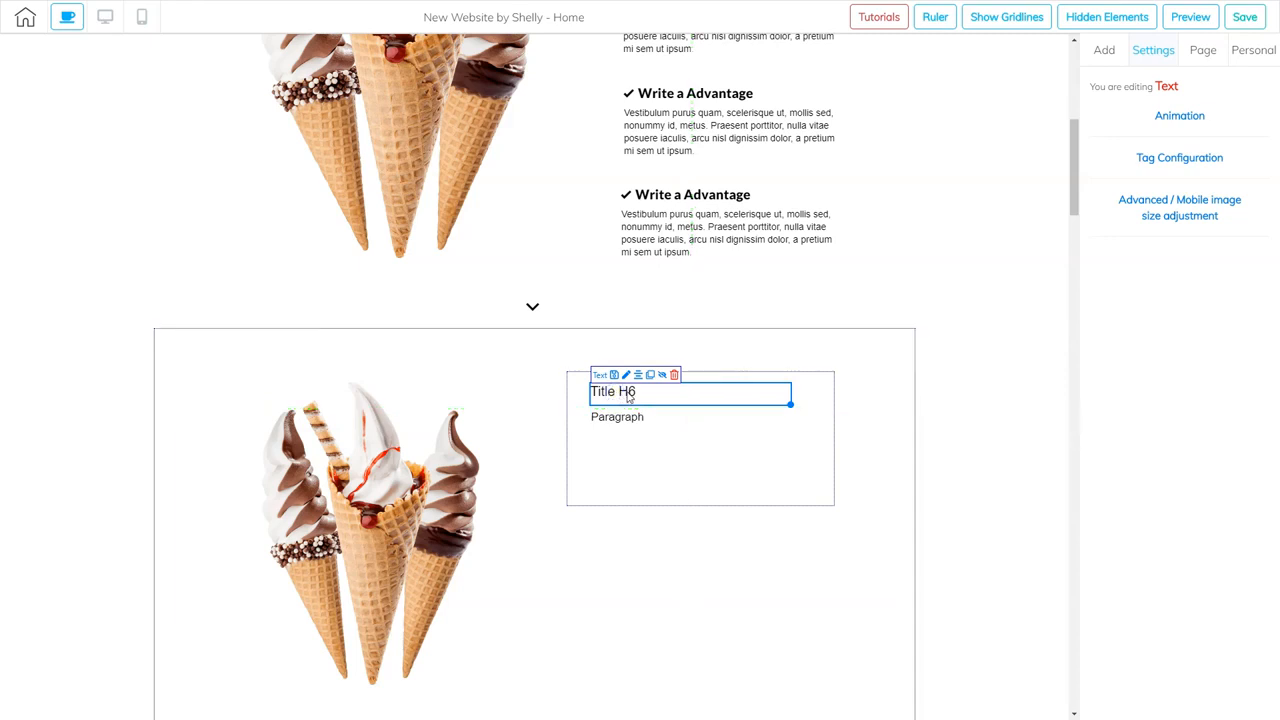
double_click(627, 394)
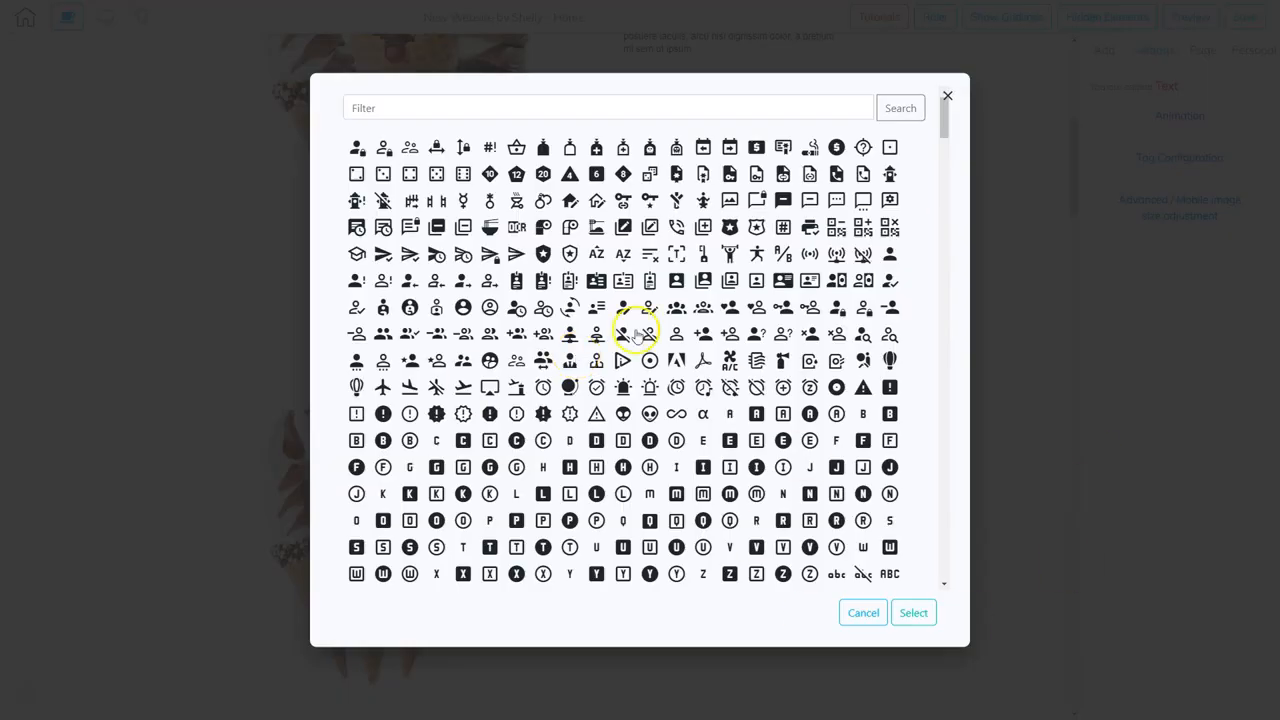
left_click(452, 108)
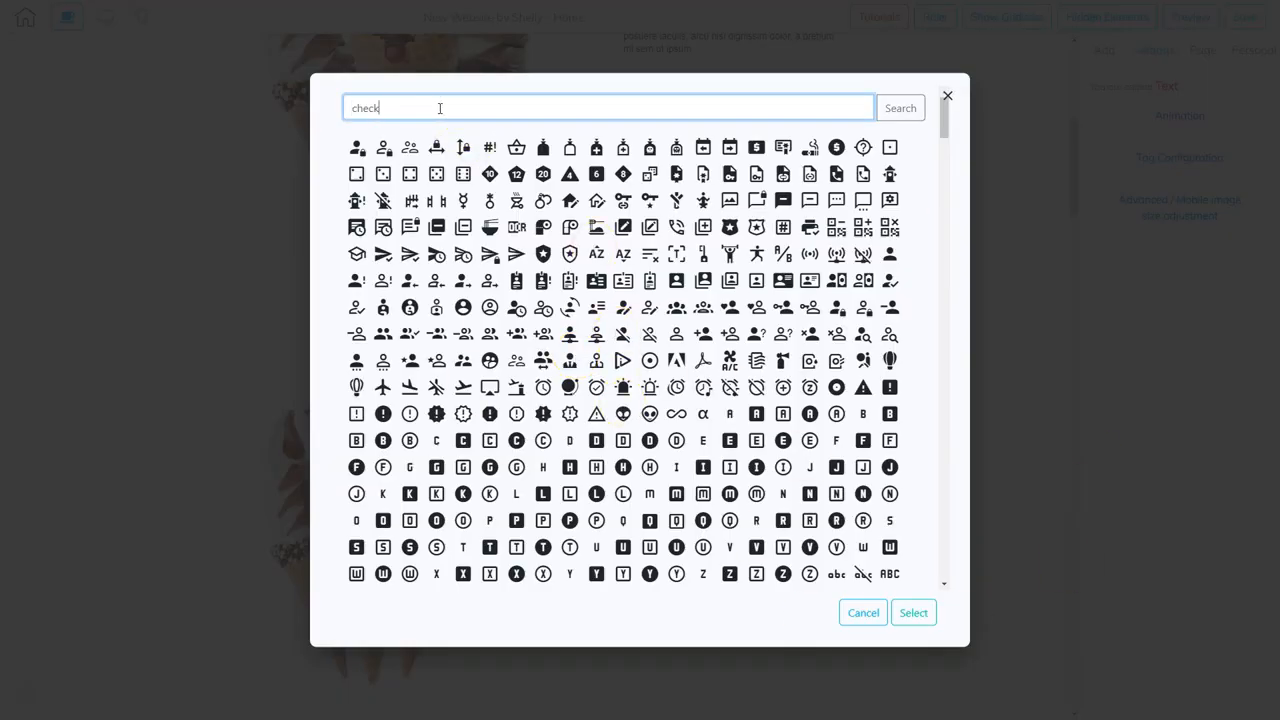
left_click(900, 108)
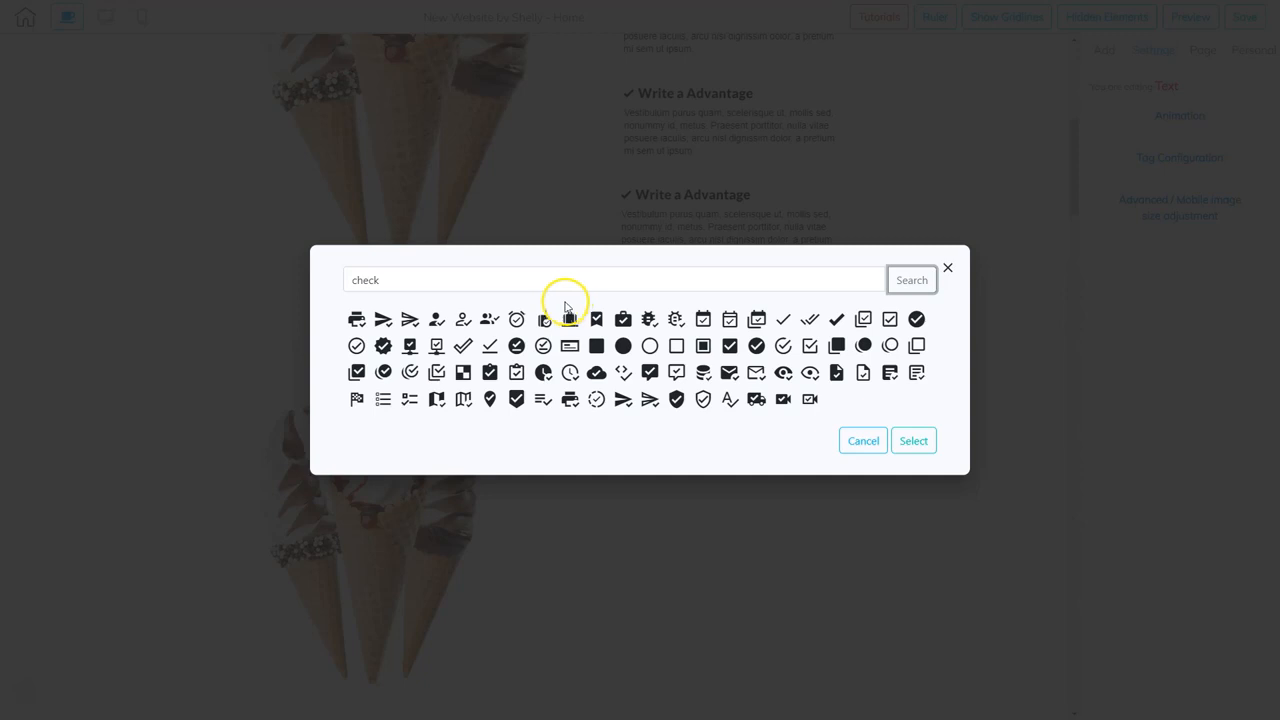
left_click(835, 322)
left_click(910, 441)
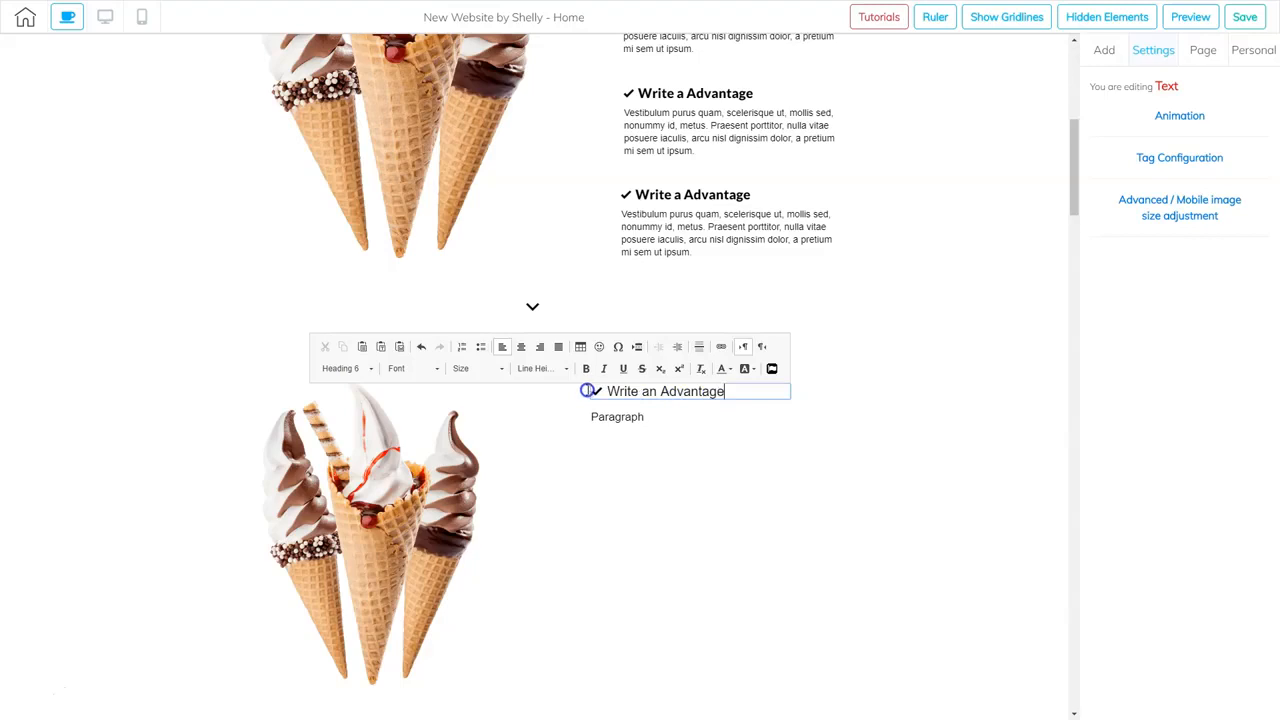
- Make the "Write an Advantage" heading text bold
left_click_drag(725, 391, 585, 391)
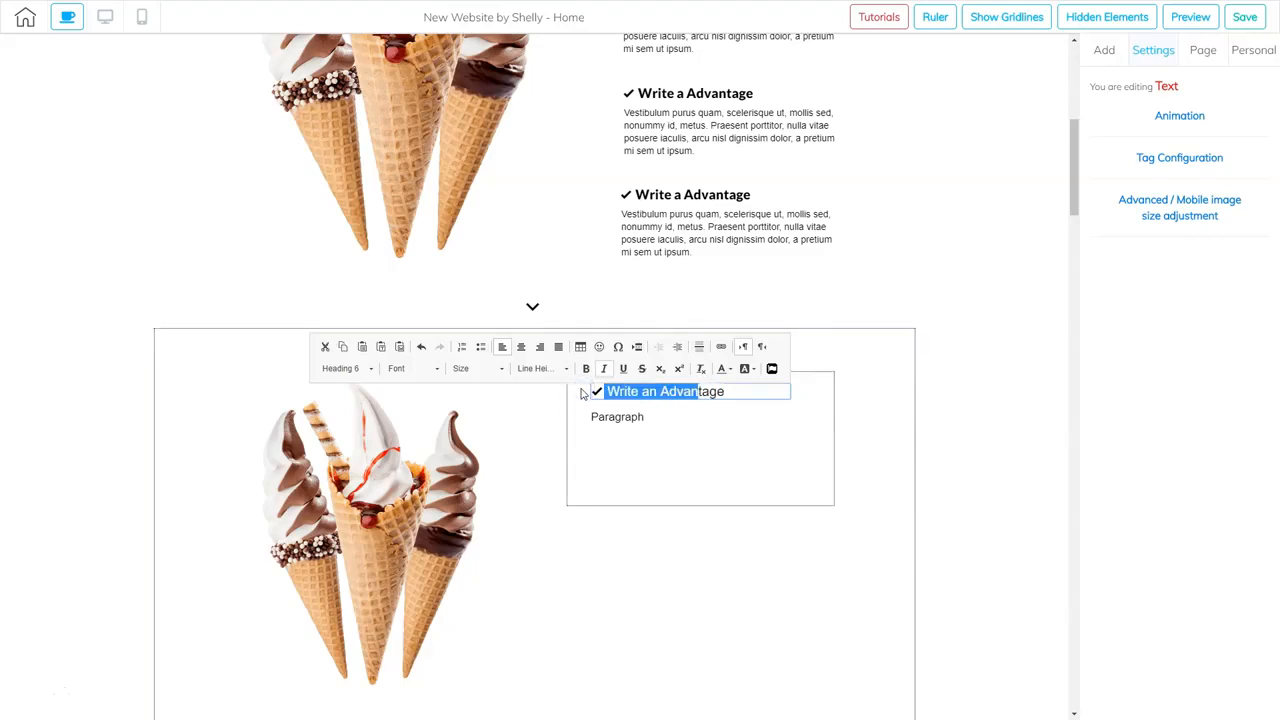
left_click(737, 390)
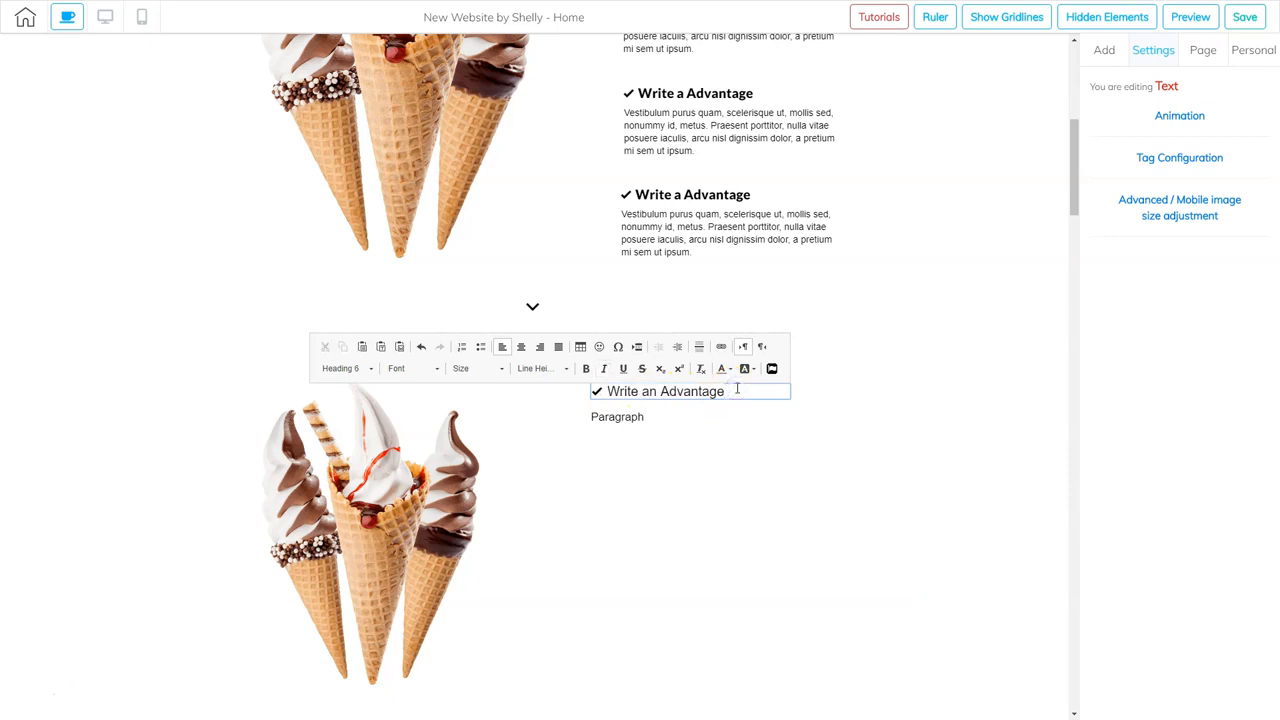
triple_click(737, 390)
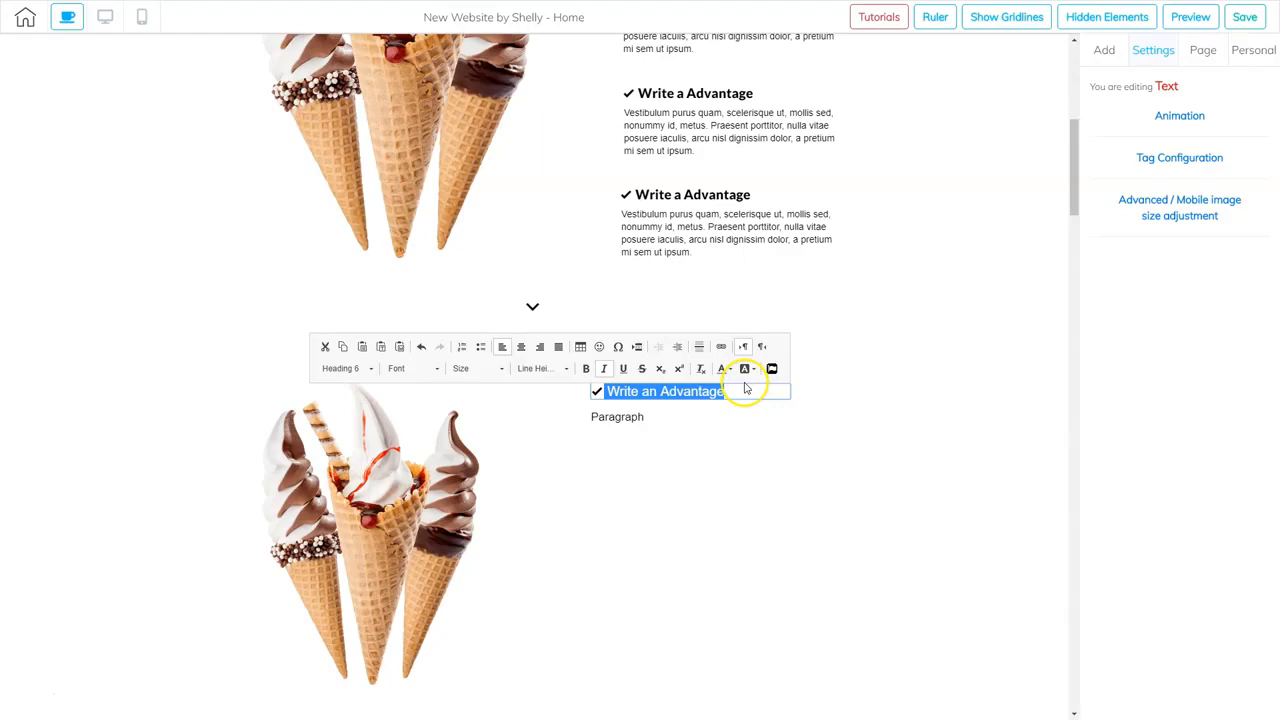
left_click(585, 369)
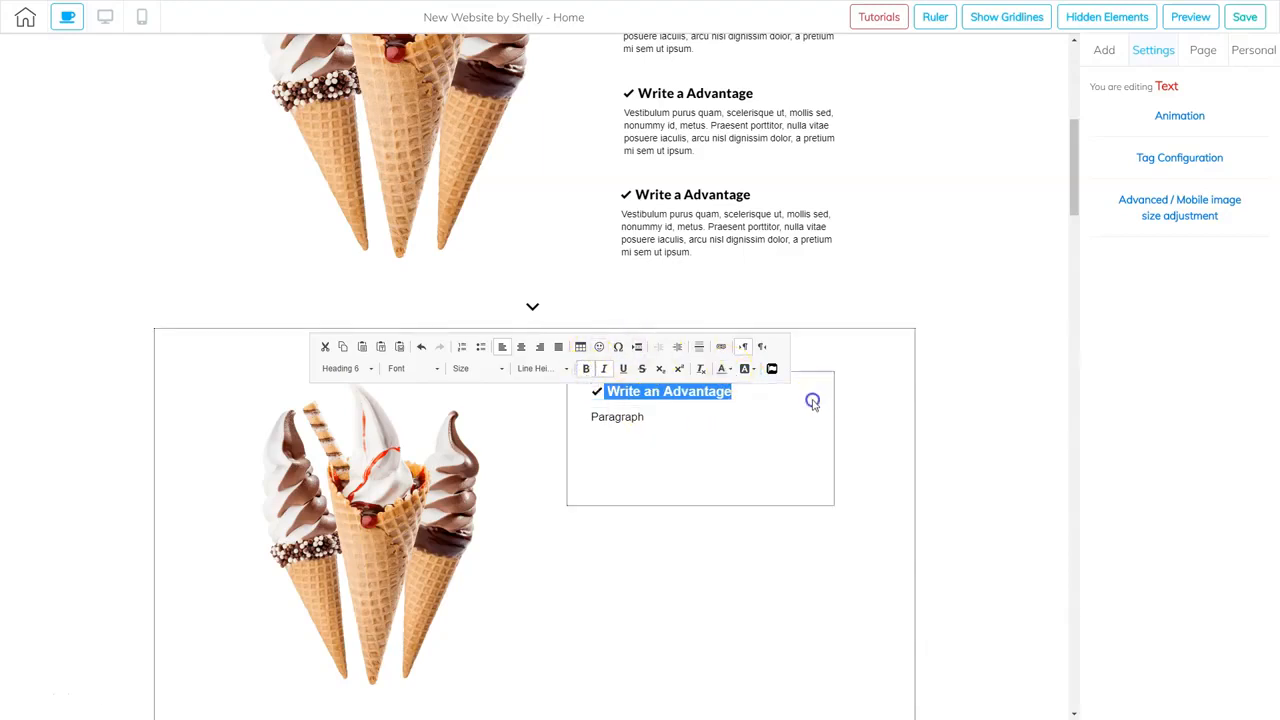
left_click(813, 401)
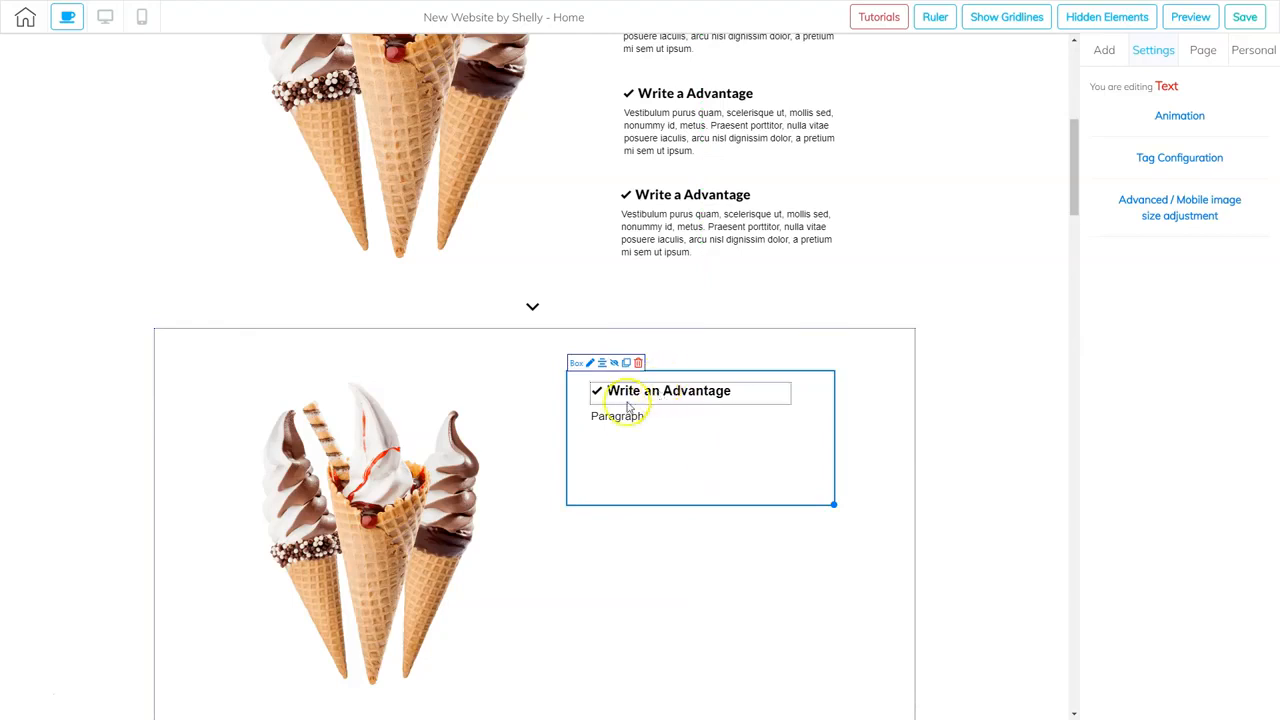
- Copy the "Vestibulum purus quam" text from the last advantage block of the original panel and paste it over the new Paragraph text
left_click(654, 240)
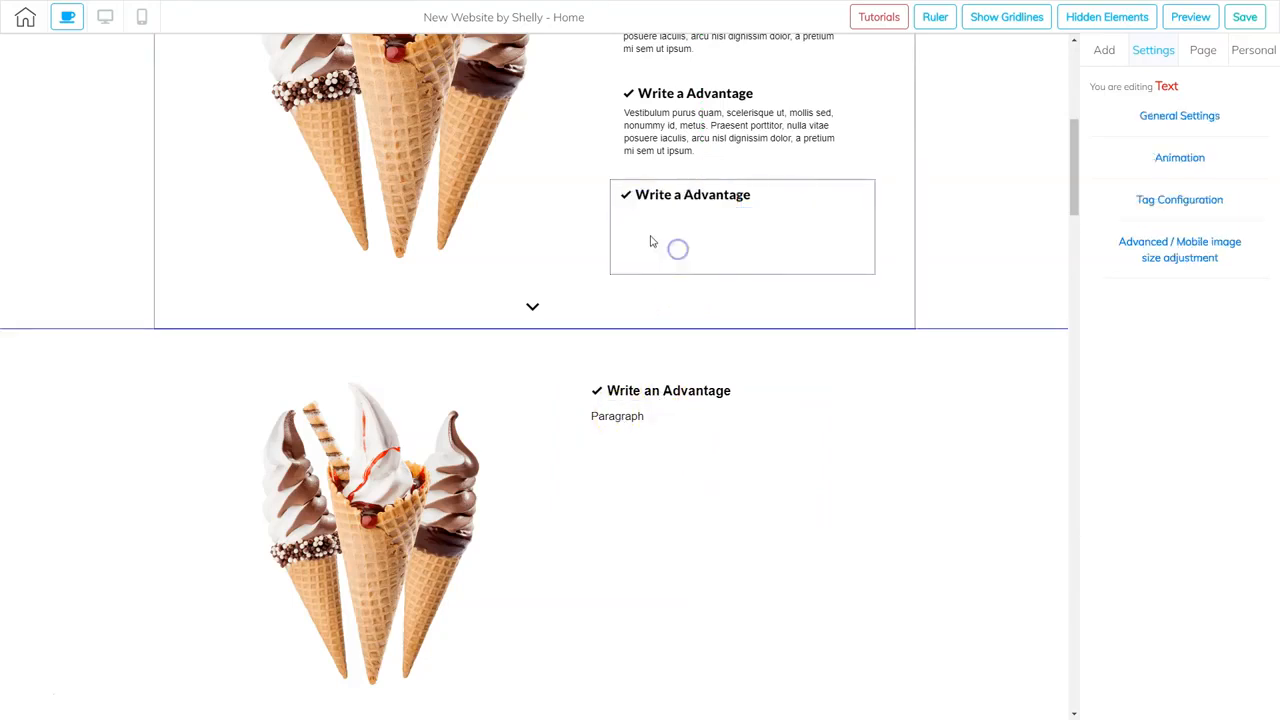
left_click_drag(691, 252, 620, 215)
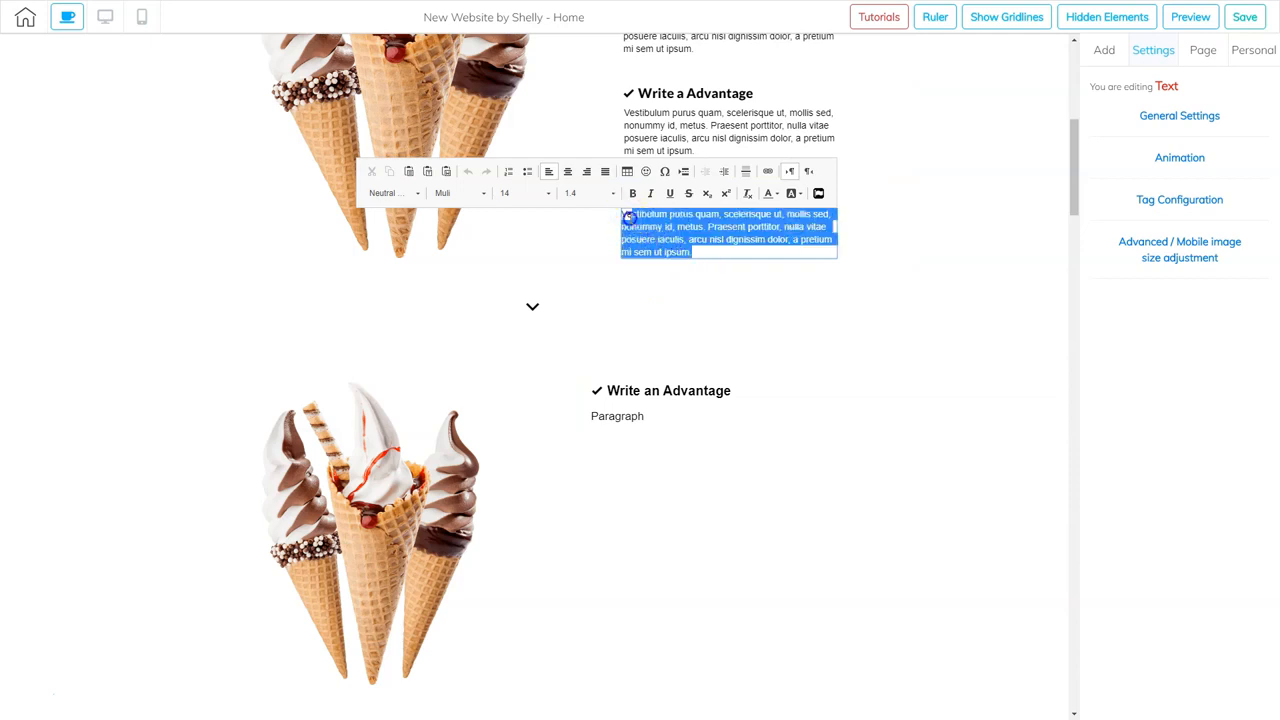
left_click(634, 422)
left_click(634, 422)
left_click_drag(646, 418, 585, 414)
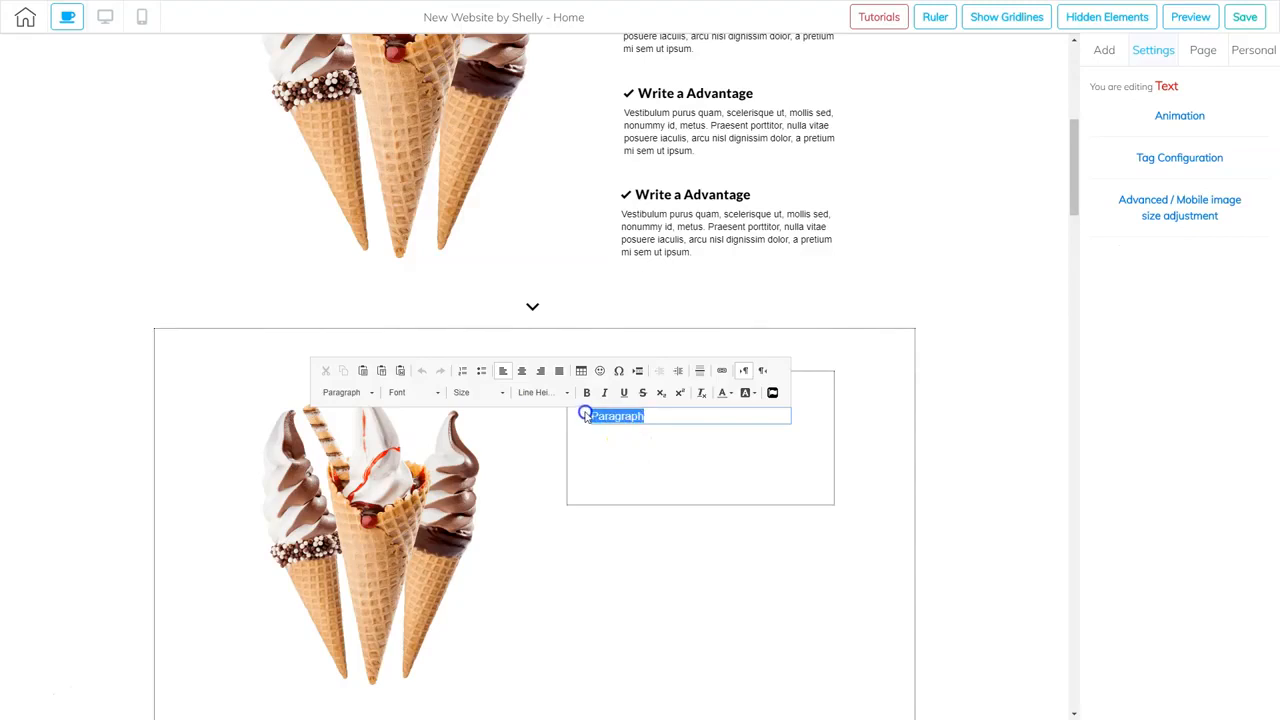
type("Vestibulum purus quam, scelerisque ut, mollis sed, nonummy id, metus. Praesent porttitor, nulla vitae posuere iaculis, arcu nisl dignissim dolor, a pretium mi sem ut ipsum.")
left_click(829, 465)
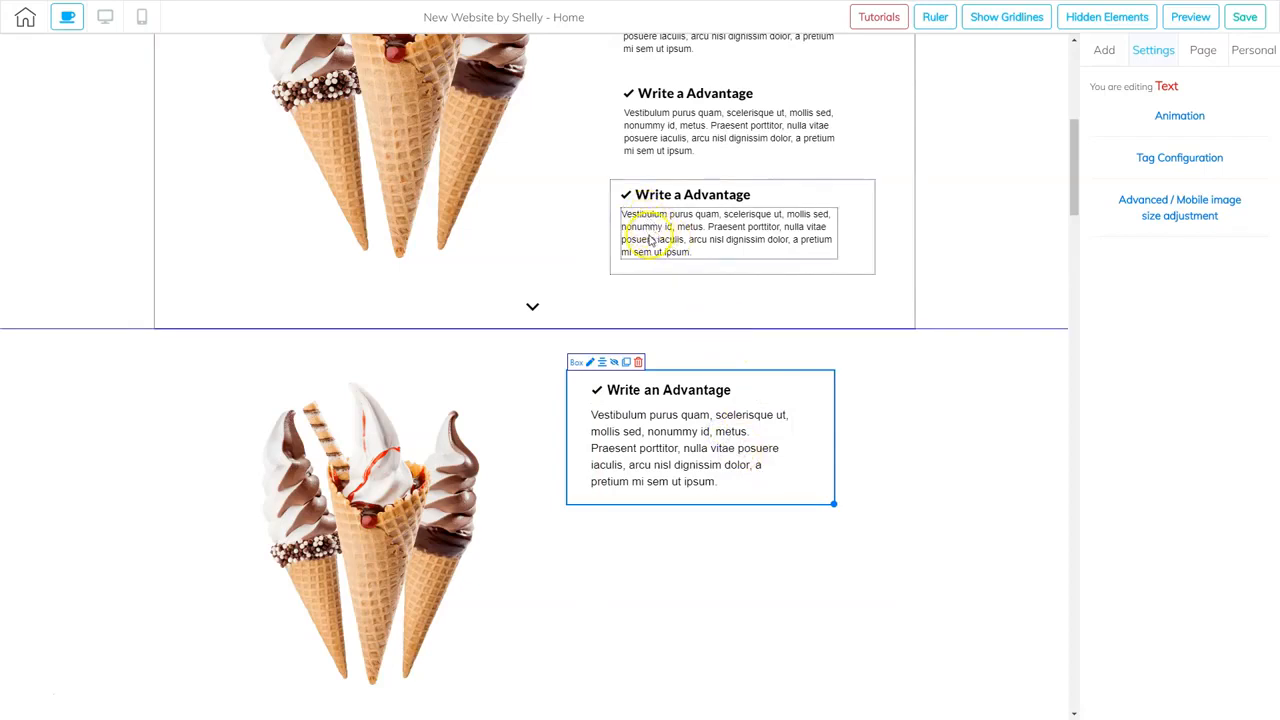
- Widen the new paragraph so its text wraps to four lines, and widen the surrounding box to contain it
left_click(708, 432)
left_click_drag(790, 497, 849, 460)
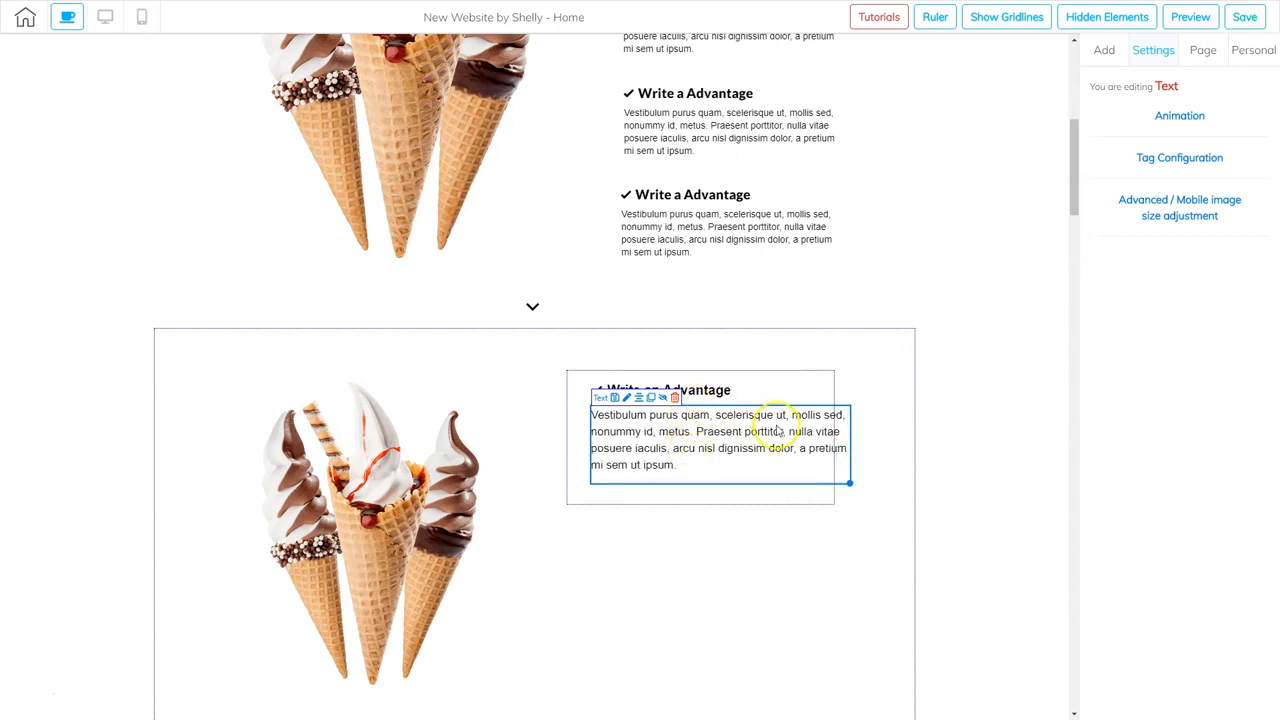
left_click(826, 387)
left_click_drag(831, 503, 862, 495)
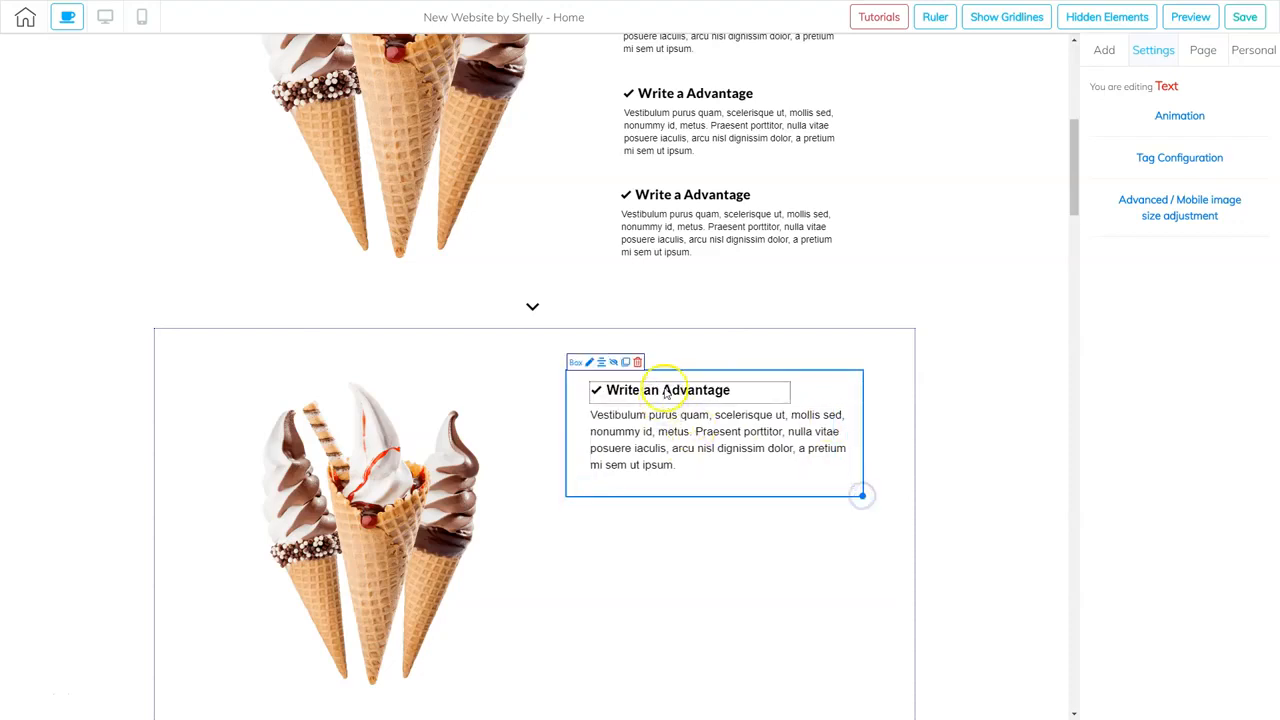
- Shift the heading and paragraph closer to the box's upper-left corner and shrink the box to fit the text
left_click_drag(663, 392, 657, 389)
left_click_drag(650, 437, 641, 432)
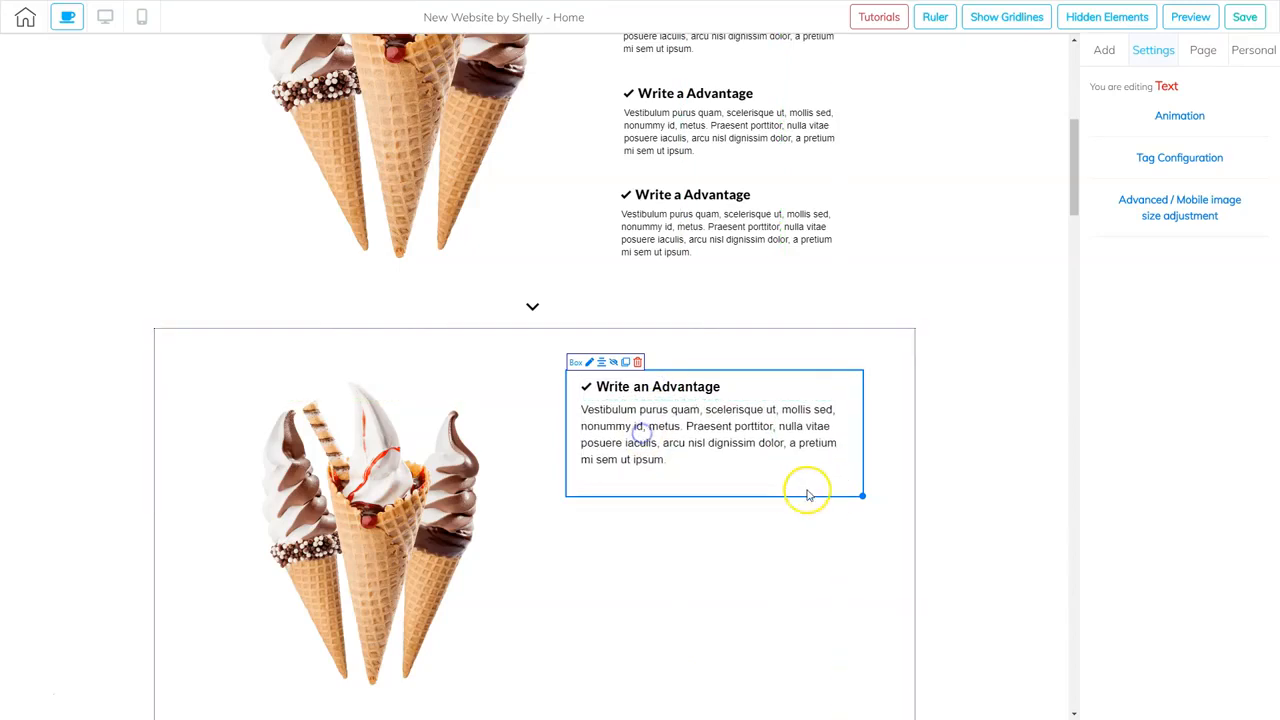
left_click_drag(860, 494, 853, 482)
left_click(845, 524)
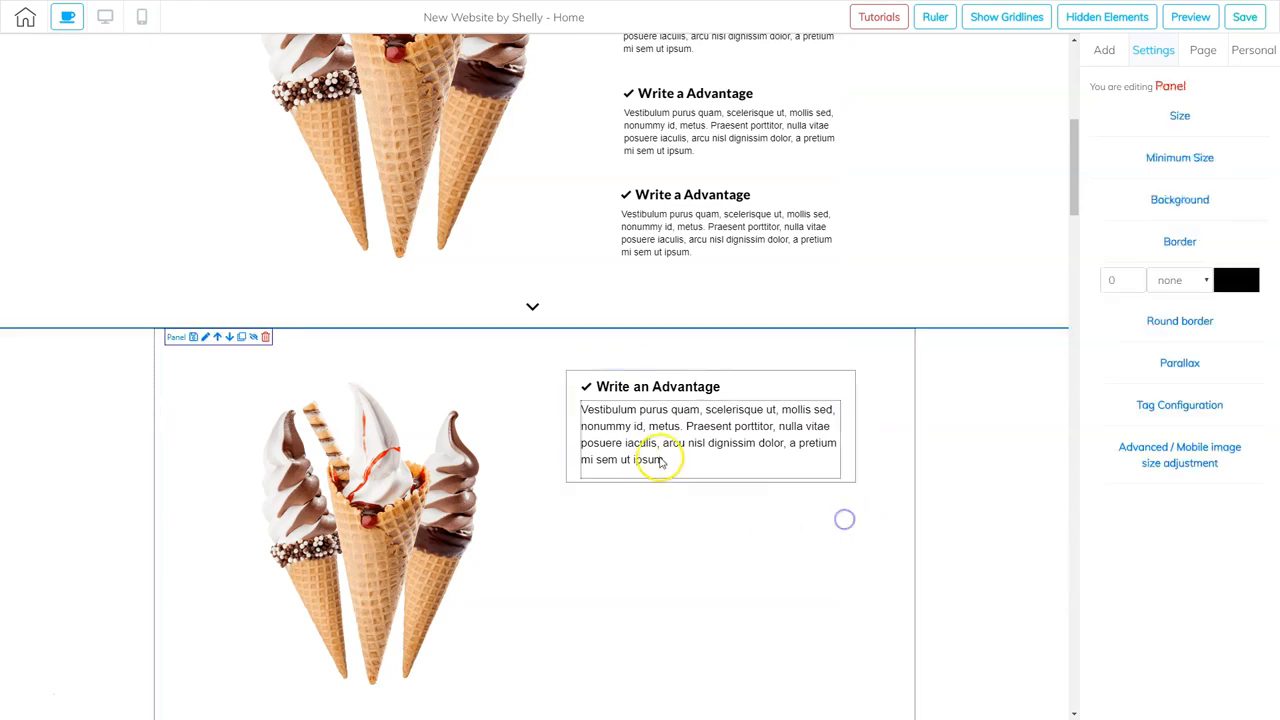
- Move the advantage box further right in the panel and enlarge the ice cream cones image beside it
left_click_drag(813, 387, 850, 386)
left_click(413, 486)
left_click_drag(478, 682, 505, 705)
mouse_move(437, 603)
left_mouse_down()
mouse_move(443, 583)
mouse_move(442, 607)
left_mouse_up()
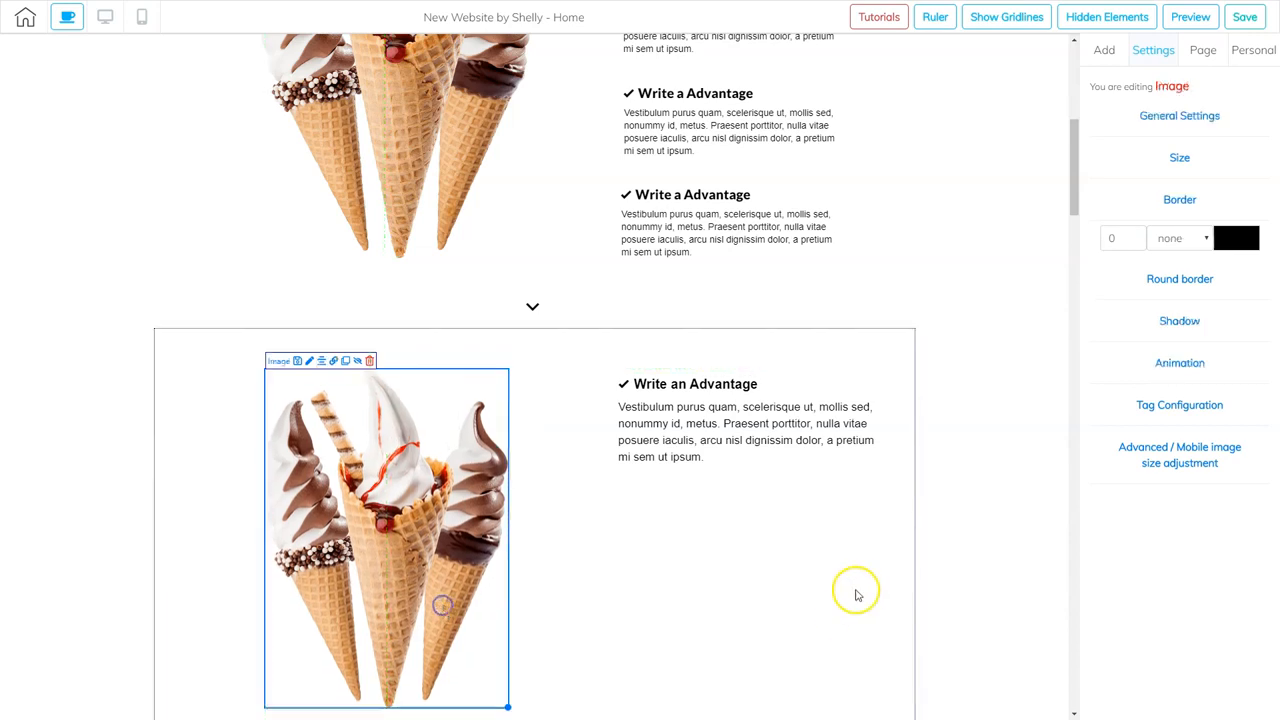
- Try cloning the advantage box into the space below the original, and delete the copy
left_click(879, 386)
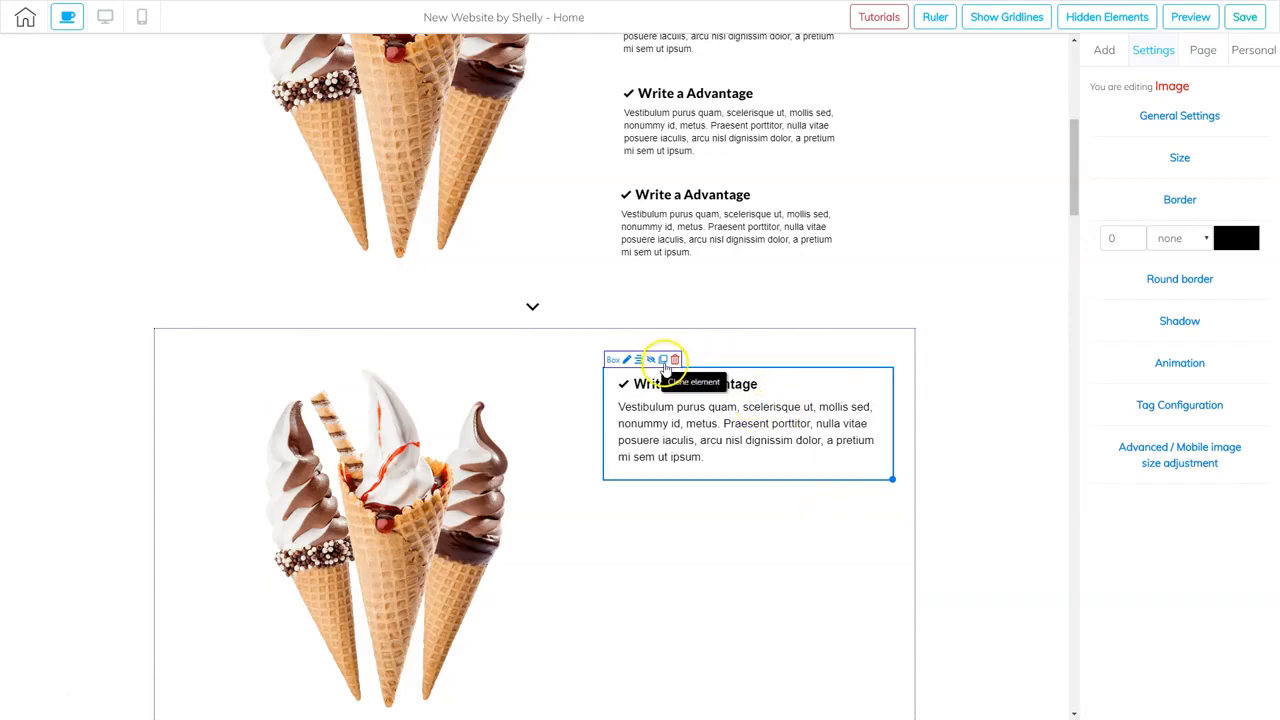
left_click_drag(683, 491, 859, 528)
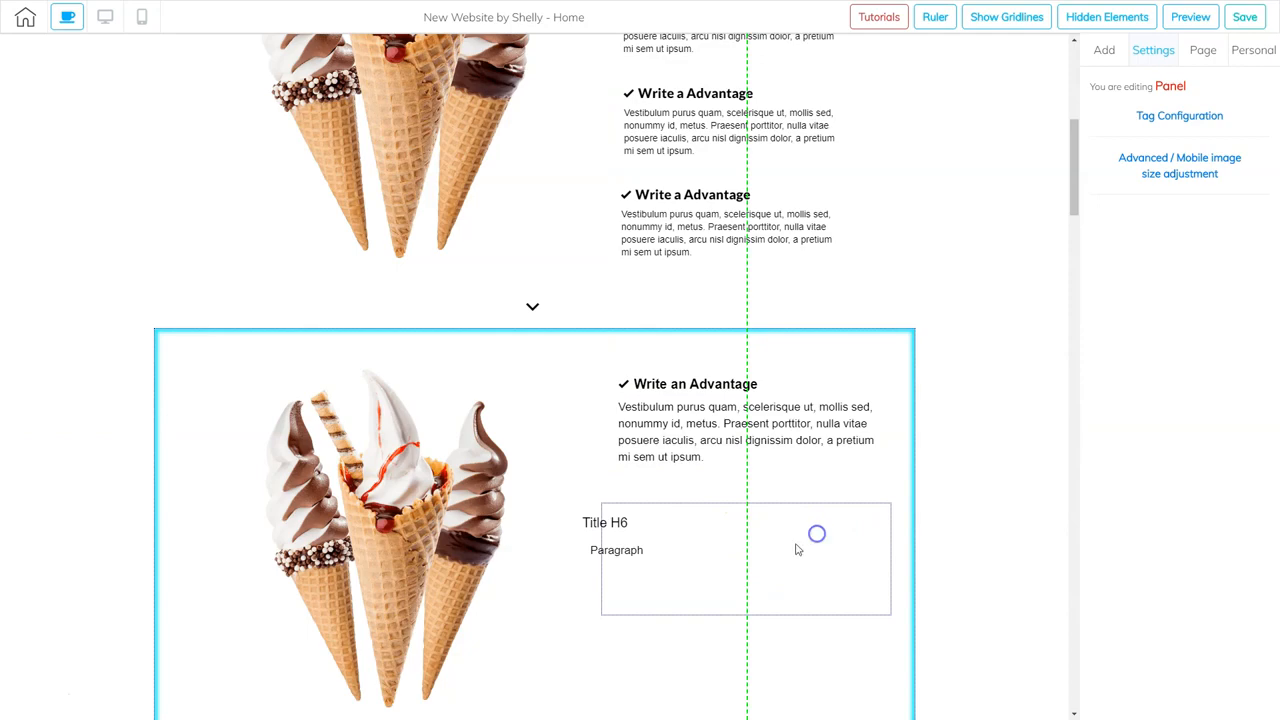
left_click(810, 545)
left_click(672, 492)
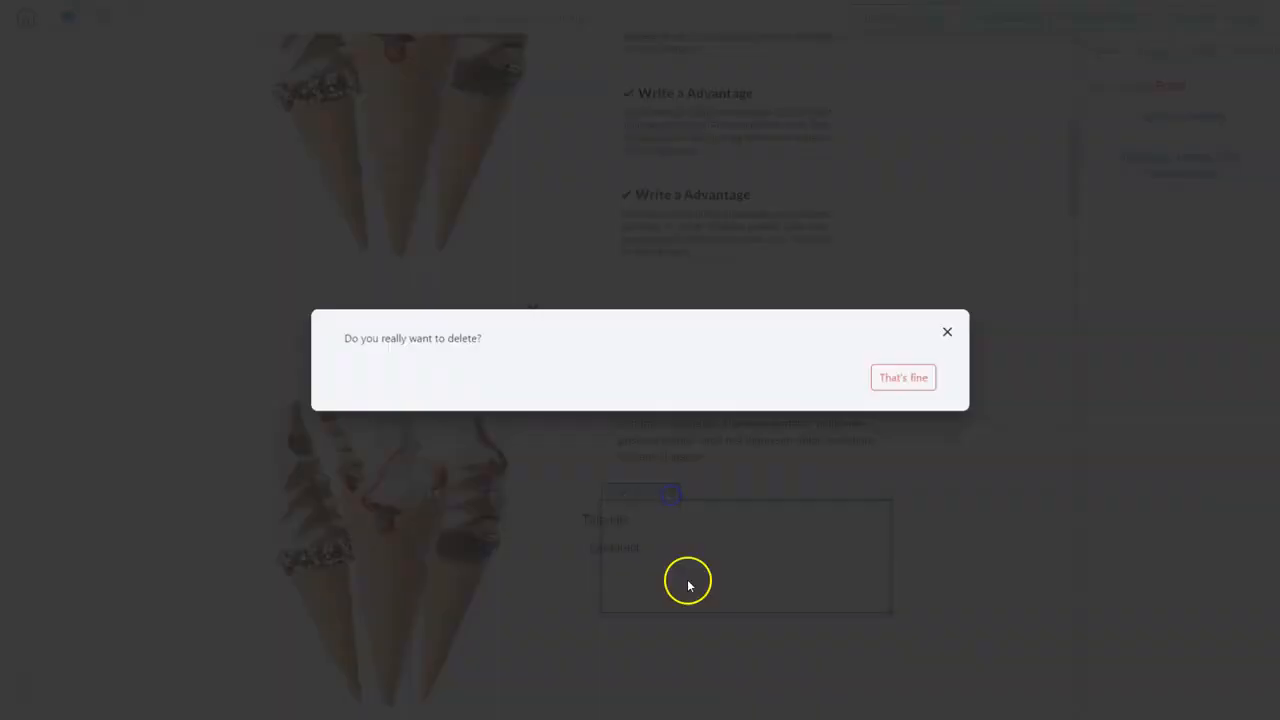
left_click(902, 381)
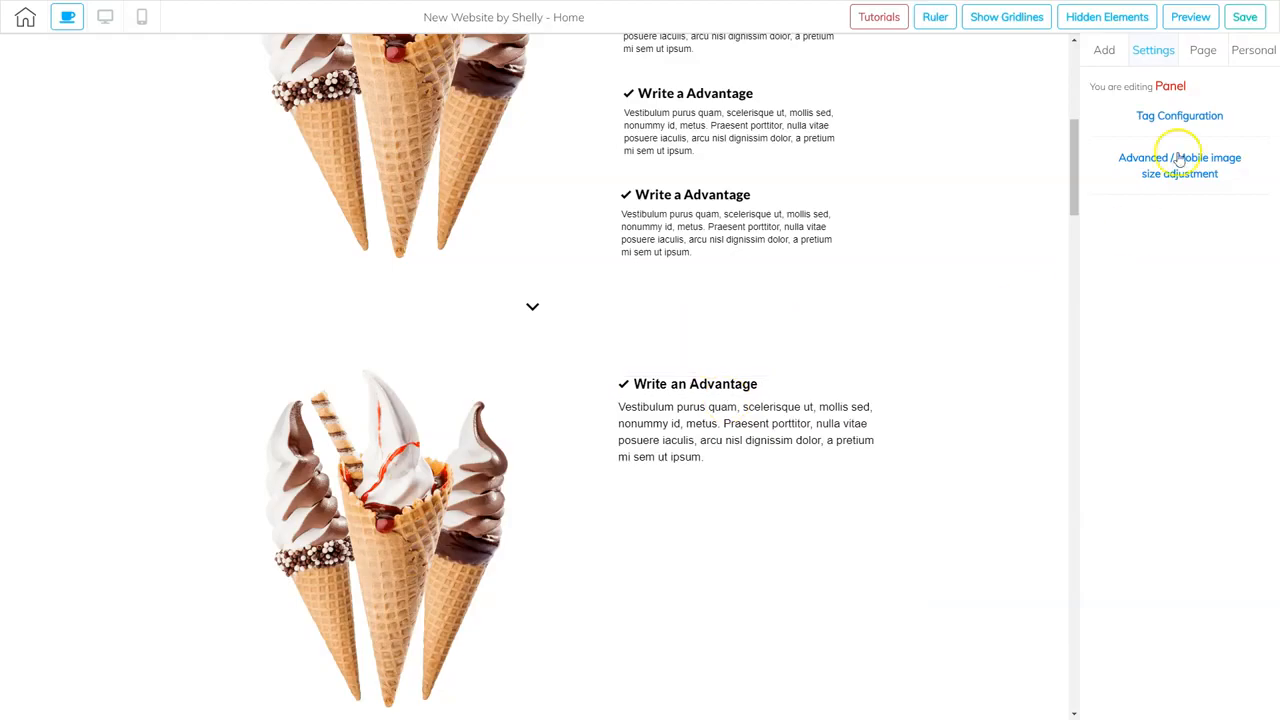
- Save the website and close the publishing prompt
left_click(1244, 17)
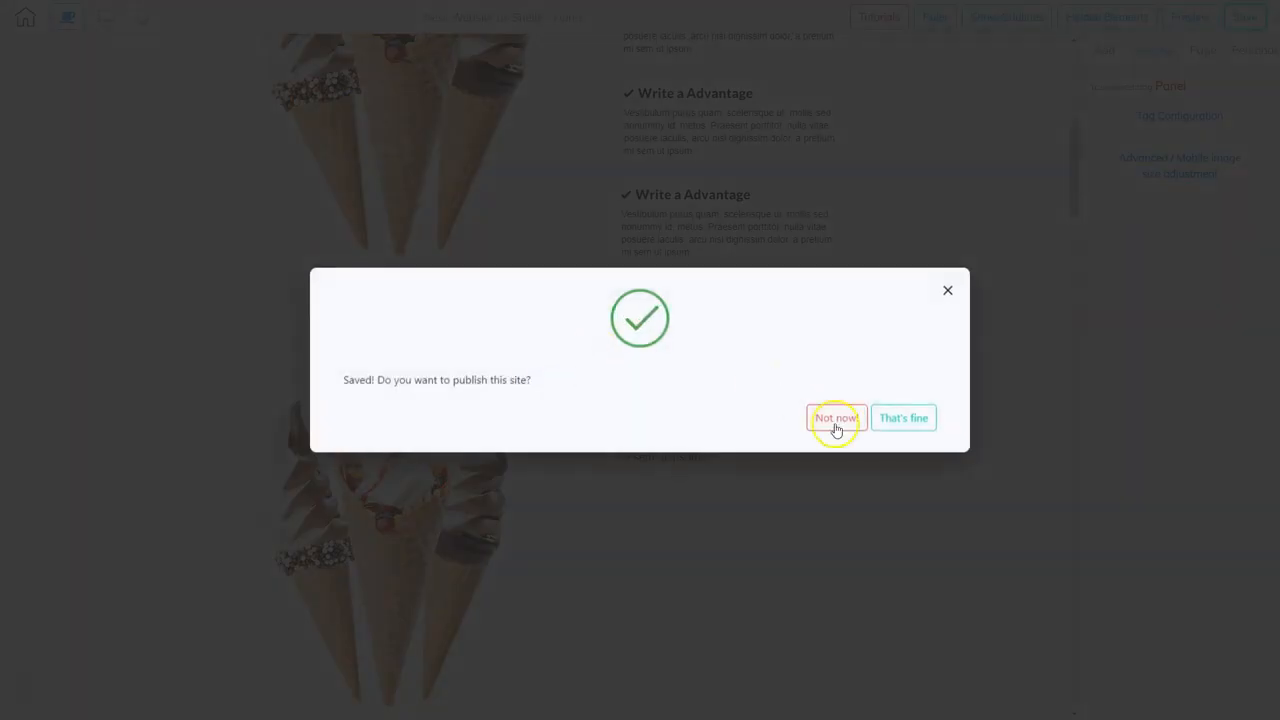
left_click(906, 422)
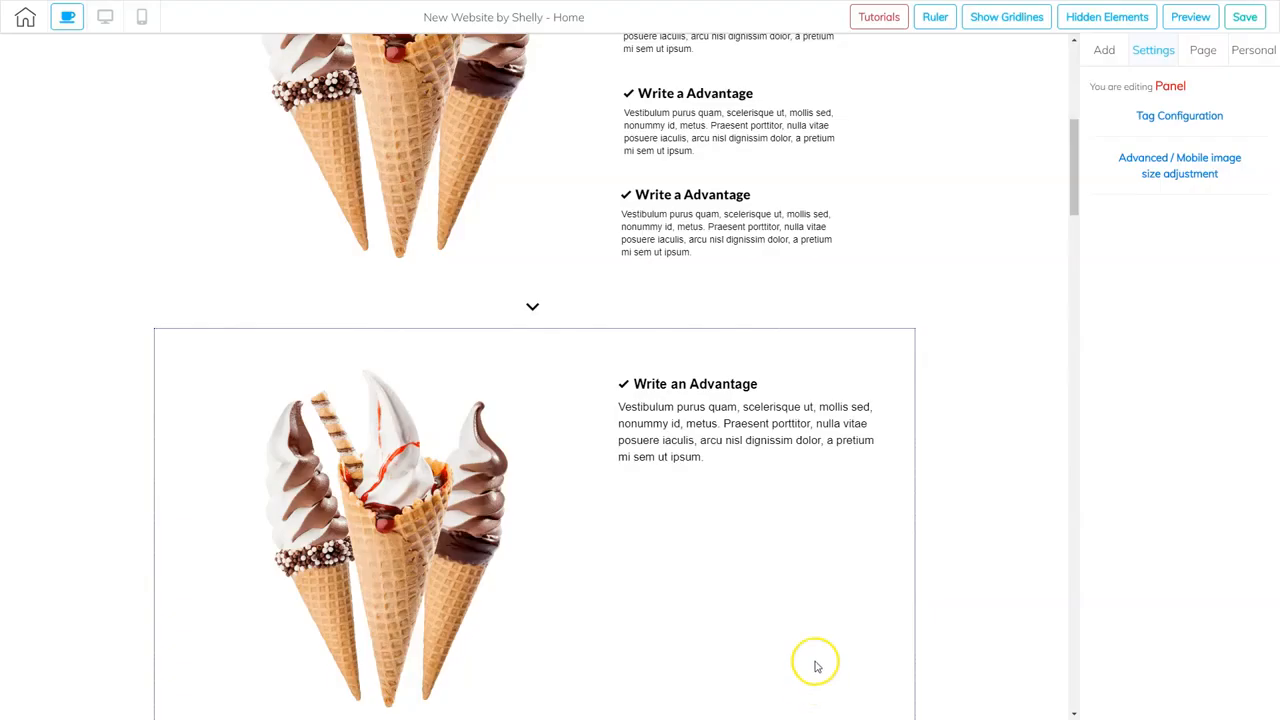
- Clone the advantage box and place the copy directly below the original, aligned with its left edge
left_click(886, 418)
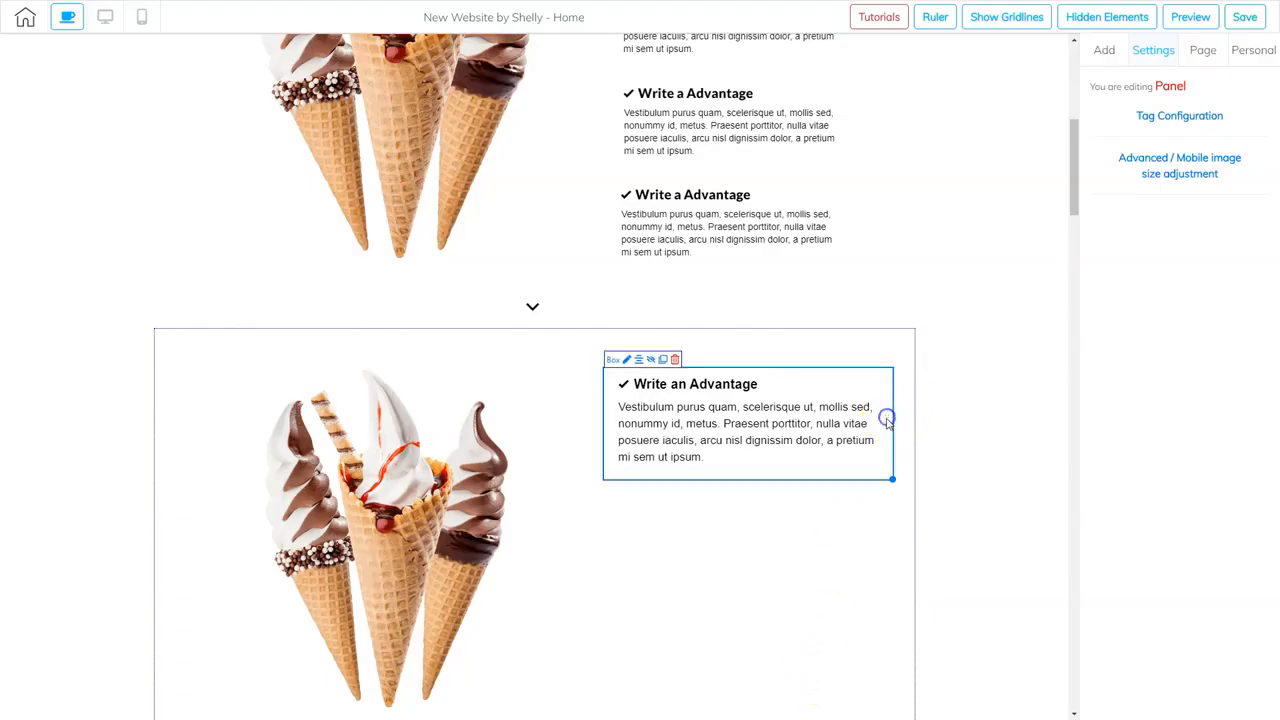
left_click(664, 361)
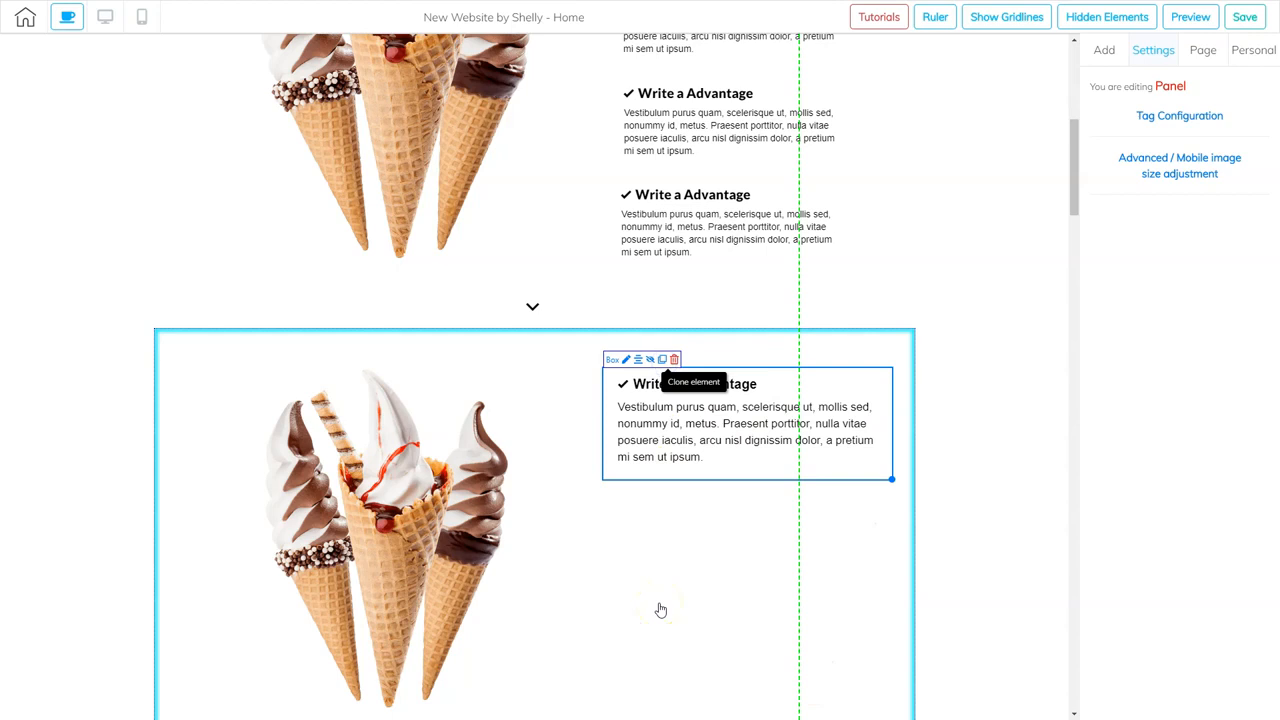
left_click_drag(903, 391, 879, 494)
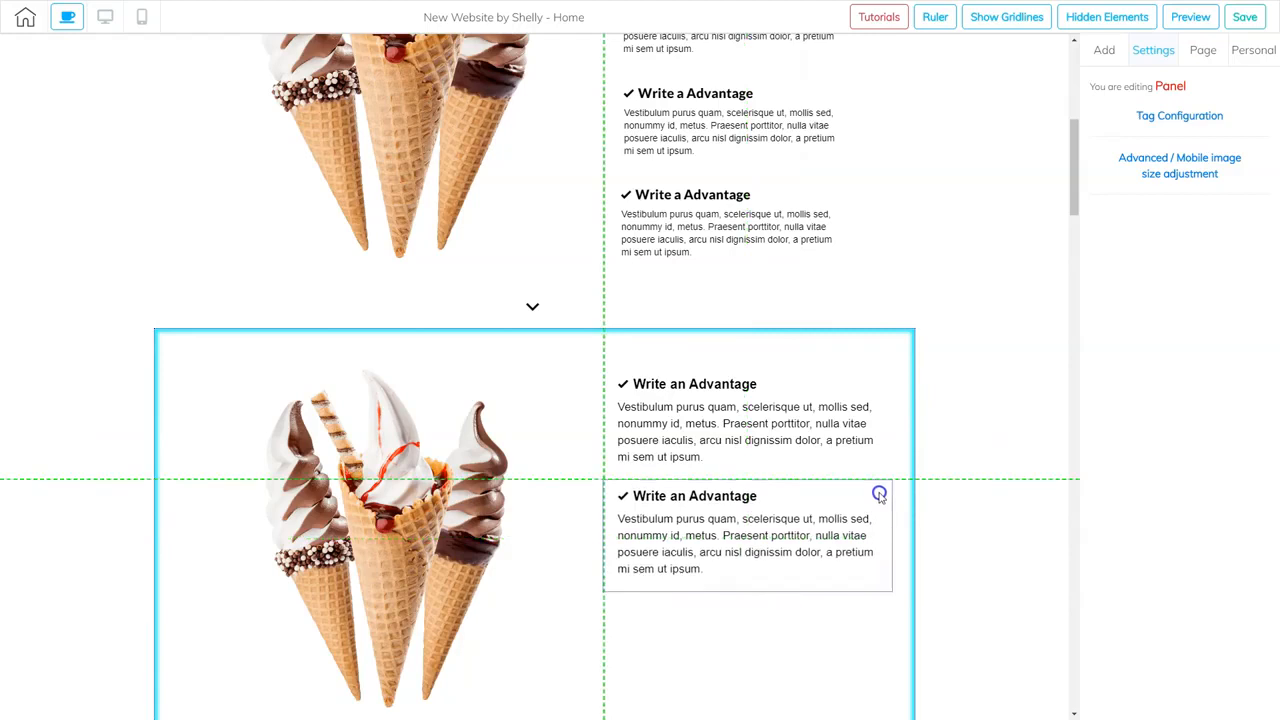
left_click_drag(879, 513, 879, 513)
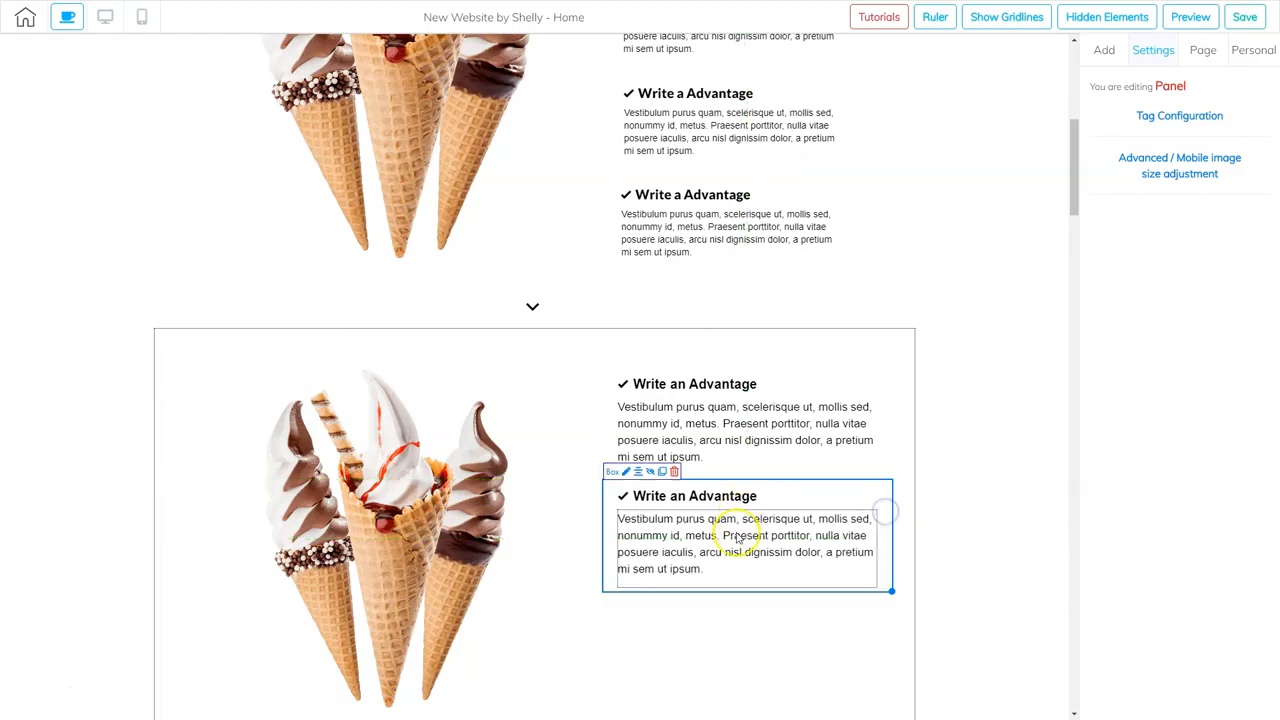
- Clone the advantage box again and arrange the three boxes in a spaced column beside the cones image
scroll(738, 535, "down", 1)
left_click(661, 408)
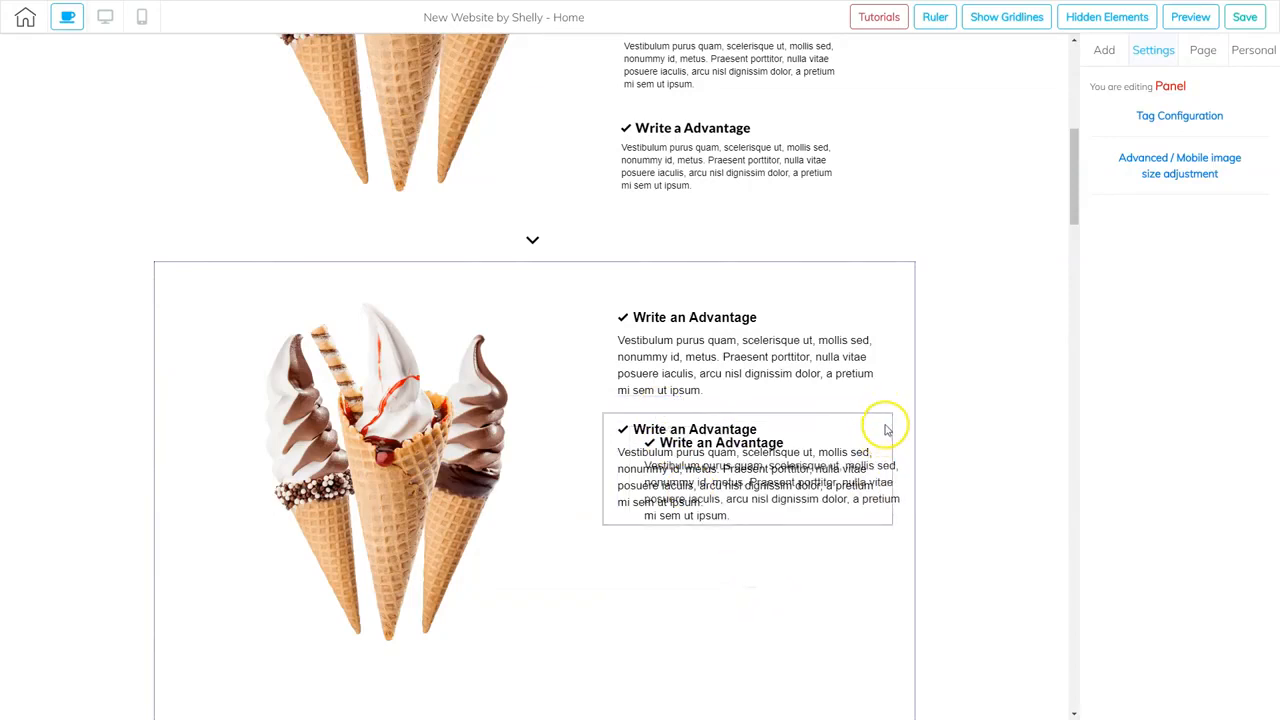
left_click_drag(881, 458, 879, 563)
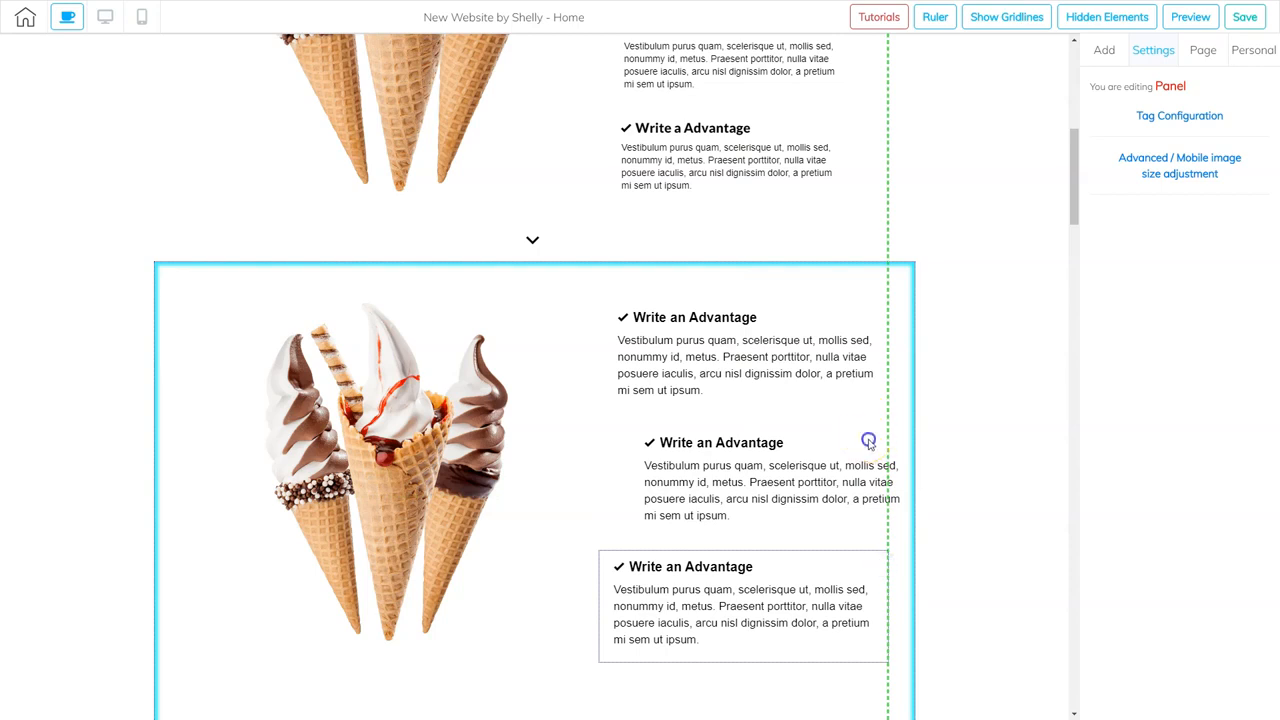
left_click(637, 464)
left_click(871, 443)
left_click_drag(866, 436, 846, 430)
left_click_drag(846, 557, 851, 547)
- Place a fourth copy of the advantage box below the third, aligned with the column's left edge
scroll(851, 548, "down", 3)
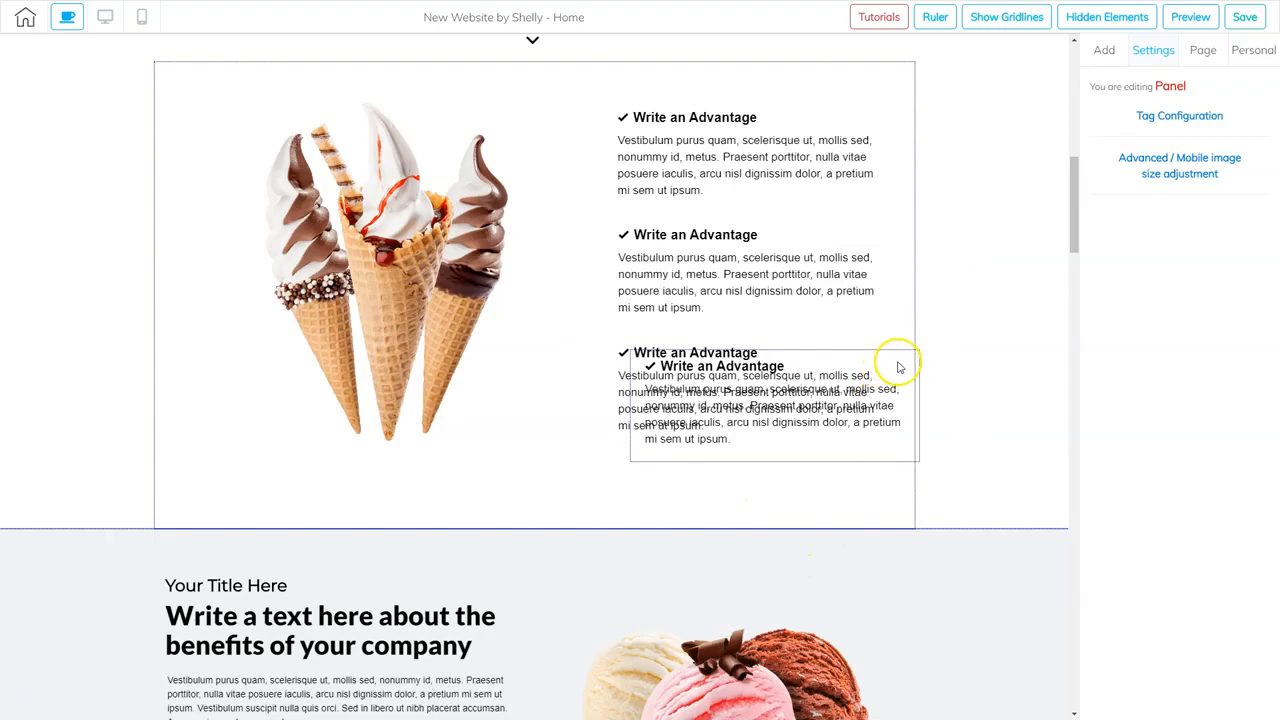
left_click_drag(891, 384, 873, 452)
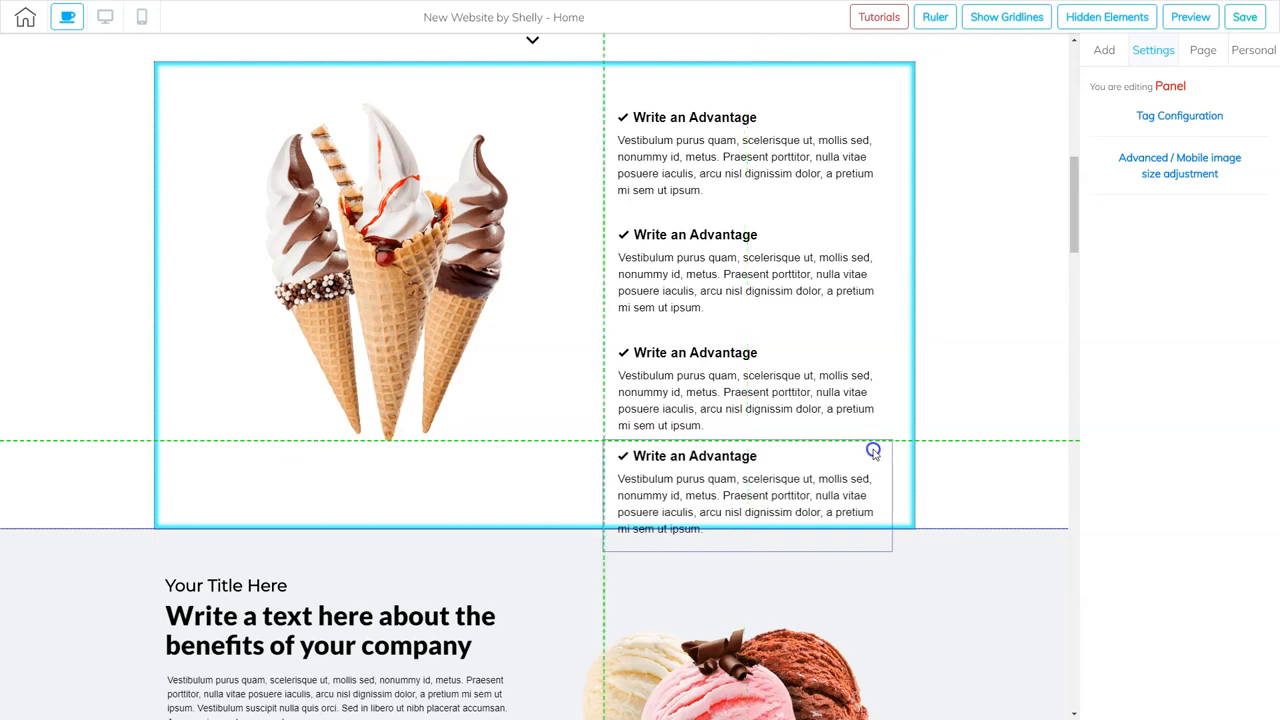
left_click(980, 384)
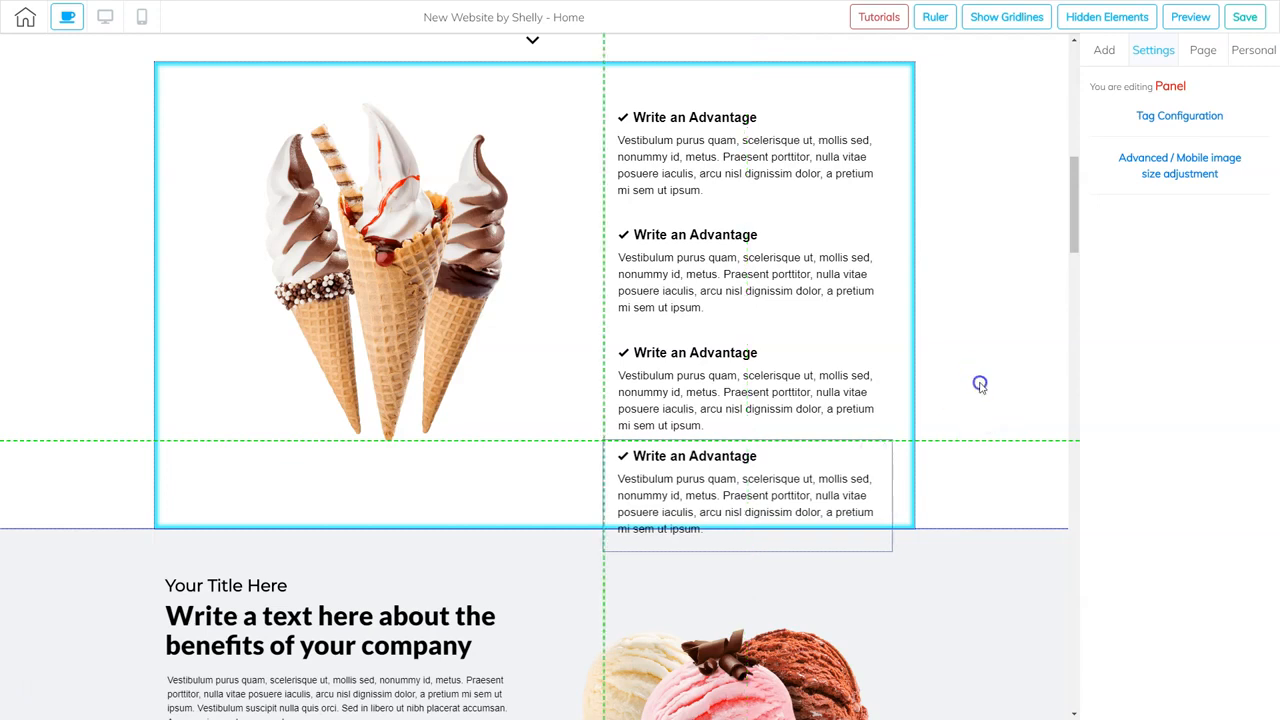
- Increase the new cones panel's height to 765 so it contains all four advantage boxes
left_click(984, 298)
left_click(1179, 116)
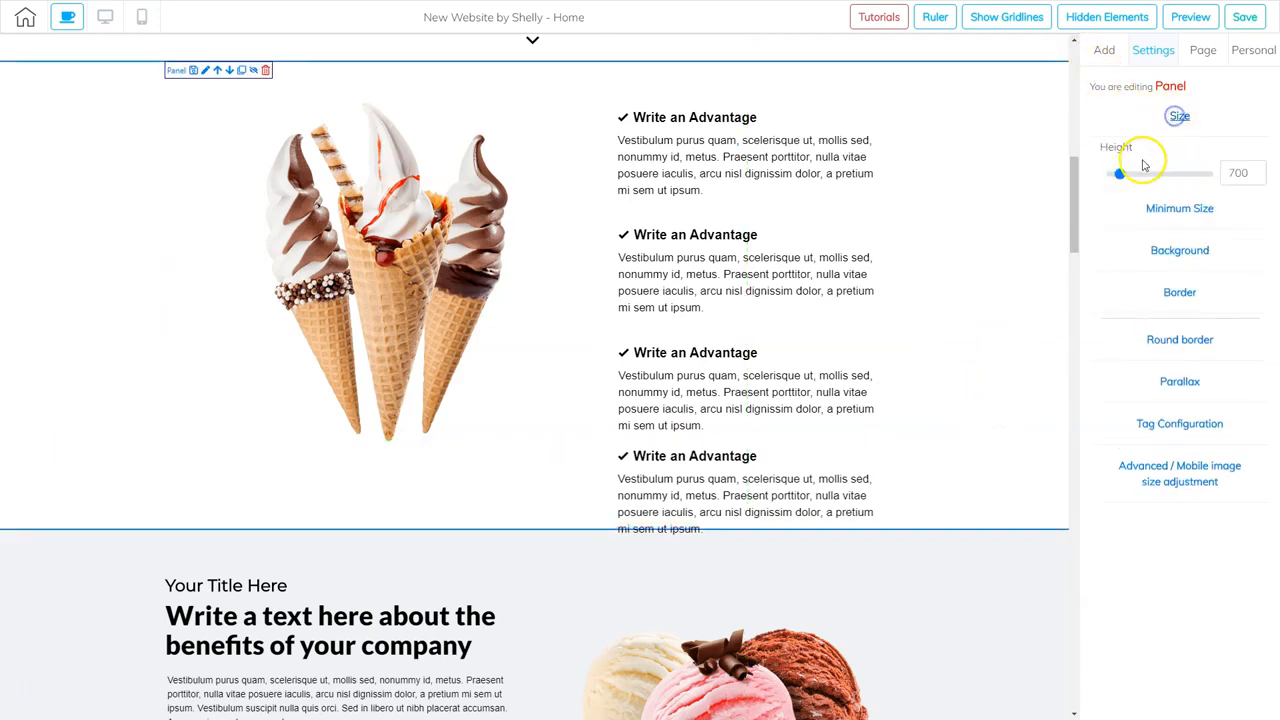
left_click_drag(1119, 174, 1126, 175)
- Enlarge the ice cream cones image to a width of 465 and shift it slightly left in the panel
left_click(423, 281)
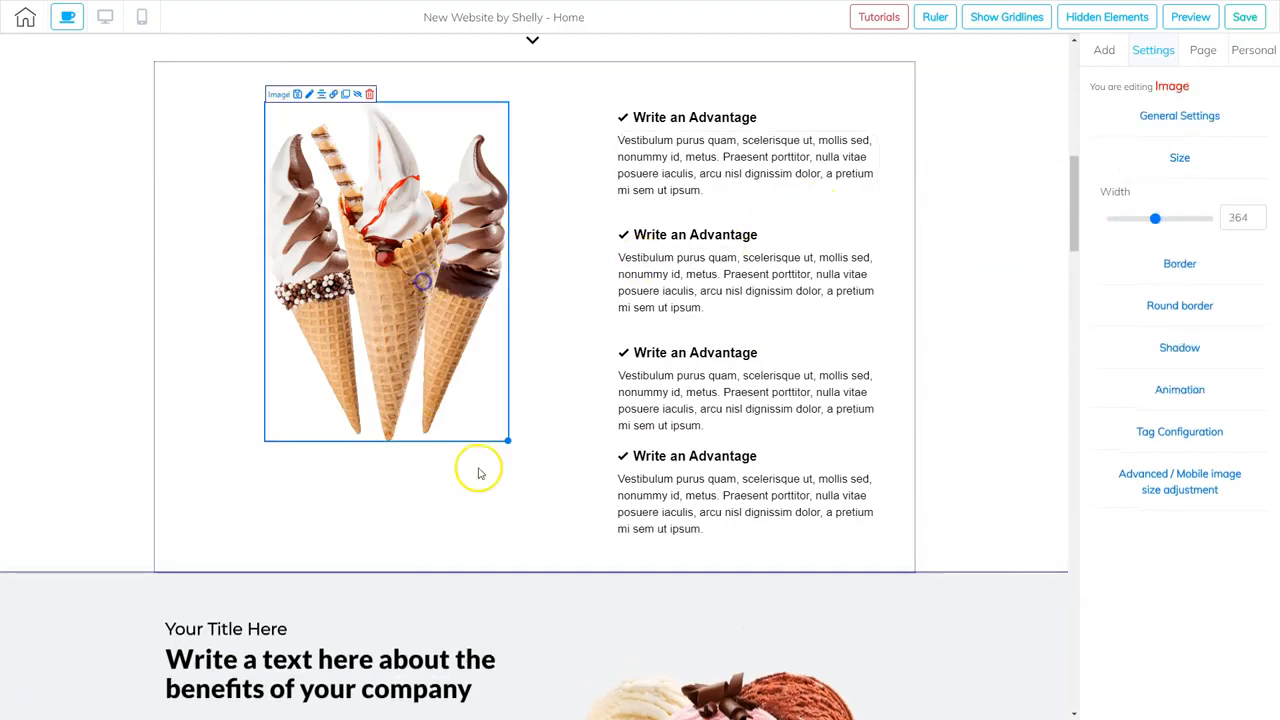
left_click_drag(508, 440, 573, 554)
left_click_drag(484, 426, 459, 426)
- Compare the rebuilt cones panel with the template's original above it, and delete the original panel
scroll(591, 463, "up", 6)
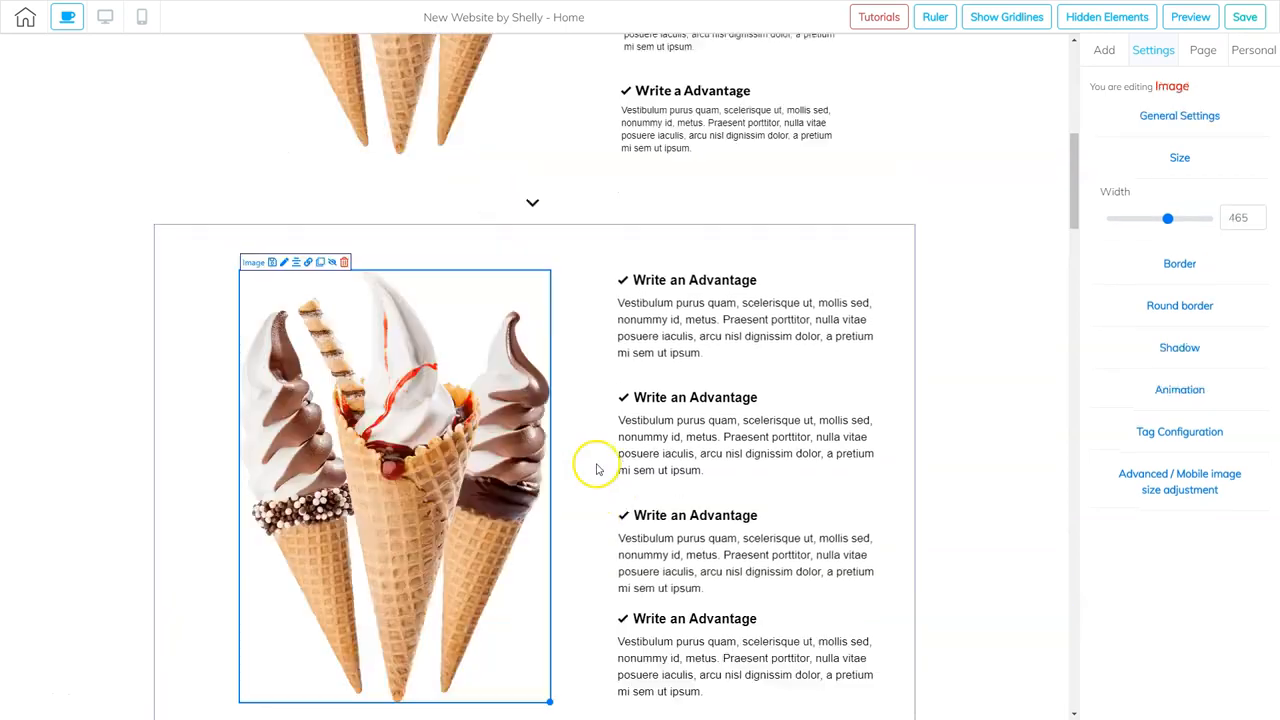
scroll(594, 466, "down", 4)
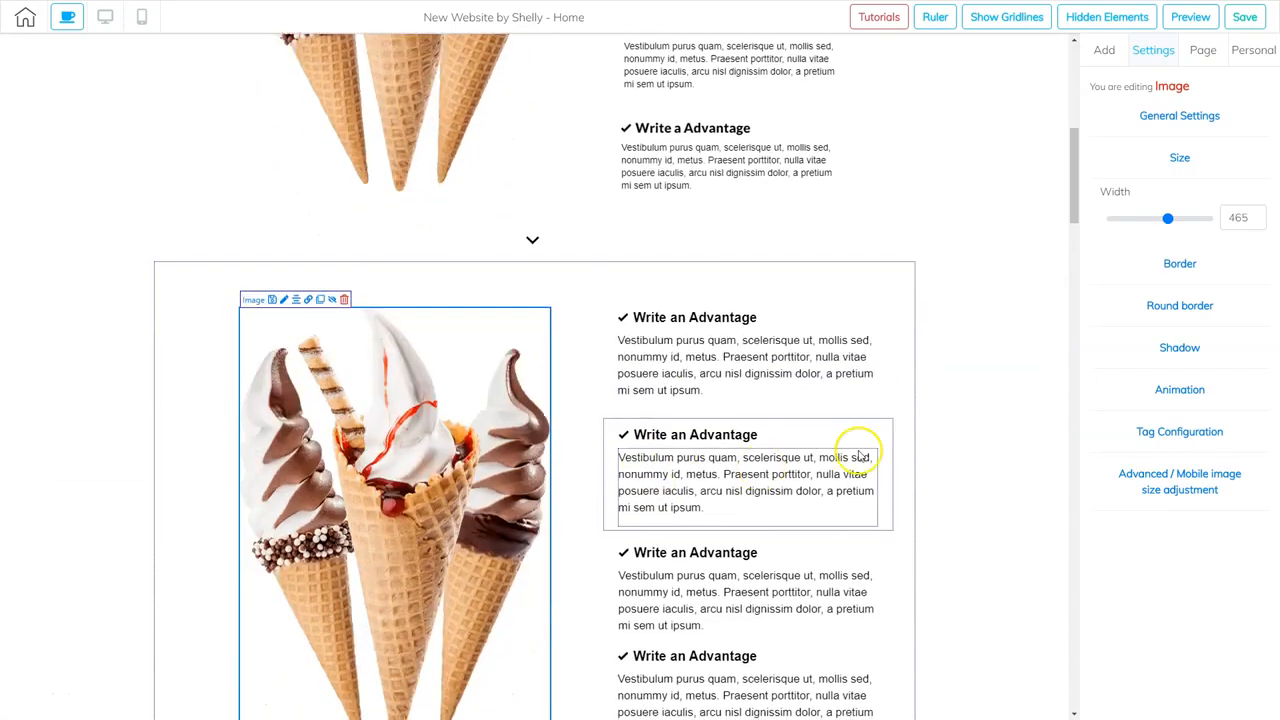
scroll(893, 441, "up", 5)
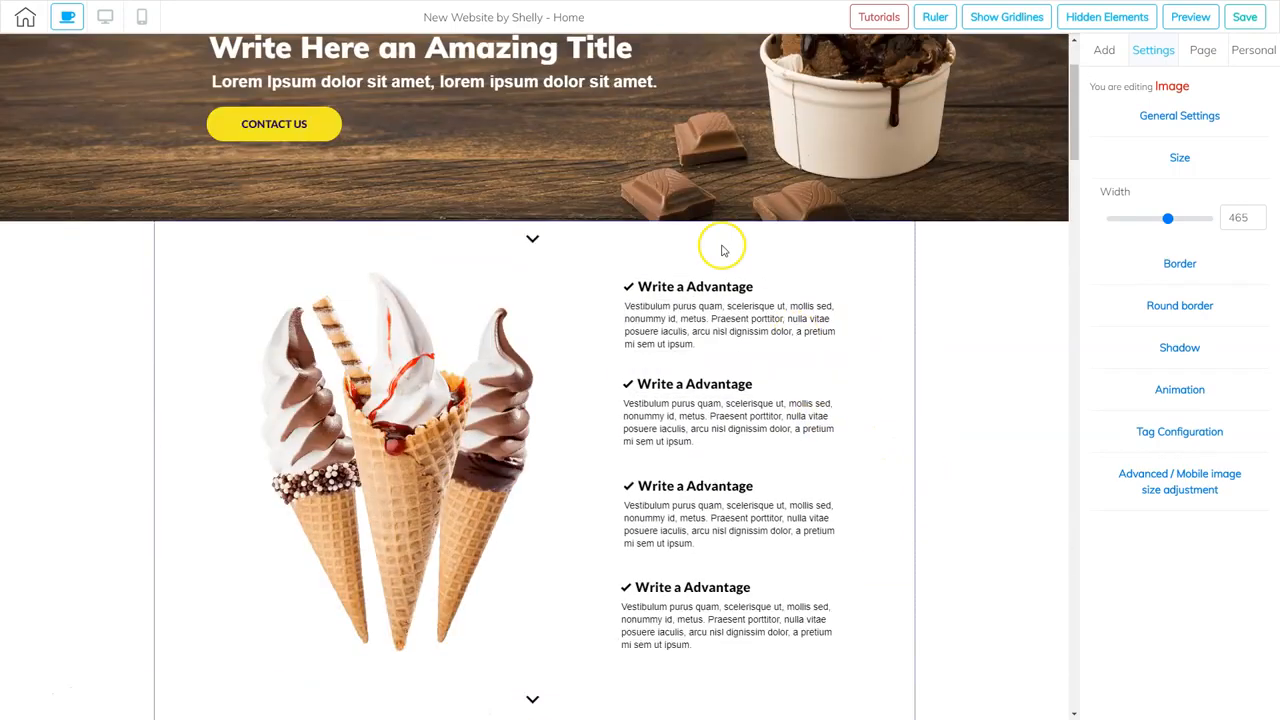
scroll(757, 540, "down", 5)
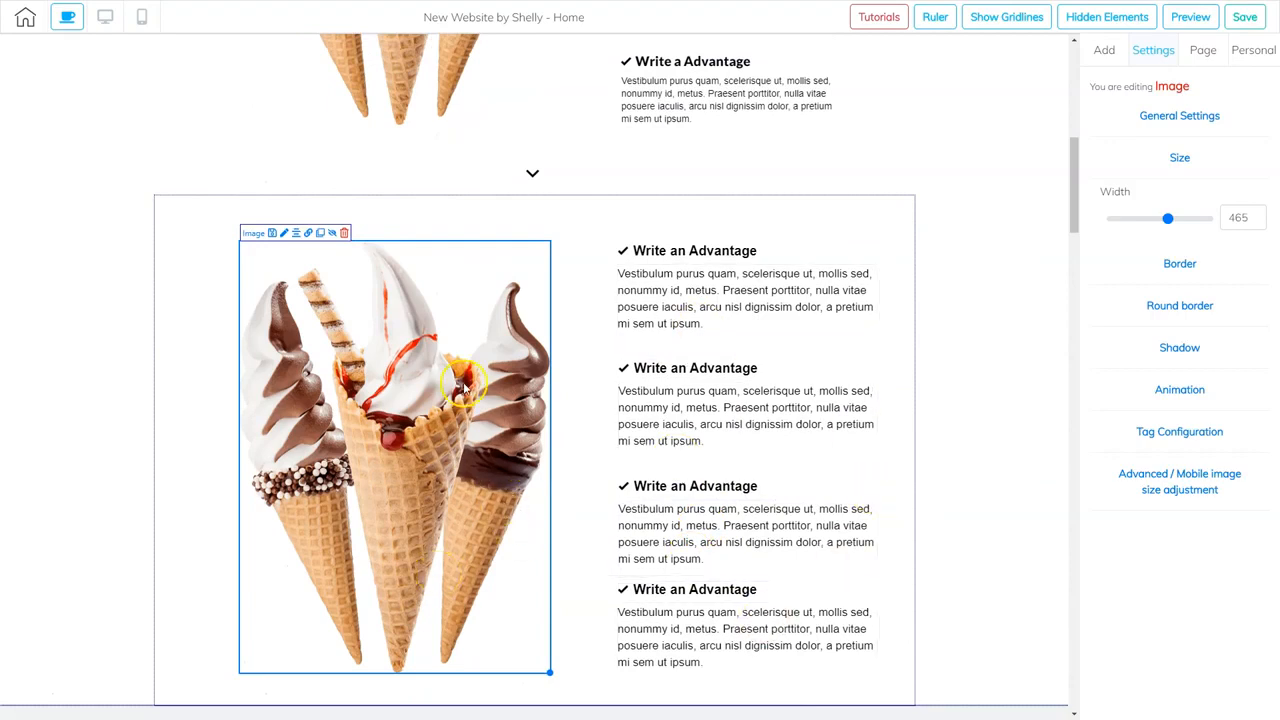
scroll(871, 414, "up", 3)
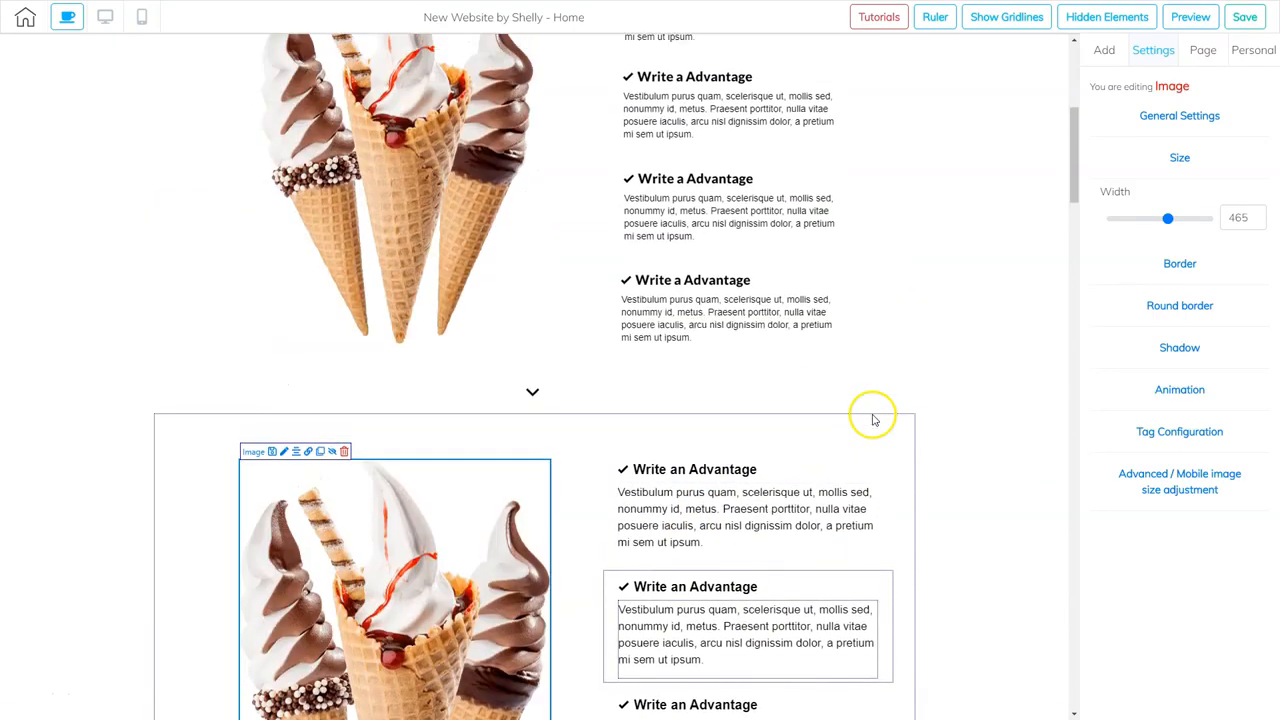
scroll(925, 300, "up", 1)
left_click(986, 359)
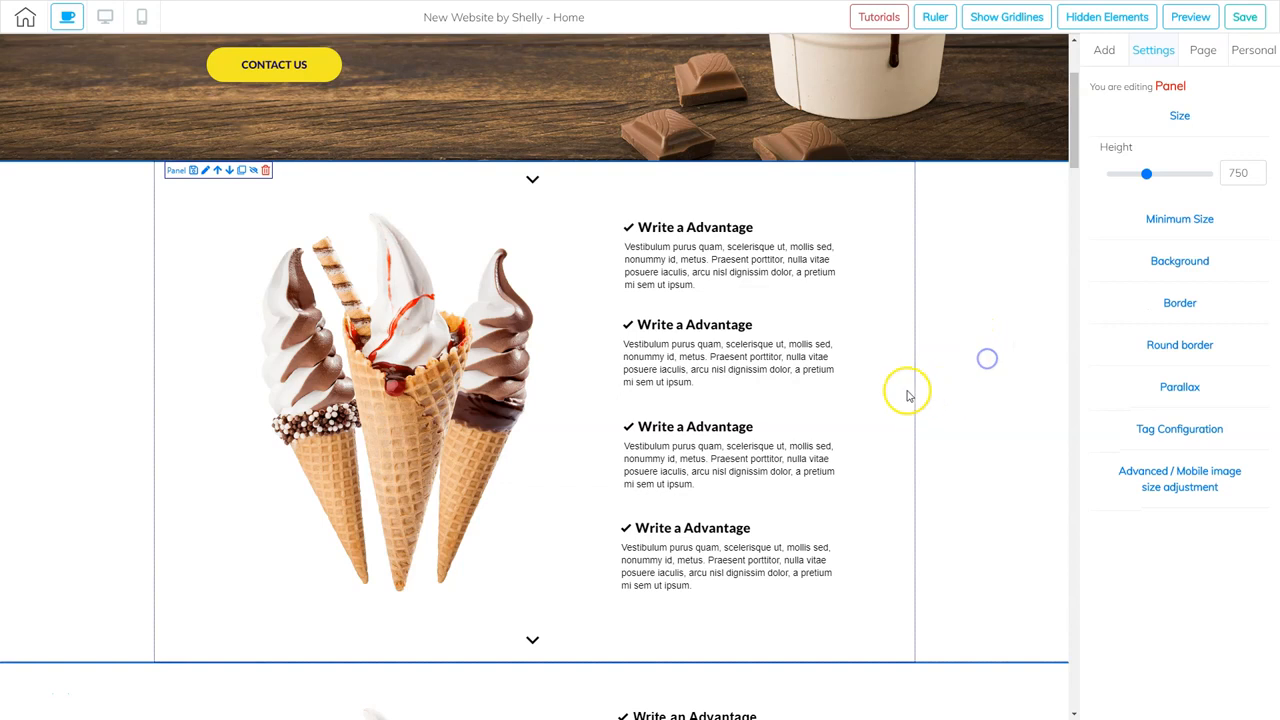
left_click(265, 172)
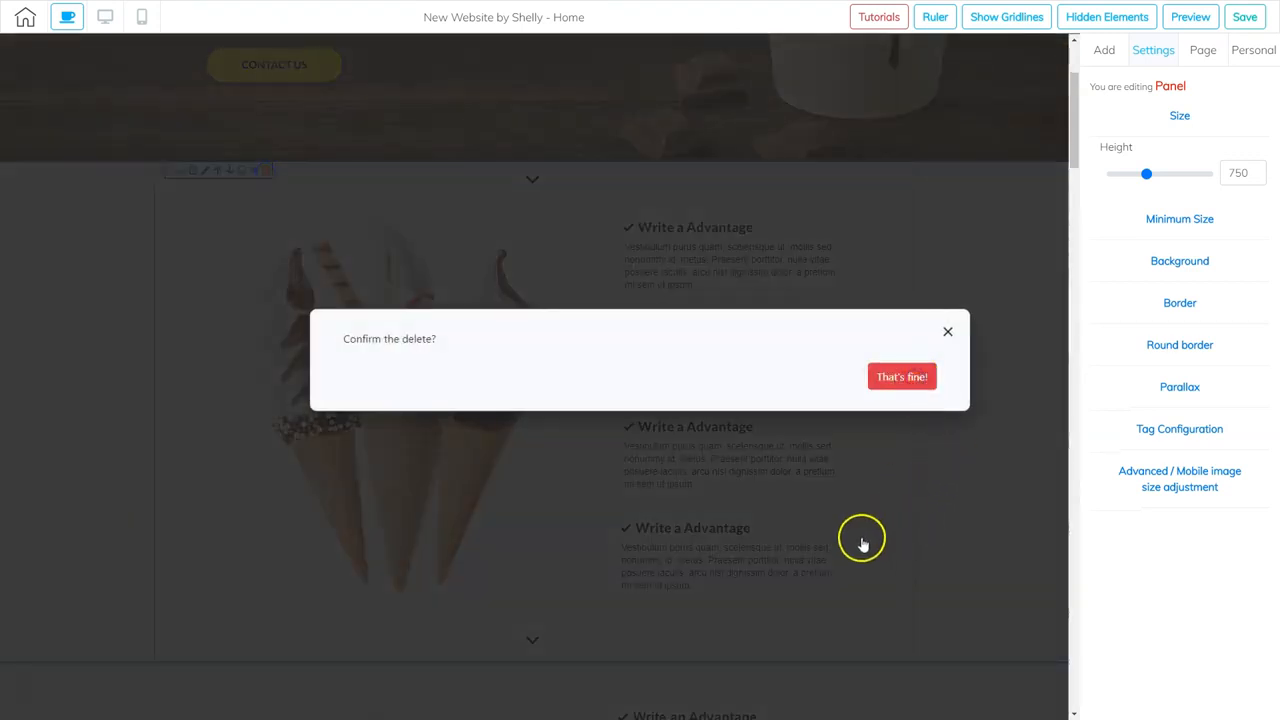
left_click(846, 566)
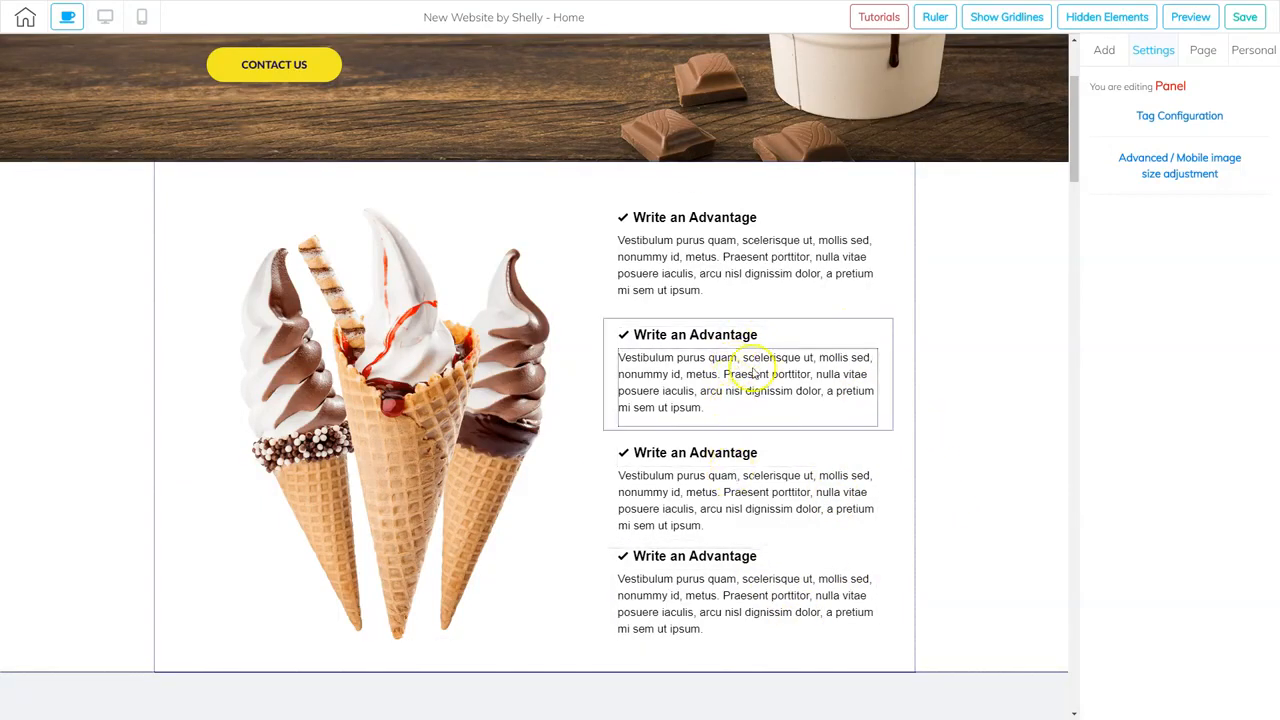
- Nudge the second advantage box slightly up and the fourth slightly down to adjust their spacing
left_click(825, 336)
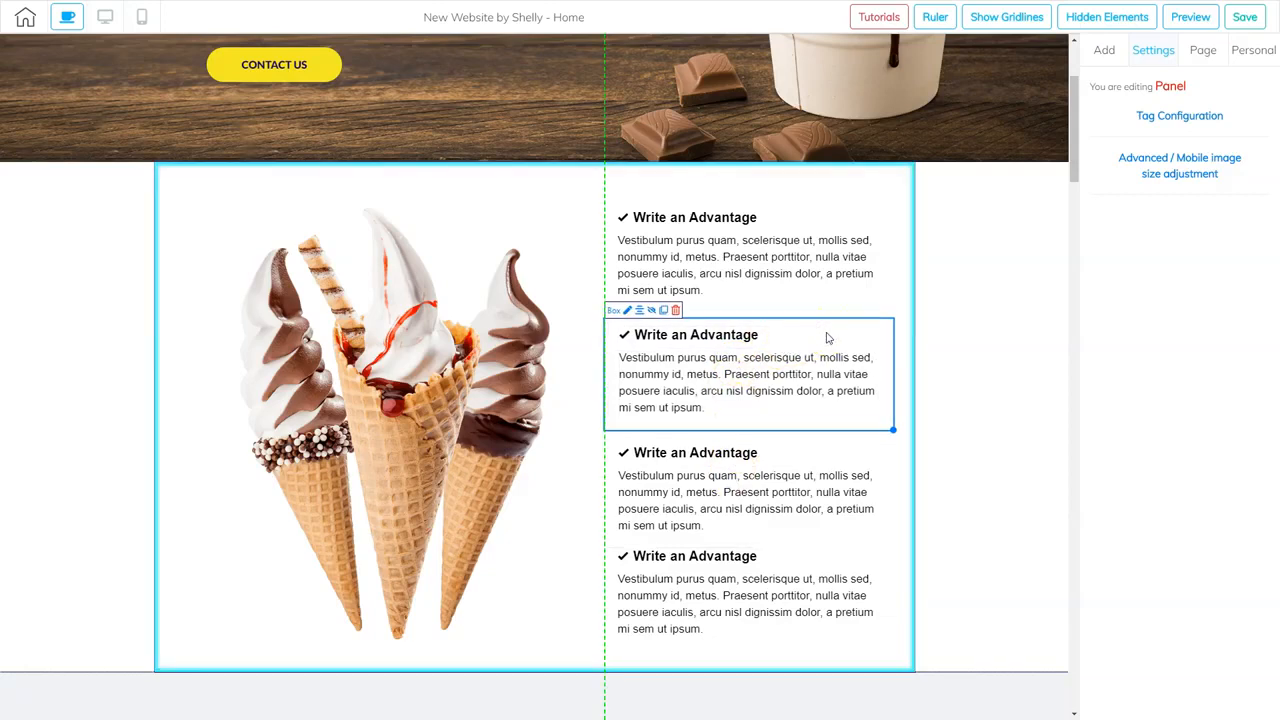
left_click_drag(827, 338, 827, 335)
left_click_drag(818, 382, 838, 560)
left_click(838, 560)
left_click(930, 562)
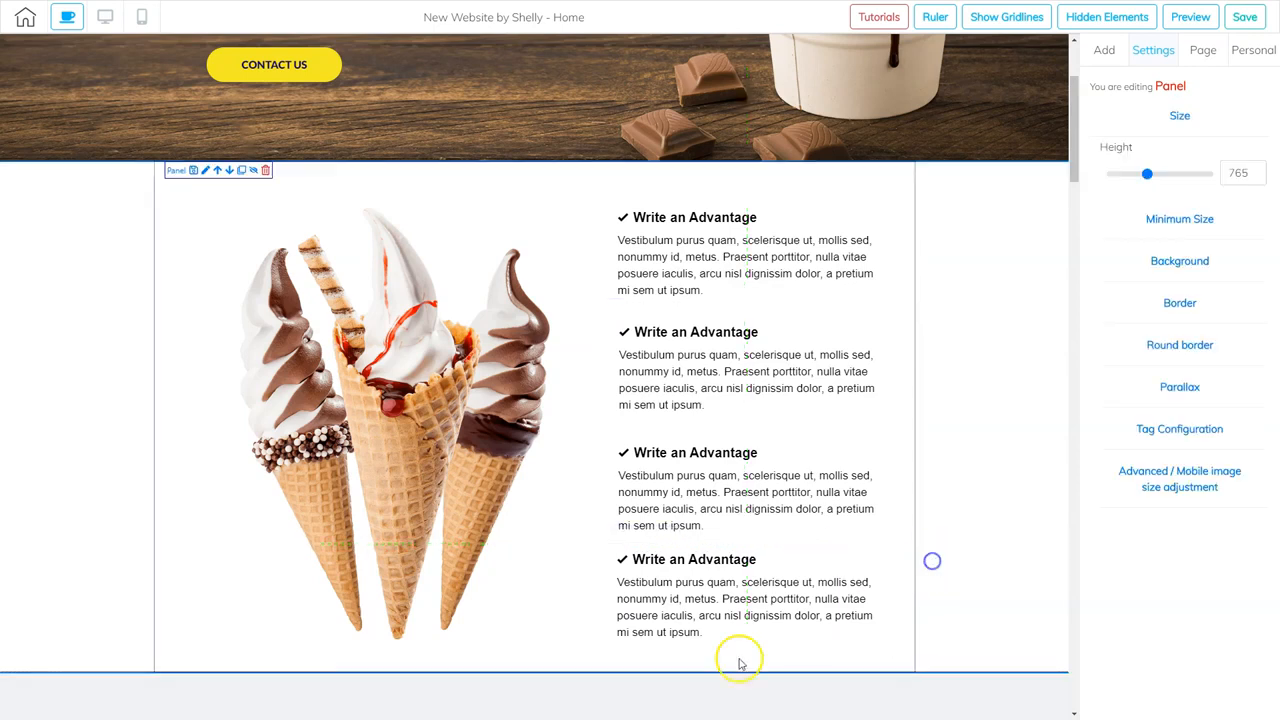
- Nudge the third advantage box up so the four boxes are evenly spaced
left_click(845, 458)
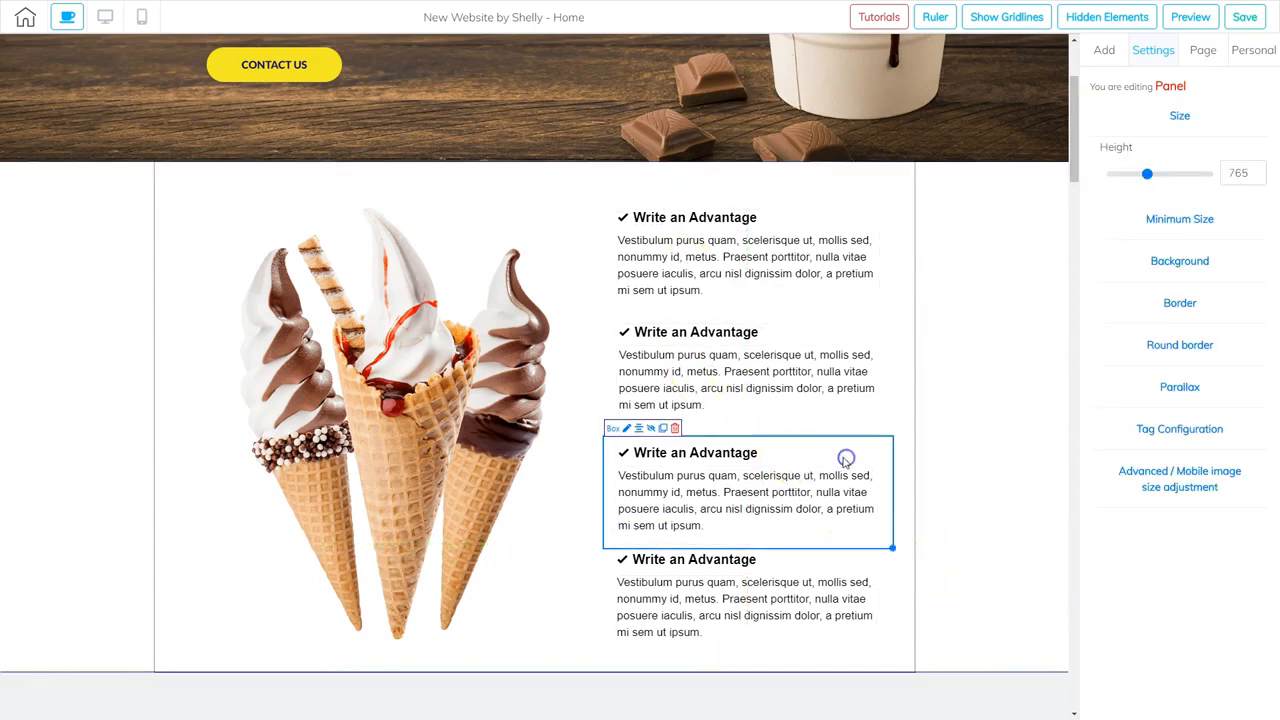
left_click(951, 469)
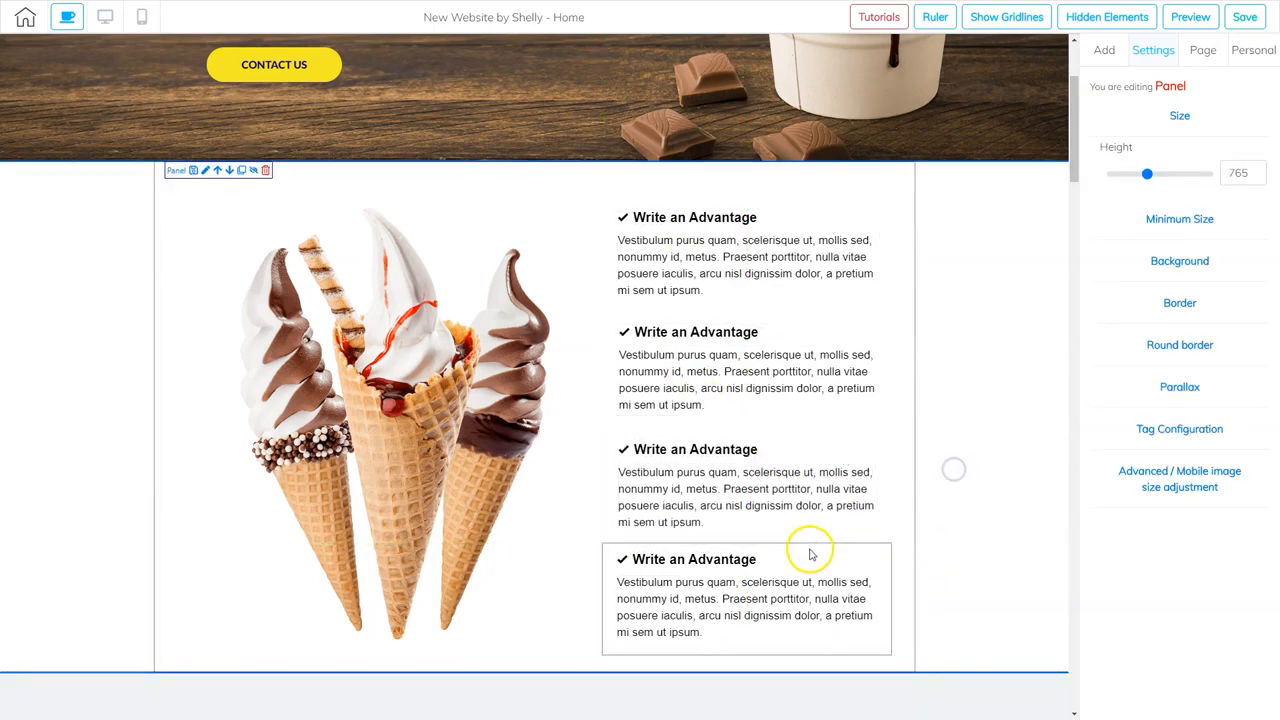
left_click(822, 449)
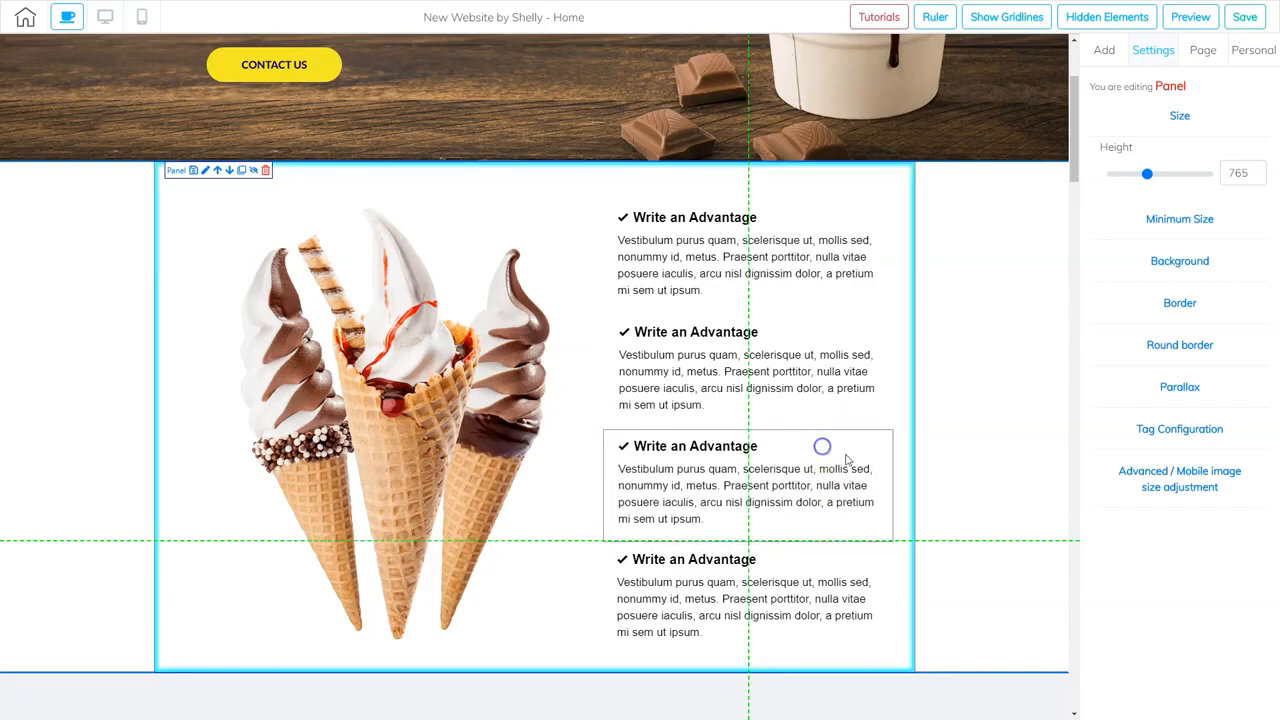
scroll(838, 548, "down", 1)
left_click(947, 486)
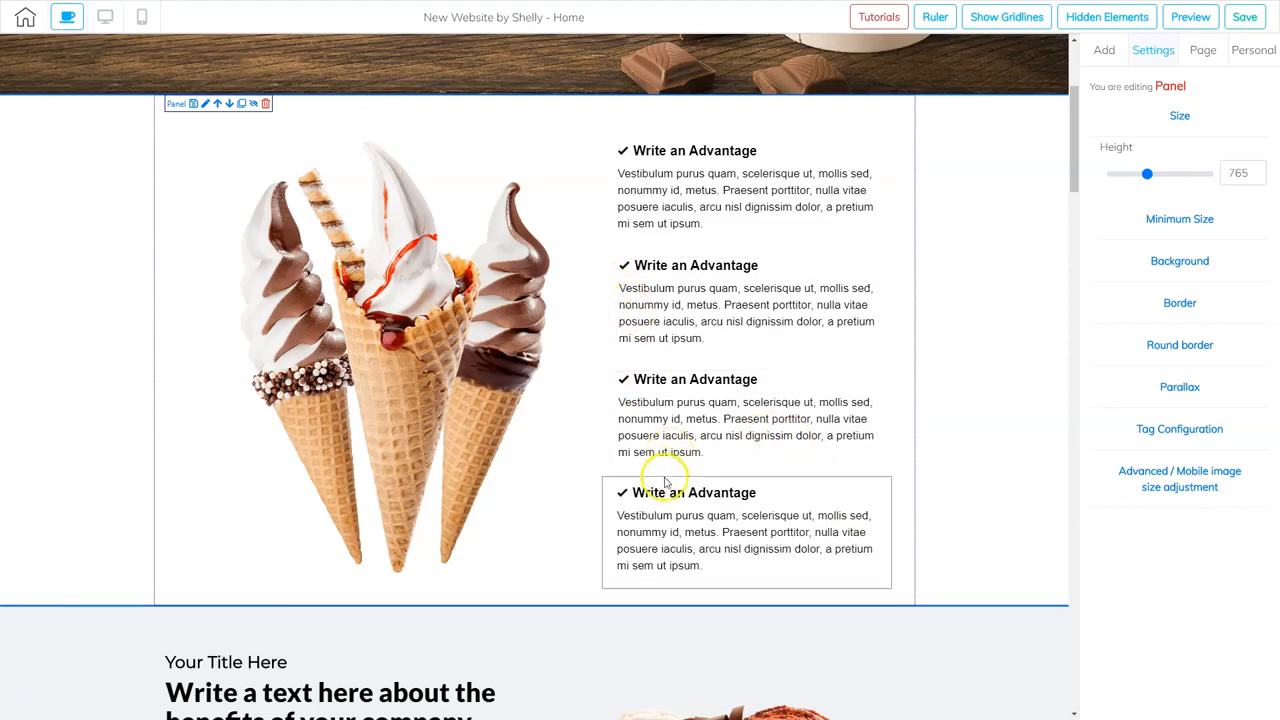
- Set the background color of the blank panel below the company benefits panel to light gray E9E9E9
scroll(666, 480, "down", 5)
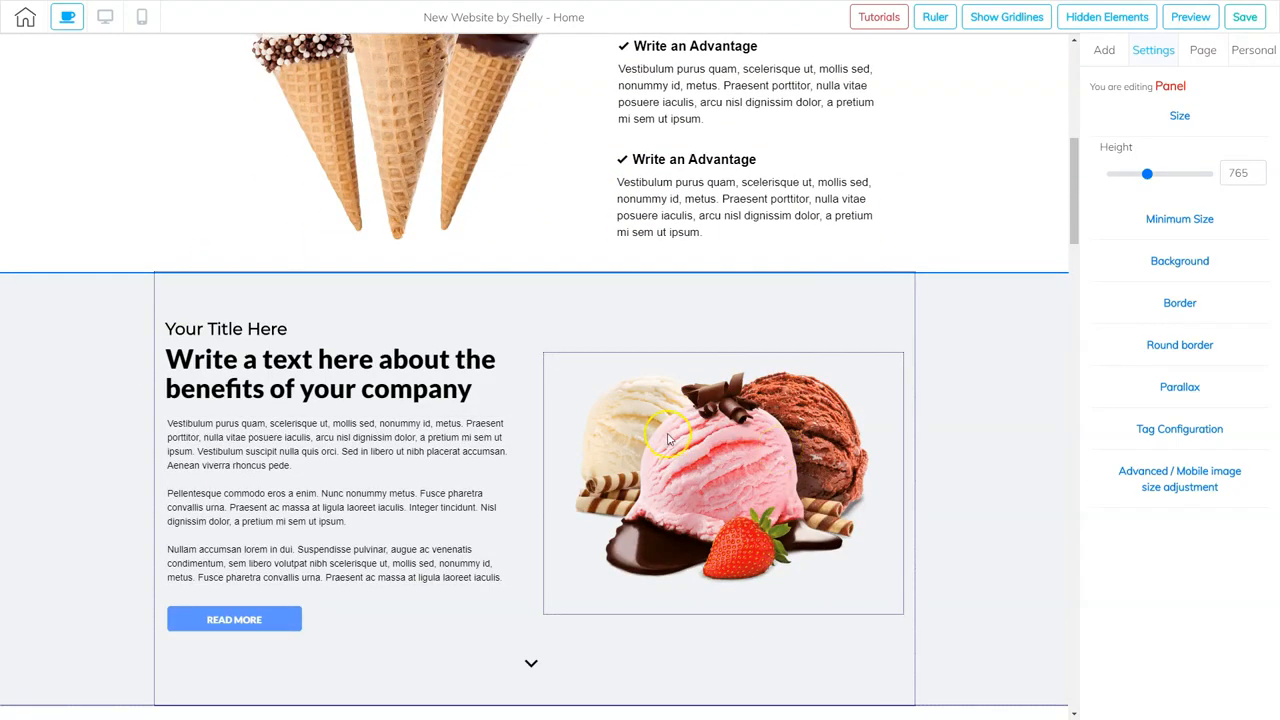
scroll(668, 438, "down", 2)
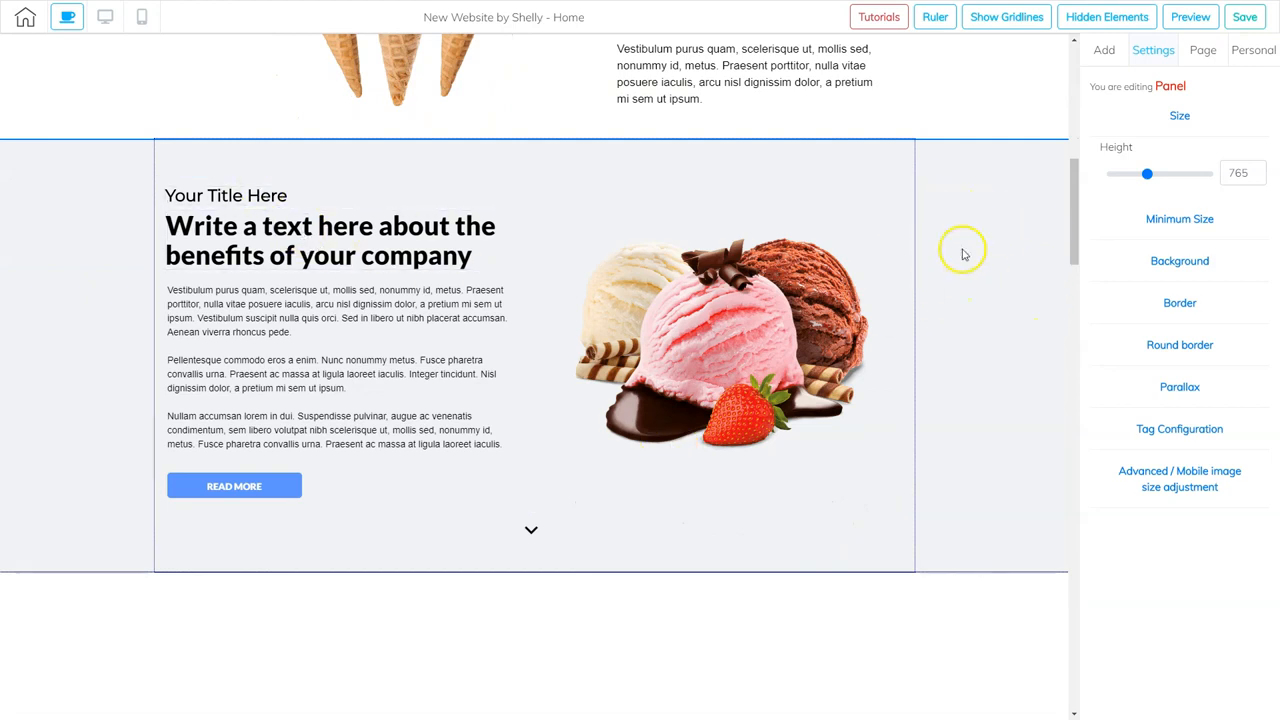
scroll(940, 458, "down", 2)
left_click(947, 502)
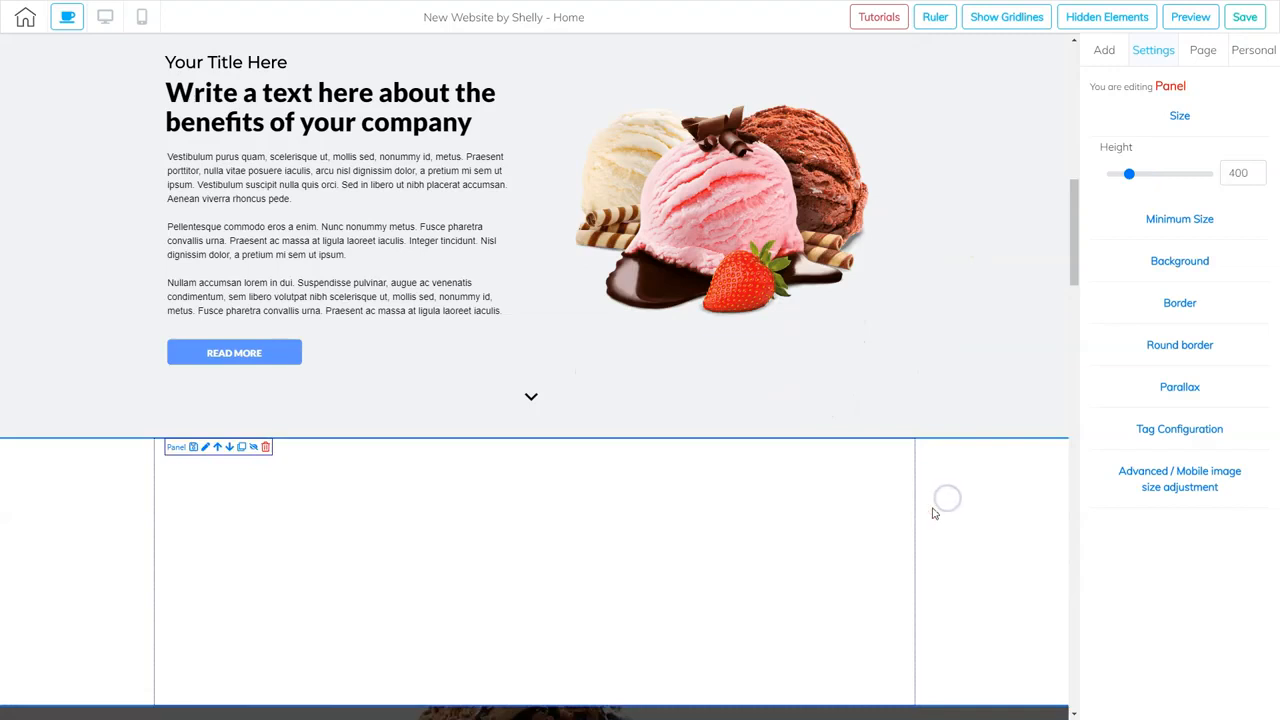
left_click(1180, 260)
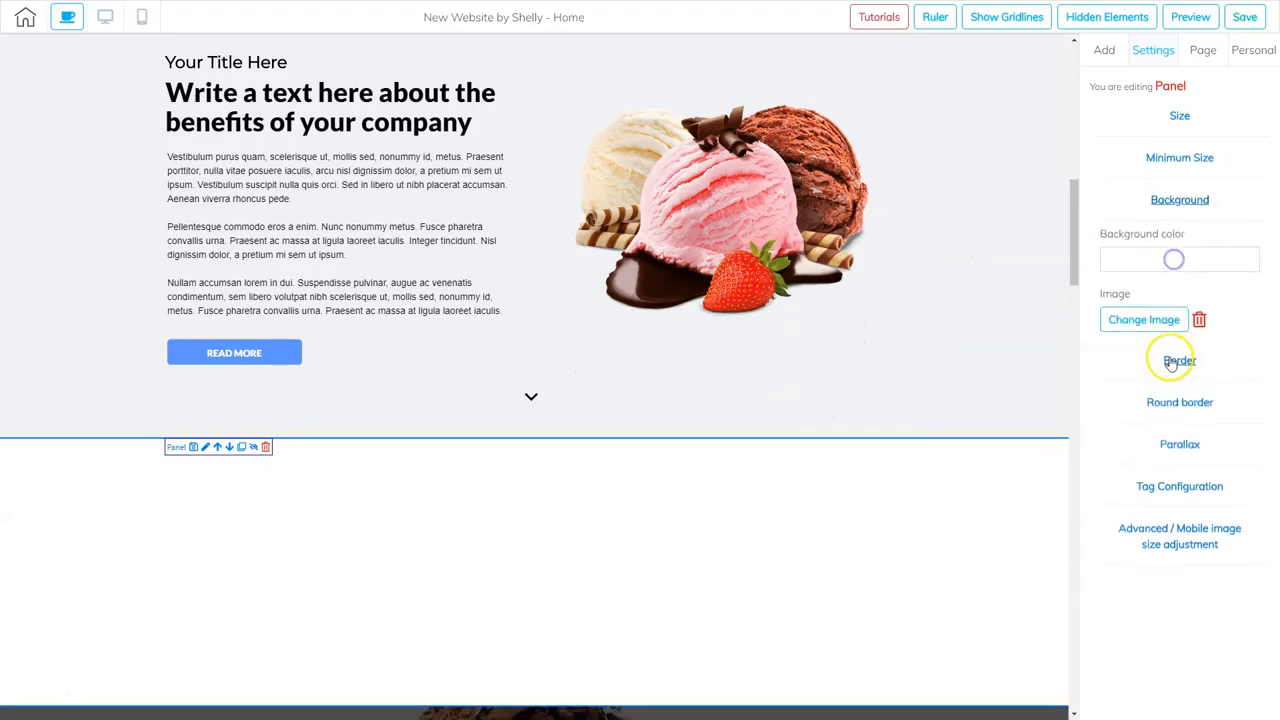
left_click(1146, 262)
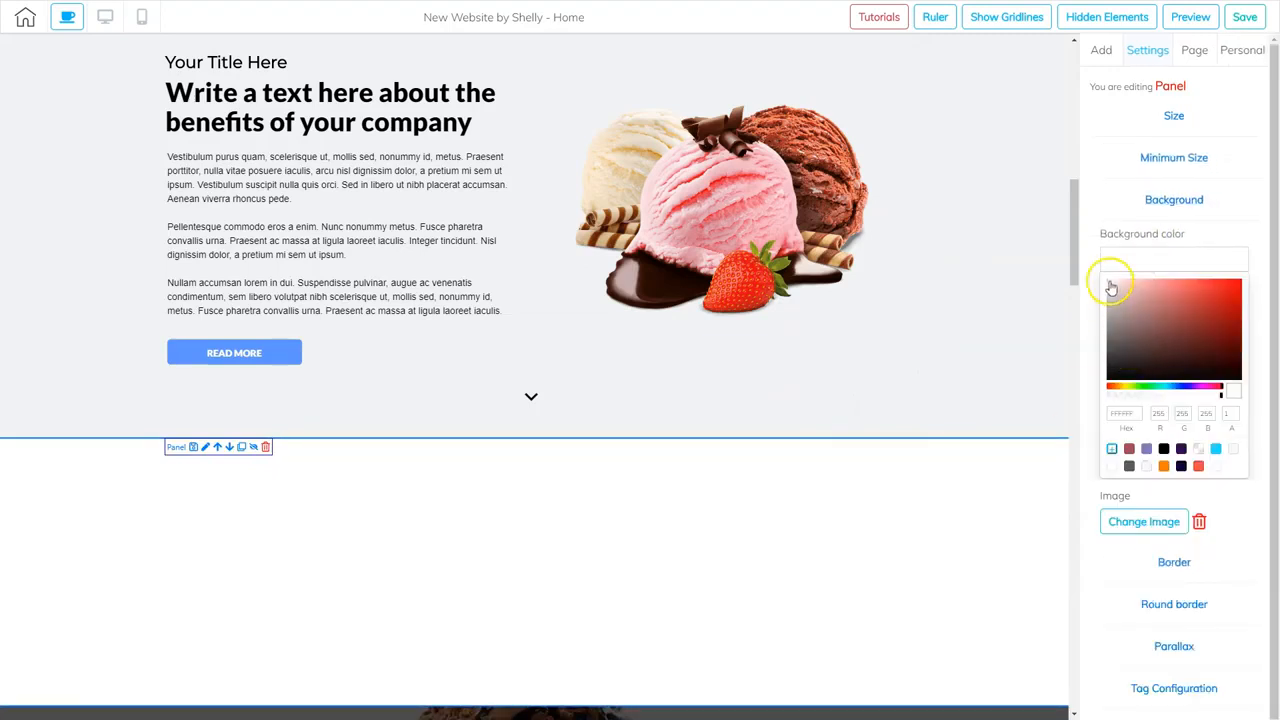
left_click(1108, 294)
left_click_drag(1108, 296, 1107, 294)
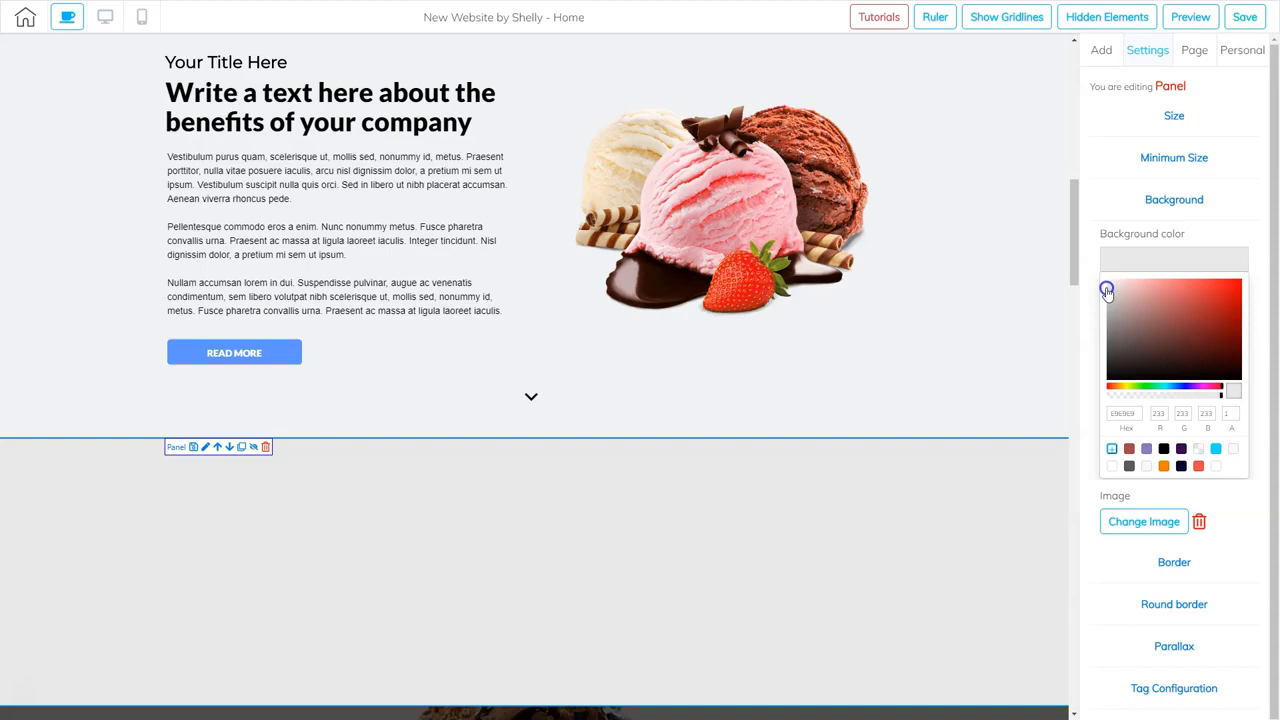
scroll(706, 474, "down", 2)
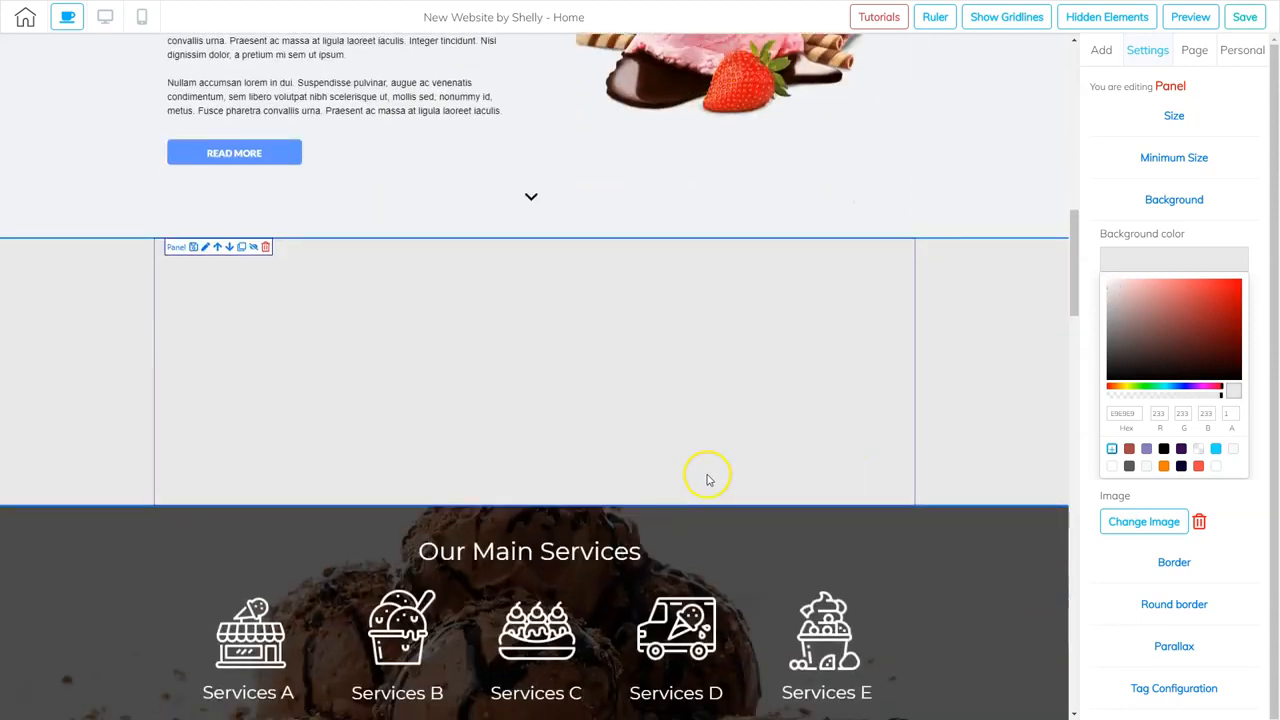
scroll(706, 474, "up", 1)
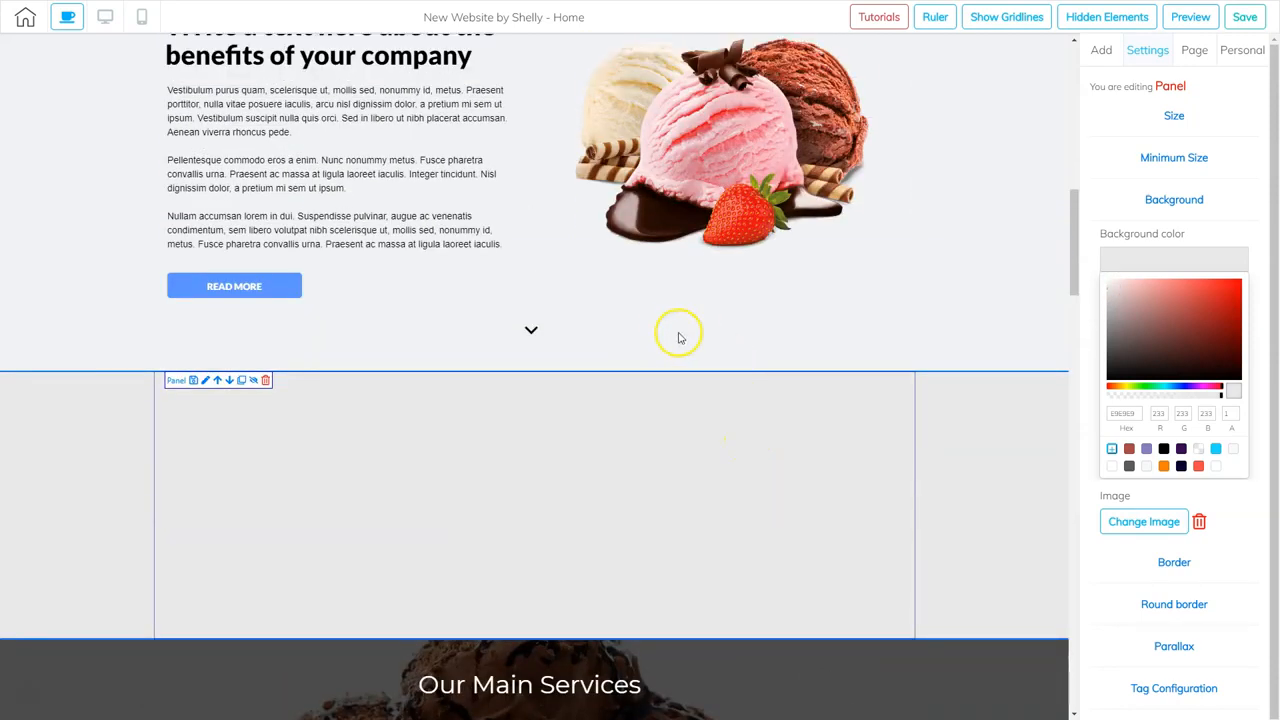
- Add a Title H5, a Title H4 and a Paragraph text, stacked in that order, to the left side of the light gray panel
scroll(423, 280, "up", 2)
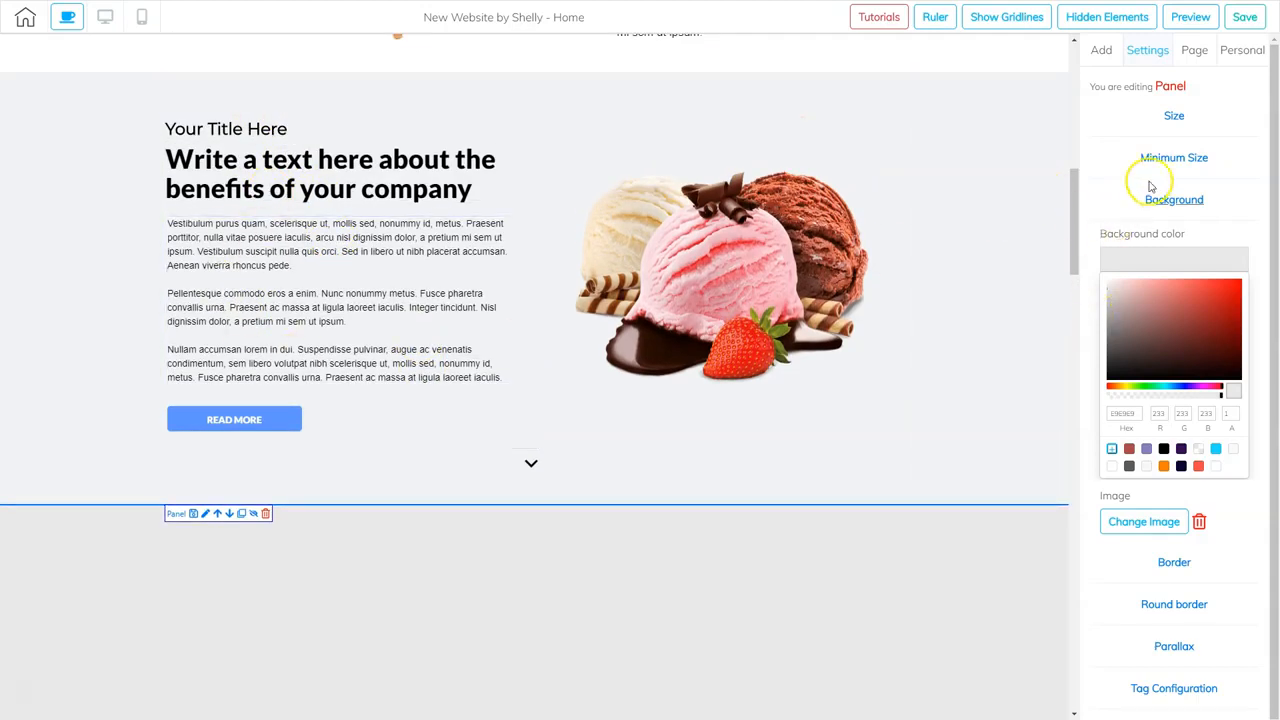
left_click(1102, 50)
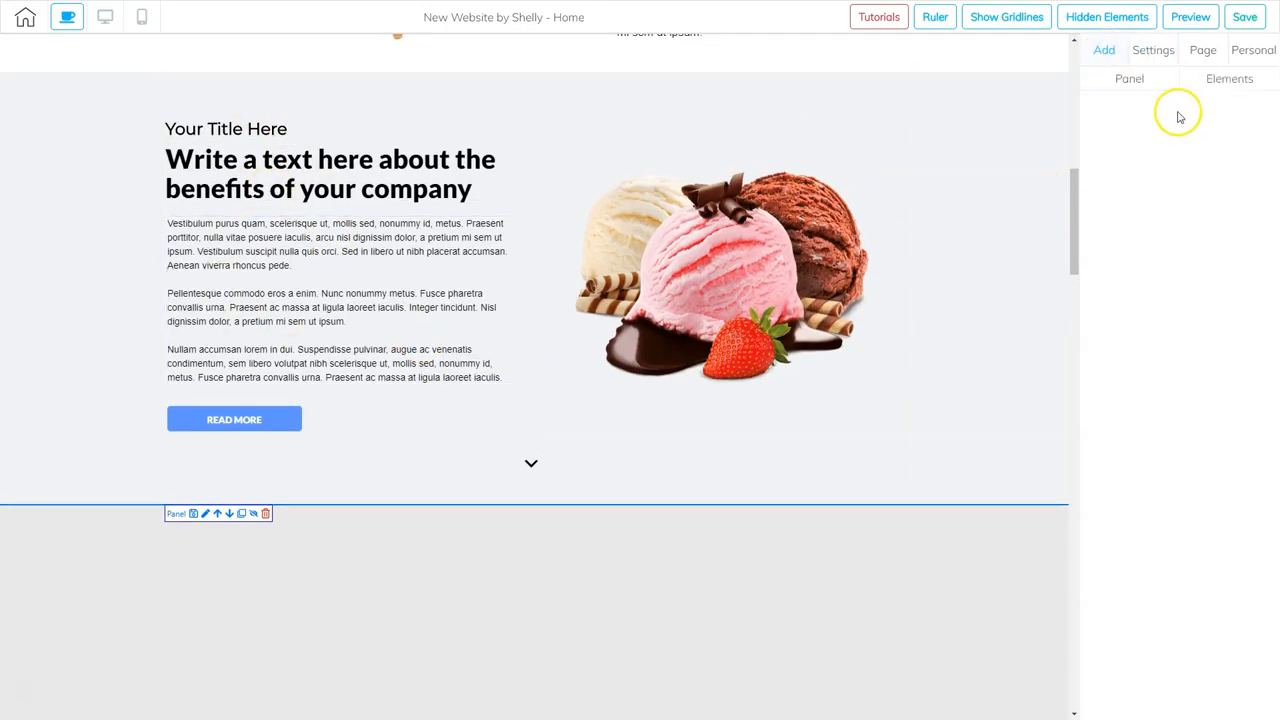
left_click(1226, 82)
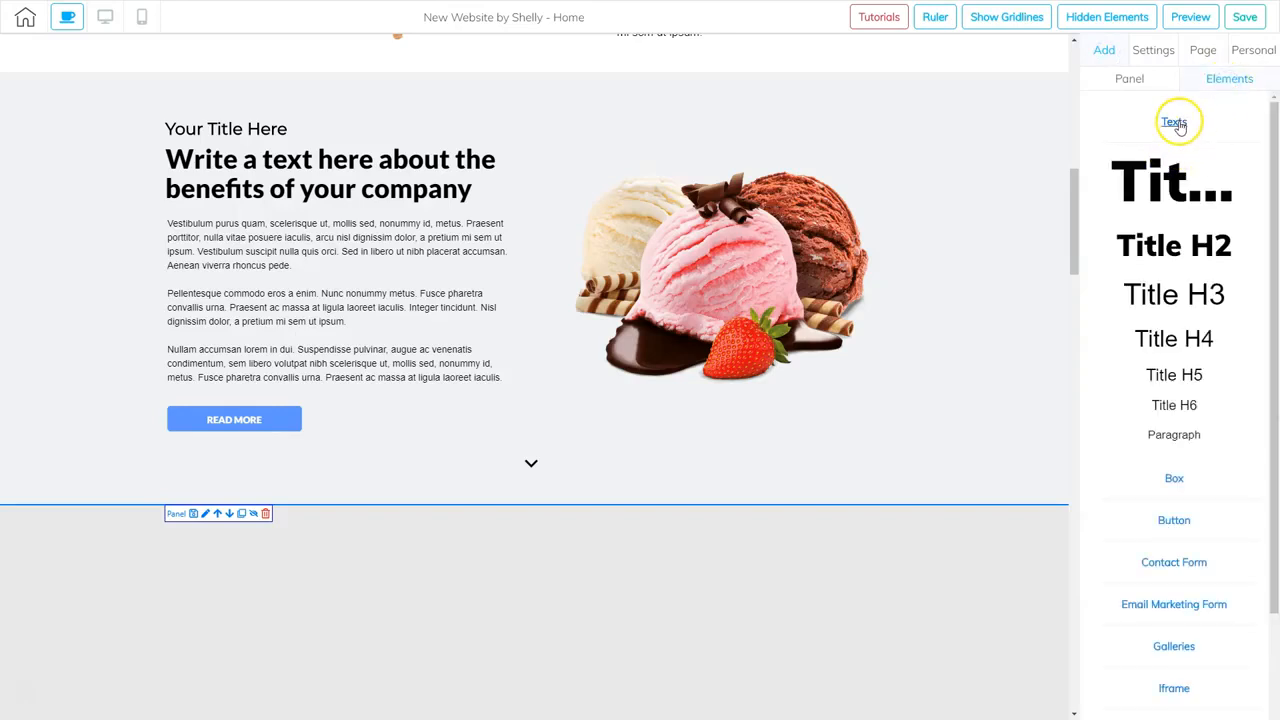
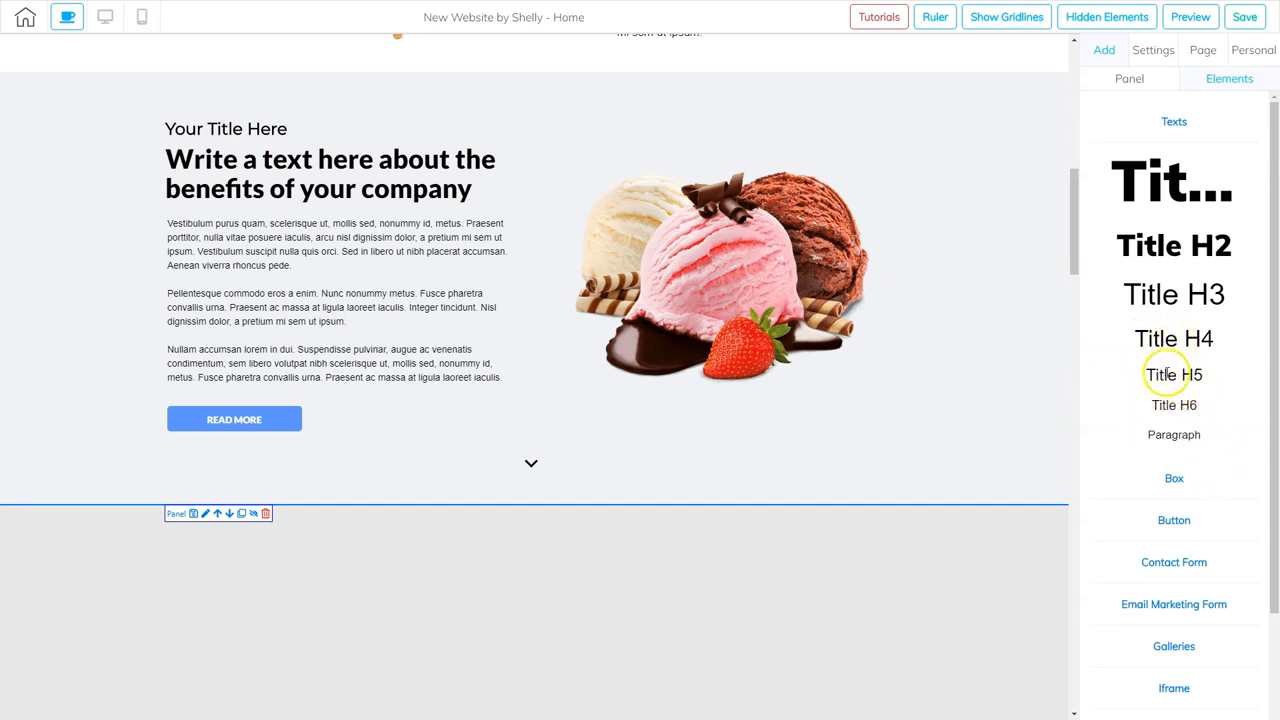
left_click_drag(1157, 378, 303, 561)
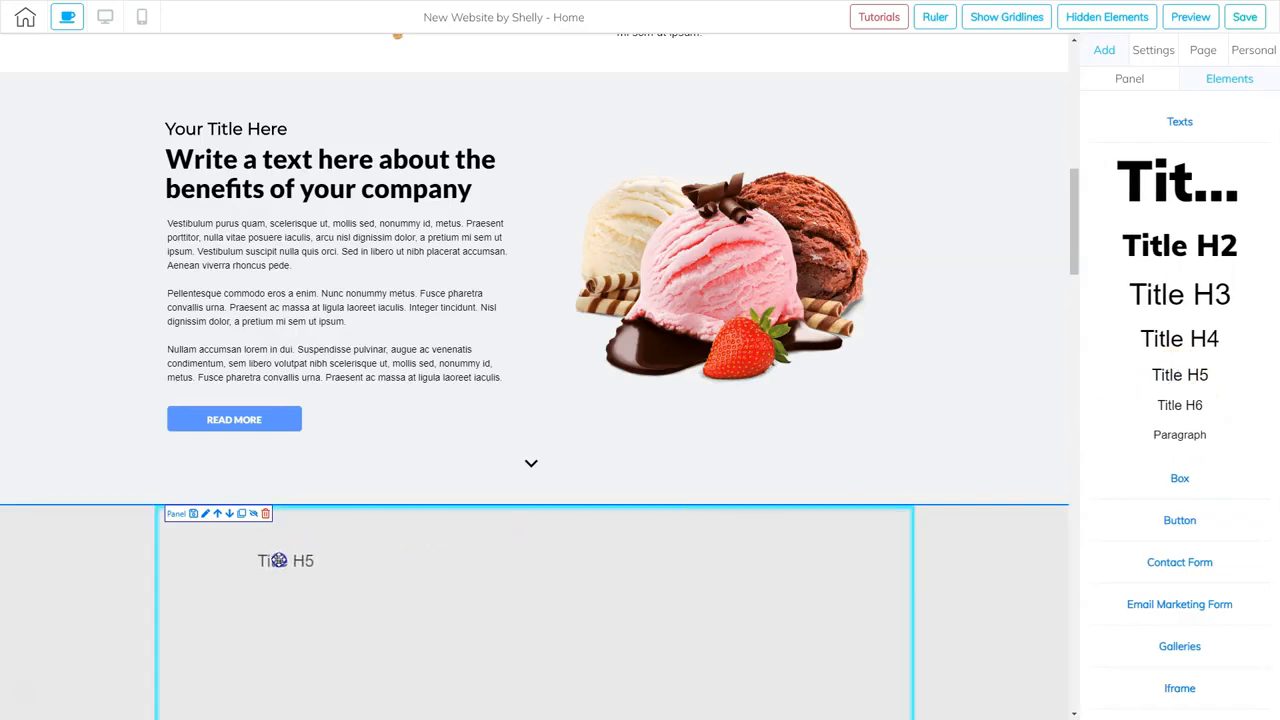
left_click_drag(1168, 338, 257, 595)
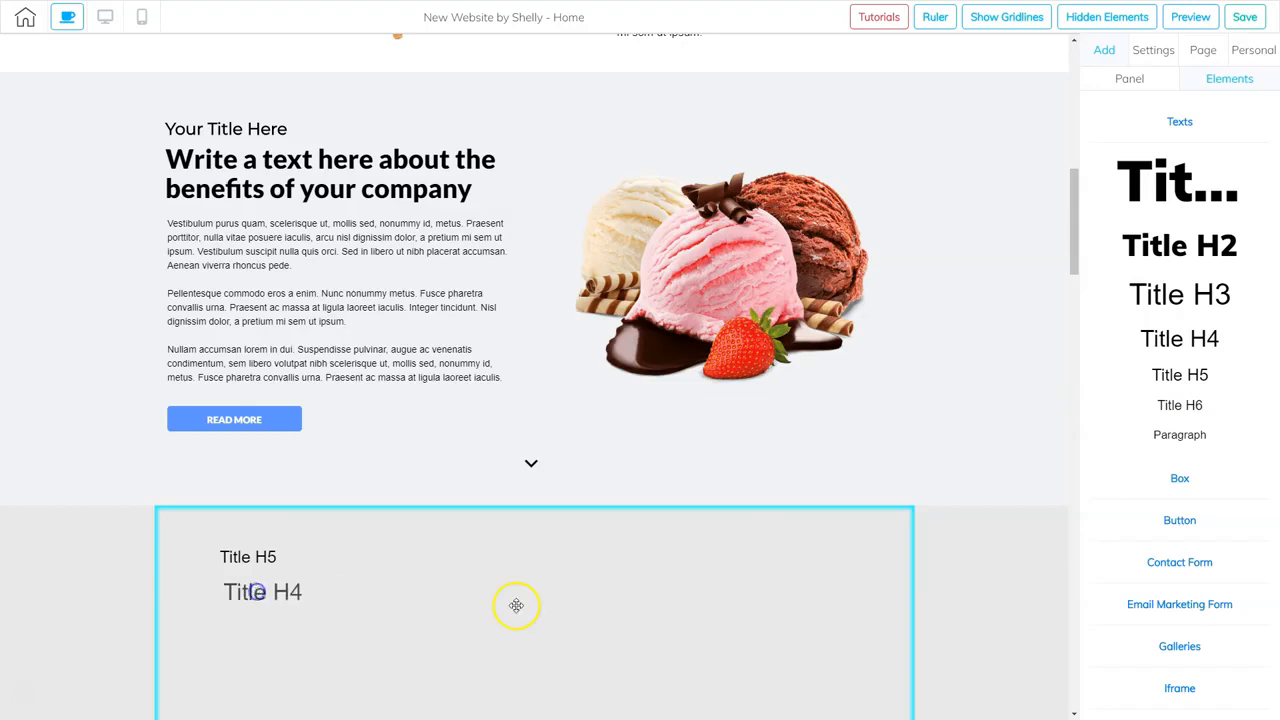
left_click_drag(1177, 434, 250, 628)
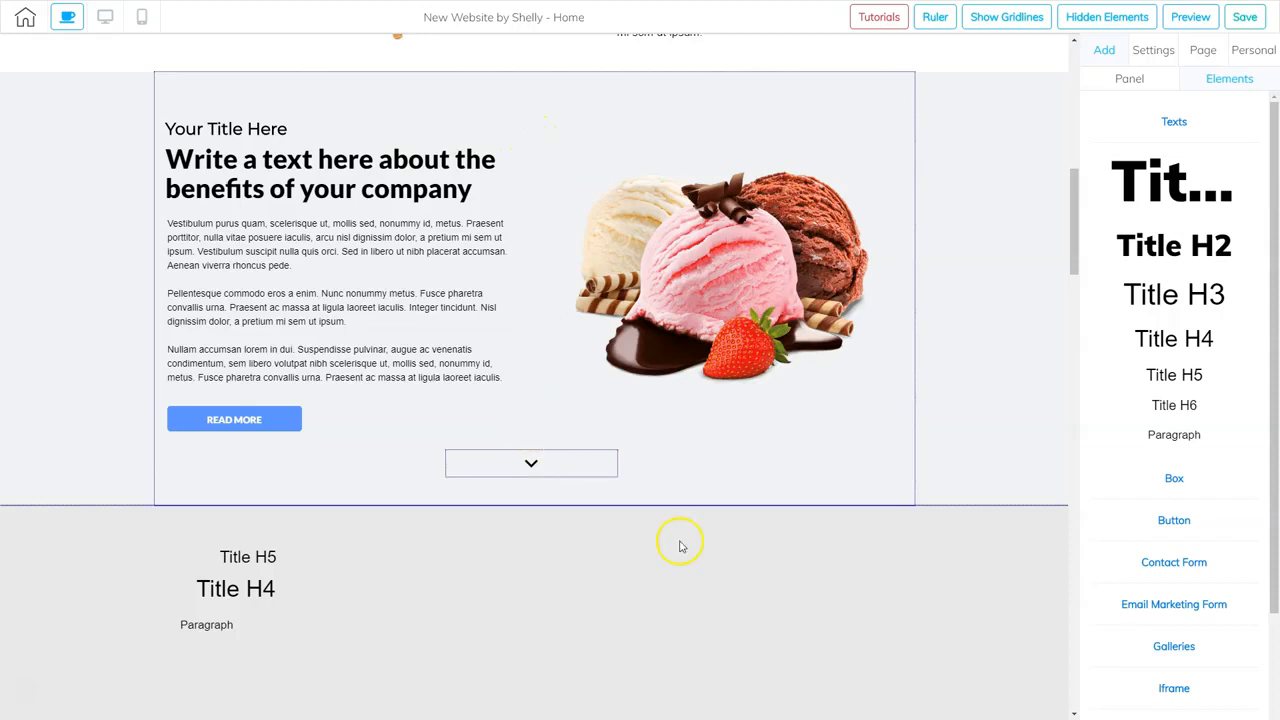
- Add the transparent box with the thin purple outline to the gray panel, beside the new texts
scroll(685, 535, "down", 1)
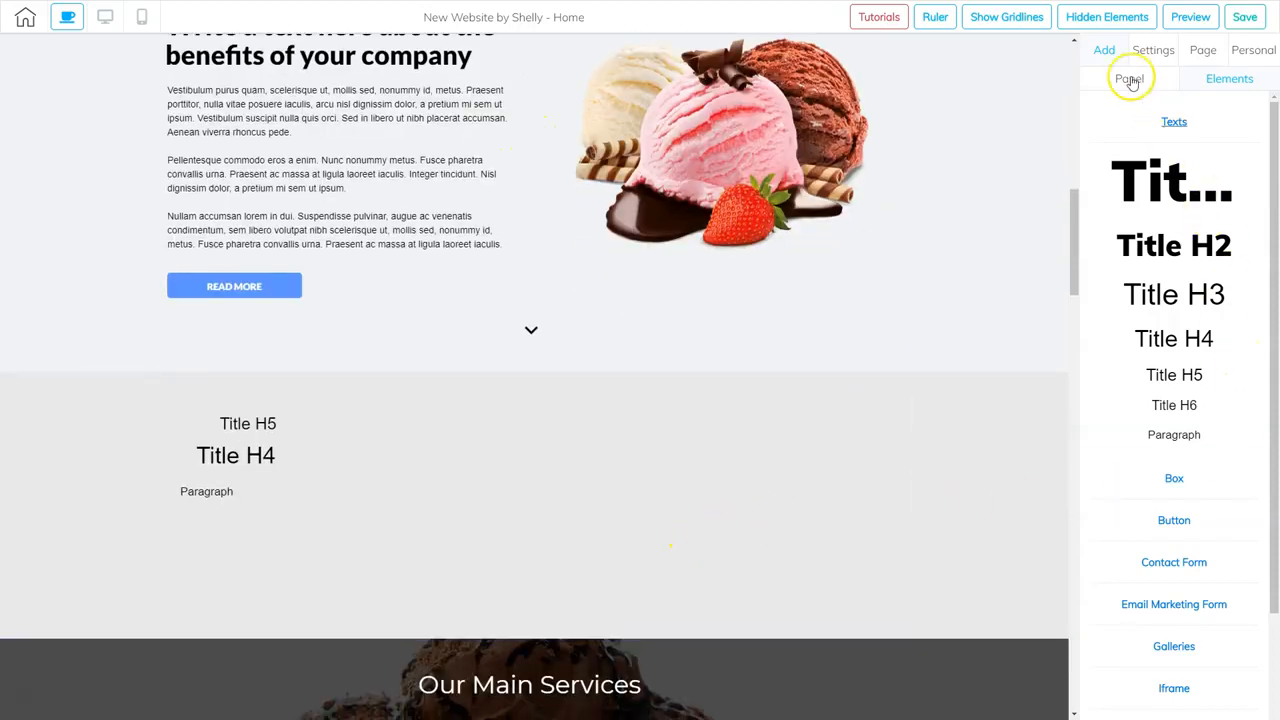
left_click(1176, 117)
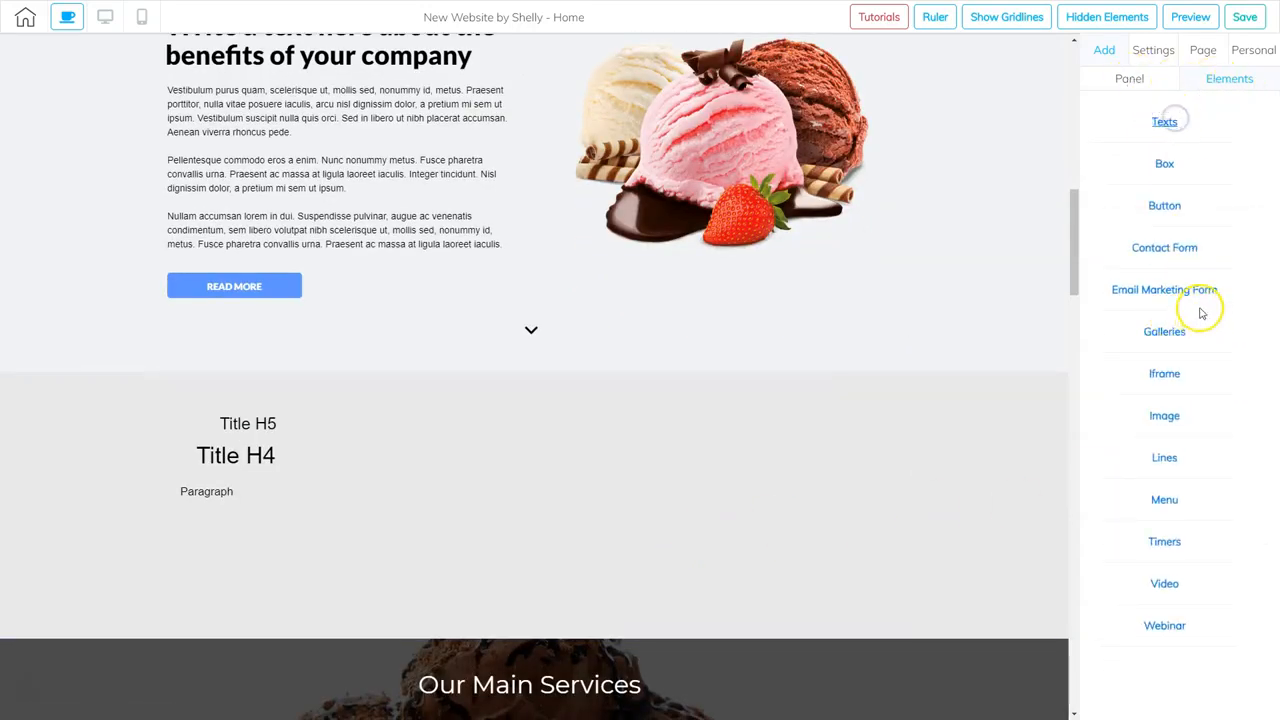
left_click(1166, 167)
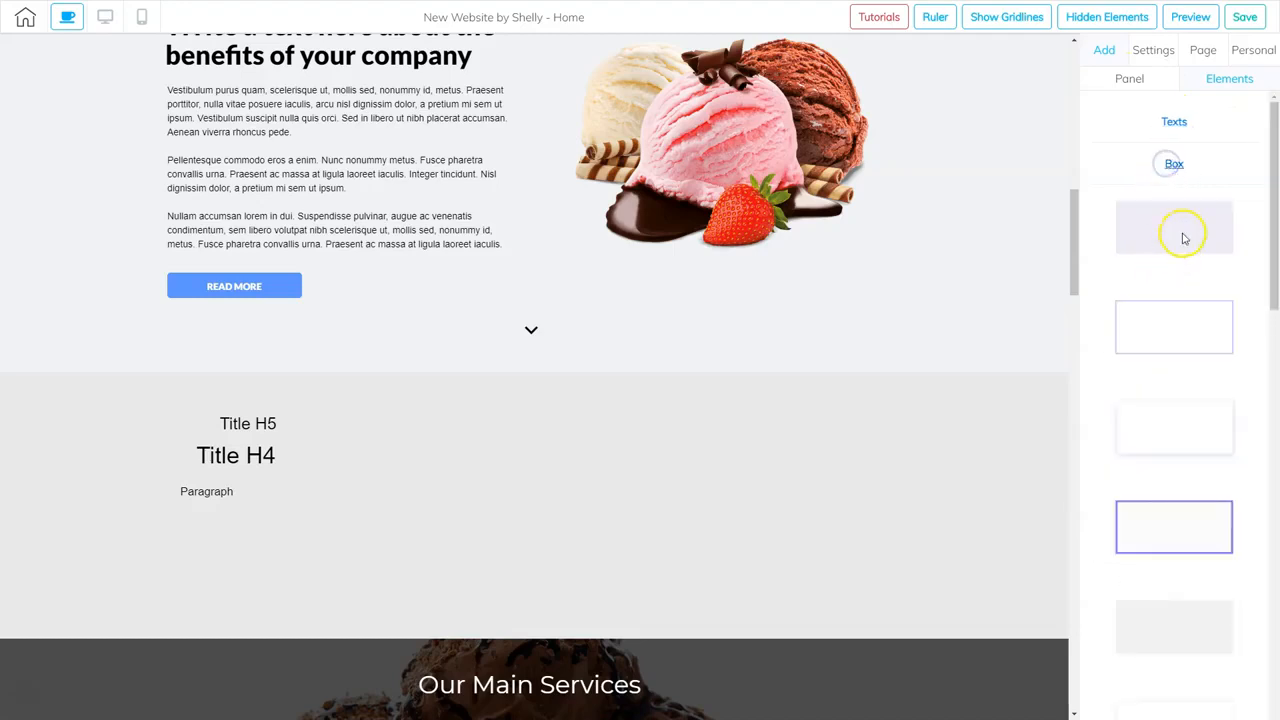
left_click_drag(1190, 322, 654, 438)
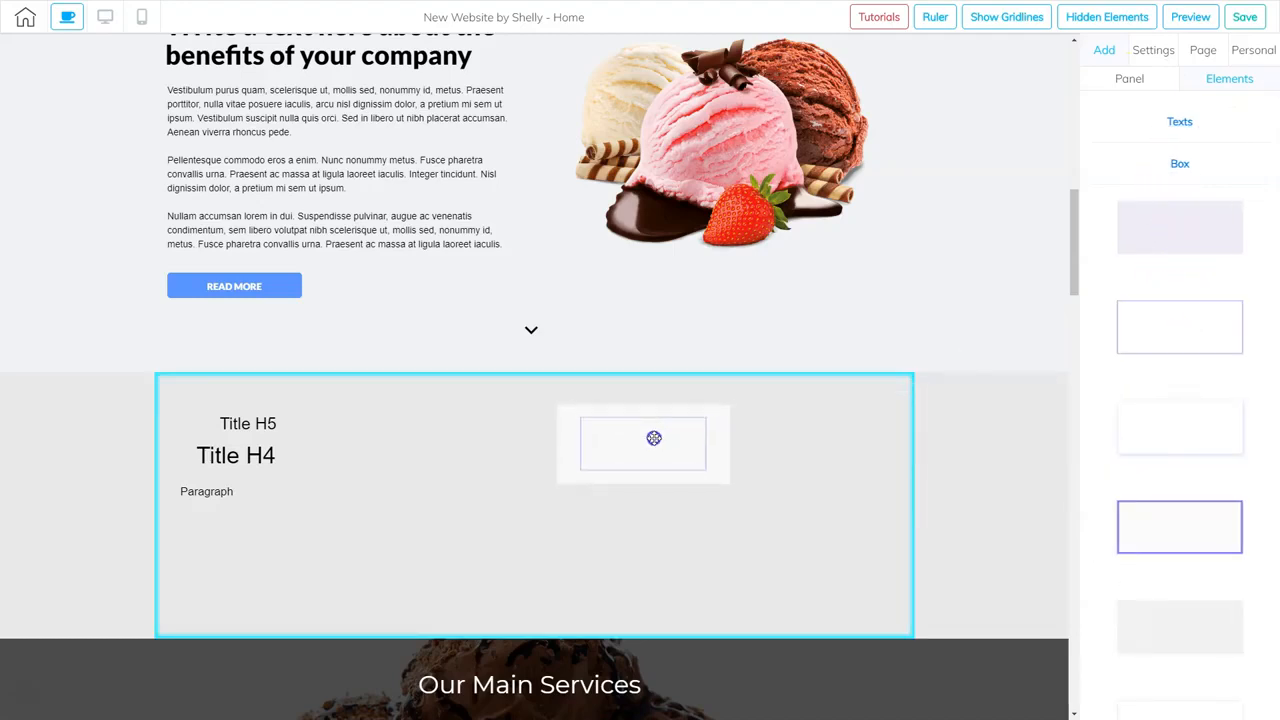
left_click_drag(793, 515, 798, 525)
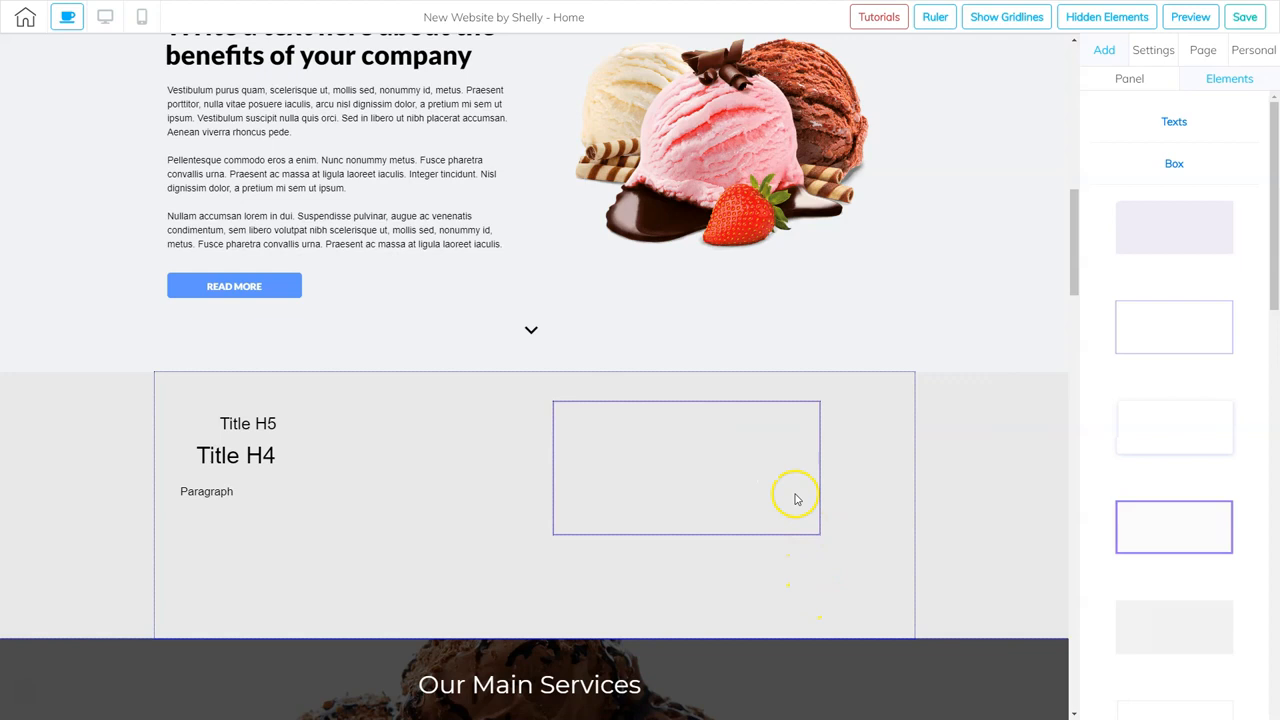
- Increase the gray panel's height to 961
left_click(920, 474)
left_click(1174, 115)
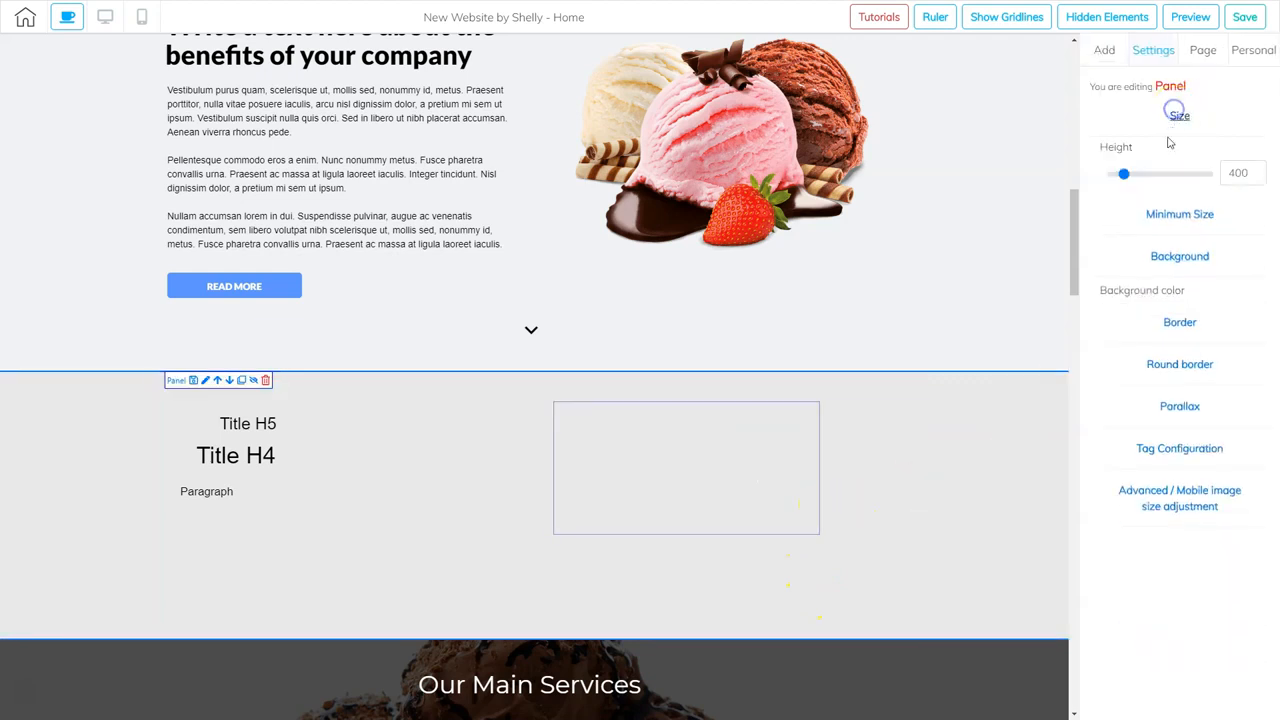
left_click_drag(1121, 175, 1155, 180)
- Enlarge the outlined box to a tall, wide area and position it in the middle of the gray panel, right of the texts
scroll(808, 505, "down", 3)
left_click(753, 298)
left_click_drag(820, 334, 898, 565)
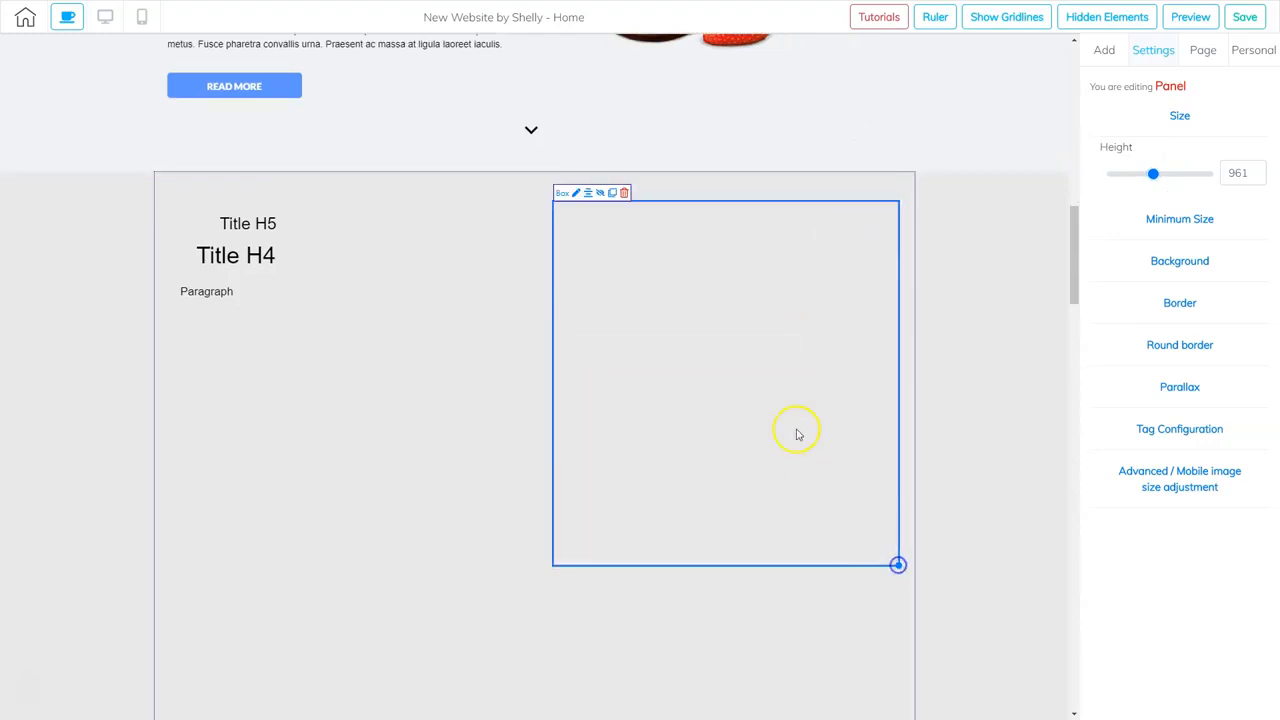
left_click_drag(789, 400, 747, 398)
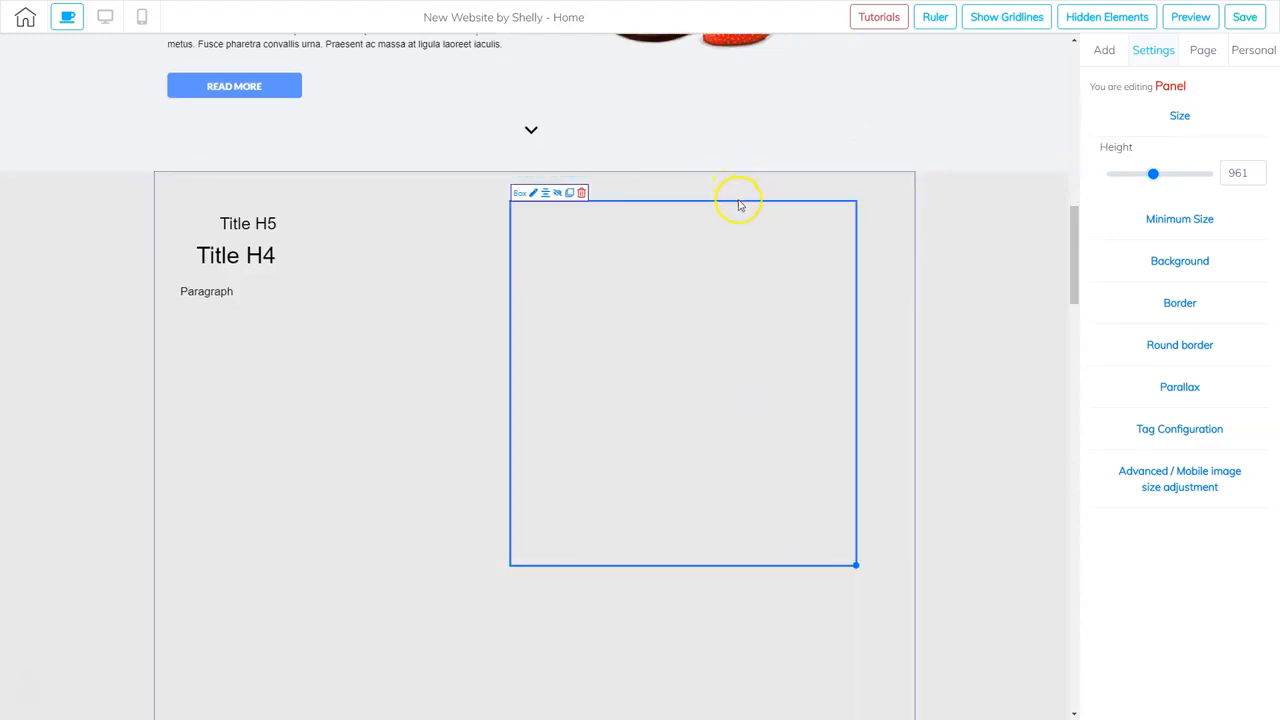
left_click_drag(738, 208, 623, 204)
left_click_drag(740, 566, 821, 568)
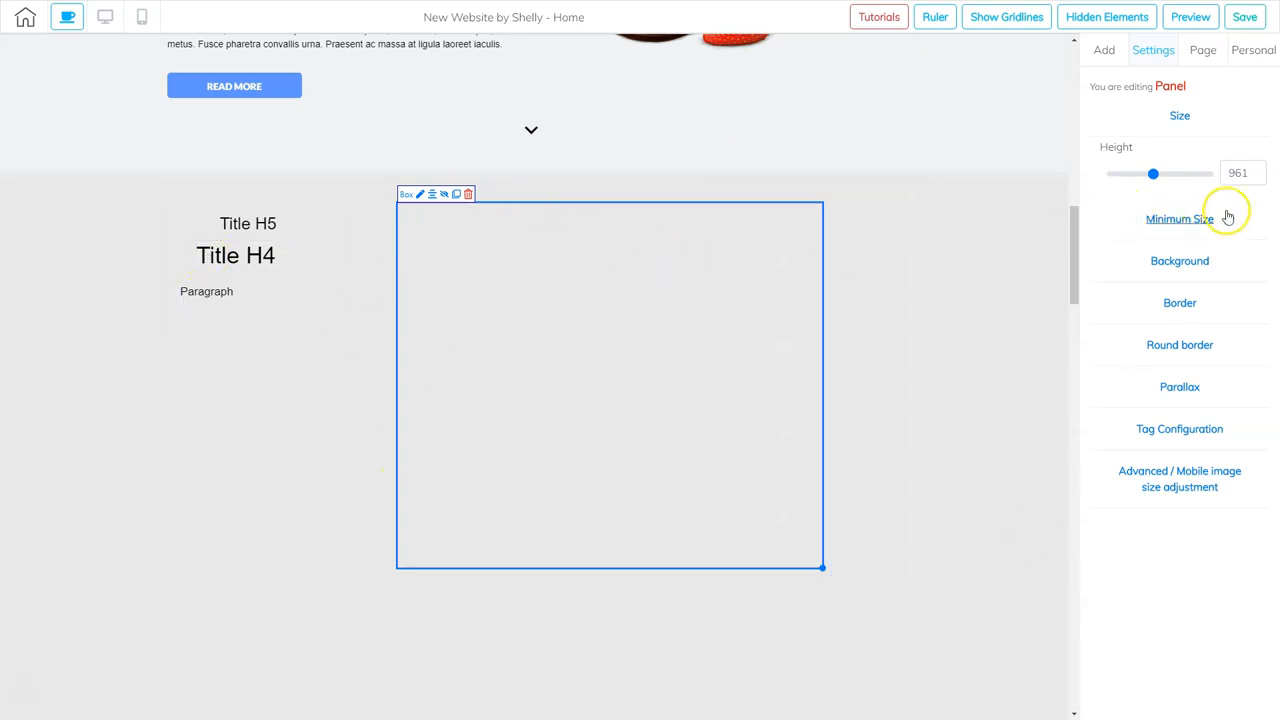
- Remove the box's outline by setting its border style to none
left_click(1174, 305)
left_click(720, 349)
left_click(1133, 285)
left_click(1177, 284)
left_click(1174, 299)
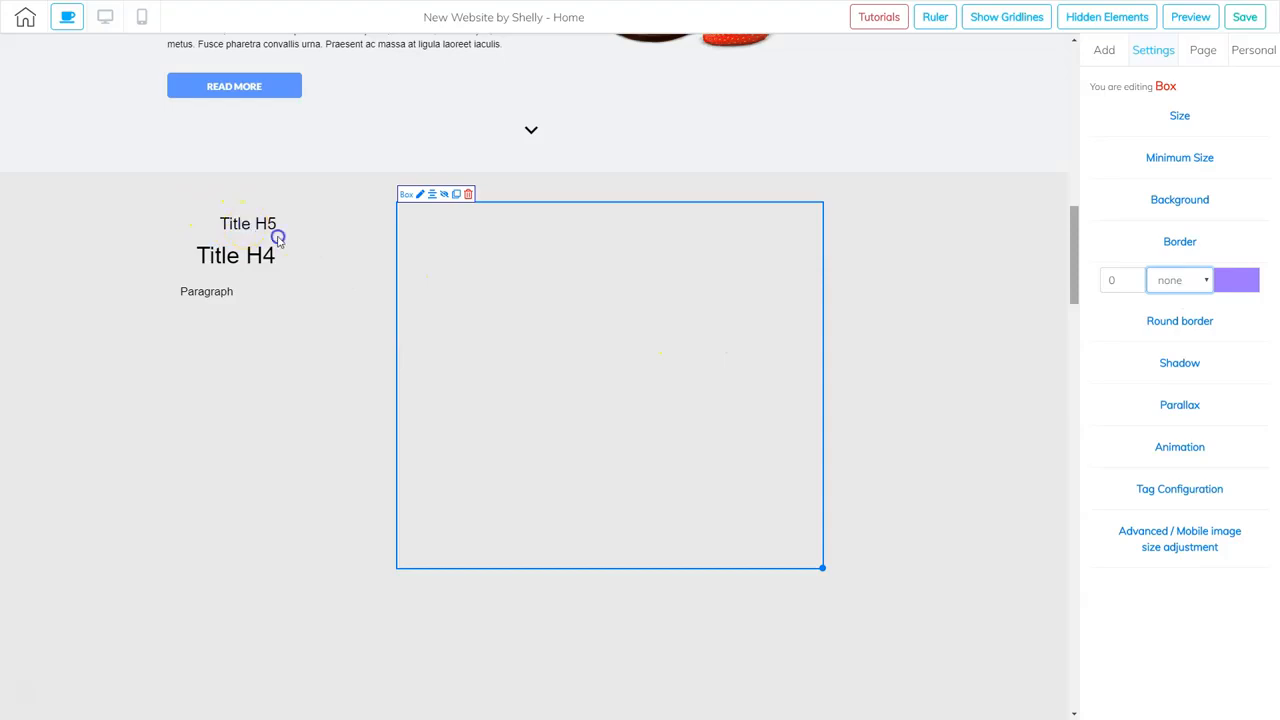
- Move the Title H5, Title H4 and Paragraph texts into the box, stacked near its upper-left corner
left_click_drag(477, 258, 449, 234)
left_click_drag(254, 254, 480, 265)
left_click_drag(222, 296, 465, 304)
- Copy the "Your Title Here" text from the original benefits panel above
scroll(557, 391, "up", 1)
scroll(557, 397, "up", 3)
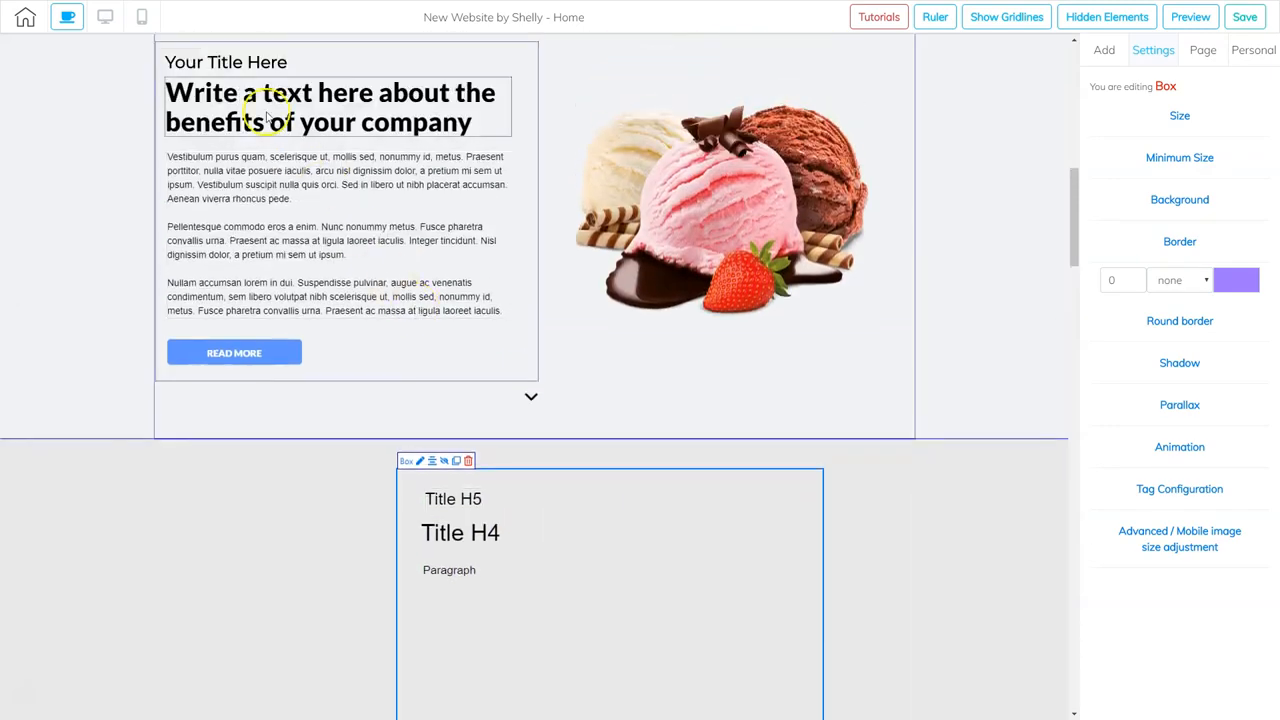
left_click(301, 68)
left_click(296, 64)
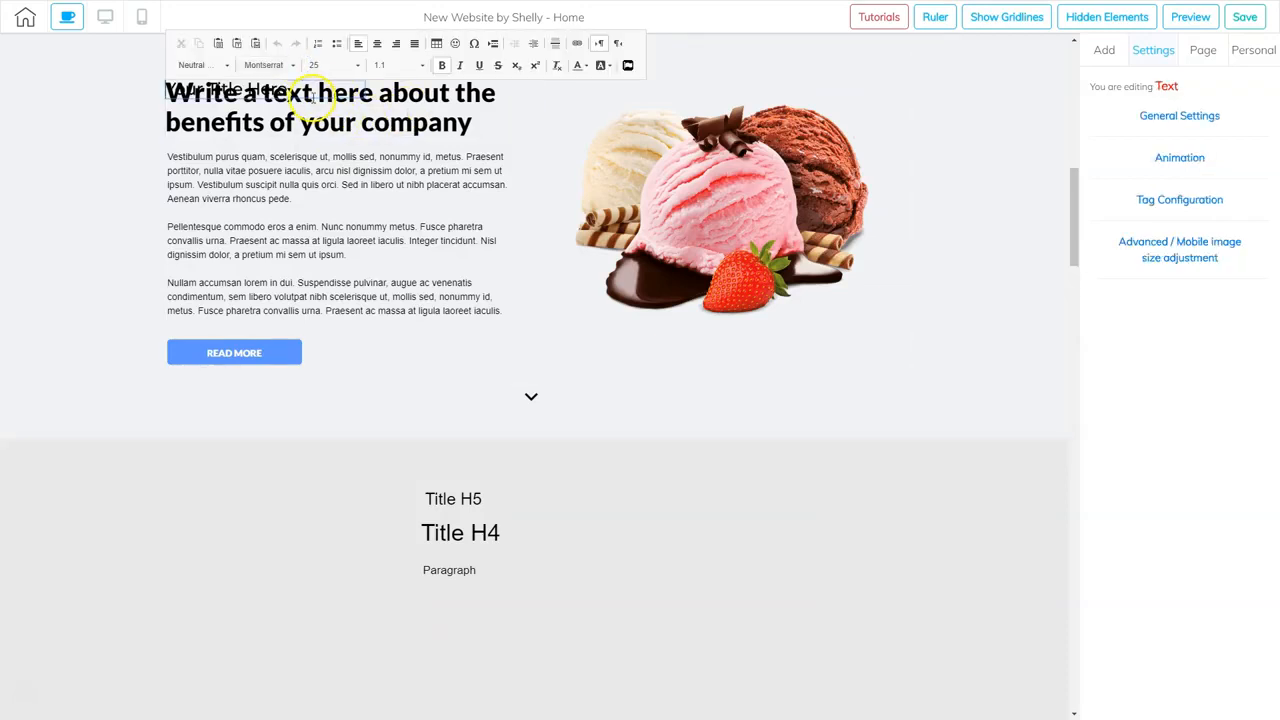
triple_click(272, 89)
key("ctrl+c")
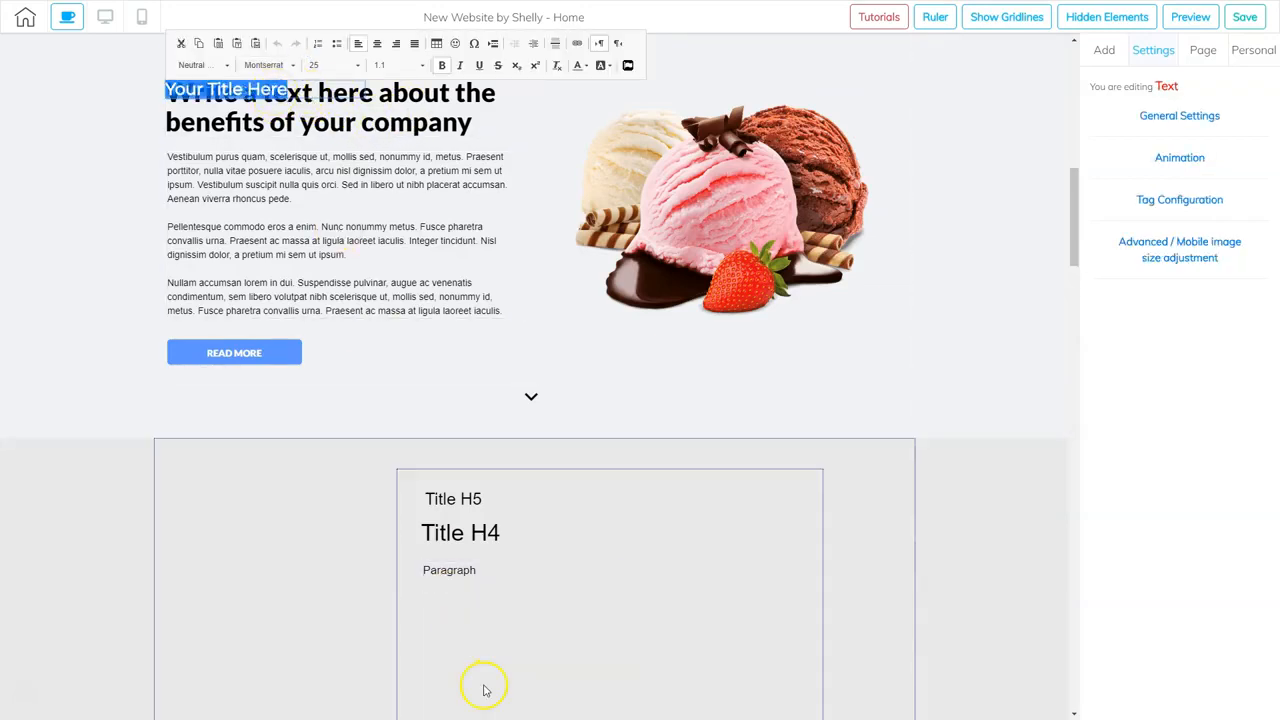
- Replace the Title H5 text with the copied "Your Title Here" and nudge it slightly up and left in the box
left_click(453, 501)
double_click(455, 501)
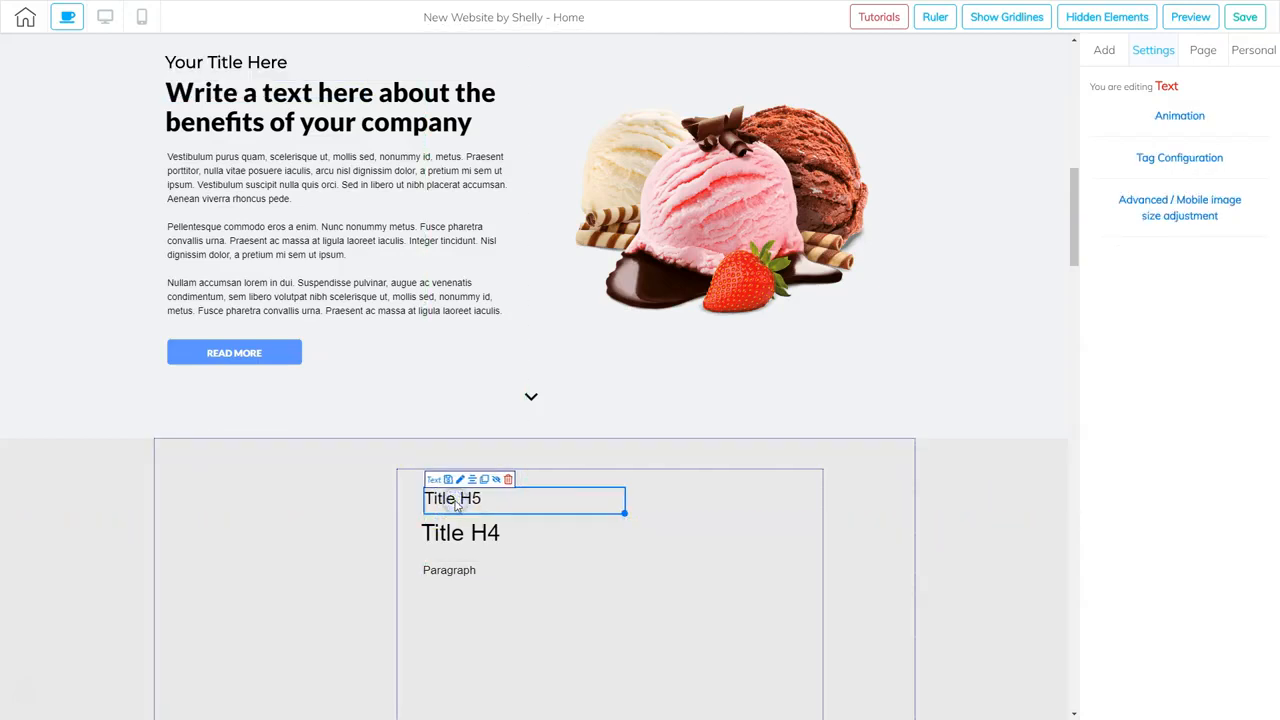
triple_click(455, 500)
key("ctrl+v")
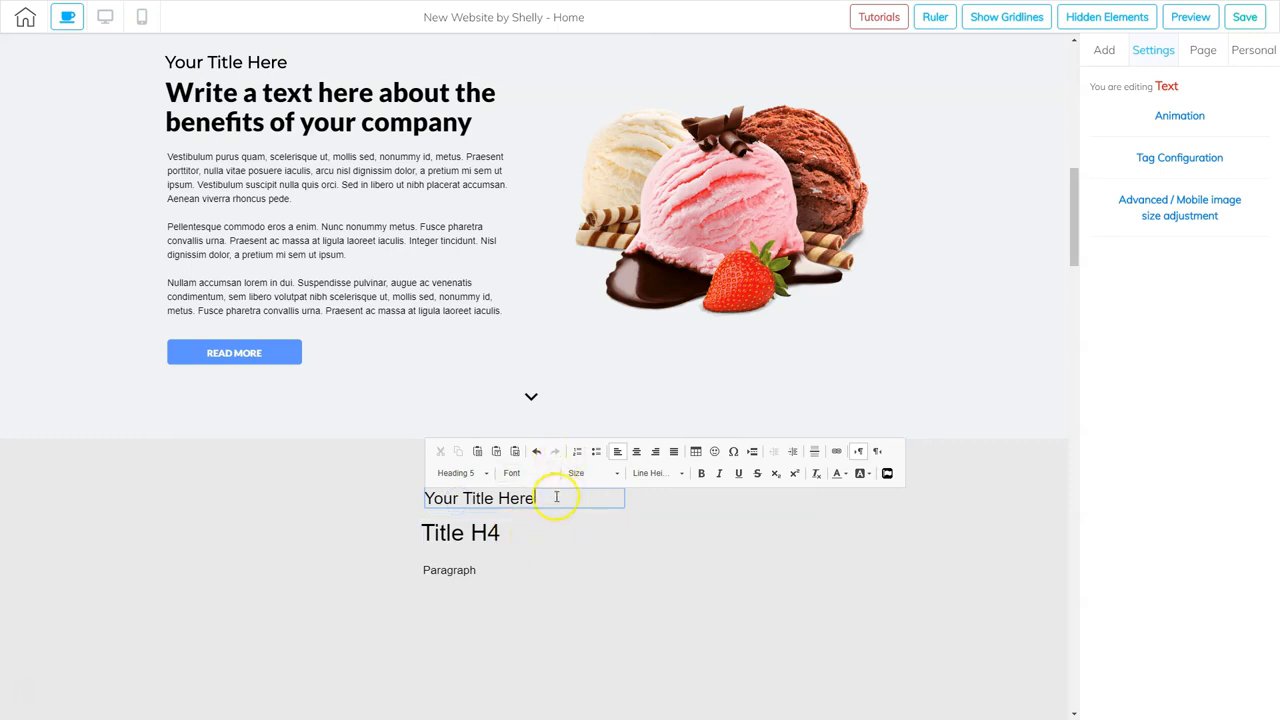
left_click(614, 539)
left_click(525, 503)
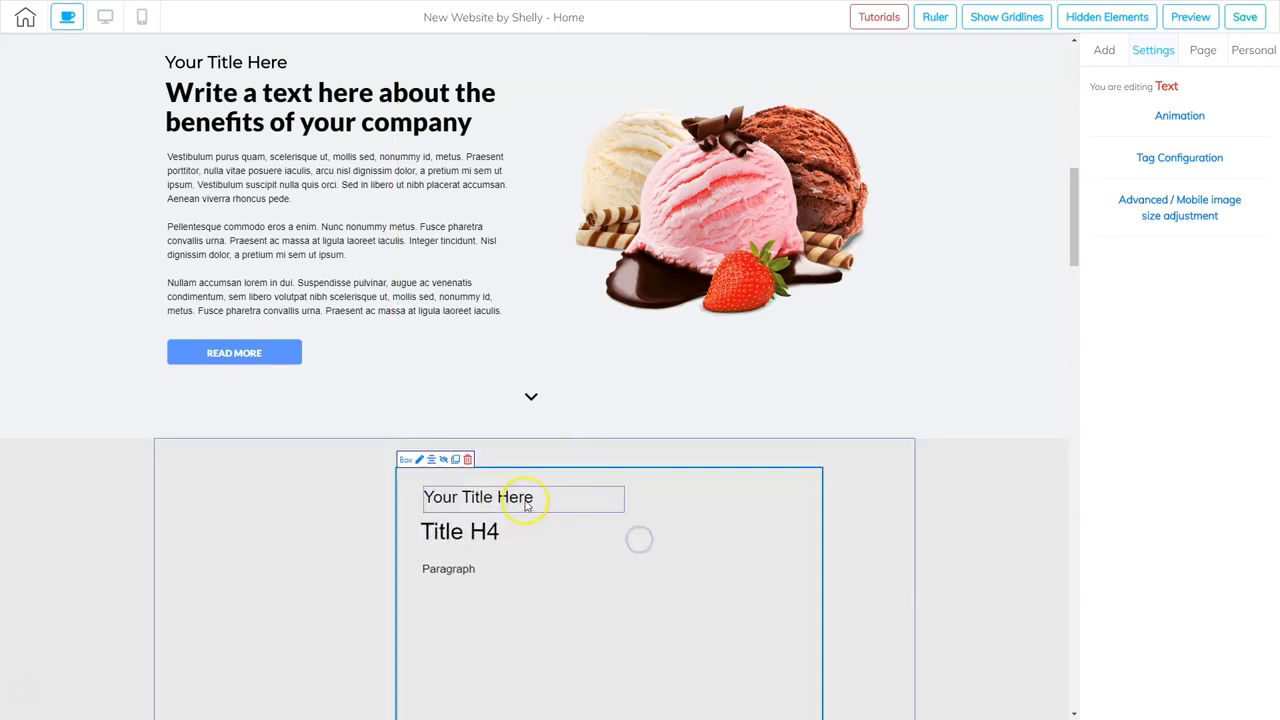
left_click_drag(516, 499, 466, 528)
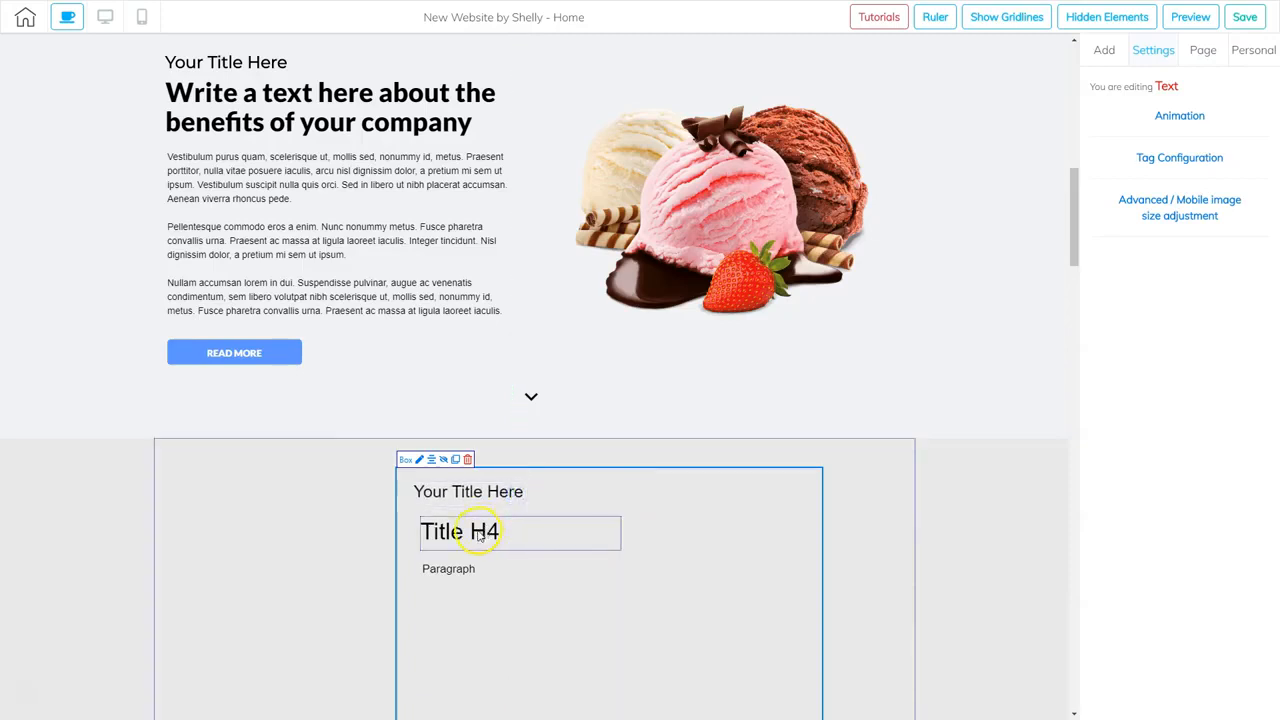
- Replace the Title H4 text with "Write a text here about the benefits of your company", copied from the original panel
left_click(281, 110)
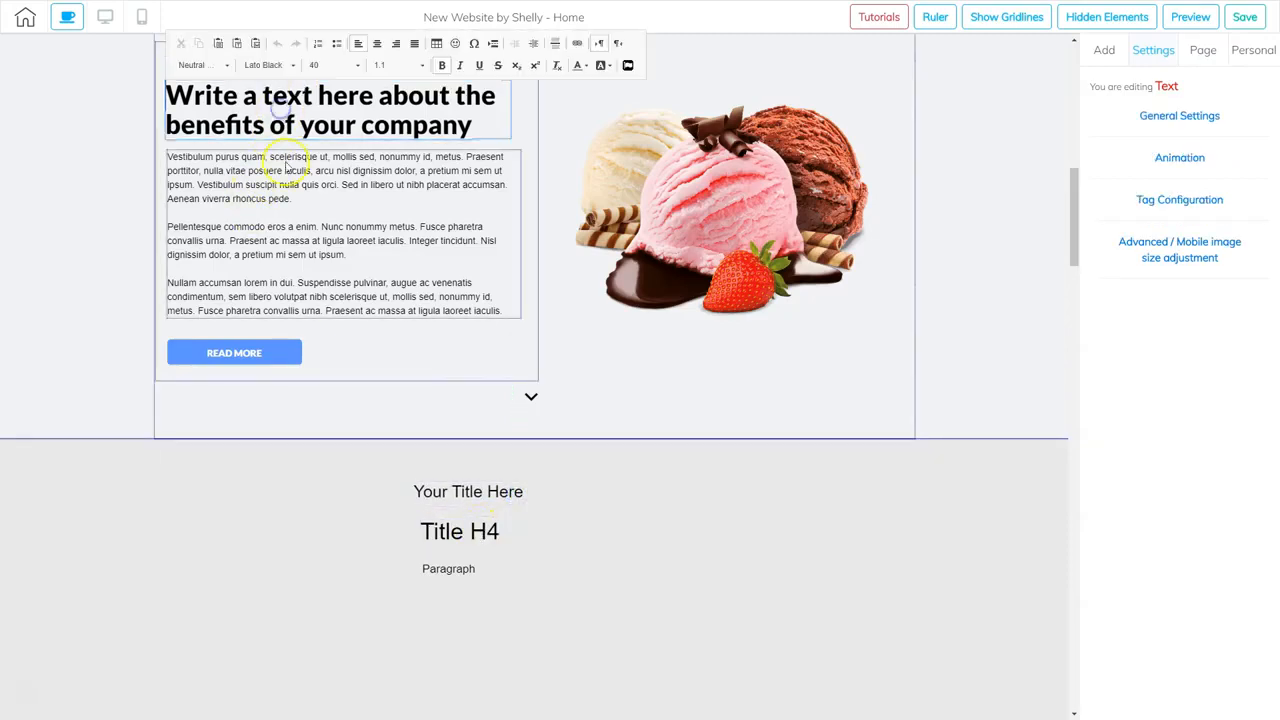
triple_click(281, 106)
key("ctrl+c")
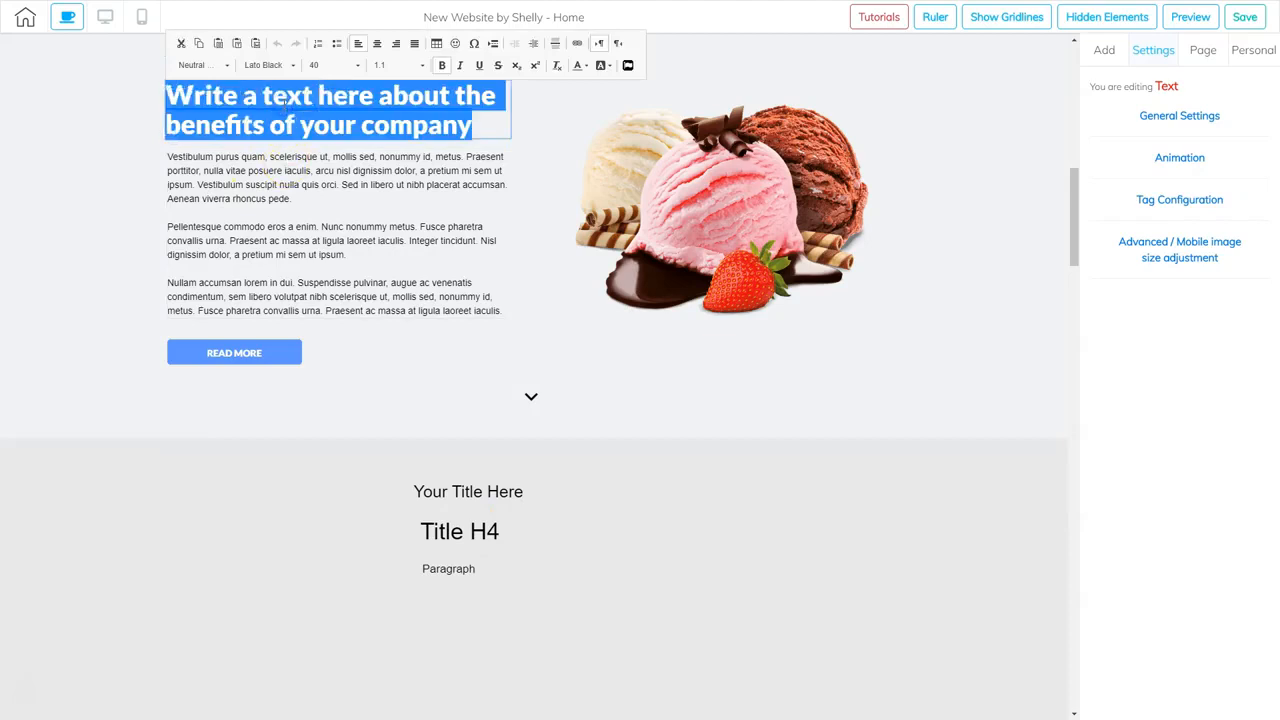
left_click_drag(470, 546, 468, 540)
left_click(464, 533)
key("ctrl+a")
key("ctrl+v")
left_click(571, 549)
left_click(613, 588)
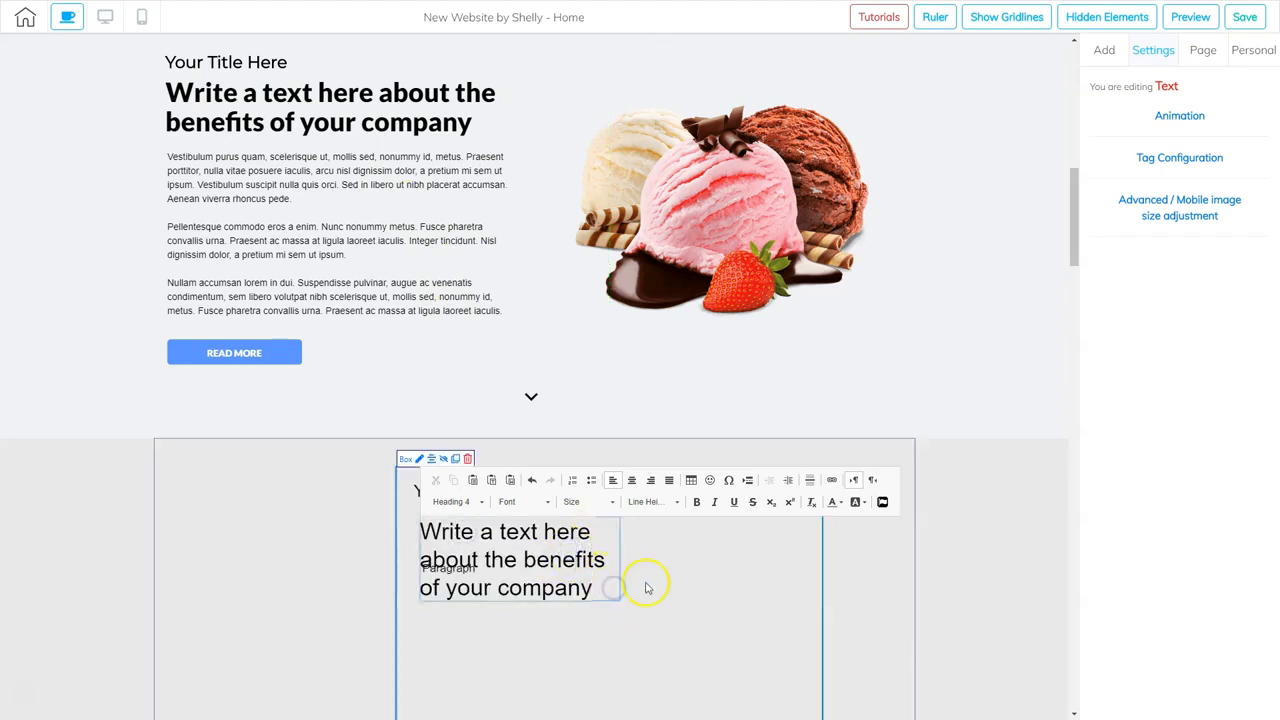
left_click(646, 584)
- Widen the new headline so it wraps onto two lines, and make its text bold
left_click(601, 574)
left_click_drag(619, 605, 734, 541)
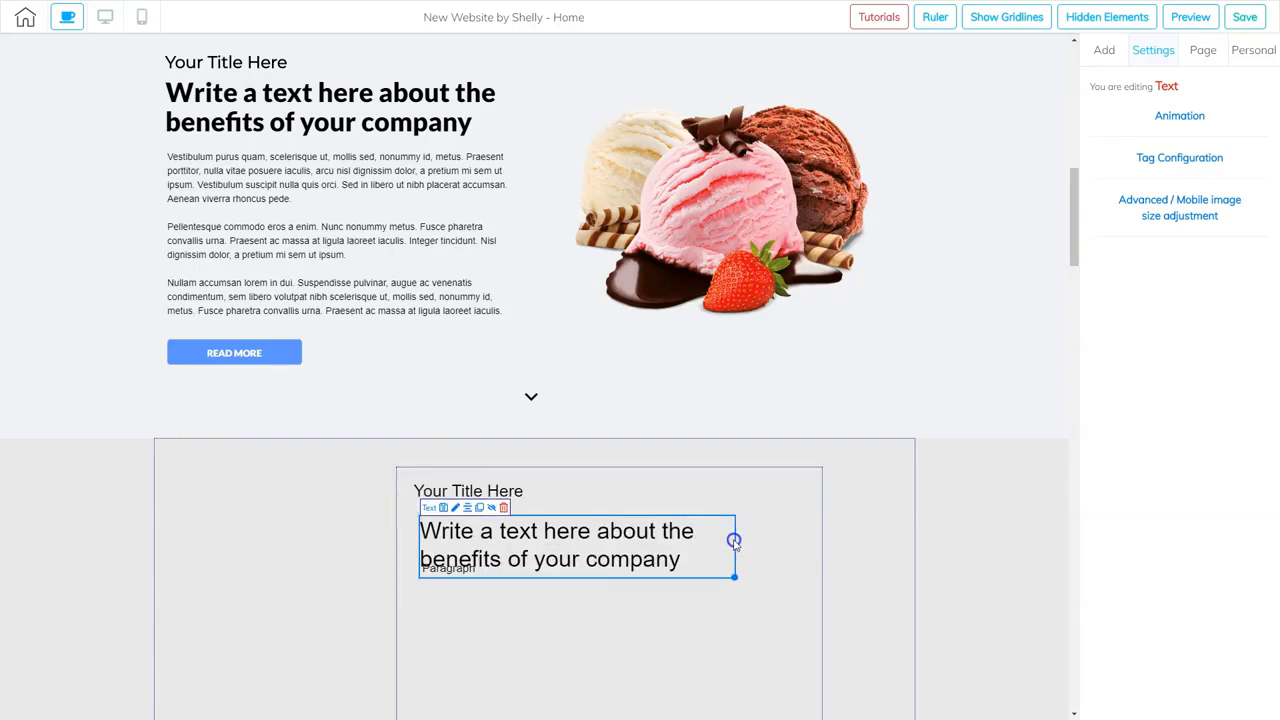
left_click(537, 539)
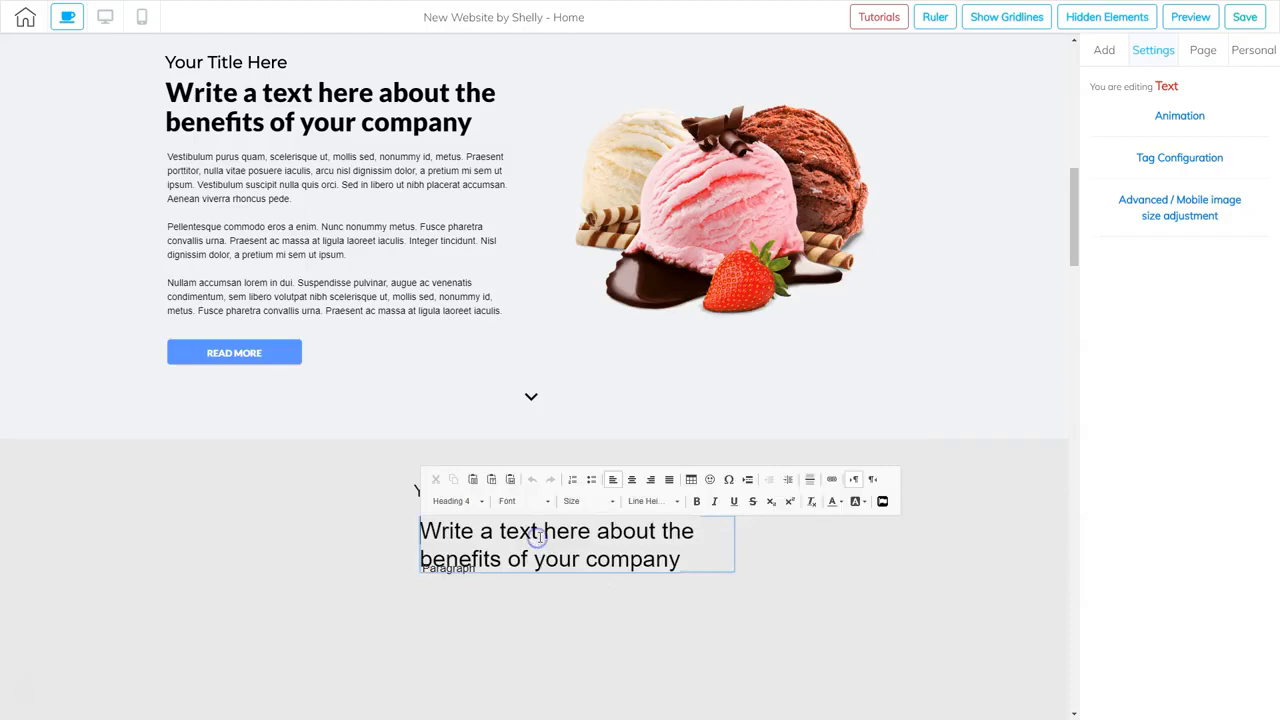
triple_click(537, 533)
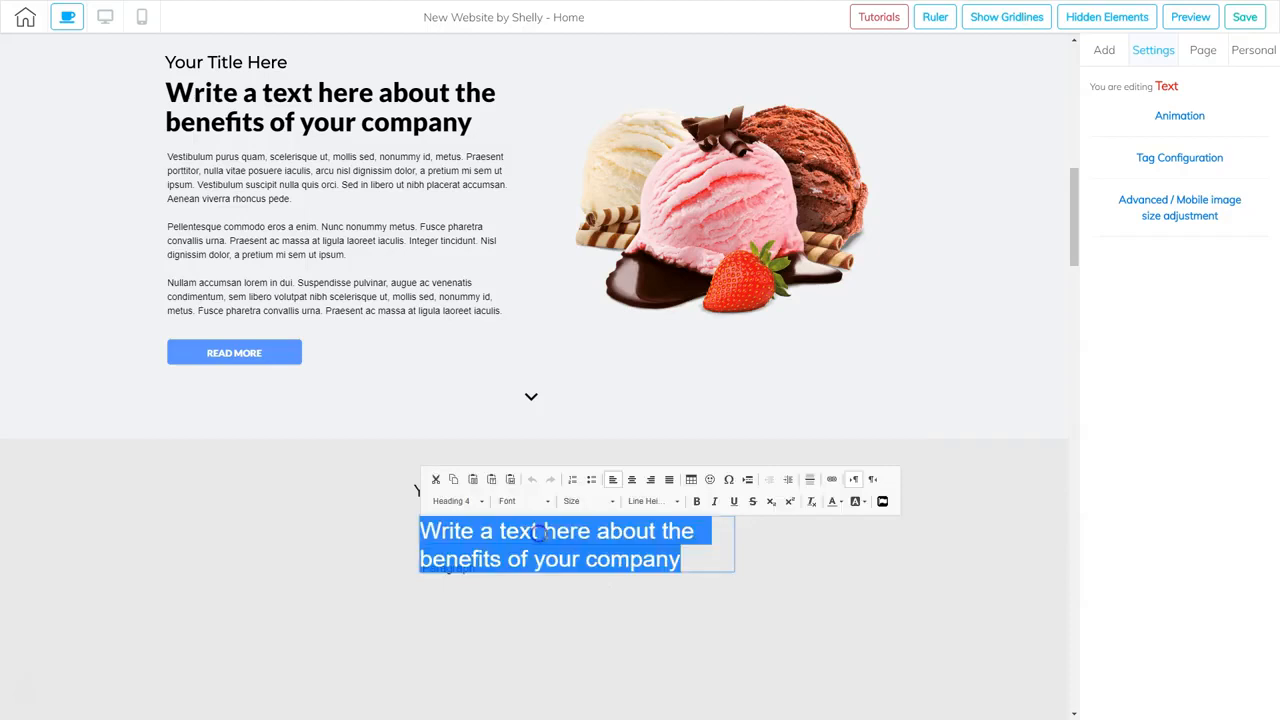
left_click(697, 501)
left_click(716, 606)
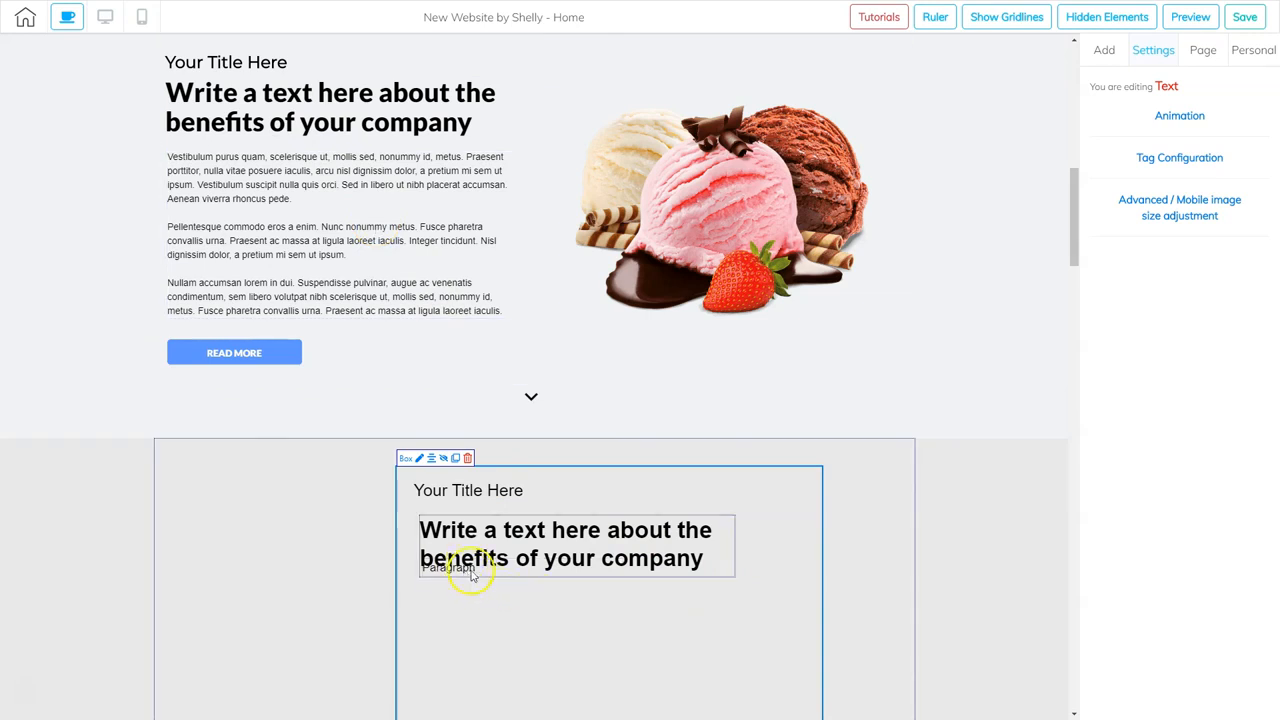
- Align the headline just under "Your Title Here" and move the Paragraph text down below it
left_click_drag(503, 543, 533, 523)
left_click_drag(453, 578, 447, 594)
left_click_drag(505, 530, 470, 538)
- Copy all three body paragraphs of the original benefits panel
scroll(486, 589, "down", 1)
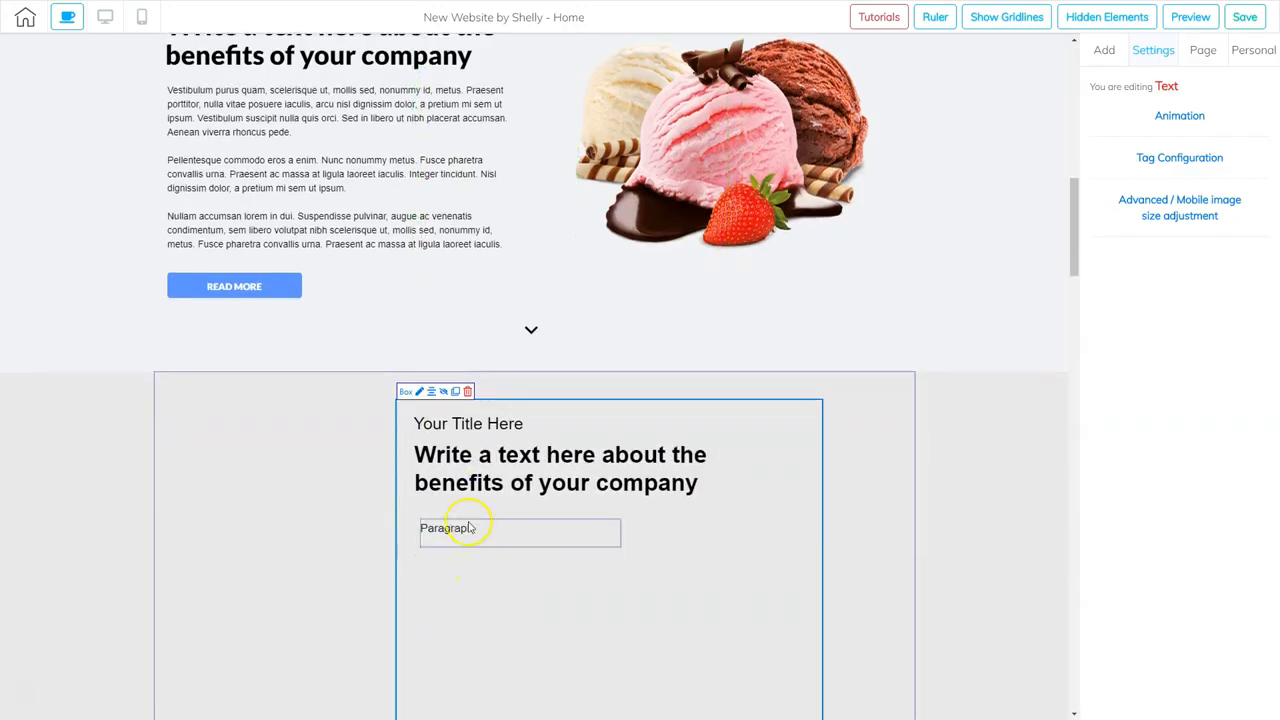
left_click(281, 145)
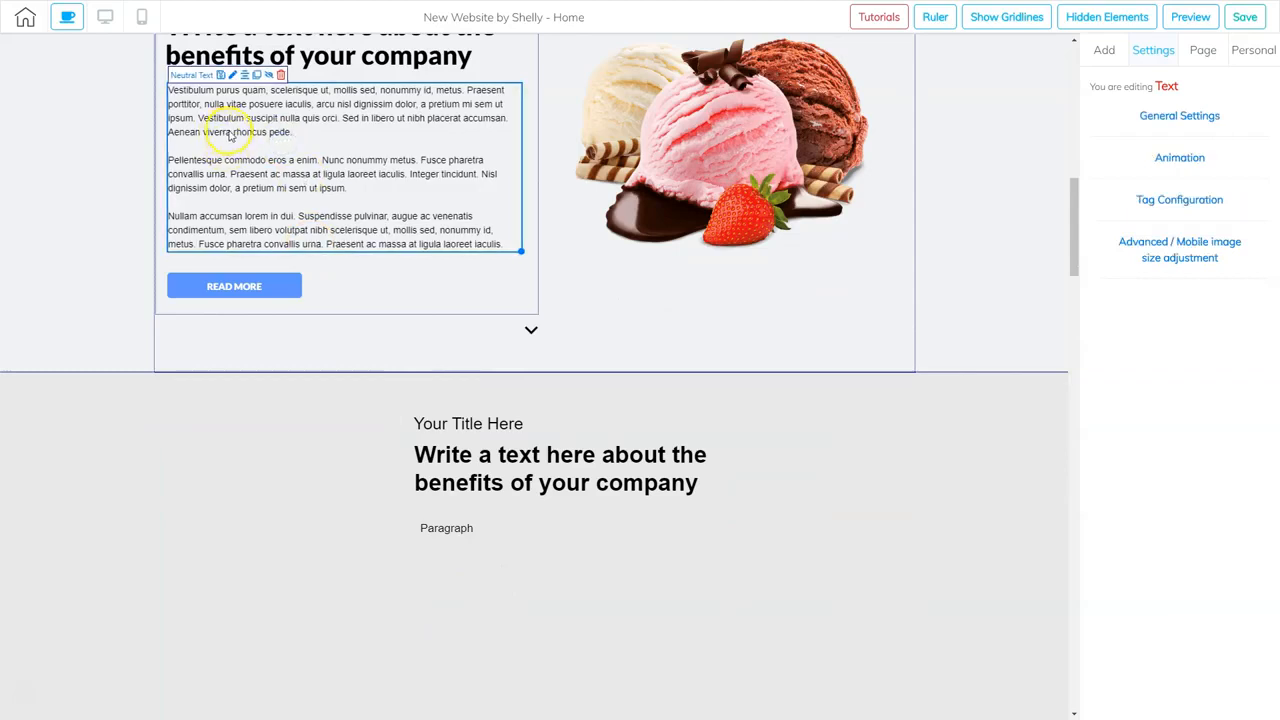
left_click(257, 133)
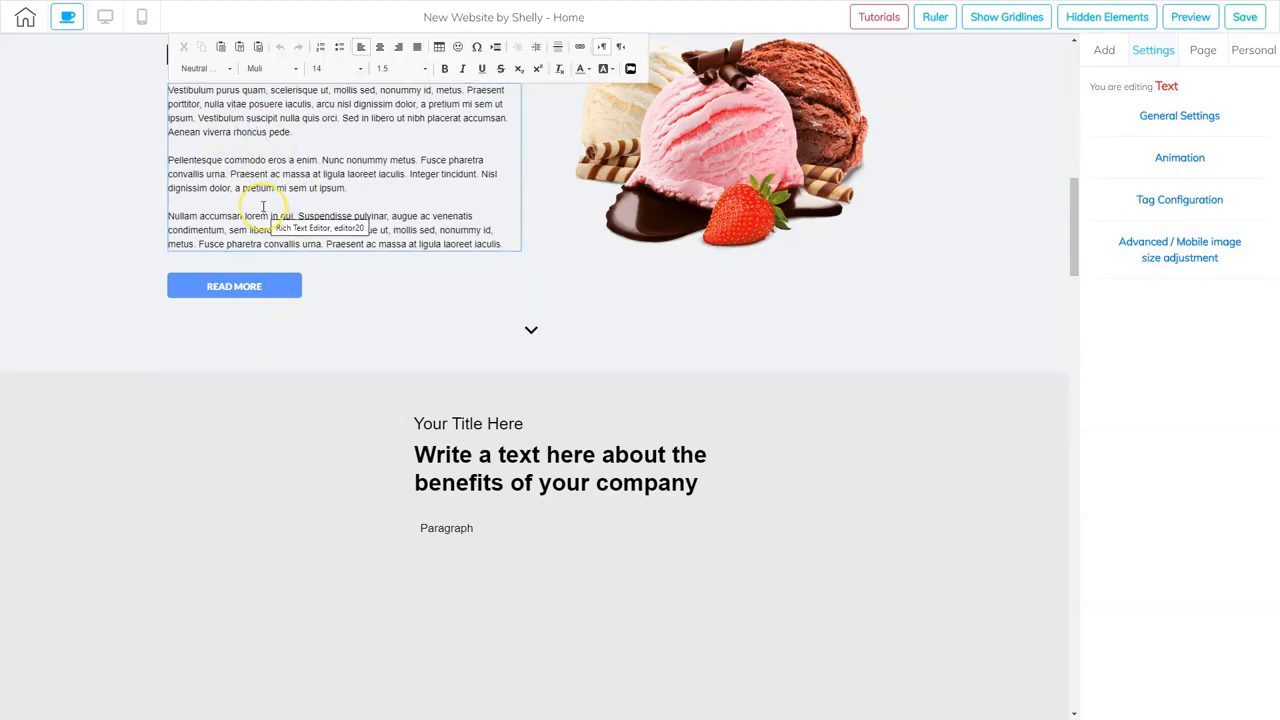
key("ctrl+a")
key("ctrl+c")
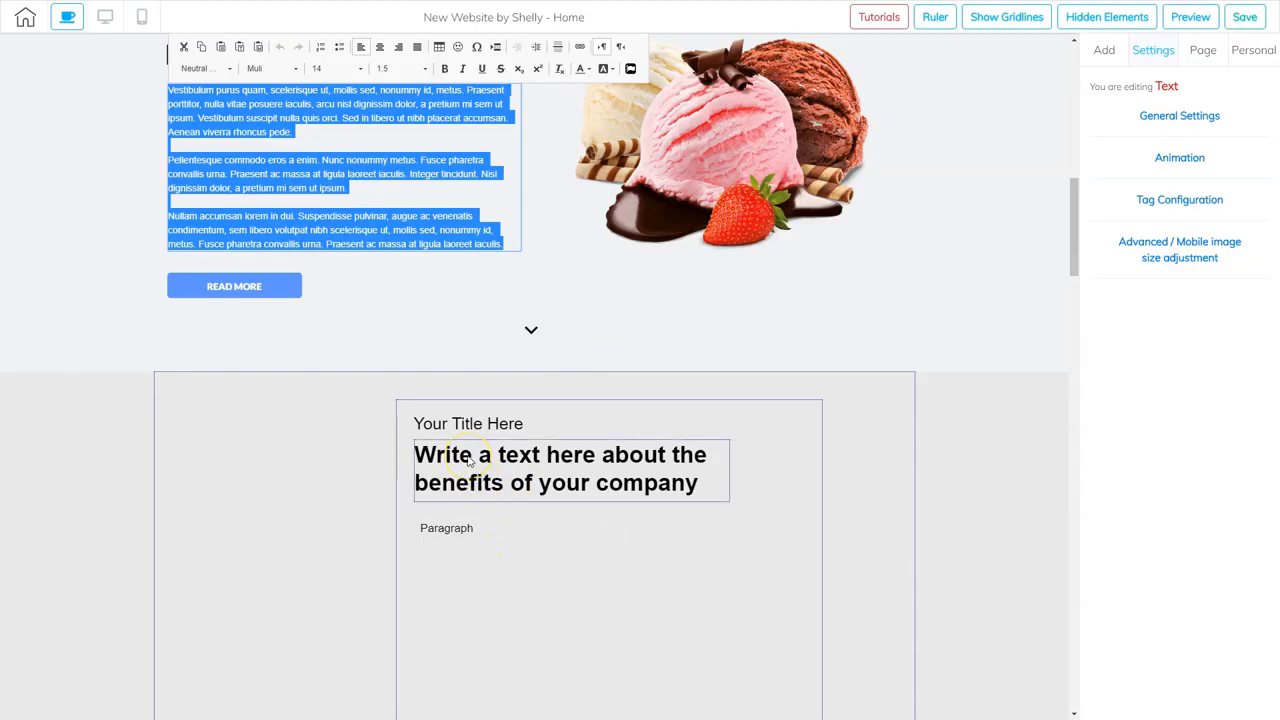
- Replace the placeholder Paragraph text in the new box with the three copied body paragraphs
left_click(482, 535)
double_click(458, 528)
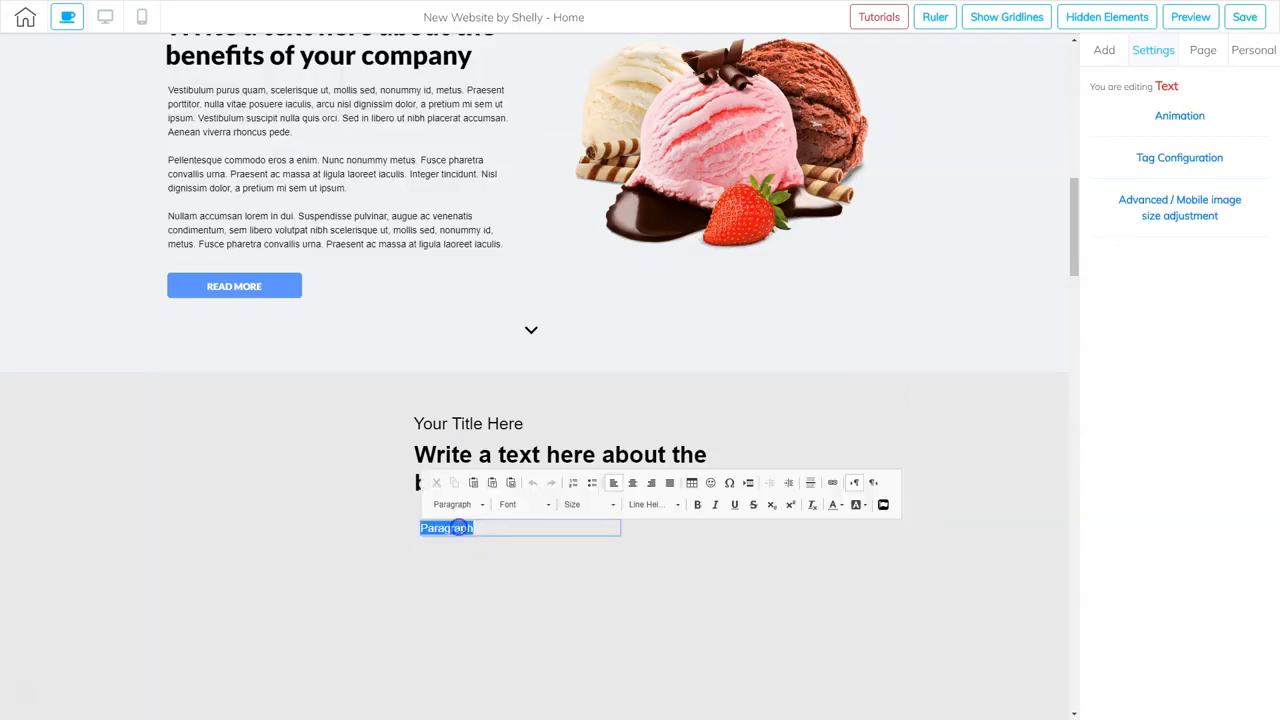
key("ctrl+v")
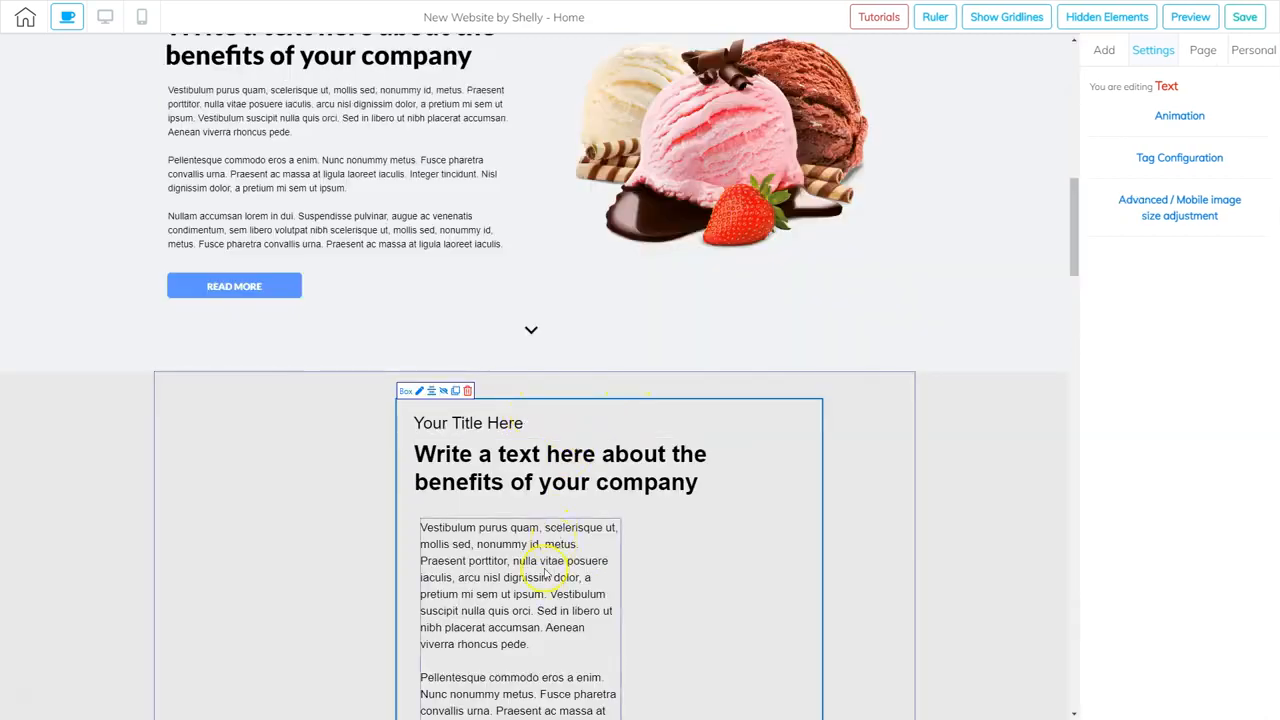
- Place the body text directly under the headline, widen it to nearly the box's width, and fit the box around the texts
scroll(538, 555, "down", 1)
left_click_drag(503, 488, 497, 468)
scroll(586, 534, "down", 2)
left_click(594, 535)
left_click_drag(616, 563, 845, 403)
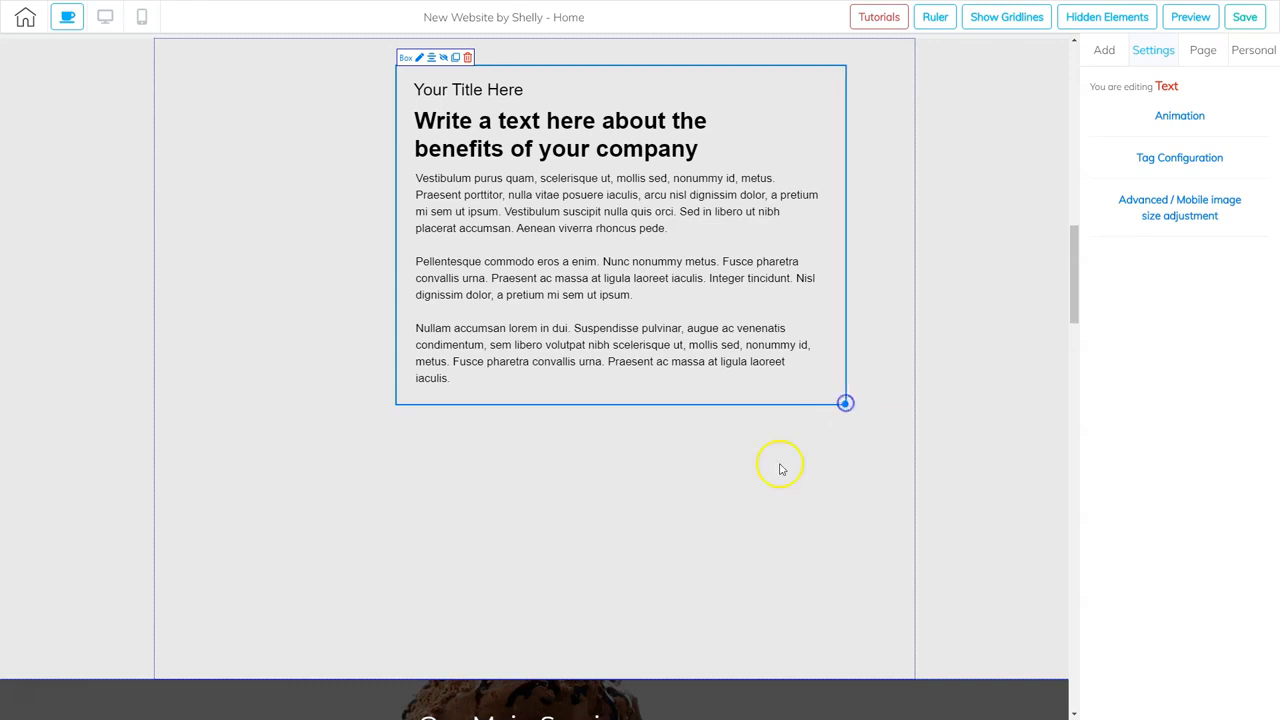
- Compare with the original benefits panel and extend the new box downward to leave room below the body text
scroll(623, 294, "up", 5)
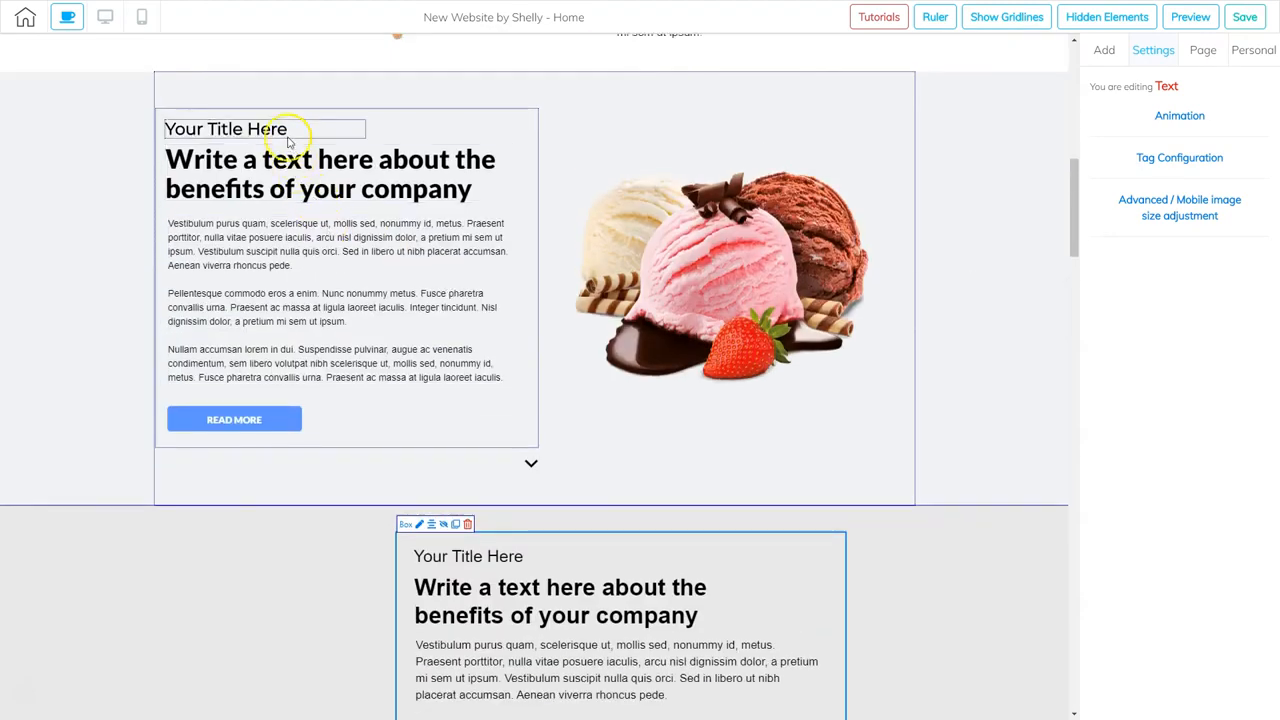
scroll(477, 494, "down", 3)
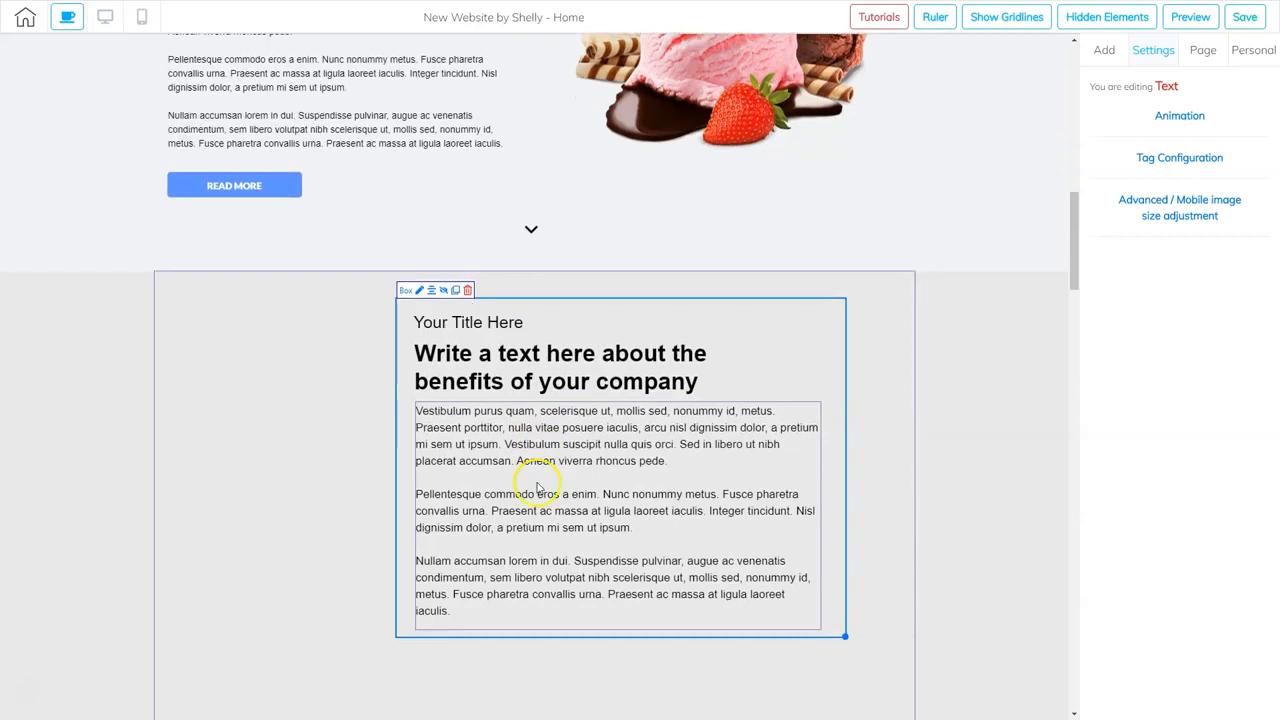
left_click_drag(844, 538, 848, 592)
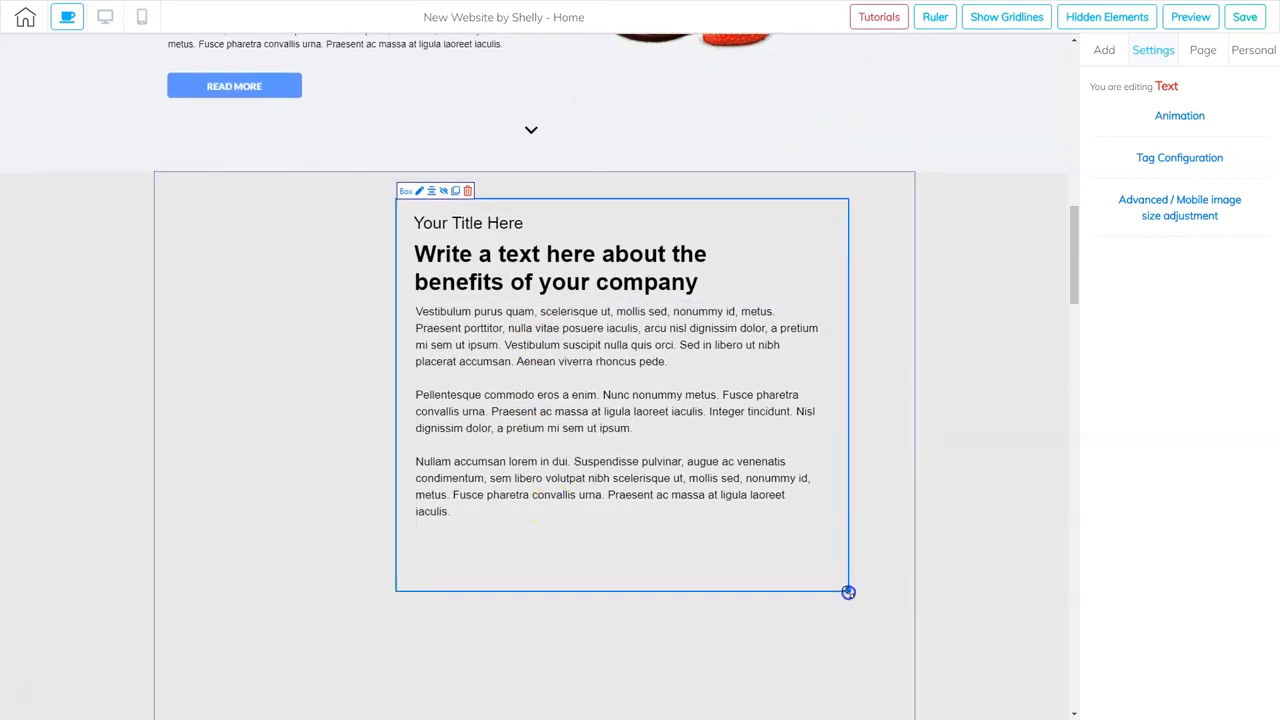
- Add the blue rectangular "Register Now" button inside the box, just below the body text and aligned with its left edge
left_click(1102, 50)
left_click(1226, 84)
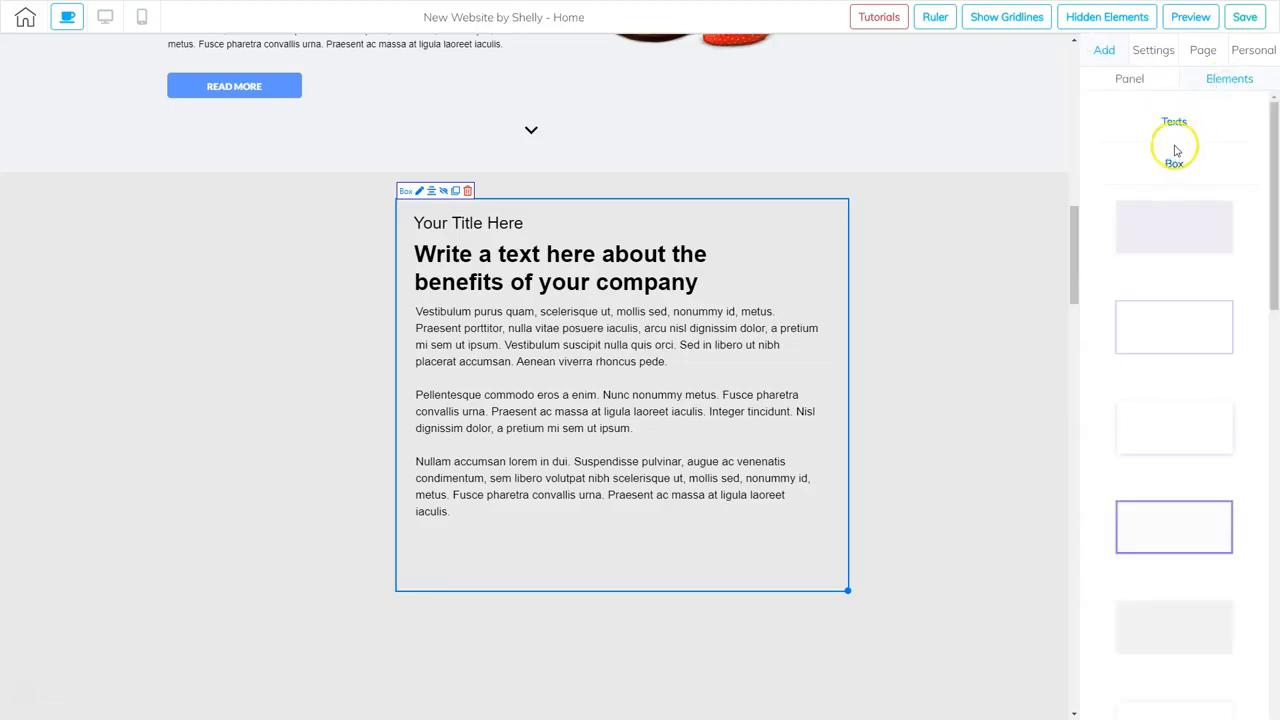
left_click(1162, 206)
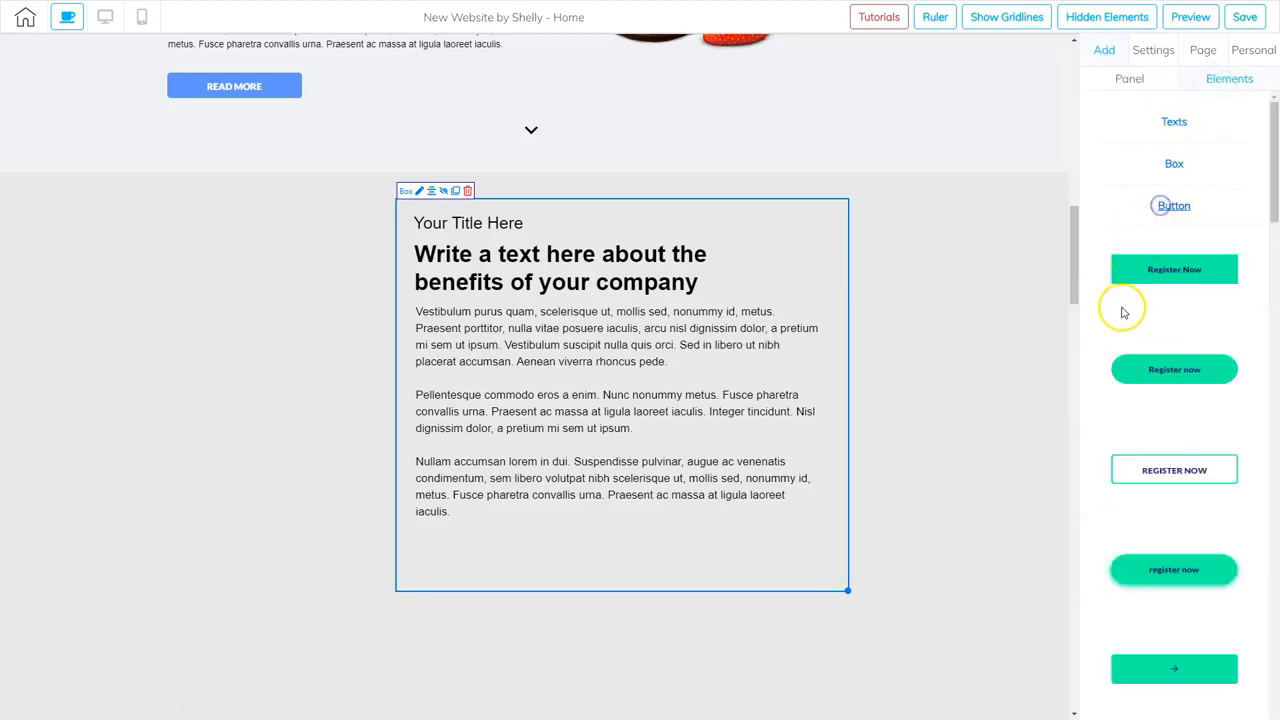
scroll(1165, 460, "down", 1)
scroll(1172, 516, "down", 8)
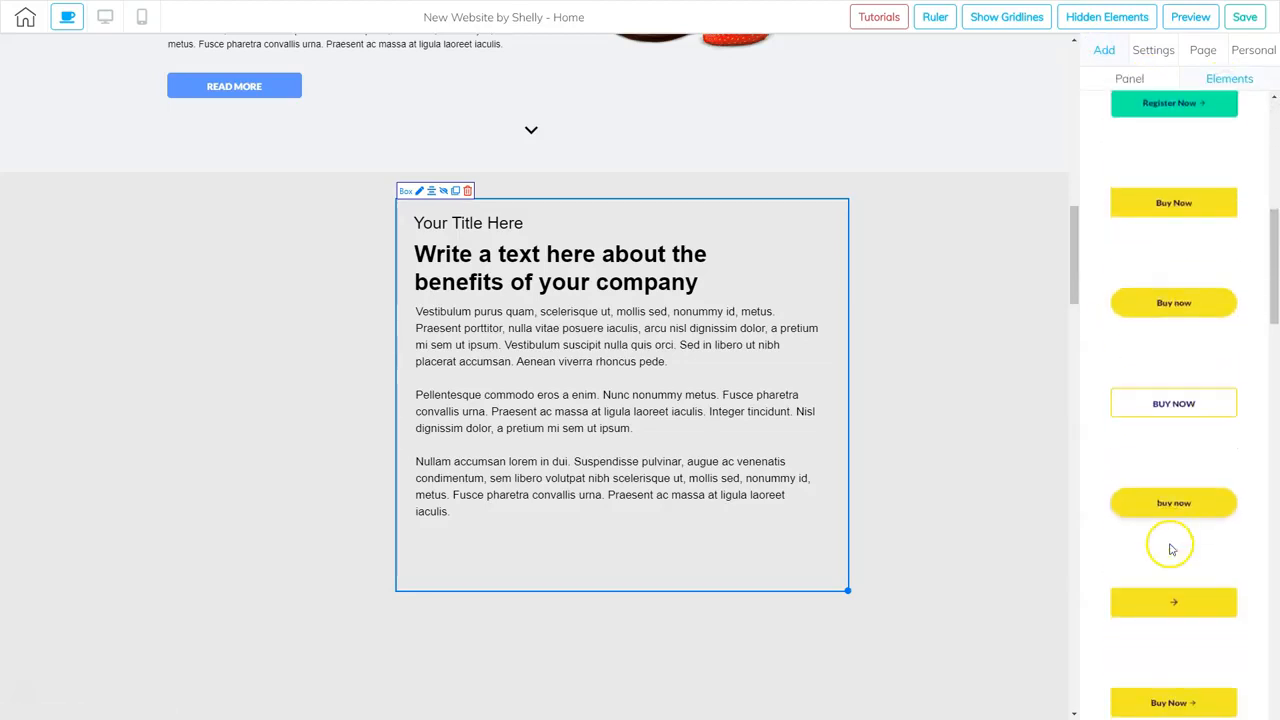
scroll(1172, 567, "down", 1)
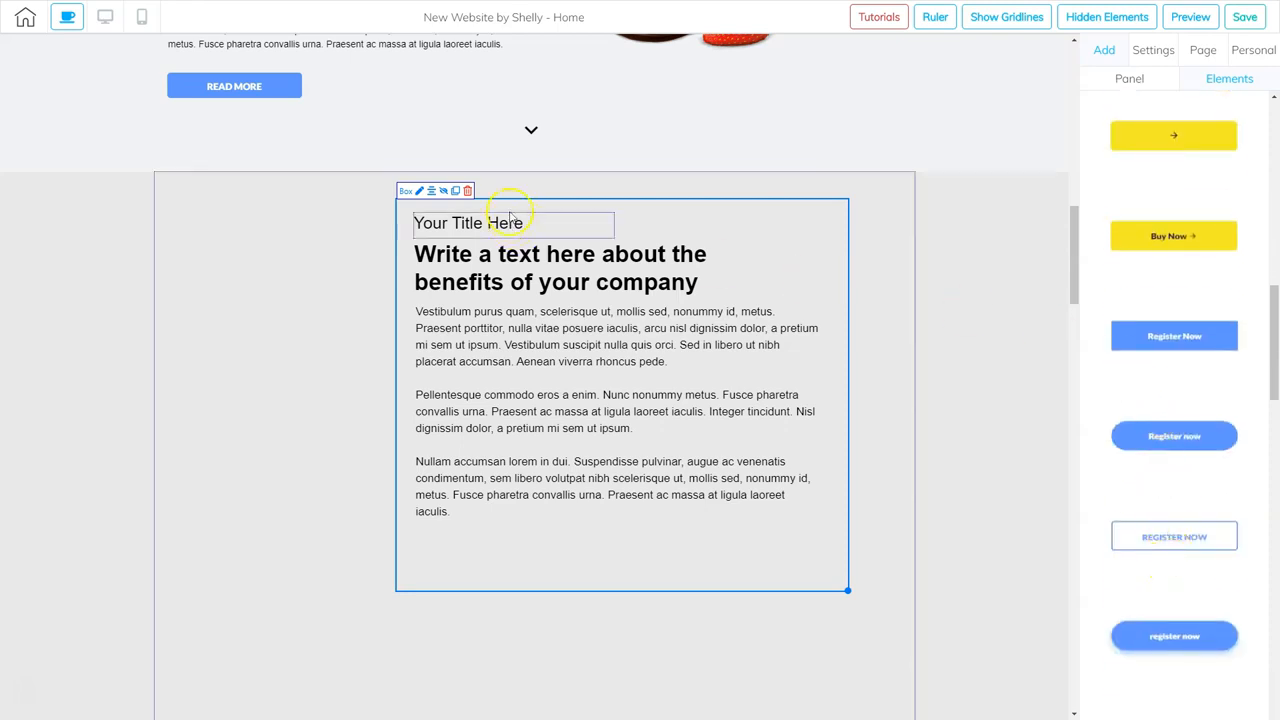
left_click_drag(1161, 340, 495, 546)
left_click(487, 549)
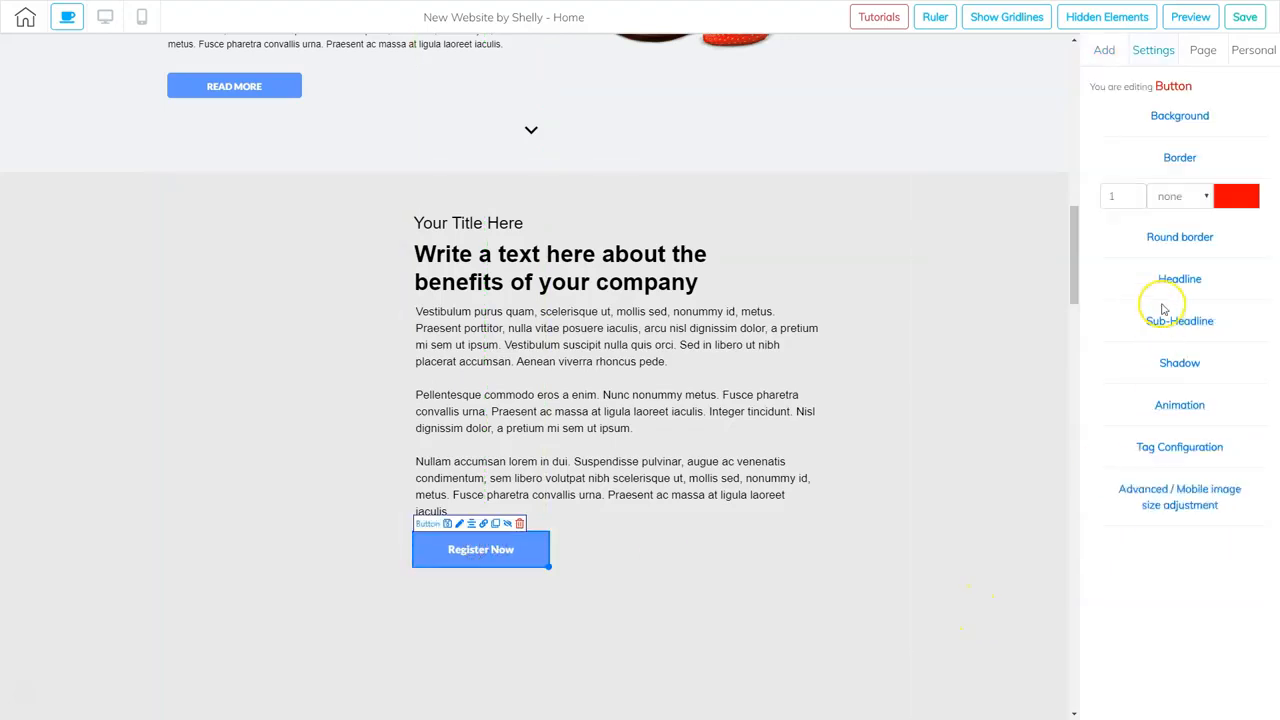
- Round all four corners of the button with a radius of 15
left_click(1178, 237)
left_click(1129, 236)
type("15")
key("Tab")
type("15")
key("Tab")
type("15")
key("Tab")
type("15")
key("Tab")
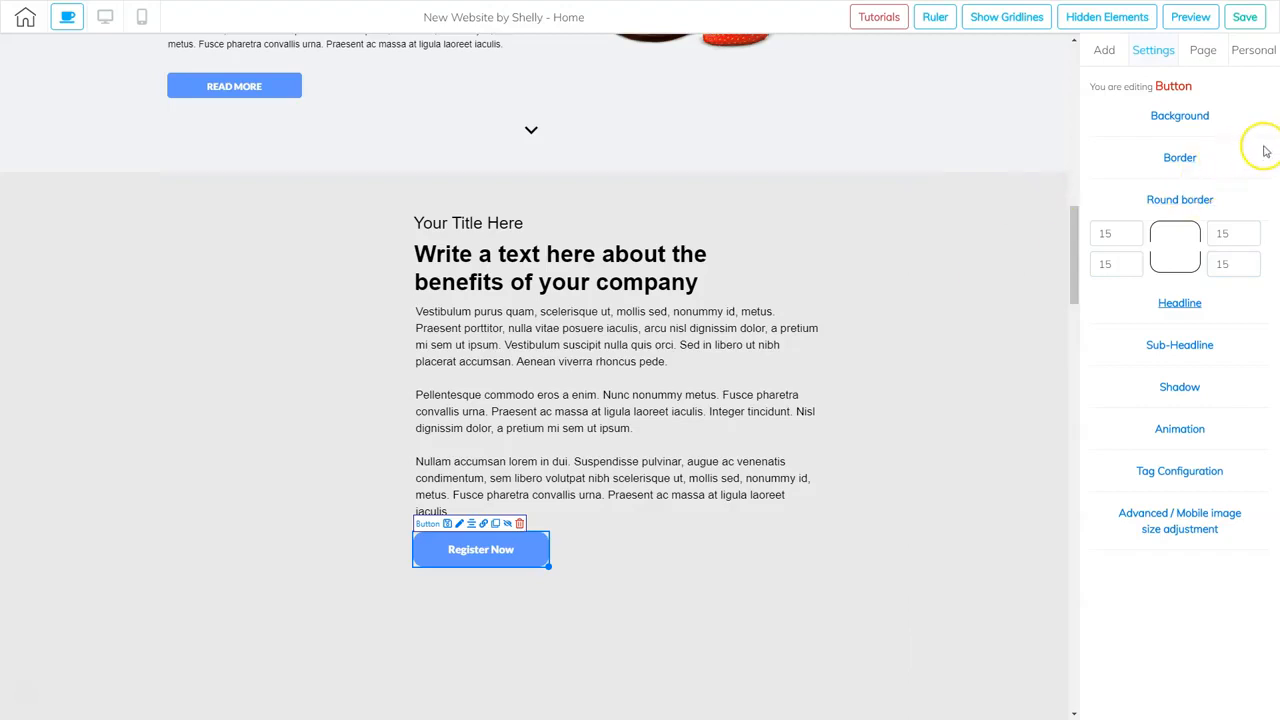
- Set the round border of all four button corners to 10
left_click_drag(1124, 232, 1084, 228)
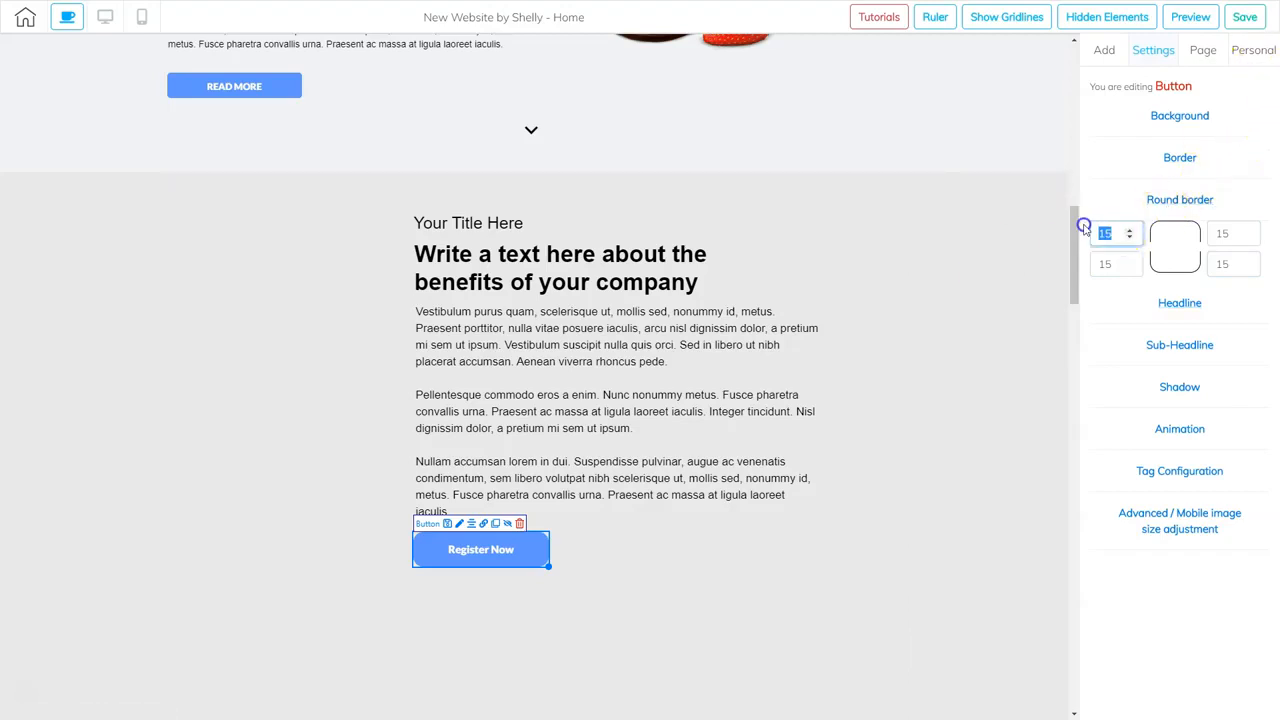
type("10")
key("Tab")
type("10")
key("Tab")
type("10")
key("Tab")
type("1")
left_click(1064, 214)
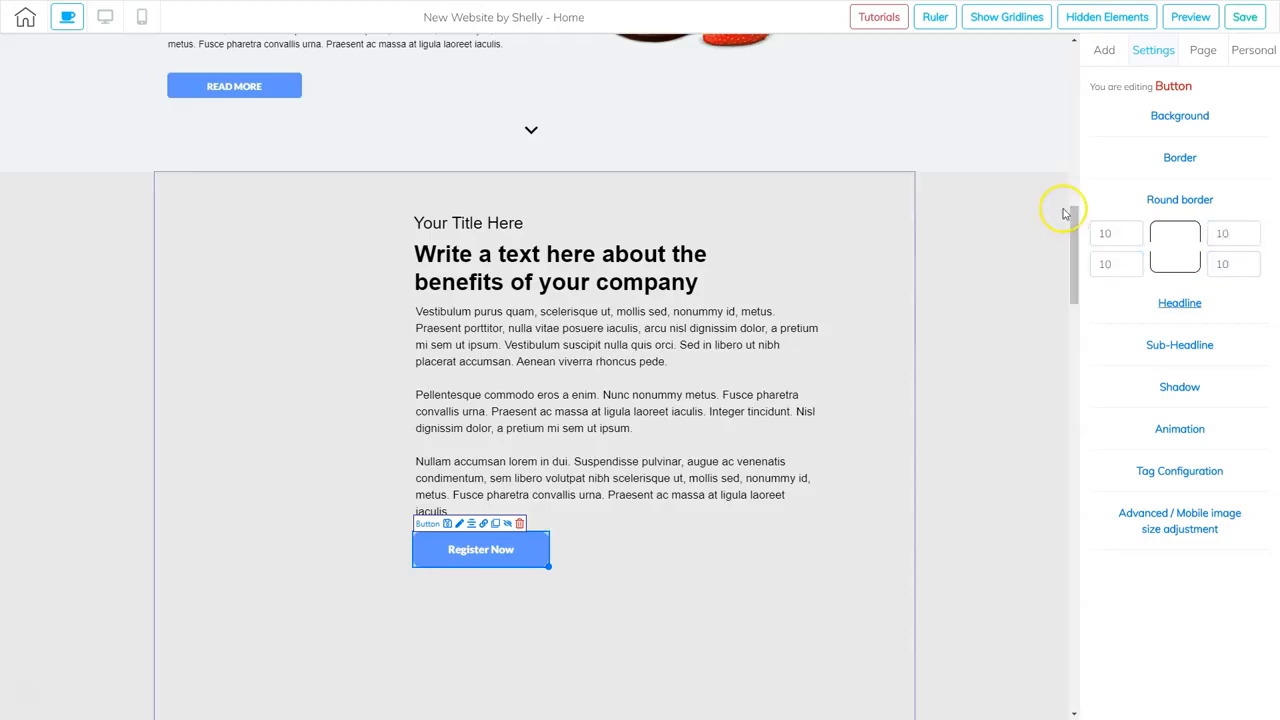
- Widen the "Register Now" button slightly while keeping its height
left_click(812, 550)
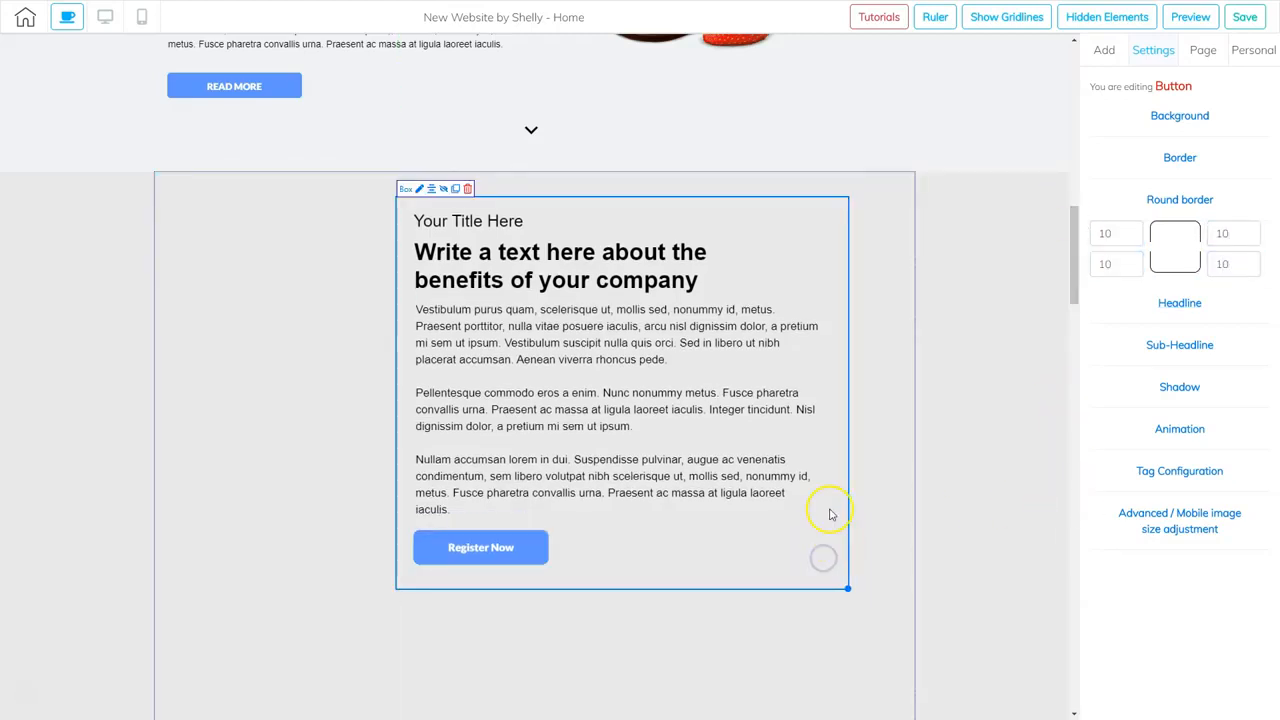
left_click(548, 566)
left_click_drag(550, 564, 578, 565)
- Change the button's headline text to "READ MORE"
left_click(516, 560)
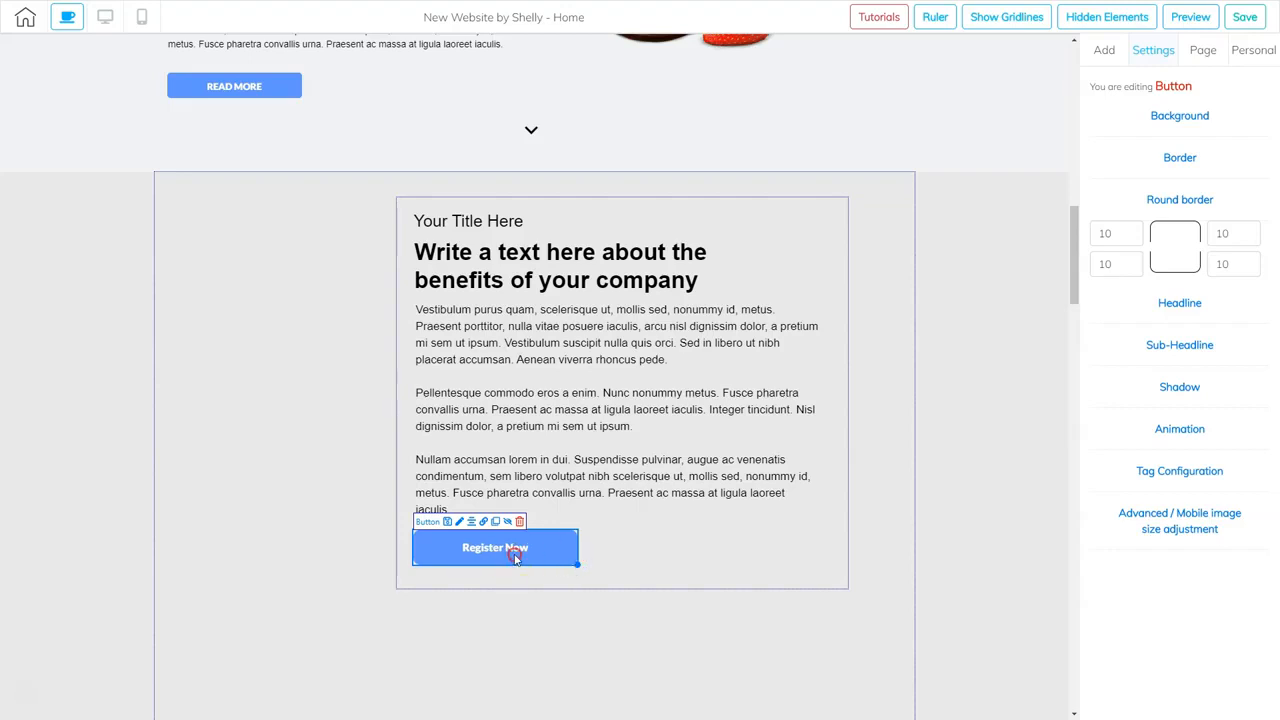
left_click(1165, 302)
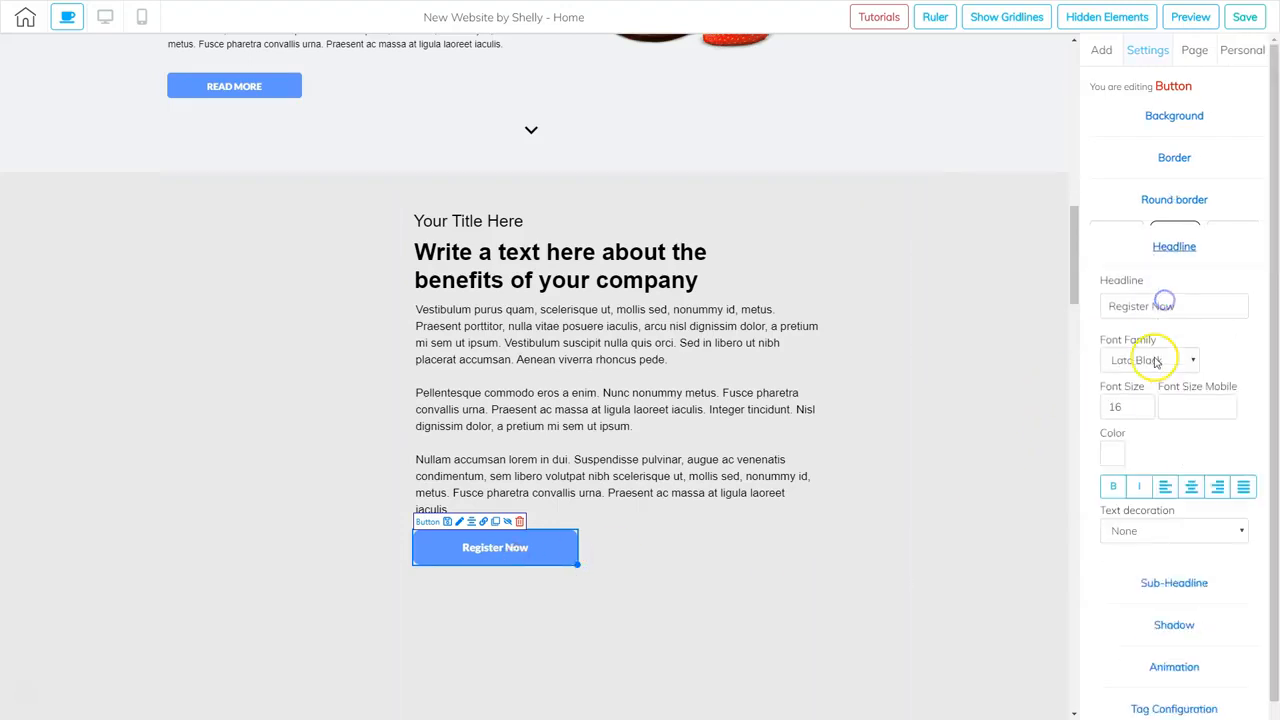
left_click(1171, 301)
left_click_drag(1171, 301, 1108, 300)
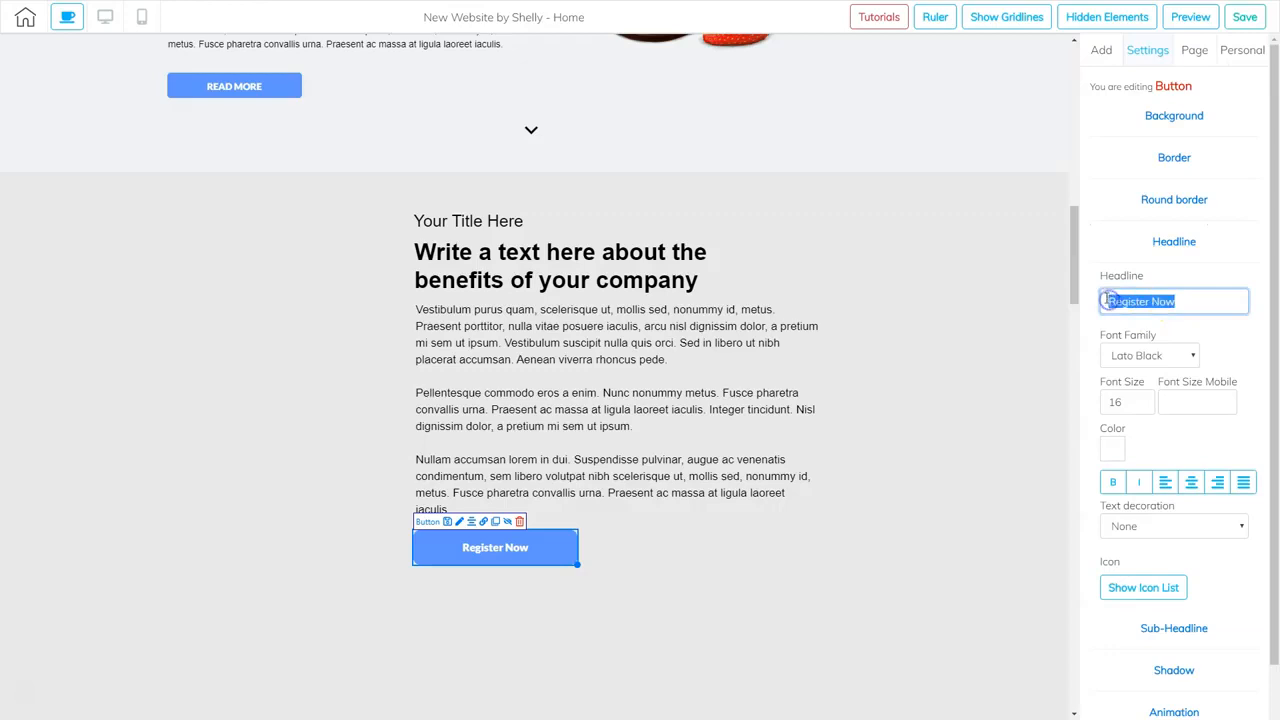
type("READ MORE")
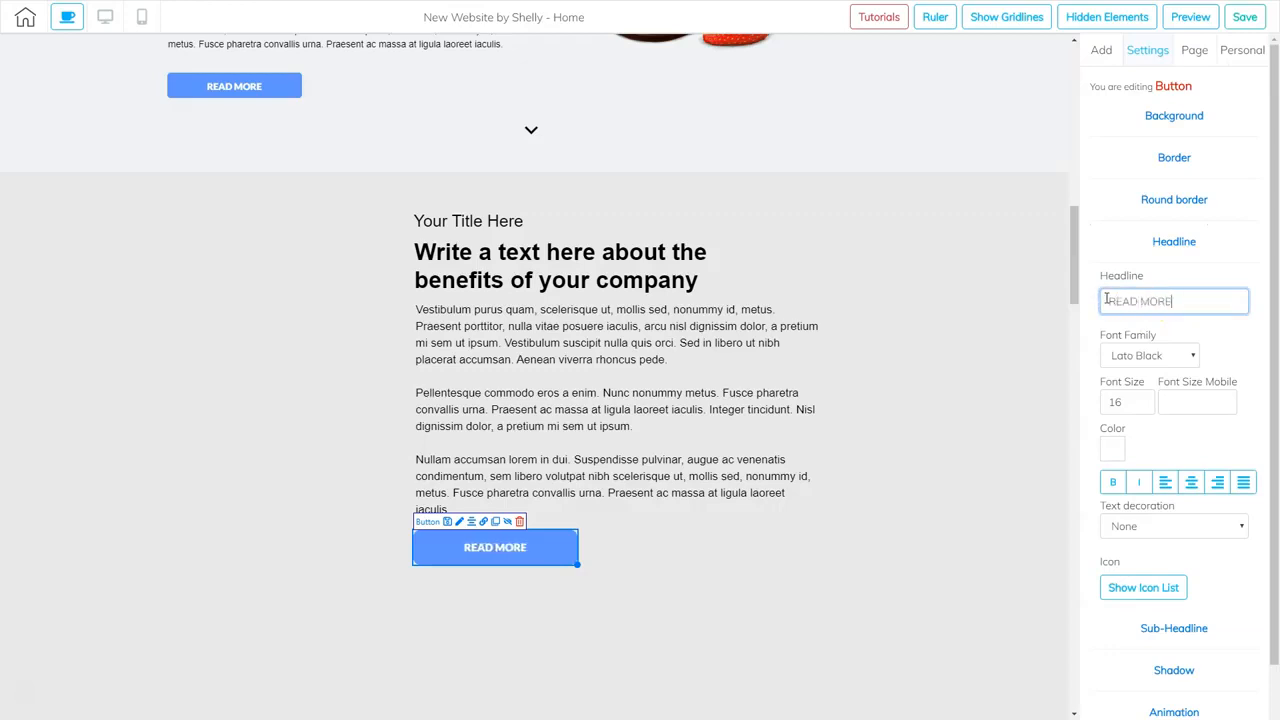
left_click(746, 553)
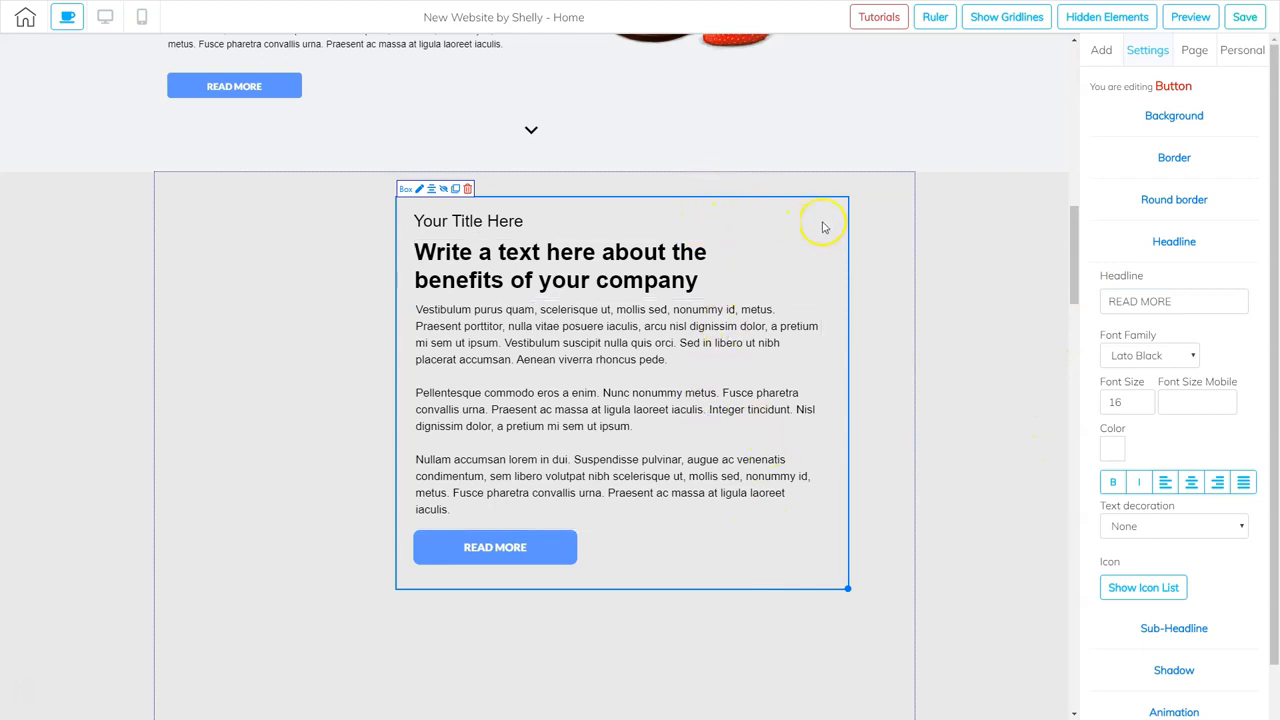
- Move the whole text box to the left side of the panel and compare its layout with the original benefits panel
left_click_drag(804, 222, 594, 226)
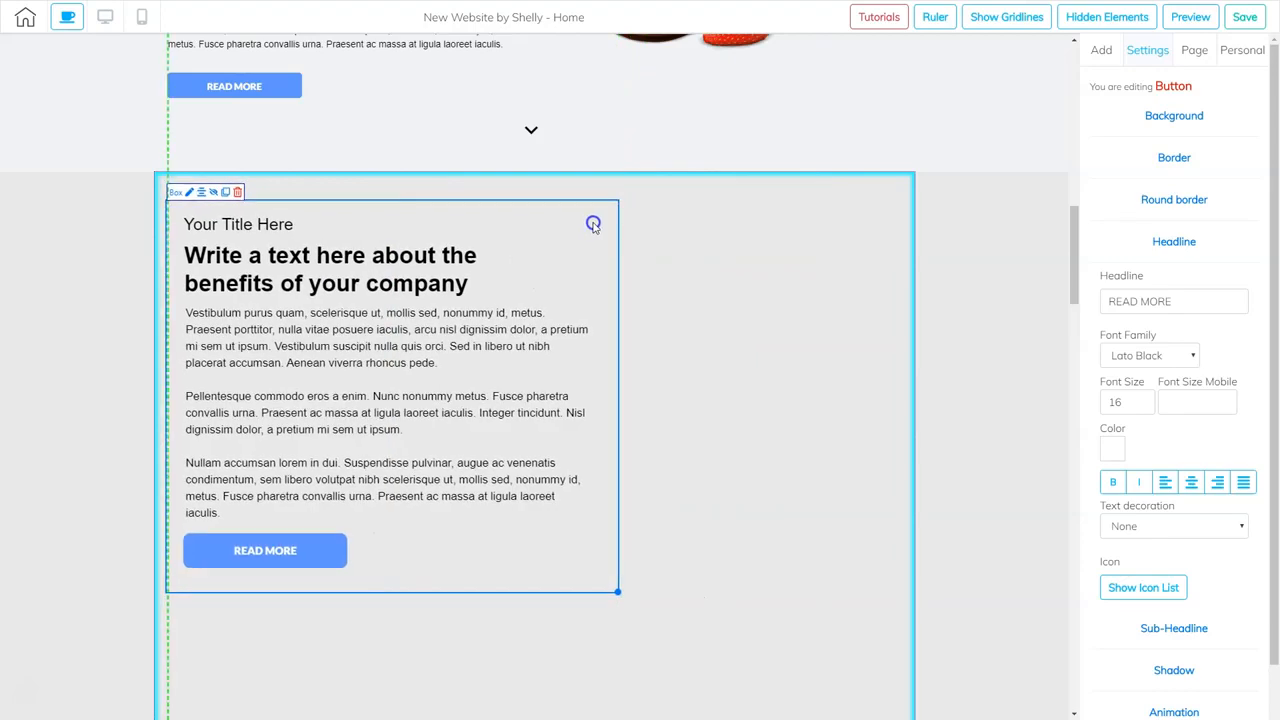
left_click_drag(609, 279, 734, 262)
scroll(734, 262, "up", 3)
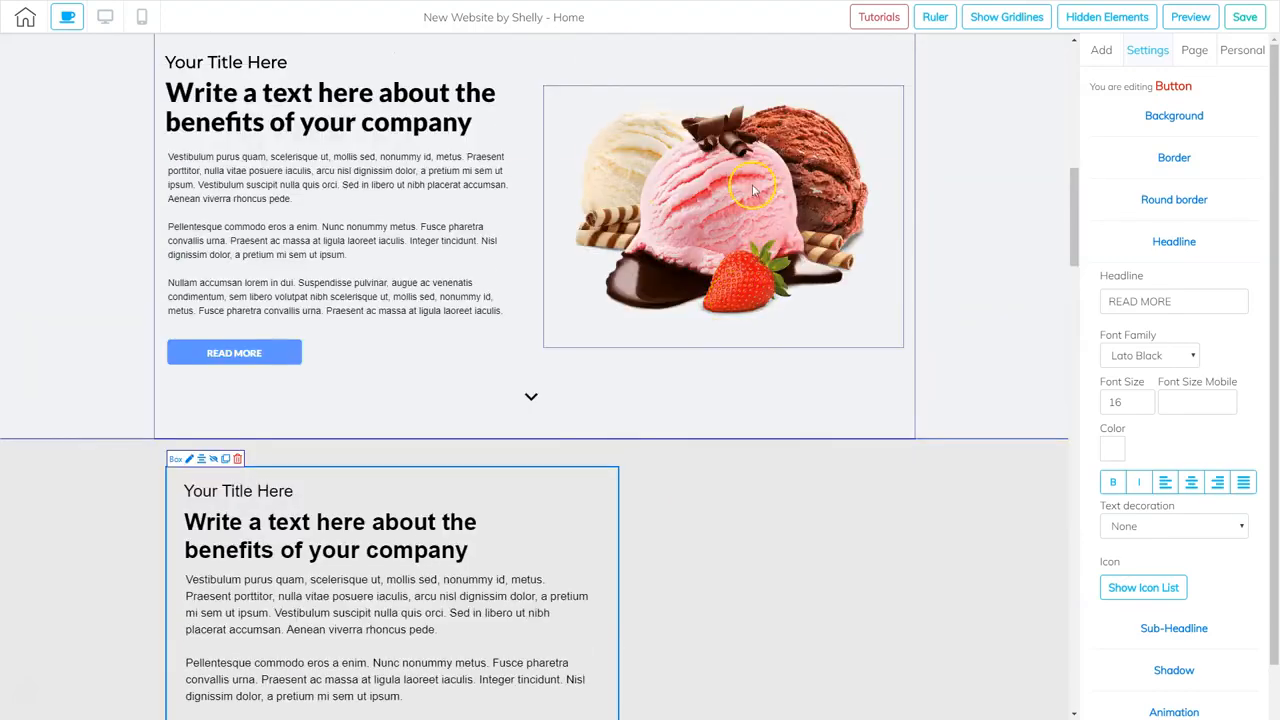
scroll(714, 430, "down", 1)
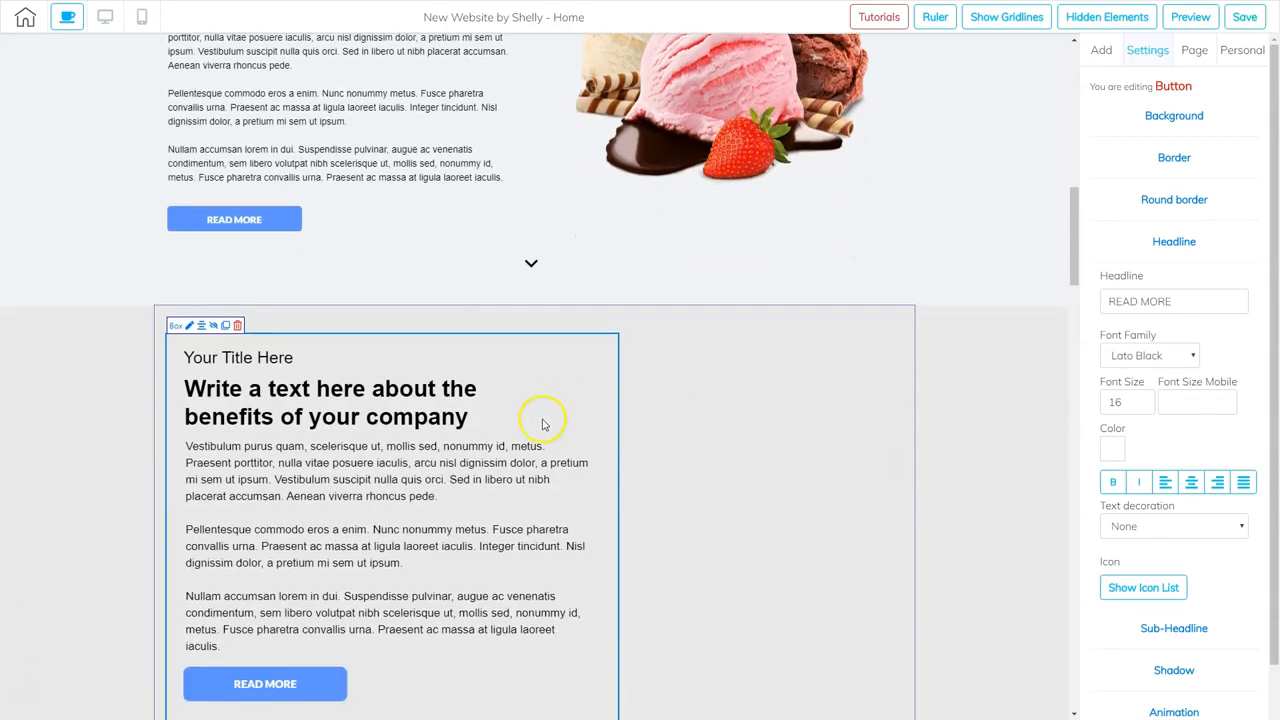
scroll(533, 413, "up", 1)
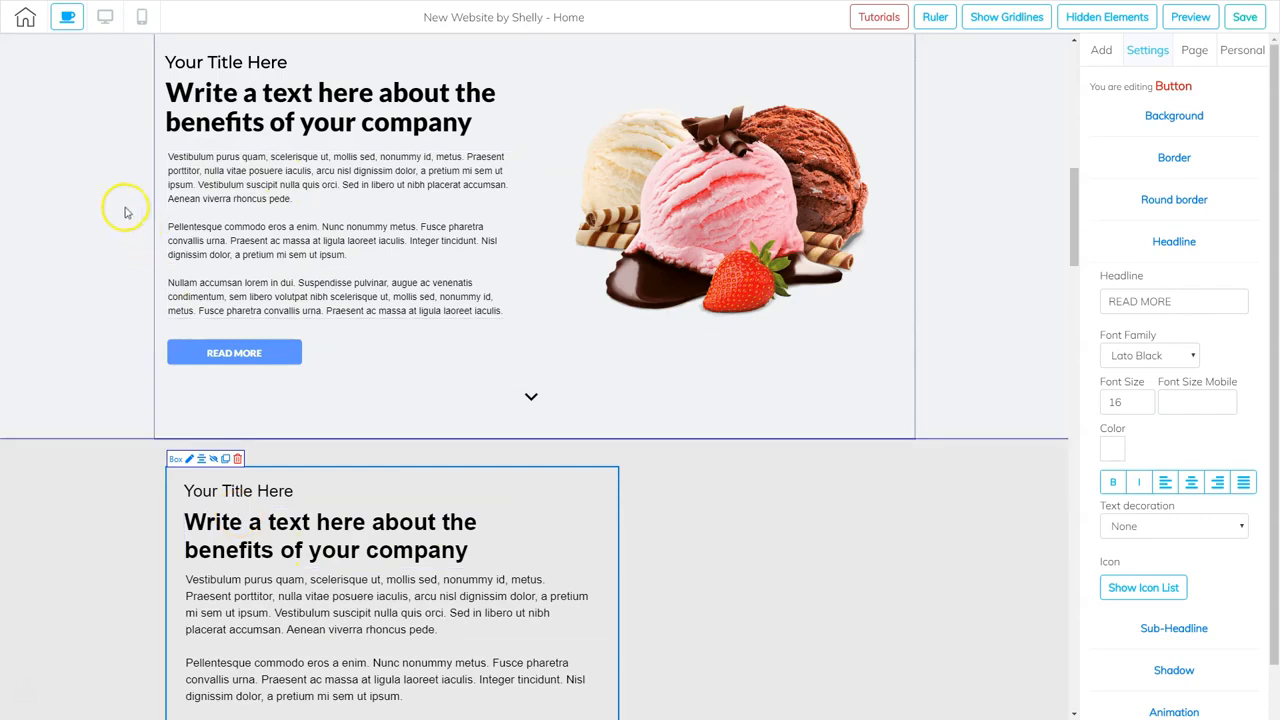
scroll(309, 609, "down", 2)
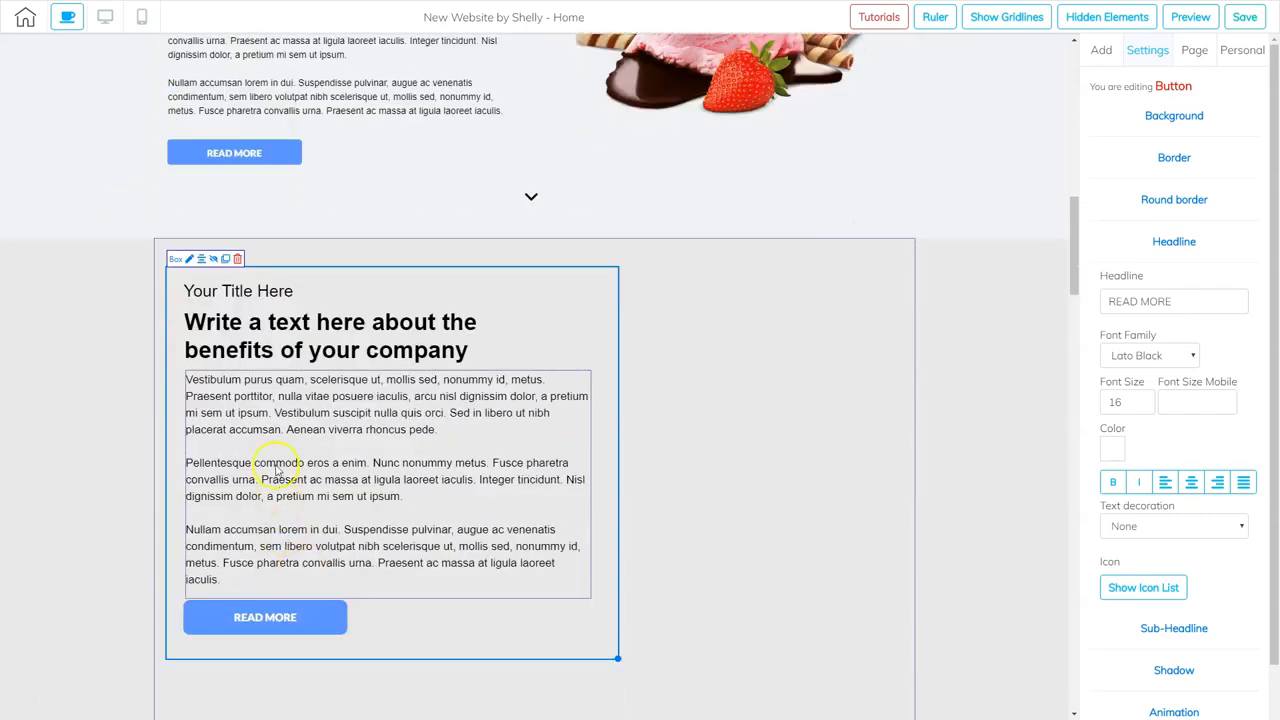
- Narrow the body text and its surrounding box, and shift the box flush against the panel's left edge
left_click(275, 463)
left_click_drag(590, 596, 561, 592)
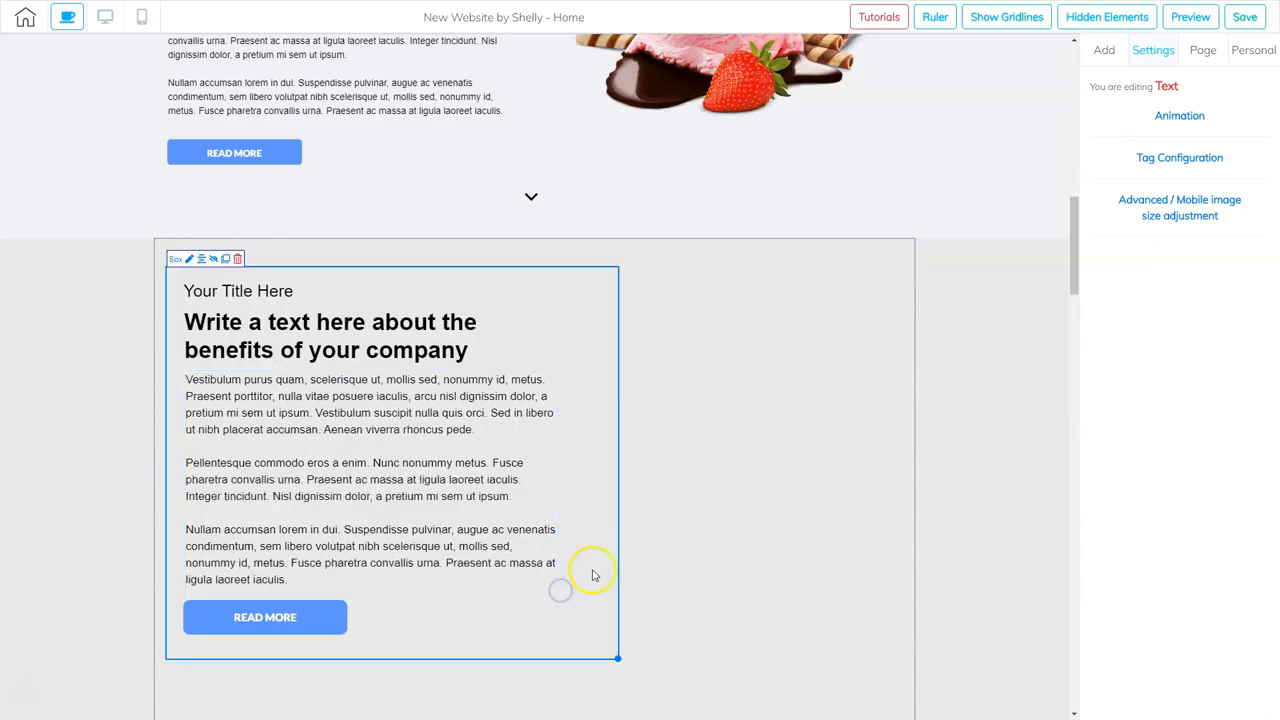
left_click_drag(617, 659, 574, 652)
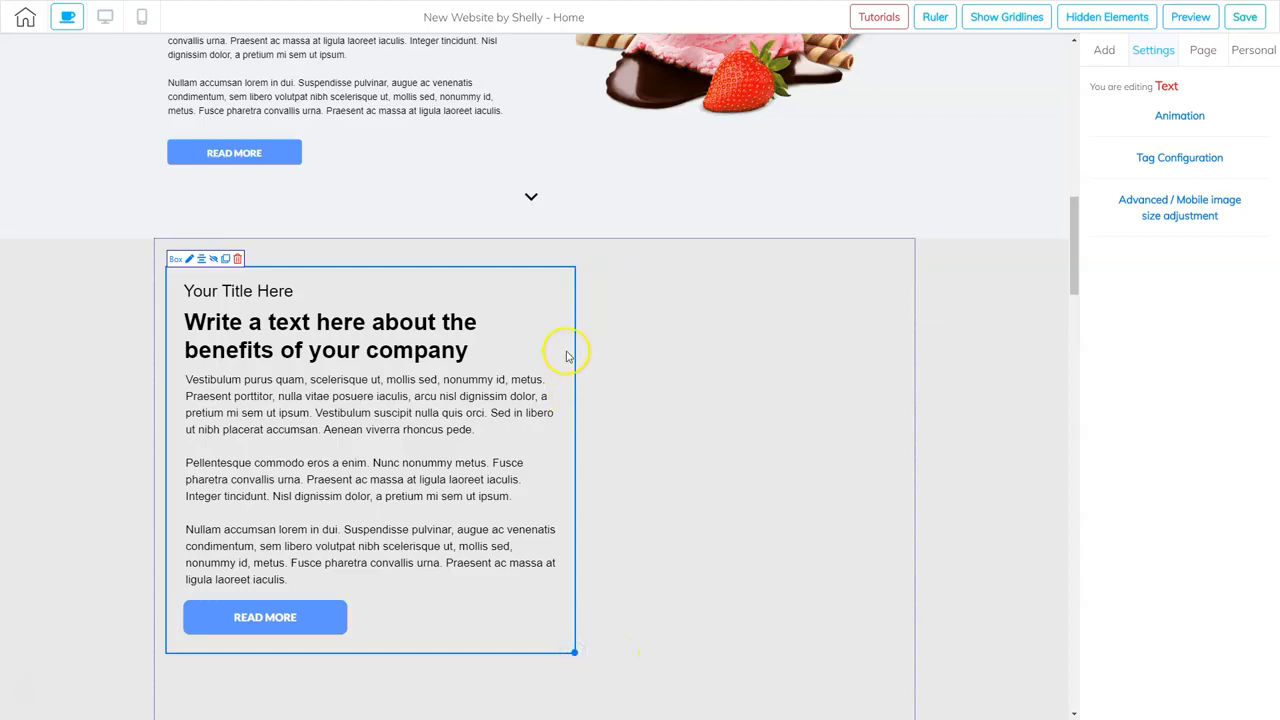
left_click_drag(572, 349, 565, 352)
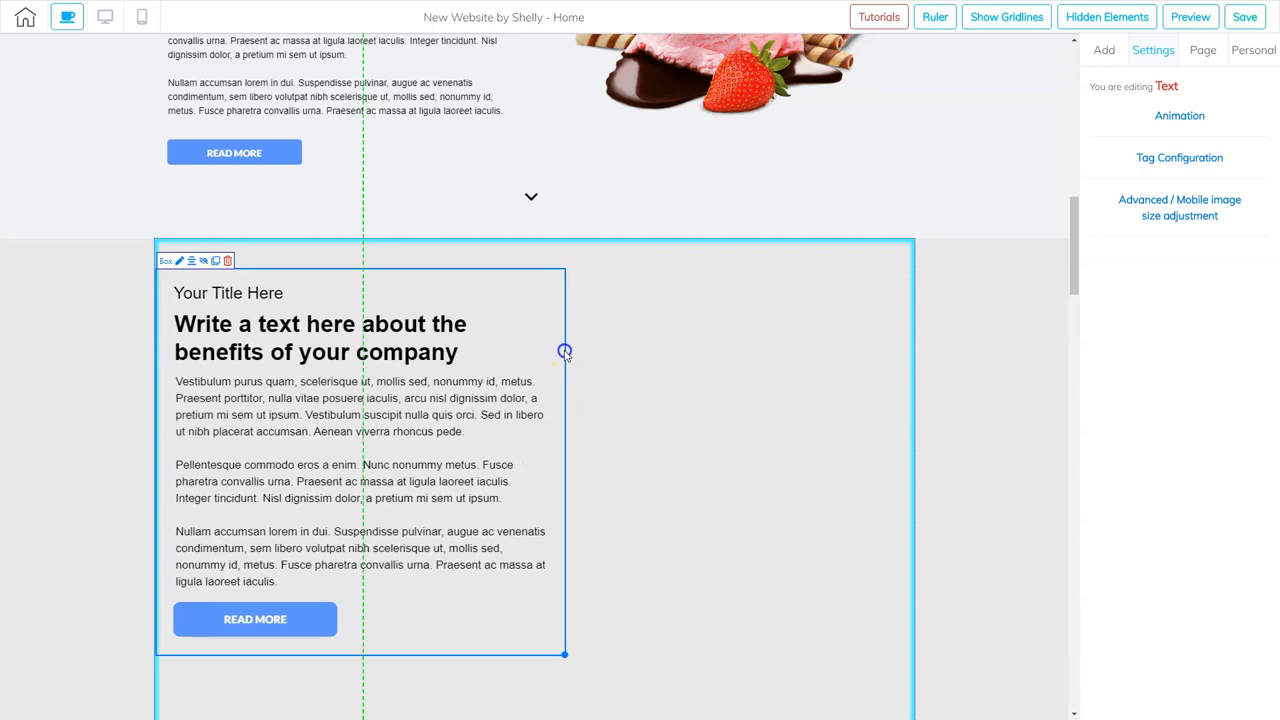
- Add an image element to the panel and place it to the right of the text box
left_click(1110, 50)
left_click(1216, 78)
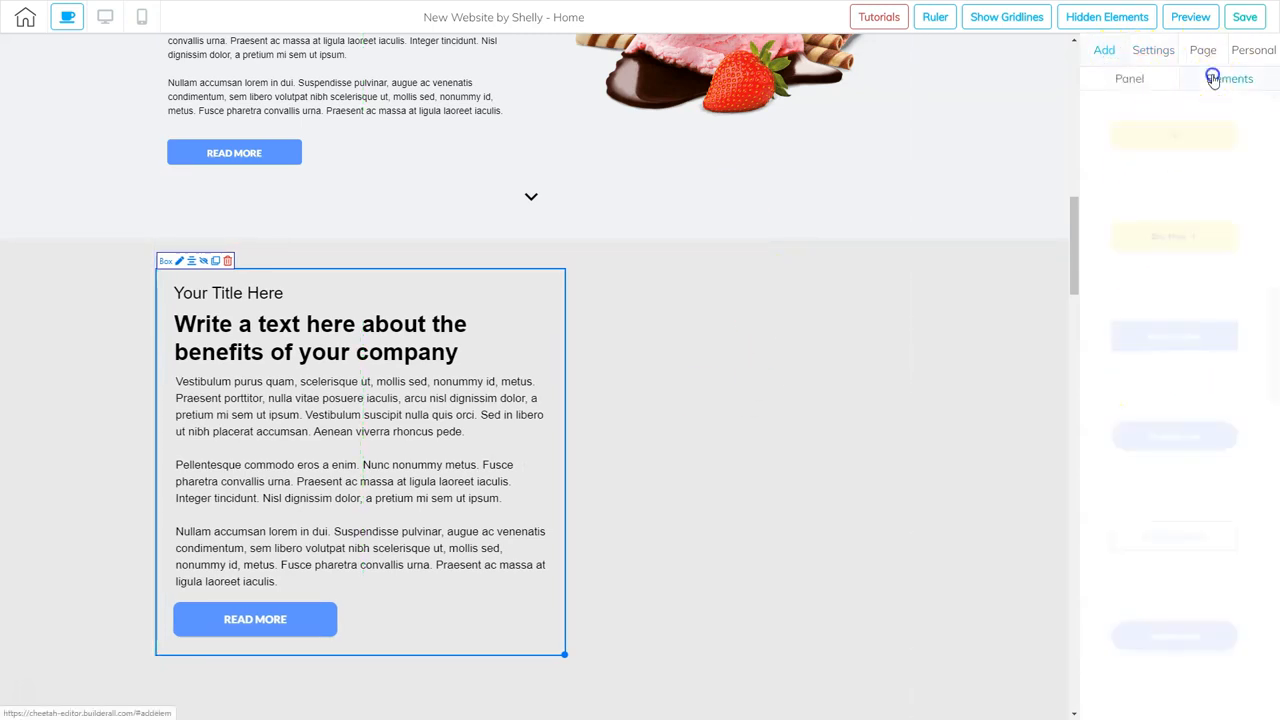
scroll(1180, 371, "down", 10)
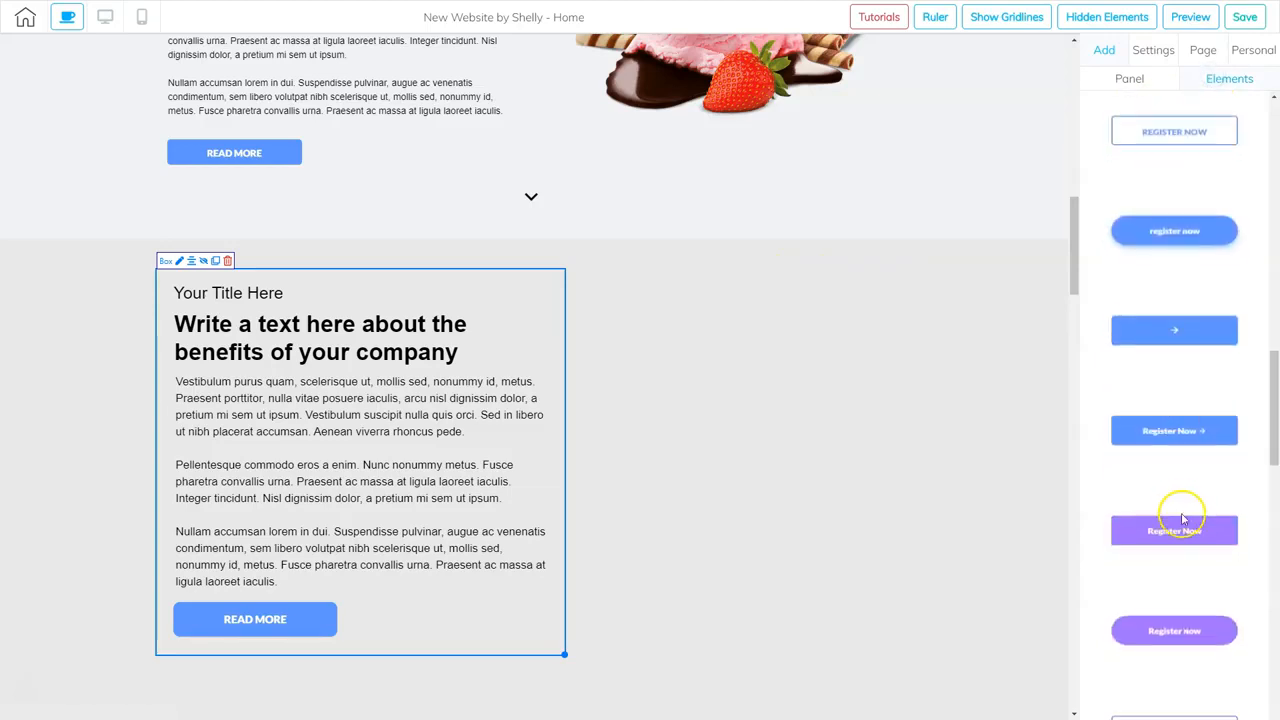
scroll(1178, 542, "down", 12)
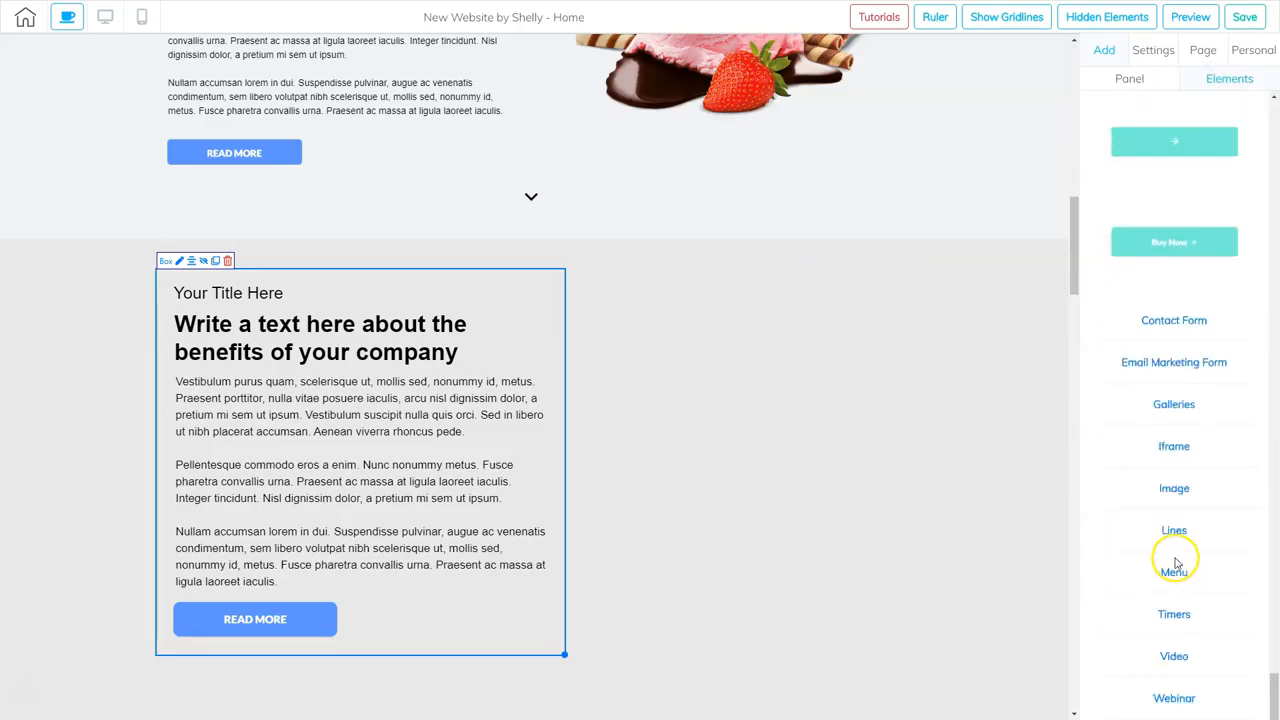
left_click(1172, 487)
left_click_drag(1170, 447, 748, 407)
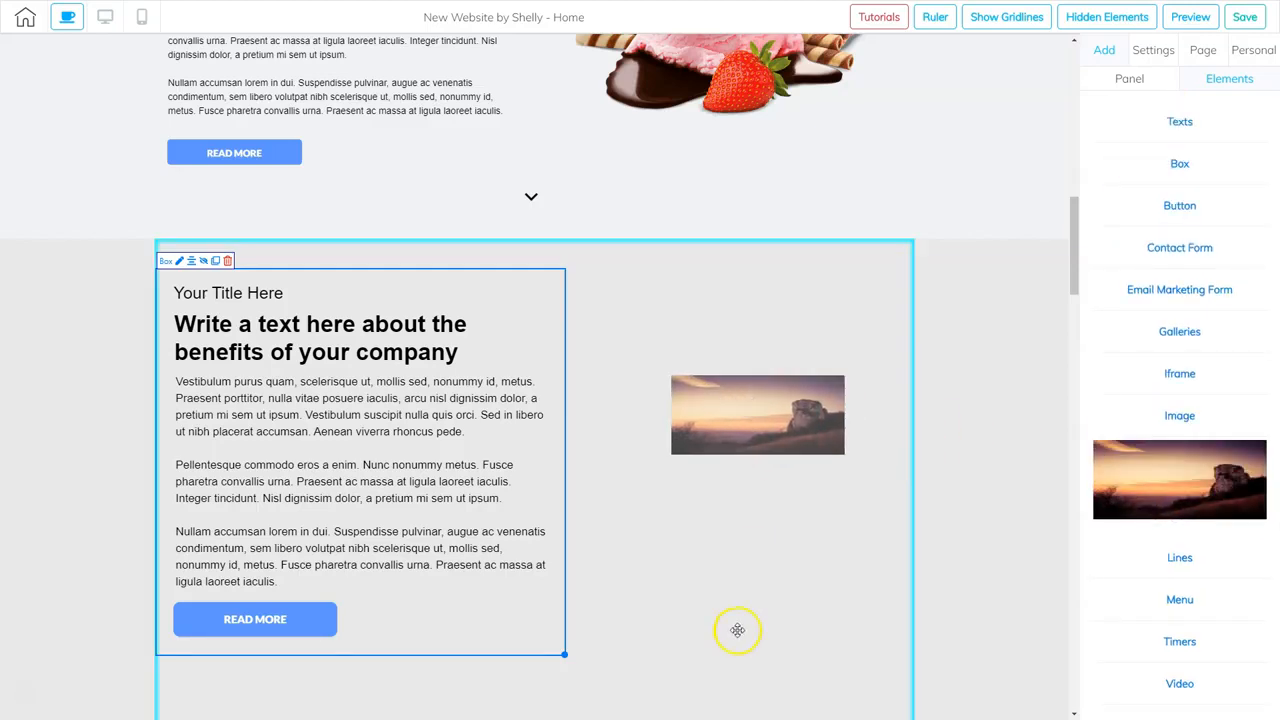
left_click_drag(737, 627, 671, 399)
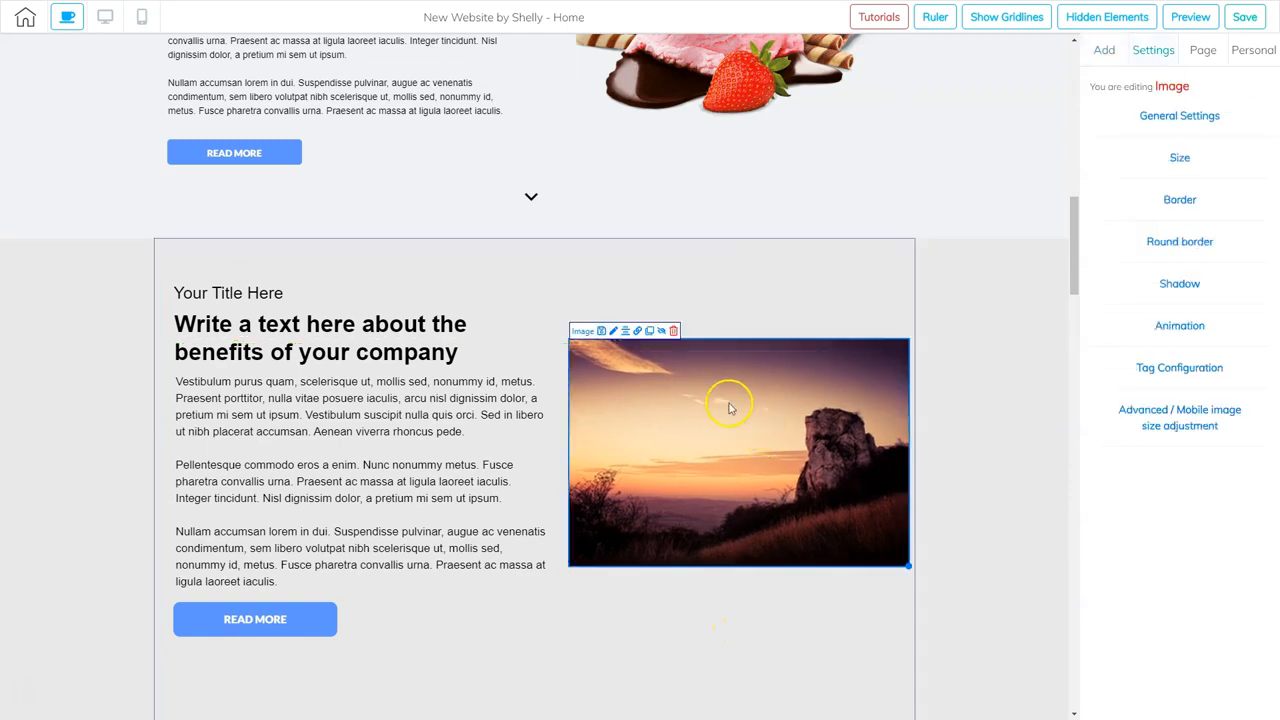
- Replace the placeholder image with user file 4411534 (ice cream scoops) and shift it slightly up and toward the text box
left_click(1182, 116)
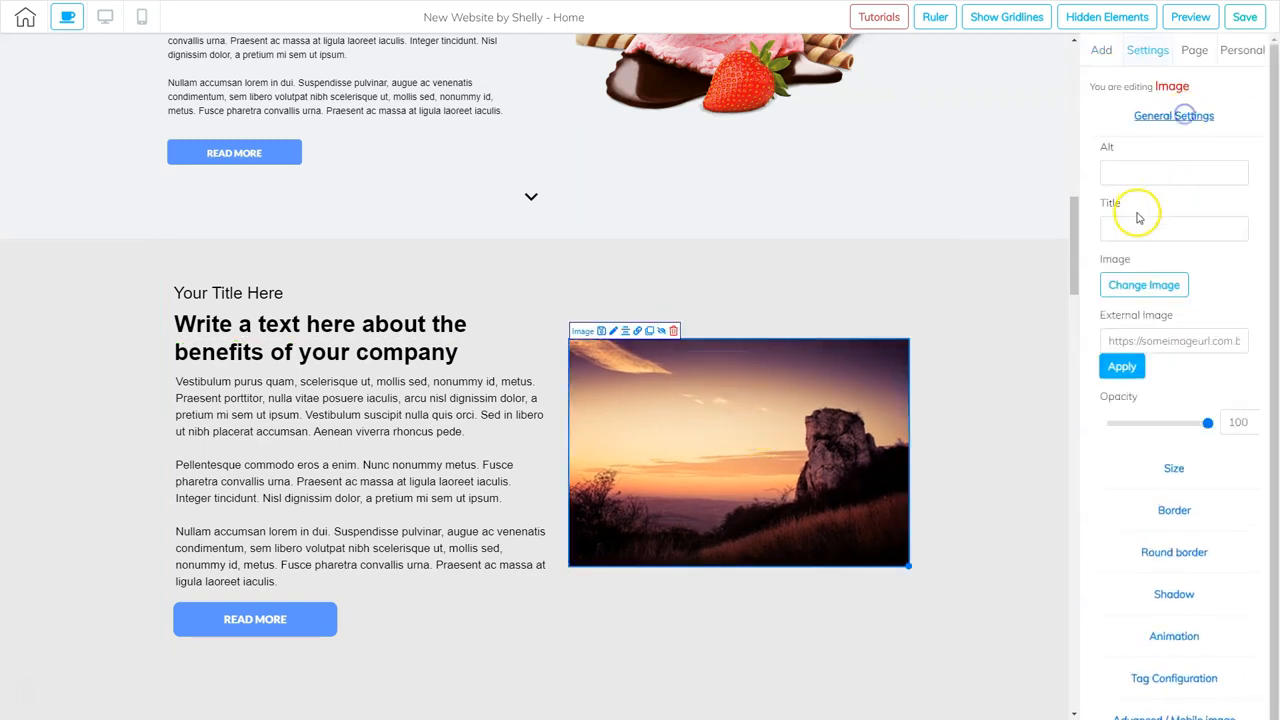
left_click(1141, 287)
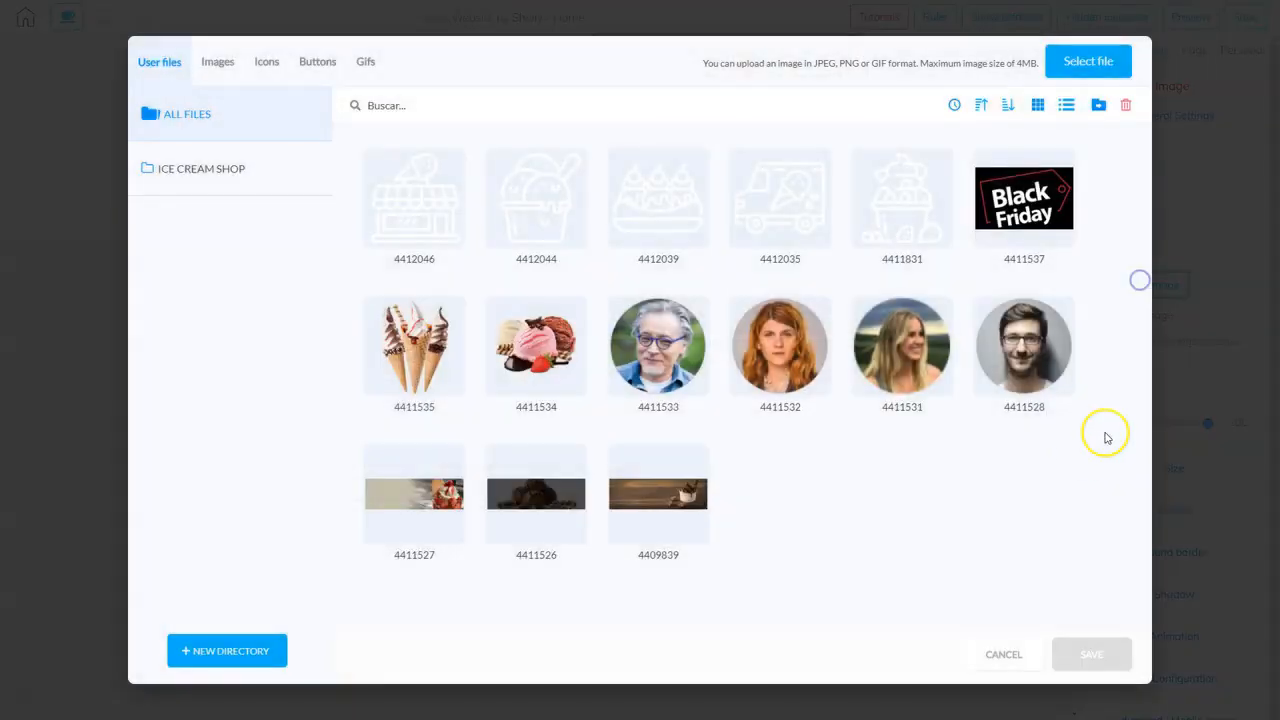
left_click(556, 333)
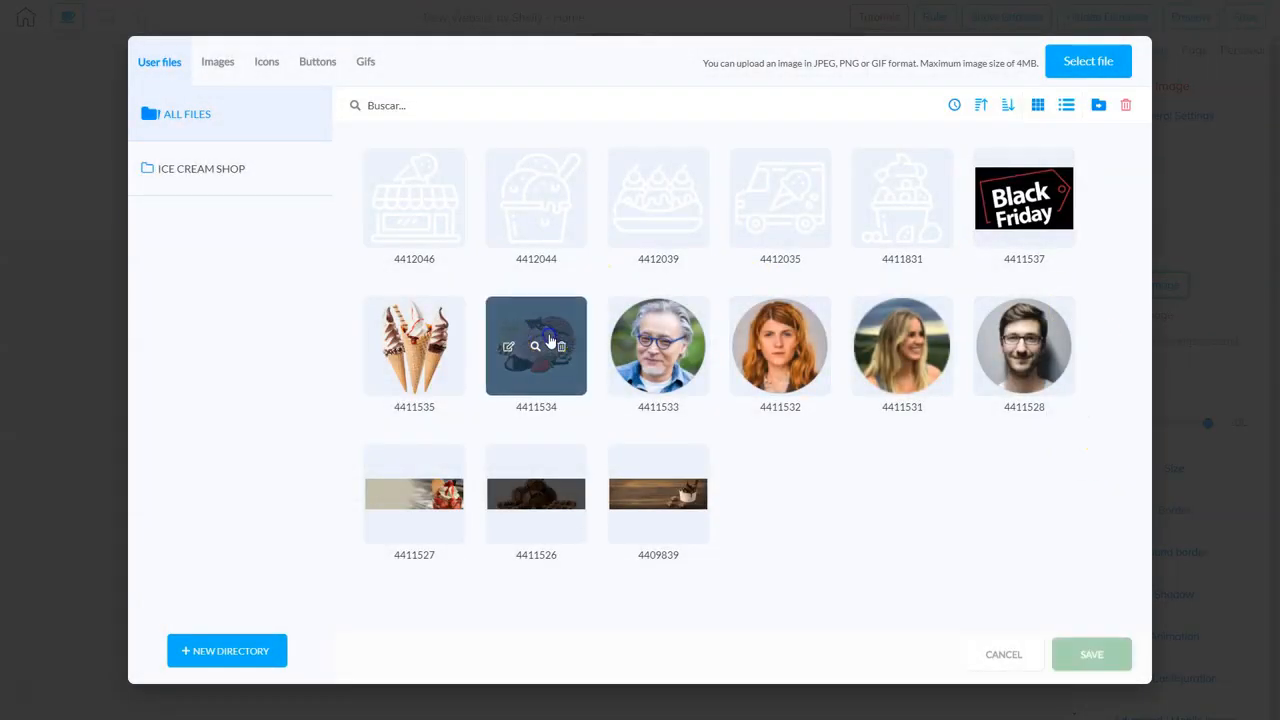
left_click(1099, 666)
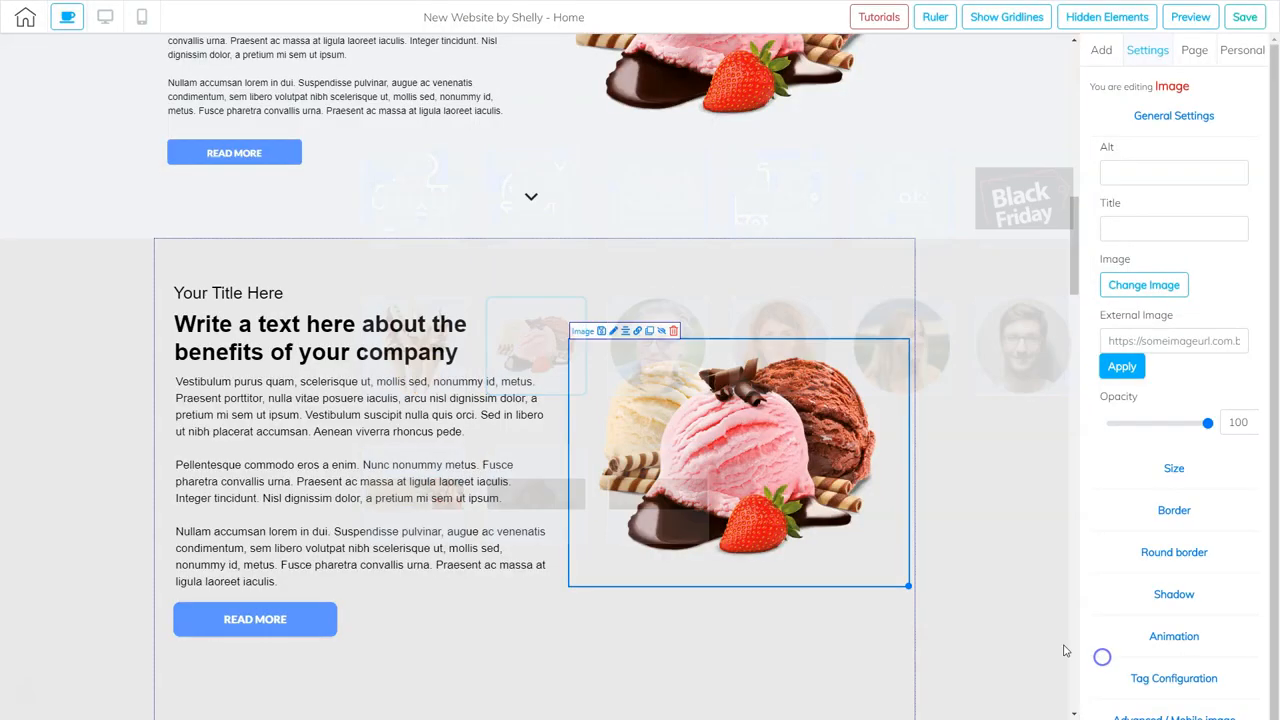
mouse_move(740, 451)
left_mouse_down()
mouse_move(726, 434)
mouse_move(740, 437)
left_mouse_up()
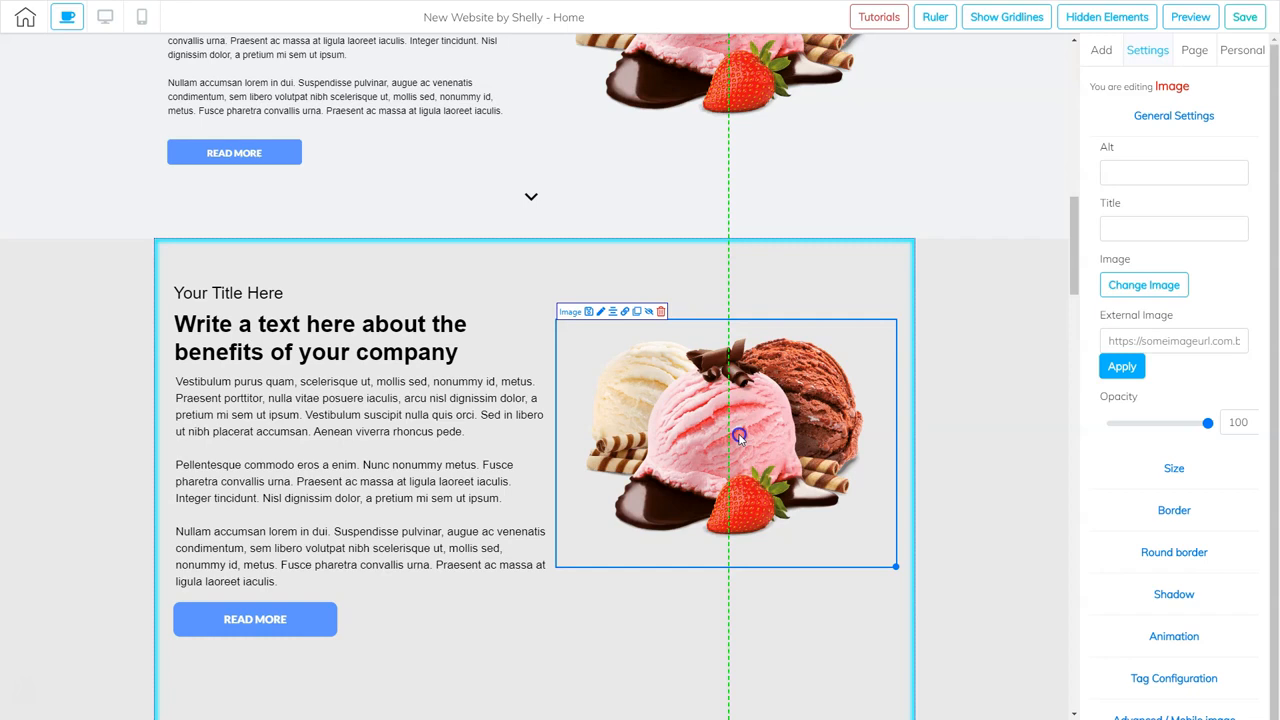
left_click_drag(899, 512, 905, 512)
- Compare the rebuilt benefits panel with the original above it and reduce the rebuilt panel's height to 644
left_click(936, 510)
scroll(936, 510, "up", 3)
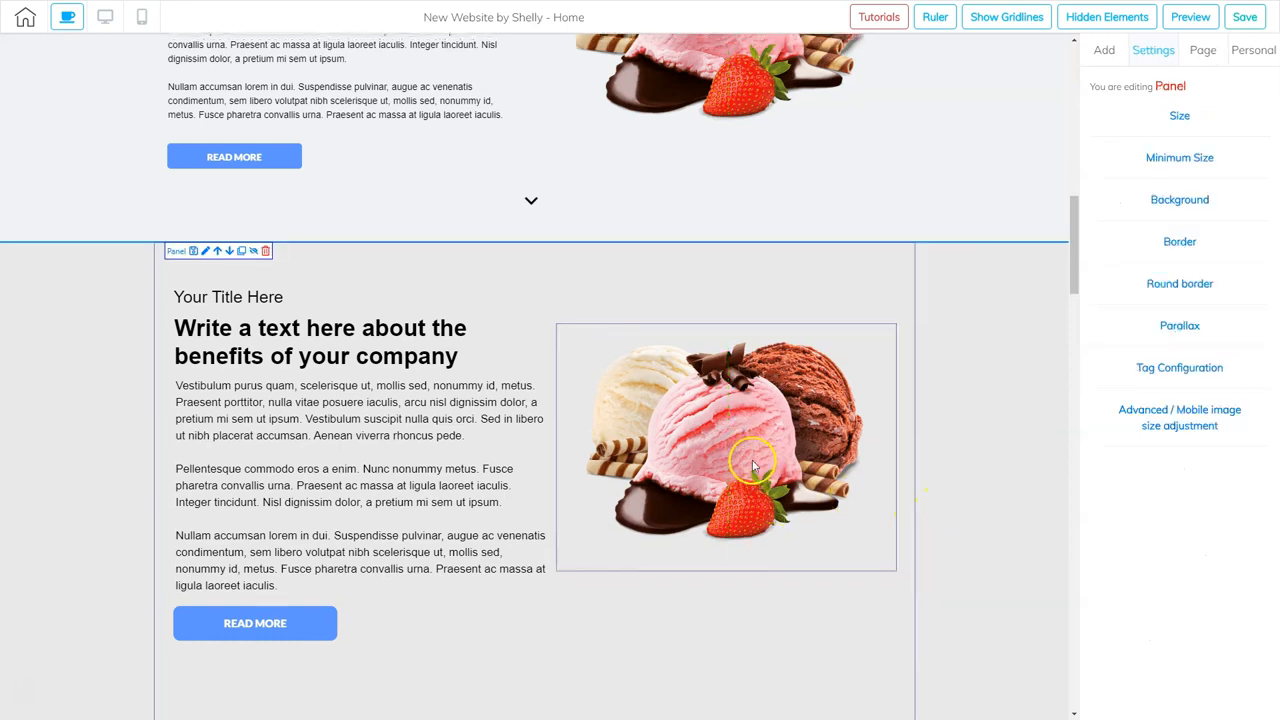
scroll(754, 462, "up", 2)
scroll(743, 543, "down", 5)
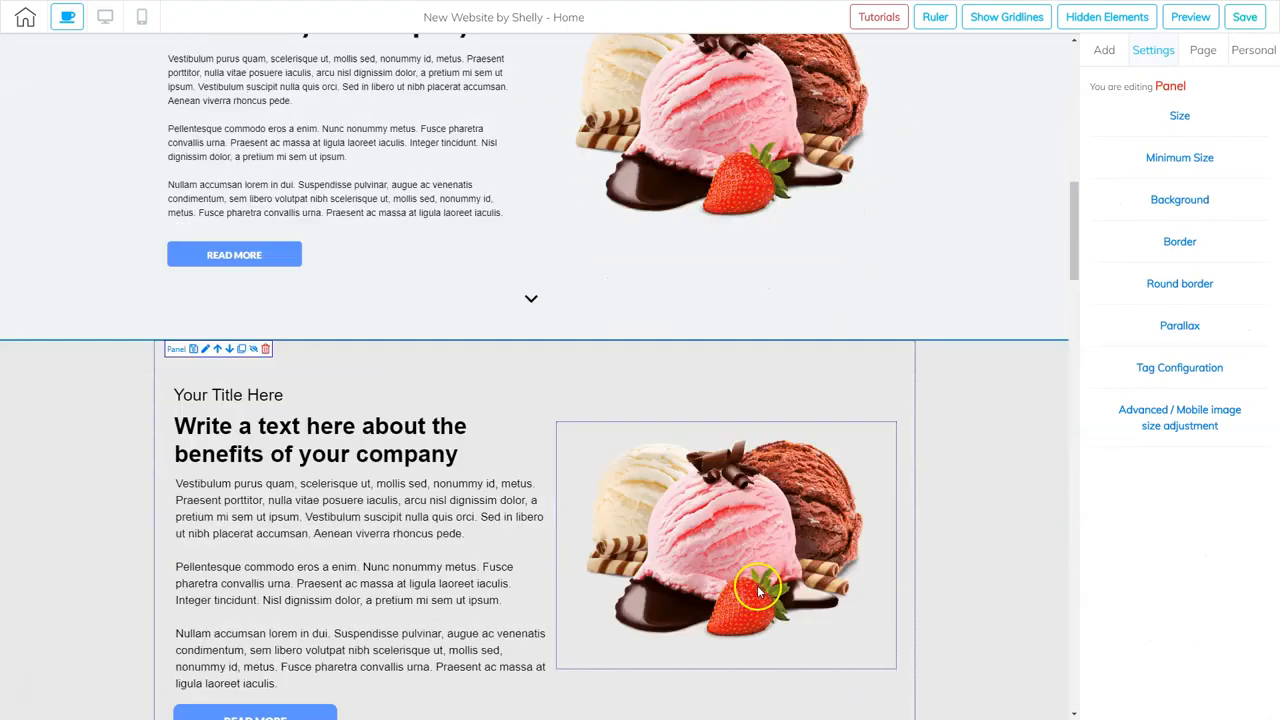
scroll(716, 586, "up", 4)
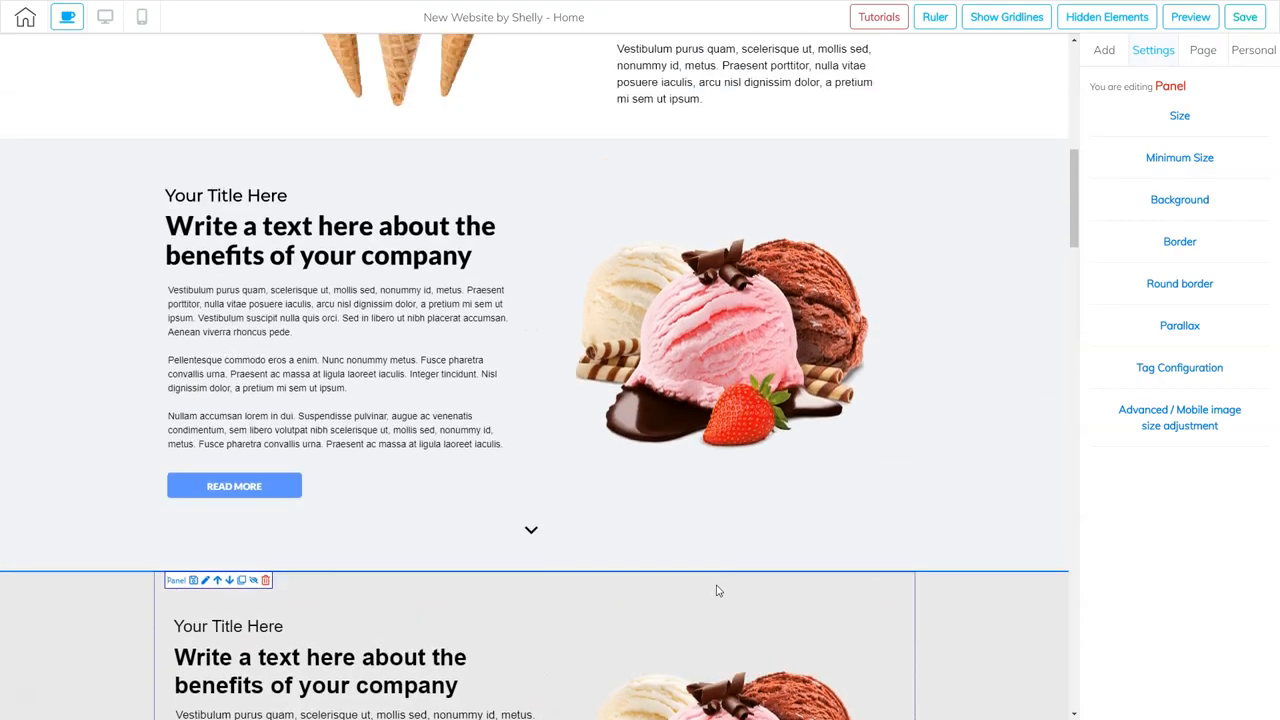
scroll(740, 572, "down", 5)
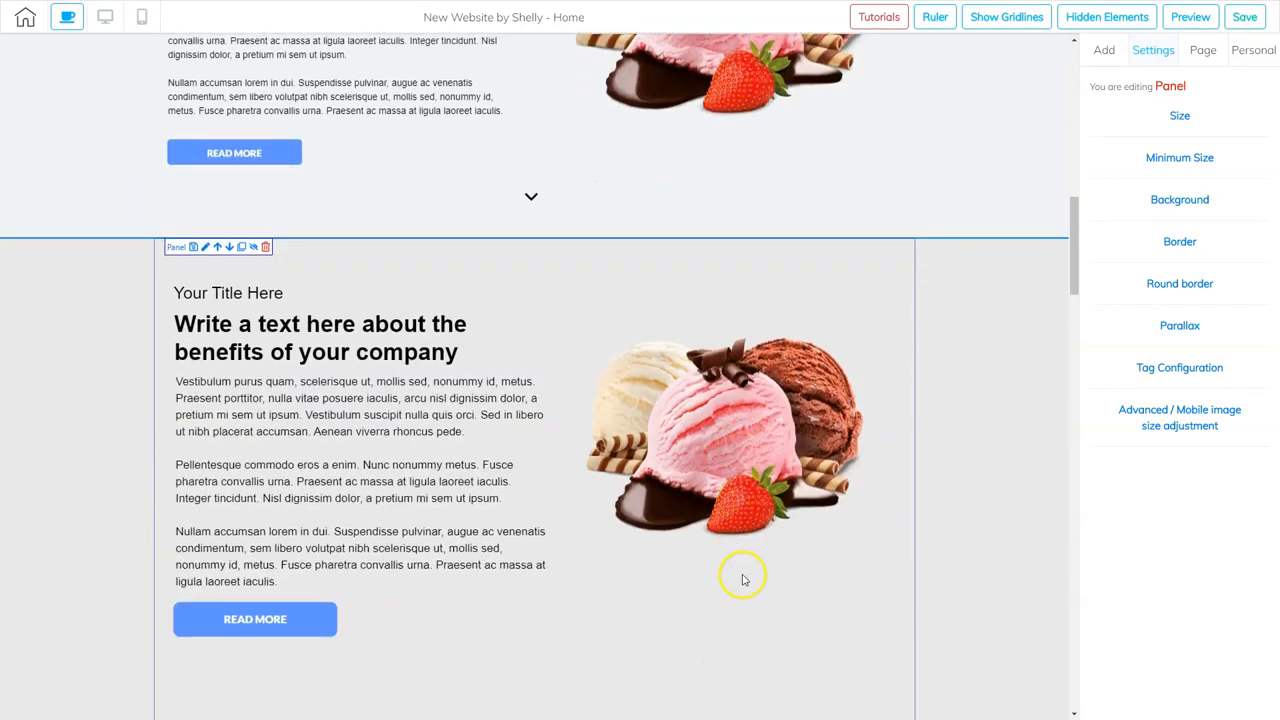
scroll(740, 572, "down", 1)
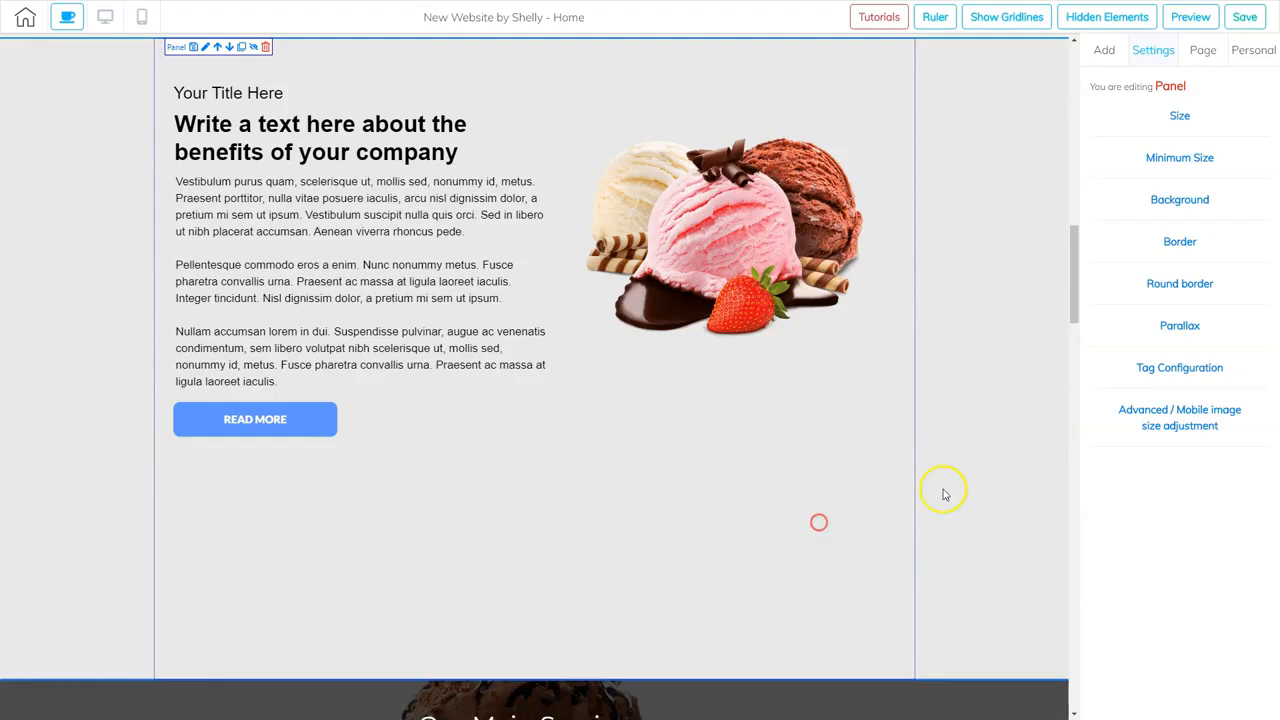
left_click(1175, 116)
left_click_drag(1141, 176, 1120, 175)
- Delete the original benefits panel above the rebuilt one
scroll(743, 335, "up", 2)
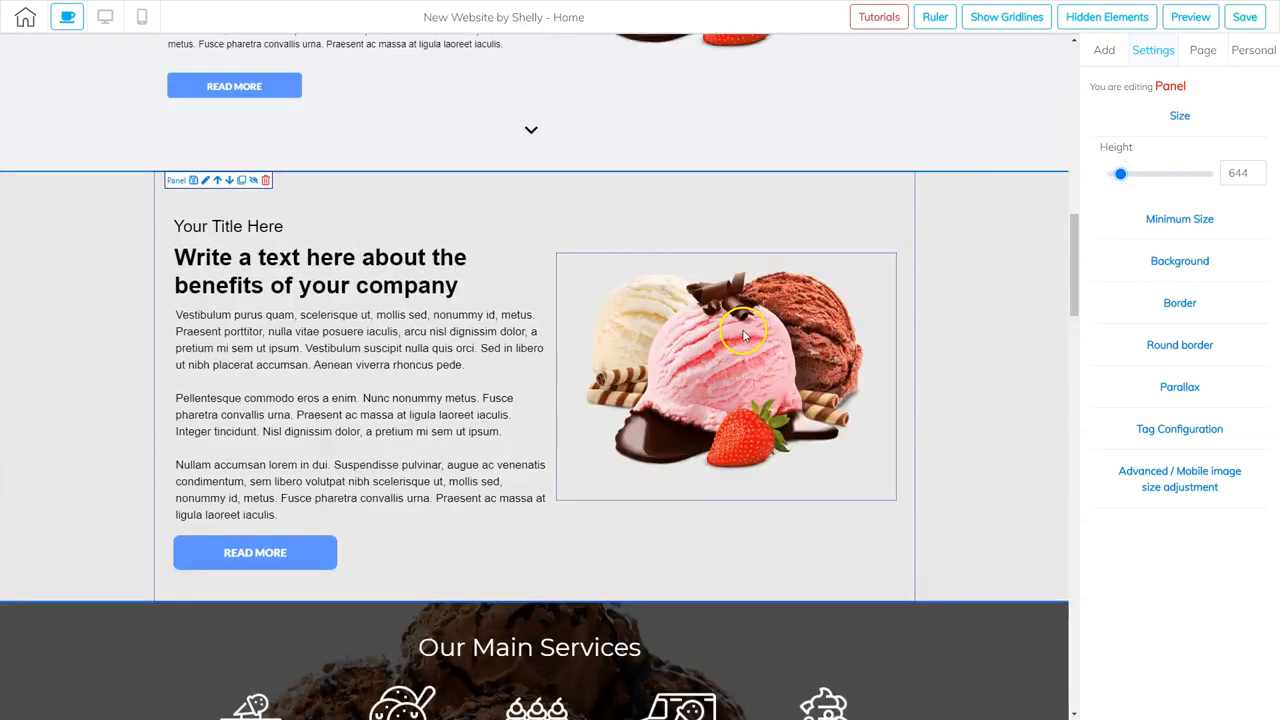
scroll(743, 335, "up", 5)
left_click(936, 256)
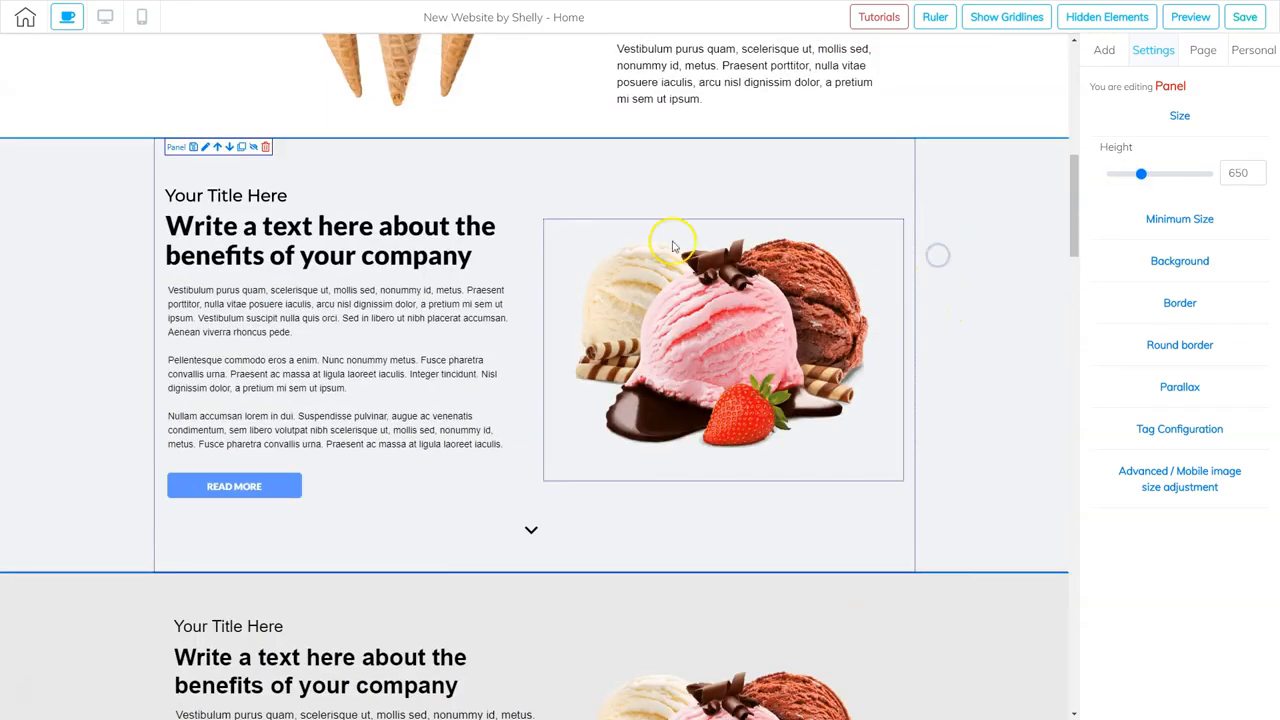
left_click(265, 147)
left_click(895, 378)
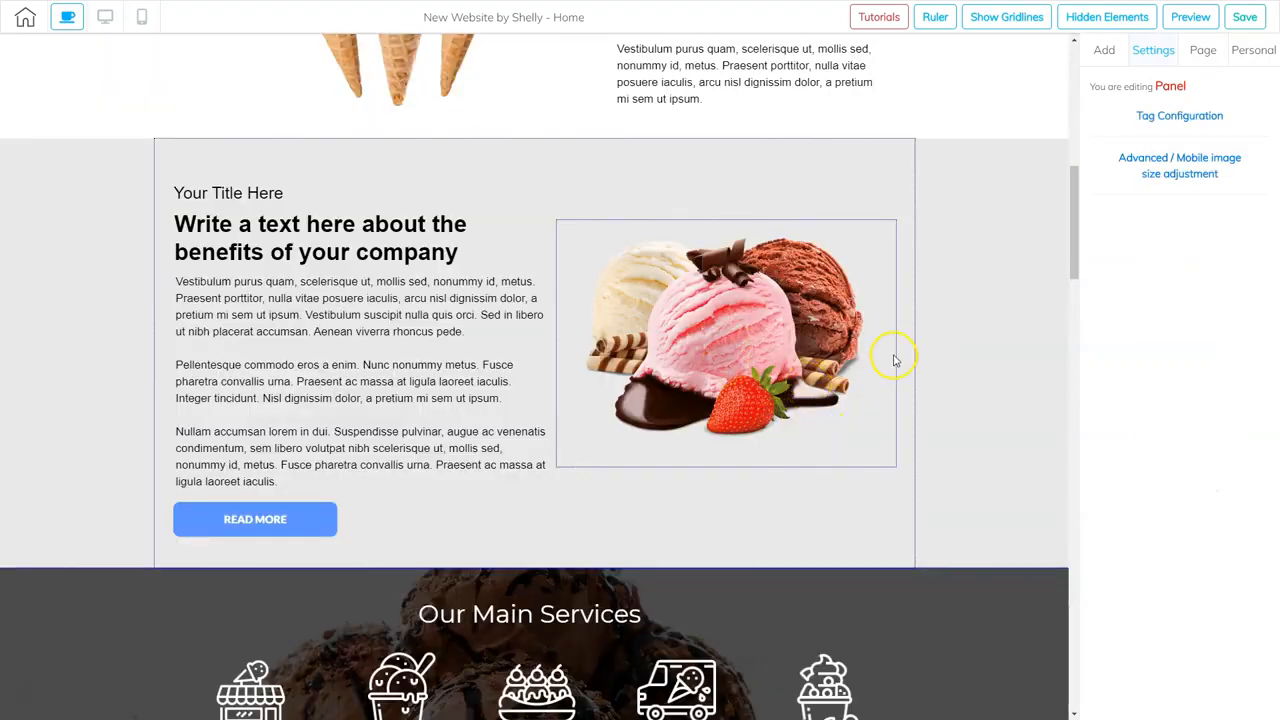
- Review the page from the header down to the rebuilt benefits panel and save the website
left_click(938, 365)
scroll(640, 325, "up", 8)
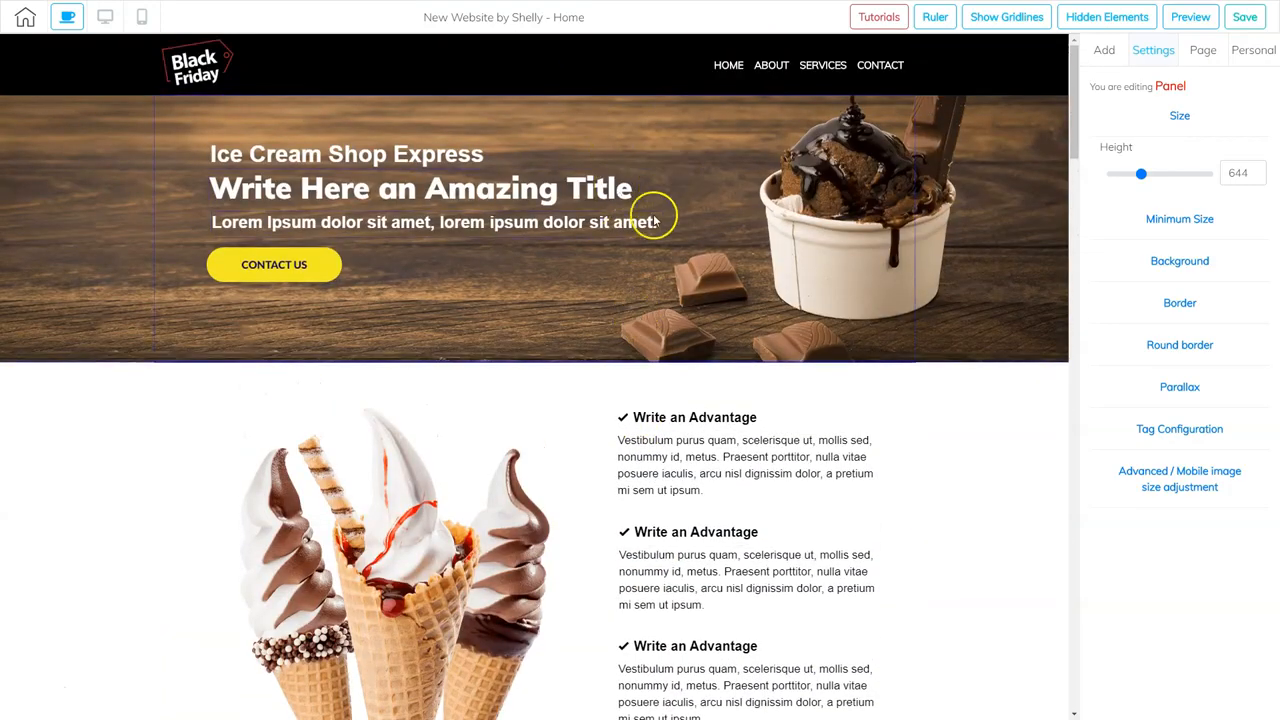
scroll(674, 500, "down", 5)
scroll(740, 605, "down", 2)
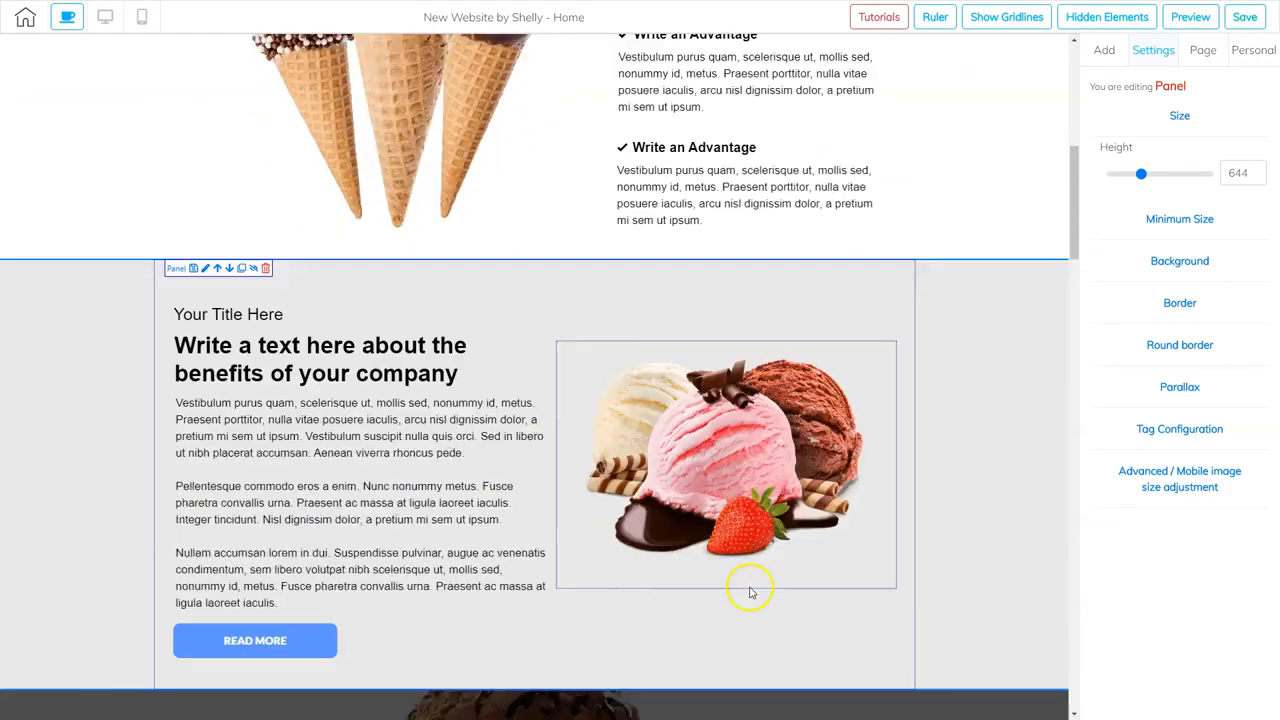
left_click(1244, 17)
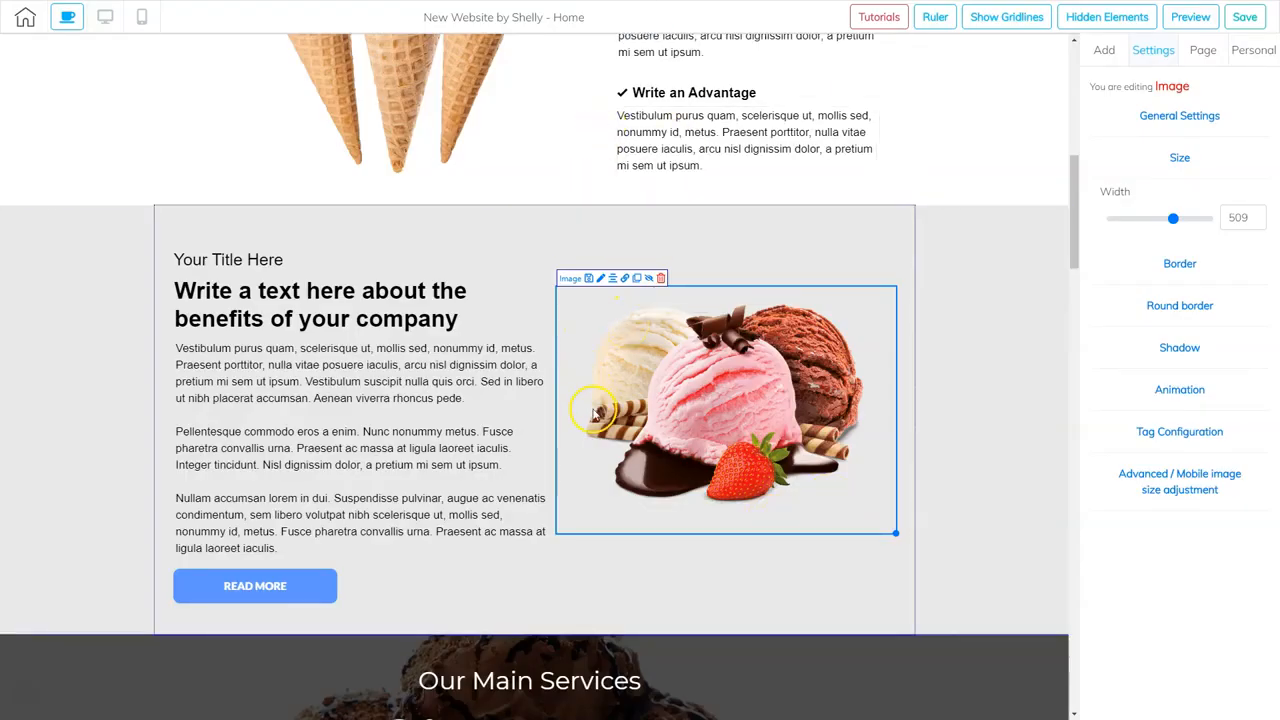
- Set user file 4411526 (chocolate ice cream) as the background image of the blank panel below Our Main Services
scroll(595, 412, "down", 5)
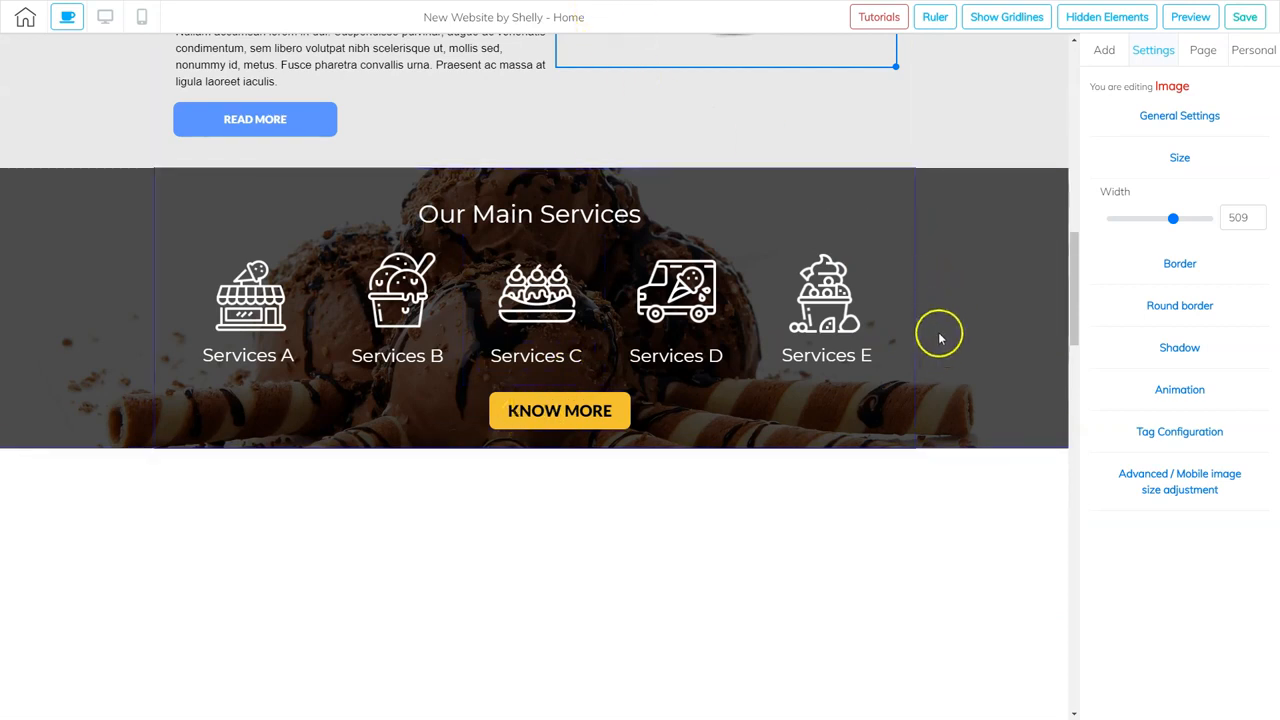
scroll(948, 474, "down", 1)
left_click(947, 472)
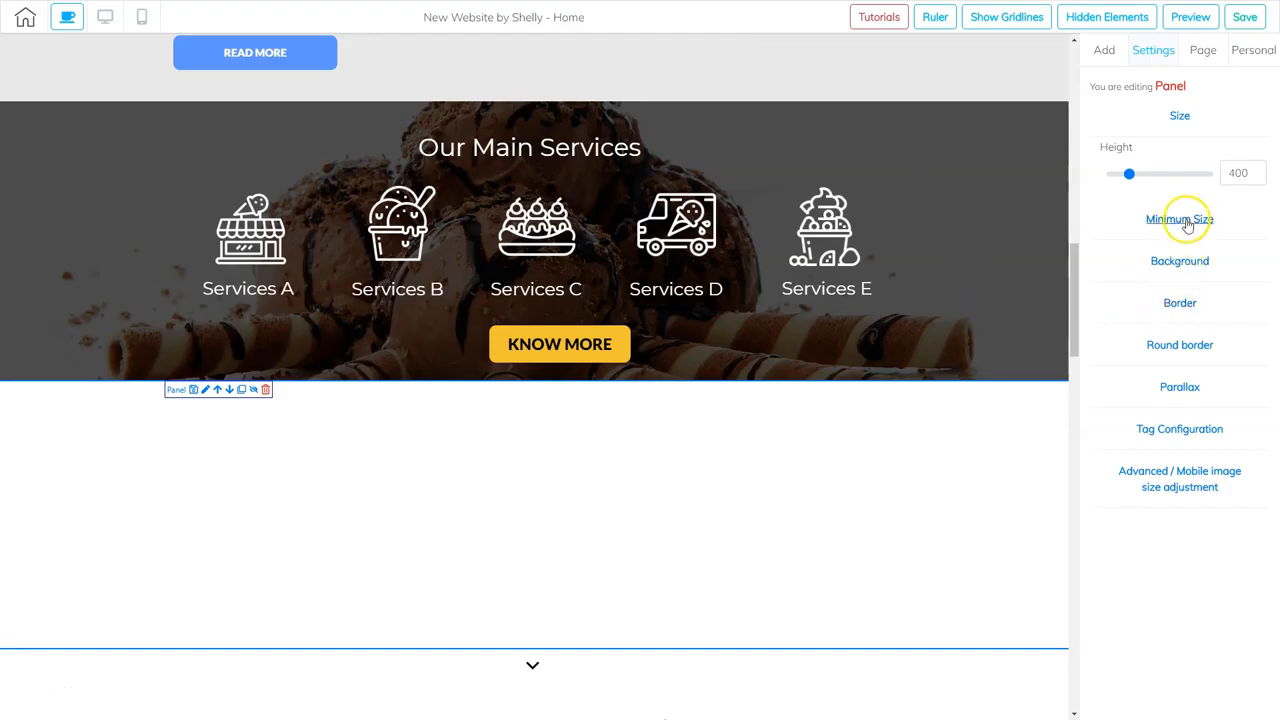
left_click(1180, 261)
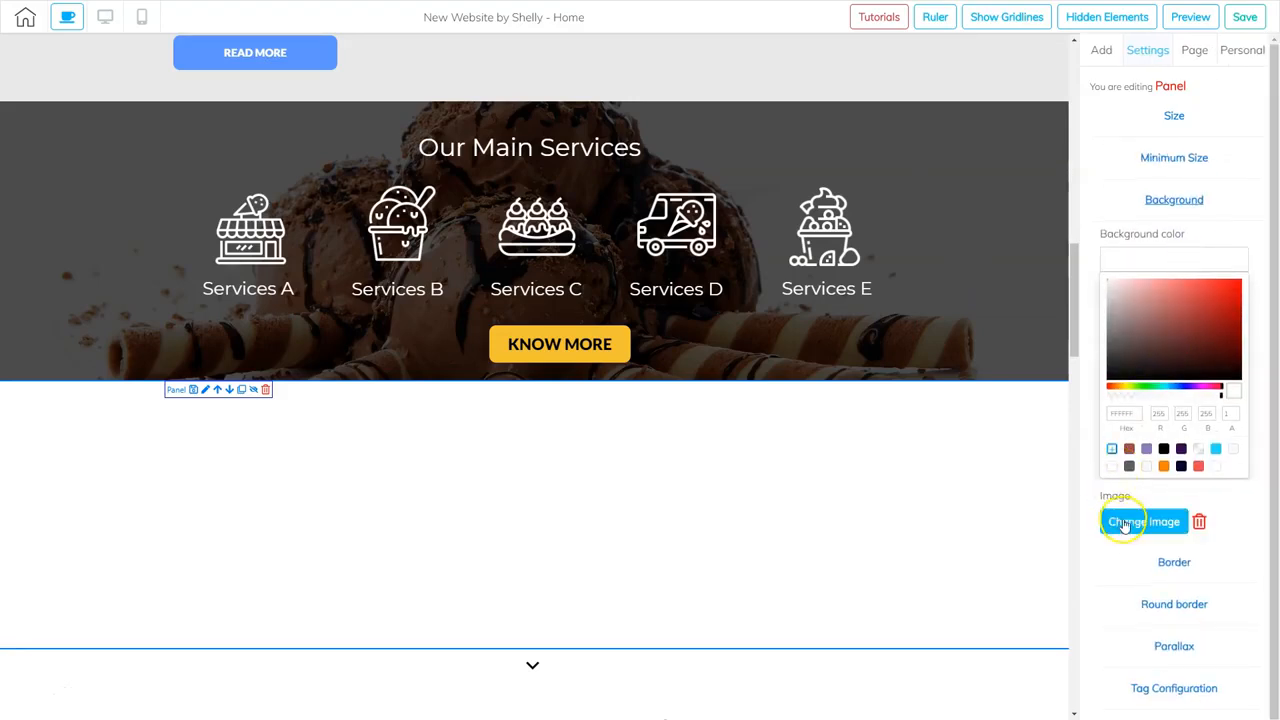
left_click(1123, 521)
left_click(566, 522)
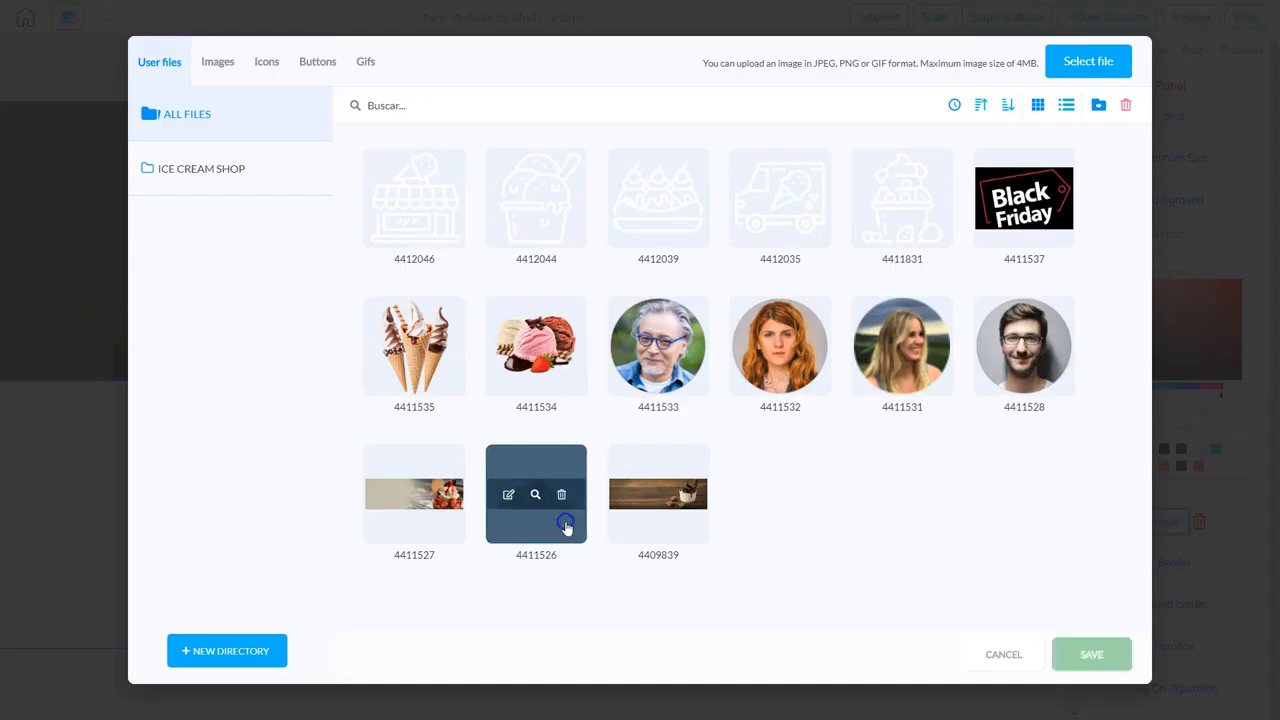
left_click(1107, 658)
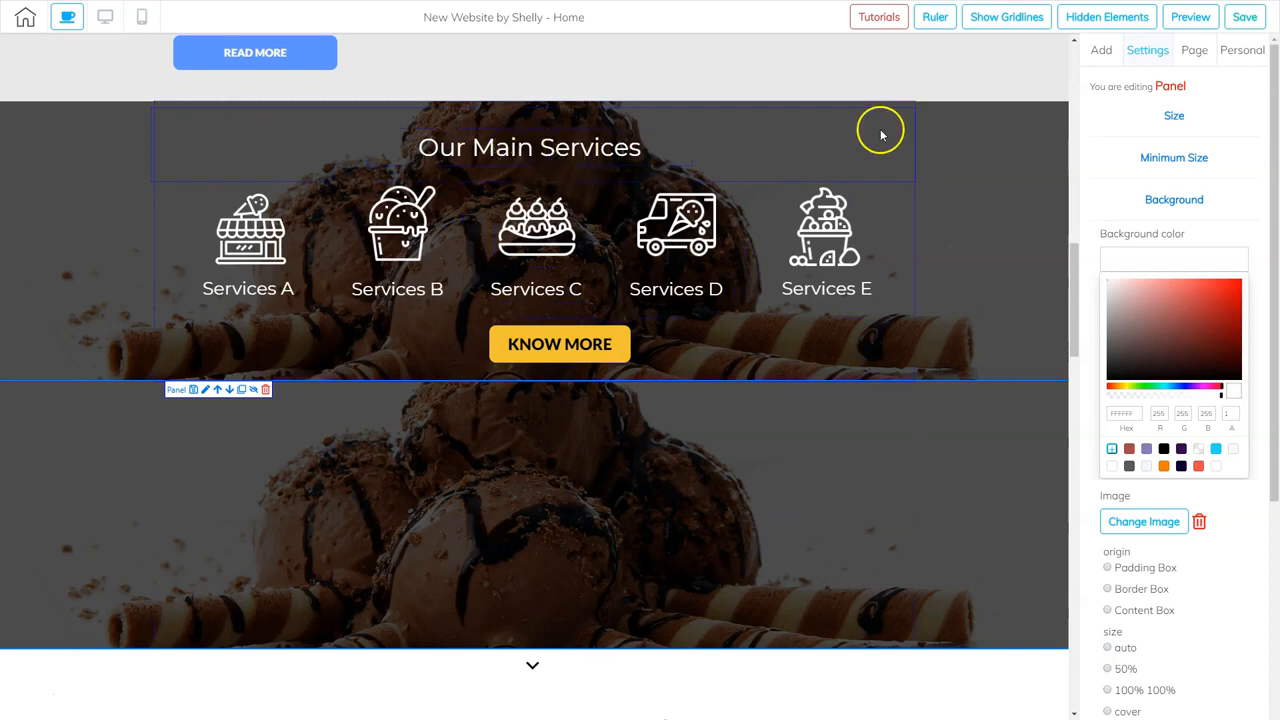
- Add a Title H3 text near the top centre of the new services panel
left_click(1100, 51)
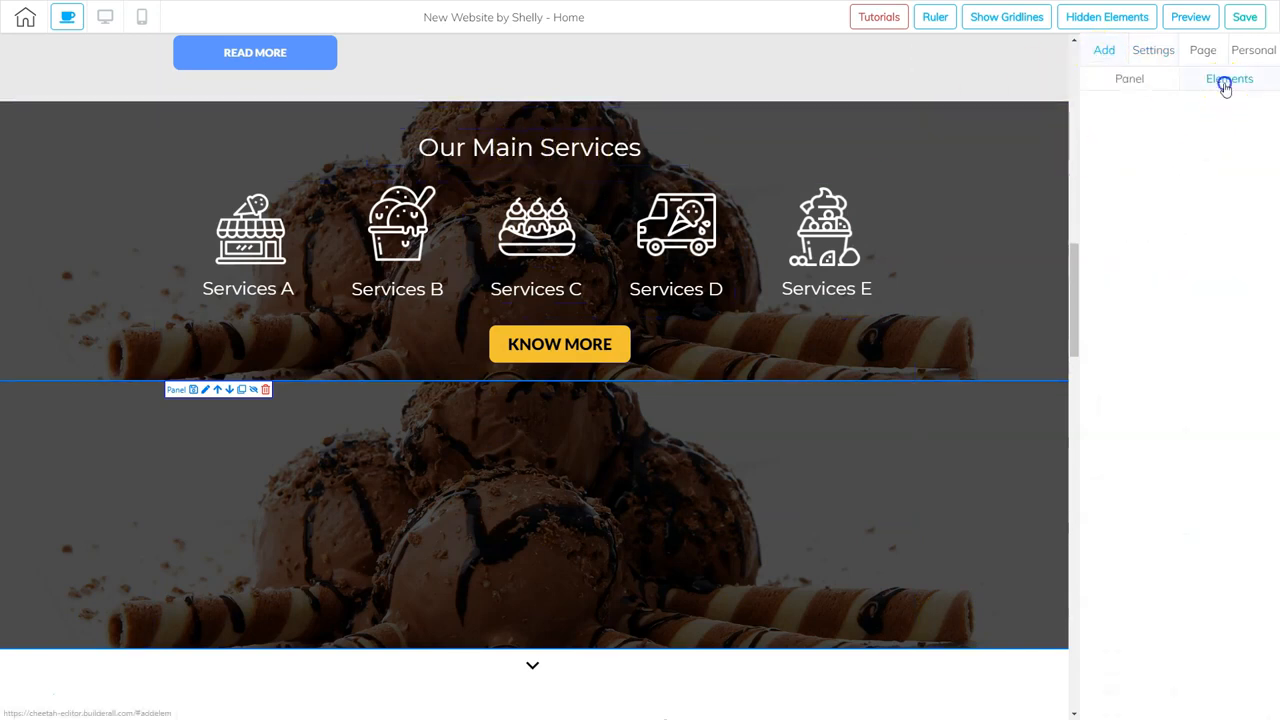
left_click(1225, 85)
left_click(1173, 120)
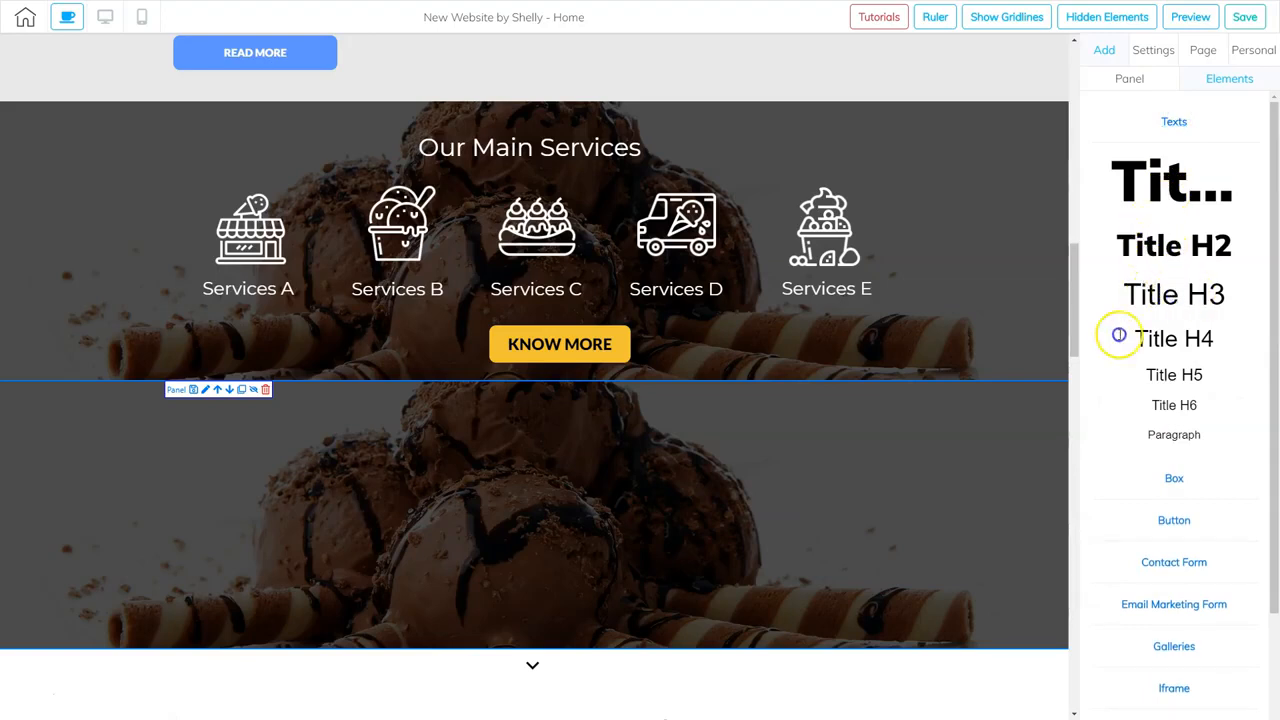
left_click_drag(1118, 336, 575, 447)
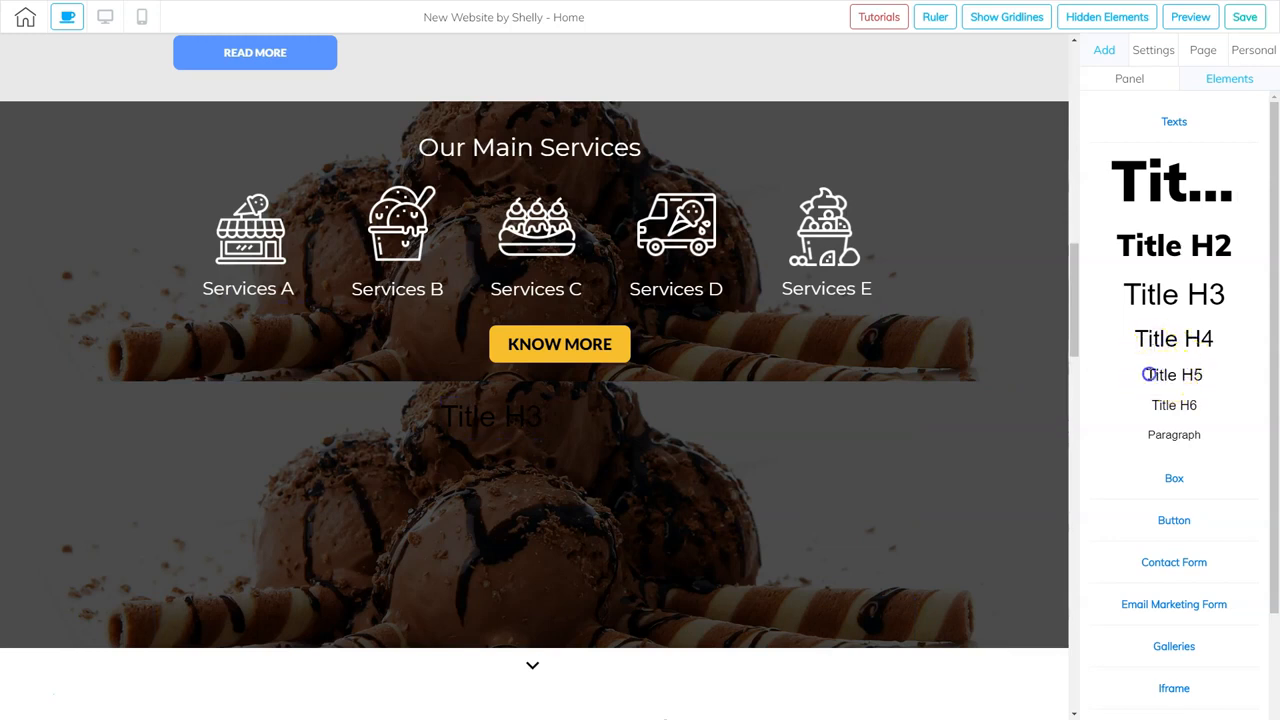
- Add a Title H5 text on the left side of the new services panel, below the level of the H3 title
left_click_drag(1149, 374, 715, 477)
left_click_drag(465, 492, 292, 487)
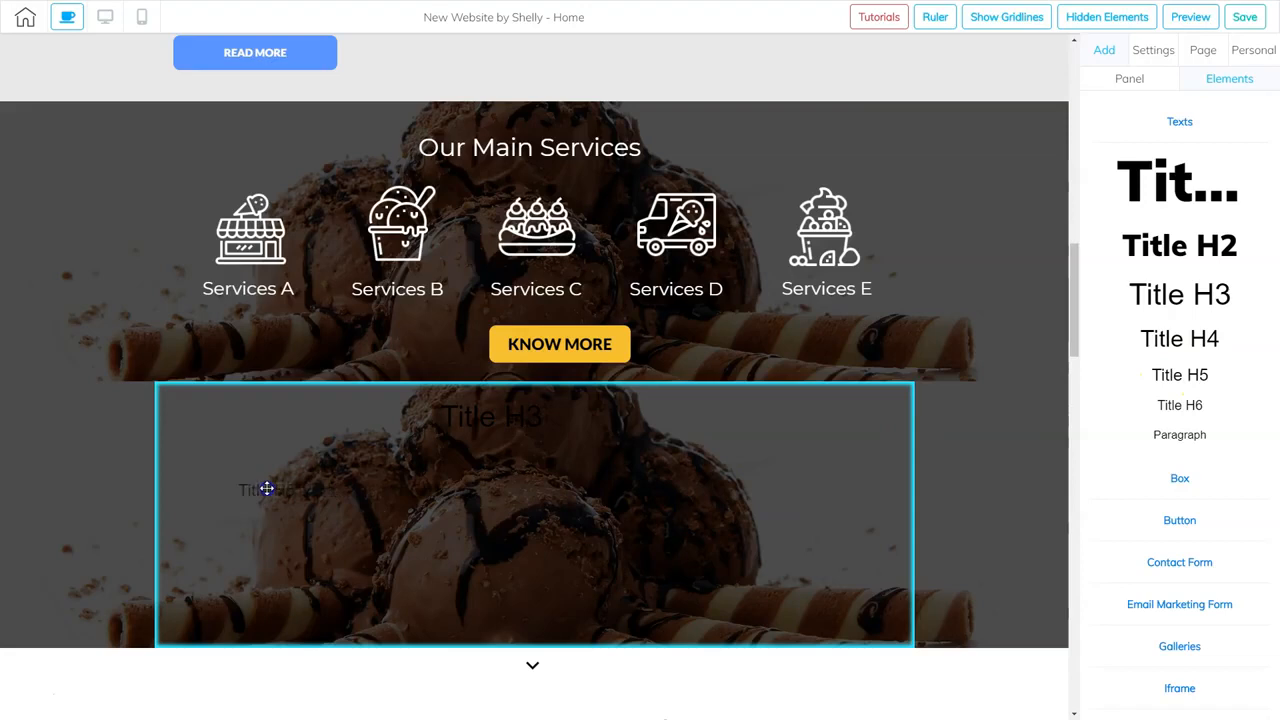
left_click(1193, 406)
left_click_drag(1188, 372, 238, 485)
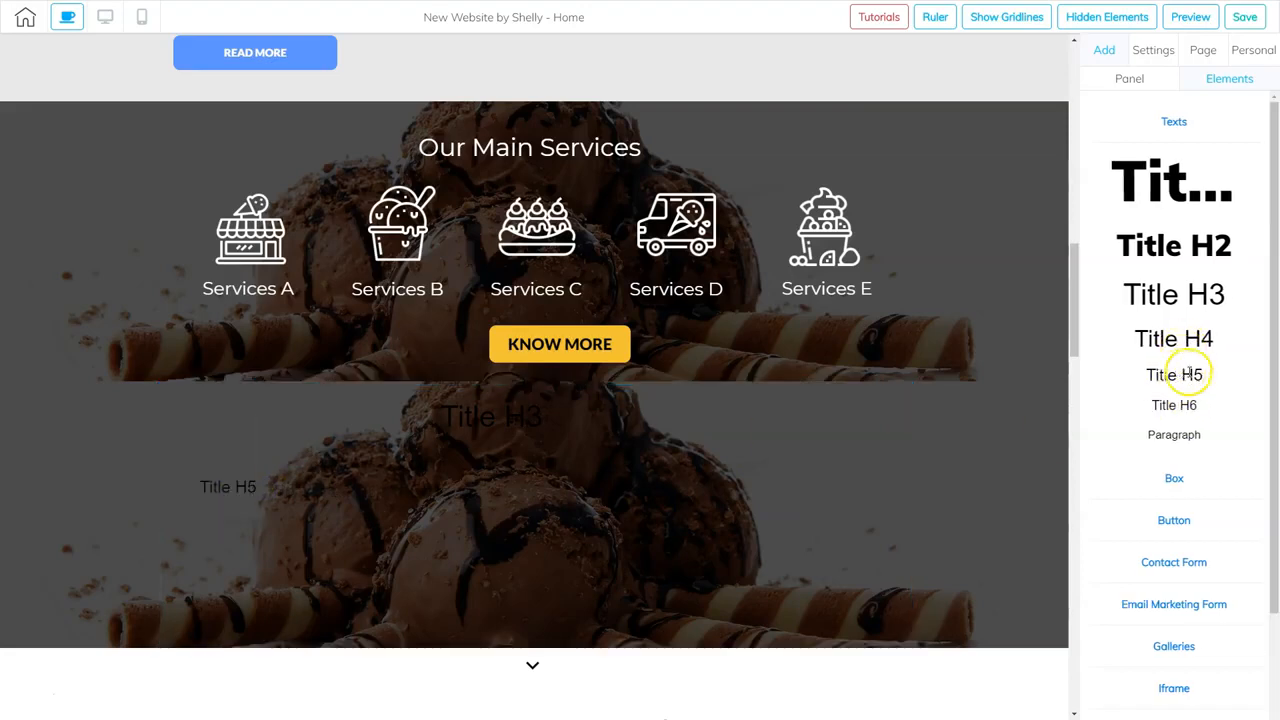
left_click(225, 487)
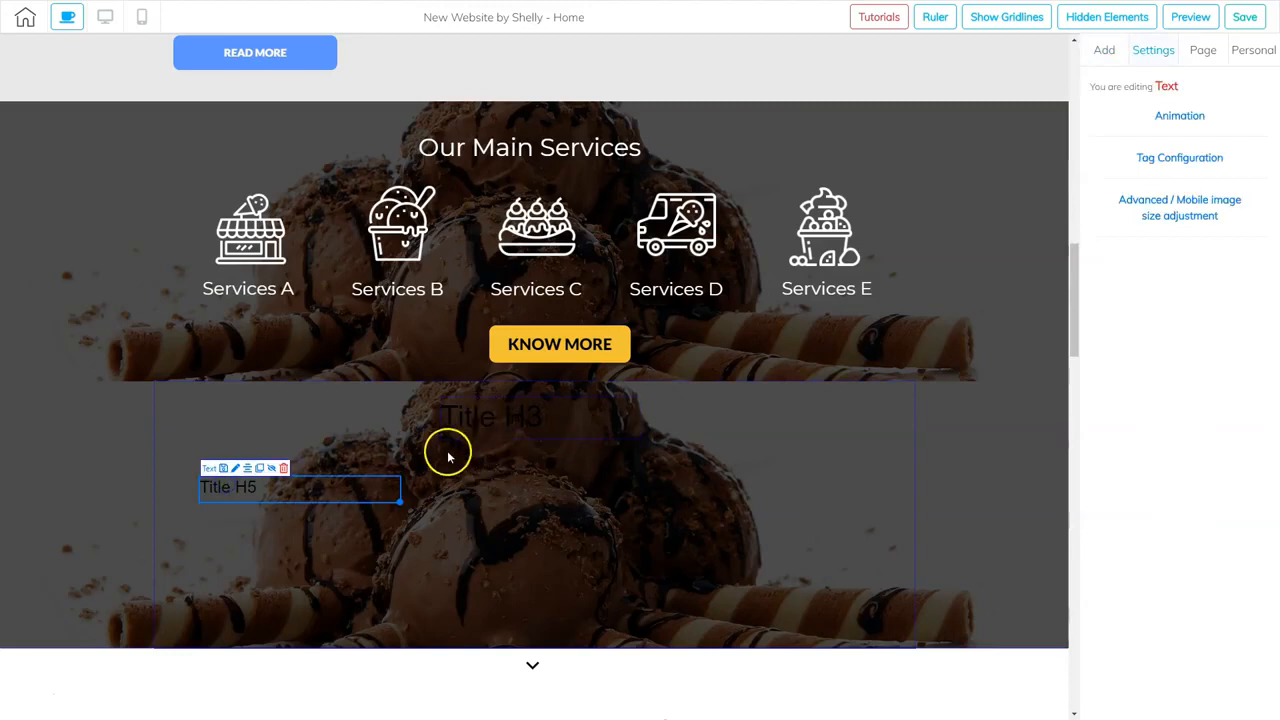
left_click_drag(250, 490, 251, 519)
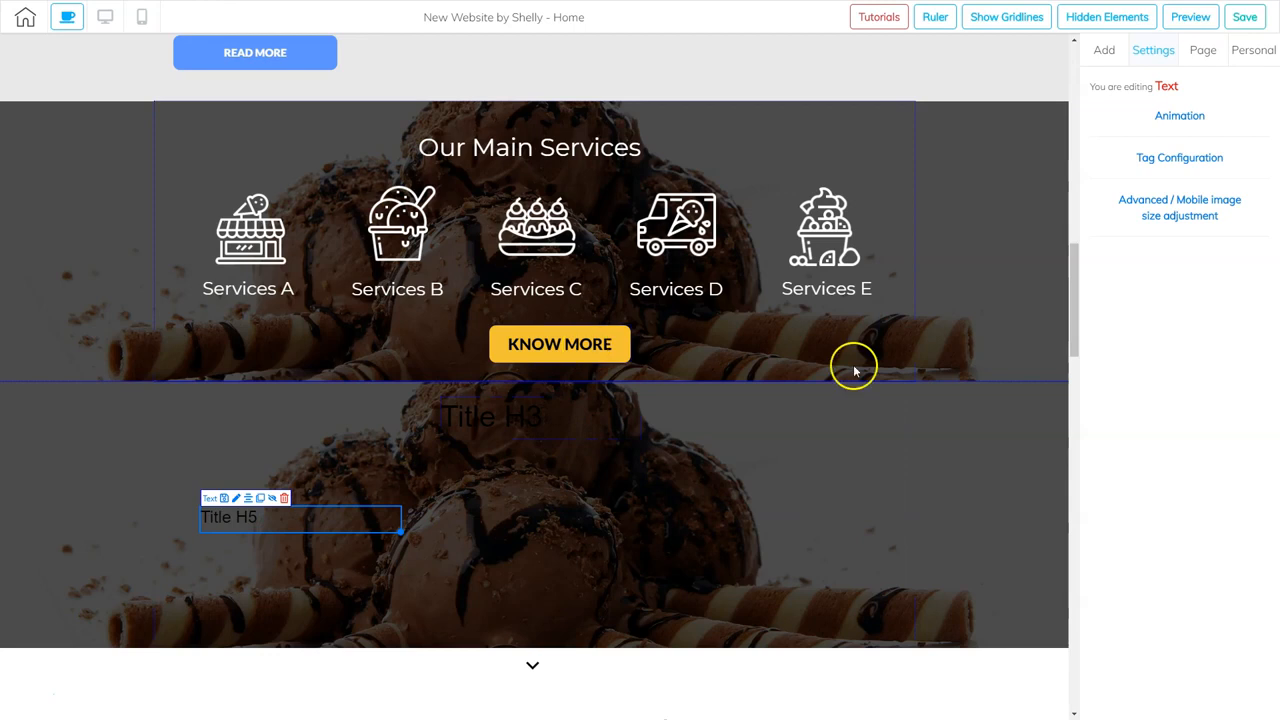
- Add the yellow rectangular Buy Now button at the lower centre of the new services panel
left_click(1104, 50)
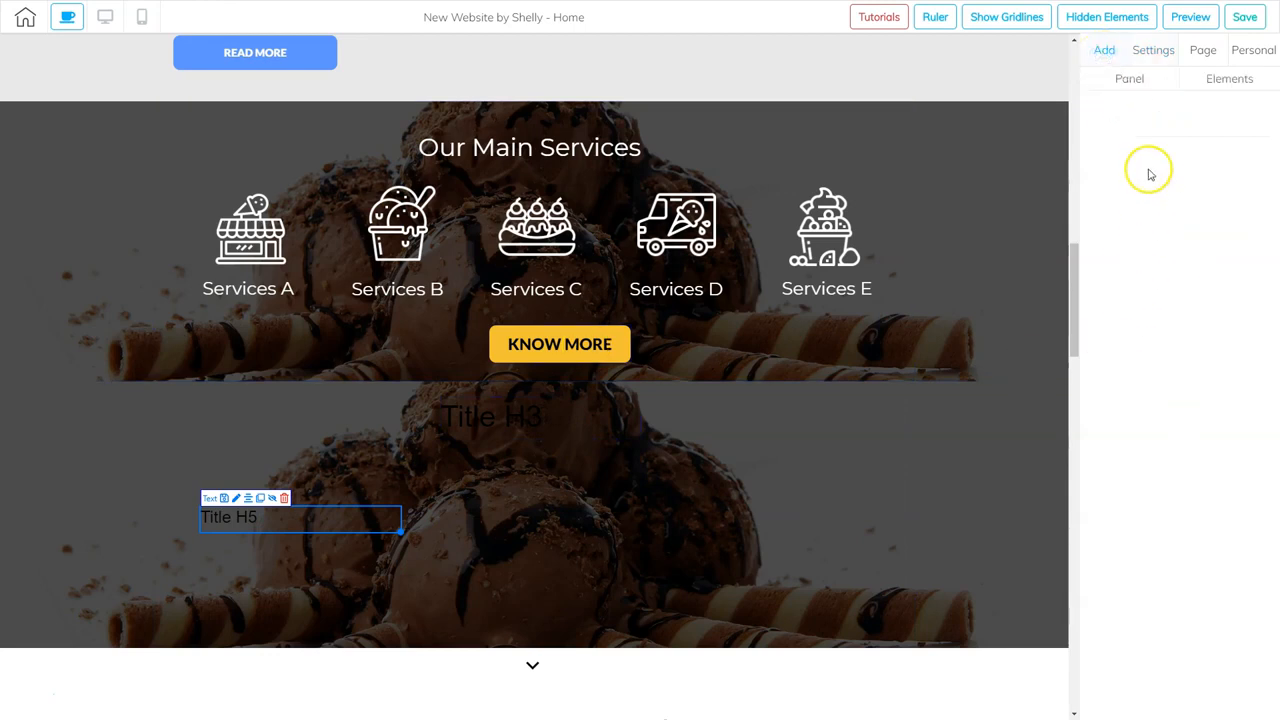
left_click(1213, 80)
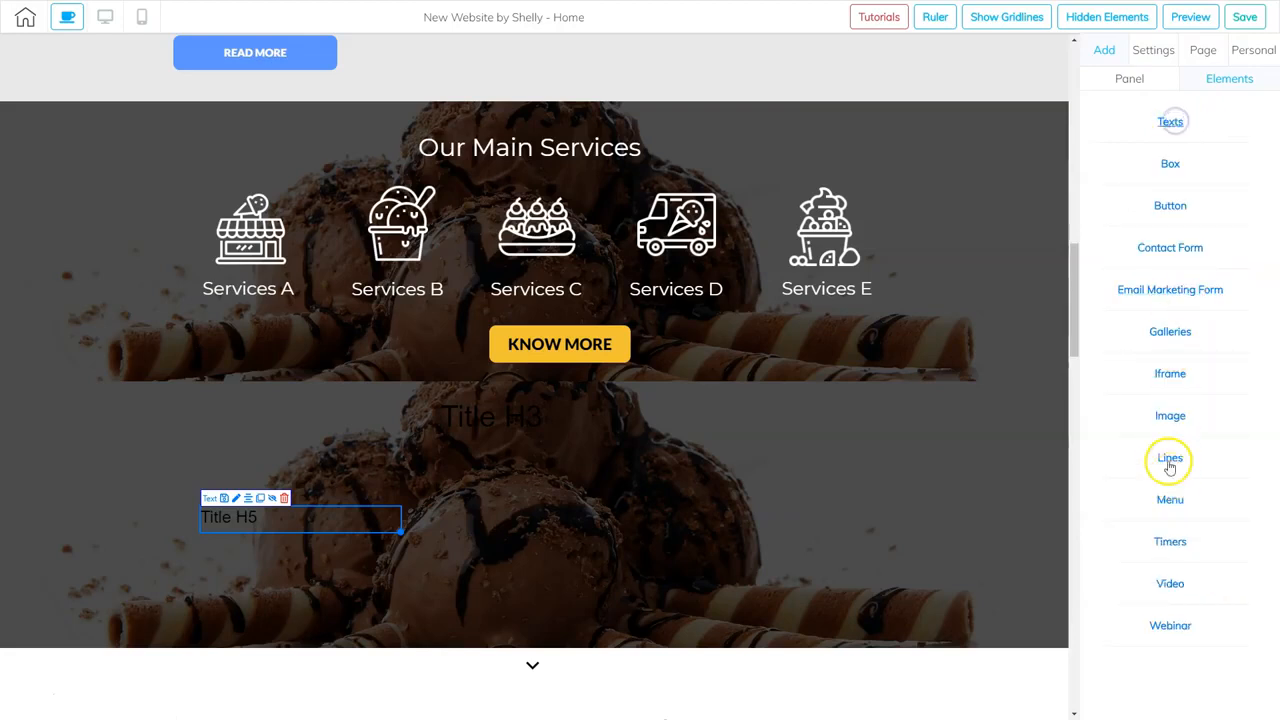
left_click(1168, 207)
scroll(1160, 450, "down", 3)
scroll(1165, 480, "down", 3)
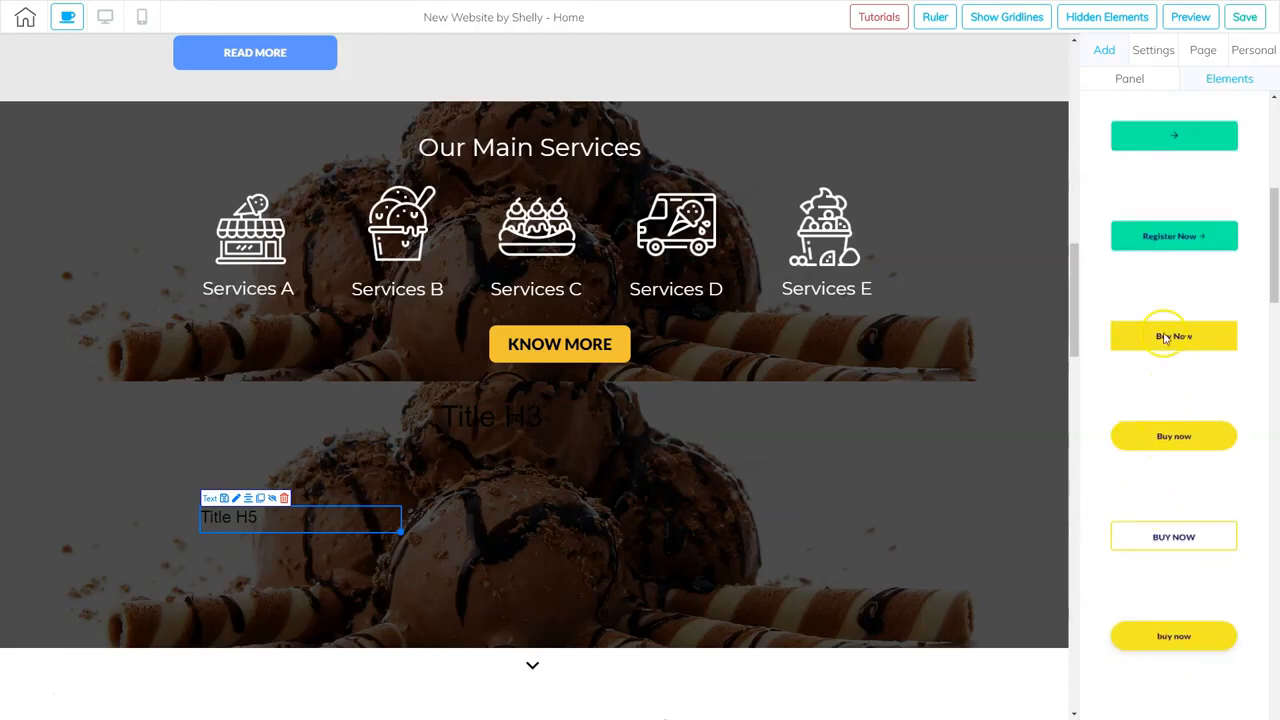
left_click_drag(1104, 400, 510, 577)
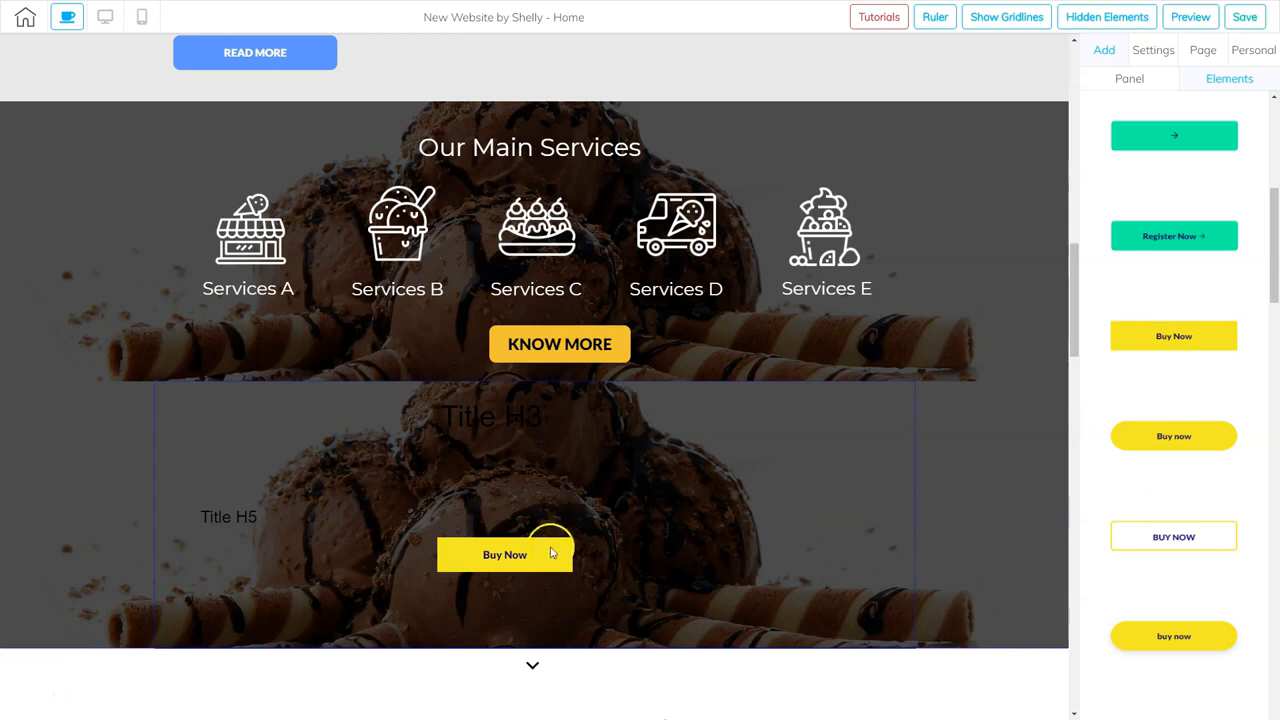
left_click(551, 569)
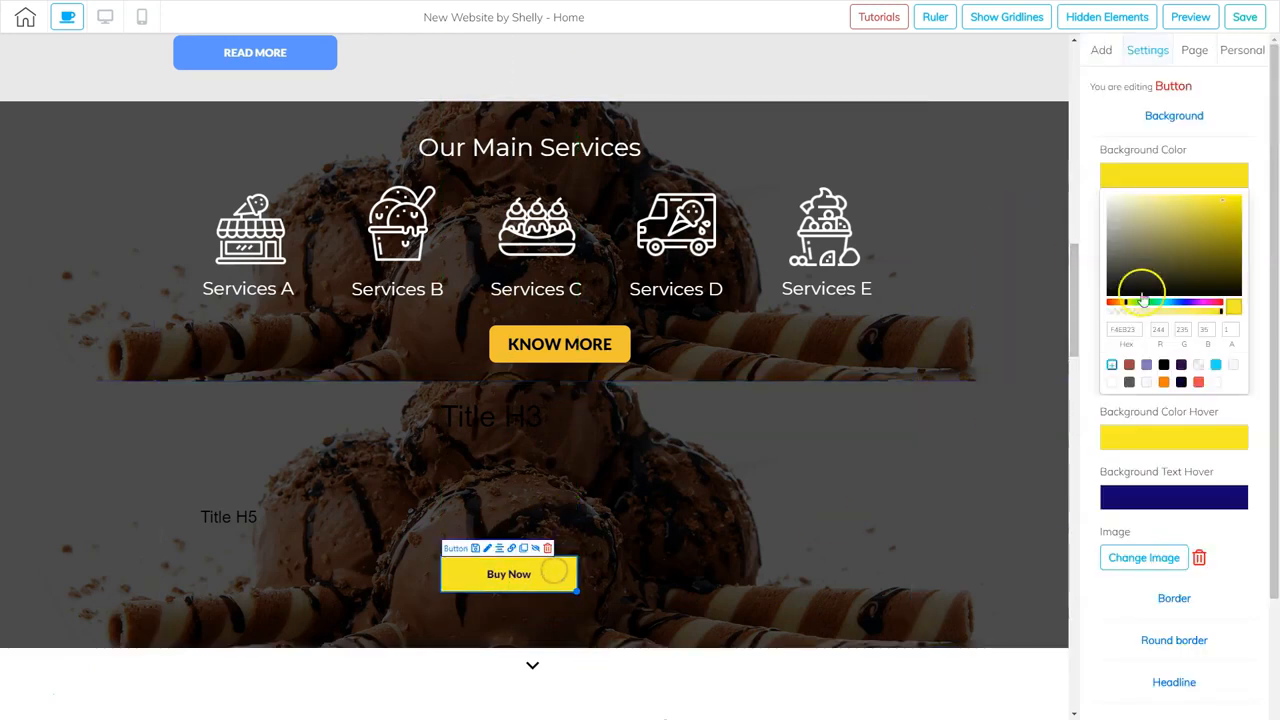
- Add an Image element to the right-hand part of the new services panel, beside the Buy Now button
left_click(1106, 55)
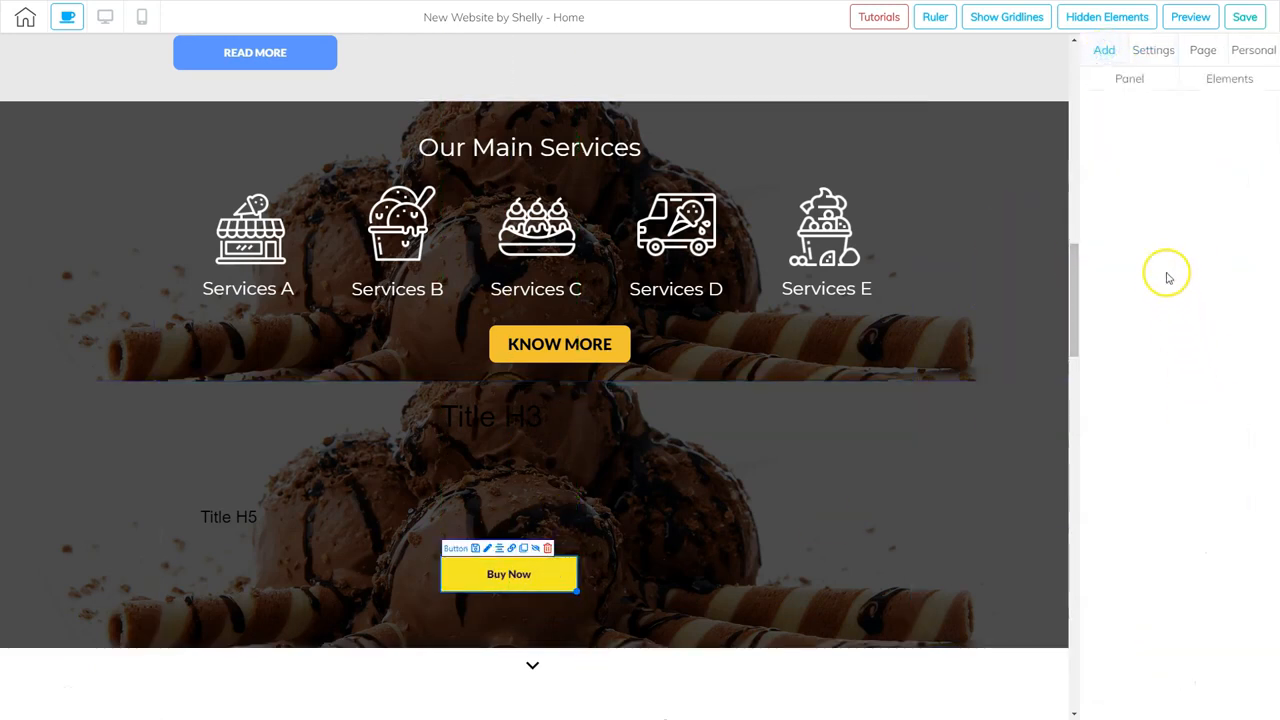
left_click(1221, 88)
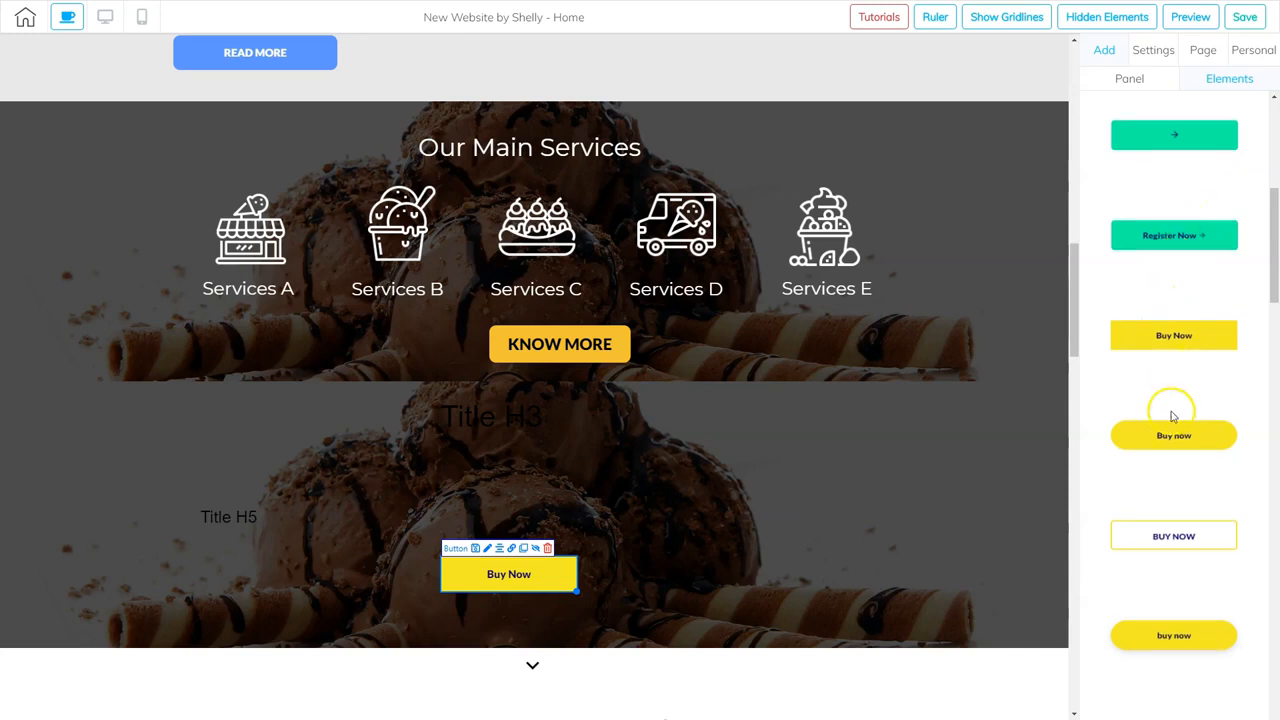
scroll(1168, 334, "down", 10)
scroll(1158, 602, "down", 15)
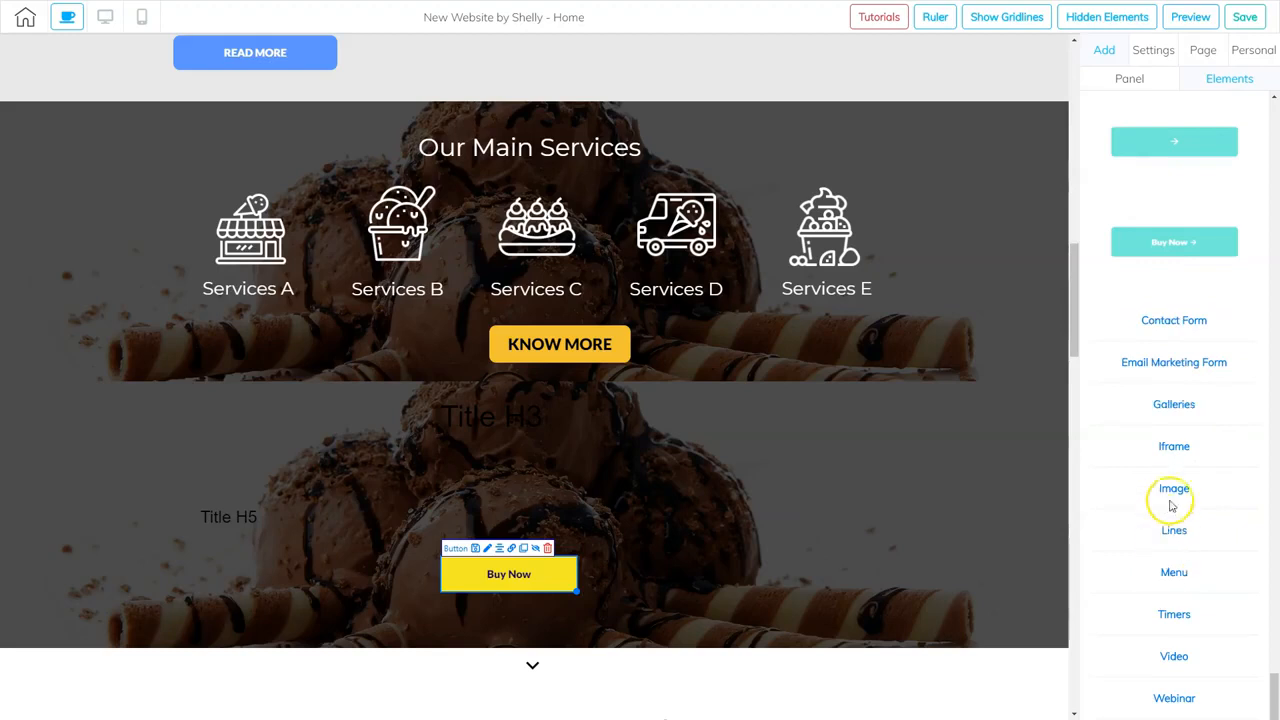
left_click(1173, 490)
left_click_drag(1150, 472, 695, 488)
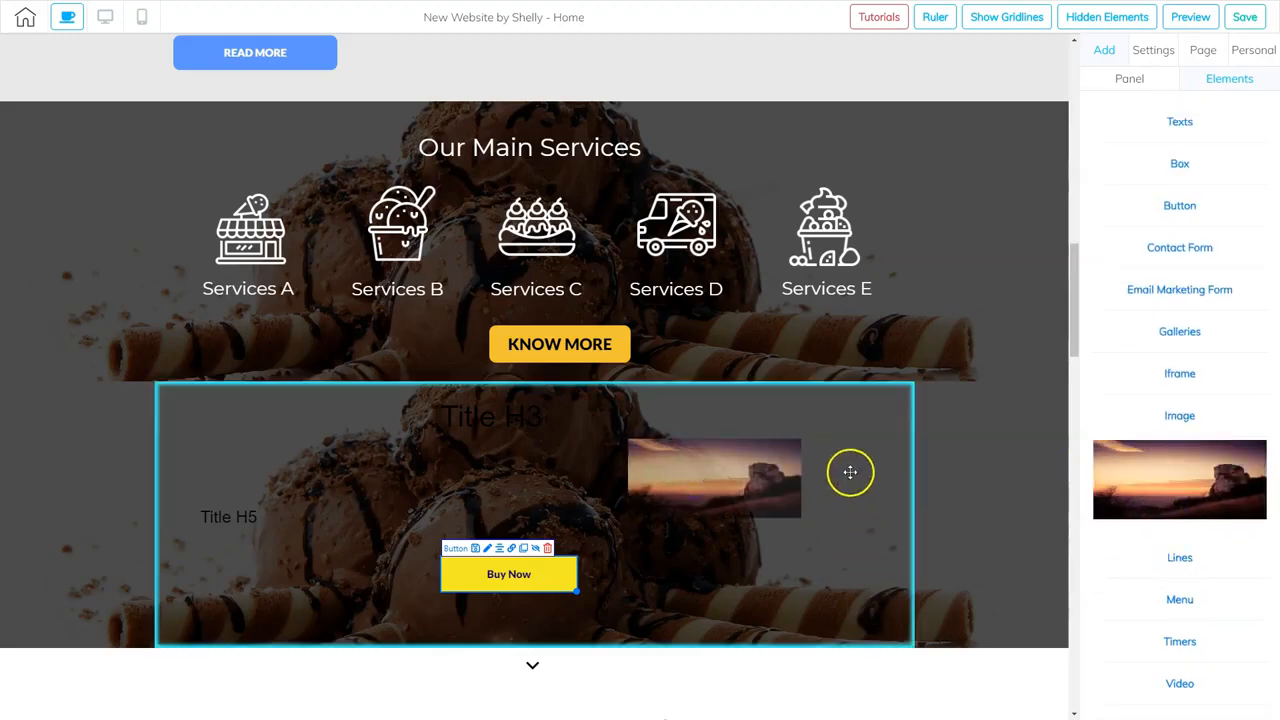
- Shrink the placeholder image to about half its size and reposition it between the H3 title and the panel's lower edge
left_click(840, 545)
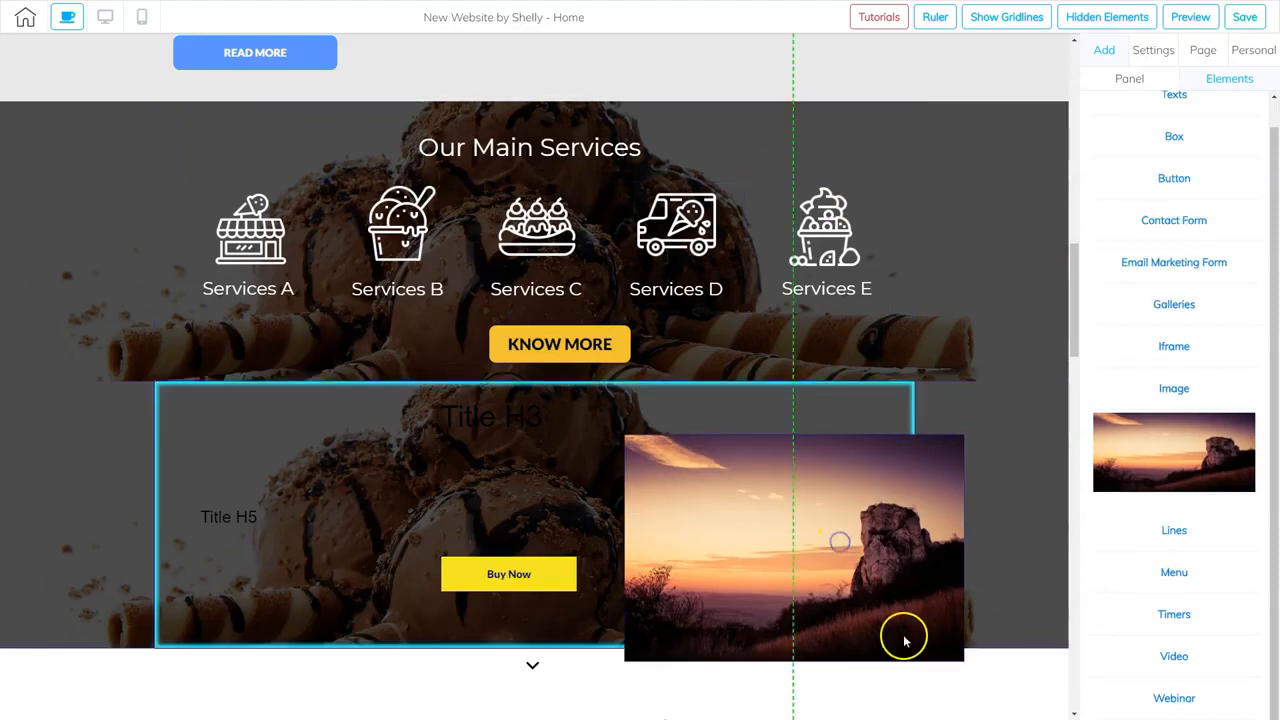
scroll(931, 645, "down", 1)
left_click_drag(962, 592, 792, 478)
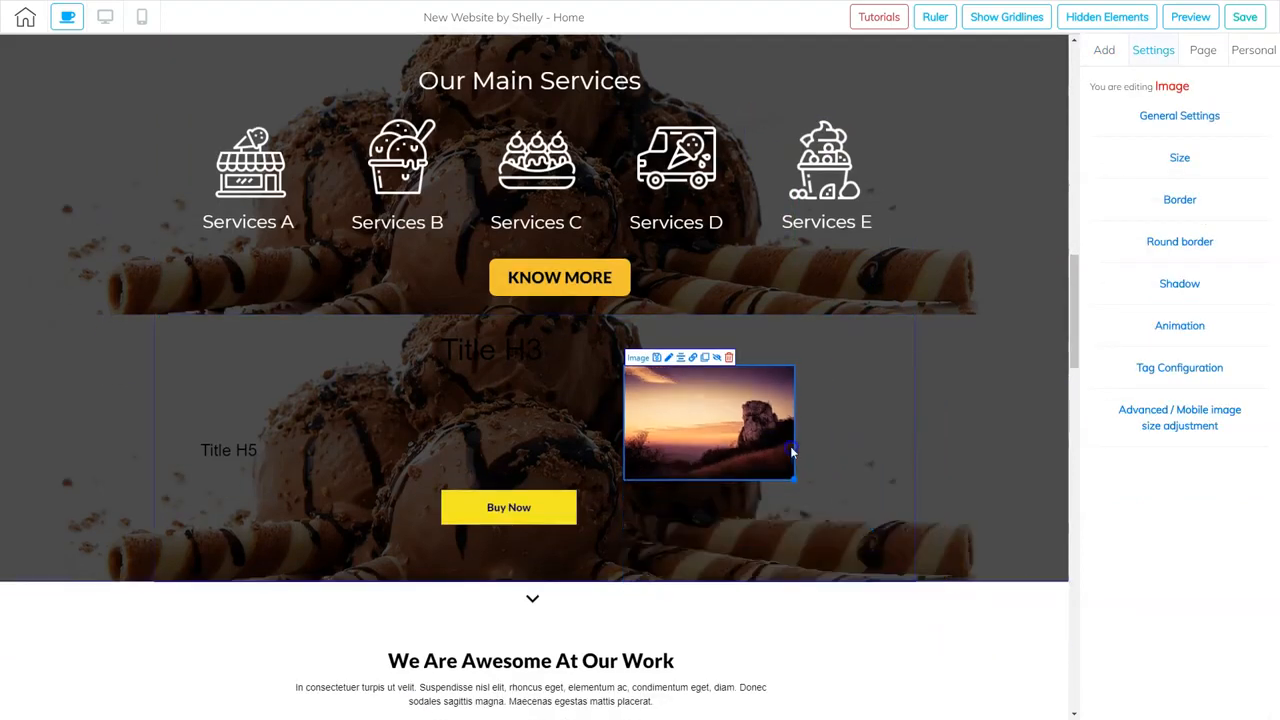
left_click_drag(729, 413, 740, 433)
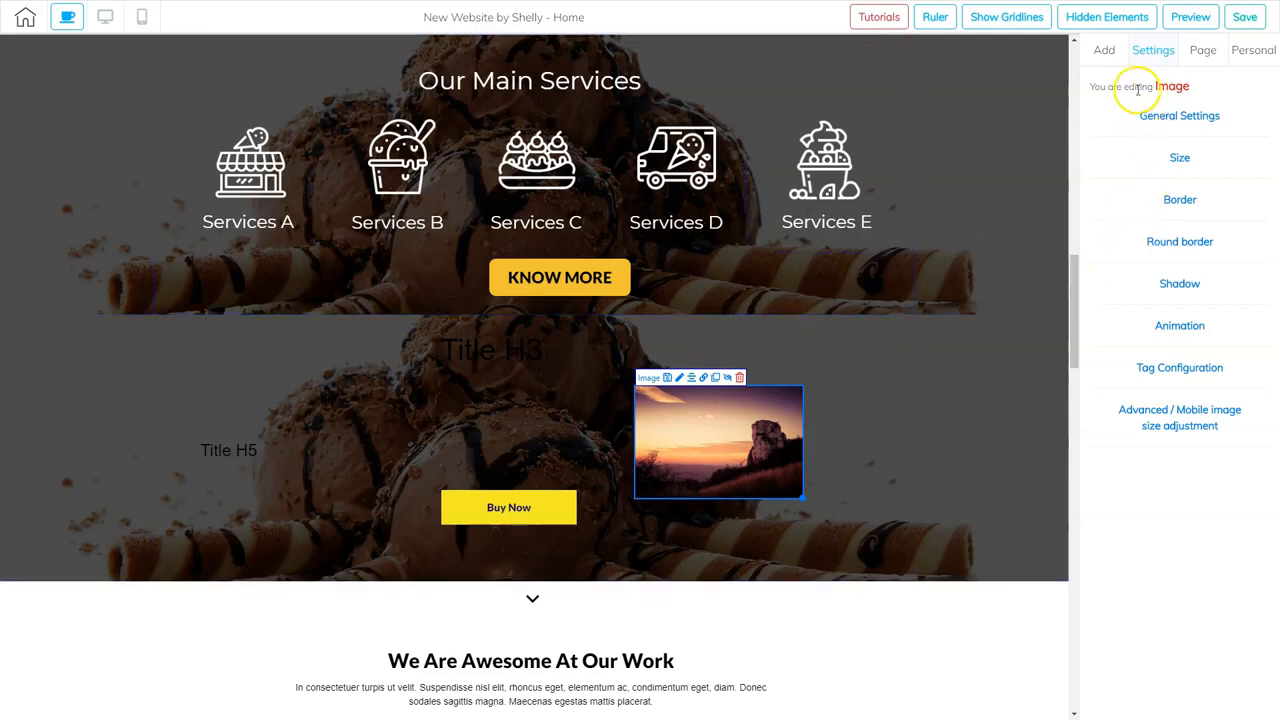
- Add the transparent box with a thin outline to the new services panel, between the Title H5 text and the image
left_click(1103, 52)
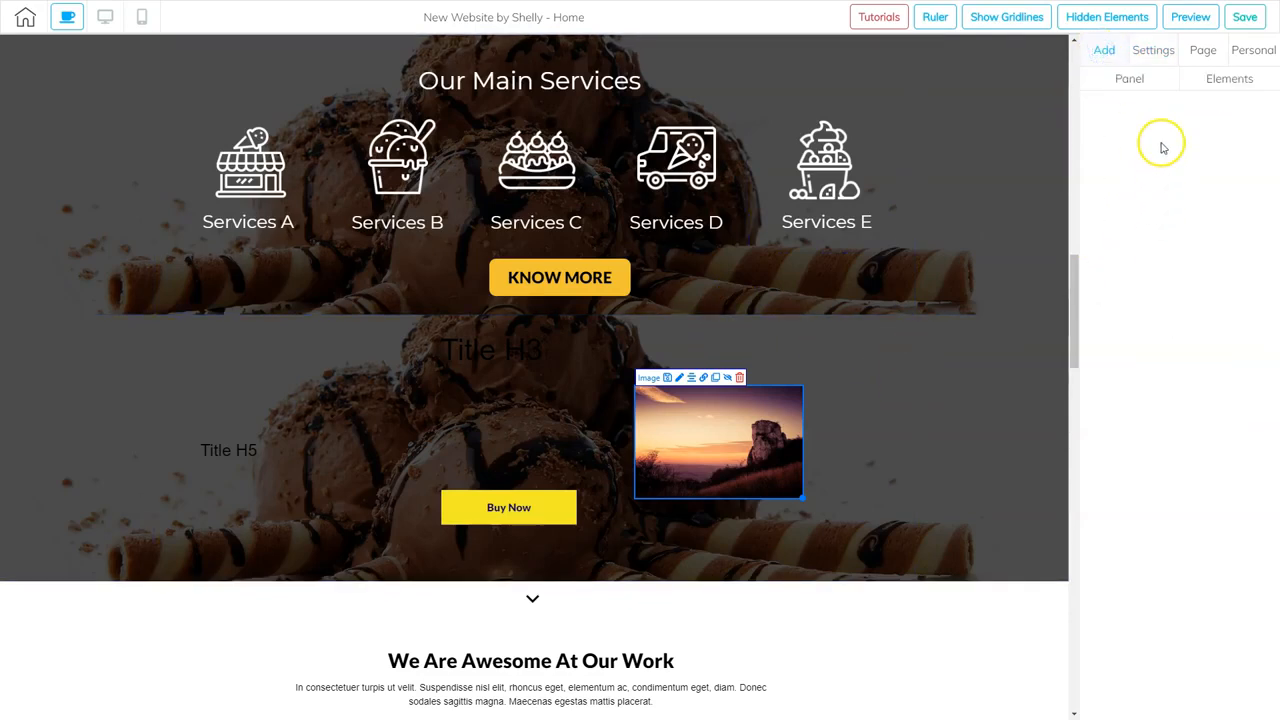
left_click(1216, 88)
left_click(1174, 140)
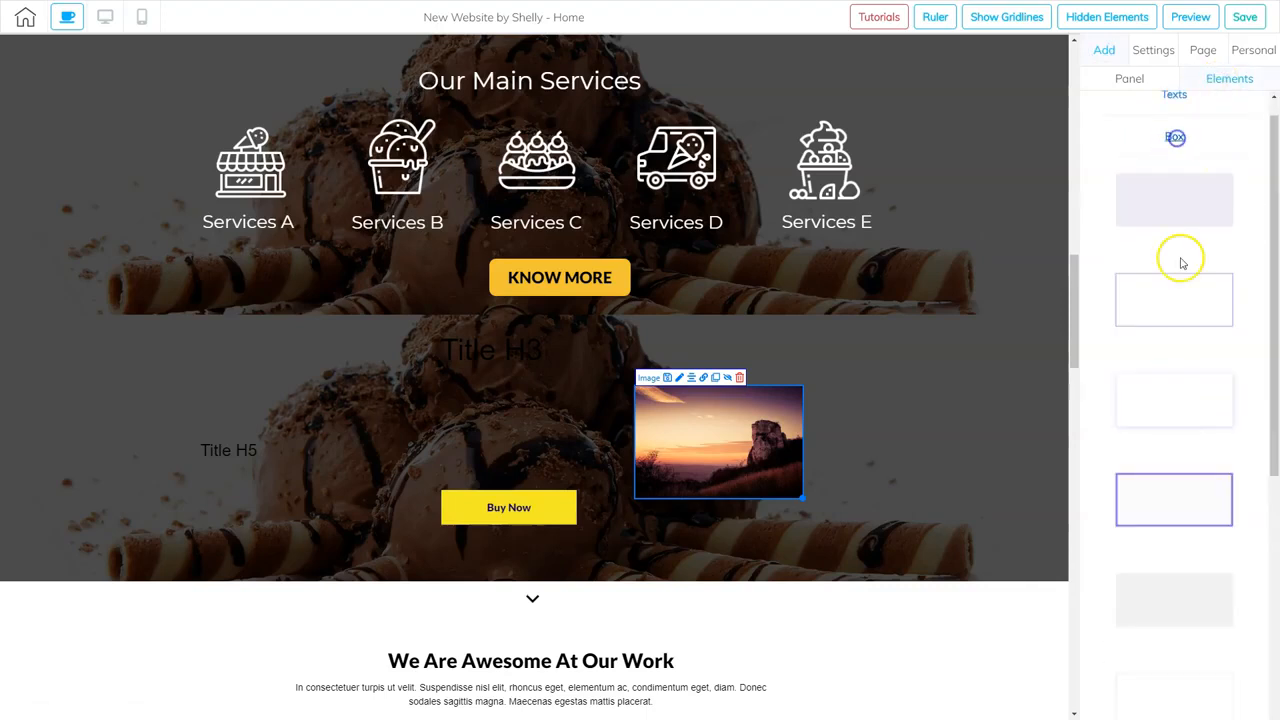
left_click_drag(1183, 305, 460, 320)
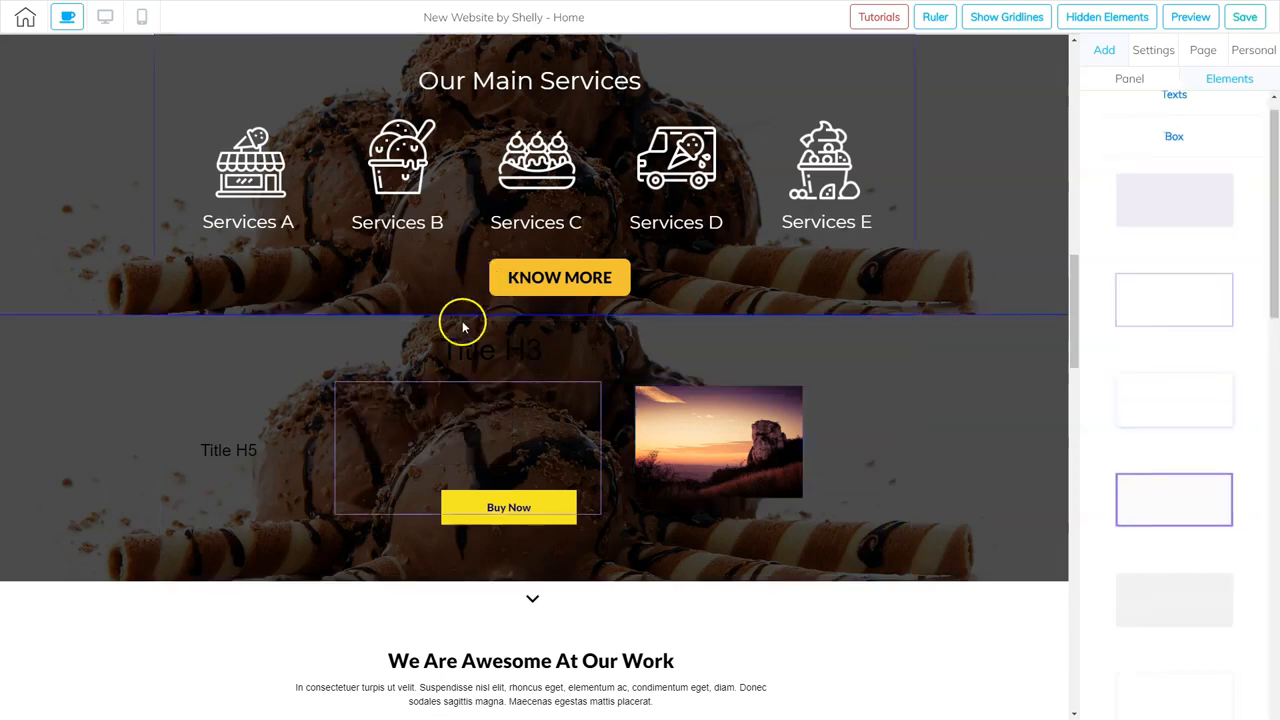
left_click_drag(550, 430, 453, 430)
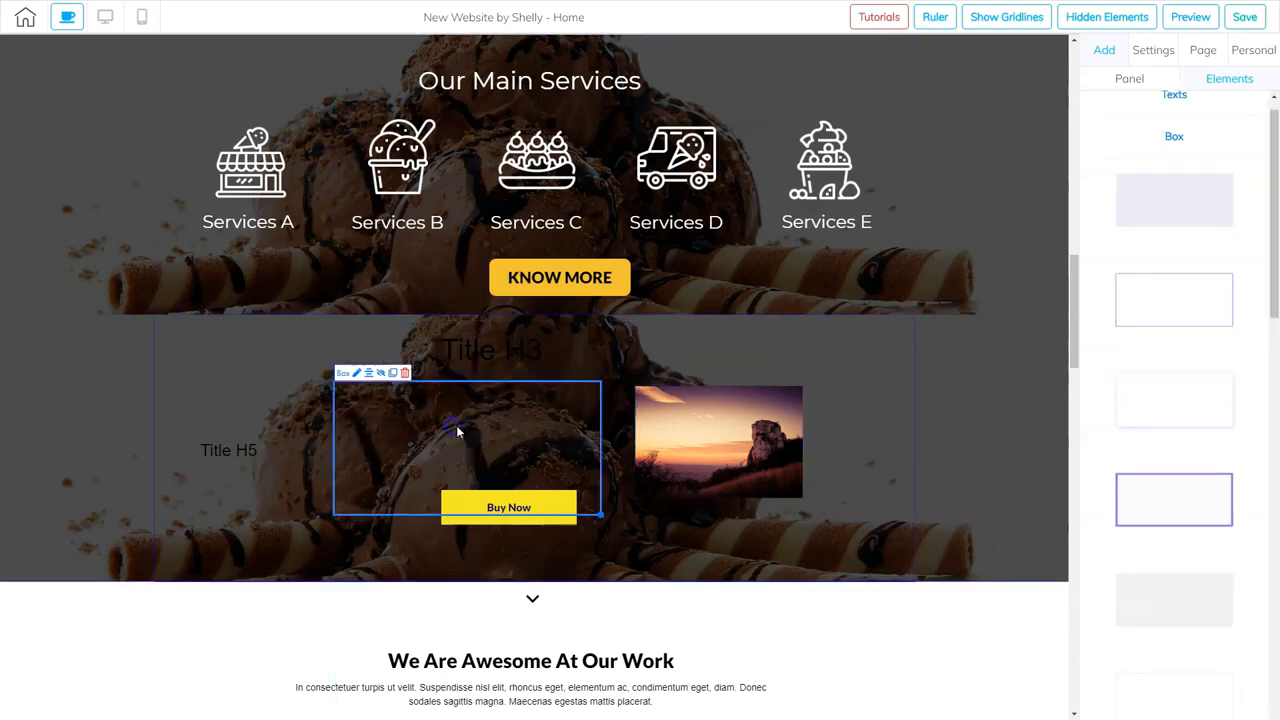
- Set the border style of the new box to none
left_click(546, 389)
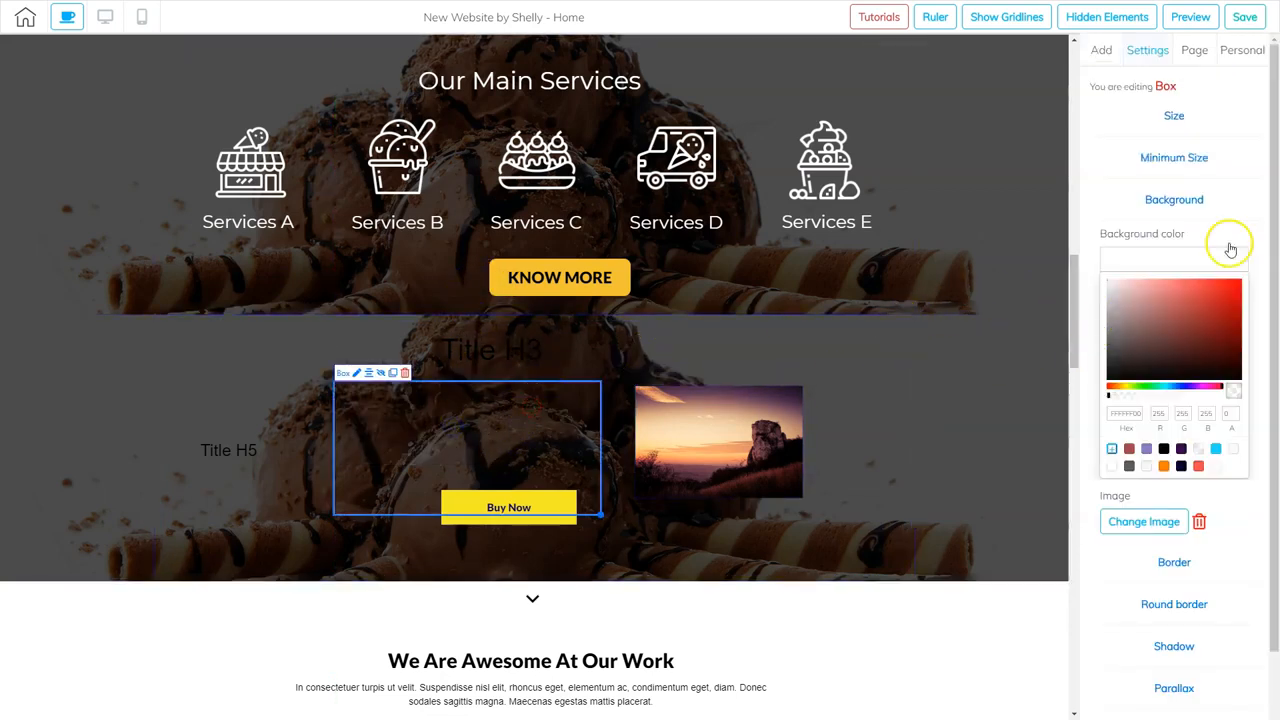
scroll(1173, 500, "down", 1)
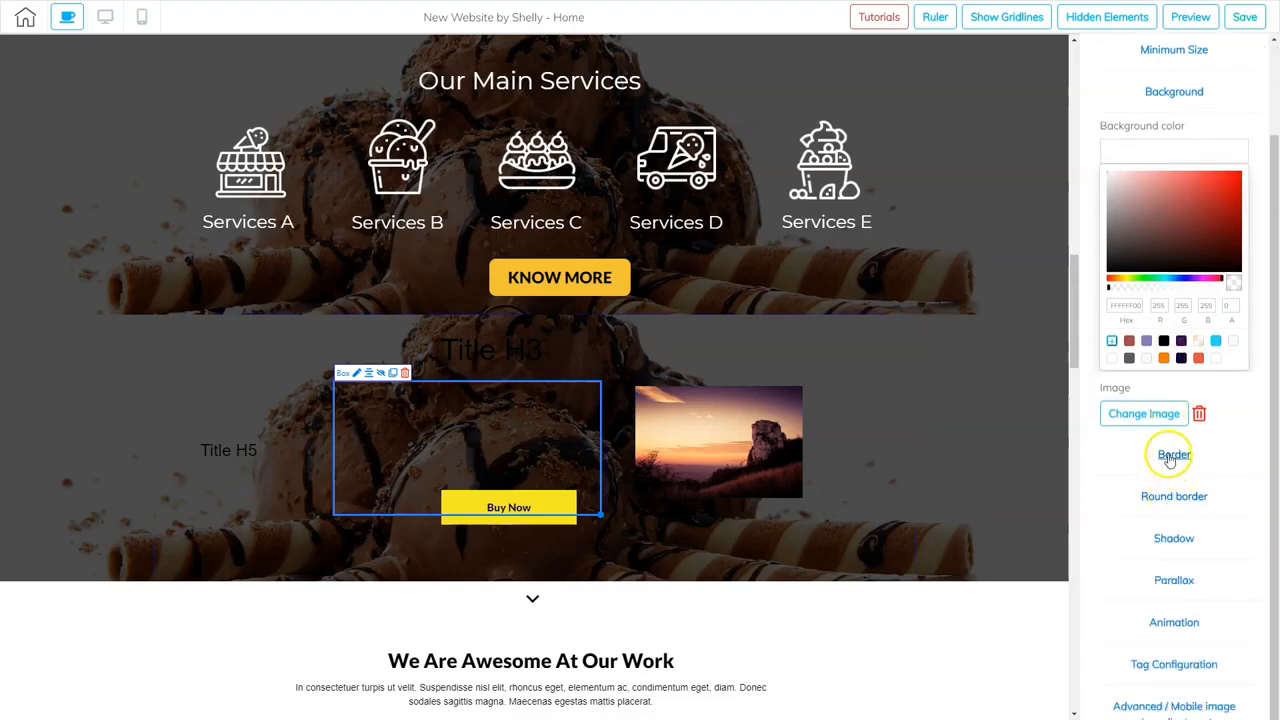
left_click(1172, 456)
left_click(1171, 280)
left_click(1170, 297)
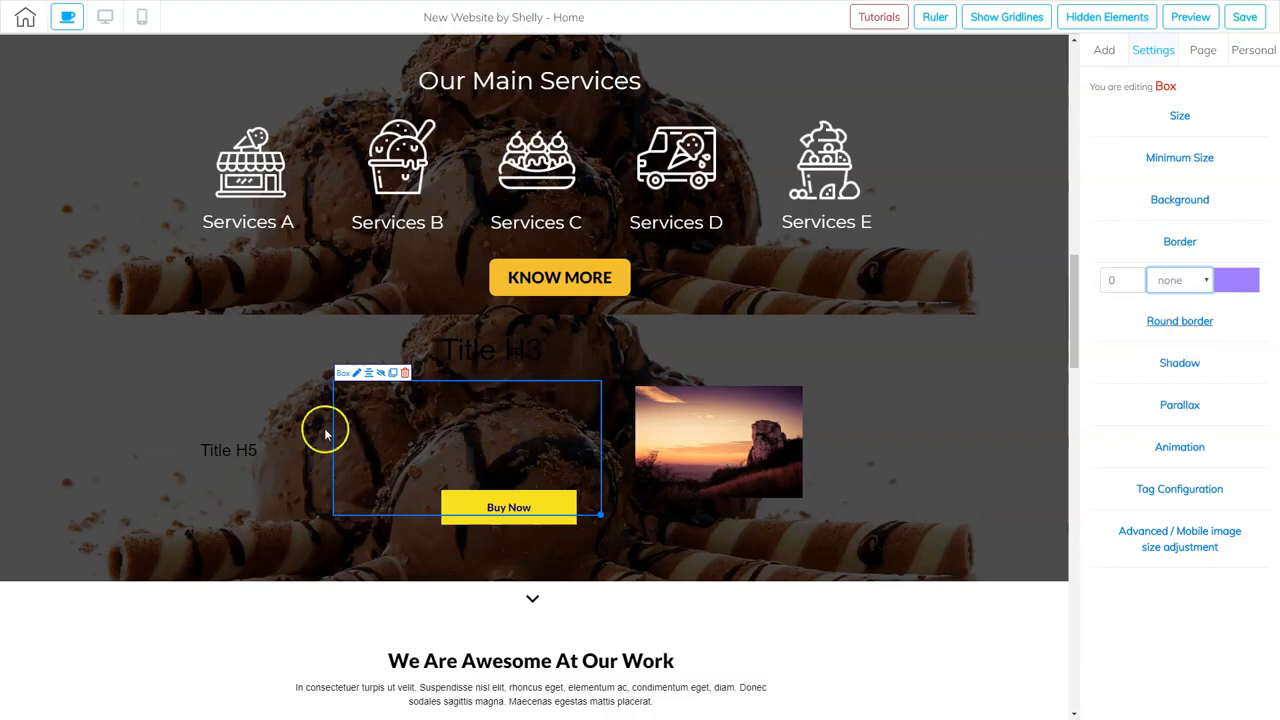
- Shrink the image, place it above the Title H5 text inside the box on the panel's left, and move the Buy Now button slightly lower
left_click(729, 462)
left_click_drag(800, 494, 426, 435)
left_click(245, 450)
left_click_drag(237, 452, 630, 547)
left_click_drag(535, 414, 388, 380)
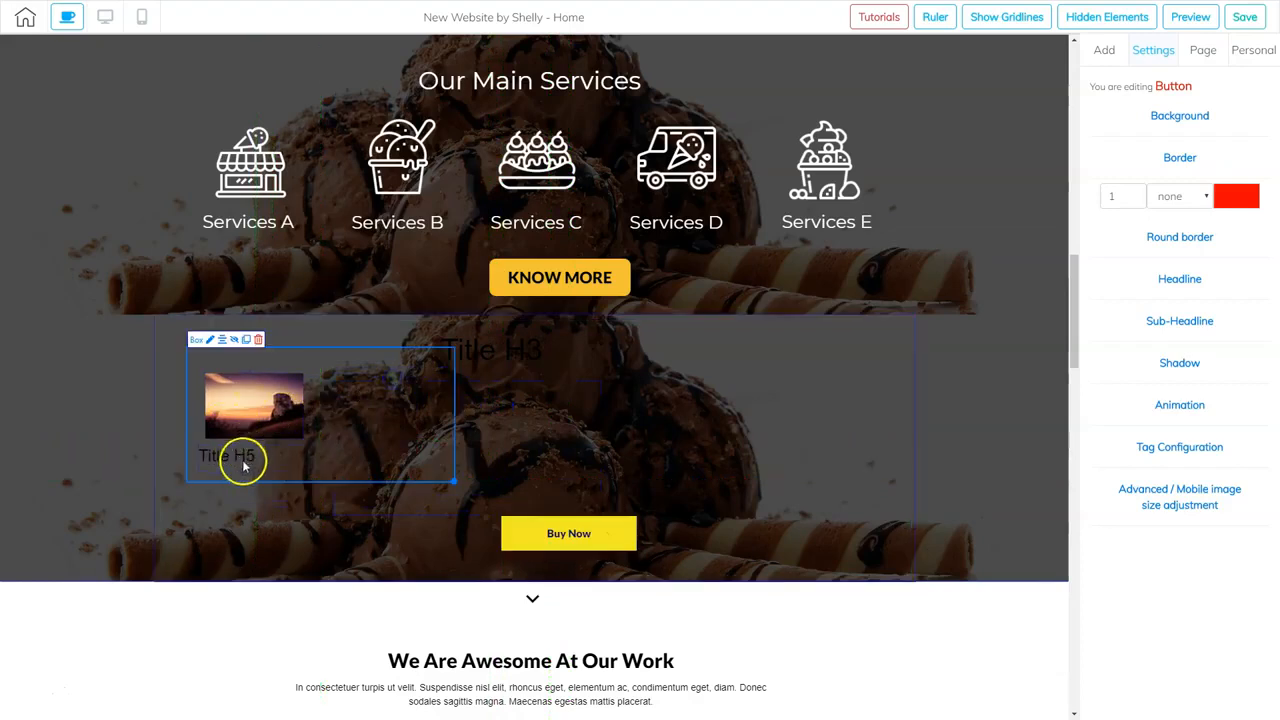
- Narrow the box around the image and Title H5 text, and adjust the positions of both inside it
left_click_drag(453, 482, 341, 481)
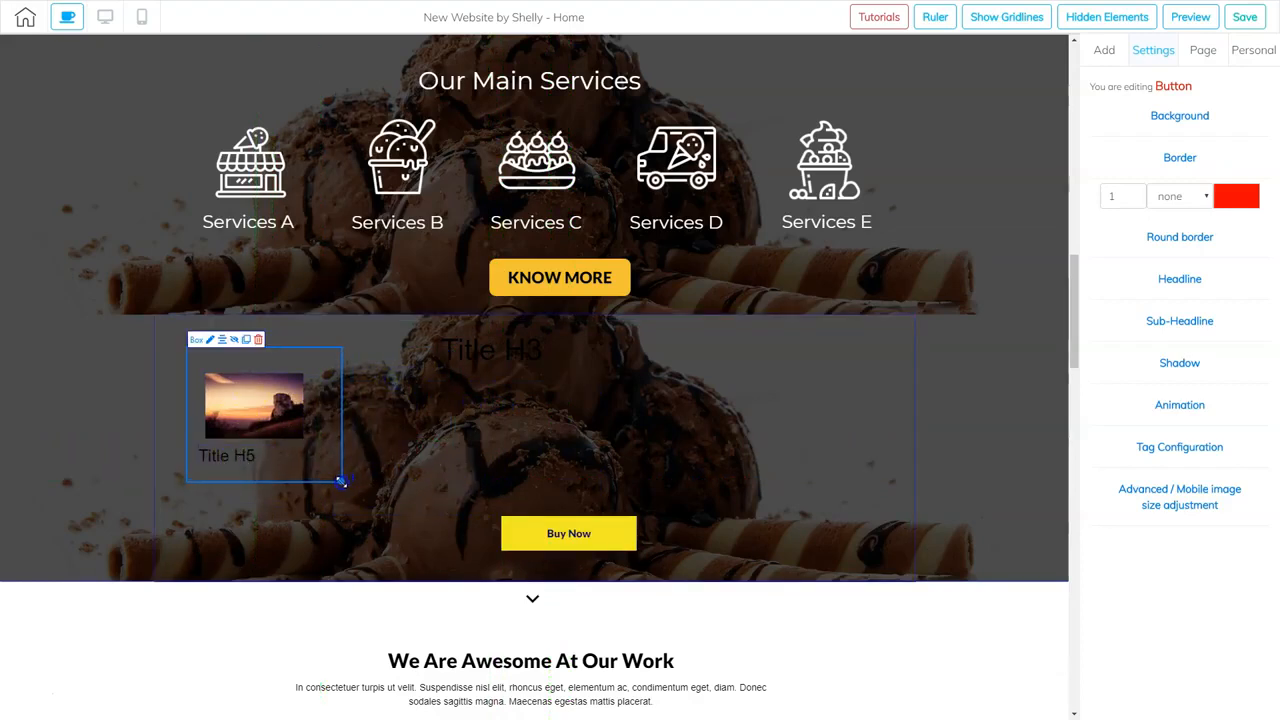
left_click_drag(281, 417, 278, 403)
left_click_drag(212, 469, 227, 457)
- Center-align the Title H5 text below the image
left_click(246, 452)
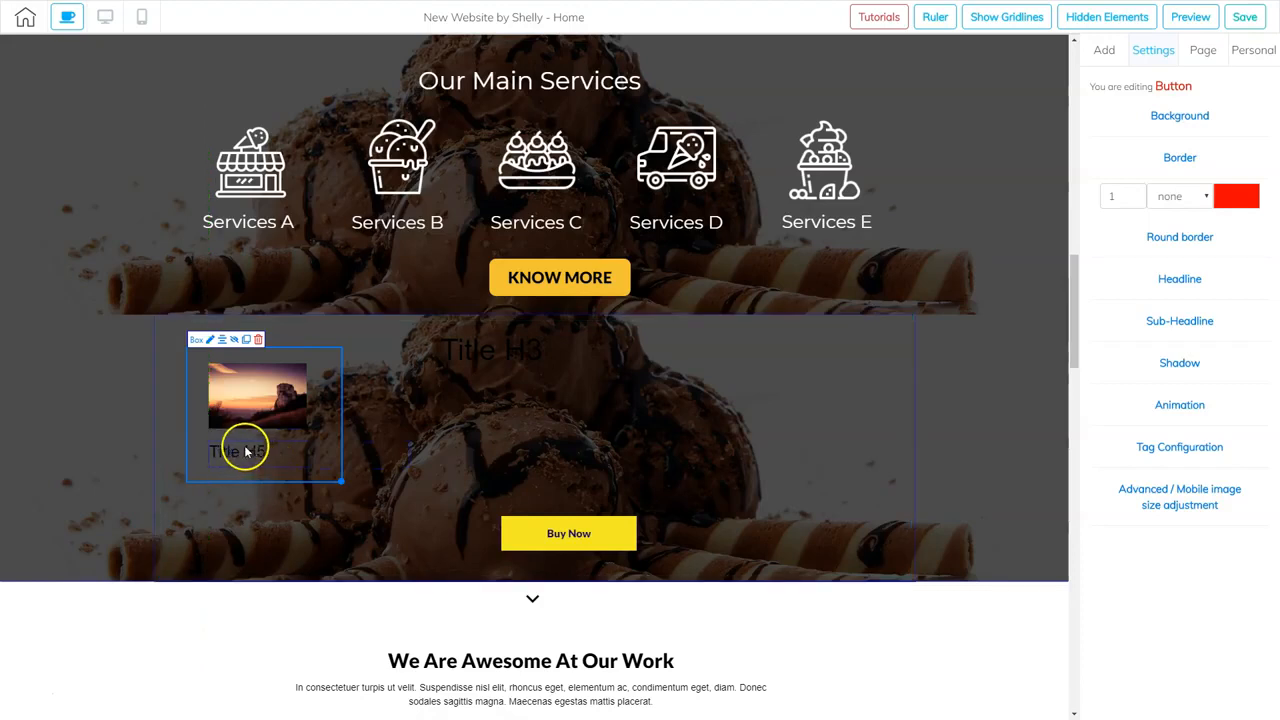
double_click(247, 452)
left_click(405, 415)
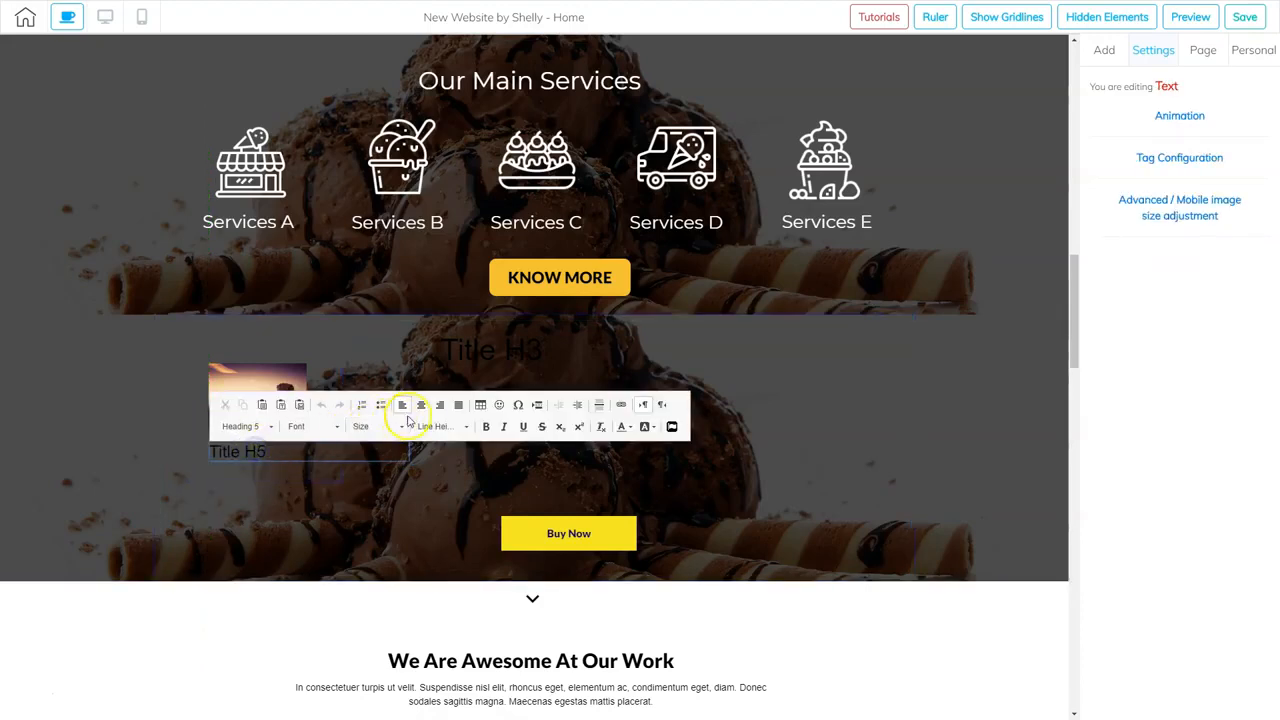
left_click(421, 405)
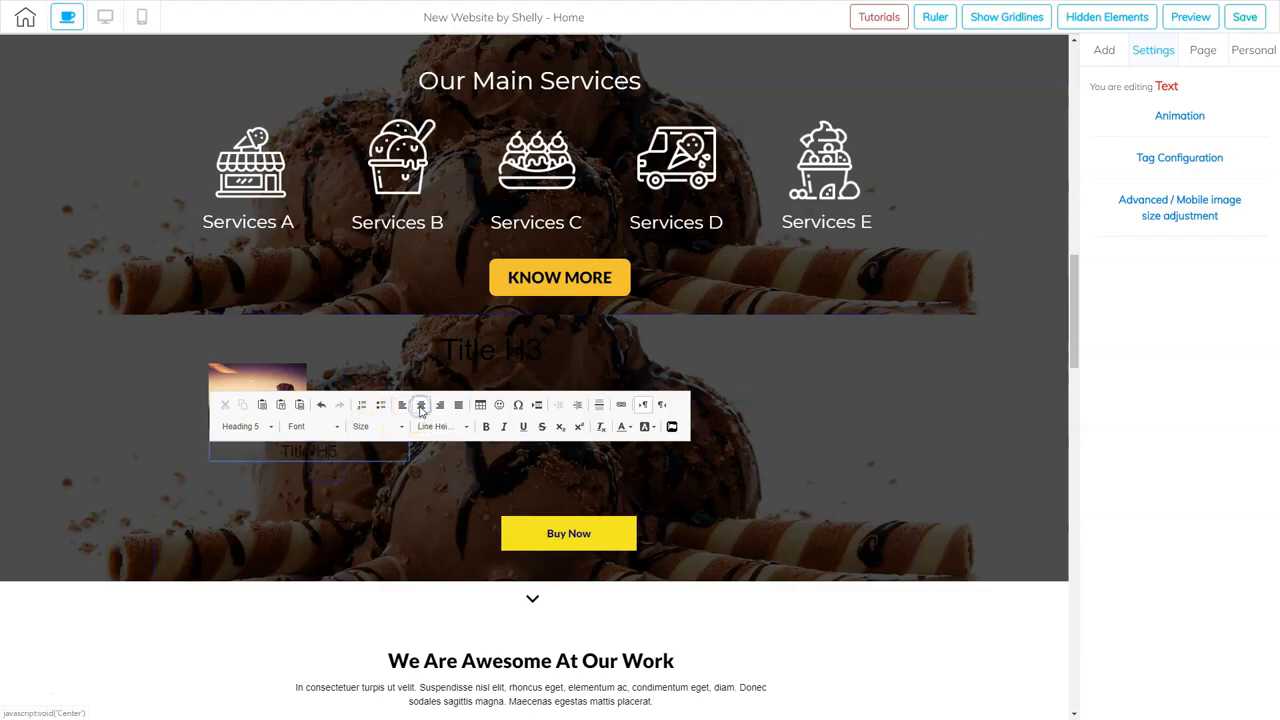
- Replace the Title H5 text with "Services A"
triple_click(332, 452)
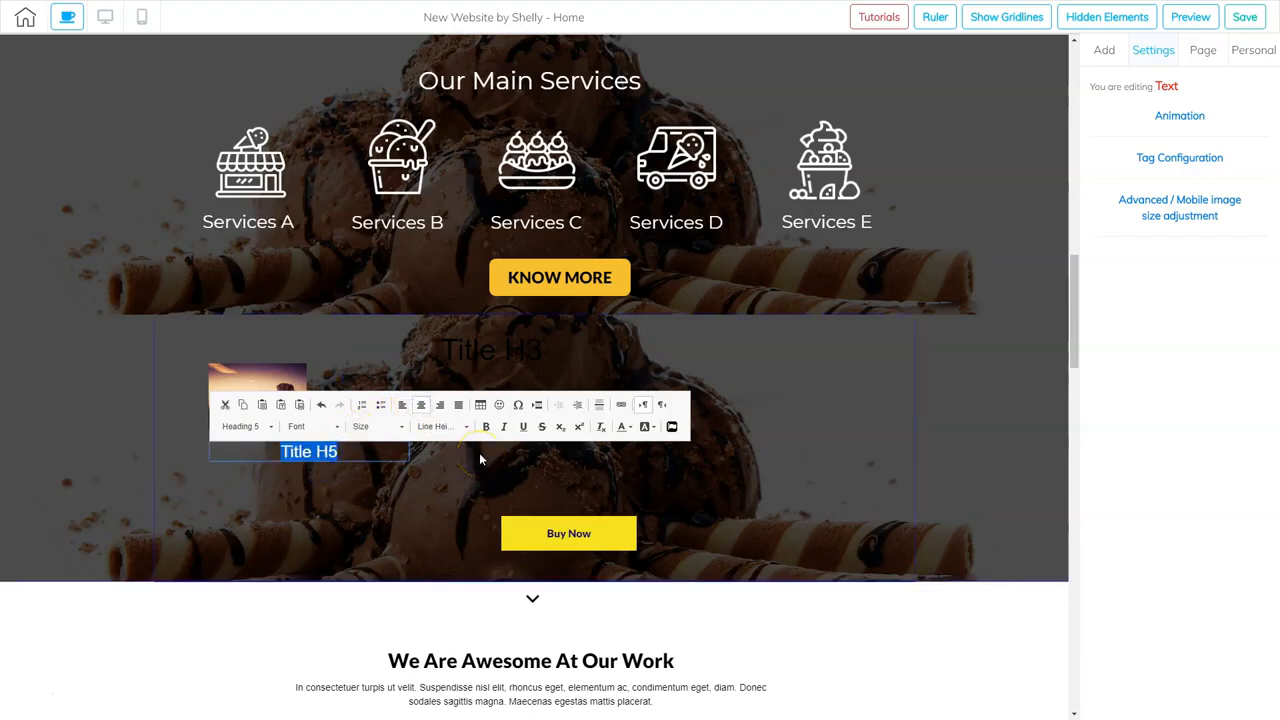
type("Serces")
key("BackSpace")
key("BackSpace")
key("BackSpace")
key("BackSpace")
key("BackSpace")
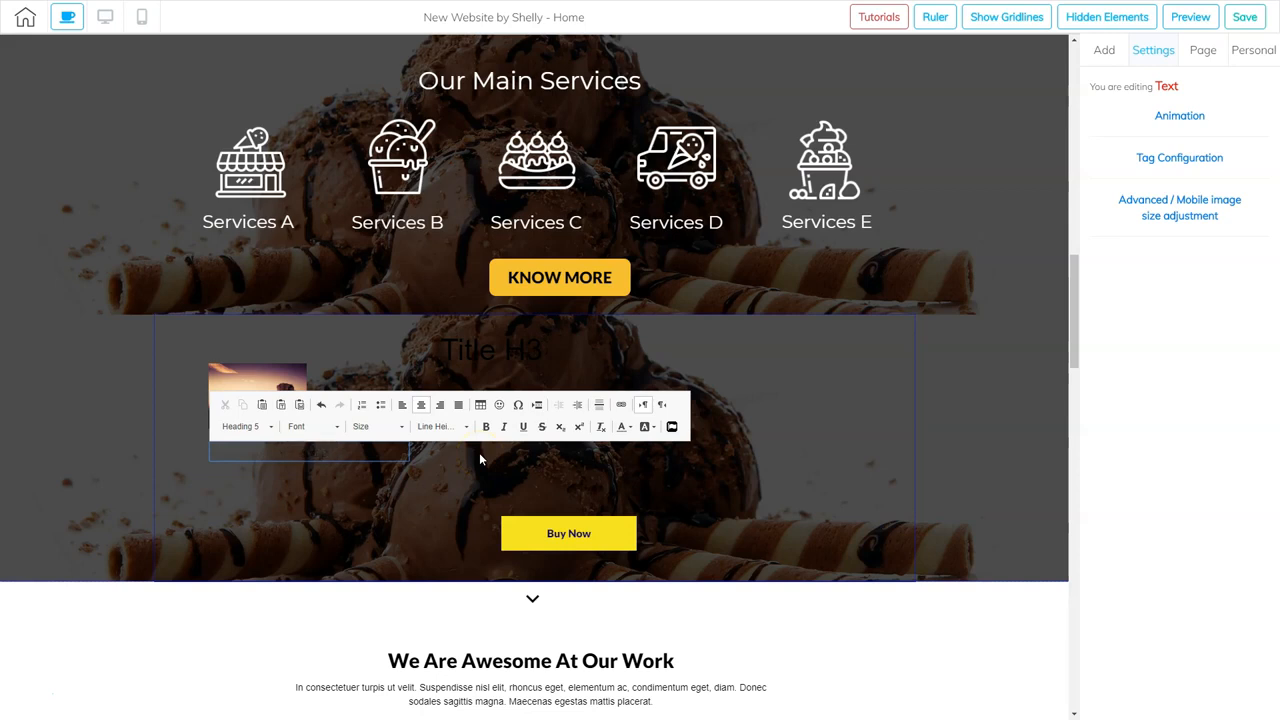
type("Services A")
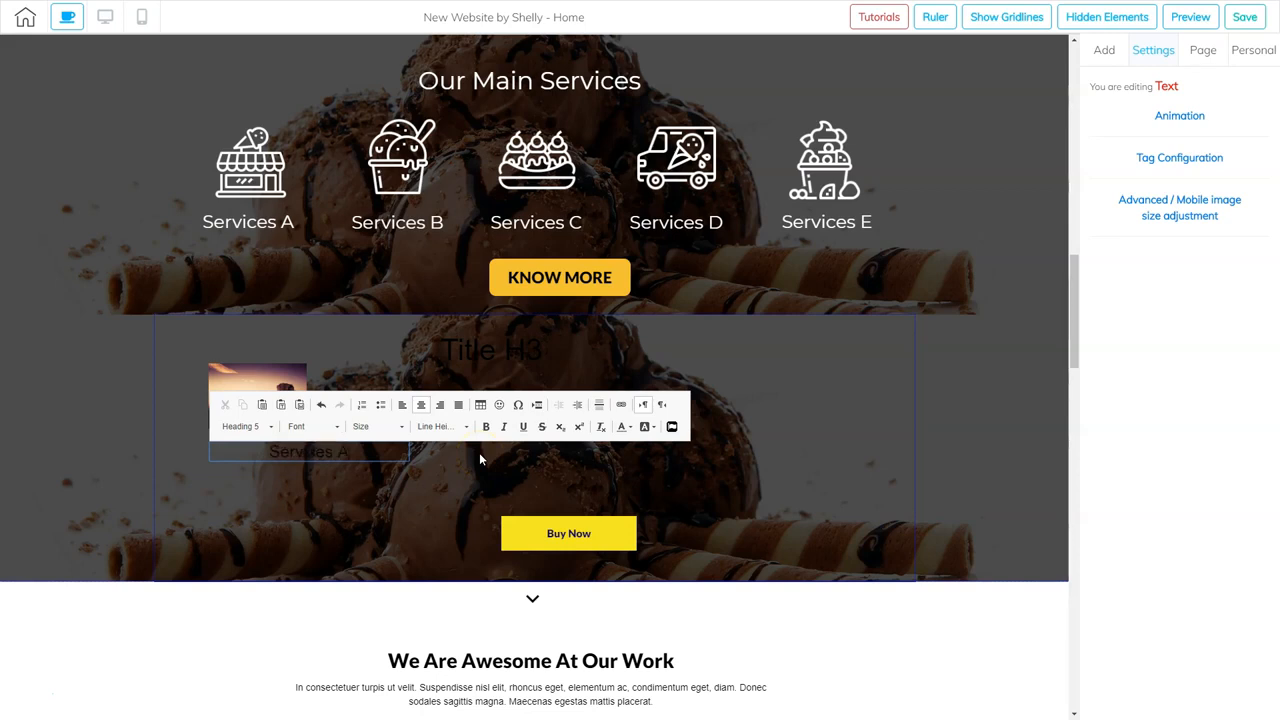
- Change the color of the Services A text in the new panel to white
triple_click(340, 451)
left_click(621, 426)
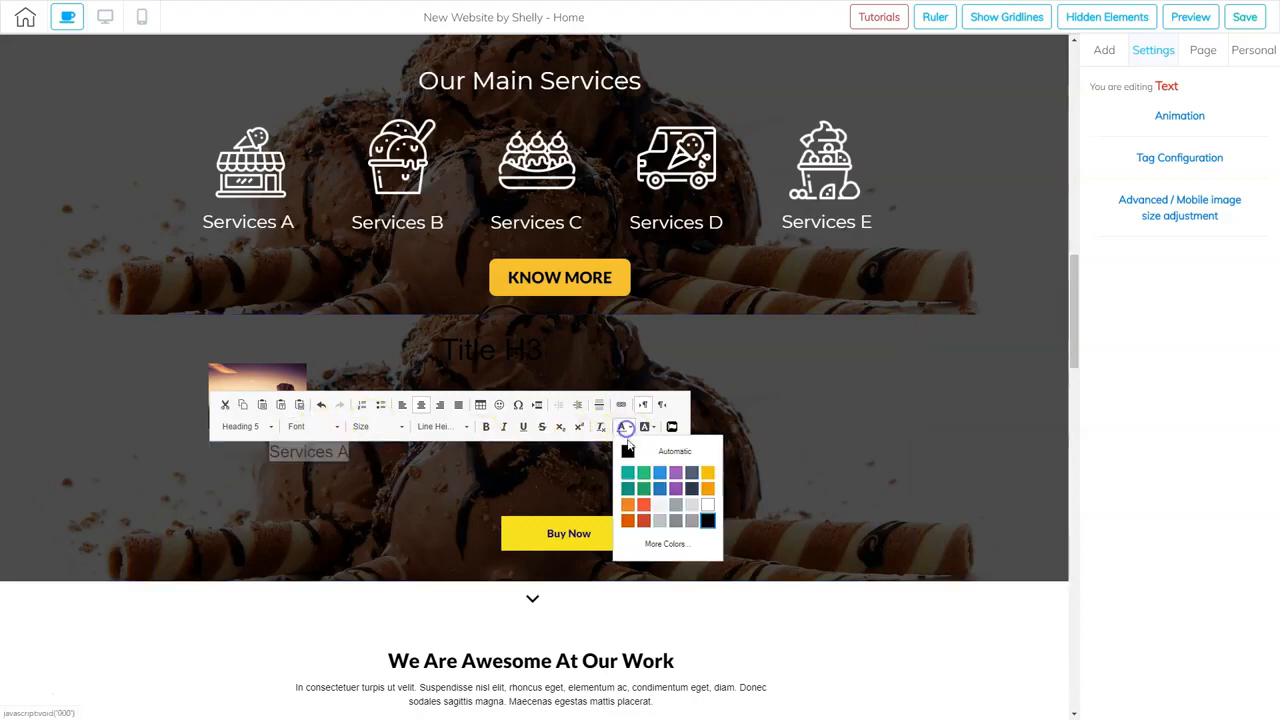
left_click(706, 508)
left_click(362, 457)
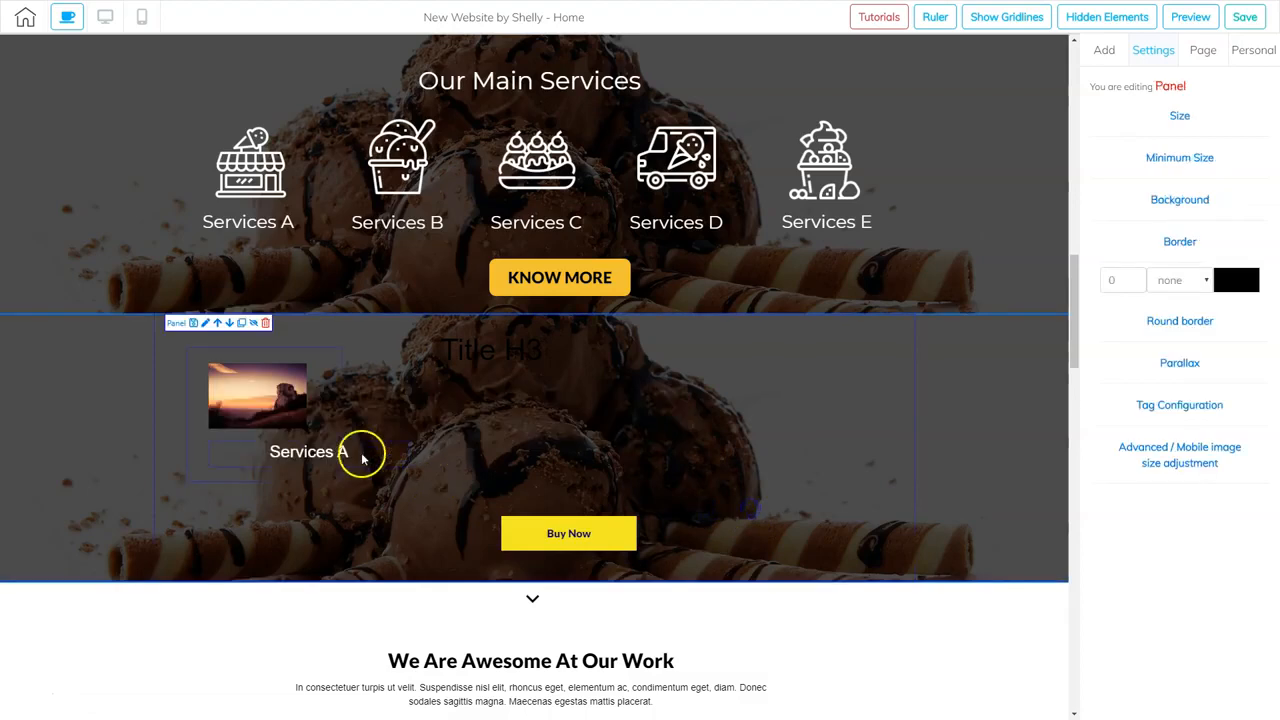
- Narrow the box further and fit the Services A text and the image centrally within its width
left_click_drag(311, 454, 349, 462)
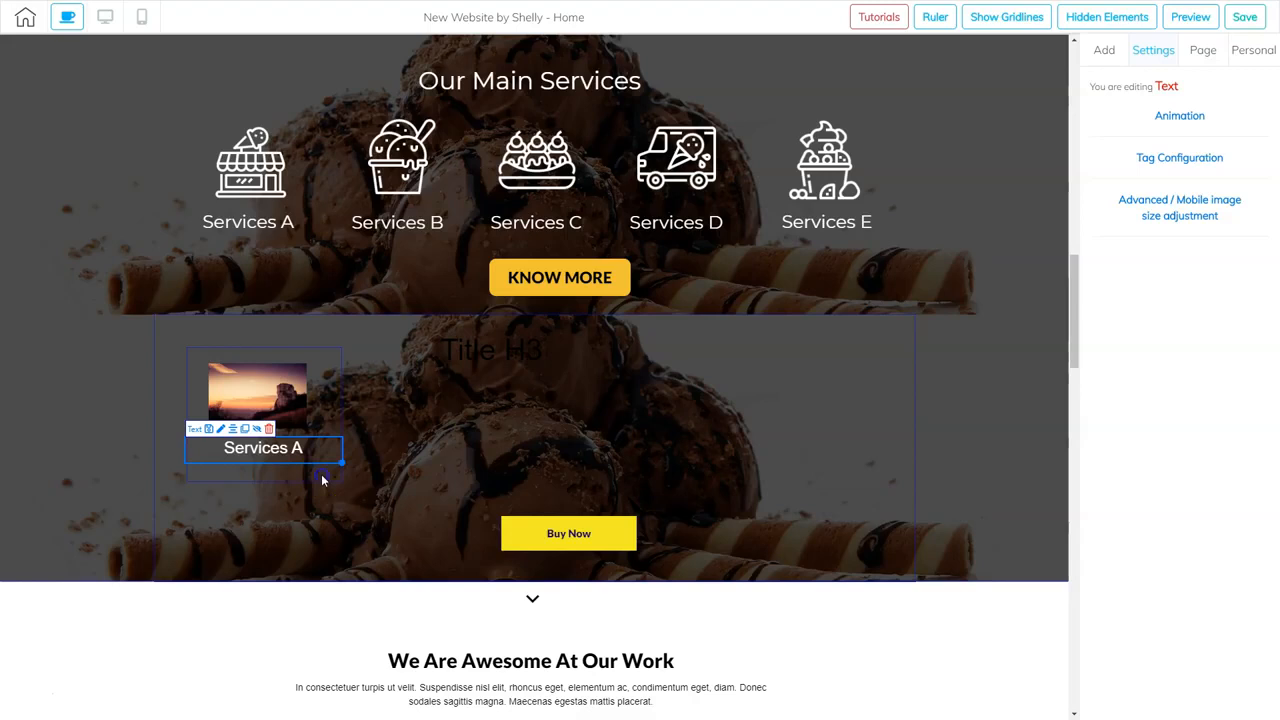
left_click(322, 481)
left_click_drag(340, 480, 340, 476)
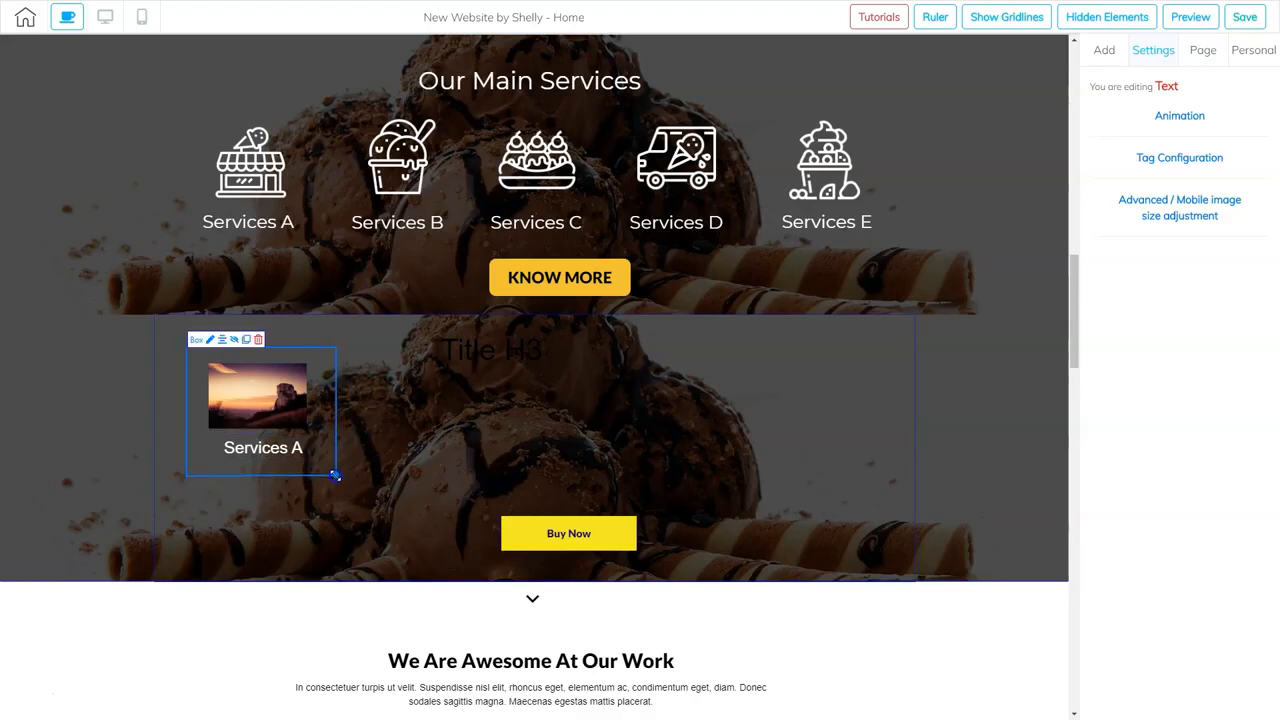
left_click_drag(322, 478, 319, 481)
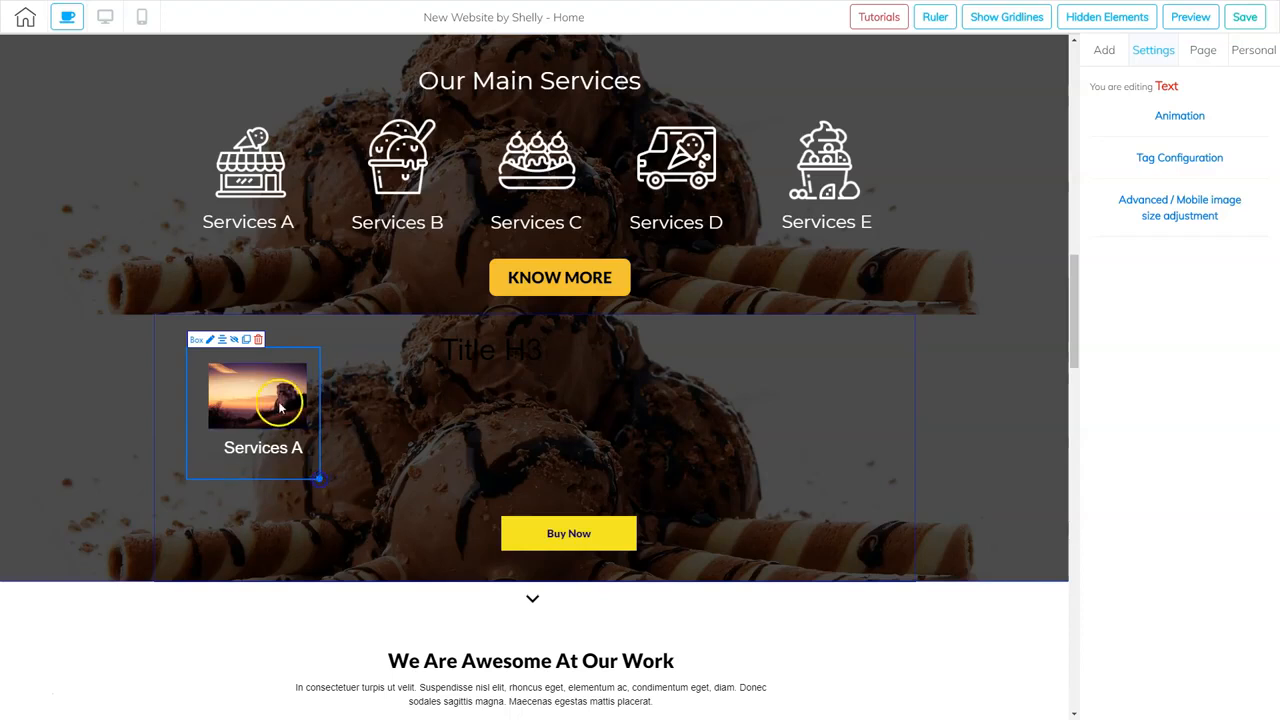
left_click_drag(279, 403, 275, 403)
left_click_drag(281, 456, 319, 462)
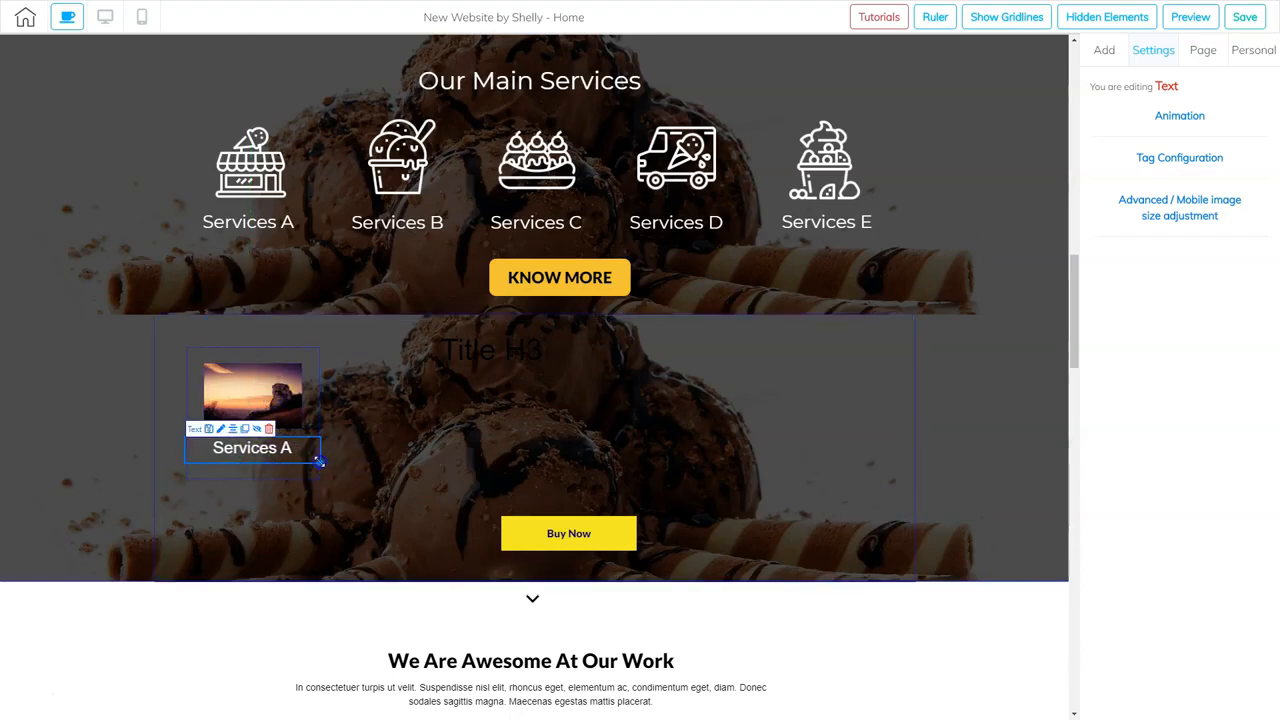
- Trim the height of the box slightly and move it with its image and text a little lower in the panel
left_click(298, 479)
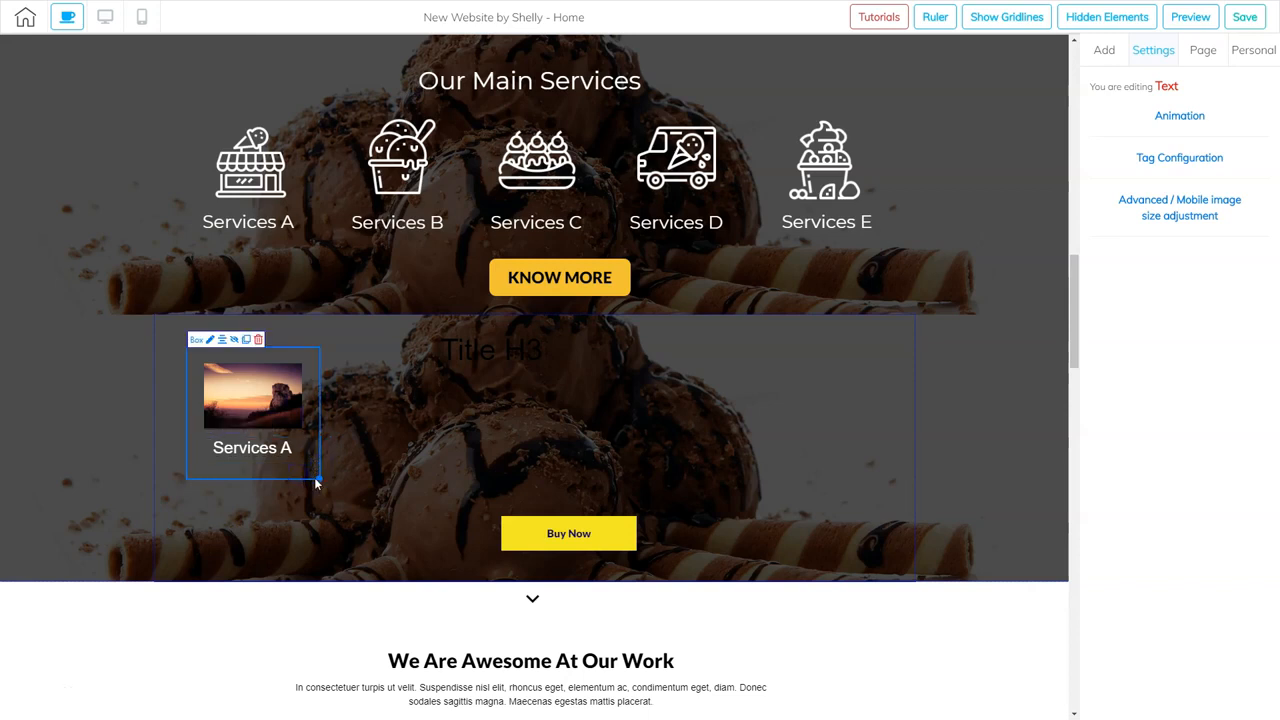
left_click_drag(317, 477, 316, 473)
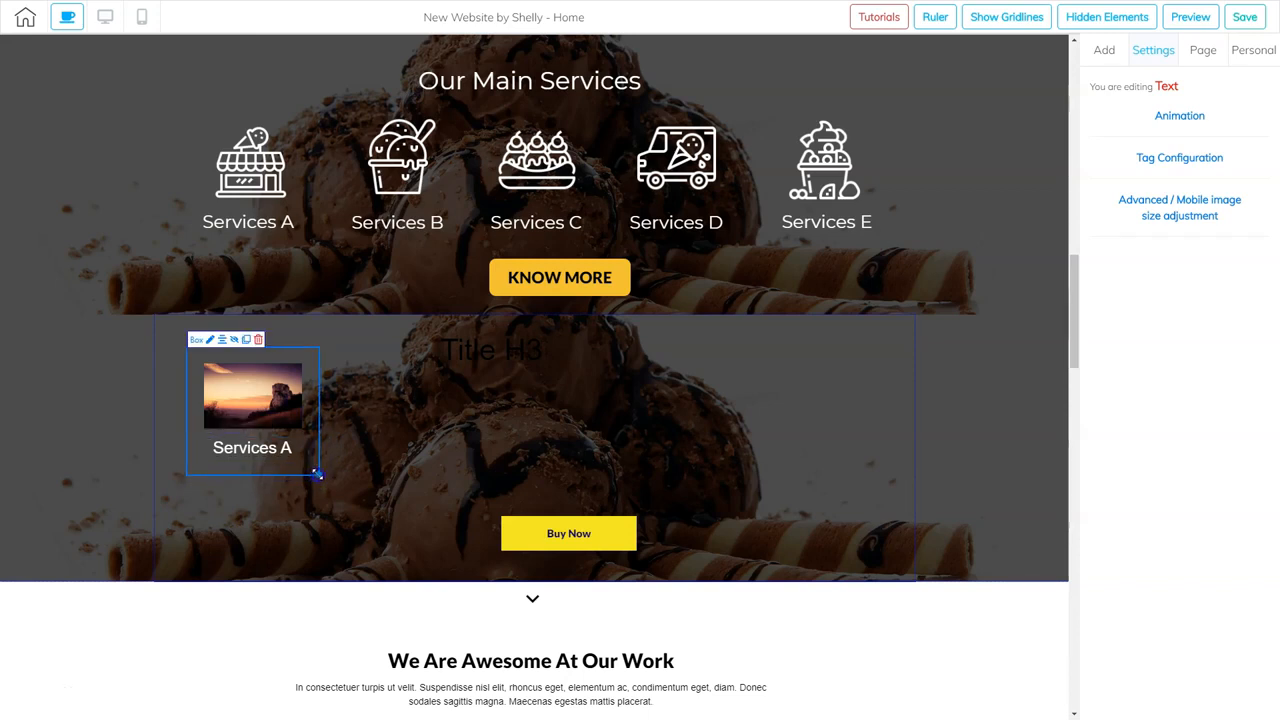
left_click(372, 474)
mouse_move(309, 385)
left_mouse_down()
mouse_move(309, 374)
mouse_move(326, 391)
mouse_move(314, 383)
mouse_move(457, 356)
mouse_move(486, 363)
mouse_move(471, 374)
mouse_move(452, 340)
mouse_move(363, 384)
mouse_move(317, 383)
mouse_move(300, 401)
left_mouse_up()
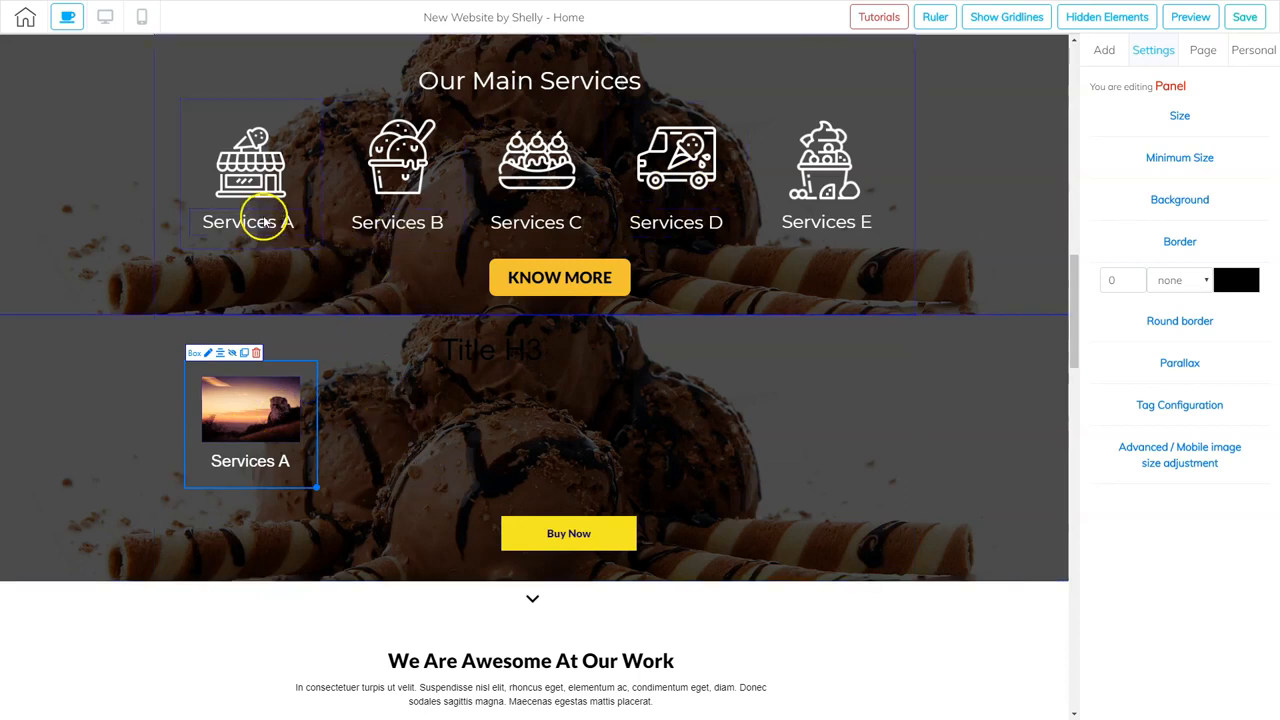
- Center-align the Title H3 text and replace it with "Our Main services"
left_click(502, 356)
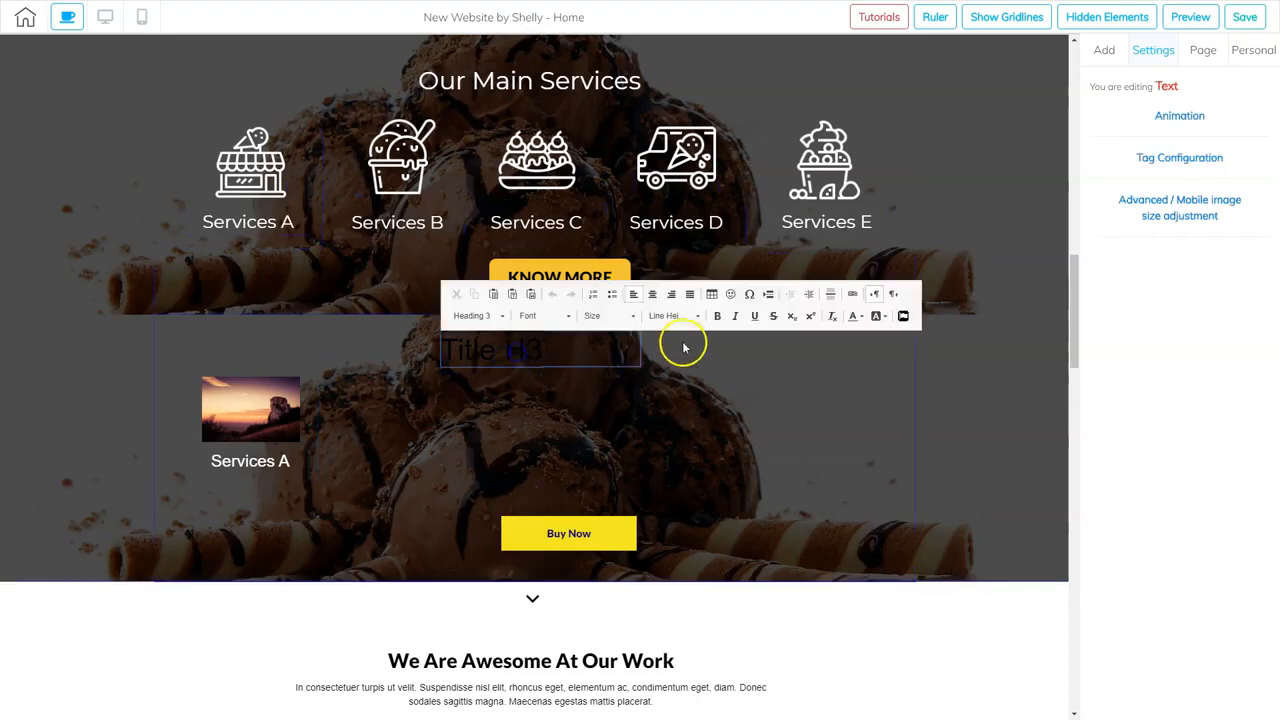
left_click(652, 294)
triple_click(540, 349)
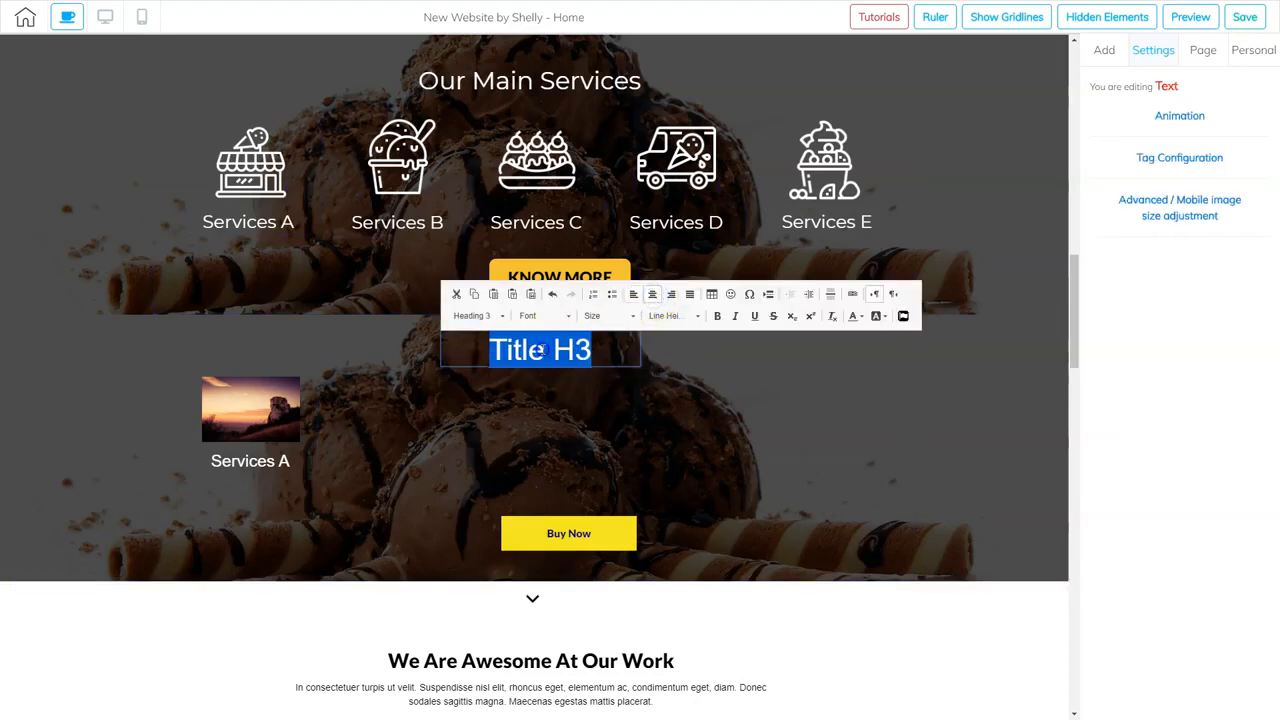
key("BackSpace")
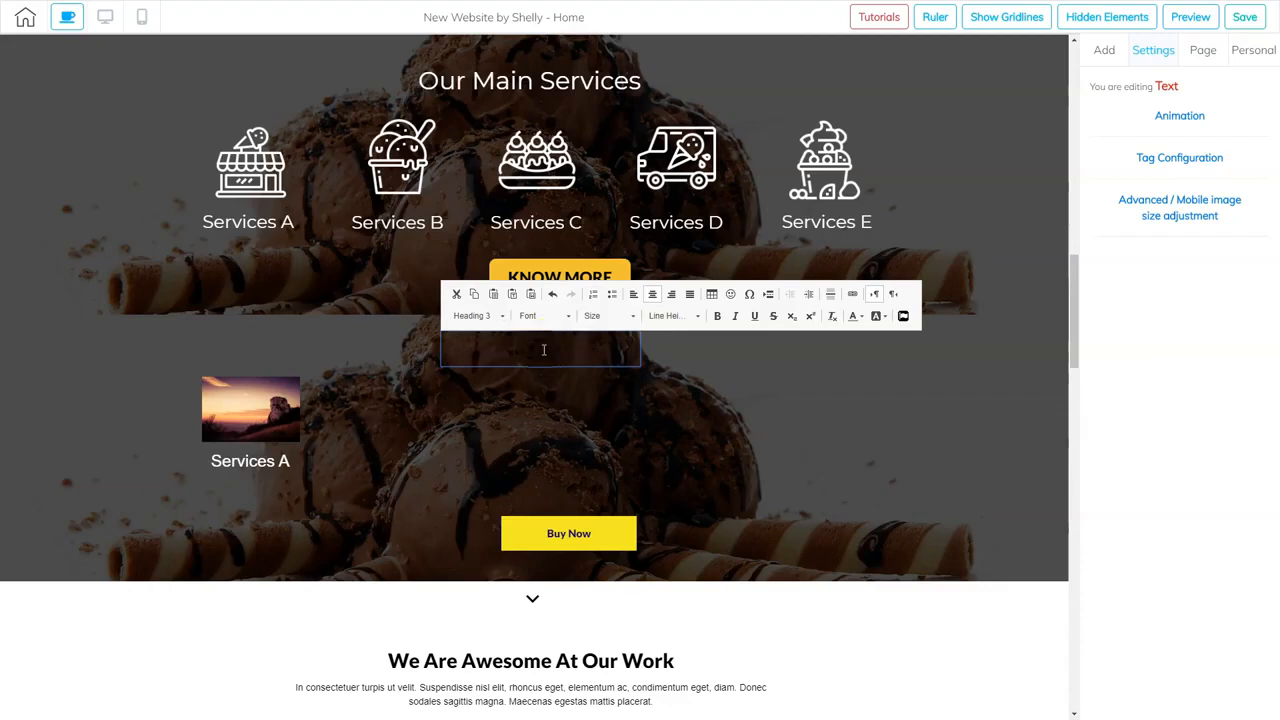
type("Our Main services")
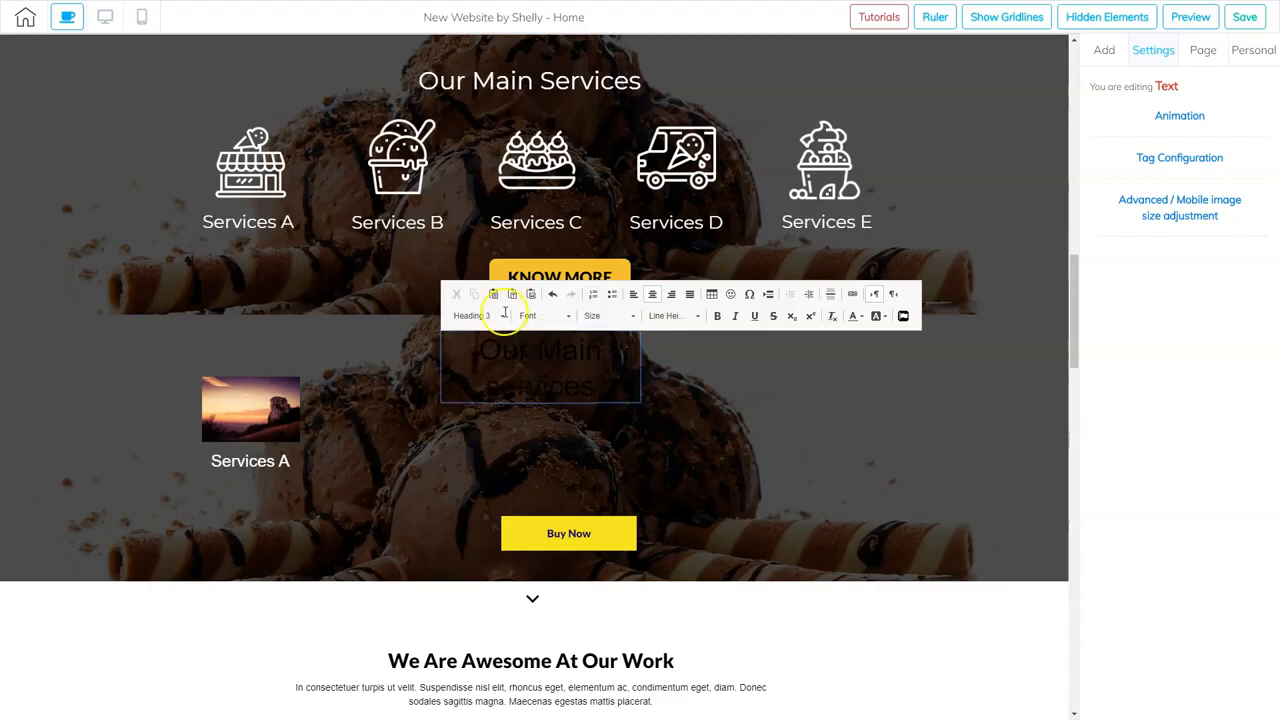
- Widen the "Our Main services" title's text box in the new panel so the title fits on one line
left_click(656, 381)
left_click(624, 370)
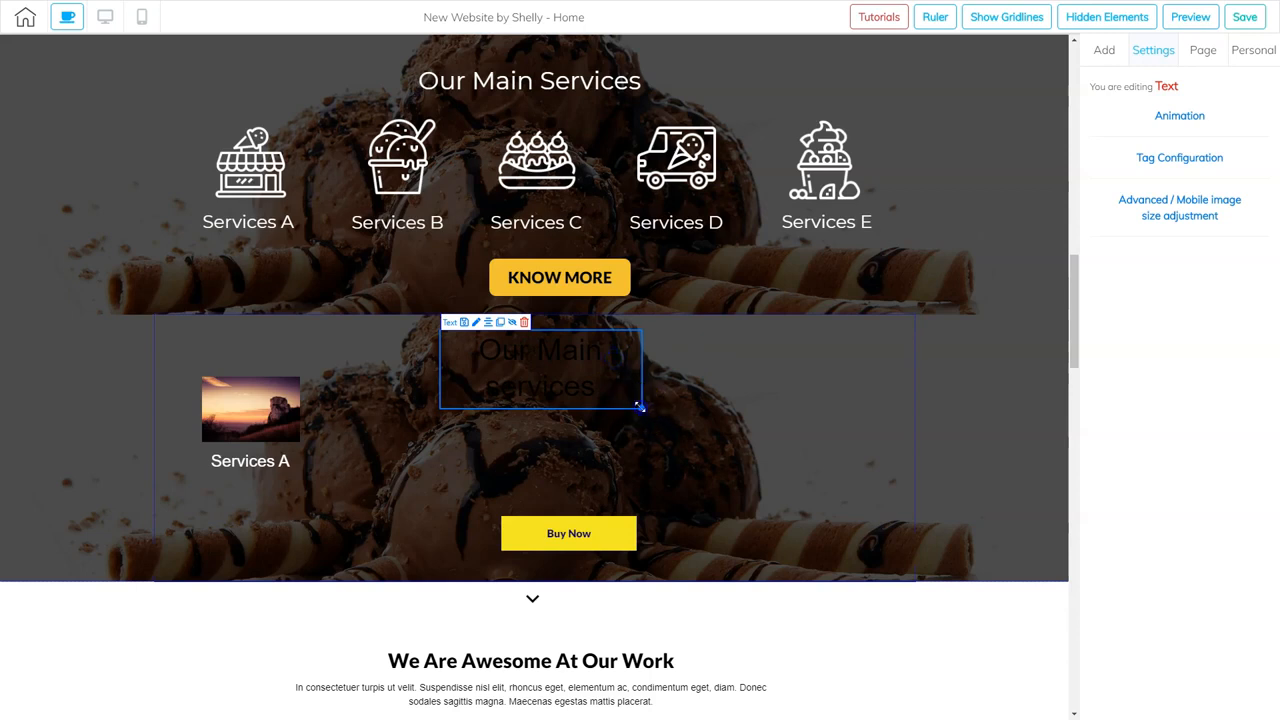
left_click_drag(638, 406, 787, 372)
left_click(674, 374)
- Change the color of the "Our Main services" title in the new panel to white
left_click(618, 352)
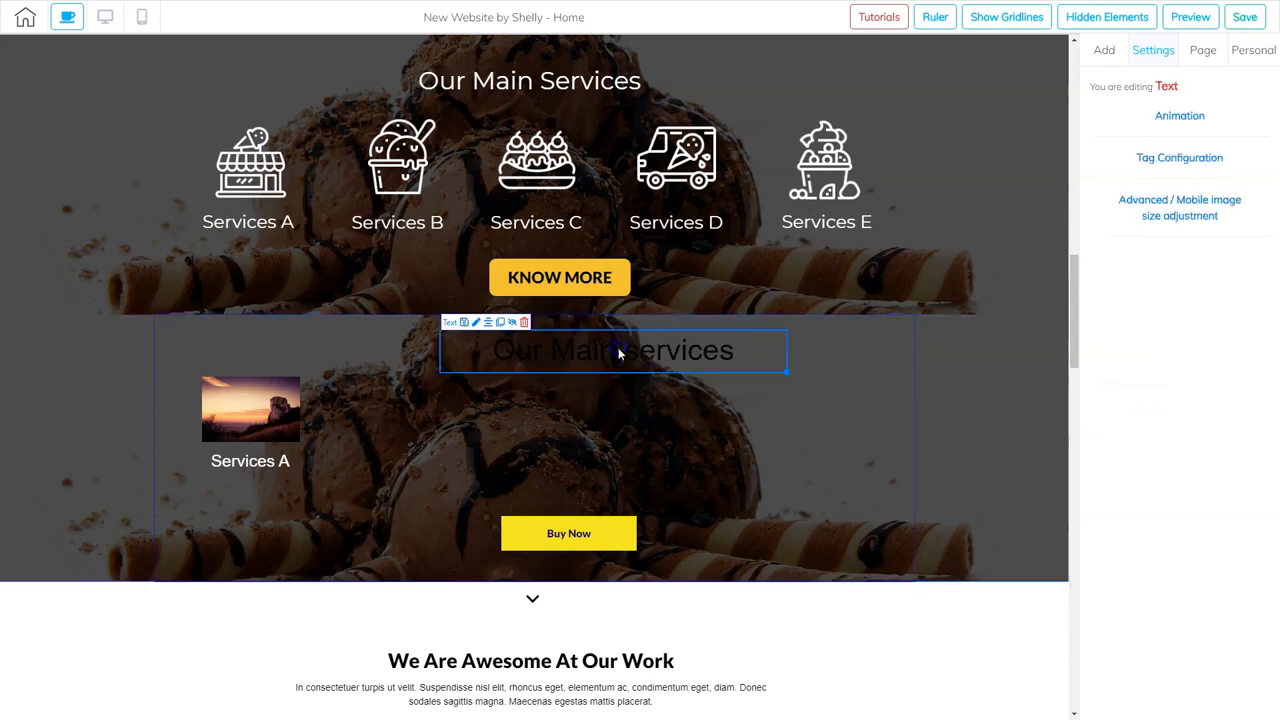
left_click(617, 352)
triple_click(615, 352)
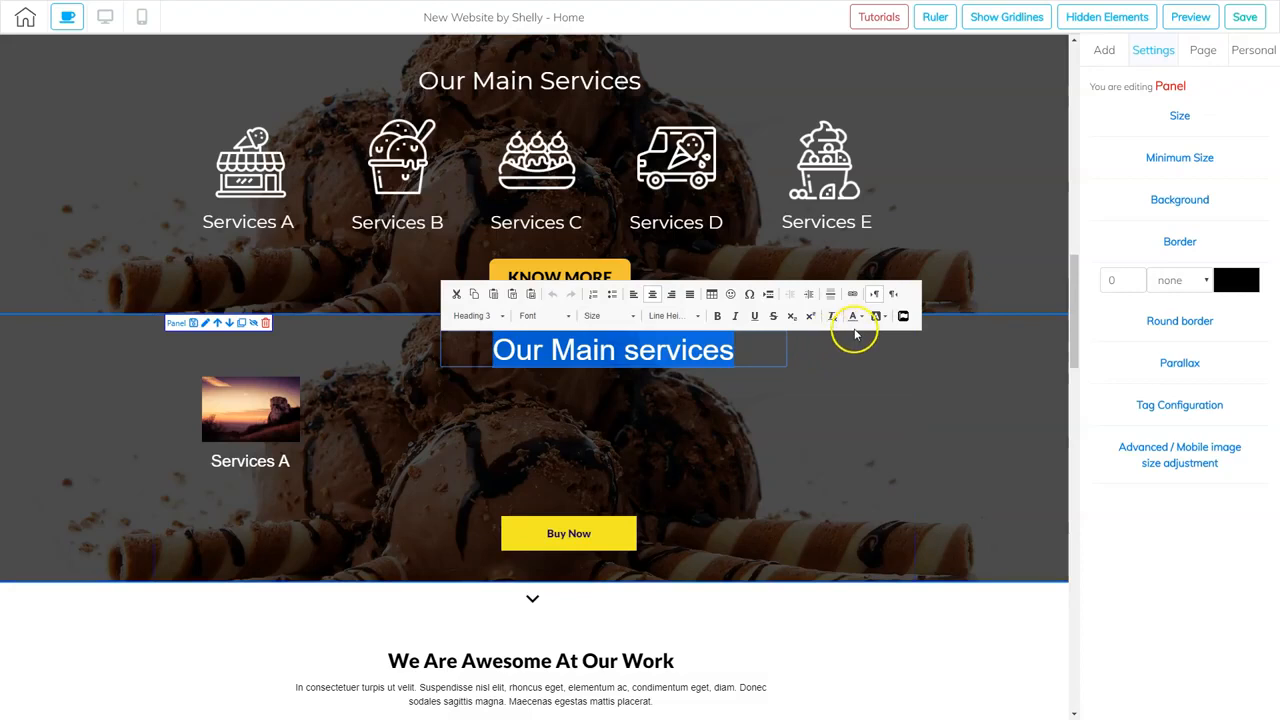
left_click(856, 316)
left_click(940, 396)
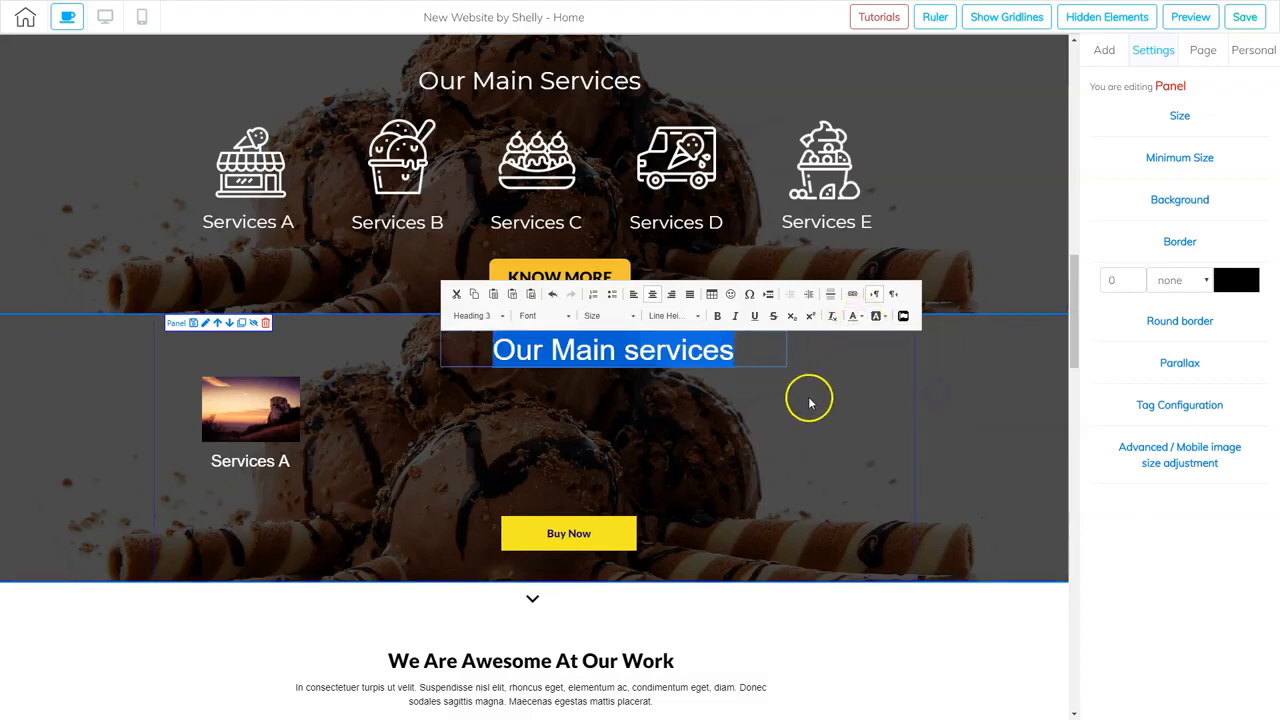
left_click(809, 399)
- Correct the title to "Our Main Services" and center it horizontally a little lower in the panel
left_click(637, 350)
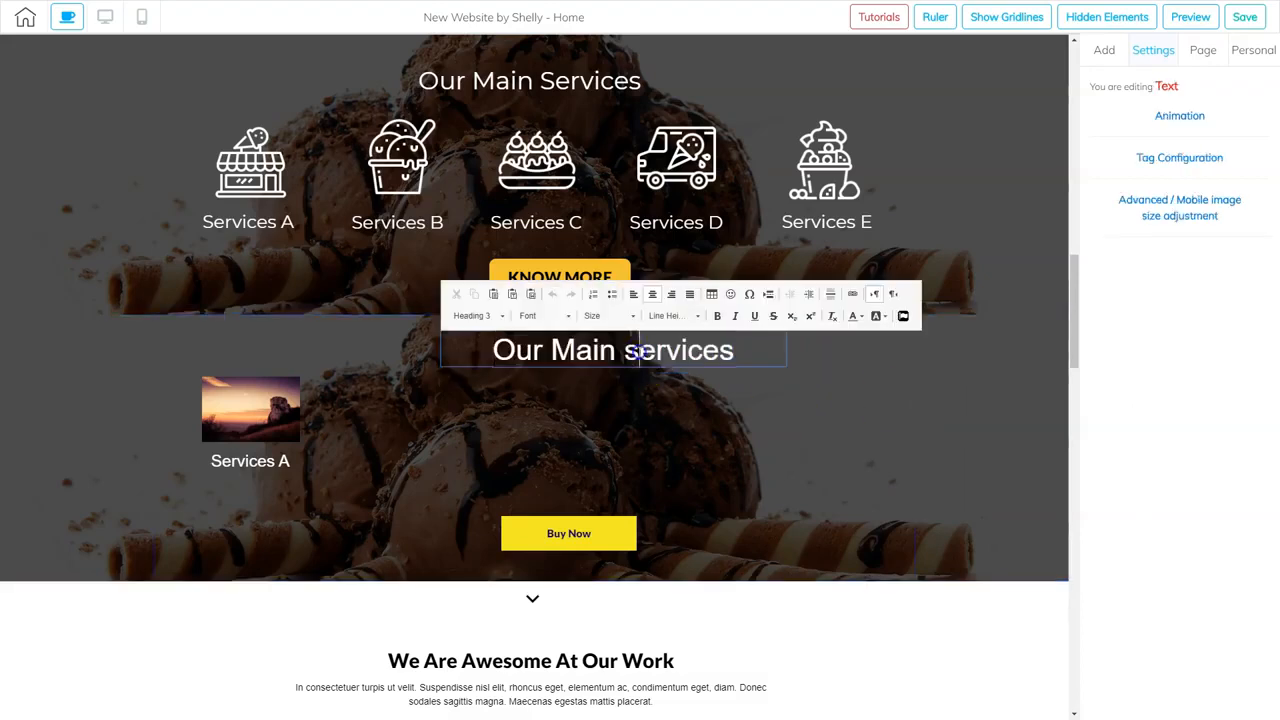
key("BackSpace")
type("S")
left_click(634, 371)
left_click_drag(619, 356, 523, 361)
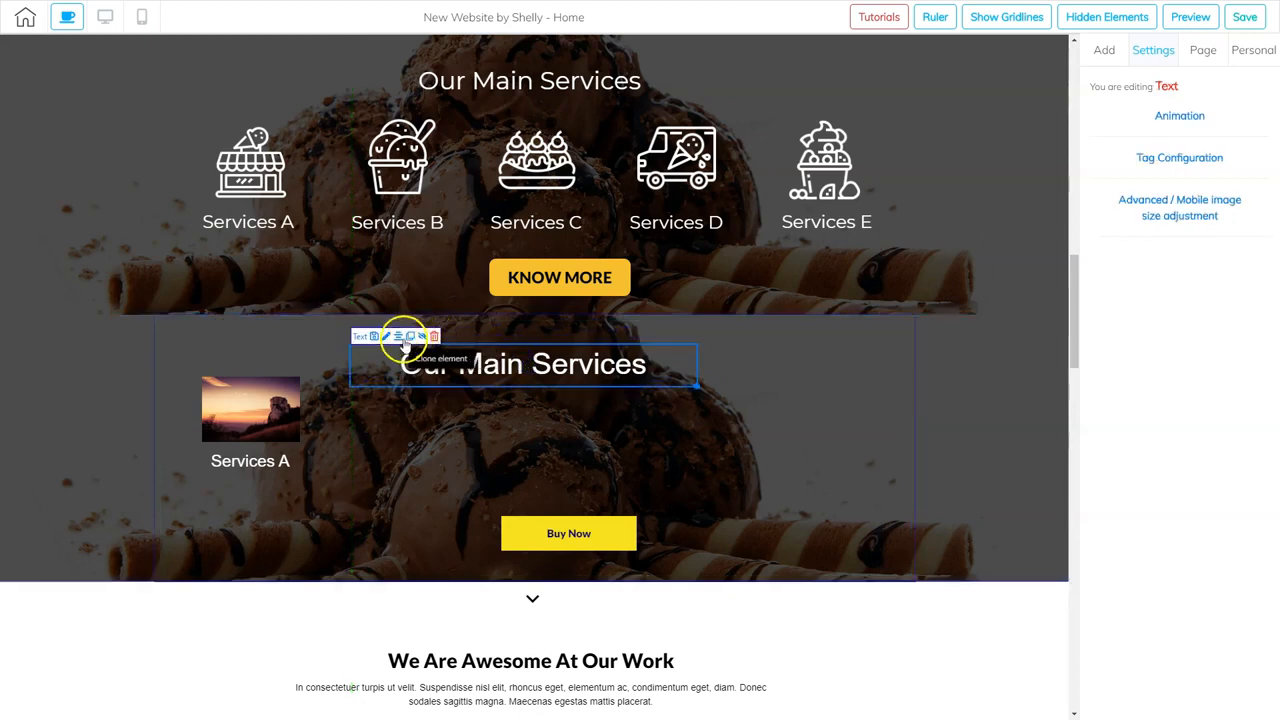
left_click(399, 338)
- Increase the new panel's height to 483 and move the Buy Now button and the Services A box lower
left_click(604, 416)
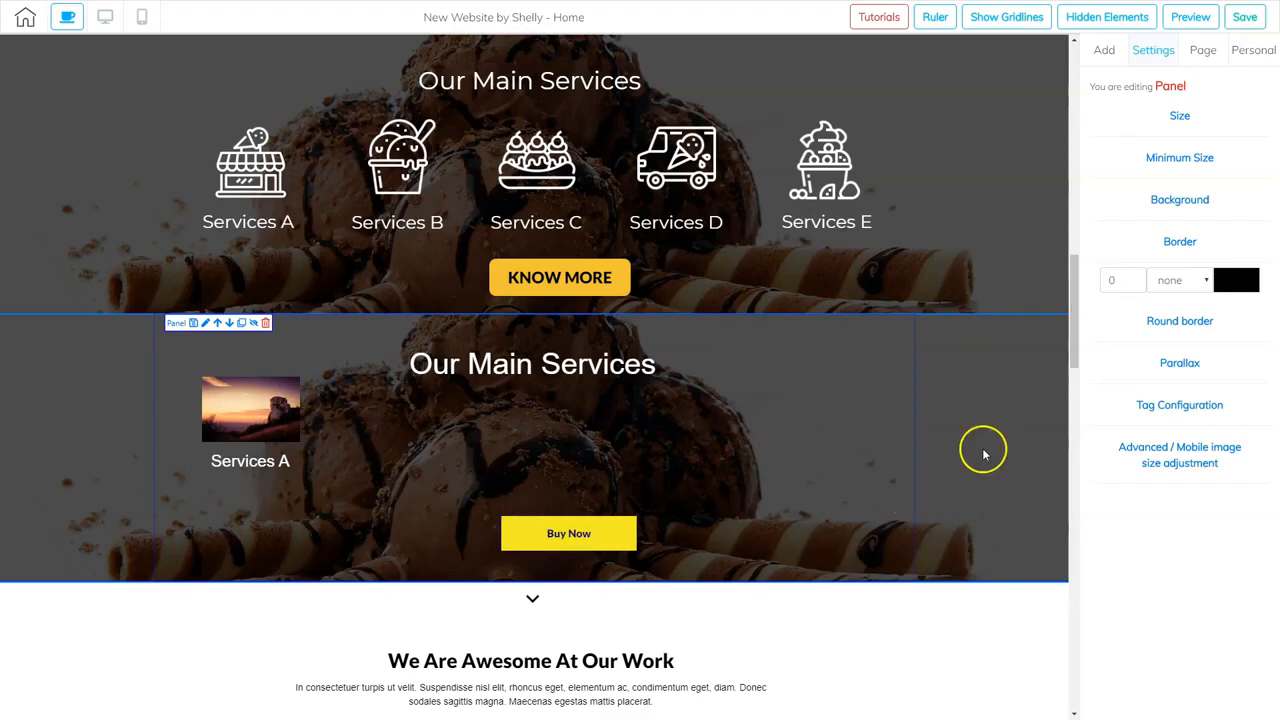
left_click(1190, 114)
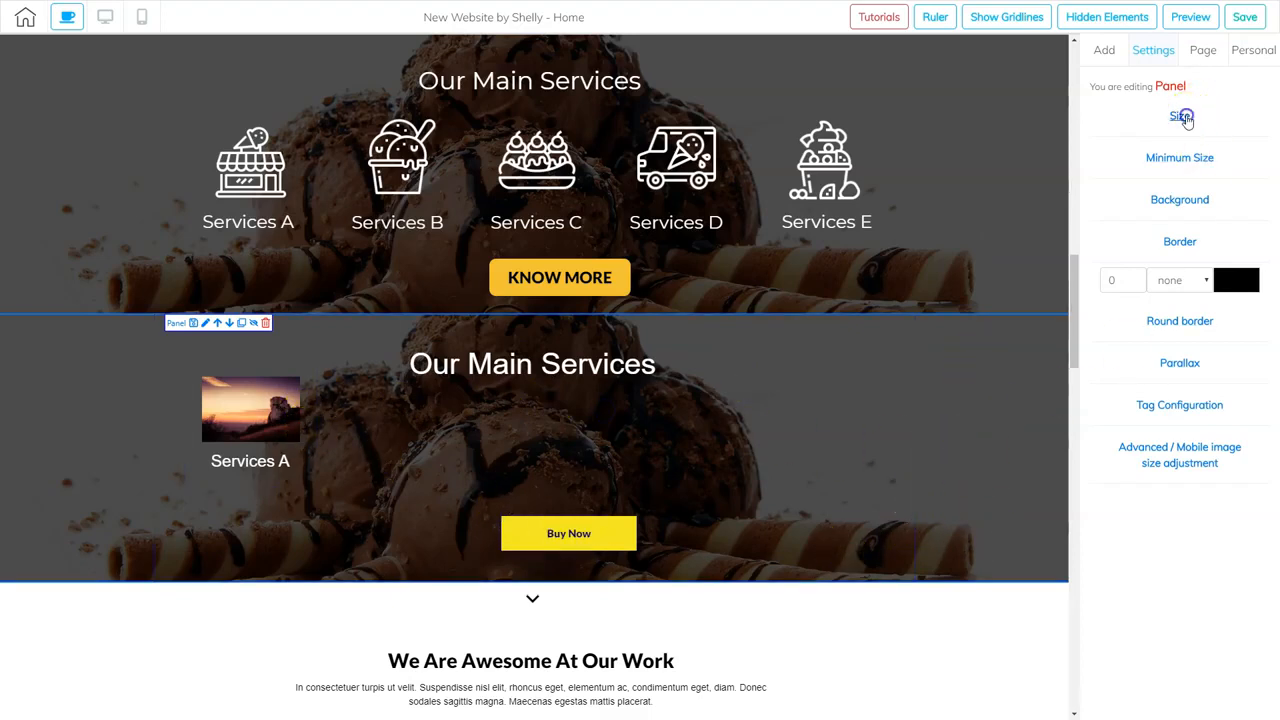
left_click_drag(1128, 178, 1134, 180)
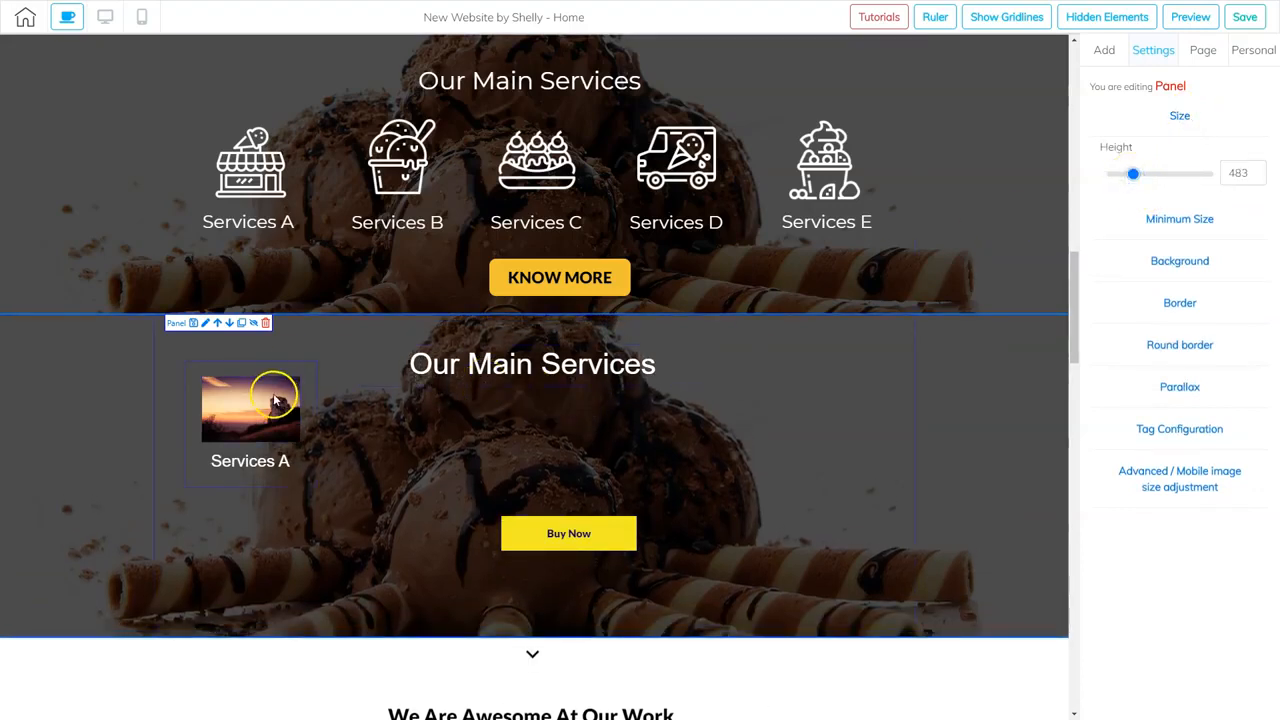
left_click_drag(545, 533, 543, 560)
left_click_drag(262, 430, 308, 458)
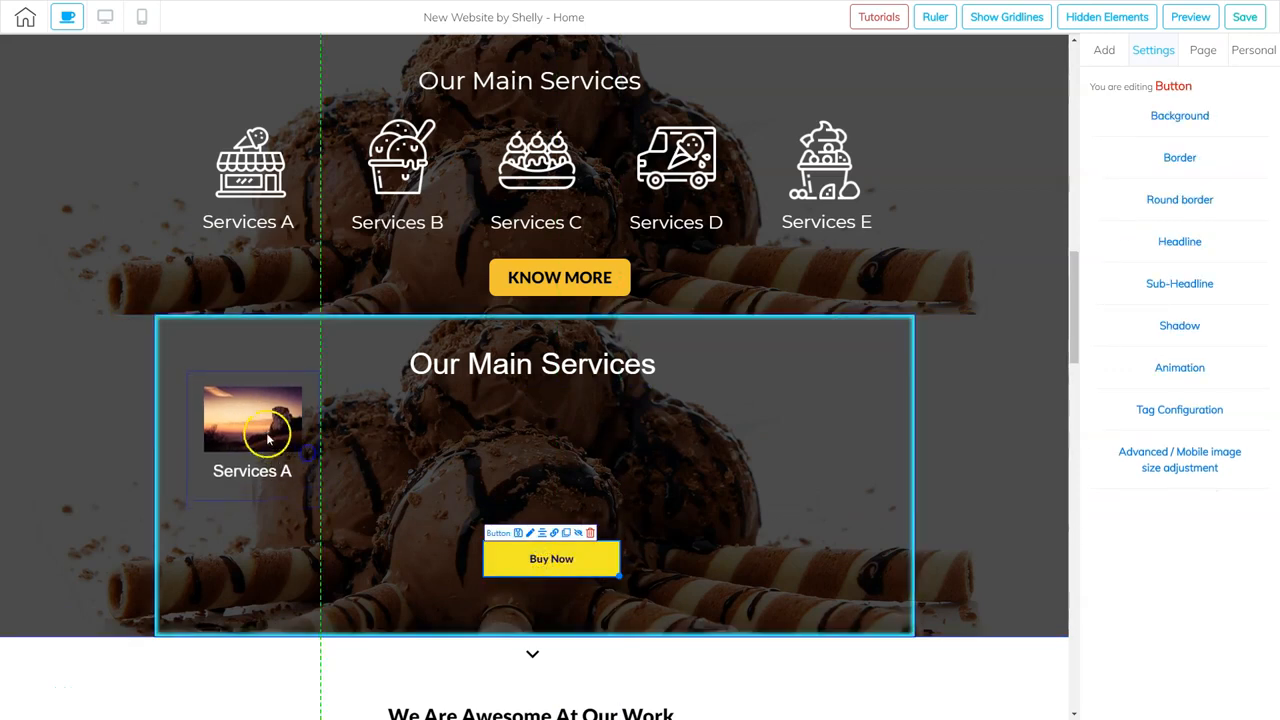
- Replace the sunset image in the Services A box with the uploaded shop icon 4412046
left_click(268, 438)
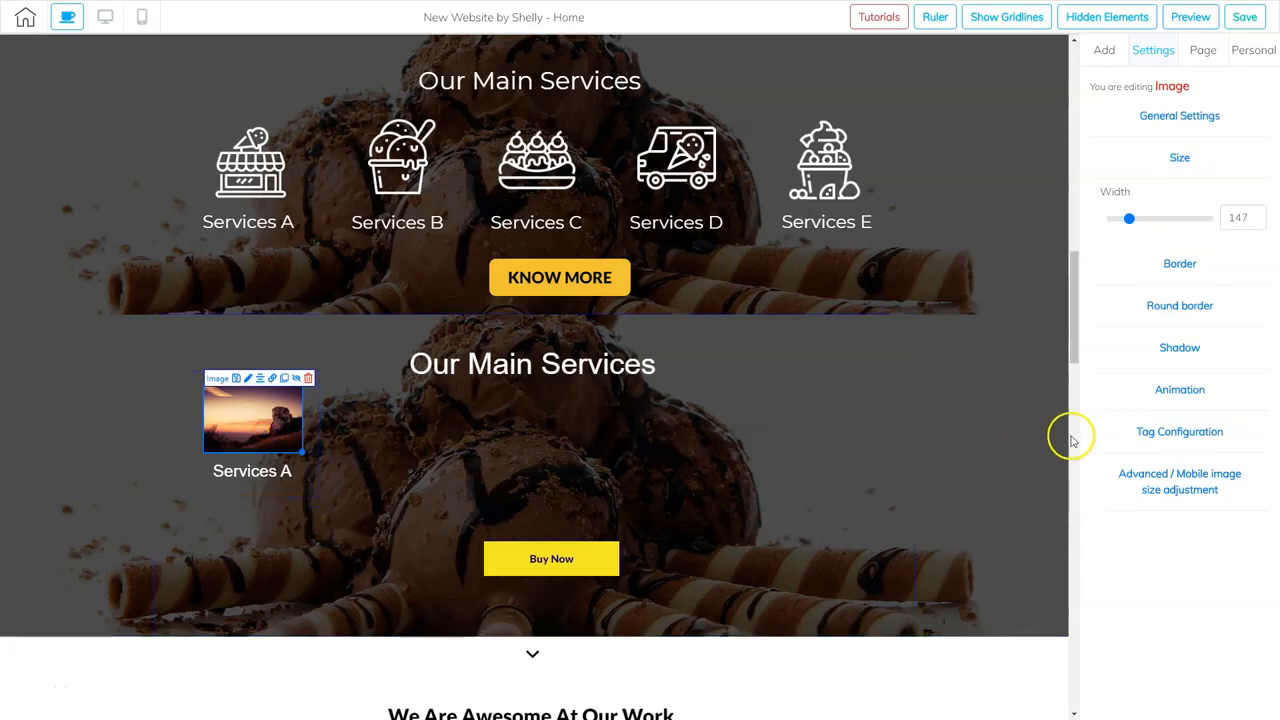
left_click(1180, 115)
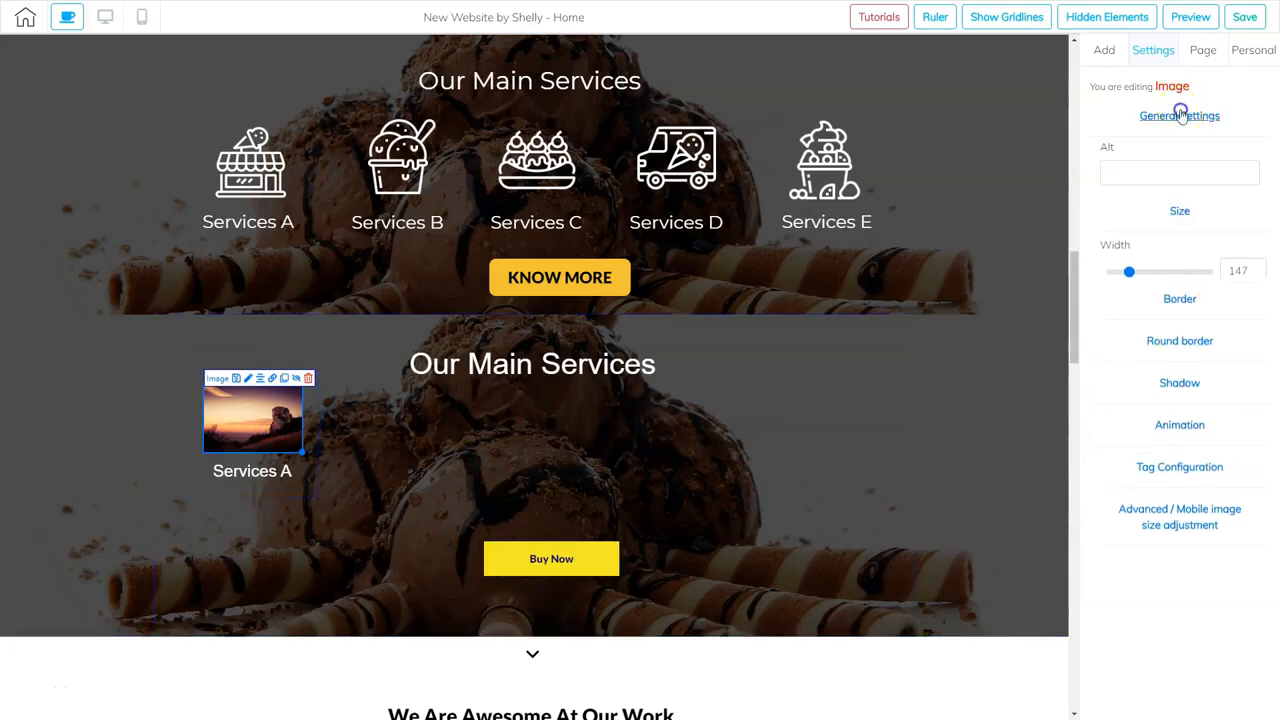
left_click(1134, 285)
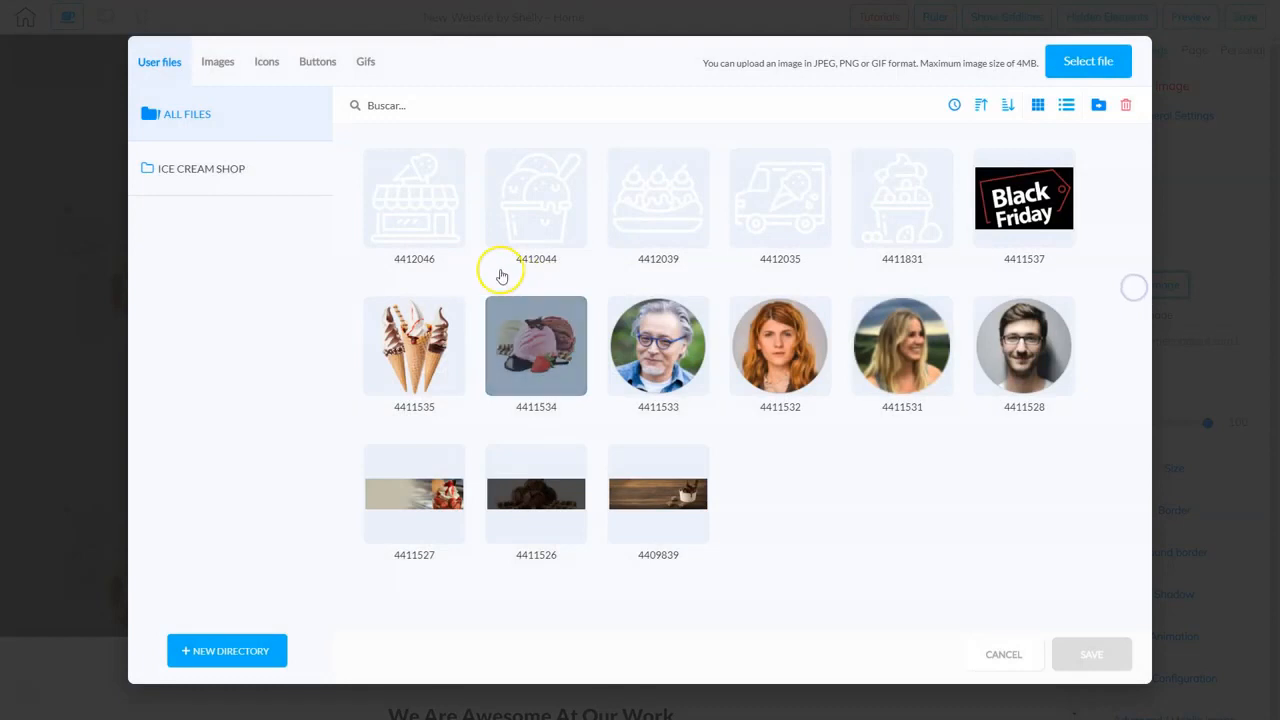
left_click(427, 221)
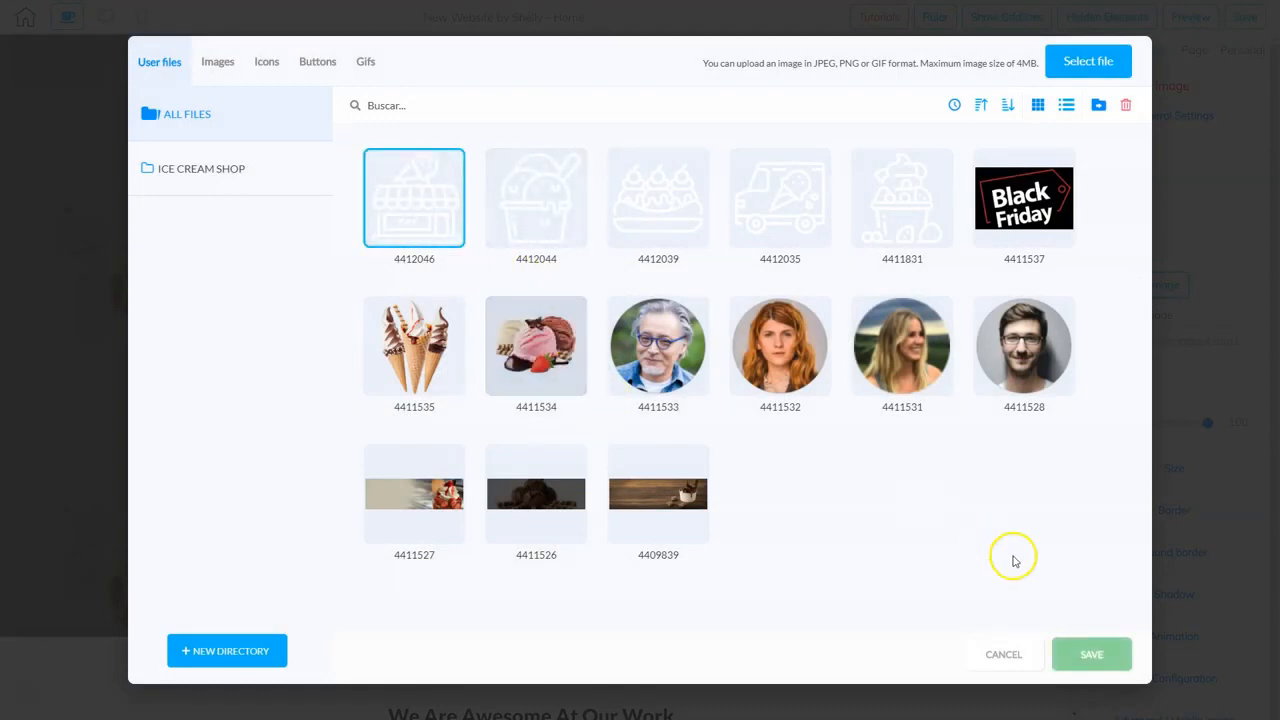
left_click(1085, 652)
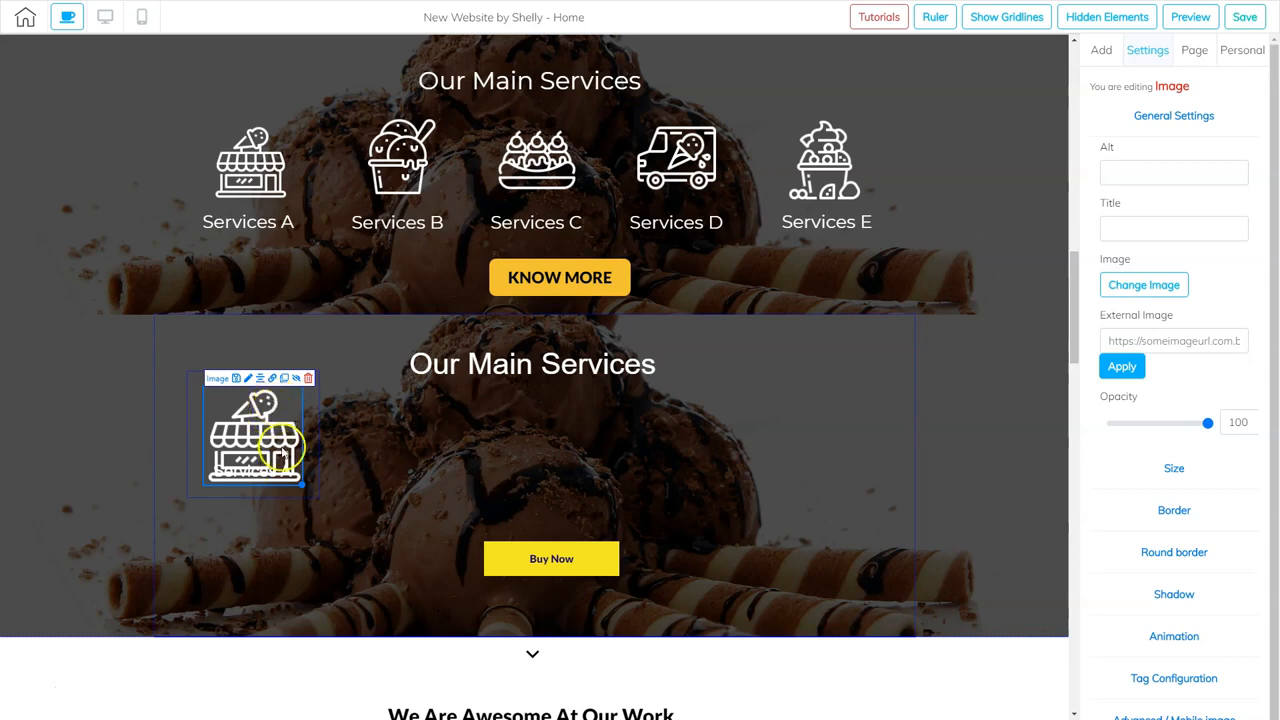
- Shrink the shop icon to fit above the Services A text and narrow the box and its text slightly
left_click_drag(300, 485, 255, 432)
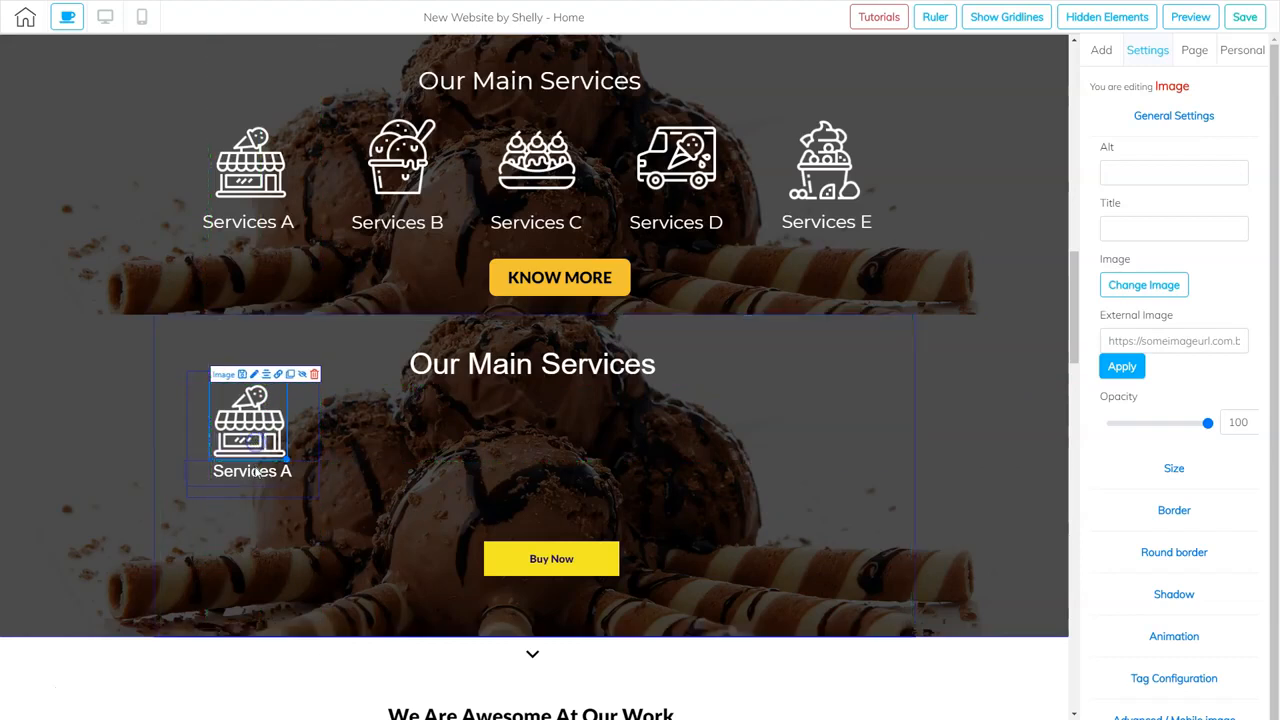
left_click_drag(256, 477, 256, 481)
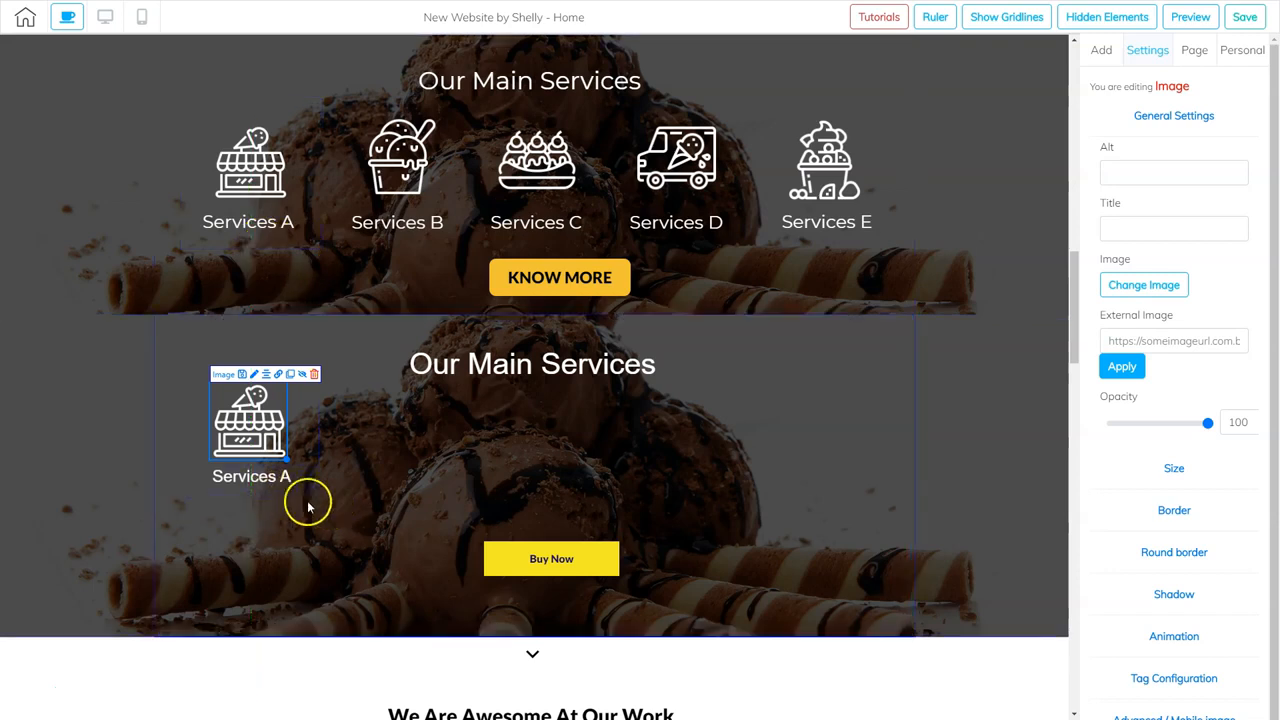
left_click(308, 449)
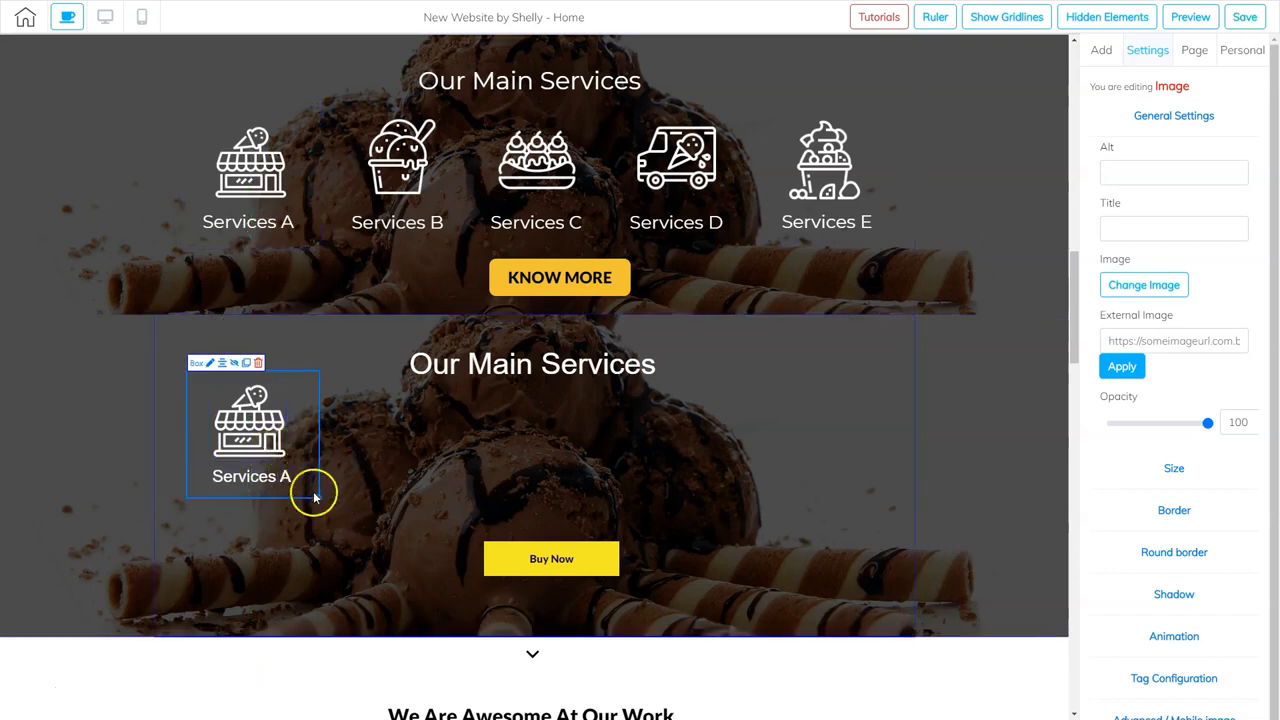
left_click_drag(317, 497, 310, 500)
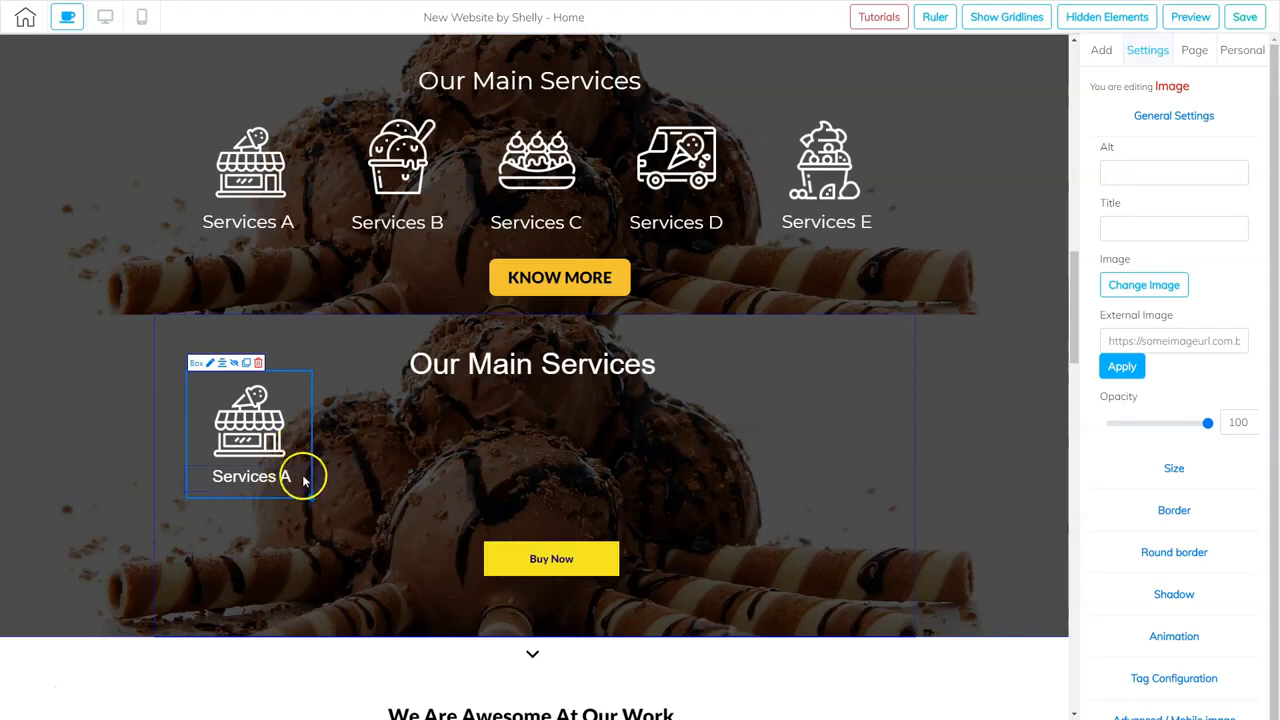
left_click(303, 479)
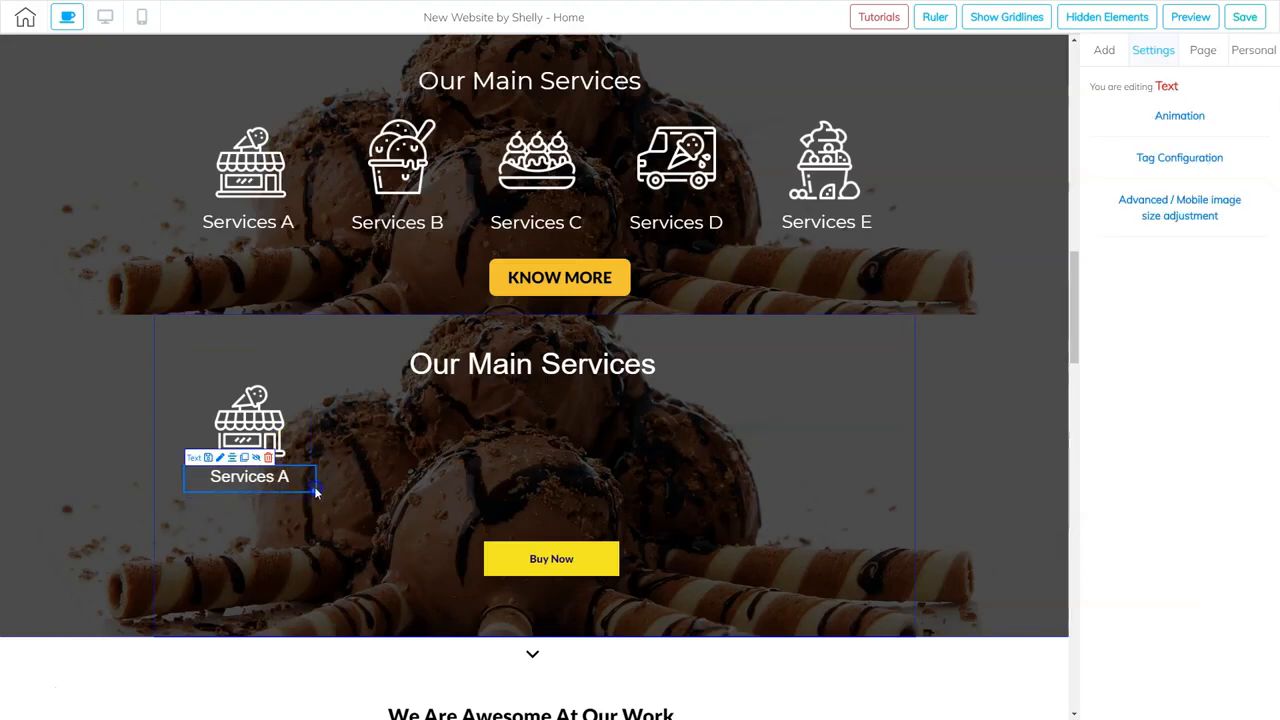
left_click(312, 491)
- Try to clone the Services A box and place the copy beside it, and delete the copy
left_click(310, 447)
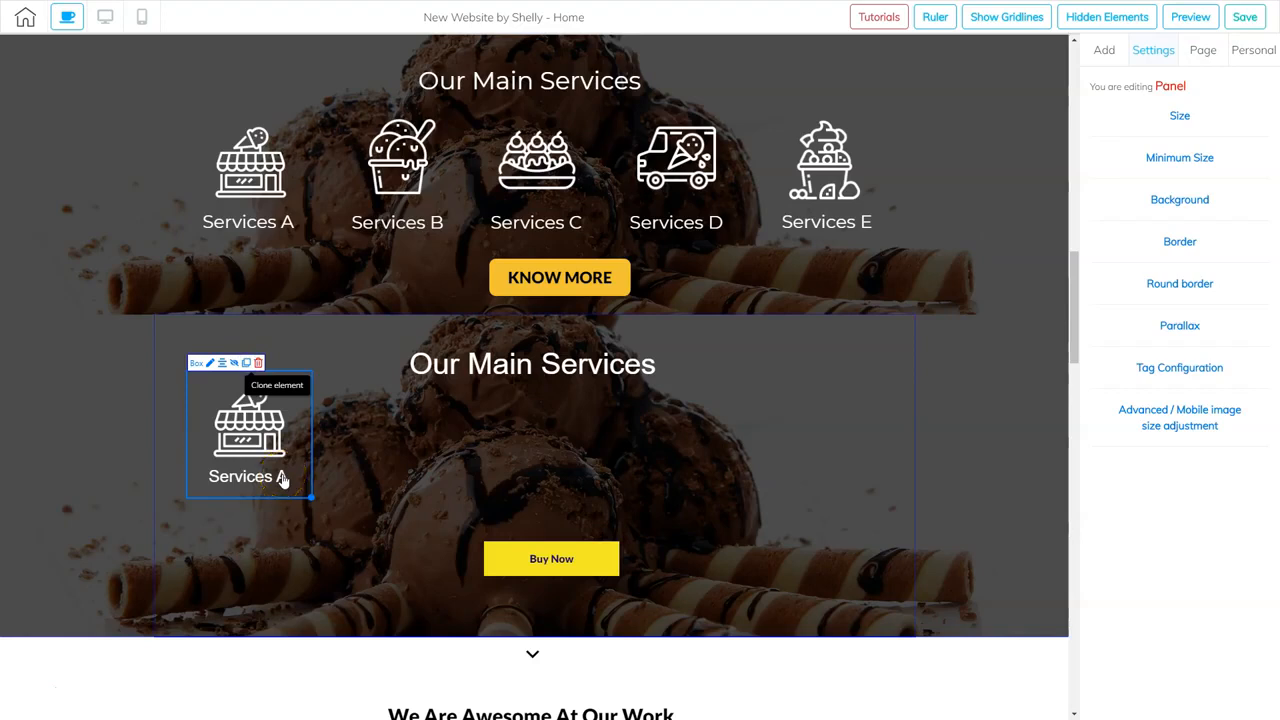
left_click(247, 366)
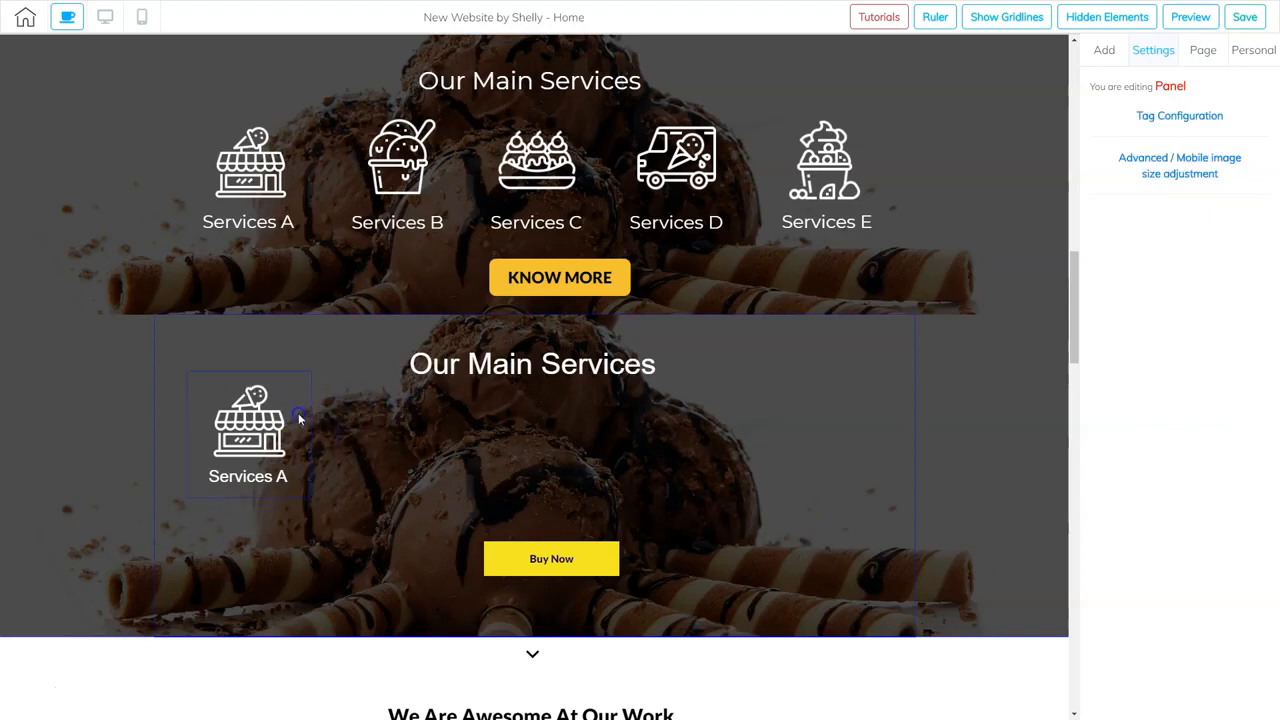
left_click(298, 414)
left_click_drag(302, 413, 412, 497)
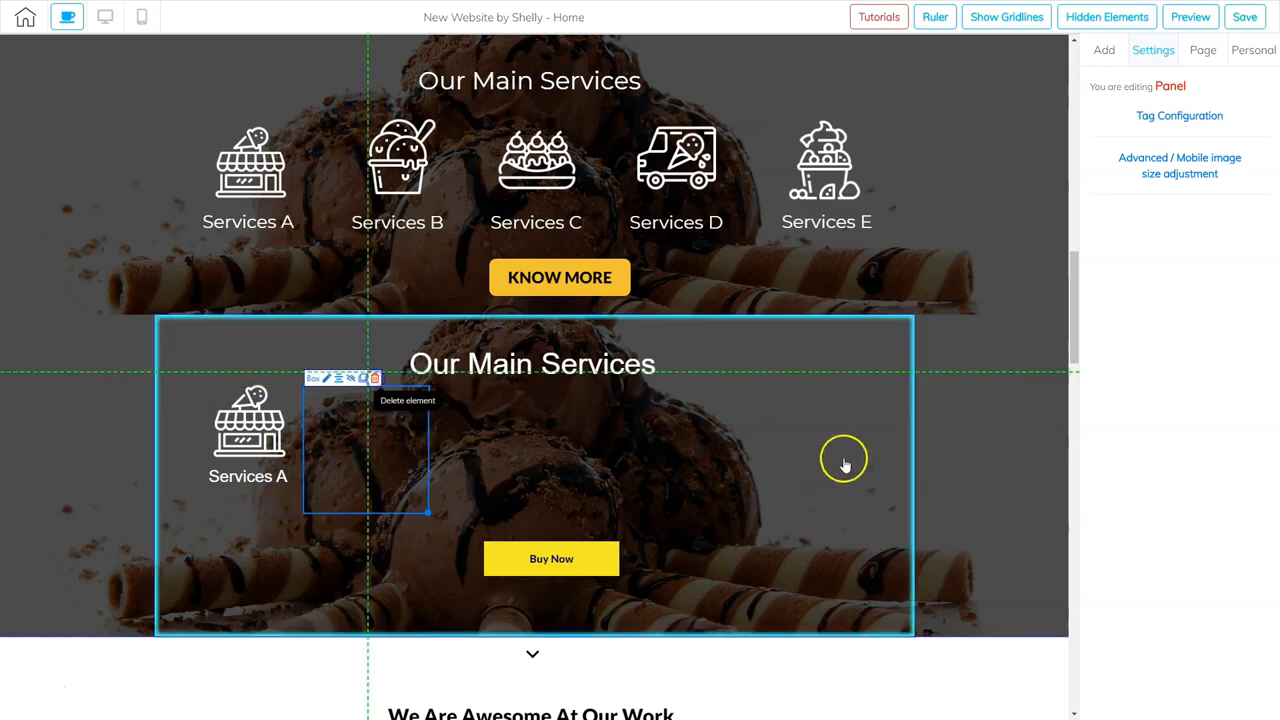
left_click(376, 379)
left_click(884, 392)
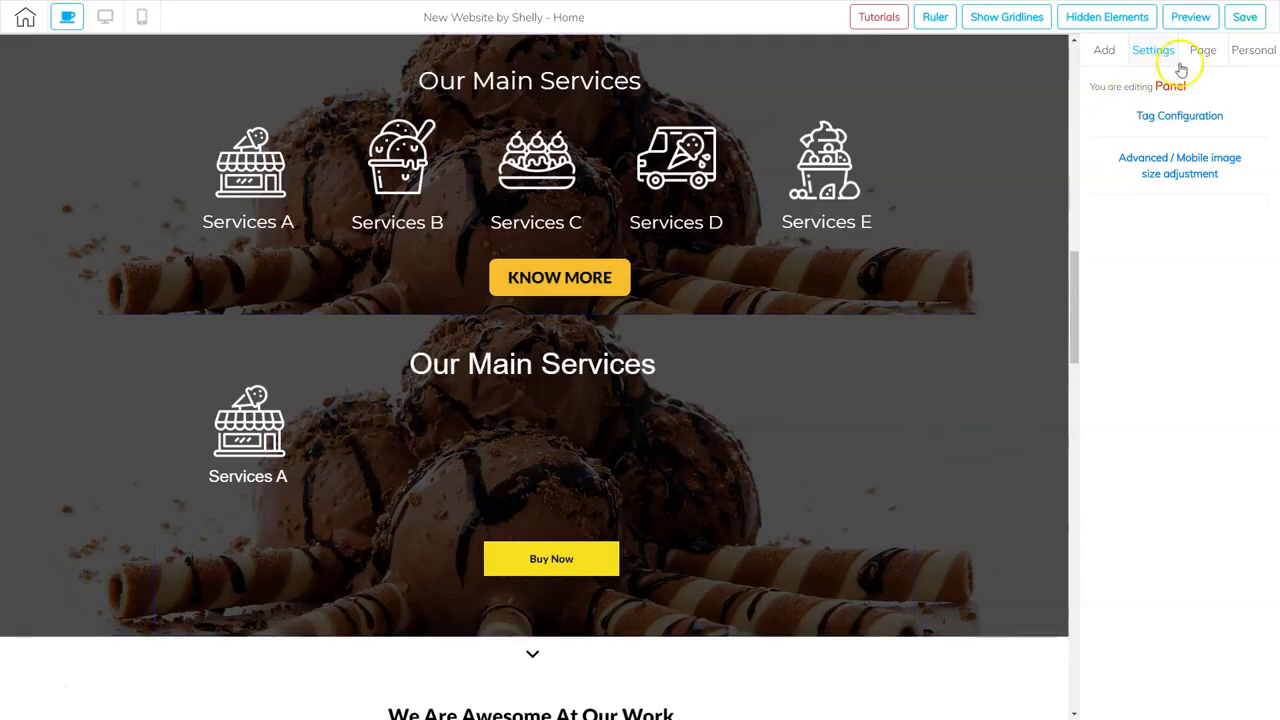
- Save the website and publish it
left_click(1245, 17)
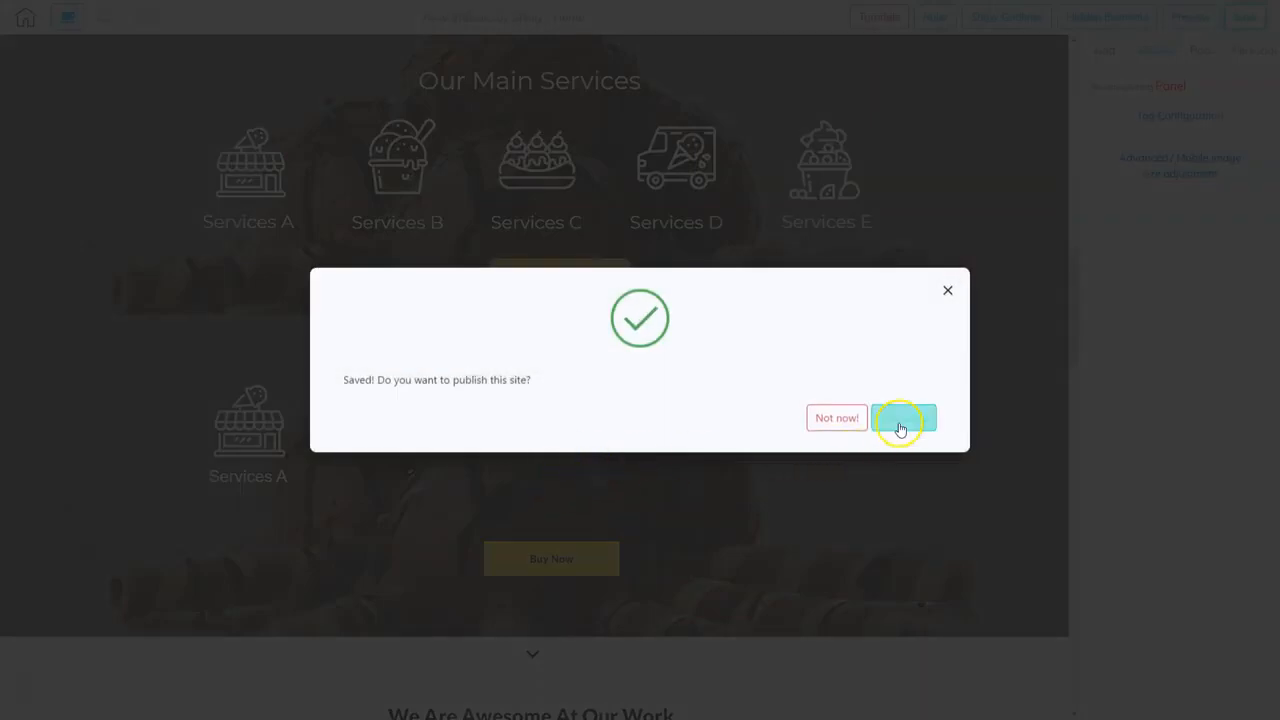
left_click(901, 420)
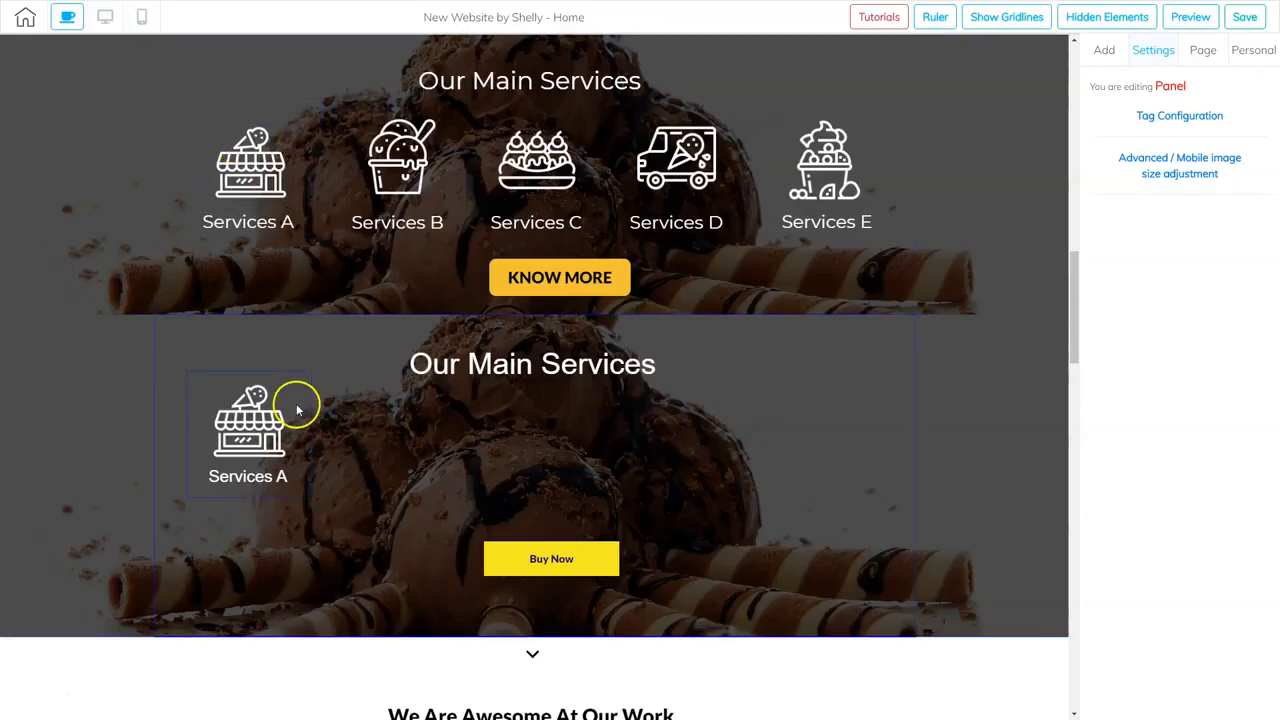
- Clone the Services A box in the new panel
left_click(299, 410)
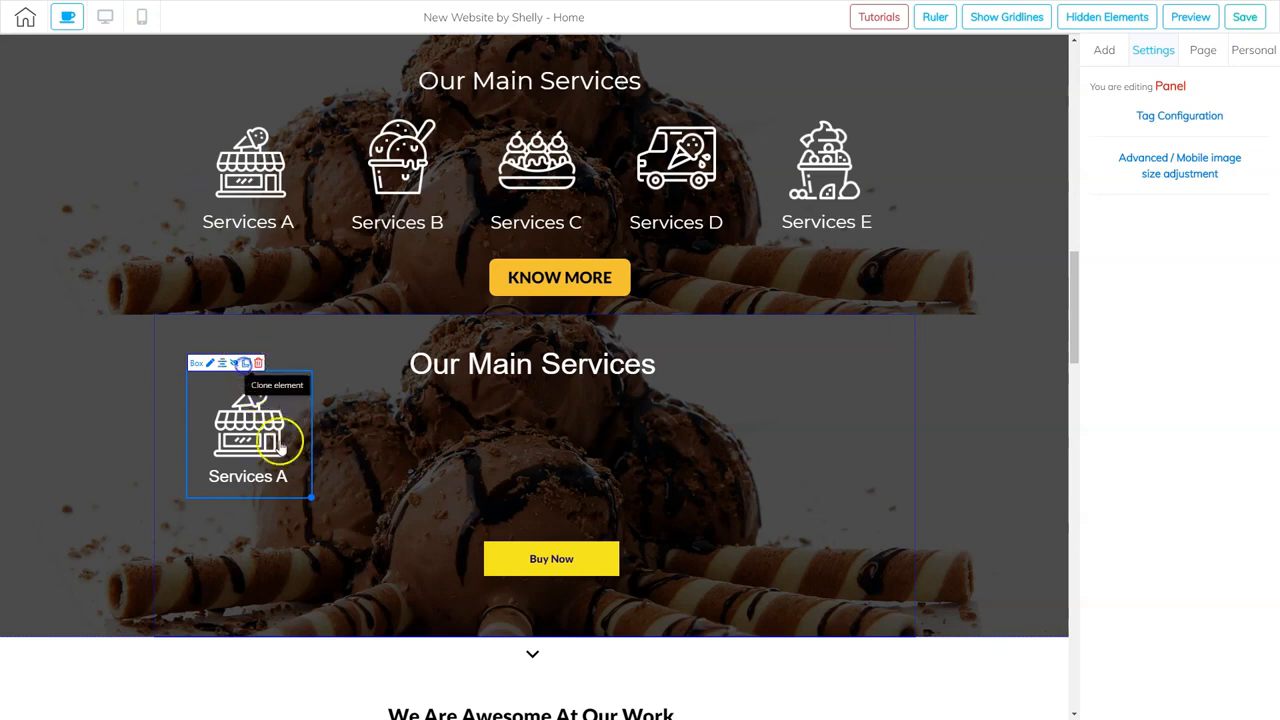
- Move the cloned Services A box to the horizontal centre of the lower panel, beneath the Our Main Services heading
mouse_move(330, 422)
left_mouse_down()
mouse_move(467, 436)
mouse_move(592, 427)
left_mouse_up()
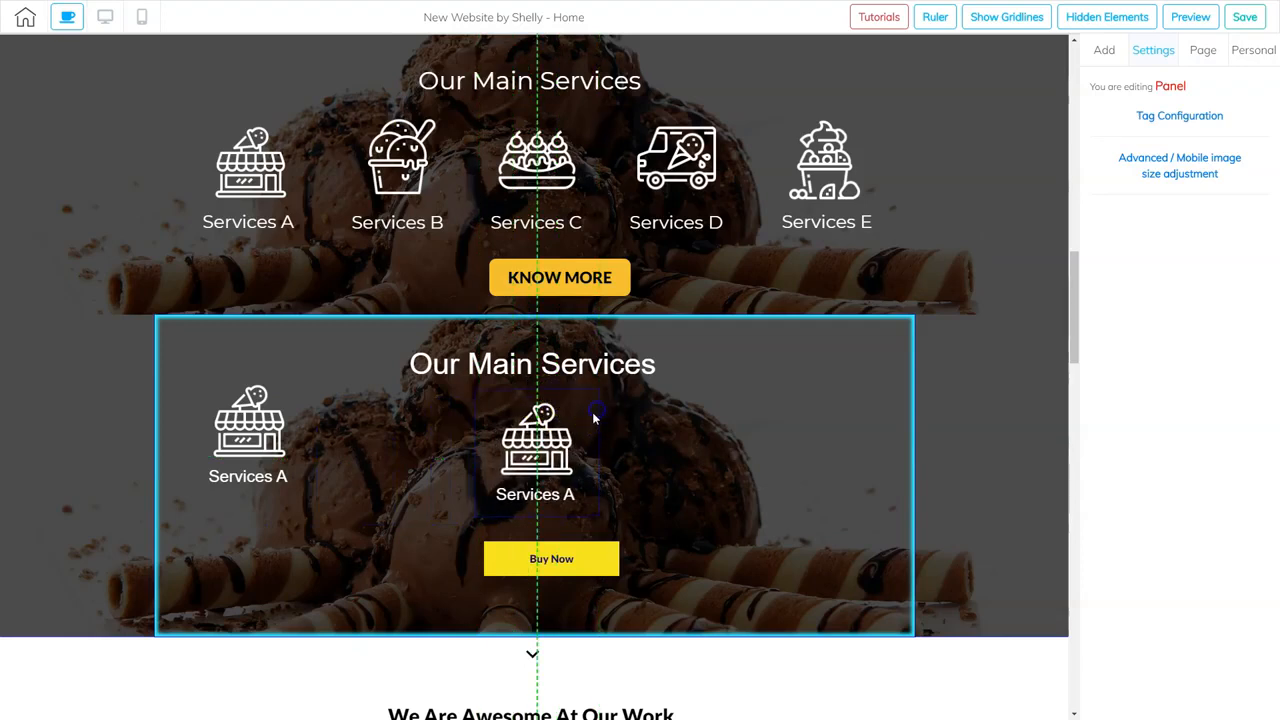
left_click(512, 398)
left_click(509, 386)
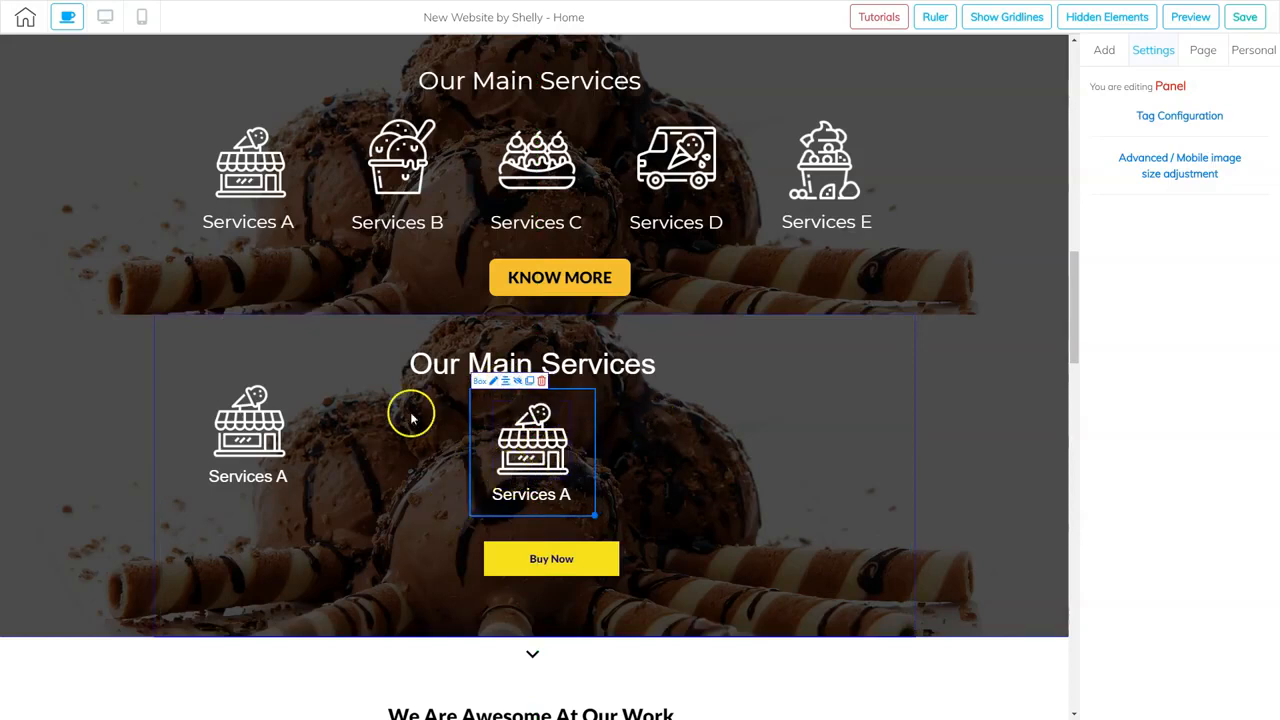
- Clone the original Services A box twice, placing one copy at the row's right end and the other between it and the centre box
left_click(304, 391)
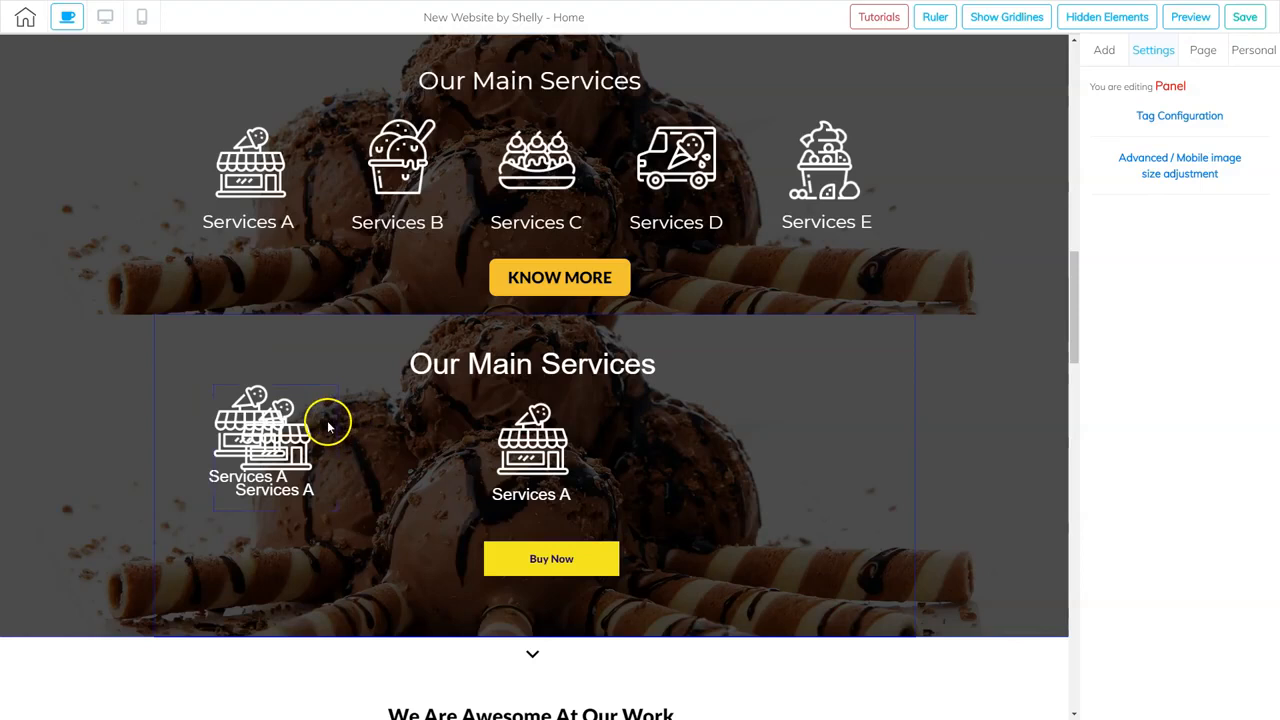
mouse_move(623, 450)
left_mouse_down()
mouse_move(751, 343)
mouse_move(837, 400)
mouse_move(878, 409)
left_mouse_up()
left_click(298, 403)
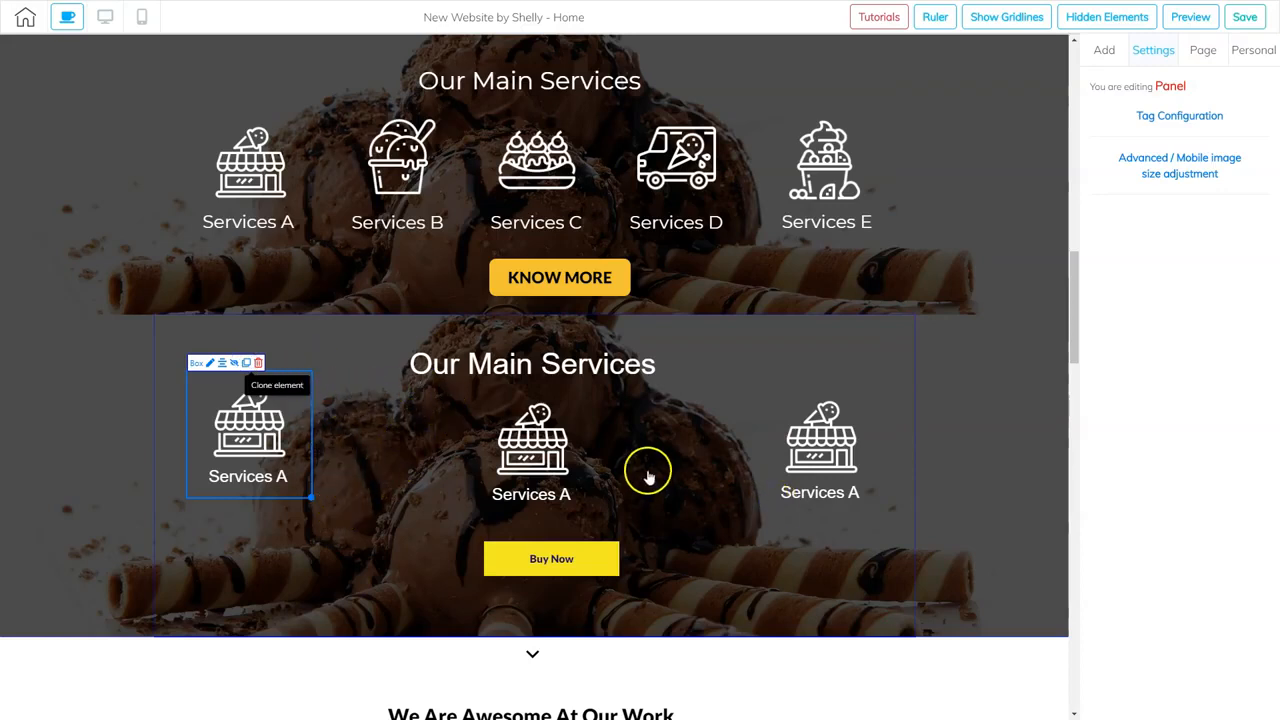
left_click(247, 363)
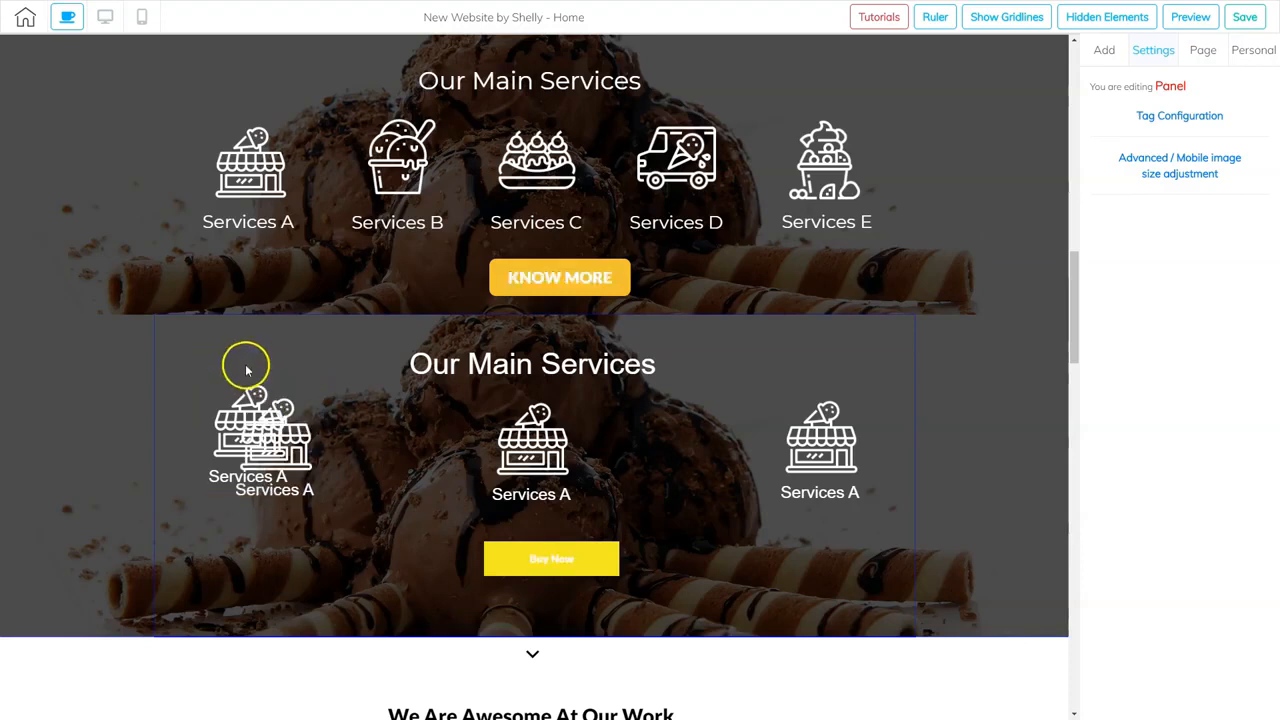
left_click_drag(430, 450, 729, 414)
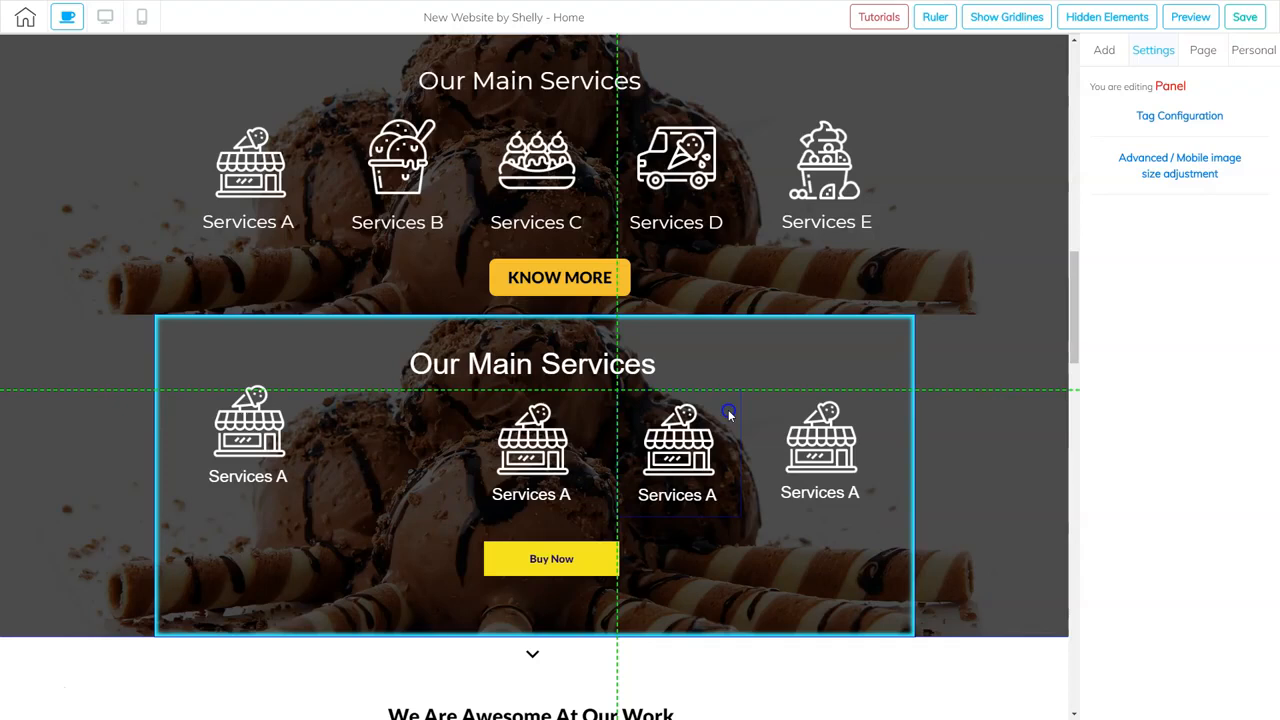
- Clone the original Services A box once more and place it in the gap between the leftmost and centre boxes
left_click(297, 392)
left_click(246, 368)
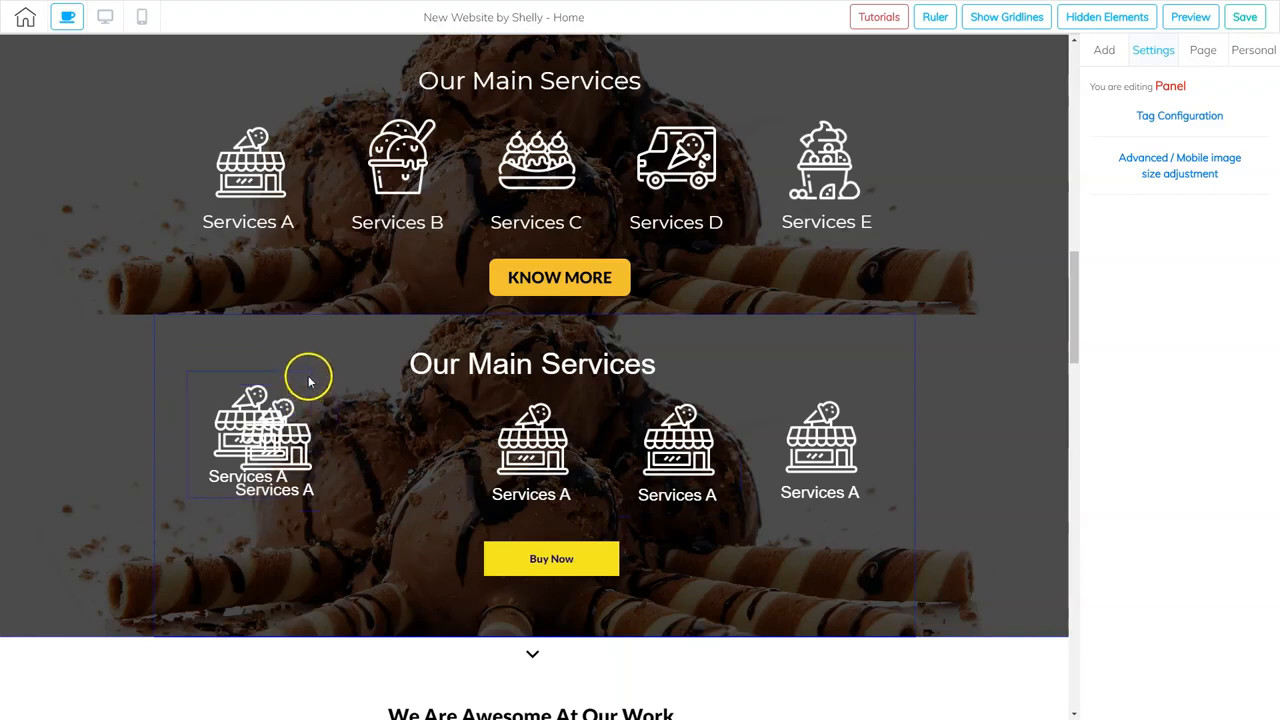
left_click_drag(307, 386, 446, 425)
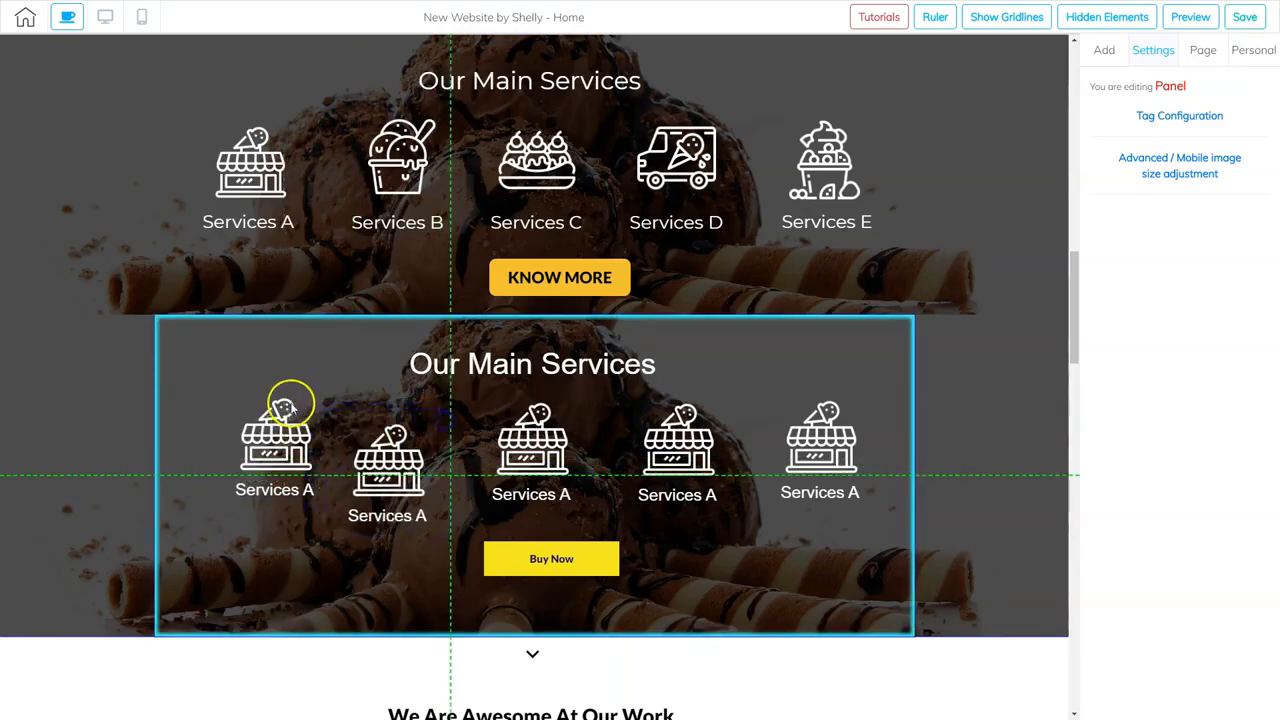
- Reposition the two leftmost service boxes so all five form an evenly spaced, level row
left_click_drag(310, 389, 301, 407)
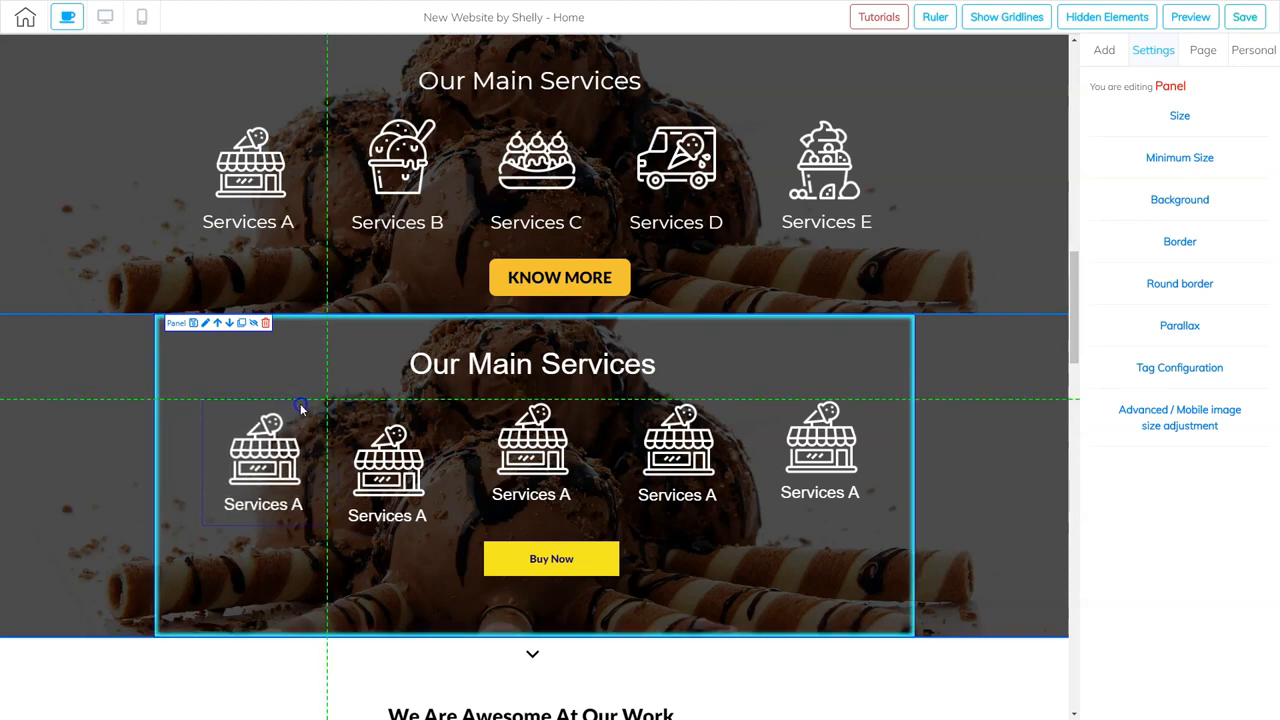
left_click_drag(406, 434, 456, 418)
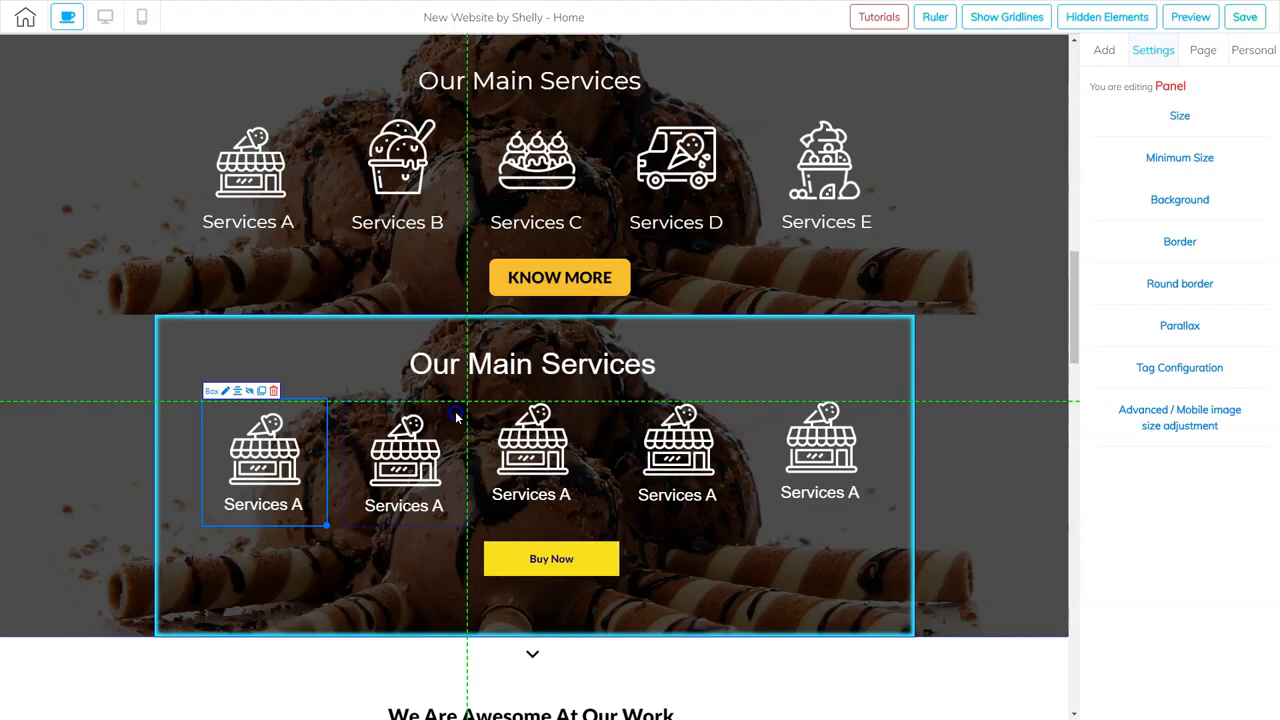
left_click_drag(456, 418, 460, 420)
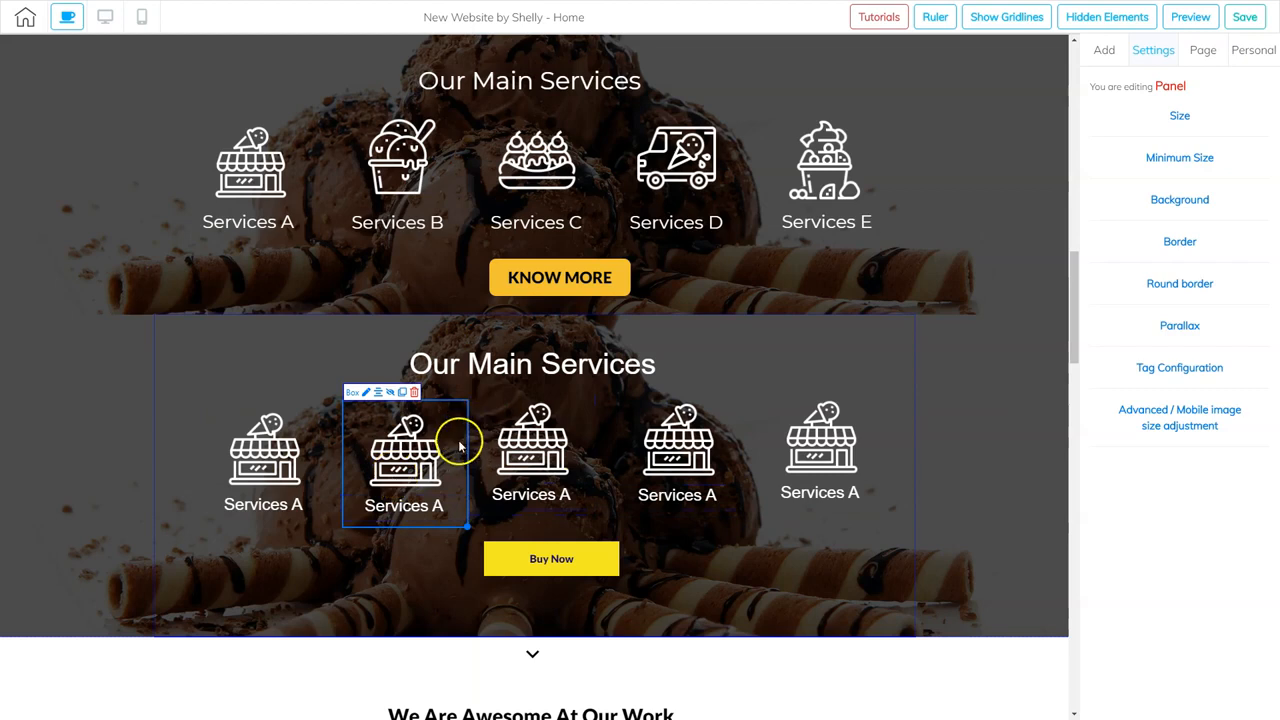
left_click_drag(460, 436, 455, 436)
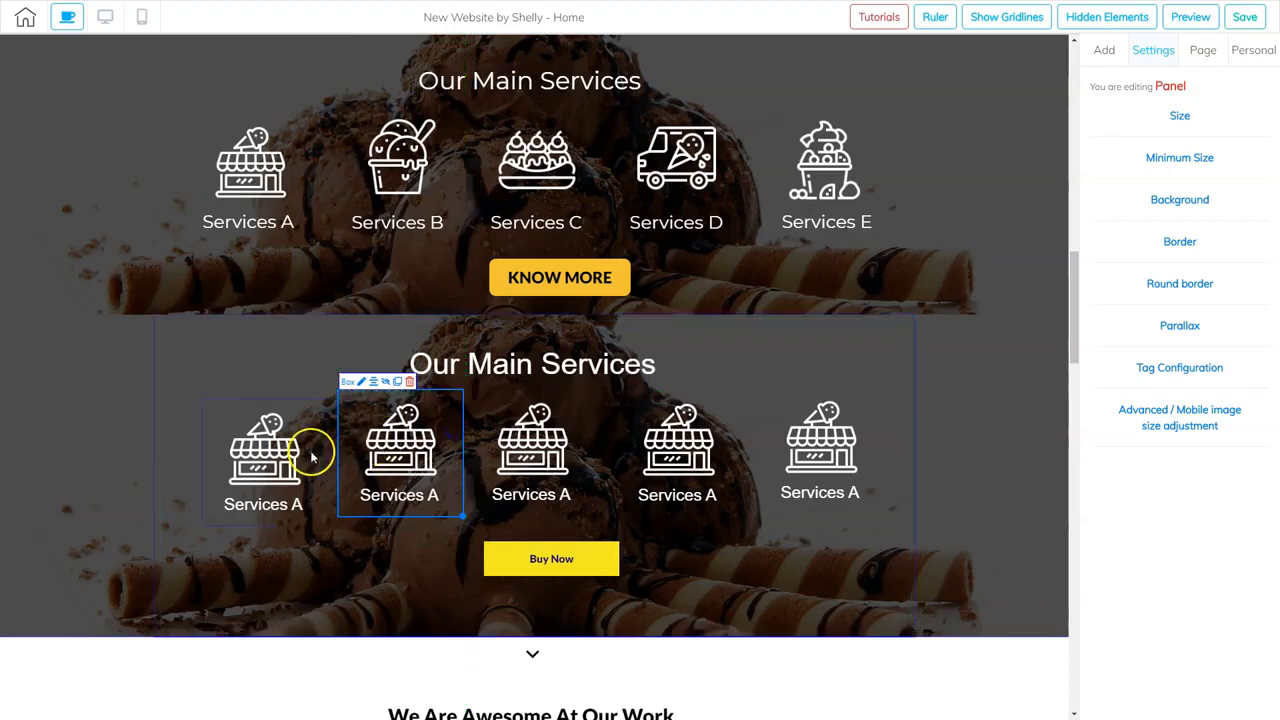
left_click_drag(310, 444, 303, 443)
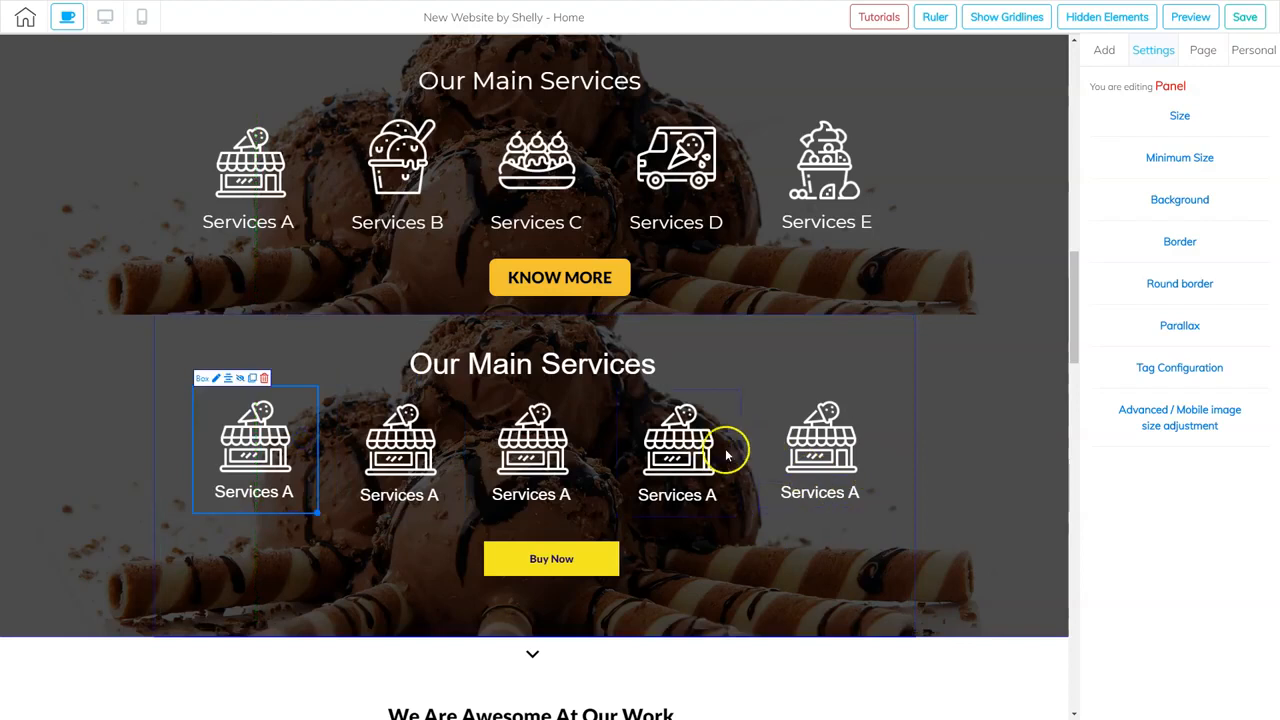
- Change the label of the second service box to Services B and the third to Services C
left_click_drag(410, 507, 440, 500)
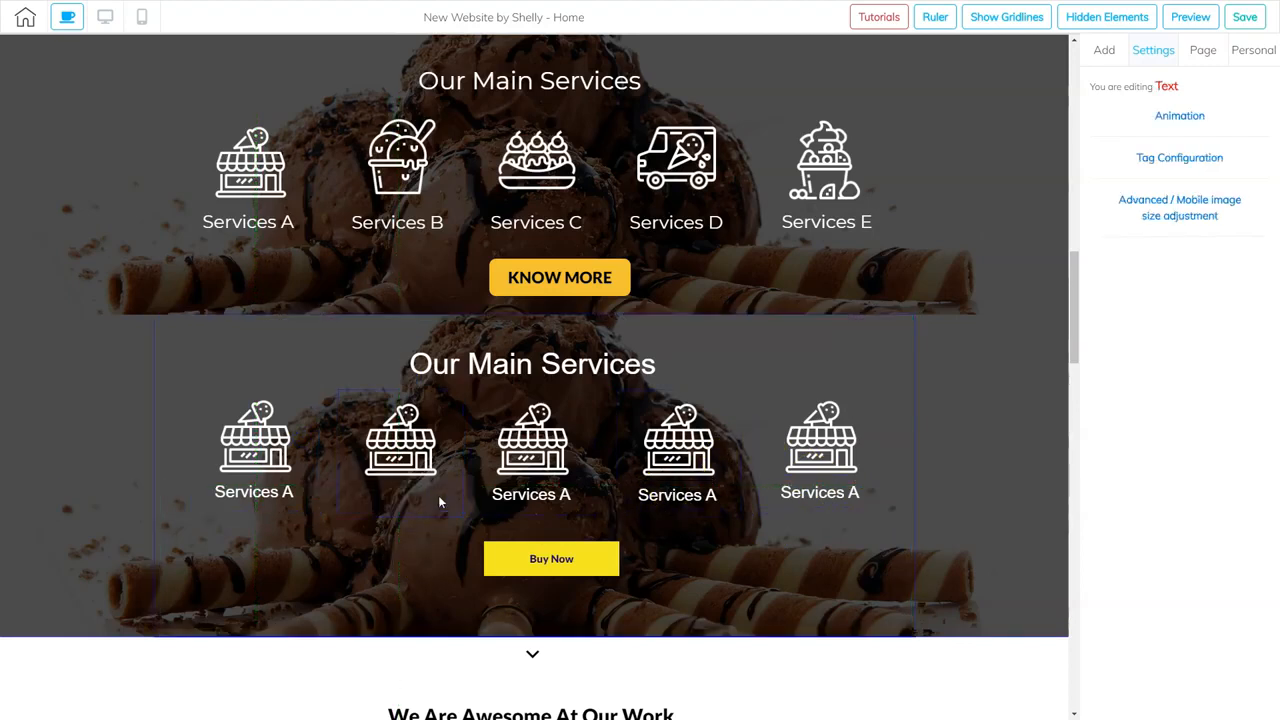
double_click(438, 495)
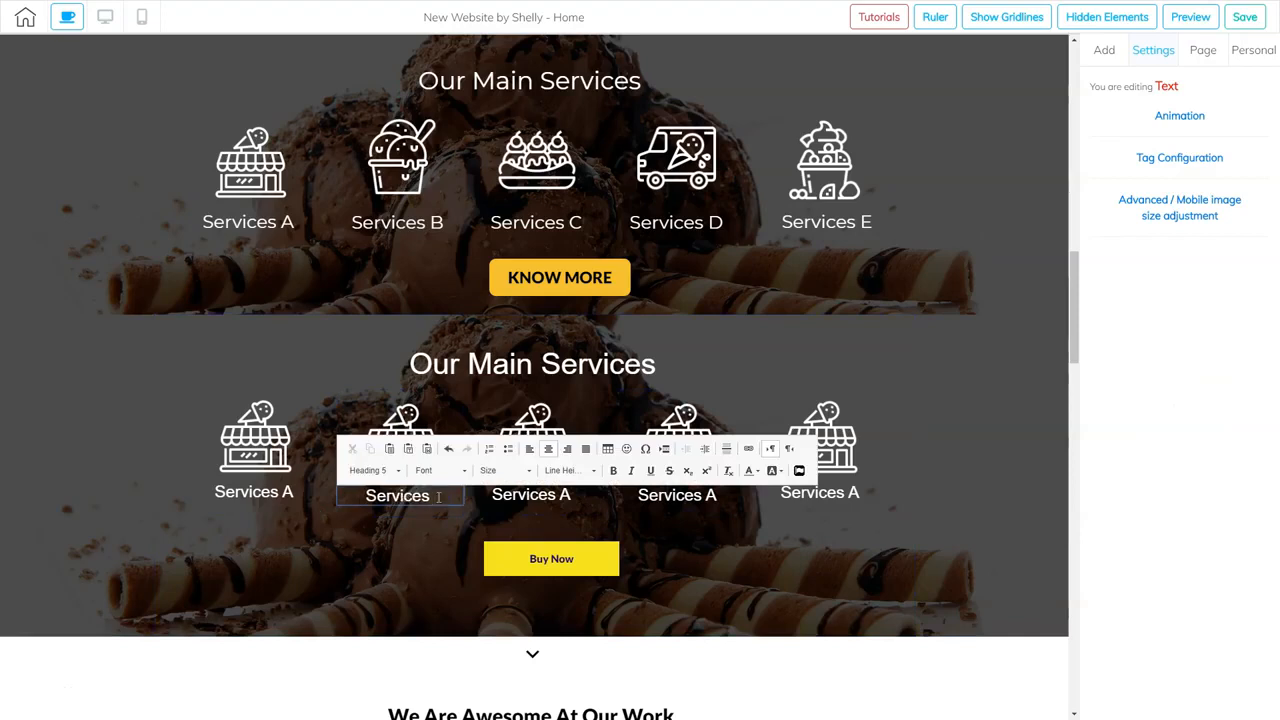
double_click(572, 495)
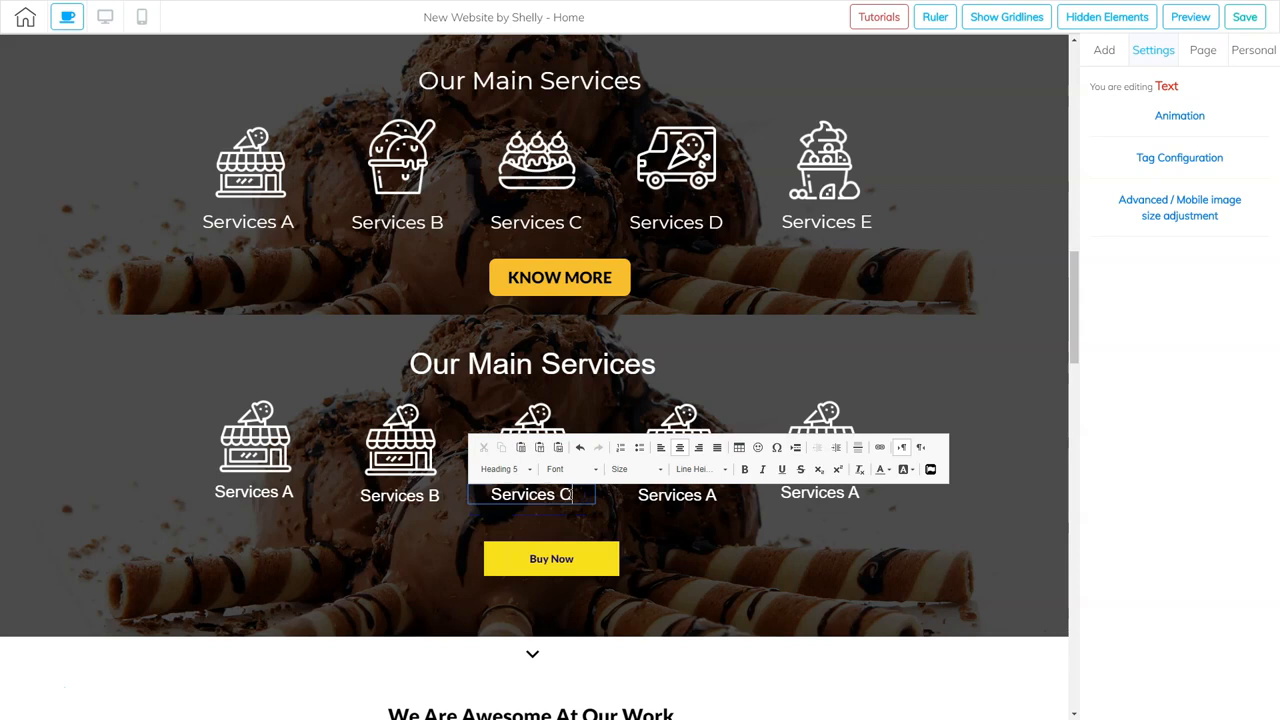
- Change the label of the fourth service box to Services D and the fifth to Services E
left_click(718, 497)
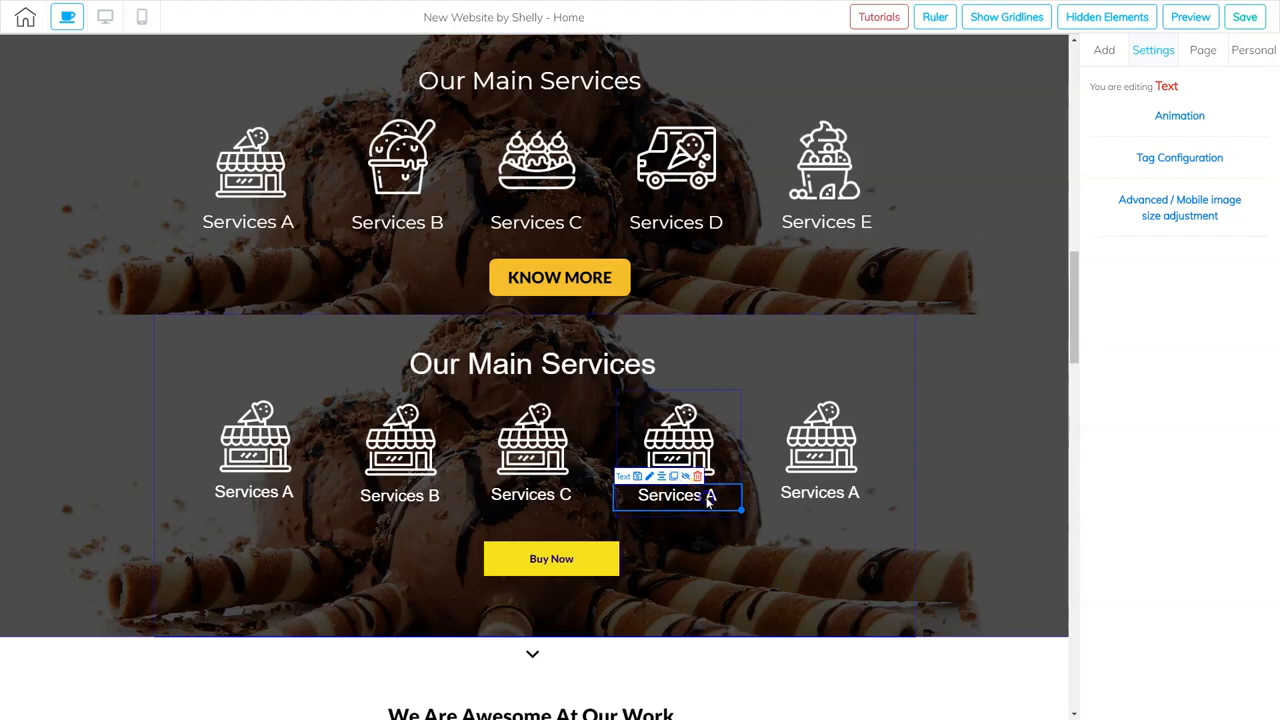
left_click(651, 477)
left_click(717, 498)
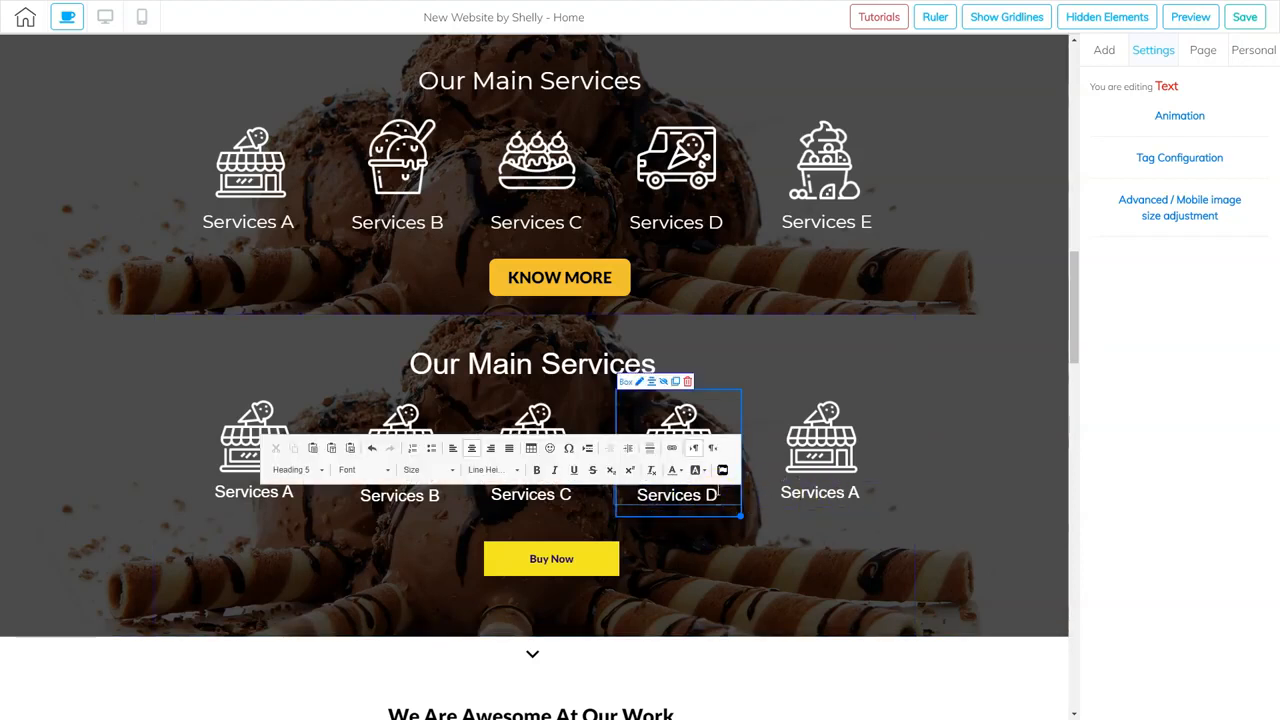
left_click(851, 490)
left_click(857, 491)
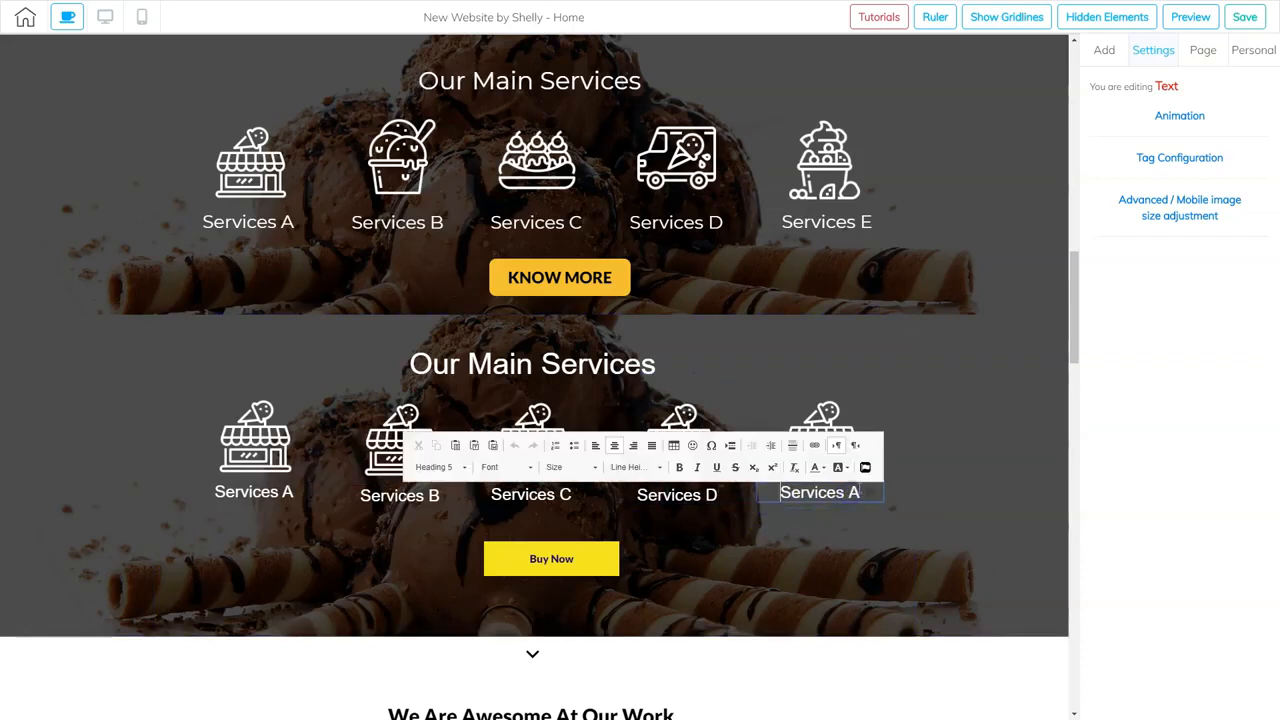
left_click(894, 514)
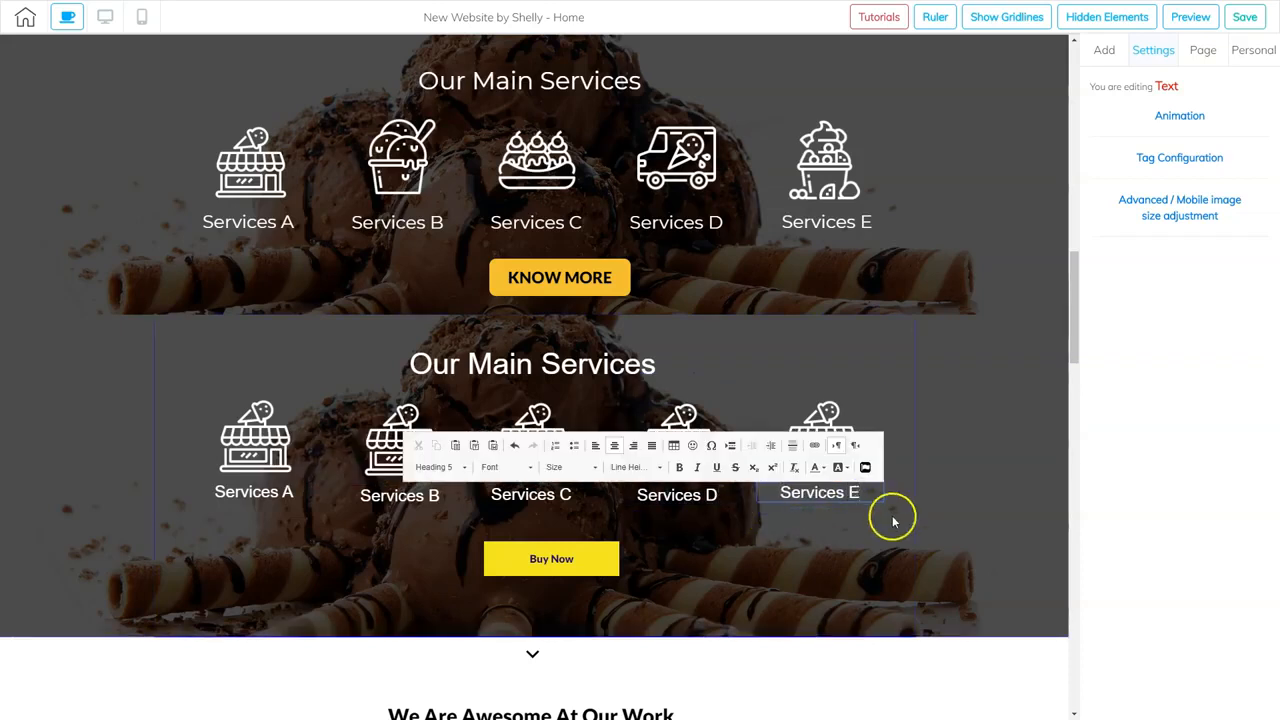
- Replace the Services B icon with the ice cream cup image 4412044 from the user files
left_click(390, 460)
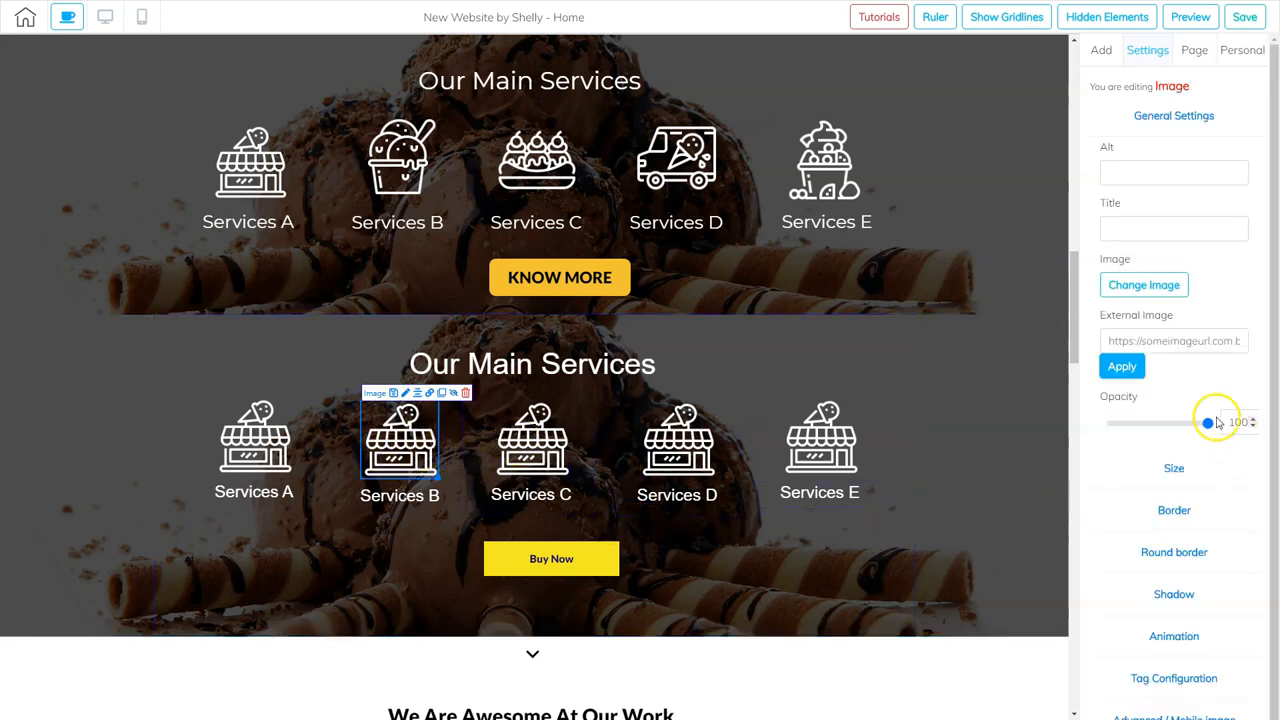
left_click(1144, 285)
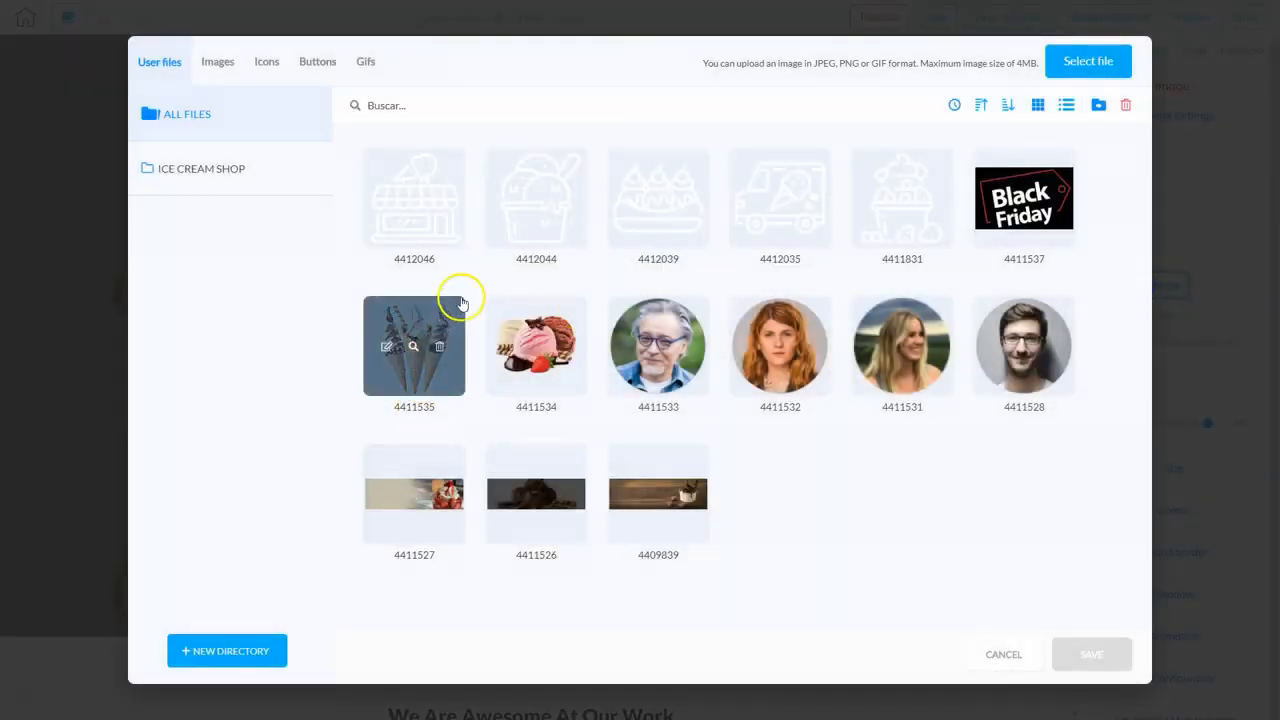
left_click(543, 228)
left_click(1091, 652)
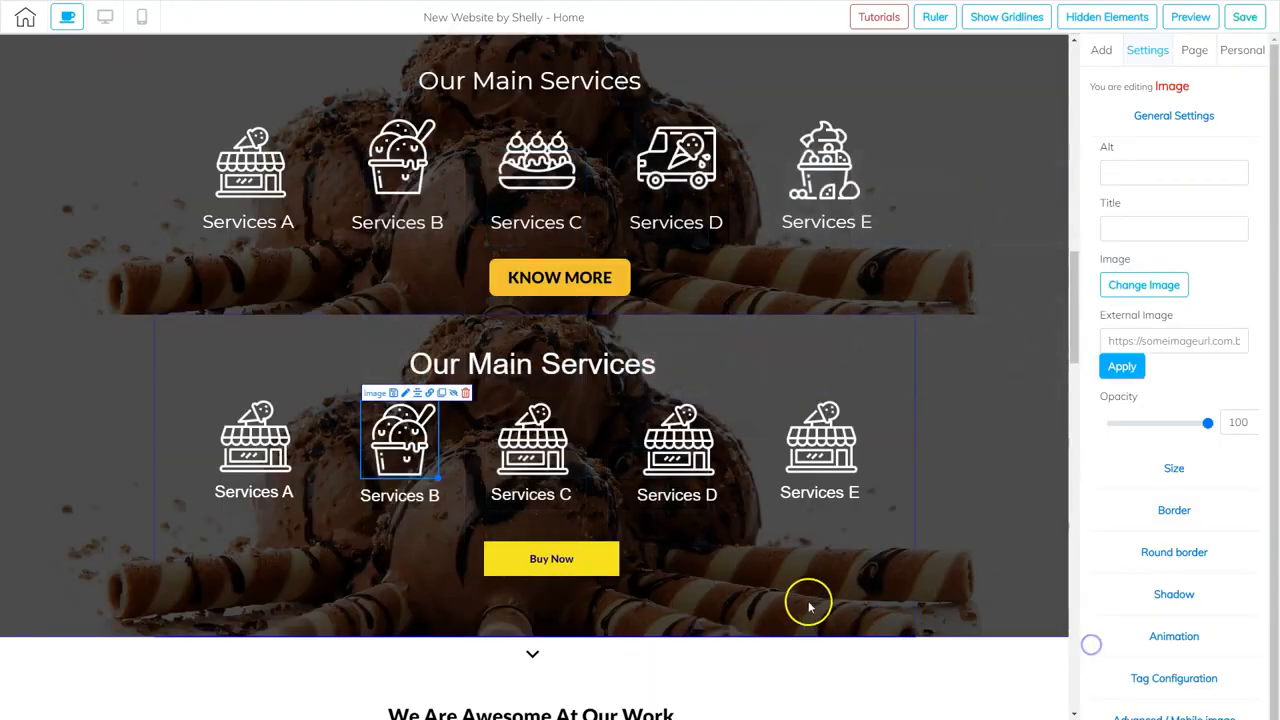
- Replace the Services C icon with the sundae dish image 4412039 from the user files
left_click(539, 452)
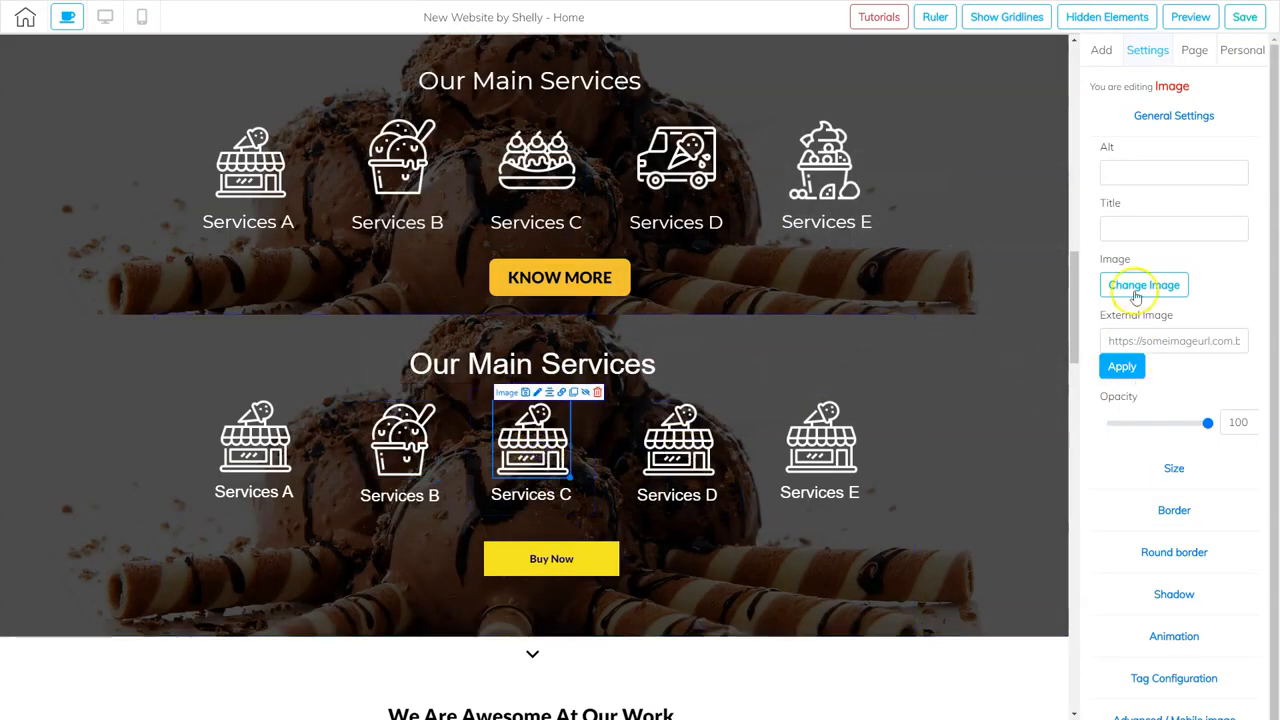
left_click(1140, 286)
left_click(646, 226)
left_click(1088, 654)
- Replace the Services D icon with the ice cream truck image 4412035 from the user files
left_click(676, 463)
left_click(1152, 282)
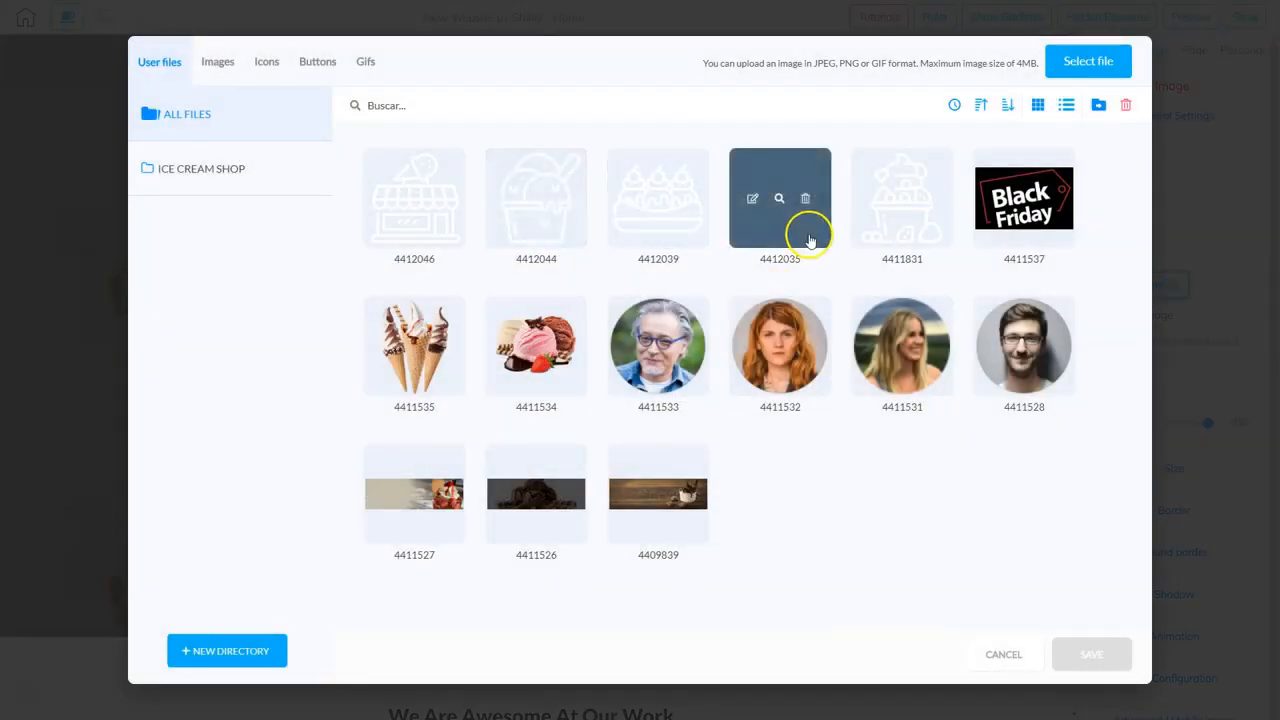
left_click(806, 232)
left_click(1063, 648)
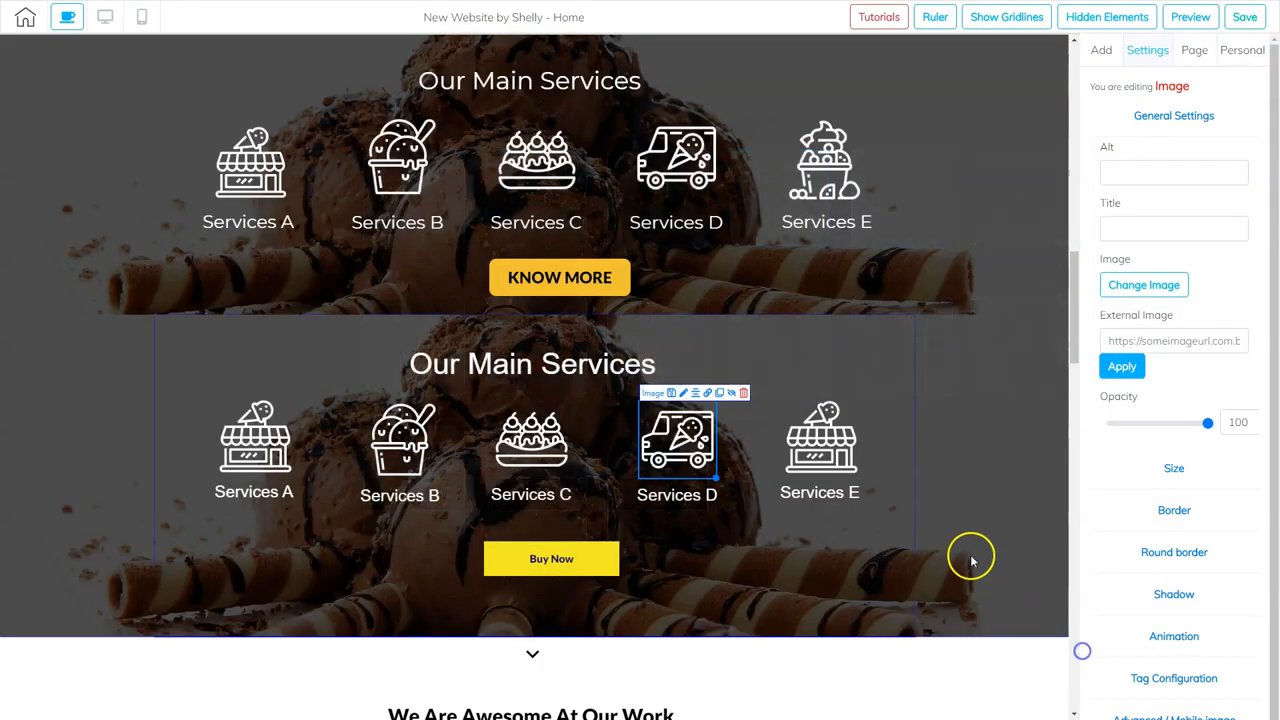
- Replace the Services E icon with image 4411831 from the user files
left_click(828, 451)
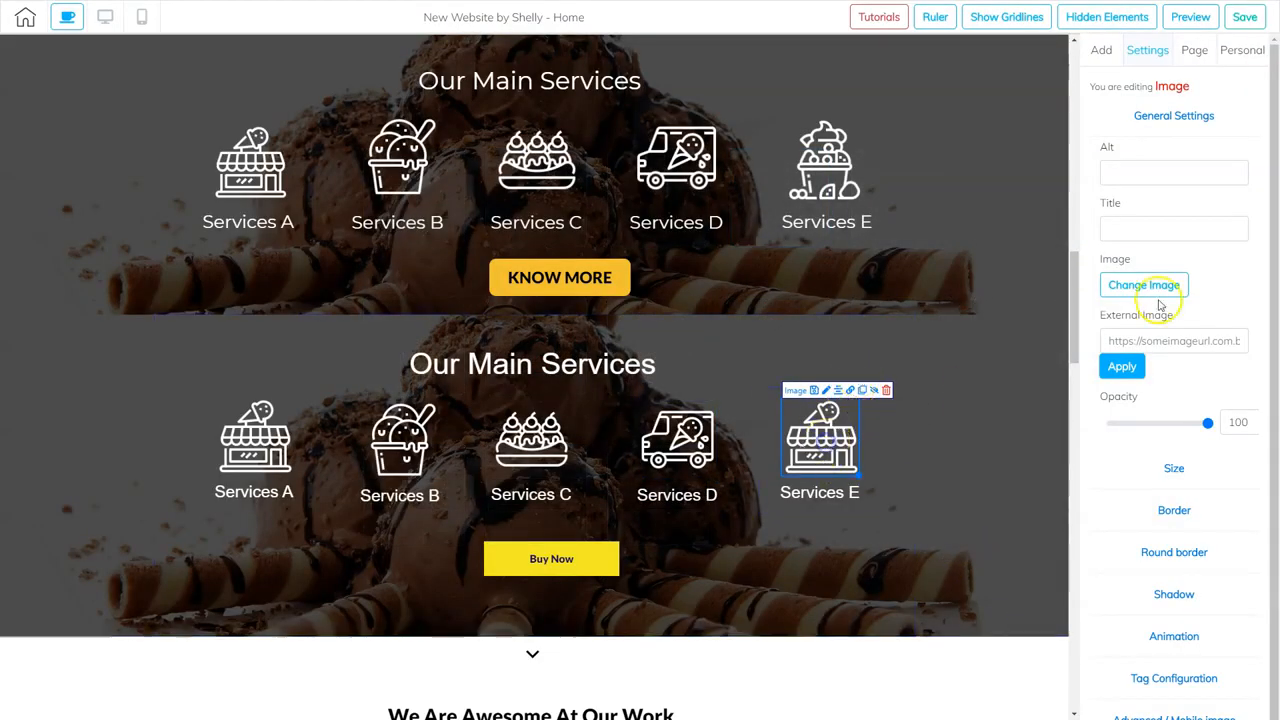
left_click(1118, 285)
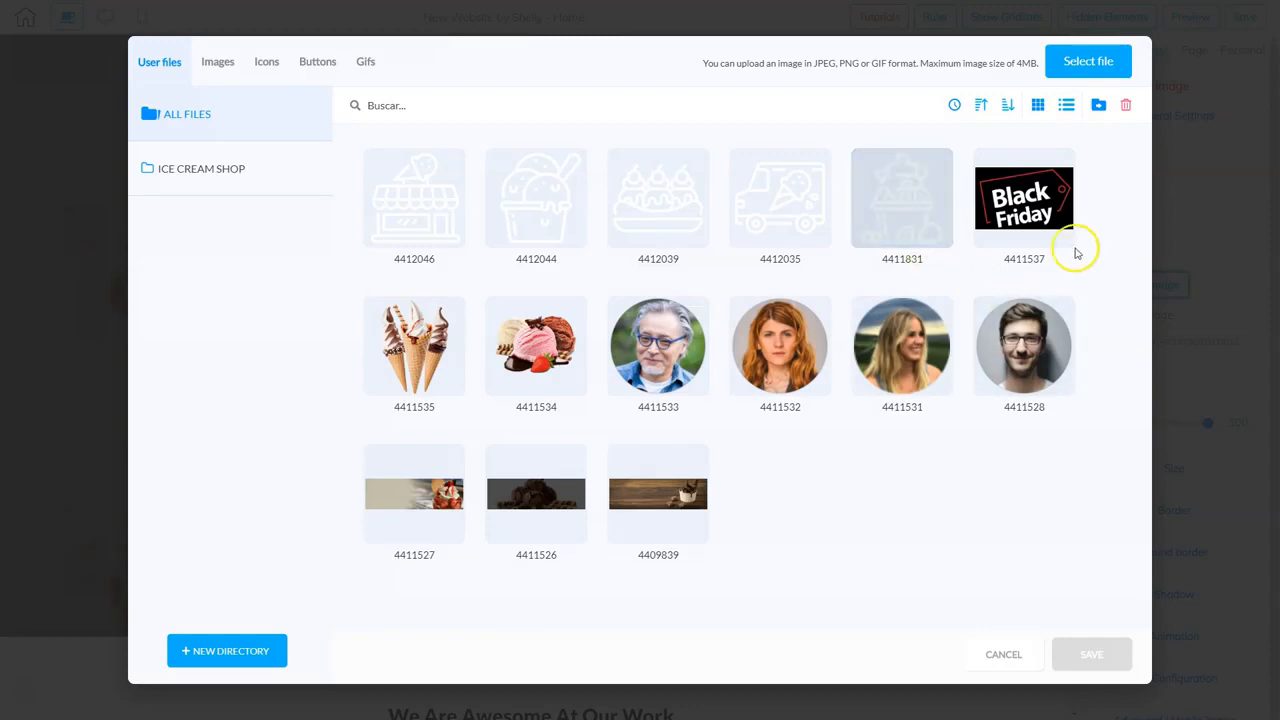
left_click(940, 228)
left_click(1116, 667)
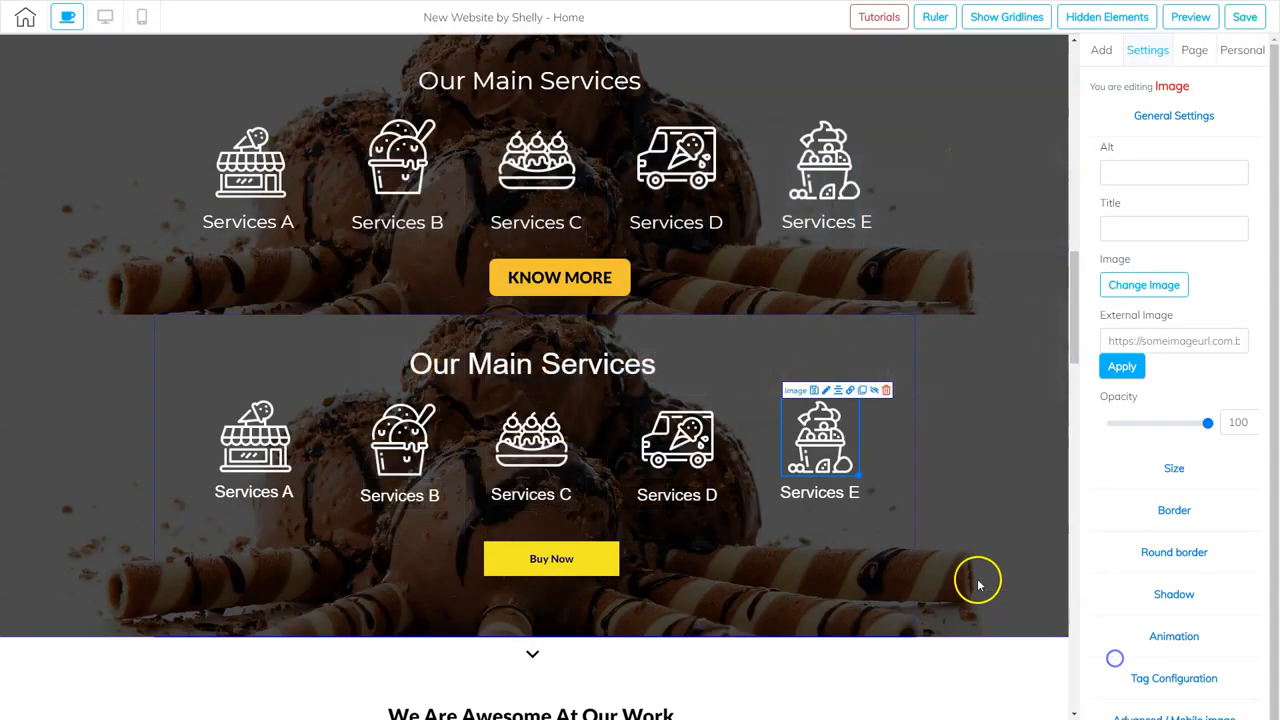
left_click(940, 565)
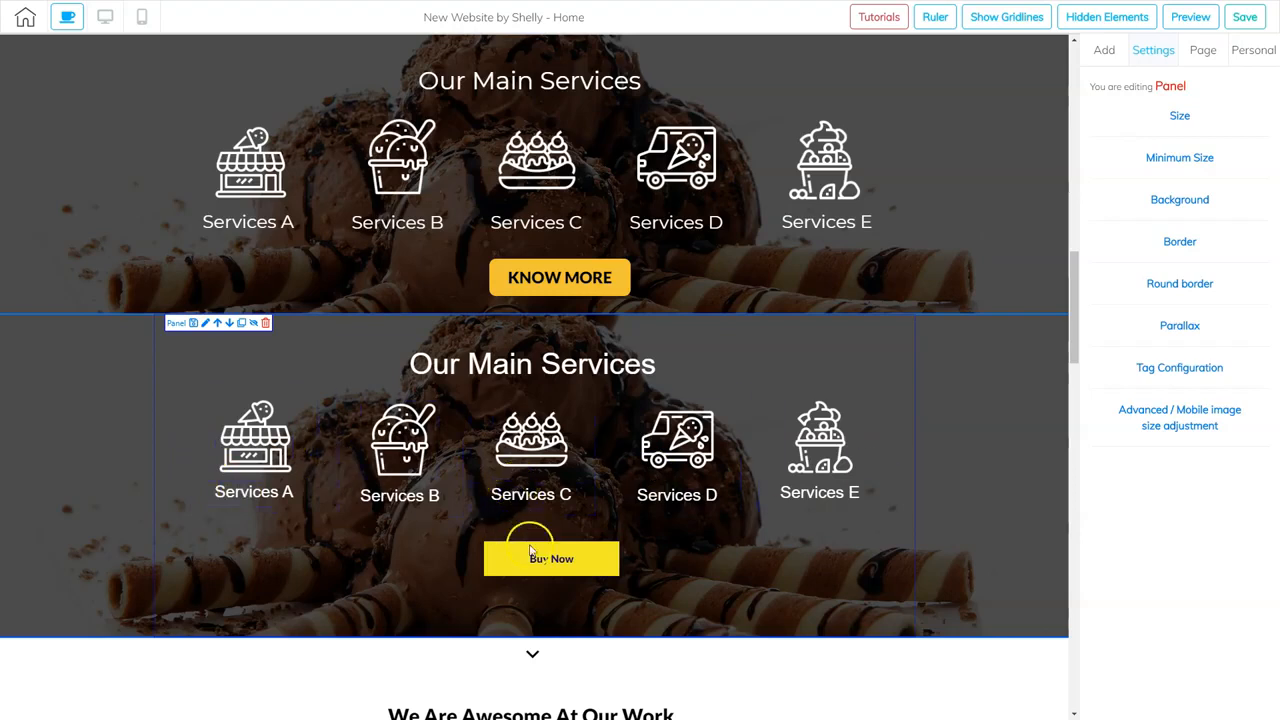
- Centre the Buy Now button beneath the services row and change its headline text to KNOW MORE
left_click_drag(533, 564, 525, 558)
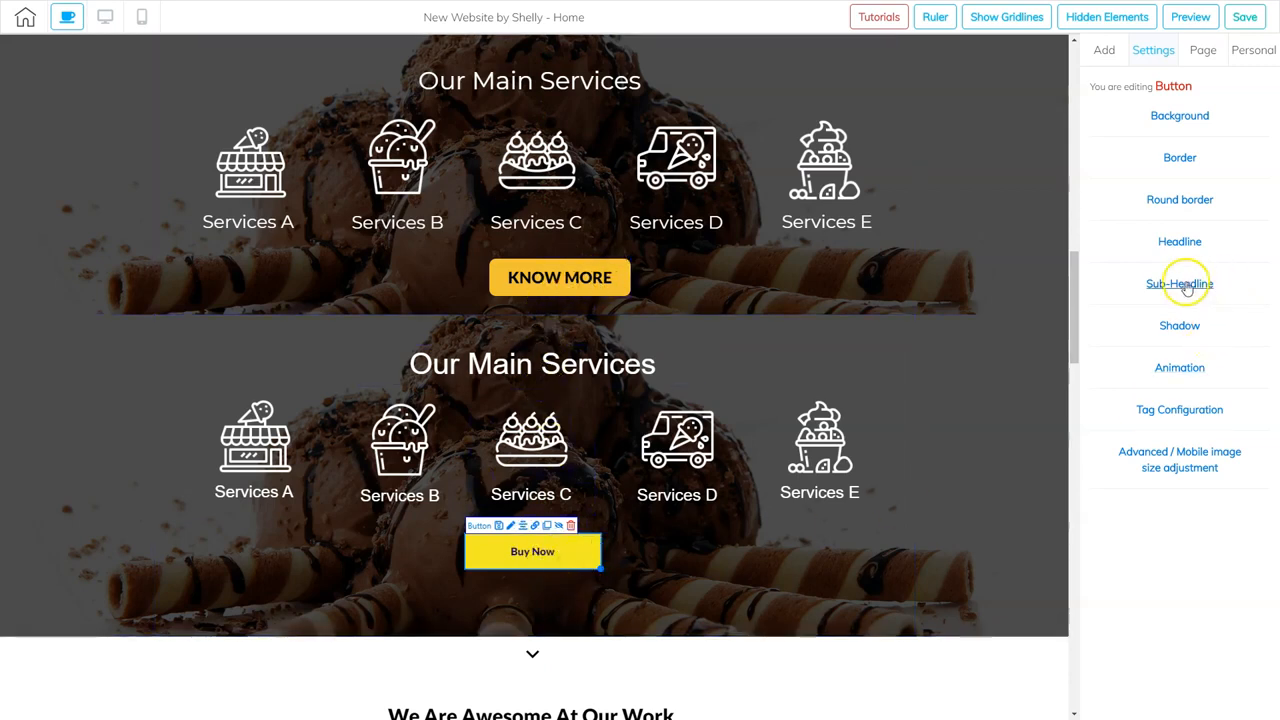
left_click(1172, 243)
left_click_drag(1243, 300, 1081, 299)
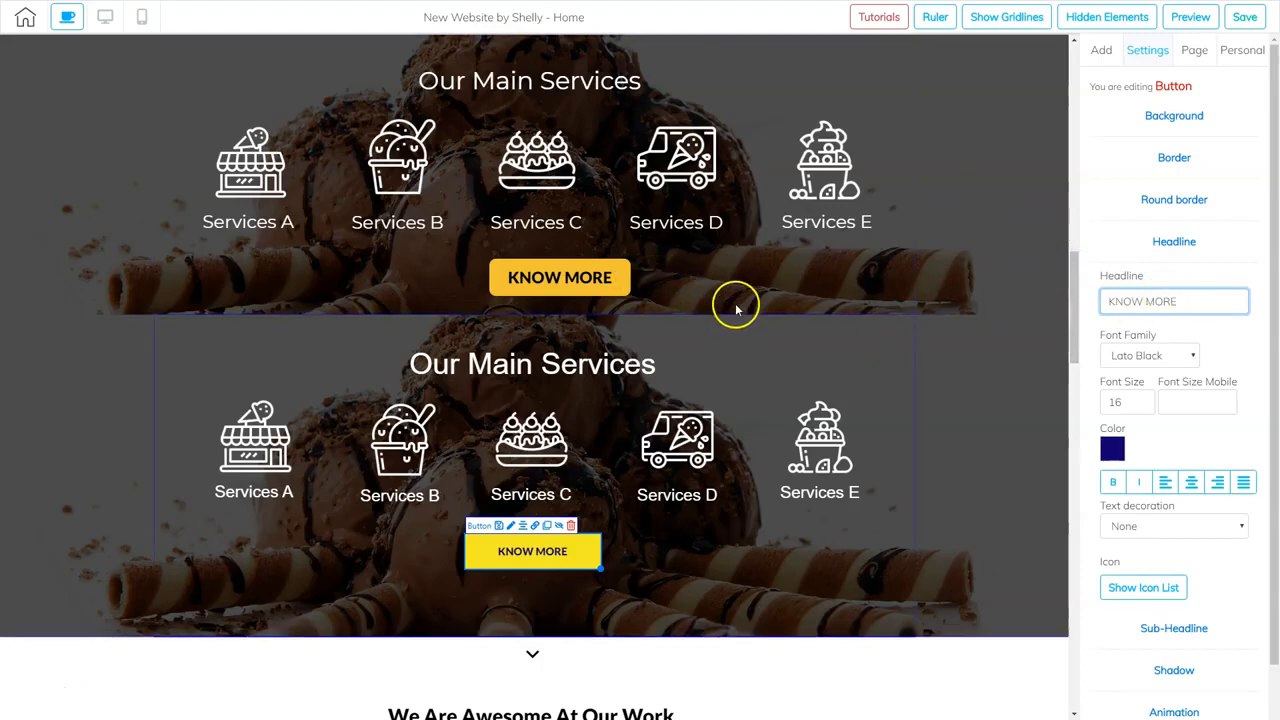
- Set the KNOW MORE button's headline font size to 23 and enlarge the button slightly
left_click(1142, 399)
left_click(1142, 399)
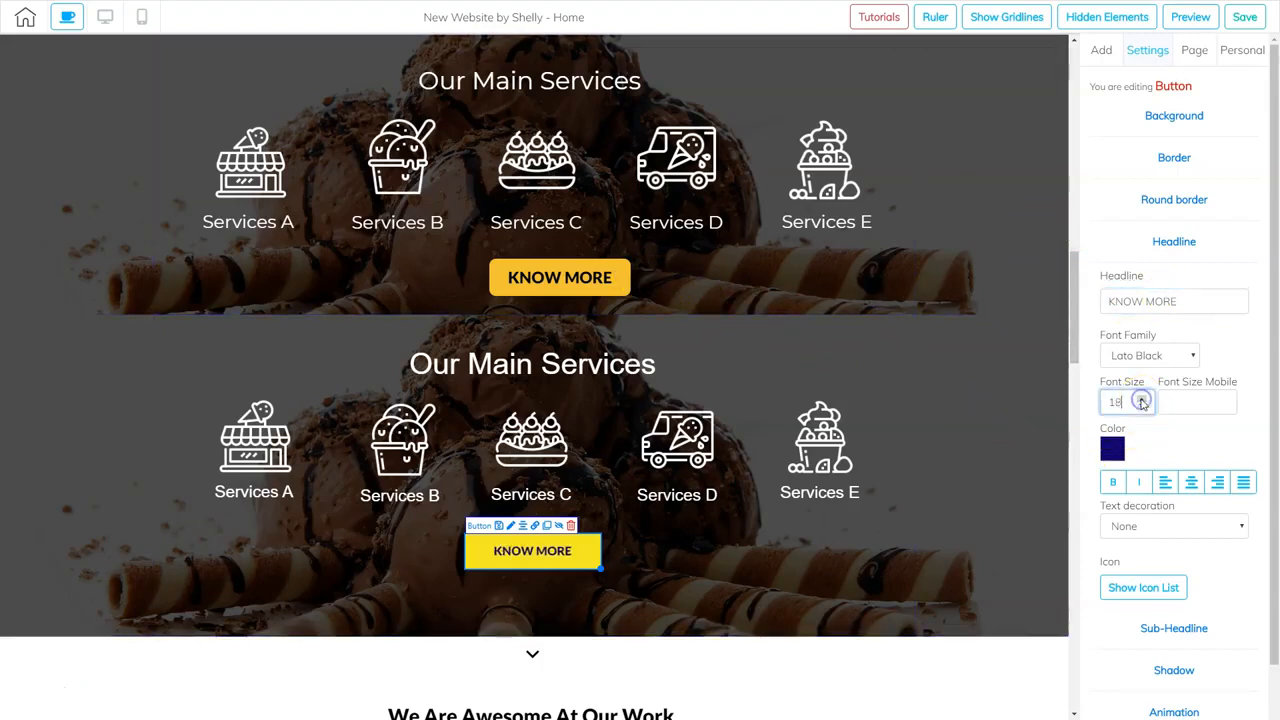
left_click(1142, 399)
left_click(1142, 399)
left_click(1142, 399)
left_click_drag(598, 566, 615, 574)
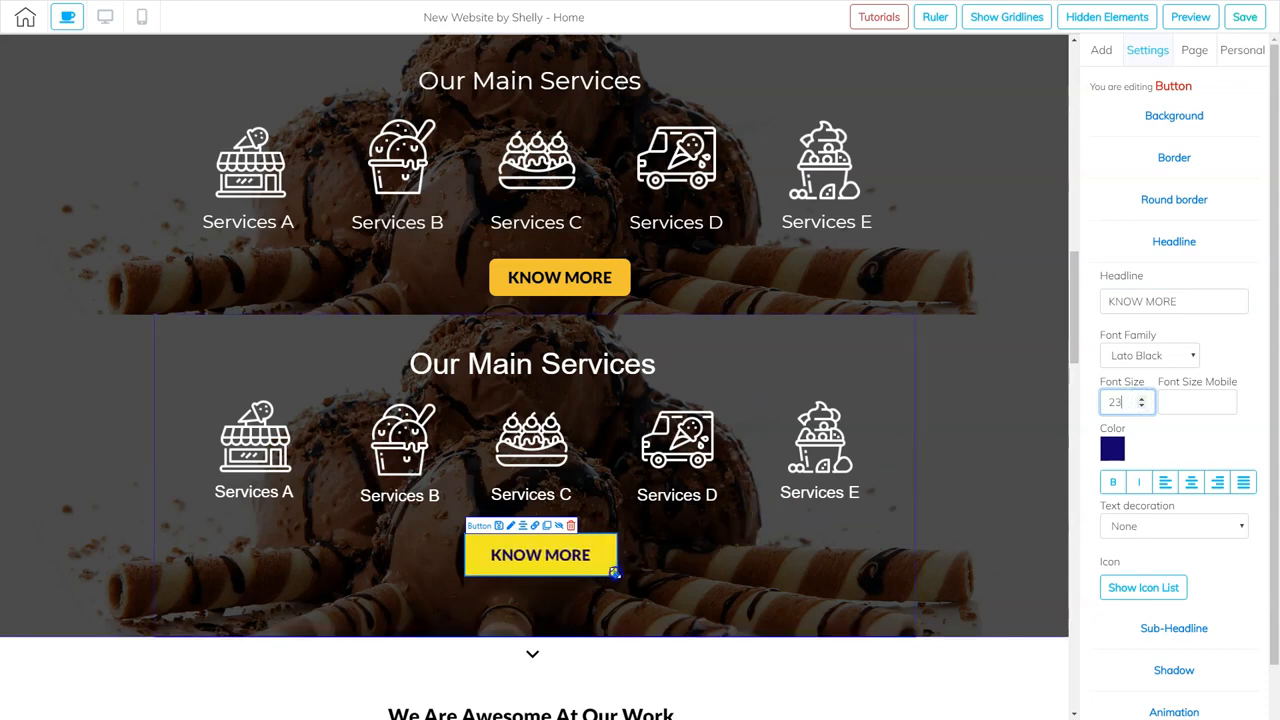
left_click(600, 605)
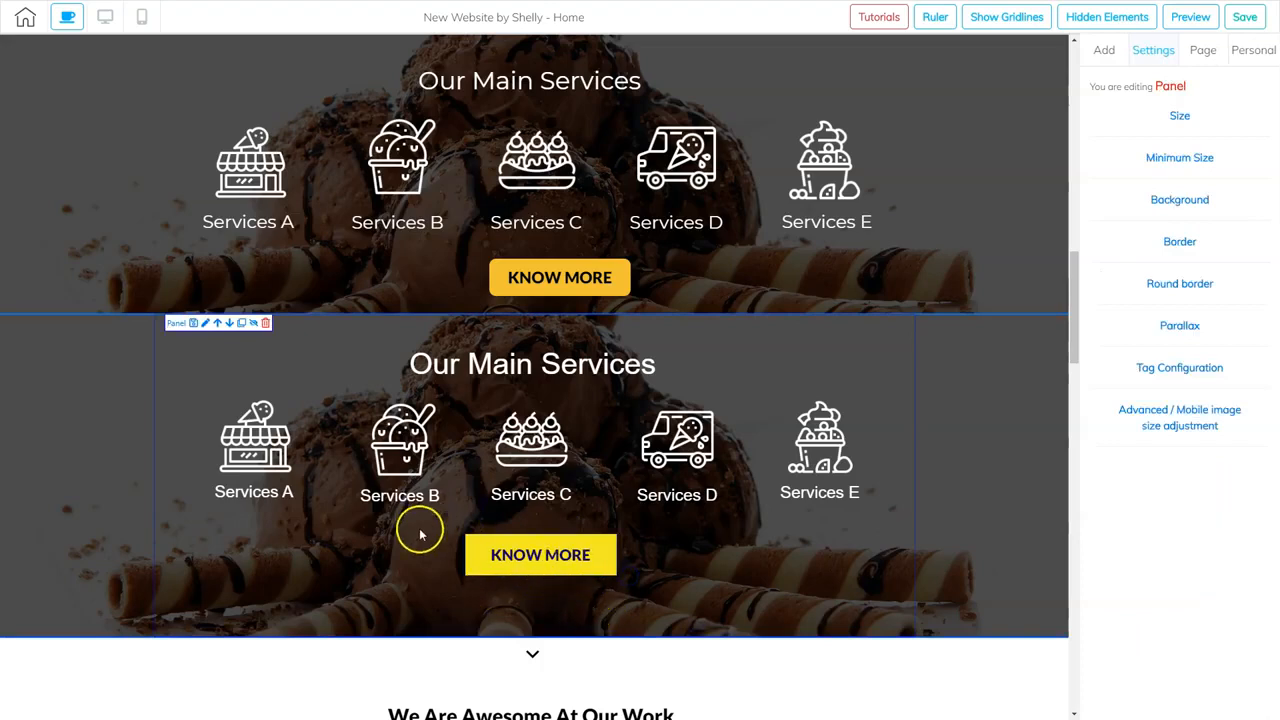
- Round all four corners of the yellow KNOW MORE button with a radius of 10
left_click(602, 572)
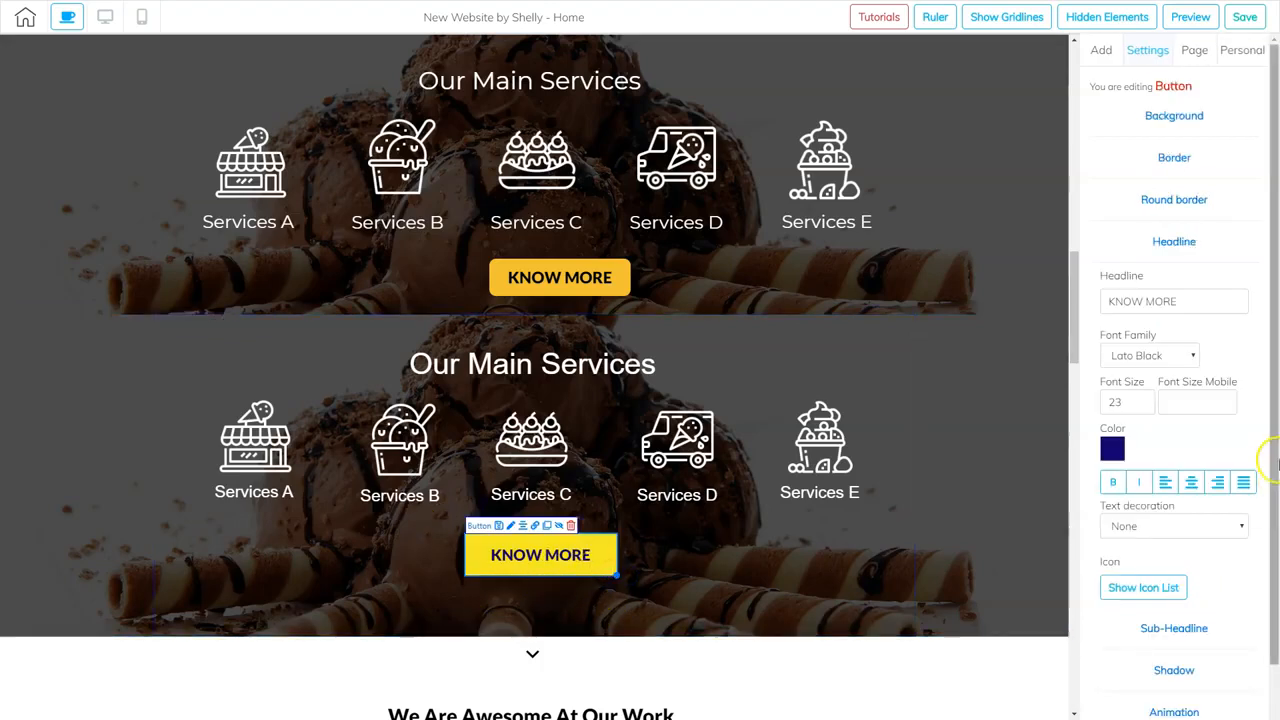
left_click(1176, 199)
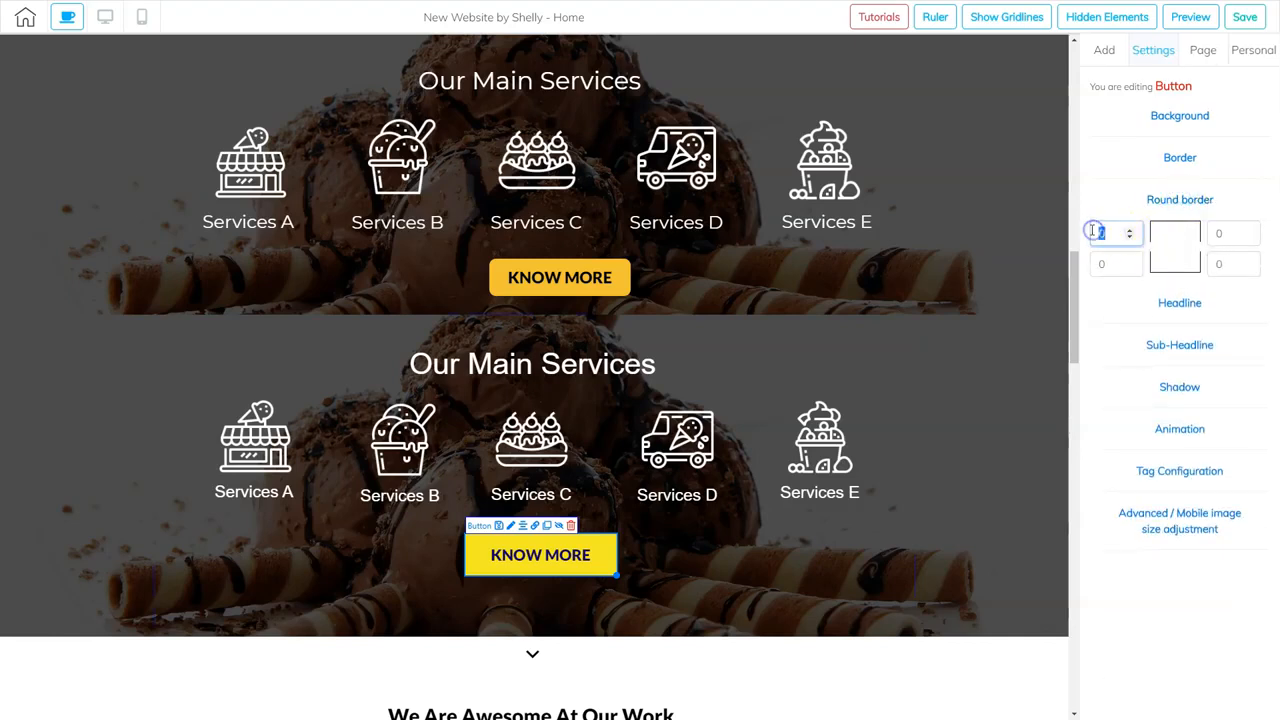
type("10")
key("Tab")
type("10")
key("Tab")
type("1")
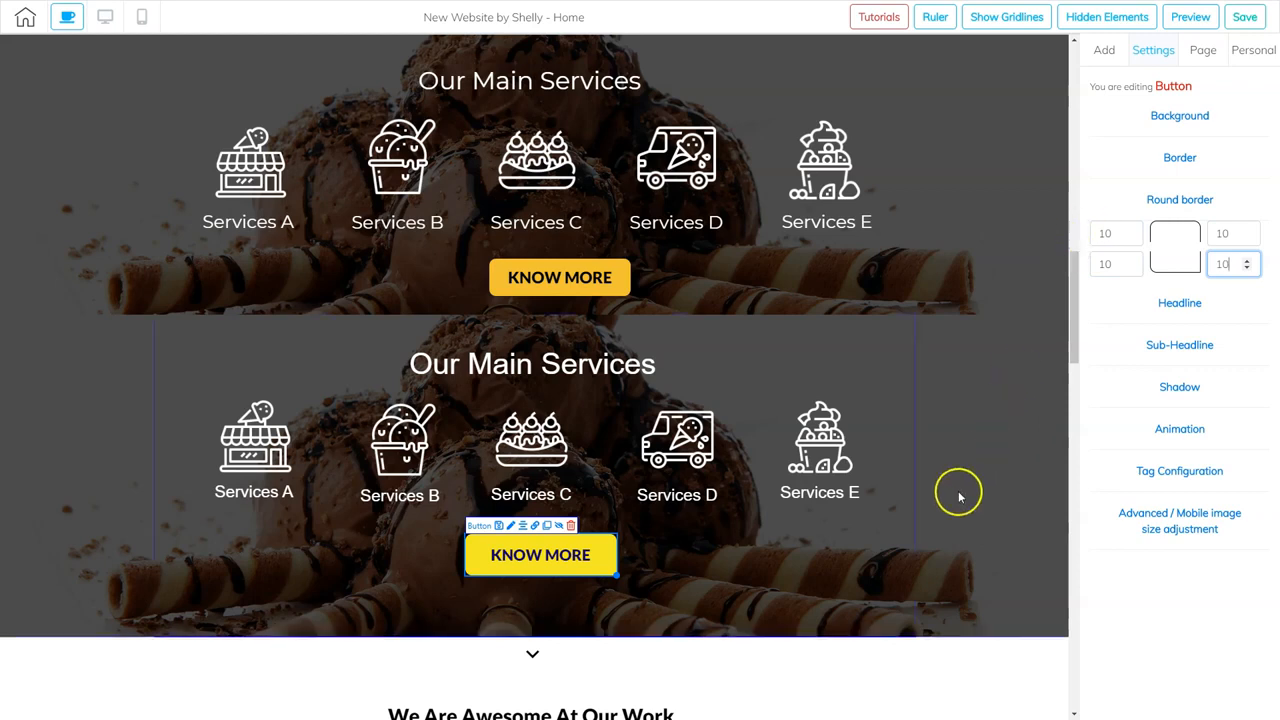
left_click(910, 470)
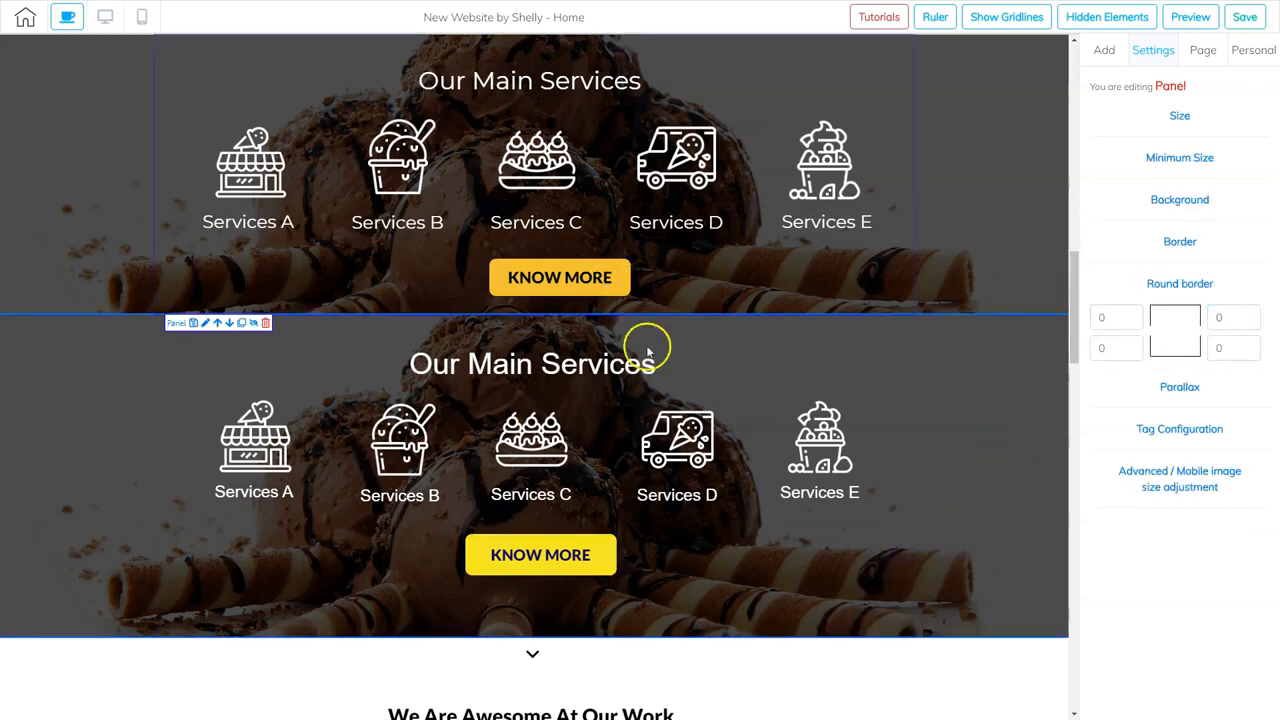
- Centre the yellow KNOW MORE button horizontally in its panel
left_click(601, 565)
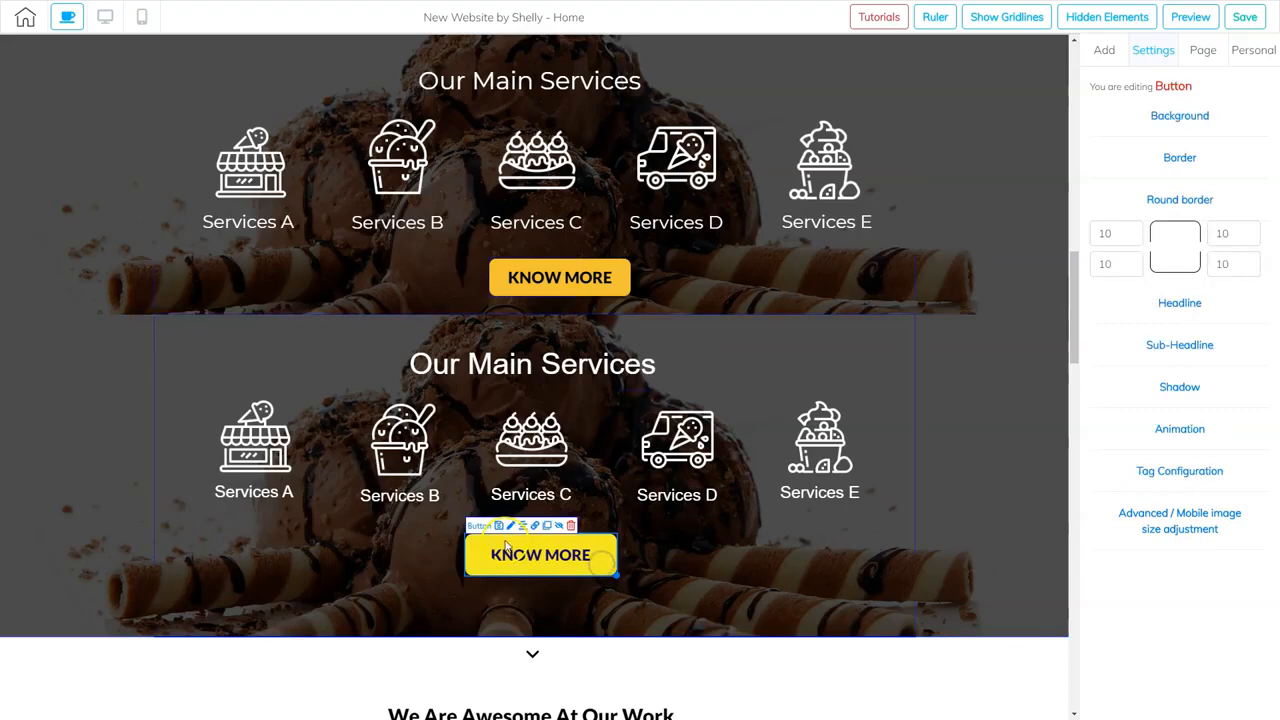
left_click(521, 537)
left_click(611, 601)
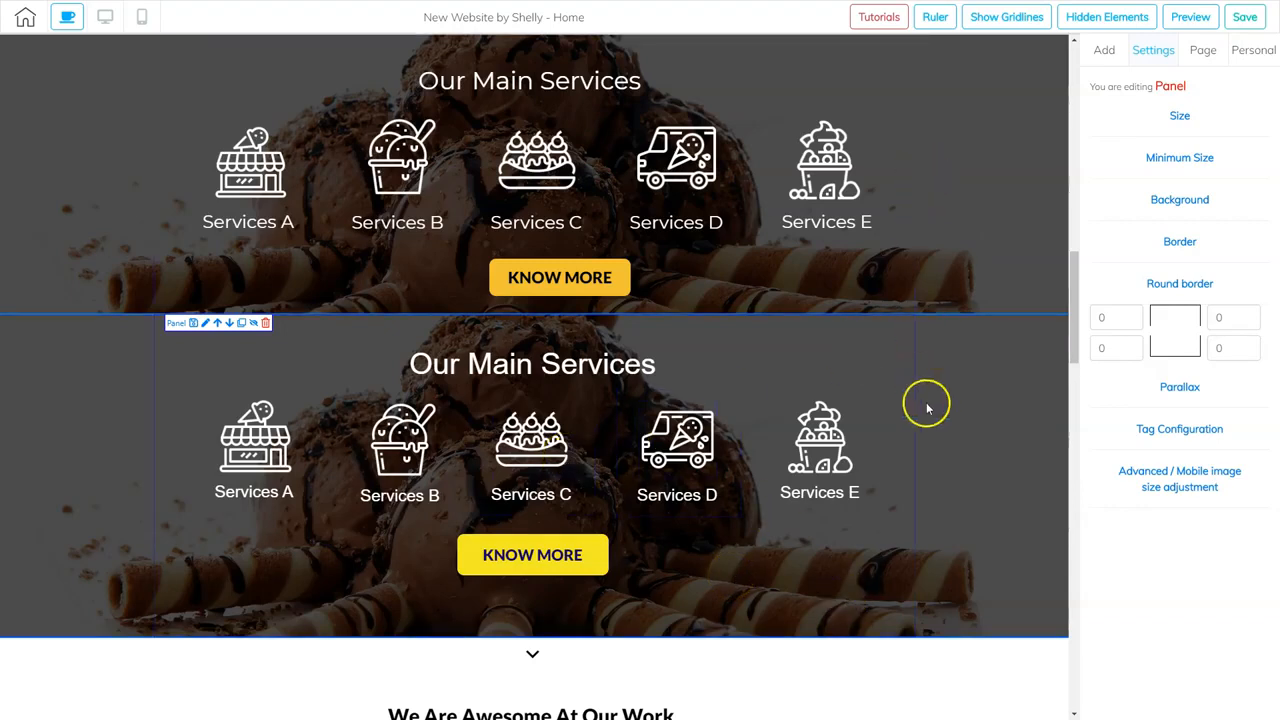
- Delete the upper, original Our Main Services panel and keep the recreated one
scroll(1000, 365, "up", 2)
left_click(1008, 348)
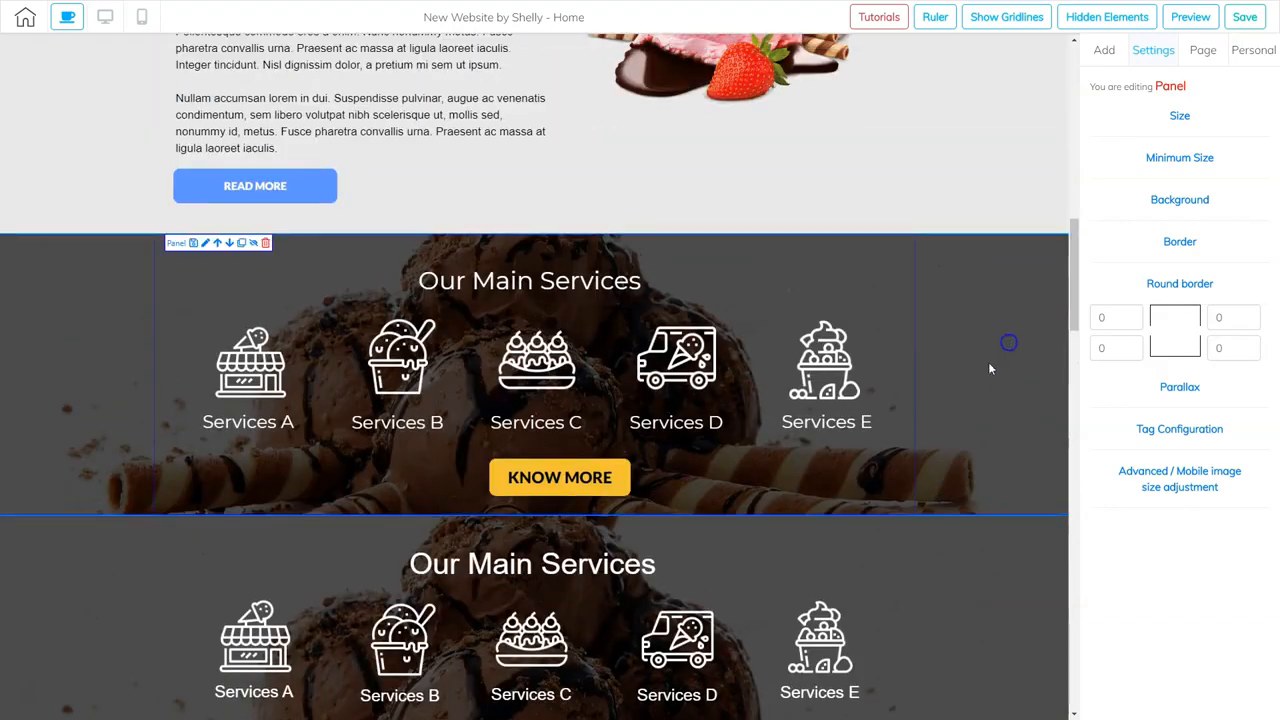
left_click(265, 243)
left_click(893, 384)
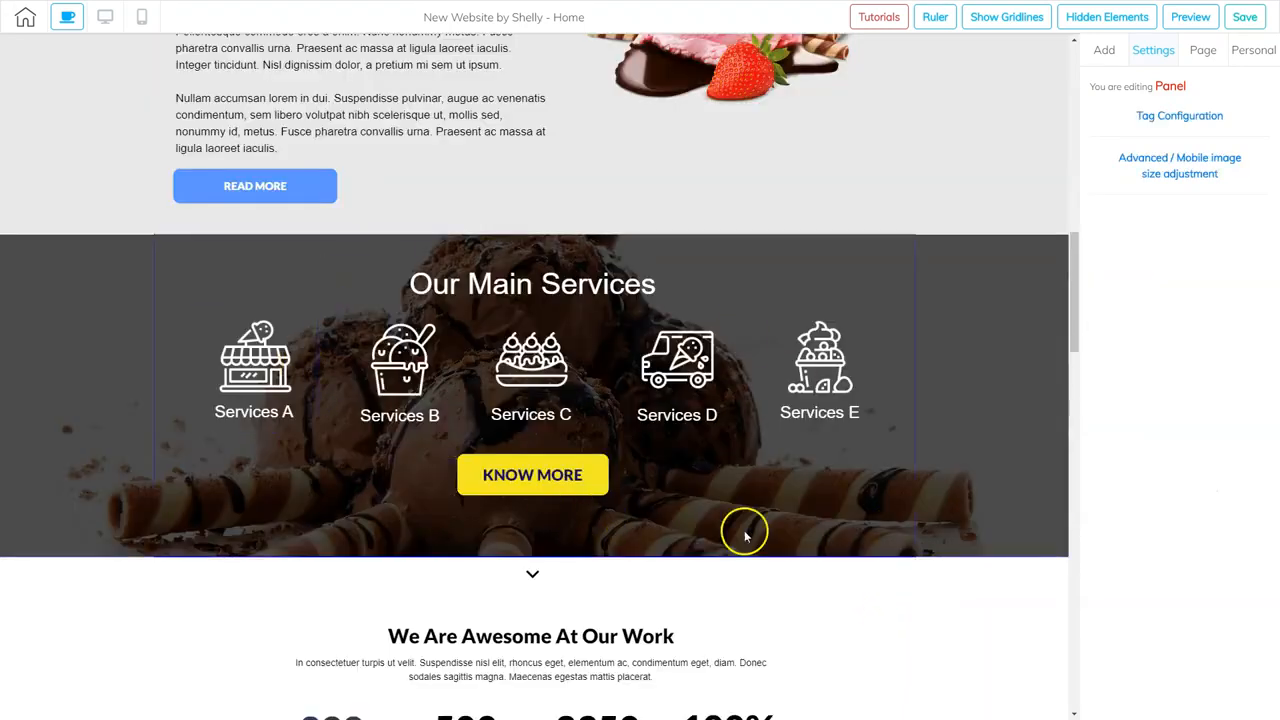
- Reduce the height of the remaining Our Main Services panel to 443
left_click(958, 522)
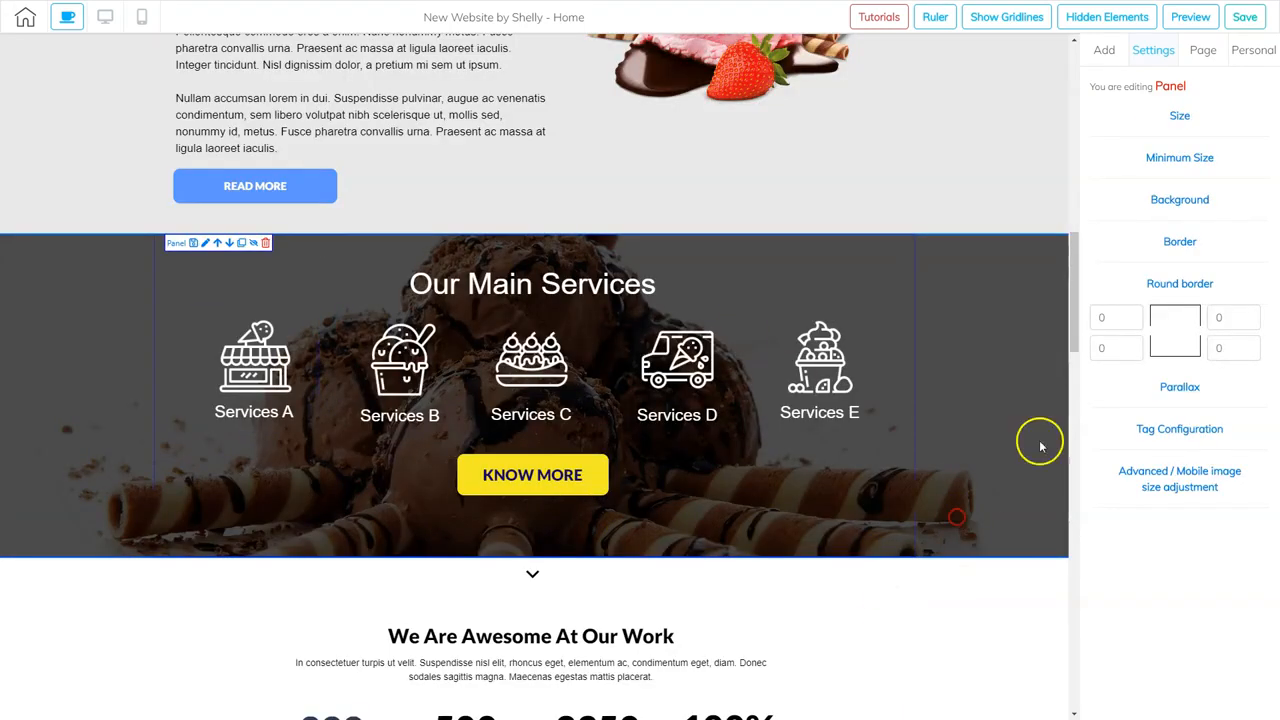
left_click(1178, 117)
left_click_drag(1118, 177, 1120, 176)
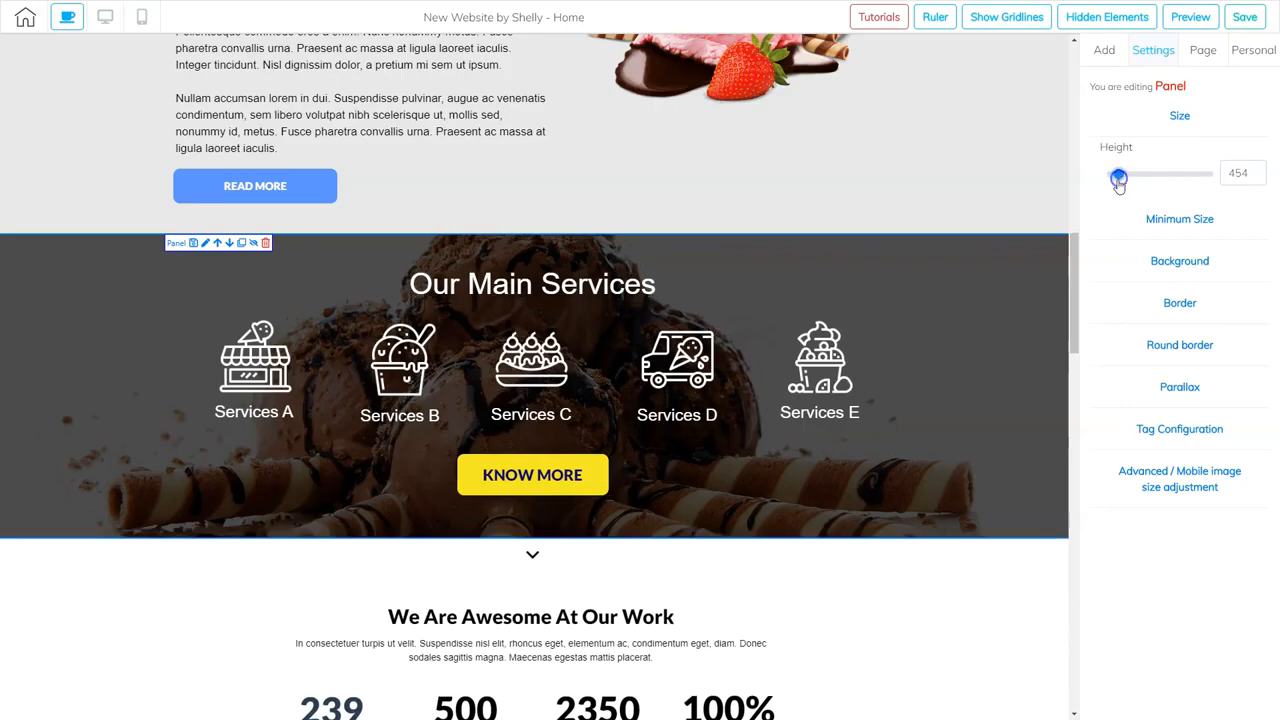
left_click(1252, 178)
left_click(1252, 178)
left_click(1252, 178)
left_click(1252, 178)
left_click(1252, 178)
left_click(1252, 178)
left_click(1252, 178)
left_click(1252, 178)
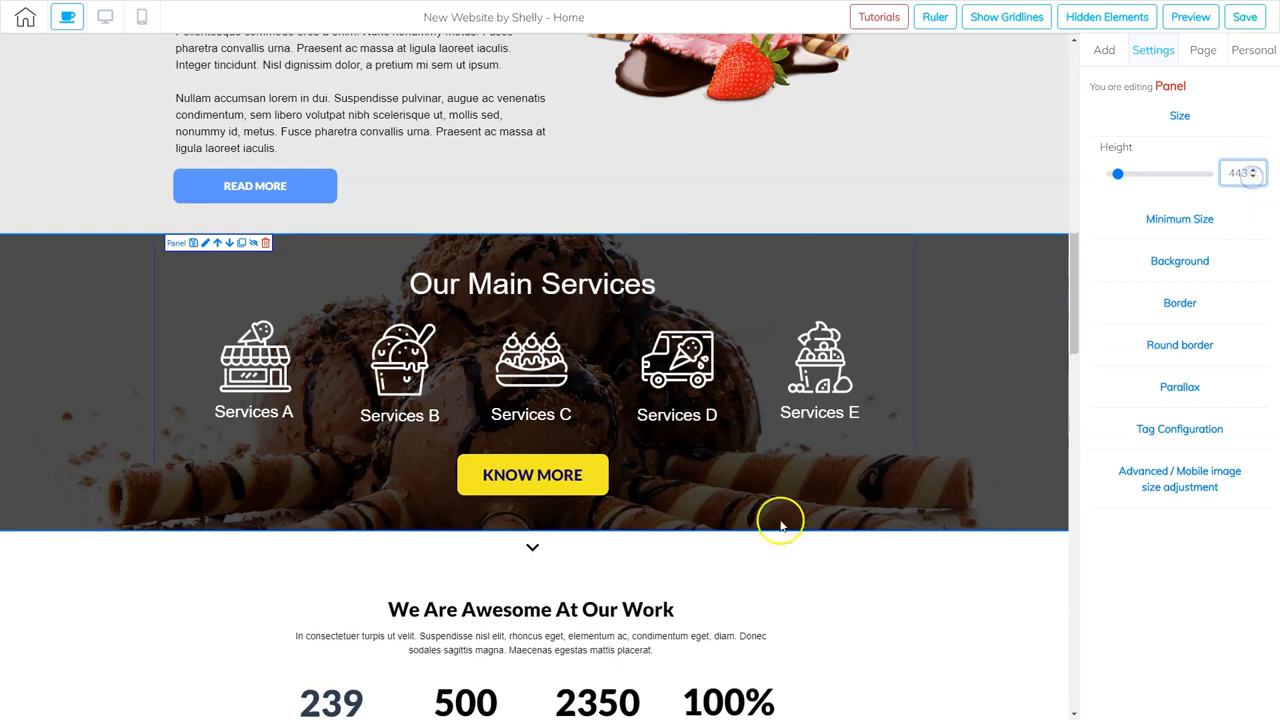
- Save the website and publish it
left_click(1244, 16)
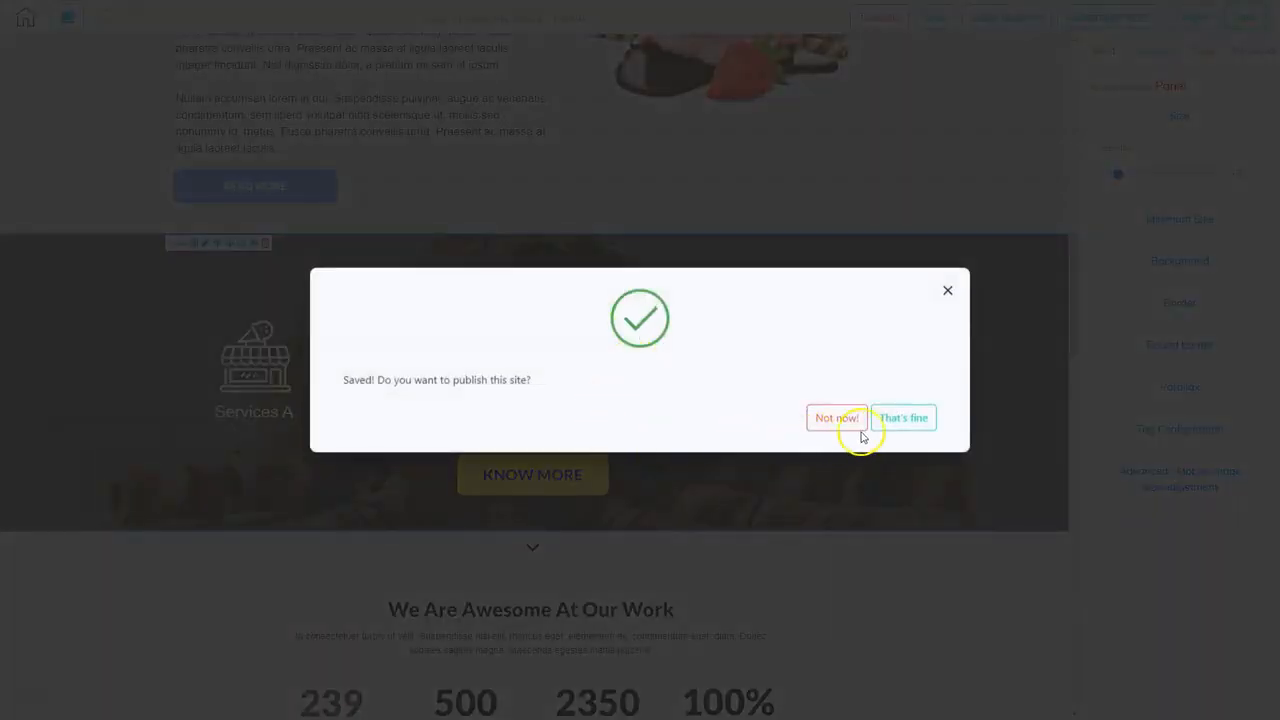
left_click(912, 419)
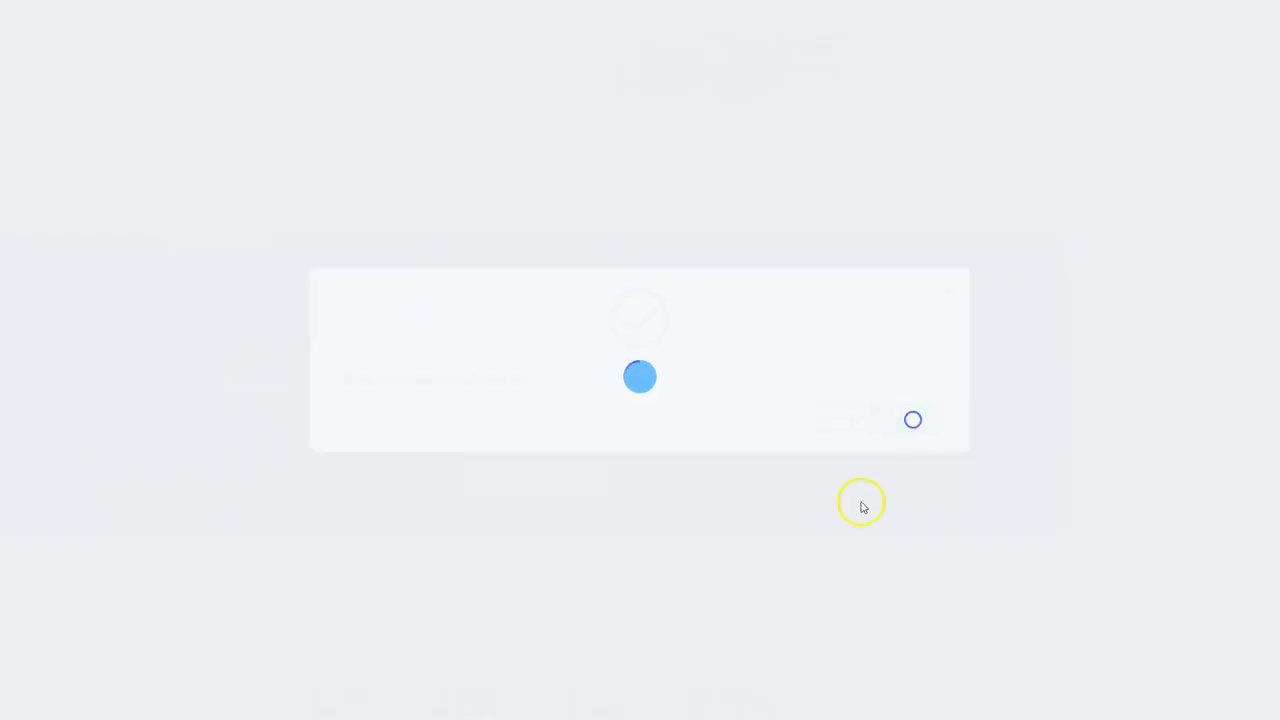
- Increase the height of the empty panel between the statistics and Our Clients Say sections to 936
scroll(817, 577, "down", 3)
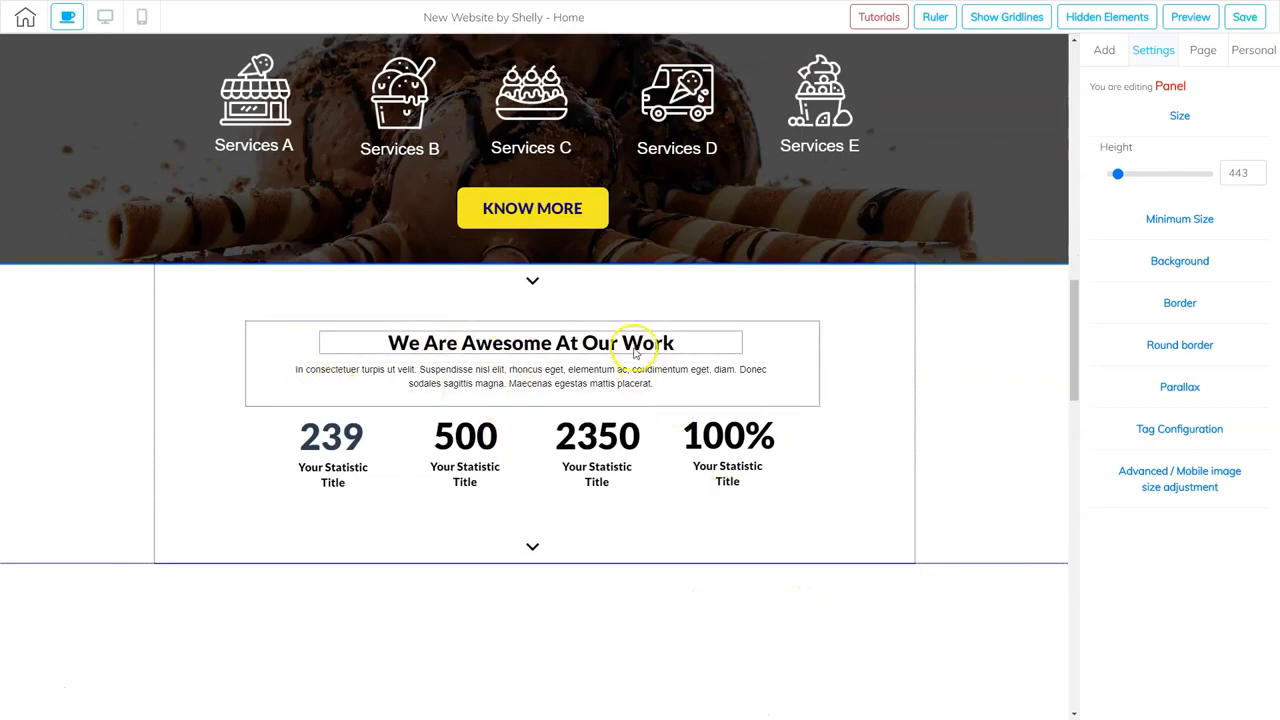
left_click(1100, 52)
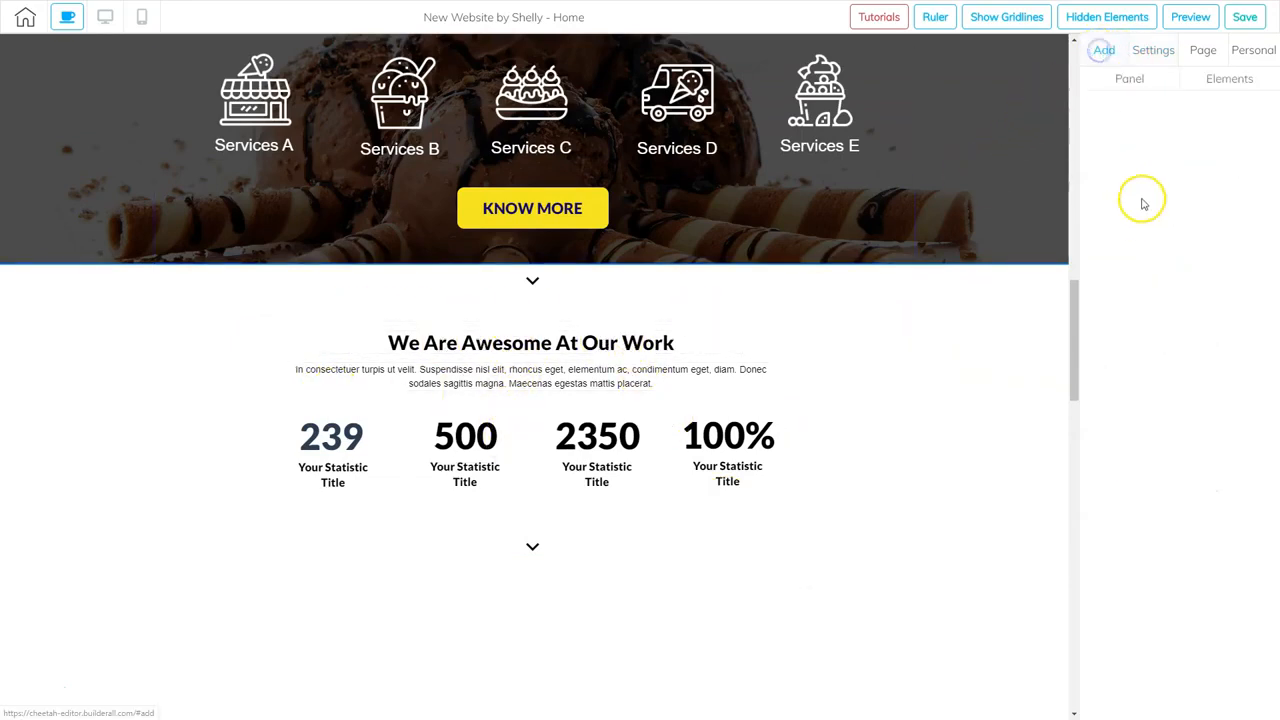
left_click(1226, 78)
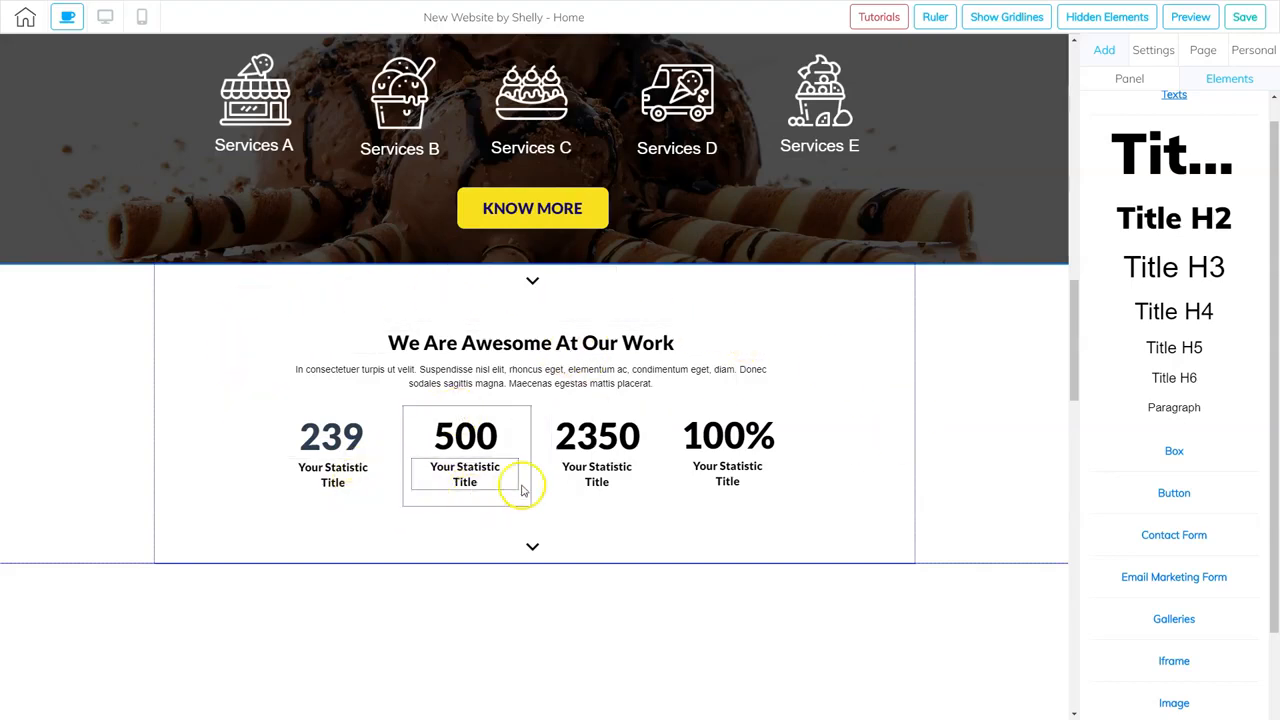
scroll(823, 530, "down", 2)
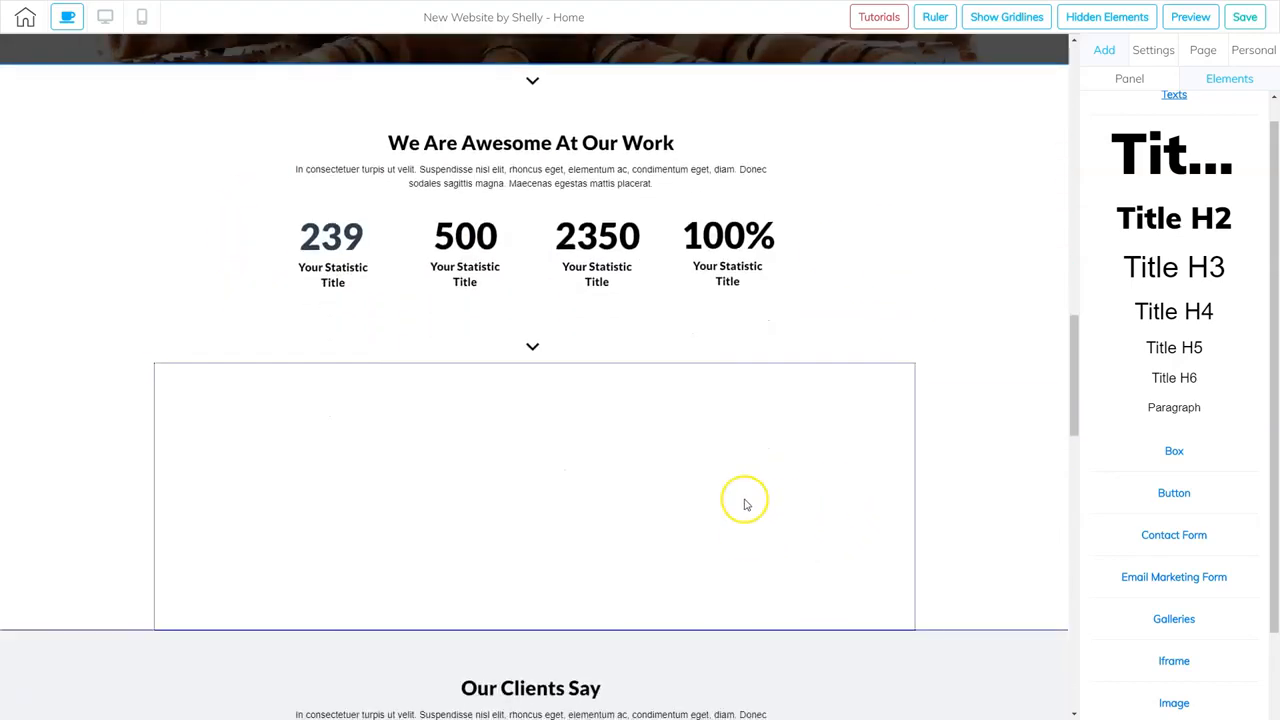
left_click(818, 532)
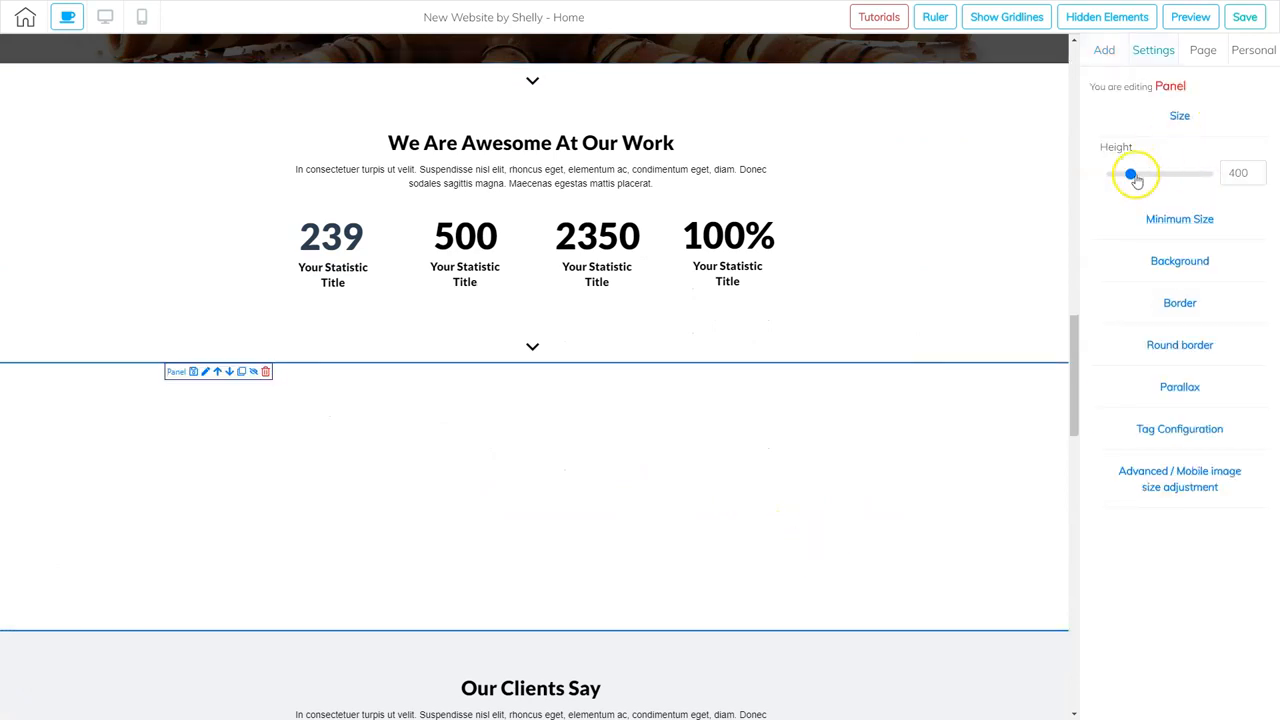
left_click_drag(1134, 176, 1146, 177)
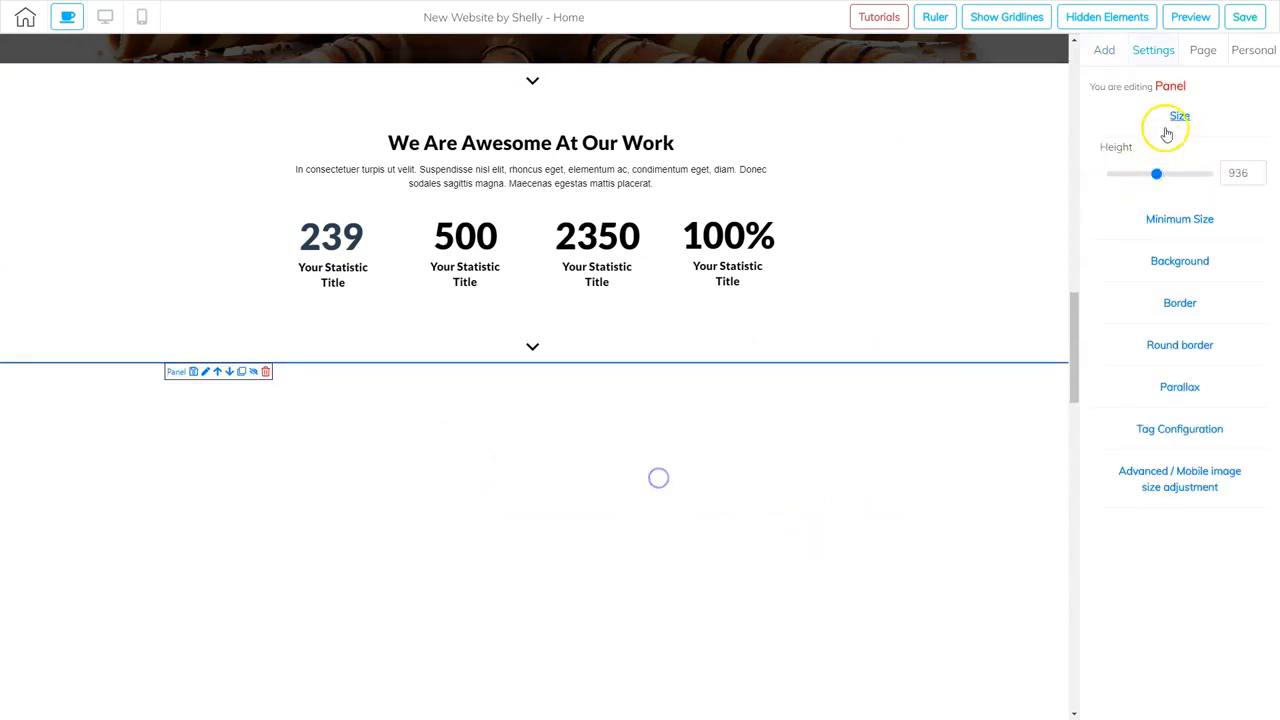
- Add an outlined box near the top of the empty panel and size it to about 669 by 152
left_click(1102, 52)
left_click(1216, 80)
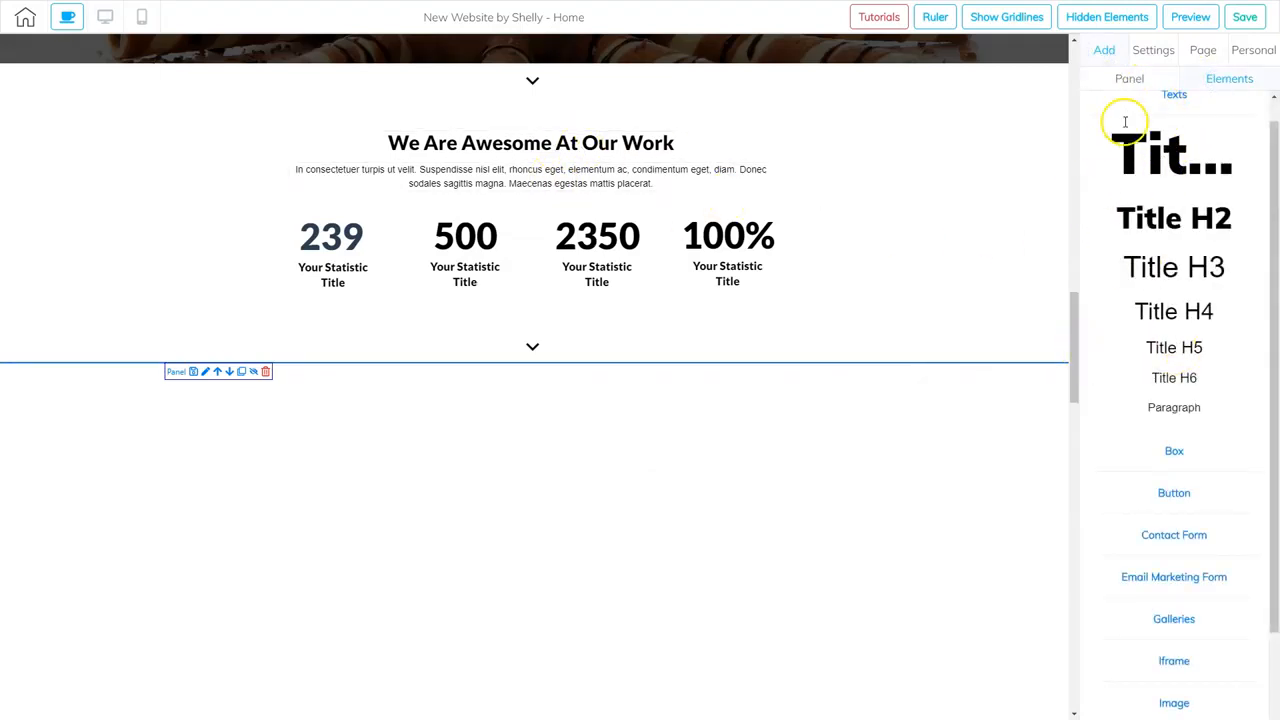
left_click(1221, 84)
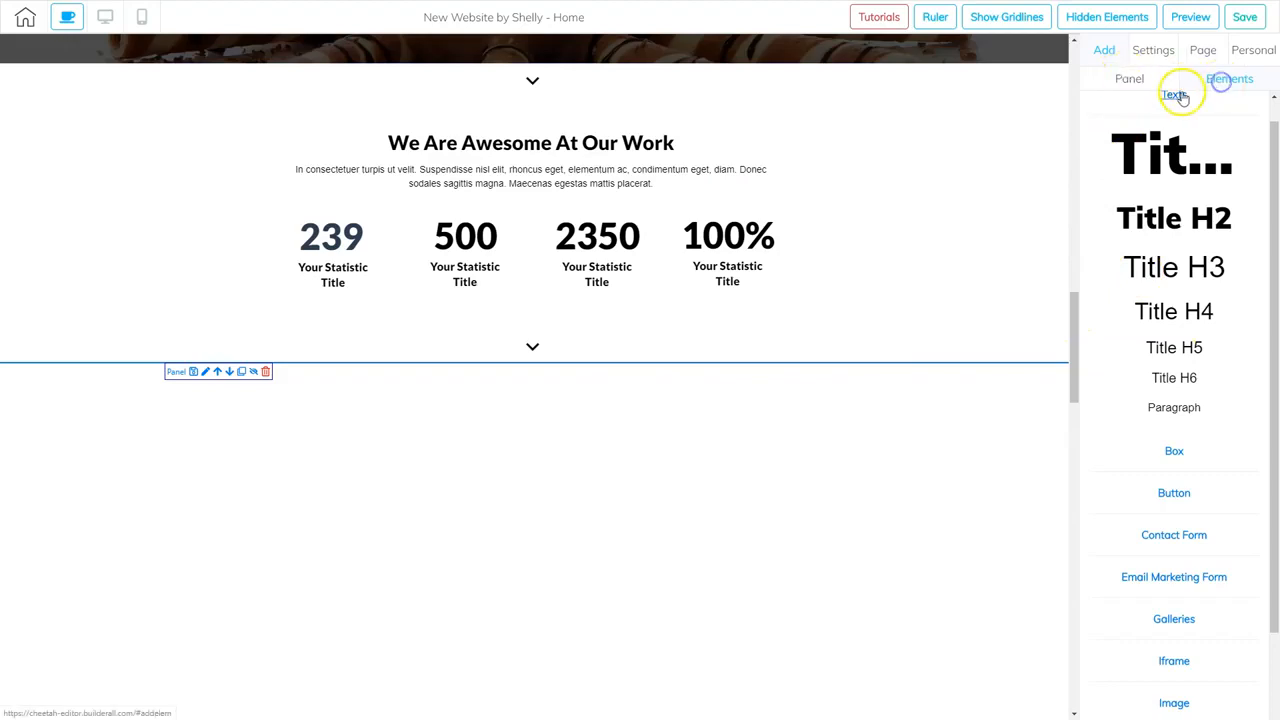
left_click(1178, 95)
left_click(1168, 164)
left_click_drag(1176, 320, 523, 436)
left_click_drag(573, 485, 788, 484)
left_click_drag(586, 437, 574, 438)
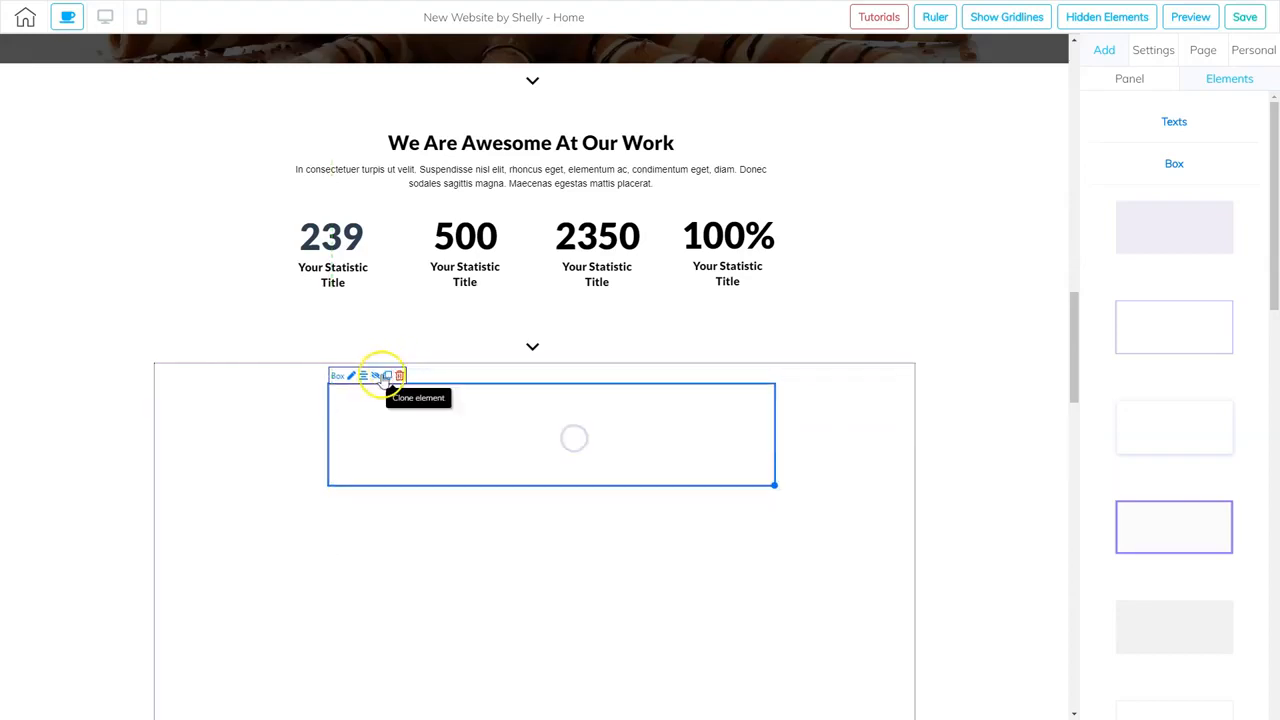
- Clone the wide outlined box and place the copy below it, offset to the left
left_click(506, 514)
left_click_drag(538, 459, 411, 569)
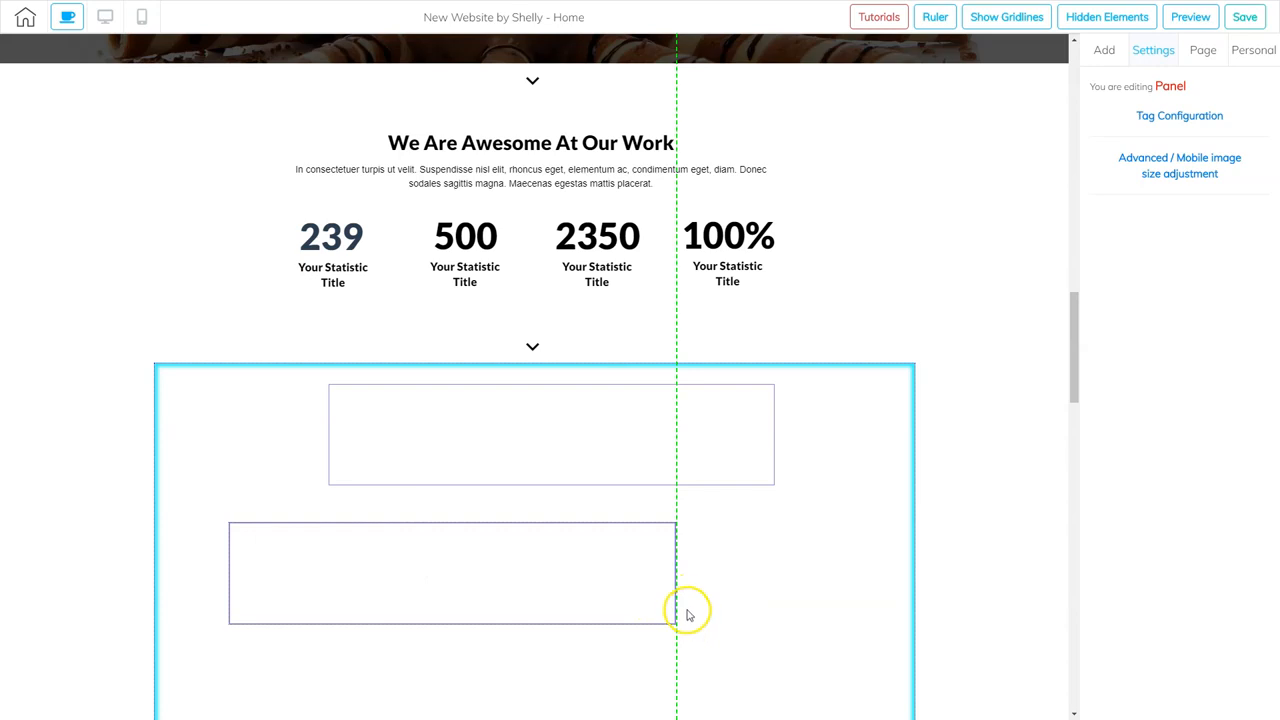
scroll(586, 594, "down", 1)
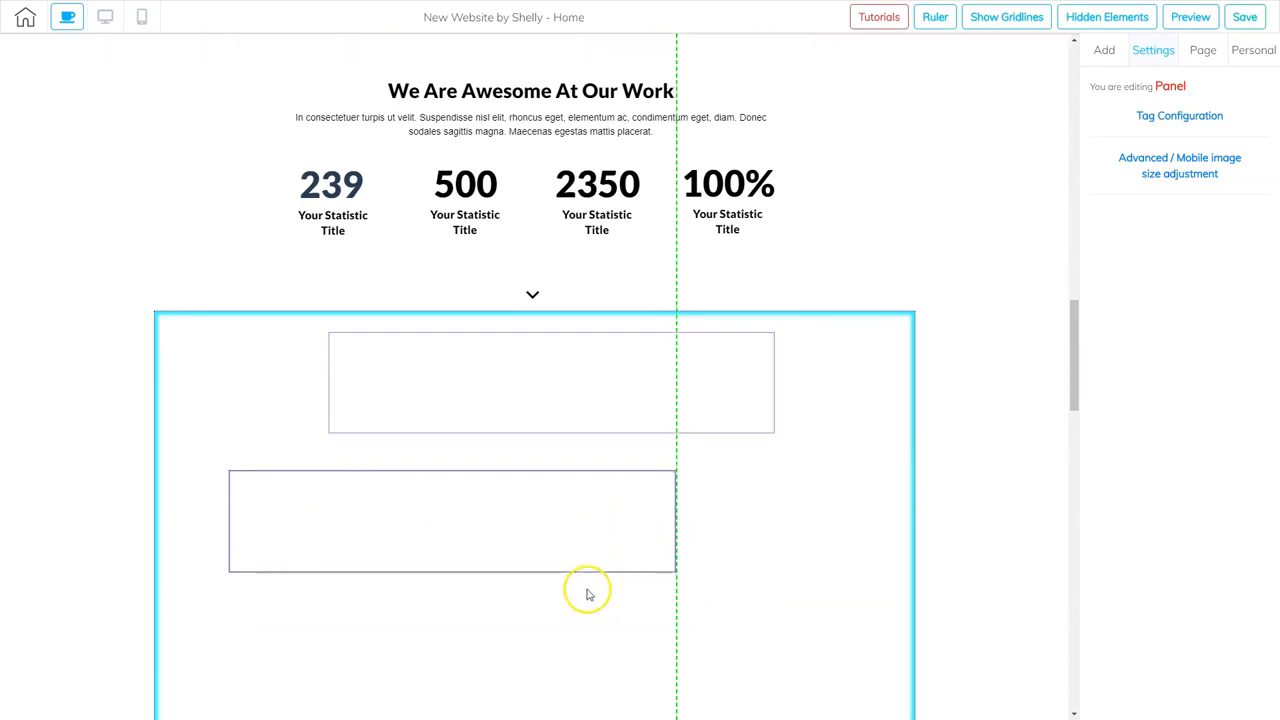
left_click(583, 504)
left_click(587, 556)
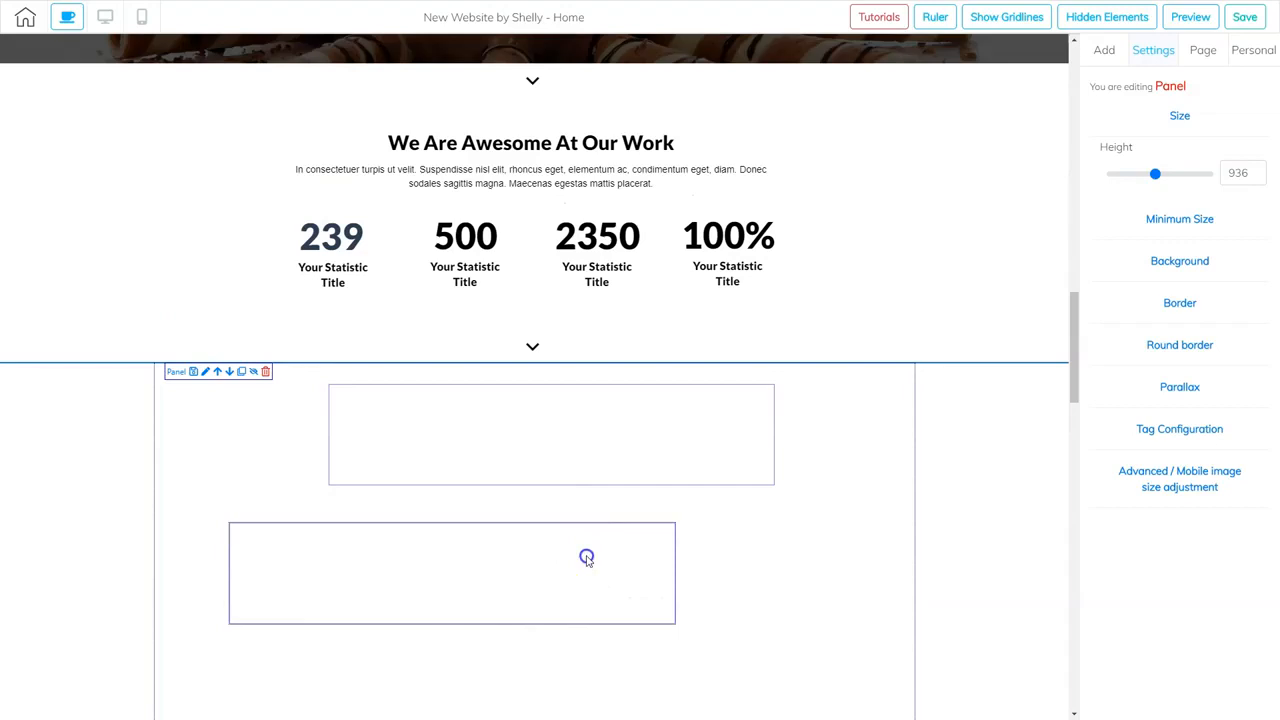
- Shrink the cloned box to a small, nearly square shape near the panel's left side
scroll(663, 590, "down", 2)
left_click_drag(676, 490, 364, 506)
left_click_drag(322, 453, 337, 468)
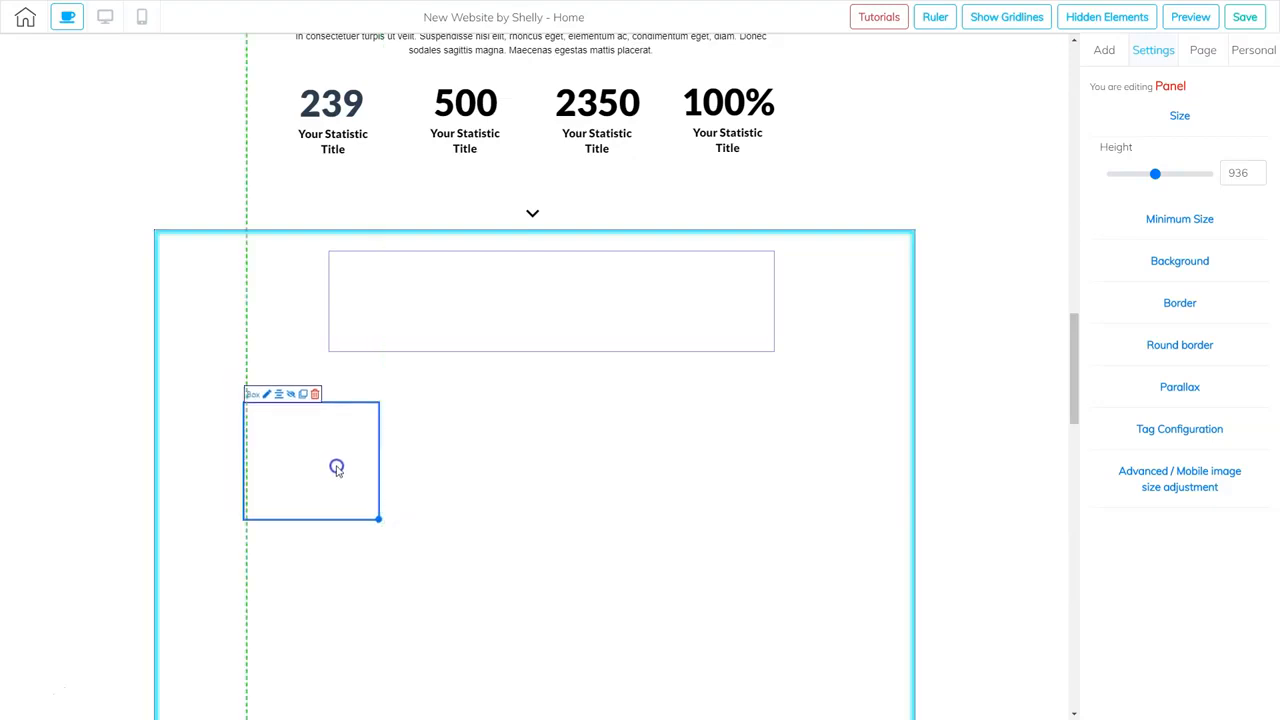
- Set the wide box's border width to 0
left_click(582, 311)
left_click(607, 305)
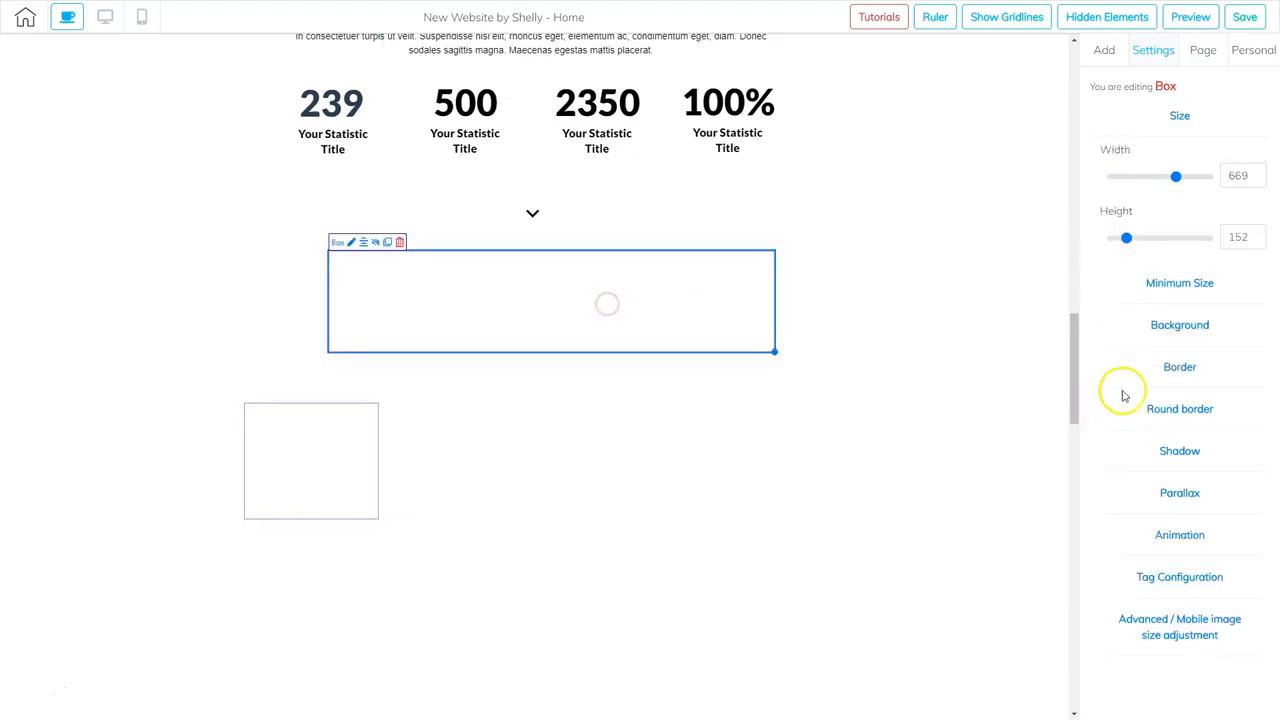
left_click(1180, 409)
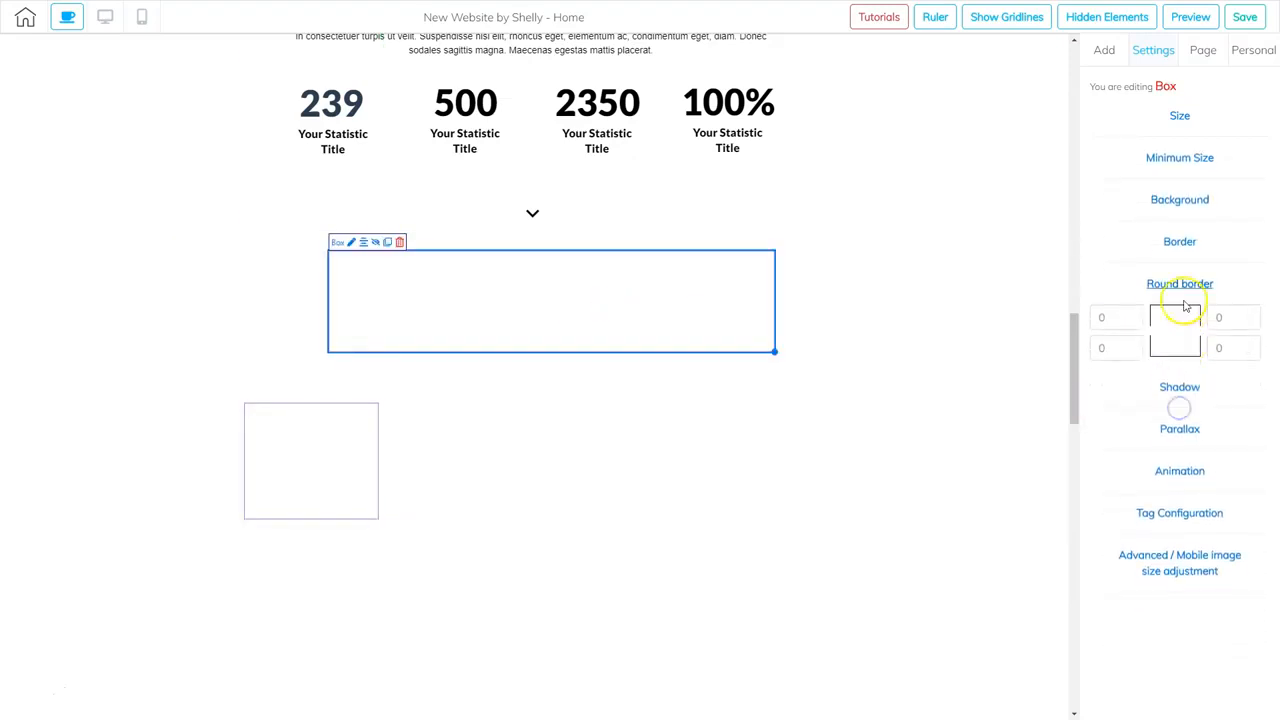
left_click(1180, 242)
left_click(1133, 286)
left_click(1182, 281)
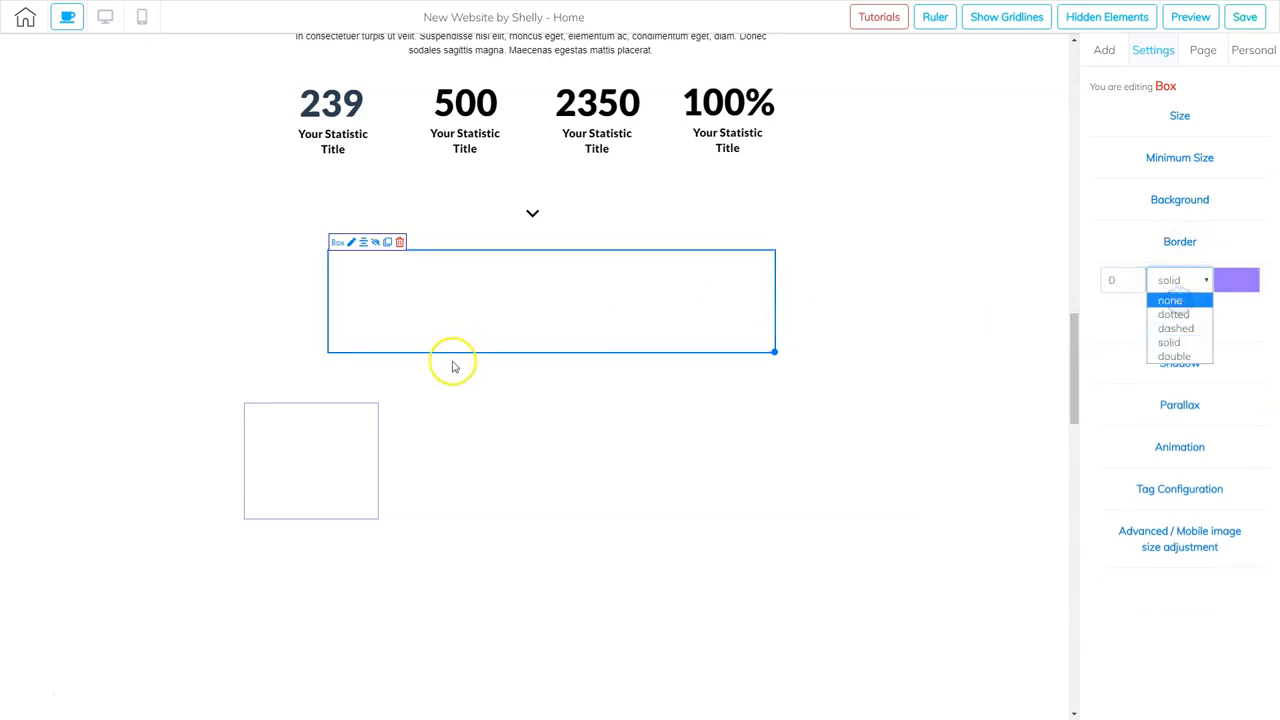
left_click(492, 296)
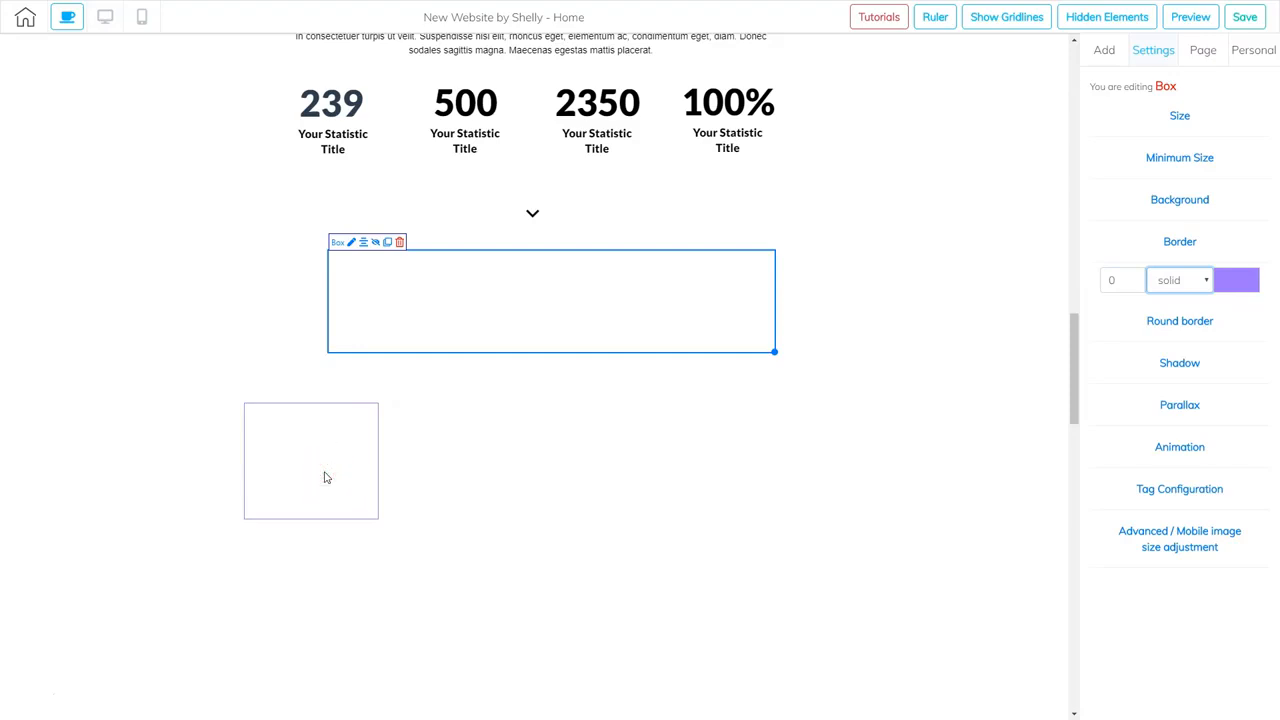
- Set the small box's border width to 0 and its border style to none
left_click(324, 477)
left_click(1120, 284)
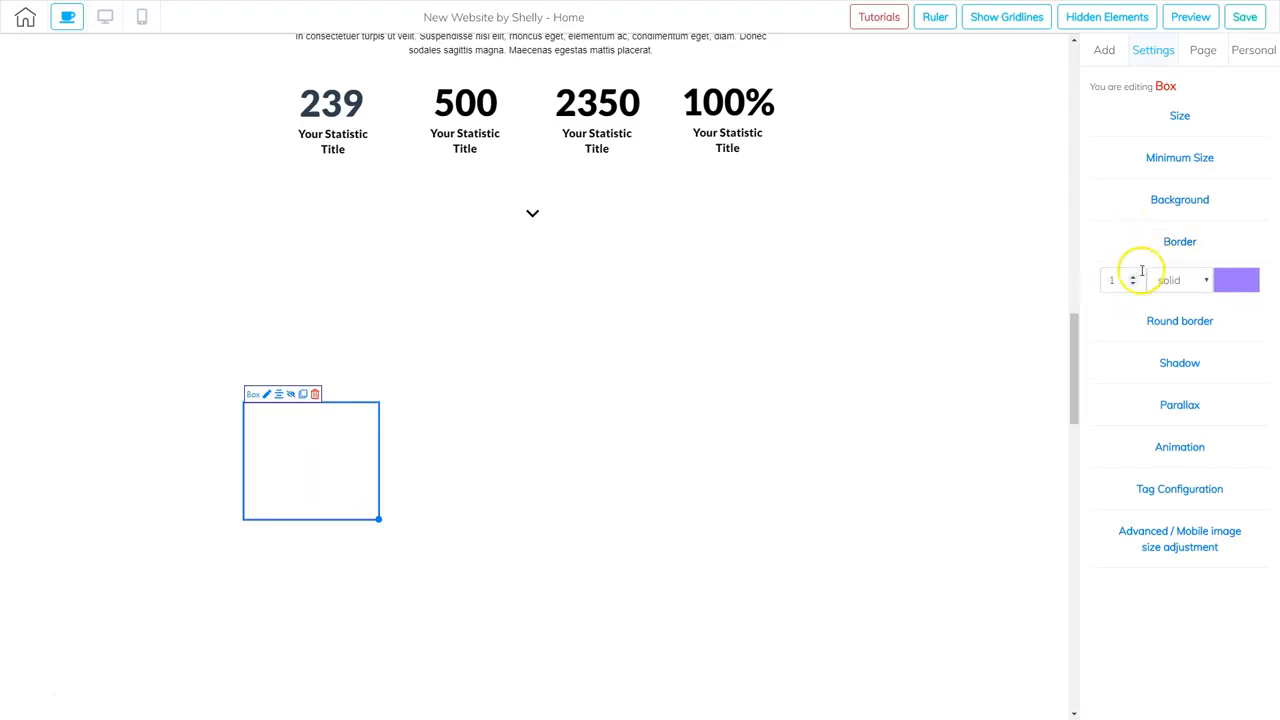
left_click(1133, 286)
left_click(1190, 282)
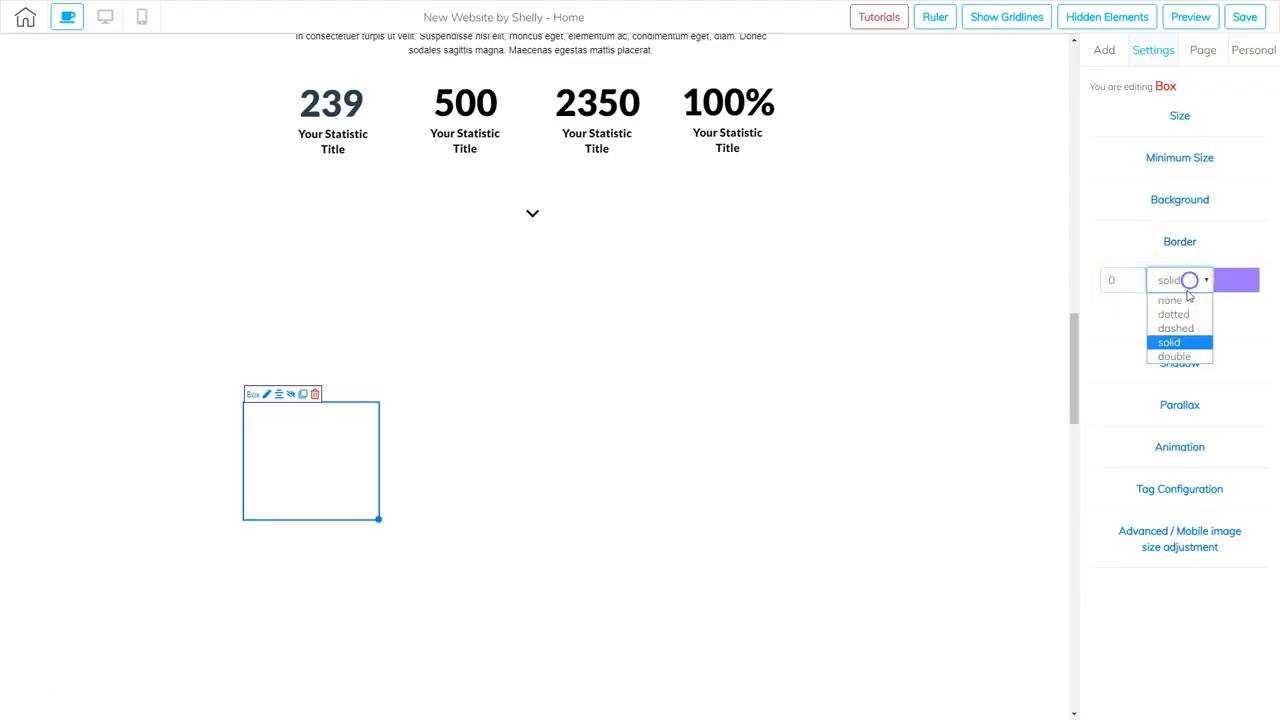
left_click(1181, 297)
left_click(440, 484)
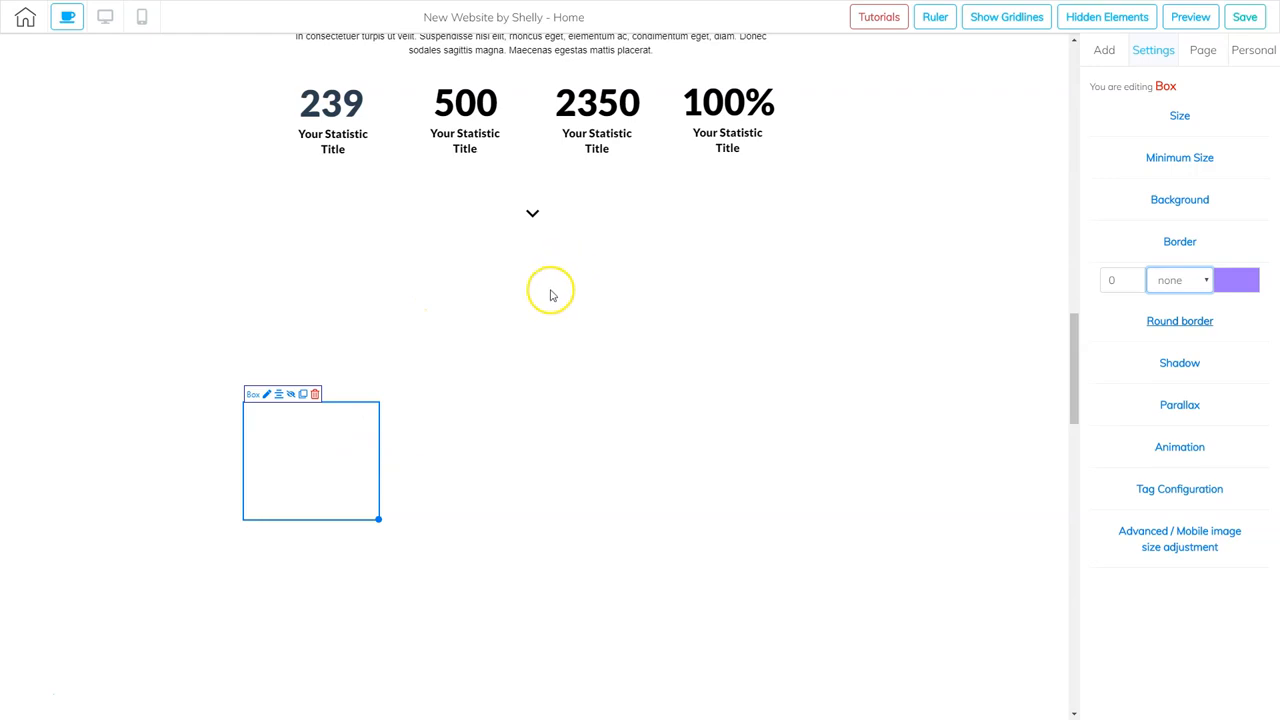
- Add a Title H5 text element to the wide box in the new panel and a Paragraph element below it
scroll(550, 295, "up", 2)
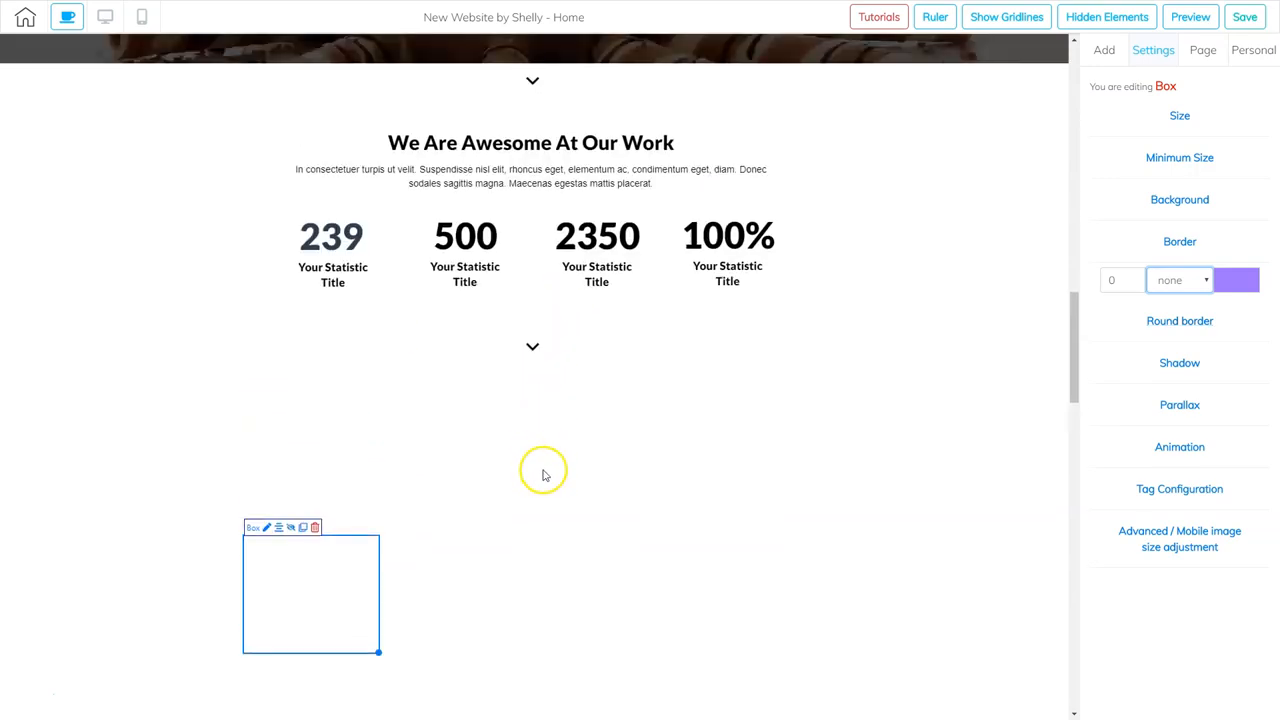
left_click(543, 476)
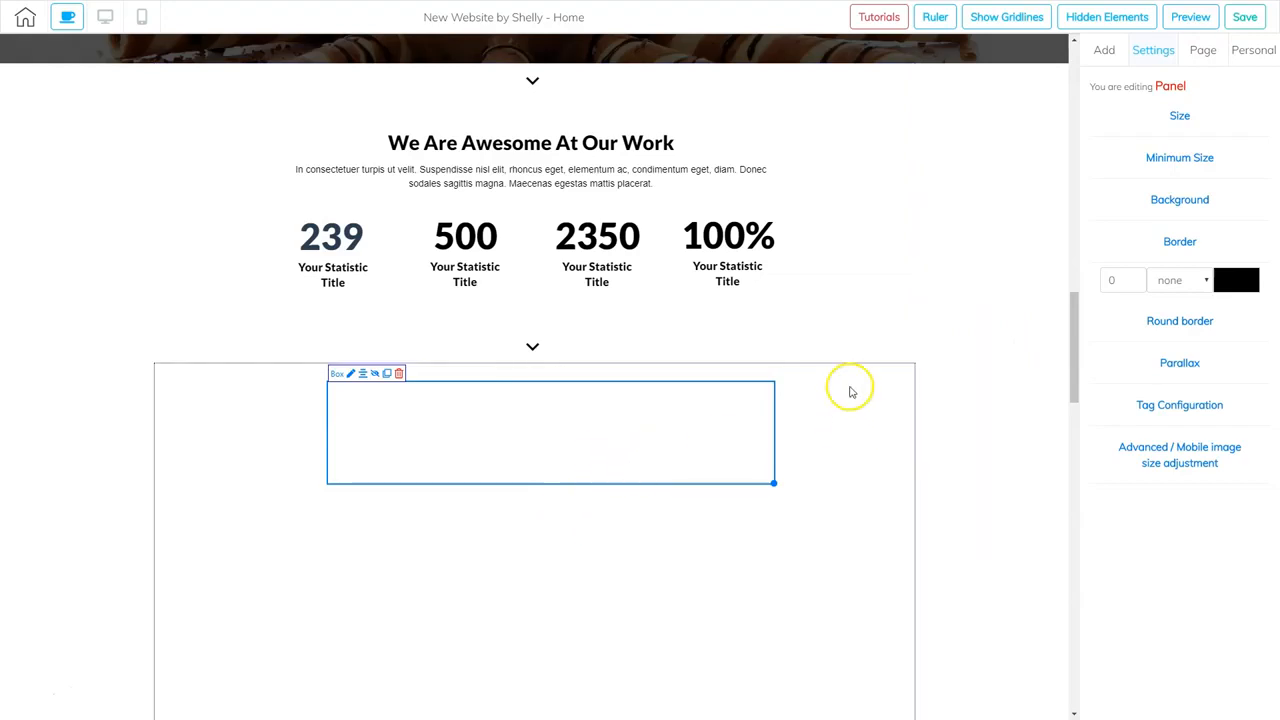
left_click(1105, 55)
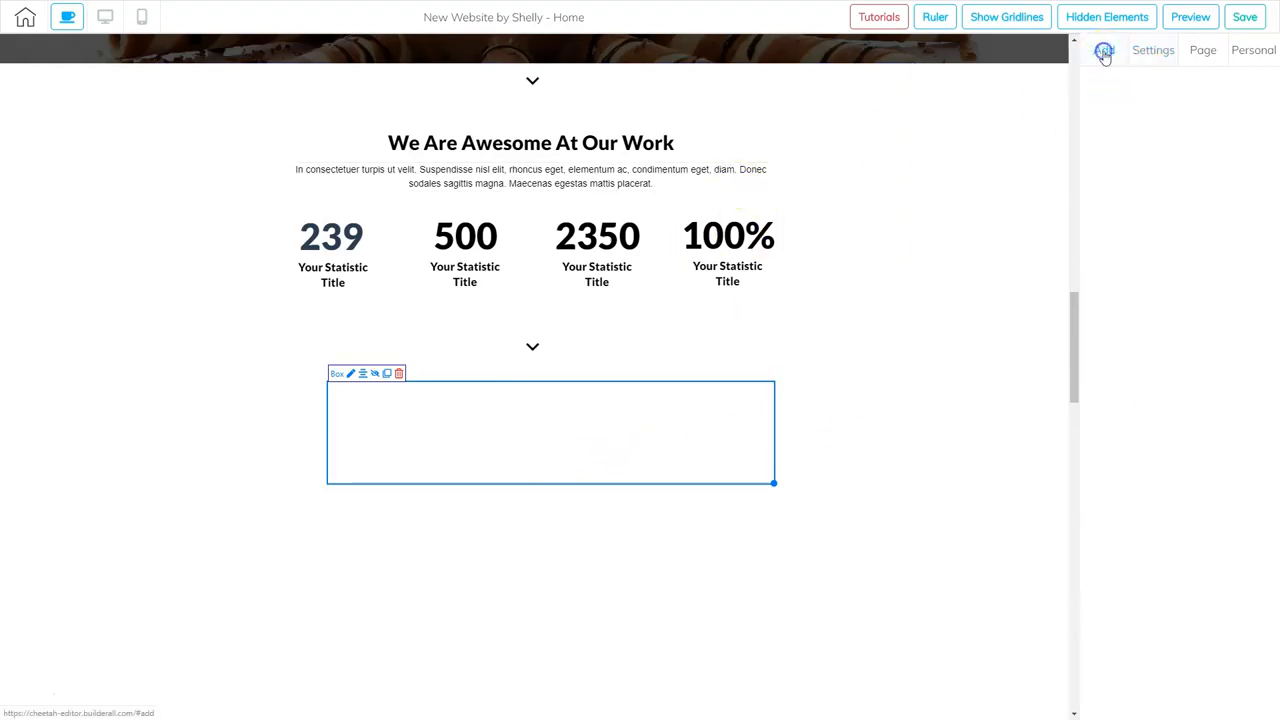
left_click(1230, 80)
left_click(1174, 120)
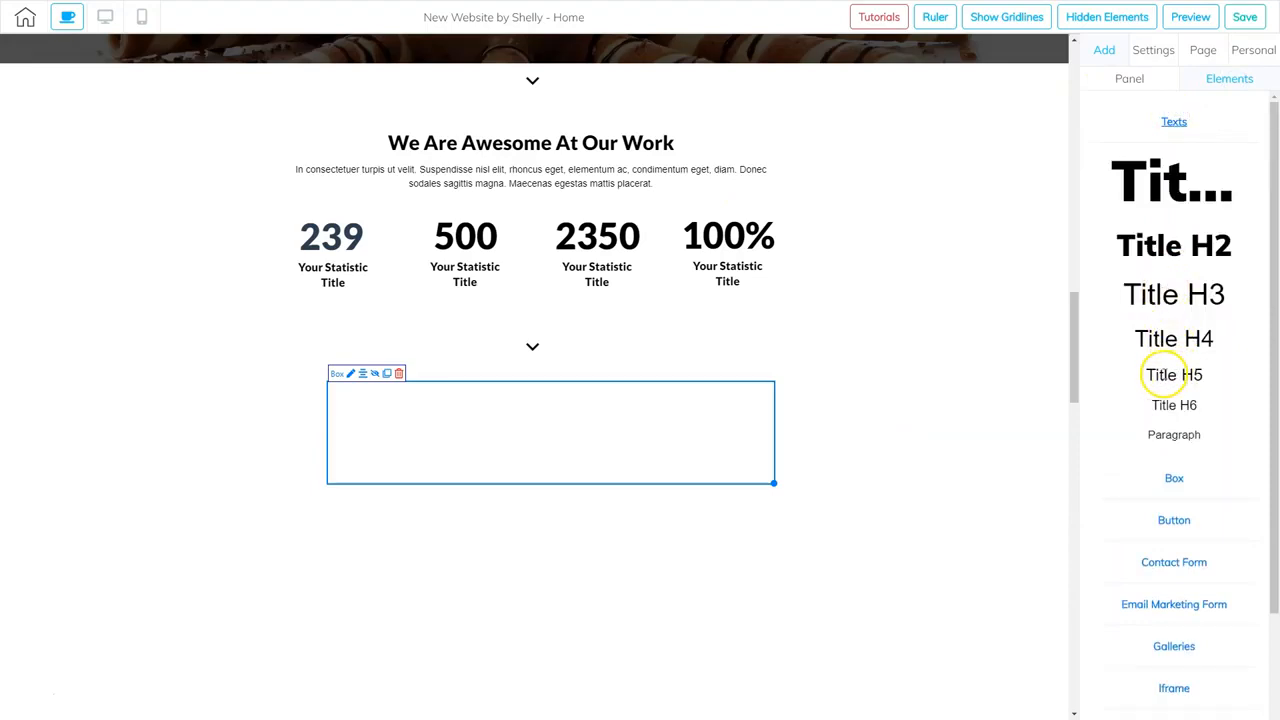
left_click_drag(1151, 377, 732, 399)
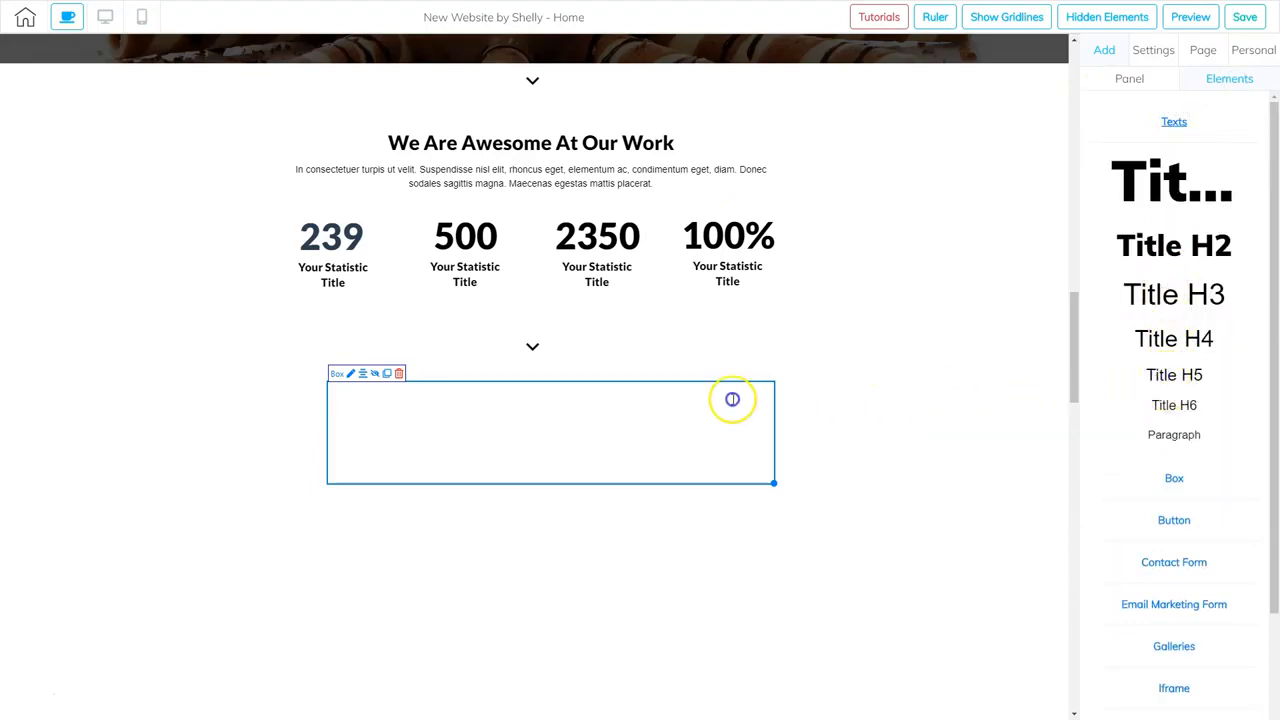
left_click_drag(511, 406, 508, 406)
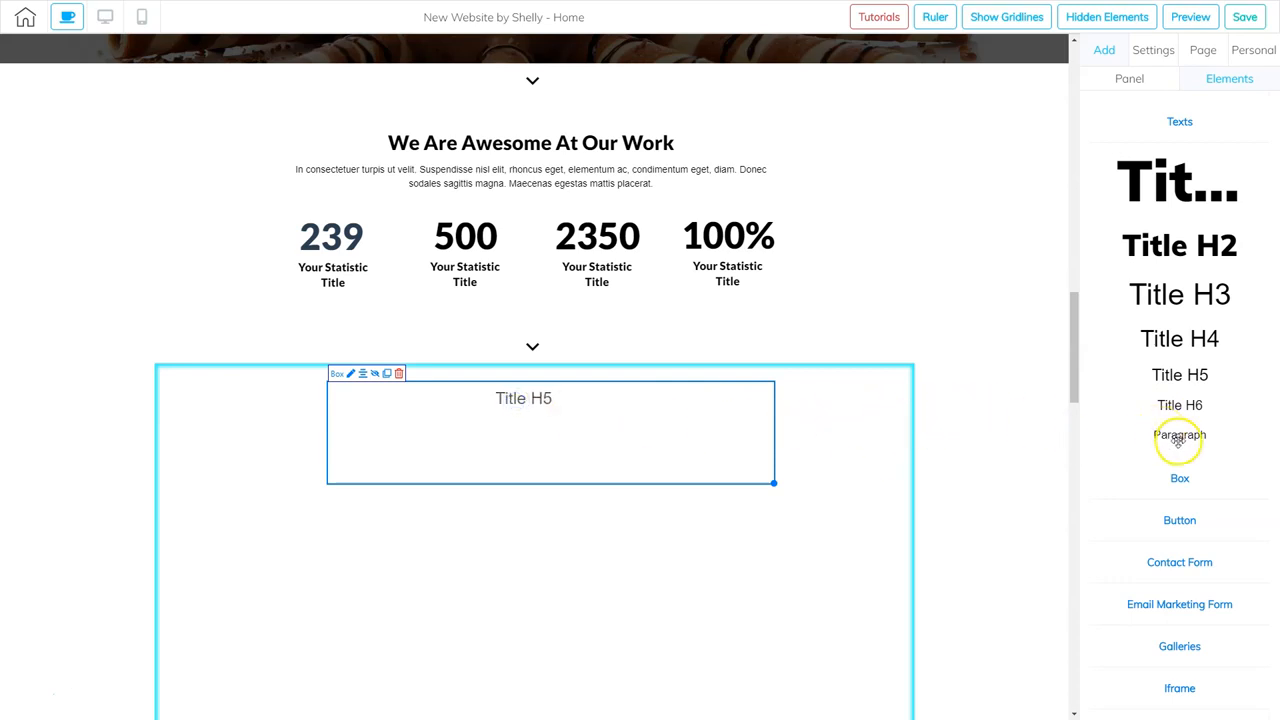
left_click_drag(1178, 437, 784, 446)
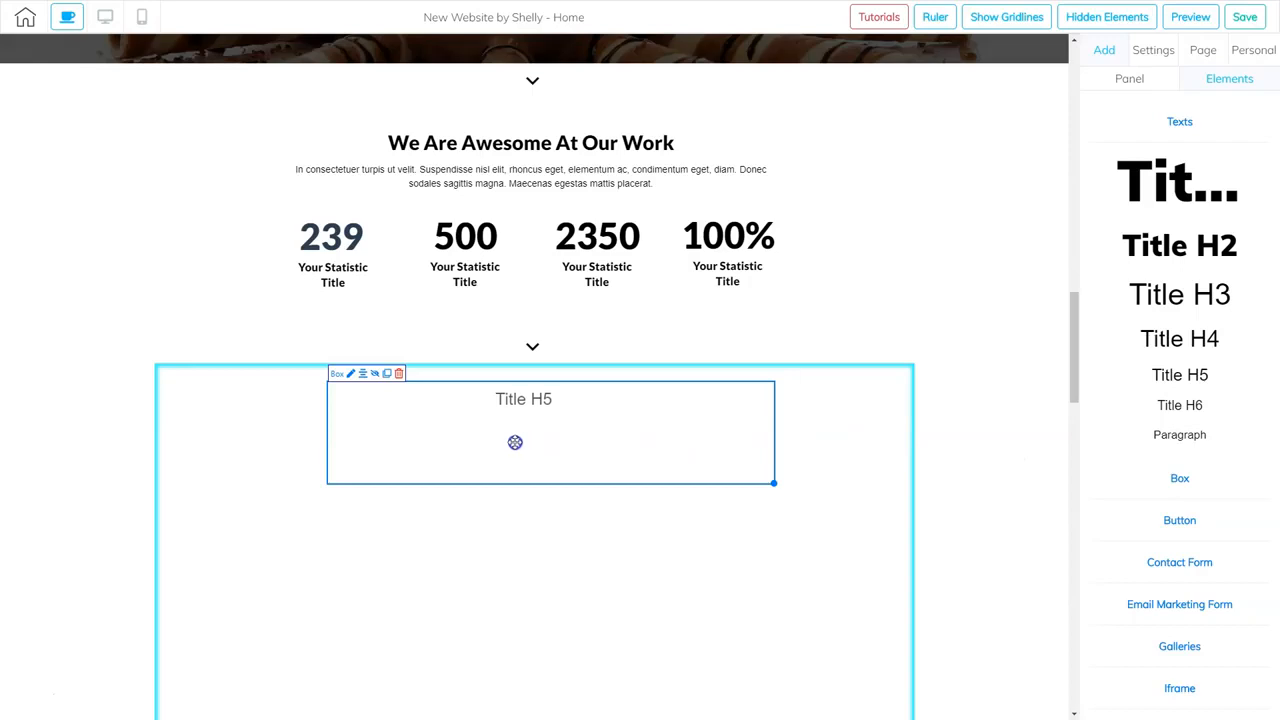
left_click_drag(1096, 488, 549, 429)
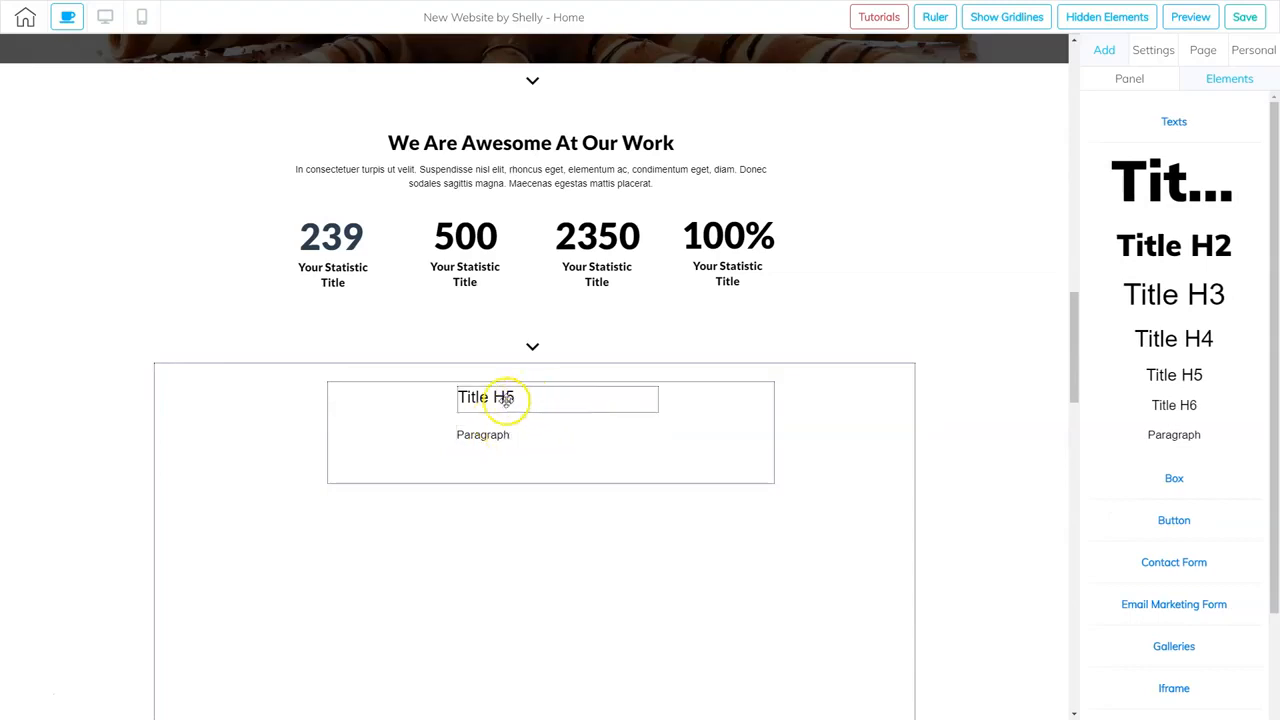
- Copy the statistics panel's heading "We Are Awesome At Our Work" and replace the Title H5 text with it
left_click(511, 145)
triple_click(541, 139)
key("ctrl+c")
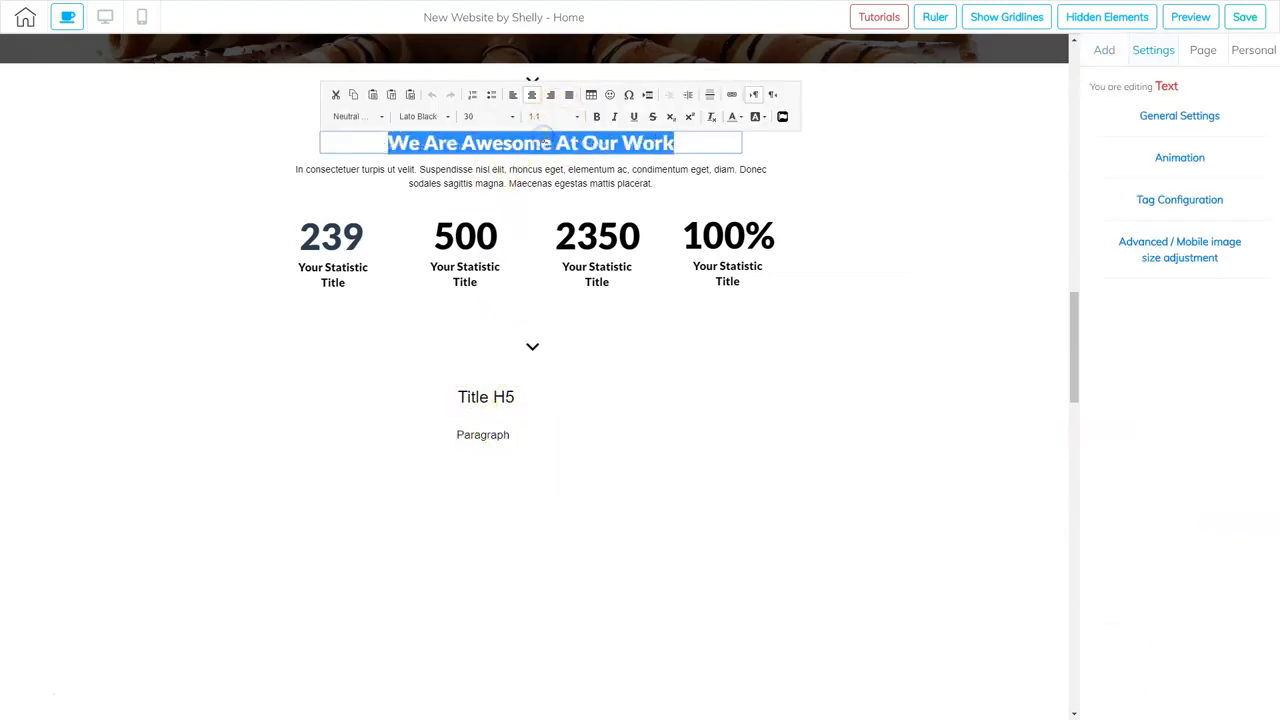
left_click(491, 396)
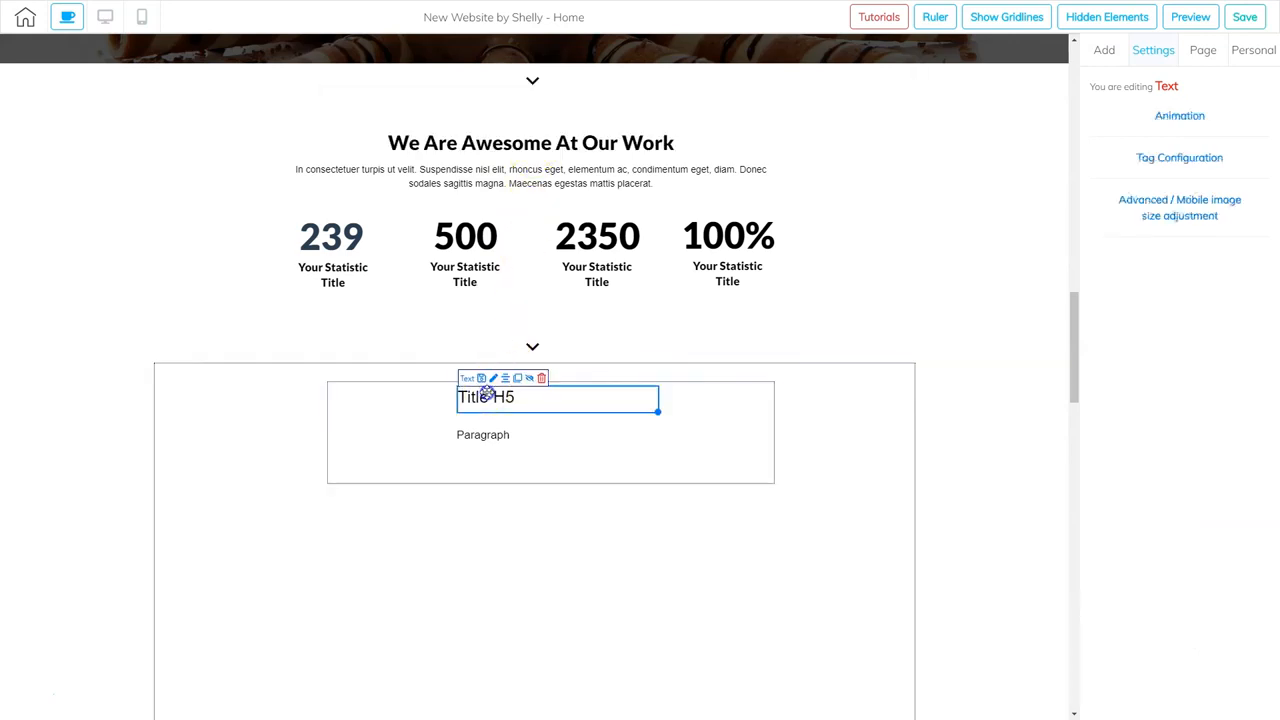
key("ctrl+v")
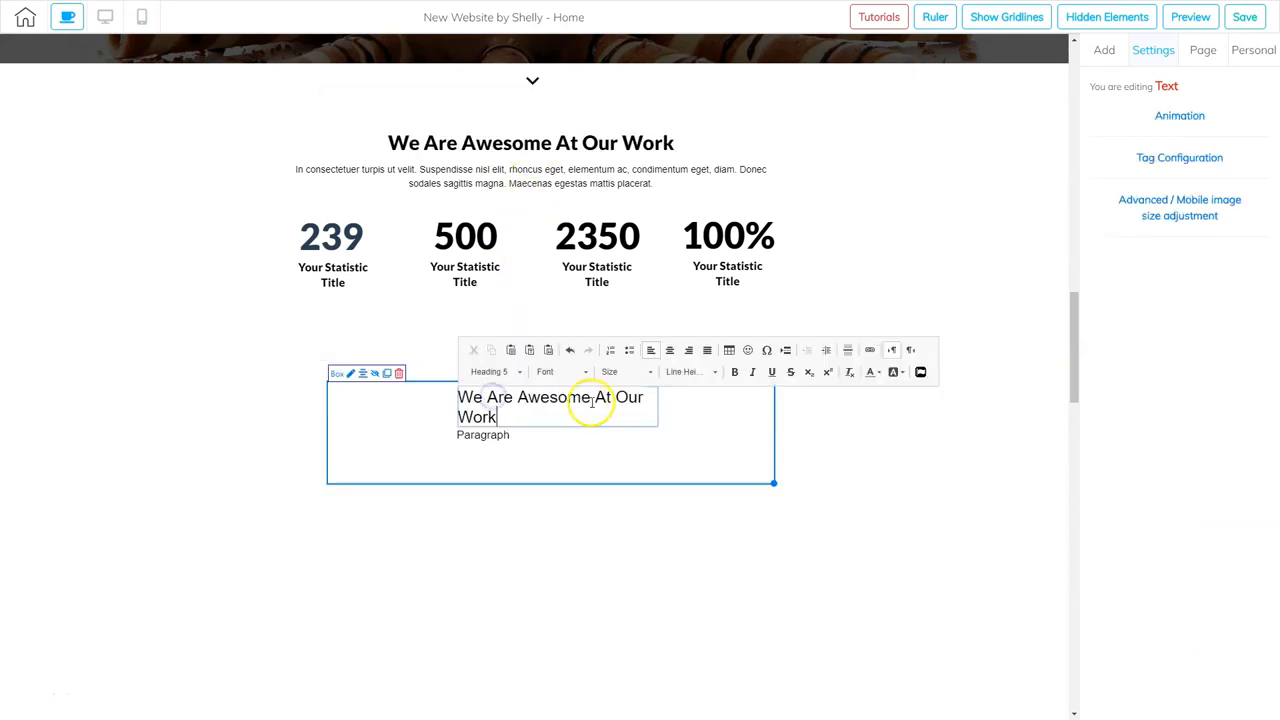
- Center-align the pasted heading in the wide box and make it bold
left_click(668, 352)
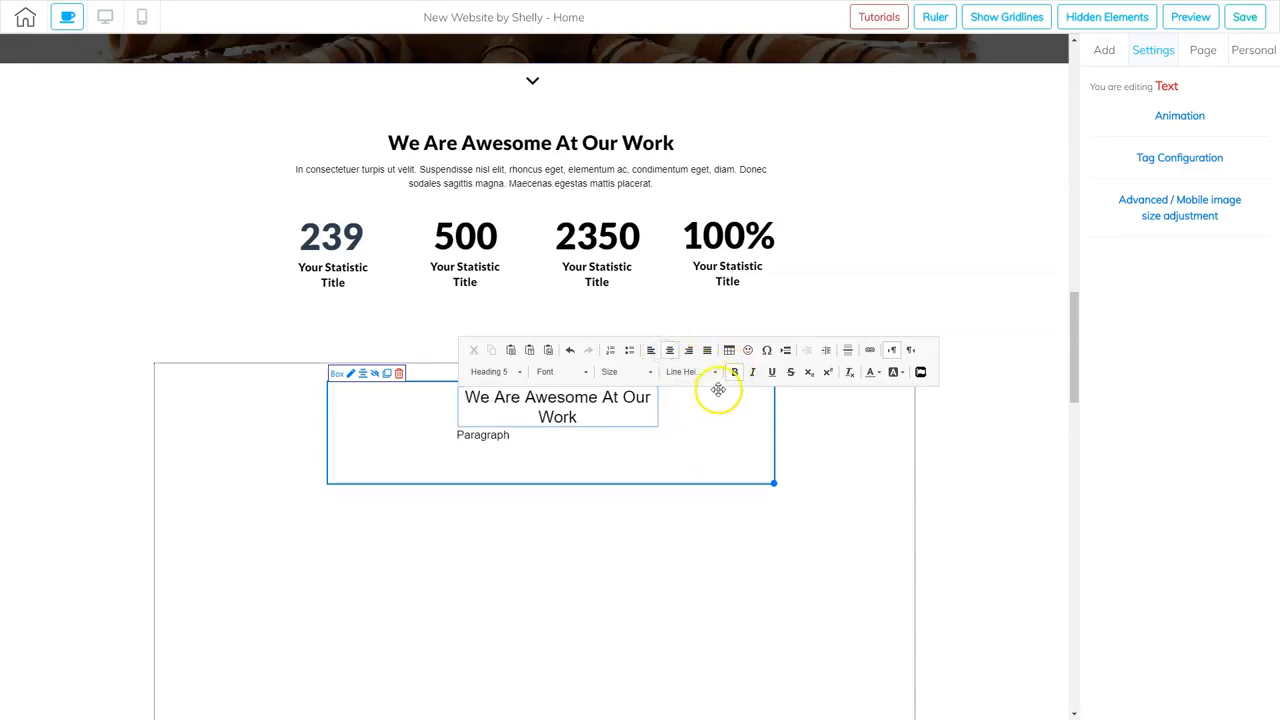
triple_click(596, 406)
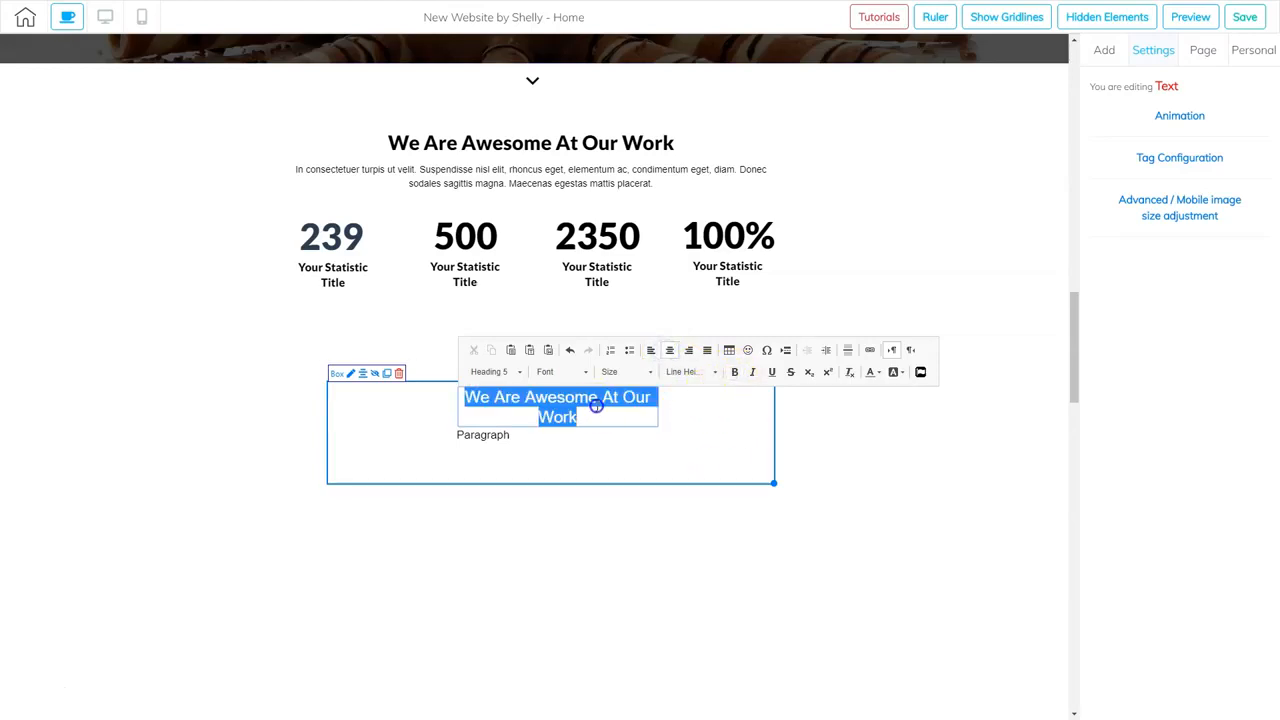
left_click(734, 372)
left_click(714, 397)
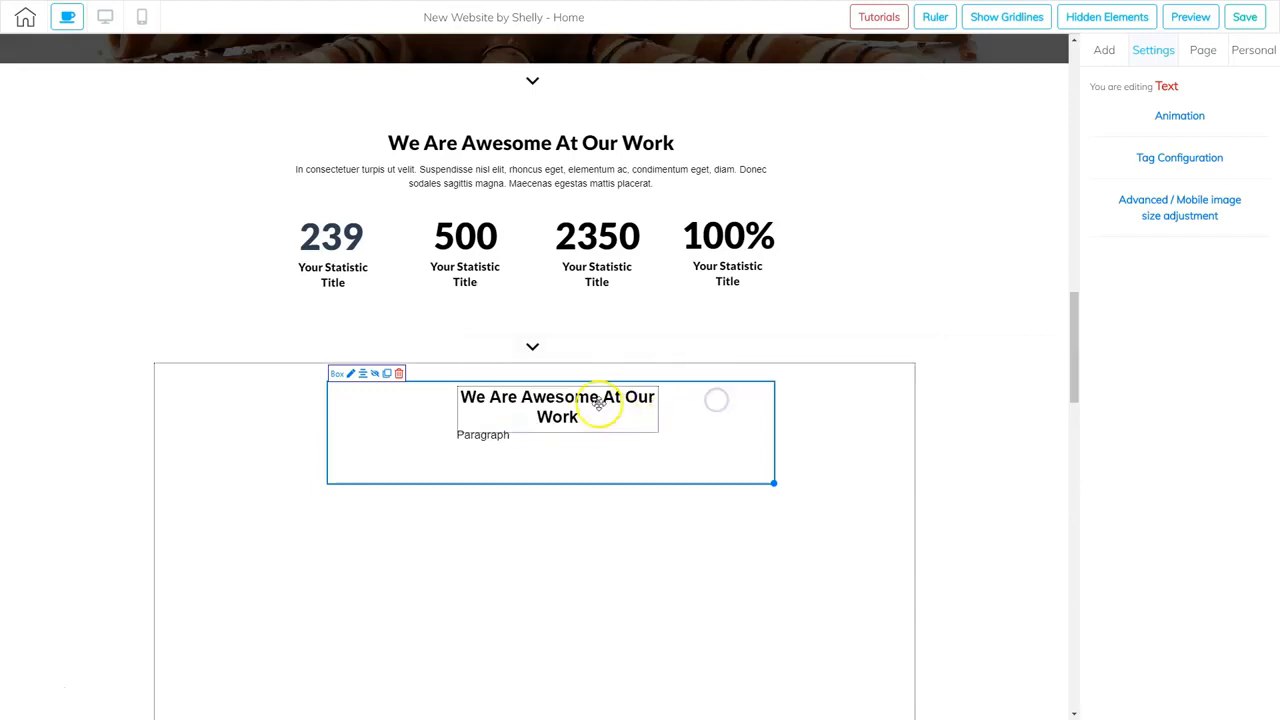
- Widen the new heading's text element so it fits on one line, and reposition it near the top of the box
left_click_drag(569, 398, 526, 400)
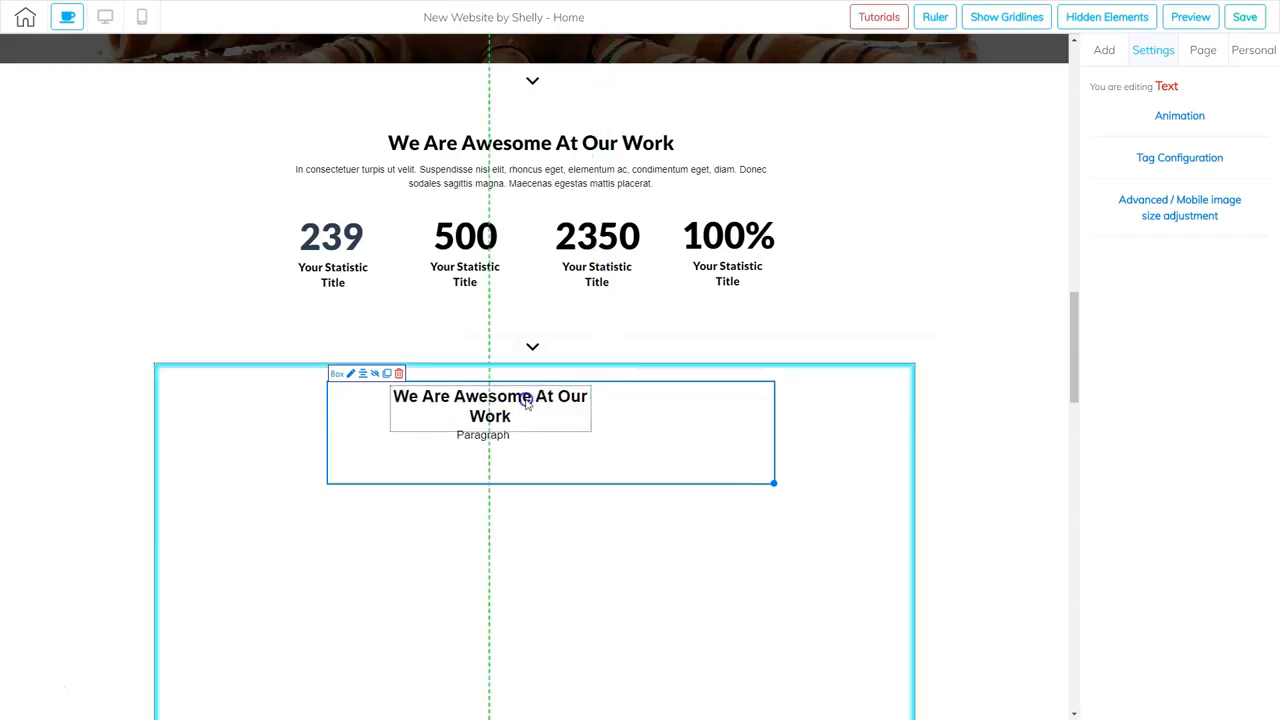
left_click(586, 420)
left_click_drag(590, 430, 703, 417)
left_click_drag(606, 397, 612, 403)
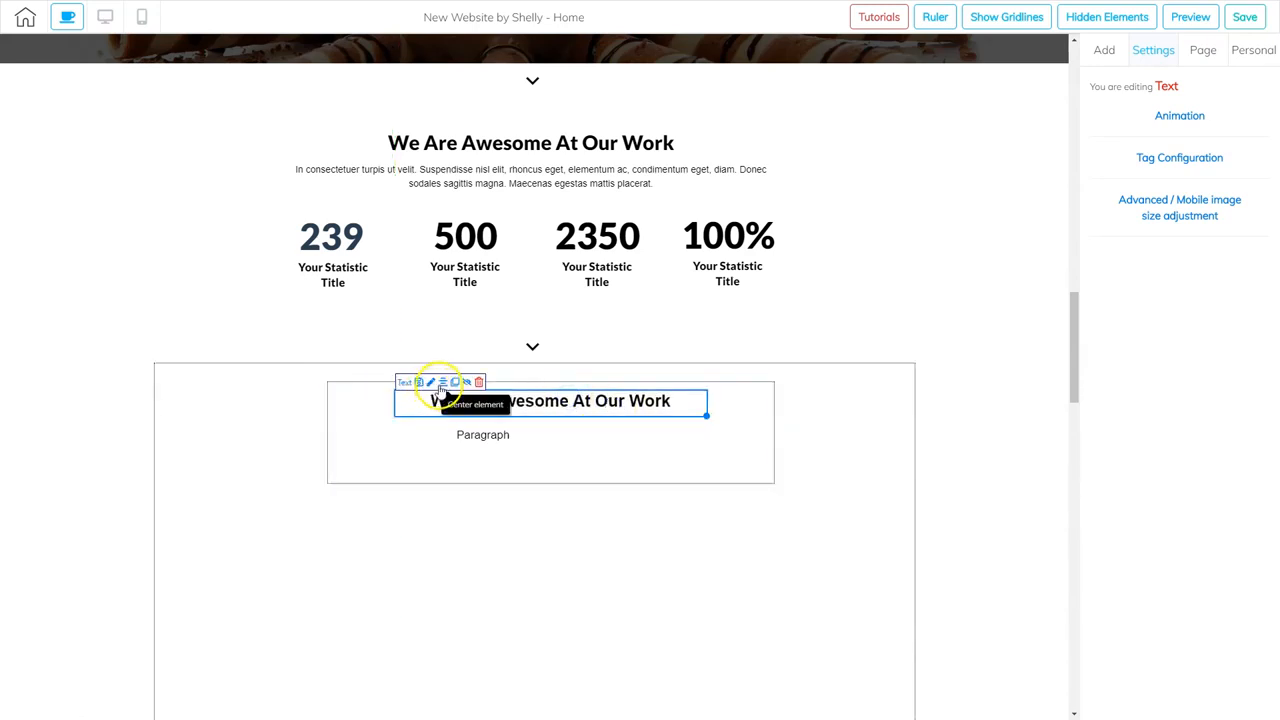
- Copy the description paragraph under the statistics heading and replace the placeholder Paragraph text in the new panel with it
left_click(497, 437)
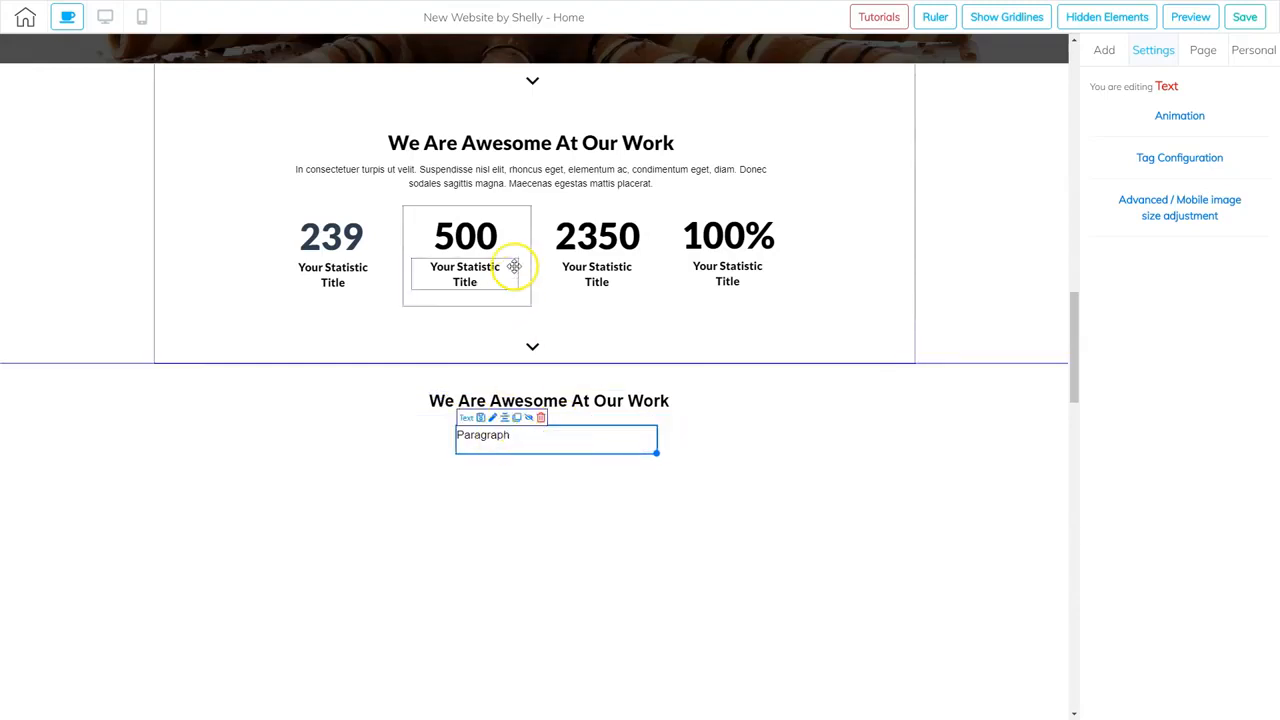
left_click(512, 183)
left_click(517, 180)
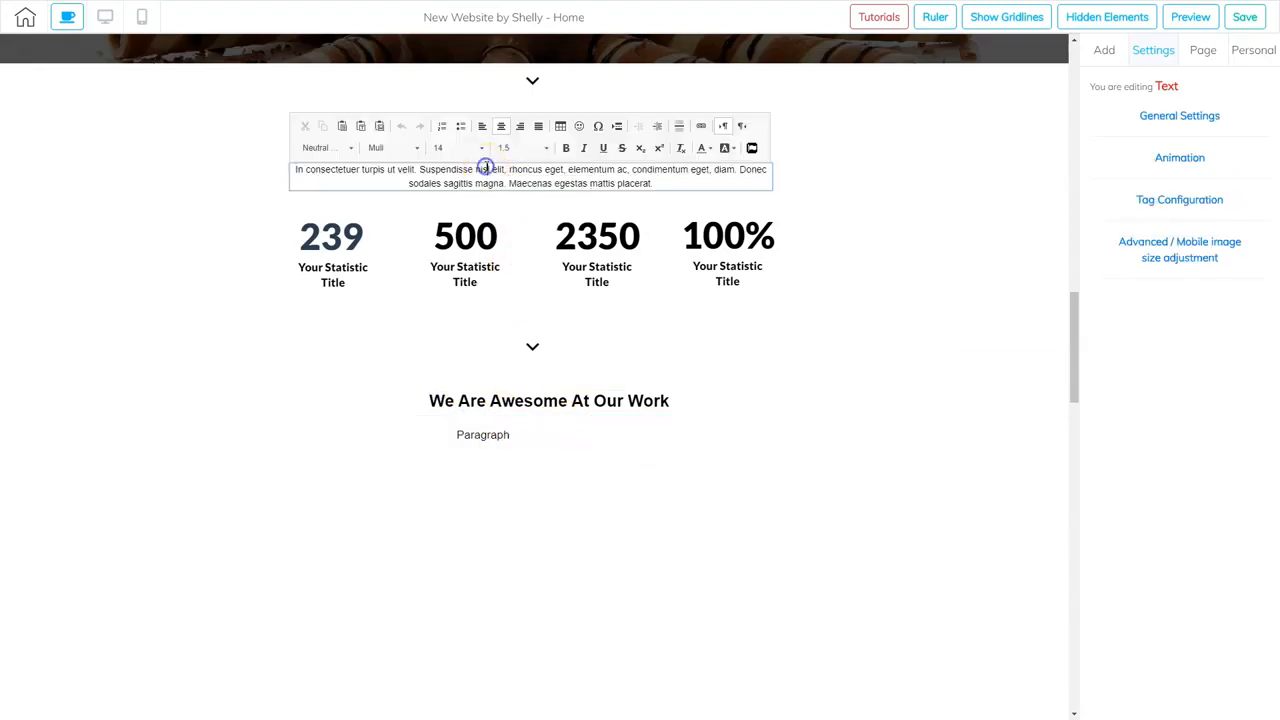
left_click(487, 168)
triple_click(487, 169)
key("ctrl+c")
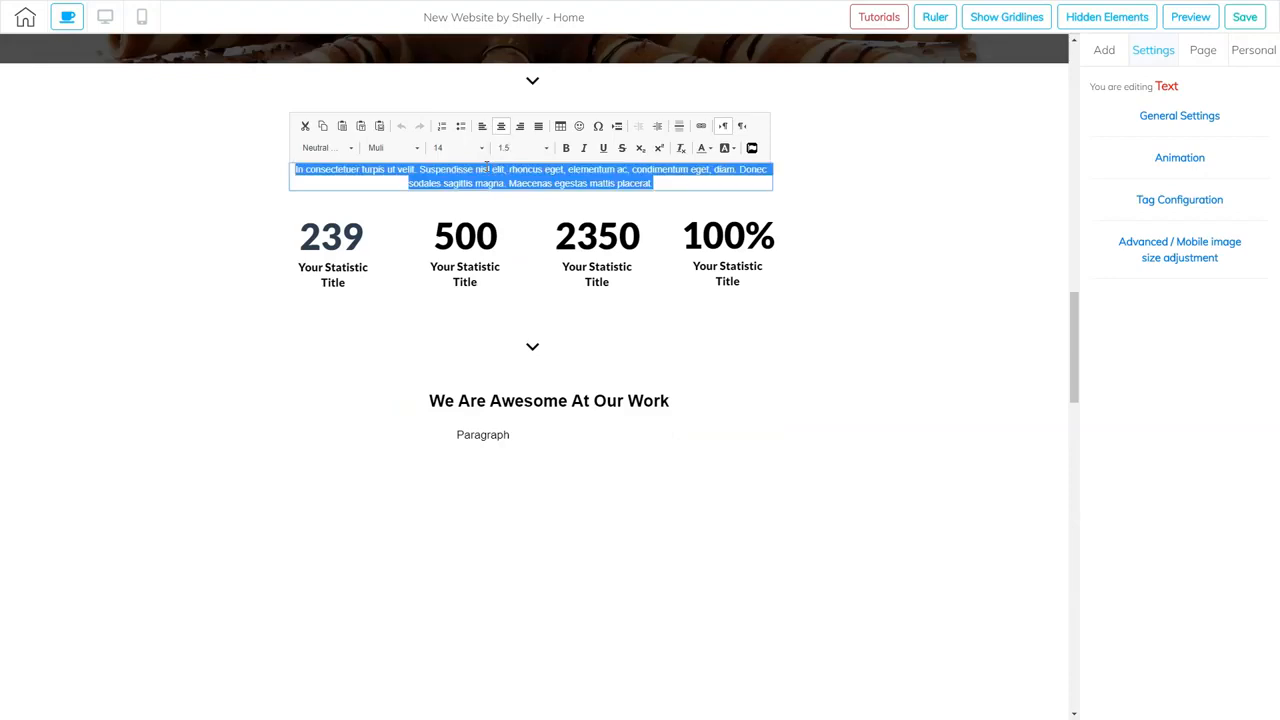
left_click(487, 434)
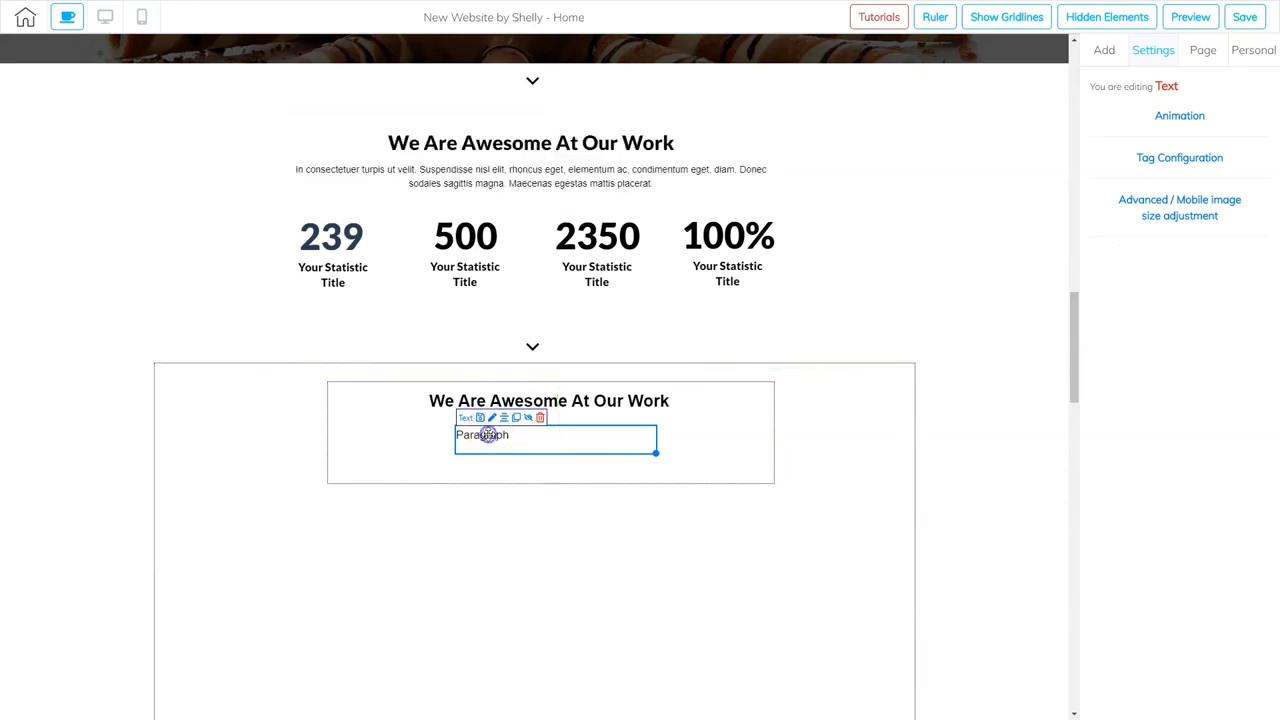
double_click(487, 434)
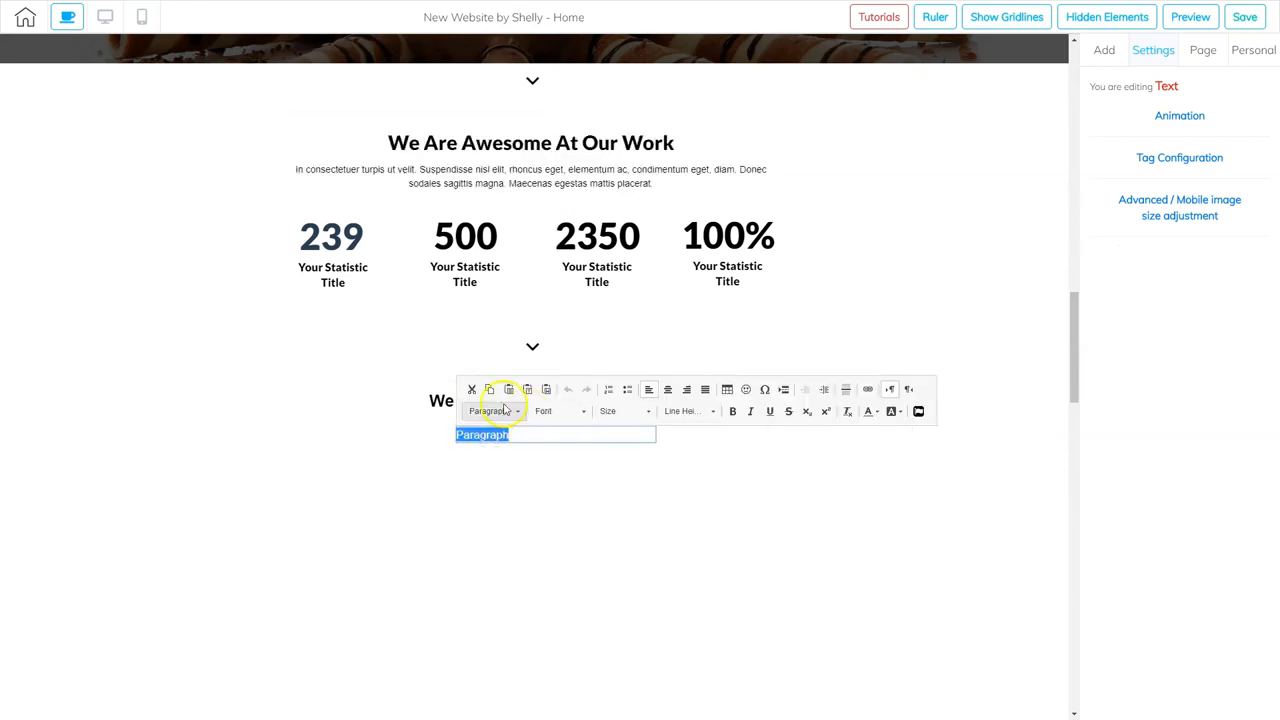
key("ctrl+v")
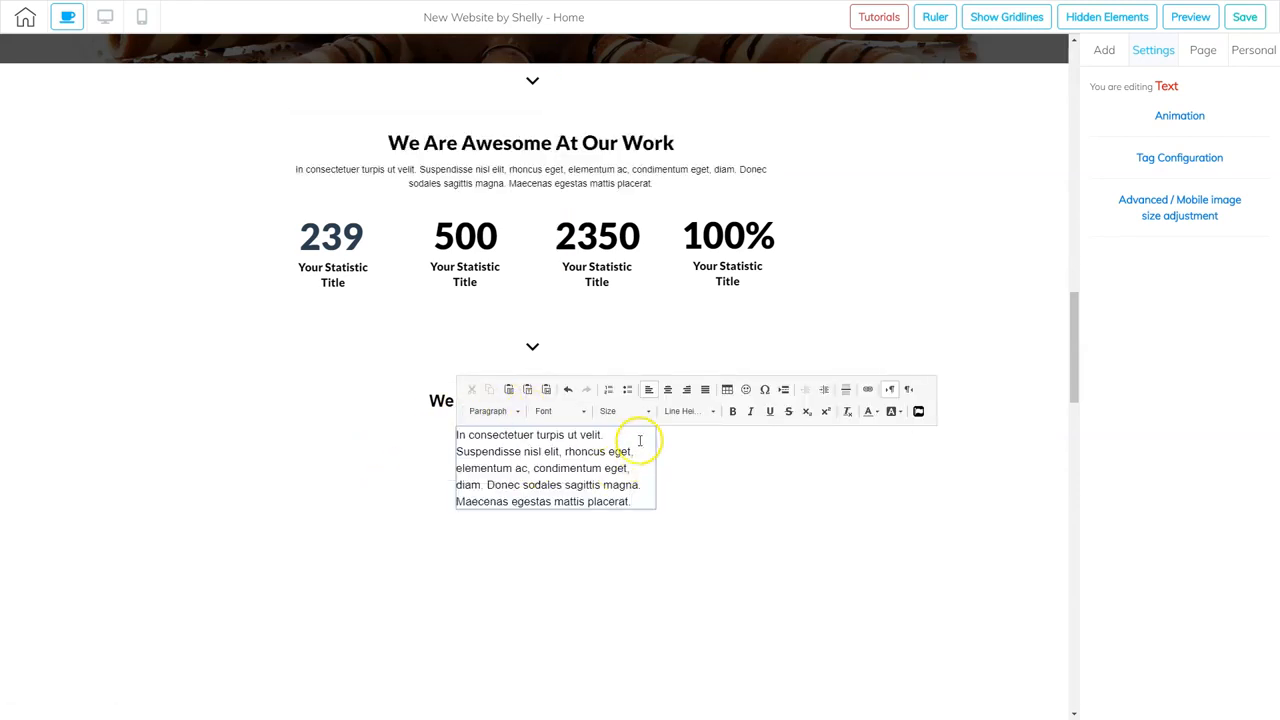
- Move the pasted paragraph closer under the new heading and widen it so the text runs over two lines
left_click(689, 503)
left_click(613, 468)
left_click_drag(529, 449, 468, 446)
left_click_drag(571, 510, 878, 426)
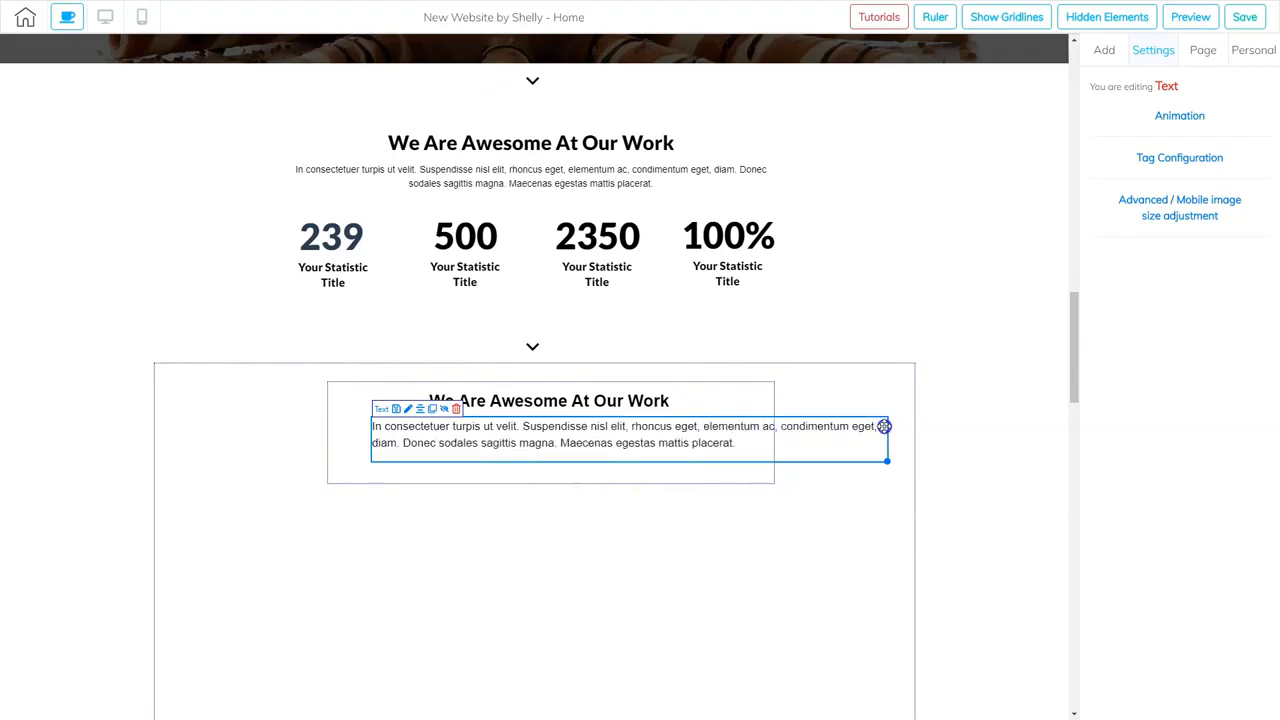
- Center-align the pasted paragraph and shift its text element left beneath the heading
double_click(629, 455)
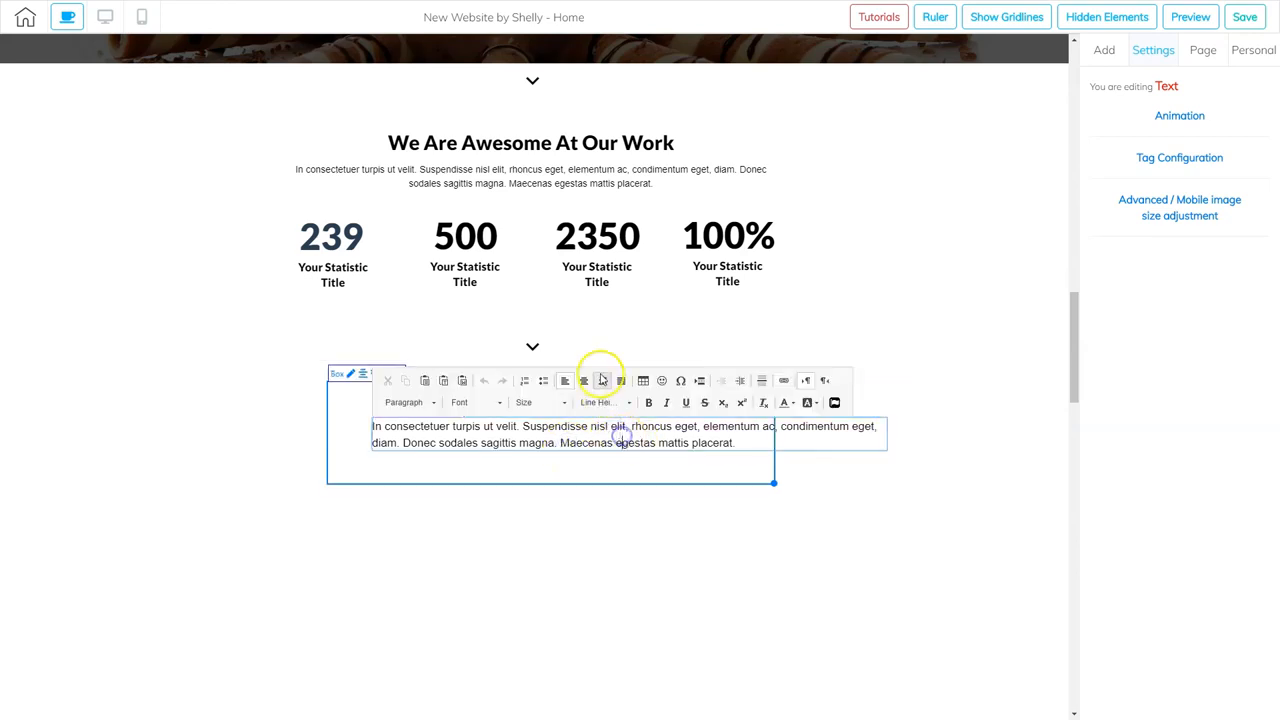
left_click(583, 380)
left_click(637, 517)
left_click_drag(619, 438, 575, 441)
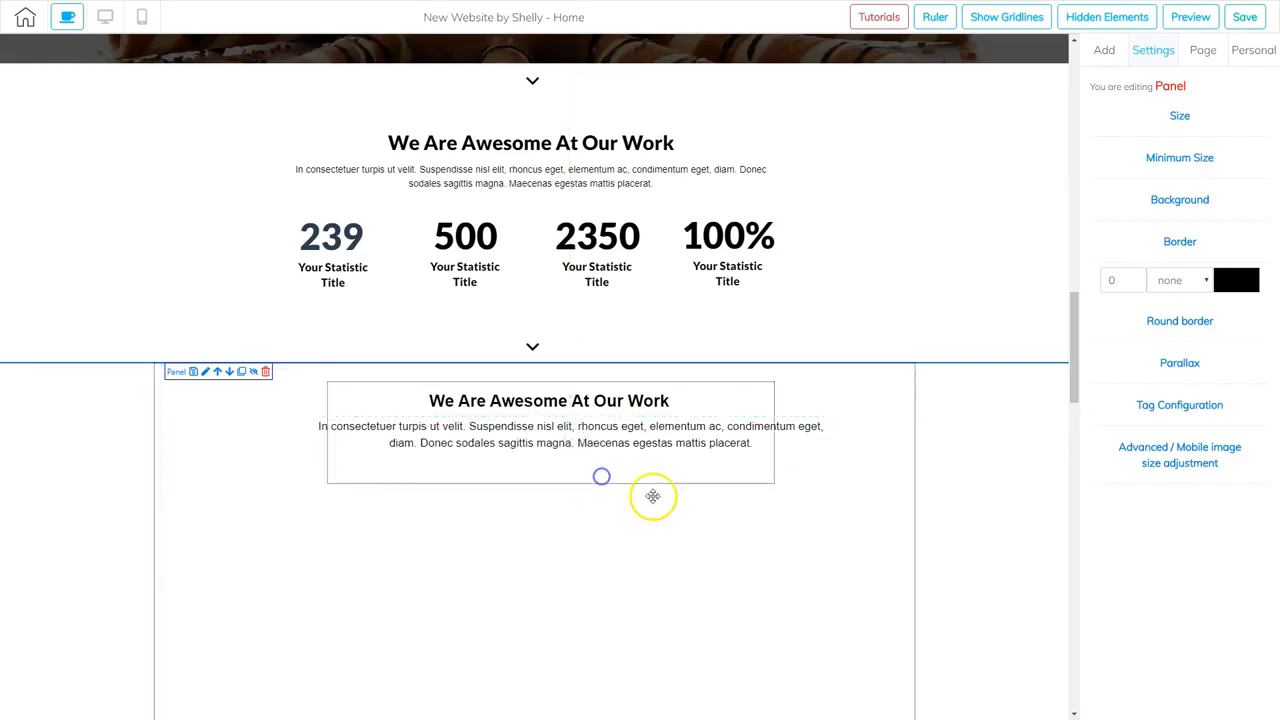
- Widen the box to enclose the paragraph, and center the heading and paragraph elements inside it
left_click(773, 483)
left_click_drag(773, 483, 888, 490)
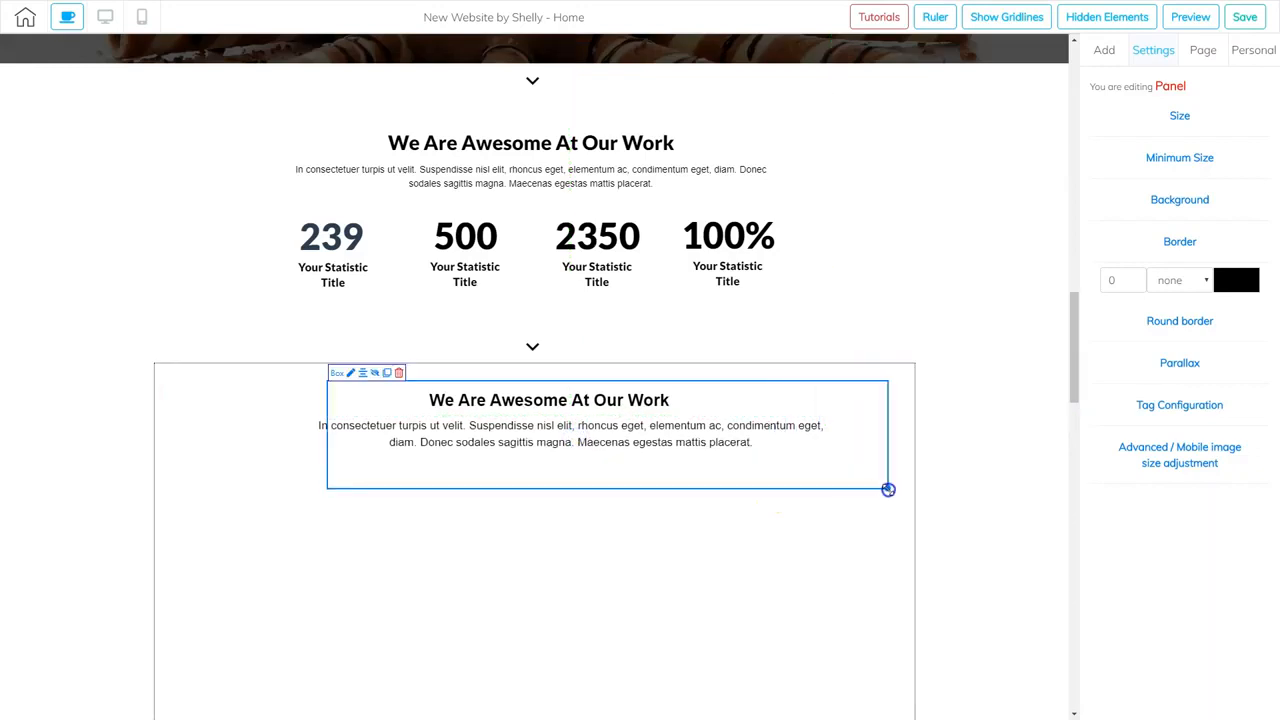
left_click(608, 404)
left_click_drag(435, 385, 478, 428)
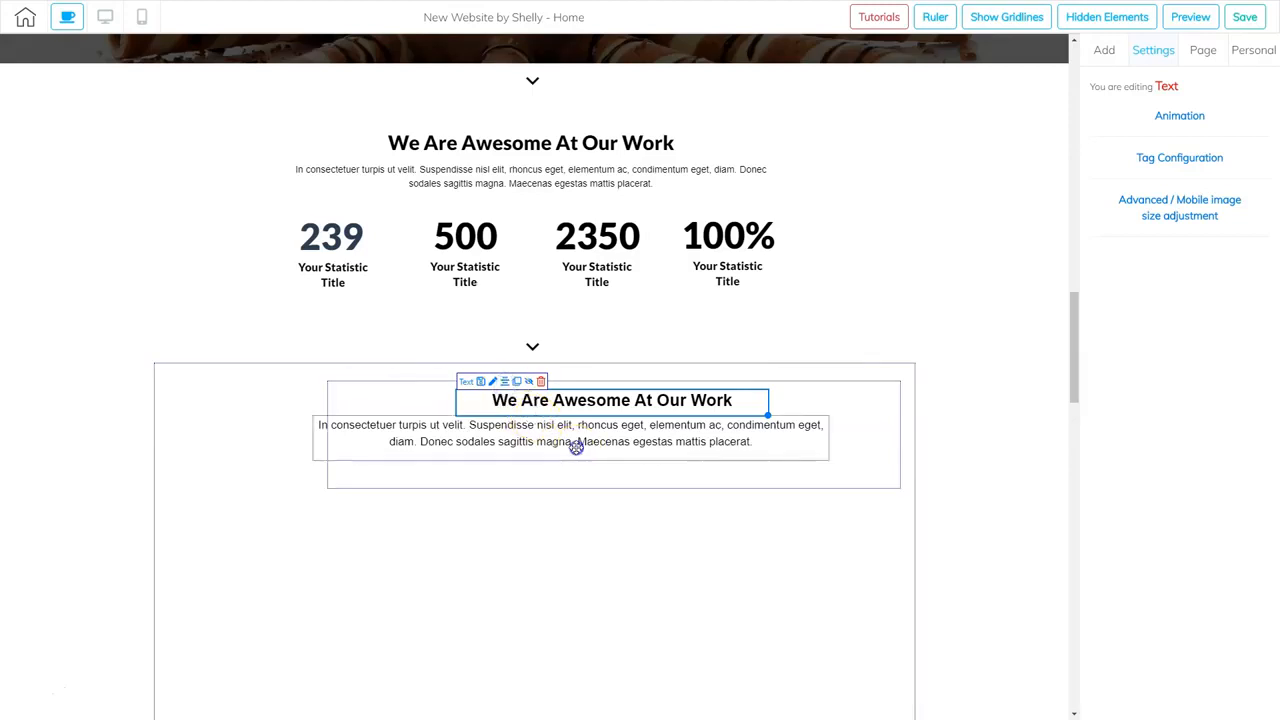
left_click(574, 449)
left_click(360, 408)
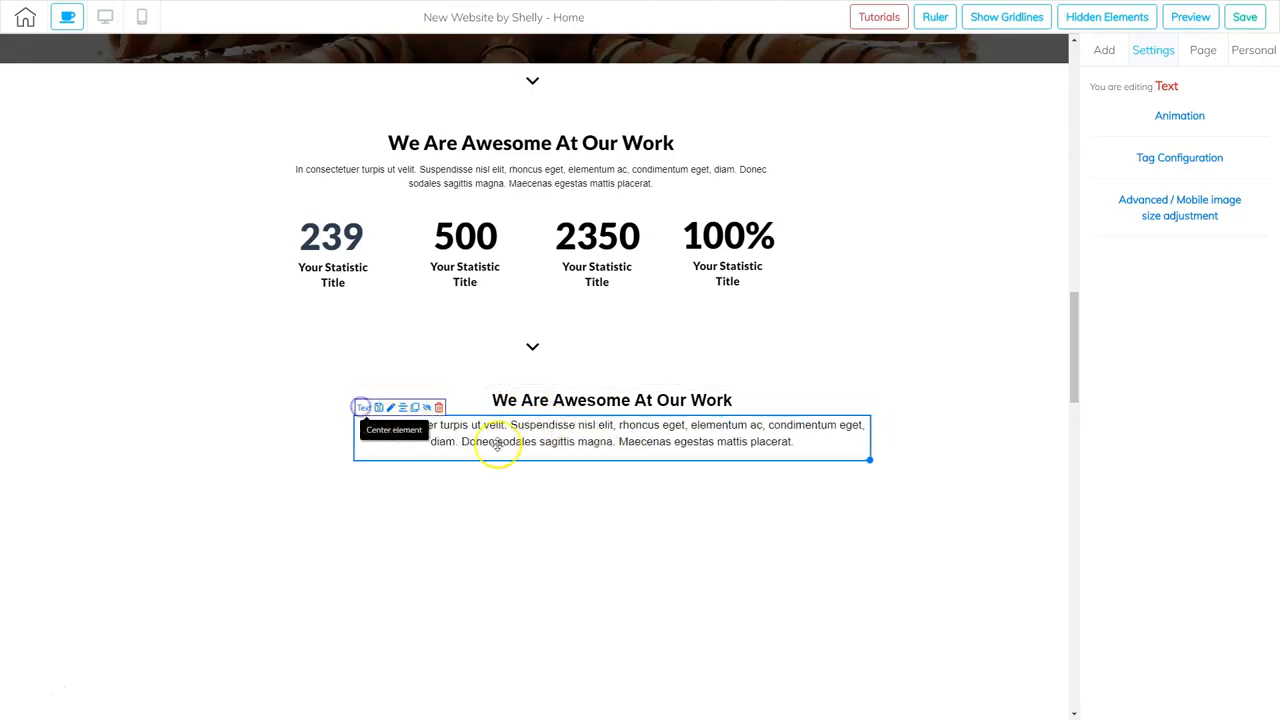
- Center the wide text box in the panel and reduce its height to end just below the paragraph
left_click(895, 425)
left_click(887, 407)
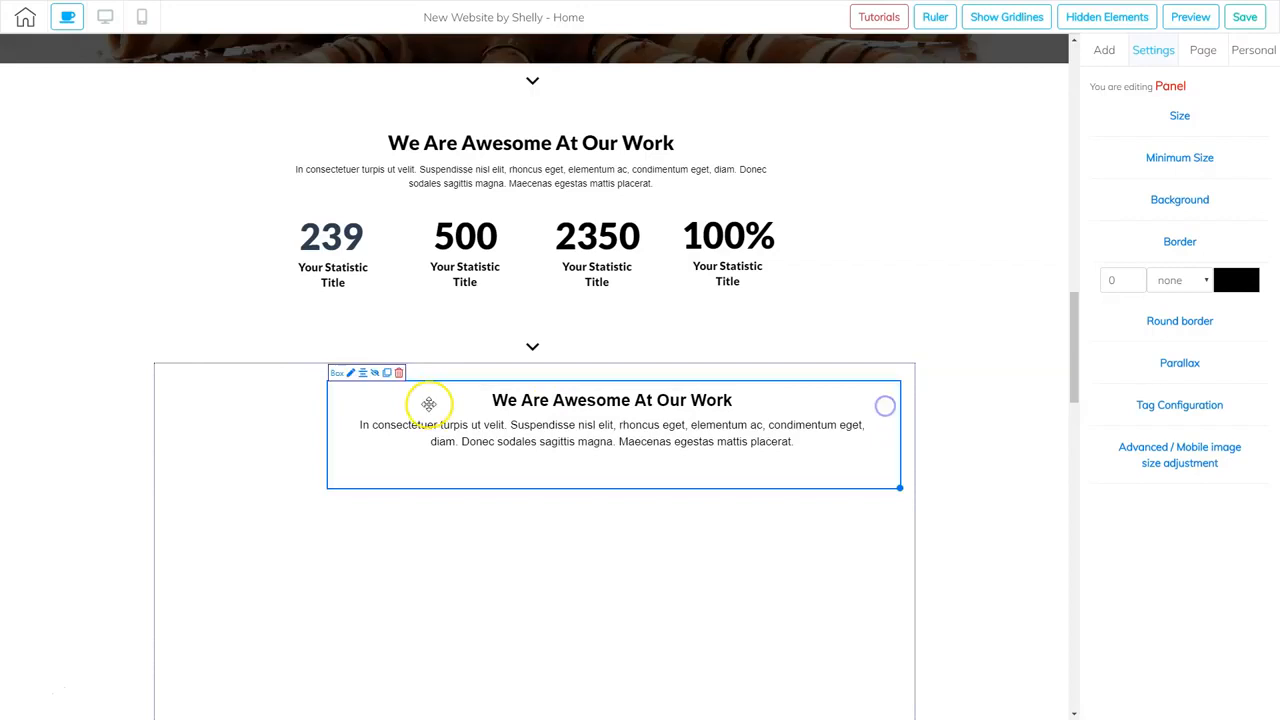
left_click(362, 373)
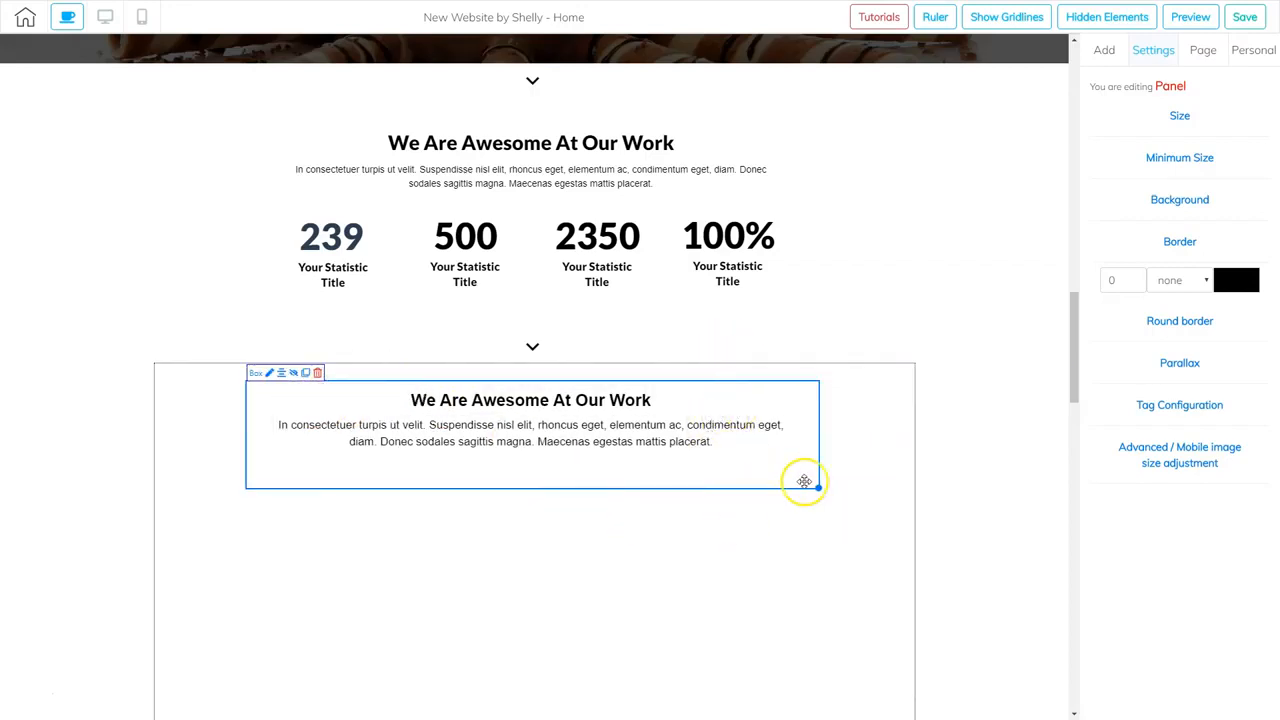
left_click_drag(817, 488, 817, 466)
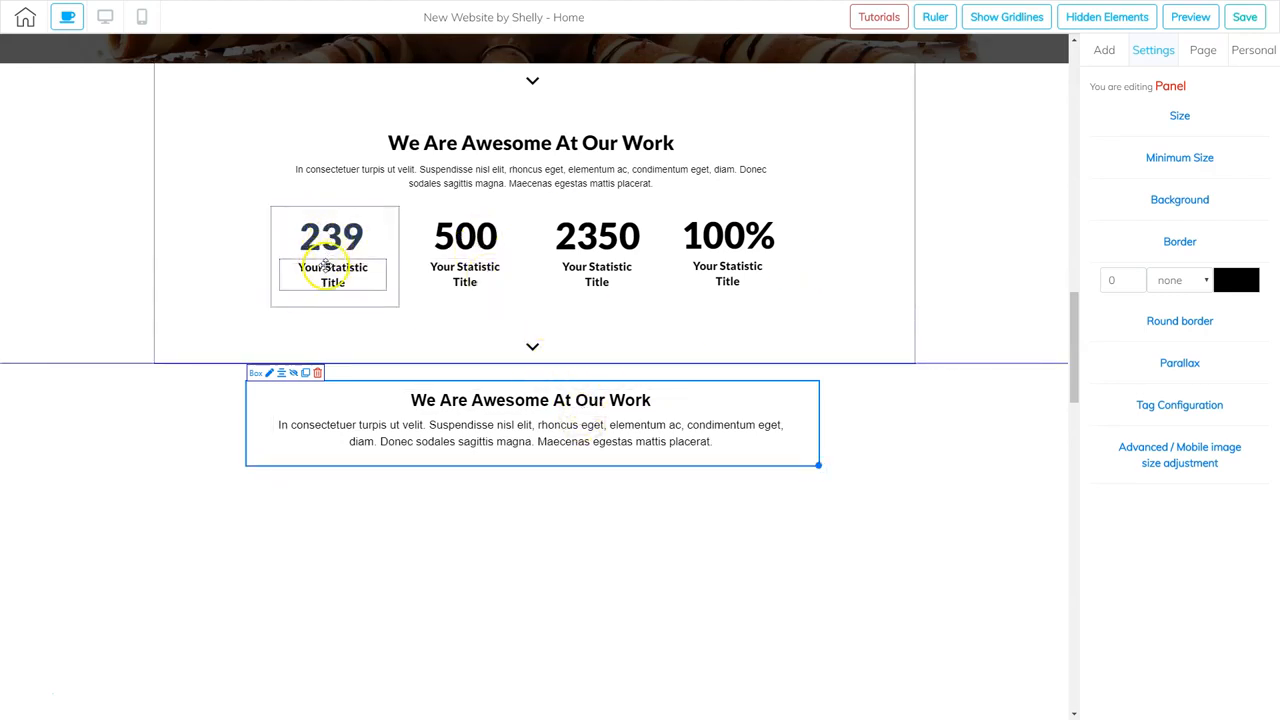
- Move the small box up to just below the wide text box and add a Title H2 element inside it
left_click_drag(265, 497, 274, 523)
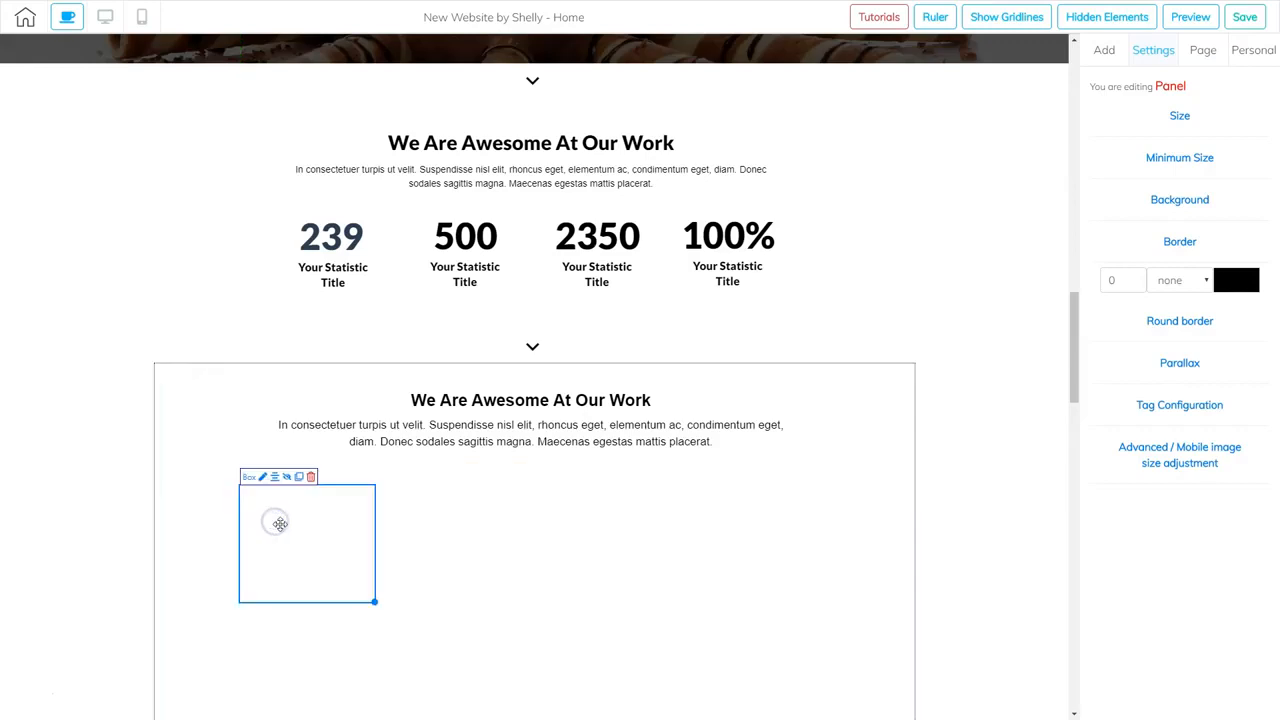
left_click(1103, 50)
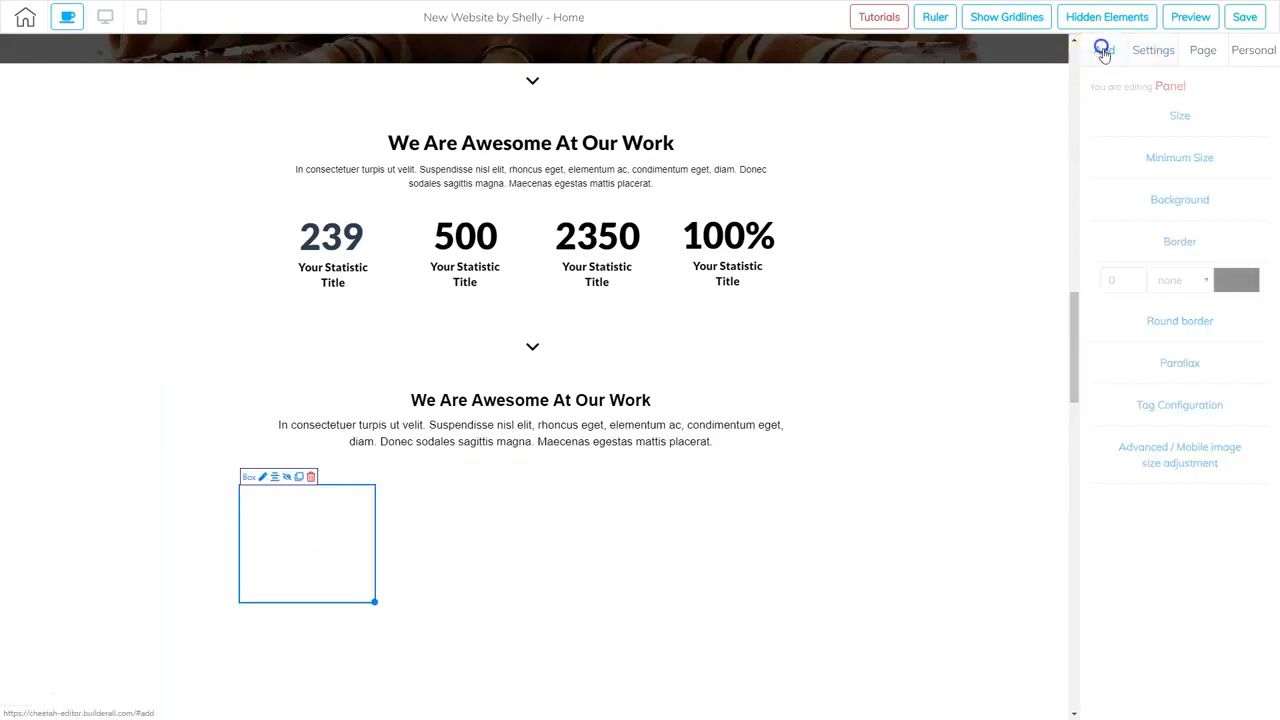
left_click(1220, 79)
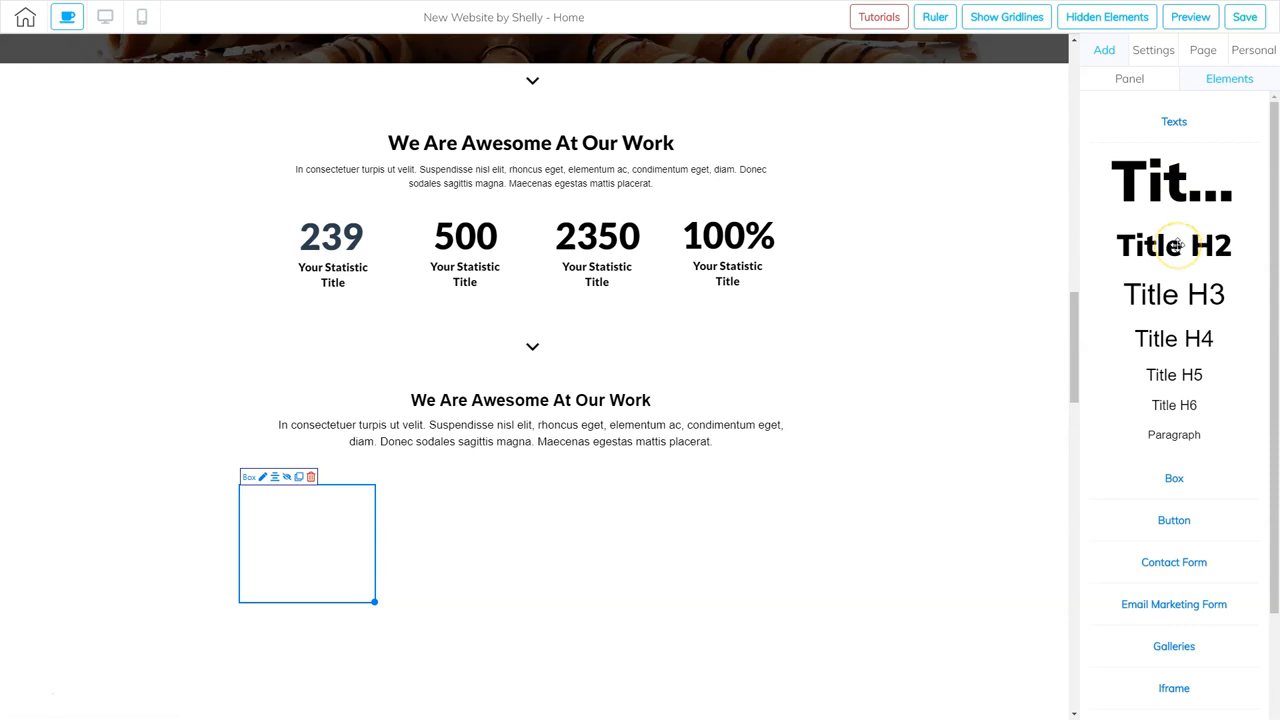
left_click_drag(1174, 245, 298, 527)
left_click(340, 290)
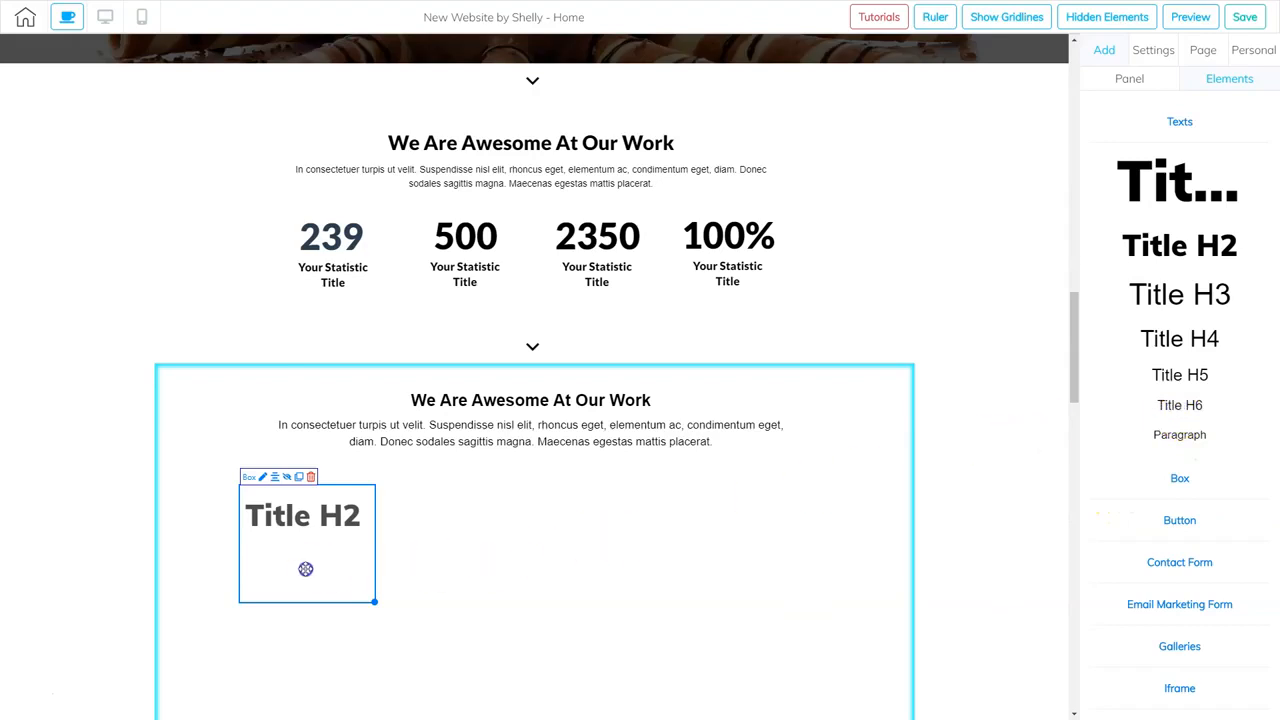
- Add a Title H6 element beneath the Title H2 in the small box, and center the H2 text and replace it with 239
left_click_drag(293, 564, 297, 560)
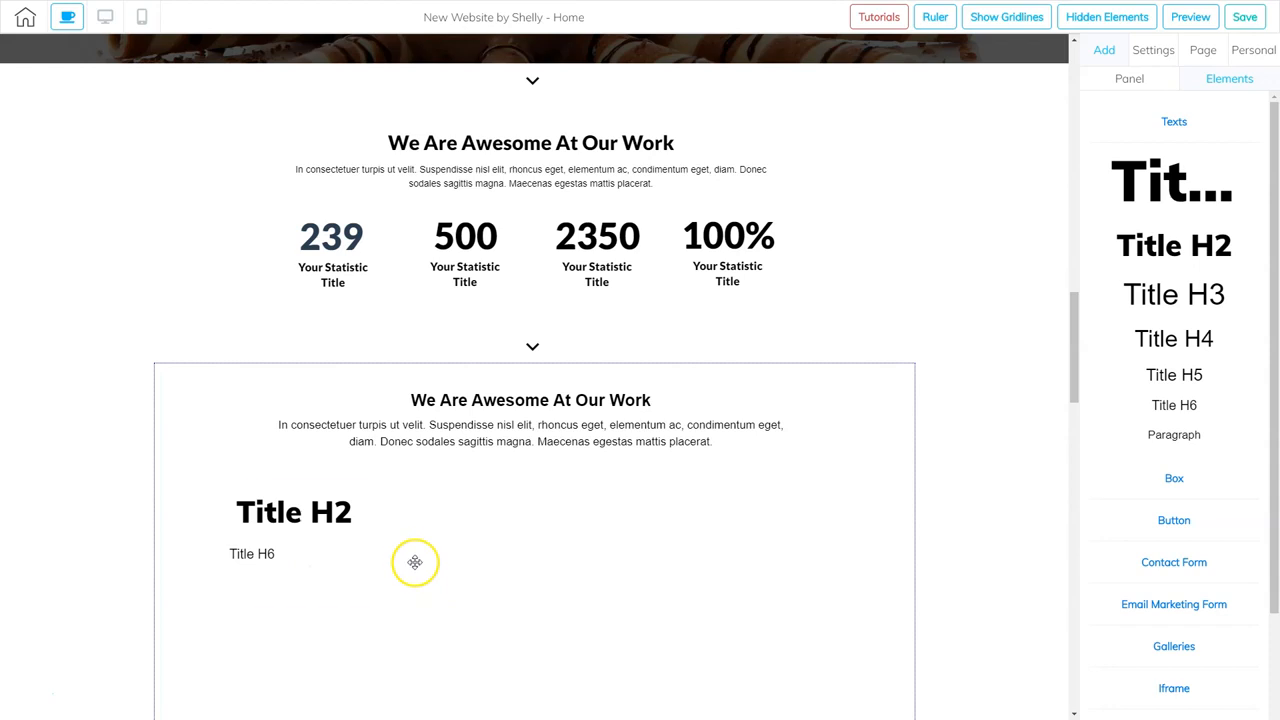
left_click(287, 517)
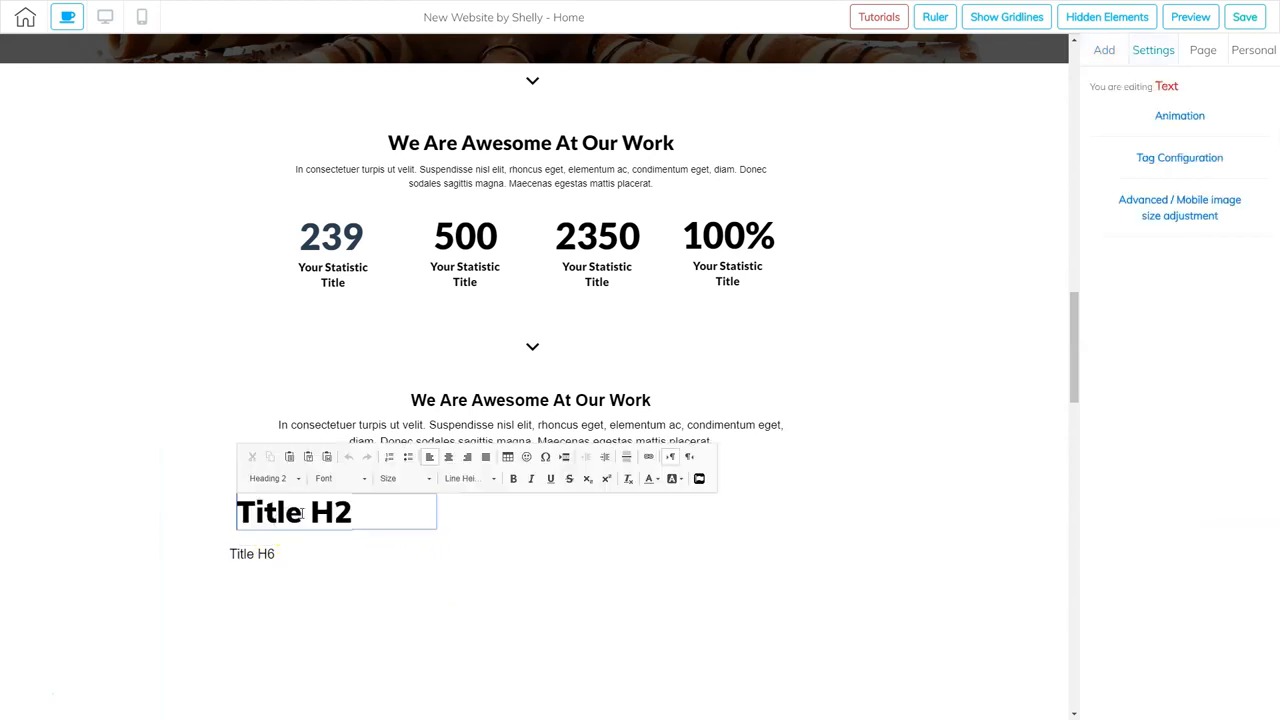
left_click(448, 456)
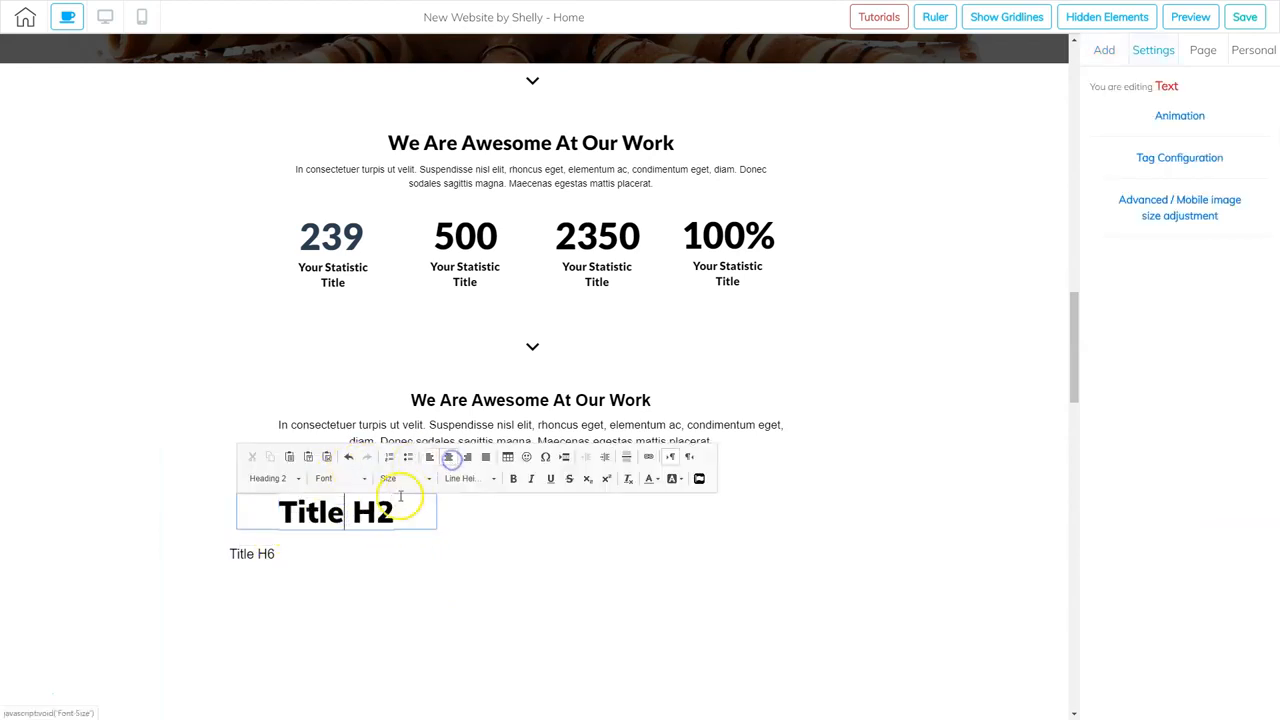
triple_click(372, 510)
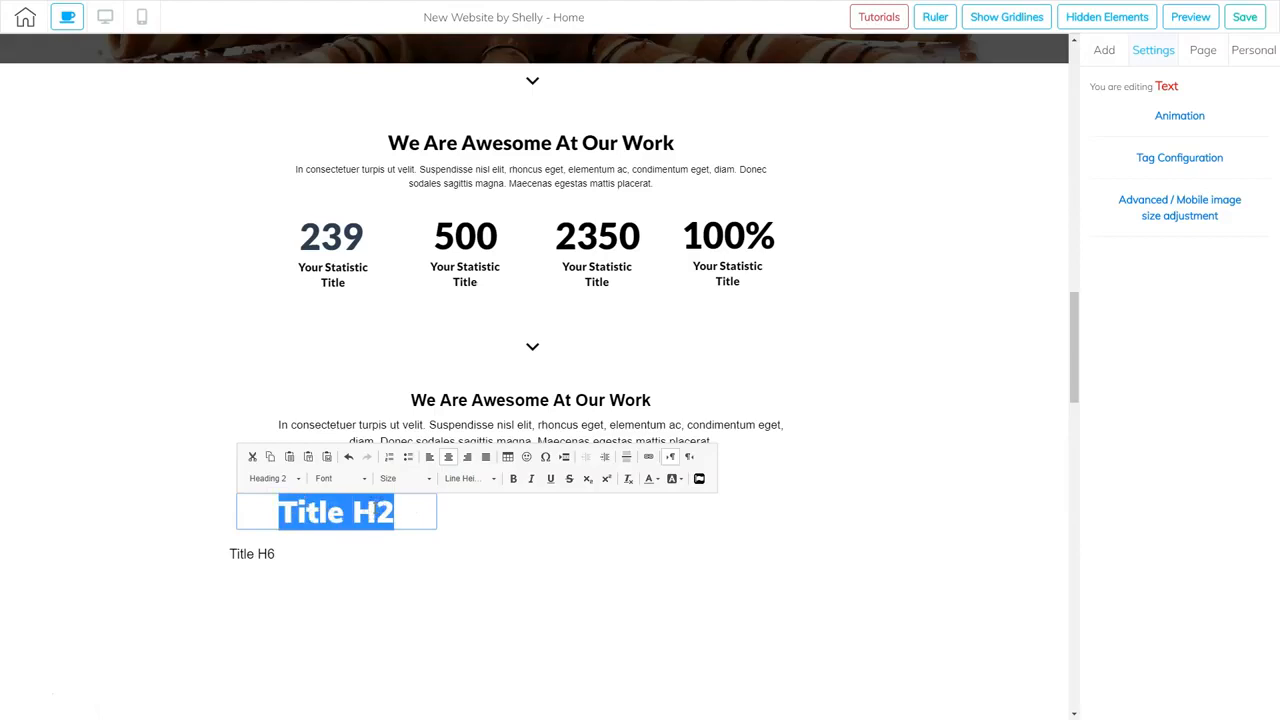
type("239")
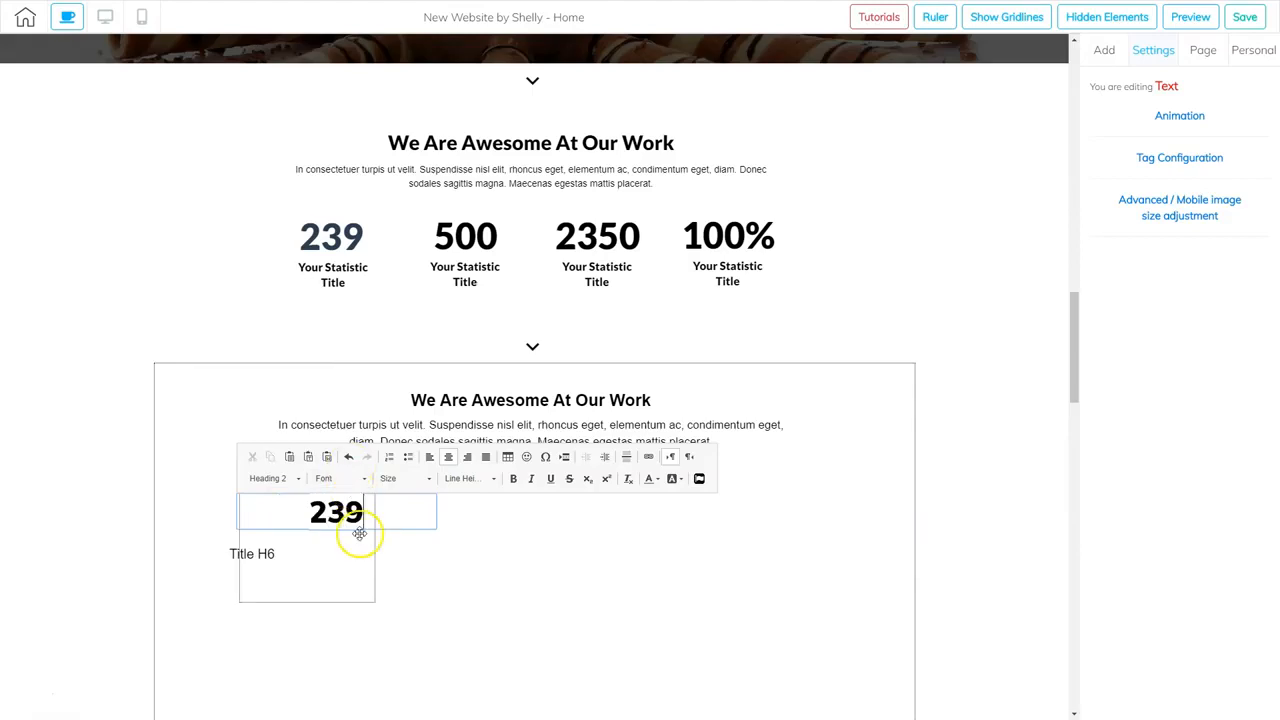
left_click(380, 363)
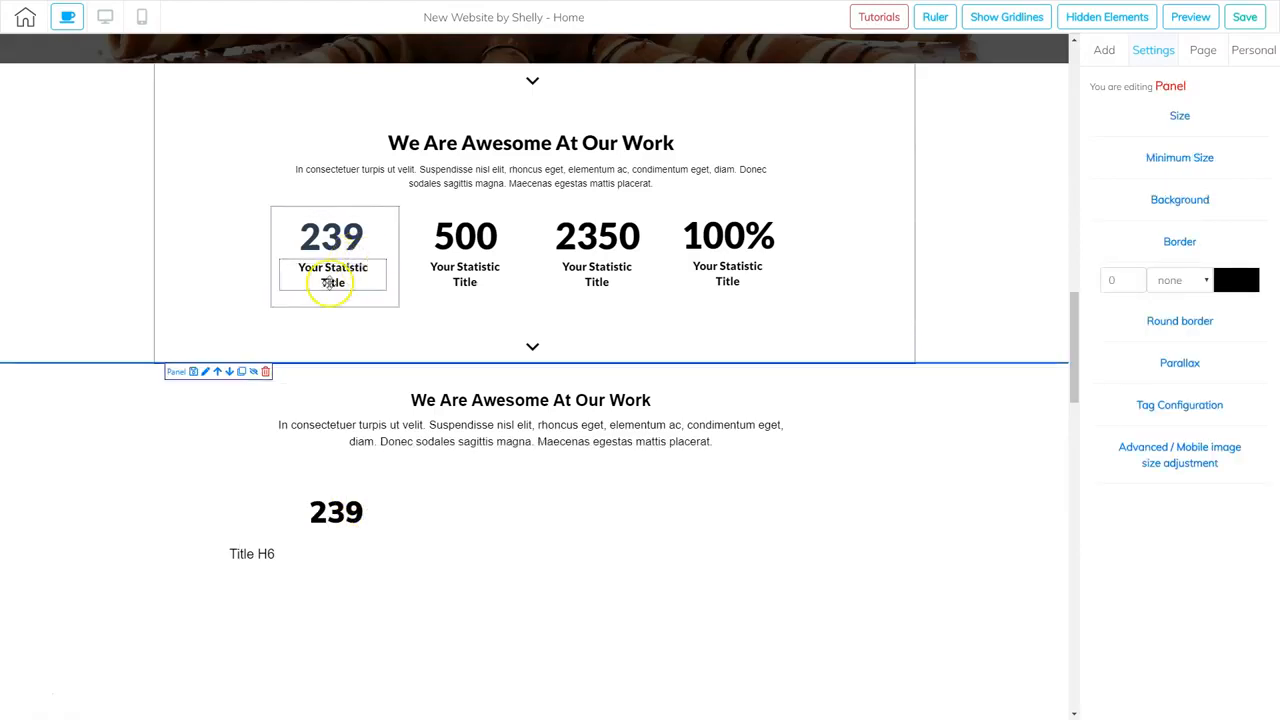
- Narrow the 239 text element to the small box's width and align it at the top of the box
left_click(350, 511)
left_click_drag(434, 537, 377, 526)
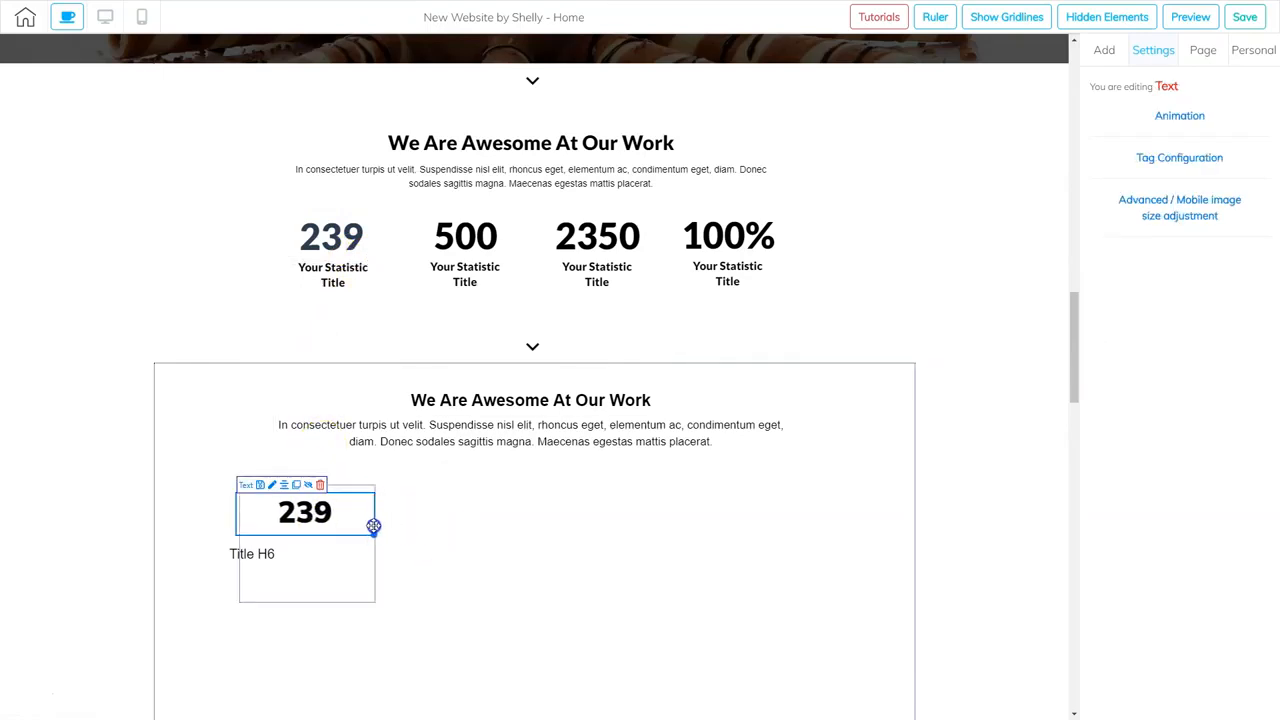
left_click_drag(346, 533, 346, 529)
- Move the Title H6 element up below 239, center its text and change it to "Your Statistic Title"
left_click_drag(262, 553, 270, 540)
double_click(270, 540)
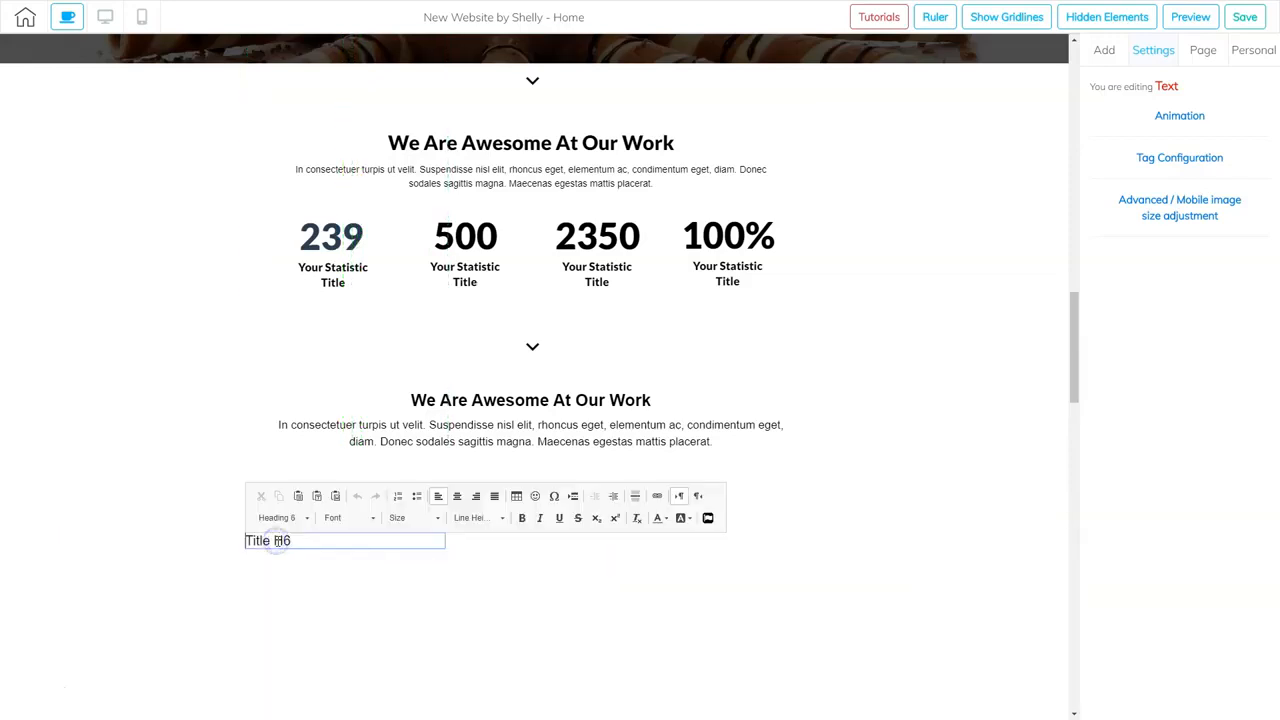
left_click(457, 496)
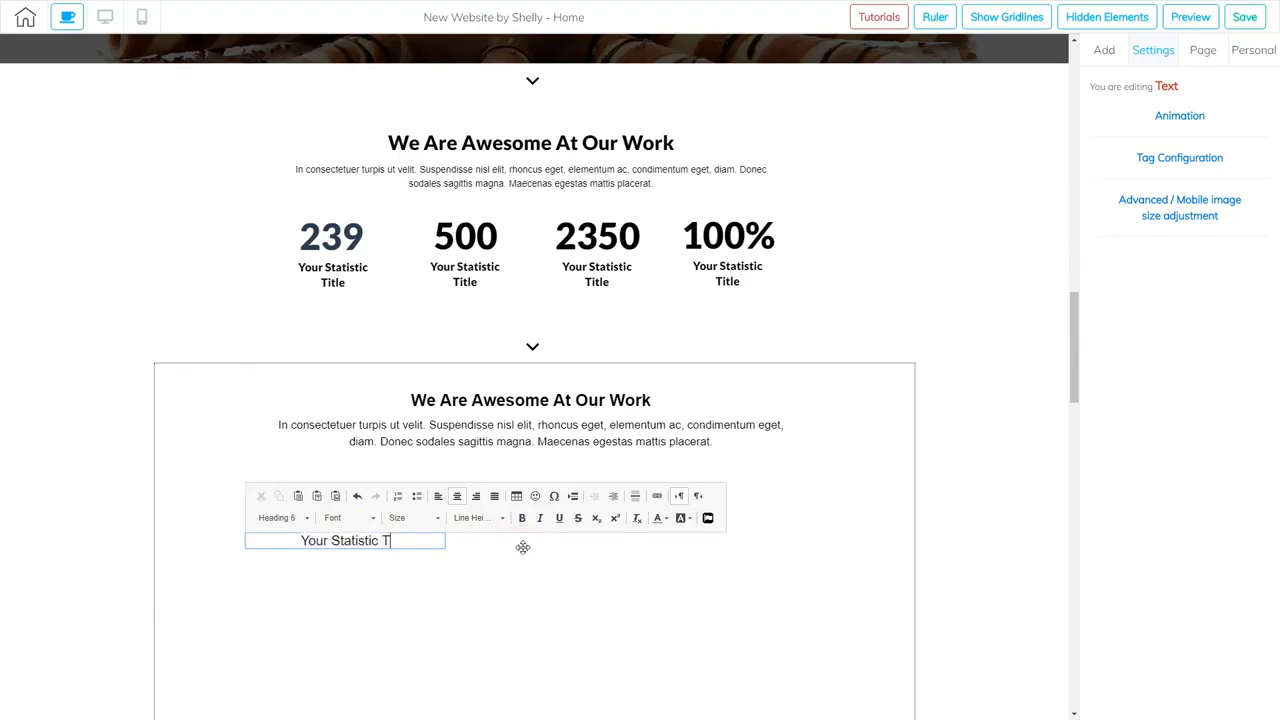
left_click(491, 580)
- Narrow the statistic title's text element to the small box's width and align it directly under 239
left_click(392, 542)
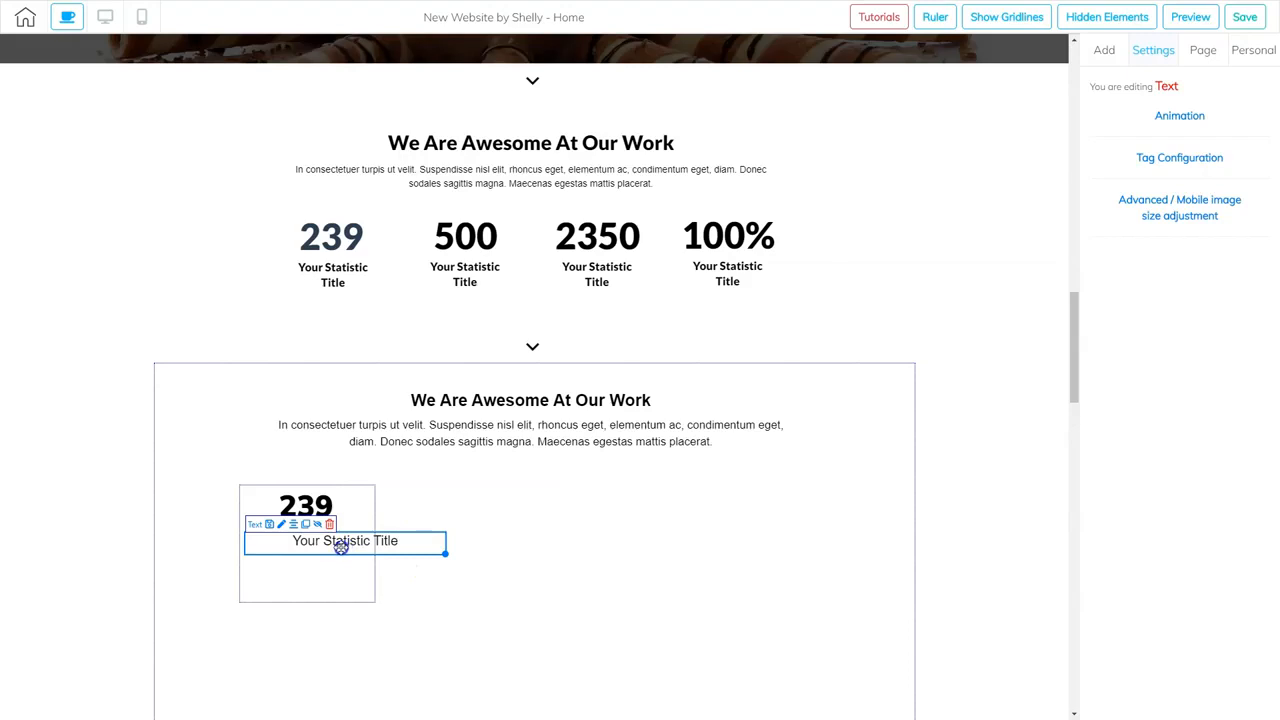
left_click_drag(331, 543, 352, 541)
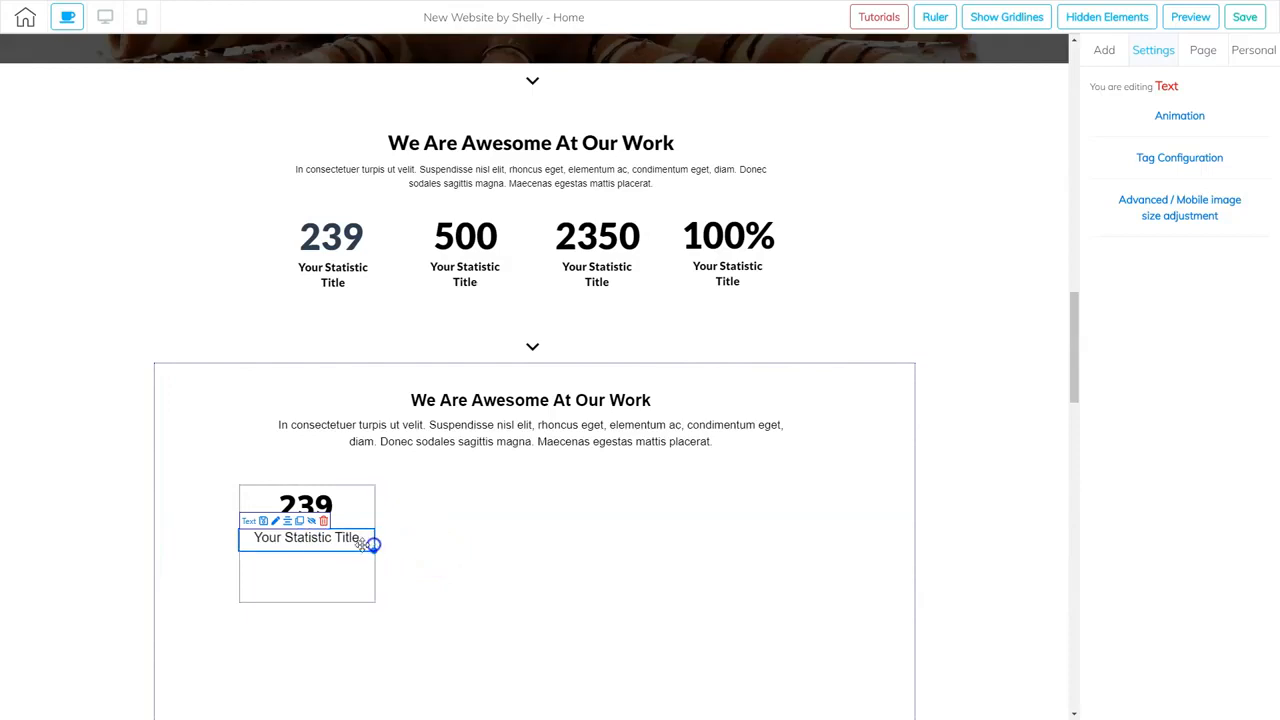
left_click_drag(325, 537, 327, 541)
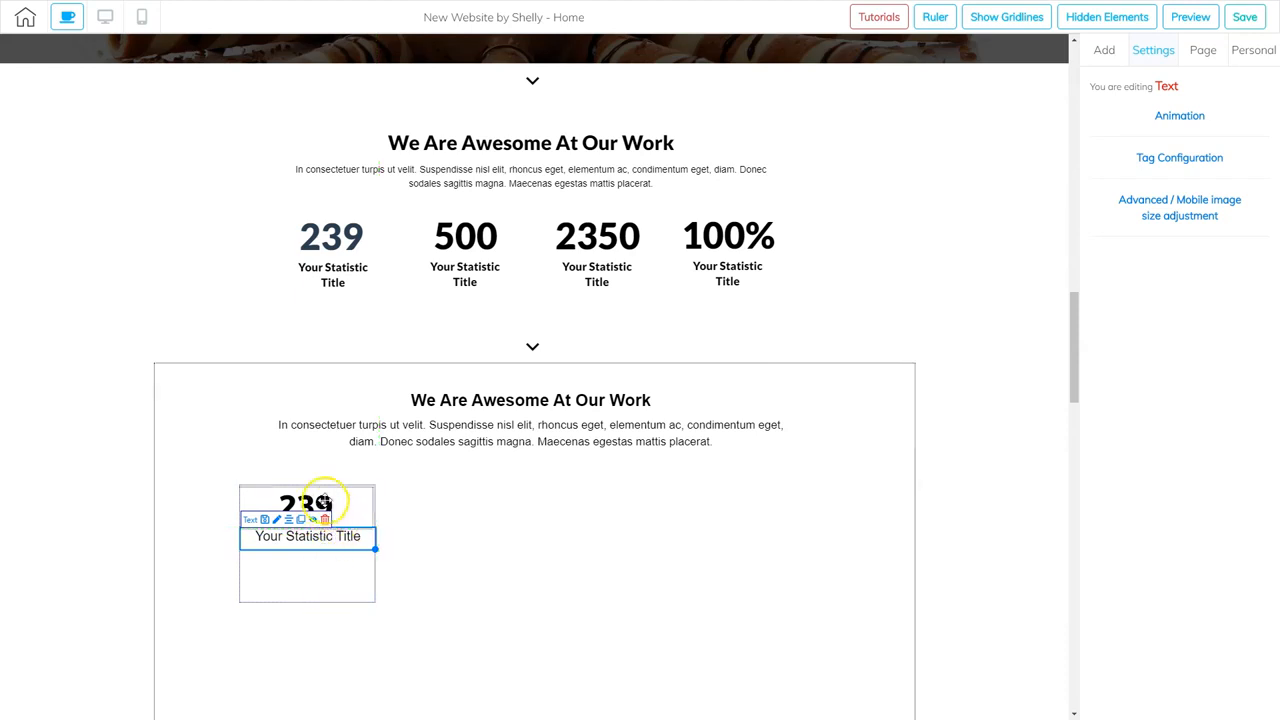
- Narrow the statistic title until it wraps onto two lines, and narrow the 239 element to match
left_click(308, 589)
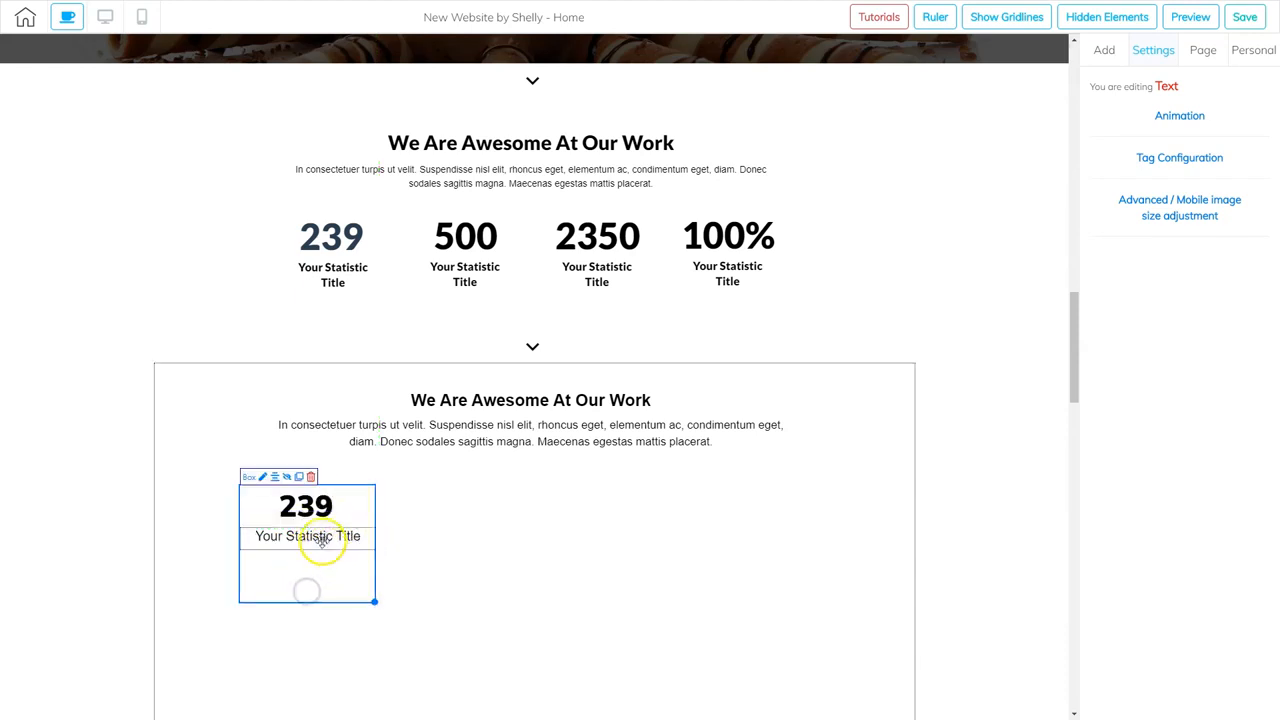
left_click(322, 540)
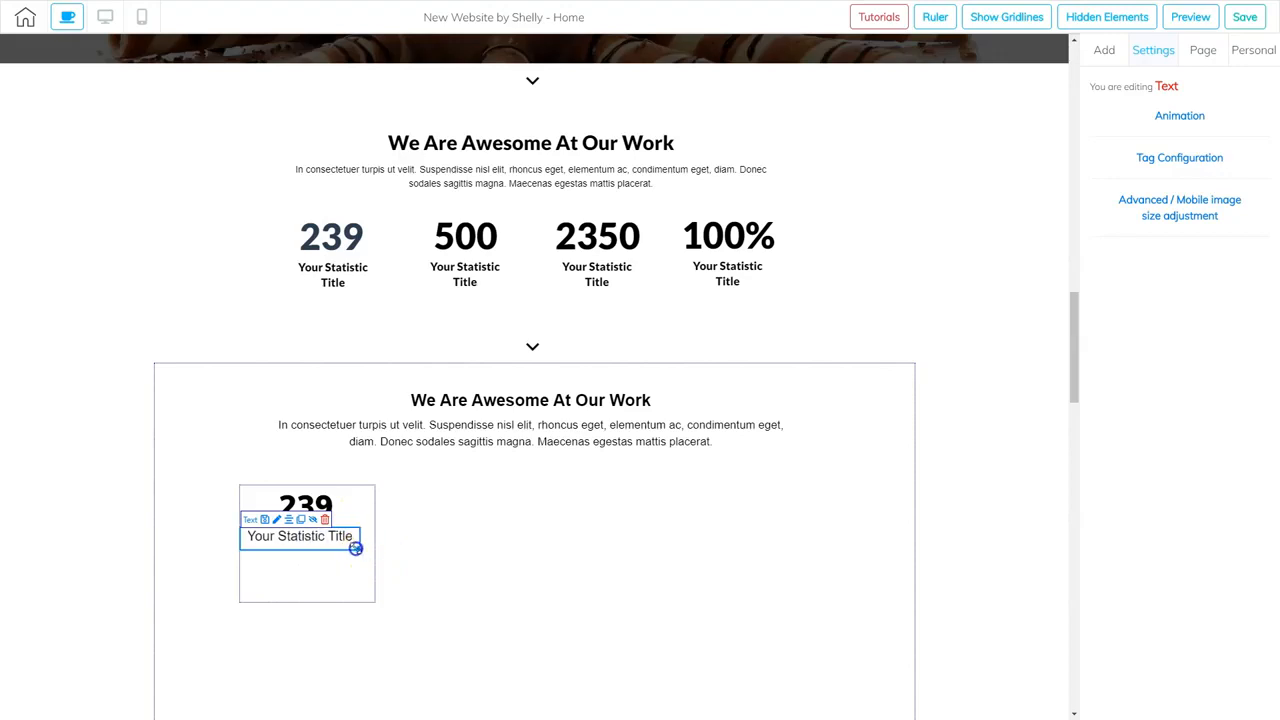
left_click_drag(347, 548, 342, 548)
left_click(314, 549)
left_click(323, 514)
left_click_drag(373, 523, 337, 522)
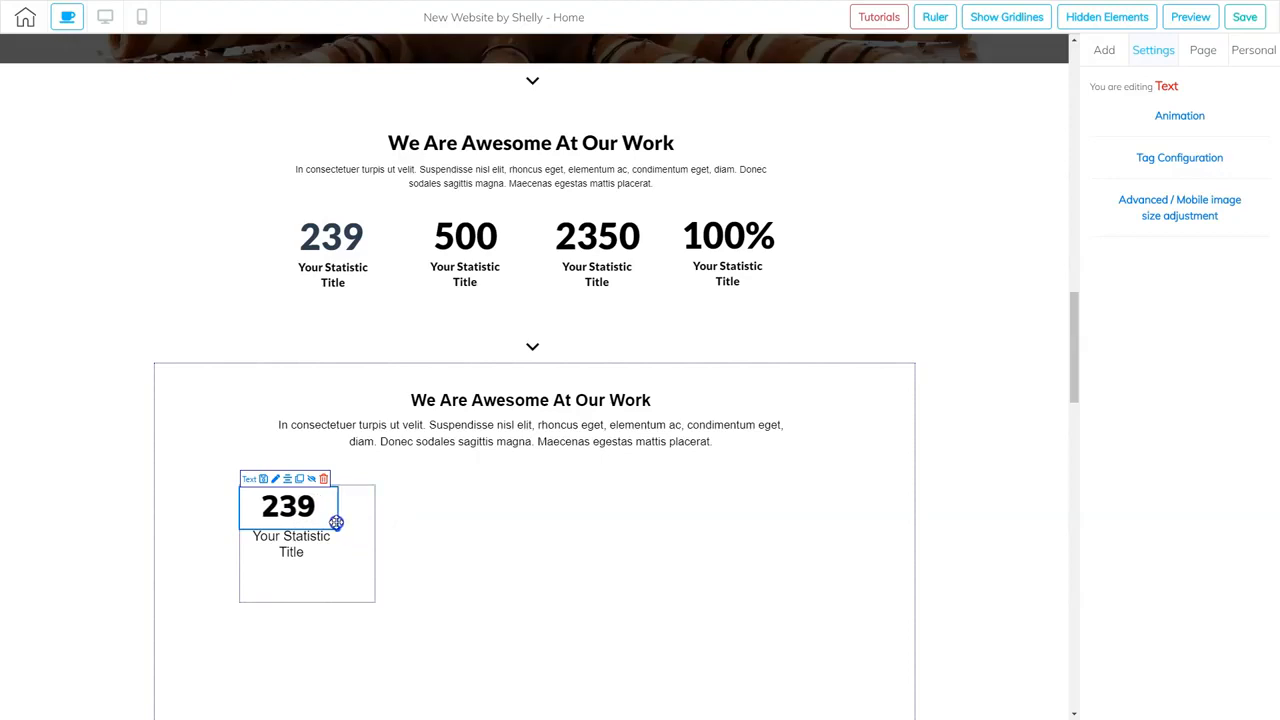
- Shrink the statistic box to fit tightly around its two texts, and shift the statistic title up closer to 239
left_click(345, 581)
left_click_drag(374, 603, 336, 569)
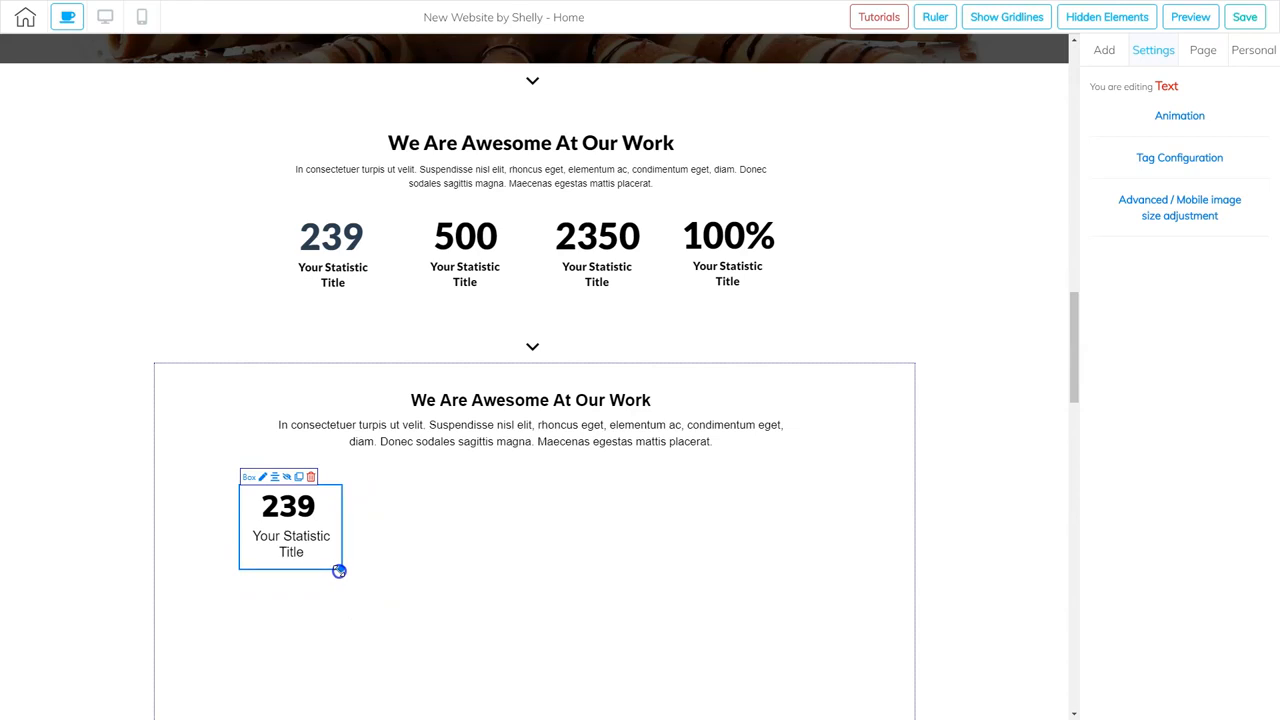
left_click_drag(286, 543, 287, 546)
left_click(394, 570)
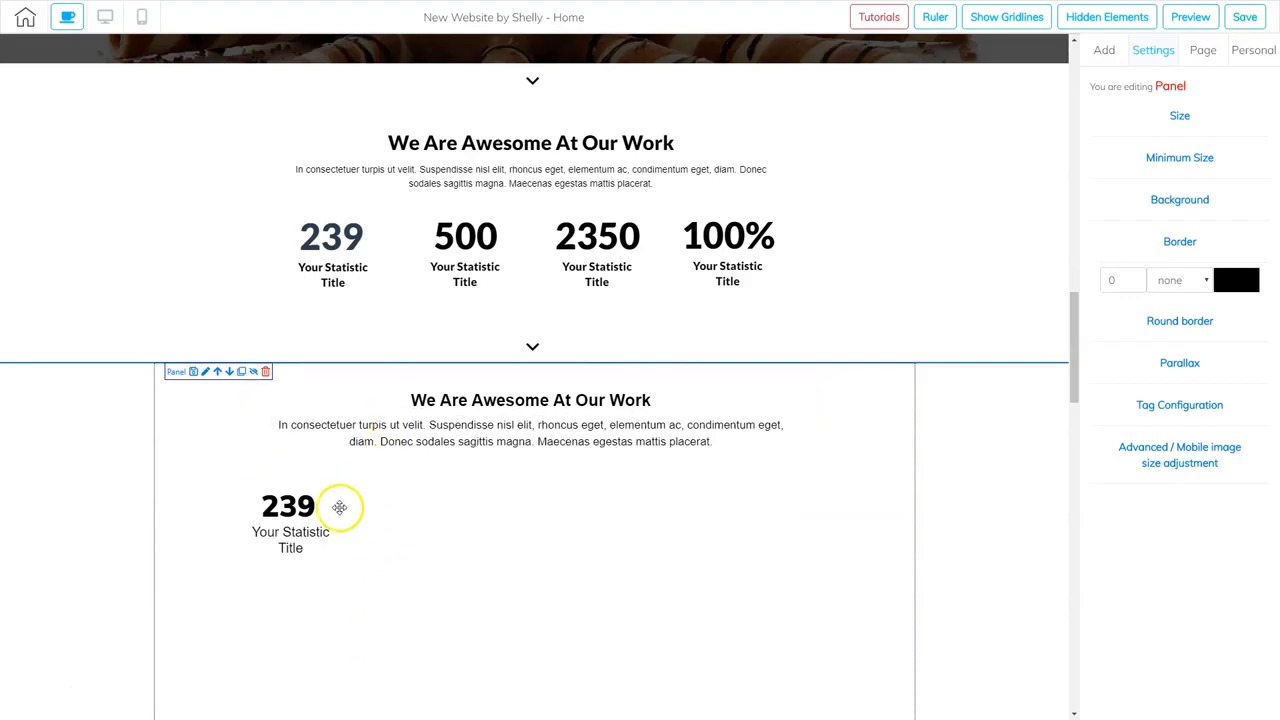
- Move the 239 statistic box slightly left in the panel, and save and publish the site
left_click_drag(305, 507, 294, 569)
left_click(318, 563)
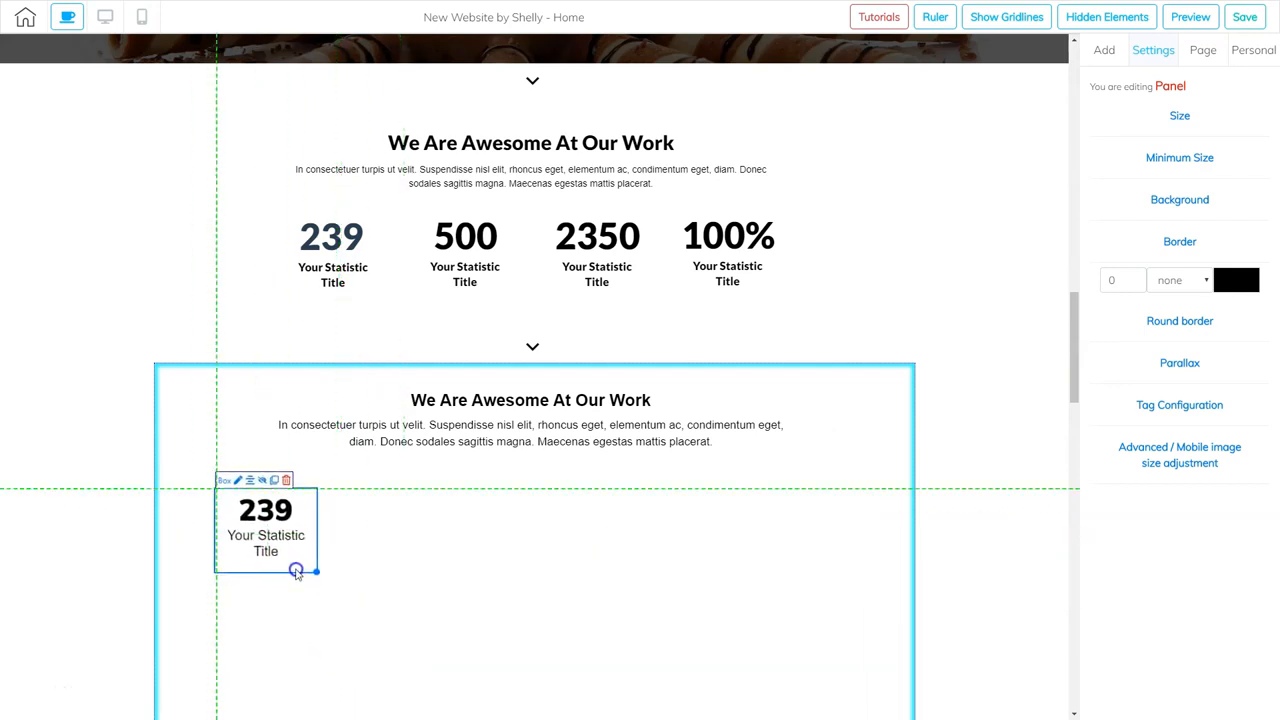
left_click(1245, 17)
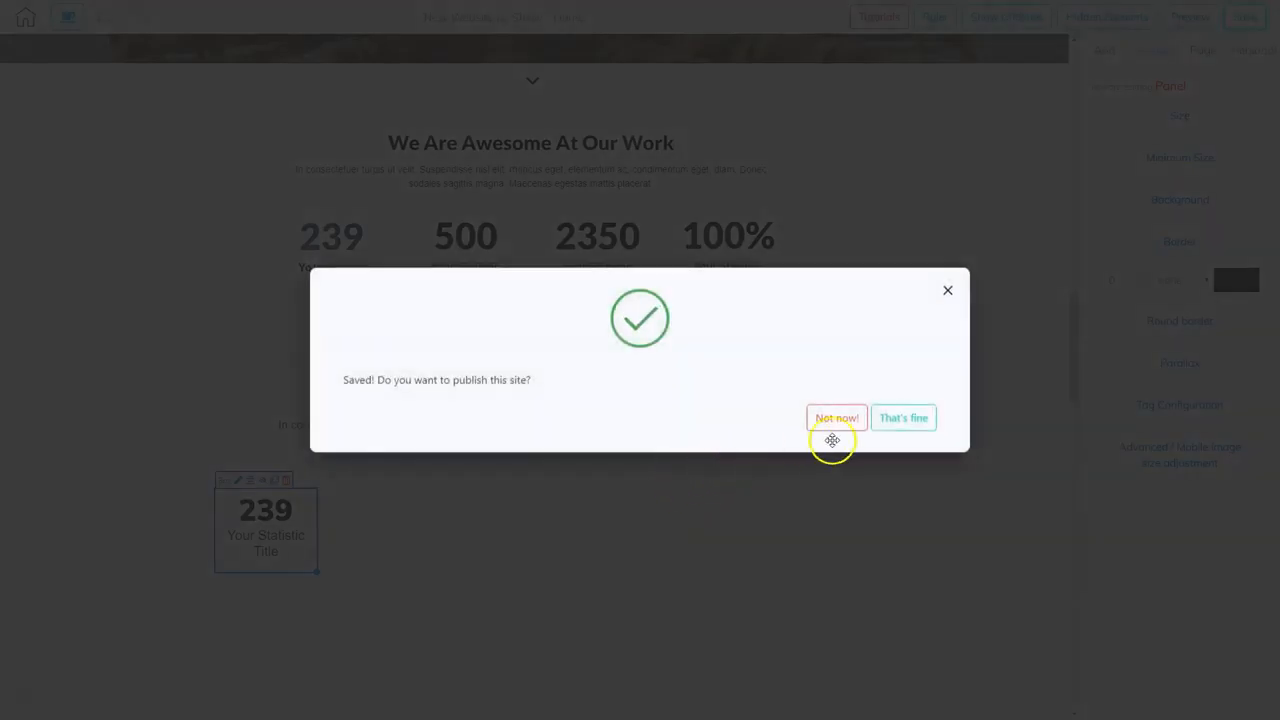
left_click(911, 425)
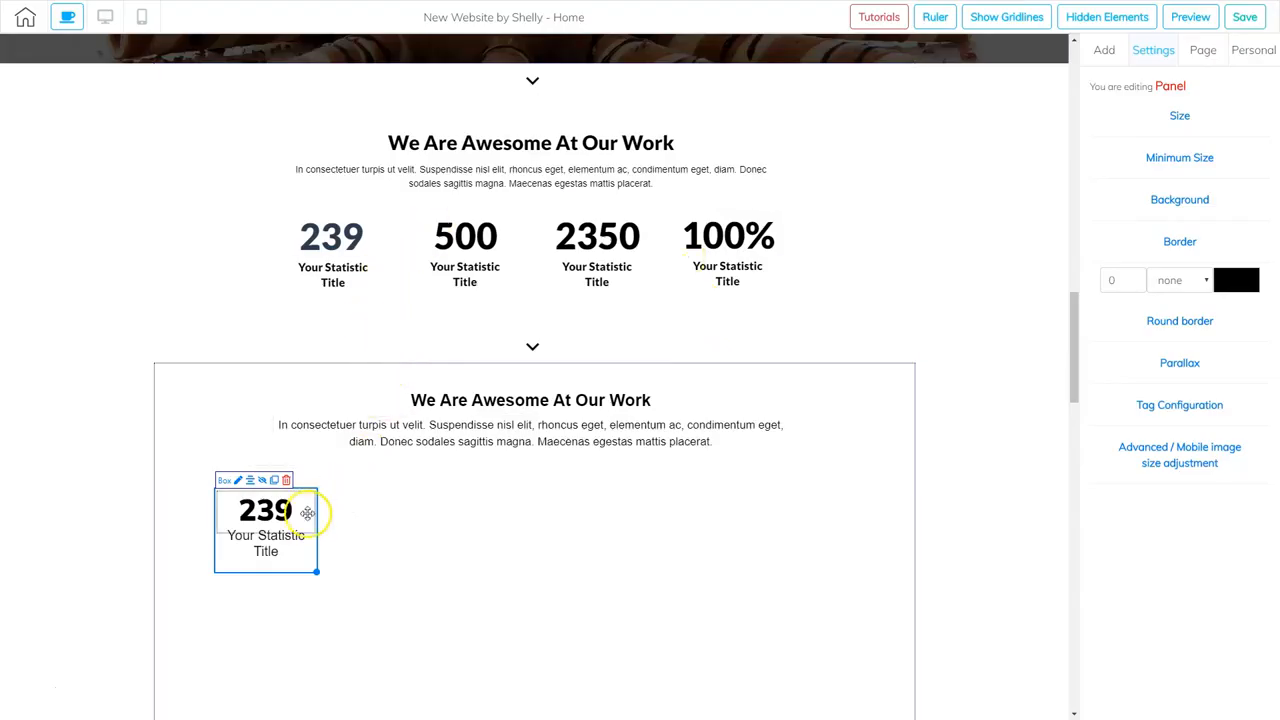
- Try cloning the 239 statistic box, and delete the Title H2 text from the copy
left_click(311, 552)
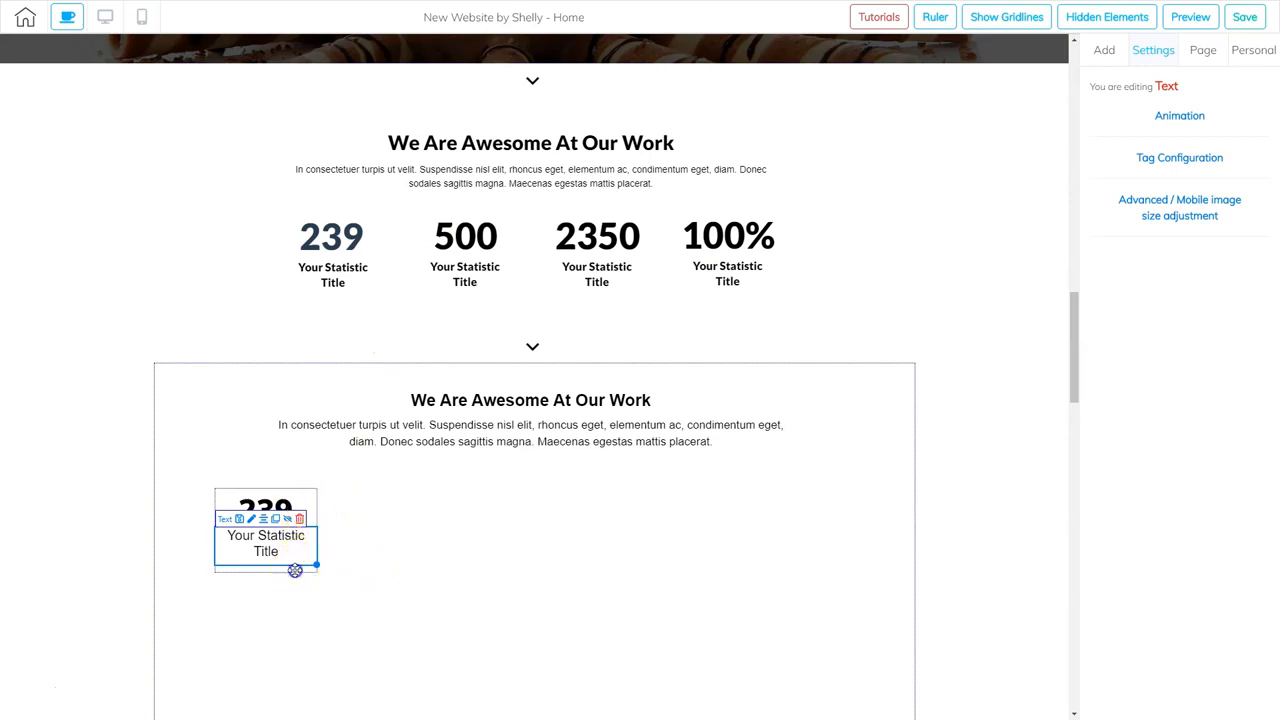
left_click(295, 570)
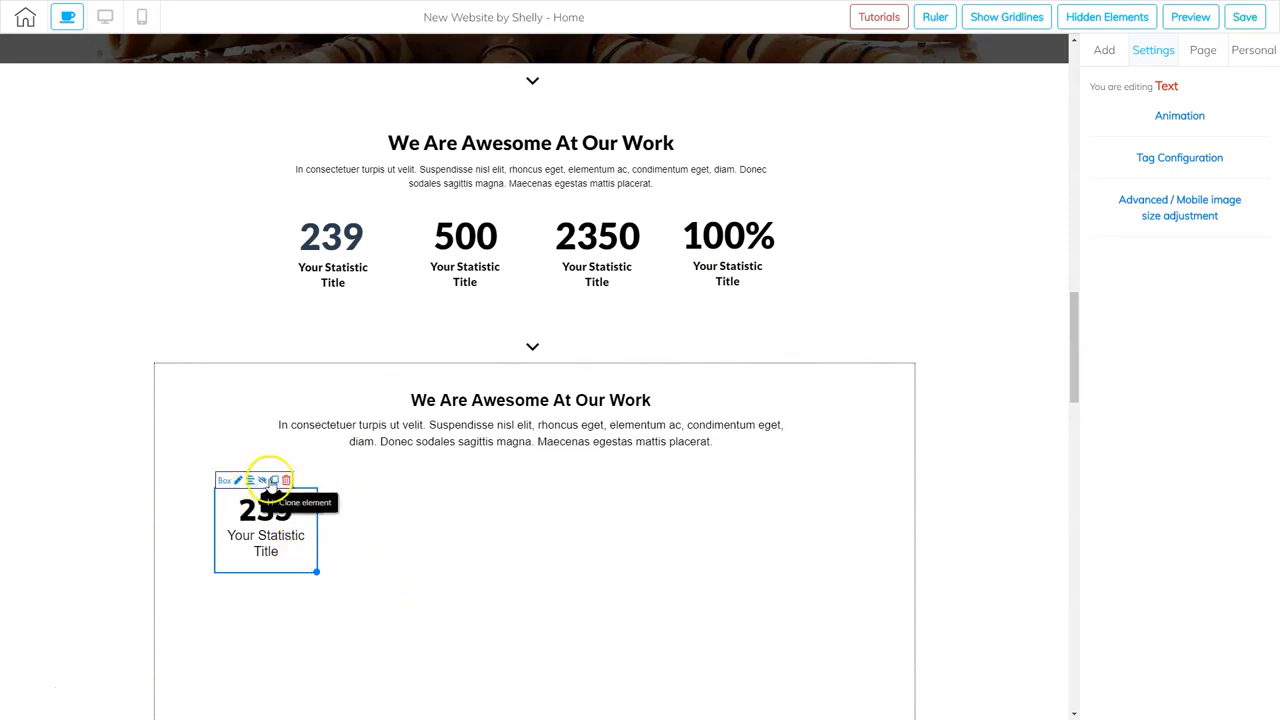
mouse_move(398, 520)
left_mouse_down()
mouse_move(363, 577)
mouse_move(374, 523)
mouse_move(386, 533)
left_mouse_up()
left_click(322, 502)
left_click(909, 379)
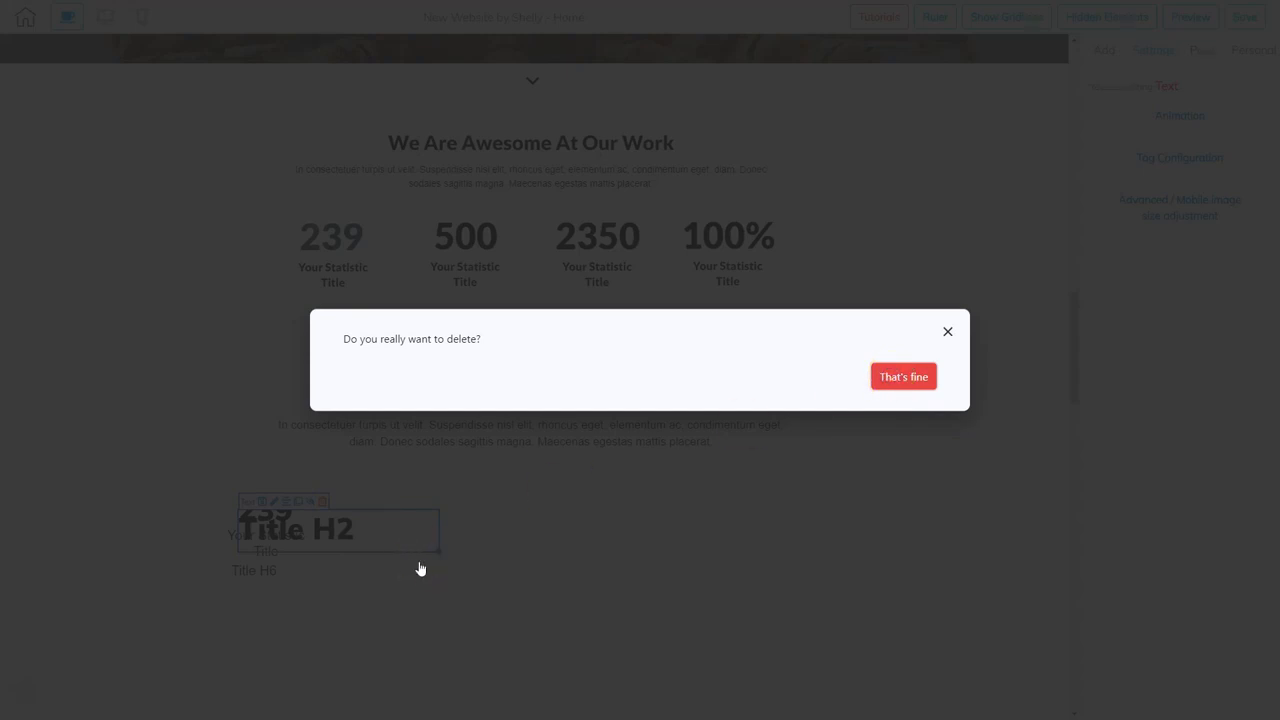
left_click(967, 636)
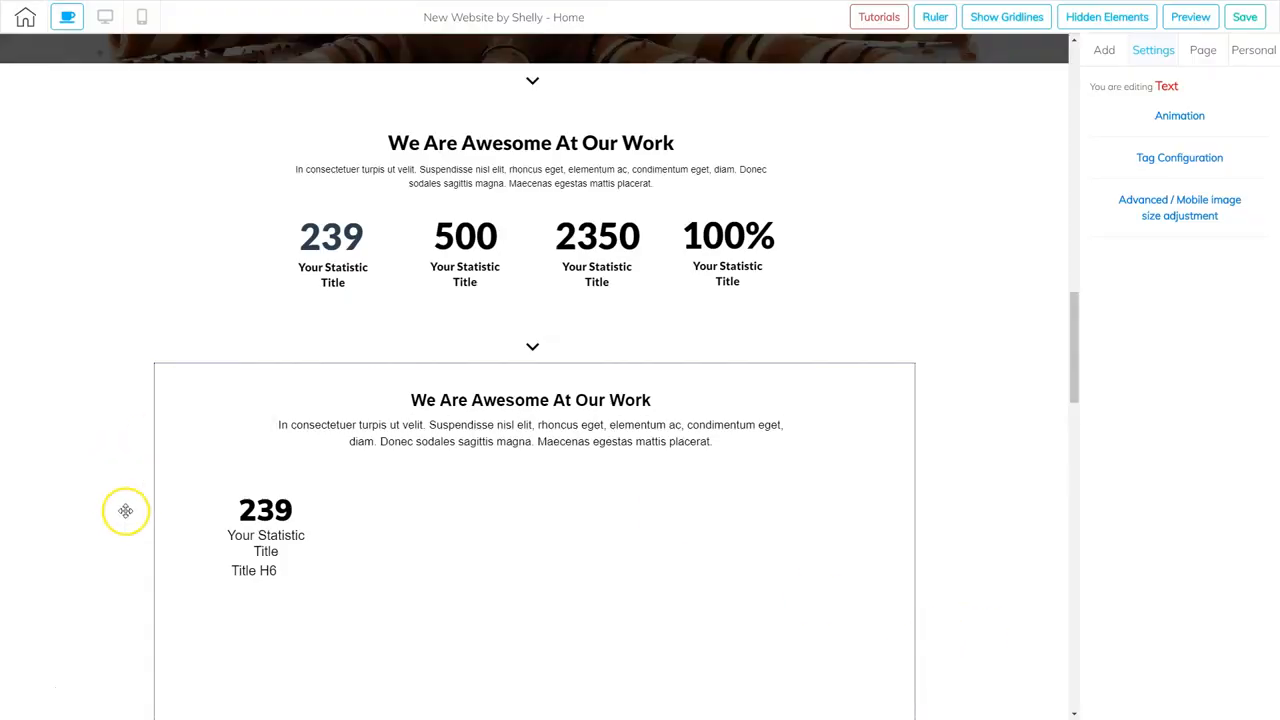
- Move the cloned box with its Title H6 text to the right of the original, and delete that clone
left_click(265, 577)
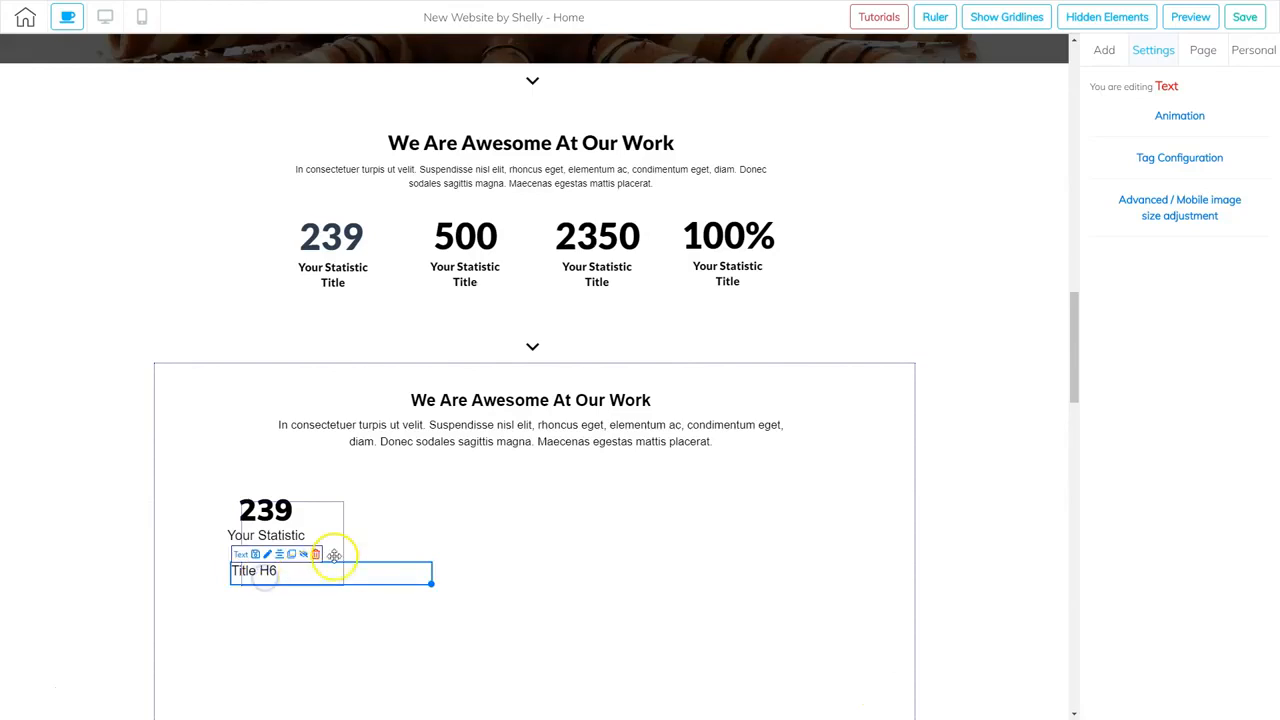
left_click(342, 530)
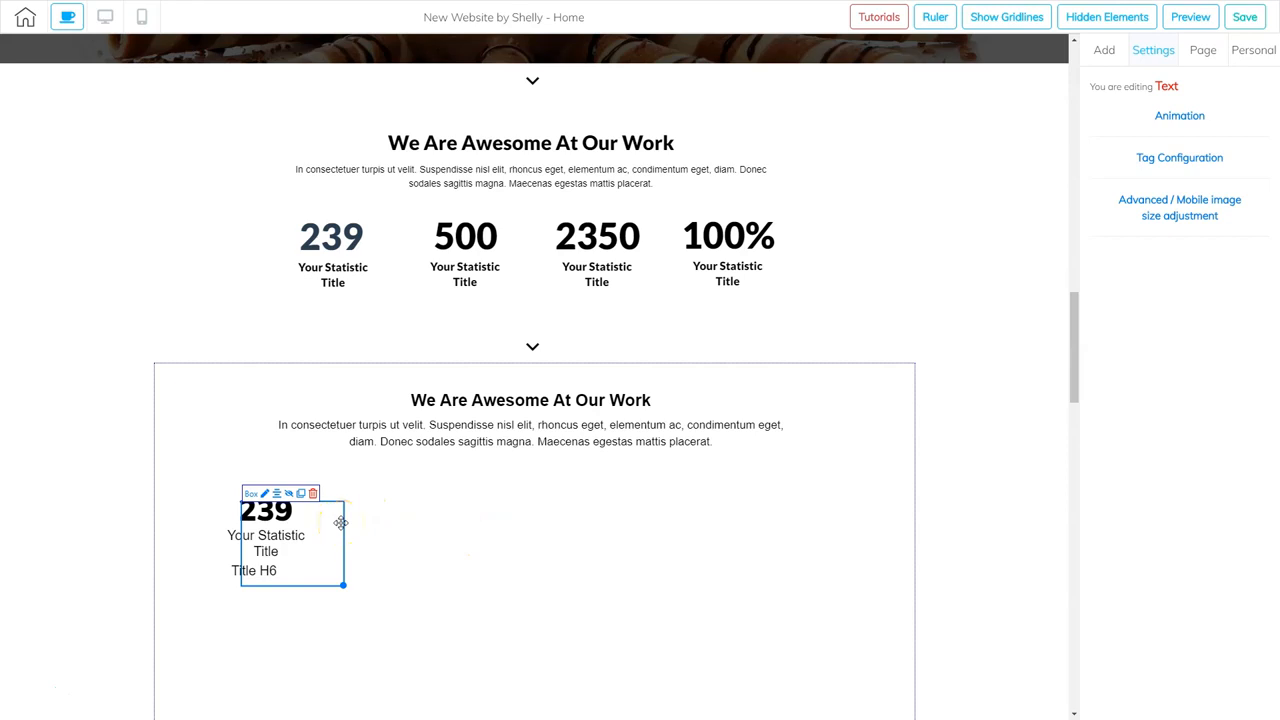
left_click_drag(336, 543, 504, 546)
scroll(888, 69, "up", 7)
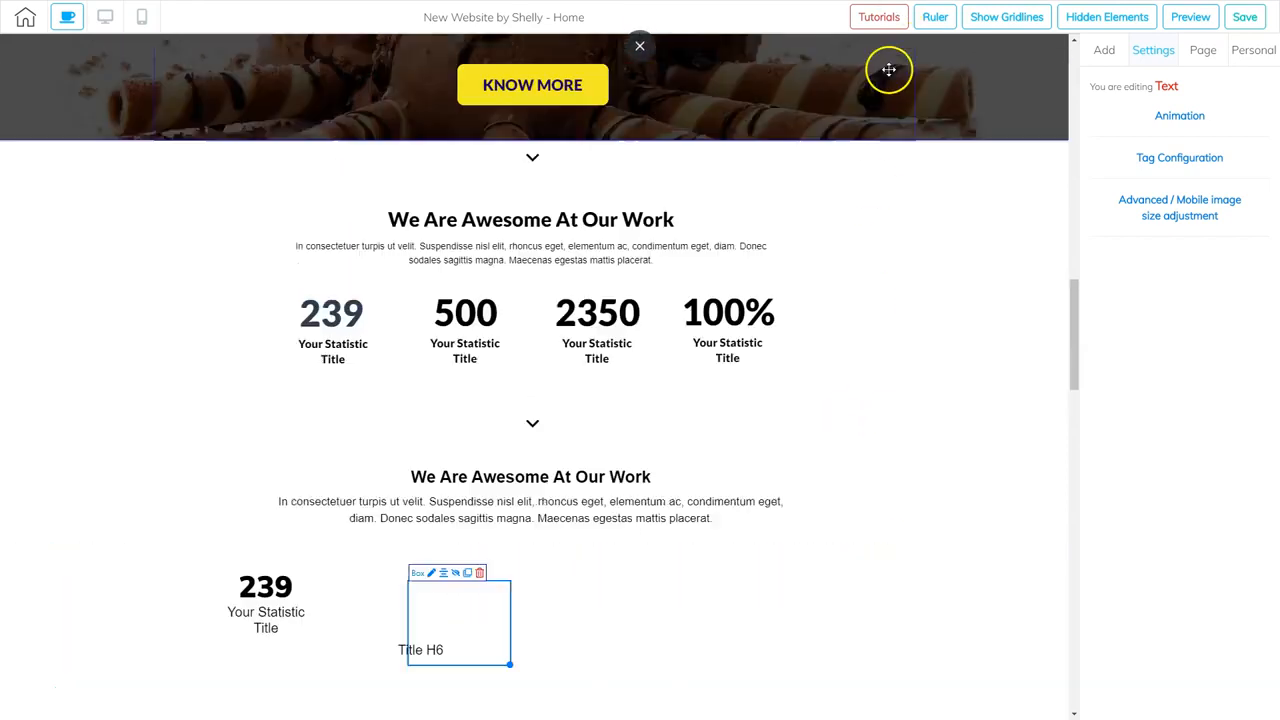
scroll(663, 123, "up", 3)
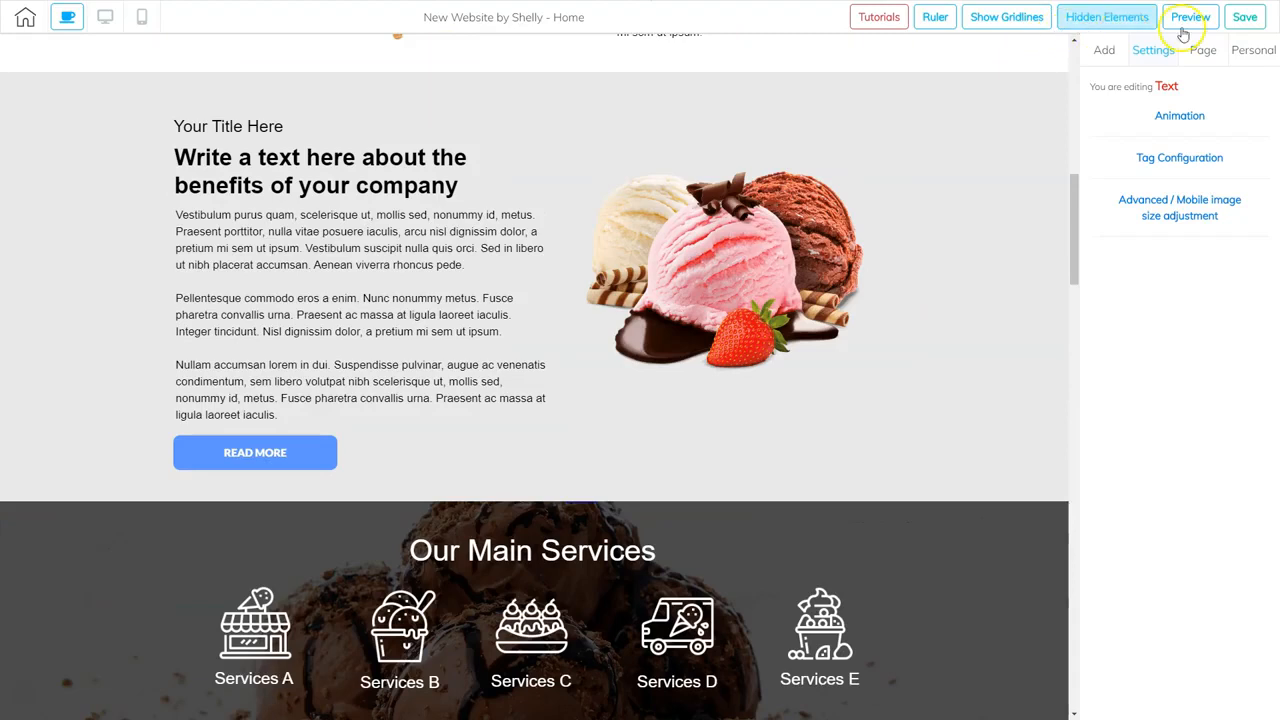
scroll(543, 486, "down", 6)
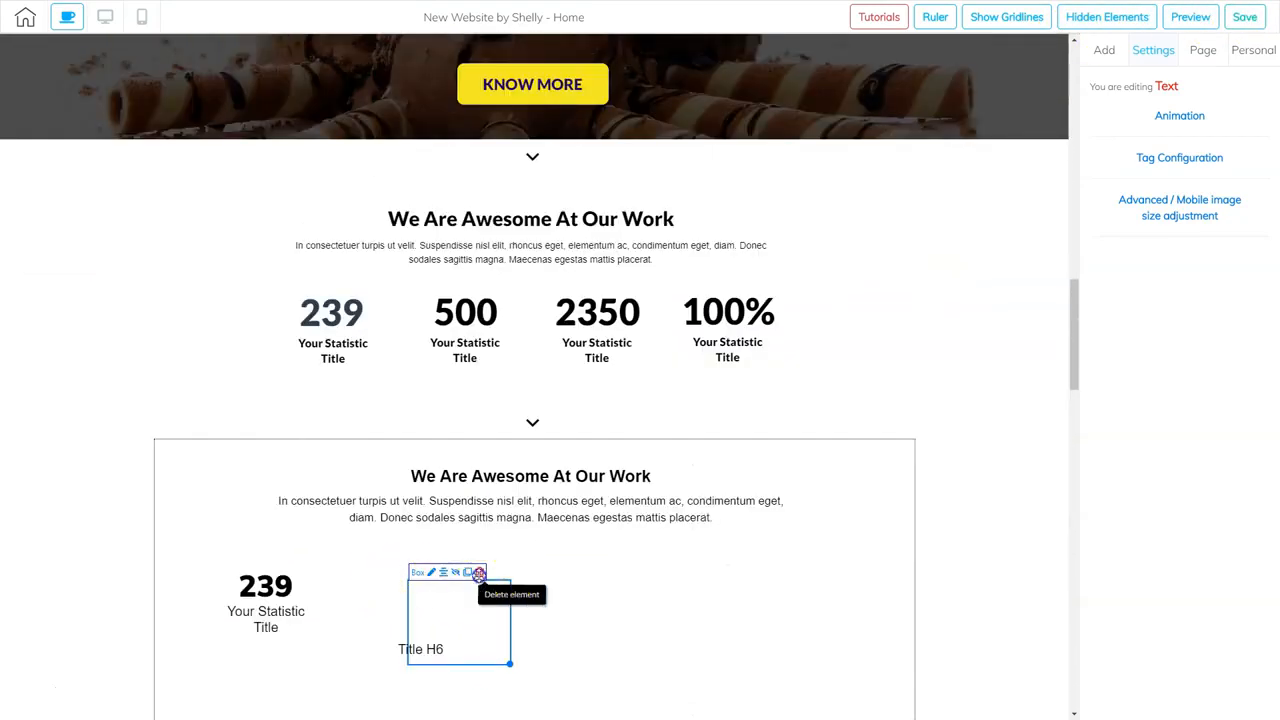
left_click(479, 572)
left_click(905, 380)
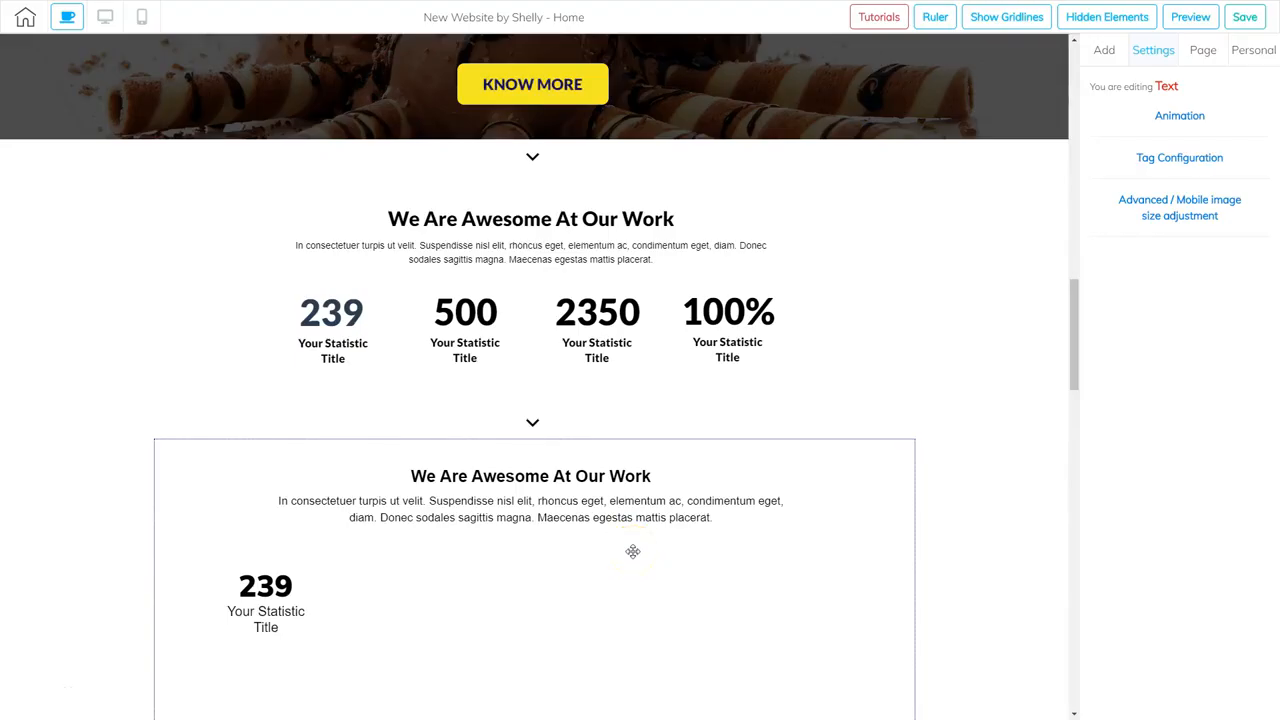
- Save and publish the site with the single 239 statistic box, and return to the new statistics panel
left_click(1245, 16)
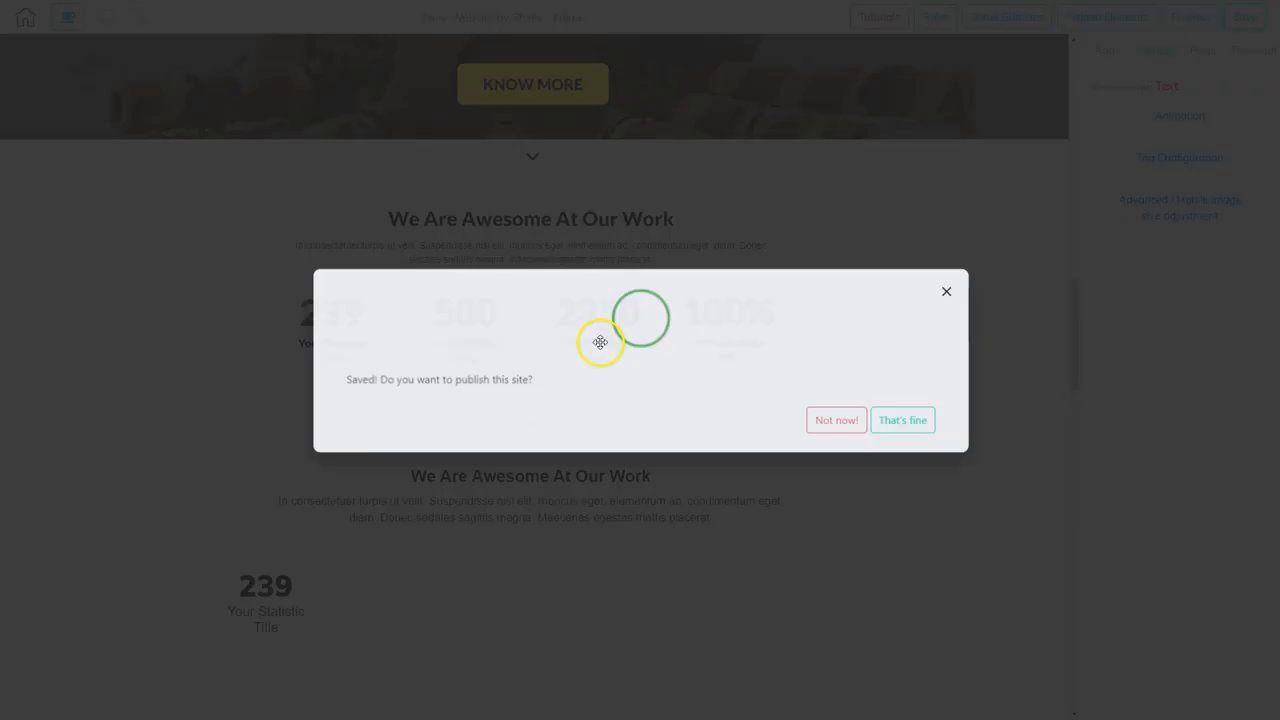
left_click(906, 420)
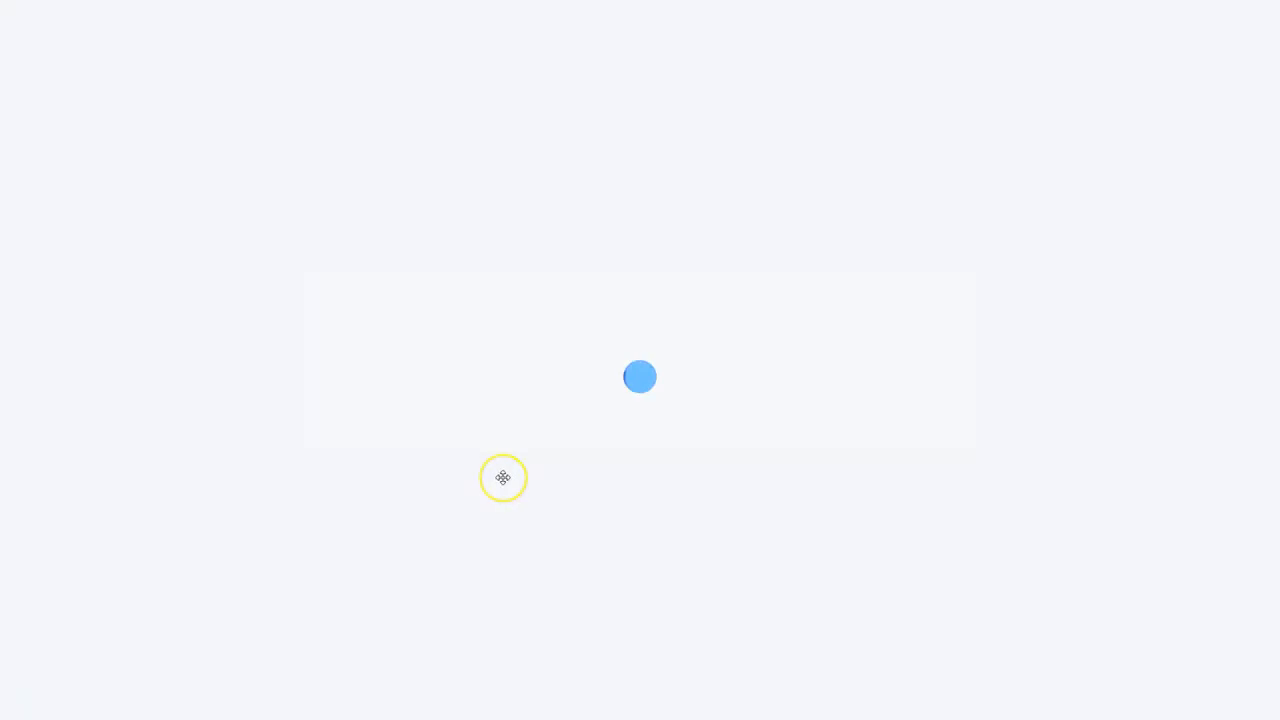
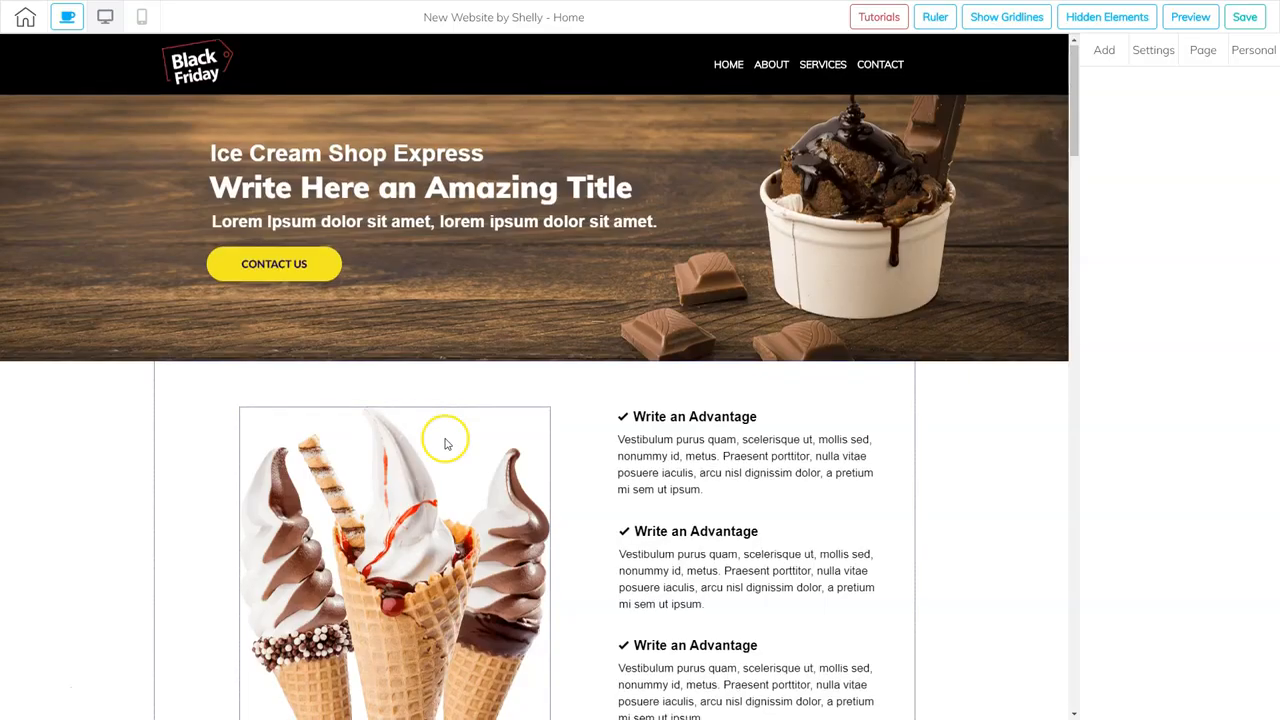
scroll(443, 357, "down", 6)
scroll(470, 440, "down", 3)
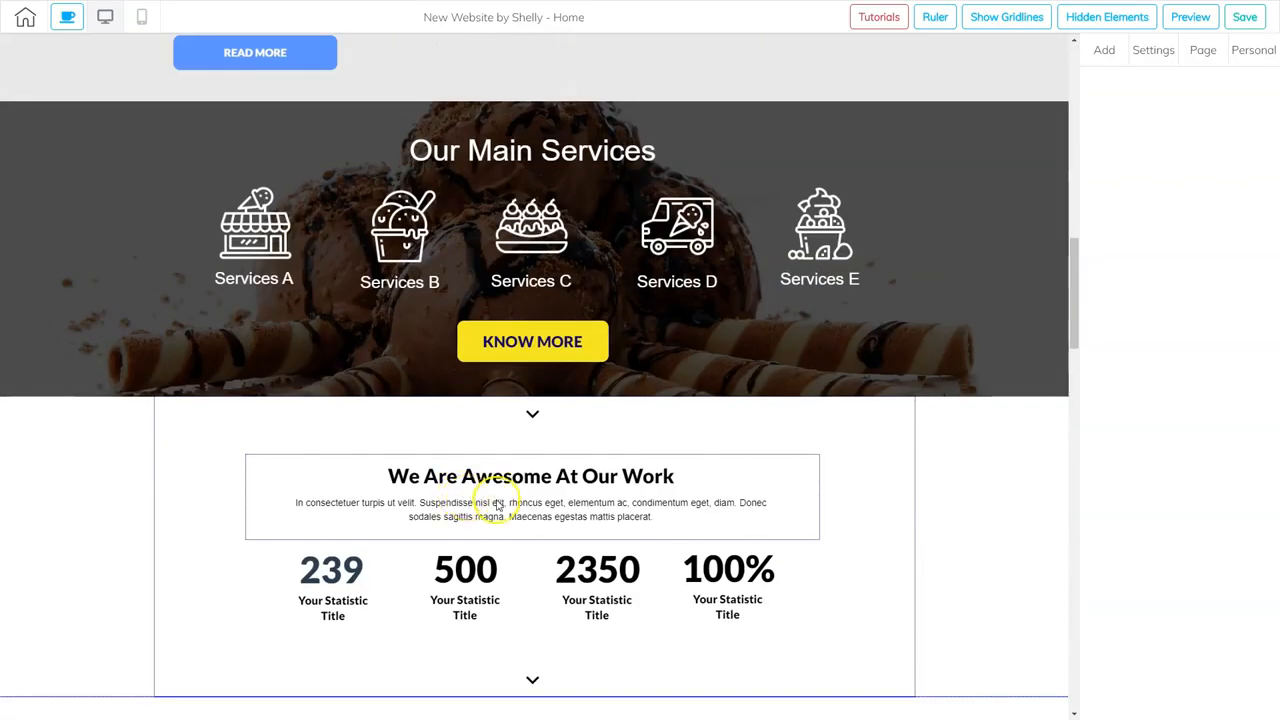
scroll(500, 371, "down", 5)
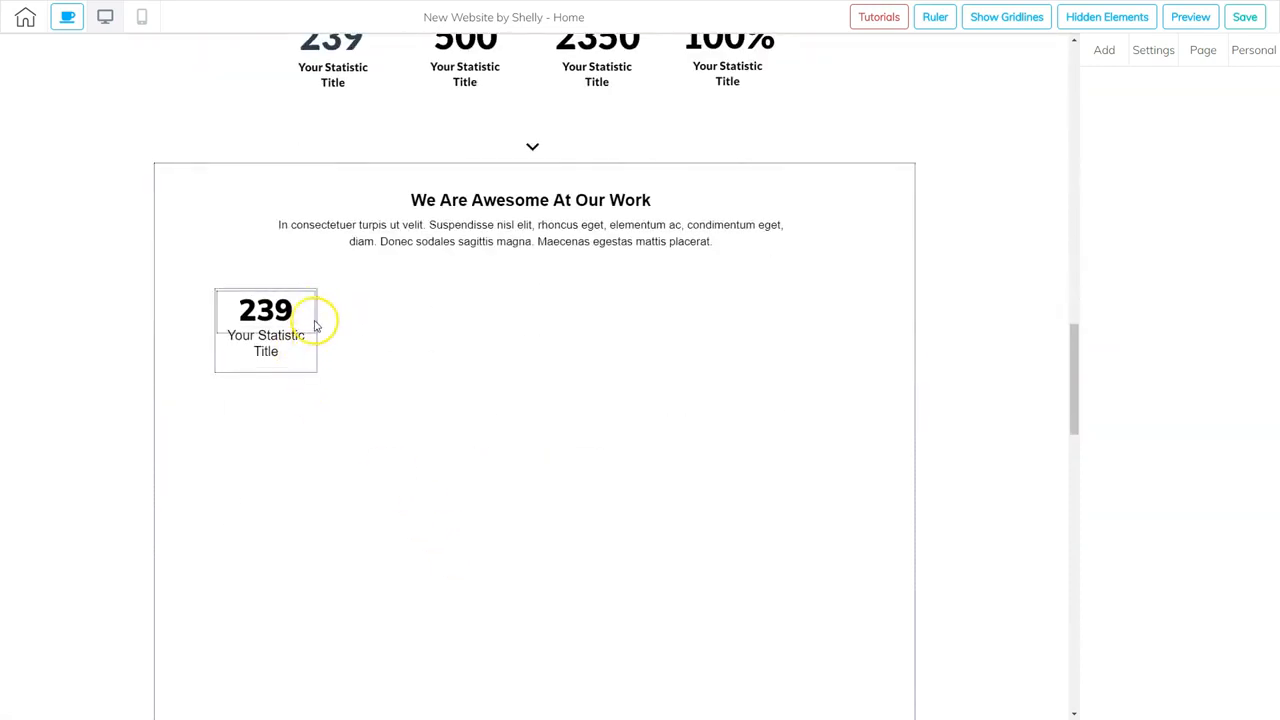
- Clone the 239 statistic box three times and place the copies in a row to its right
left_click(313, 372)
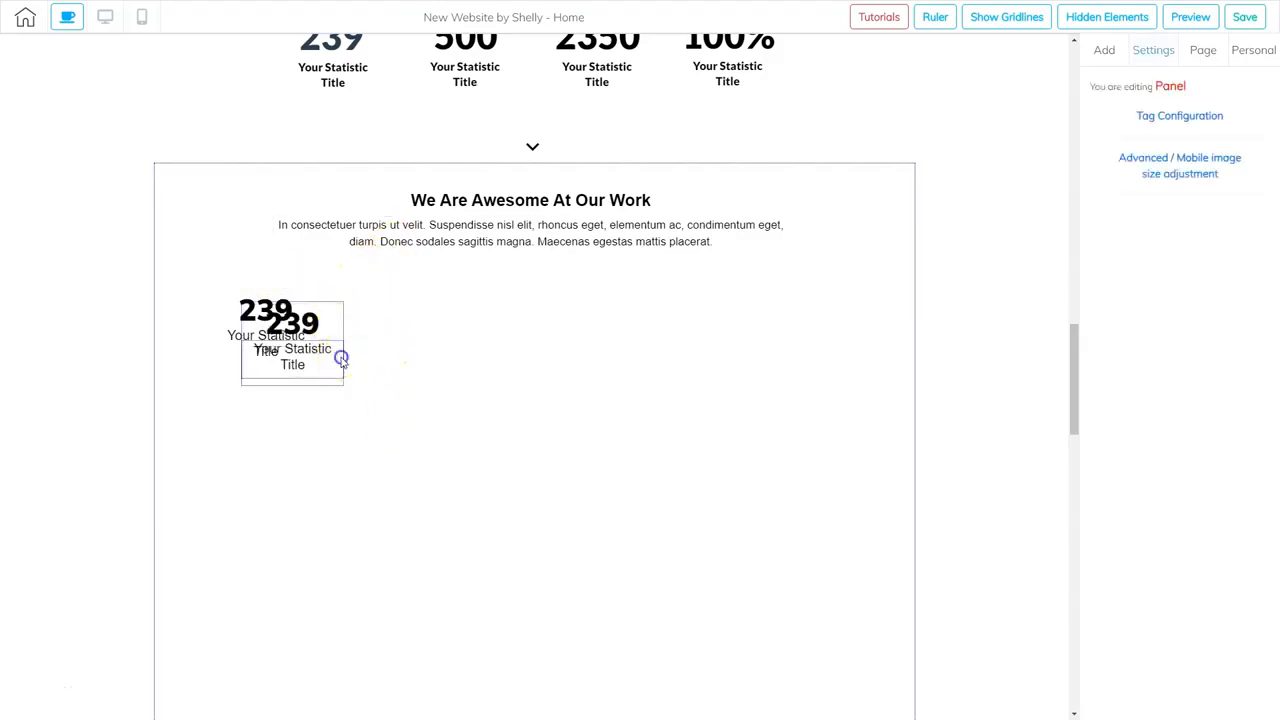
left_click(341, 358)
mouse_move(338, 386)
left_mouse_down()
mouse_move(400, 369)
mouse_move(580, 371)
mouse_move(489, 374)
mouse_move(499, 382)
mouse_move(483, 371)
left_mouse_up()
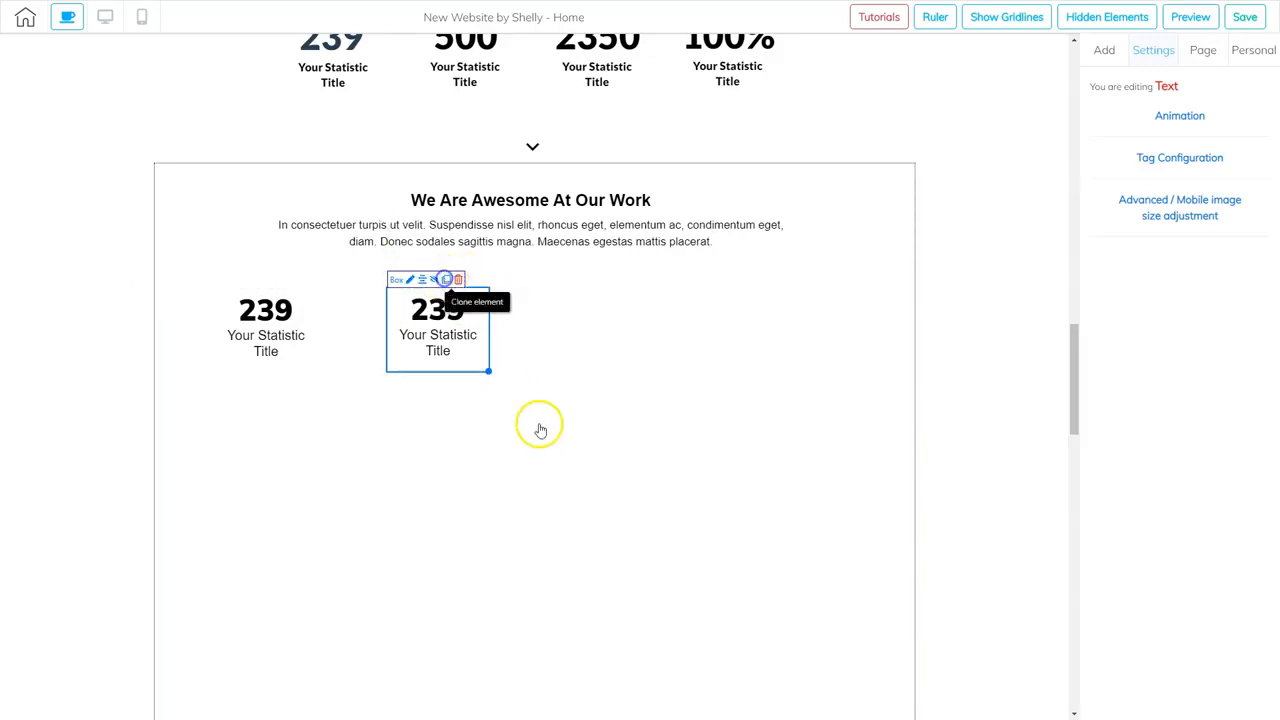
mouse_move(515, 382)
left_mouse_down()
mouse_move(677, 371)
mouse_move(654, 374)
mouse_move(652, 354)
left_mouse_up()
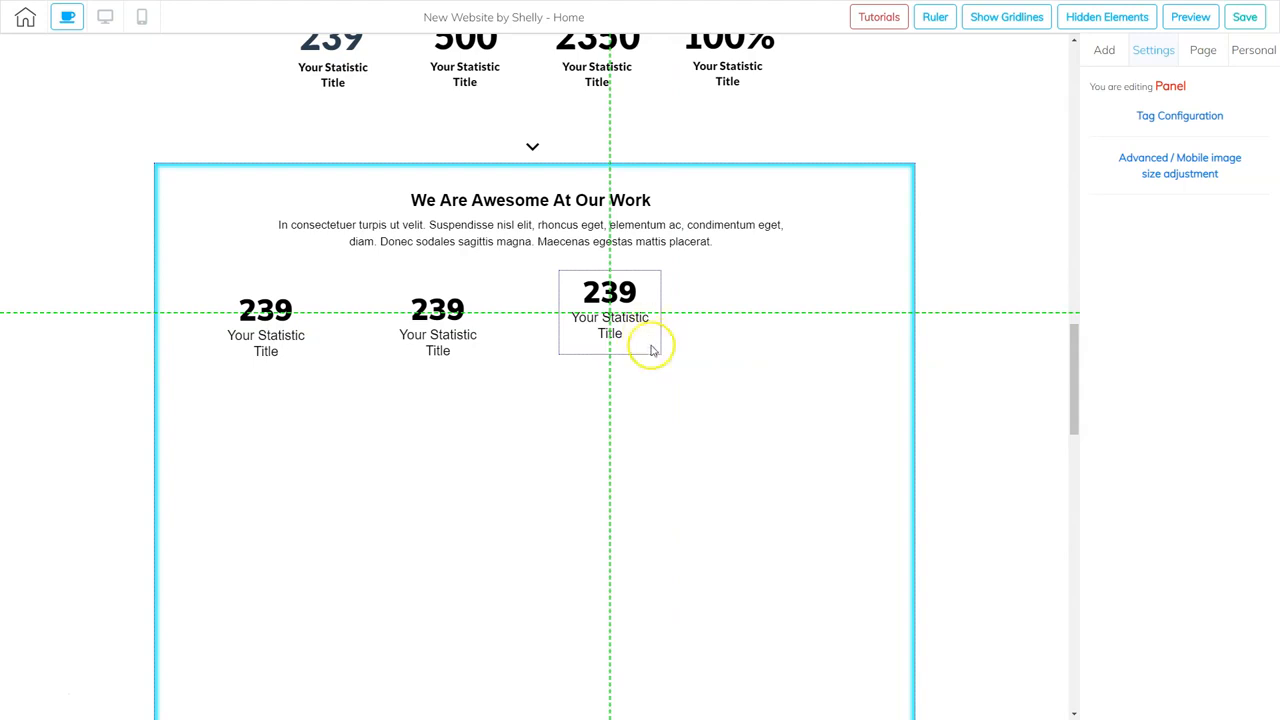
left_click_drag(652, 352, 652, 351)
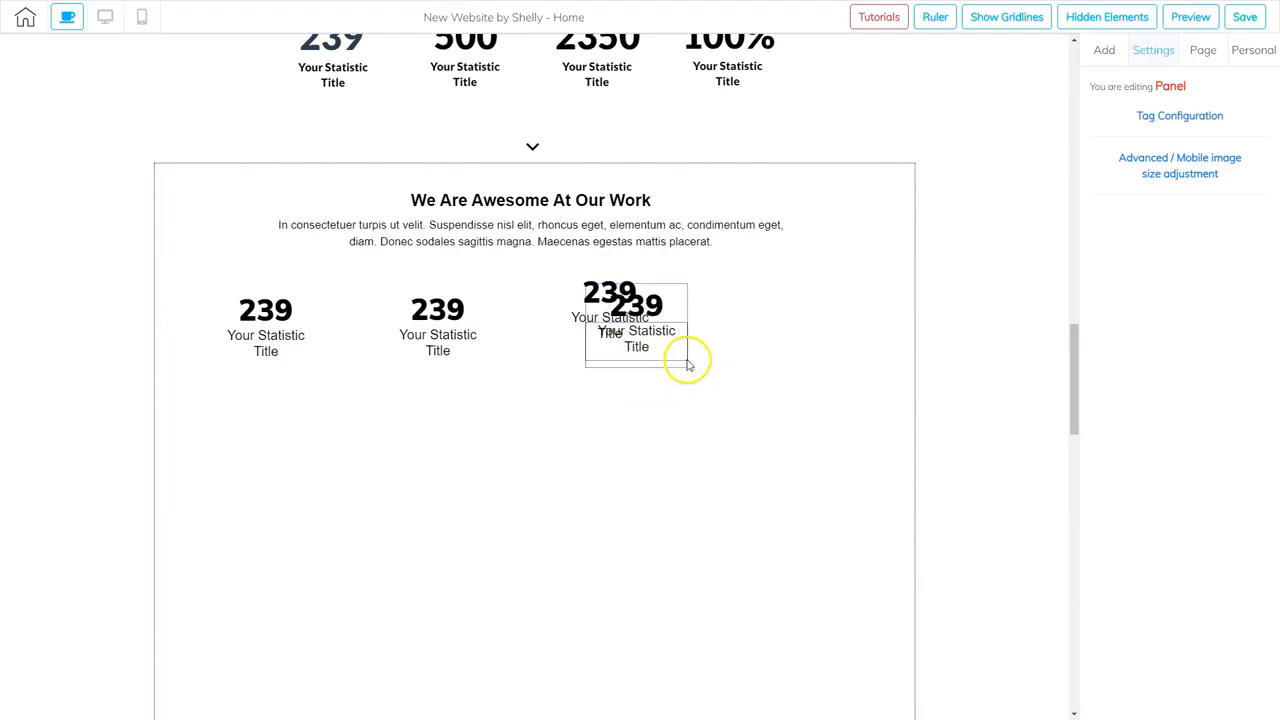
left_click_drag(671, 366, 775, 355)
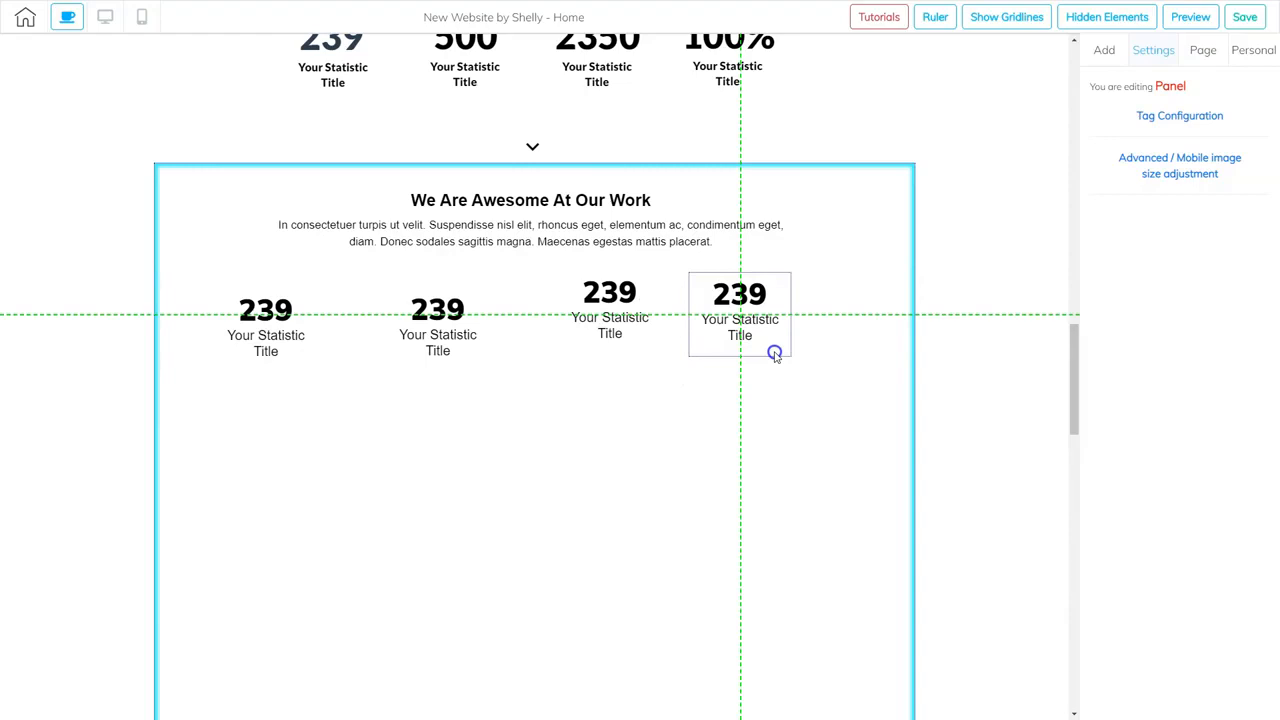
- Reposition the four statistic boxes into an evenly spaced row just below the description
left_click(480, 366)
left_click_drag(477, 366, 506, 354)
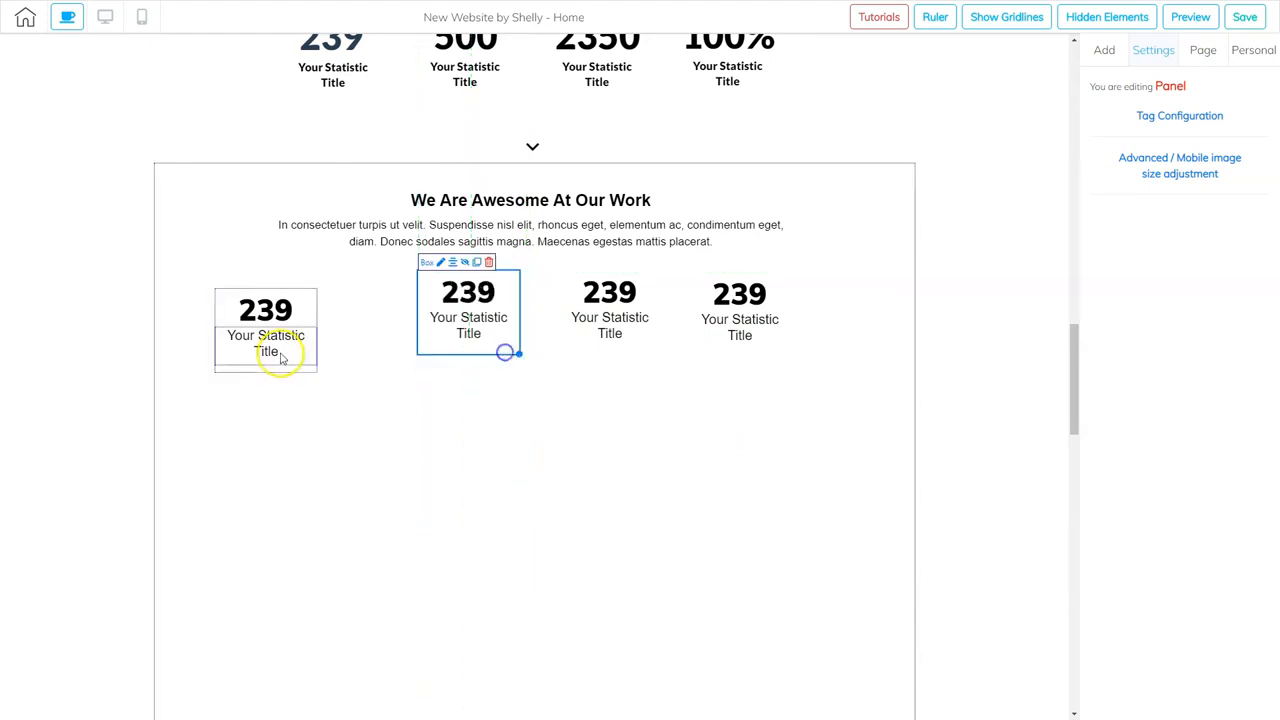
left_click_drag(293, 373, 367, 352)
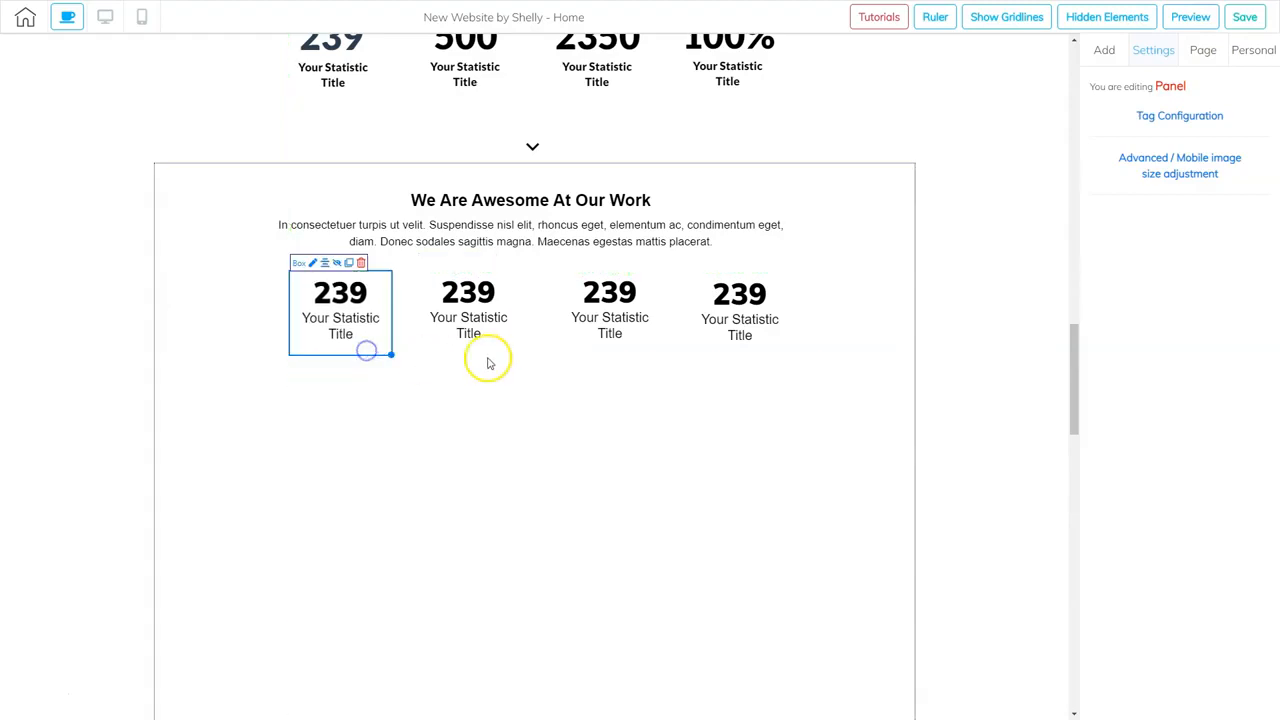
left_click_drag(513, 354, 520, 351)
left_click_drag(637, 351, 637, 351)
left_click_drag(709, 357, 713, 354)
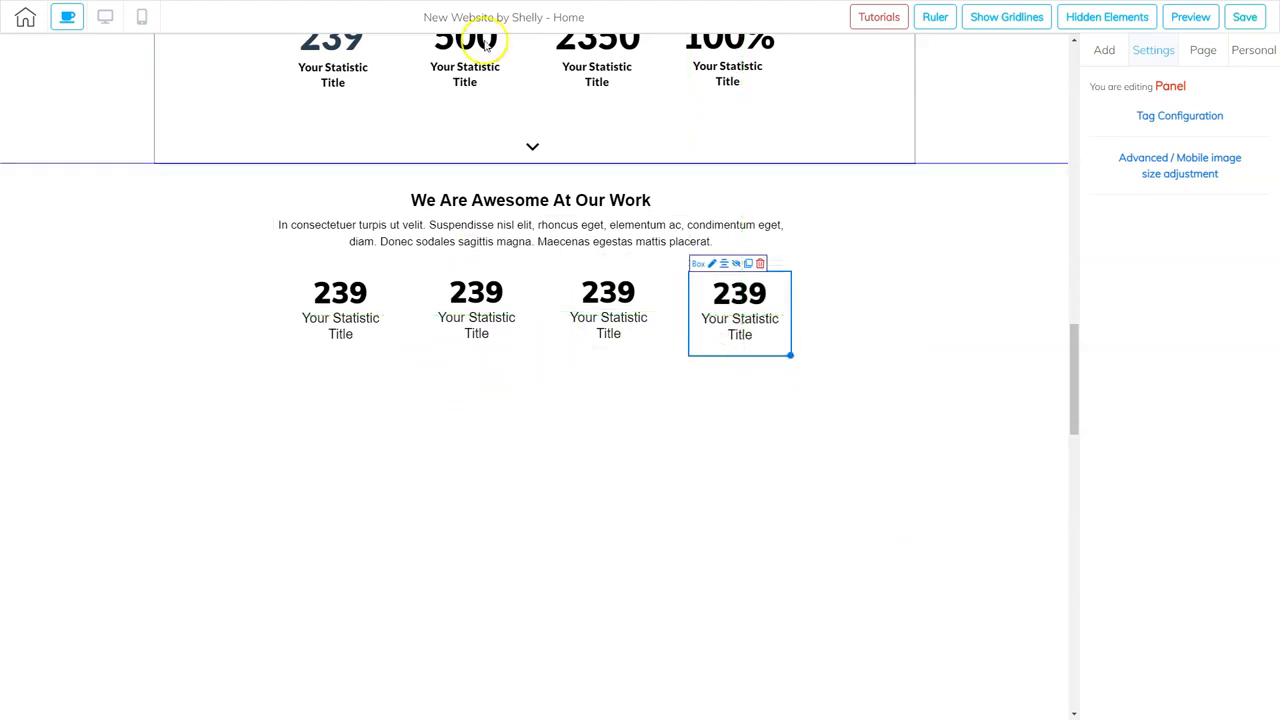
- Change the second statistic number in the new panel to 500 and the third to 2350
scroll(477, 206, "up", 2)
left_click(478, 425)
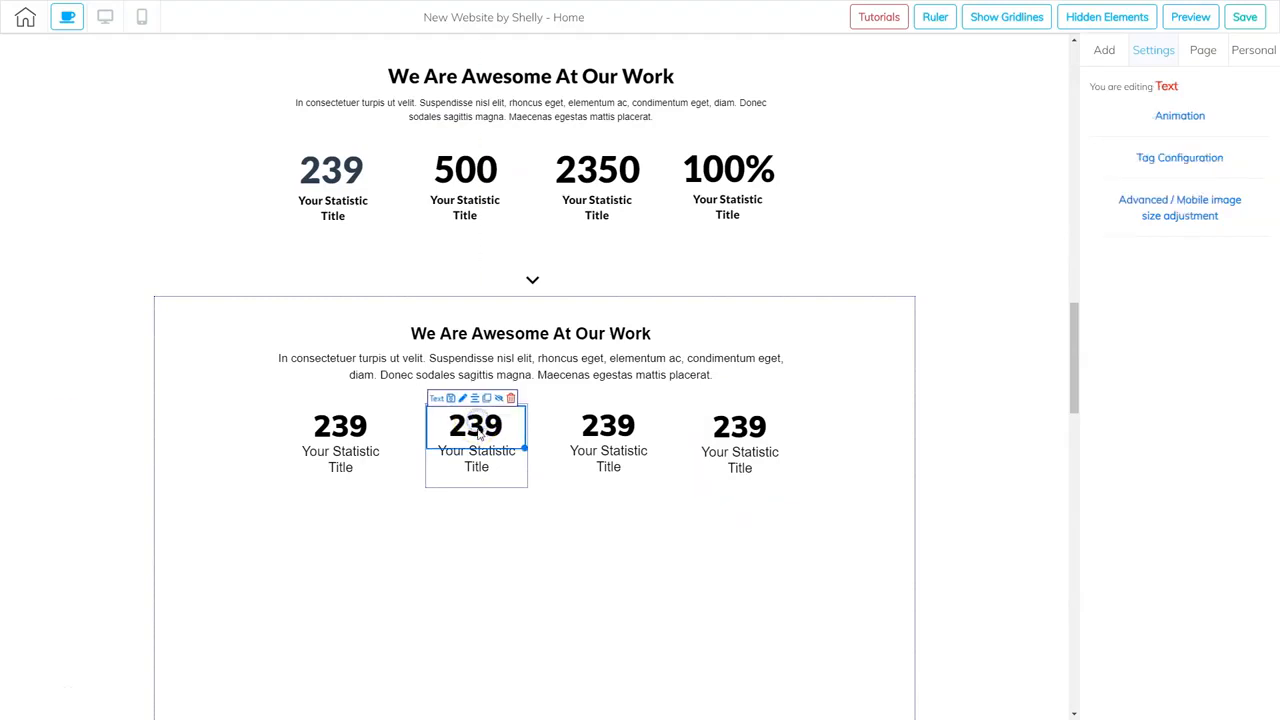
double_click(478, 428)
double_click(476, 428)
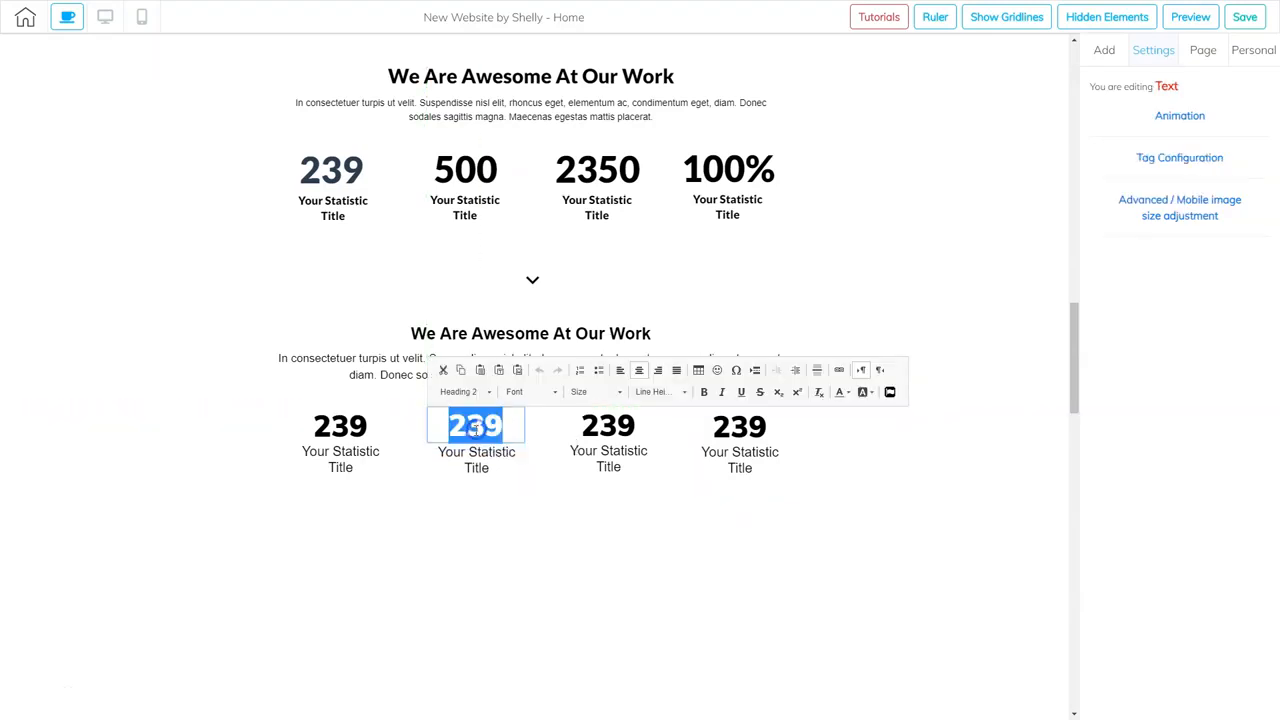
type("500")
left_click(602, 432)
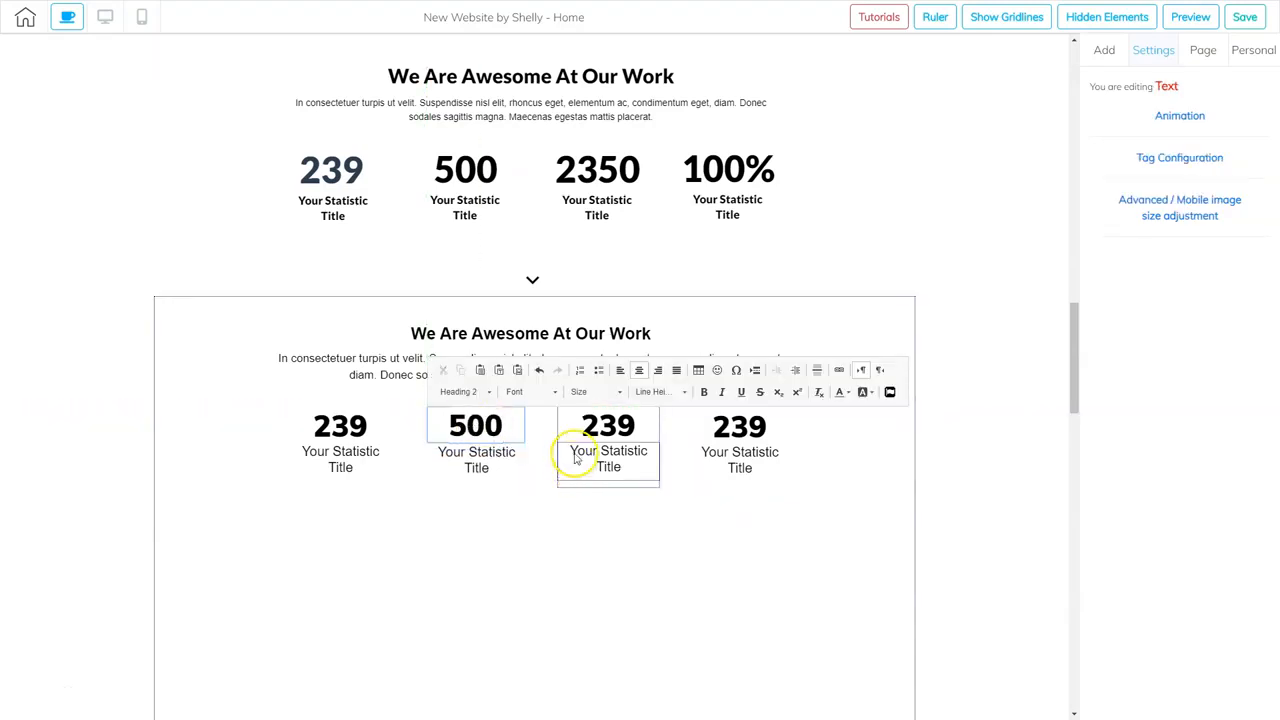
double_click(611, 427)
double_click(612, 425)
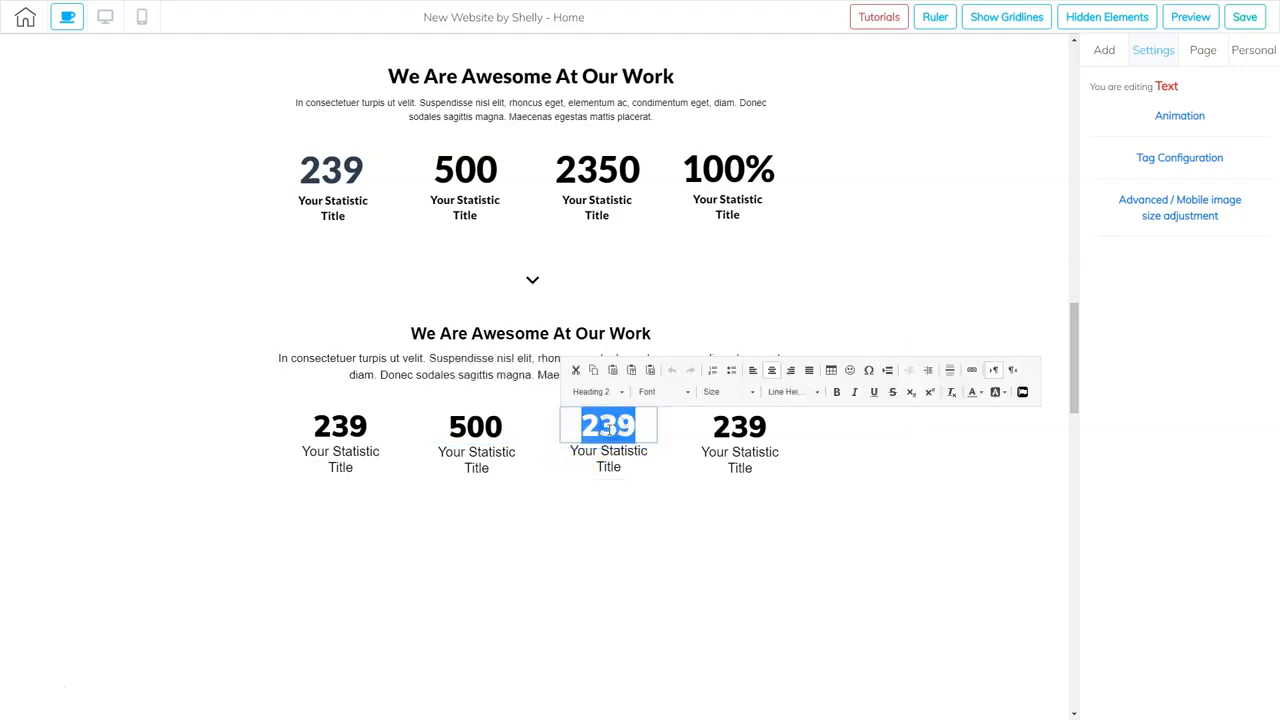
type("2350")
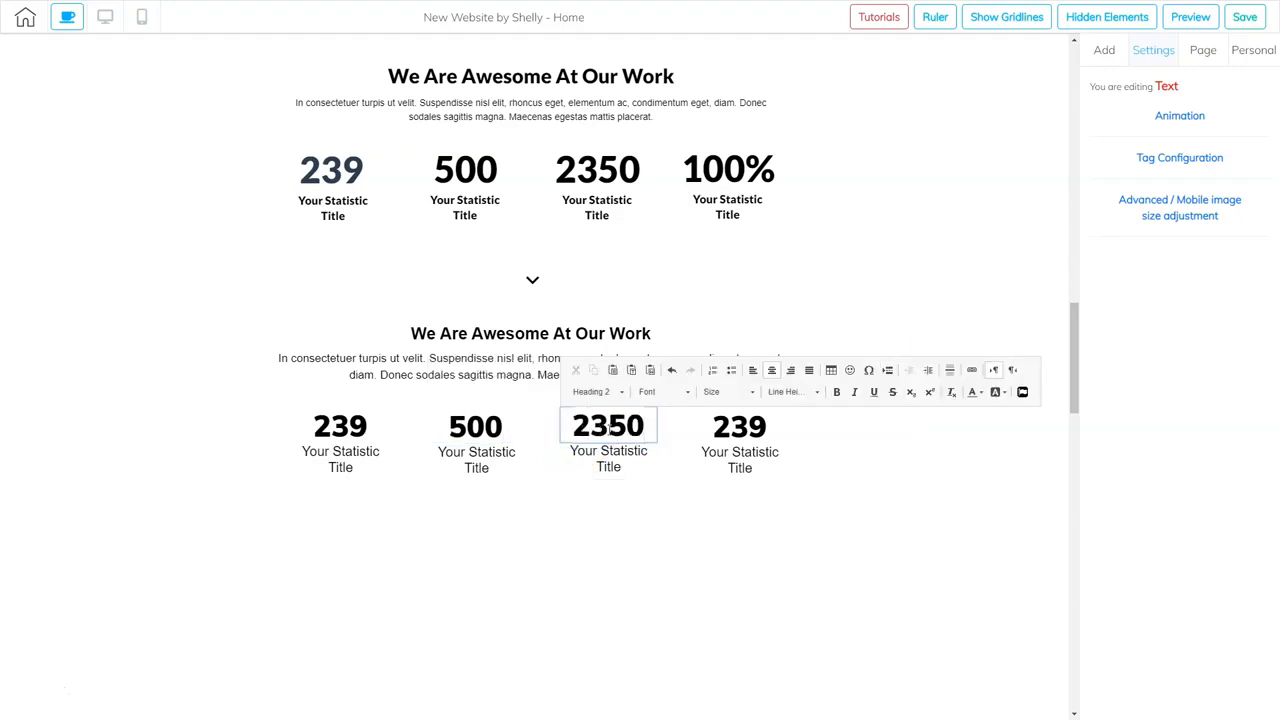
- Change the fourth statistic number in the new panel to 100%
left_click(736, 432)
double_click(733, 429)
double_click(733, 428)
type("100%")
left_click(835, 455)
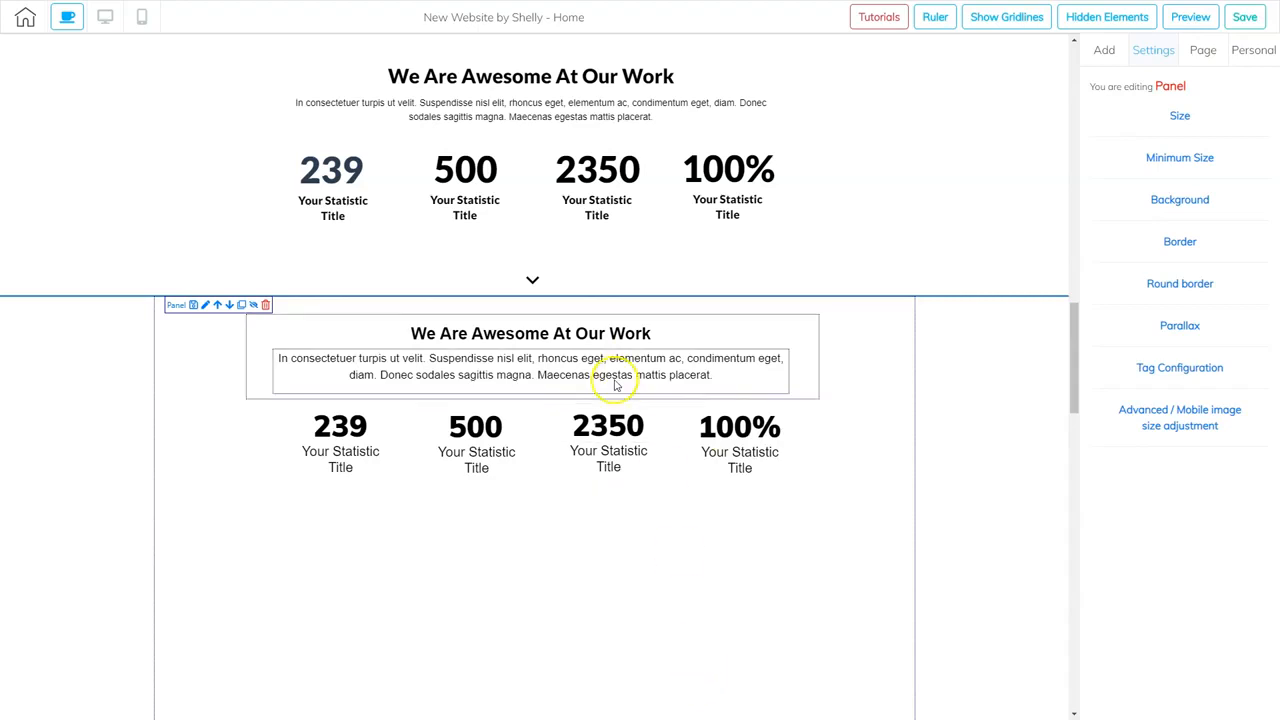
- Move the heading and description box slightly down and centre it horizontally in the panel
left_click_drag(800, 346, 803, 350)
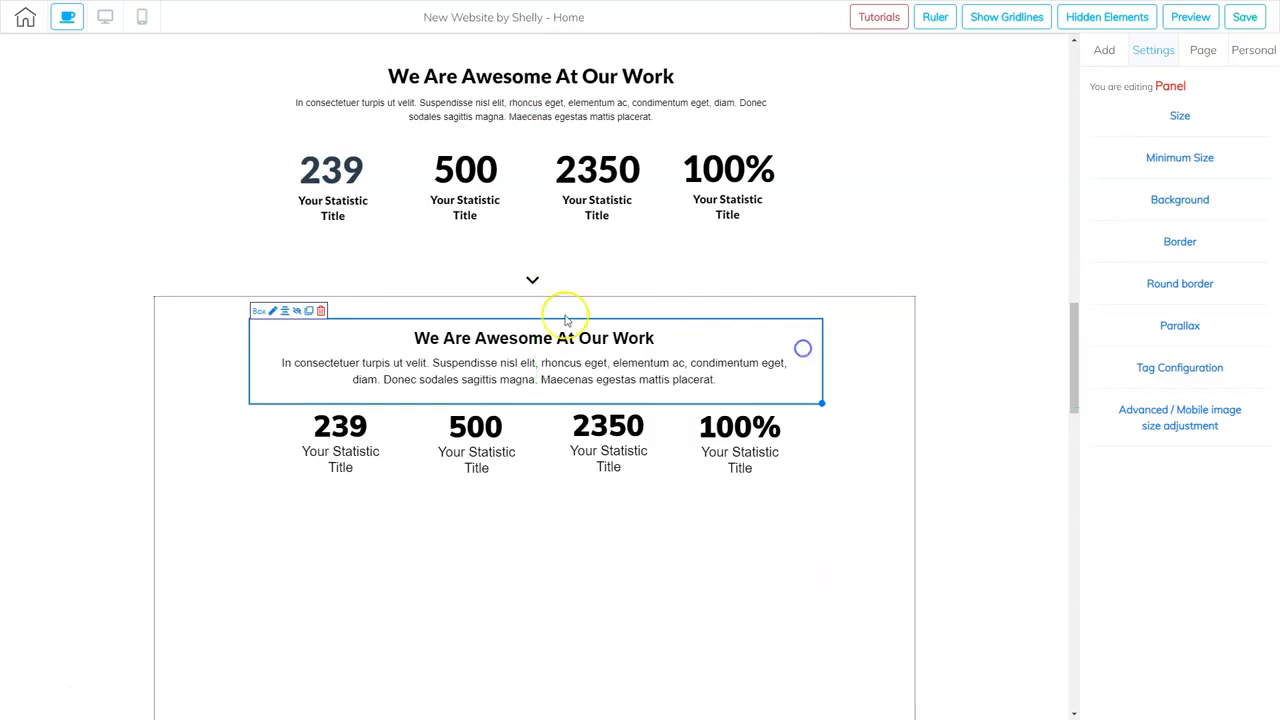
left_click(285, 310)
left_click(886, 423)
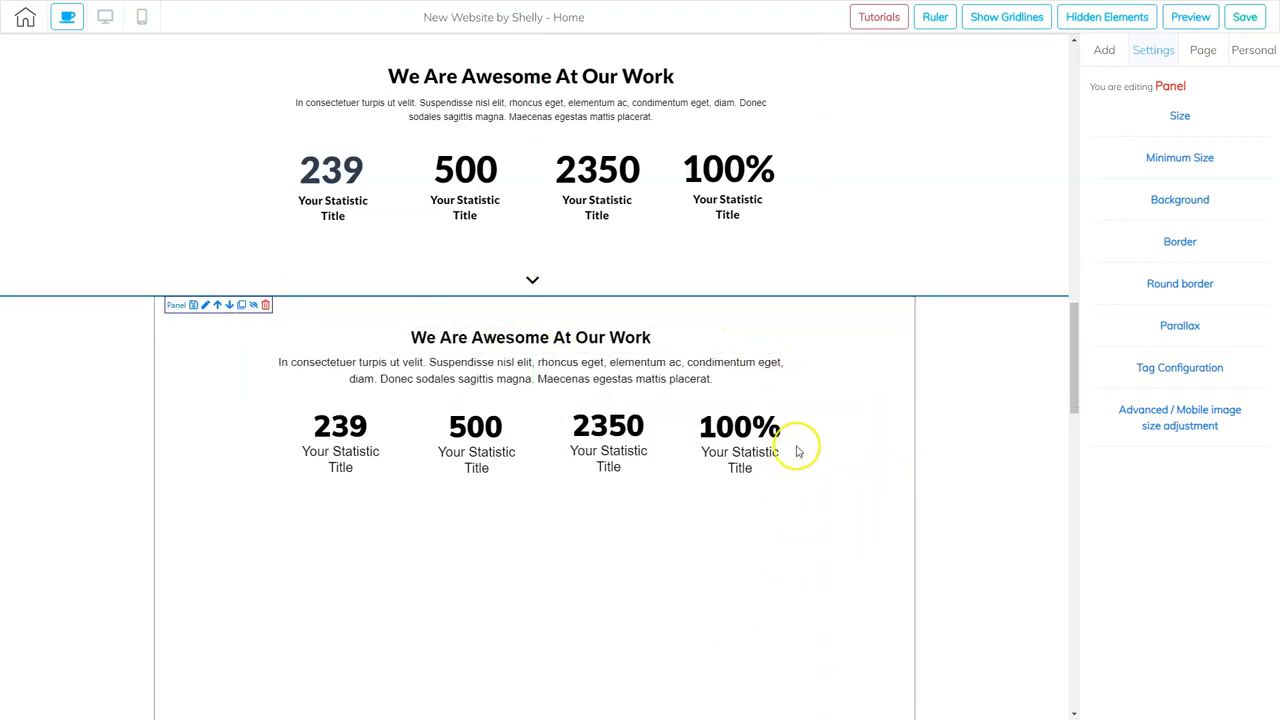
- Set the new statistics panel's height to 345
left_click(839, 542)
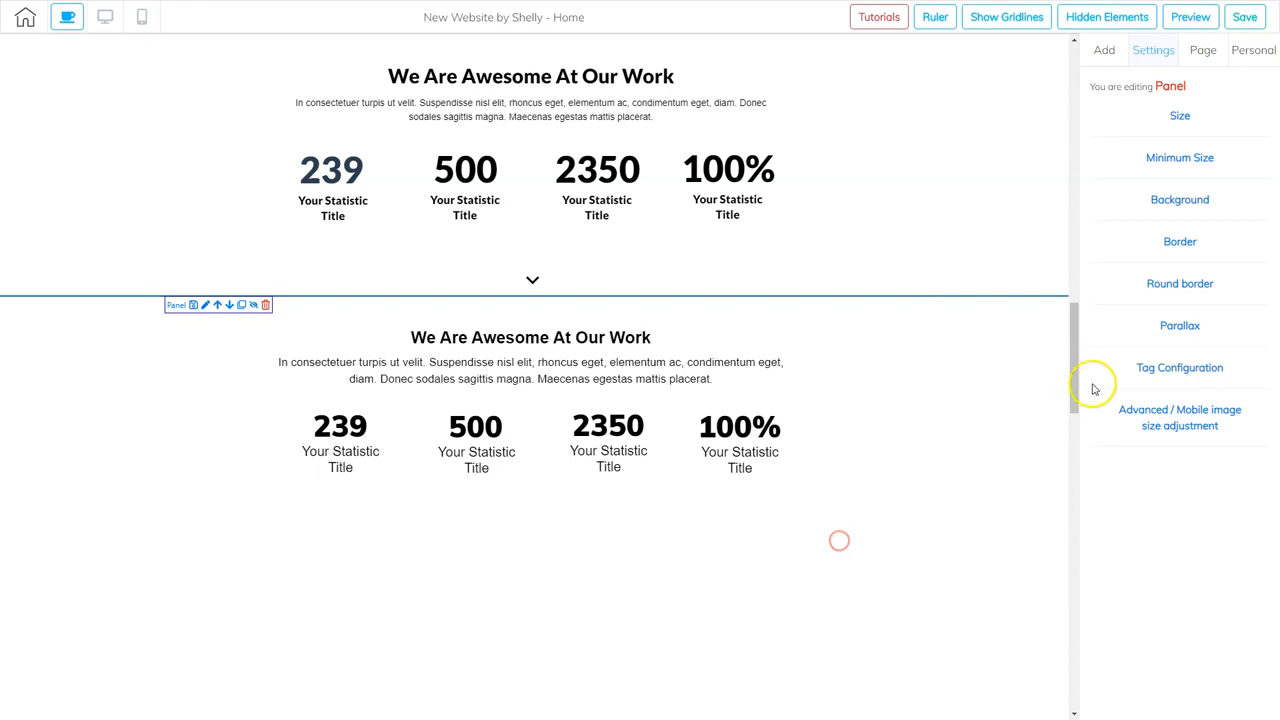
left_click(1178, 120)
left_click_drag(1141, 178, 1121, 186)
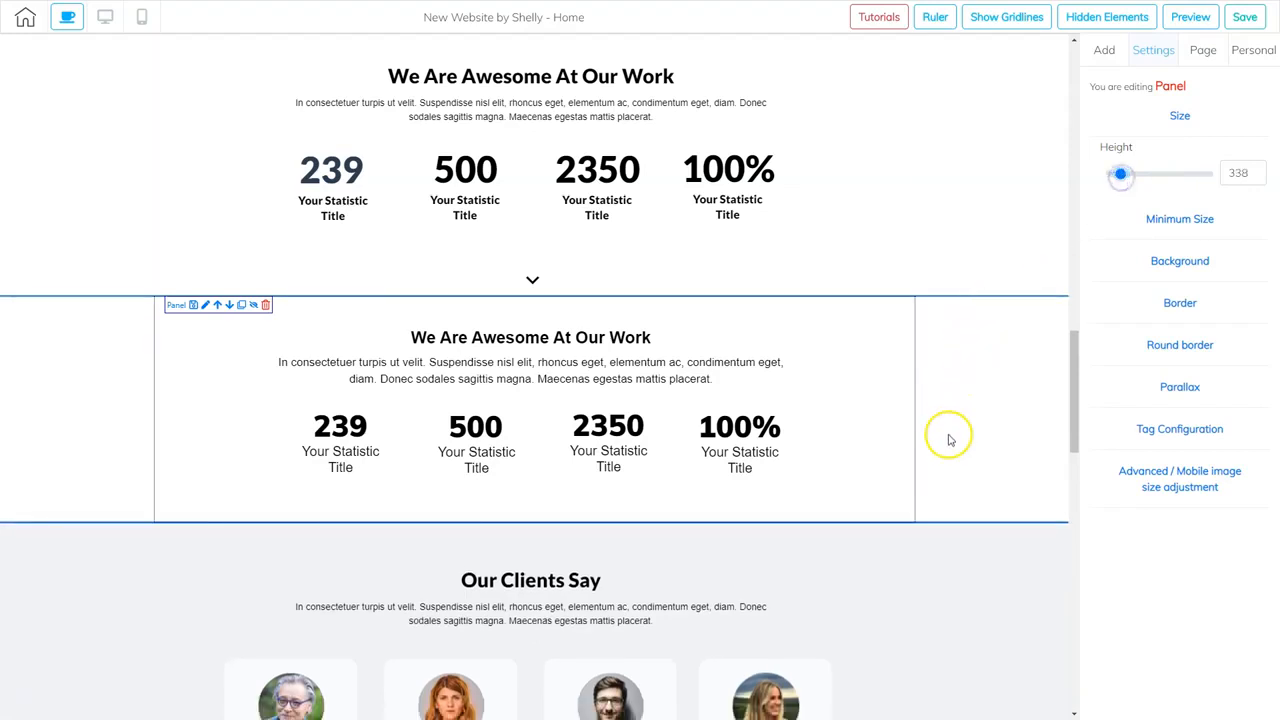
left_click(1252, 171)
left_click(1252, 171)
left_click(1252, 171)
left_click(1252, 171)
left_click(1252, 171)
left_click(1252, 171)
left_click(1252, 171)
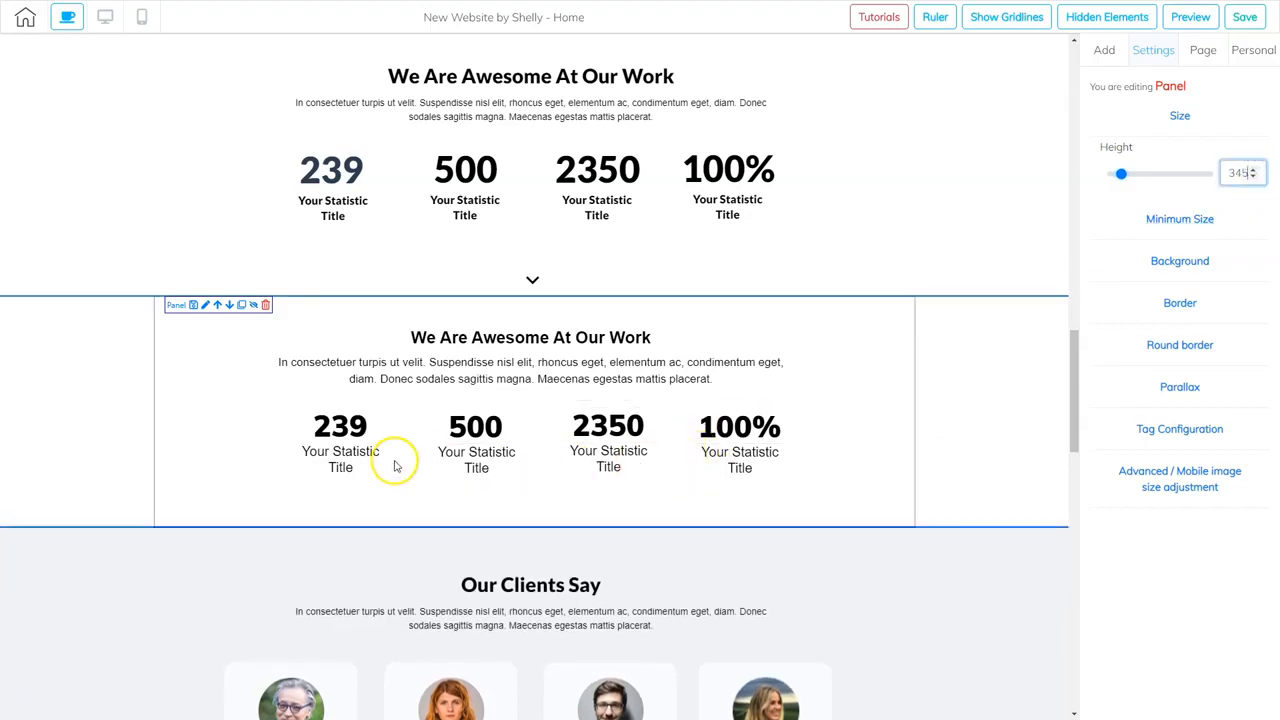
- Delete the original statistics panel above the recreated one
scroll(789, 478, "up", 2)
scroll(790, 483, "down", 2)
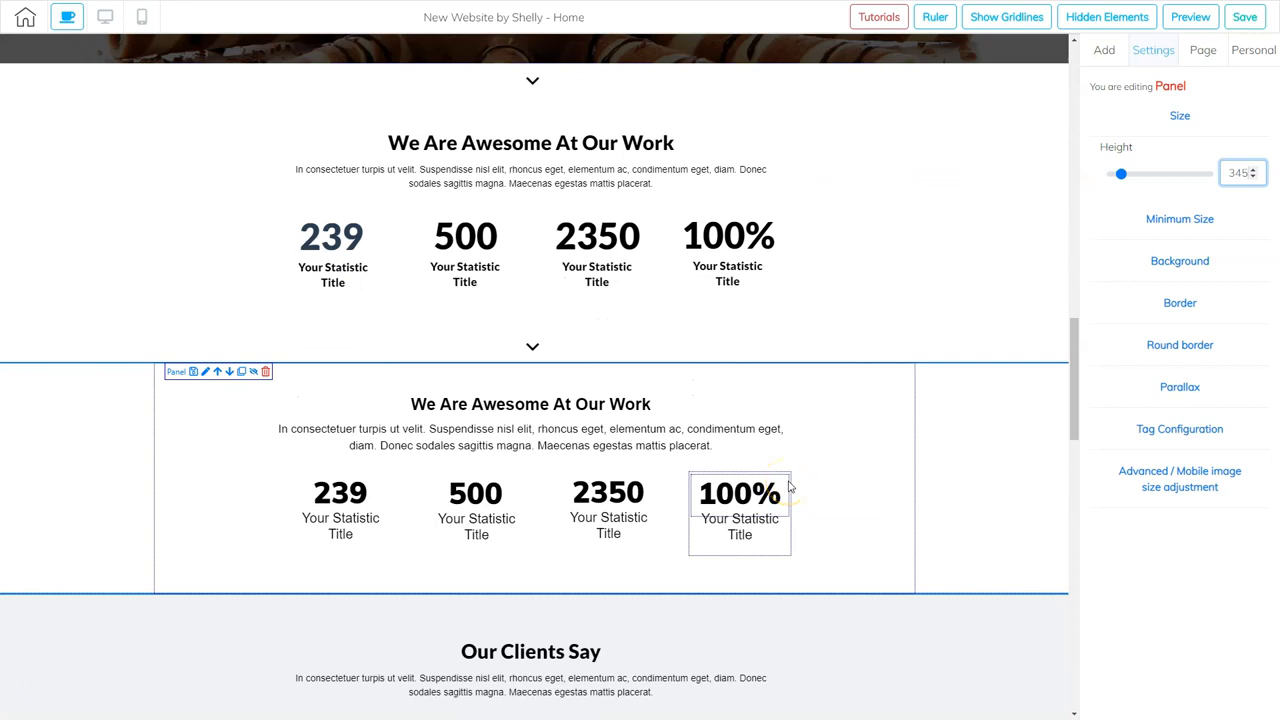
left_click(967, 214)
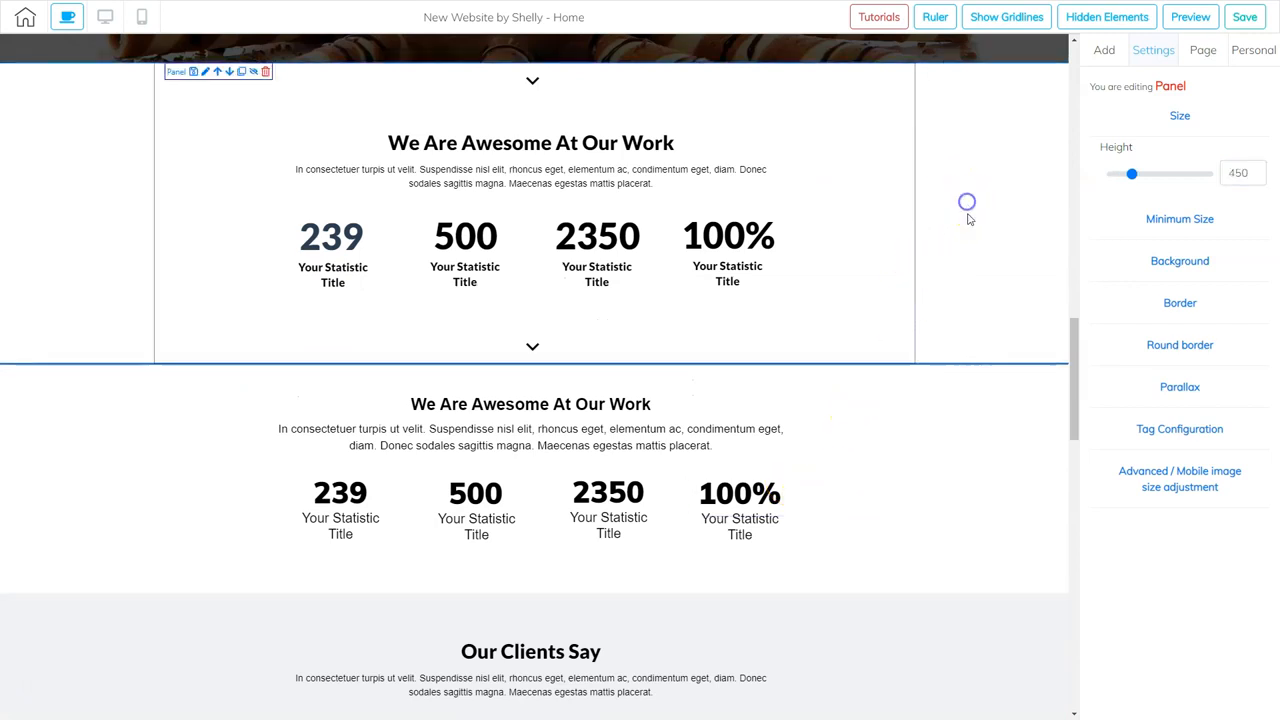
left_click(265, 71)
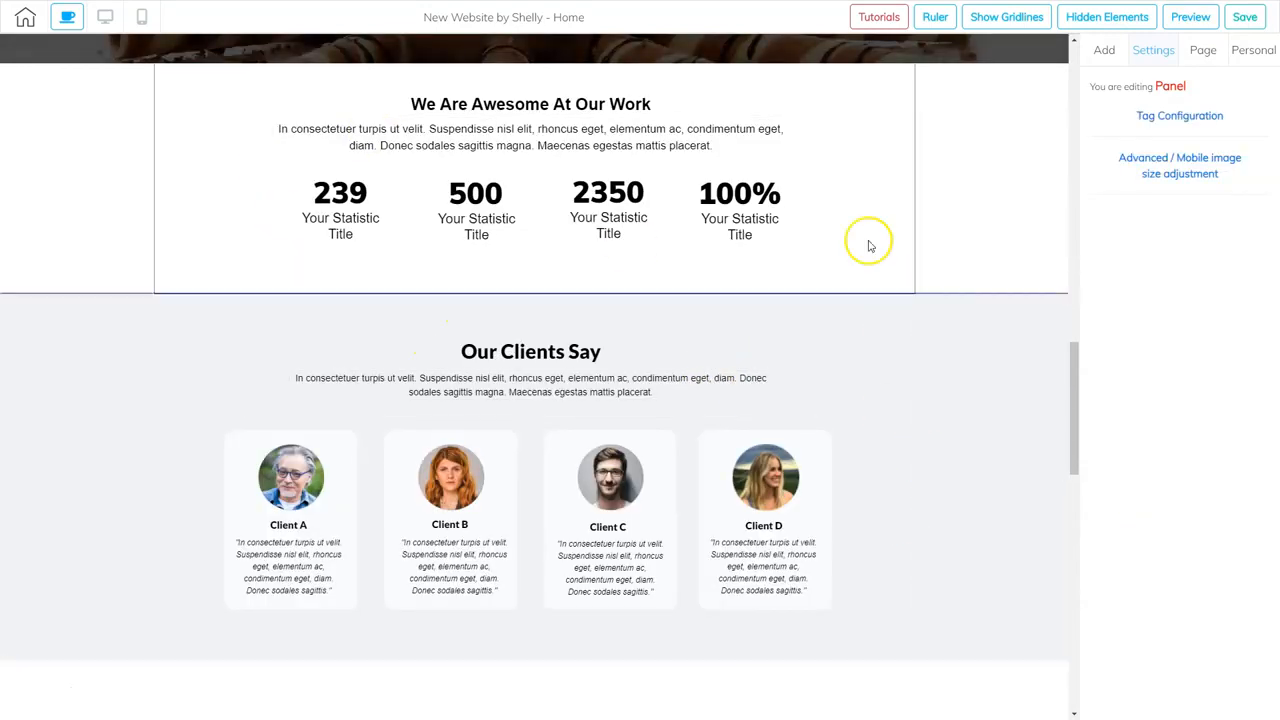
- Set the height of the empty panel below the Our Clients Say section to 618
scroll(663, 600, "down", 2)
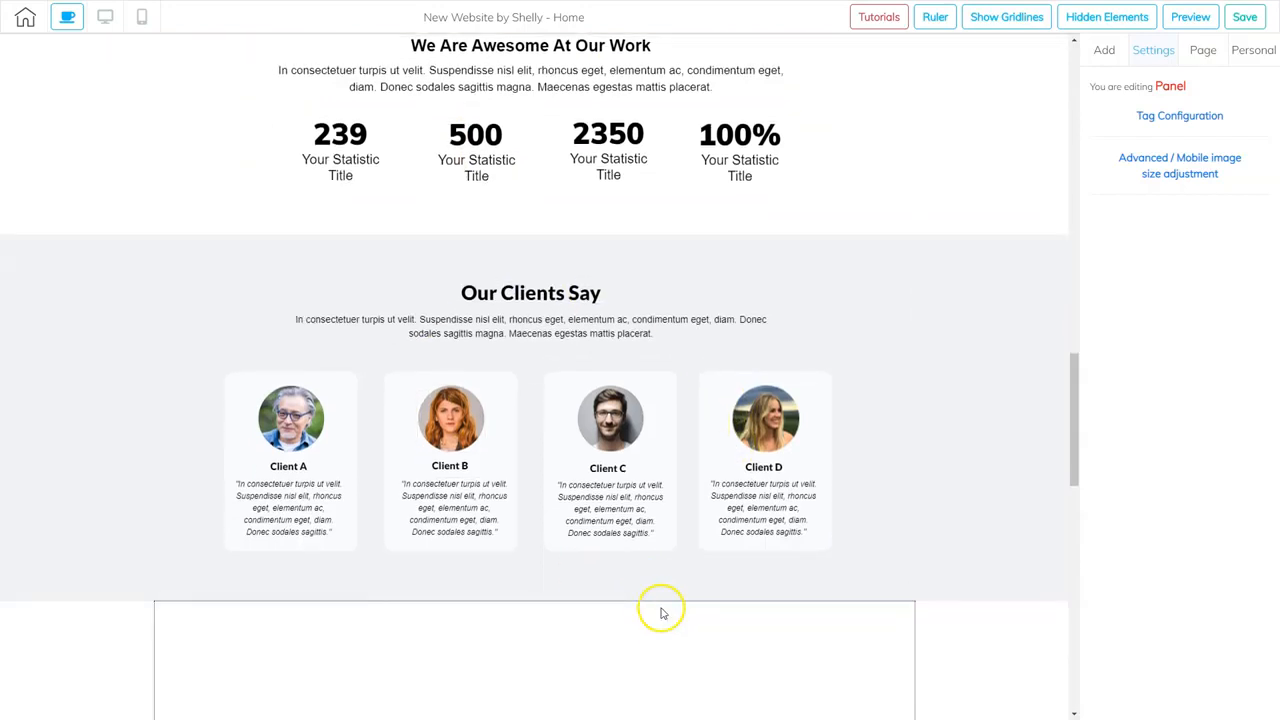
scroll(700, 480, "down", 2)
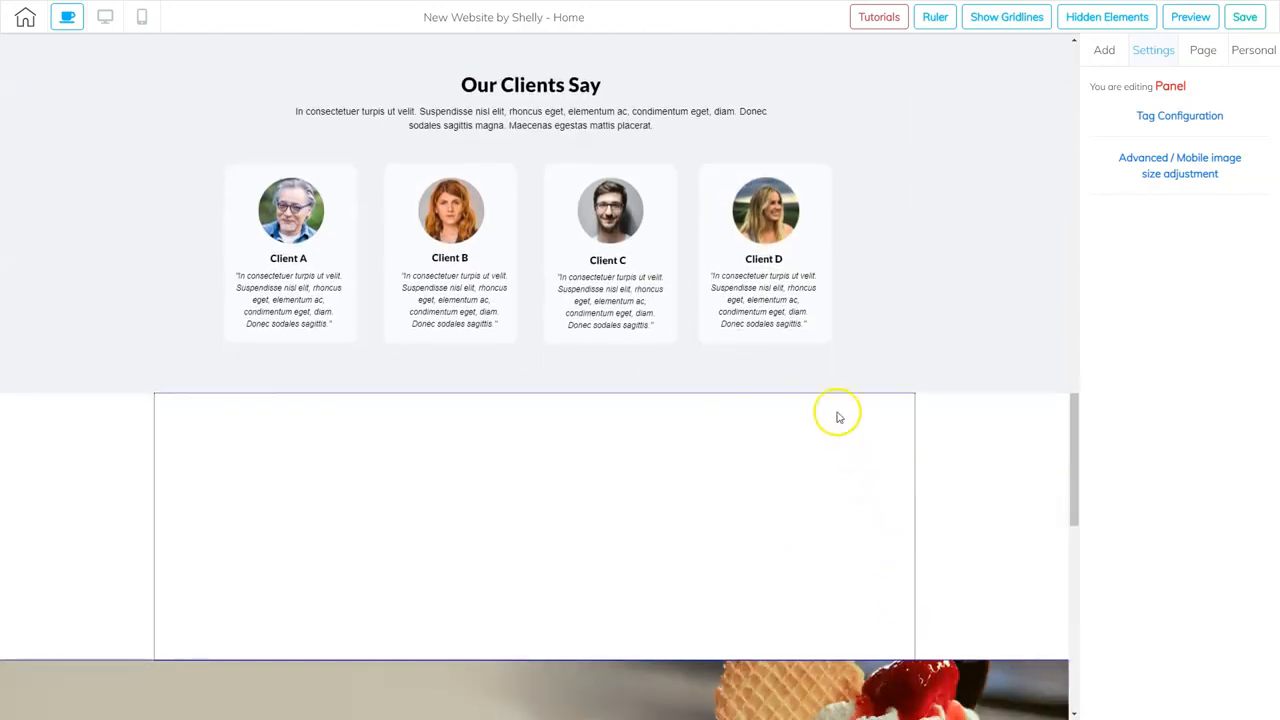
left_click(865, 530)
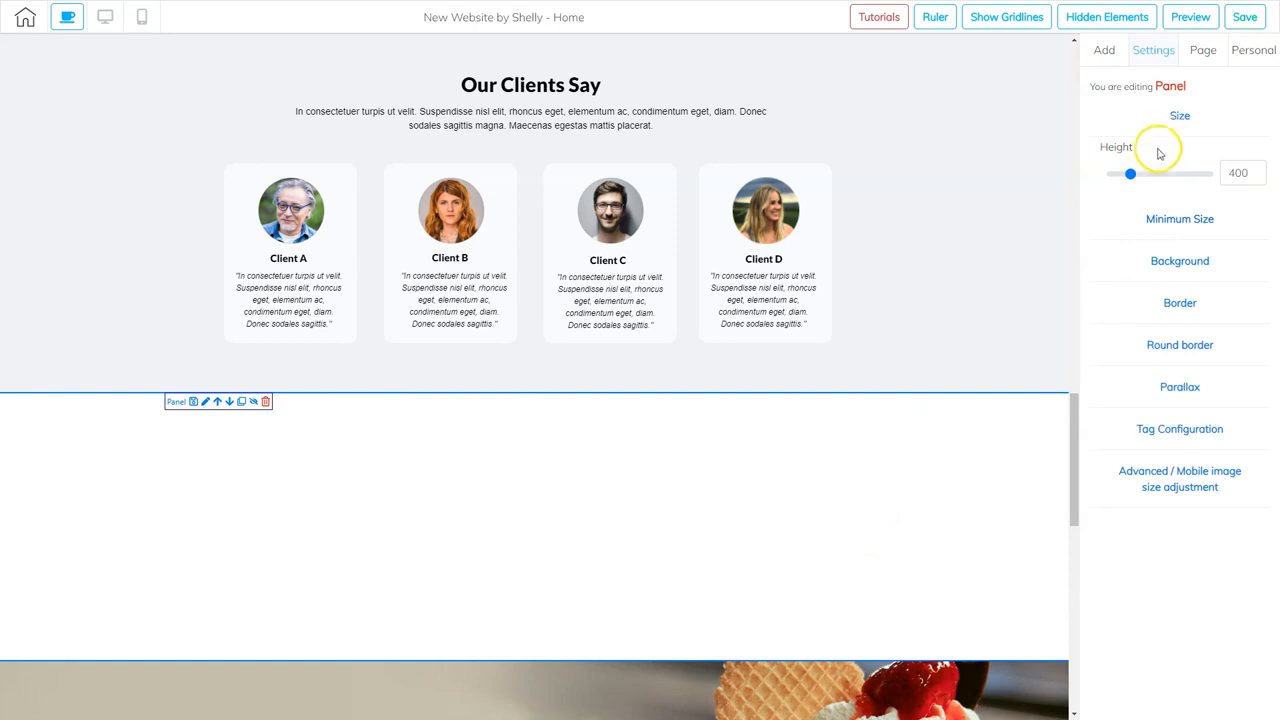
left_click_drag(1131, 176, 1141, 174)
left_click(947, 461)
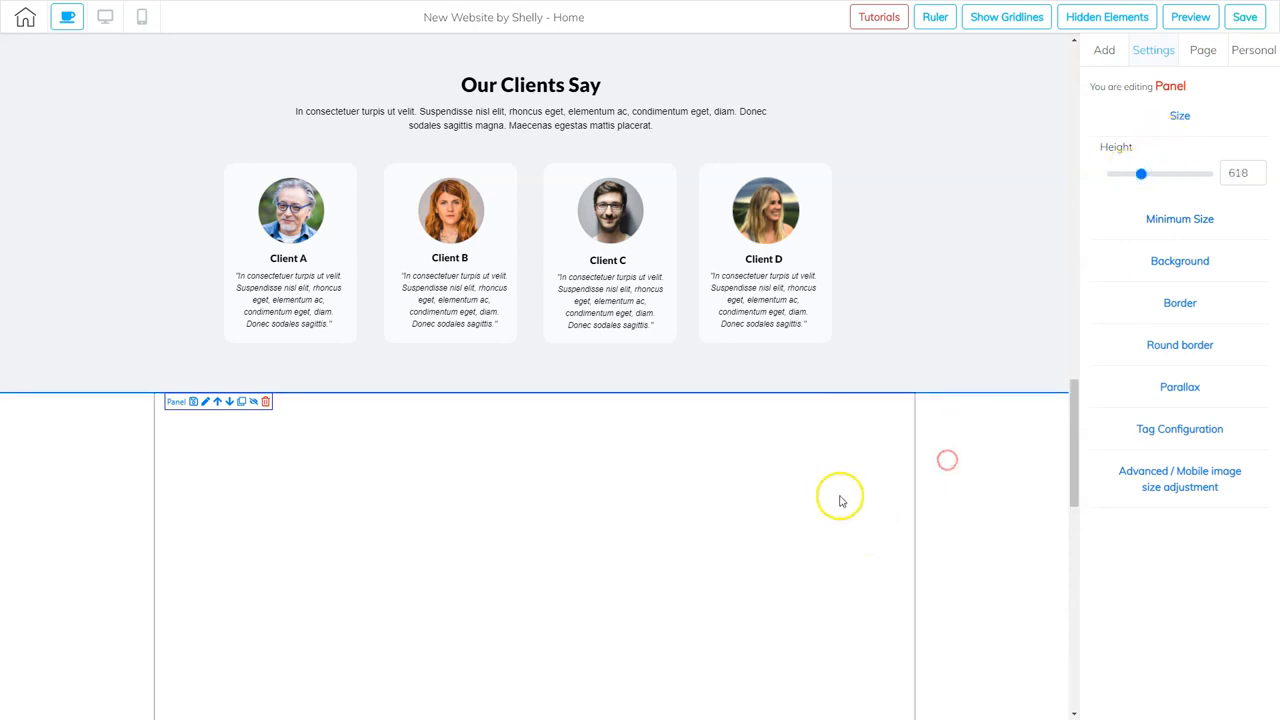
- Set the empty panel's background color to light grey EDEDED
left_click(1176, 260)
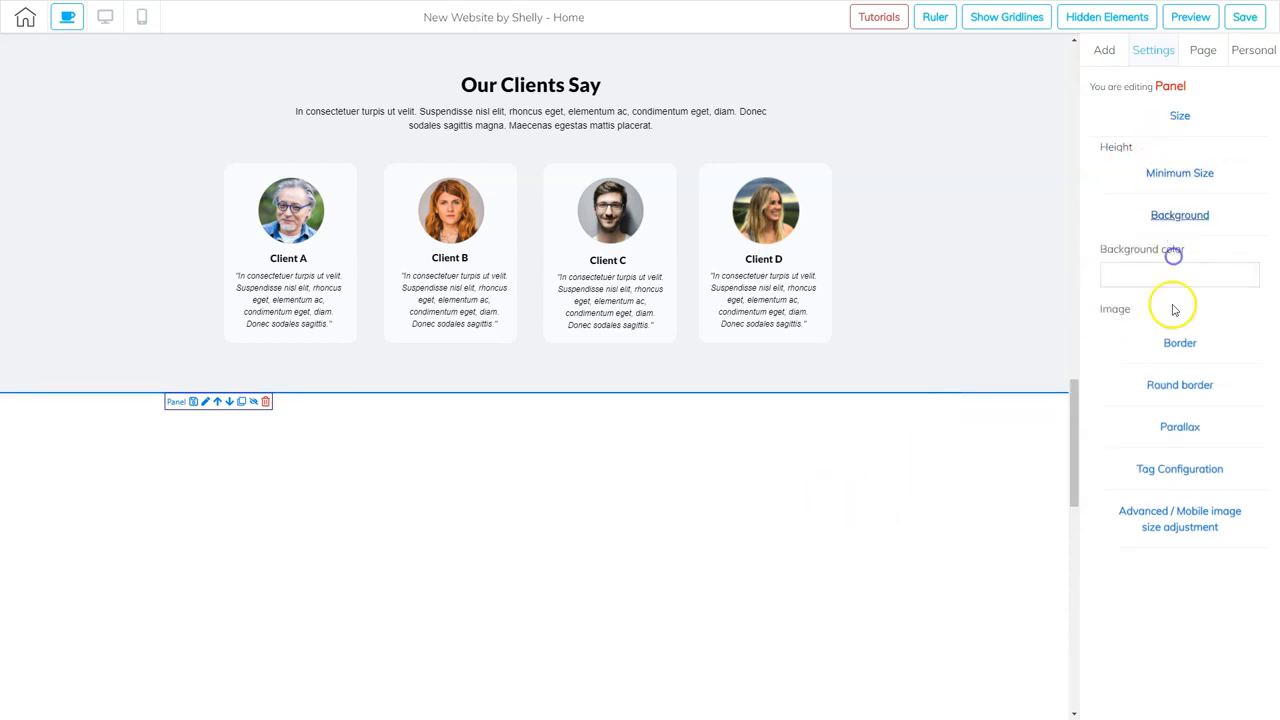
left_click(1147, 264)
left_click_drag(1109, 286, 1107, 290)
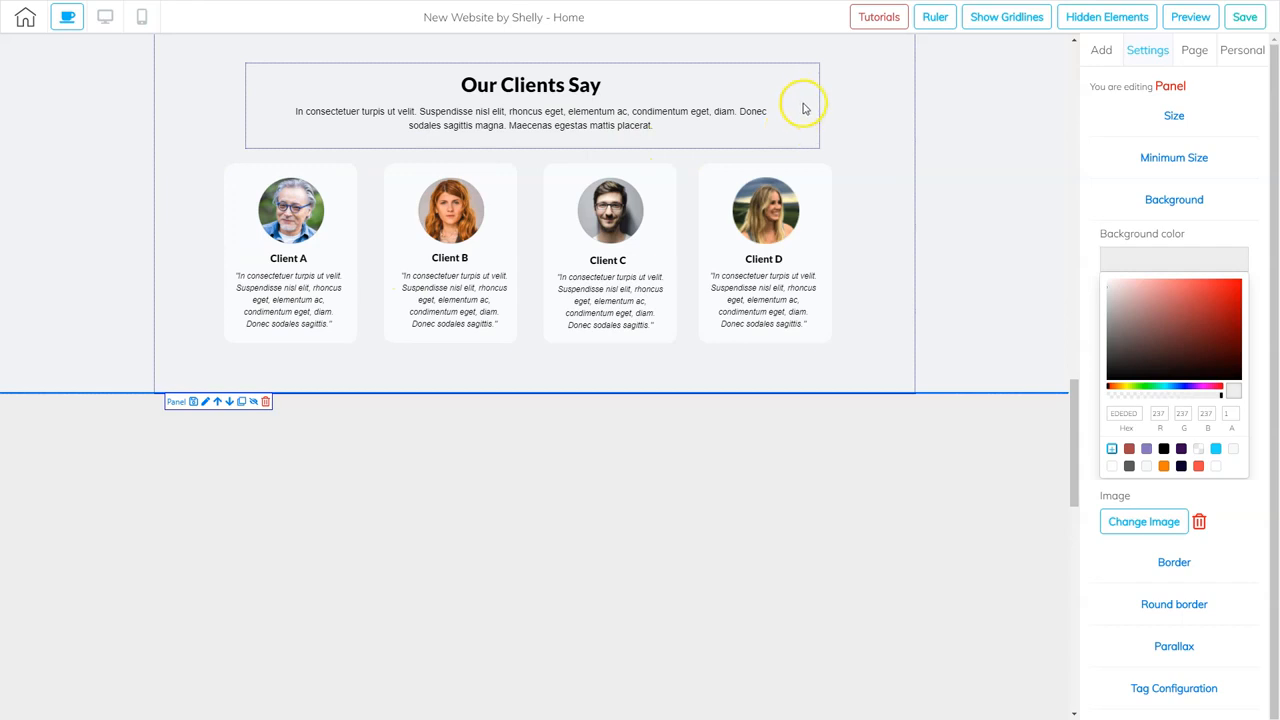
- Clone the statistics heading and description box, move the copy near the top of the grey panel, and centre it horizontally
scroll(802, 130, "up", 1)
scroll(680, 150, "up", 2)
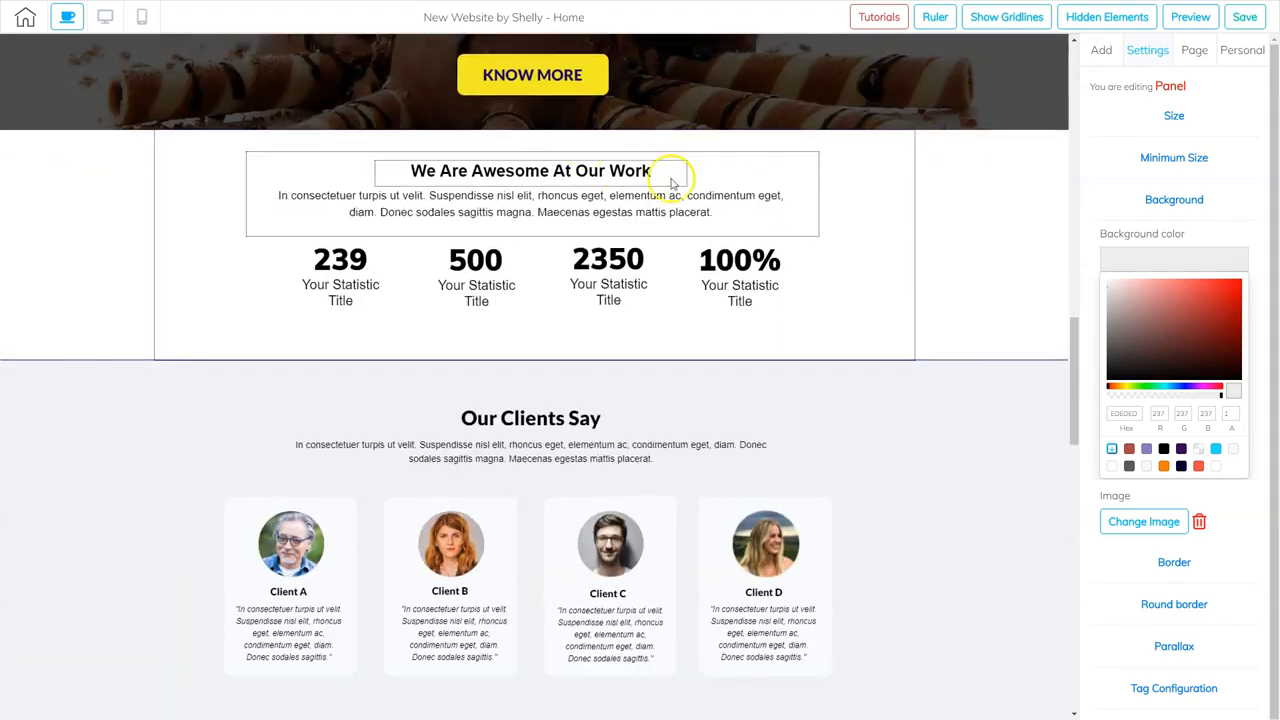
left_click(804, 200)
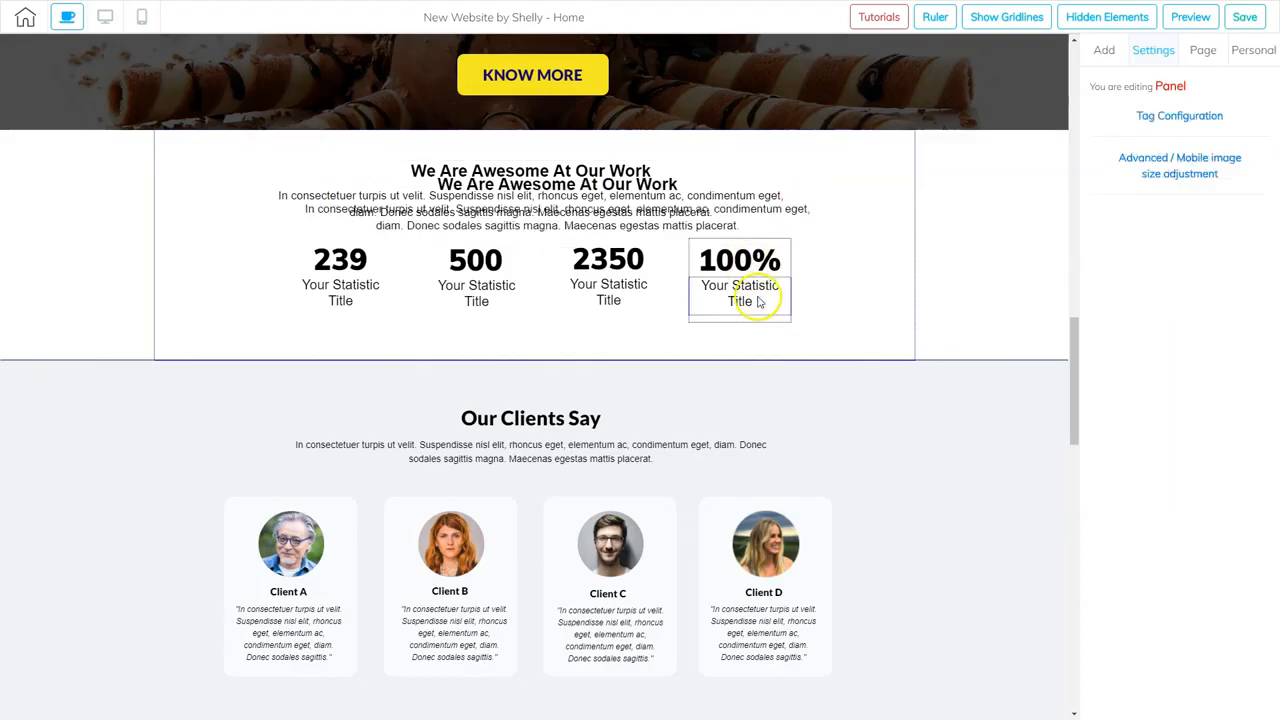
scroll(762, 298, "down", 1)
mouse_move(831, 126)
left_mouse_down()
mouse_move(903, 463)
mouse_move(874, 550)
mouse_move(849, 489)
mouse_move(806, 448)
mouse_move(810, 458)
left_mouse_up()
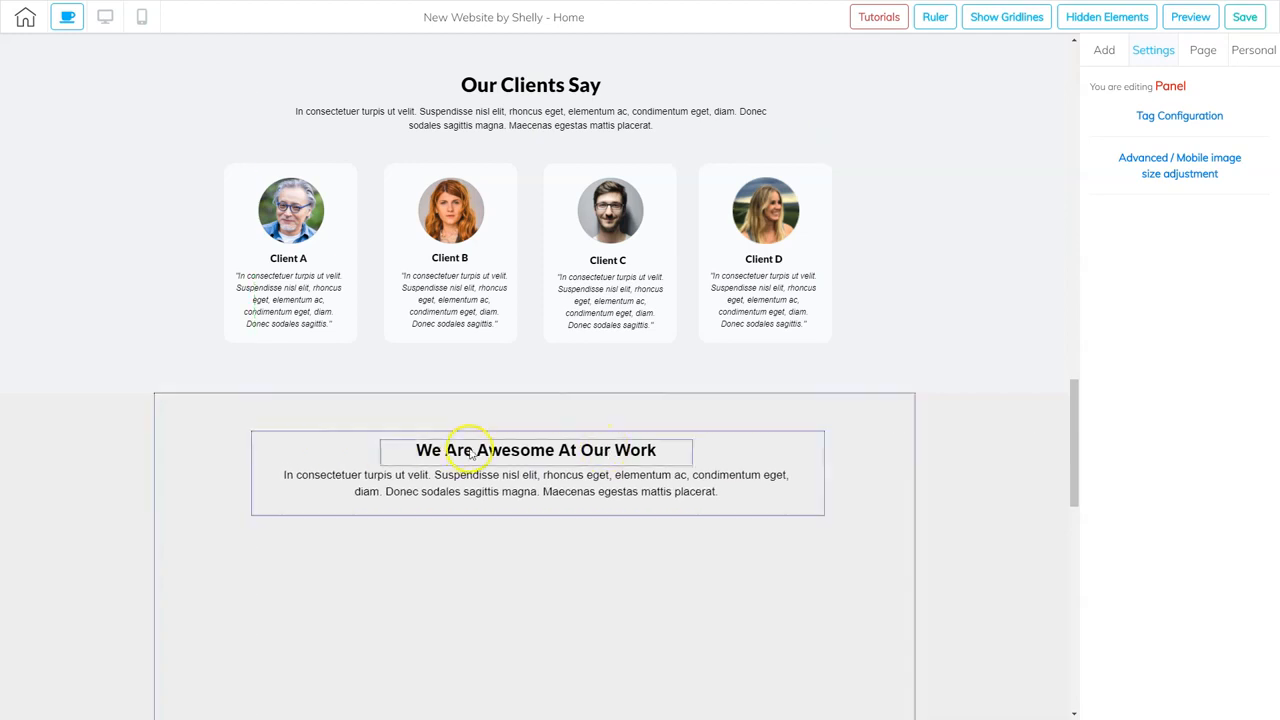
left_click(825, 456)
left_click(811, 458)
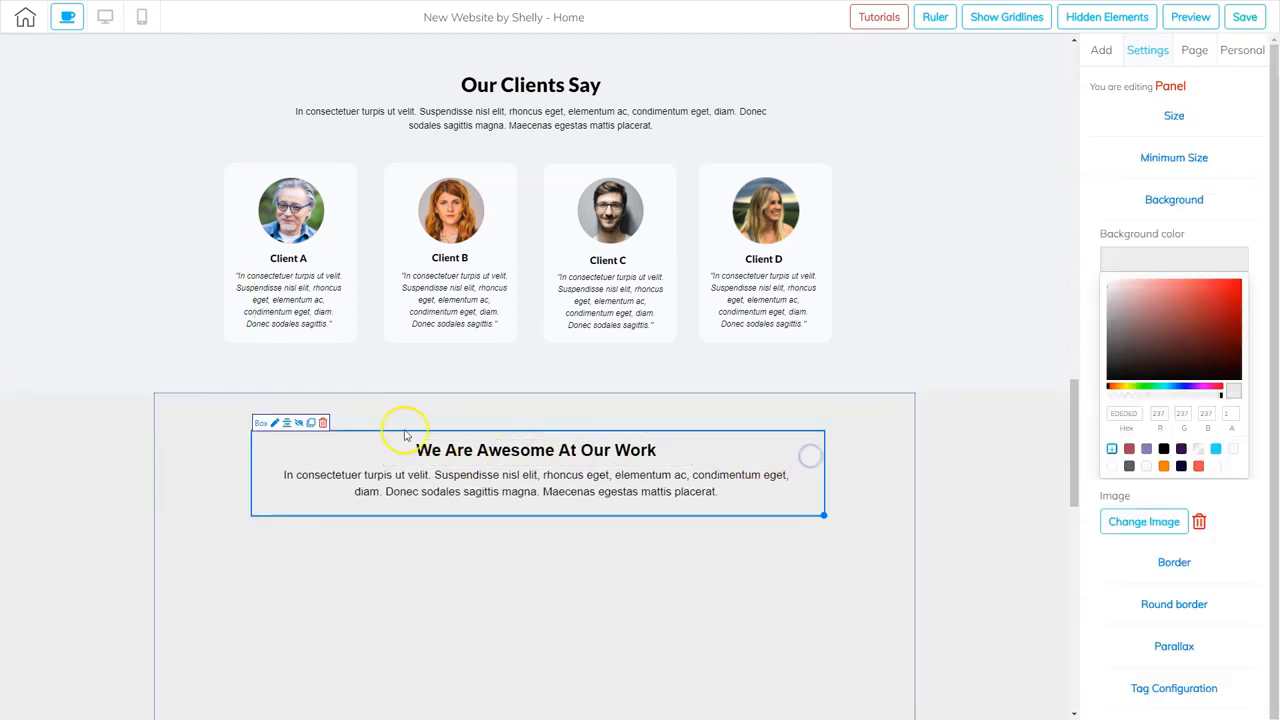
left_click(288, 423)
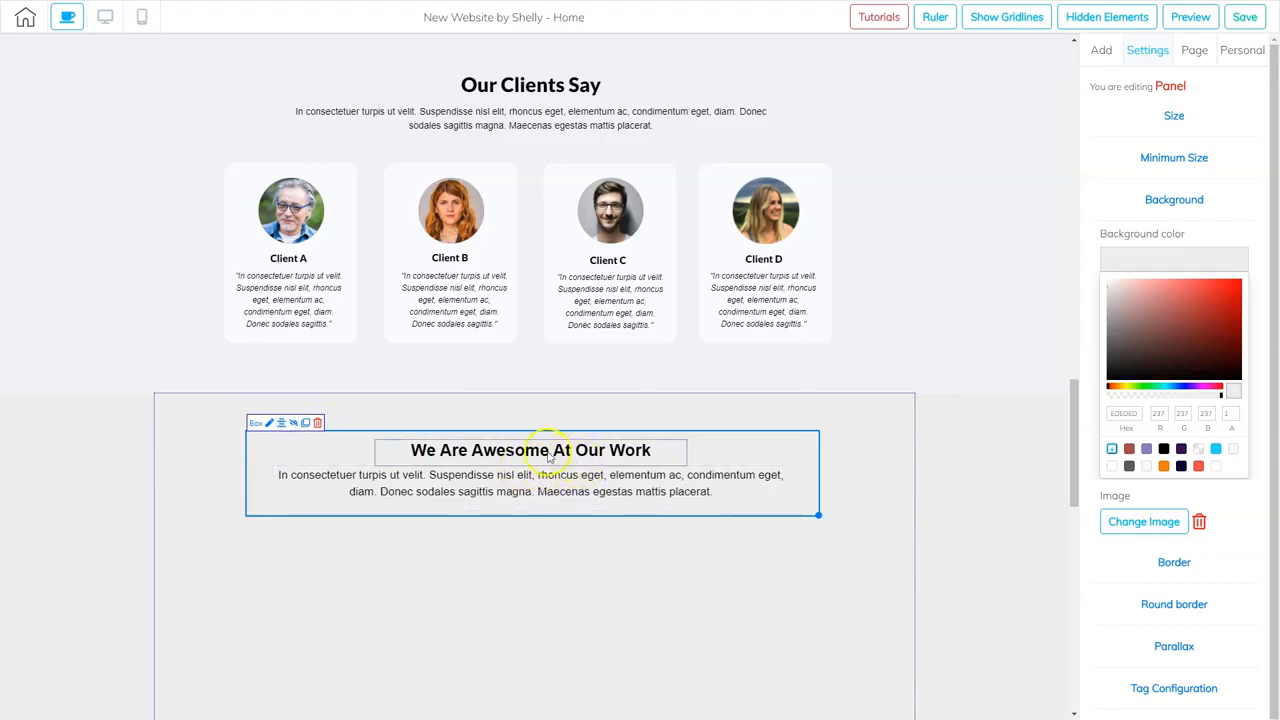
- Replace the heading text in the grey panel with "Our Clients Say"
double_click(543, 451)
triple_click(538, 452)
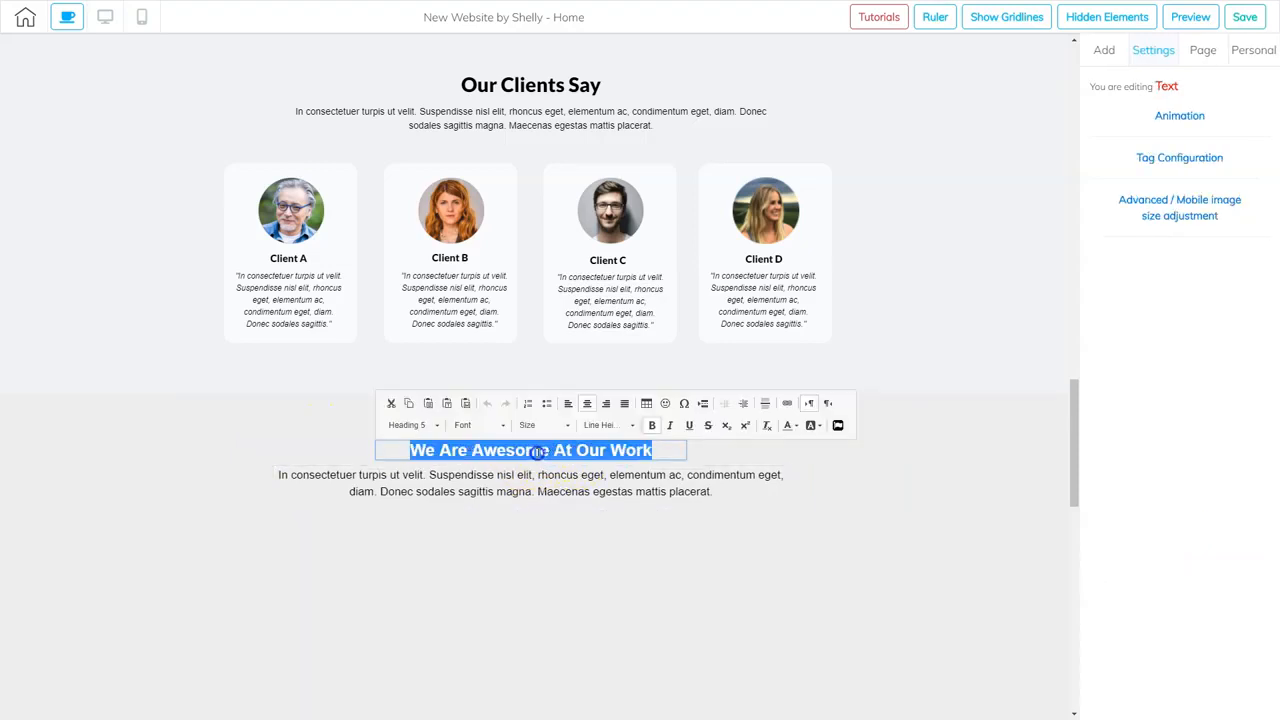
type("Our ")
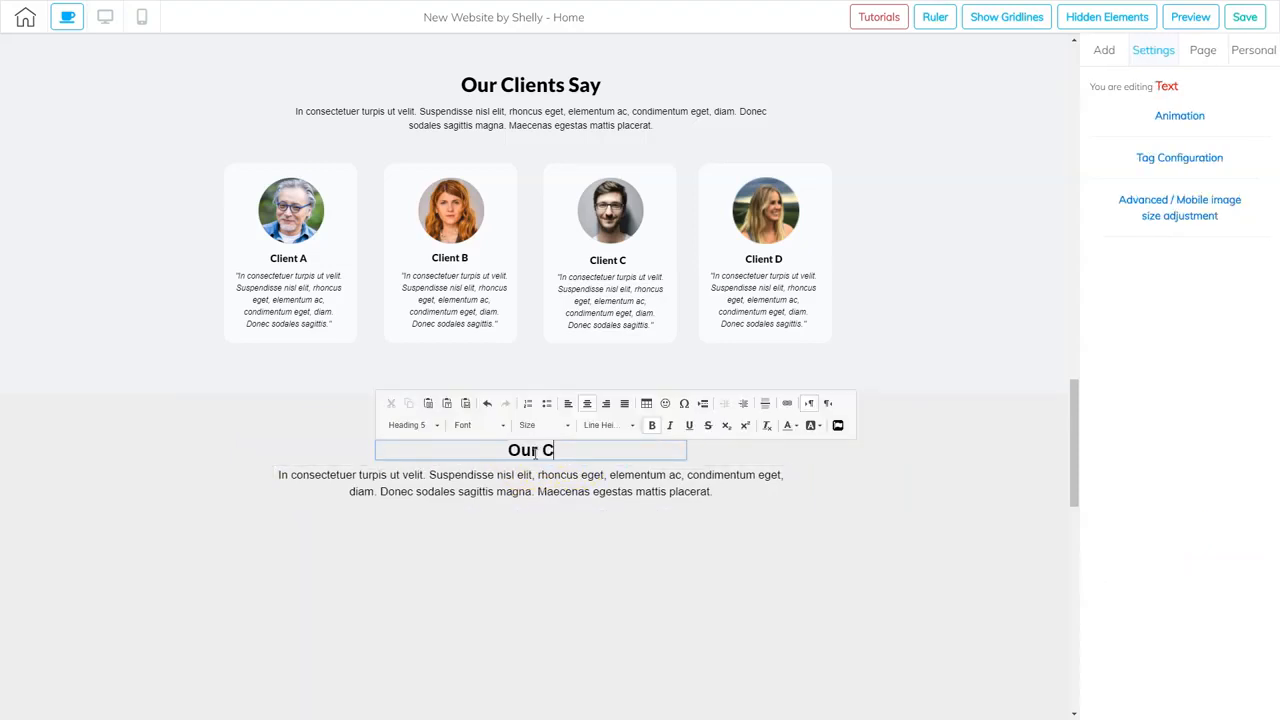
type("Clients Say")
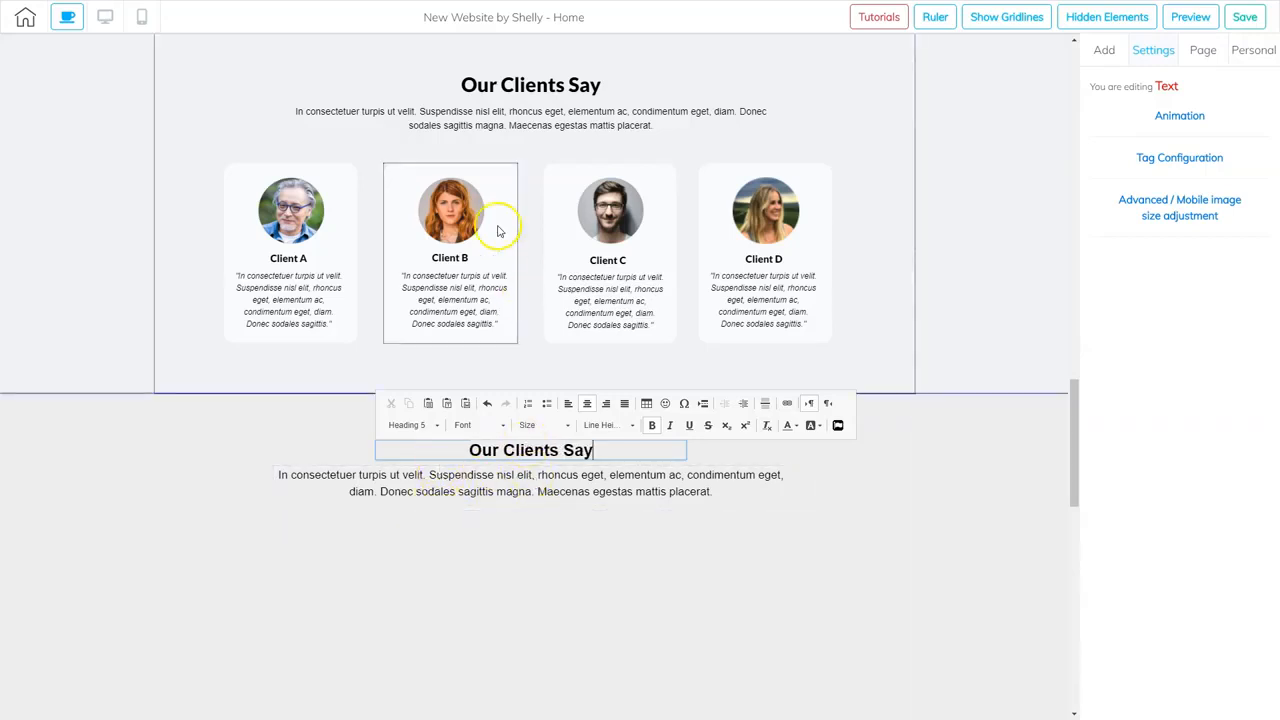
left_click(714, 528)
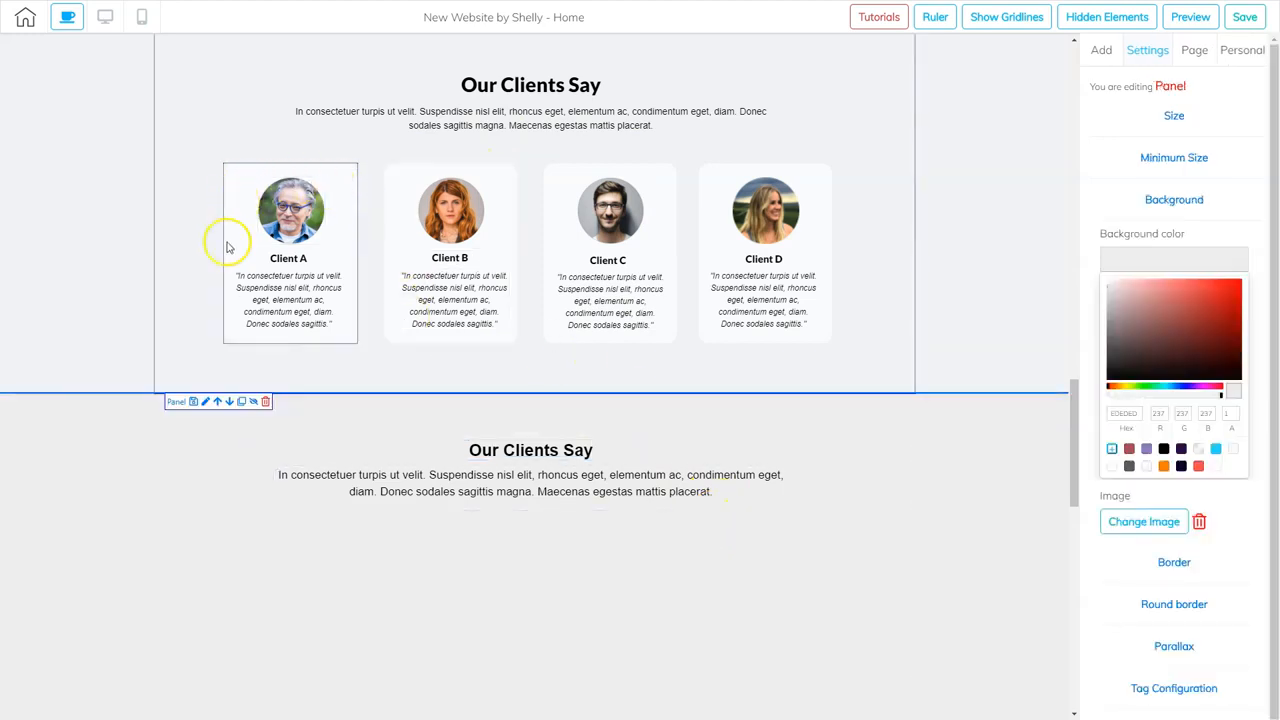
- Add an outlined box below the new heading, shrink it to a portrait testimonial card, and align it under the original Client A card
left_click(1101, 49)
left_click(1211, 80)
left_click(1190, 163)
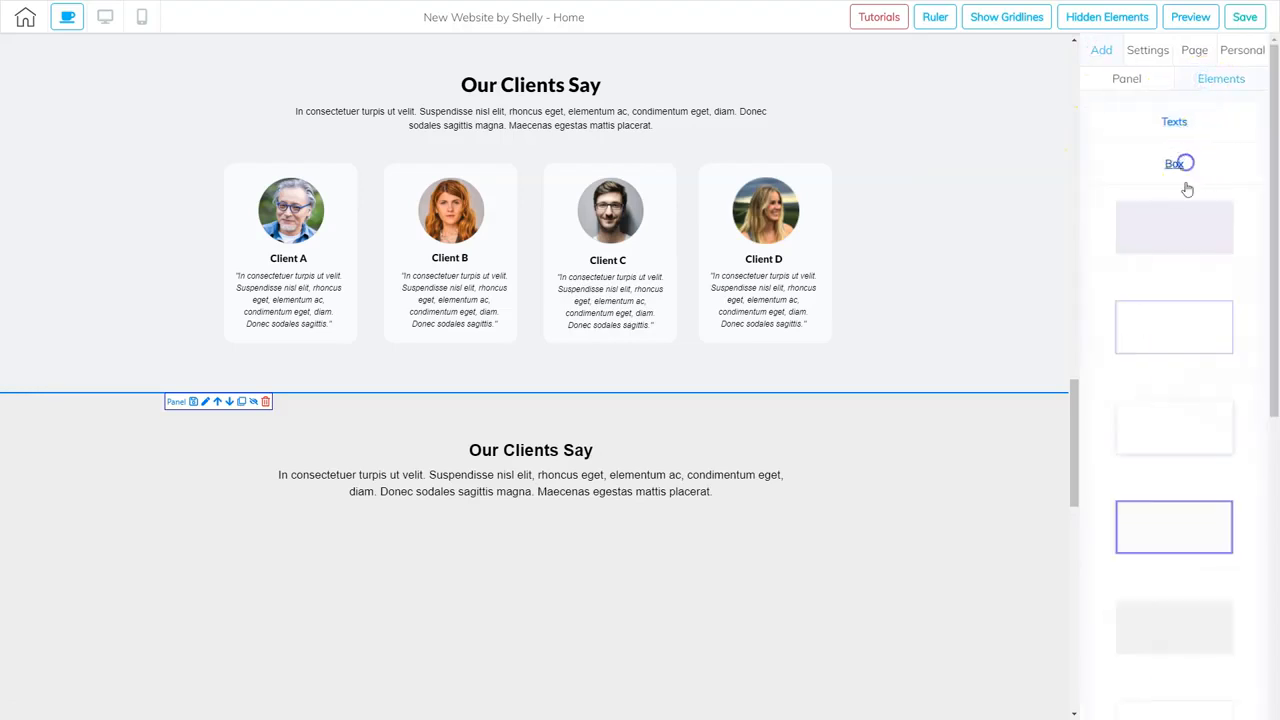
left_click_drag(1178, 320, 298, 590)
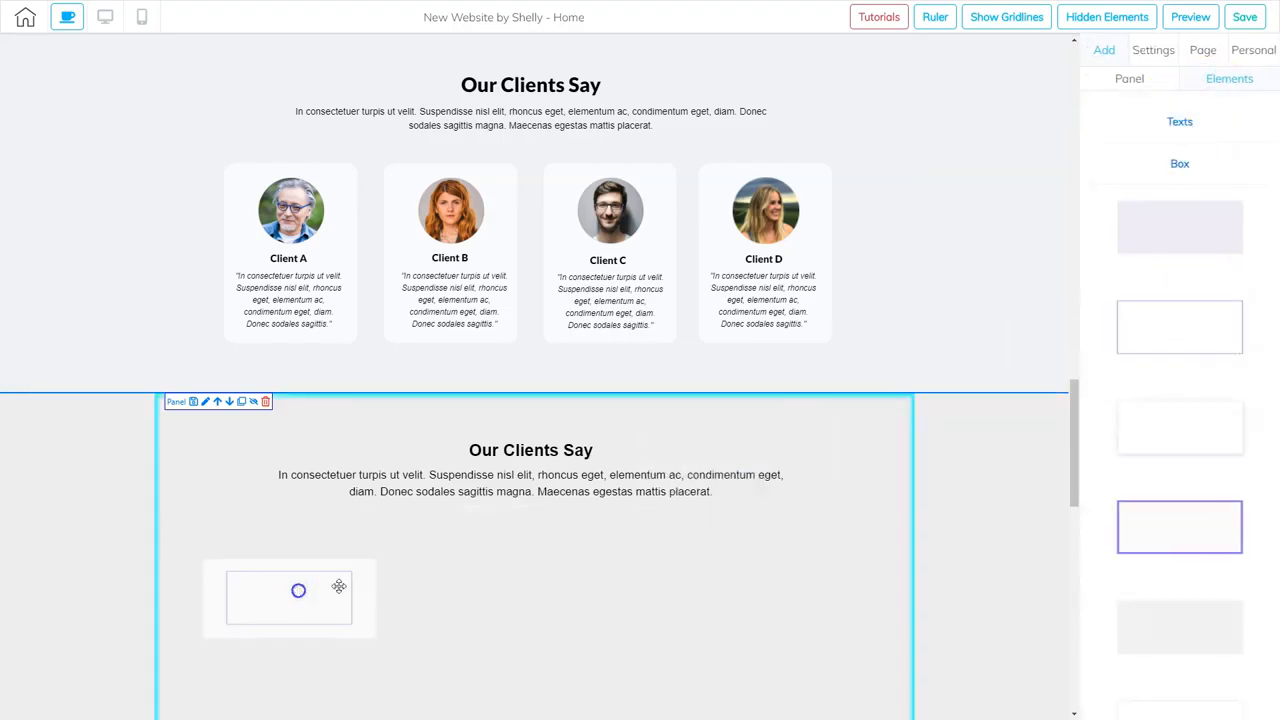
scroll(474, 475, "down", 3)
scroll(477, 358, "up", 2)
left_click(417, 532)
left_click_drag(464, 622, 329, 647)
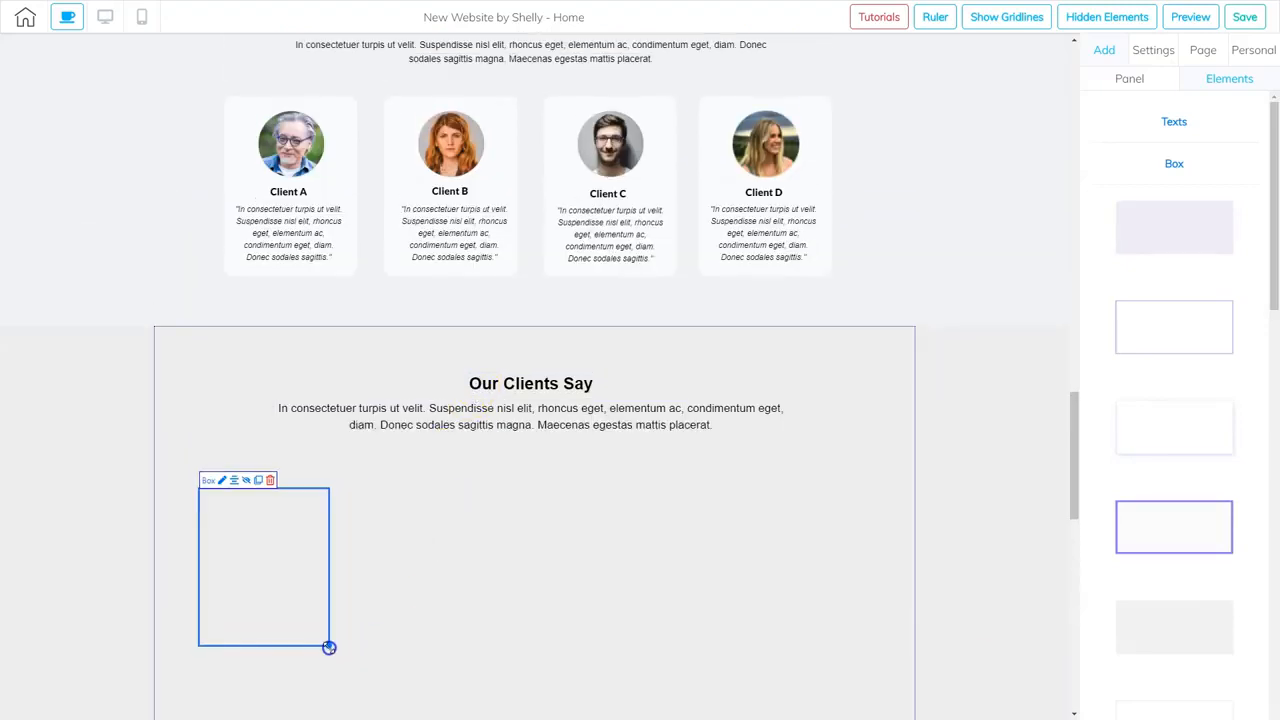
left_click_drag(272, 565, 300, 549)
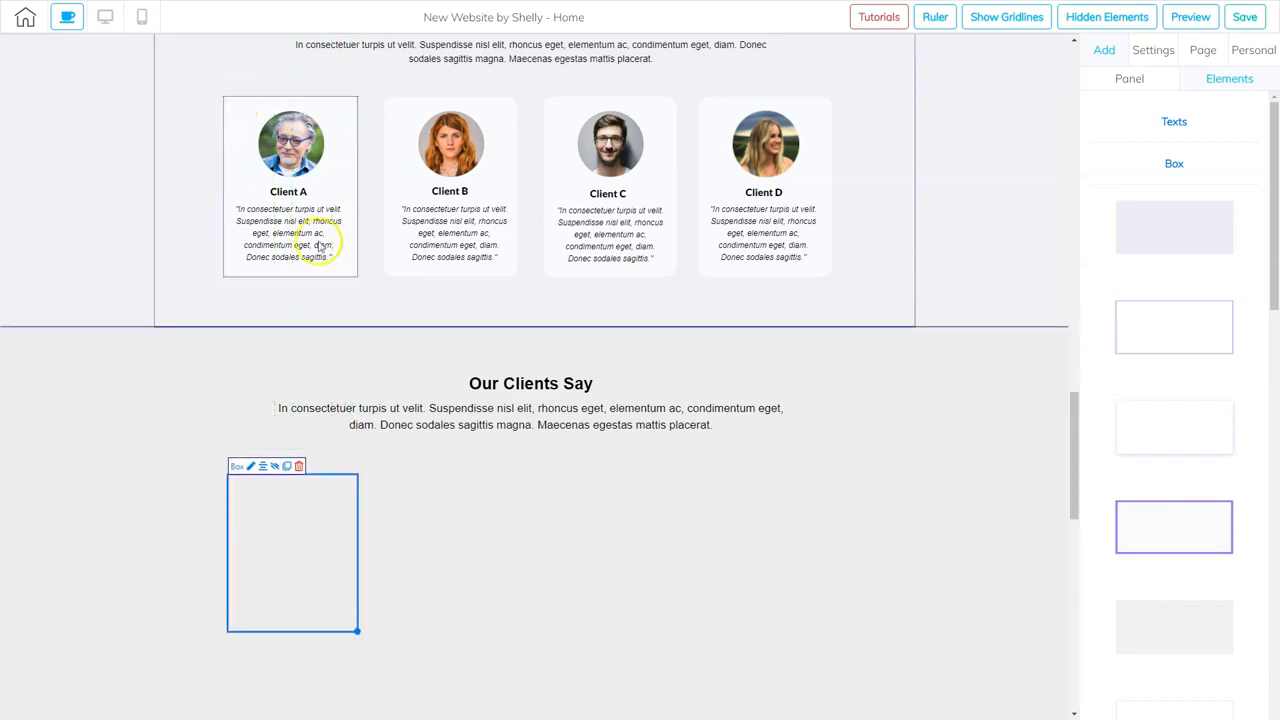
- Set the new testimonial box's background color to solid white FFFFFF
left_click(332, 543)
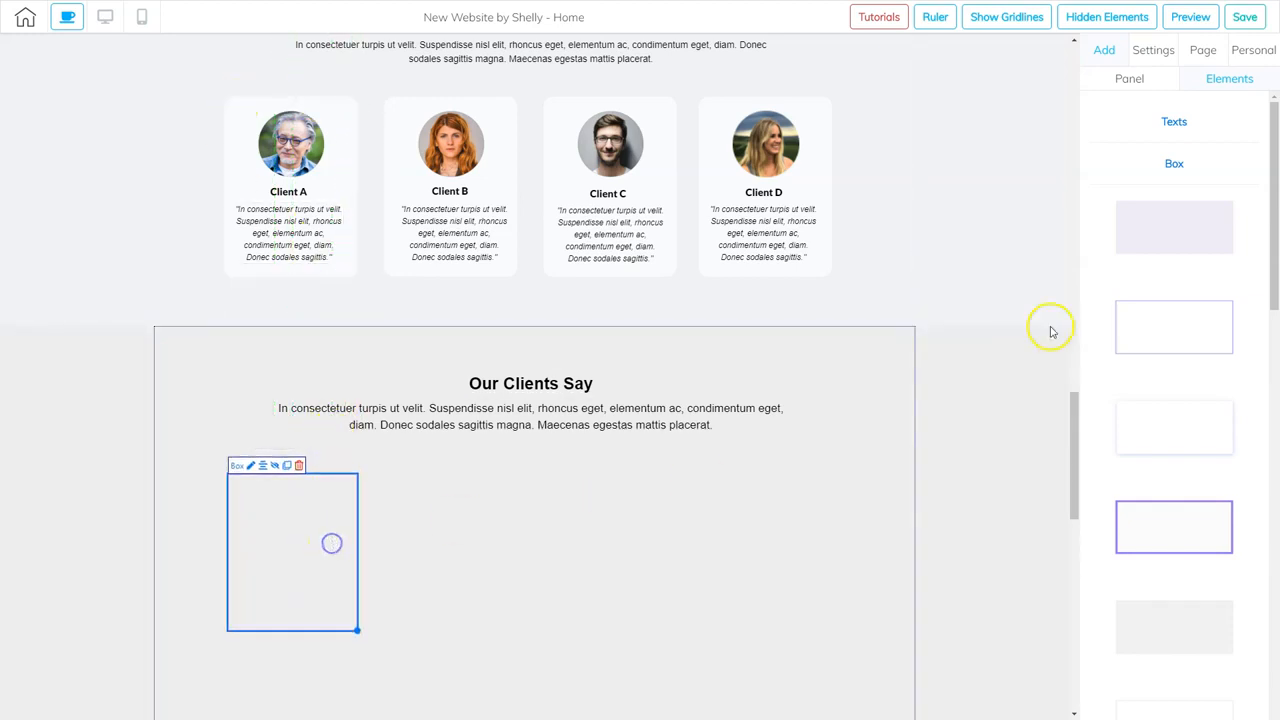
right_click(341, 504)
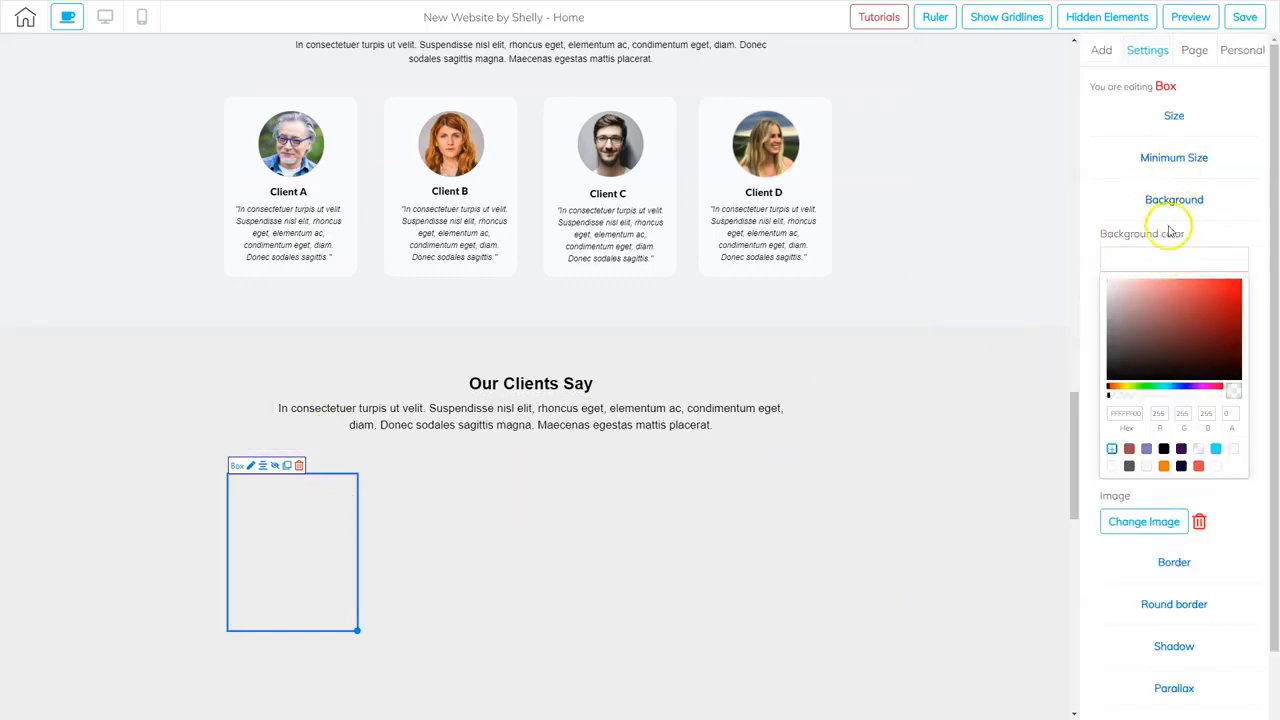
left_click(1166, 260)
left_click(1154, 262)
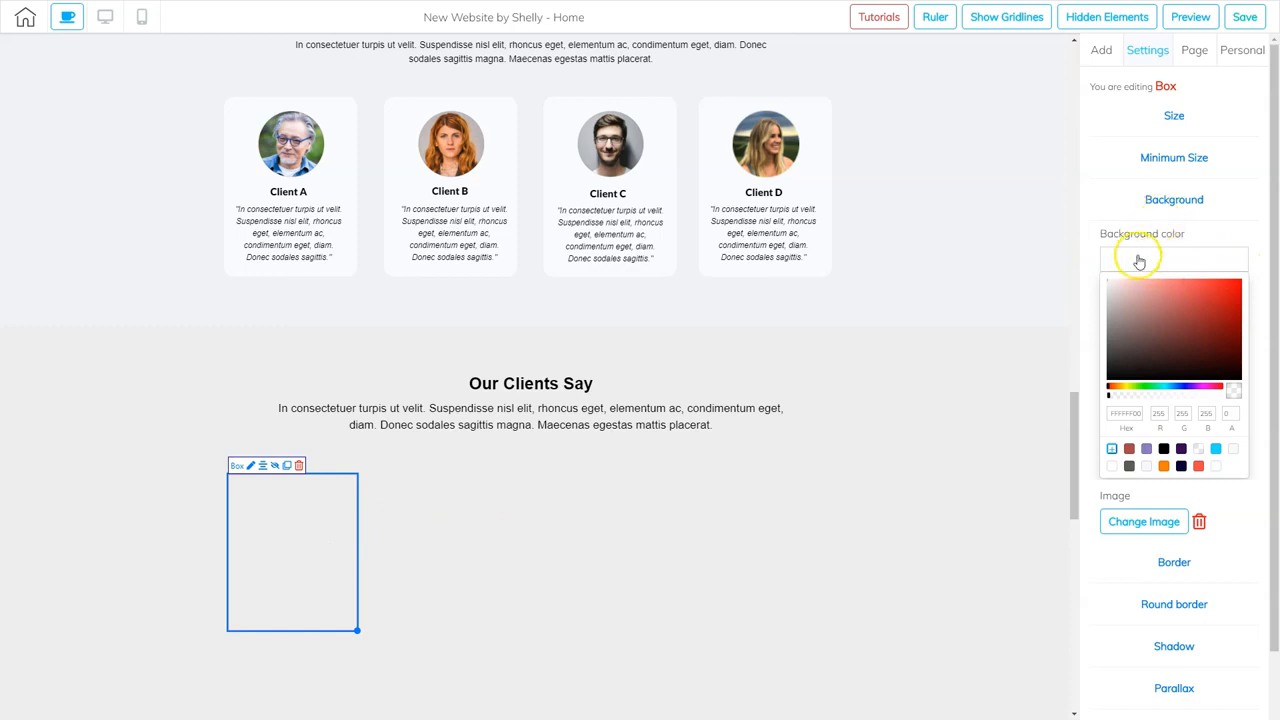
left_click(1138, 262)
left_click(1137, 256)
left_click(1118, 305)
left_click_drag(1118, 305, 1077, 220)
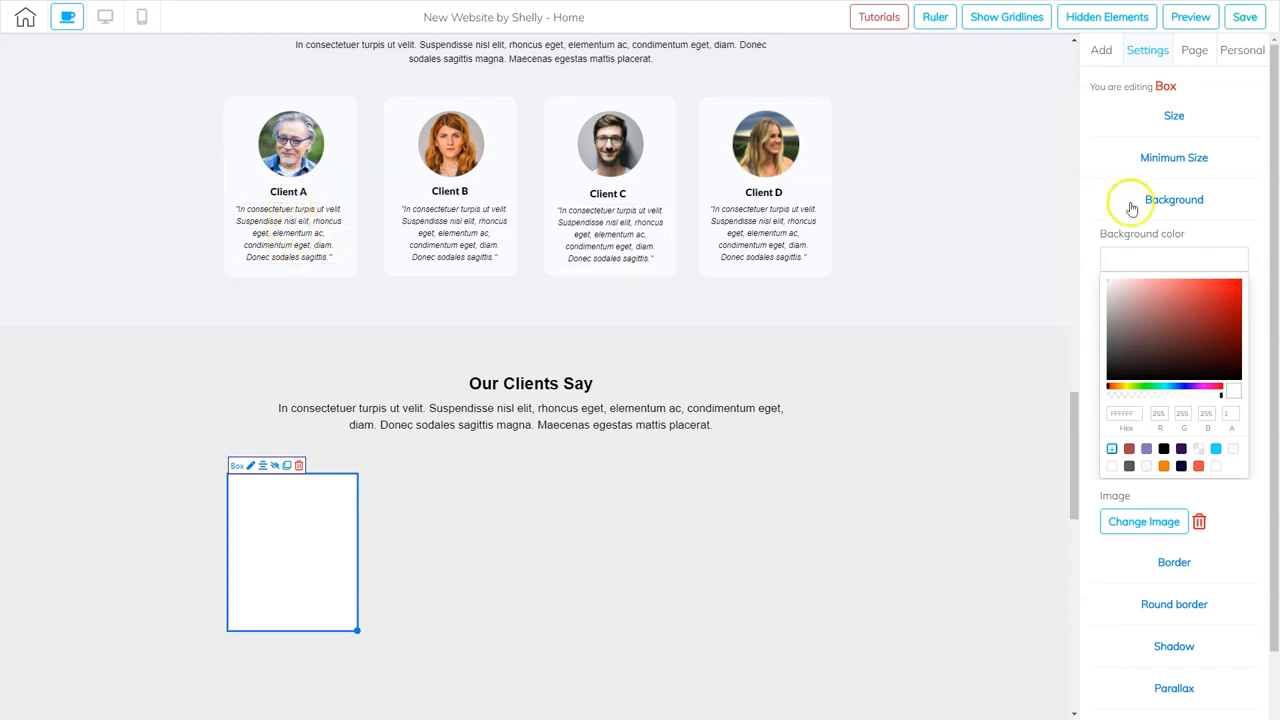
- Add a Title H6 text and a Paragraph text below it to the white testimonial box
left_click(1103, 52)
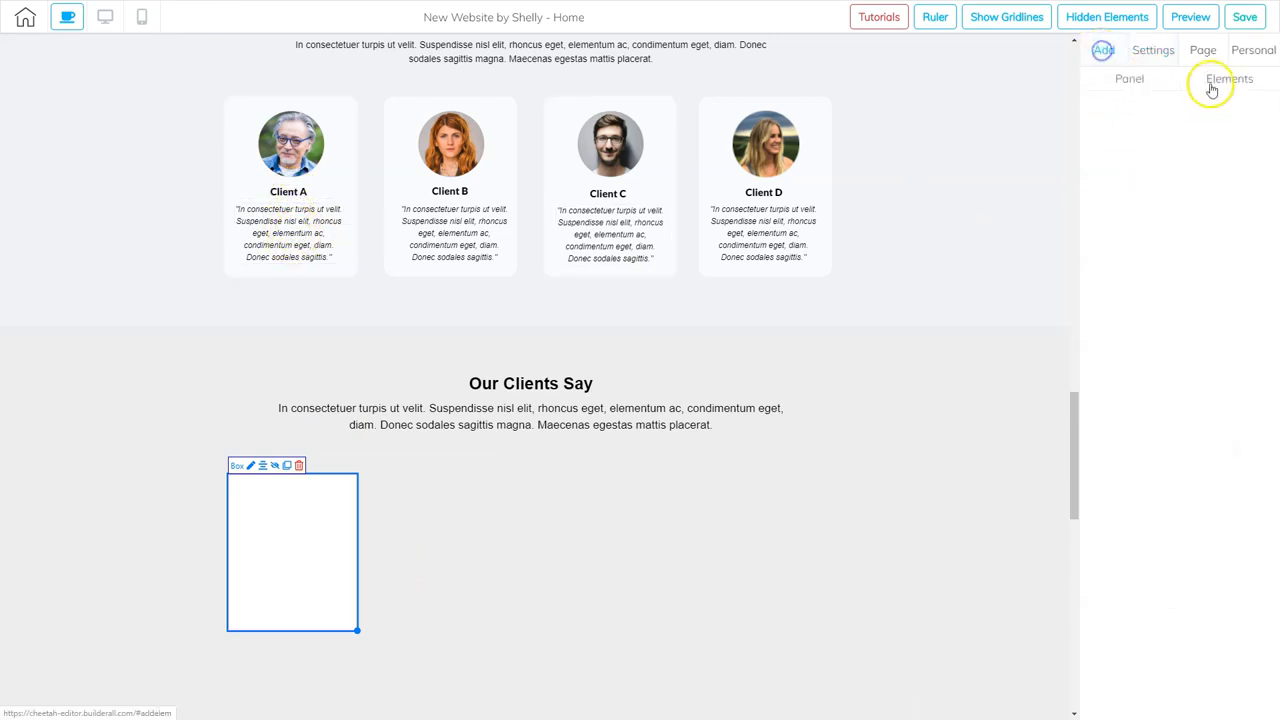
left_click(1222, 80)
left_click(1177, 123)
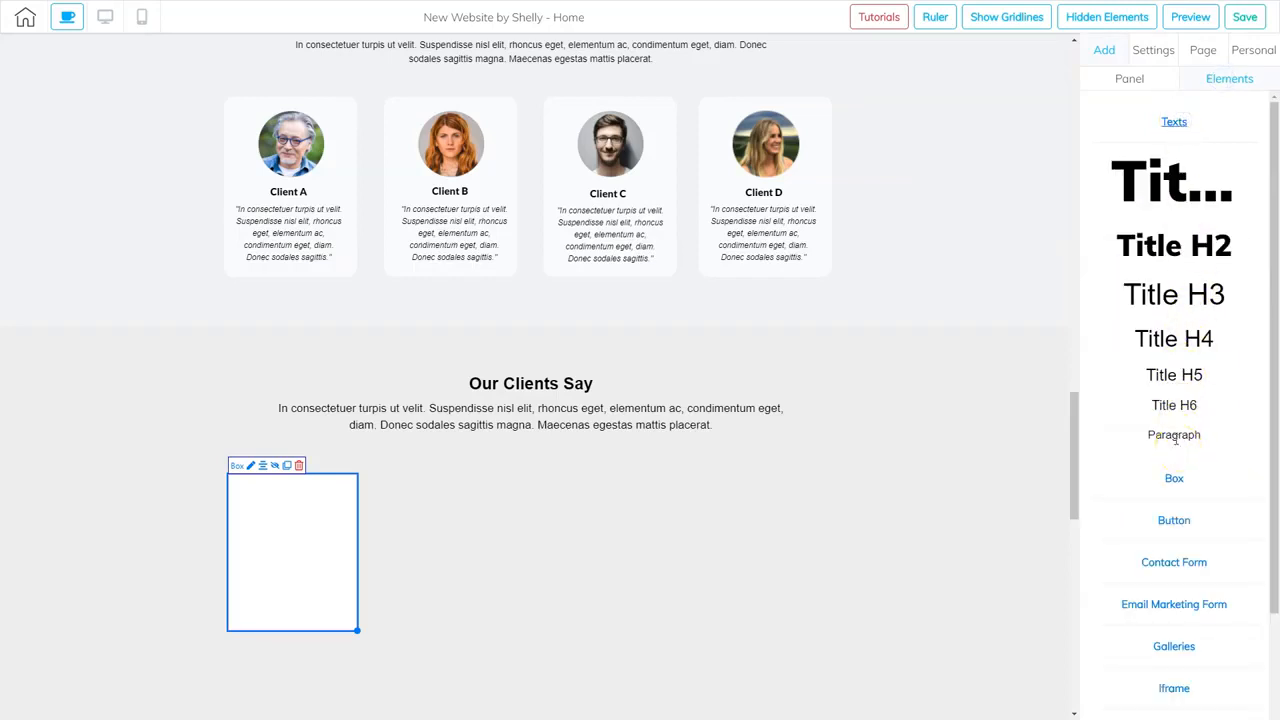
left_click_drag(1173, 405, 258, 509)
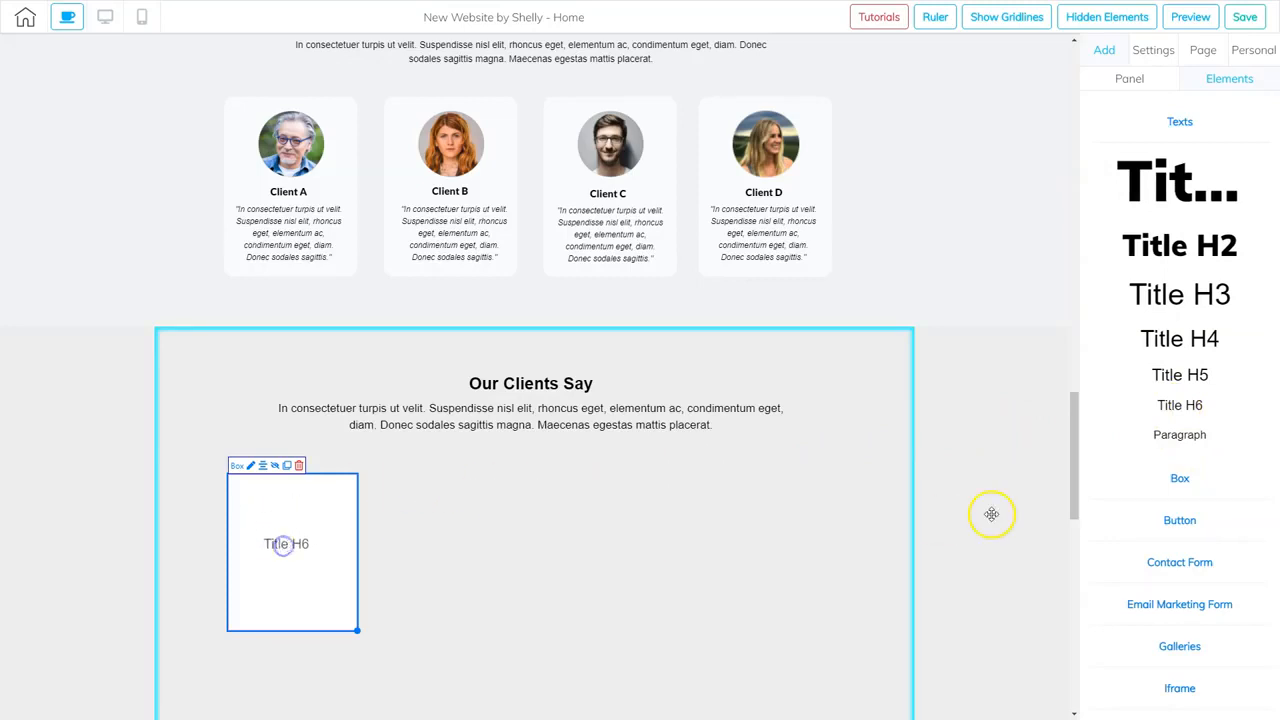
left_click_drag(1177, 434, 268, 583)
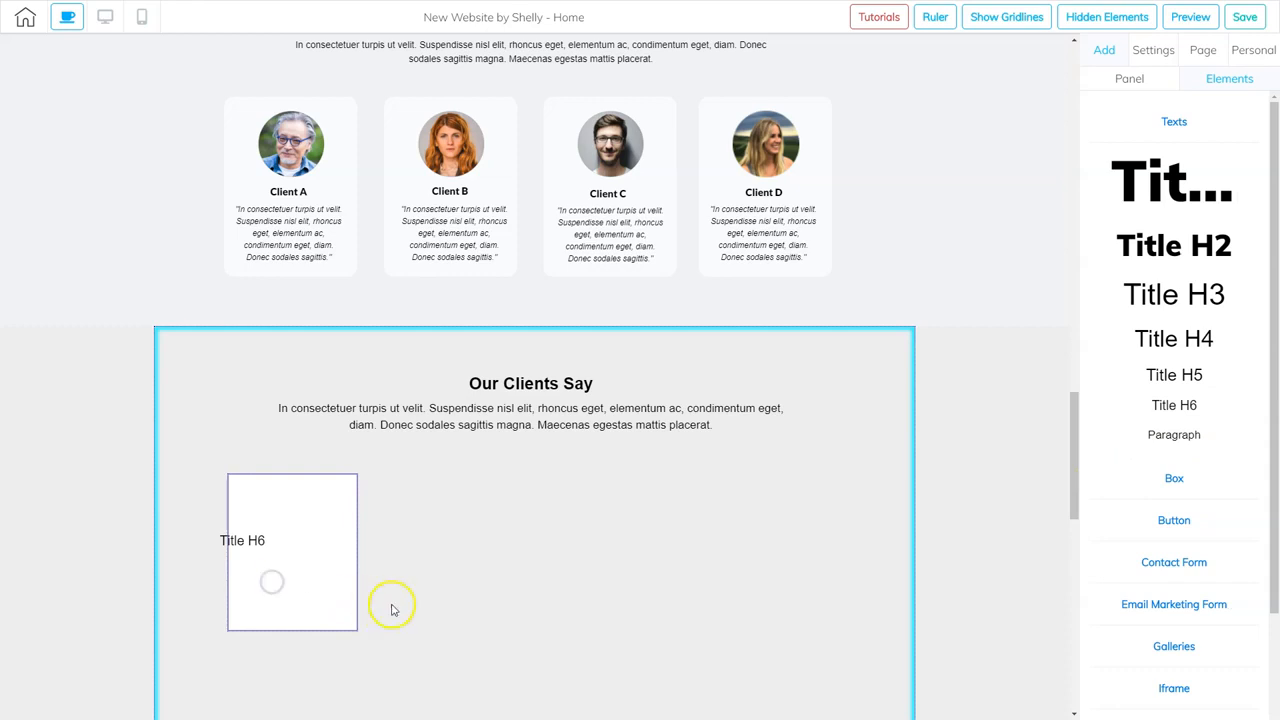
- Change the H6 title to "Client A", centre its text, and narrow the text element to the white box's width
left_click_drag(256, 542, 265, 543)
left_click(265, 543)
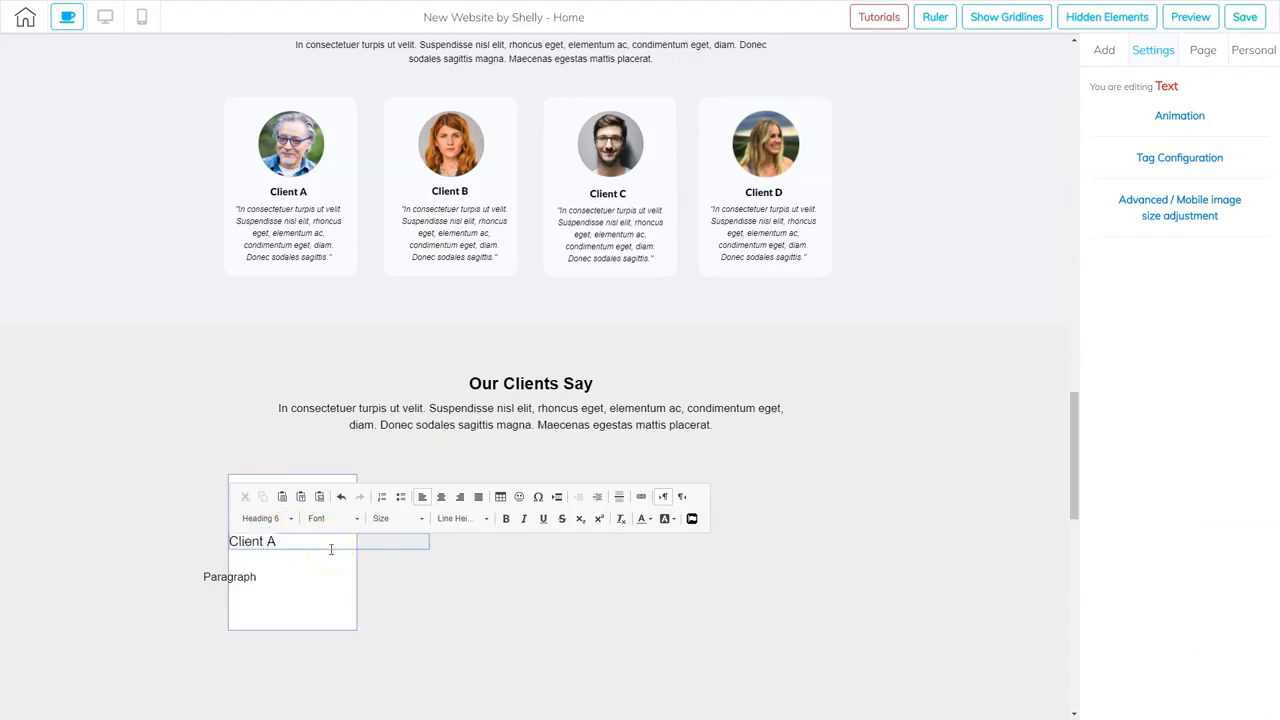
left_click(441, 496)
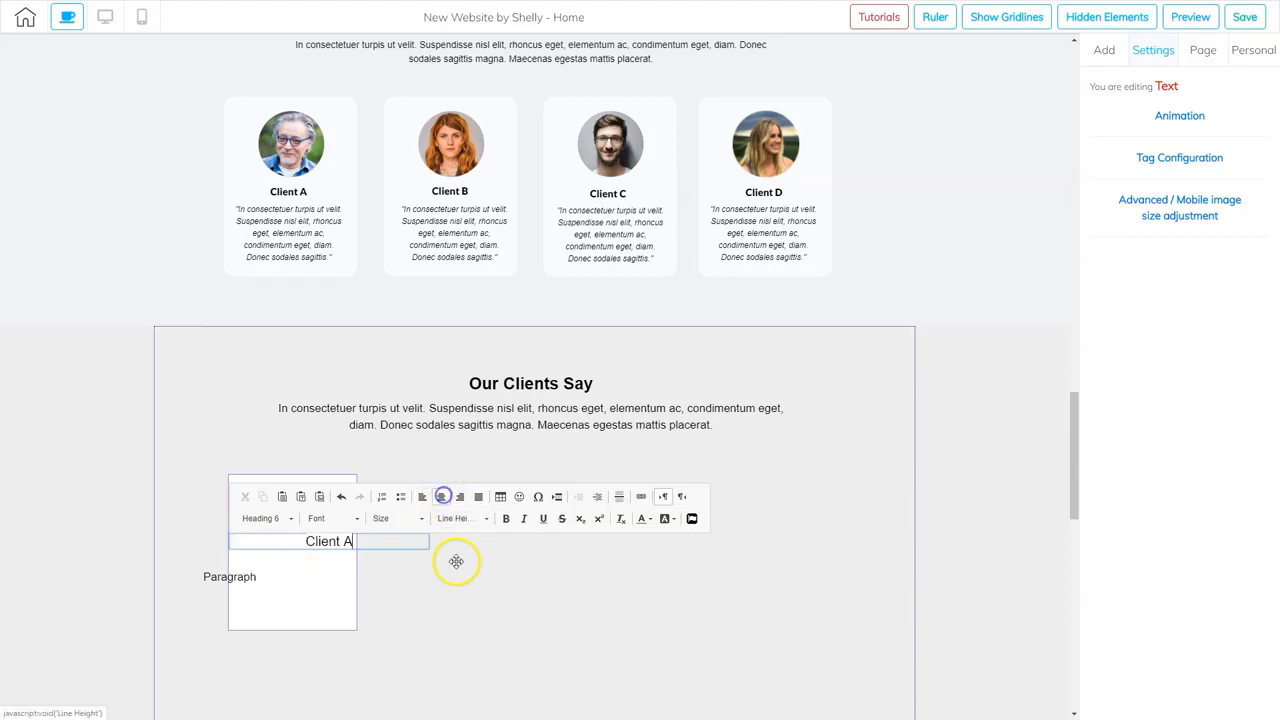
left_click(405, 570)
left_click(313, 545)
left_click_drag(430, 554, 370, 554)
- Align the paragraph with the white box's left edge and replace its text with the quote copied from the original Client A card
mouse_move(247, 567)
left_mouse_down()
mouse_move(246, 578)
mouse_move(270, 576)
left_mouse_up()
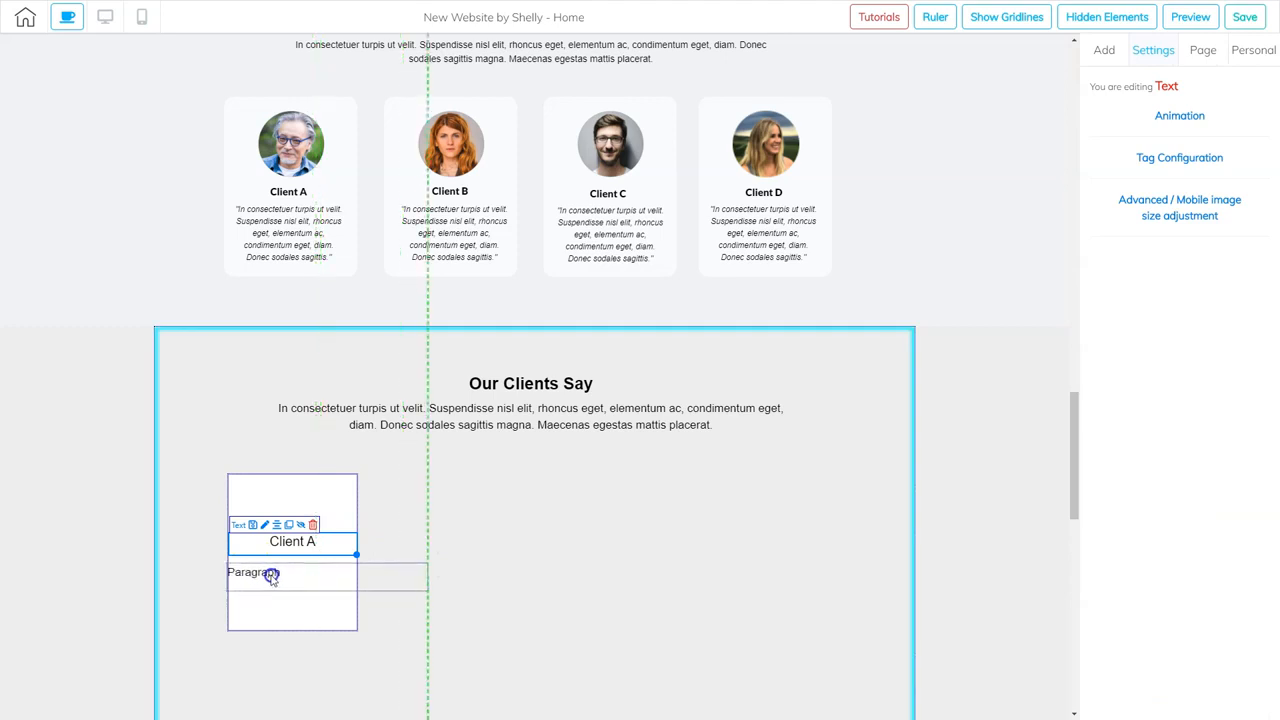
left_click(283, 258)
left_click(273, 228)
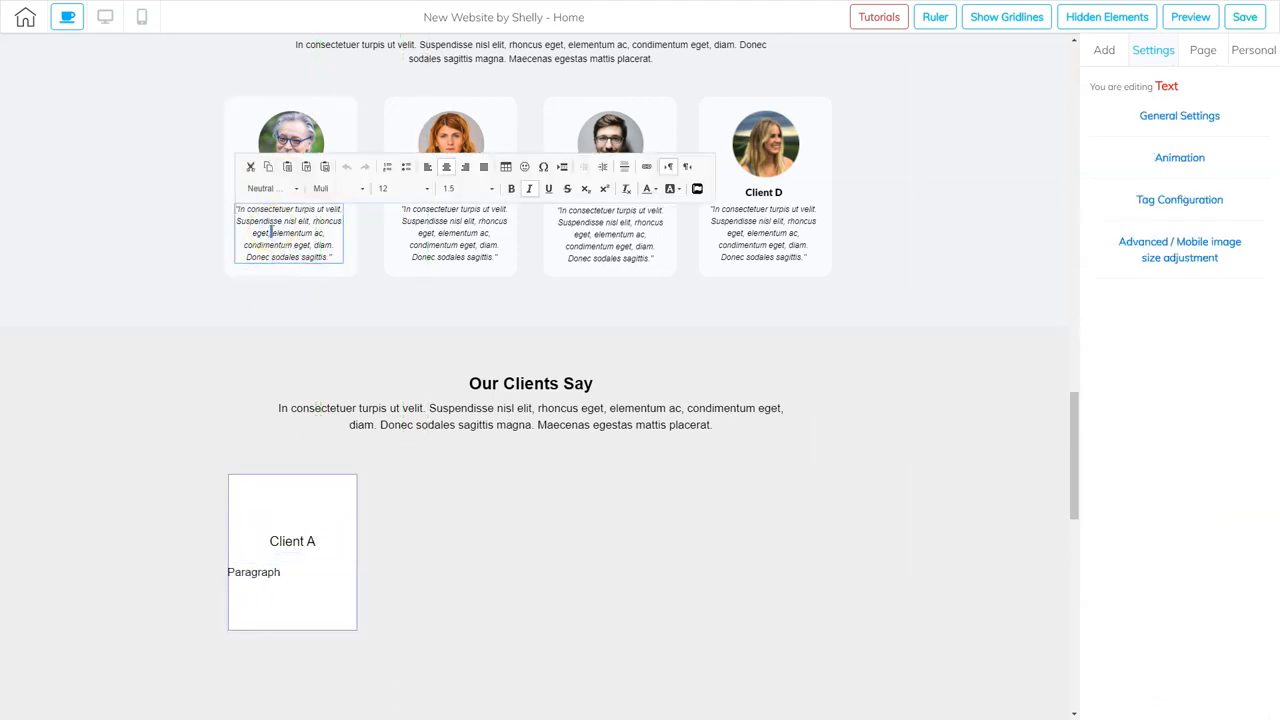
triple_click(271, 232)
key("ctrl+c")
left_click(284, 562)
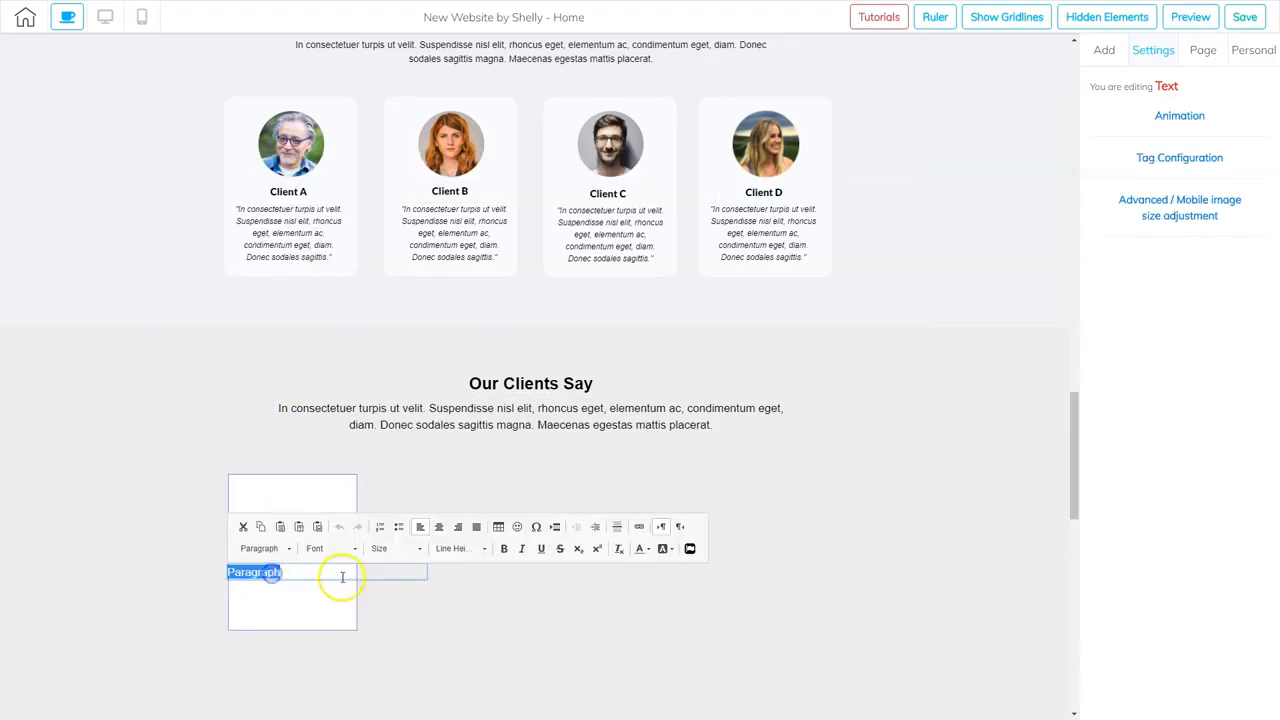
key("ctrl+v")
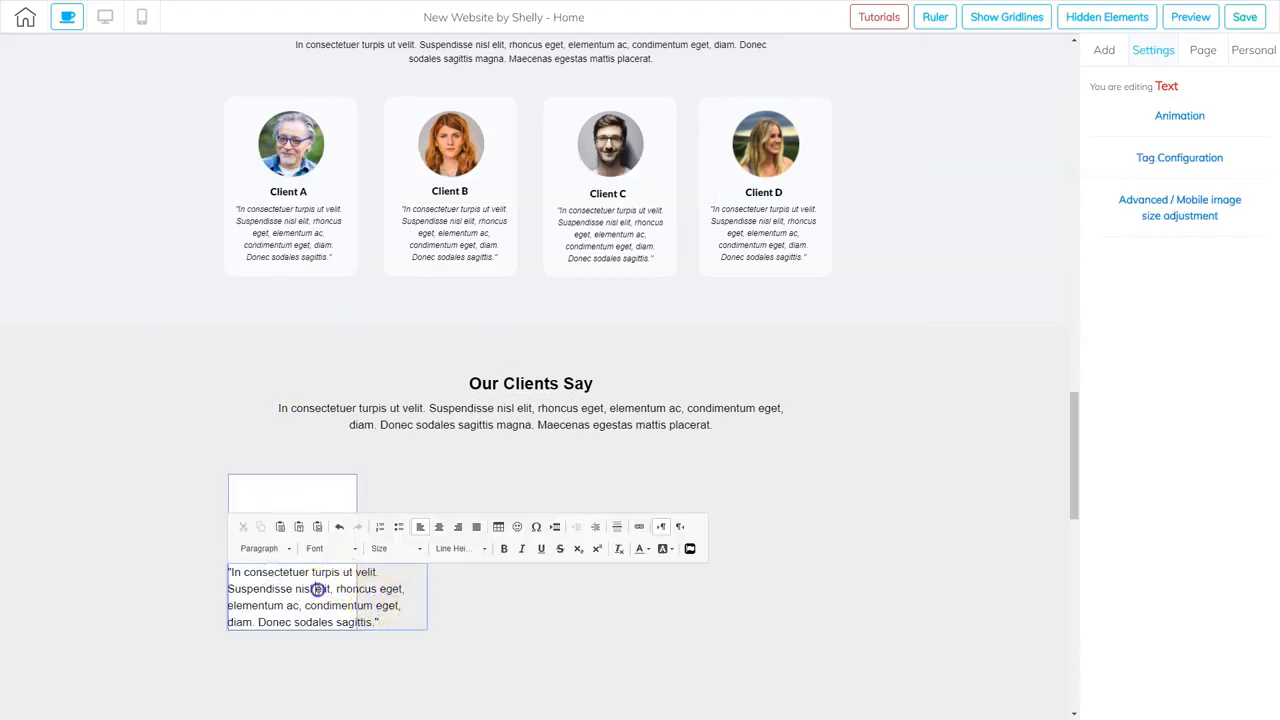
- Centre the pasted quote's text, narrow the element to fit inside the white box, and position it just below the Client A title
left_click(438, 526)
left_click(457, 600)
left_click(407, 610)
left_click_drag(429, 640, 357, 629)
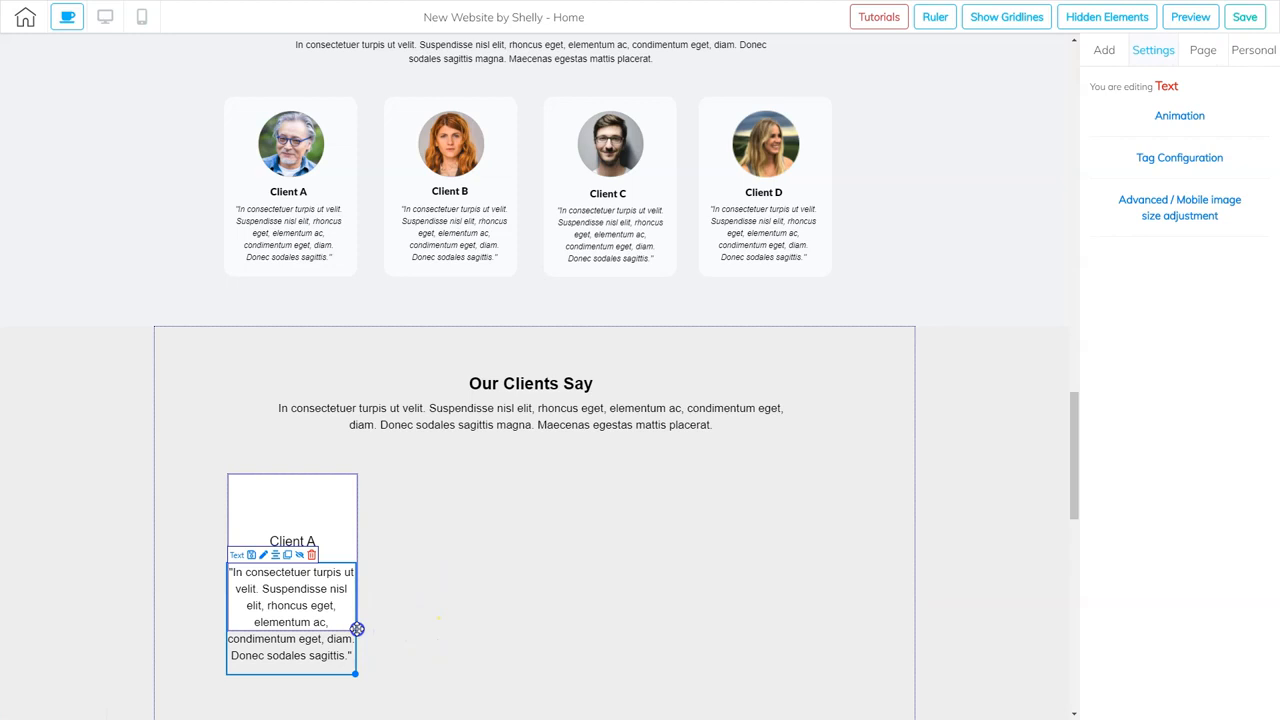
left_click(357, 629)
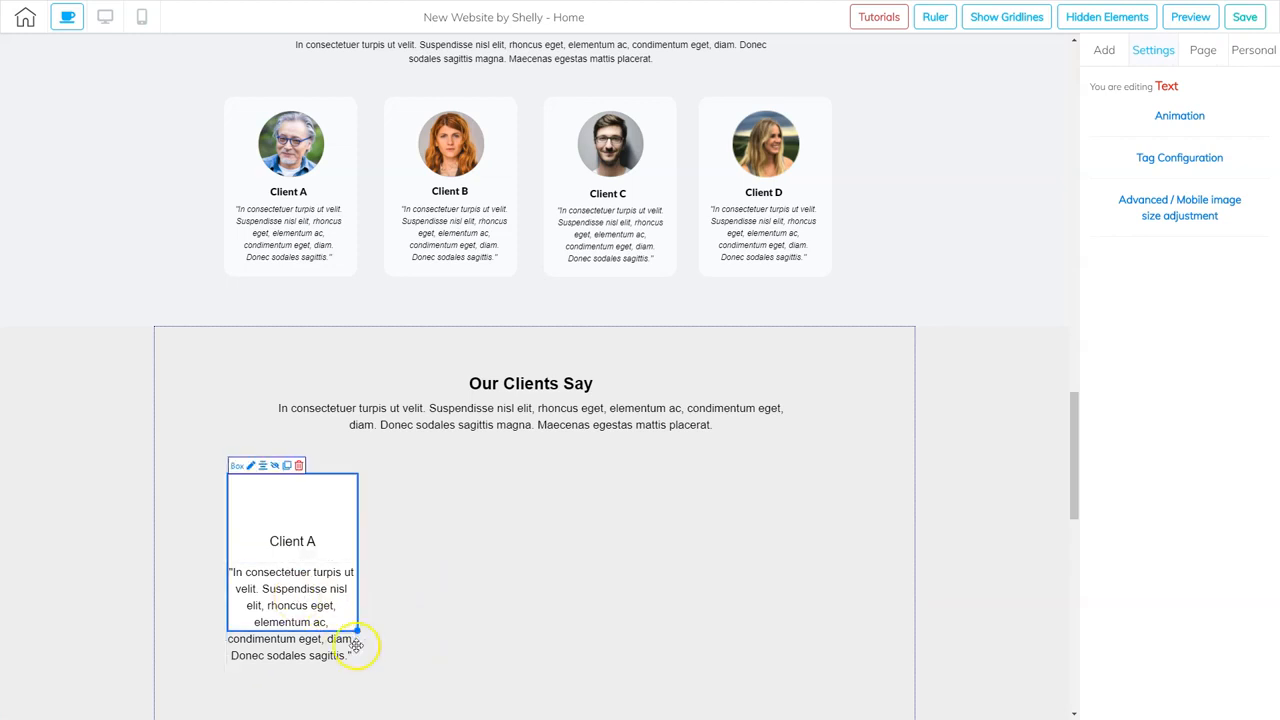
left_click(332, 607)
left_click_drag(355, 672, 349, 678)
left_click_drag(292, 596, 299, 594)
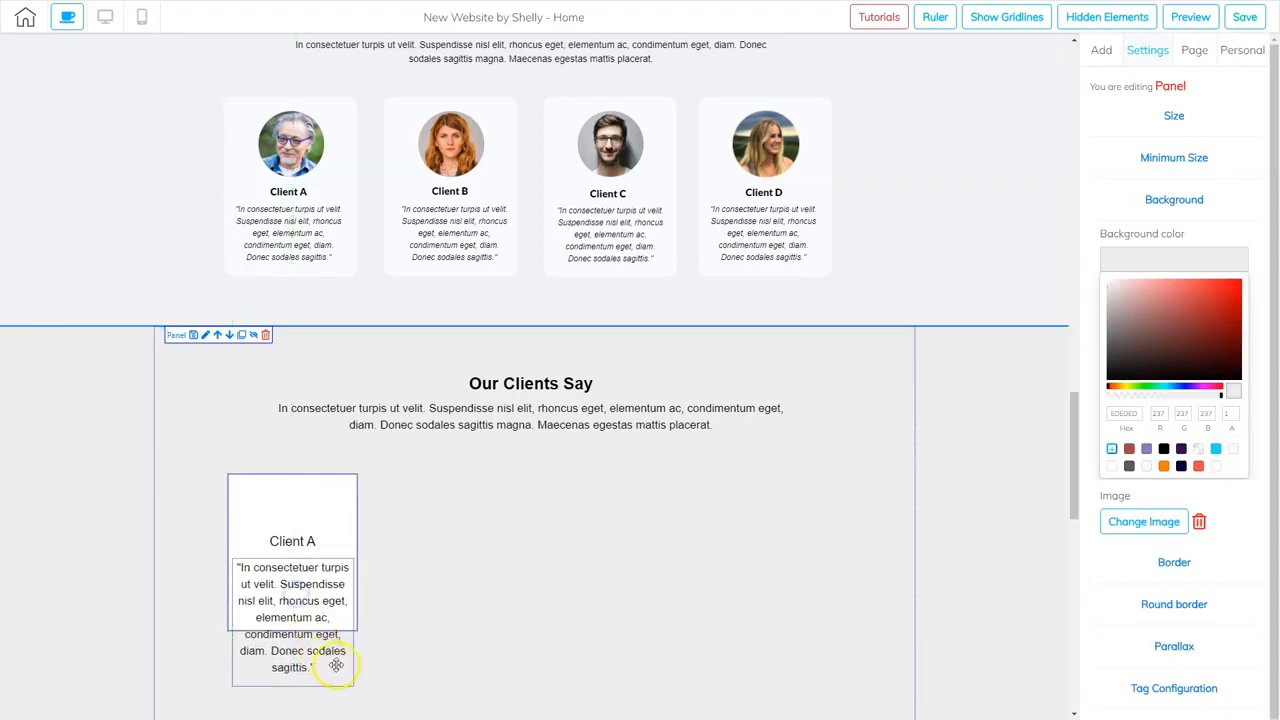
- Format the quote as italic at font size 13 and move it slightly closer to the Client A title
left_click(309, 593)
double_click(268, 580)
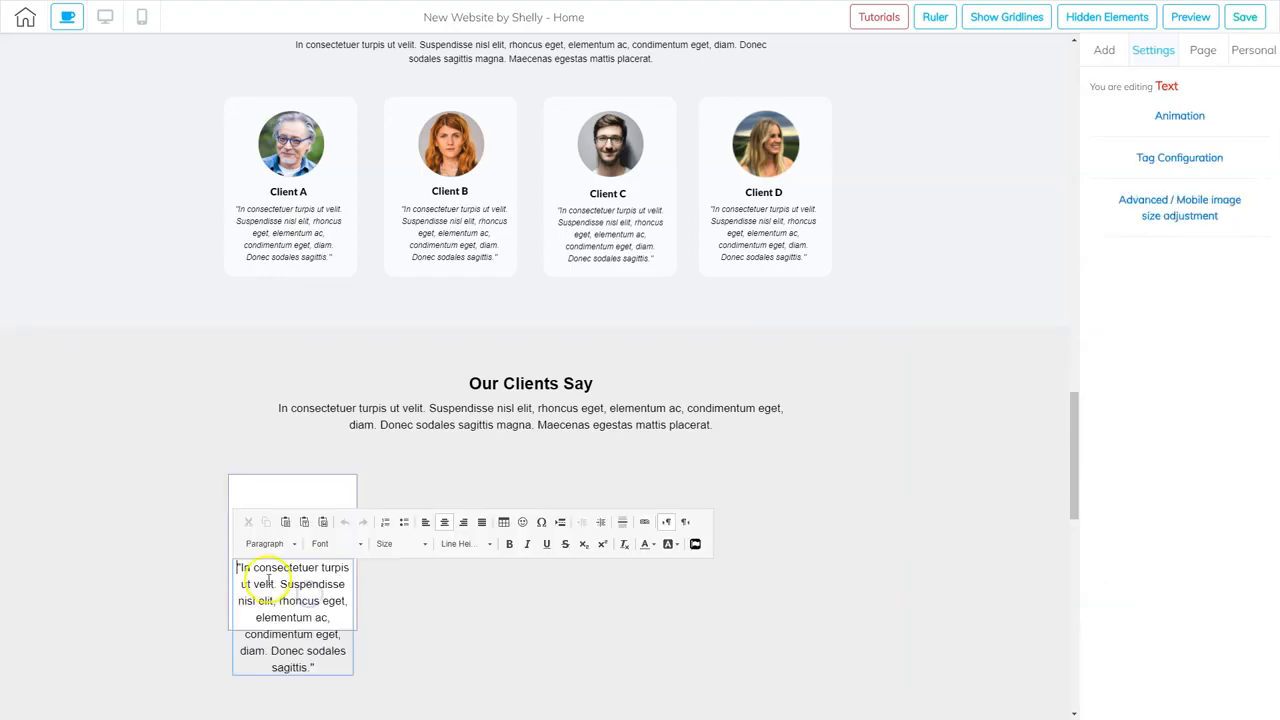
triple_click(296, 598)
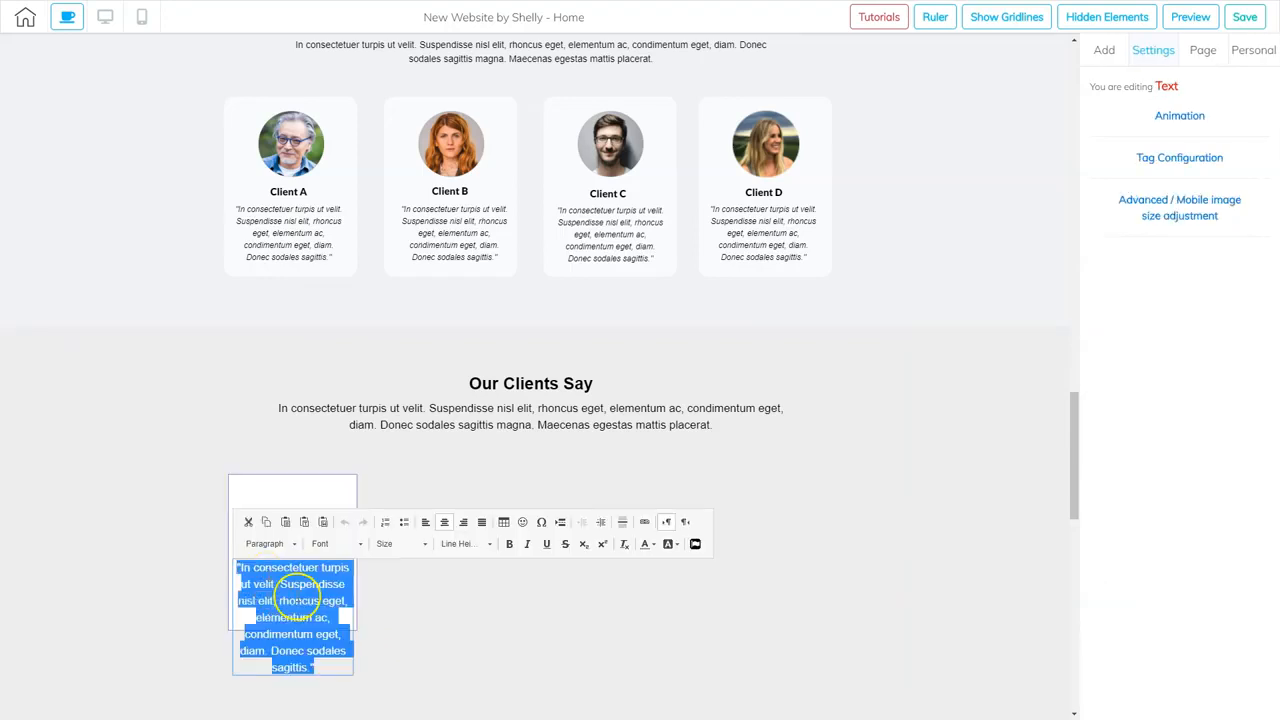
left_click(527, 544)
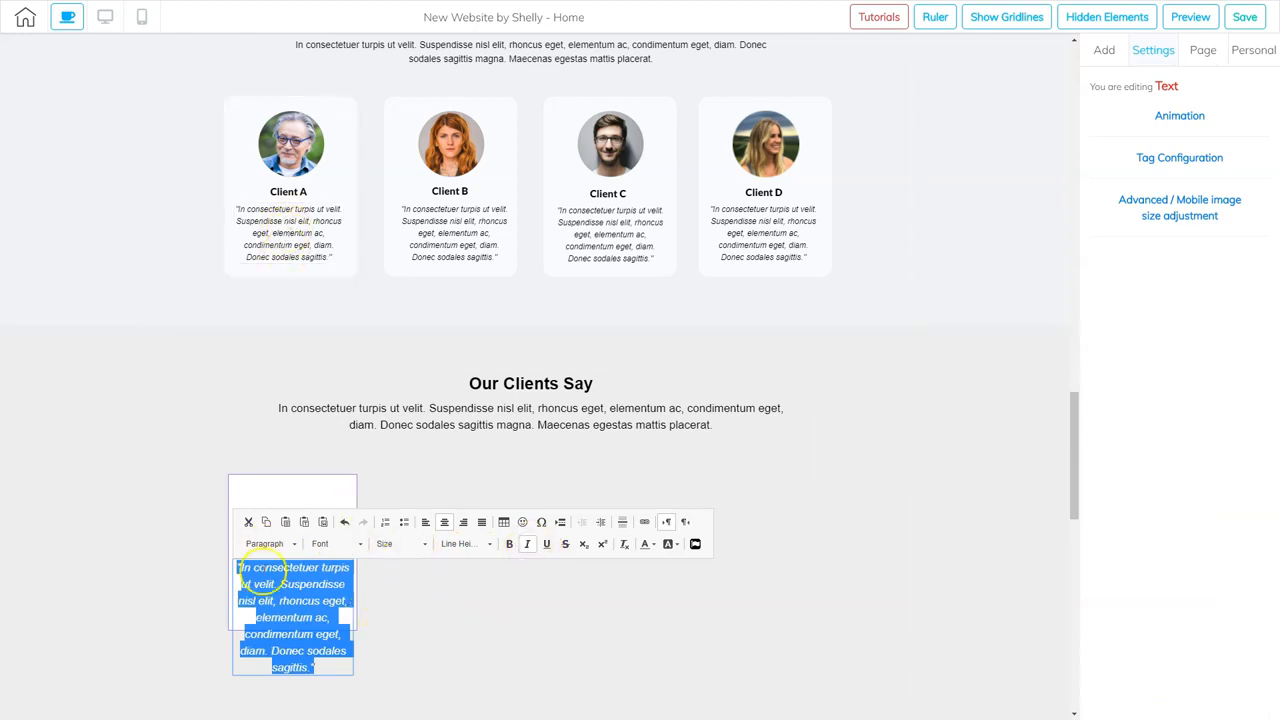
left_click(425, 547)
scroll(392, 606, "down", 3)
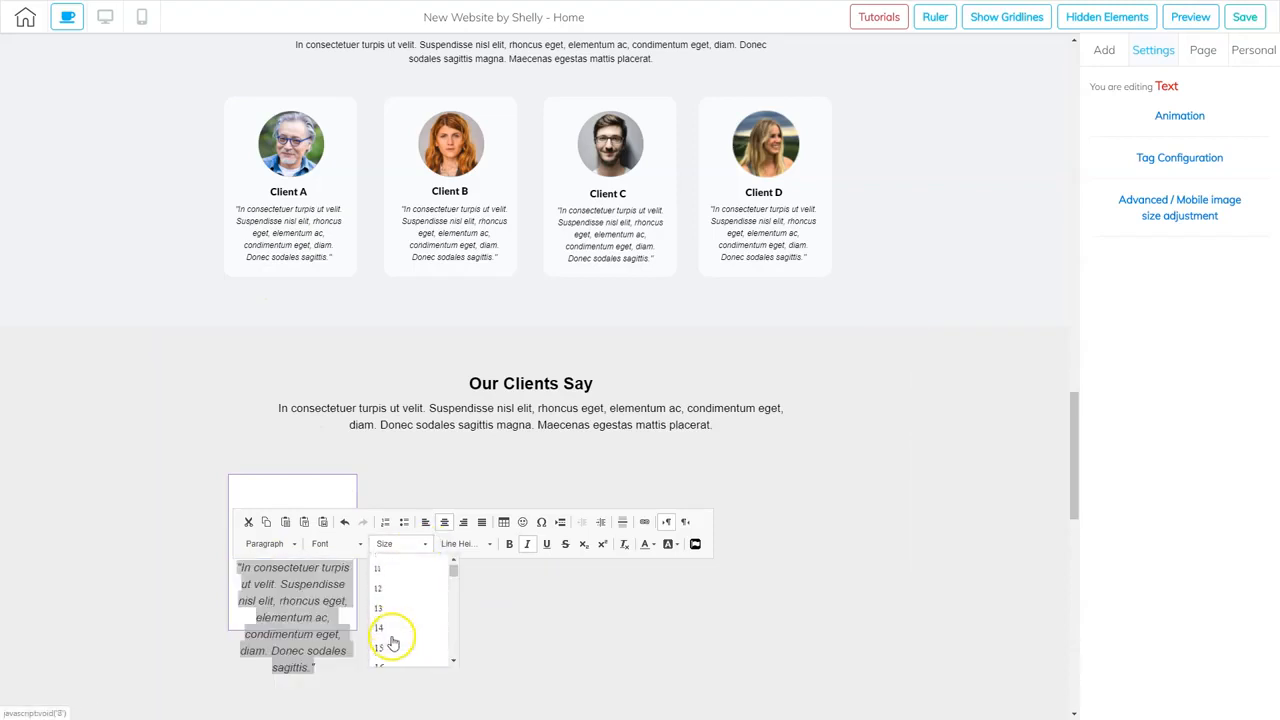
left_click(386, 588)
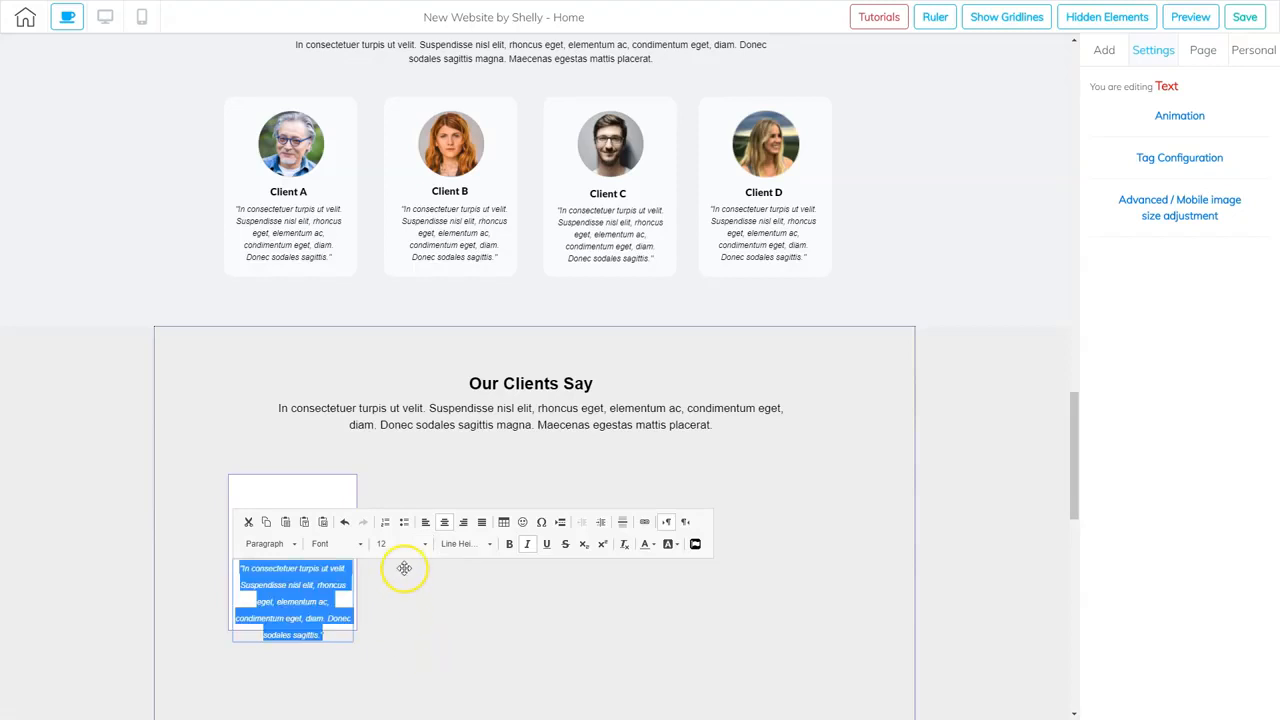
left_click(422, 544)
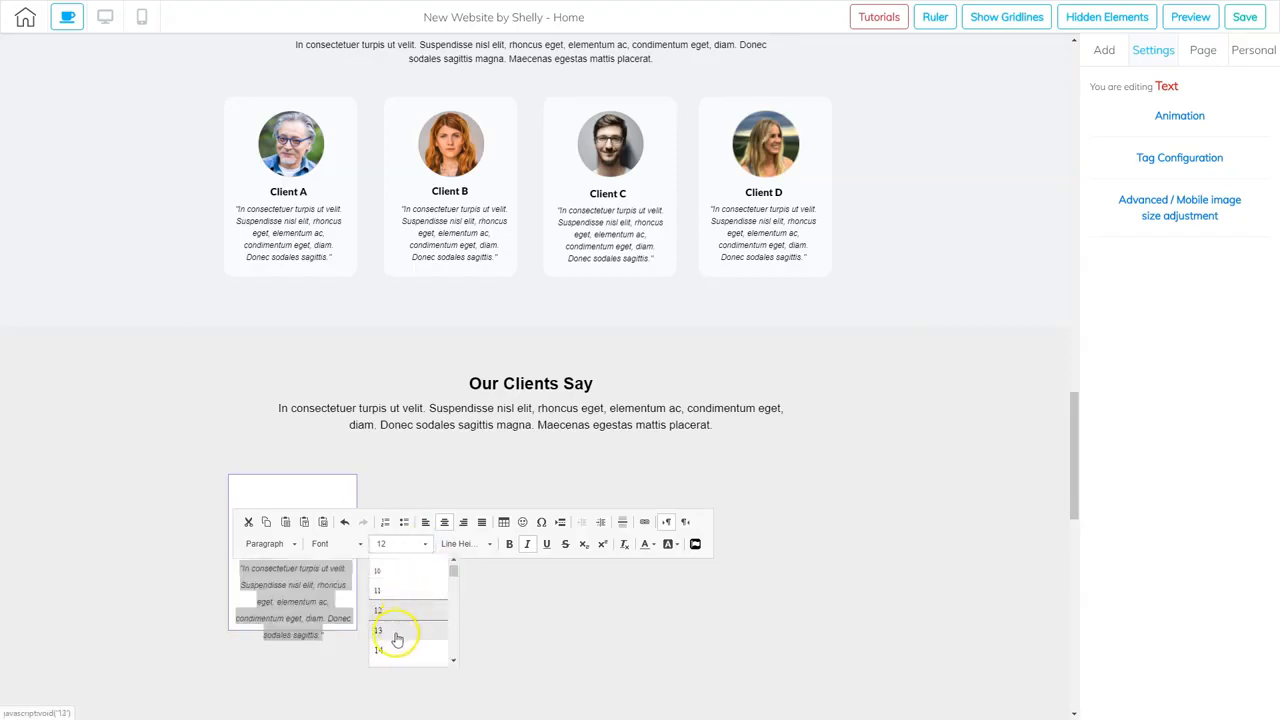
left_click(396, 633)
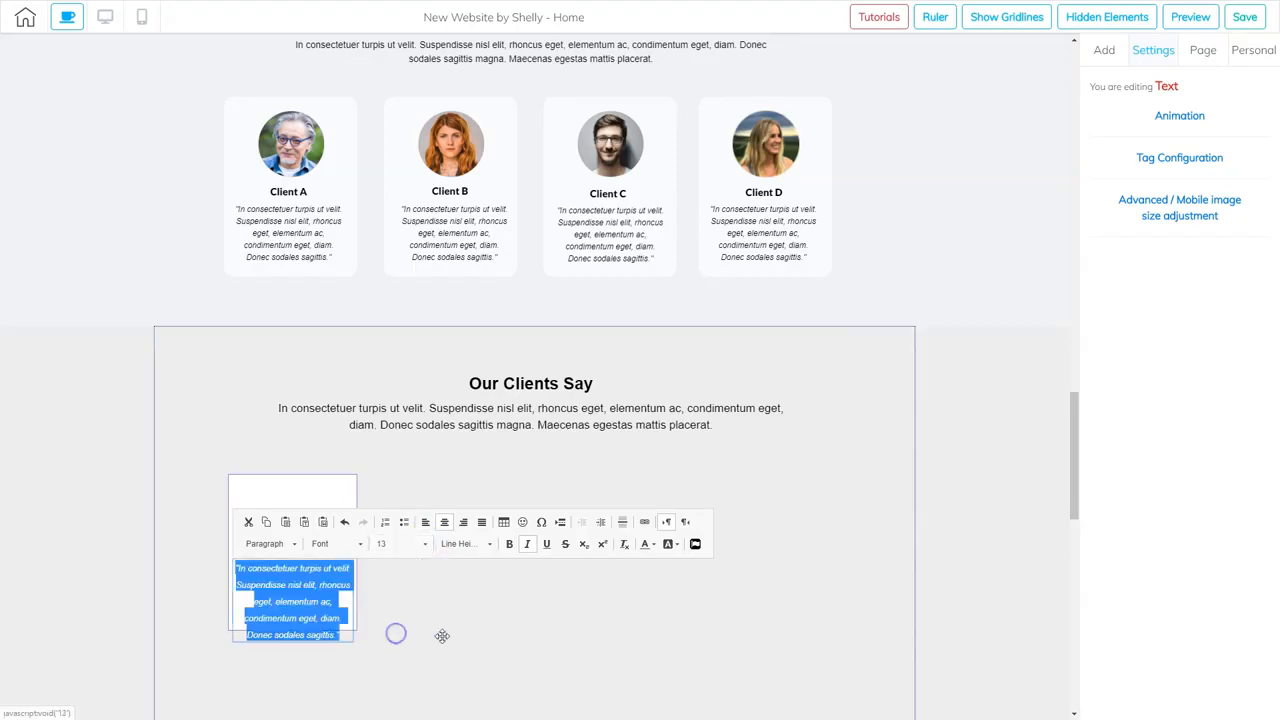
left_click(384, 609)
left_click_drag(296, 598, 295, 590)
- Make the Client A title in the white box bold
left_click(292, 541)
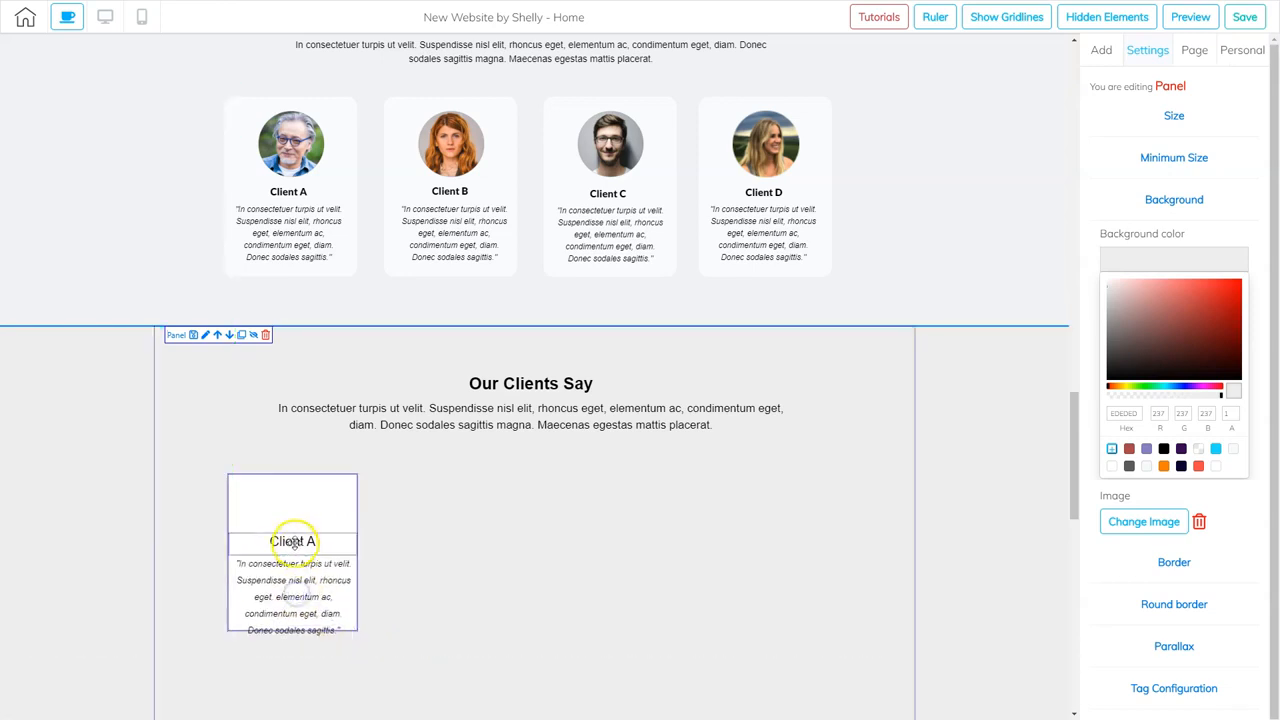
left_click(294, 541)
triple_click(294, 541)
left_click(506, 519)
left_click(417, 563)
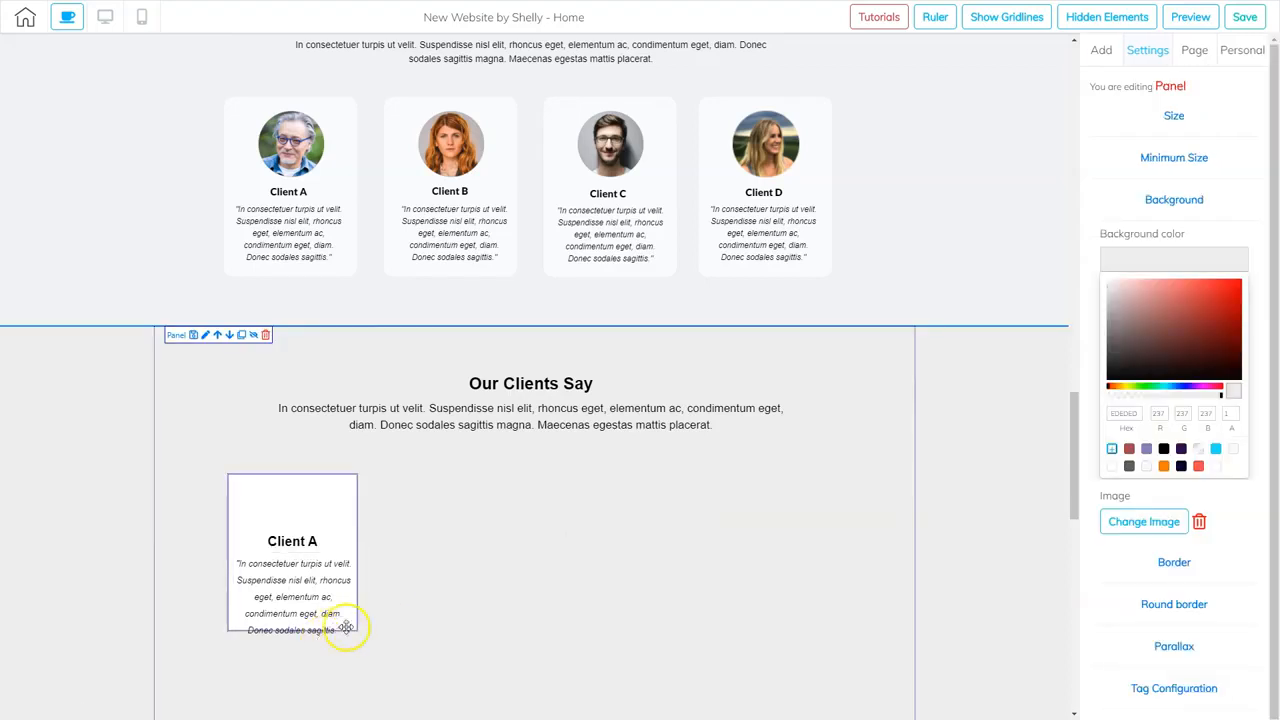
scroll(357, 543, "down", 1)
left_click(354, 474)
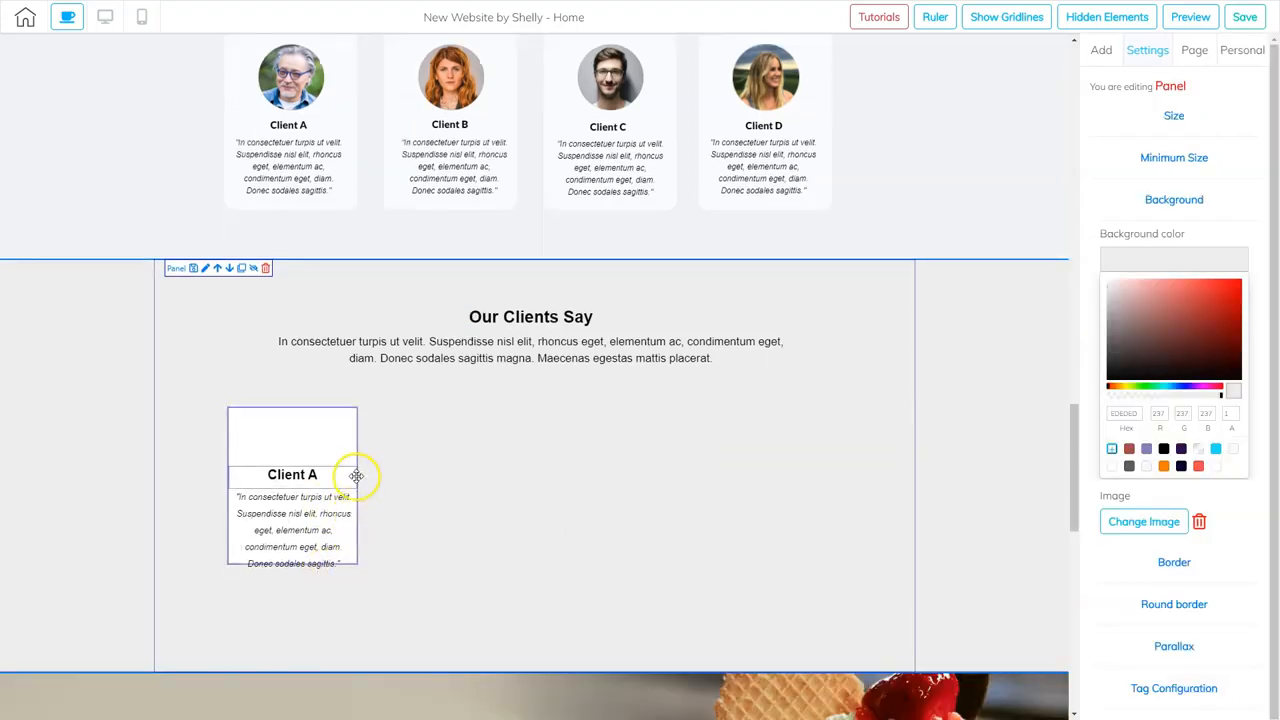
- Extend the white testimonial box downwards to enclose the quote and reposition the title and quote inside it
left_click(354, 436)
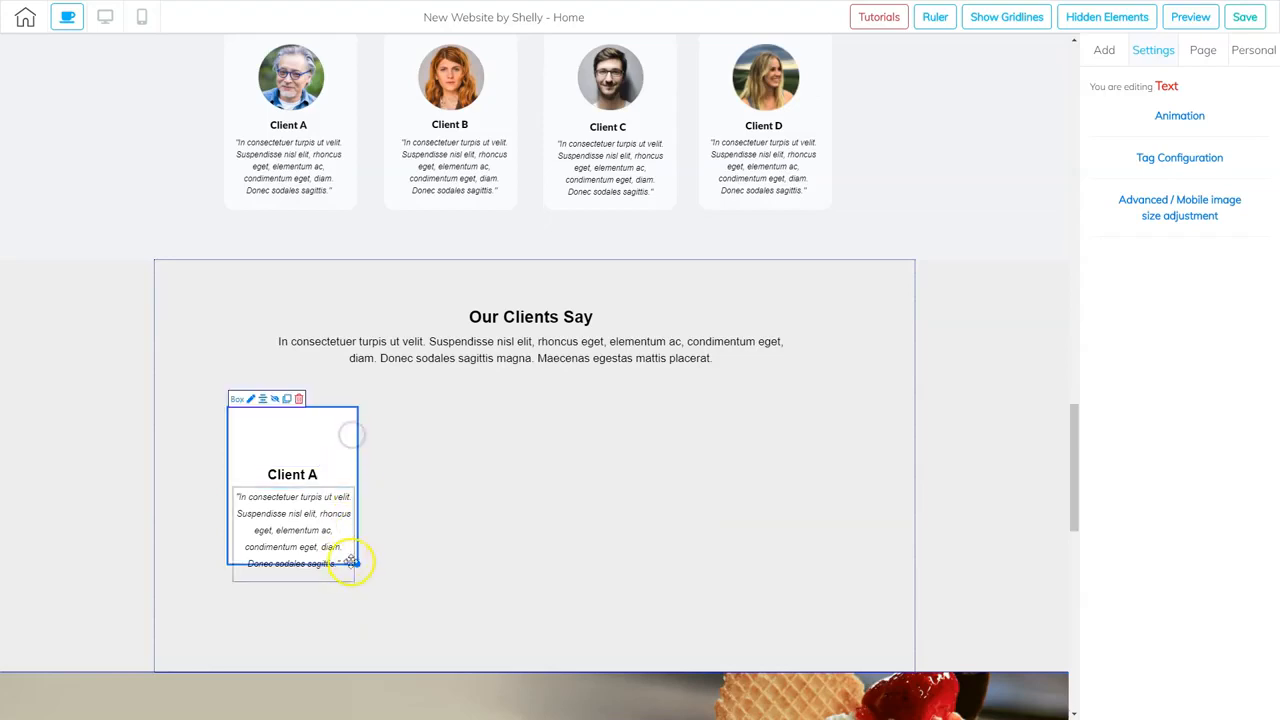
left_click_drag(357, 563, 357, 583)
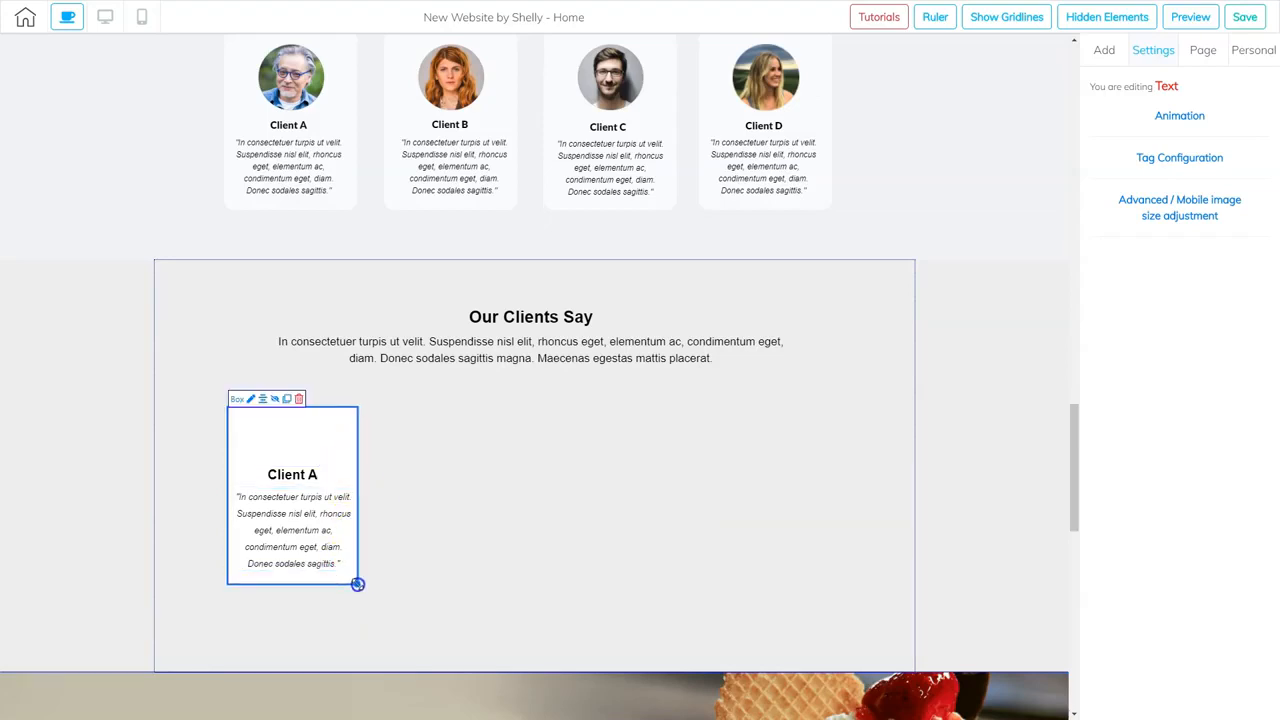
left_click_drag(307, 548, 305, 458)
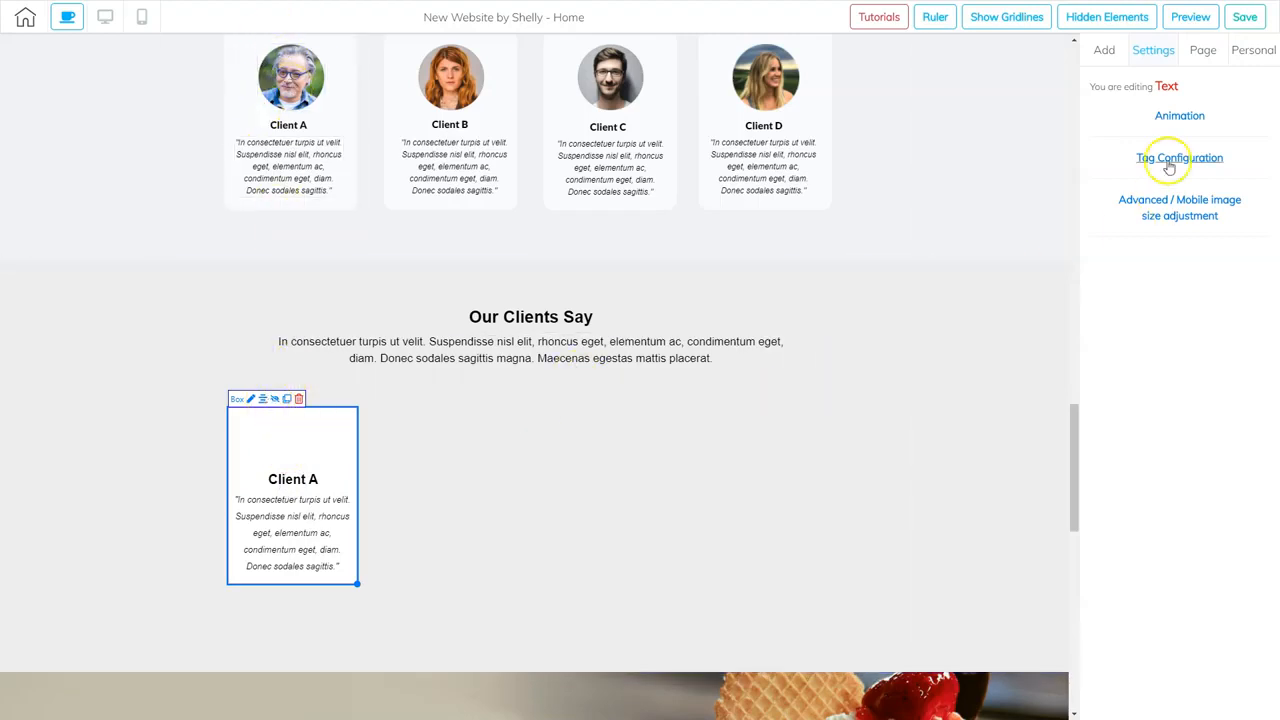
- Add an image element to the Our Clients Say panel beside the Client A box
left_click(1101, 50)
left_click(1228, 80)
scroll(1172, 560, "down", 4)
mouse_move(1172, 480)
left_click_drag(1172, 480, 554, 473)
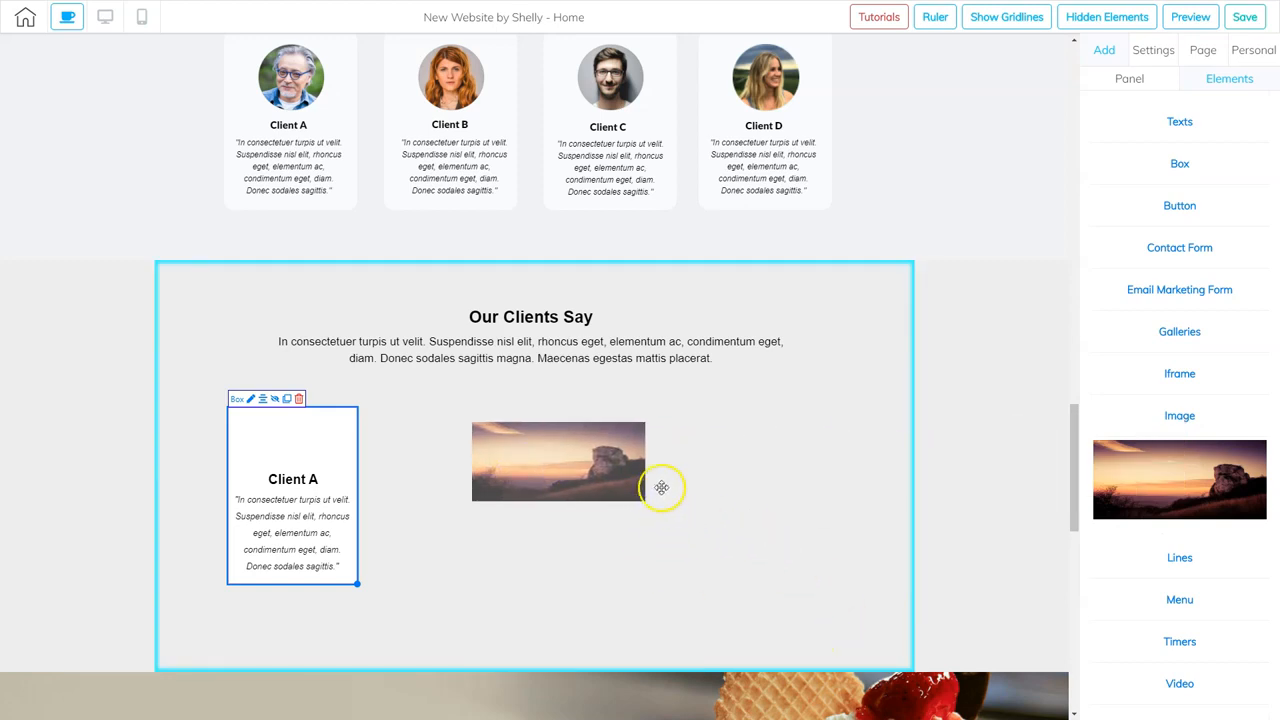
left_click_drag(661, 487, 587, 479)
left_click(592, 523)
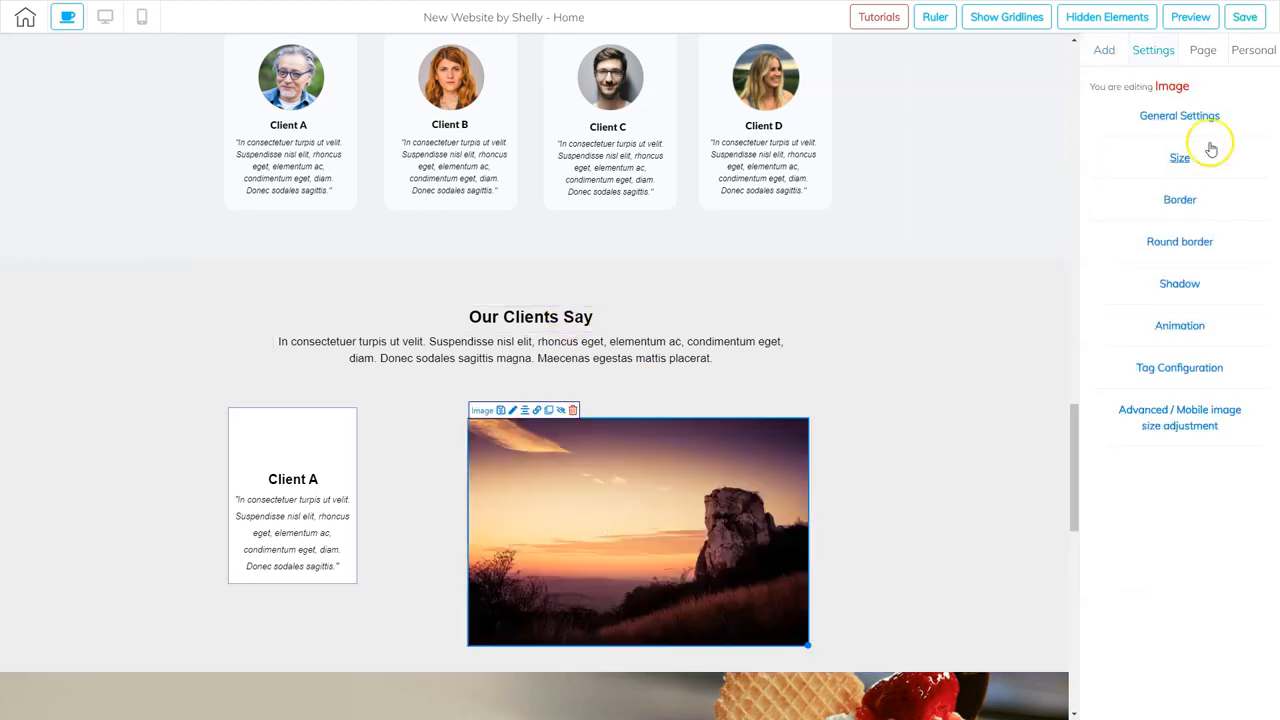
- Replace the new image element's placeholder picture with portrait 4411533 from the user files
left_click(1189, 115)
left_click(1144, 286)
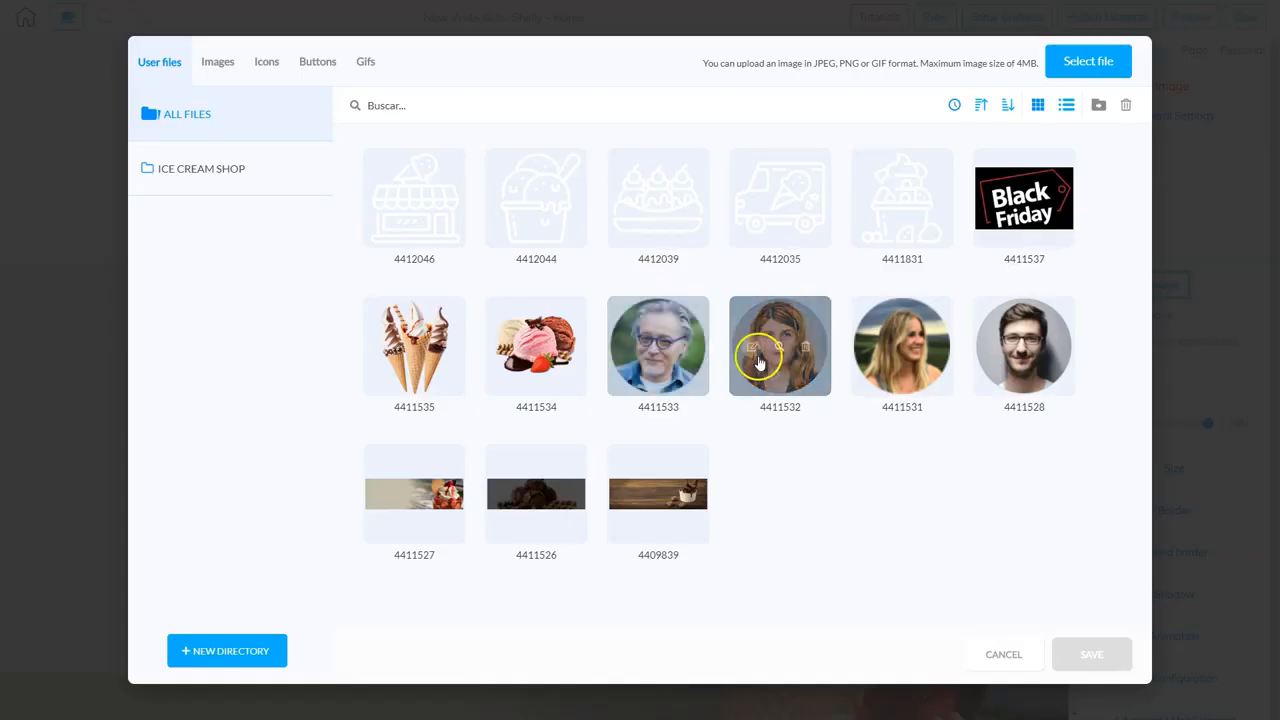
left_click(666, 378)
left_click(1088, 660)
- Shrink the portrait, fit it above the Client A title in the white box, and extend the box slightly downwards
left_click_drag(728, 564, 722, 443)
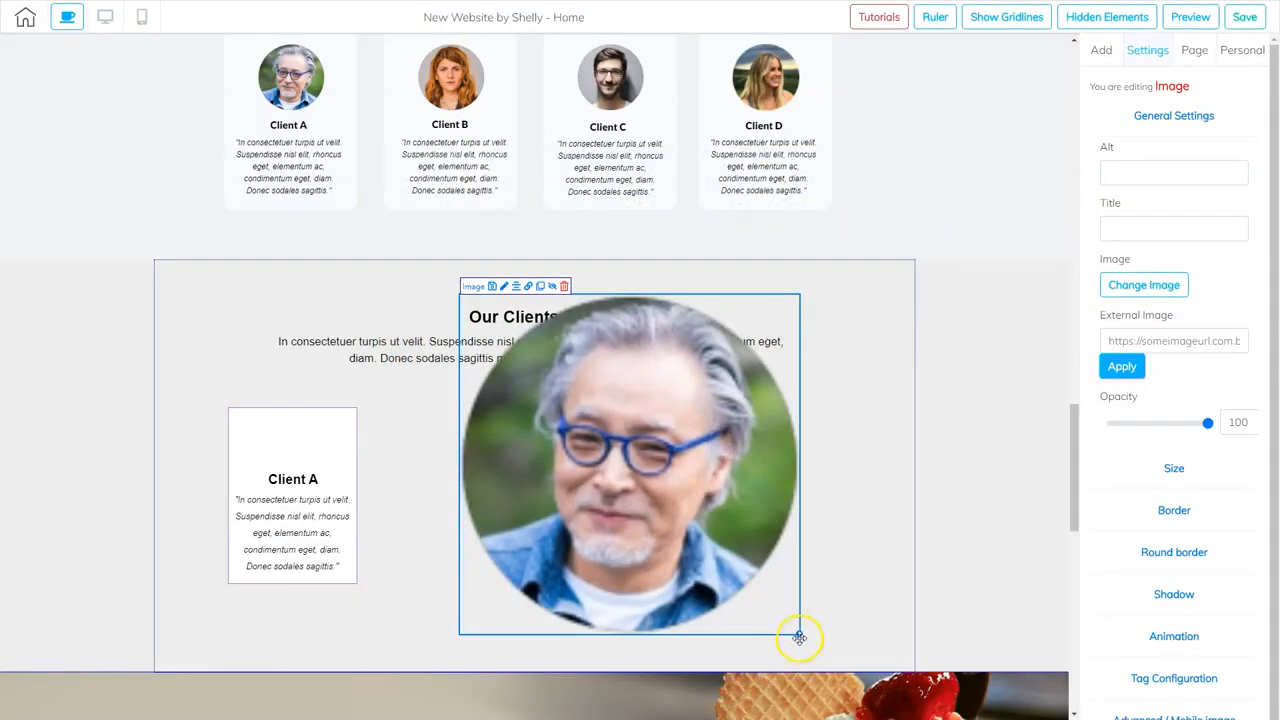
left_click_drag(798, 635, 543, 402)
left_click_drag(509, 350, 320, 475)
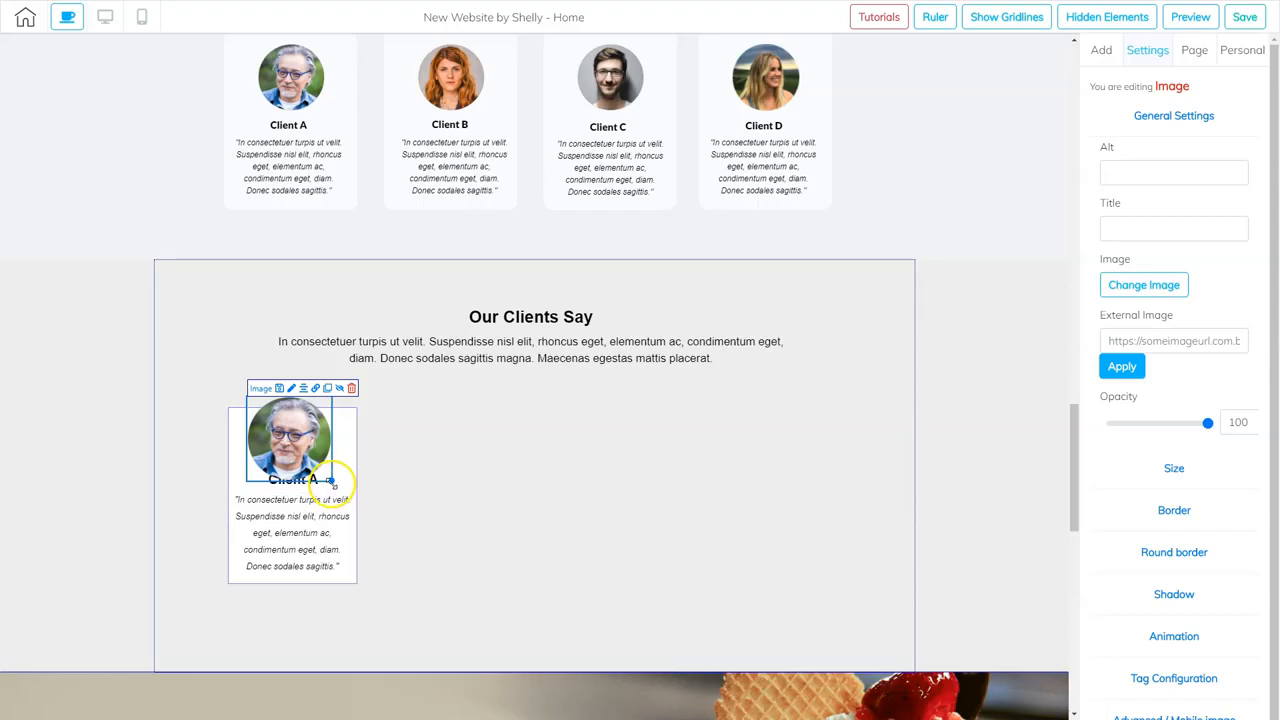
left_click_drag(298, 448, 354, 477)
left_click(354, 477)
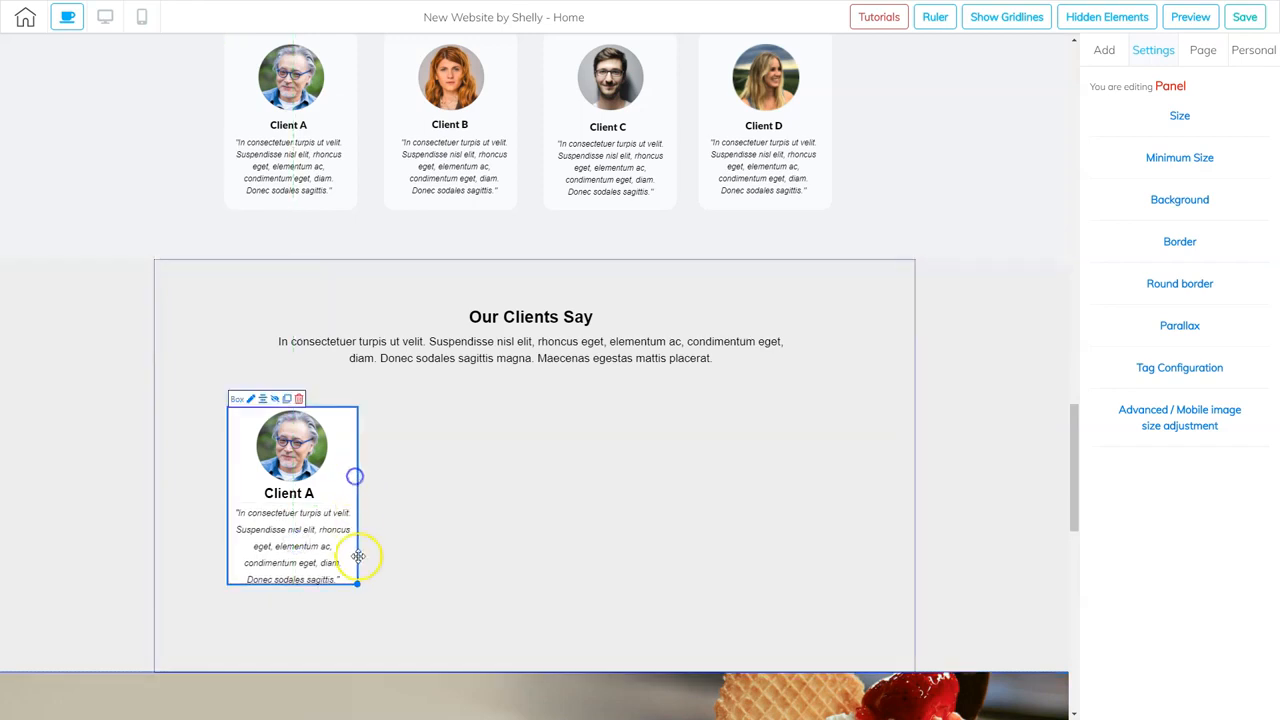
left_click_drag(356, 588, 355, 594)
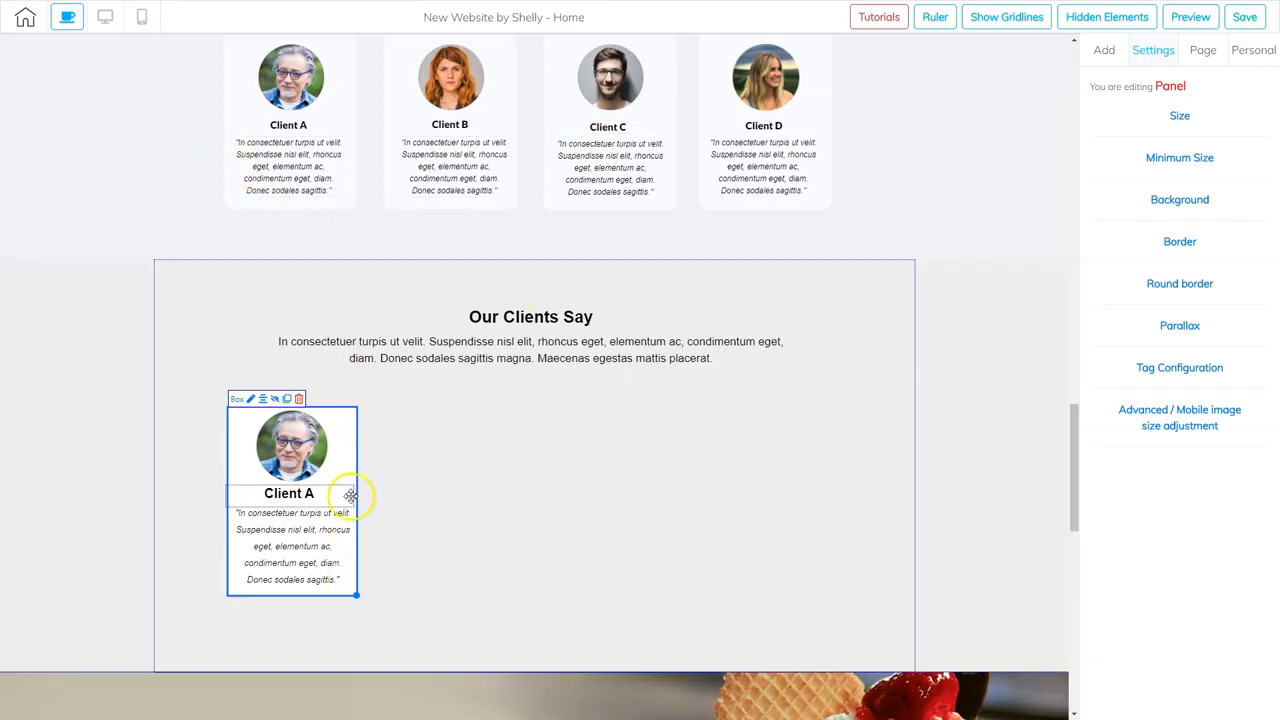
- Round all four corners of the white Client A box with a value of 10
left_click(350, 452)
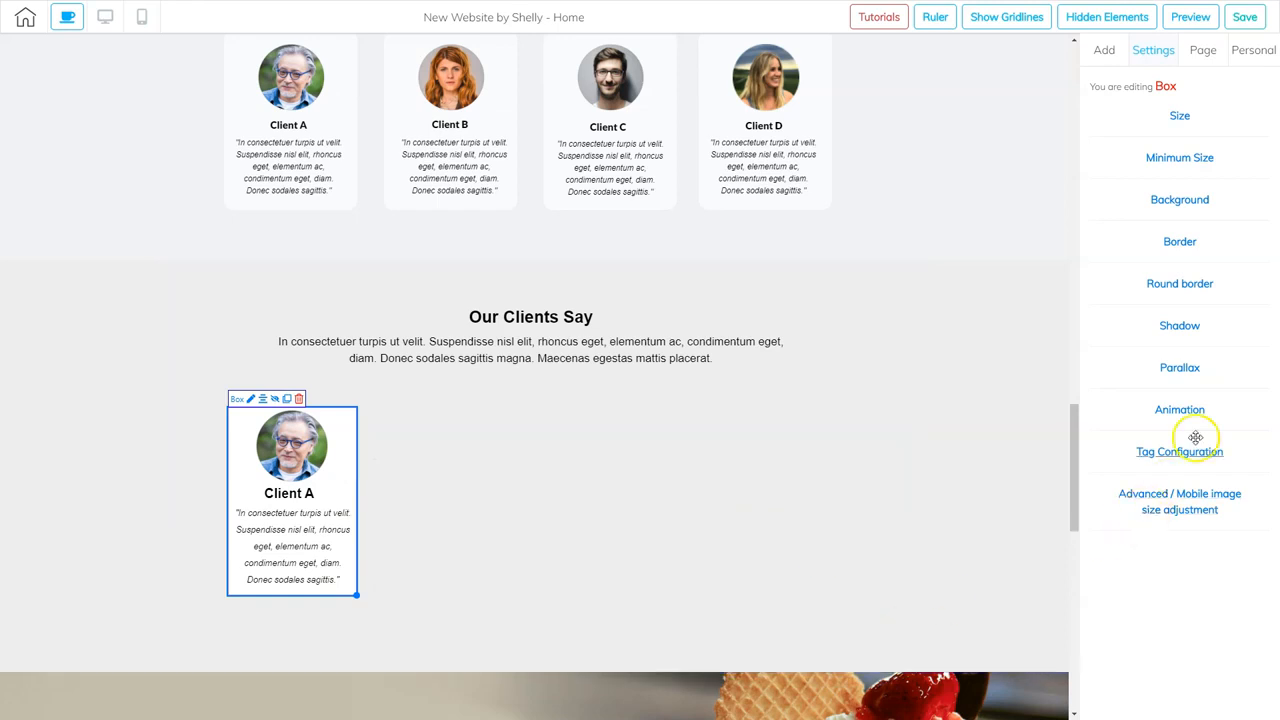
left_click(1180, 285)
left_click_drag(1116, 316, 1070, 314)
type("10")
key("Tab")
type("10")
key("Tab")
type("10")
key("Tab")
type("10")
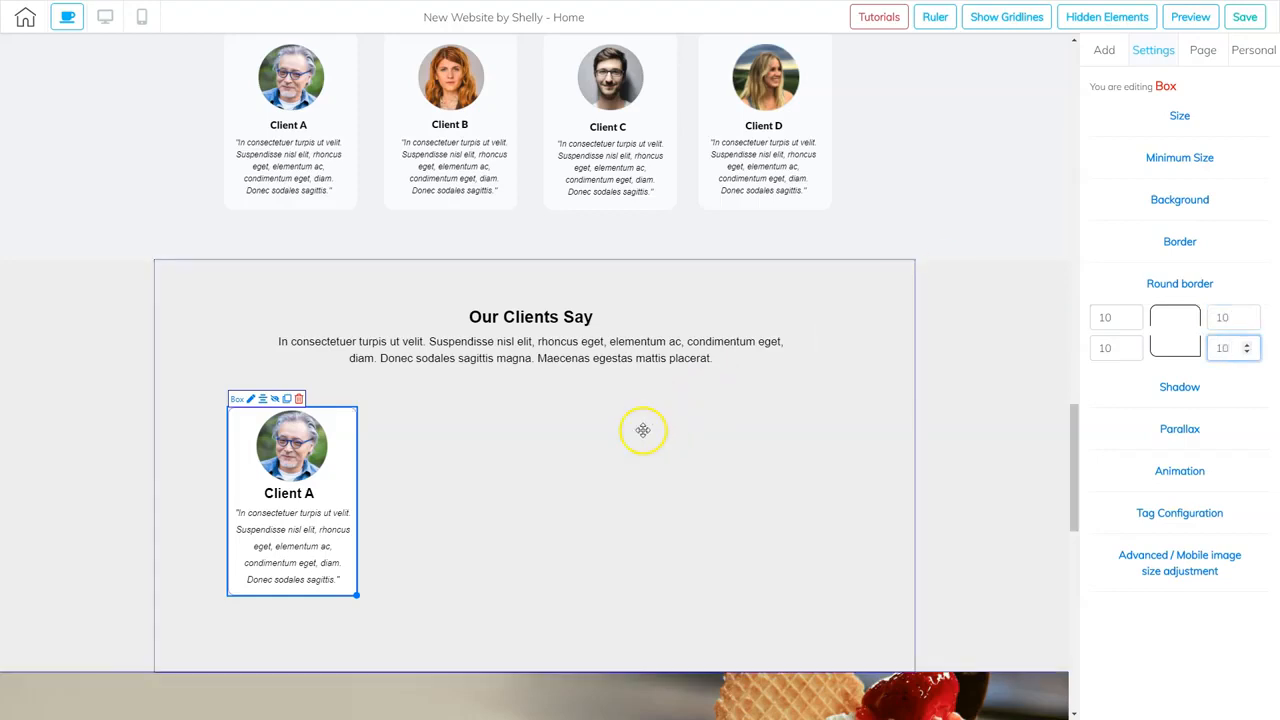
left_click(603, 568)
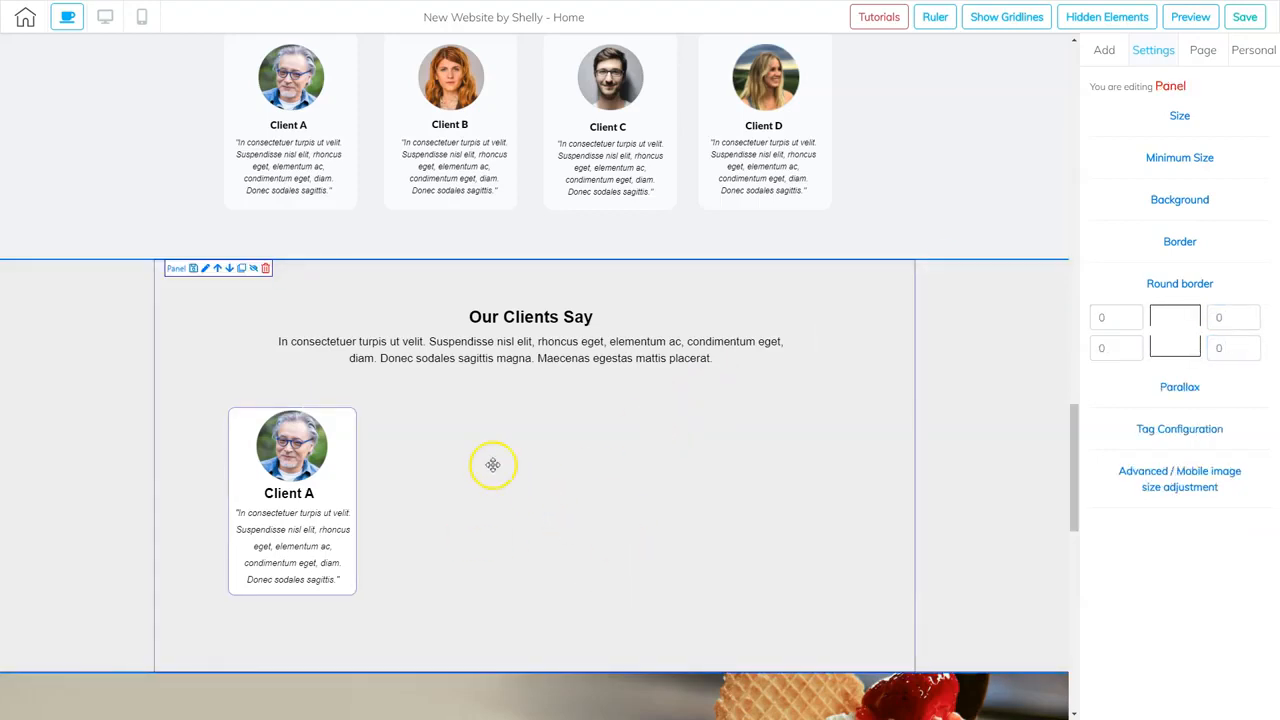
- Remove the Client A box's border by setting its width to 0 and its style to none
left_click(355, 471)
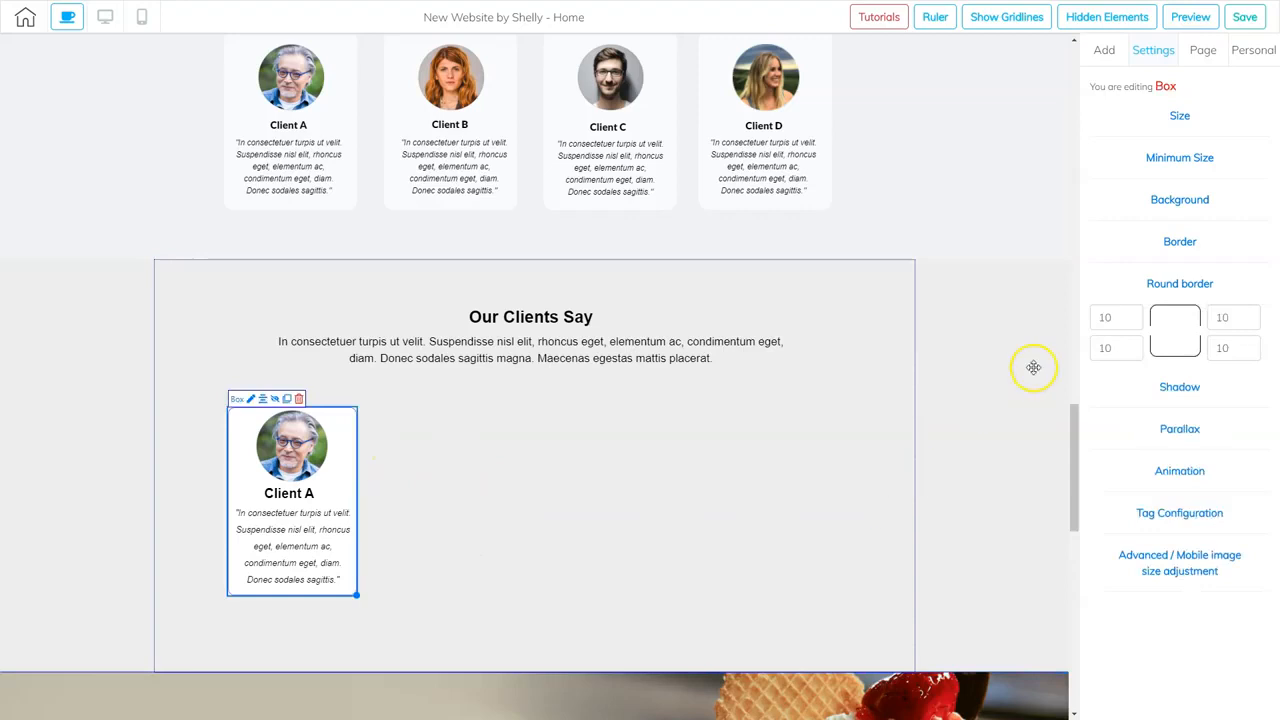
left_click(1181, 244)
left_click(1129, 283)
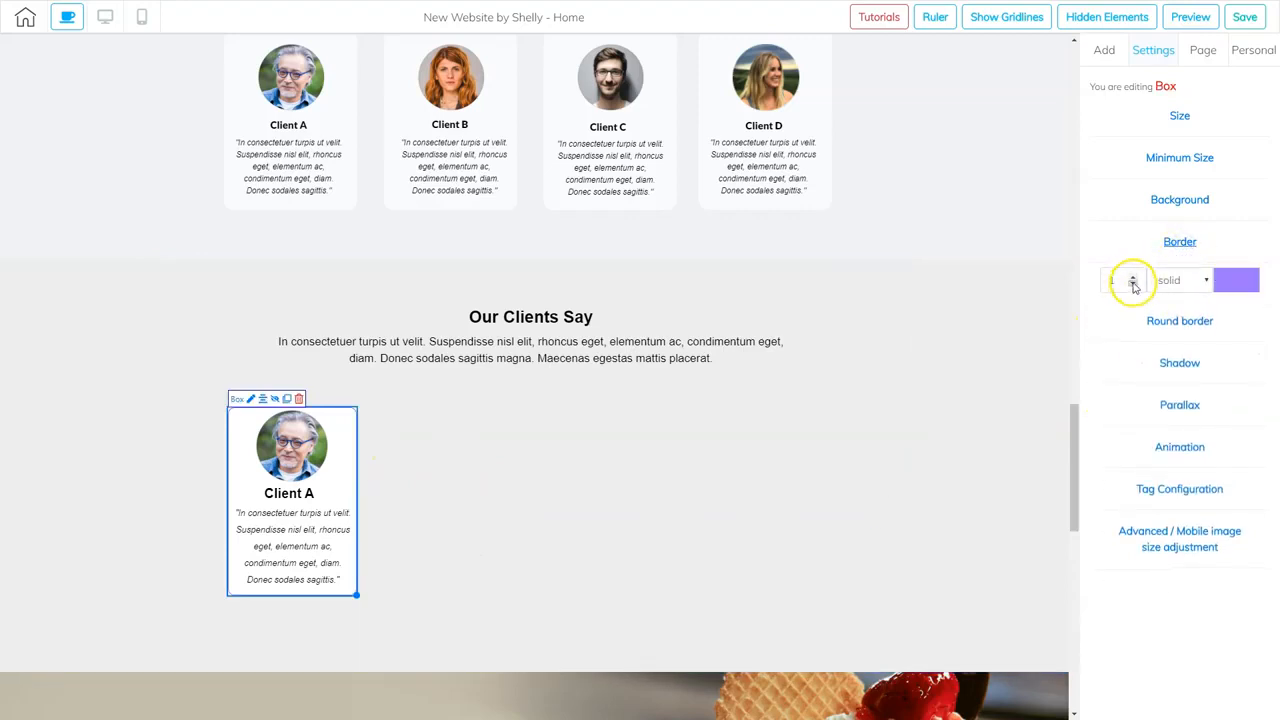
left_click(1186, 281)
left_click(1171, 300)
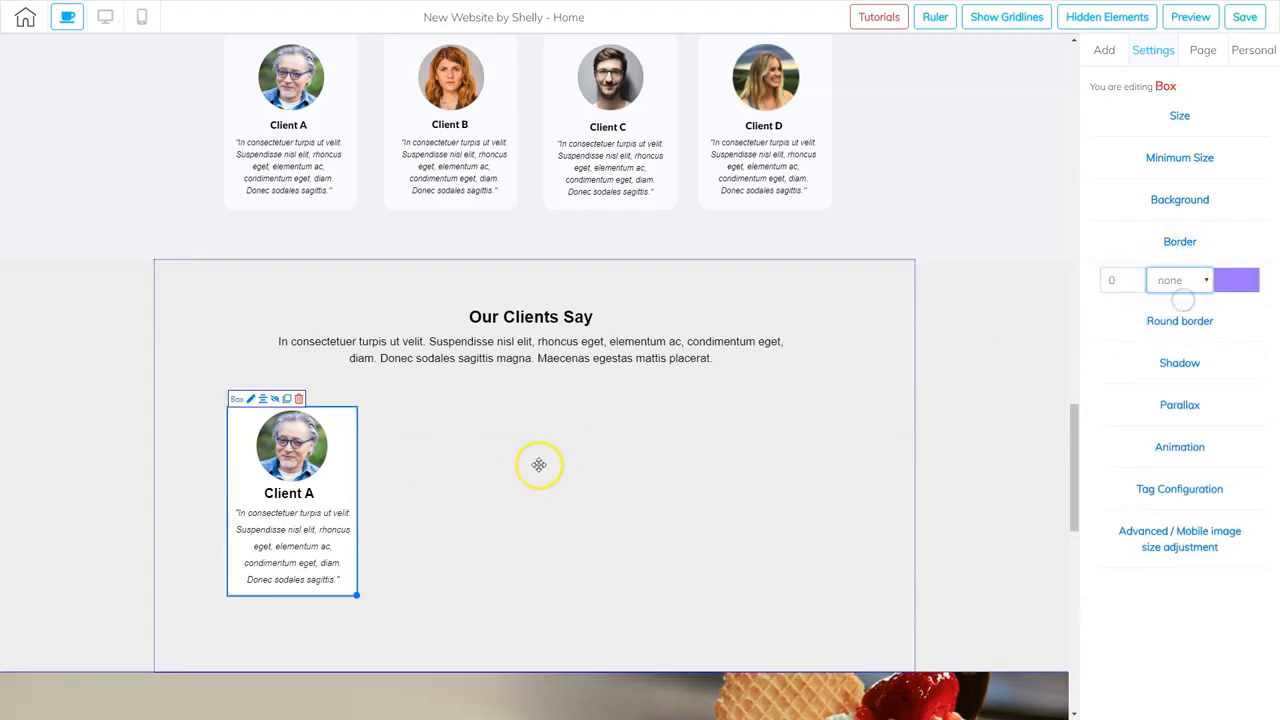
left_click(491, 474)
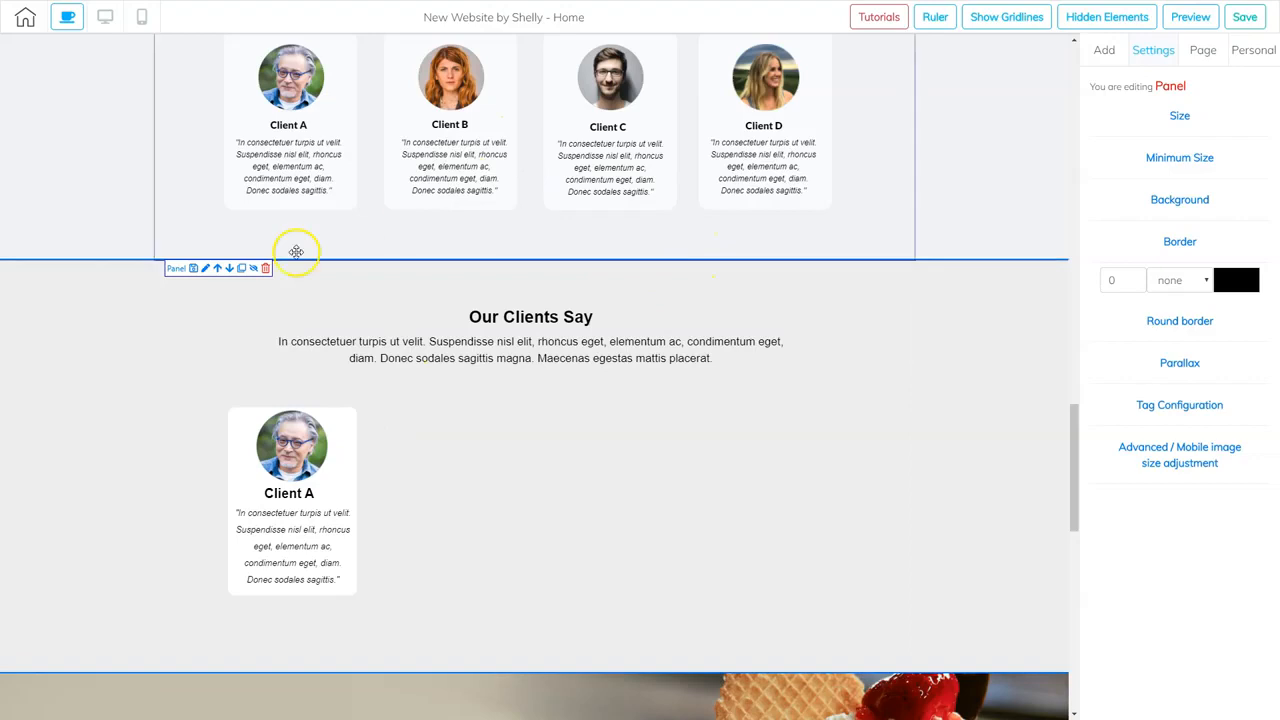
left_click(346, 448)
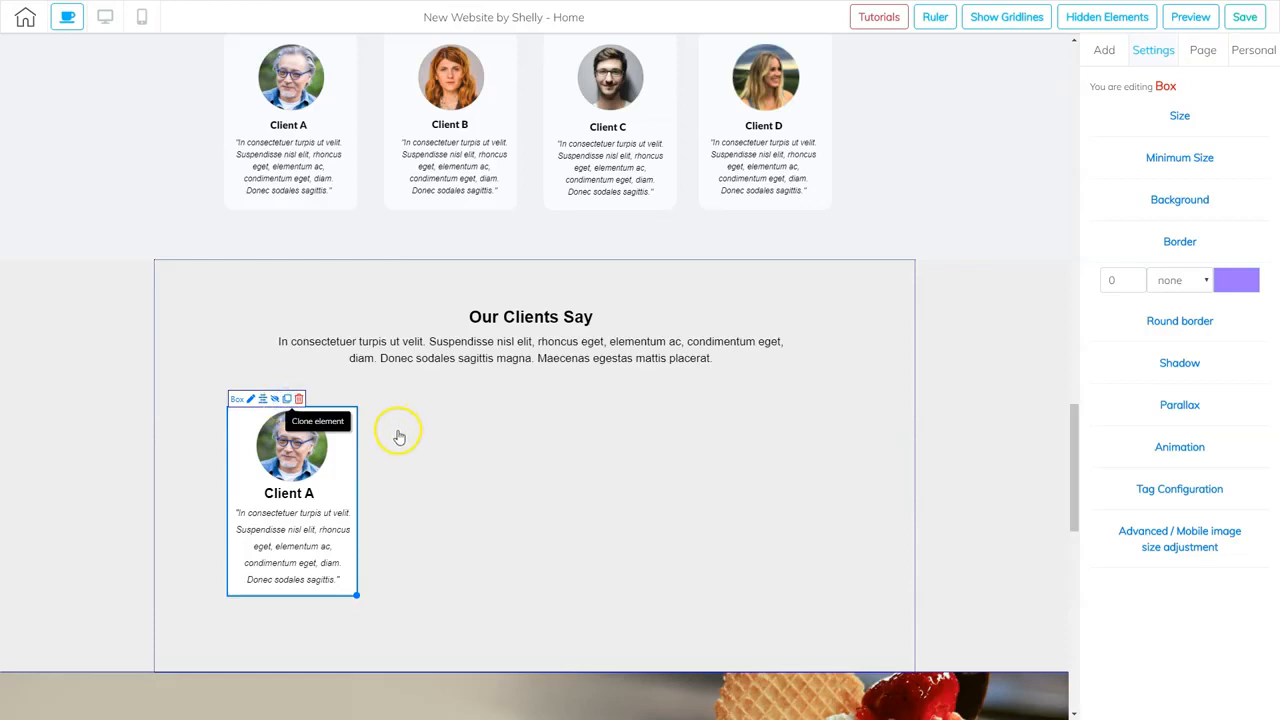
left_click_drag(400, 456, 533, 429)
left_click_drag(524, 432, 513, 432)
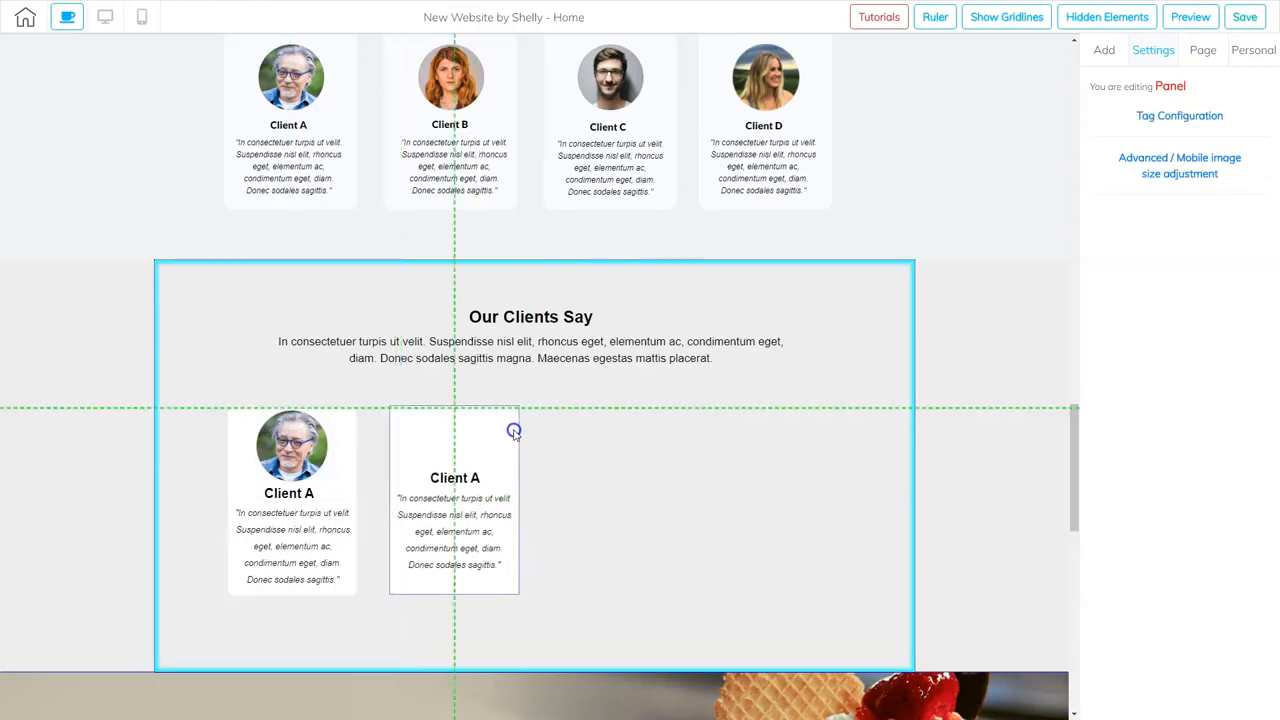
left_click_drag(310, 437, 526, 431)
left_click(509, 432)
left_click(459, 400)
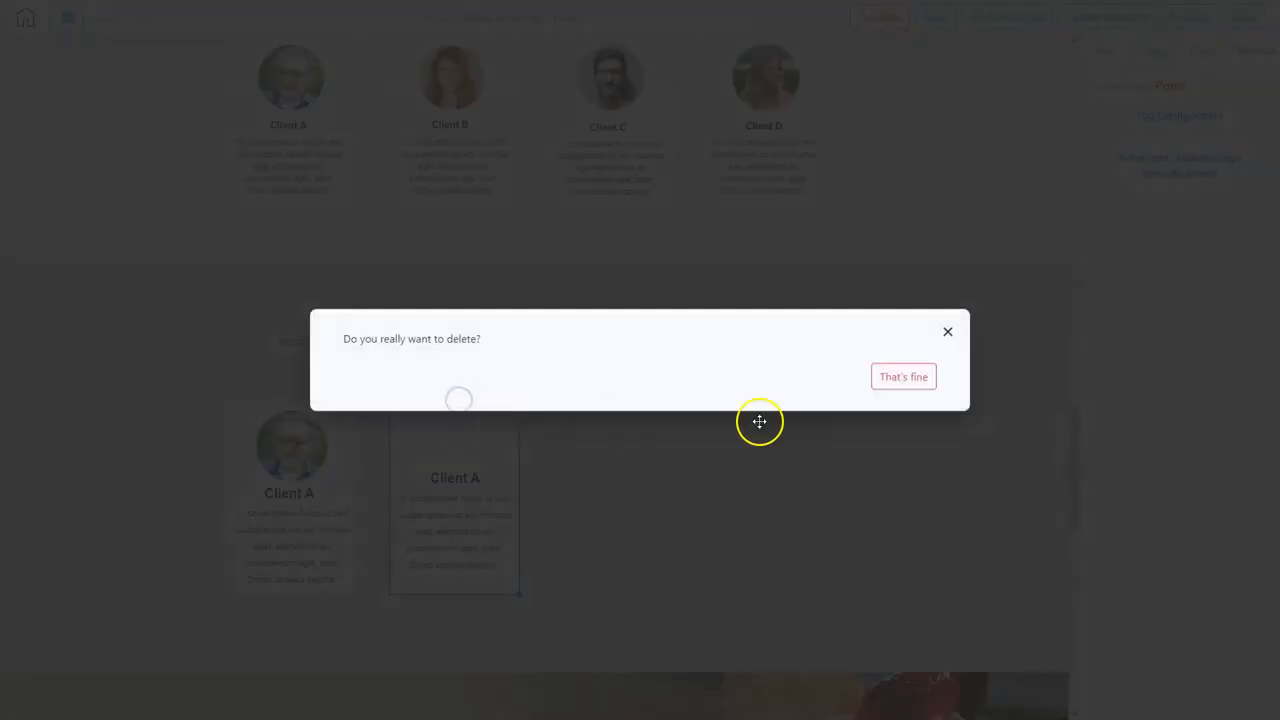
left_click(905, 380)
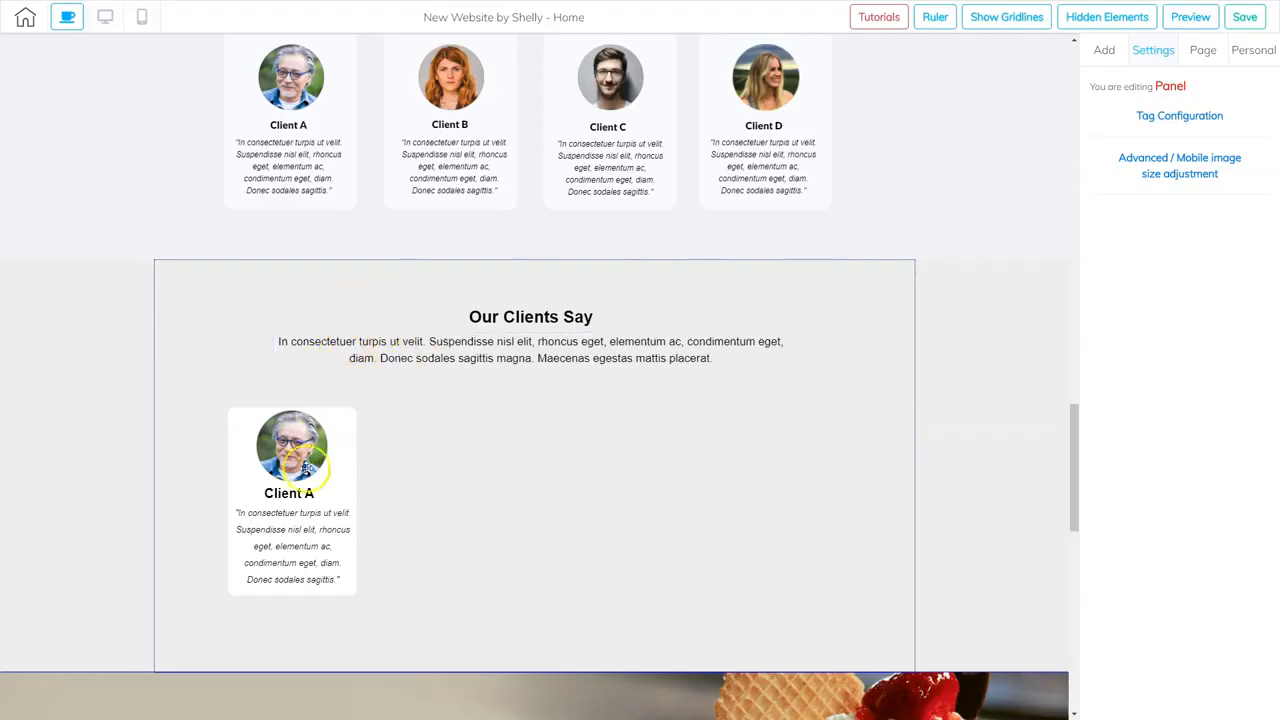
- Place the portrait inside the Client A box, clone the whole card, and move the copy beside the original
left_click_drag(305, 467, 354, 440)
left_click(351, 477)
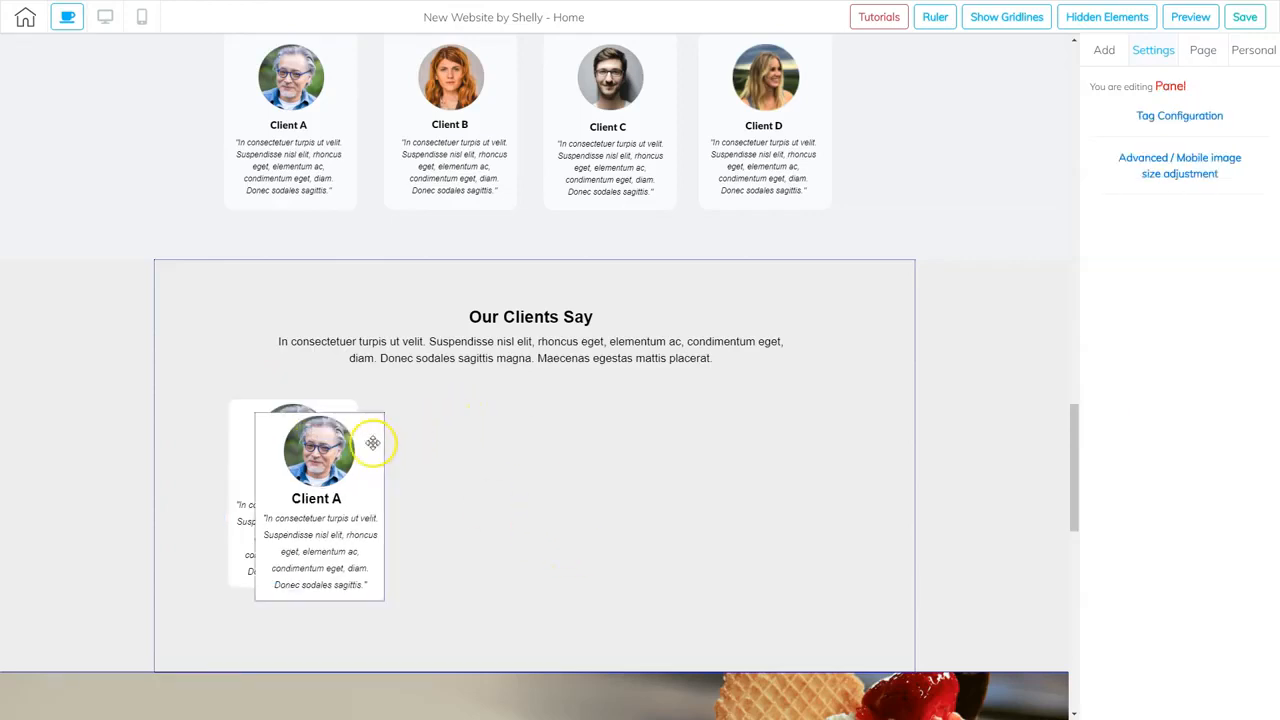
mouse_move(396, 446)
left_mouse_down()
mouse_move(509, 432)
mouse_move(477, 405)
left_mouse_up()
- Clone the testimonial card twice more and place the copies as the third and fourth cards in the row
left_click(511, 426)
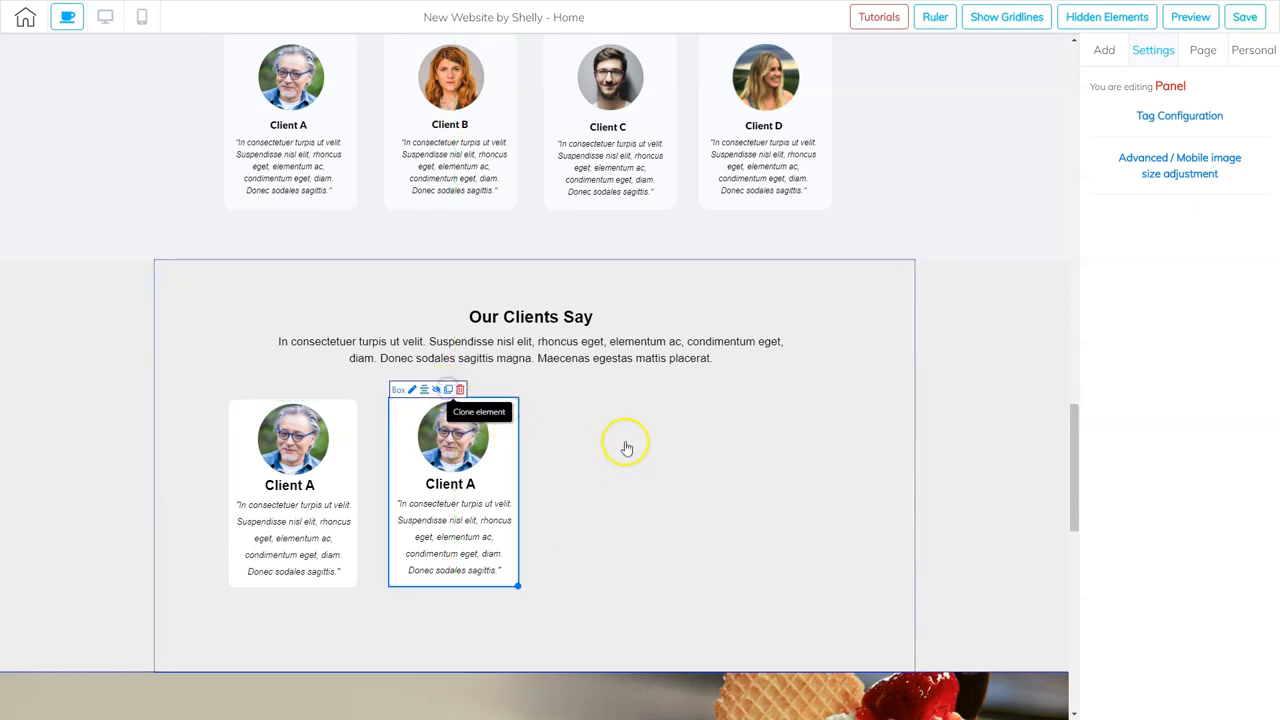
mouse_move(535, 428)
left_mouse_down()
mouse_move(677, 426)
mouse_move(679, 446)
left_mouse_up()
left_click(678, 446)
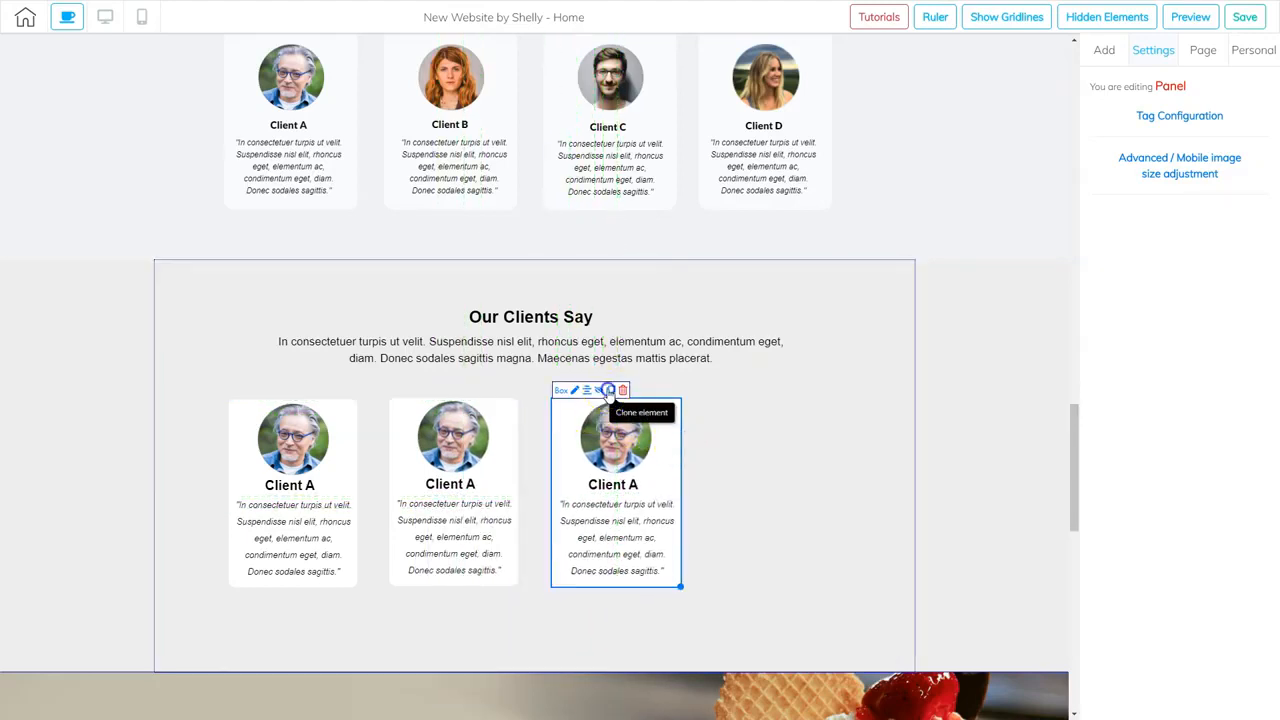
mouse_move(698, 458)
left_mouse_down()
mouse_move(835, 447)
mouse_move(822, 434)
left_mouse_up()
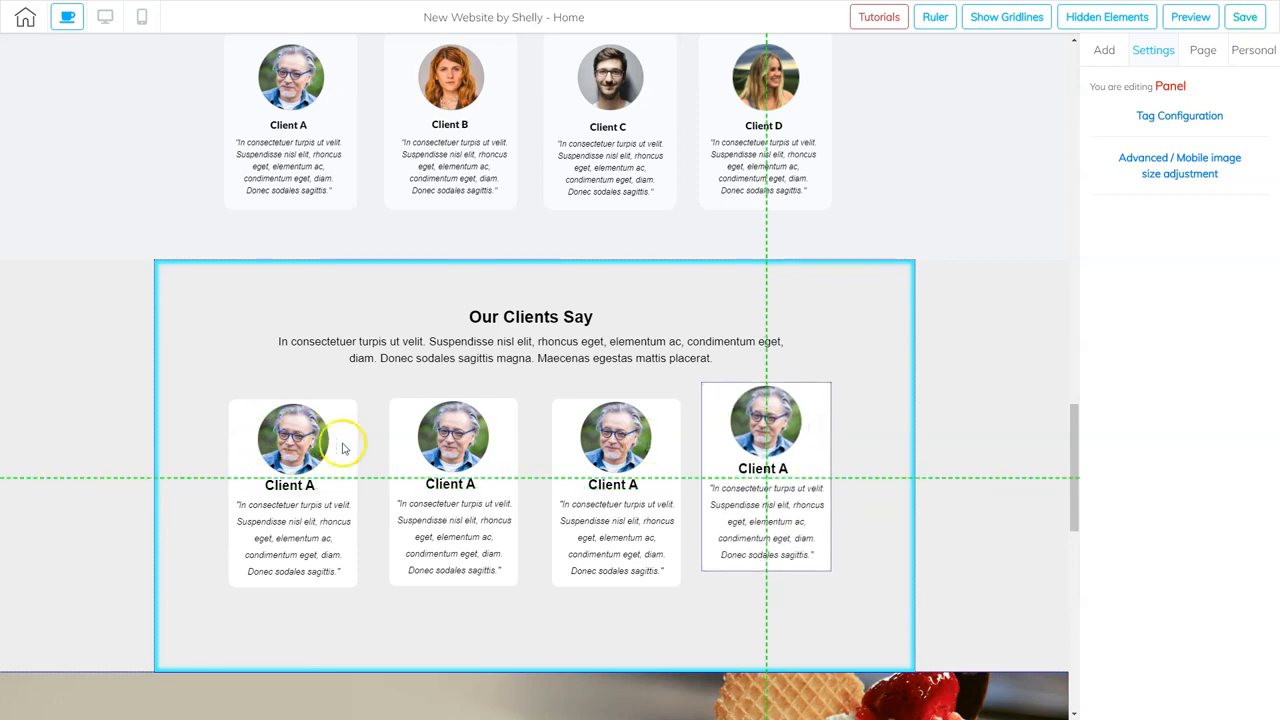
- Move the first three testimonial cards up level with the fourth and space them along the row
left_click_drag(347, 452, 365, 420)
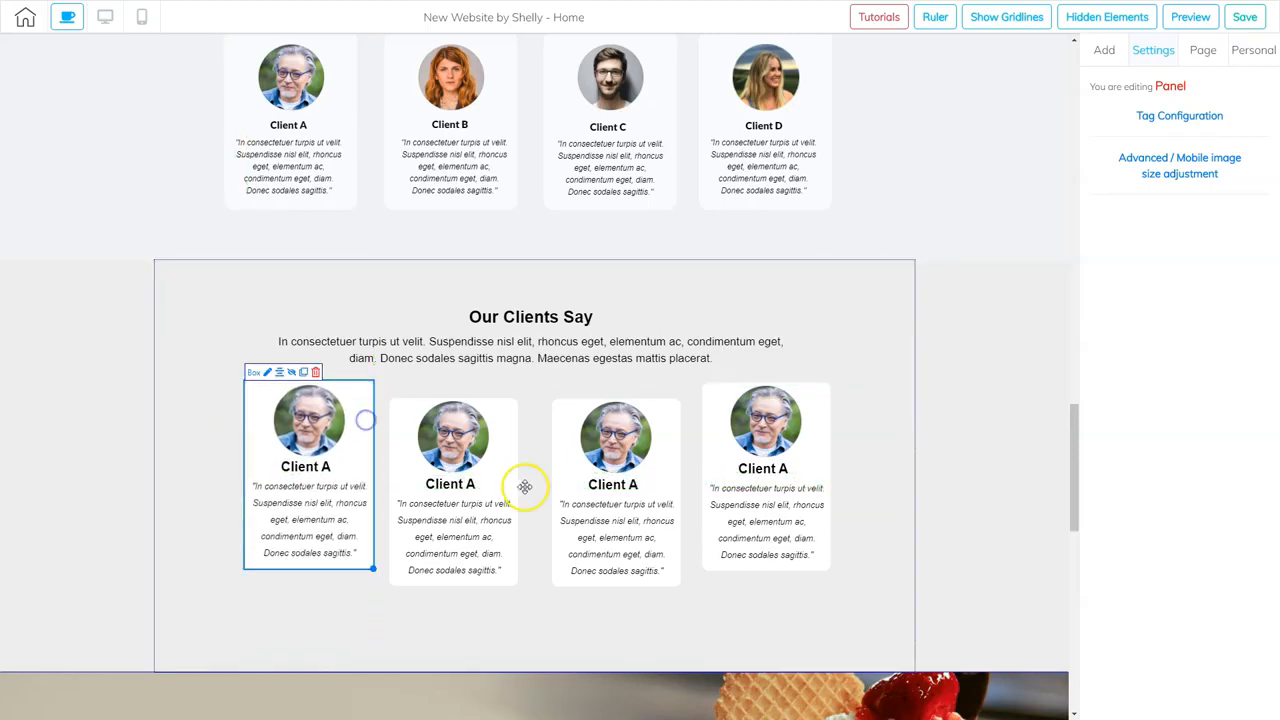
left_click_drag(518, 485, 531, 452)
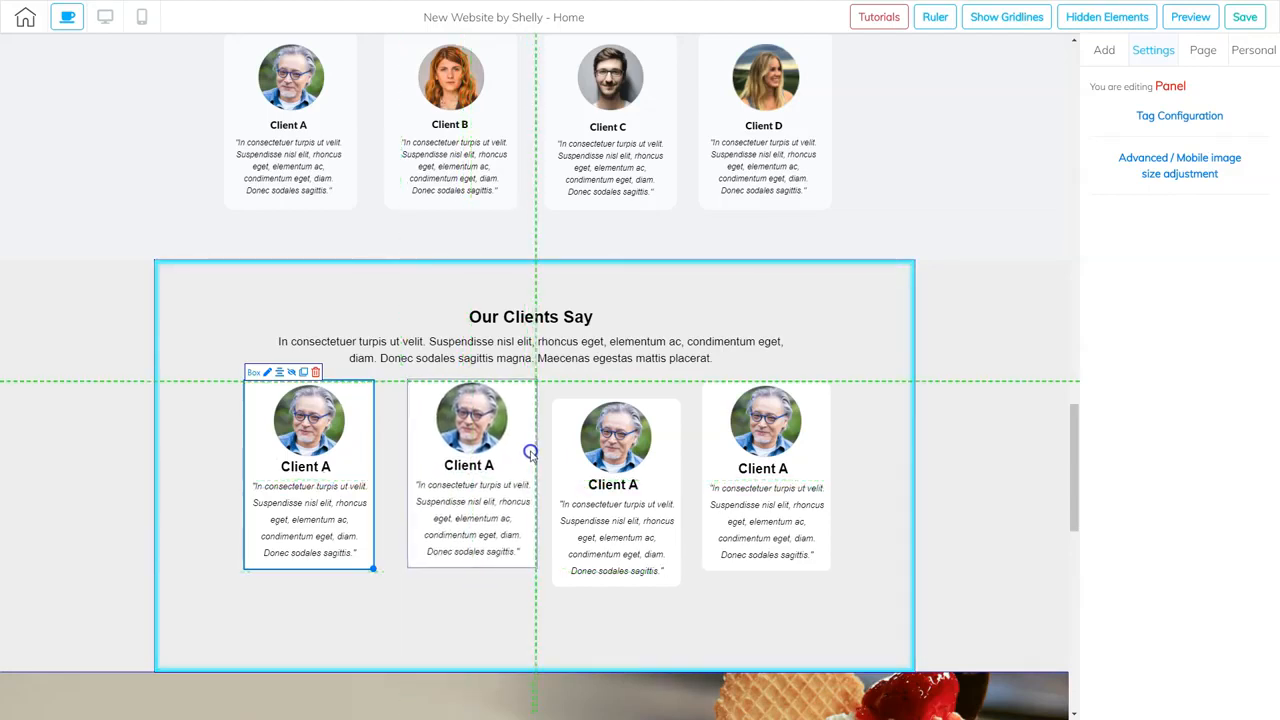
left_click_drag(677, 479, 677, 440)
left_click_drag(529, 445, 528, 452)
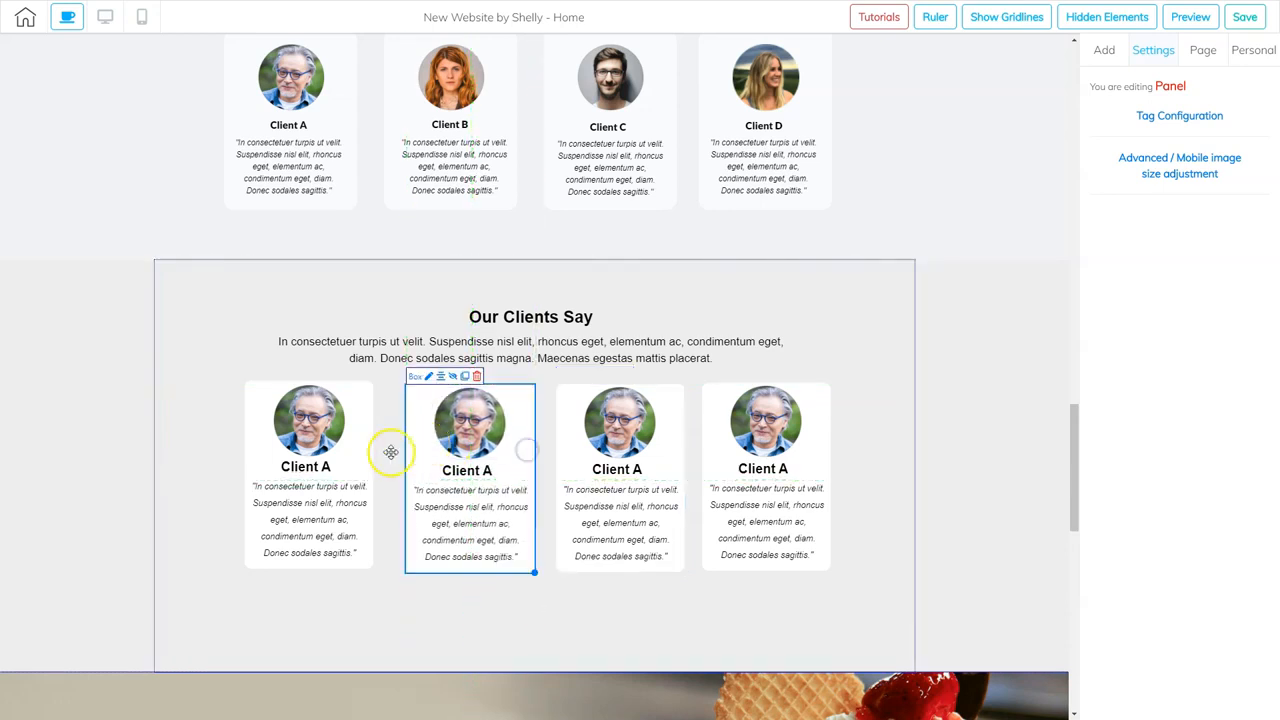
left_click_drag(365, 453, 366, 455)
left_click(894, 500)
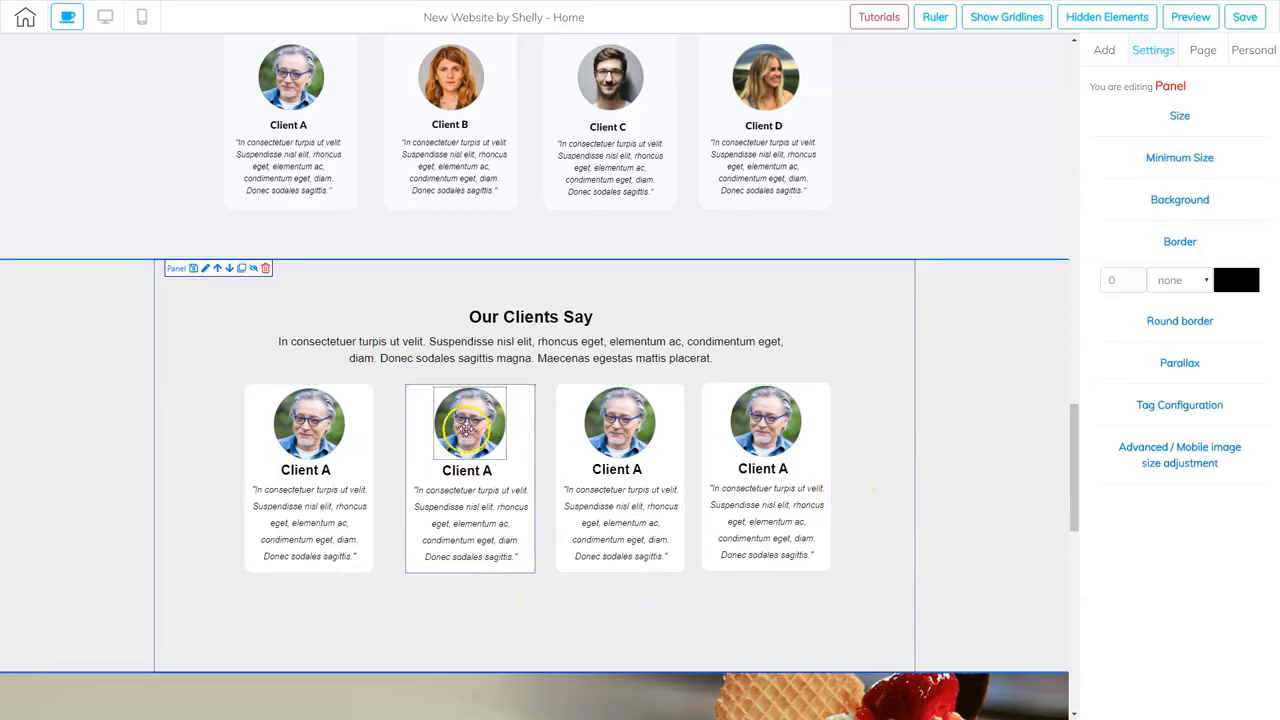
- Replace the portrait in the second testimonial card with image 4411532 from the user files
left_click(467, 428)
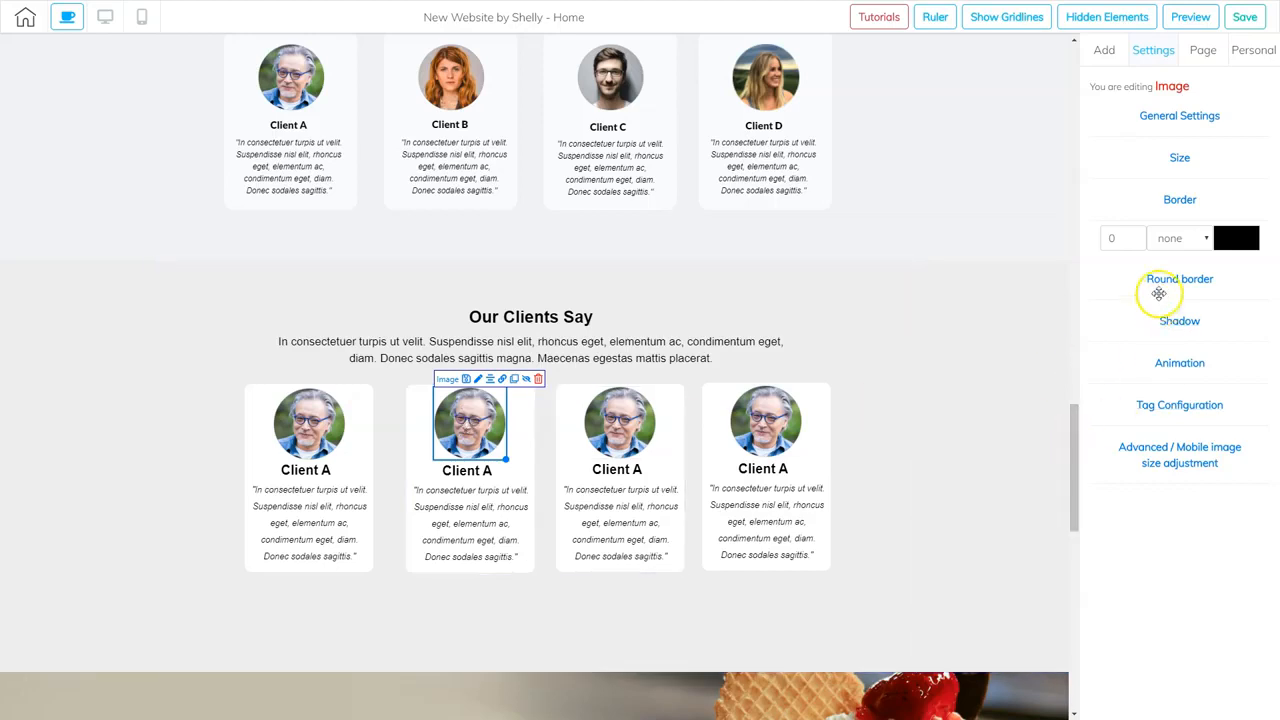
left_click(1177, 124)
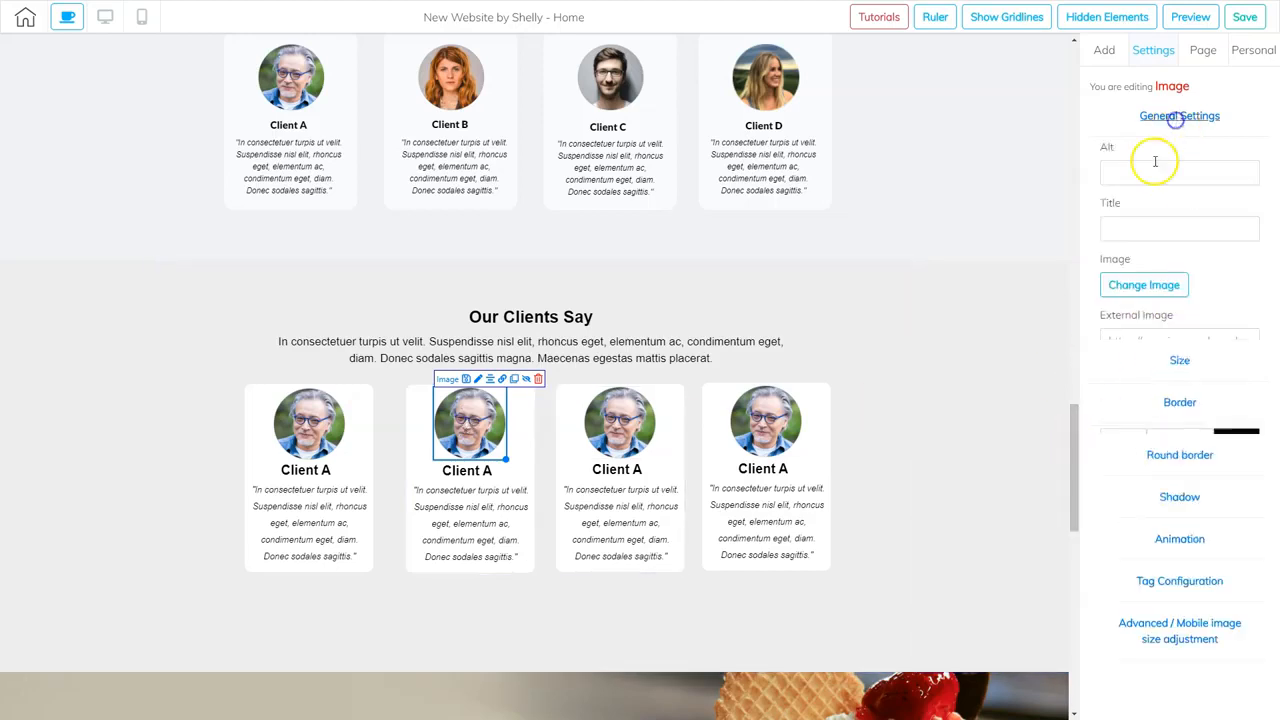
left_click(1143, 285)
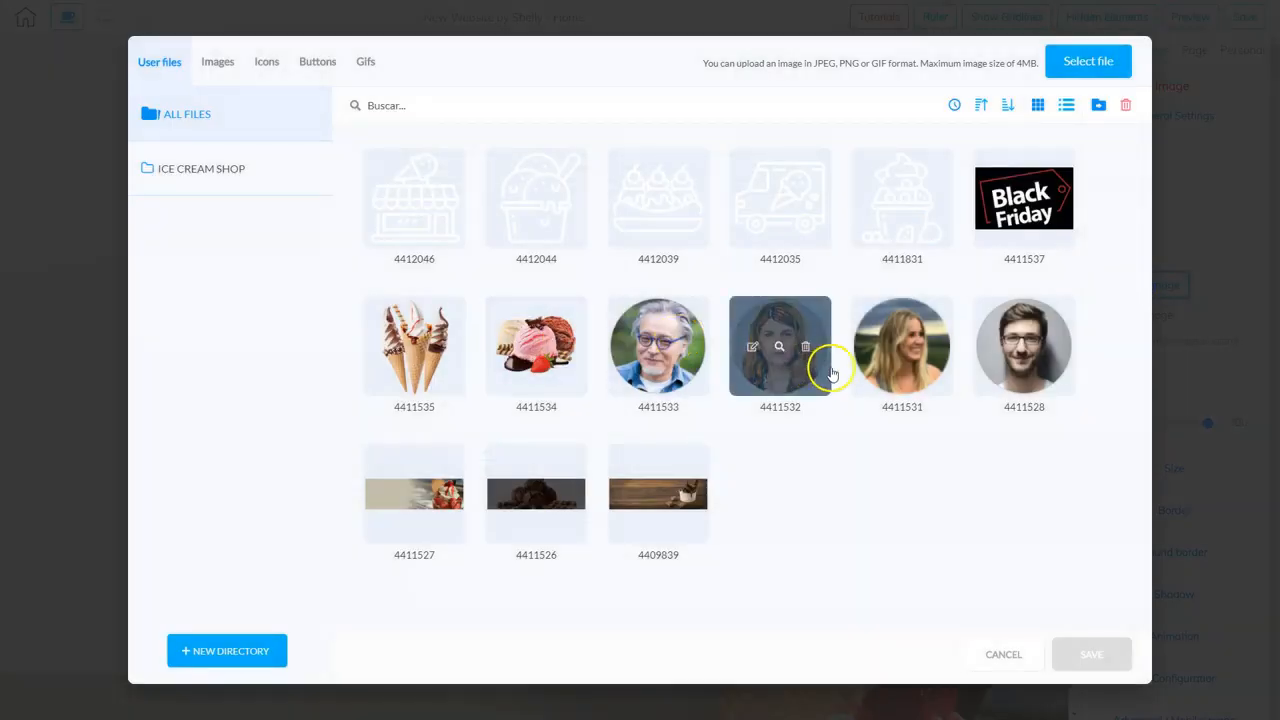
left_click(784, 380)
left_click(1090, 652)
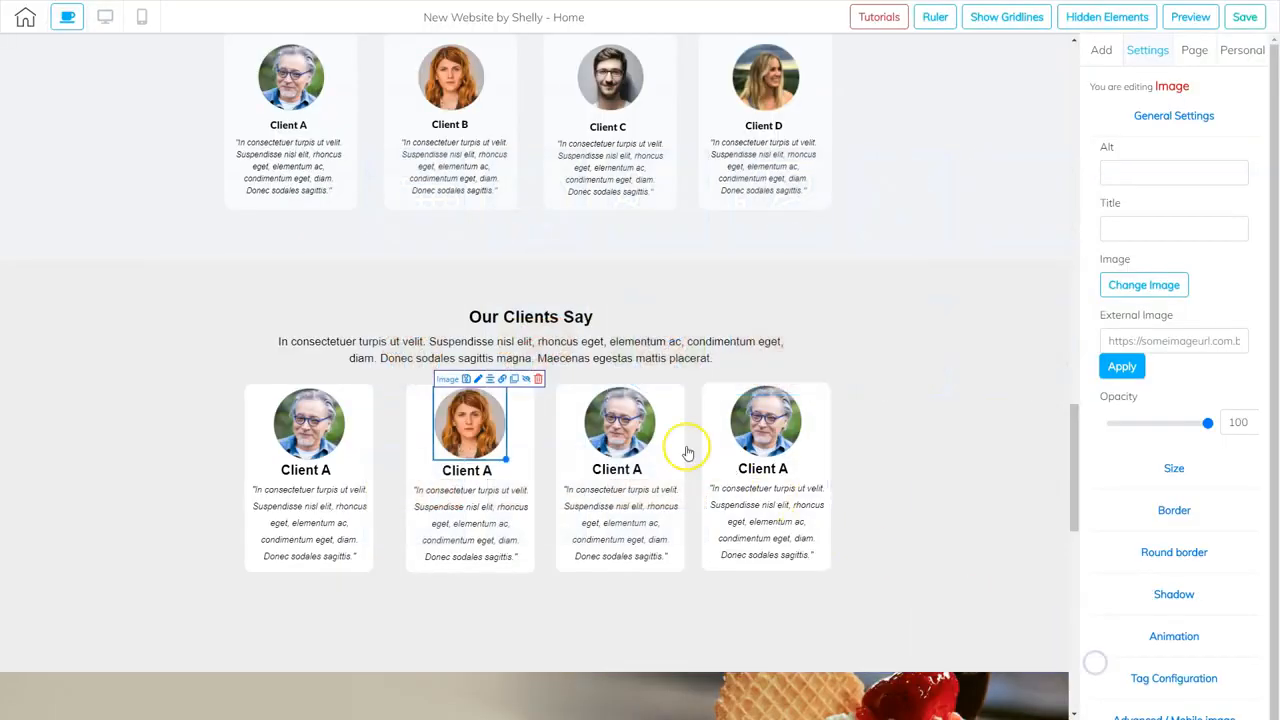
- Replace the portrait in the third testimonial card with image 4411528 from the user files
left_click(620, 425)
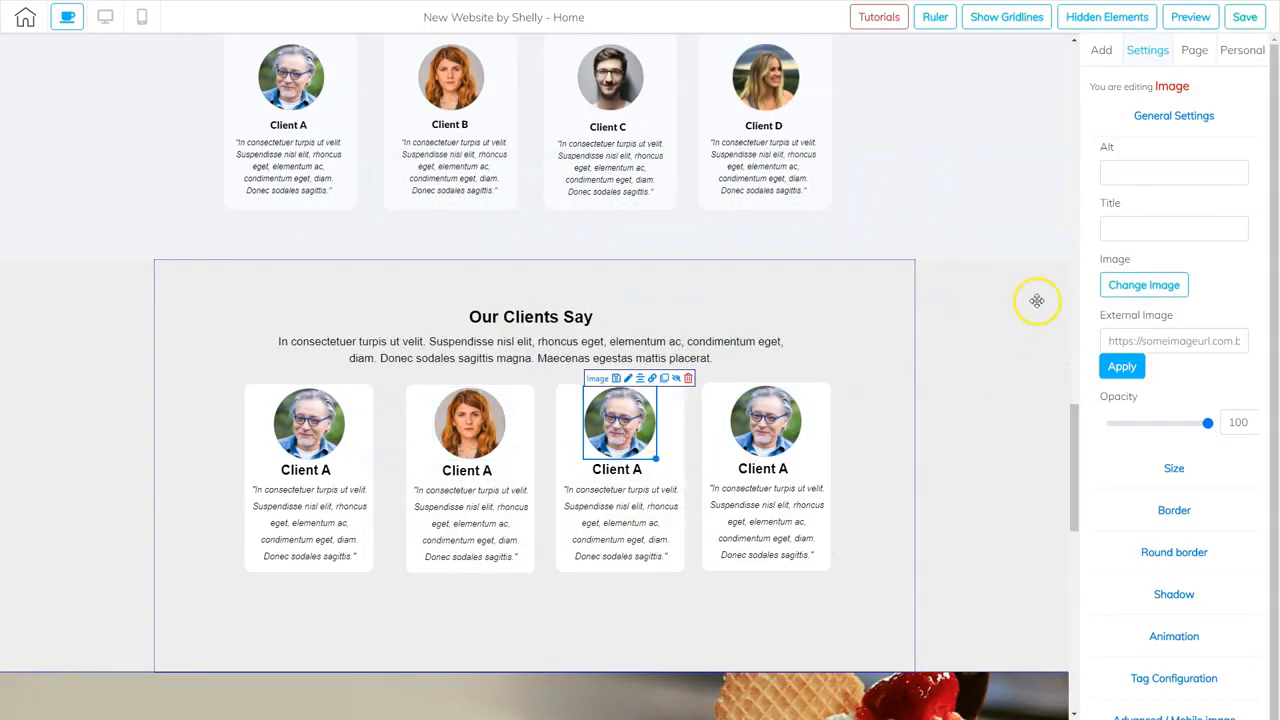
left_click(1143, 285)
left_click(1010, 350)
left_click(1091, 654)
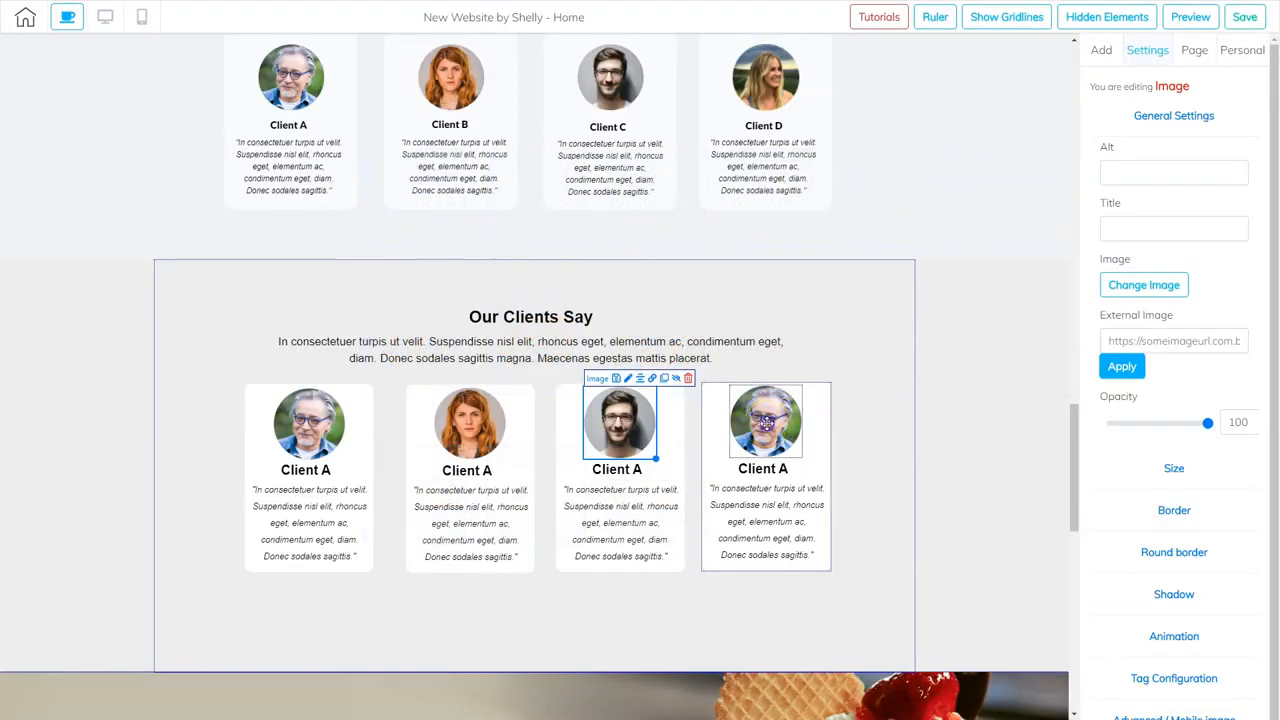
- Replace the portrait in the fourth testimonial card with image 4411531 from the user files
left_click(766, 422)
left_click(1145, 285)
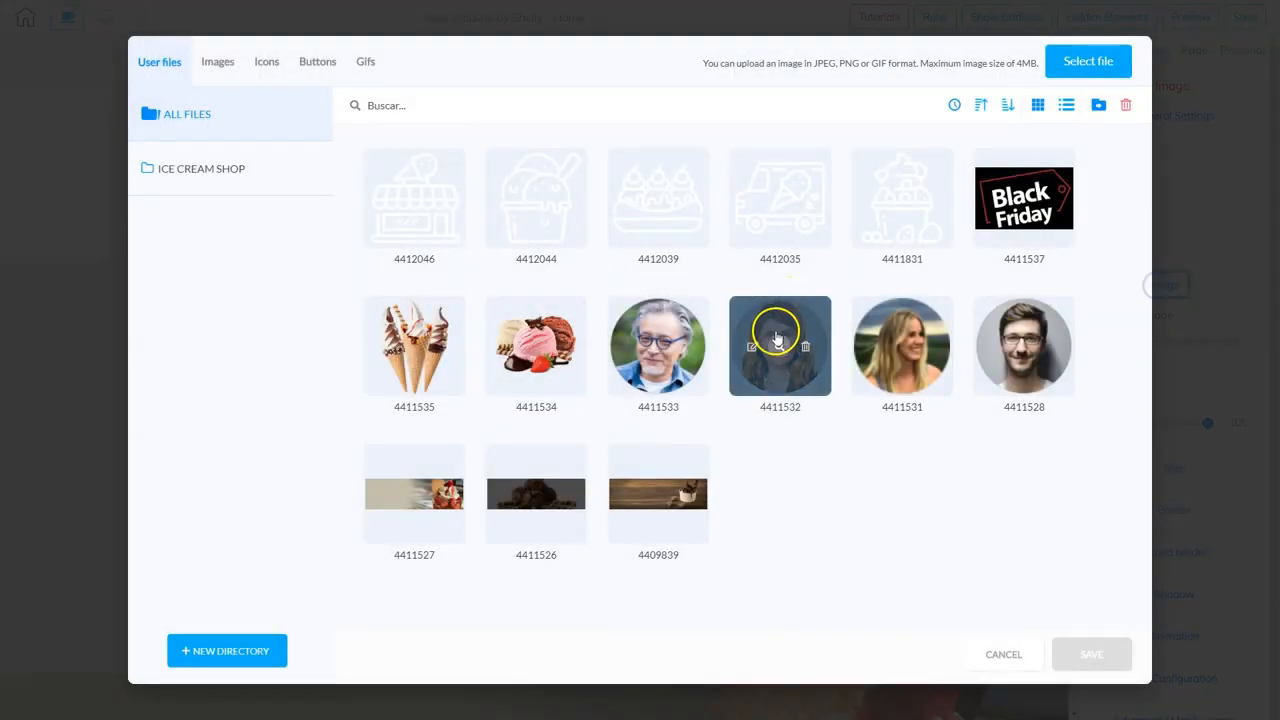
left_click(889, 372)
left_click(1083, 658)
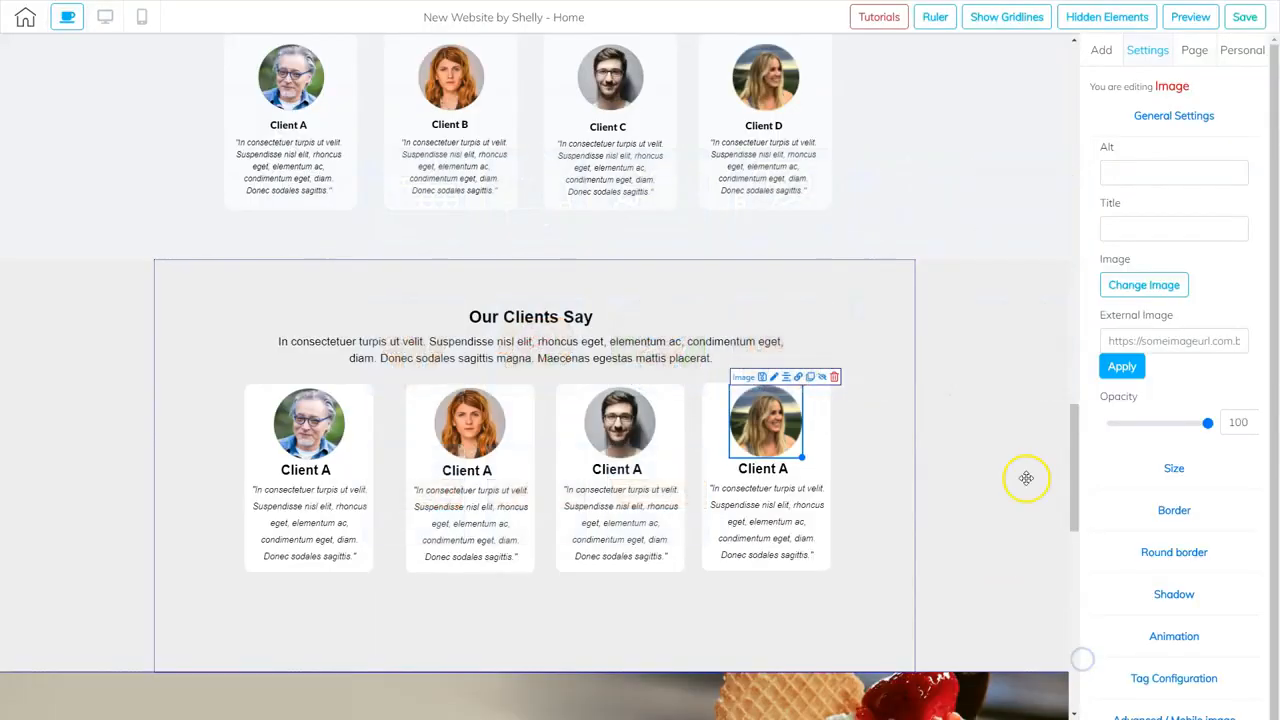
- Rename the clients in the second, third and fourth testimonial cards as Client B, Client C and Client D
left_click(493, 470)
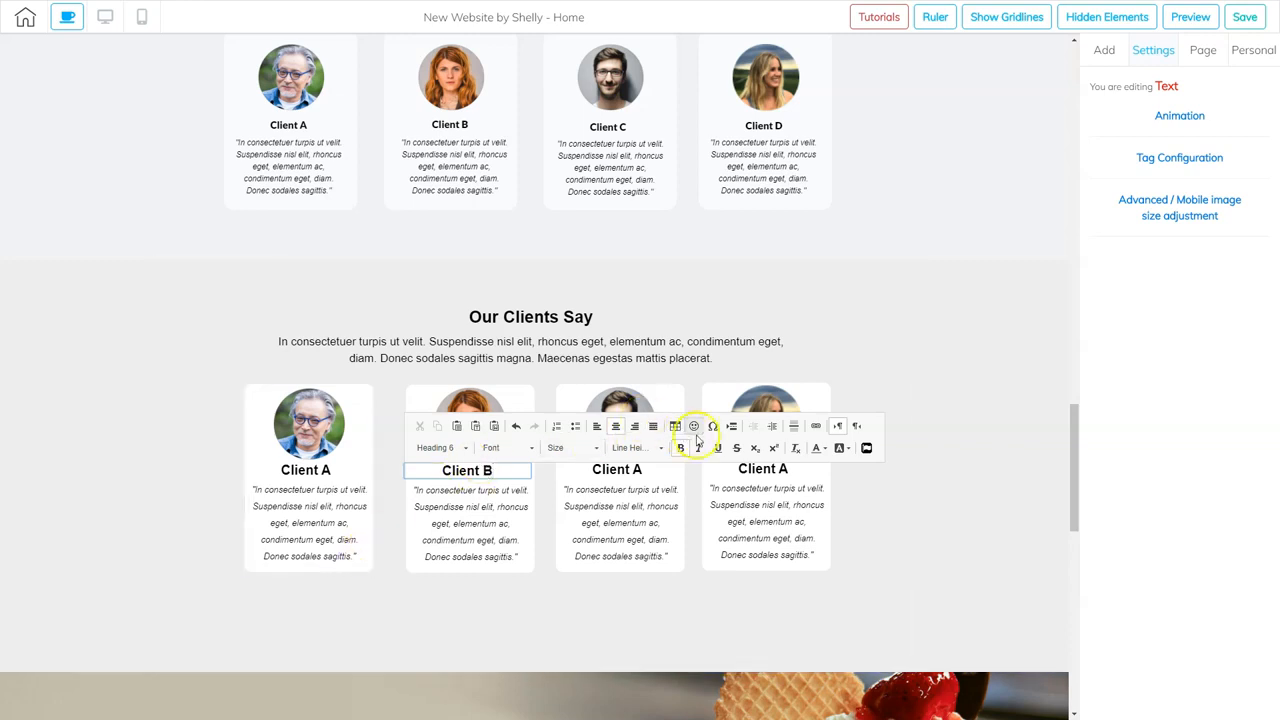
left_click(646, 468)
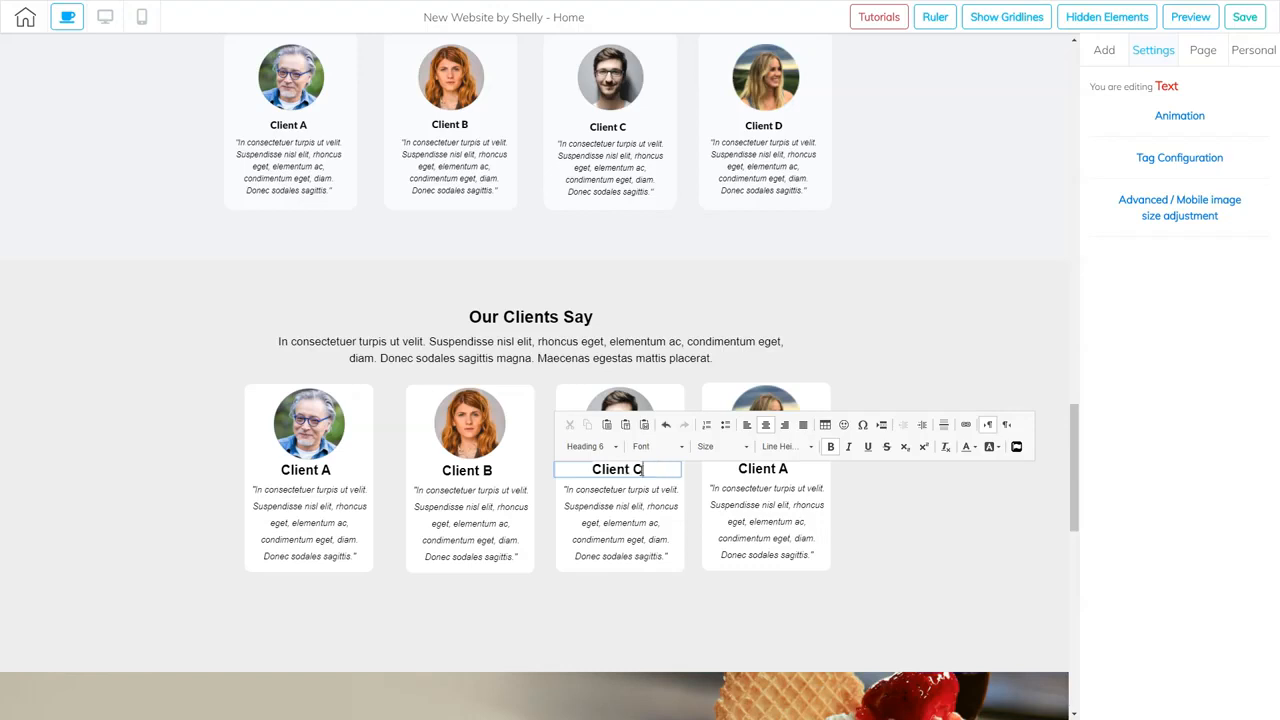
left_click(788, 469)
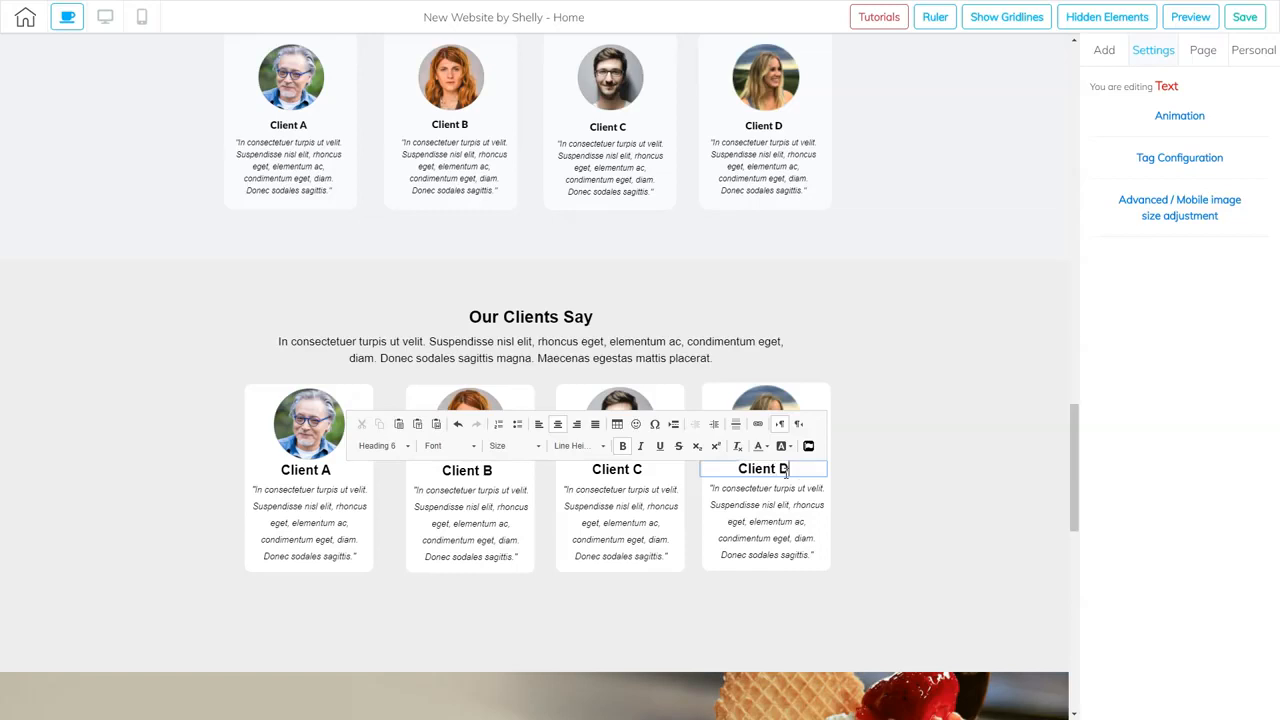
- Set the height of the new Our Clients Say panel to 565
left_click(874, 477)
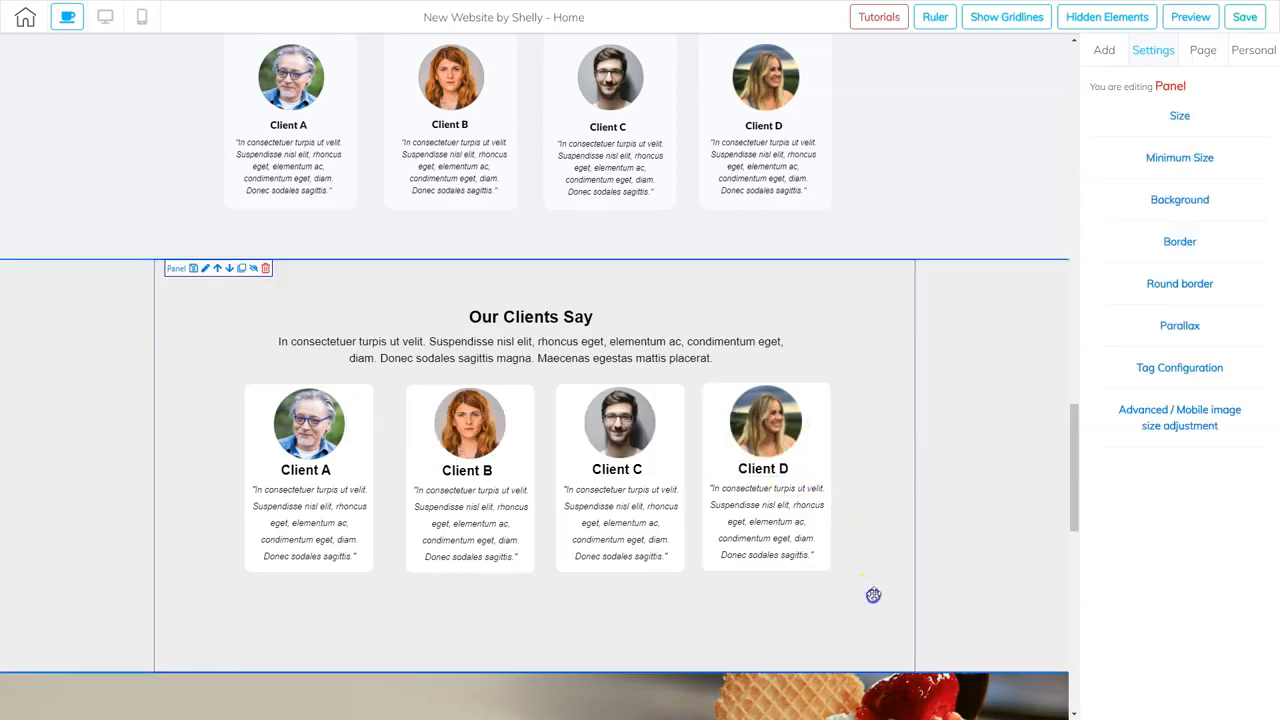
left_click(1179, 117)
left_click_drag(1146, 183, 1139, 179)
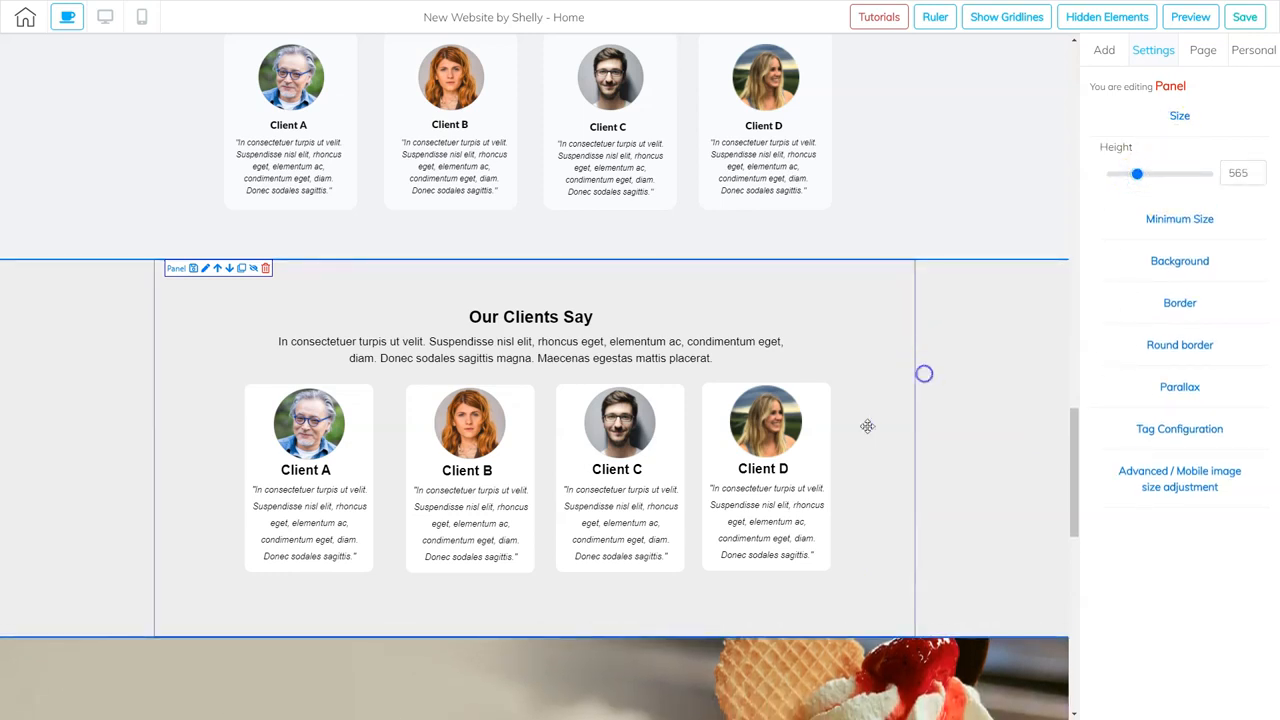
- Move the Our Clients Say heading box slightly higher above the testimonial cards and center it in the panel
scroll(608, 329, "up", 2)
scroll(723, 471, "down", 1)
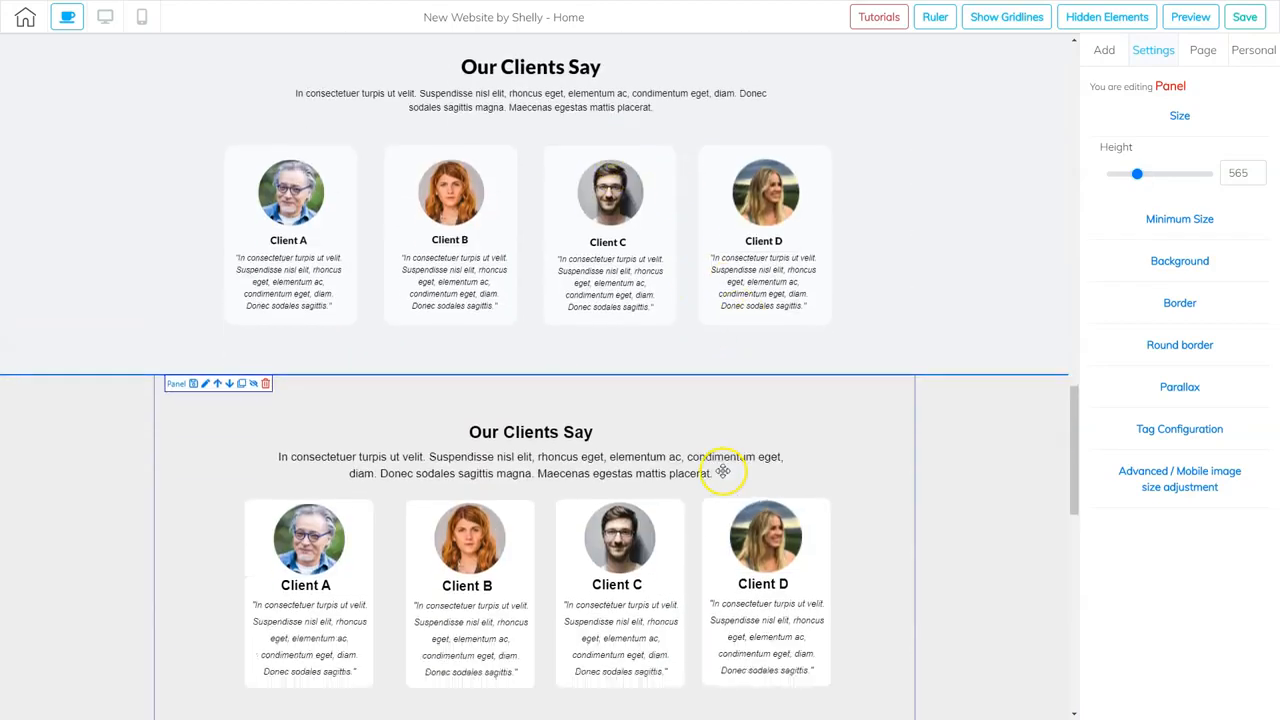
scroll(723, 471, "down", 2)
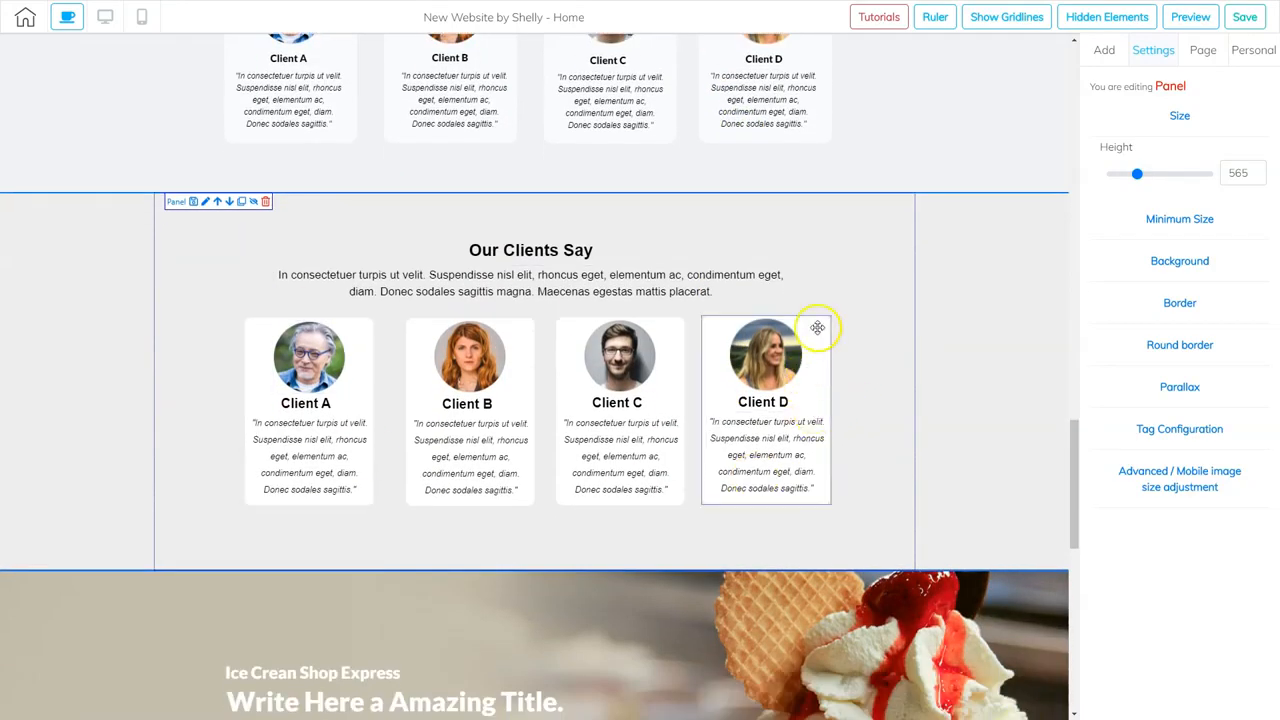
left_click_drag(763, 250, 763, 239)
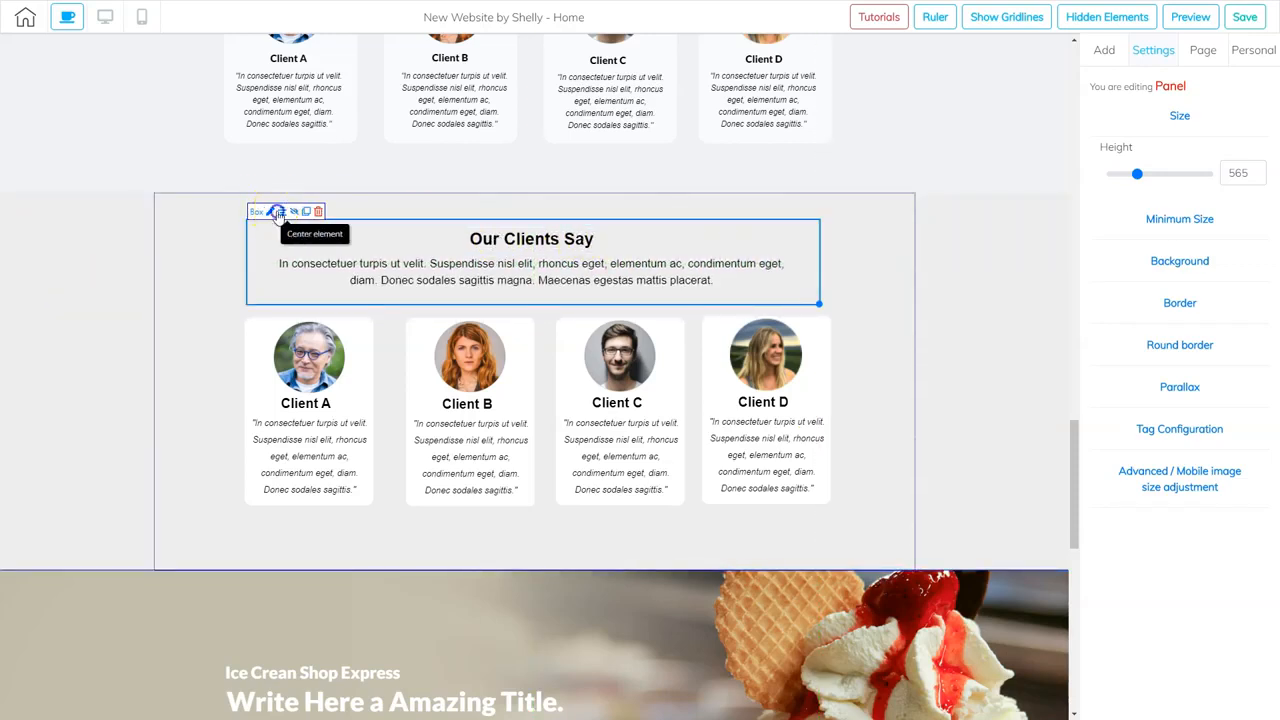
left_click(845, 292)
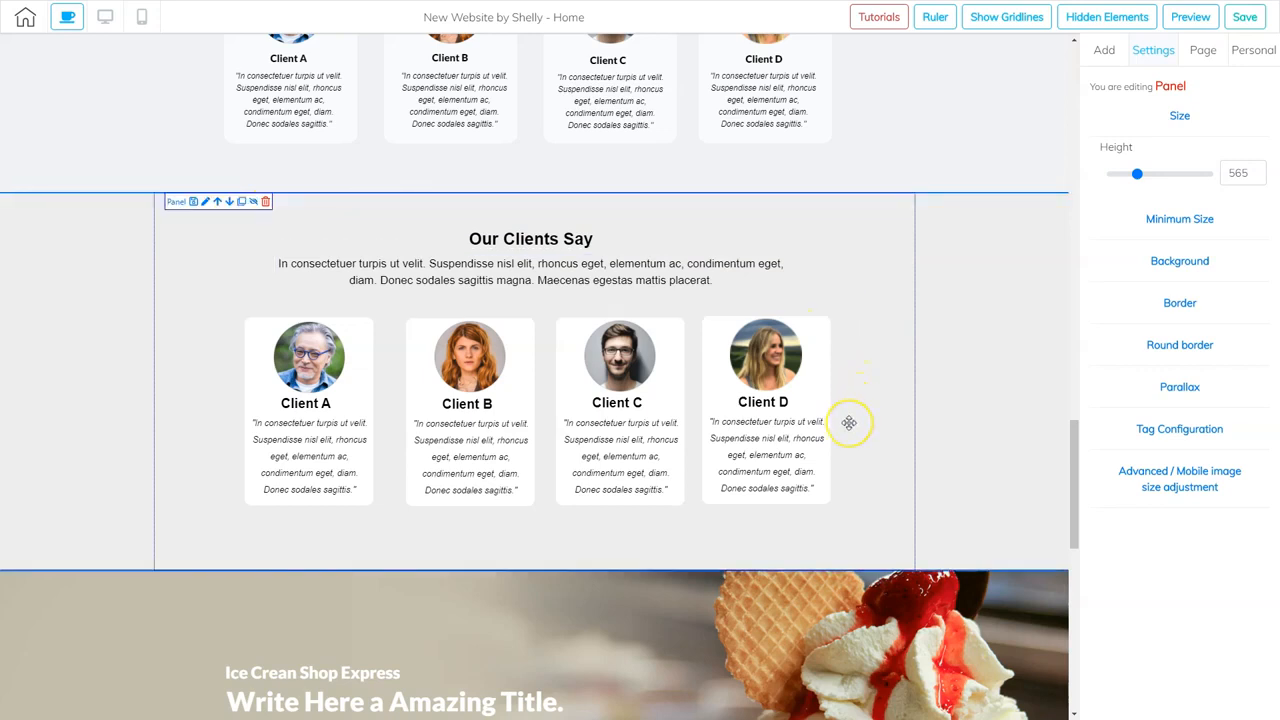
- Delete the original template Our Clients Say panel above the recreated one
scroll(849, 422, "up", 2)
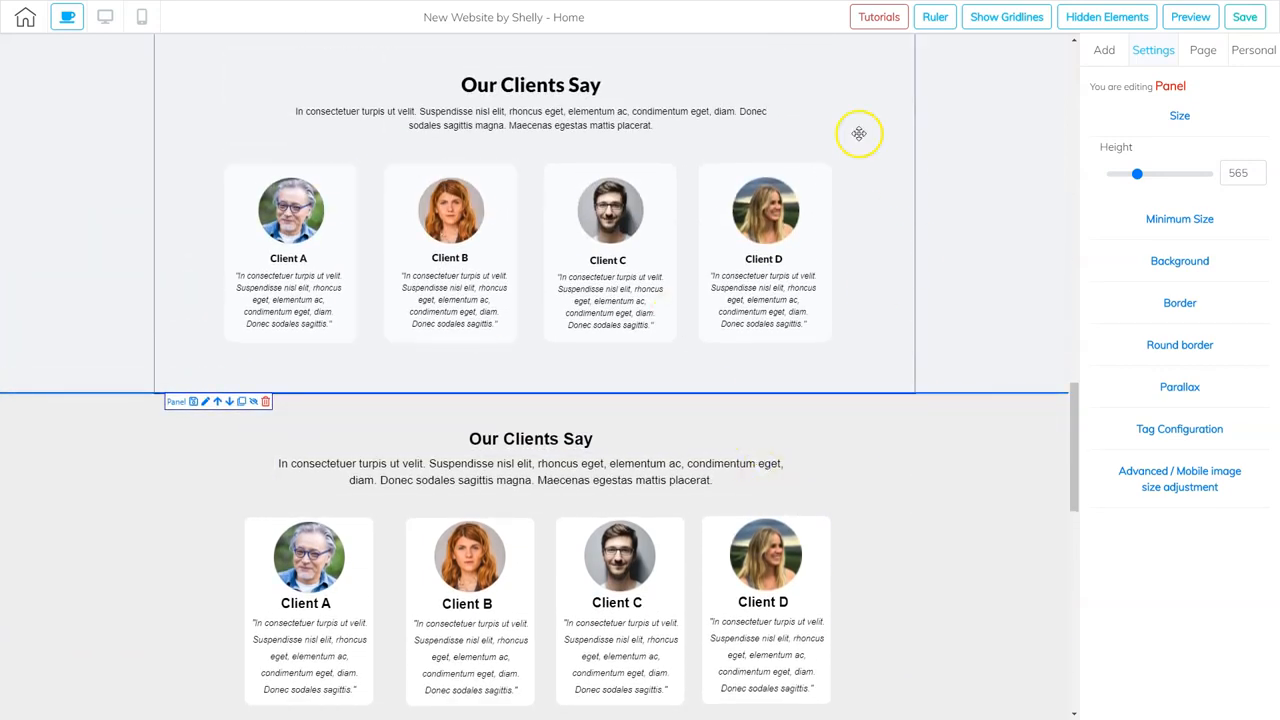
scroll(866, 317, "up", 1)
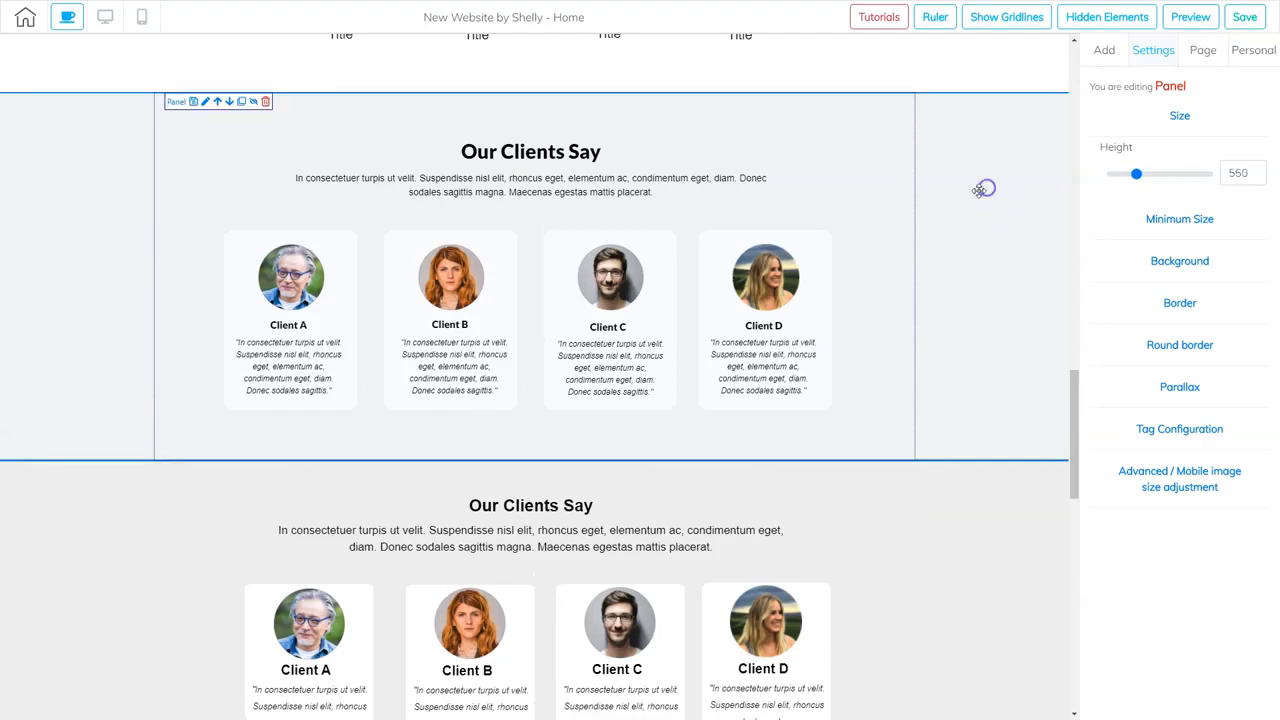
left_click(265, 101)
left_click(900, 377)
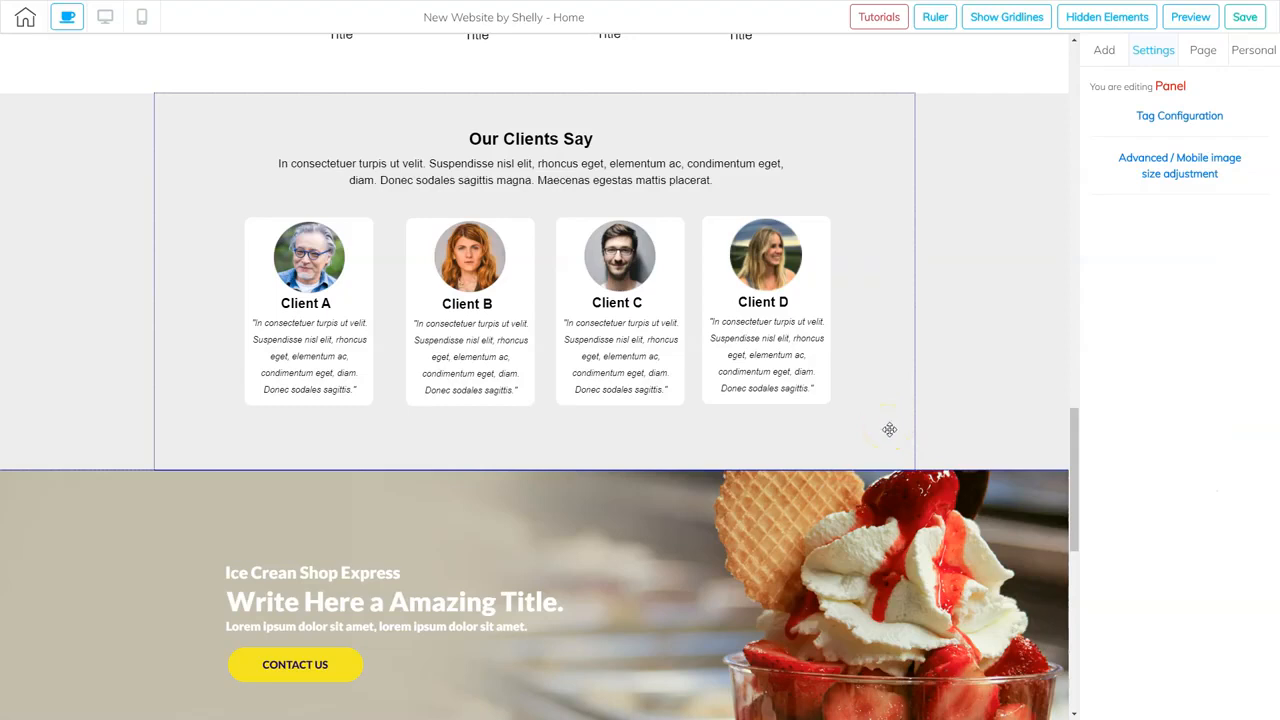
- Clone the chocolate ice cream hero banner panel at the start of the page
scroll(841, 316, "down", 5)
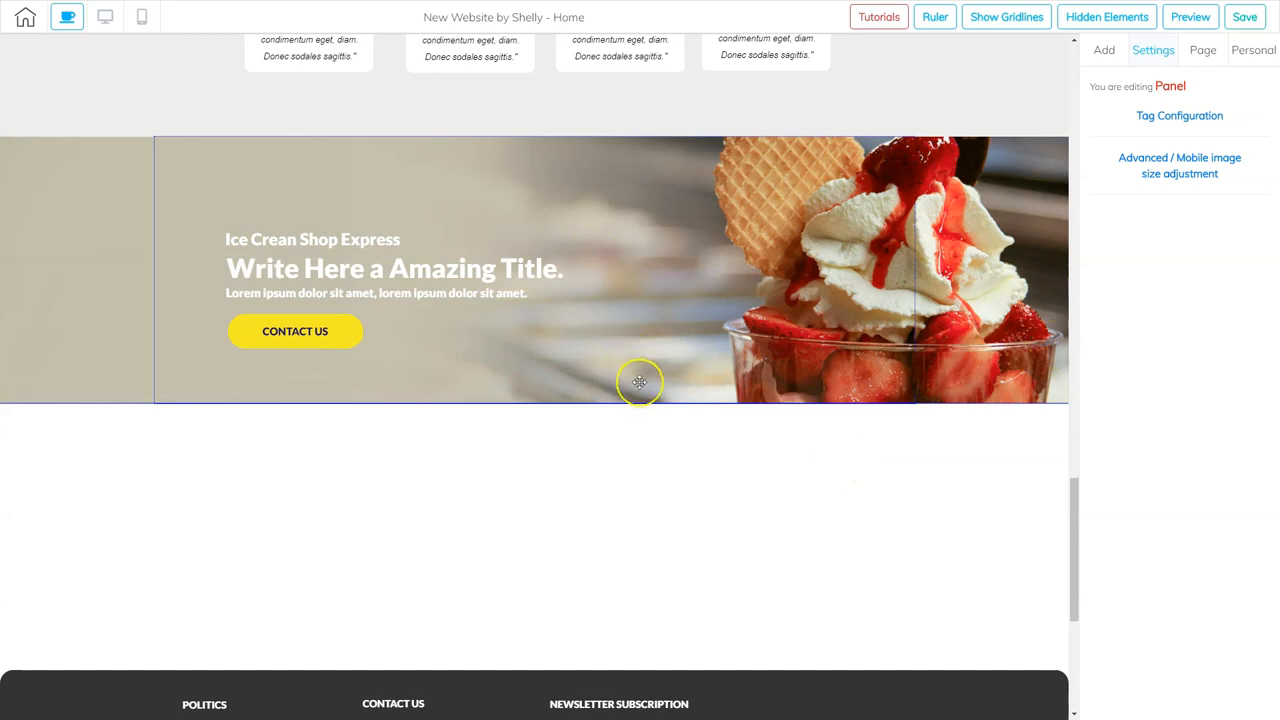
left_click(591, 244)
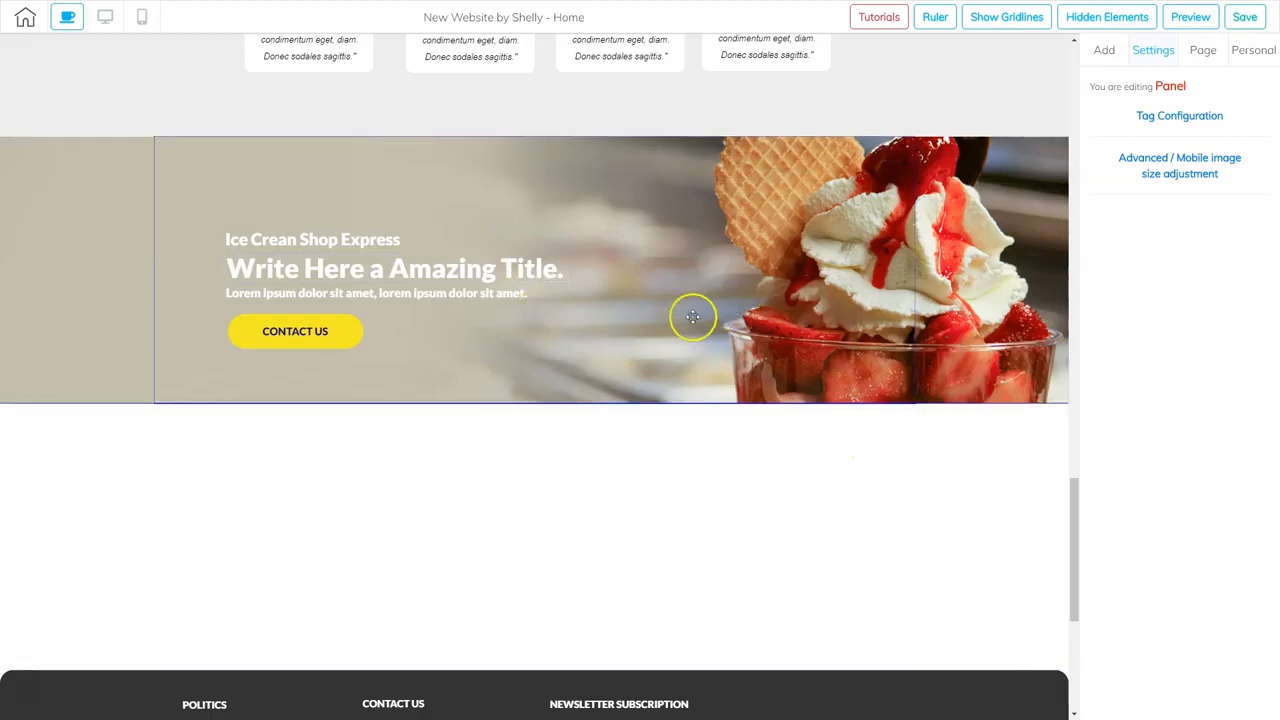
scroll(695, 328, "up", 15)
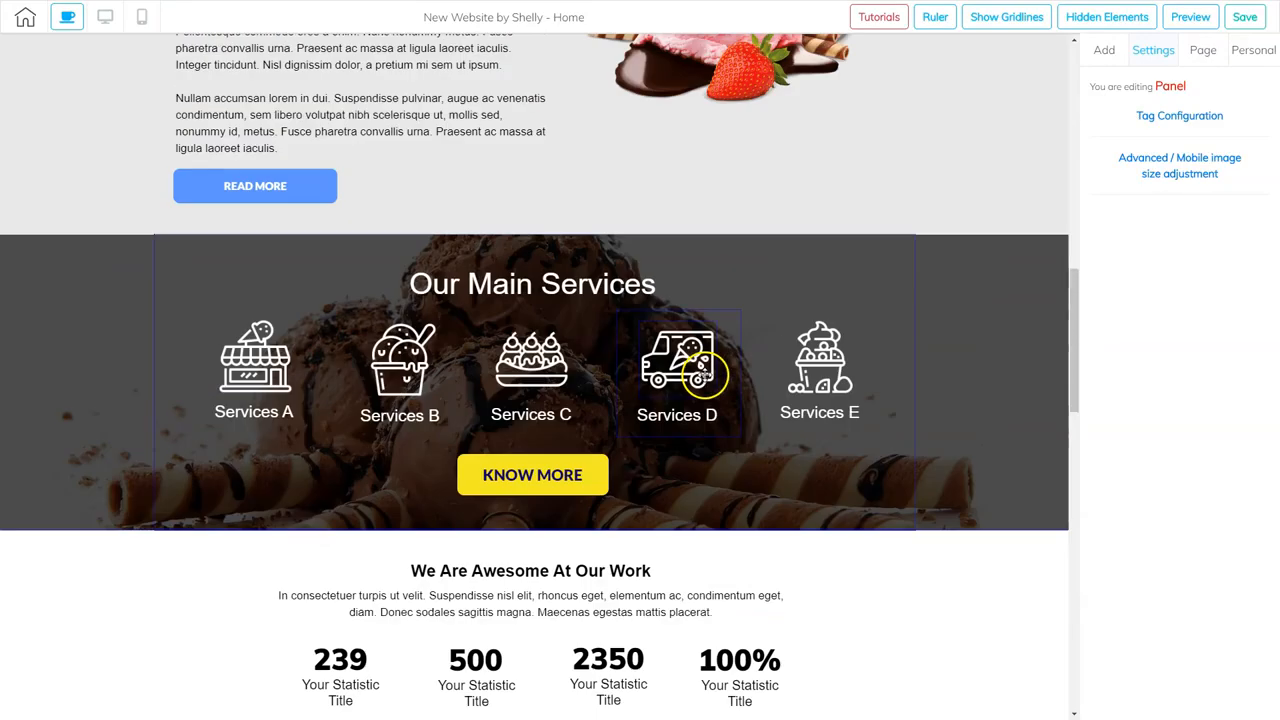
scroll(705, 374, "up", 6)
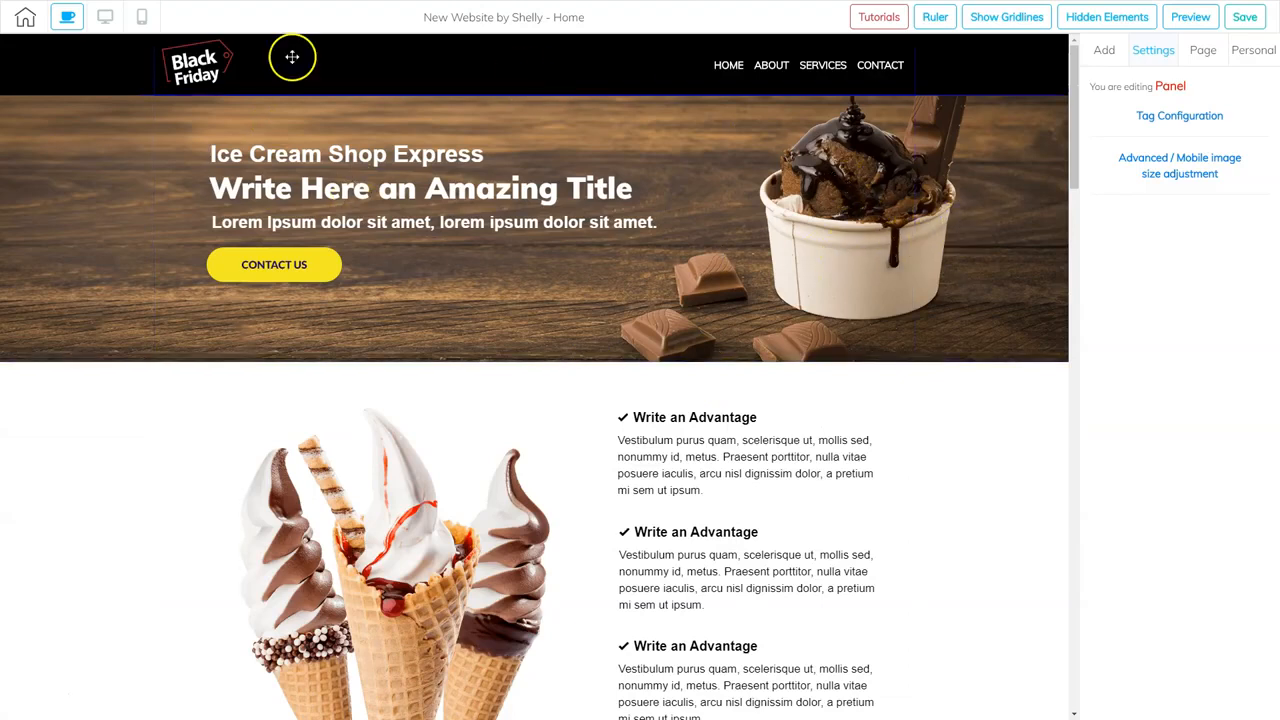
left_click(1007, 263)
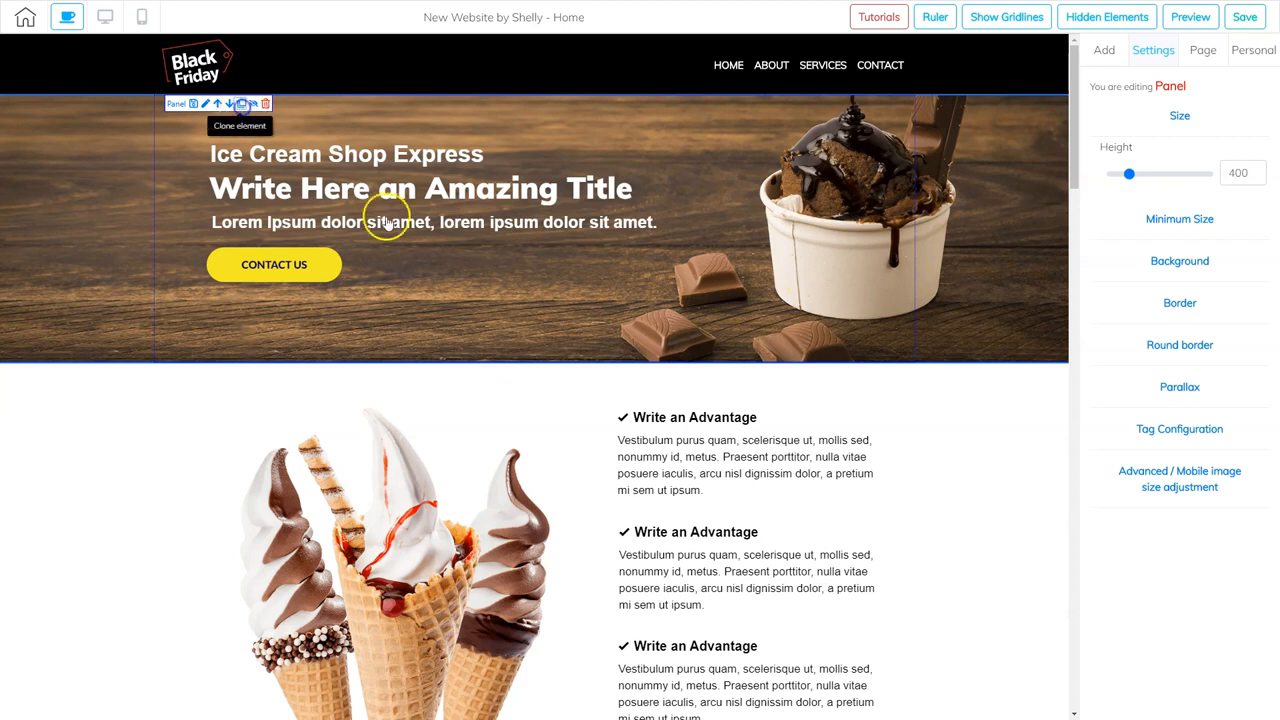
left_click(647, 352)
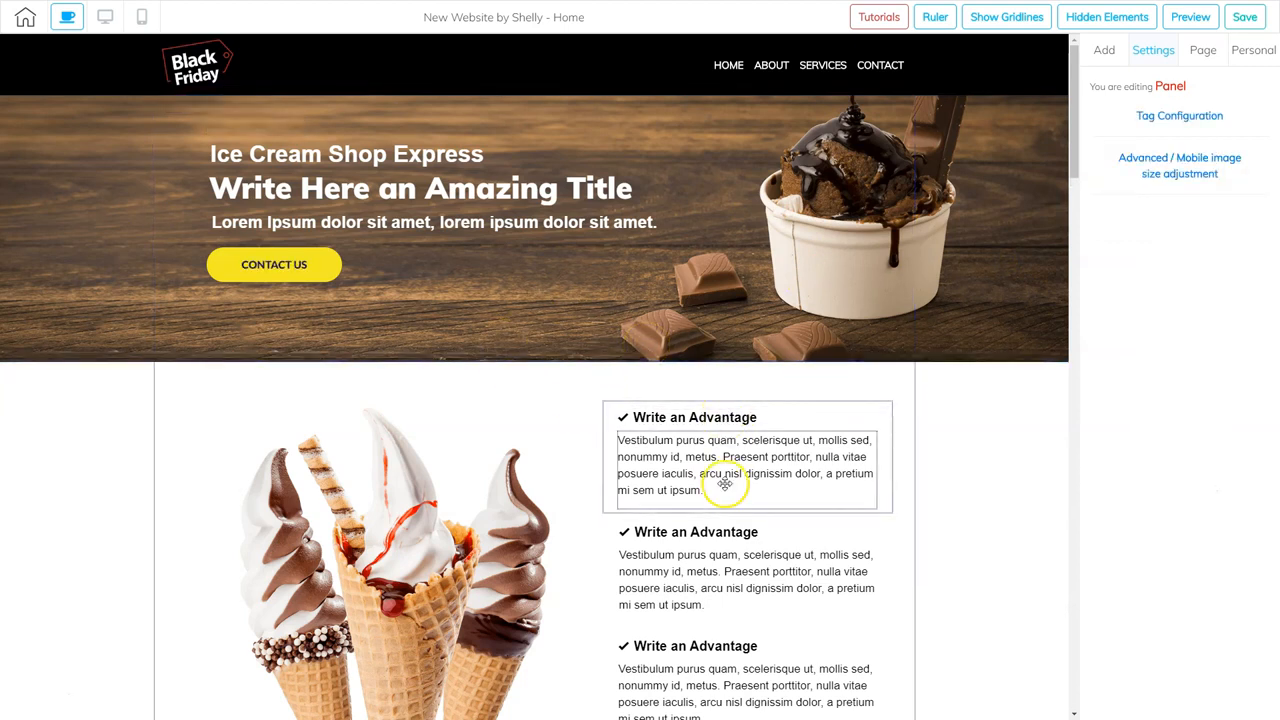
- Move the cloned hero banner up past the footer and the blank panel to sit directly below the strawberry sundae banner
scroll(724, 485, "down", 5)
scroll(725, 483, "down", 15)
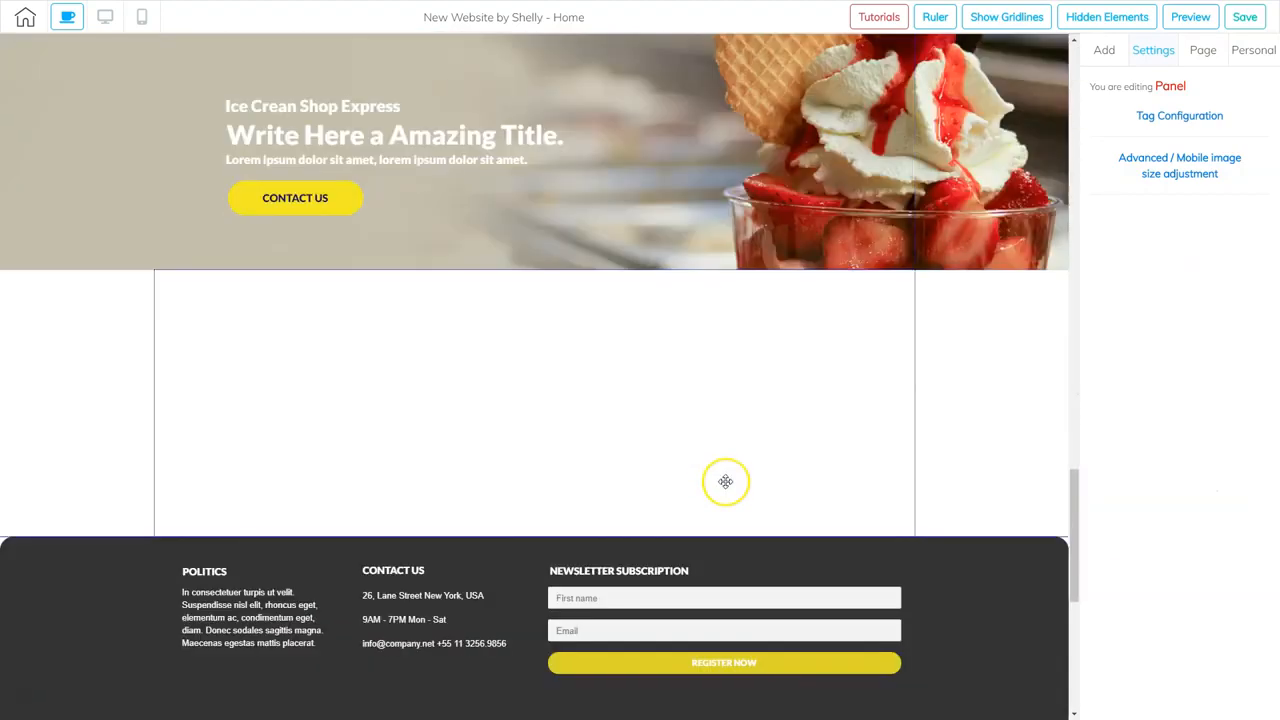
scroll(725, 483, "down", 3)
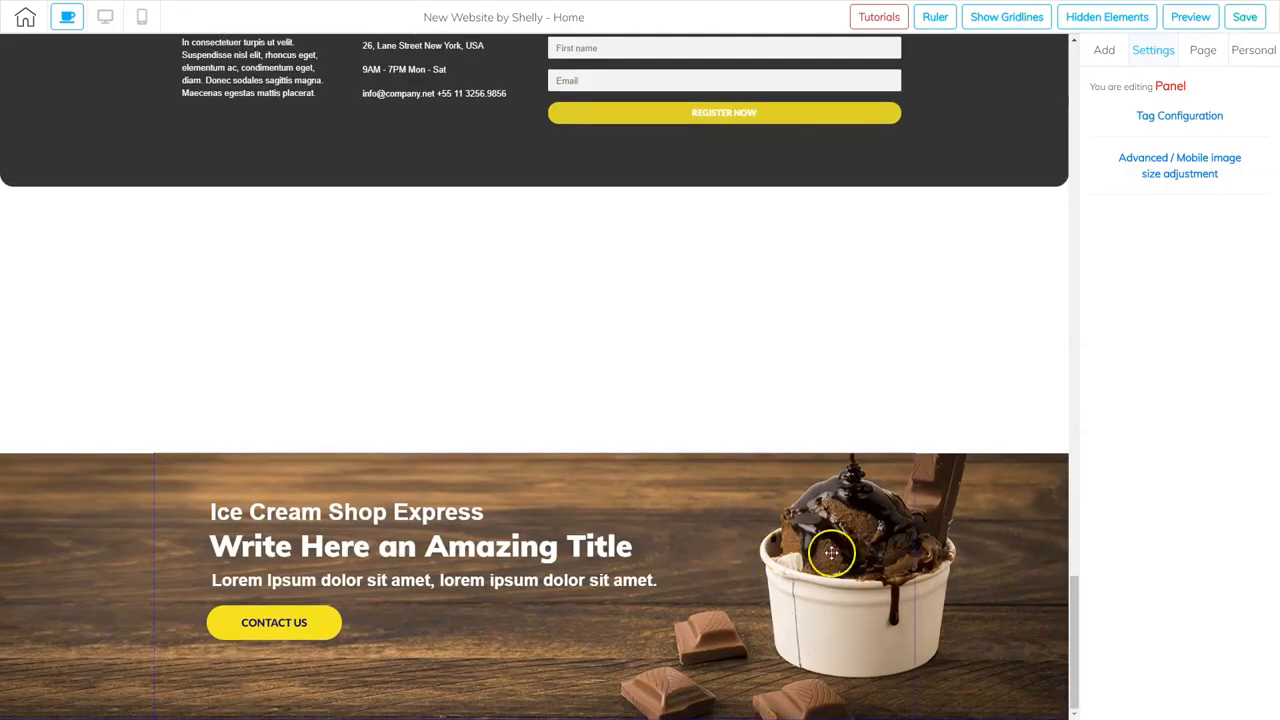
left_click(950, 574)
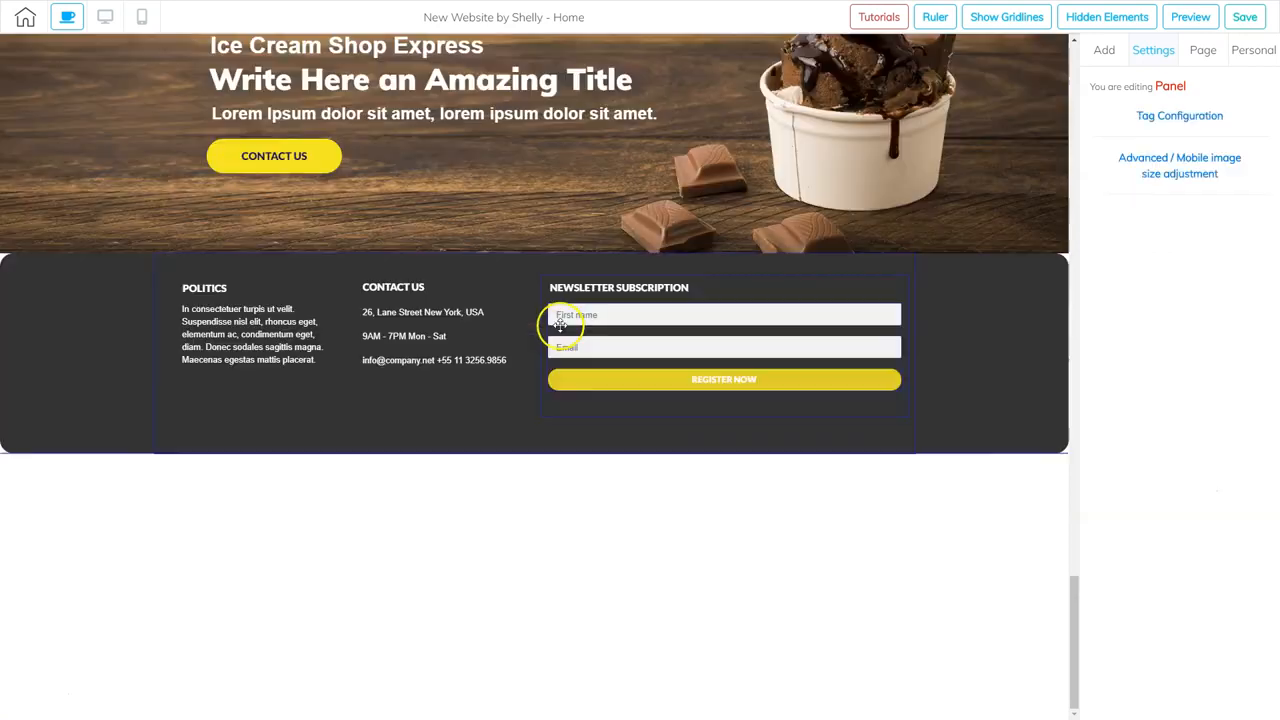
scroll(712, 400, "up", 4)
left_click(263, 277)
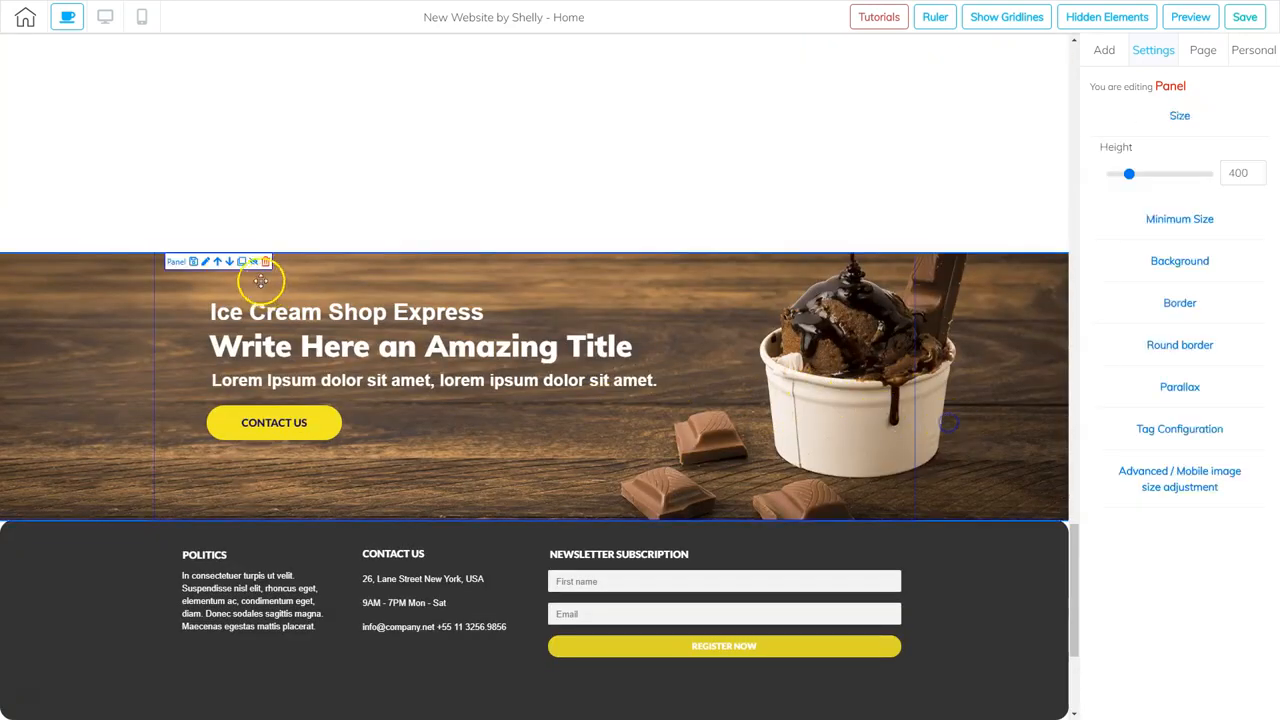
left_click(217, 262)
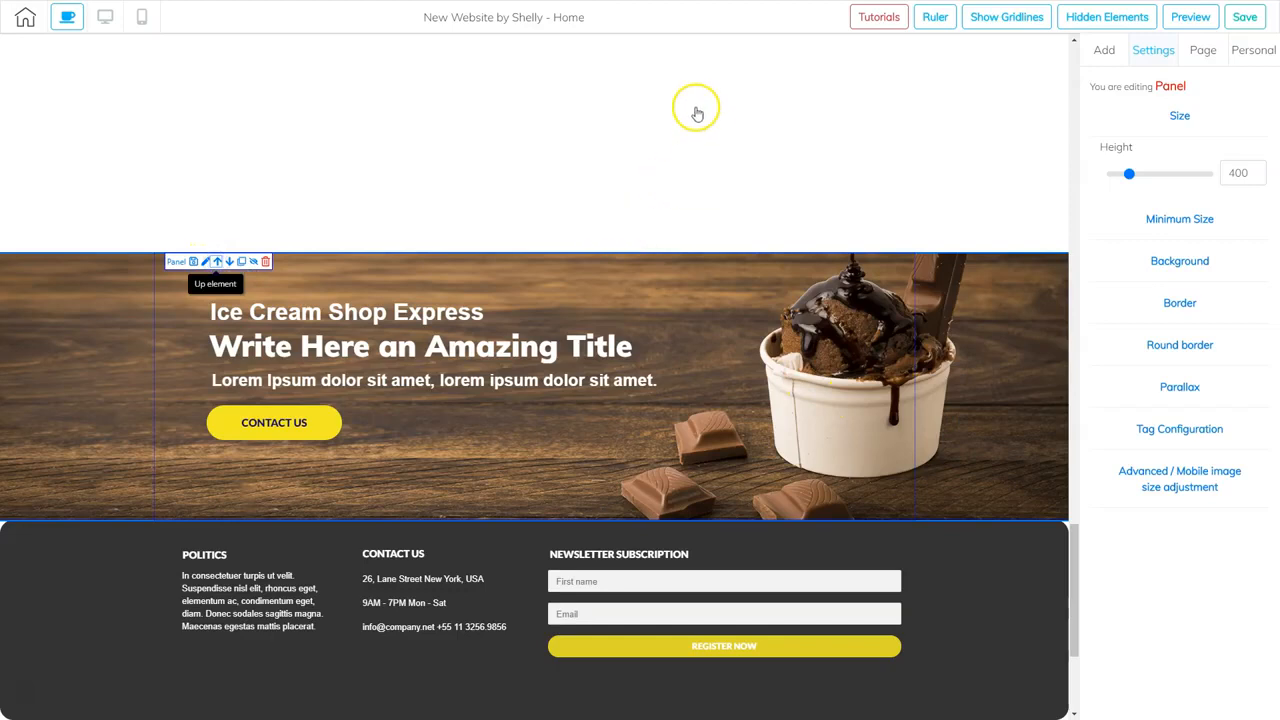
scroll(693, 284, "up", 4)
scroll(693, 284, "up", 3)
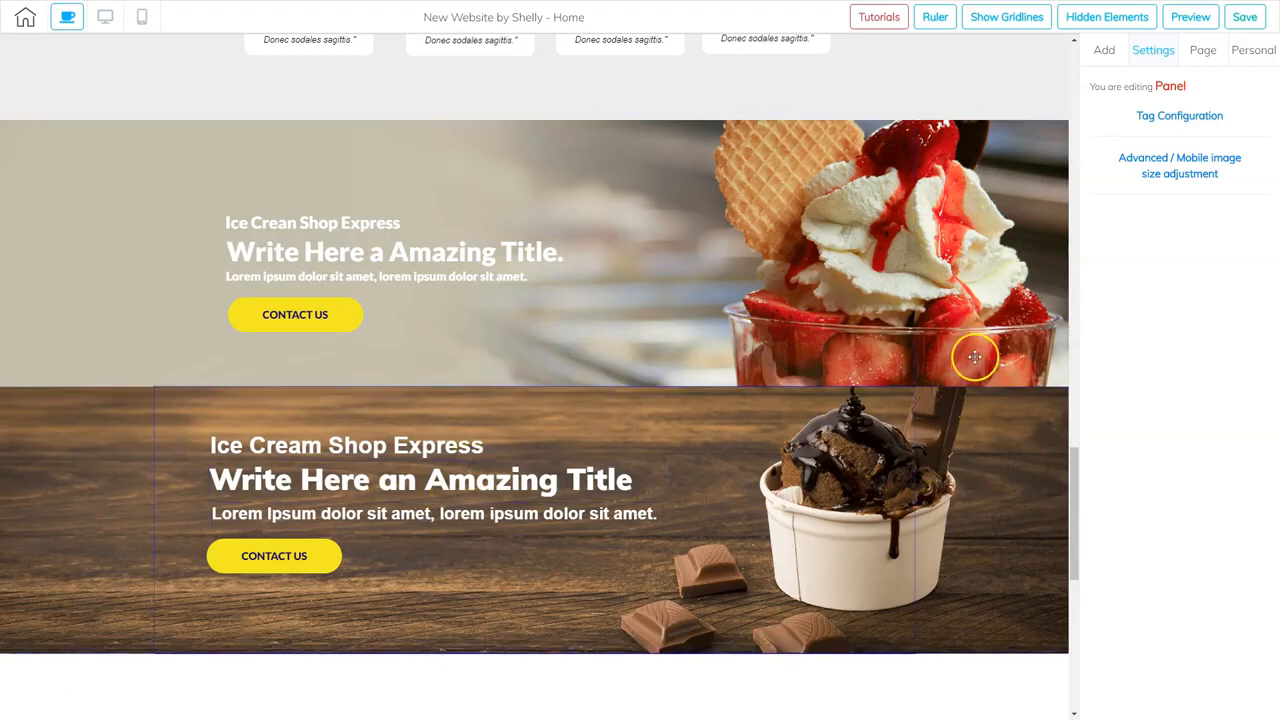
- Change the cloned banner's background image to 4411527 from the user files
left_click(948, 488)
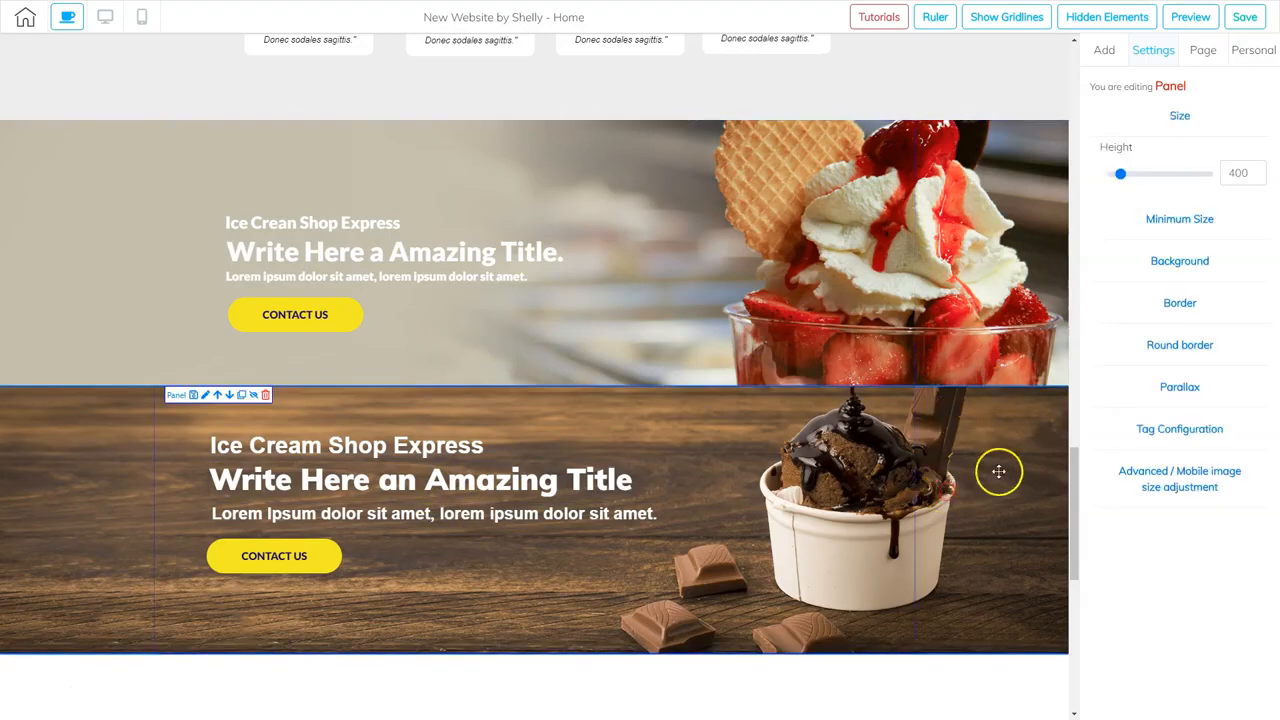
left_click(1176, 262)
left_click(1152, 523)
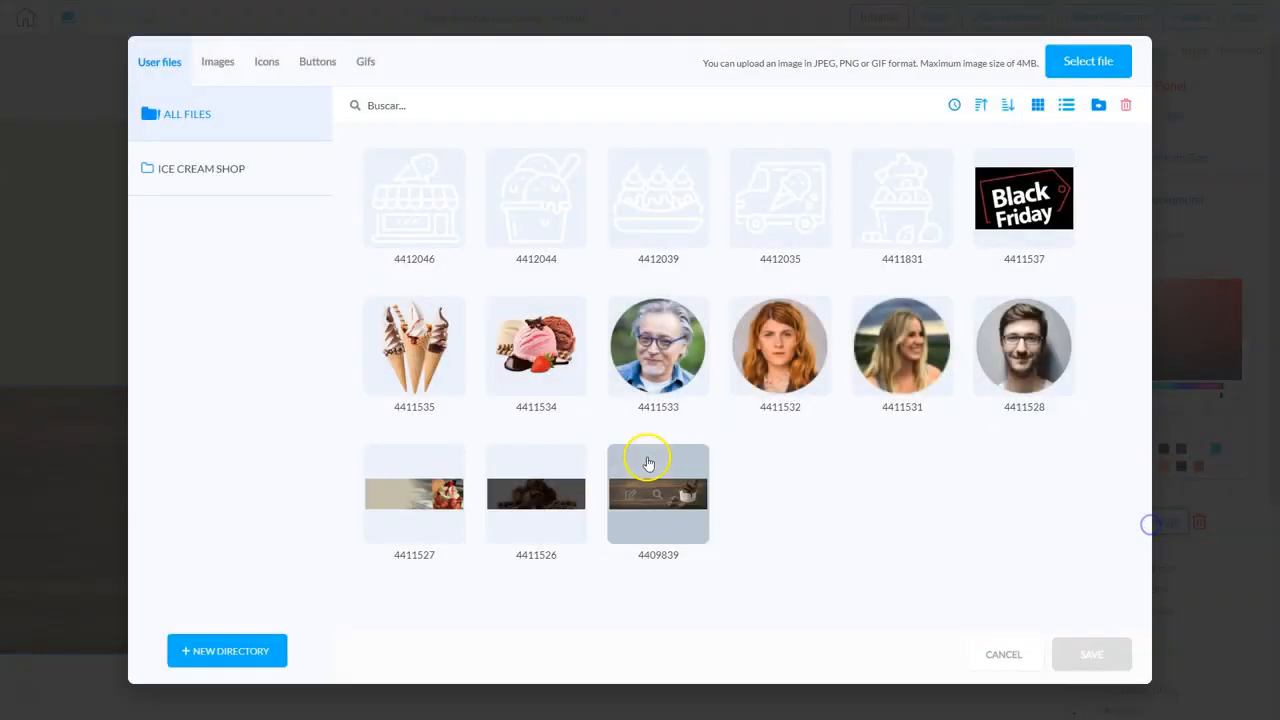
left_click(408, 511)
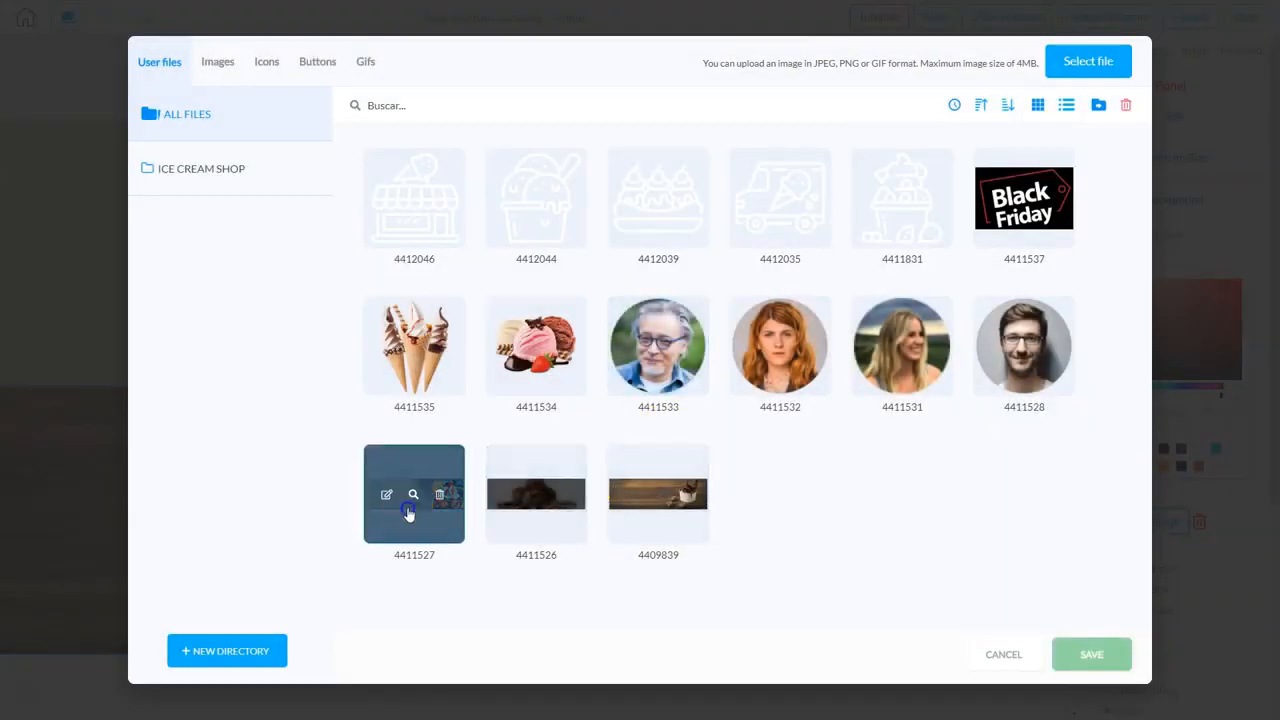
left_click(1090, 653)
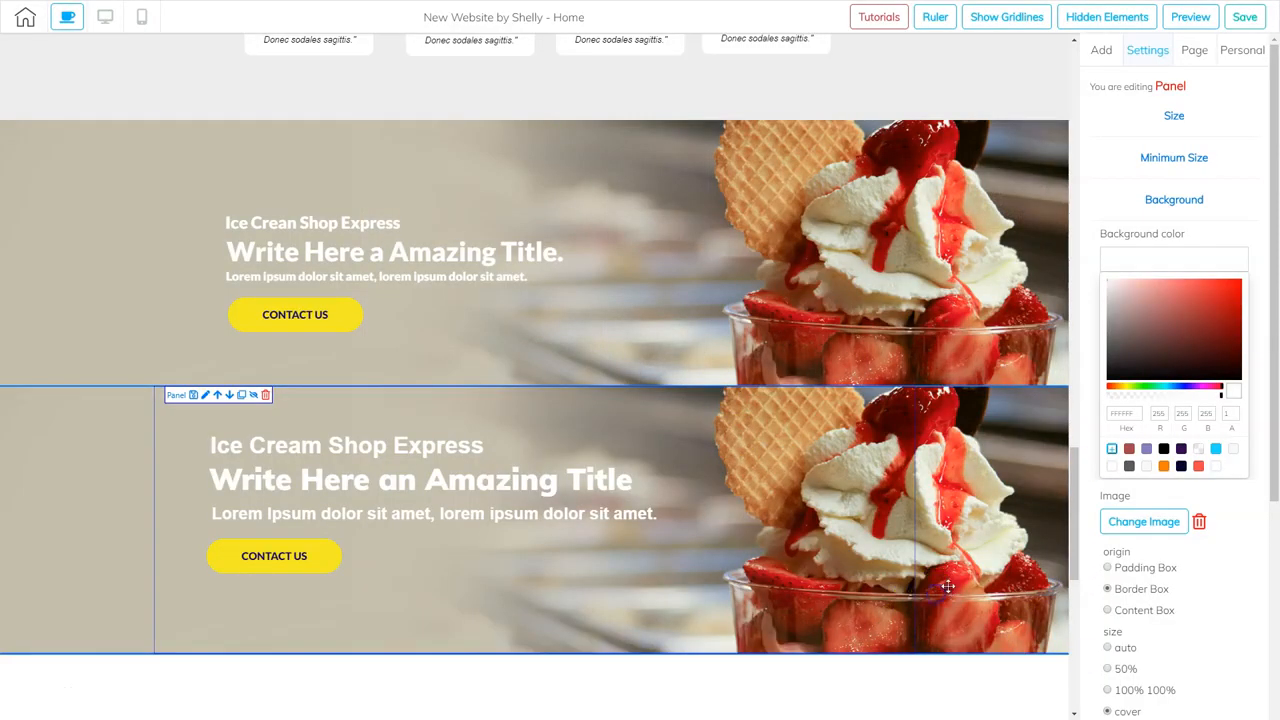
- Set the cloned banner panel's height to 434
left_click(1177, 114)
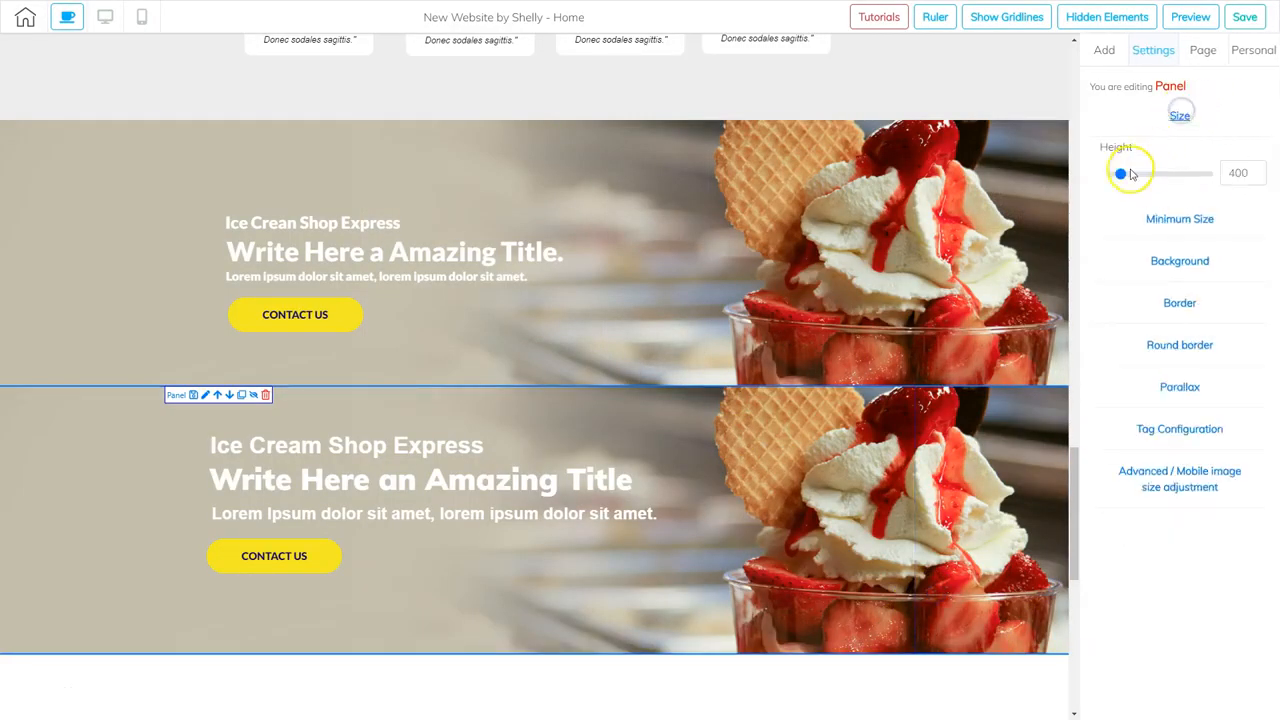
left_click_drag(1124, 175, 1127, 177)
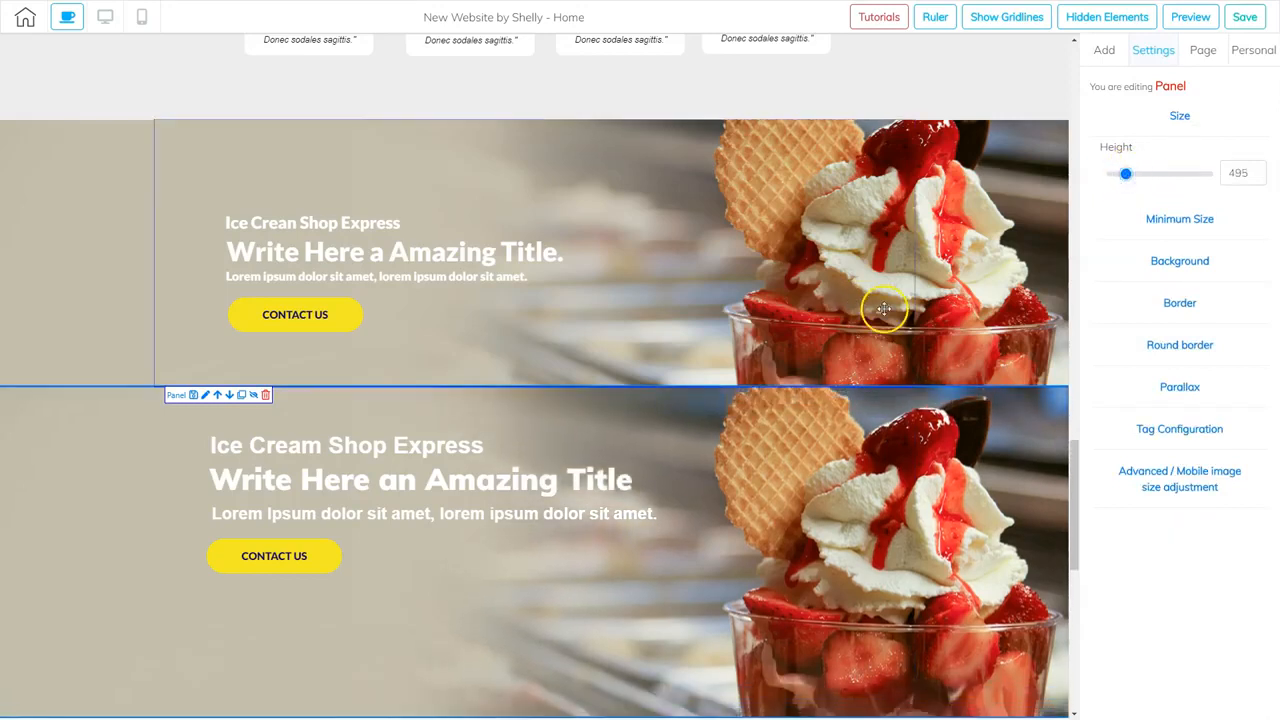
scroll(860, 435, "down", 3)
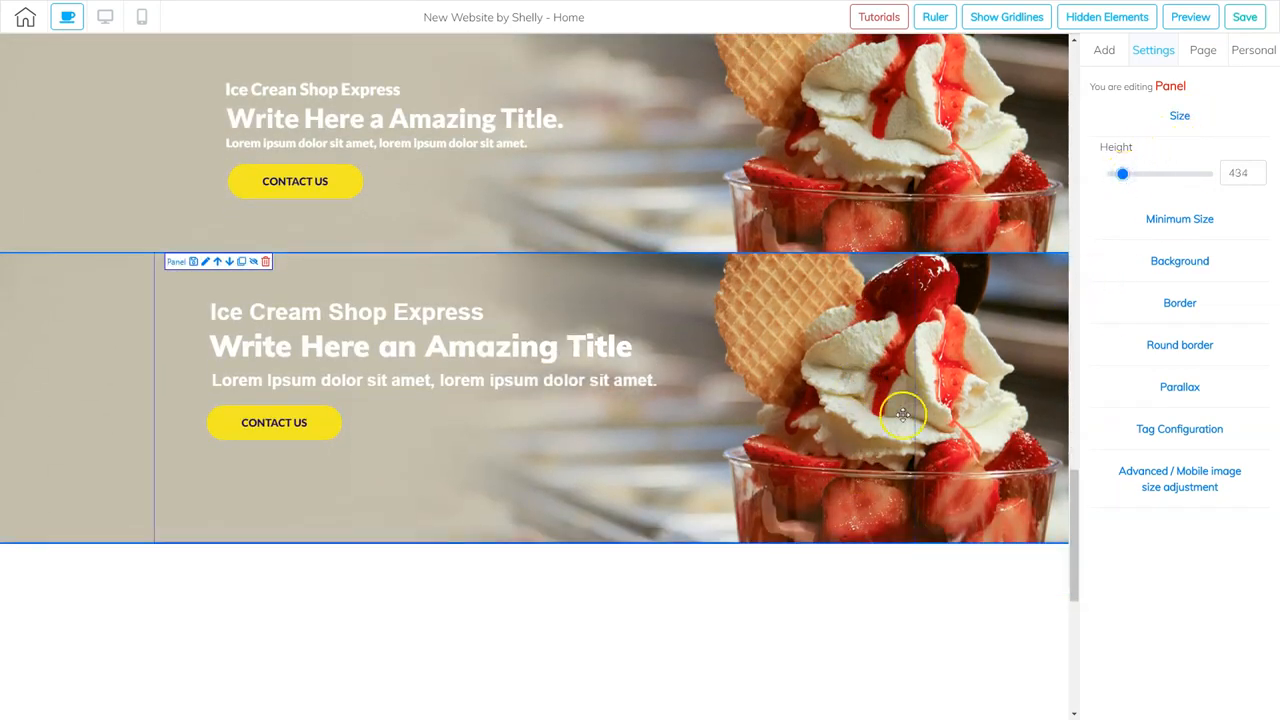
- Delete the original strawberry sundae banner panel directly above its cloned replacement
scroll(911, 369, "up", 3)
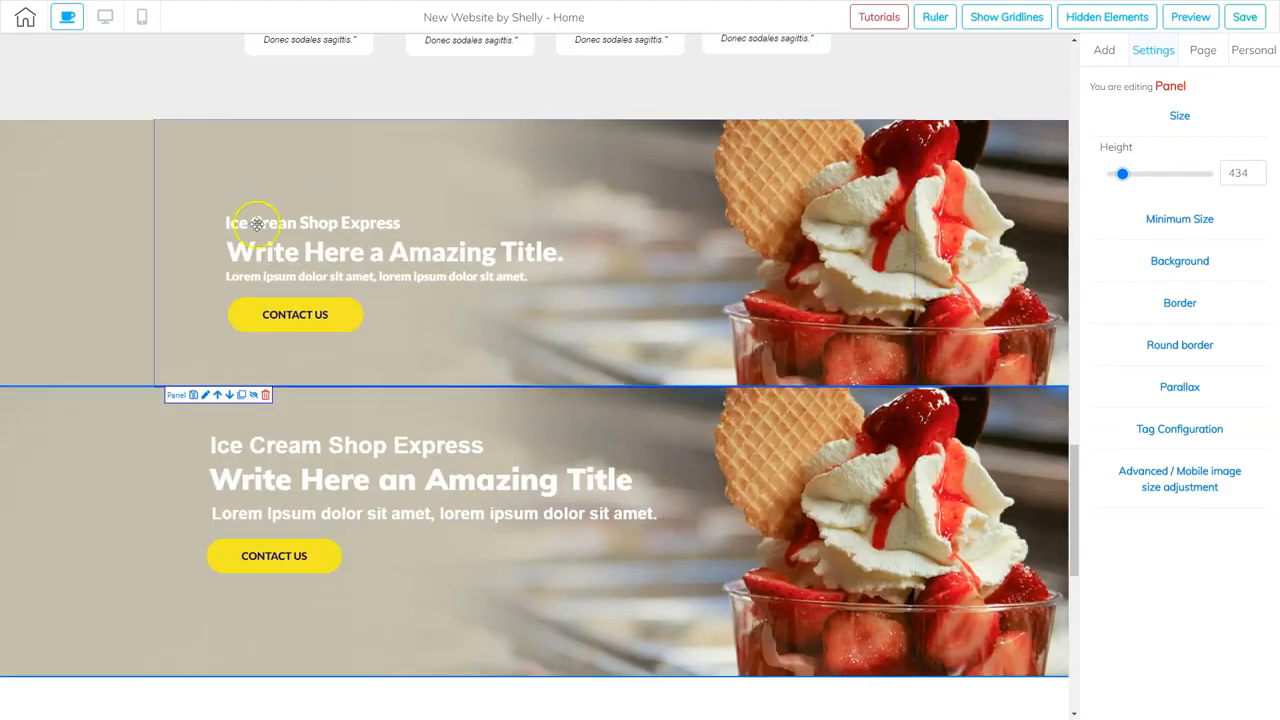
left_click(842, 281)
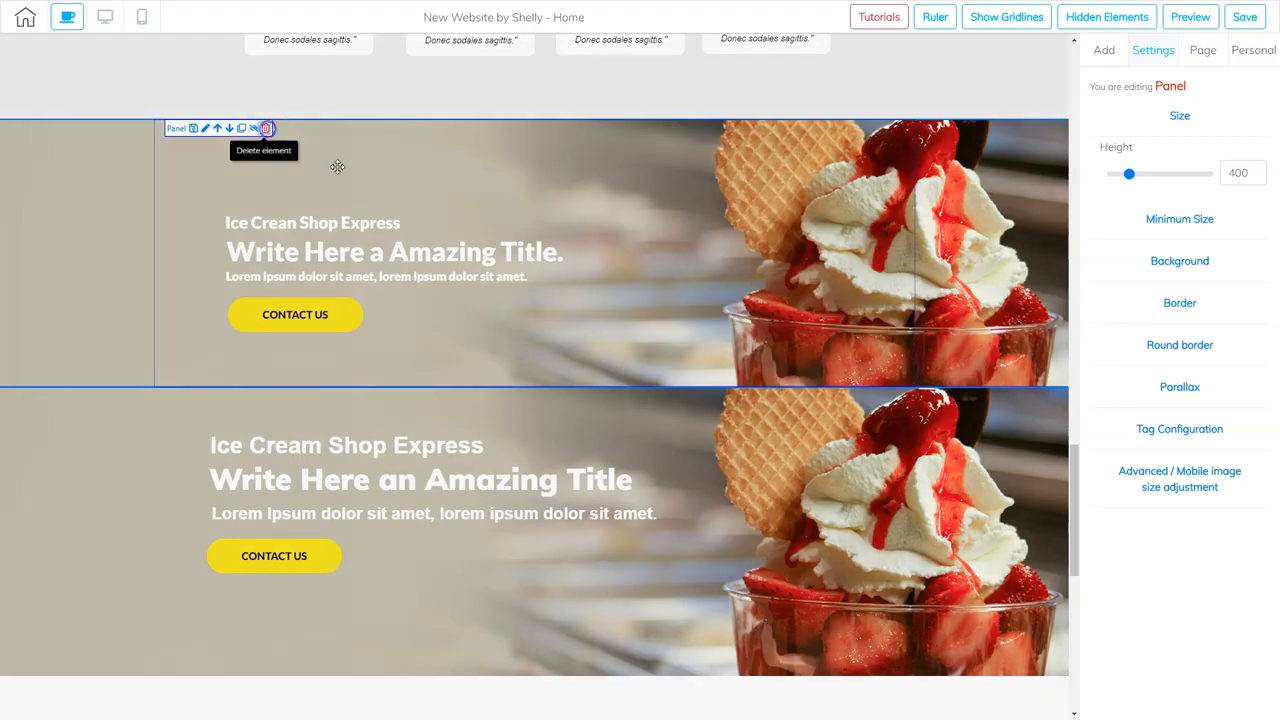
left_click(265, 128)
left_click(895, 381)
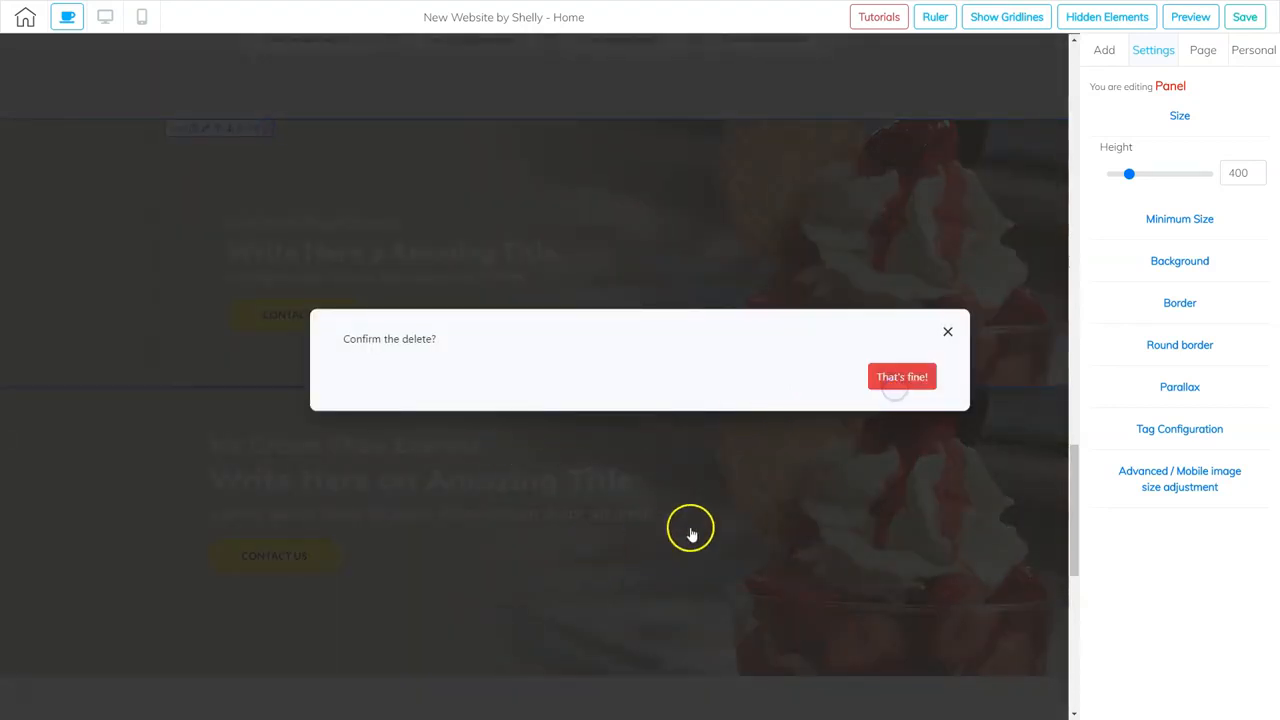
scroll(608, 412, "up", 4)
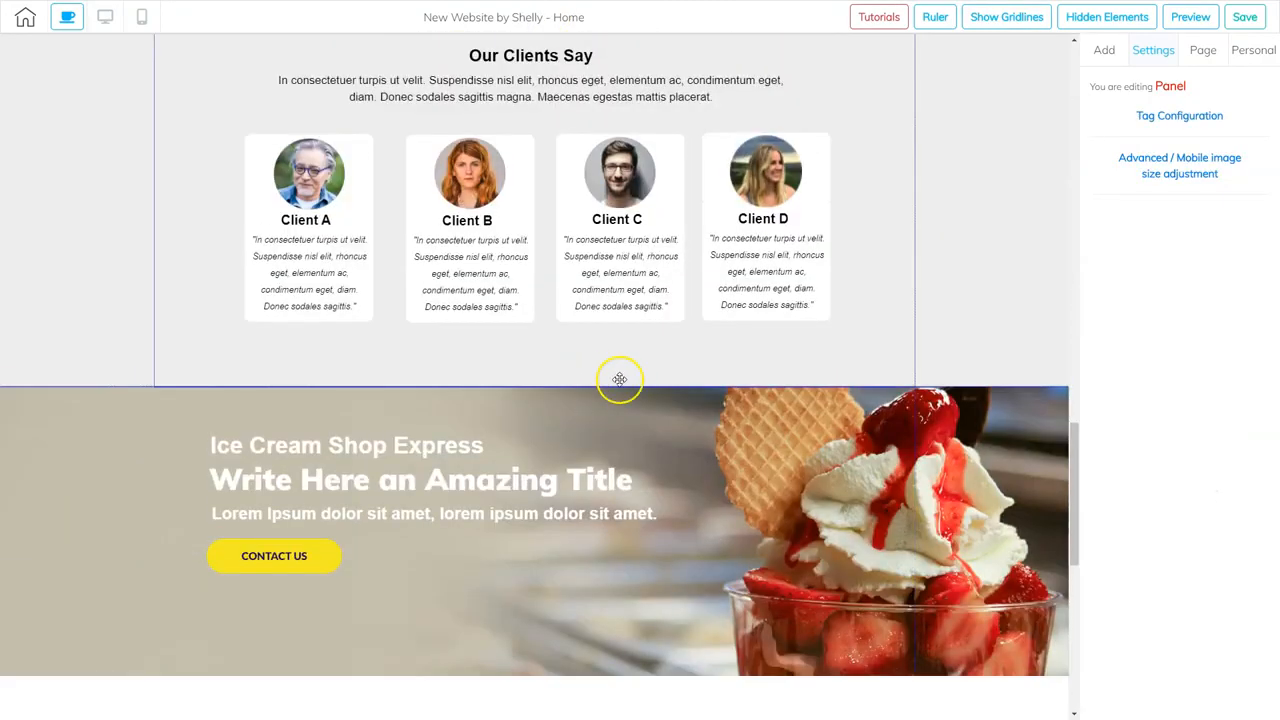
- Delete the blank white panel between the new strawberry banner and the dark footer
scroll(799, 569, "down", 1)
scroll(799, 569, "down", 5)
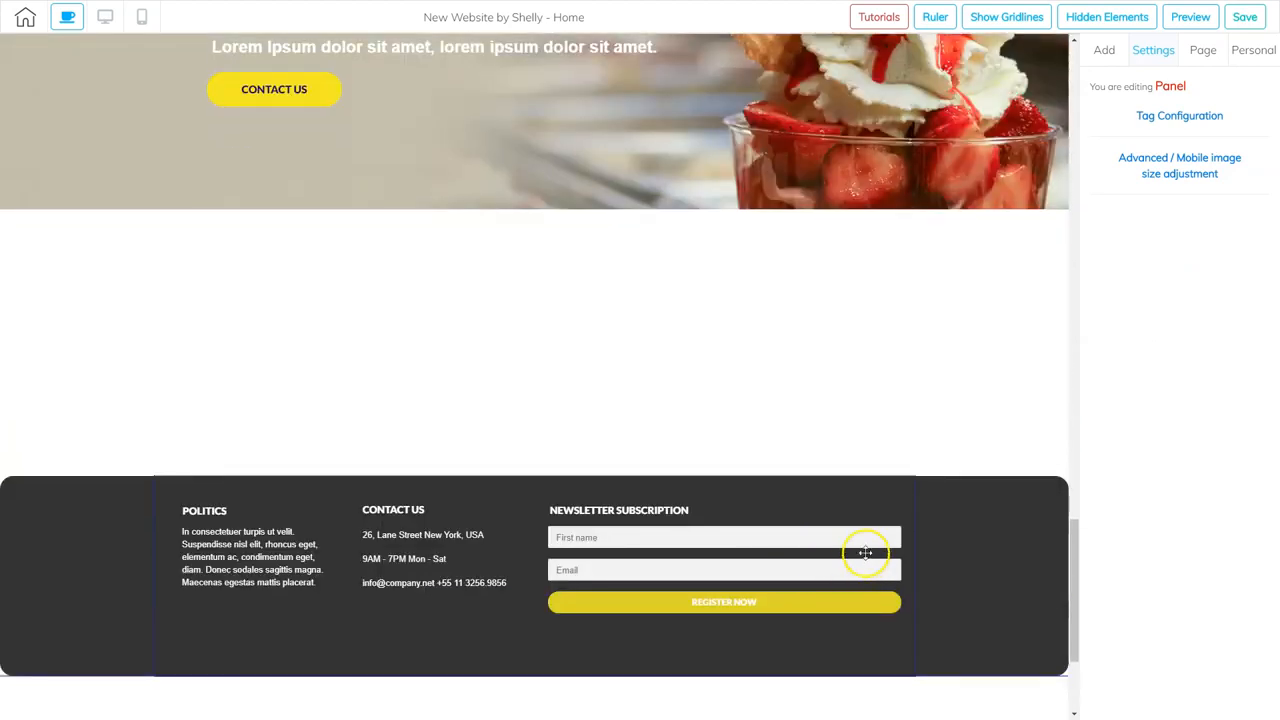
scroll(850, 396, "down", 1)
scroll(866, 391, "up", 2)
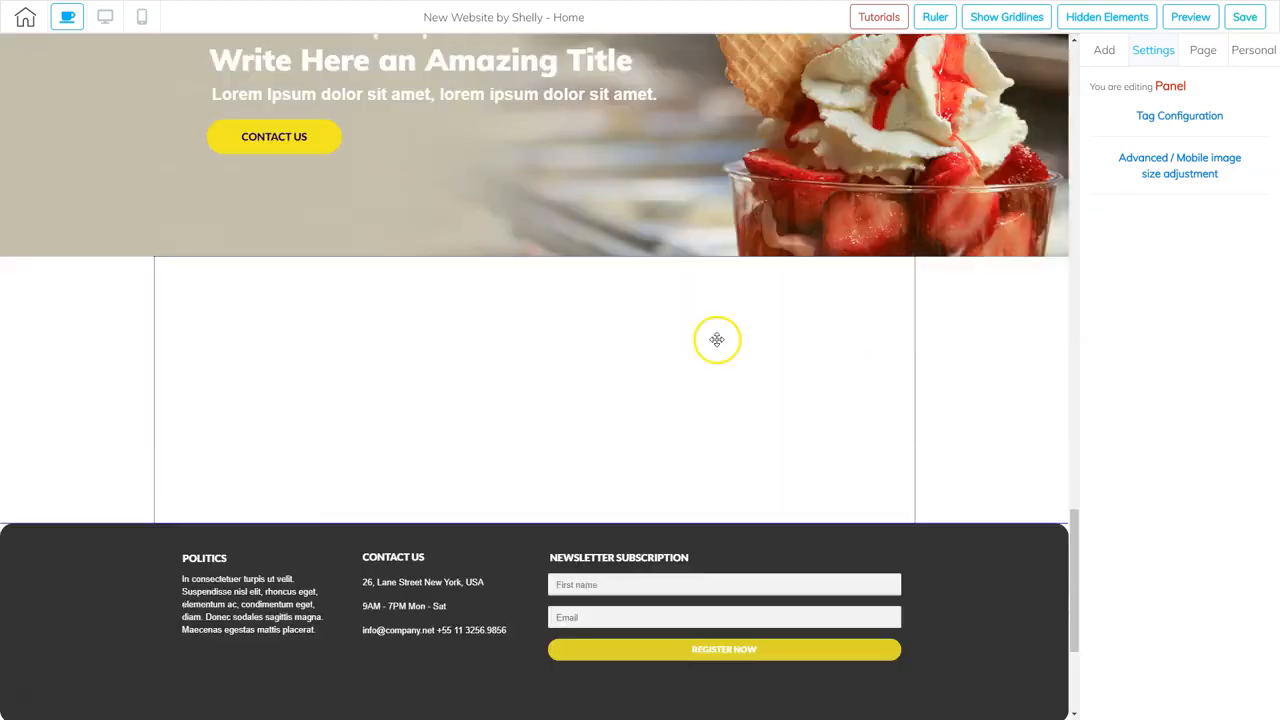
left_click(662, 398)
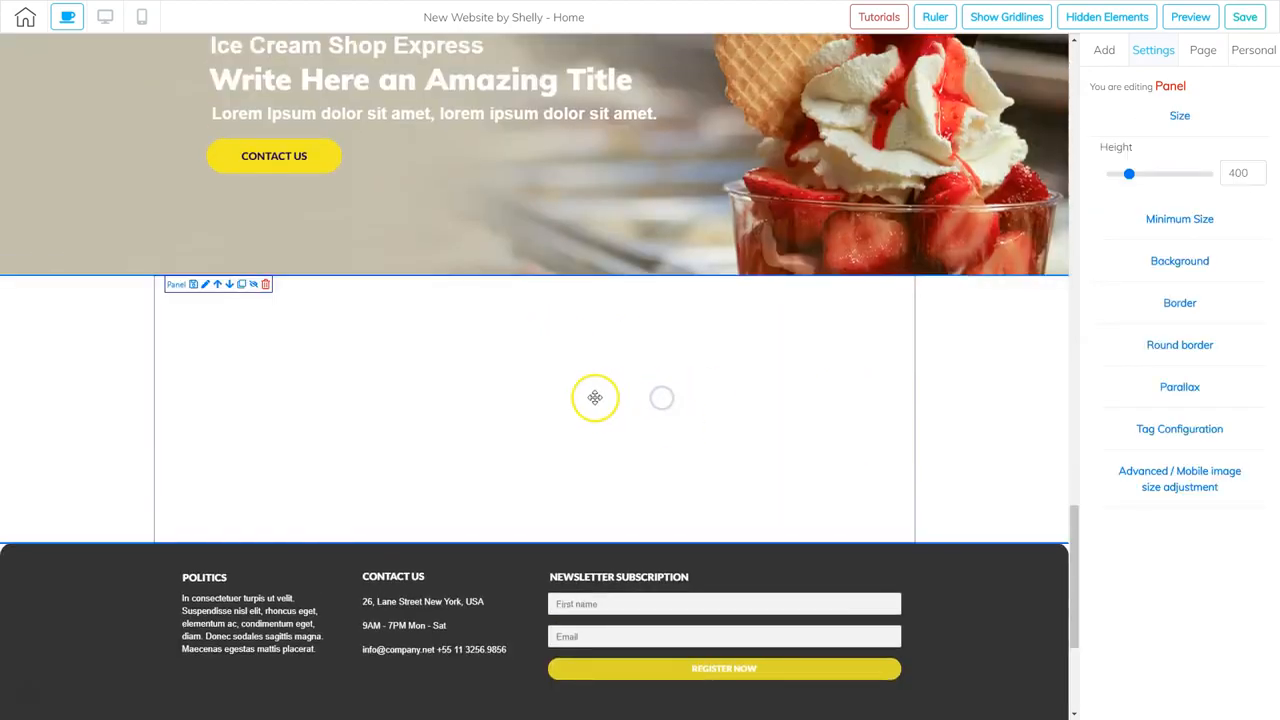
left_click(265, 284)
left_click(916, 378)
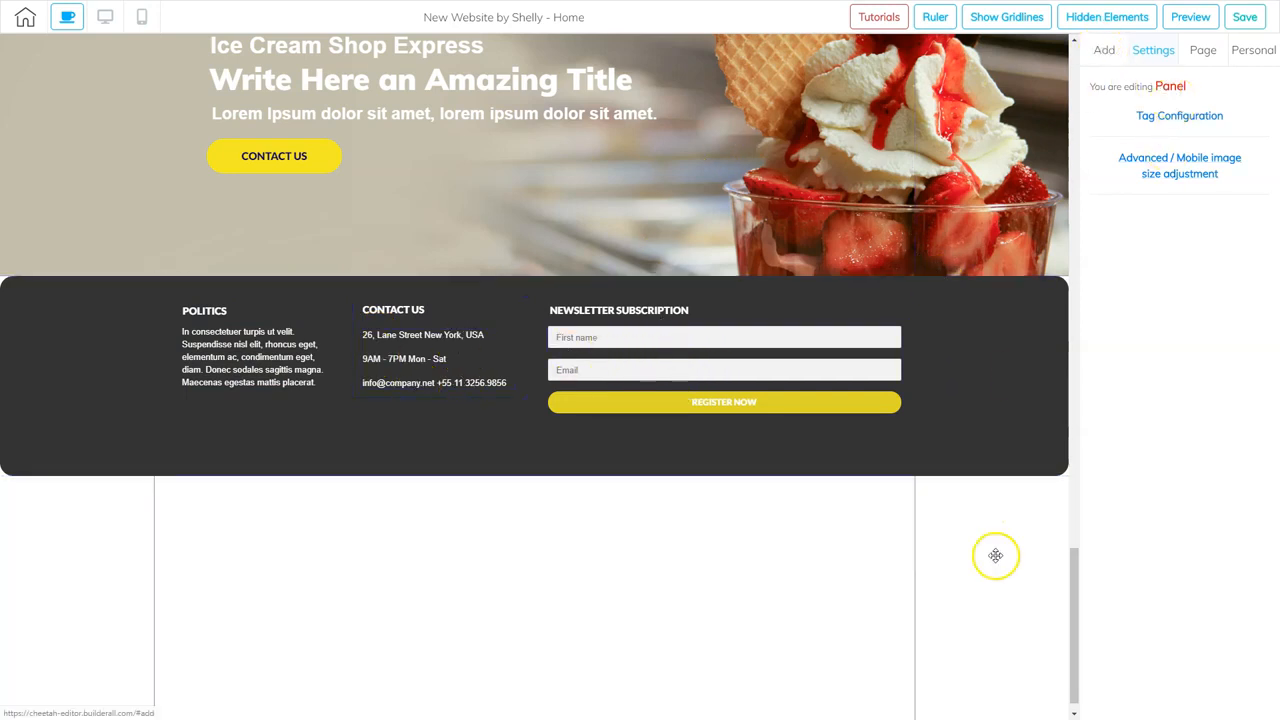
- Set the background colour of the blank panel below the footer to black (000000)
left_click(867, 554)
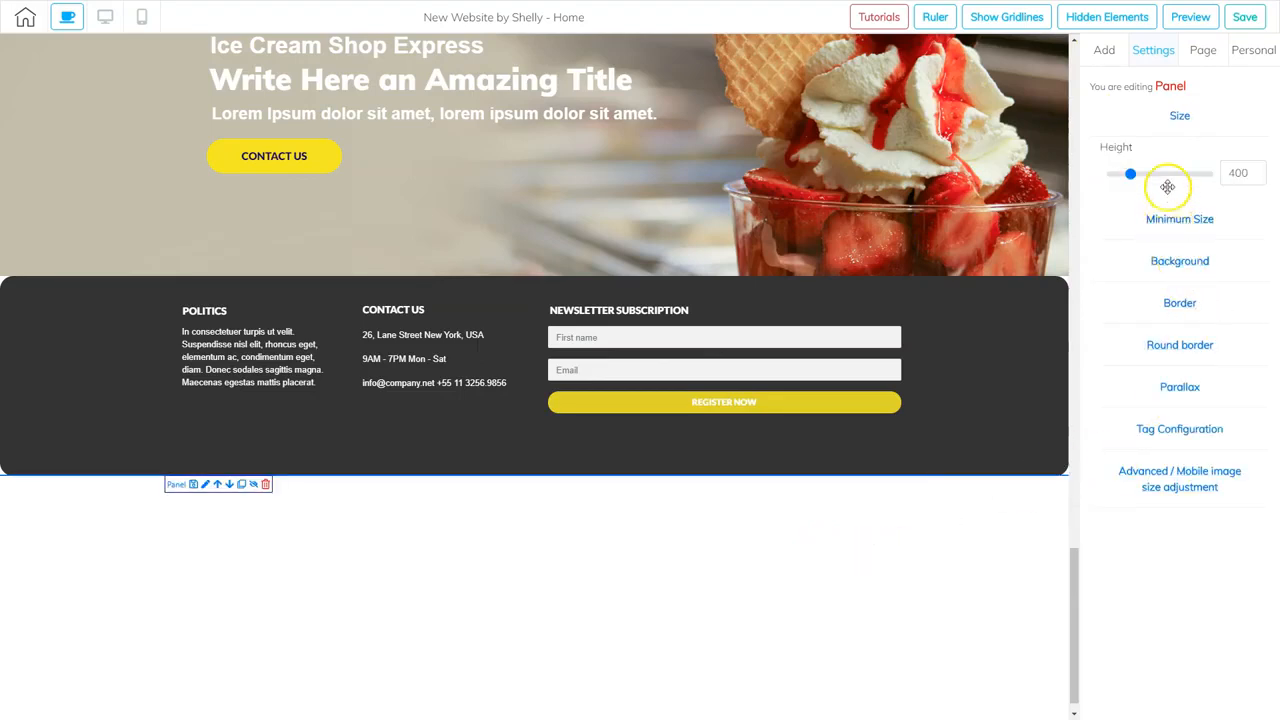
left_click(1173, 262)
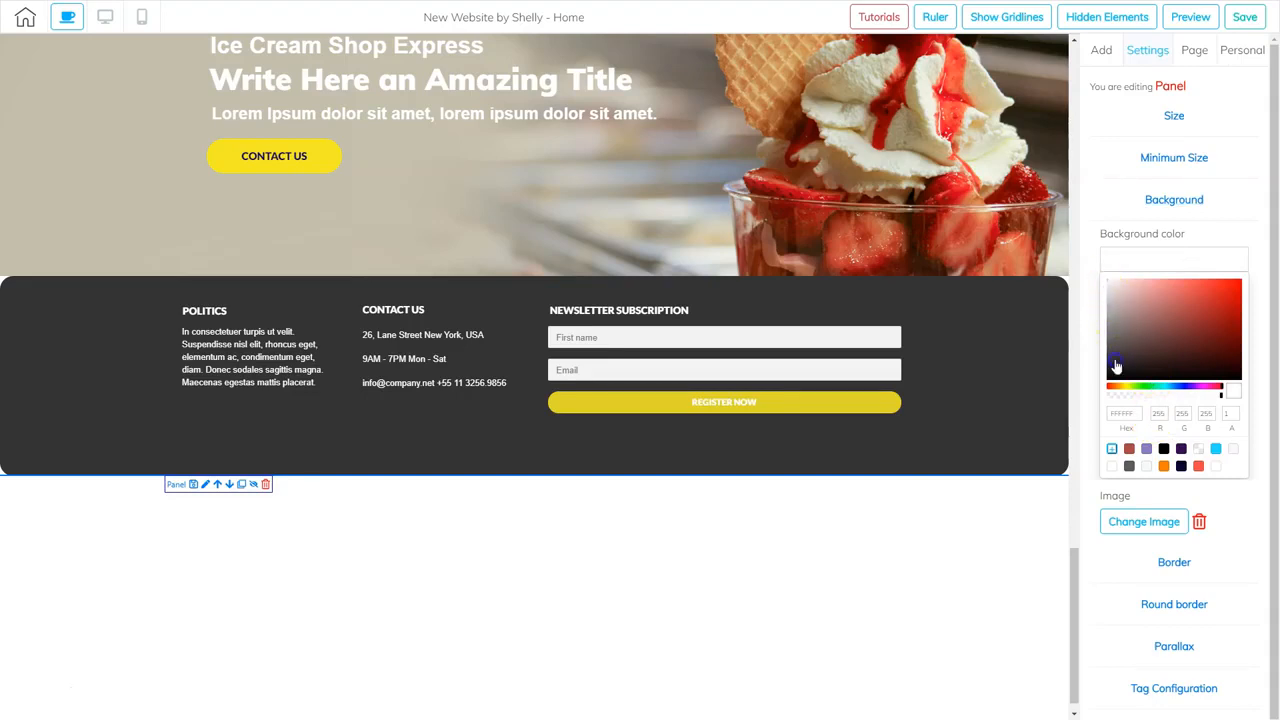
left_click_drag(1110, 305, 1098, 390)
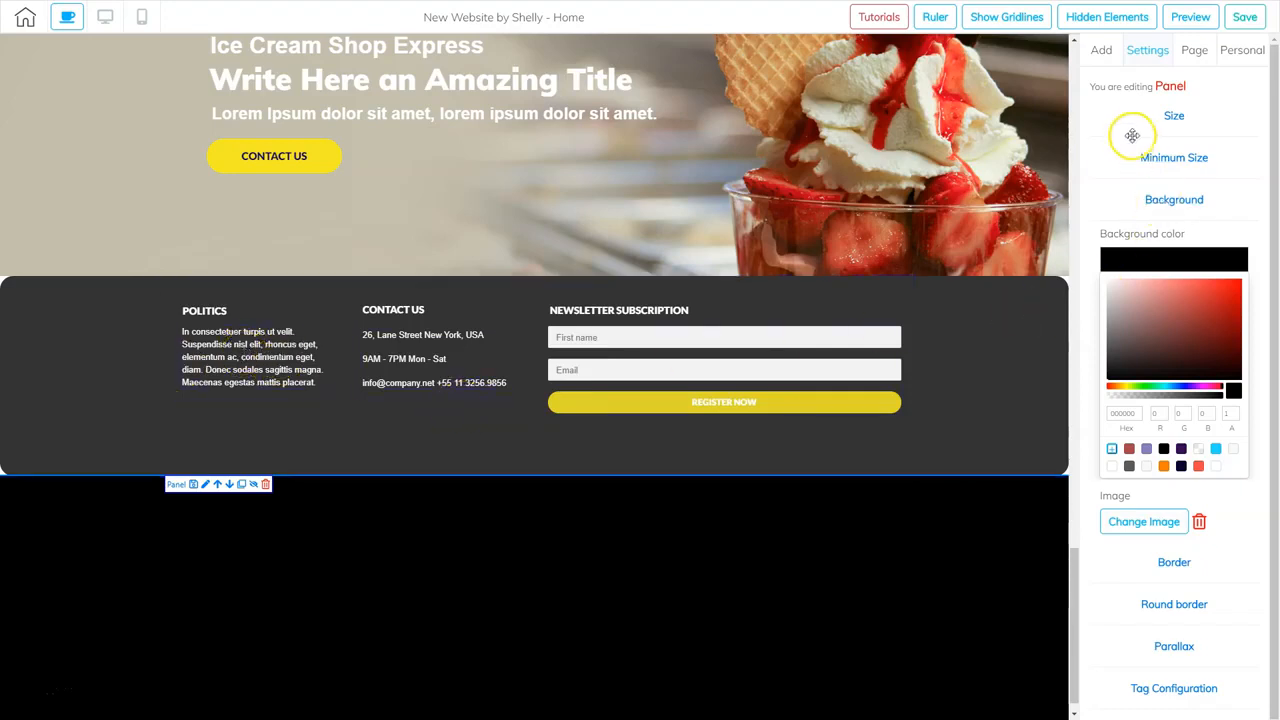
- Add a transparent box with a thin outline near the upper-left corner of the black panel
left_click(1101, 51)
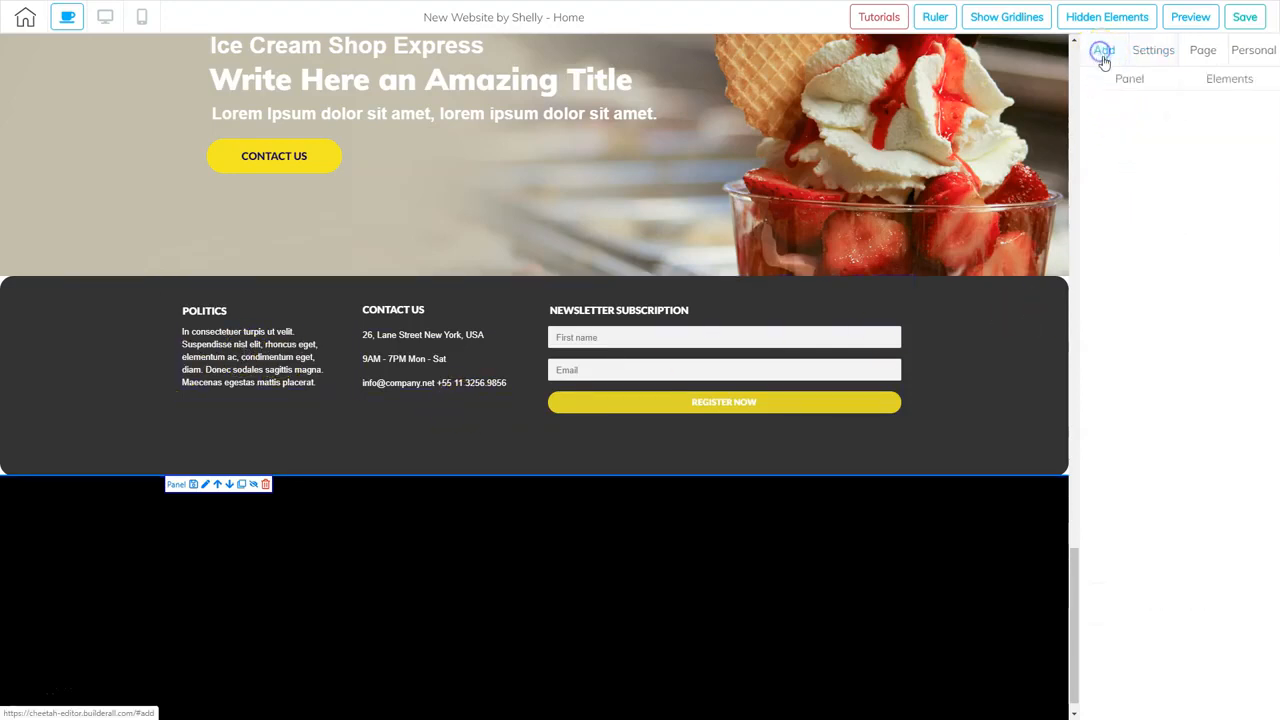
left_click(1214, 80)
left_click(1179, 149)
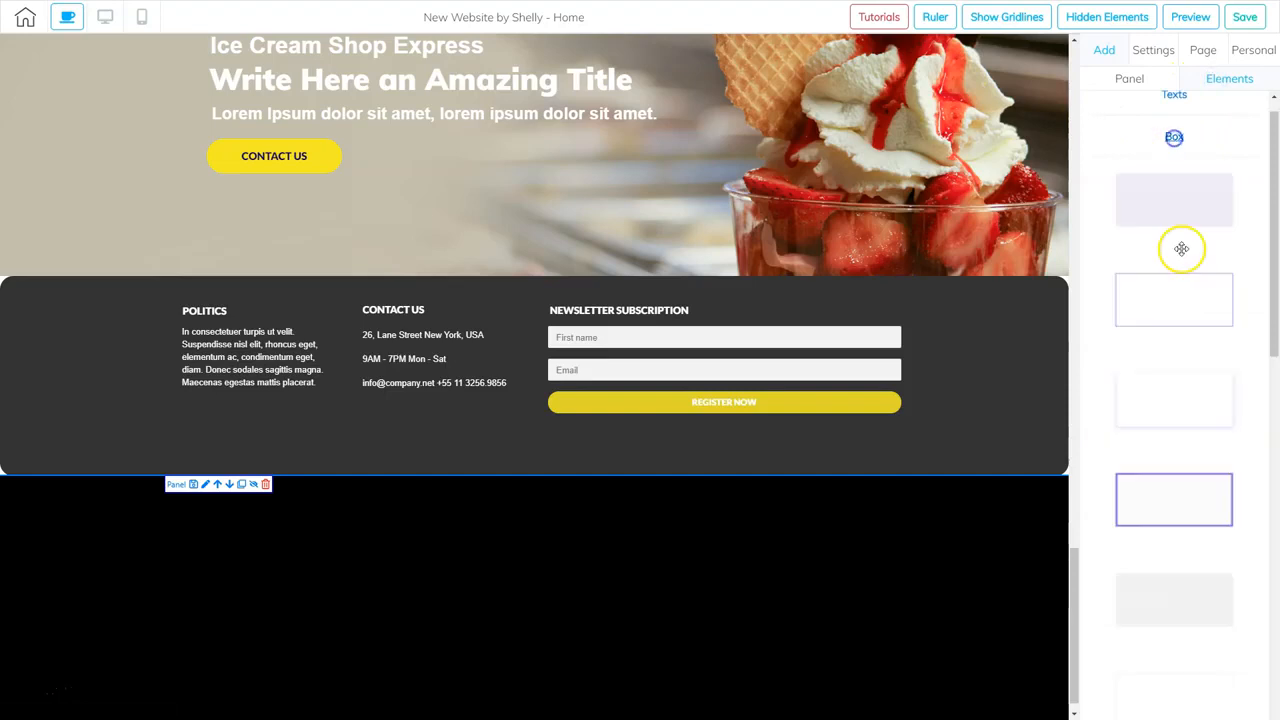
left_click_drag(1183, 289, 340, 560)
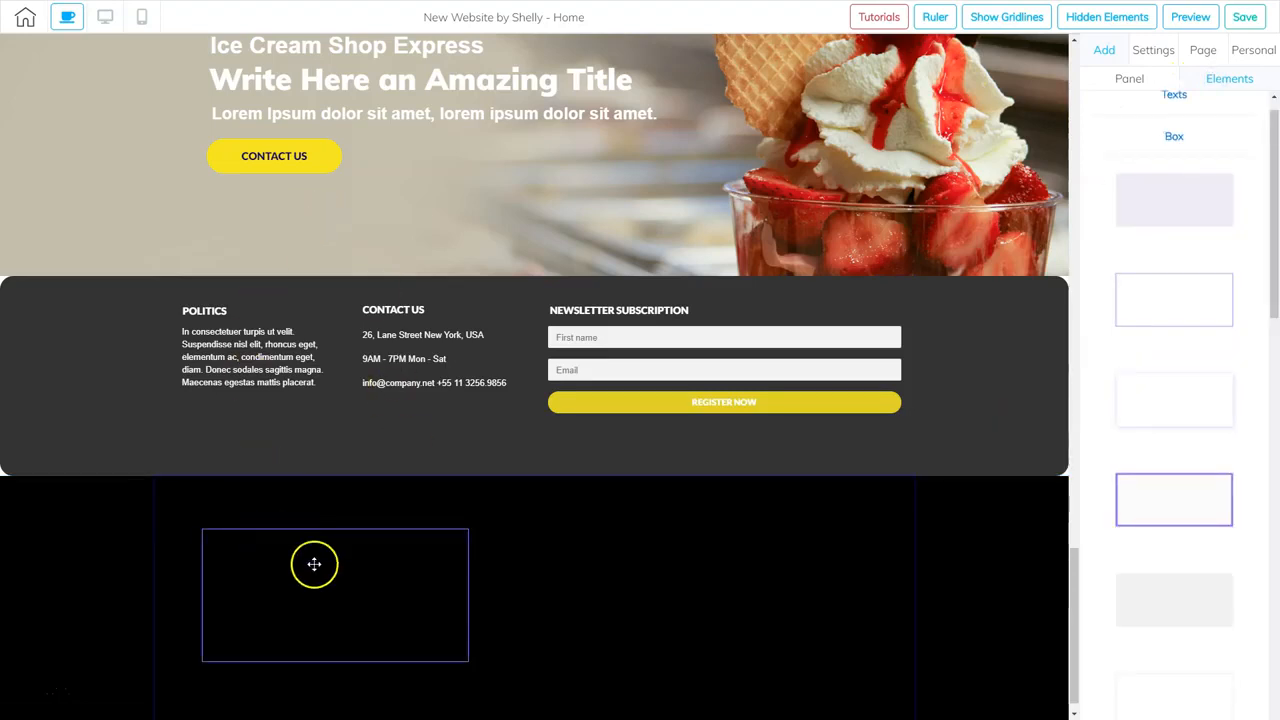
left_click(367, 568)
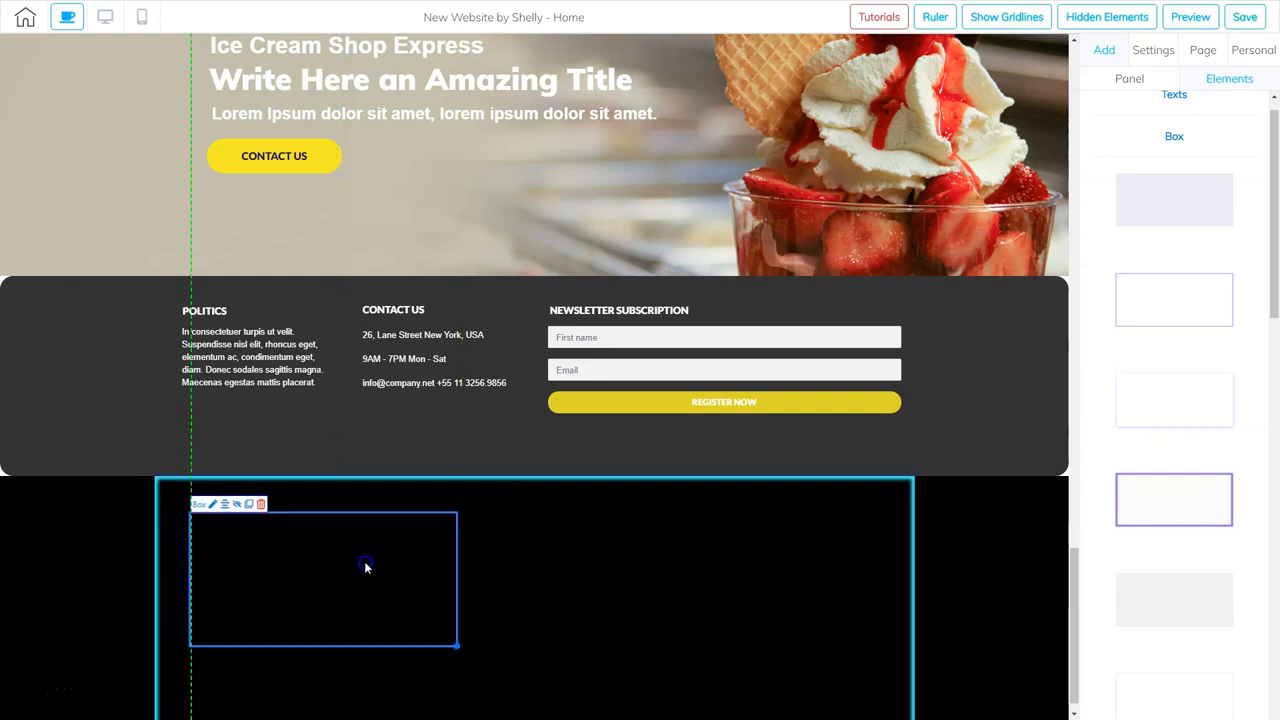
- Resize the outlined box to a roughly square shape and align it beneath the footer's Politics column
scroll(366, 569, "down", 1)
left_click_drag(455, 621, 334, 641)
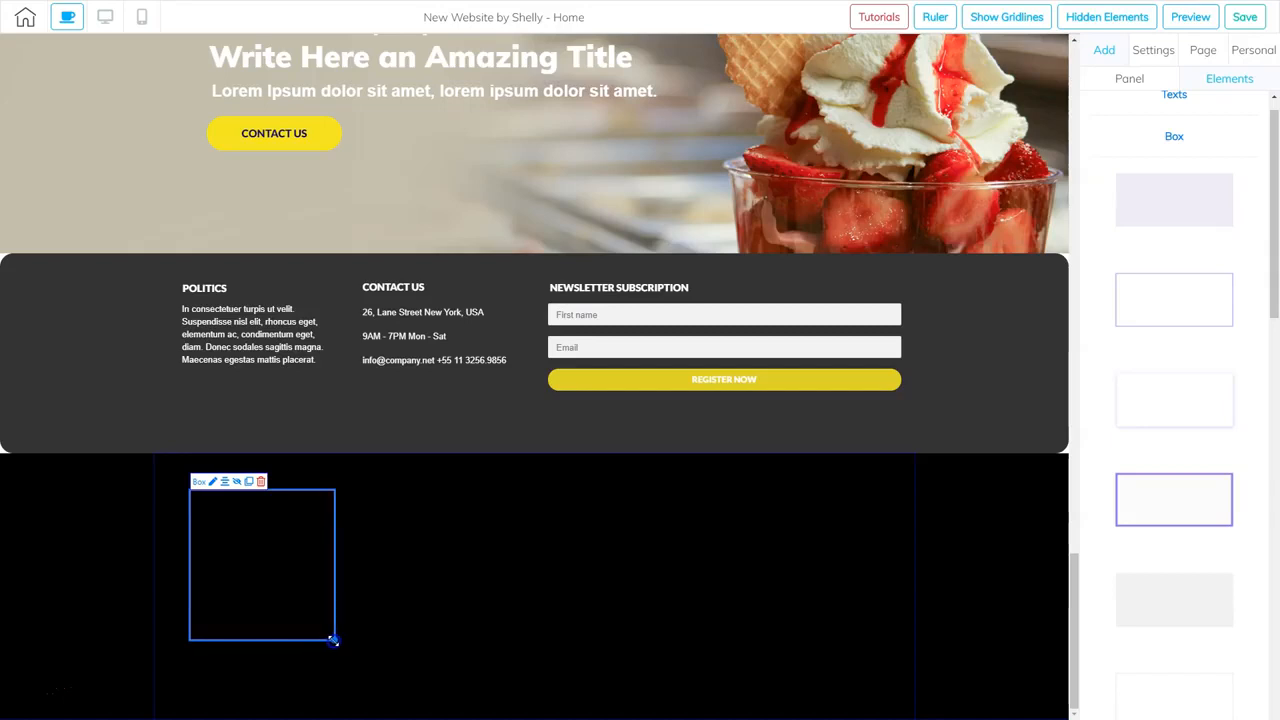
left_click_drag(229, 557, 218, 558)
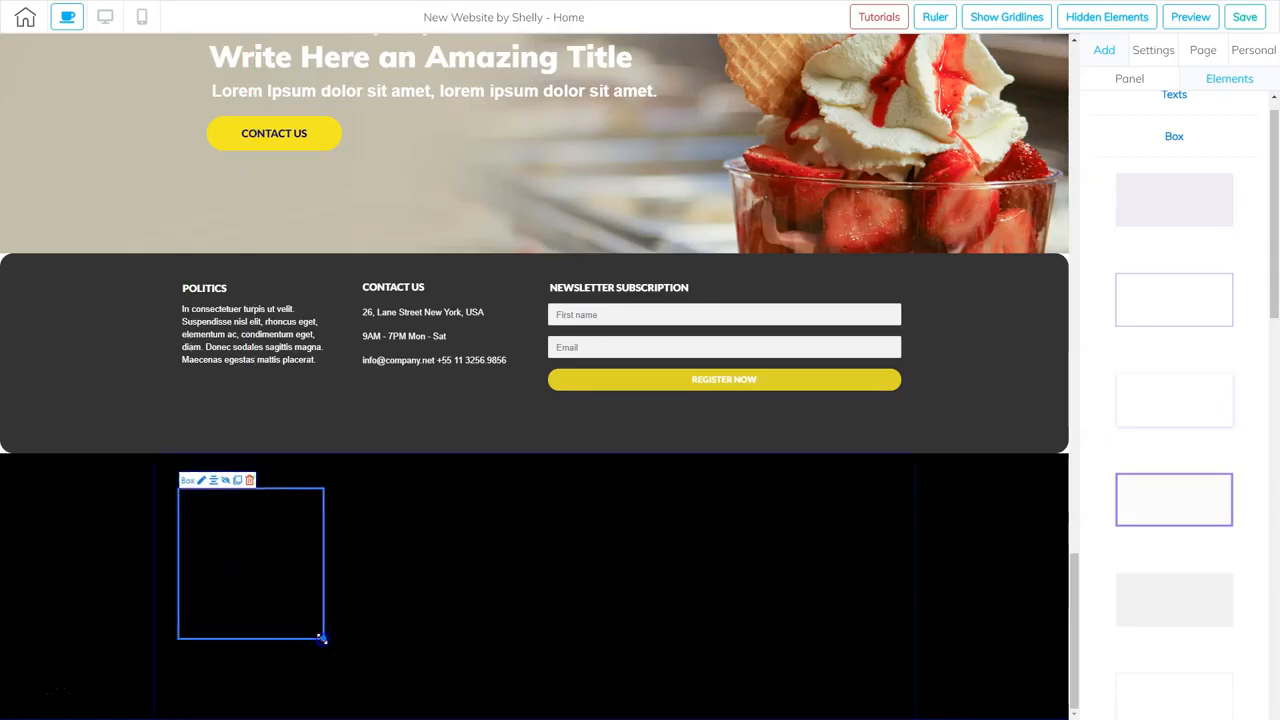
left_click_drag(321, 638, 328, 638)
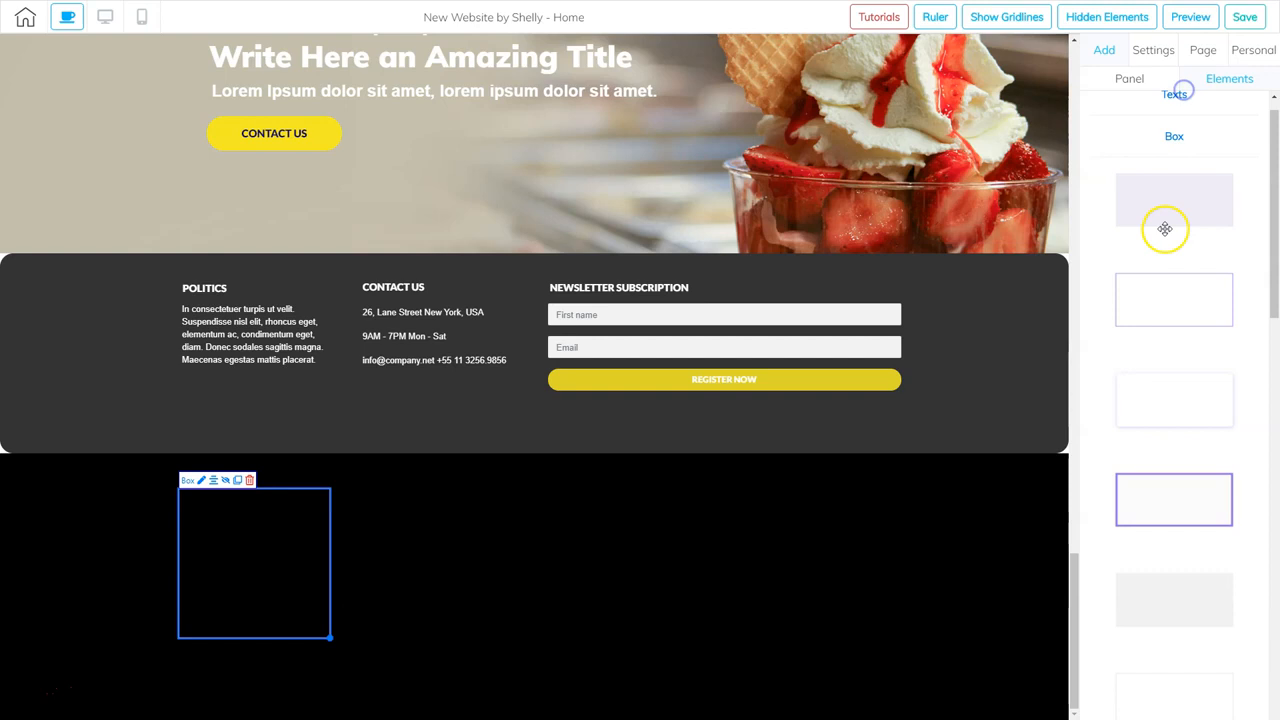
- Add a Title H6 text and a Paragraph text inside the outlined box, with the title near its upper edge
left_click(1175, 95)
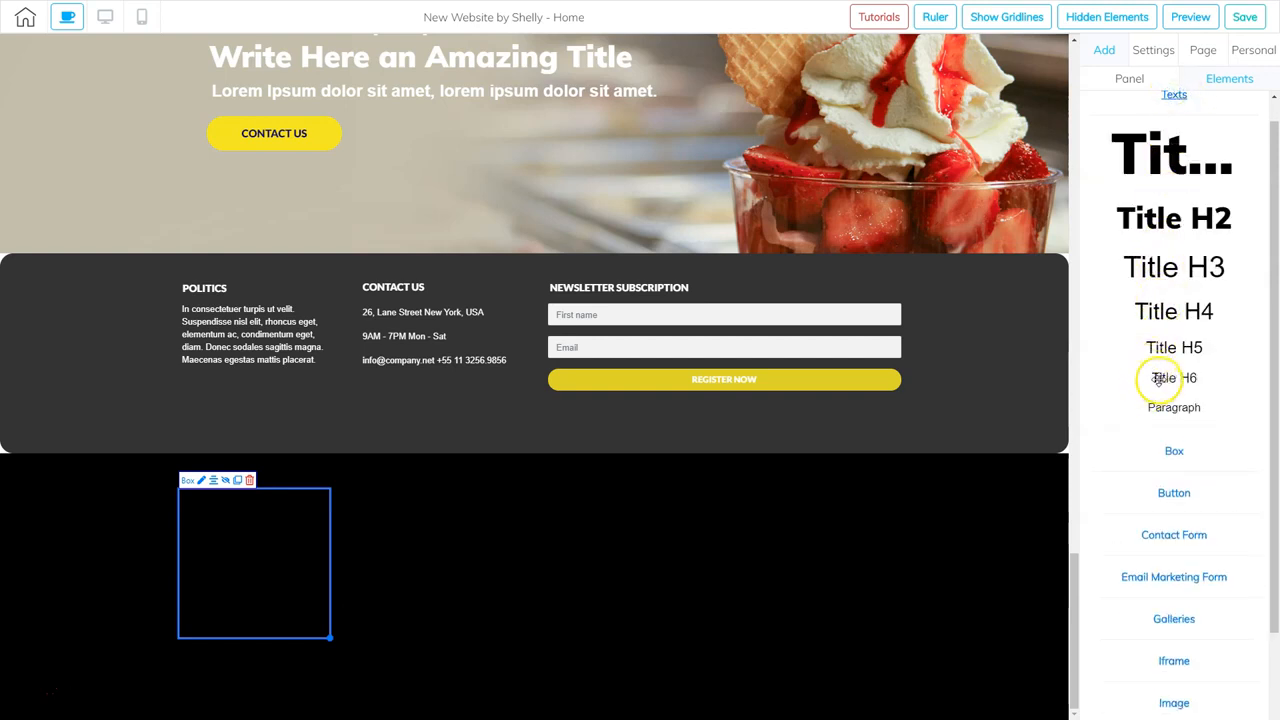
left_click_drag(1164, 379, 305, 567)
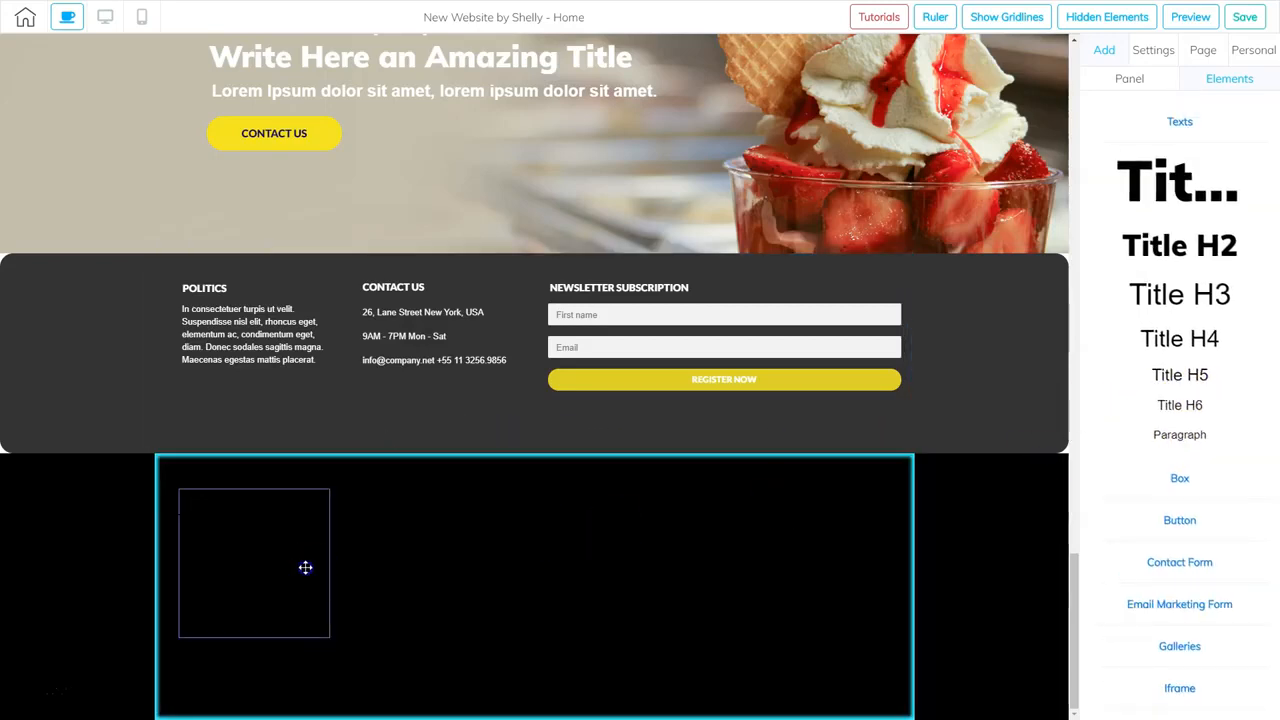
left_click_drag(758, 537, 198, 517)
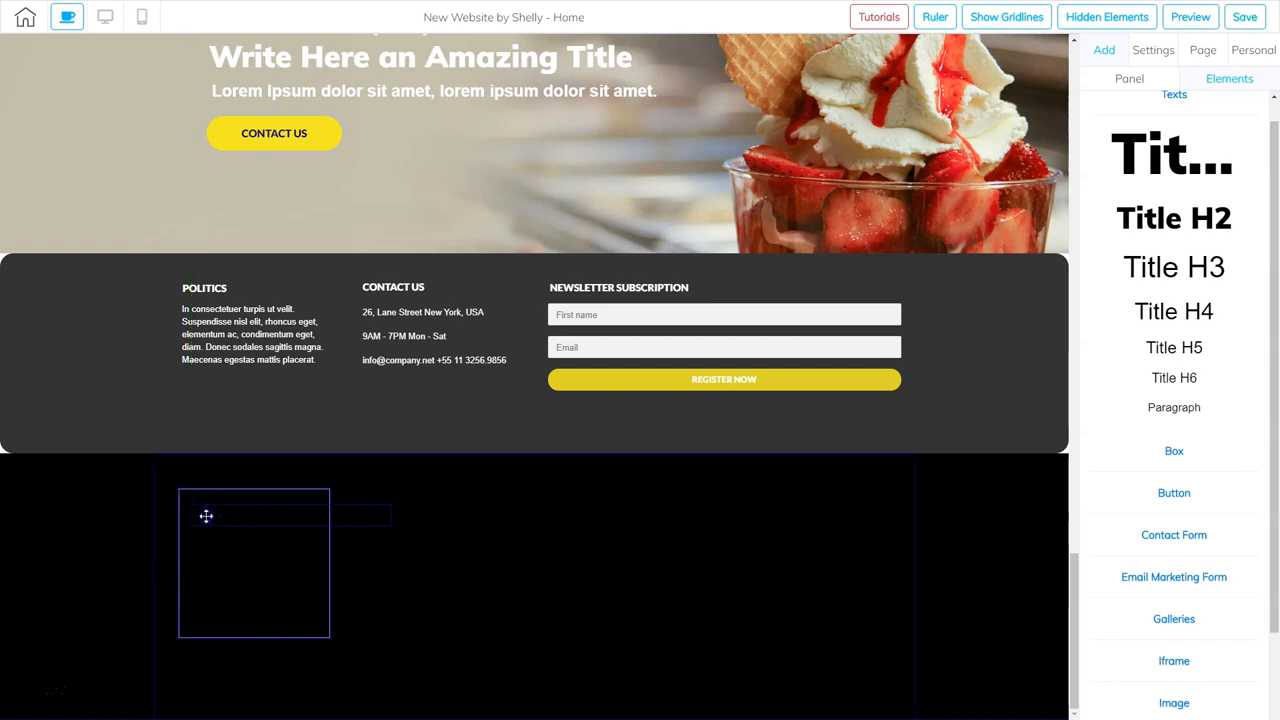
- Change the text colour of both the H6 title and the paragraph in the box to white
left_click(212, 515)
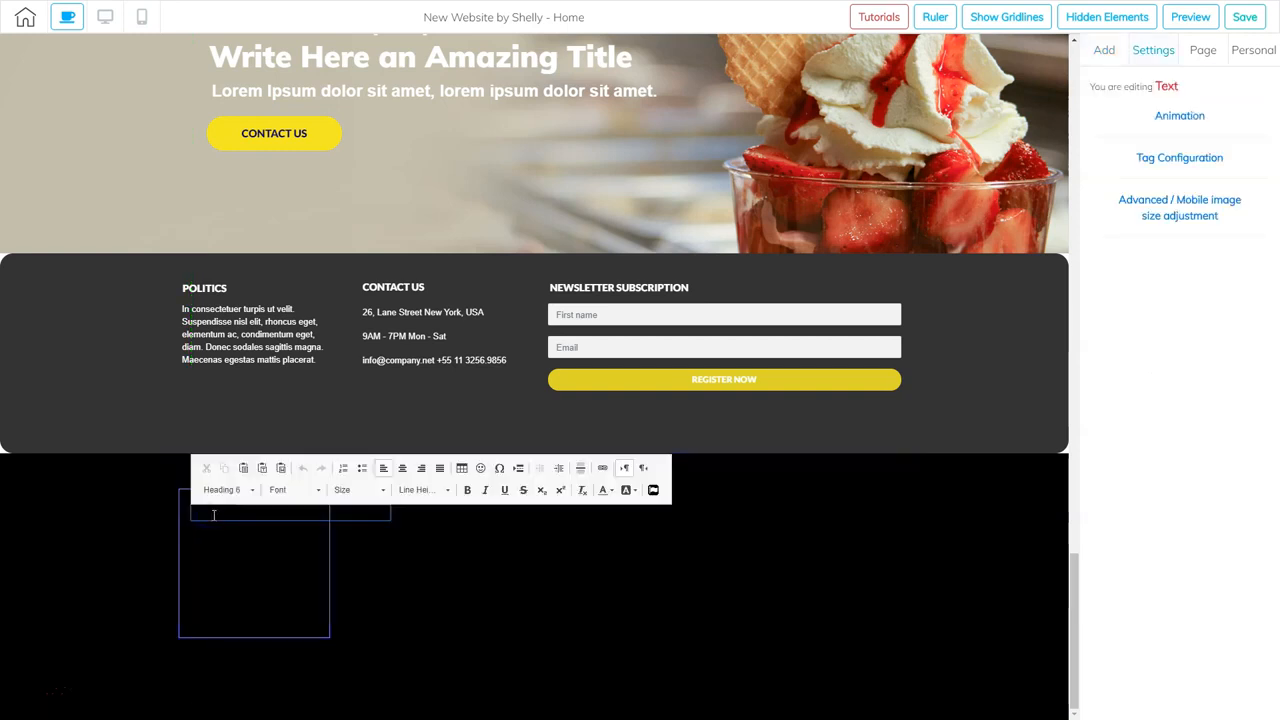
left_click(607, 490)
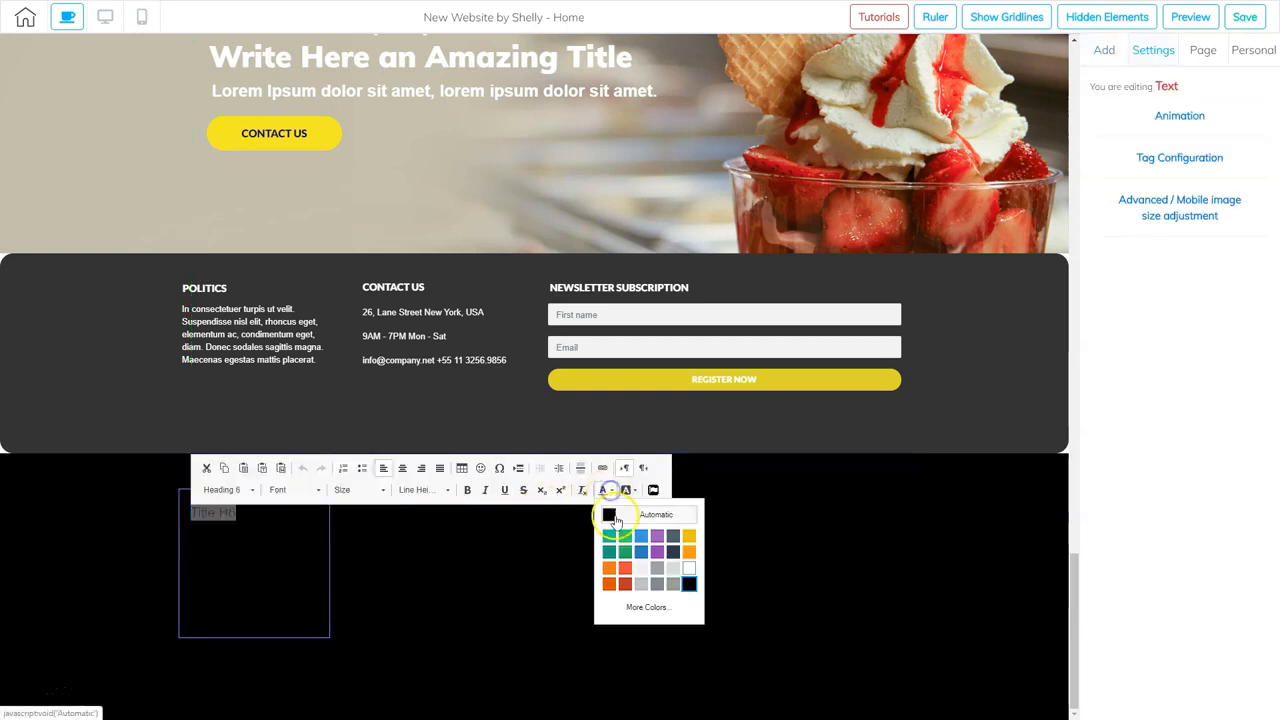
left_click(687, 569)
left_click(218, 561)
double_click(231, 563)
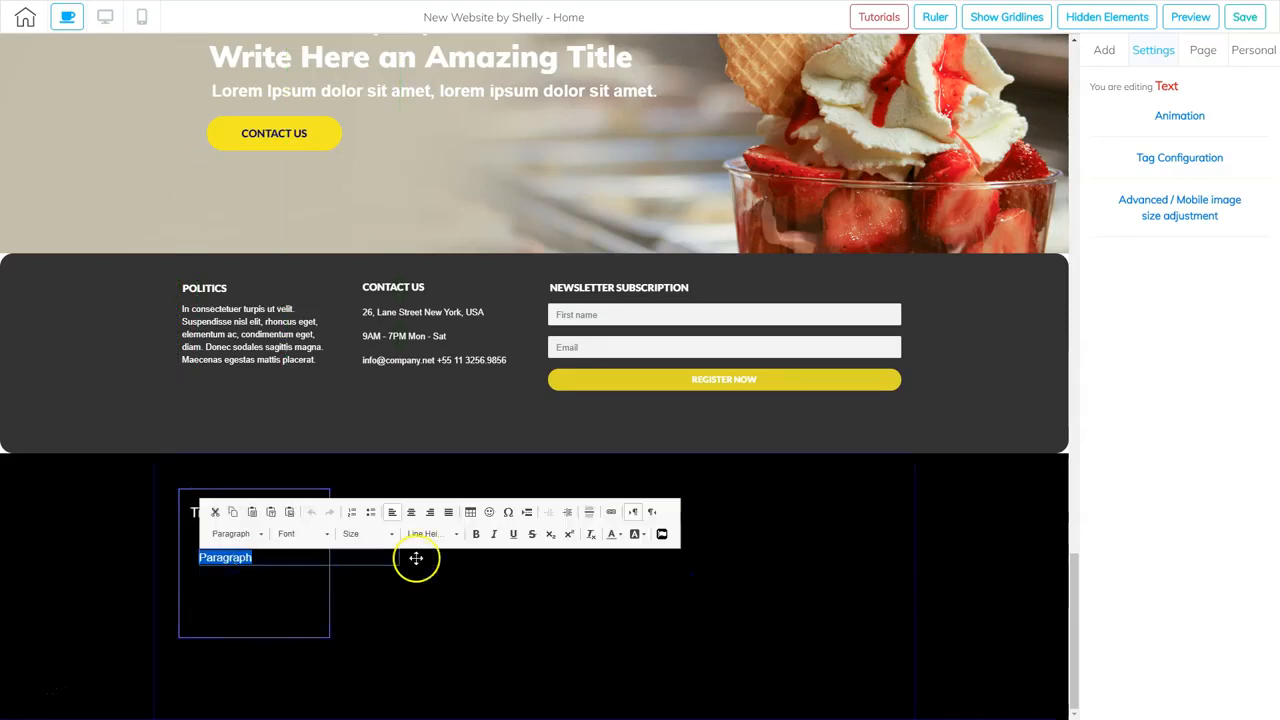
left_click(614, 534)
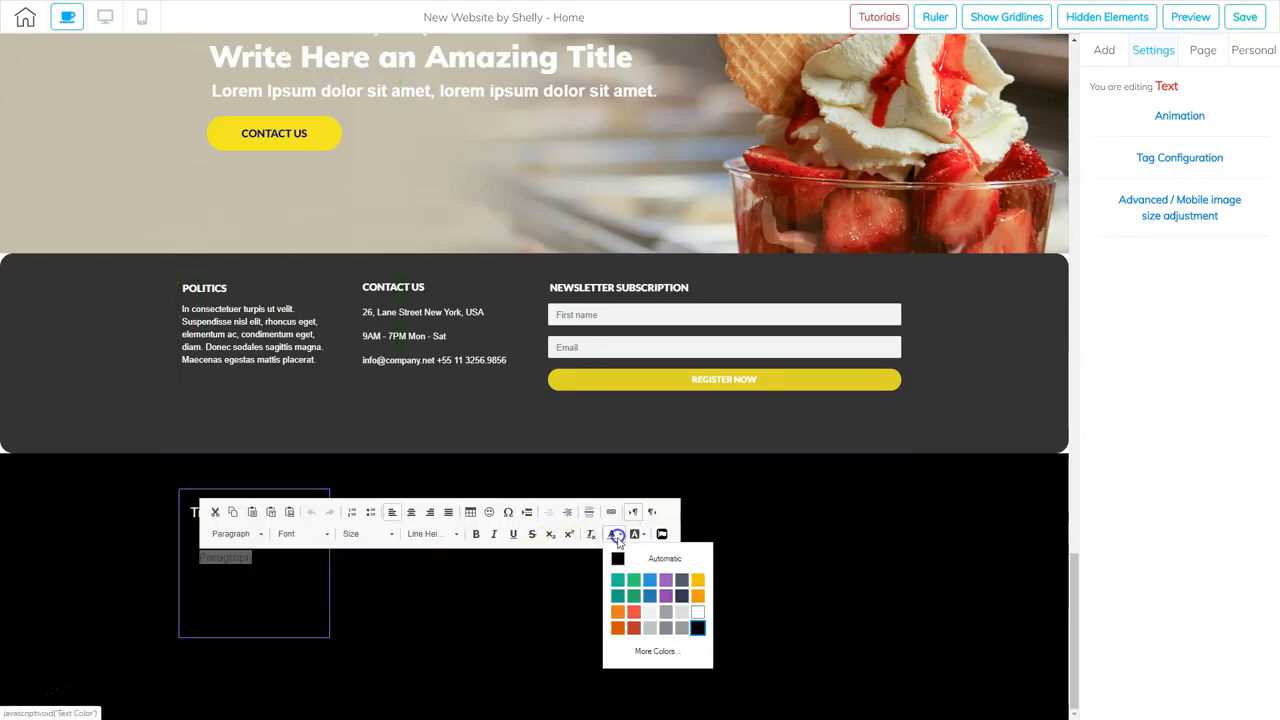
left_click(688, 612)
left_click(357, 595)
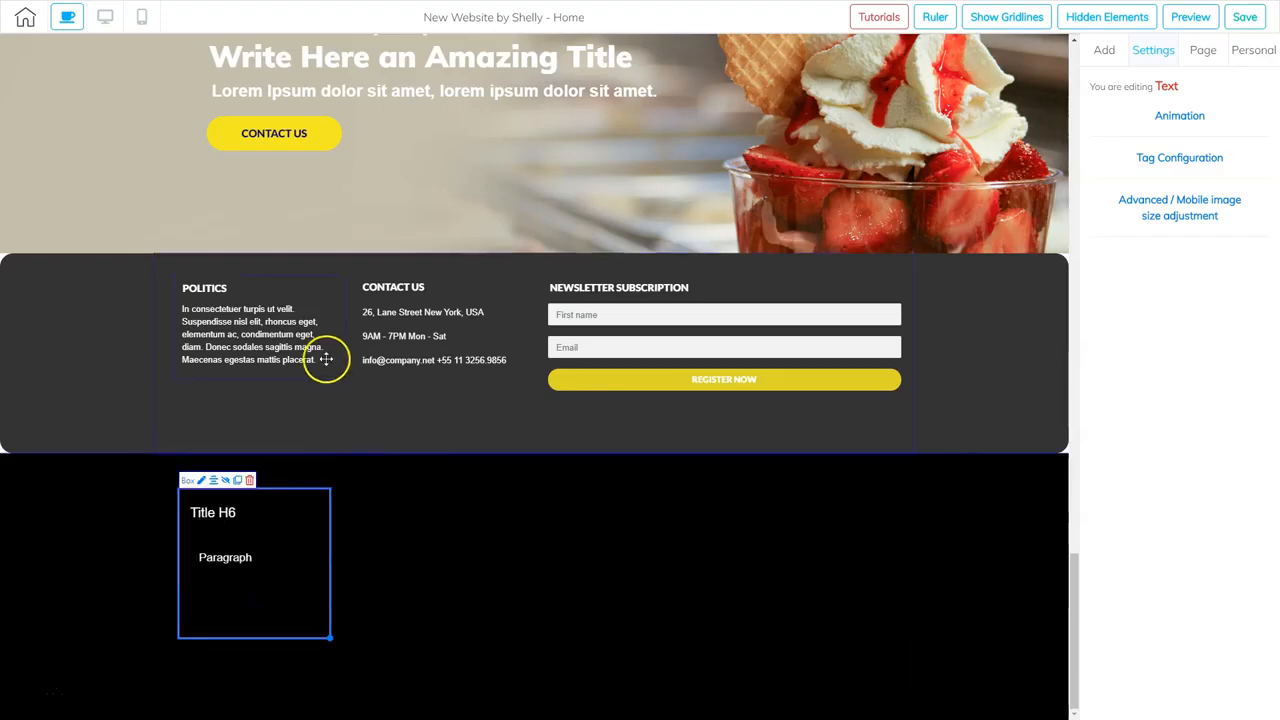
- Replace the H6 title with the footer heading POLITICS and fit its text frame into the top of the box
left_click(209, 288)
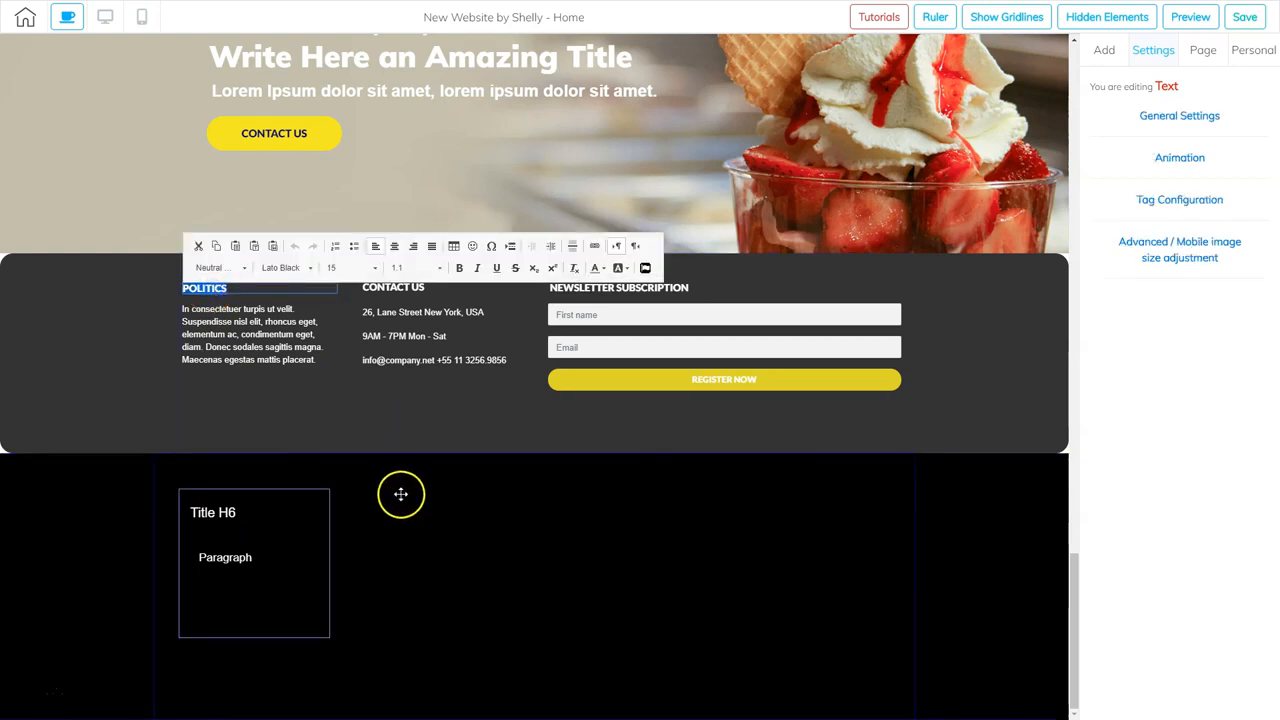
left_click(224, 512)
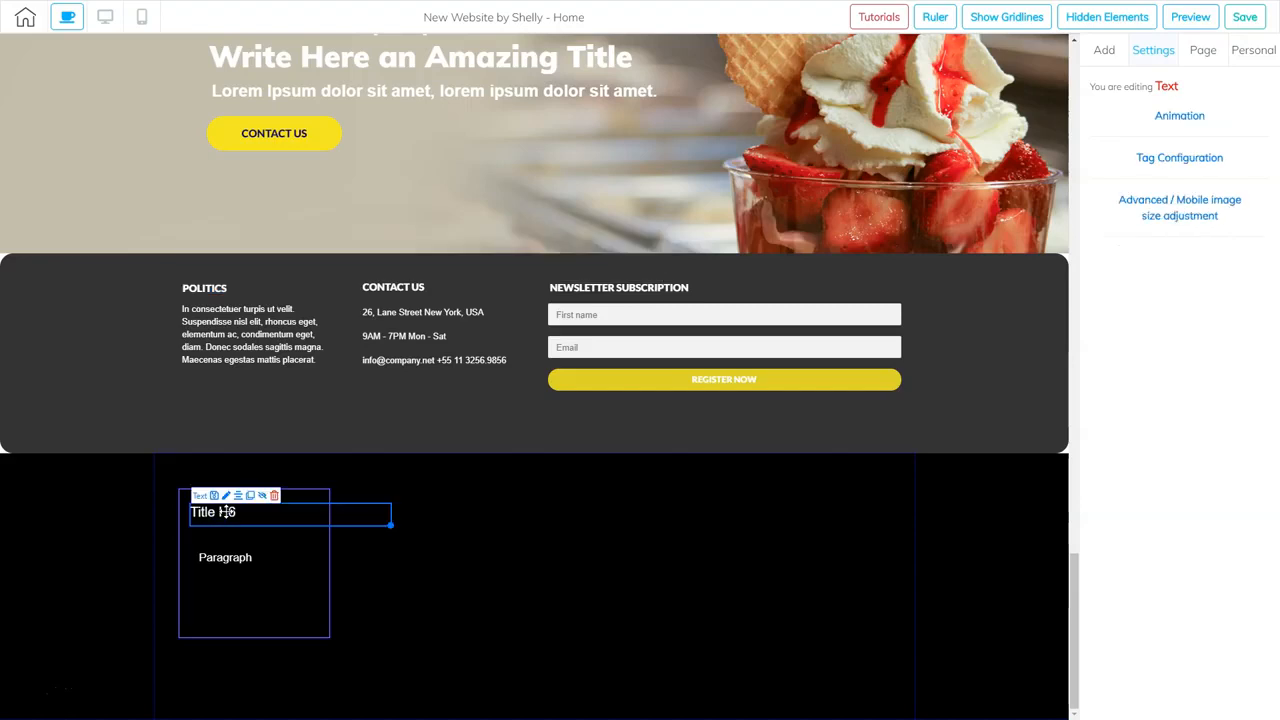
left_click(227, 512)
type("POLITICS")
left_click(257, 522)
left_click_drag(220, 511, 219, 507)
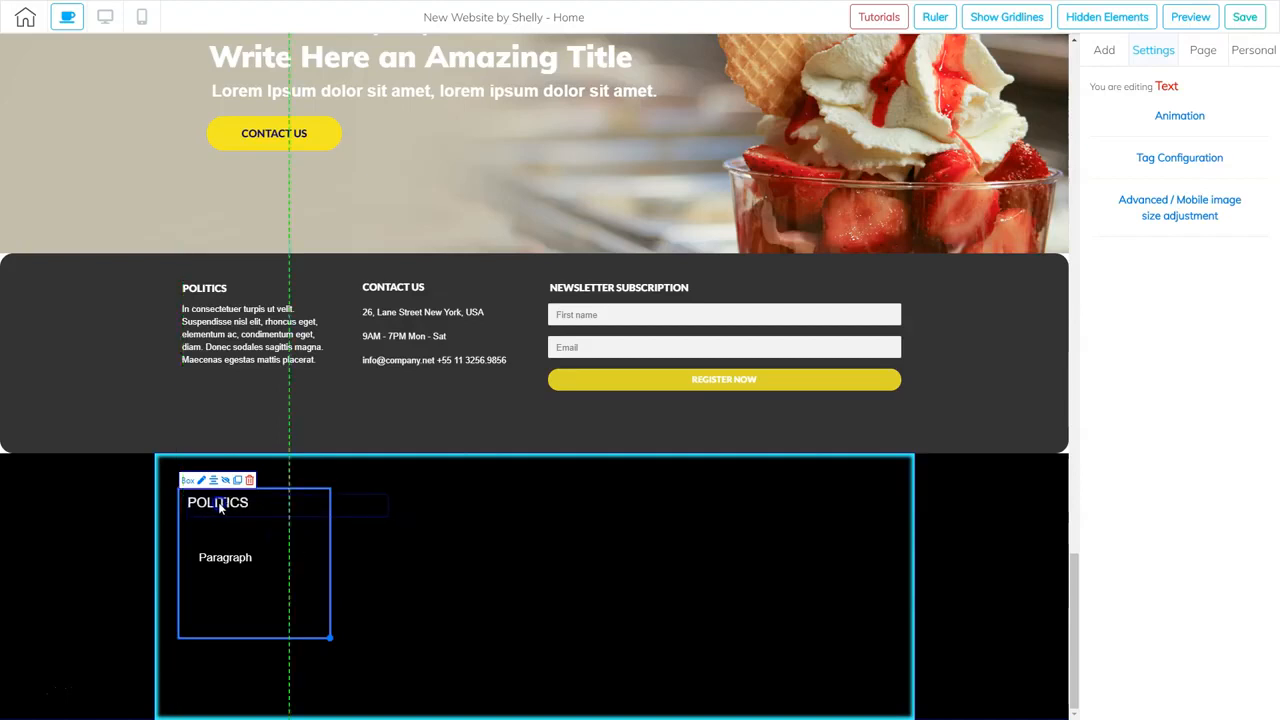
left_click(371, 514)
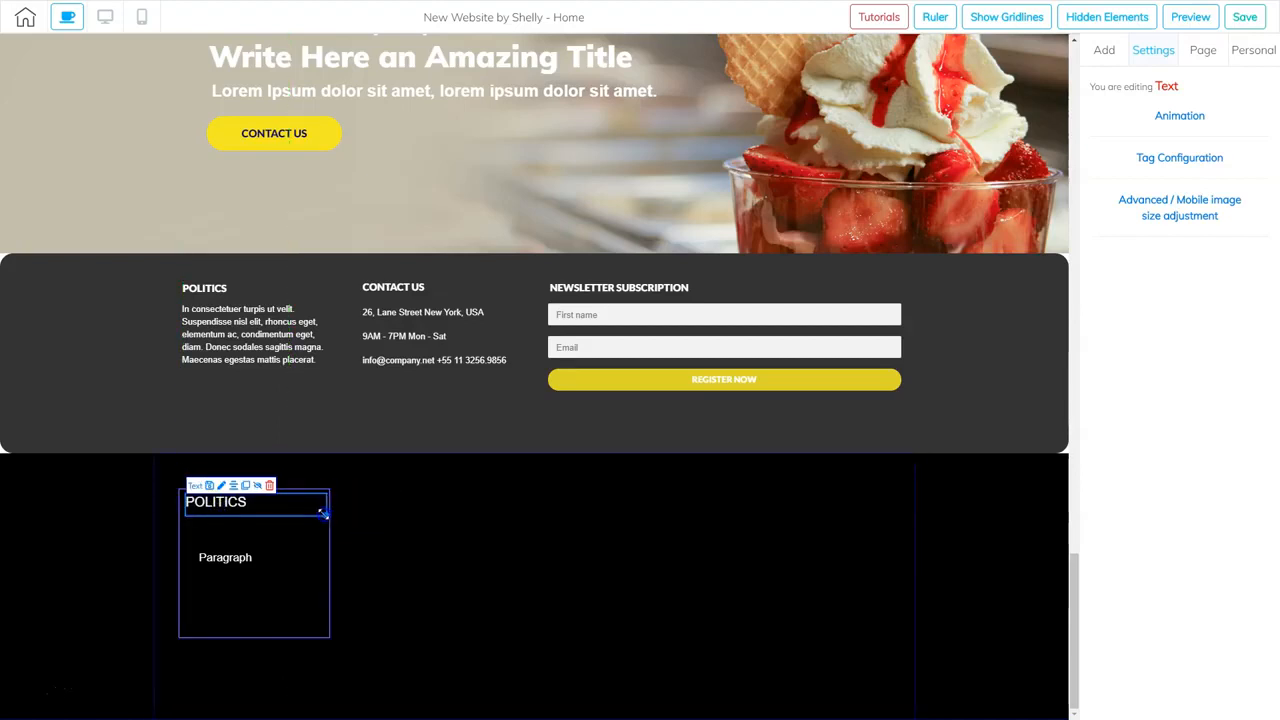
- Replace the placeholder paragraph in the box with a copy of the footer's Politics paragraph
left_click(239, 350)
triple_click(243, 327)
key("ctrl+c")
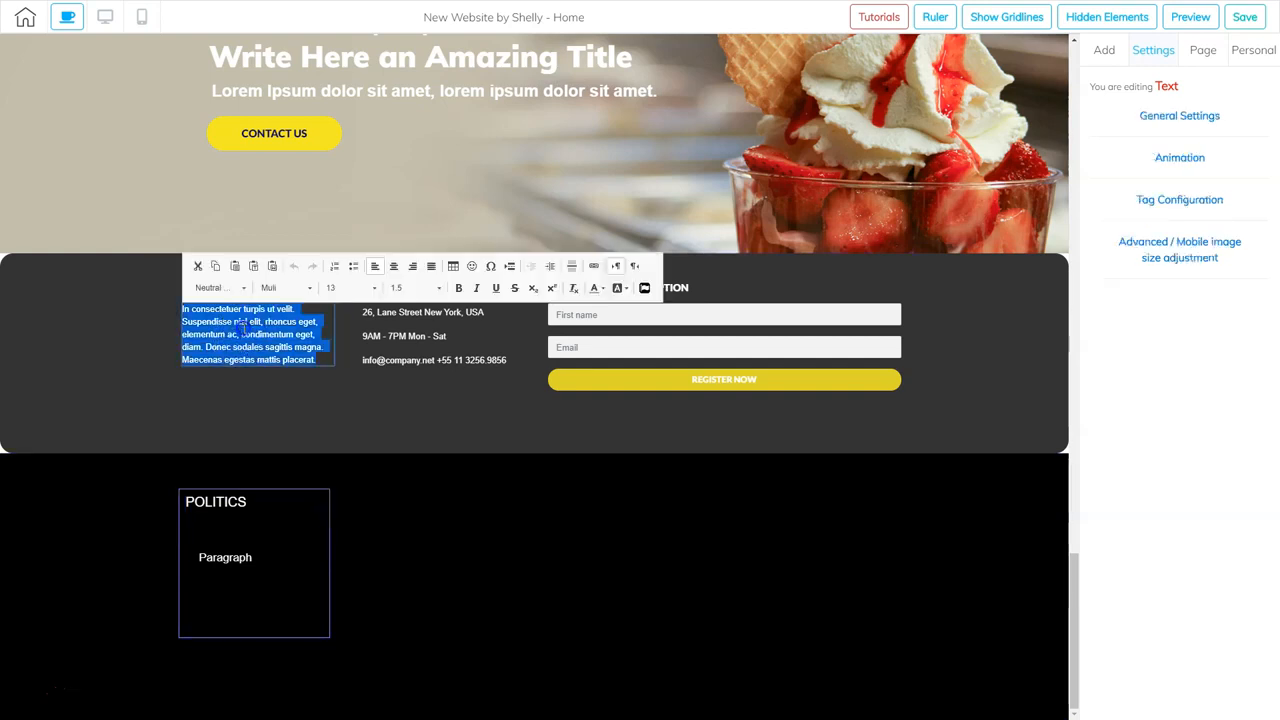
left_click(238, 557)
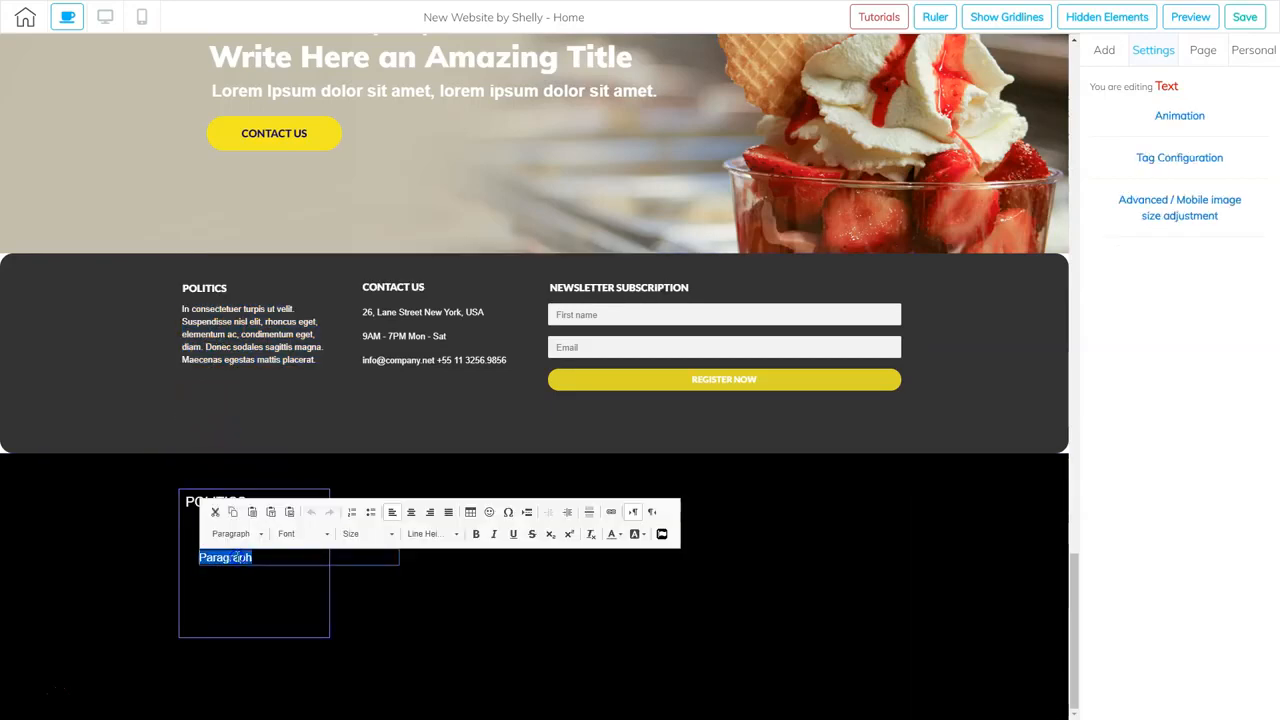
key("ctrl+v")
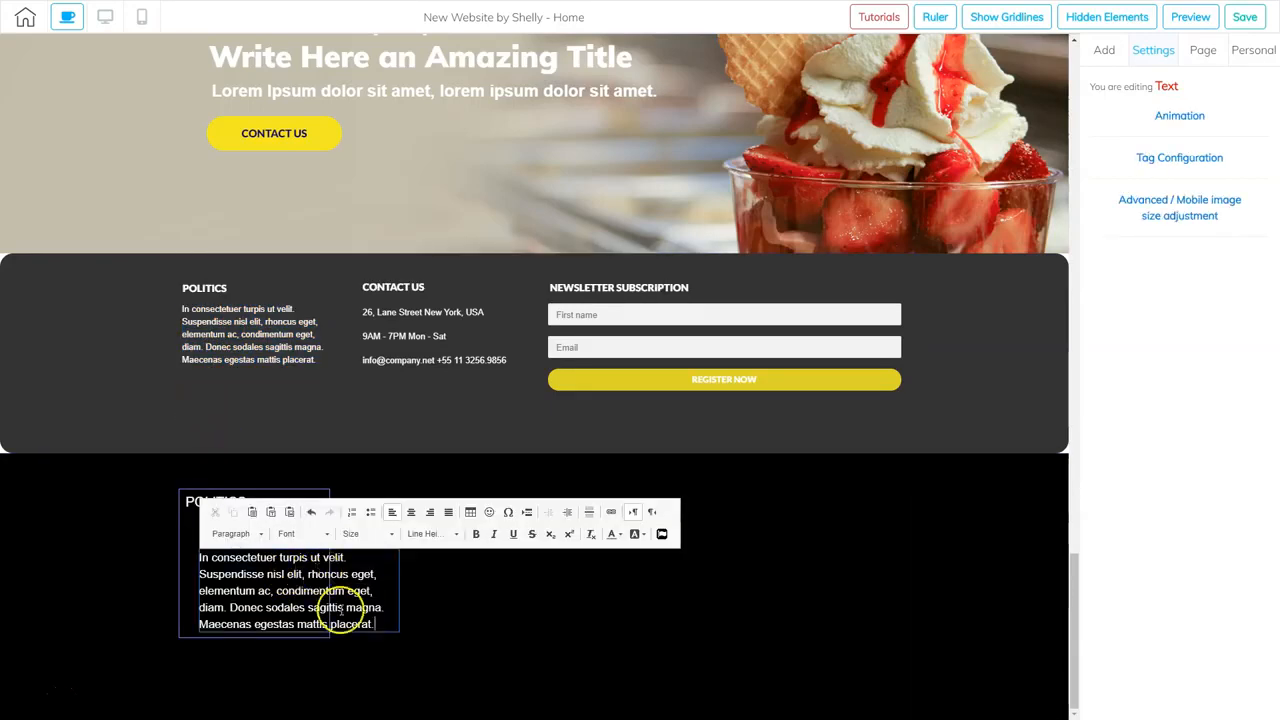
left_click(441, 616)
- Move the pasted paragraph directly under the POLITICS title and narrow its frame to the width of the box
left_click_drag(328, 597, 292, 556)
left_click(352, 597)
left_click_drag(386, 607, 331, 596)
left_click(331, 596)
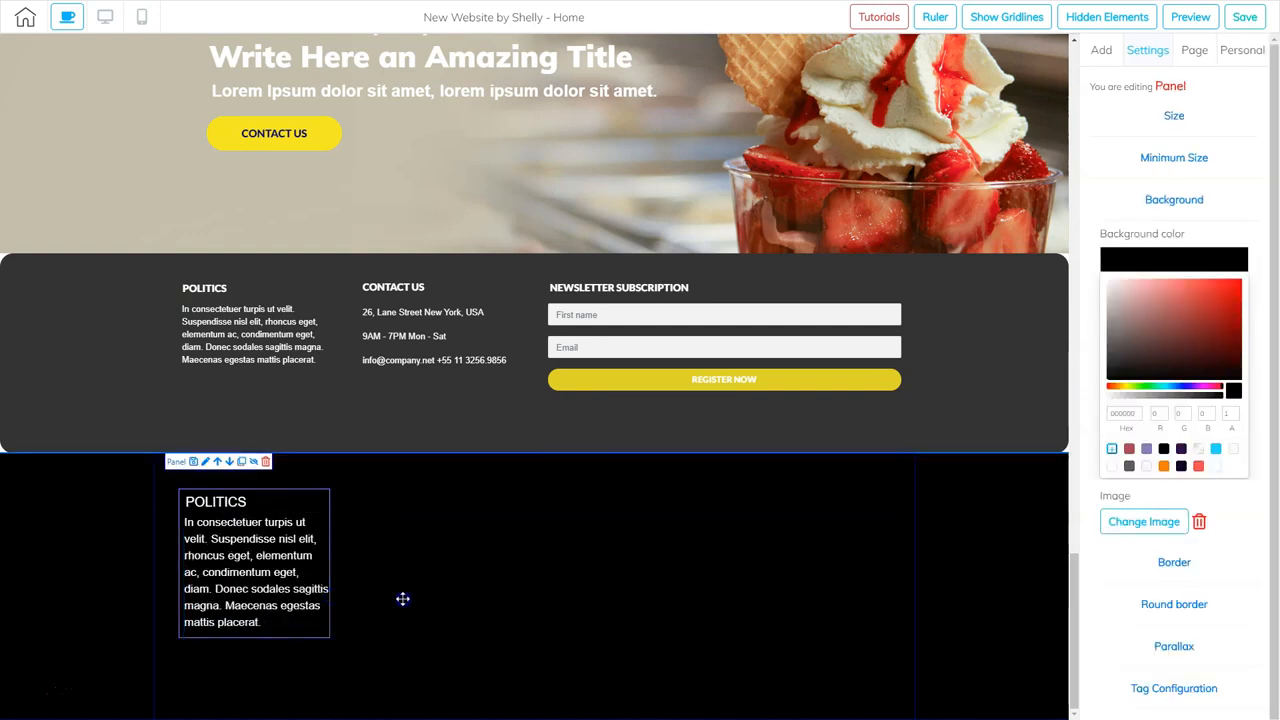
left_click(288, 373)
left_click(317, 638)
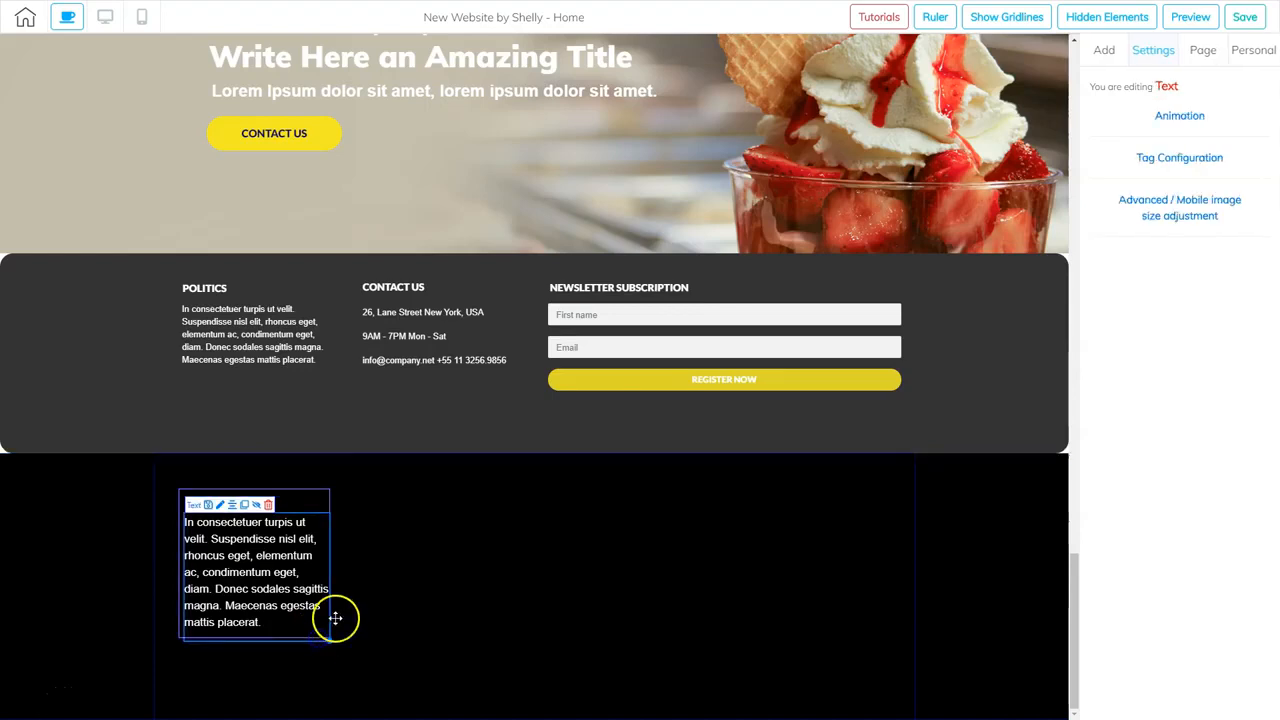
- Remove the POLITICS box's border by setting its width to 0 and style to none, and reposition the title inside the box
left_click(331, 503)
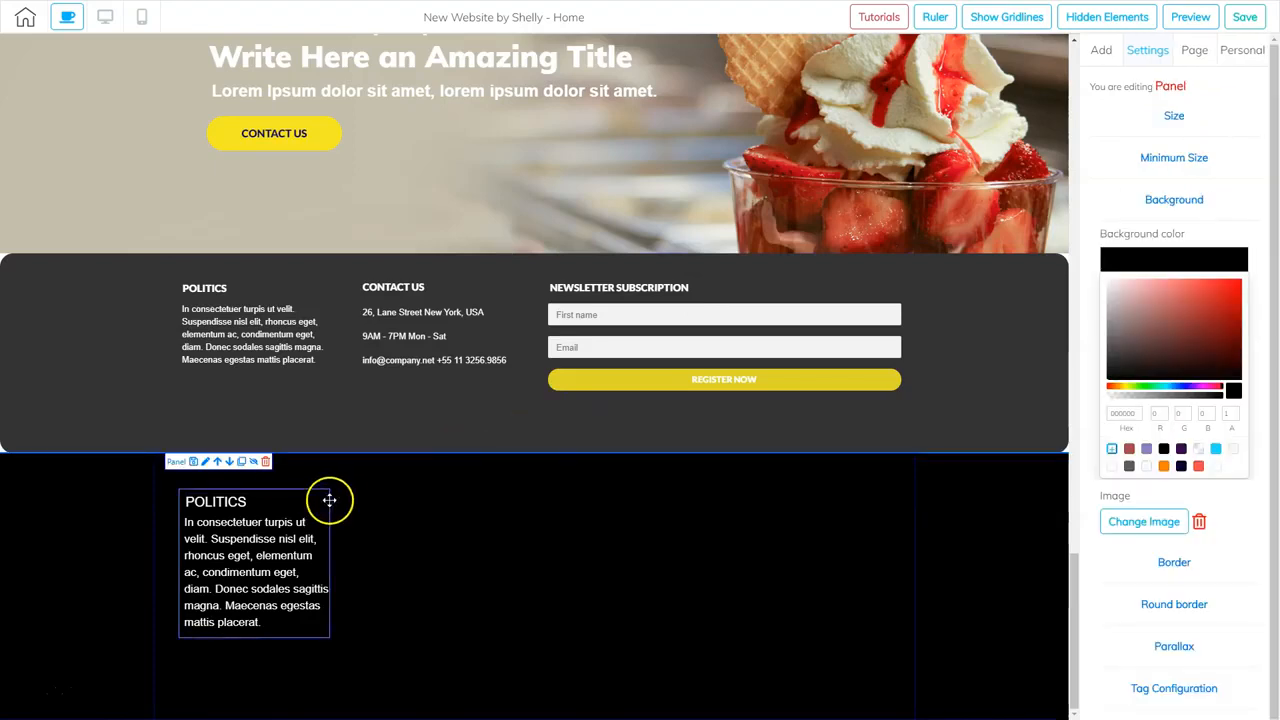
left_click(329, 500)
left_click(1130, 338)
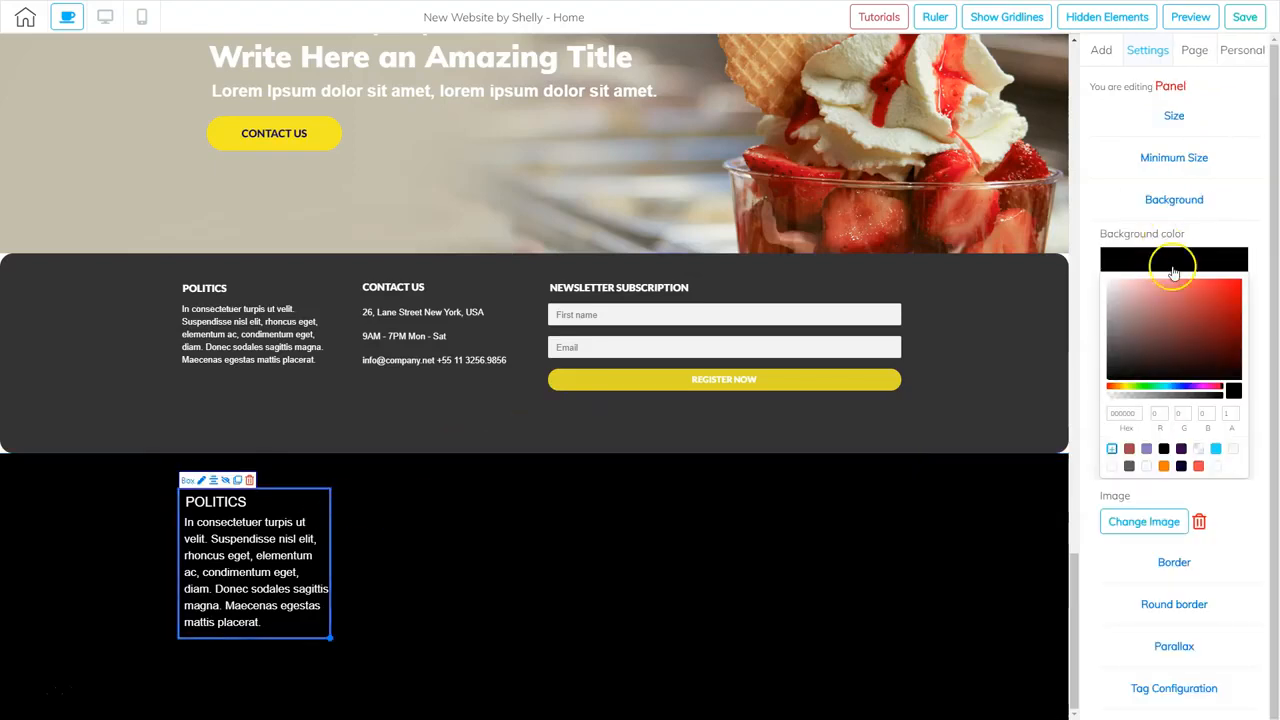
left_click(1176, 566)
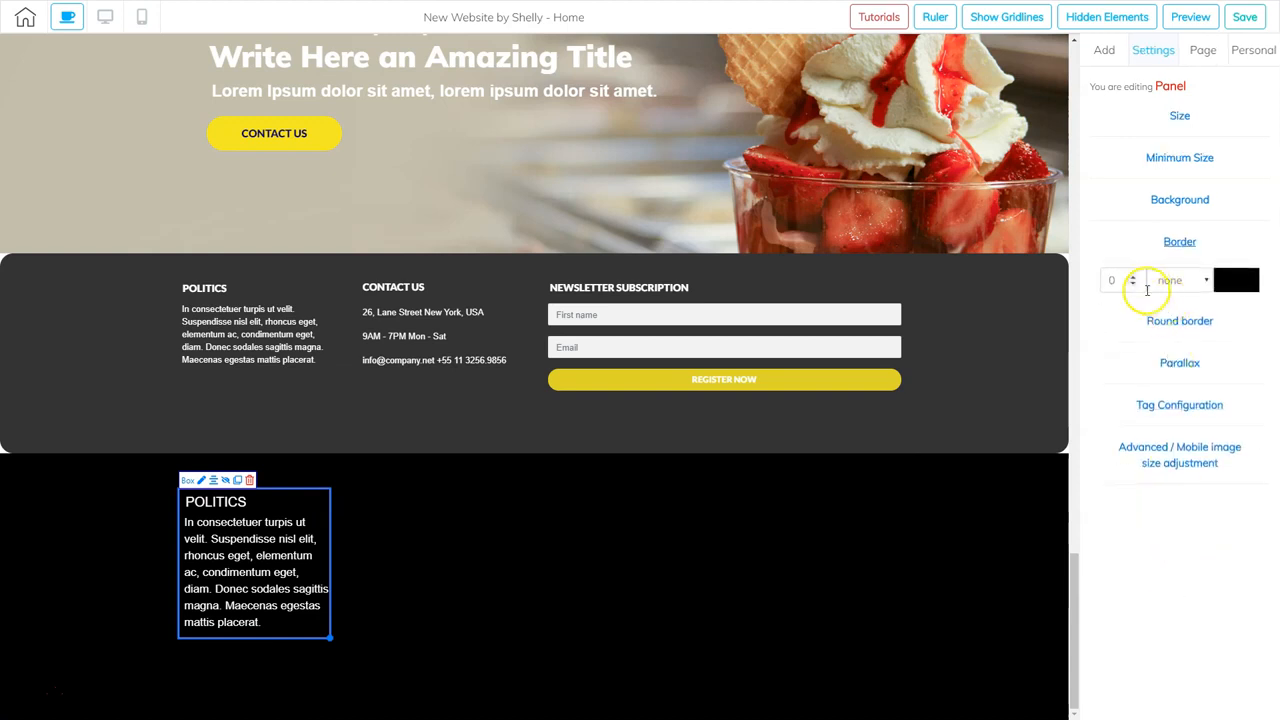
left_click_drag(298, 512, 289, 511)
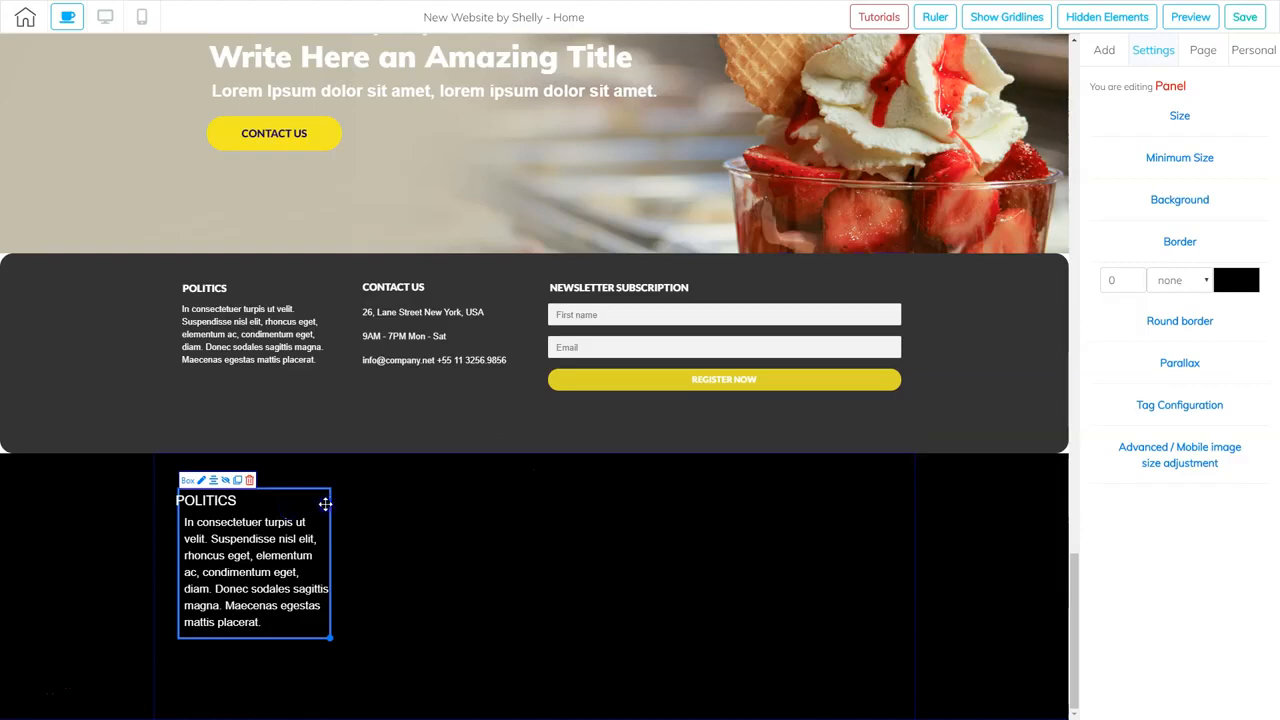
left_click(322, 505)
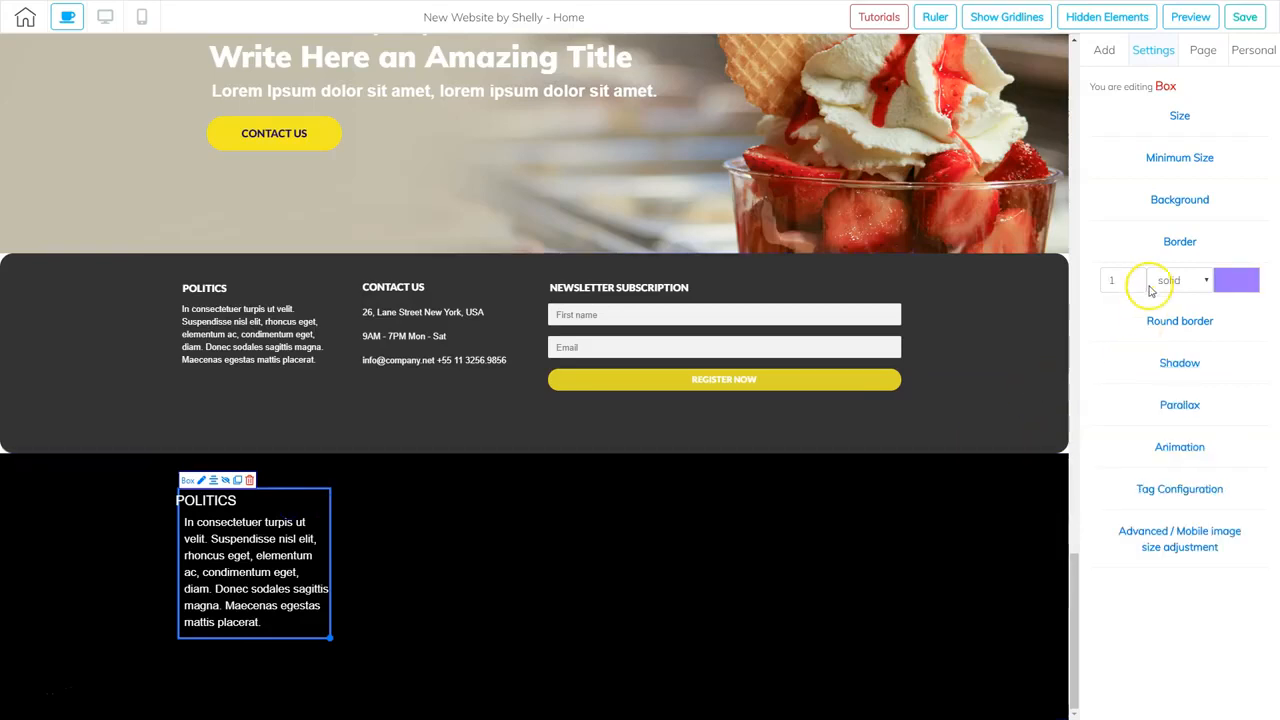
left_click(1134, 285)
left_click(1178, 280)
left_click(1177, 297)
left_click_drag(228, 504, 234, 506)
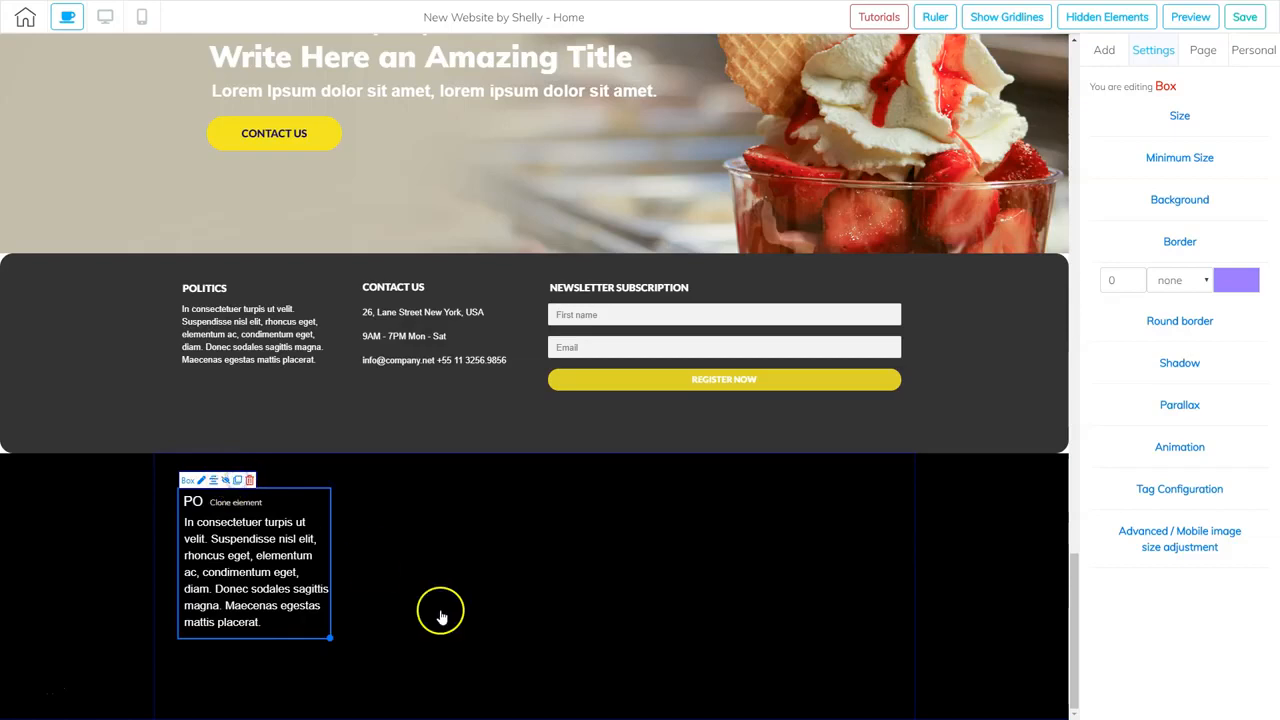
- Try to clone the POLITICS box into the space beside it, and delete the copy
left_click(395, 375)
left_click_drag(314, 500, 455, 519)
left_click_drag(506, 577, 463, 491)
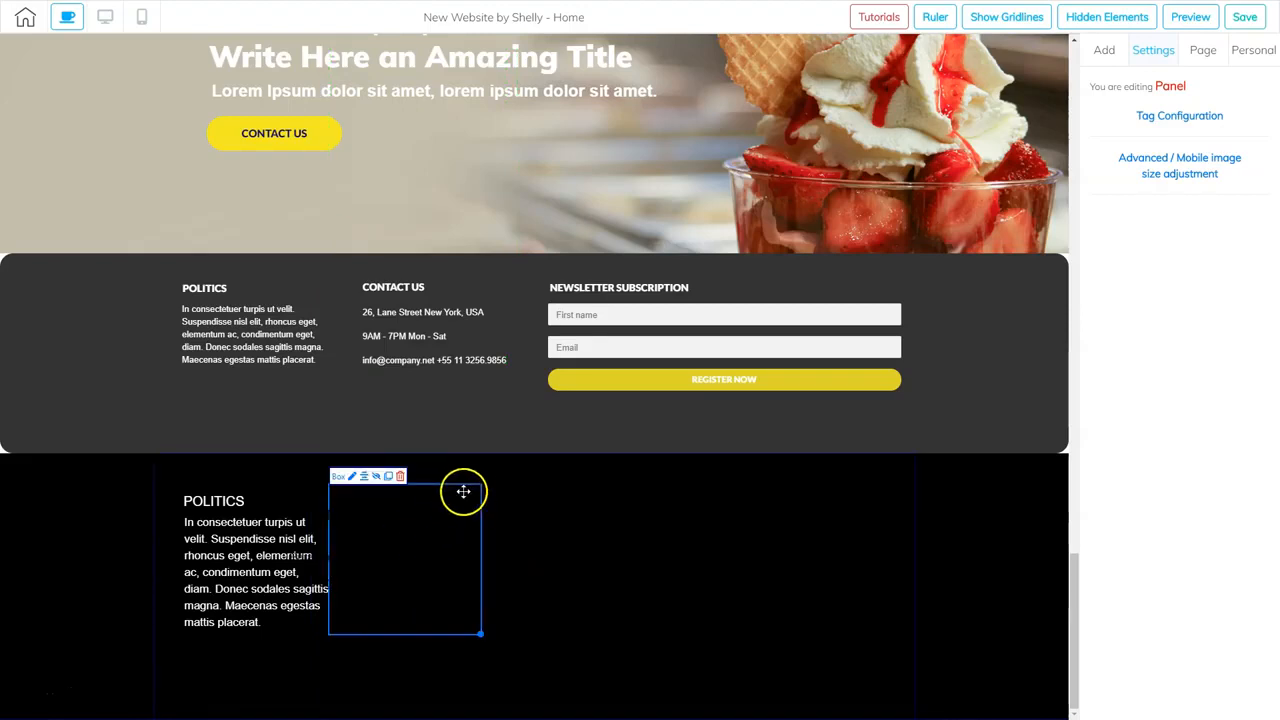
left_click(400, 476)
left_click(903, 377)
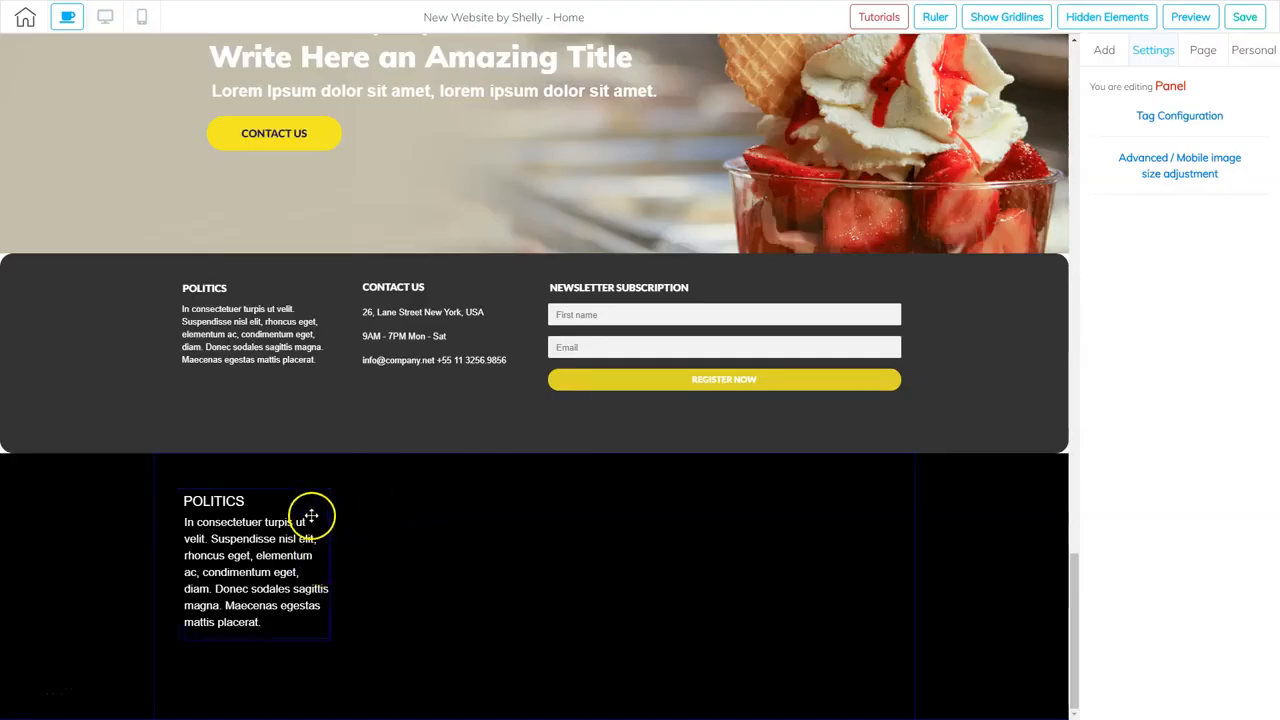
- Save the website and accept publishing it
left_click(1244, 17)
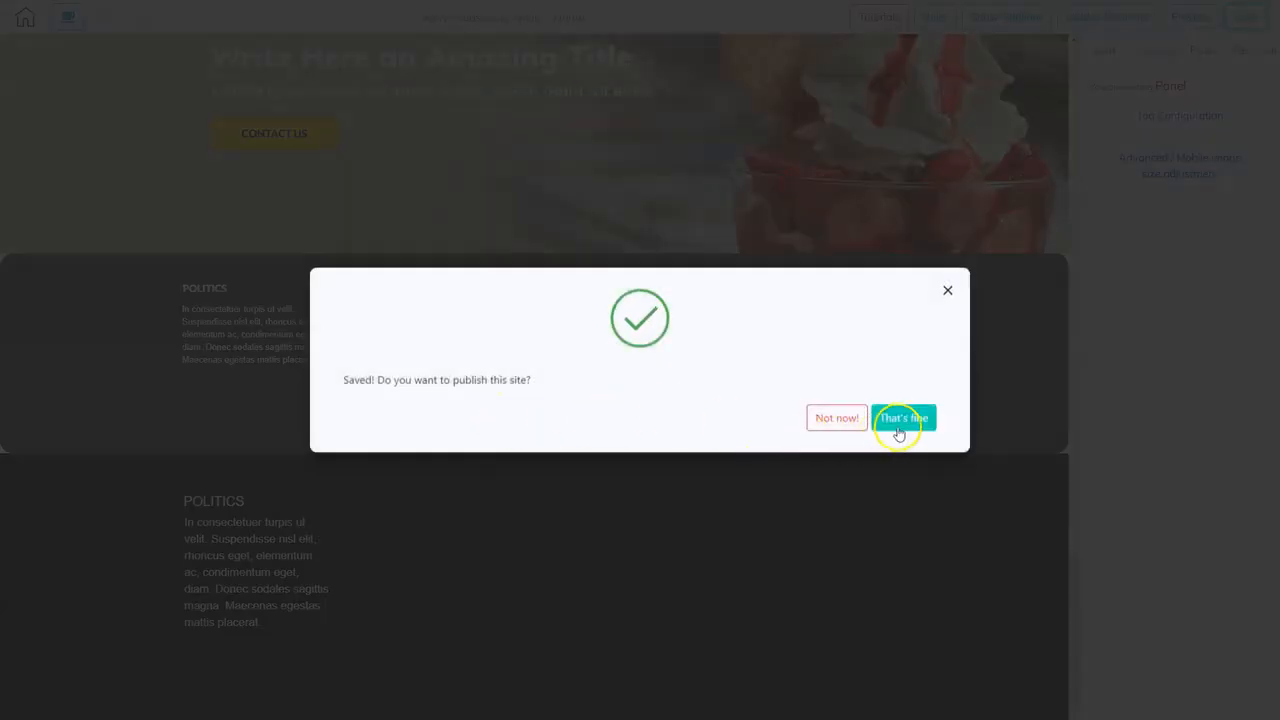
left_click(899, 420)
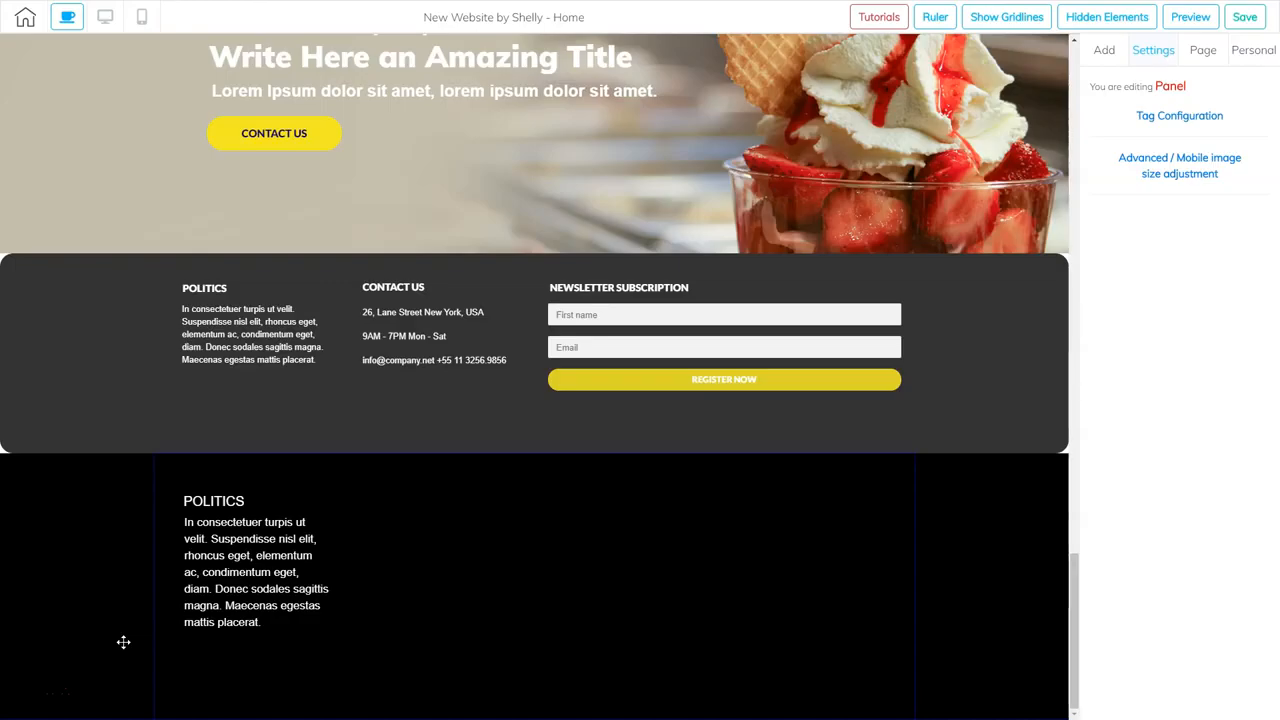
- Widen the POLITICS box slightly, clone it and place the copy beside it, under the original footer's Contact Us column
left_click(327, 510)
left_click_drag(330, 643, 334, 641)
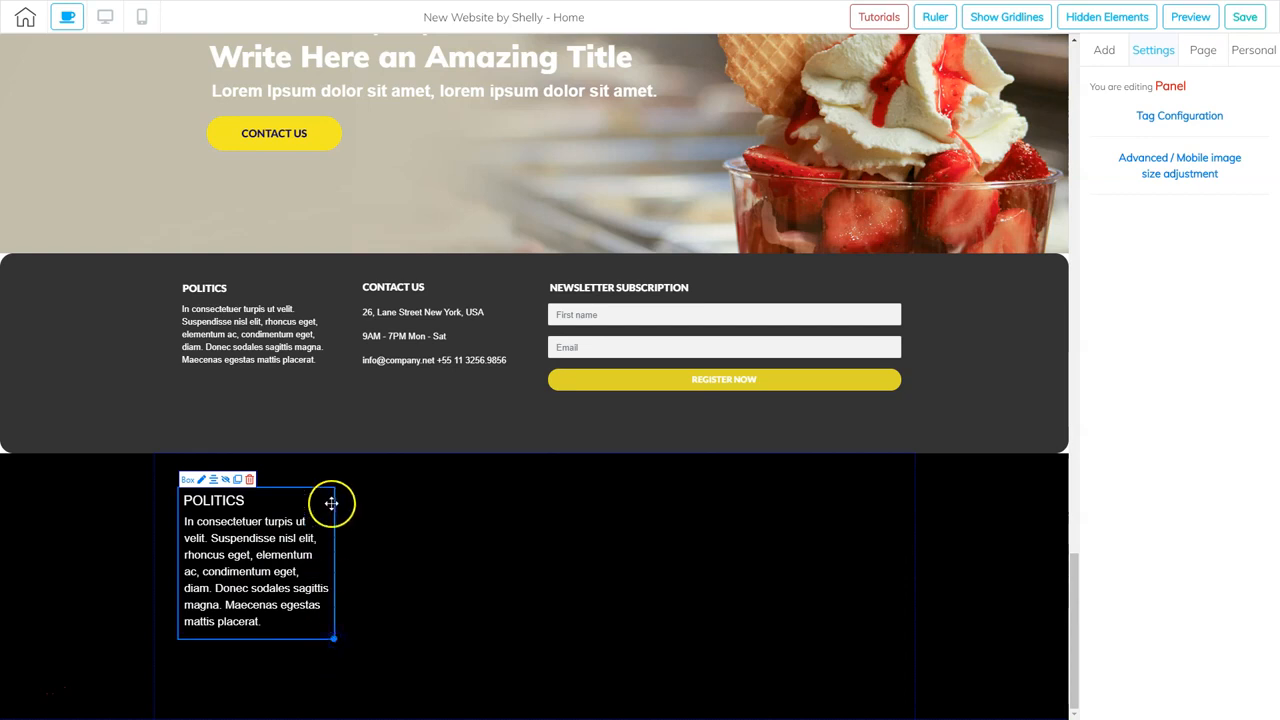
left_click(236, 480)
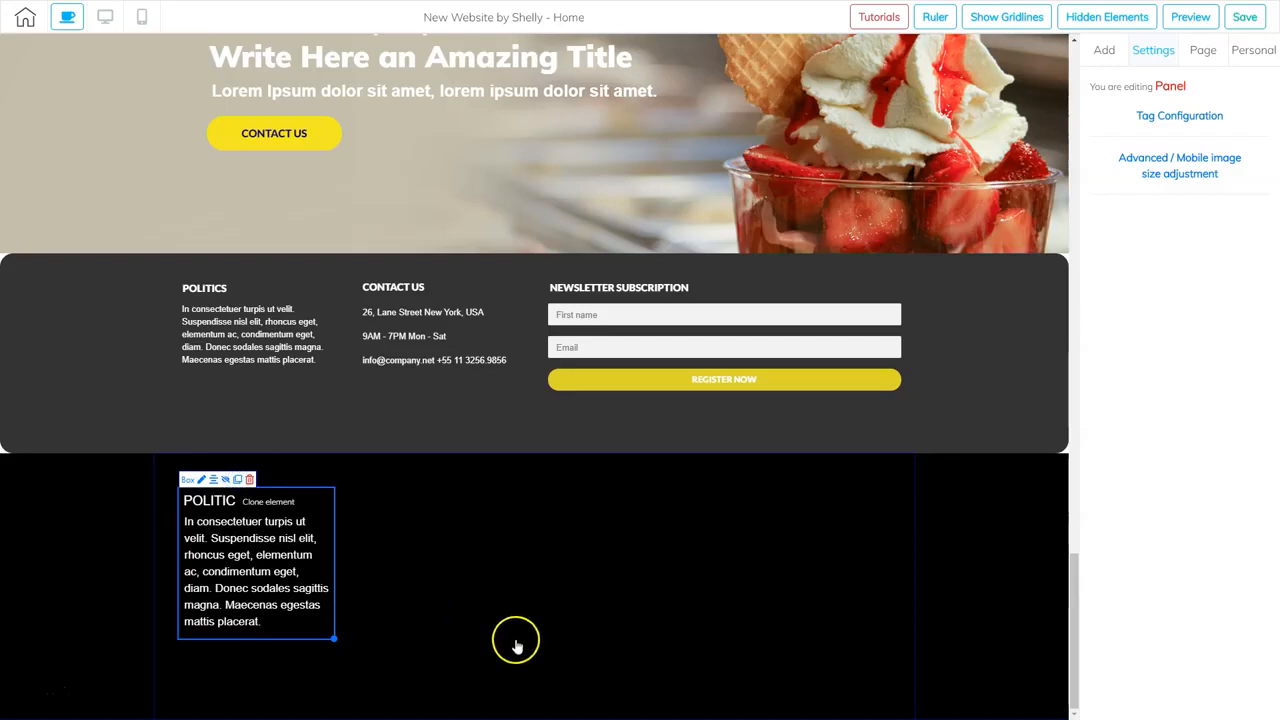
mouse_move(360, 512)
left_mouse_down()
mouse_move(486, 440)
mouse_move(512, 497)
left_mouse_up()
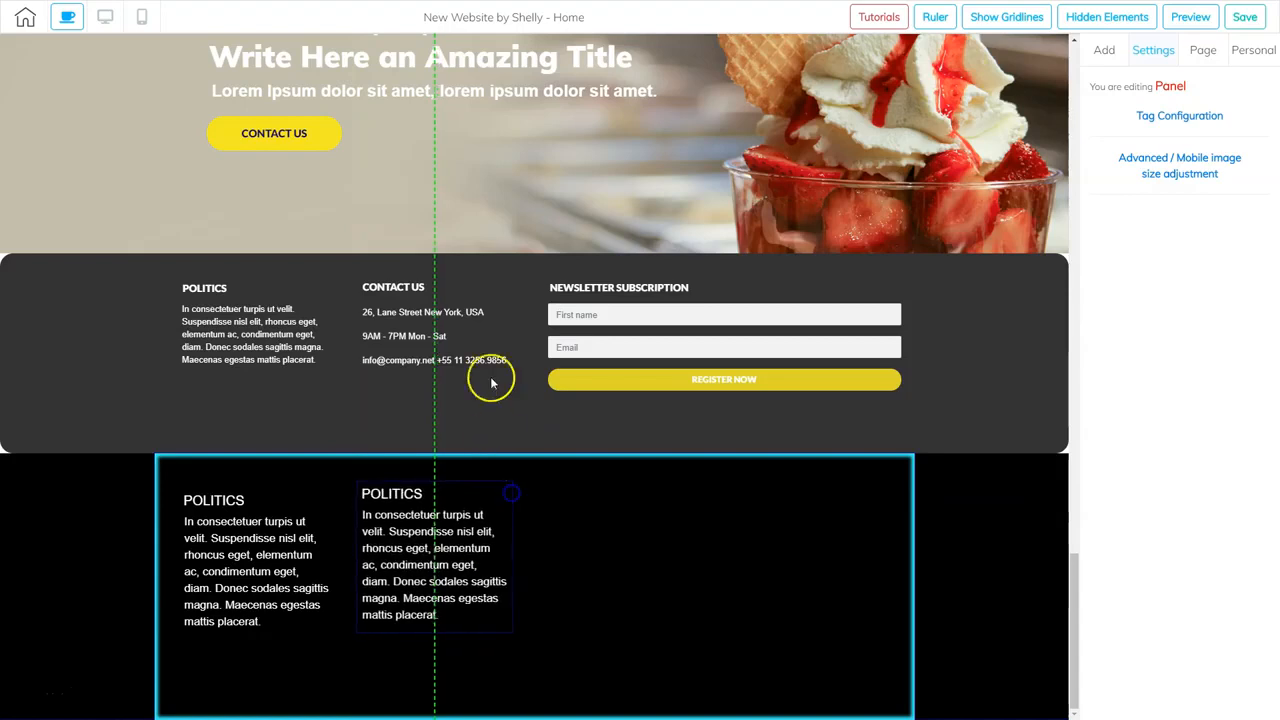
- Replace the cloned box's title with a copy of the footer heading CONTACT US
left_click(398, 289)
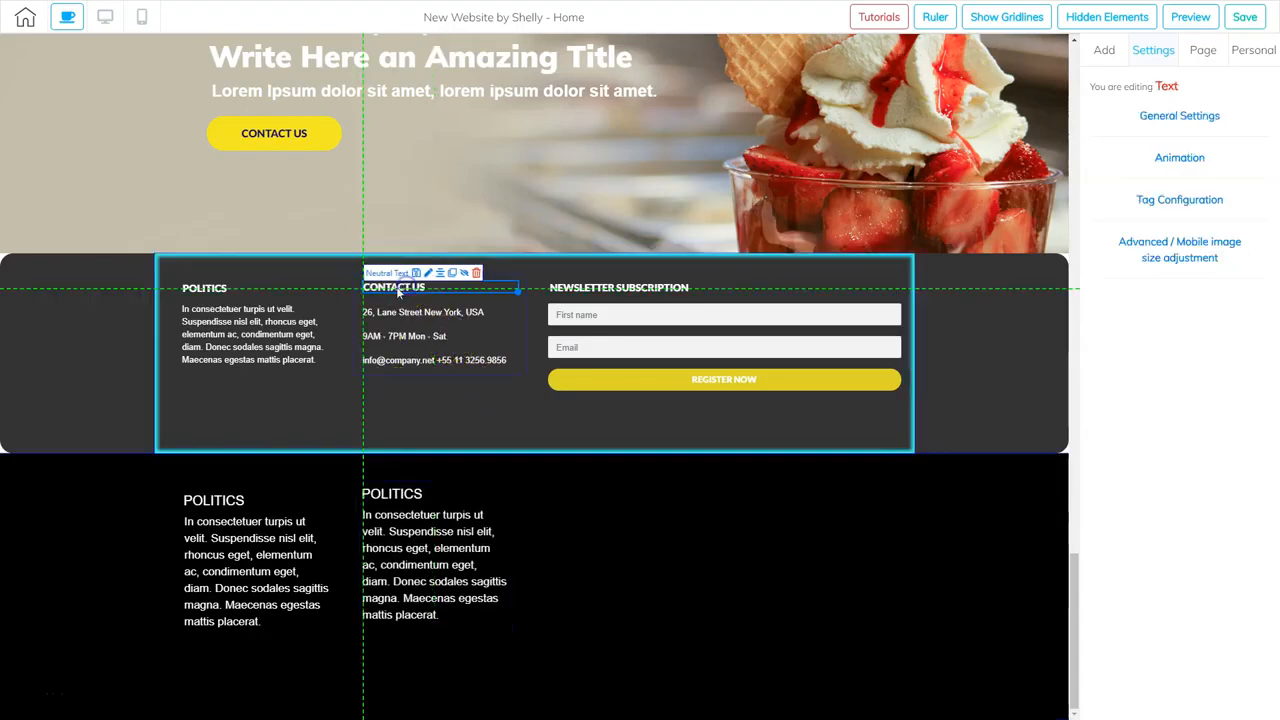
double_click(398, 289)
key("ctrl+c")
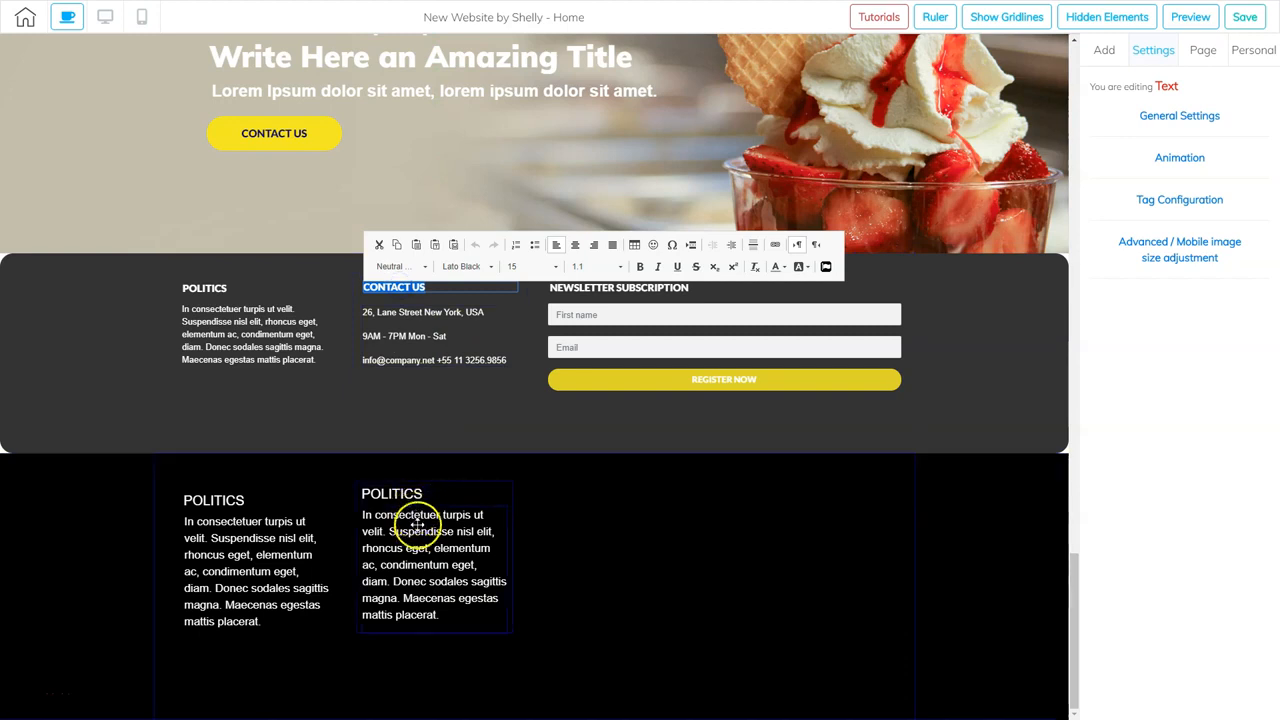
left_click(399, 494)
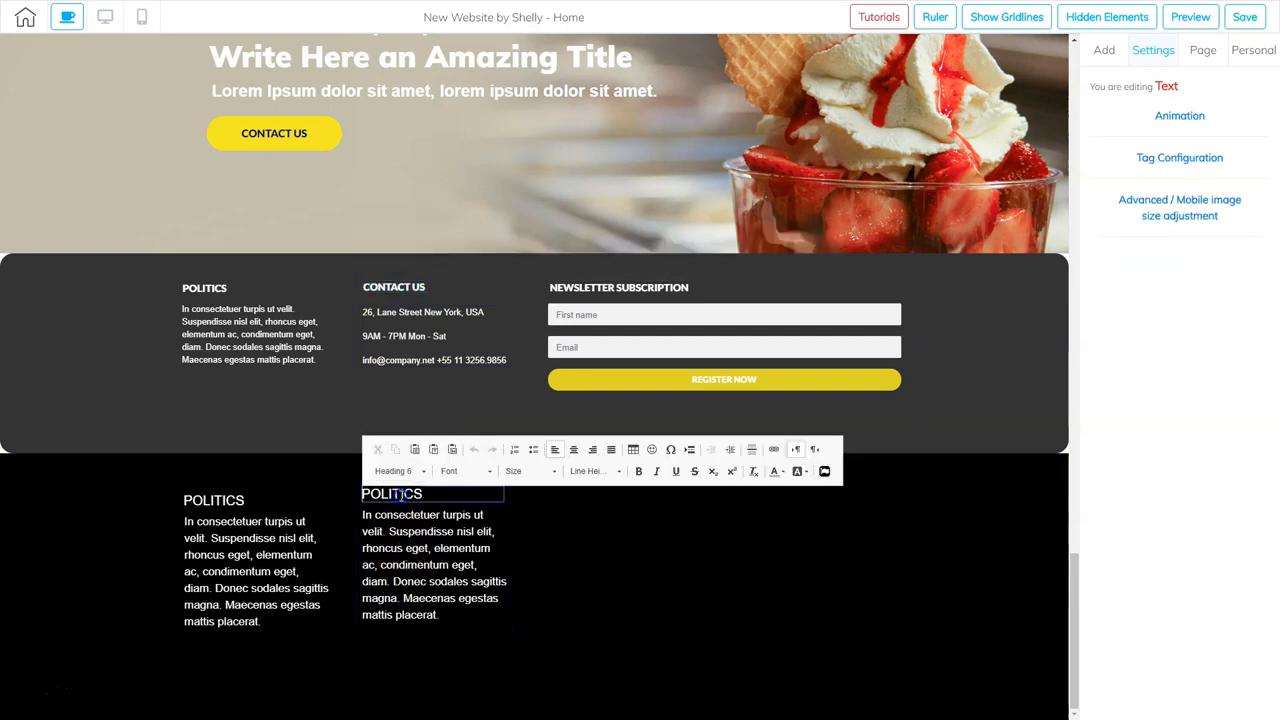
key("ctrl+v")
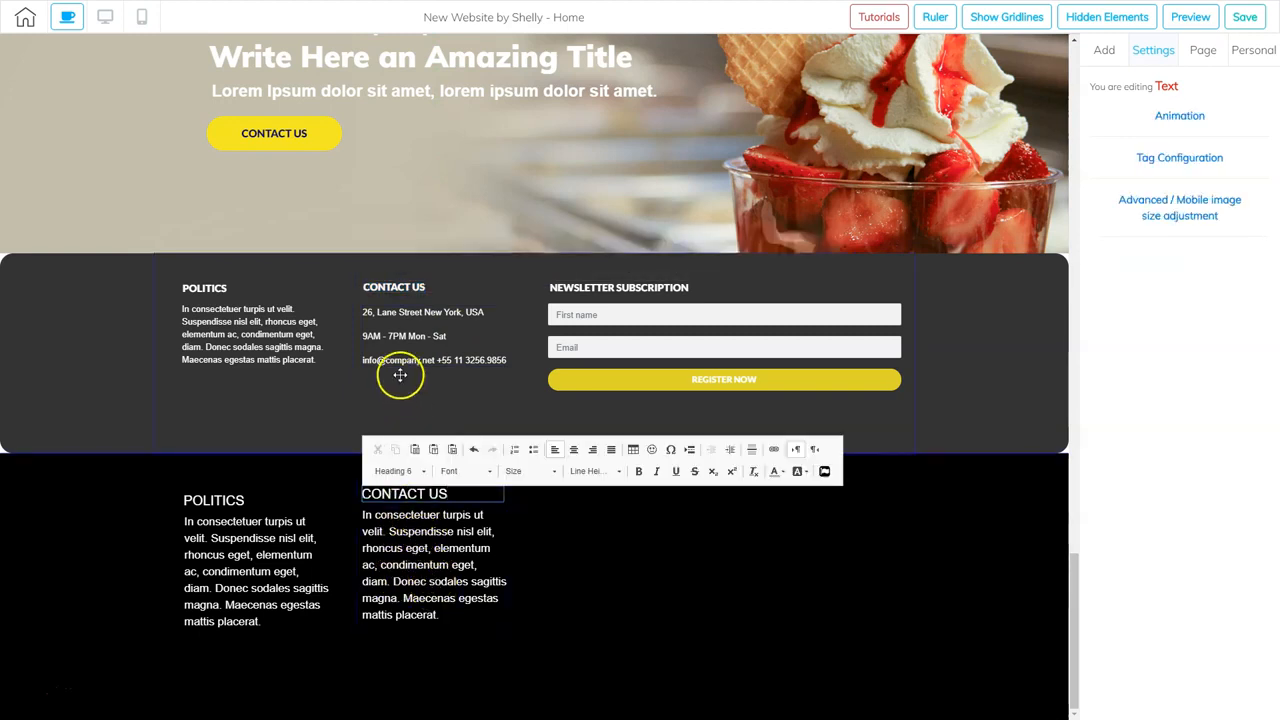
- Replace the cloned box's paragraph with a copy of the footer's address, opening hours and contact details
left_click(381, 327)
left_click(381, 327)
left_click(365, 314)
left_click_drag(362, 313, 510, 362)
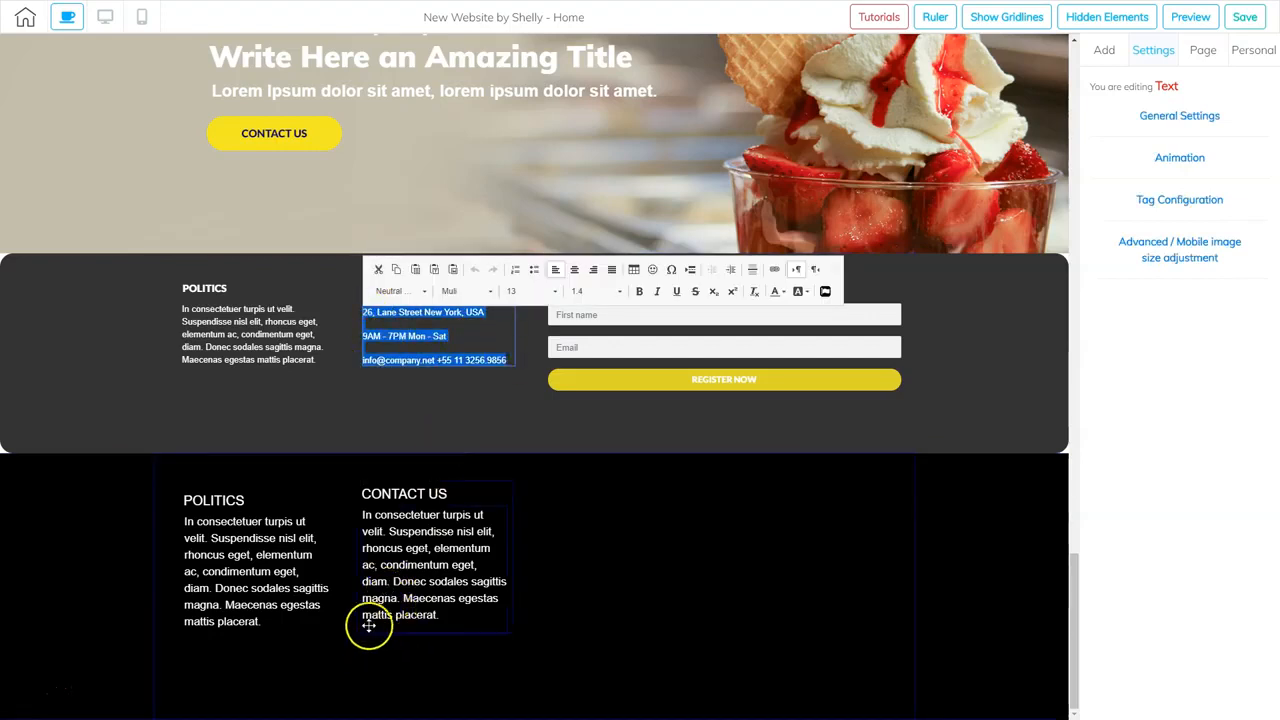
double_click(400, 572)
left_click_drag(367, 518, 506, 618)
key("ctrl+v")
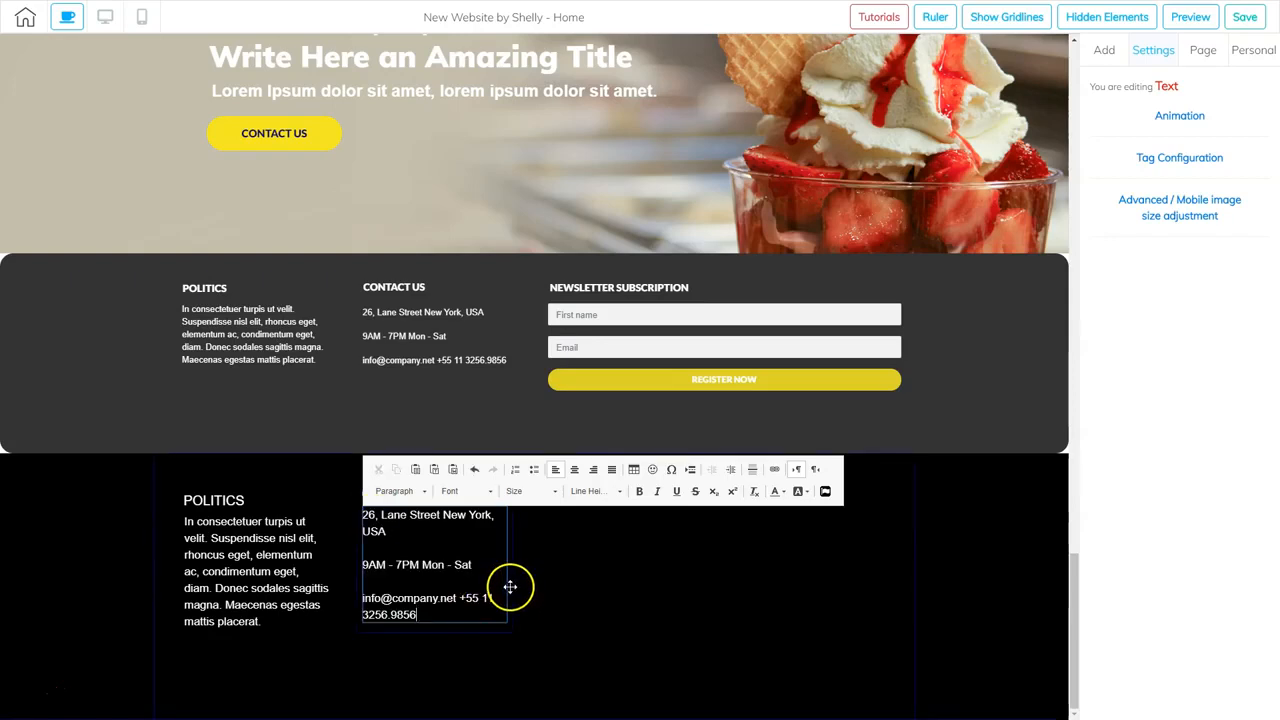
- Widen the CONTACT US box and its details text frame, and align the box level with the POLITICS box
left_click(510, 587)
left_click_drag(520, 633, 531, 633)
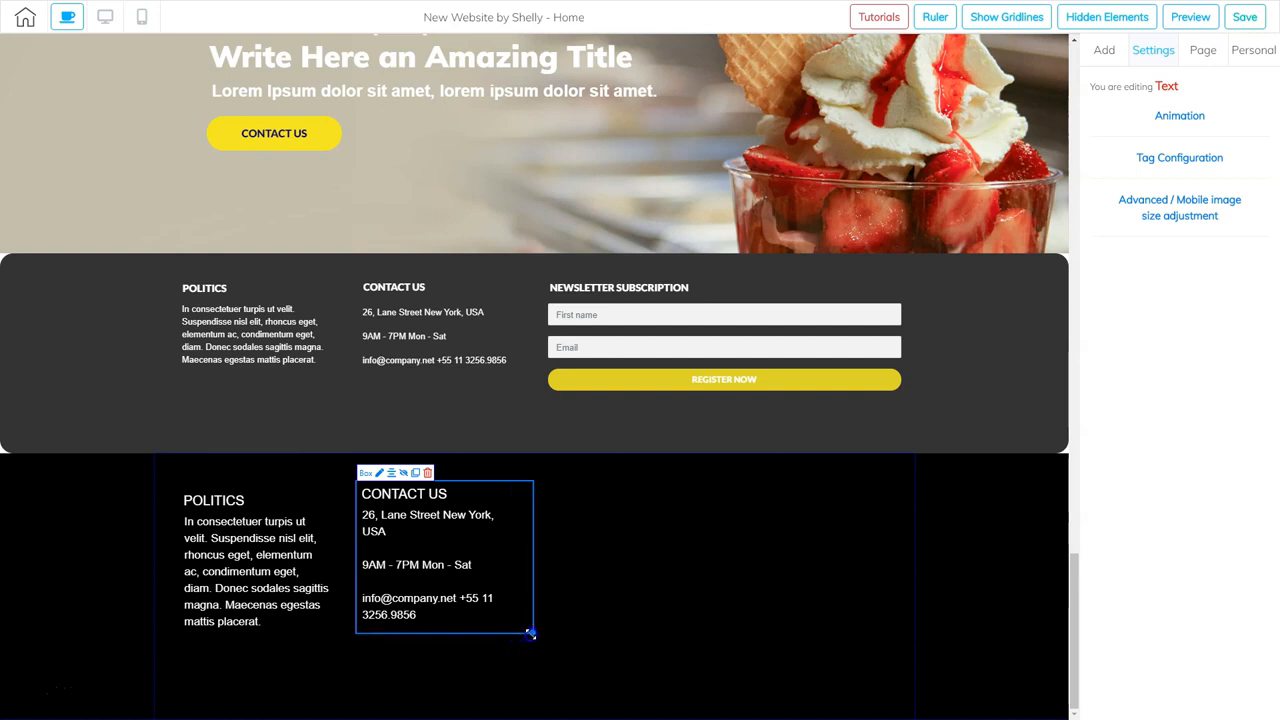
left_click(504, 614)
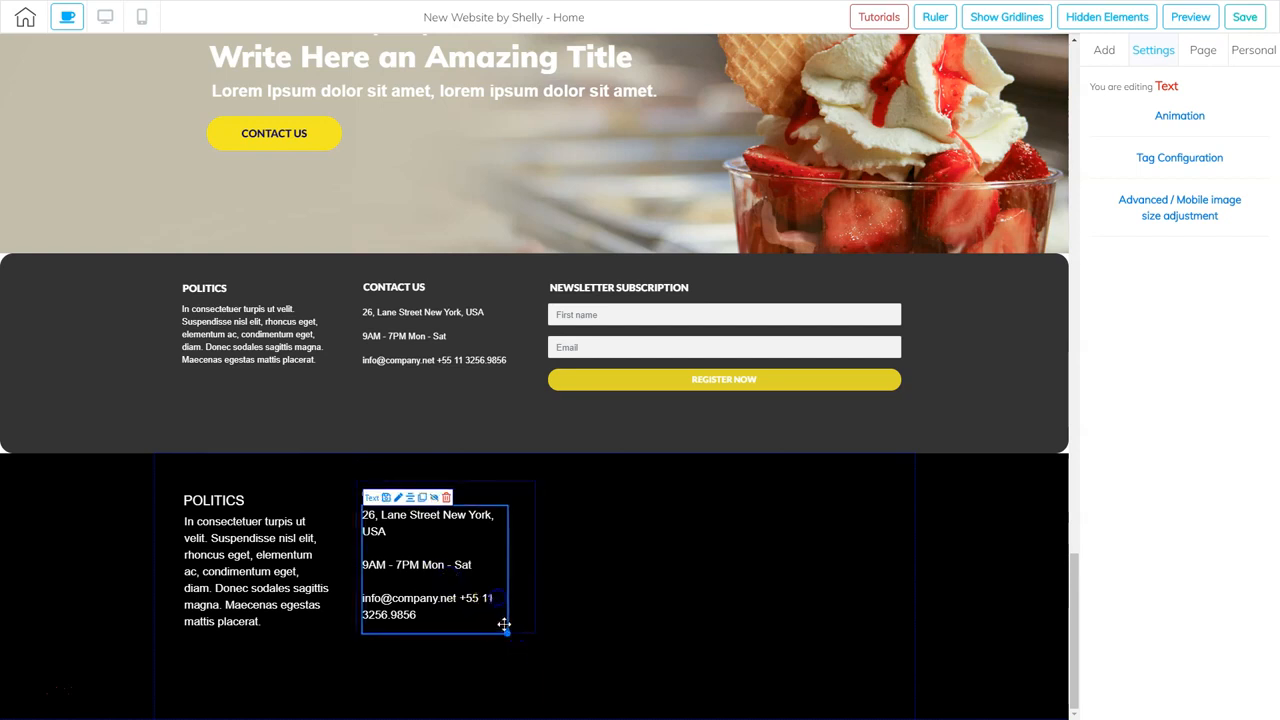
left_click_drag(507, 631, 524, 628)
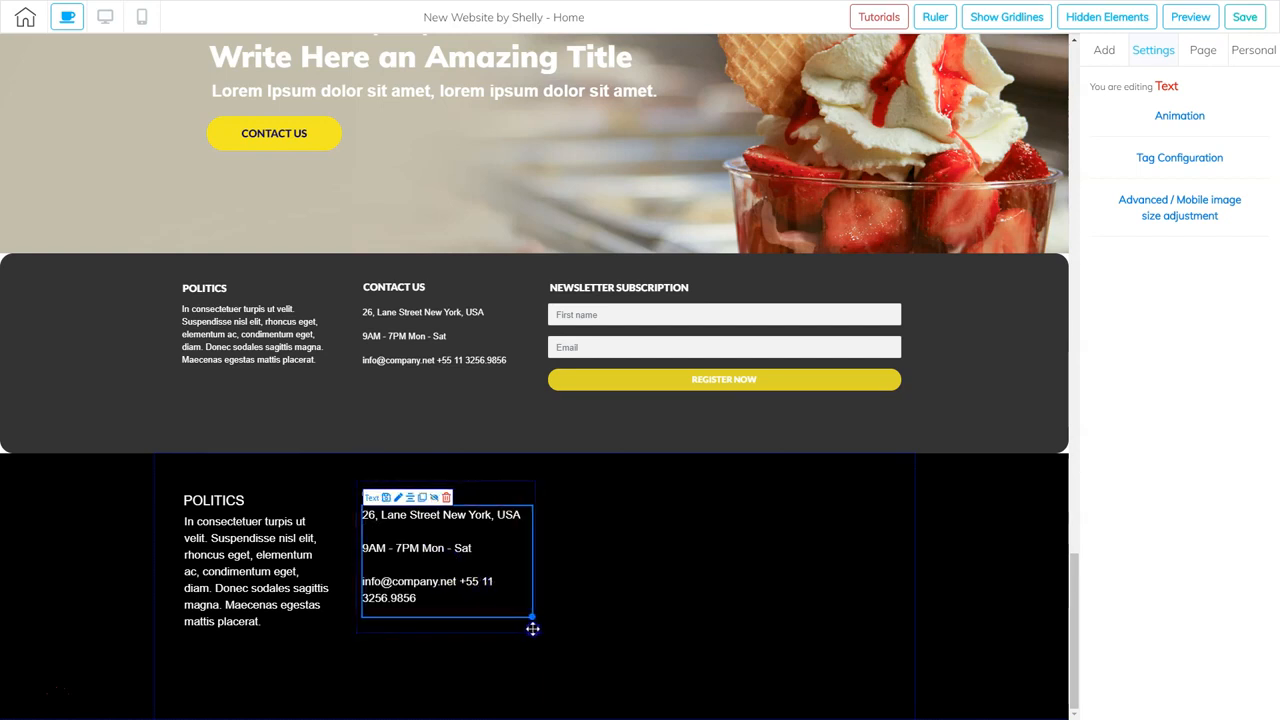
left_click(580, 640)
left_click(478, 630)
left_click_drag(475, 632, 474, 644)
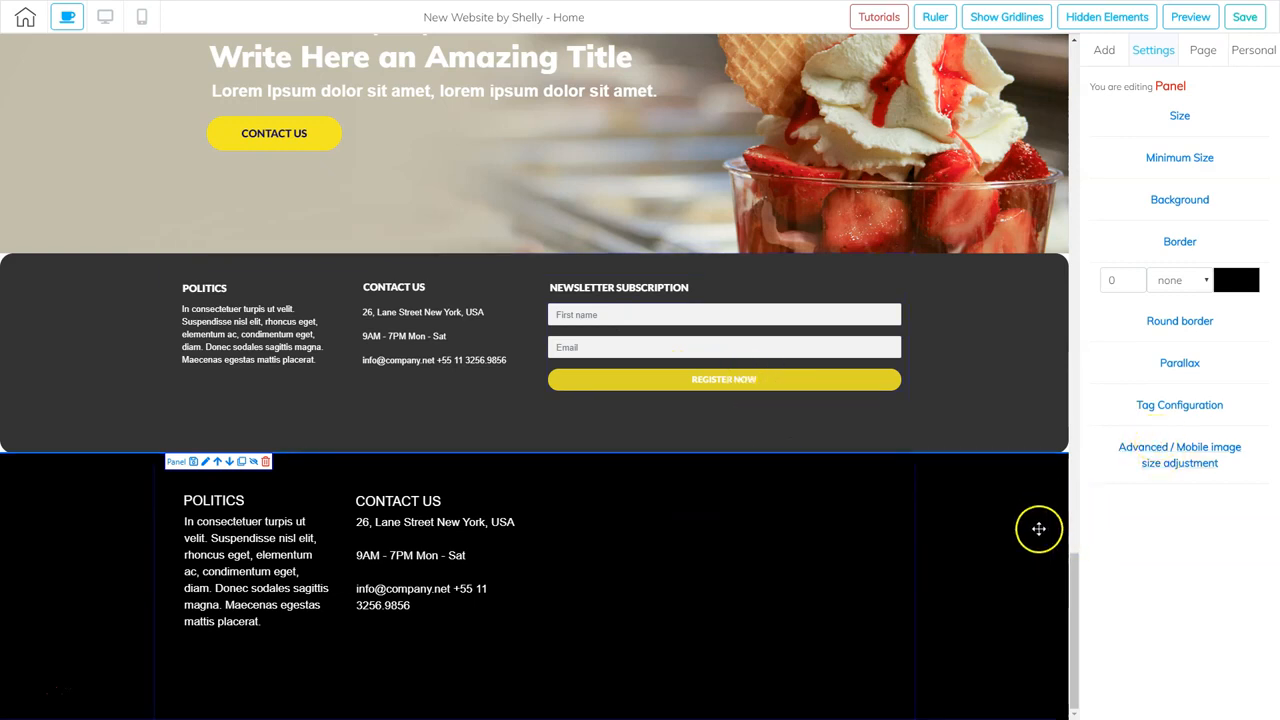
- Try to add the outlined Get Instant Access email marketing form beside the CONTACT US box, and start creating a new list for it
left_click(1100, 52)
left_click(1227, 80)
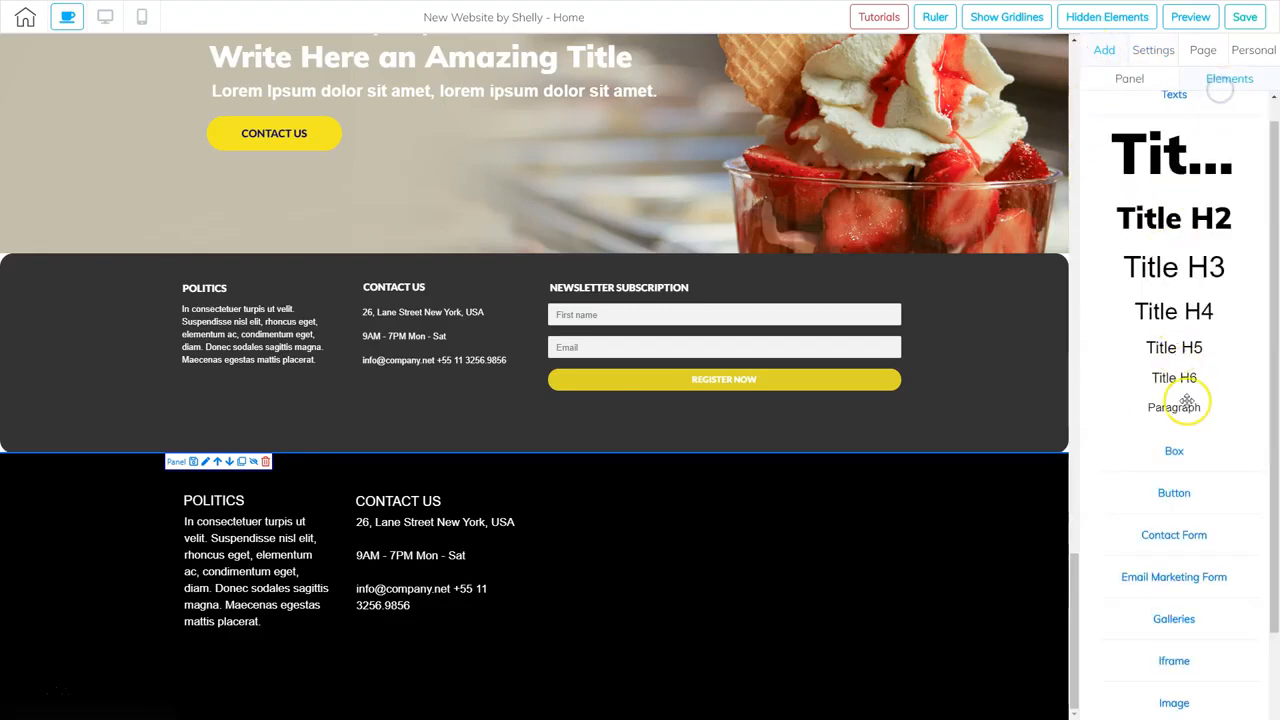
left_click(1172, 95)
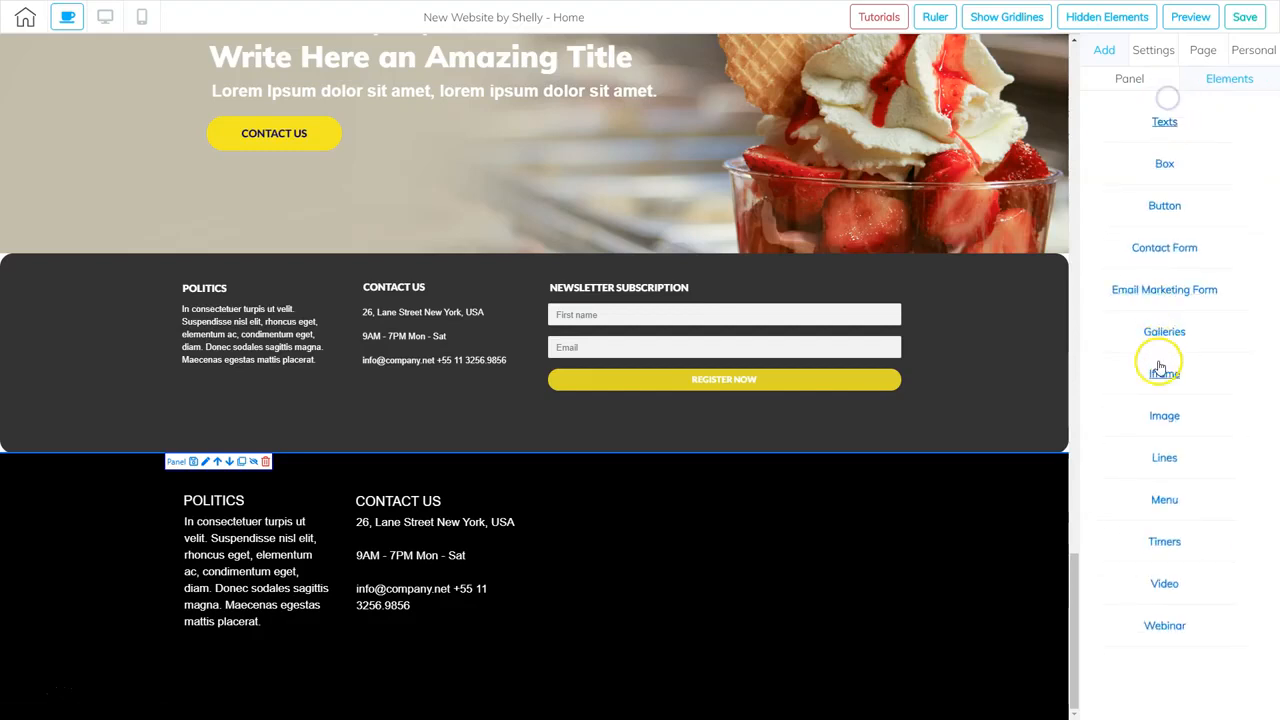
left_click(1157, 290)
scroll(1166, 409, "down", 2)
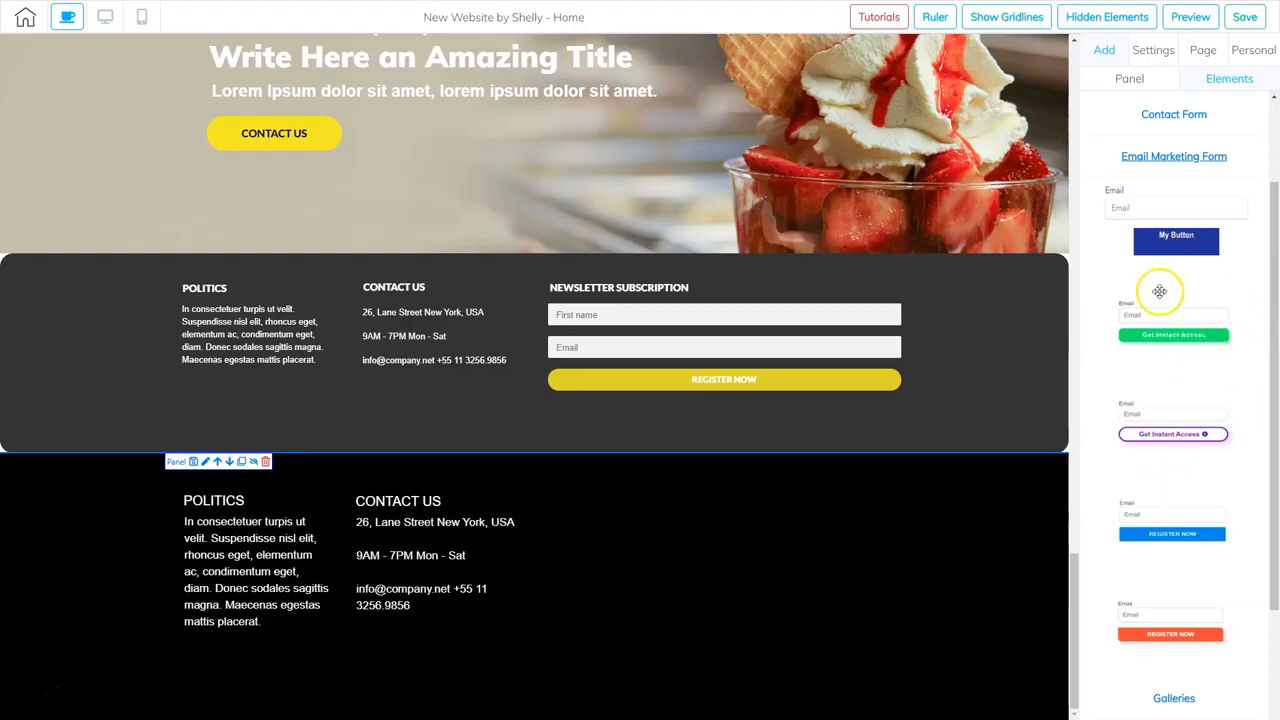
scroll(1180, 503, "down", 3)
scroll(1180, 510, "up", 3)
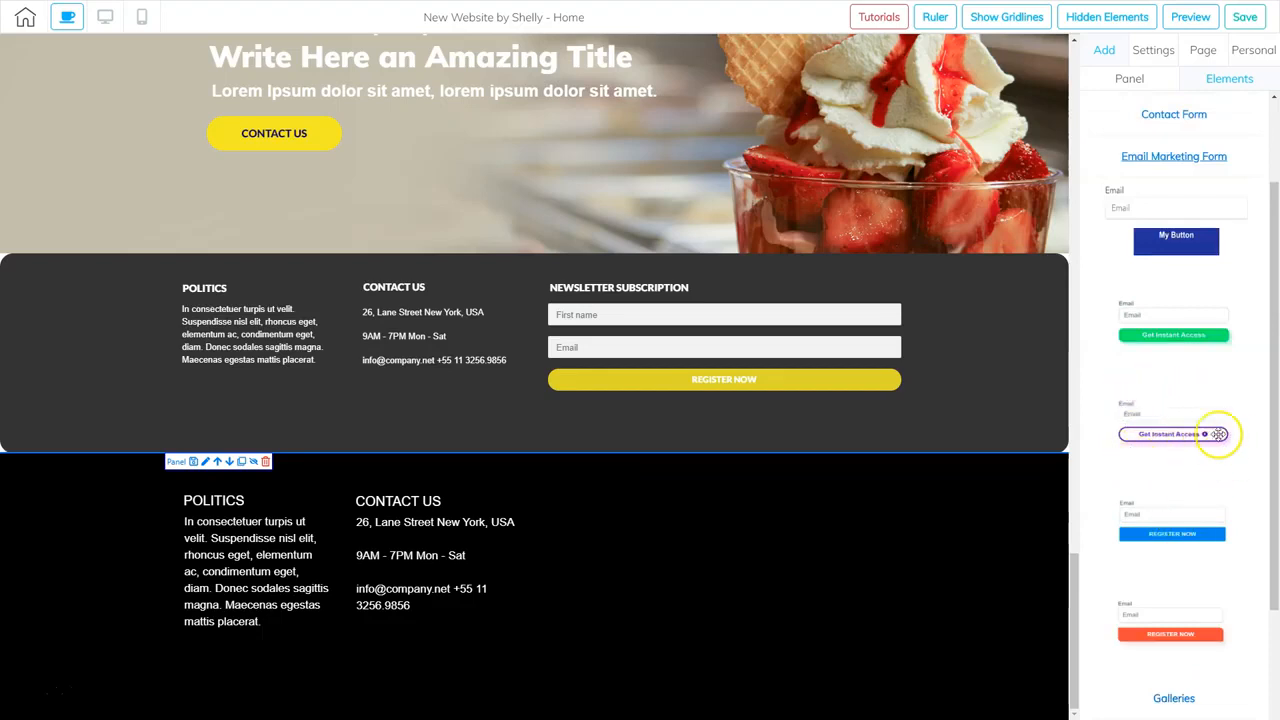
left_click_drag(1171, 428, 670, 557)
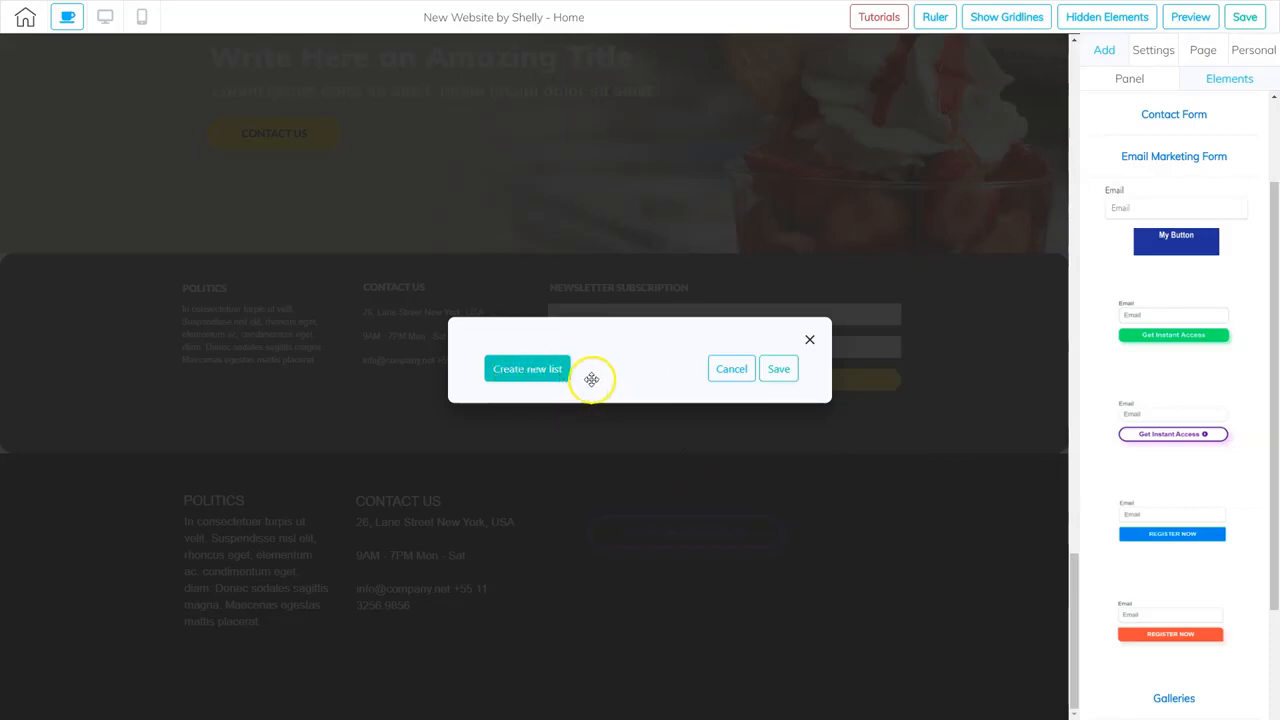
left_click(521, 372)
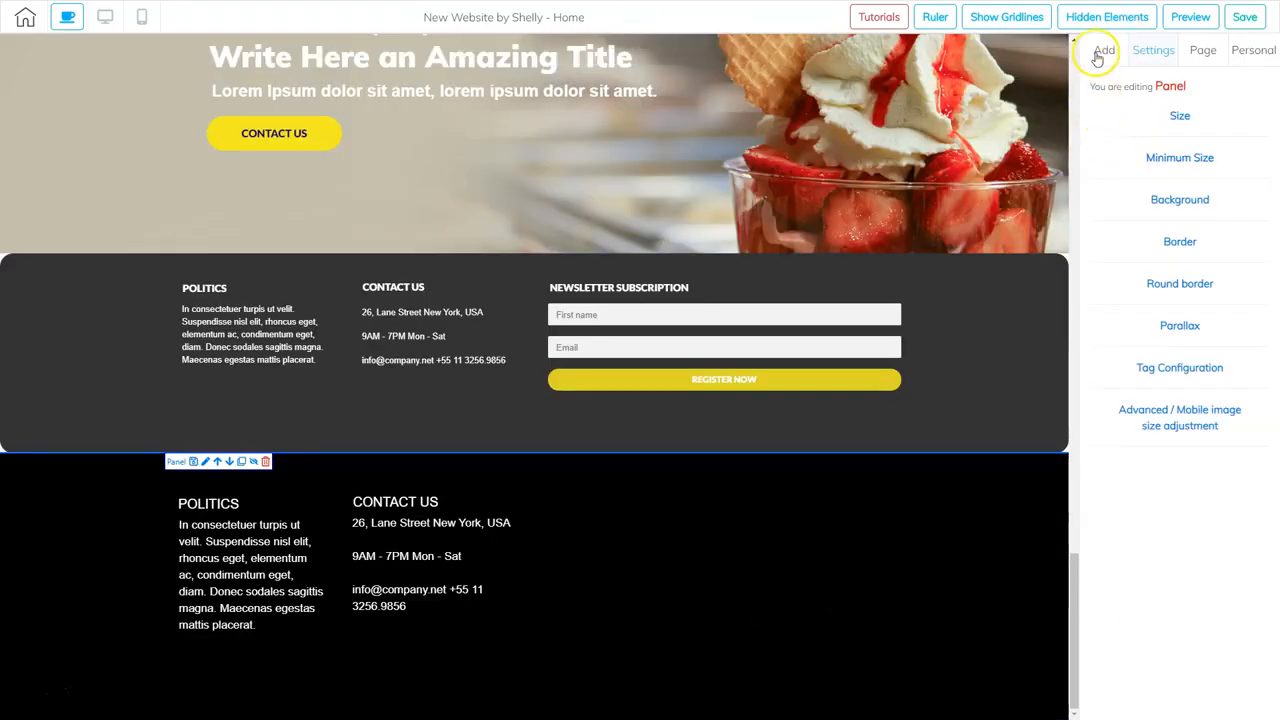
- Add the four-field contact form with the grey GET INSTANT ACCESS button to the black panel, beside the CONTACT US box
left_click(1103, 50)
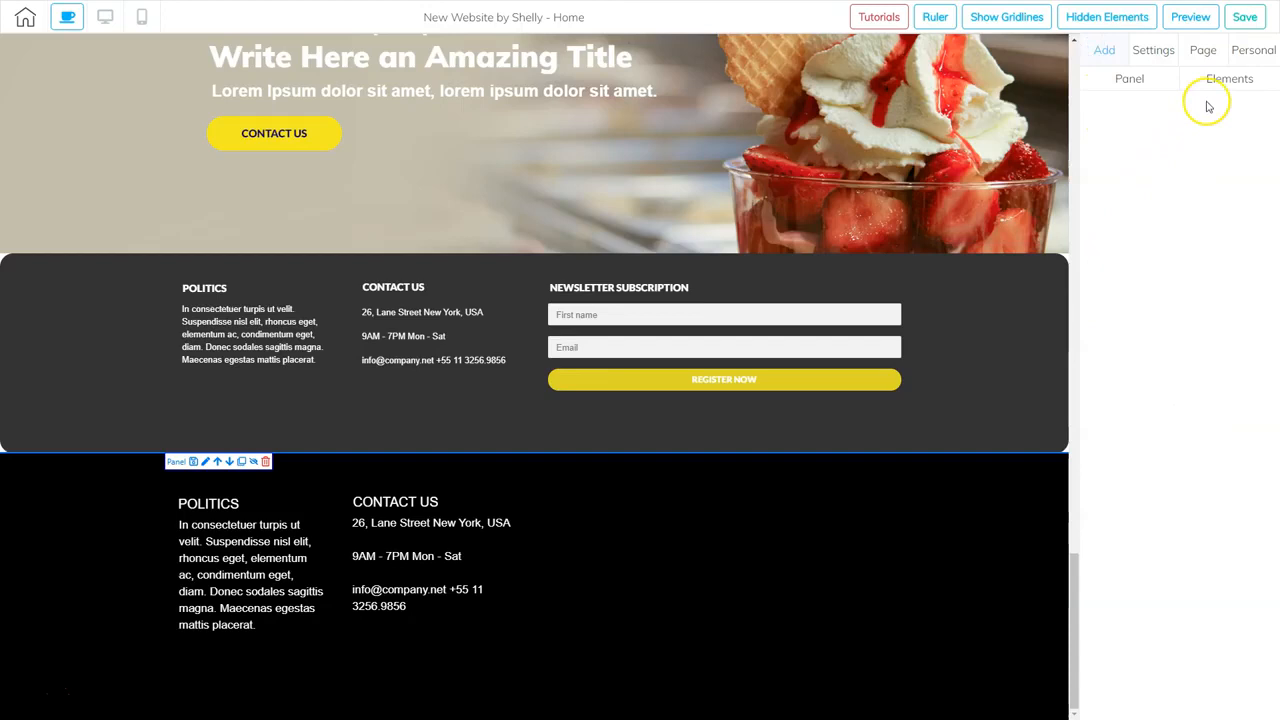
left_click(1227, 82)
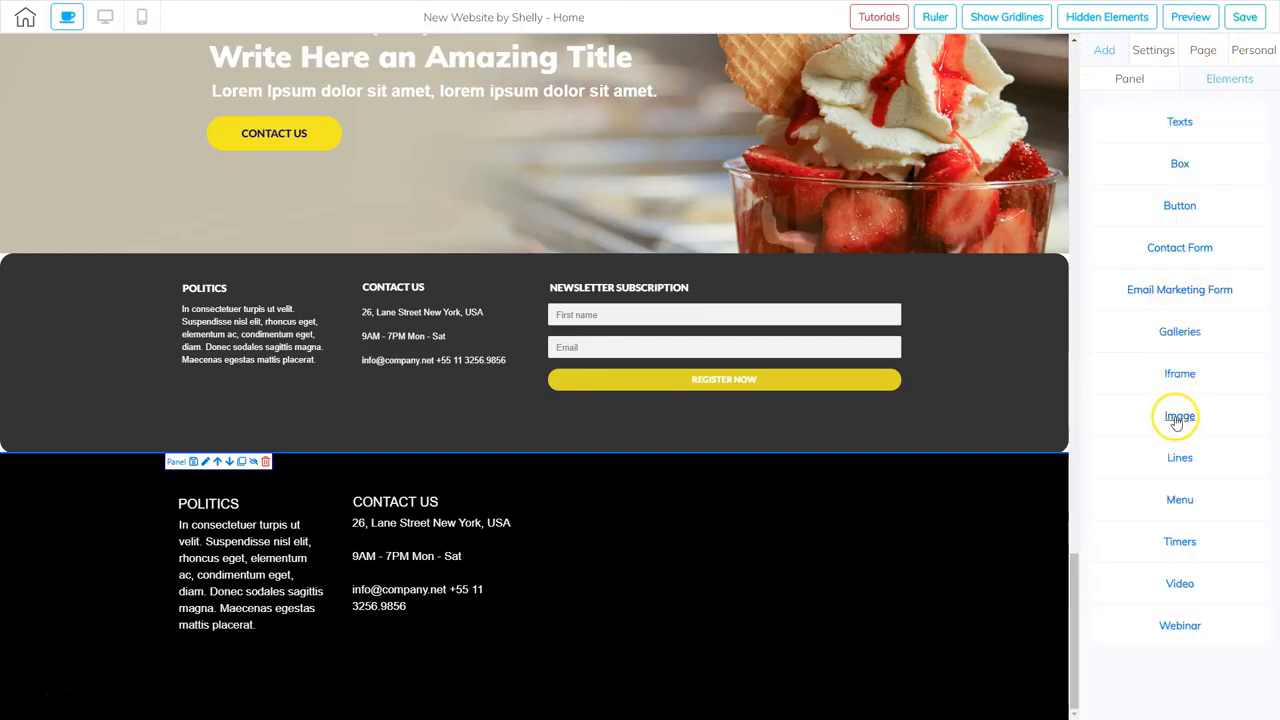
left_click(1179, 250)
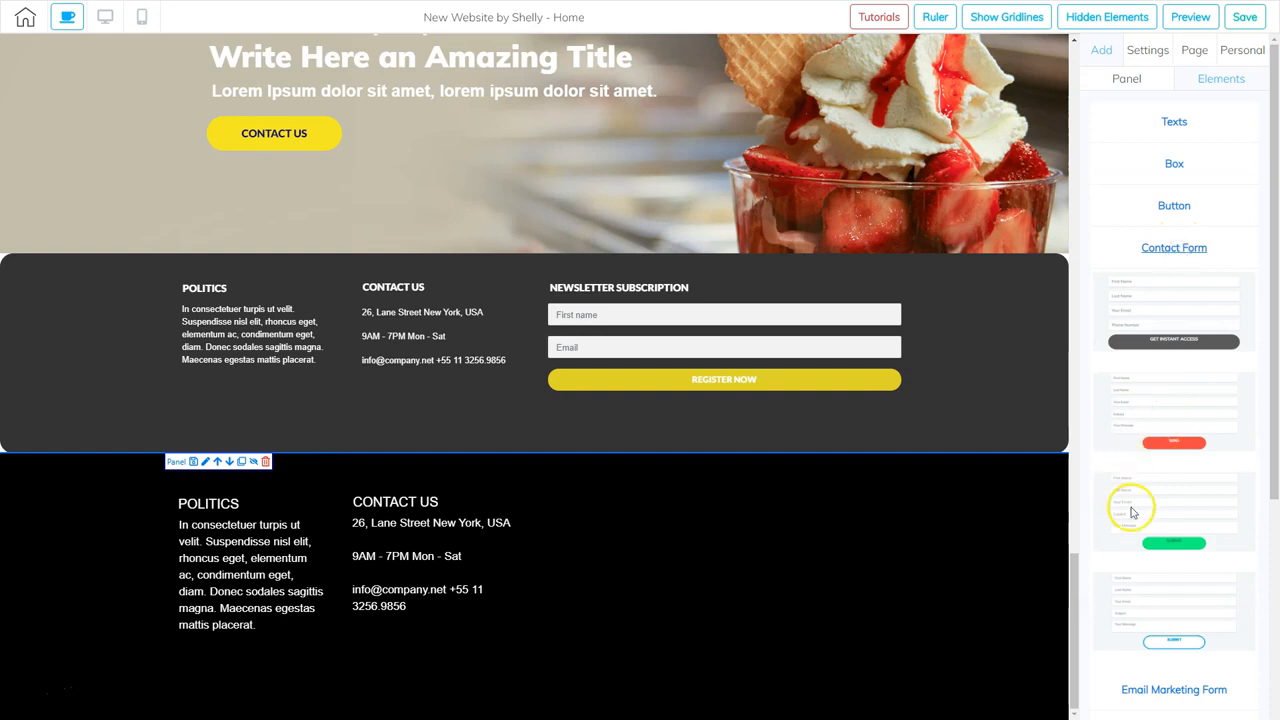
scroll(1133, 522, "down", 1)
scroll(1133, 522, "down", 2)
scroll(1137, 523, "up", 3)
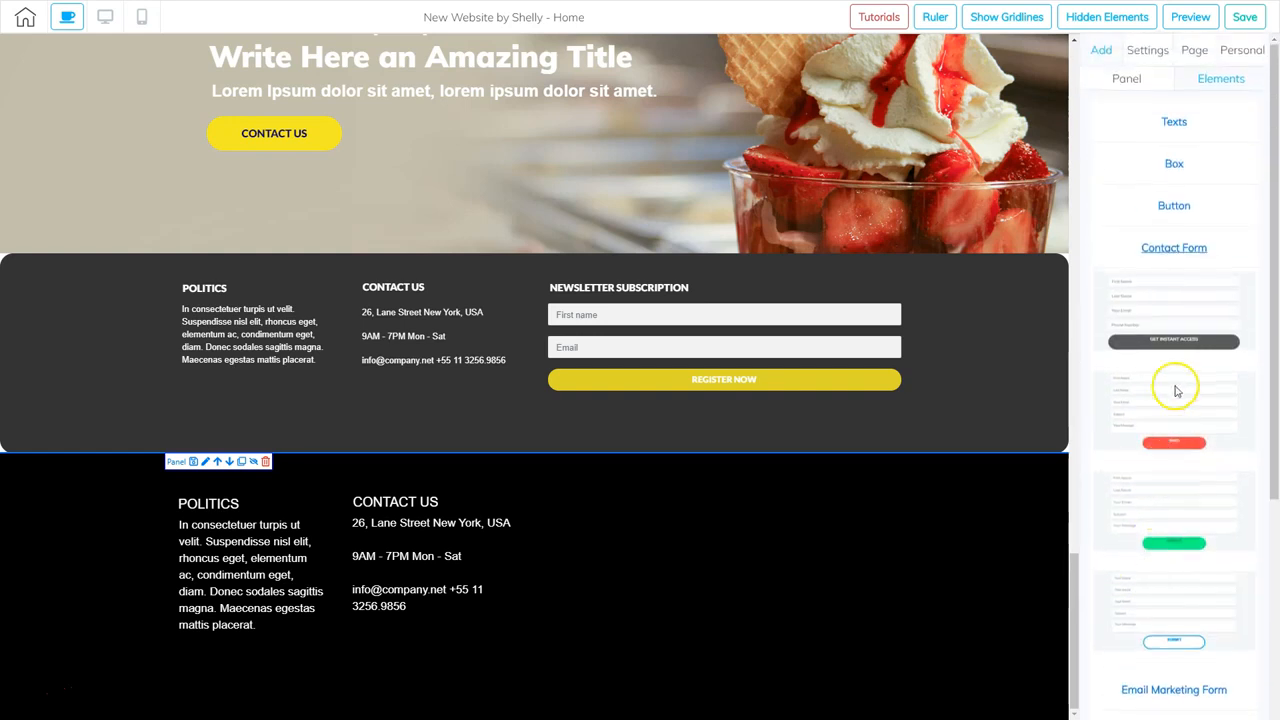
left_click_drag(1172, 311, 655, 500)
left_click_drag(706, 543, 664, 545)
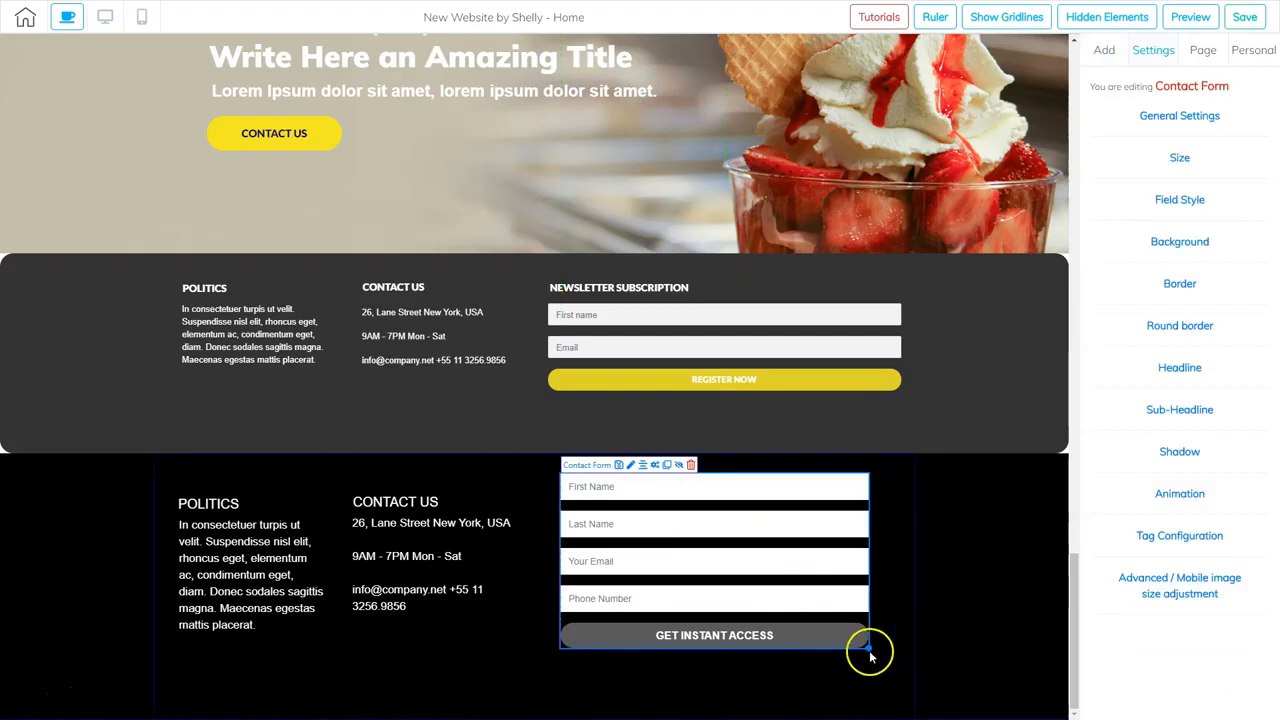
- Widen the contact form to nearly the edge of the panel's content area
left_click(868, 652)
left_click(853, 605)
left_click_drag(868, 648, 904, 648)
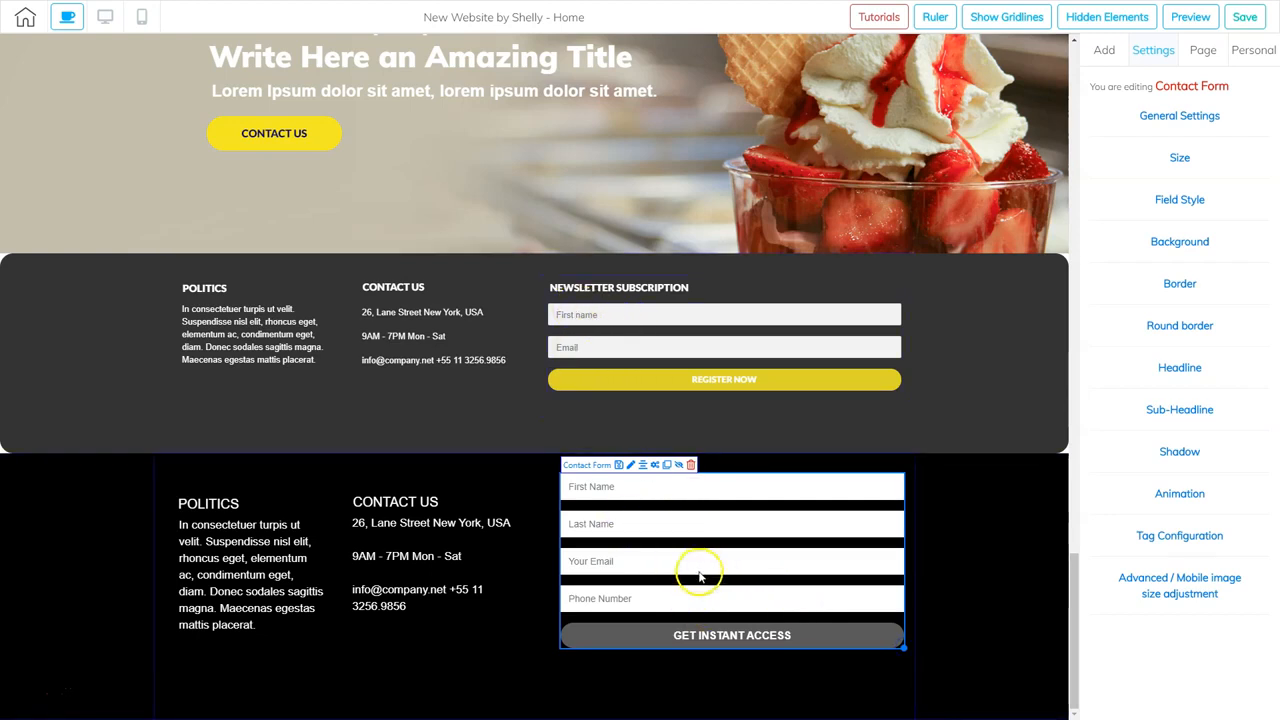
- Delete the Last Name and Phone Number fields from the contact form, and move the form slightly lower
left_click(655, 465)
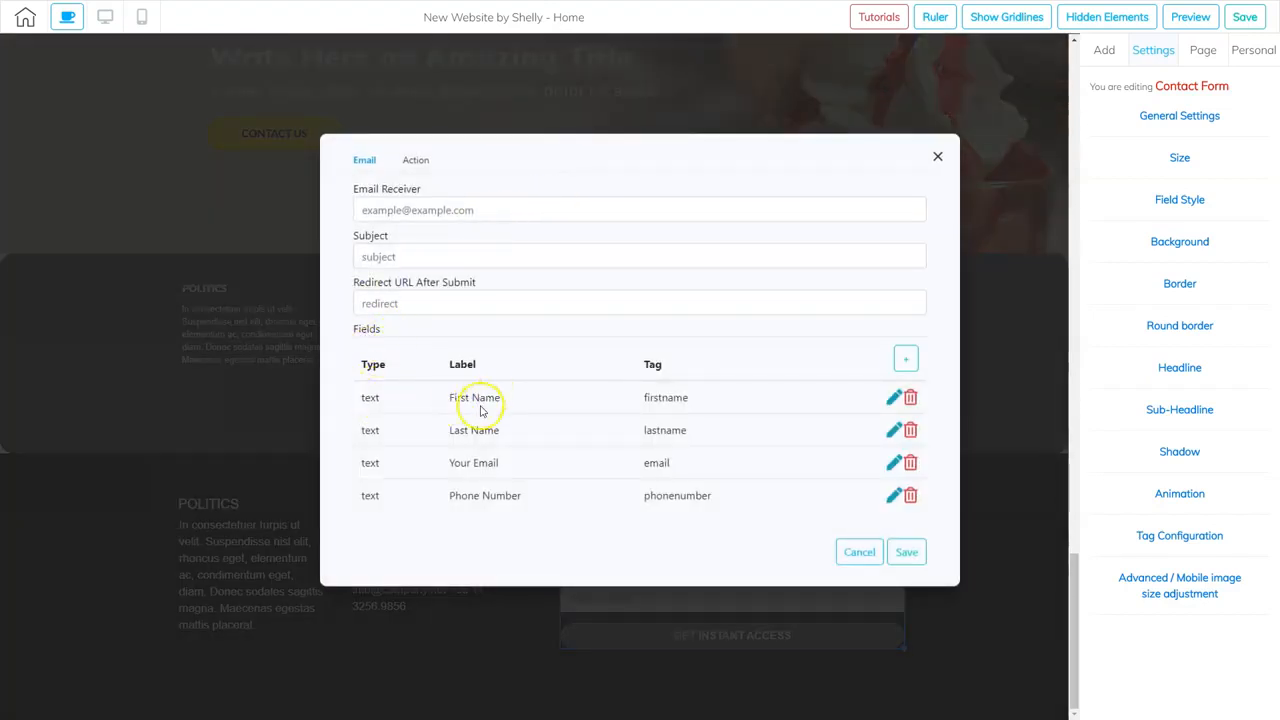
left_click(910, 430)
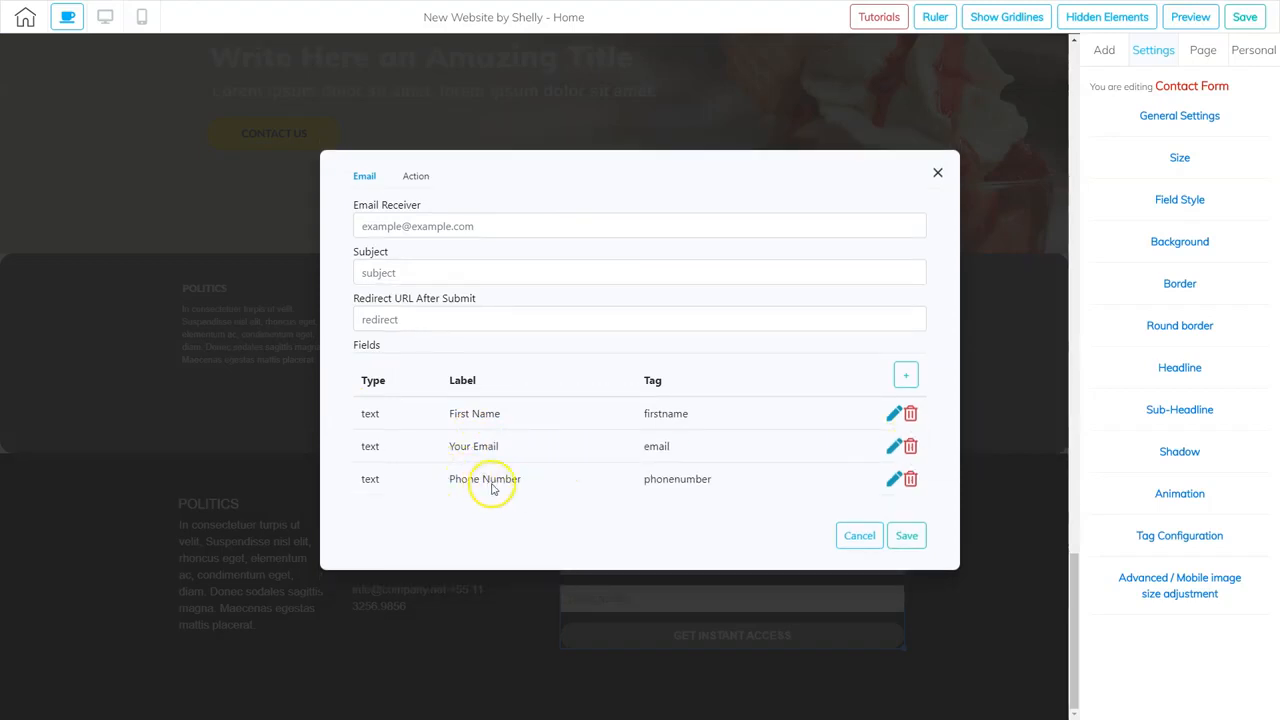
left_click(910, 479)
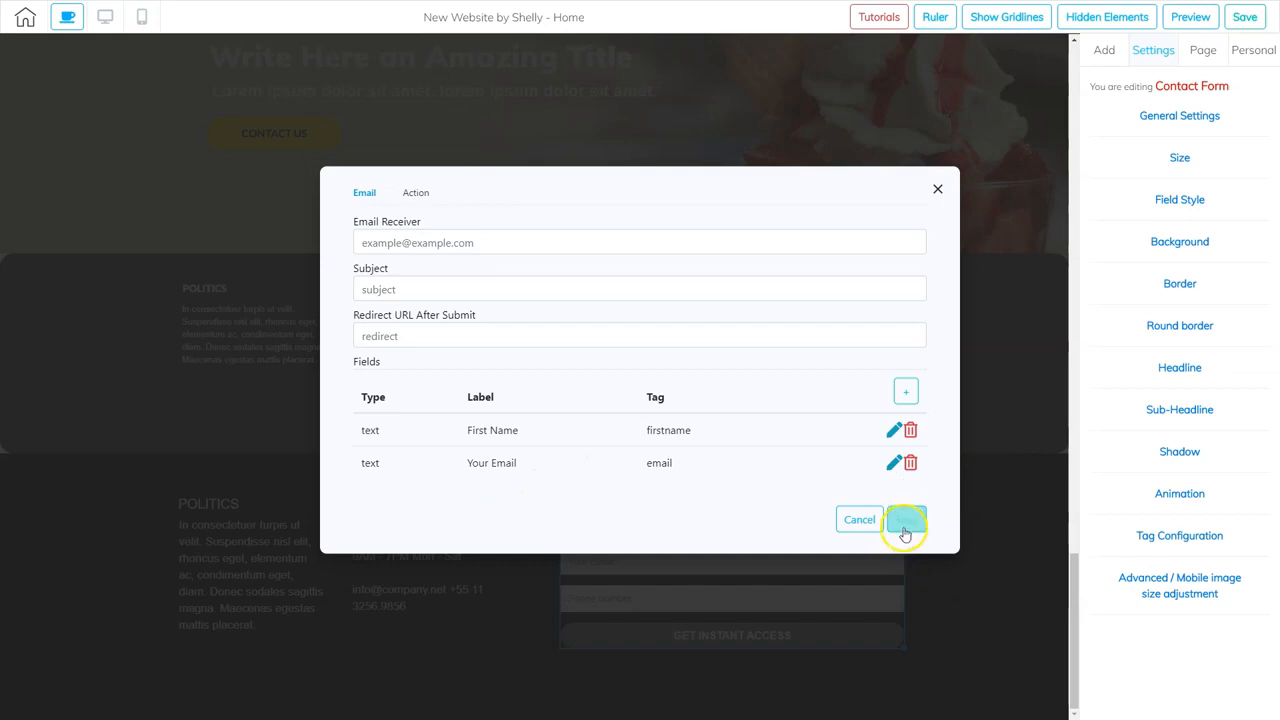
left_click(905, 520)
left_click_drag(740, 531, 740, 570)
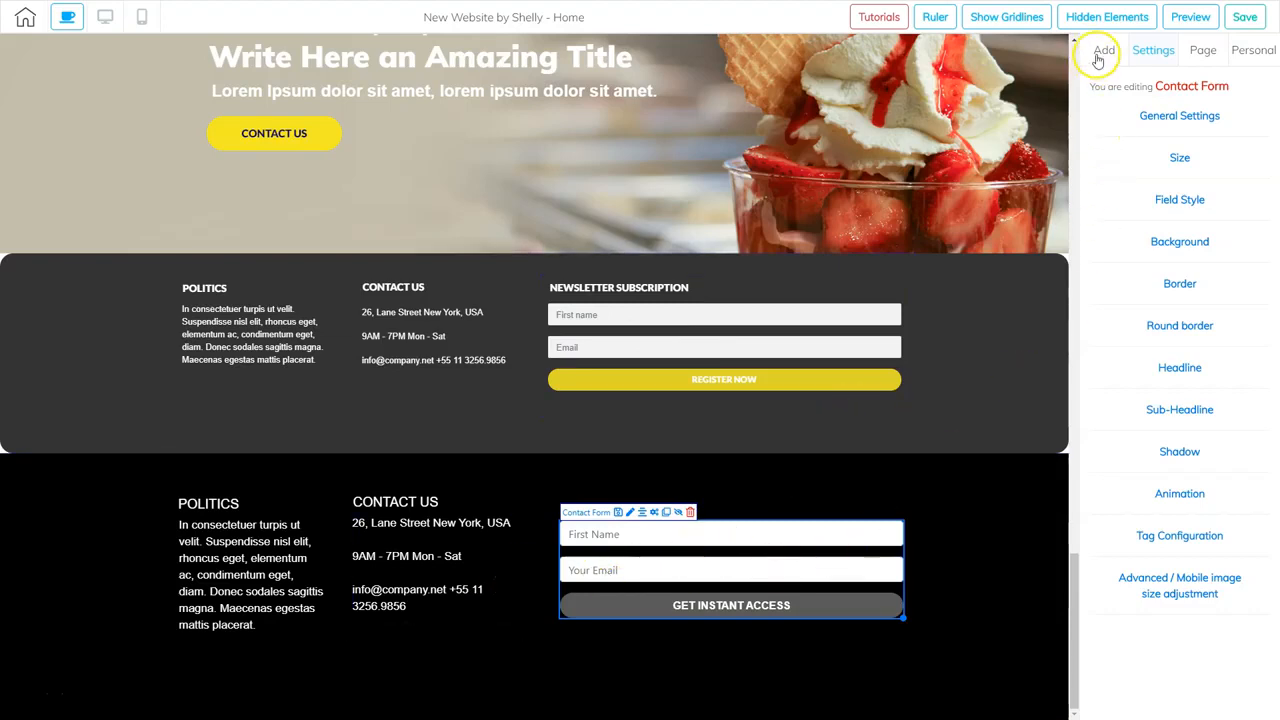
- Move the form aside and add a thin-outlined box beside CONTACT US, enlarged to nearly the edge of the panel's content area
left_click_drag(866, 605, 686, 648)
left_click_drag(470, 670, 480, 680)
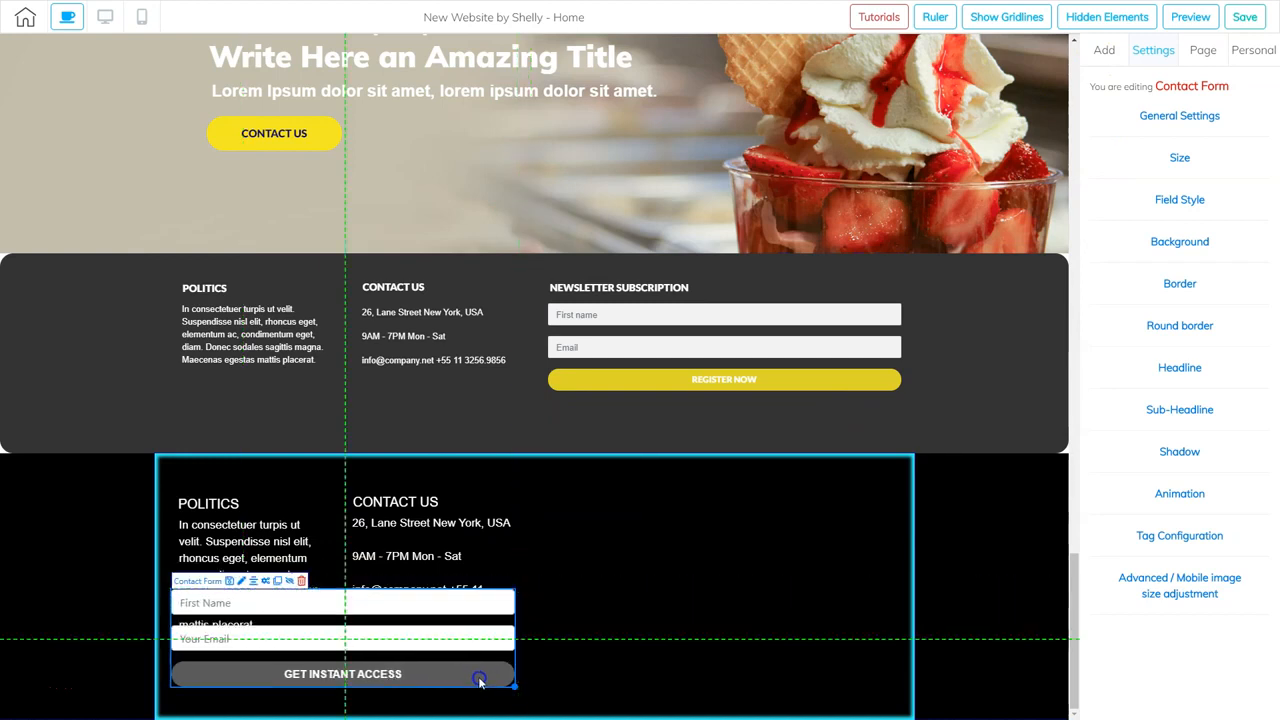
left_click(1105, 52)
left_click(1224, 82)
left_click(1173, 169)
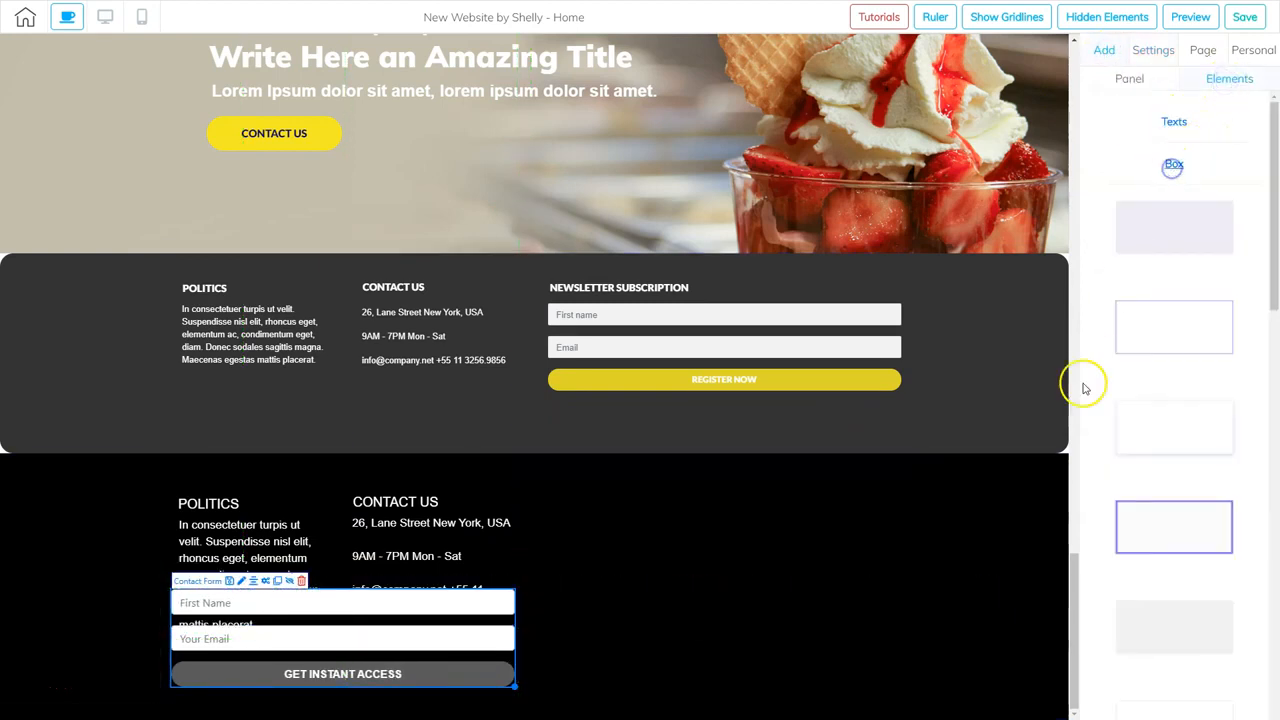
left_click_drag(1165, 328, 631, 531)
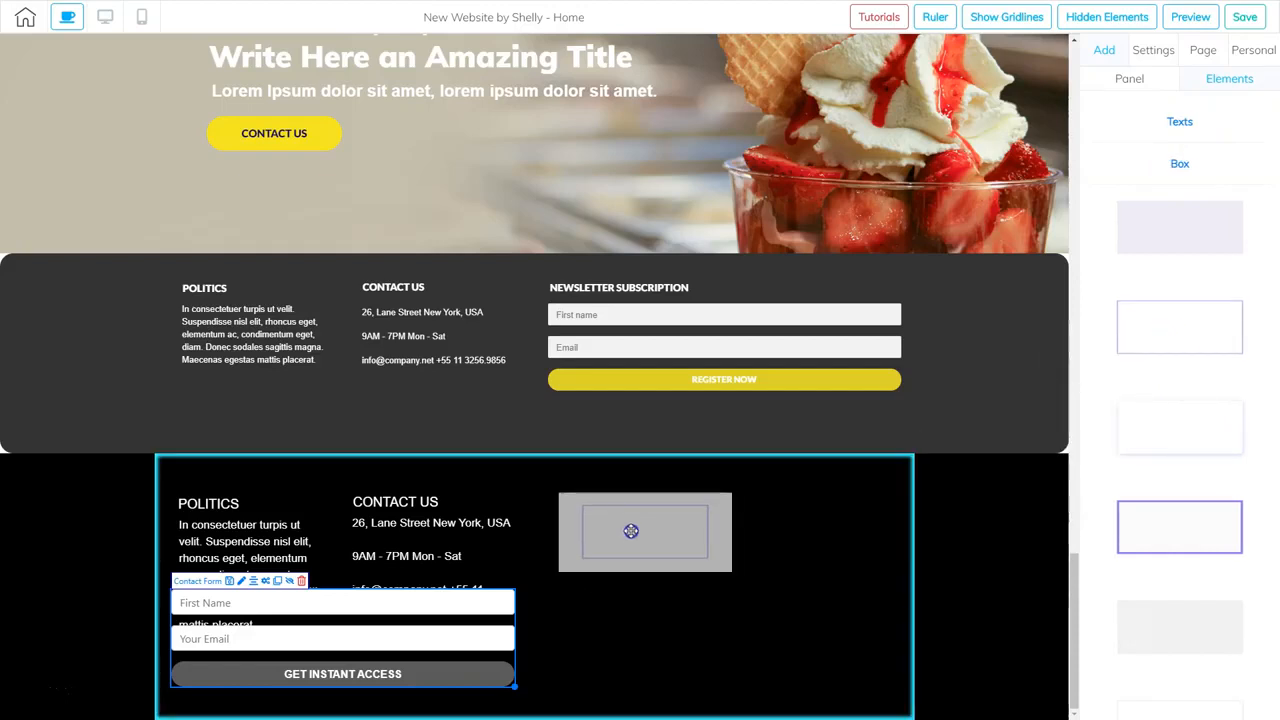
left_click_drag(683, 578, 652, 542)
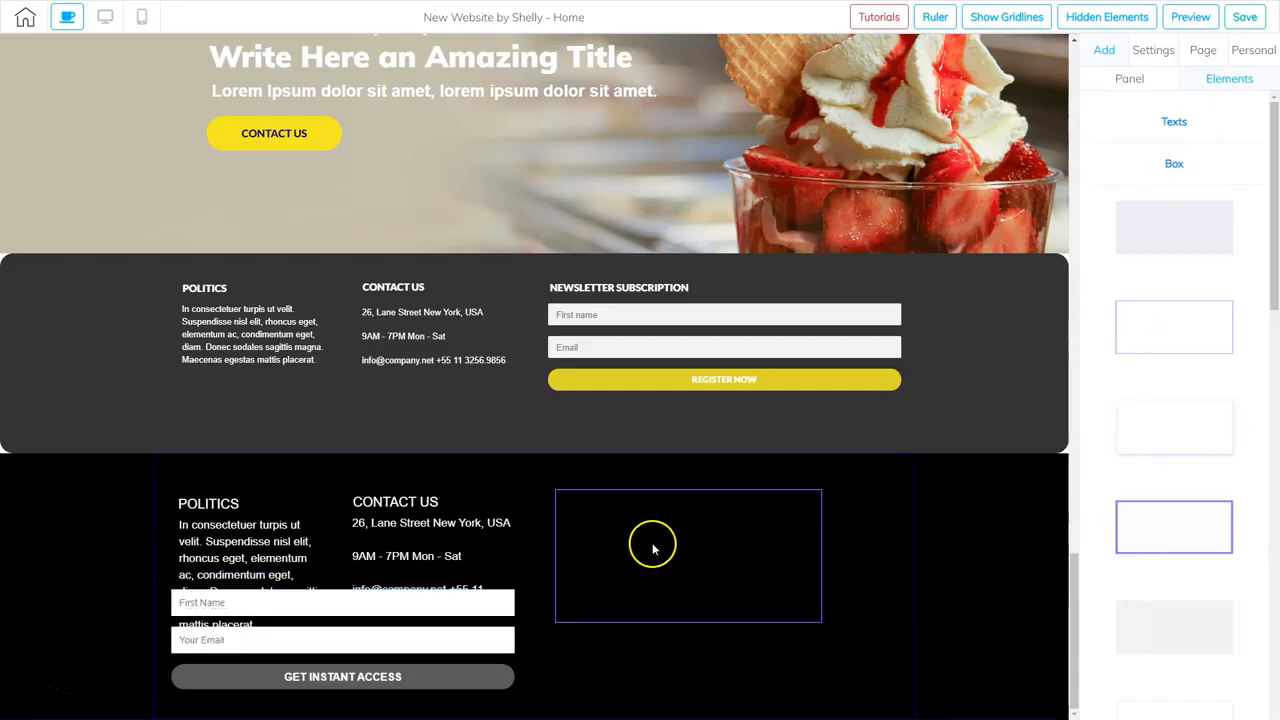
left_click_drag(812, 622, 902, 695)
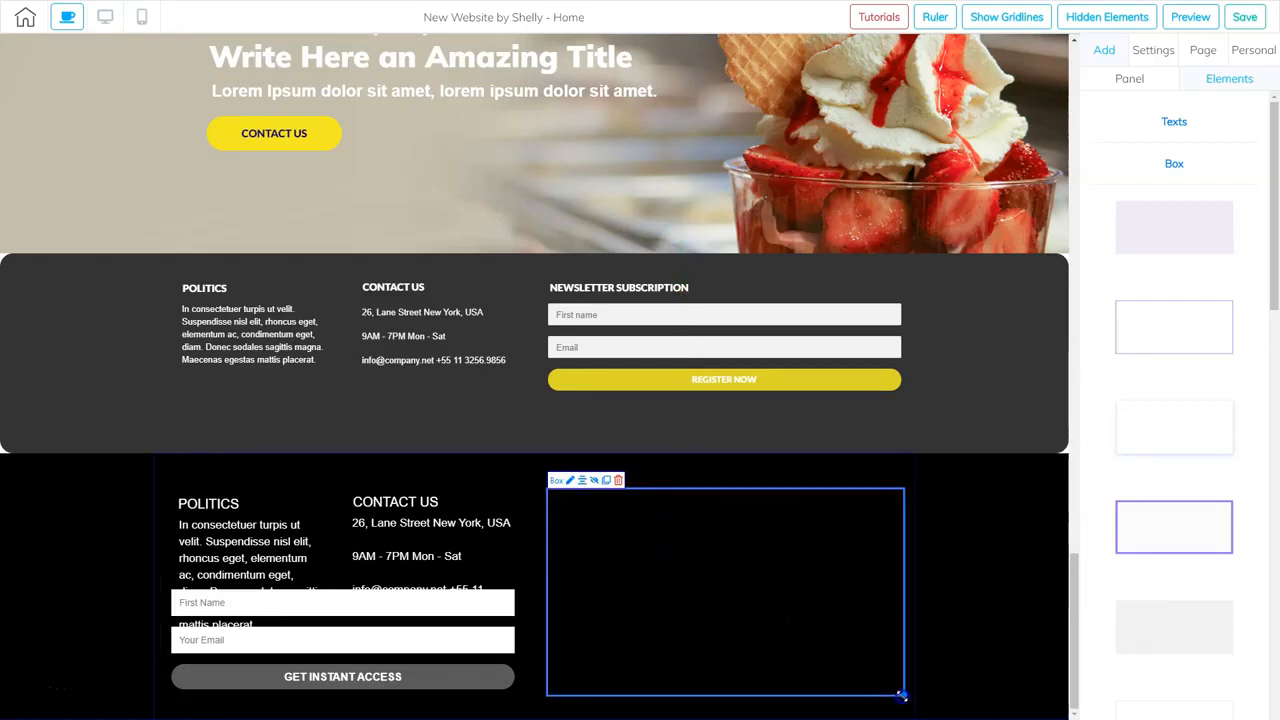
- Duplicate the CONTACT US heading and place the copy at the upper left inside the new outlined box
left_click(428, 503)
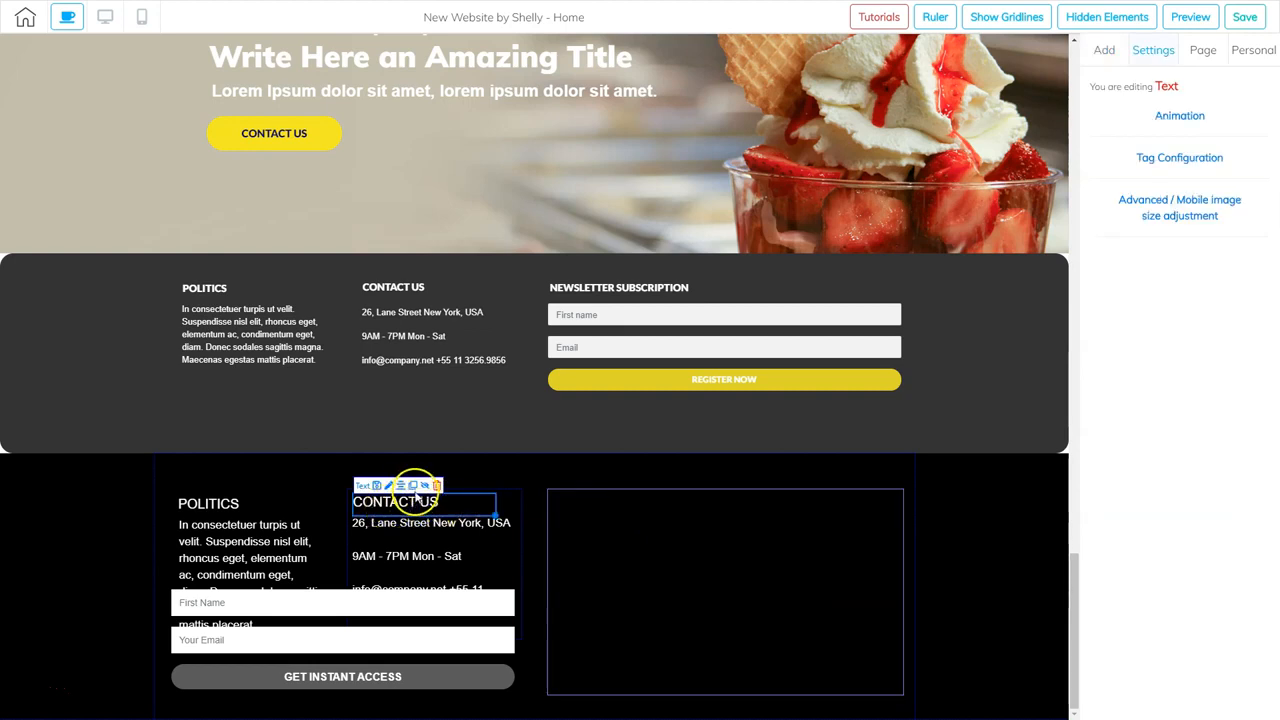
left_click(487, 468)
left_click_drag(457, 507, 636, 513)
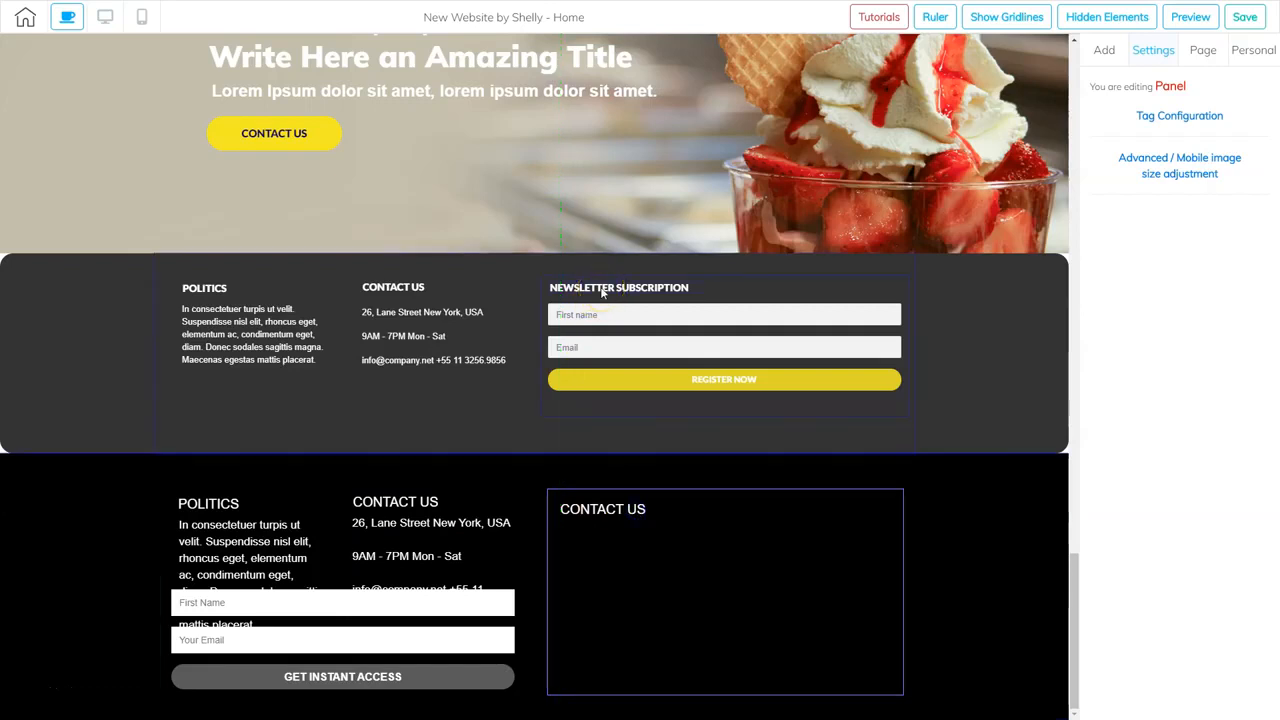
- Change the copied heading to NEWSLETTER SUBSCRIPTION and widen its text frame so it fits on one line
left_click(597, 512)
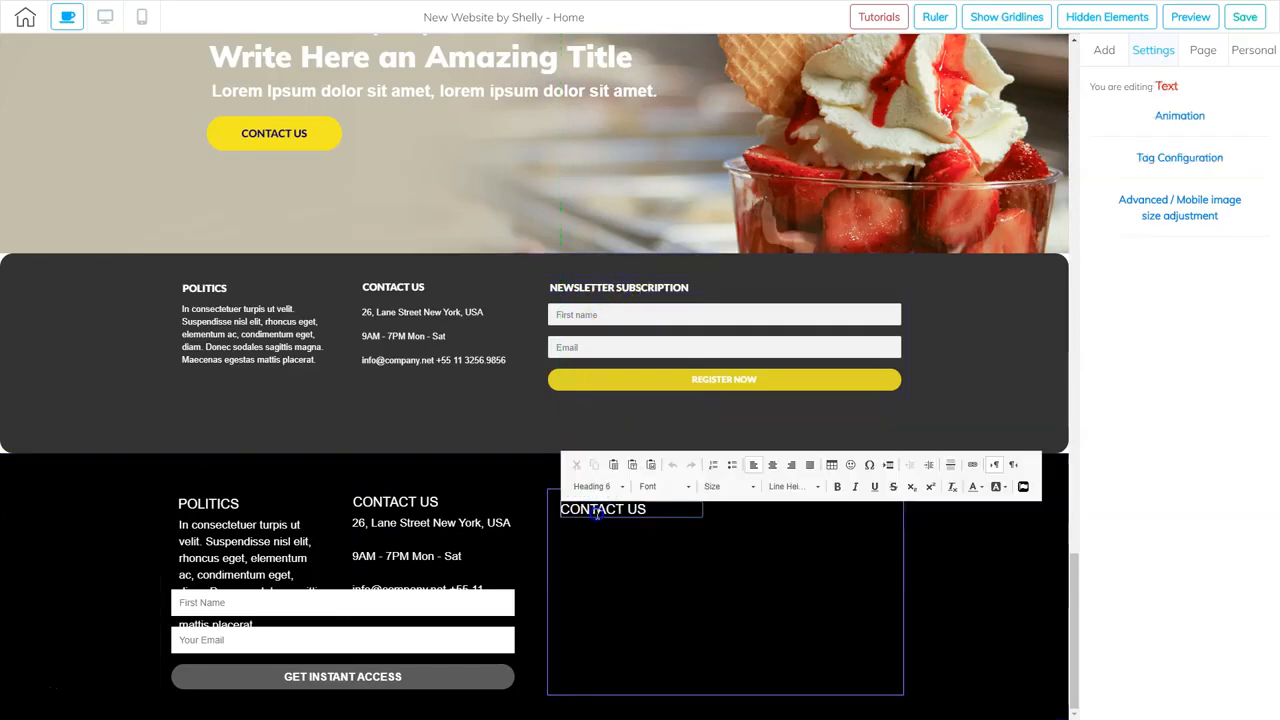
key("ctrl+a")
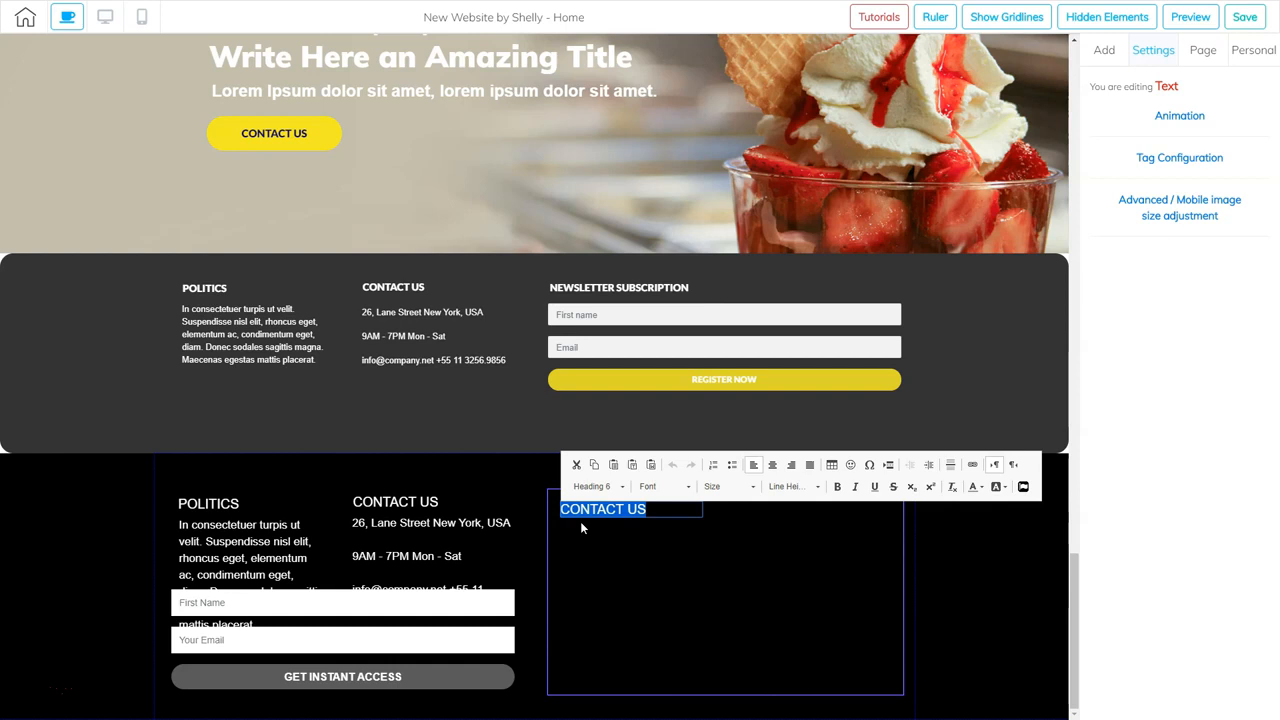
type("NEWSLETTER SUBSCRIPTION")
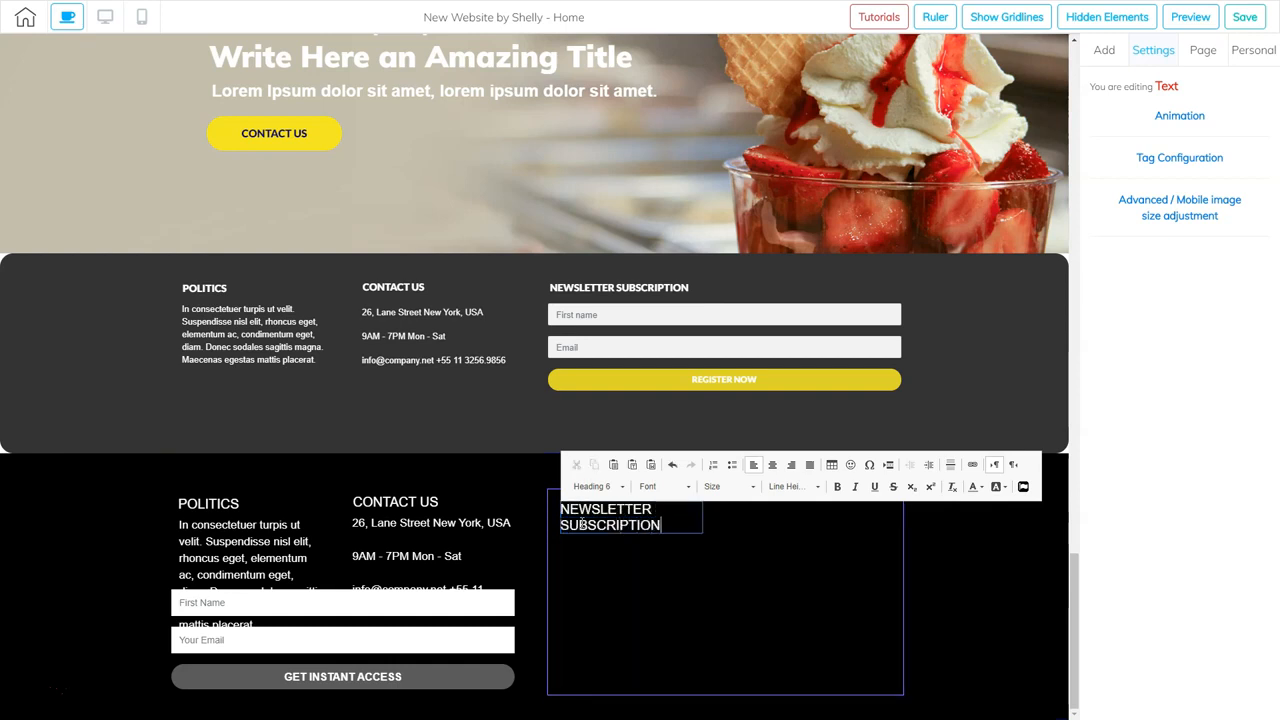
left_click(677, 586)
left_click(669, 517)
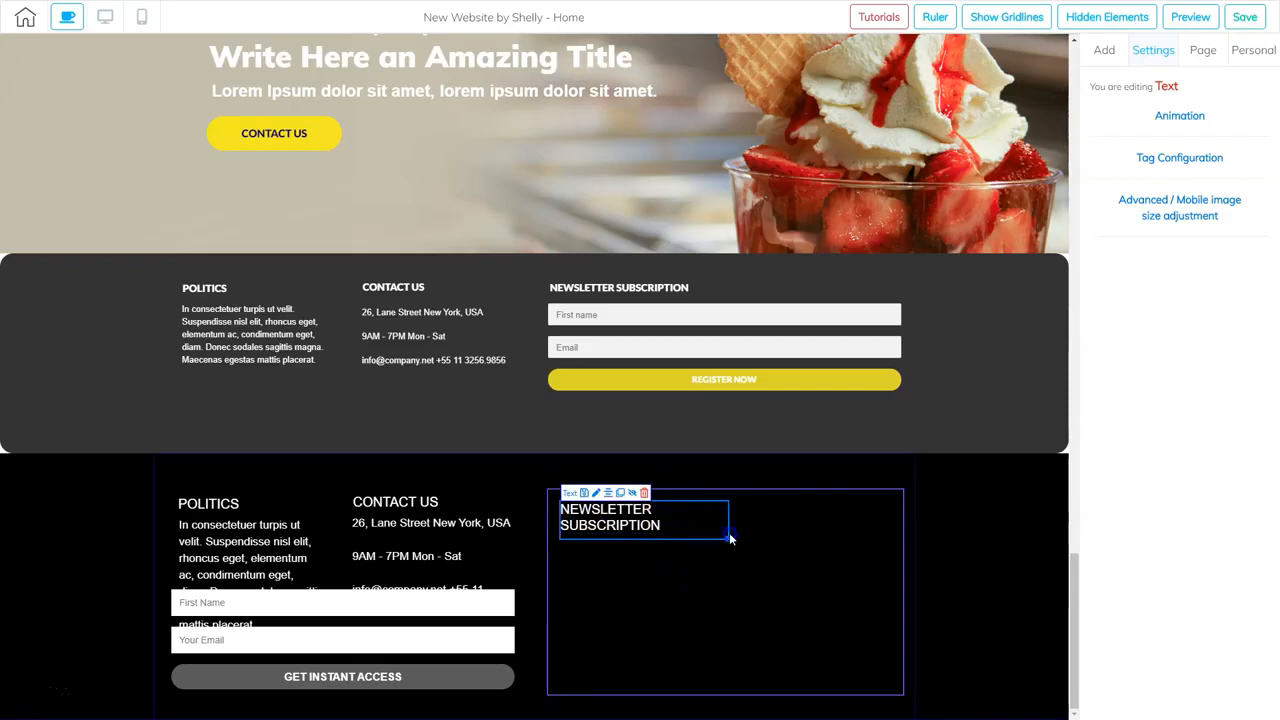
left_click_drag(730, 538, 818, 531)
left_click_drag(697, 517, 697, 515)
- Place the contact form under the NEWSLETTER SUBSCRIPTION heading, narrow it slightly, and shorten the surrounding box to fit
left_click_drag(409, 640, 798, 583)
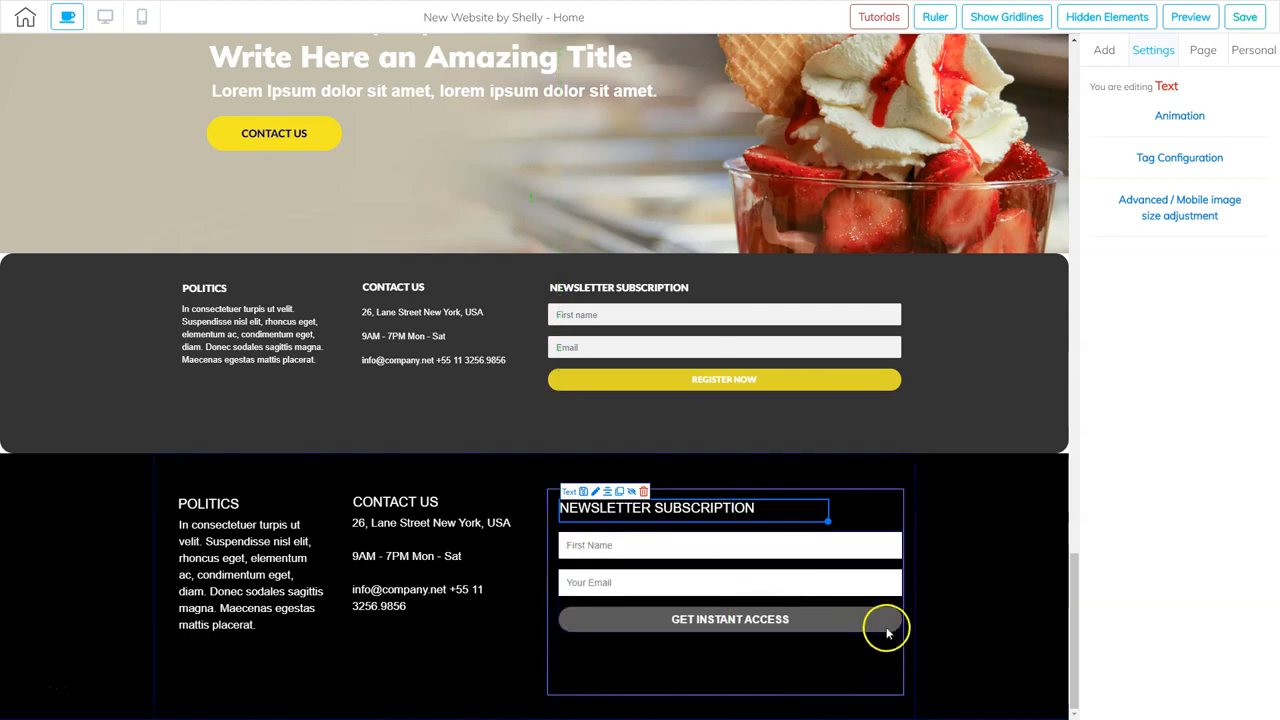
left_click(887, 628)
left_click_drag(899, 630, 892, 632)
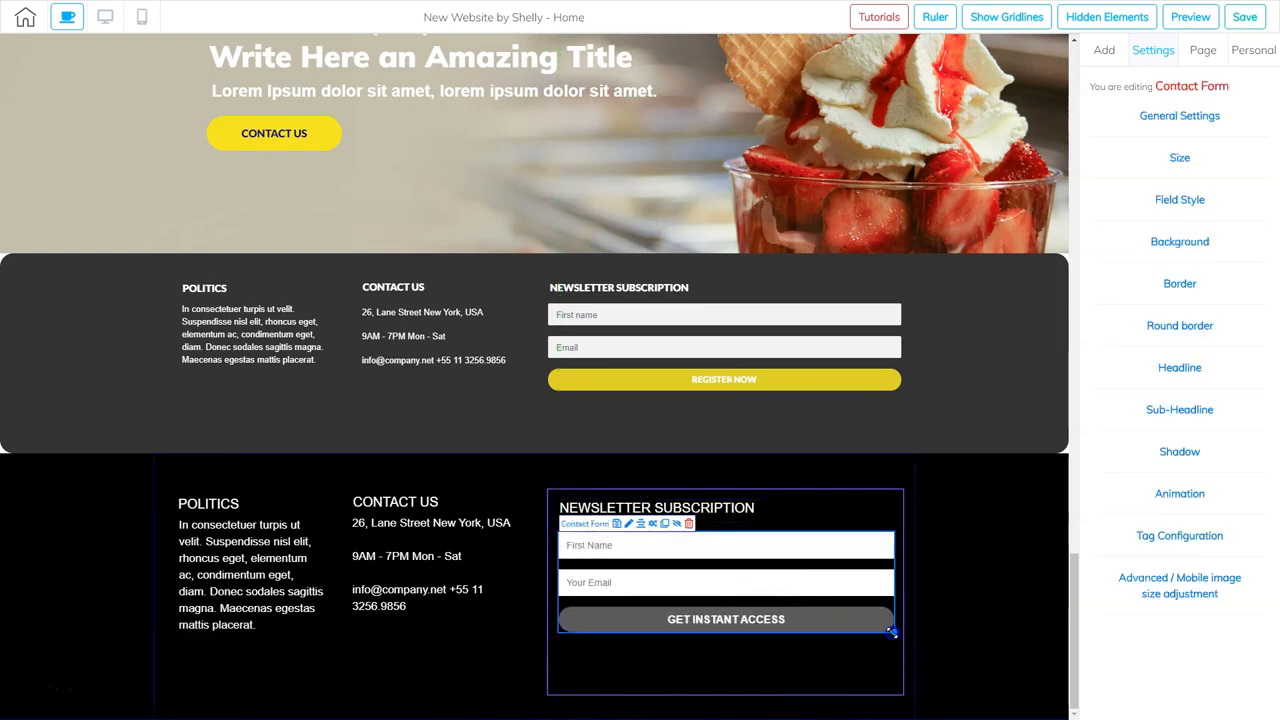
left_click(814, 674)
left_click_drag(893, 690, 902, 647)
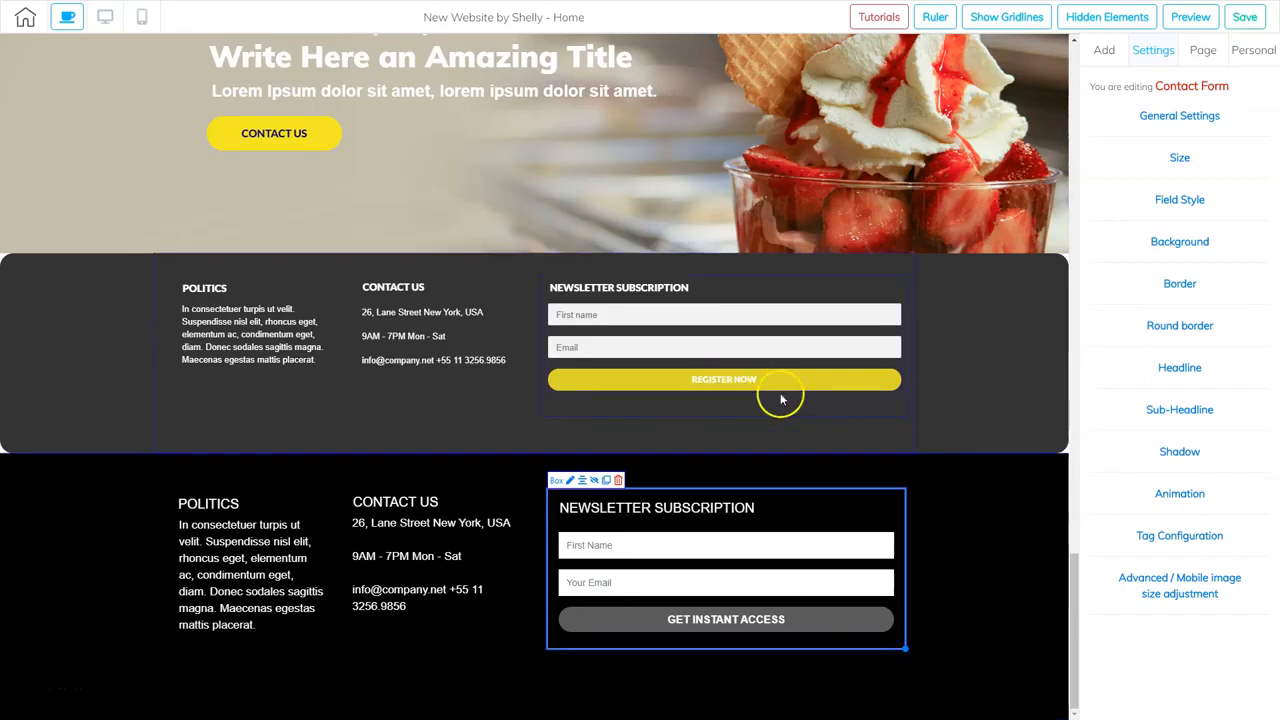
- Change the contact form's button text to REGISTER NOW
left_click(767, 620)
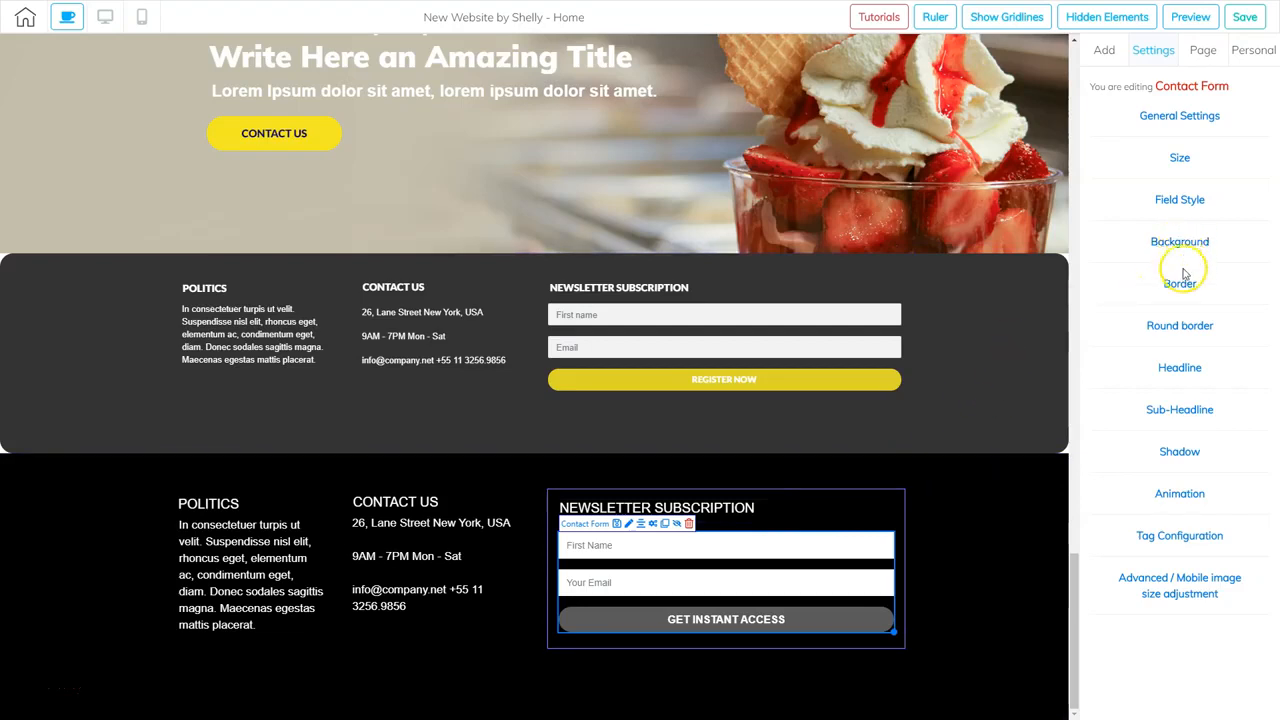
left_click(1180, 368)
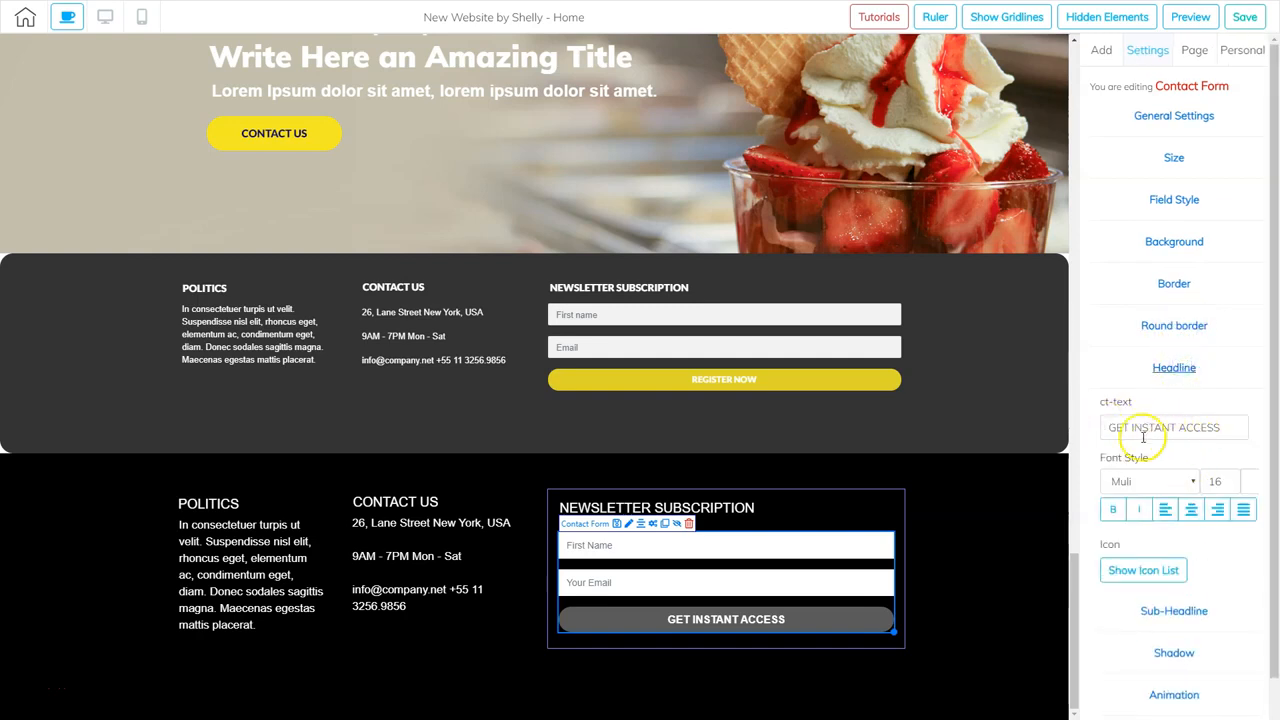
left_click_drag(1215, 430, 1105, 426)
key("BackSpace")
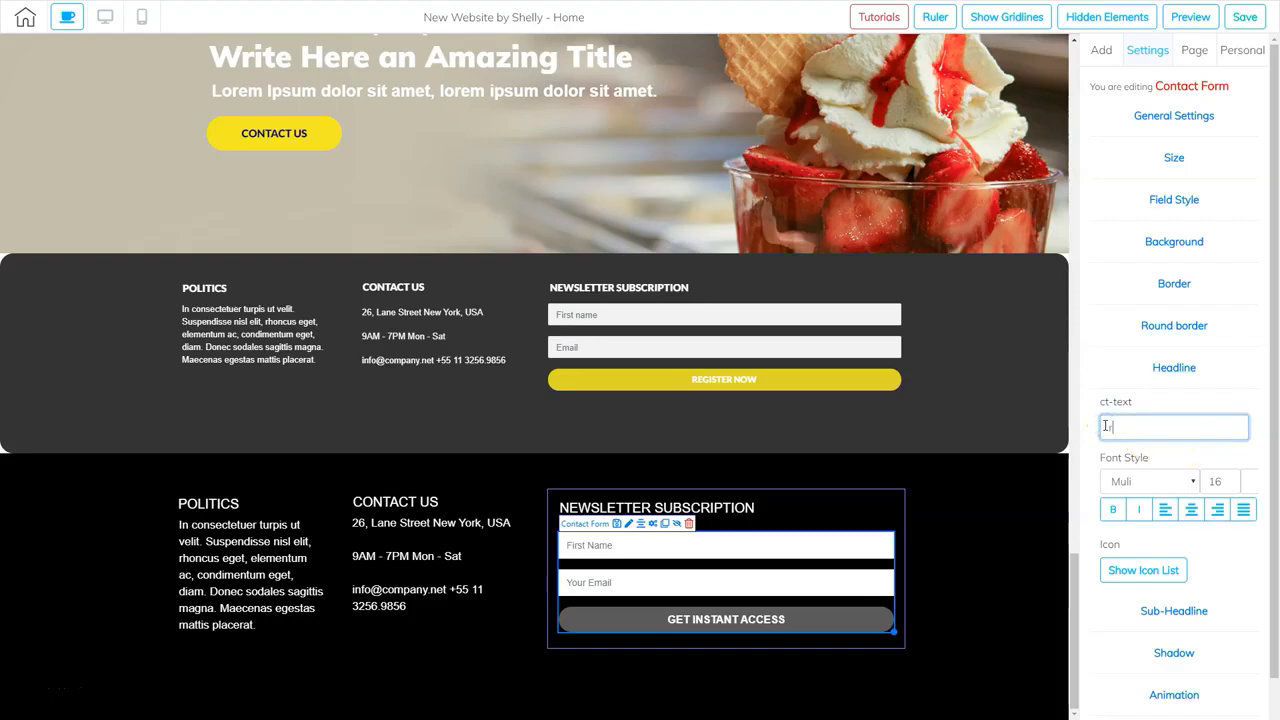
type("REGISTER NOW")
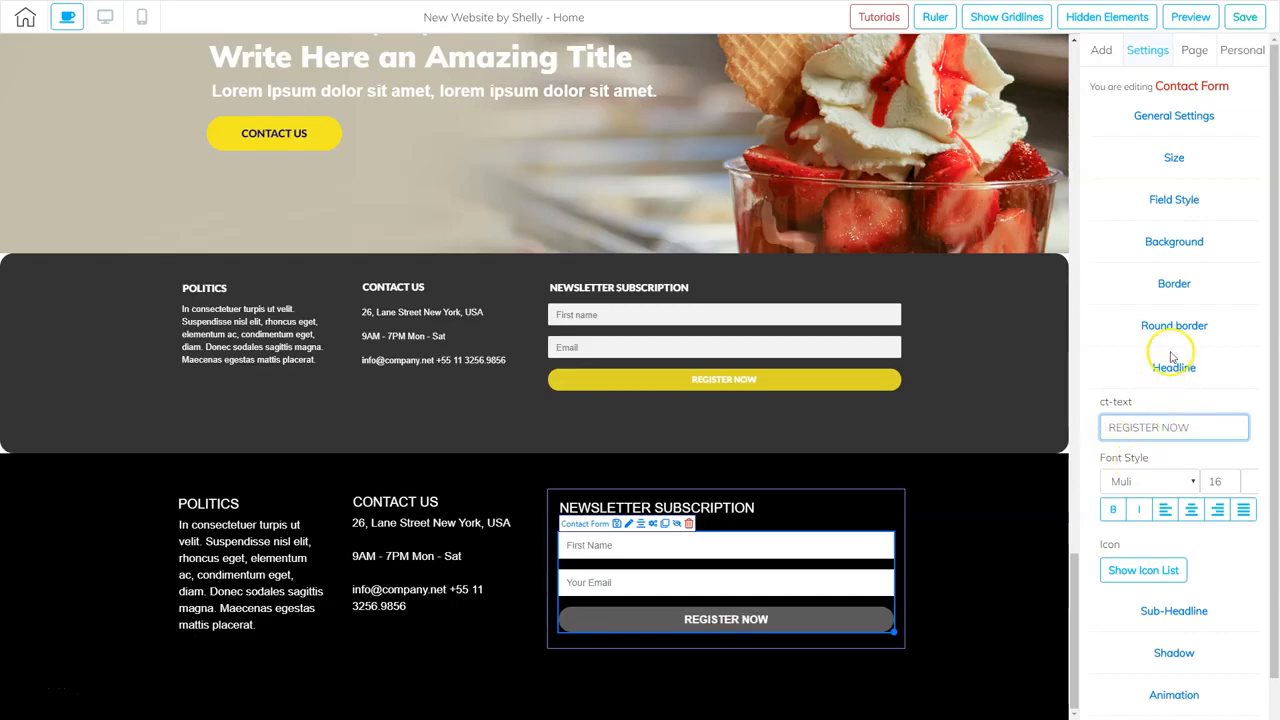
- Set the REGISTER NOW button's background colour to yellow D8E13F
scroll(1157, 475, "down", 1)
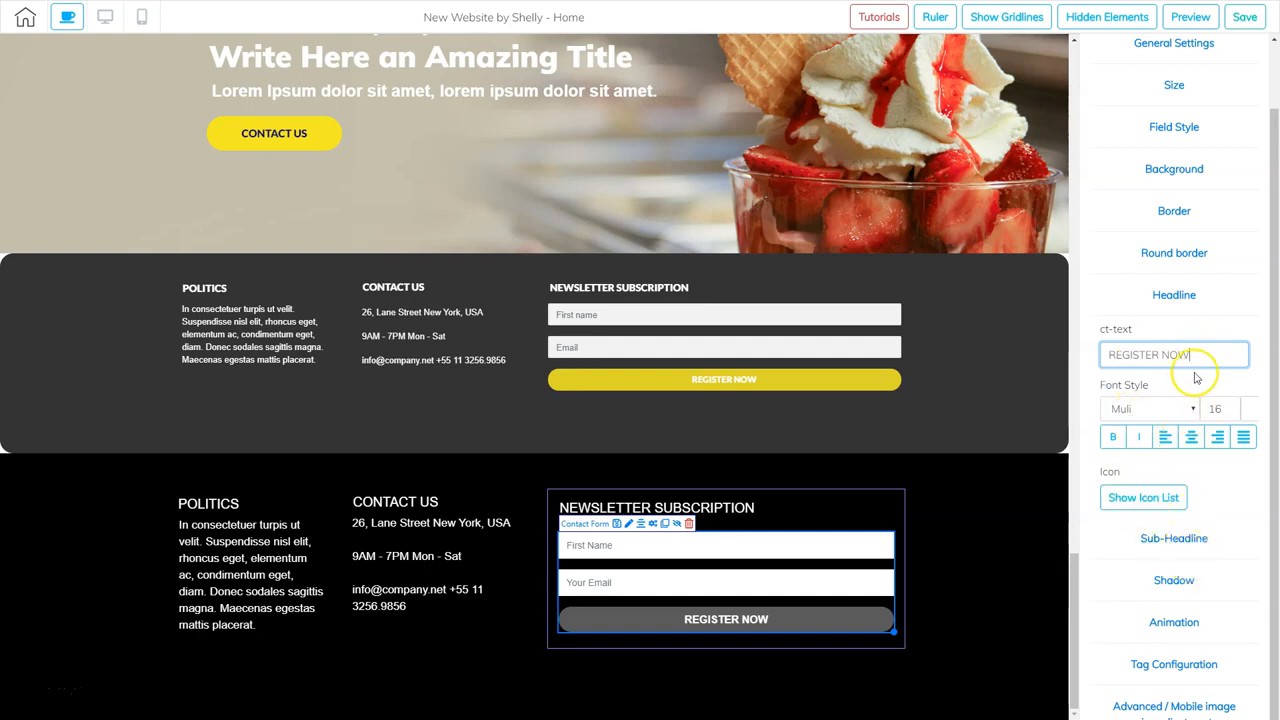
scroll(1196, 377, "up", 1)
left_click(1165, 241)
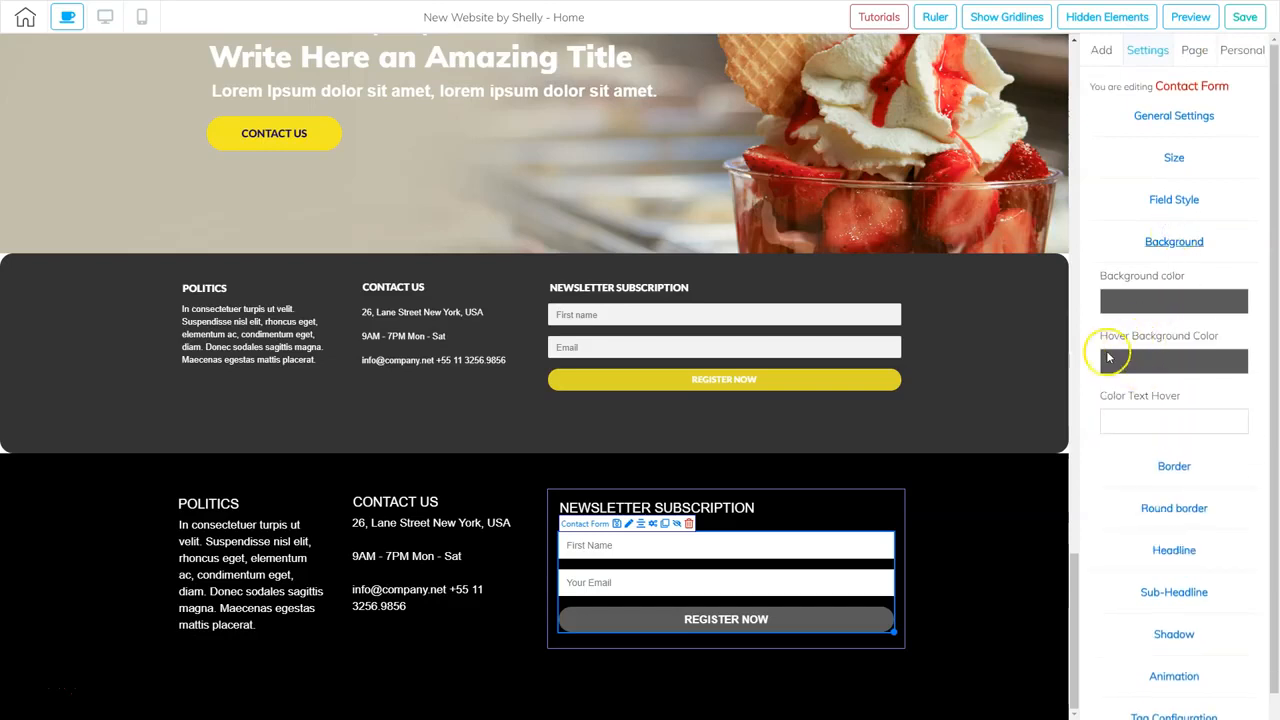
left_click(1166, 302)
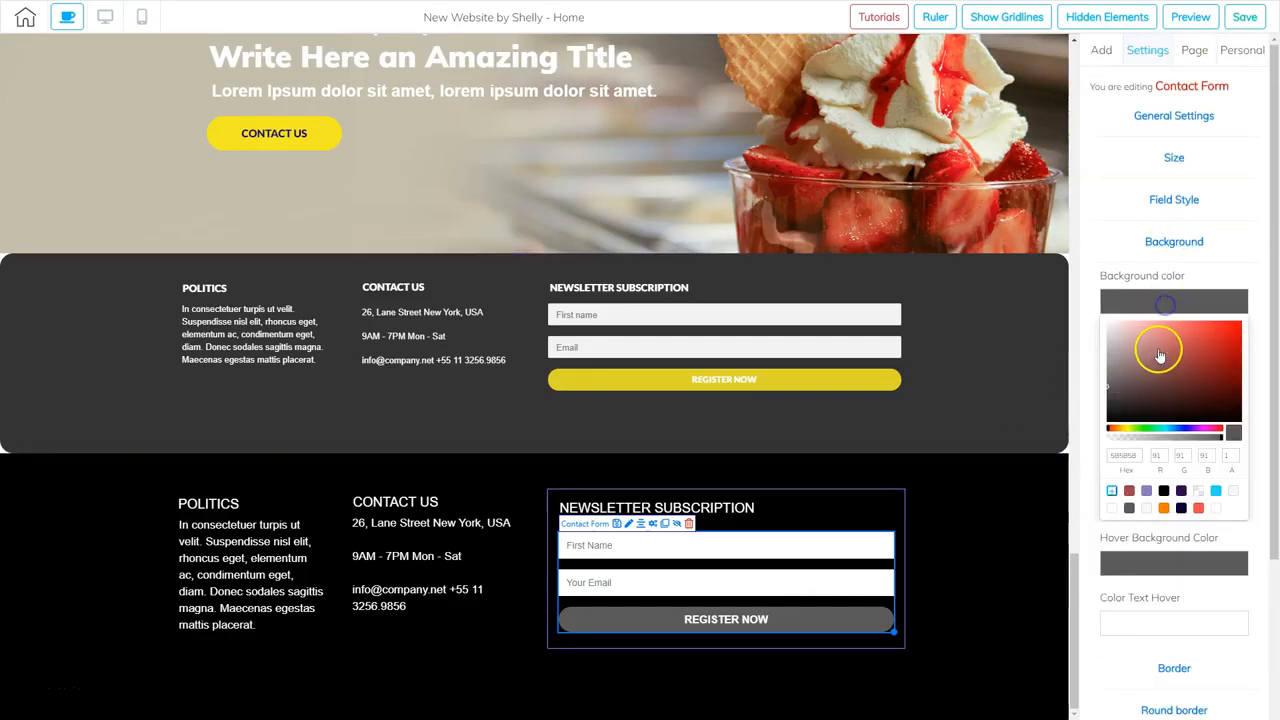
left_click(1130, 430)
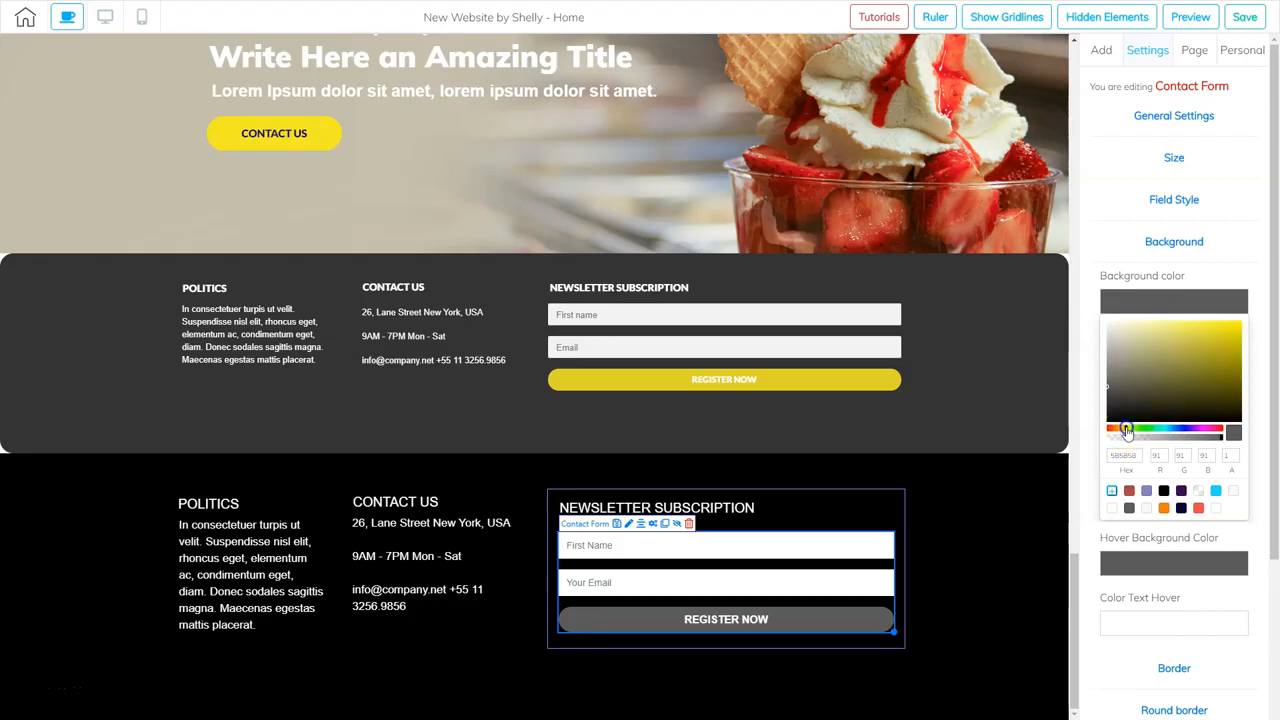
left_click_drag(1125, 431, 1128, 432)
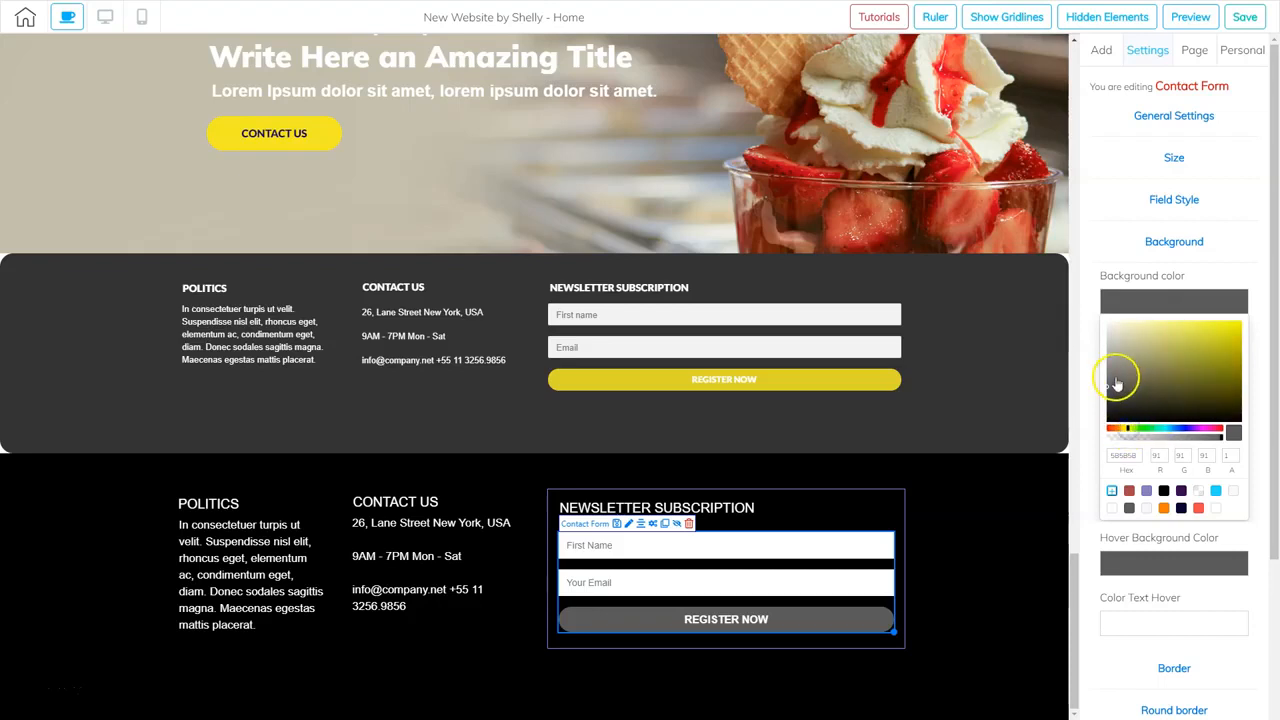
left_click_drag(1109, 390, 1213, 341)
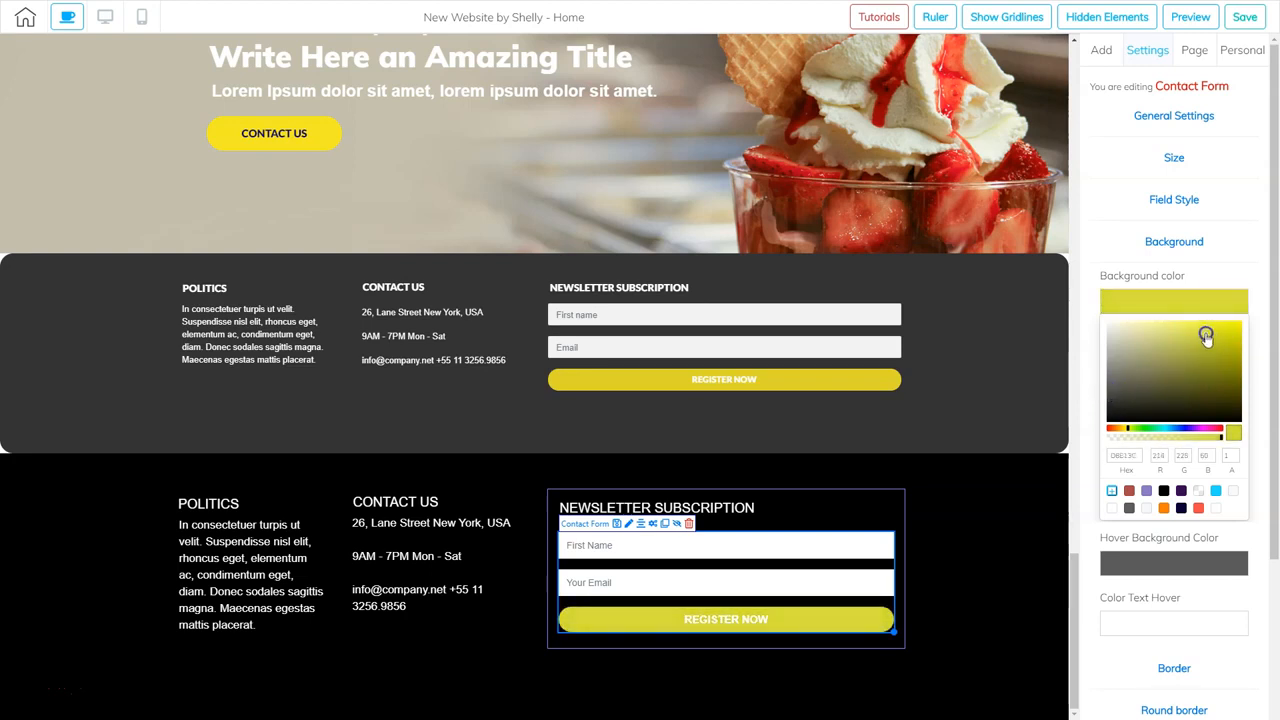
- Set the REGISTER NOW button's hover background colour to a darker mustard yellow
left_click(1160, 573)
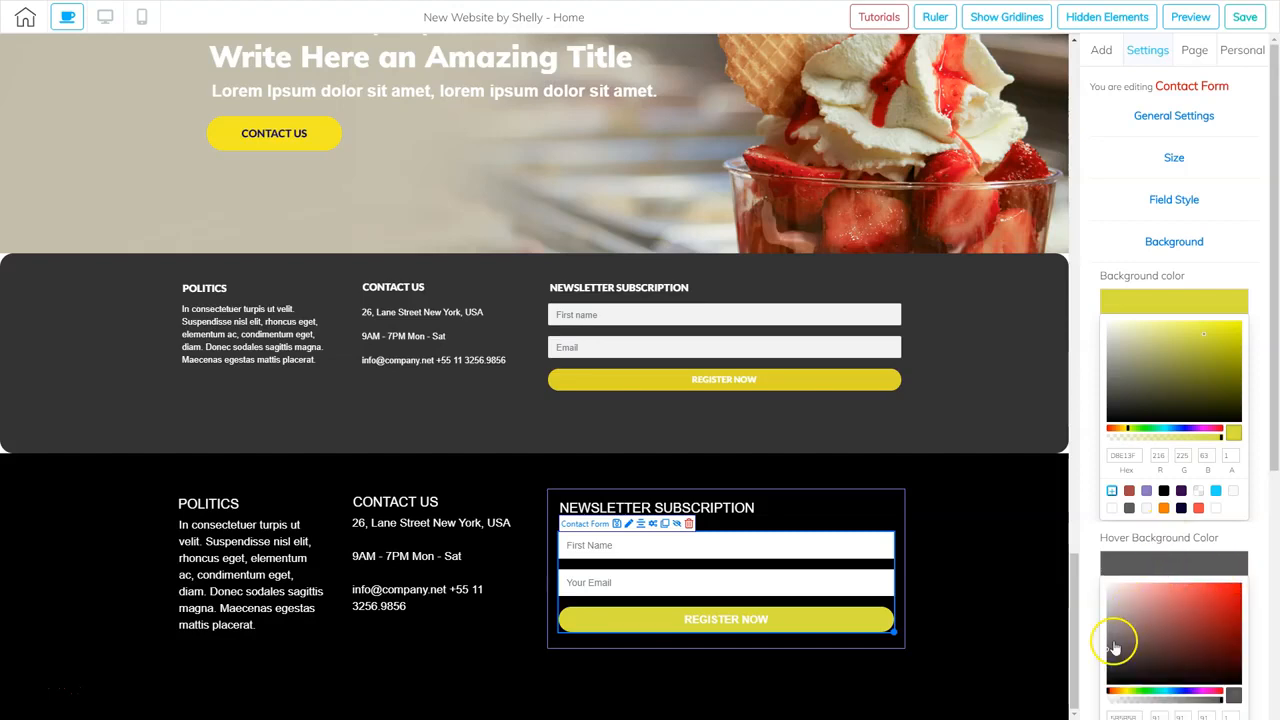
scroll(1137, 605, "down", 2)
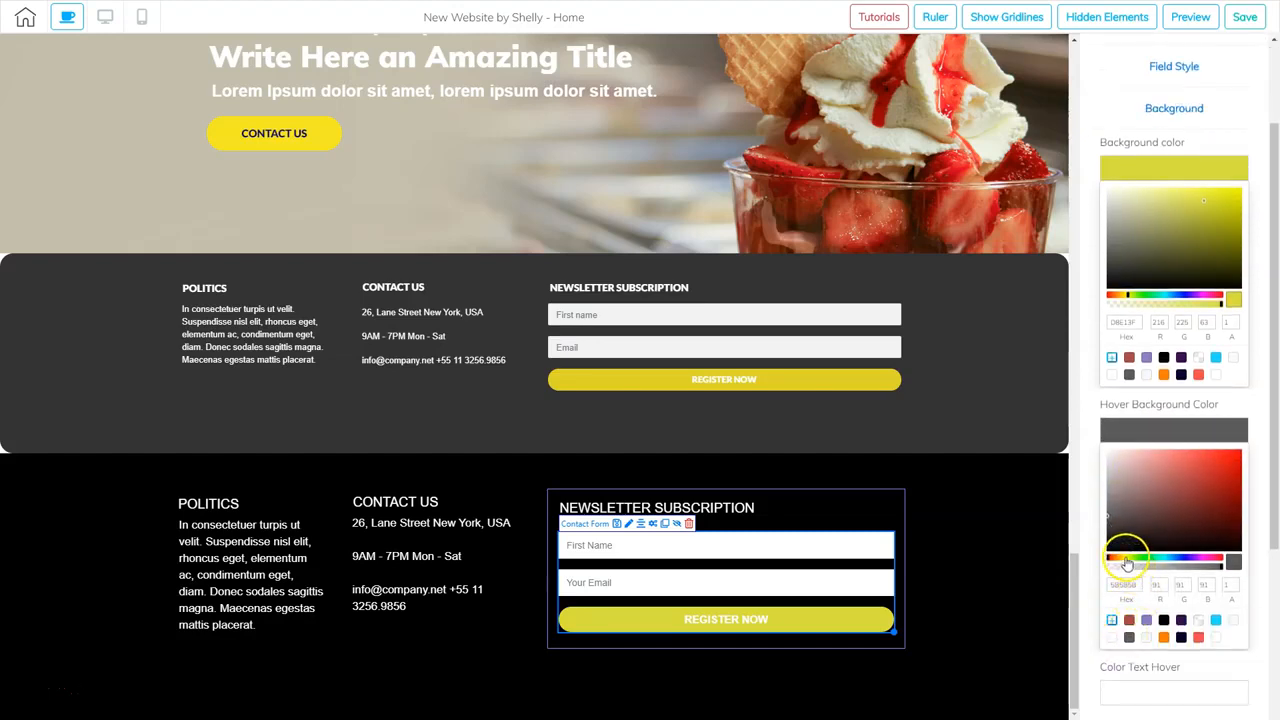
left_click(1125, 558)
left_click_drag(1109, 520, 1210, 478)
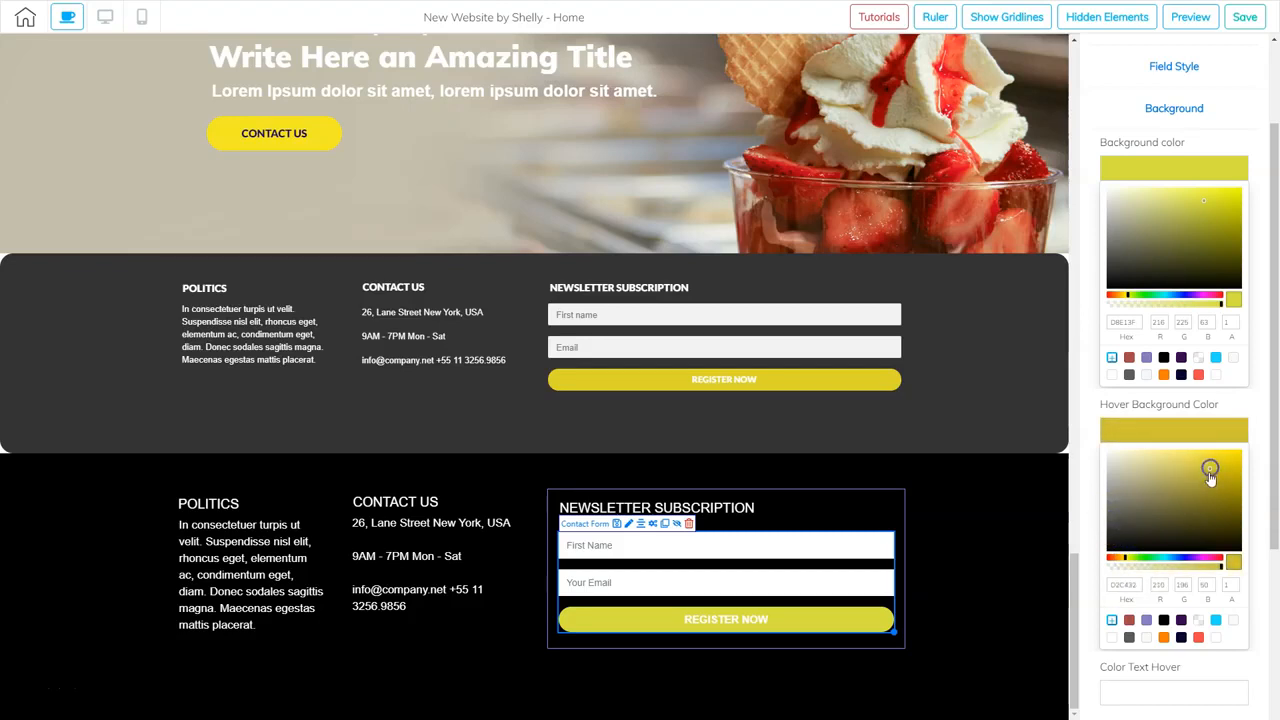
left_click(1195, 432)
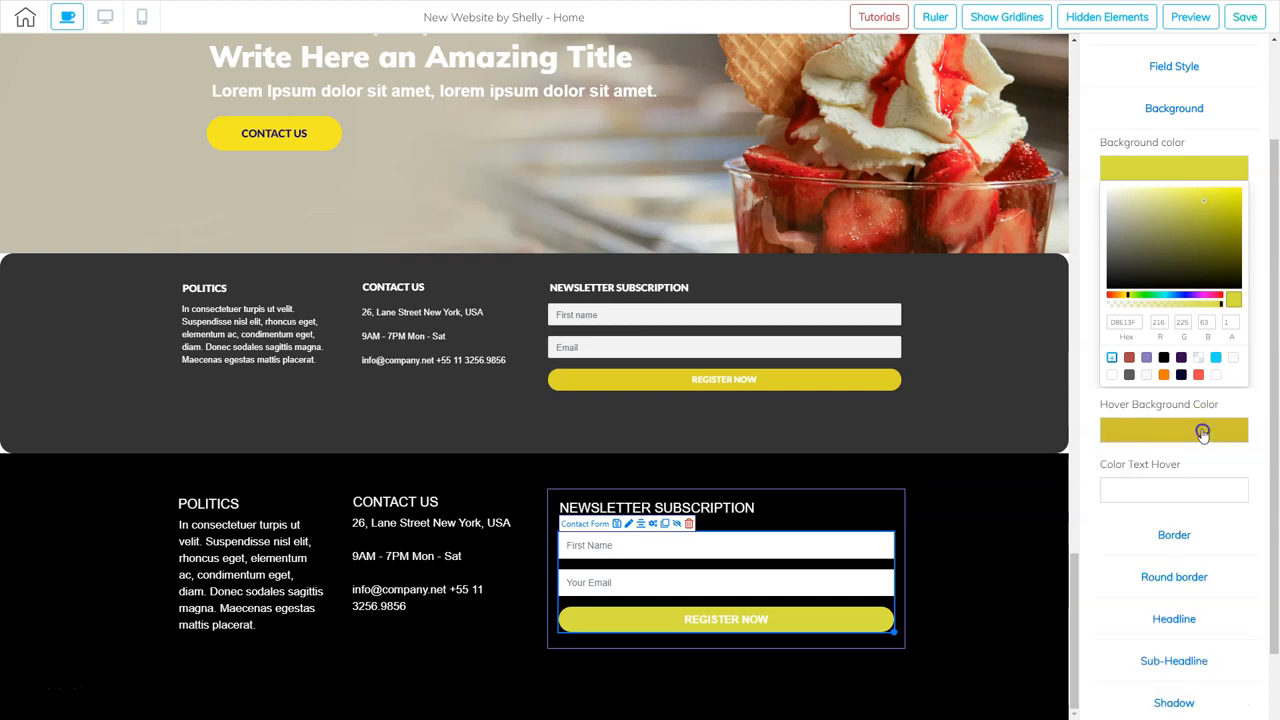
left_click(1200, 179)
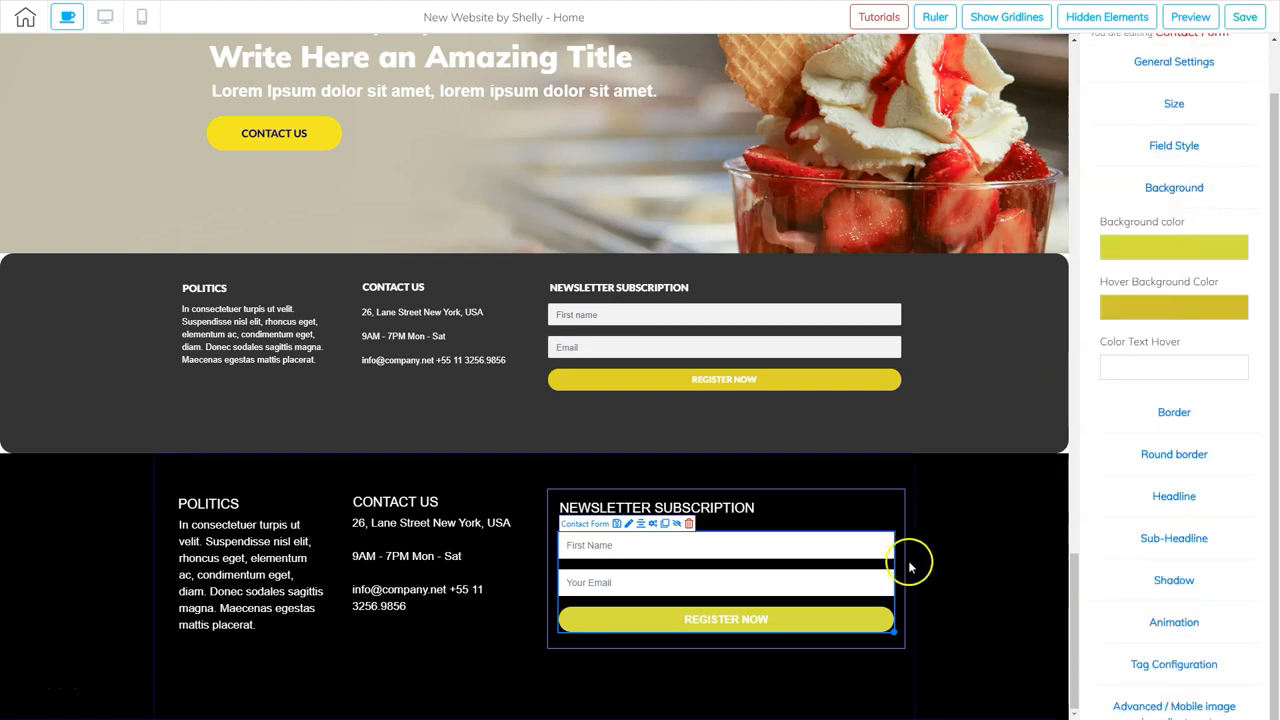
- Save the website and publish it
left_click(1245, 17)
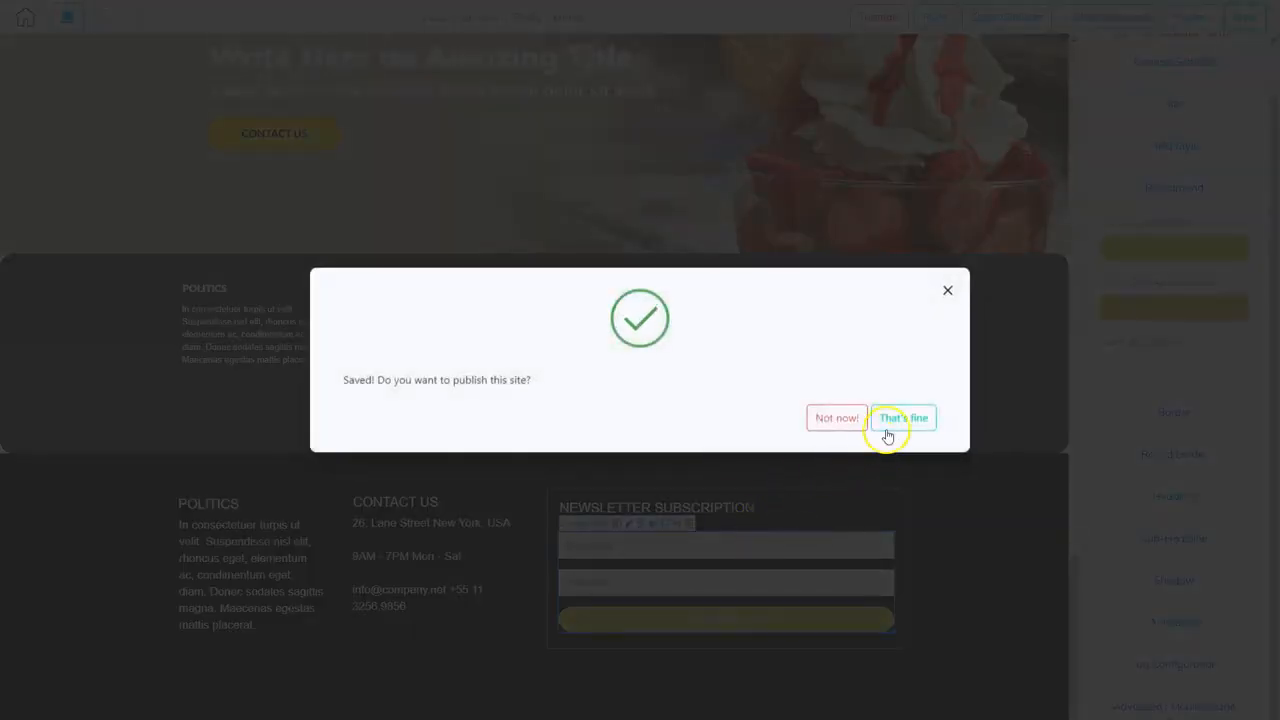
left_click(897, 418)
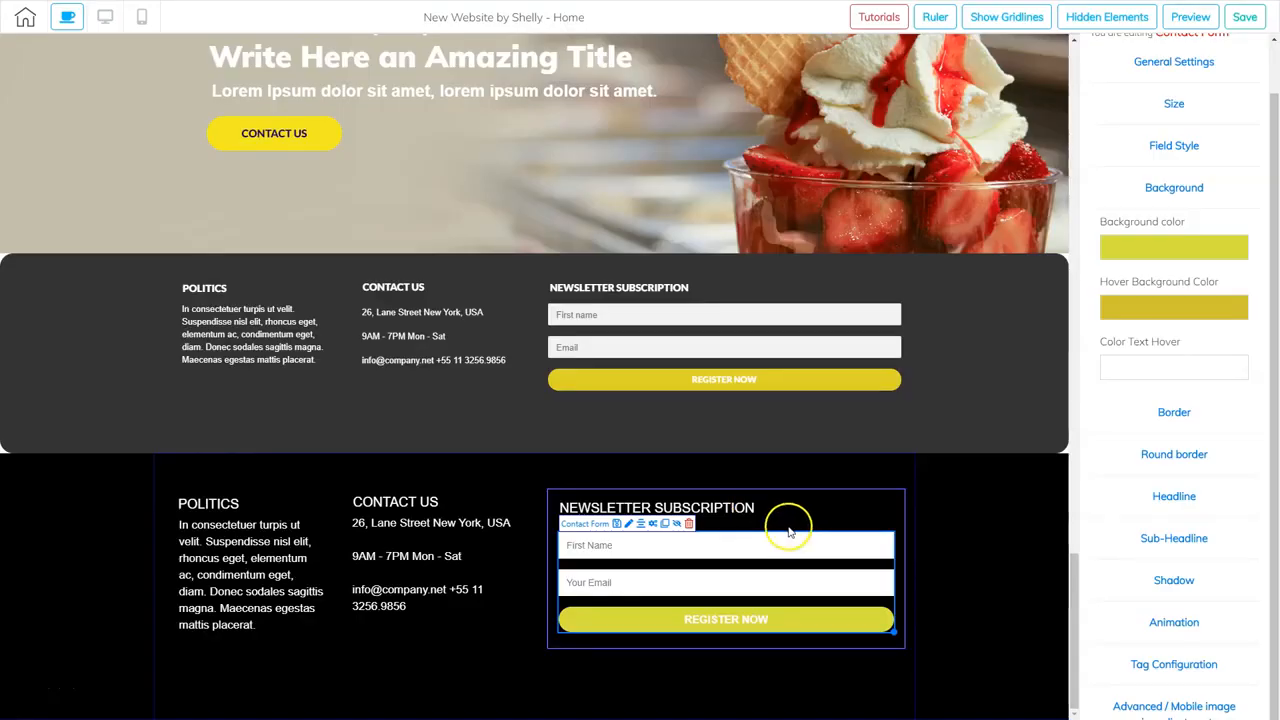
- Raise the POLITICS box to line up with the CONTACT US column, and make all three headings in the black footer bold
left_click(989, 616)
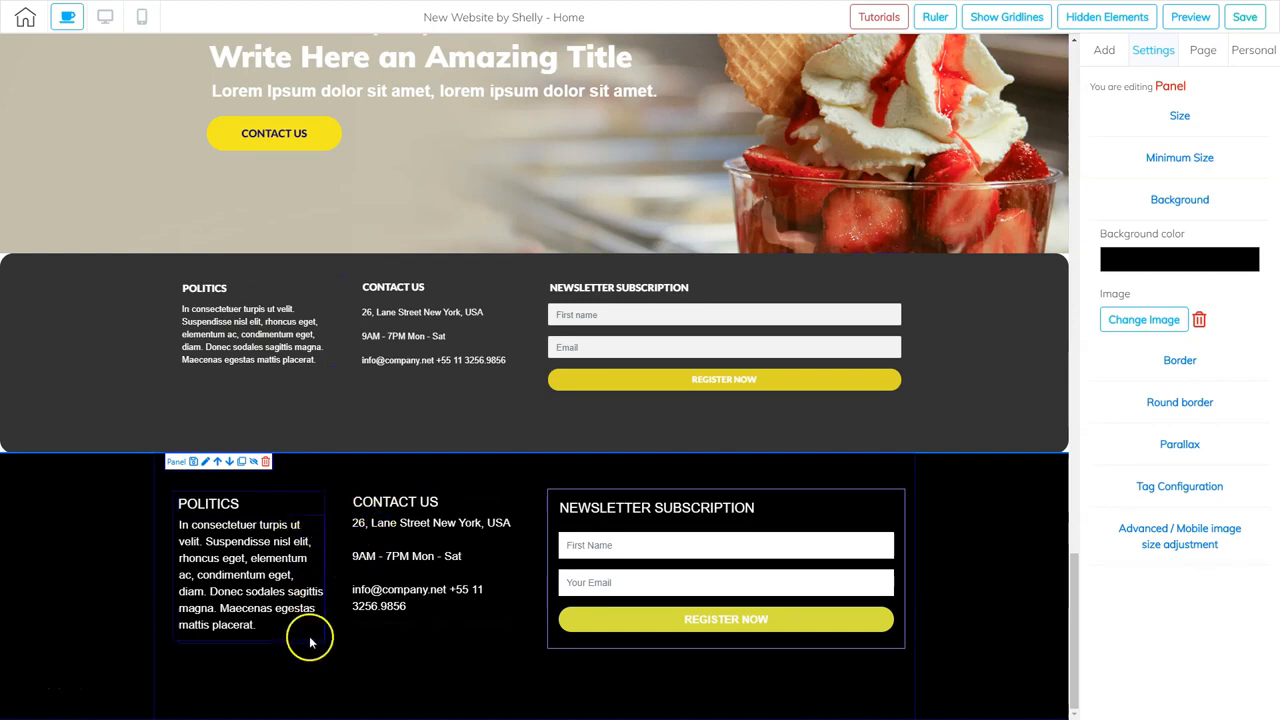
left_click_drag(322, 512, 323, 498)
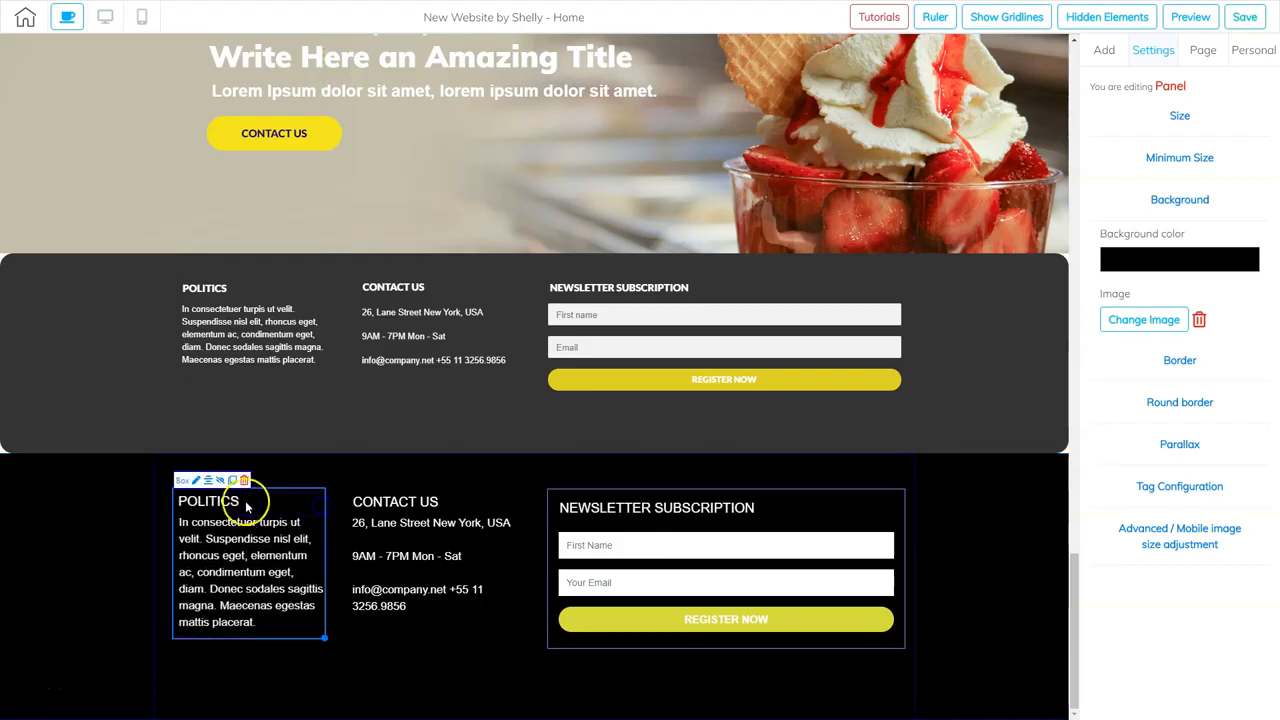
left_click(228, 503)
left_click(226, 503)
double_click(225, 500)
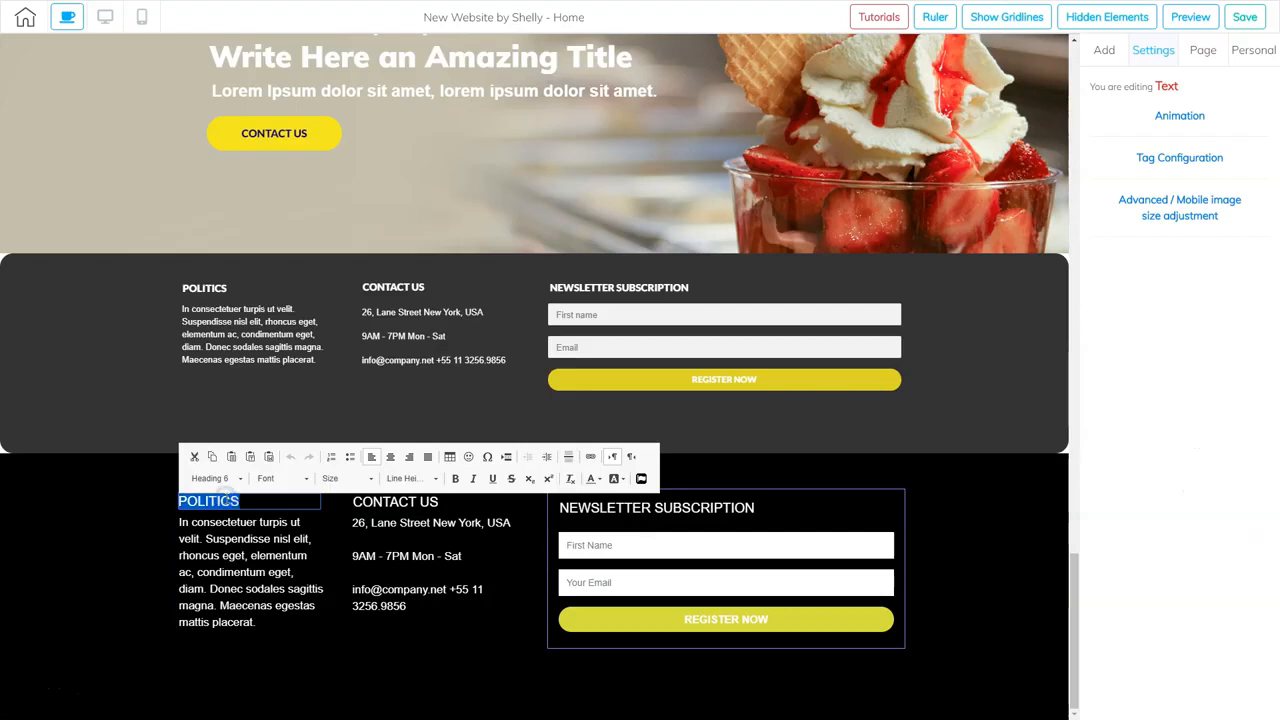
left_click(390, 502)
triple_click(390, 502)
triple_click(623, 508)
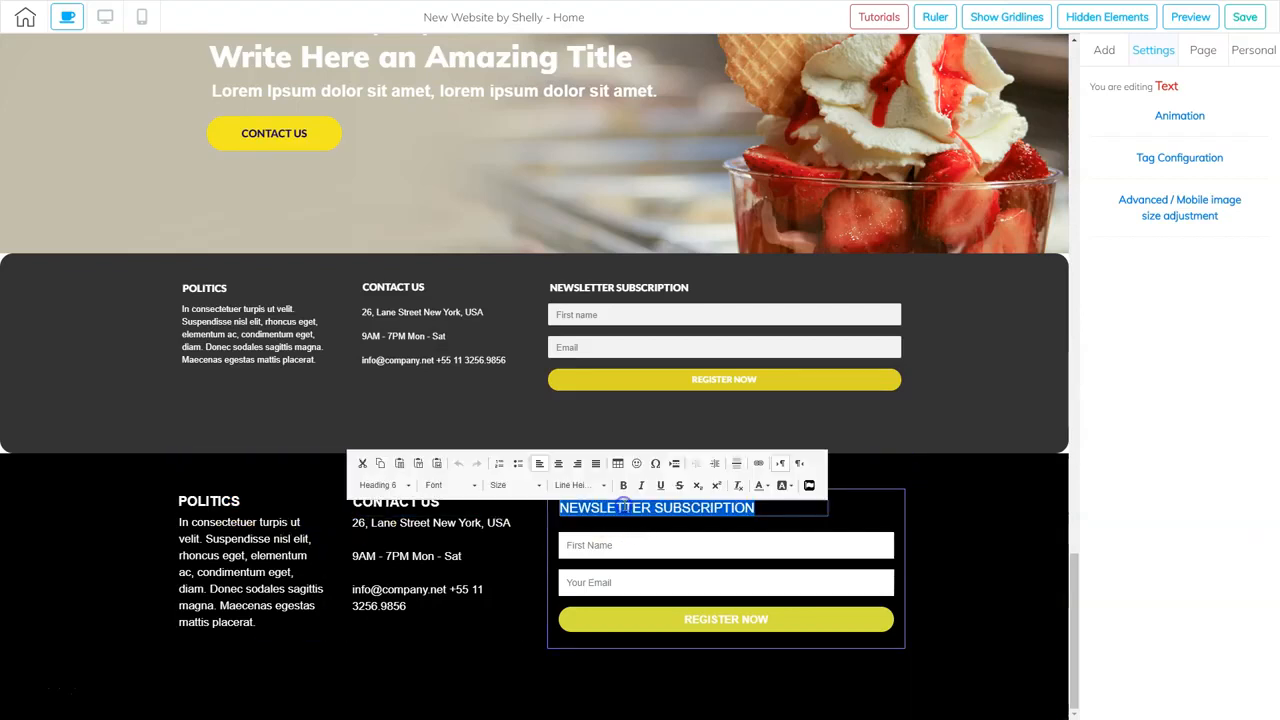
left_click(908, 520)
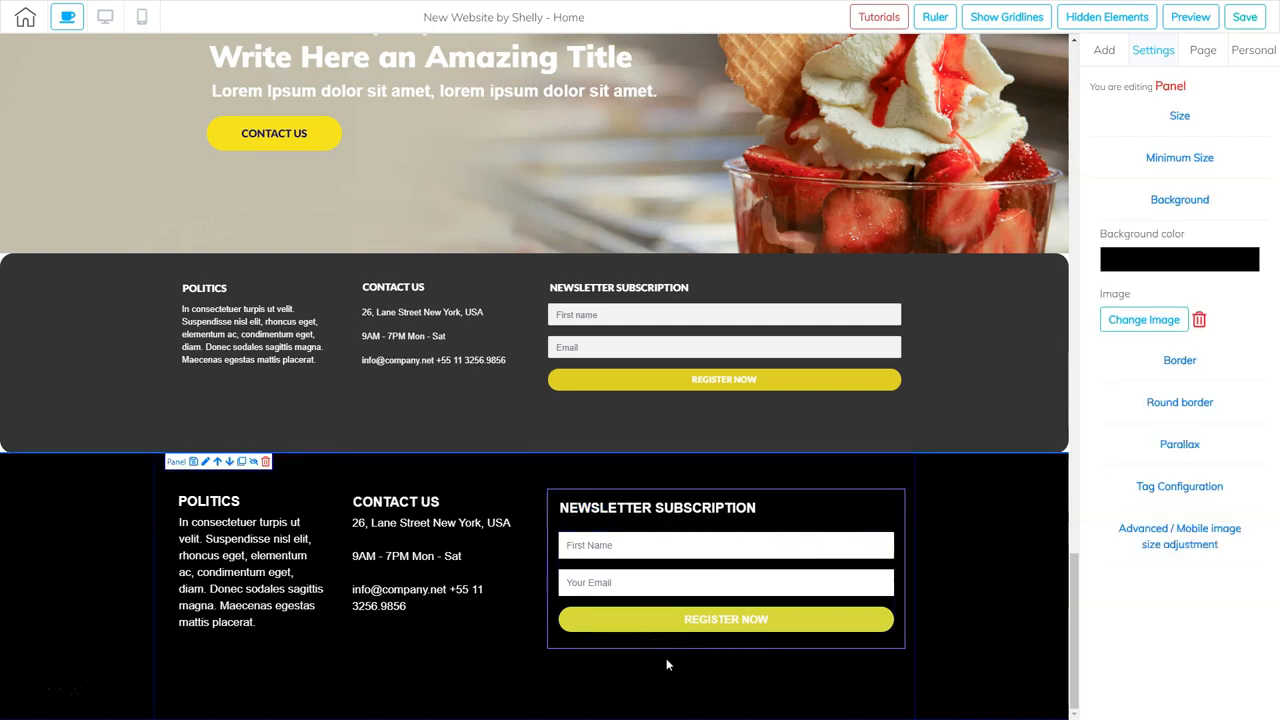
- Move the newsletter subscription box up to line up with the other footer columns, and set the black panel's height to 316
left_click_drag(894, 505, 894, 497)
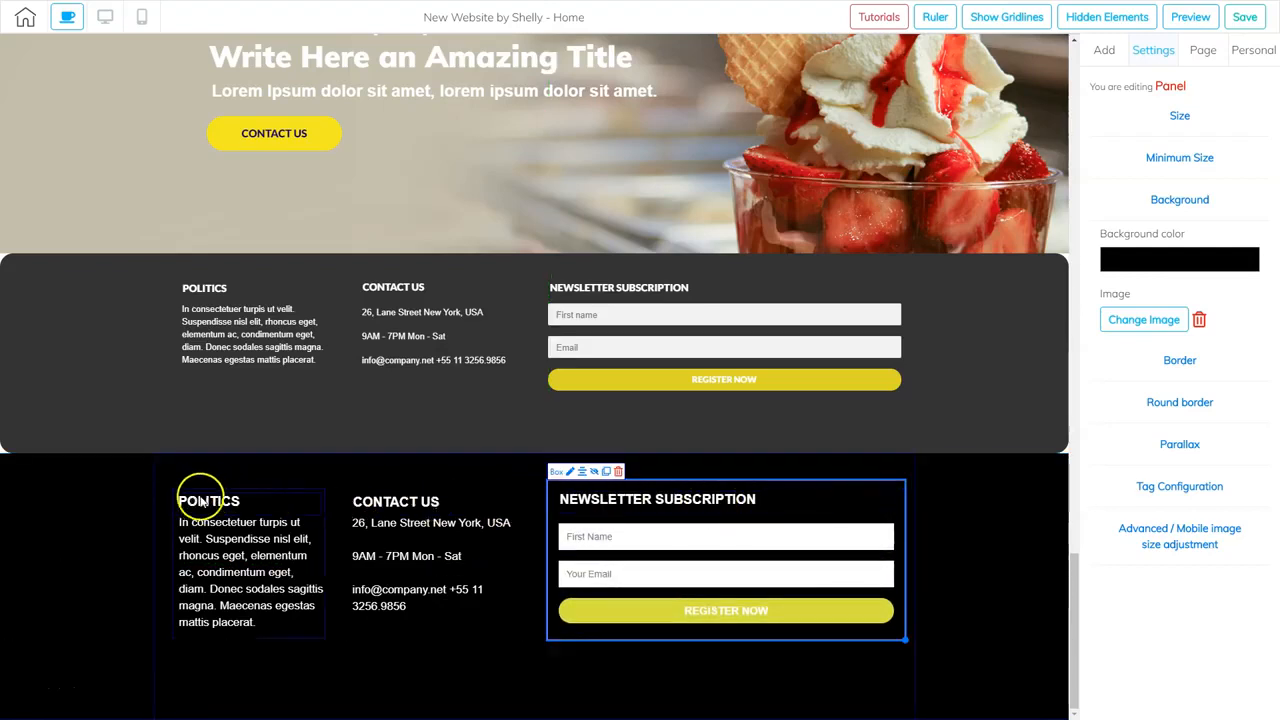
left_click(810, 690)
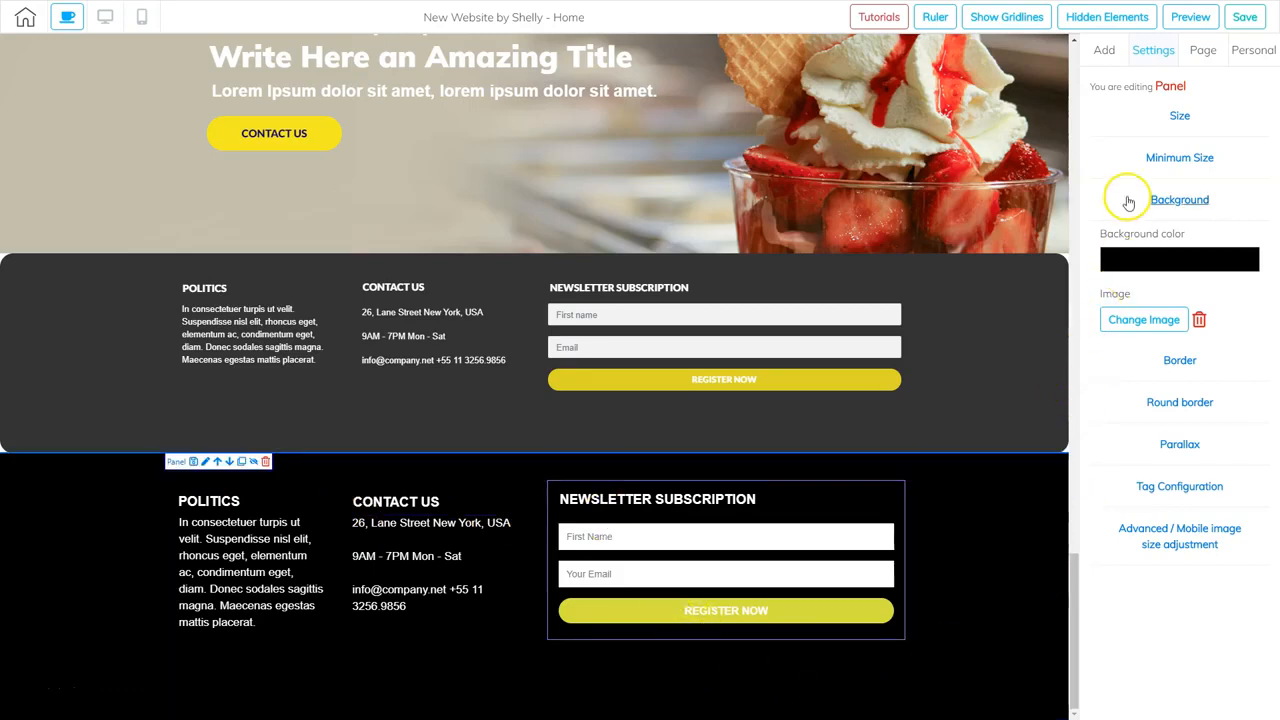
left_click(1178, 118)
left_click_drag(1128, 174, 1125, 184)
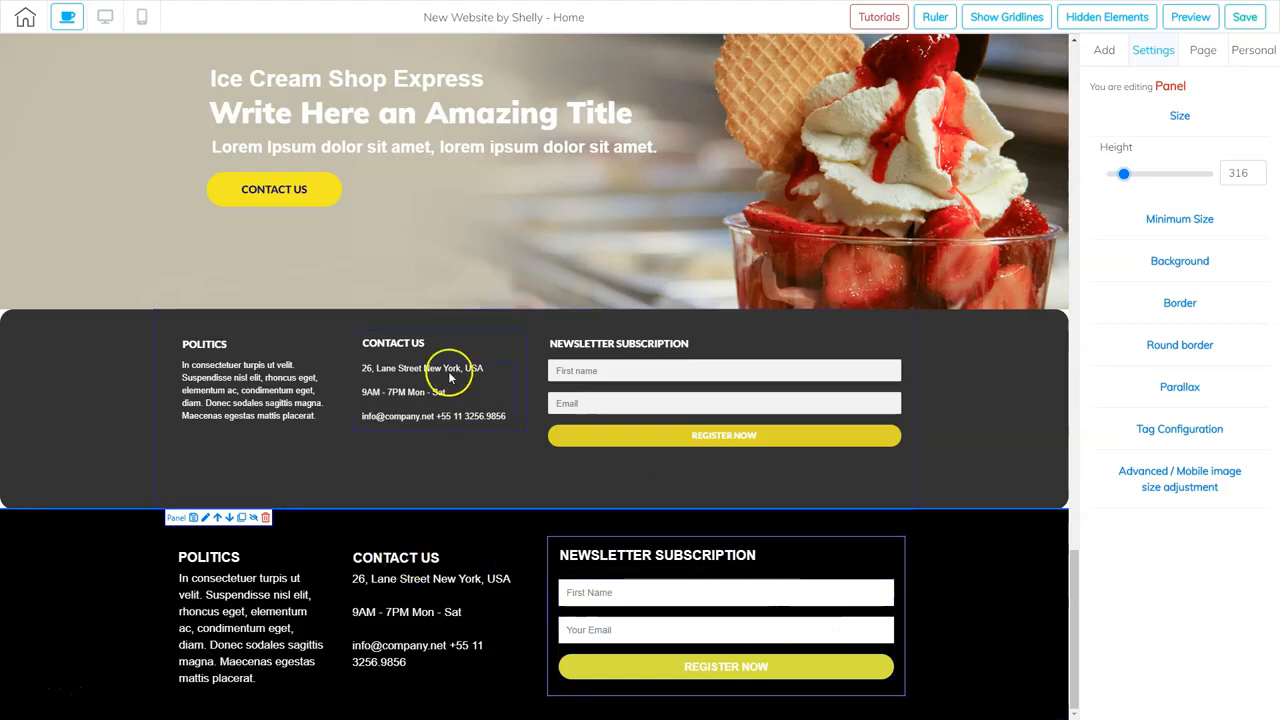
- Delete the original dark grey footer panel above the new black footer
left_click(985, 405)
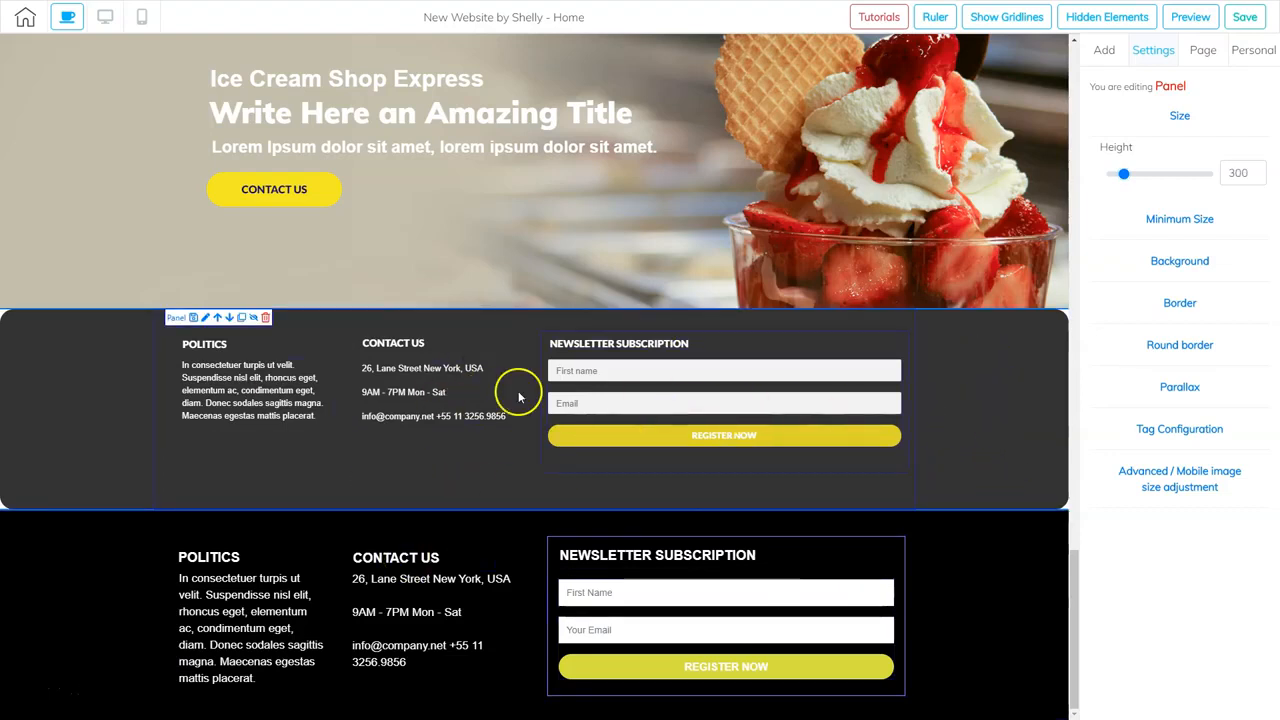
left_click(266, 318)
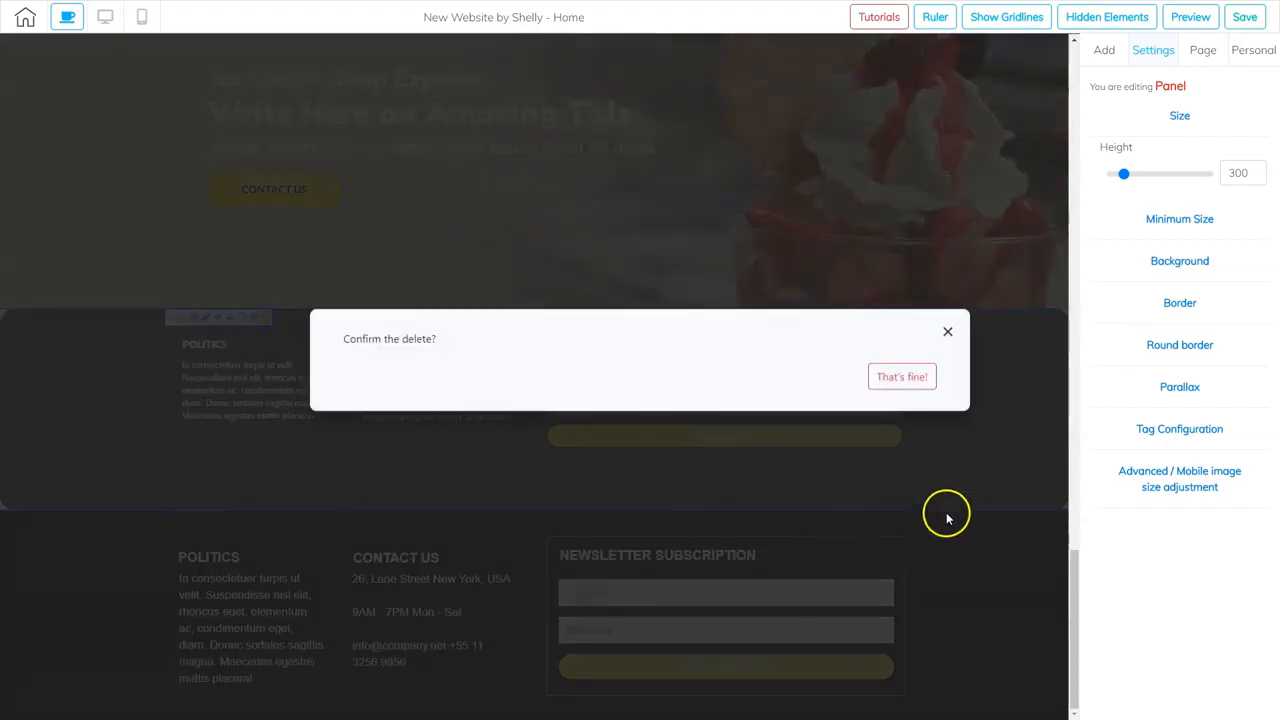
left_click(902, 374)
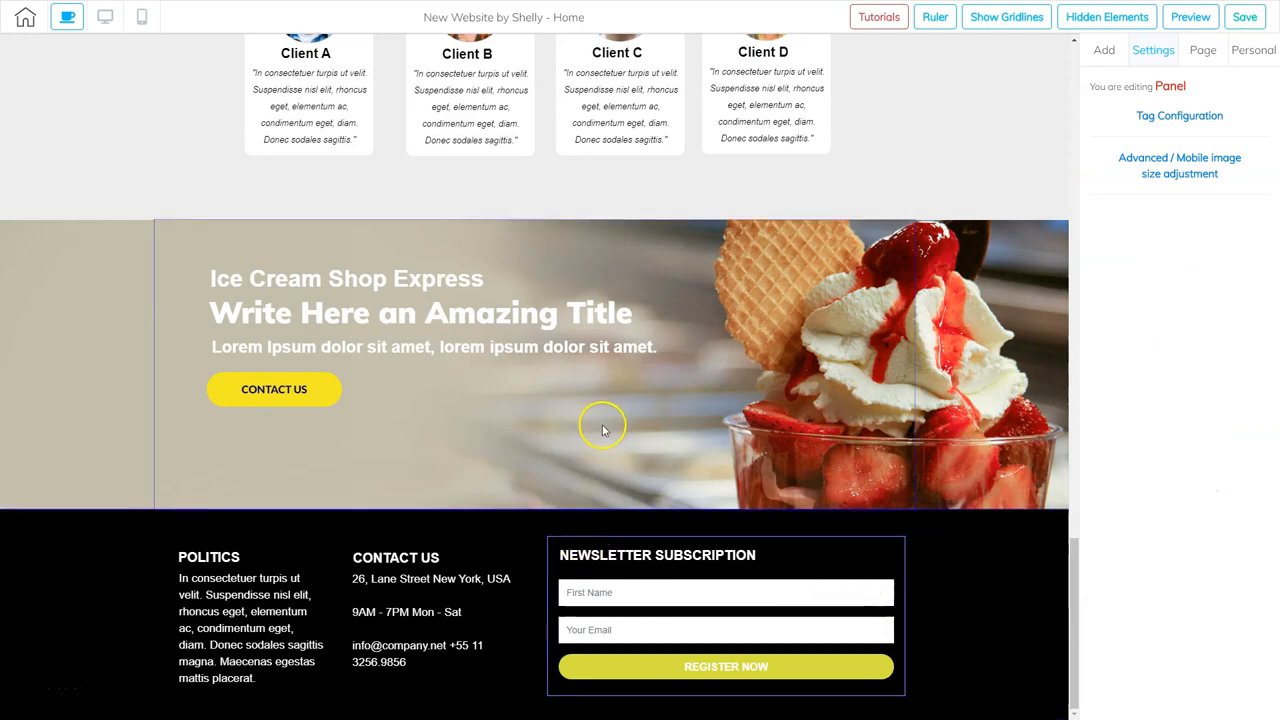
- Save the website with the rebuilt footer and publish it
scroll(600, 440, "up", 5)
scroll(590, 440, "up", 10)
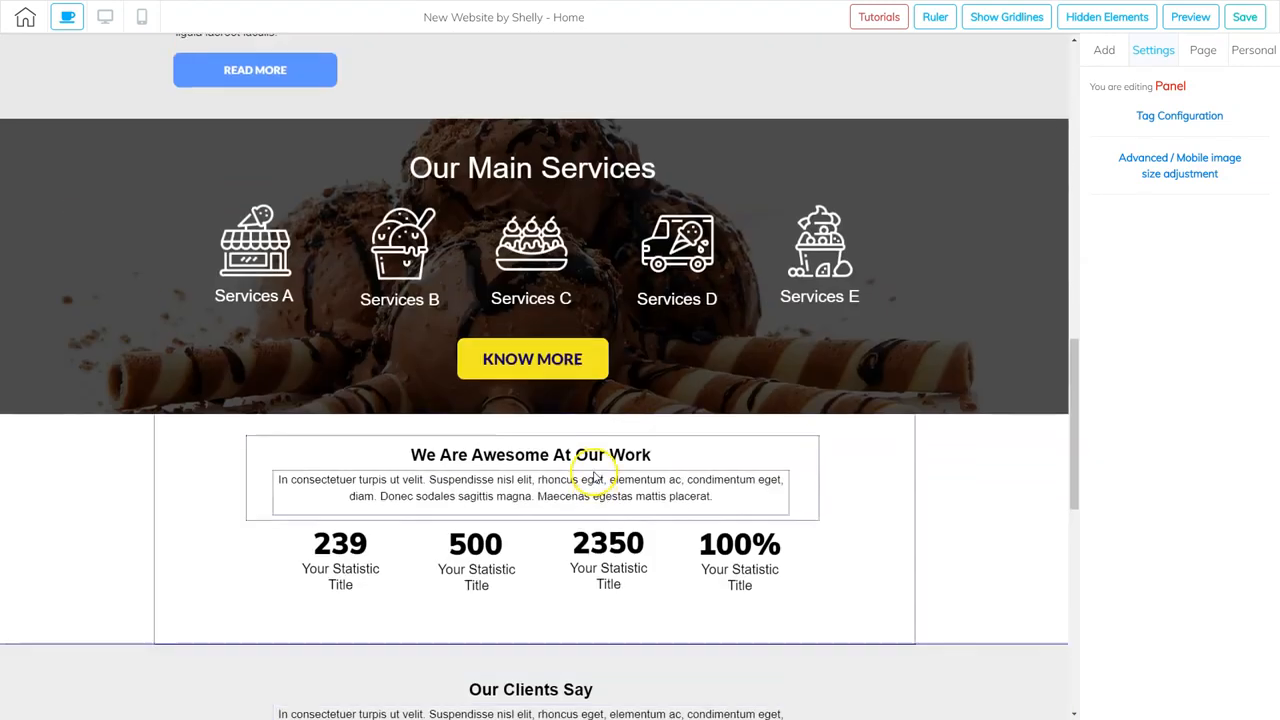
scroll(587, 494, "up", 4)
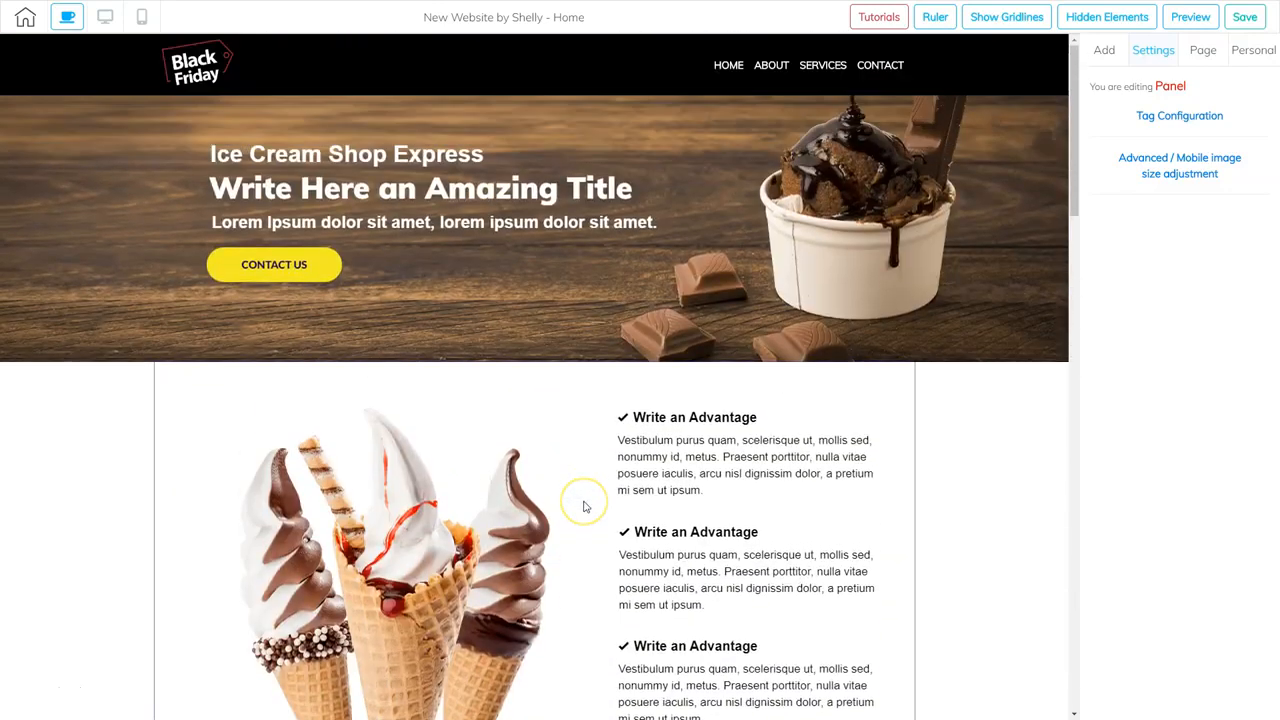
left_click(1243, 15)
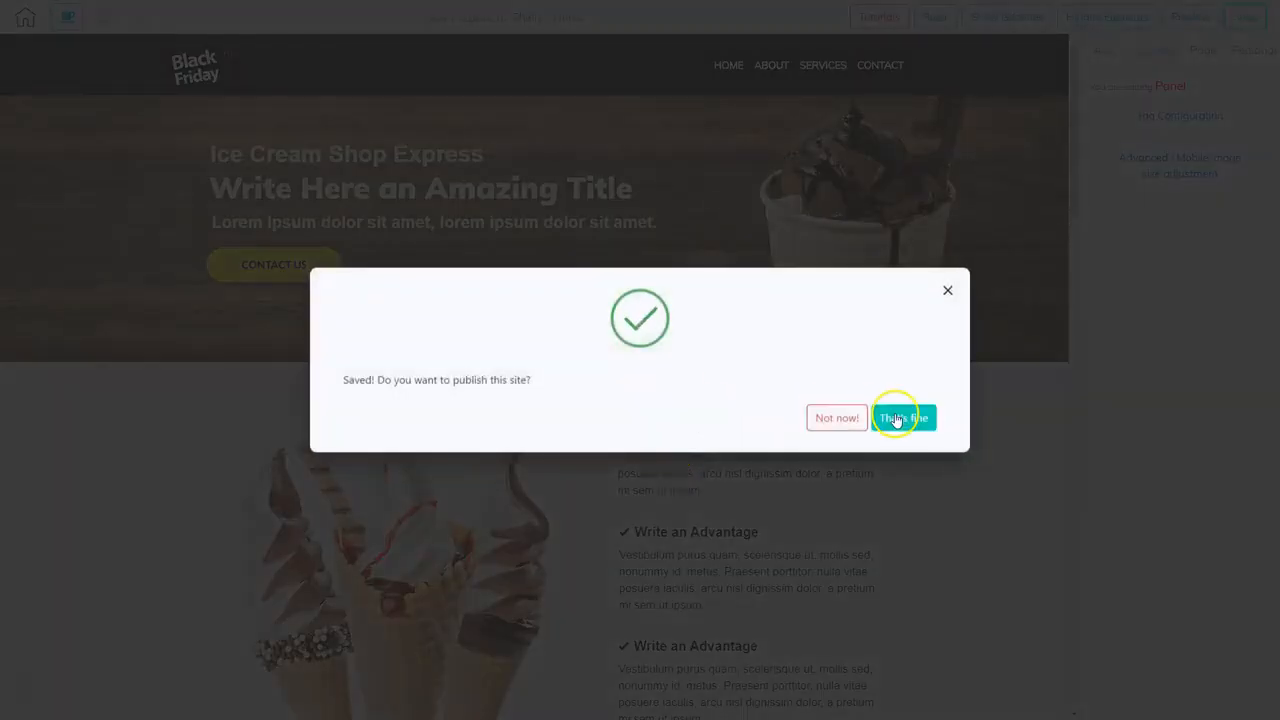
left_click(895, 416)
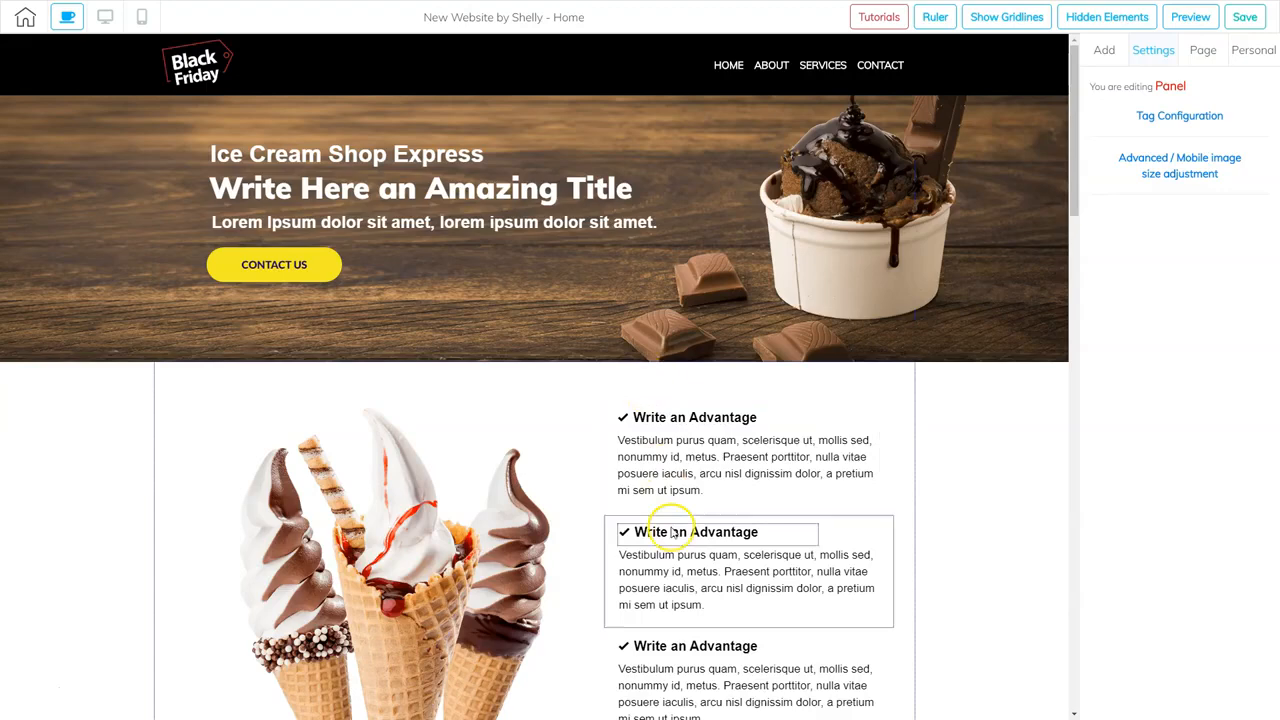
- Review the page's sections from the header banner down to the client testimonials and return to the header
scroll(654, 451, "down", 6)
scroll(670, 530, "down", 7)
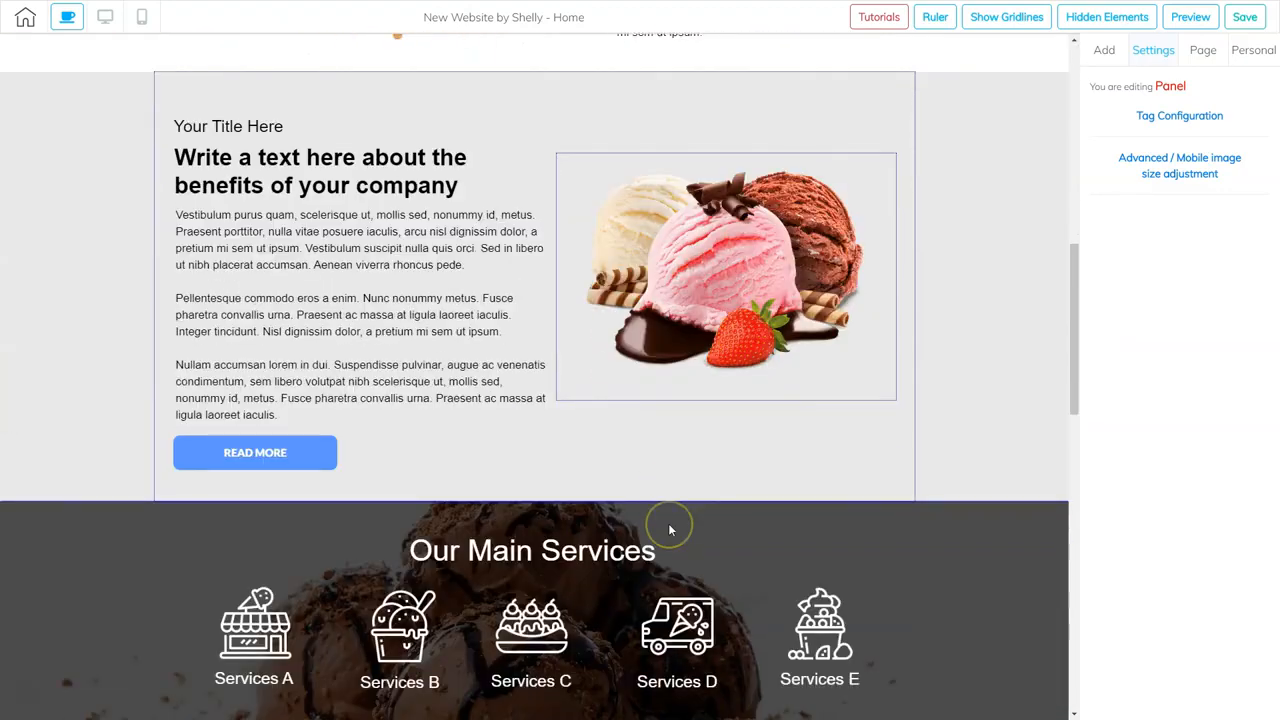
scroll(670, 530, "down", 1)
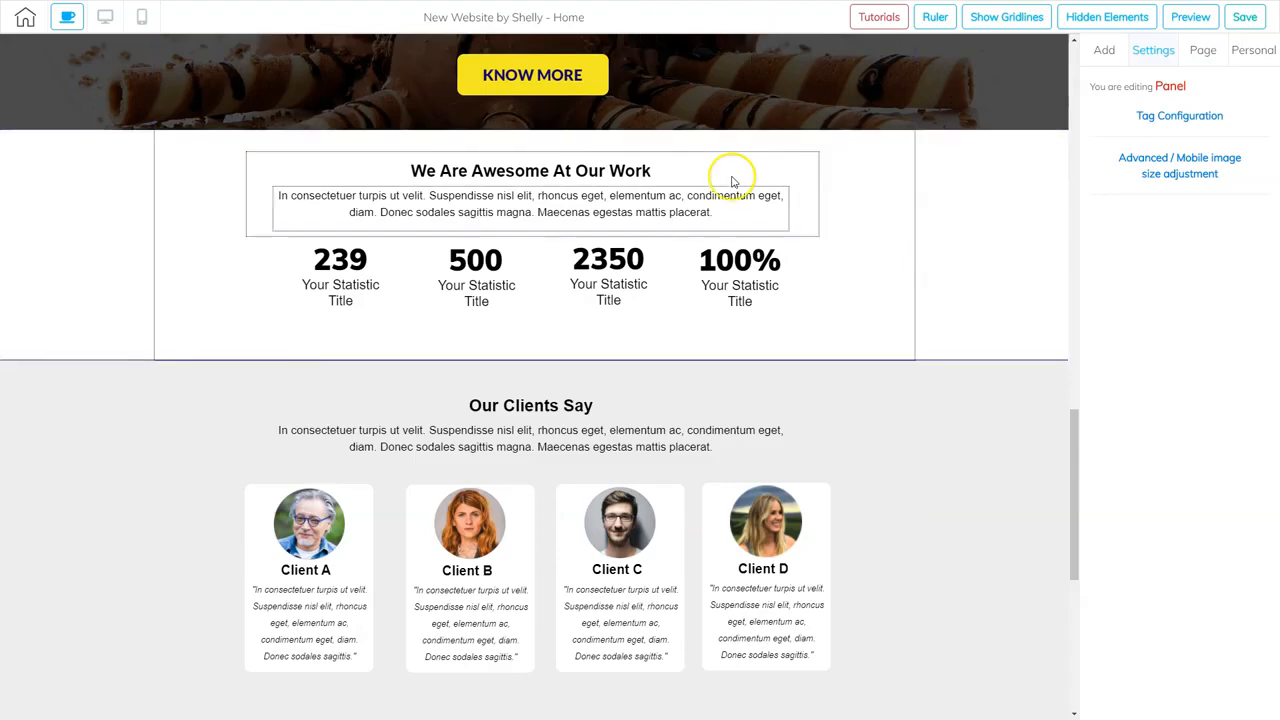
scroll(706, 400, "up", 1)
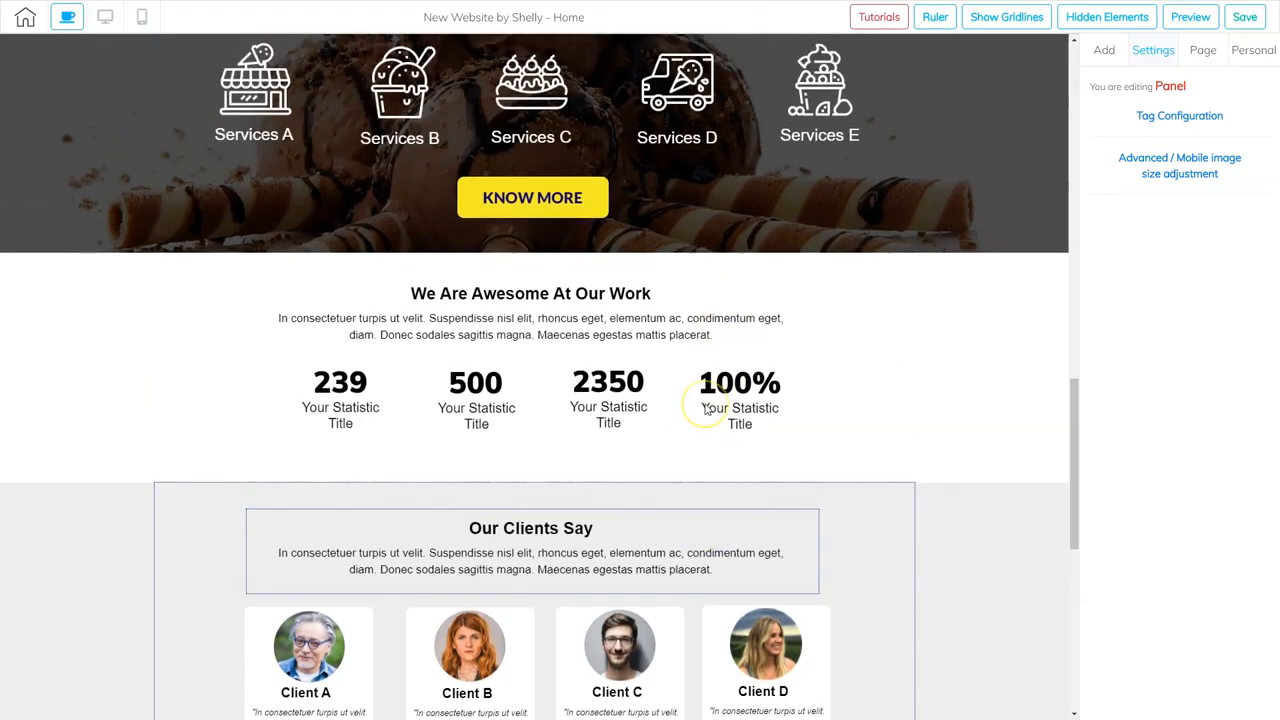
scroll(706, 408, "up", 6)
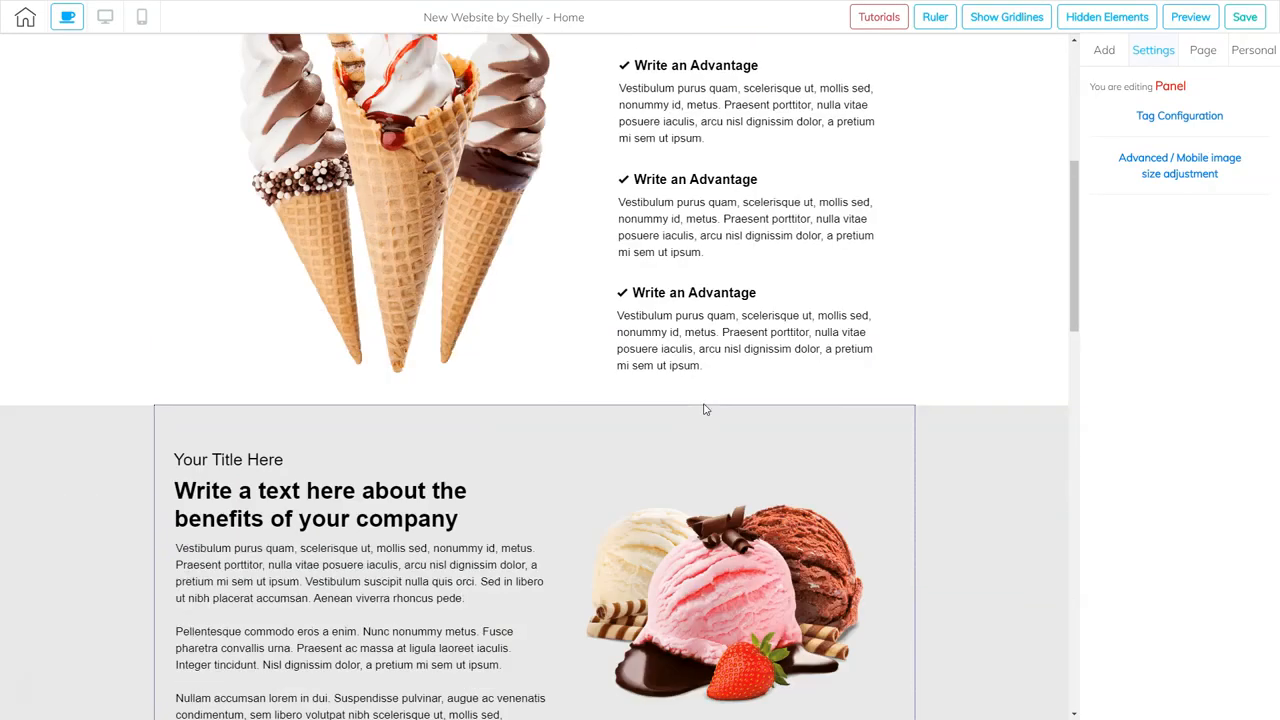
scroll(704, 409, "up", 4)
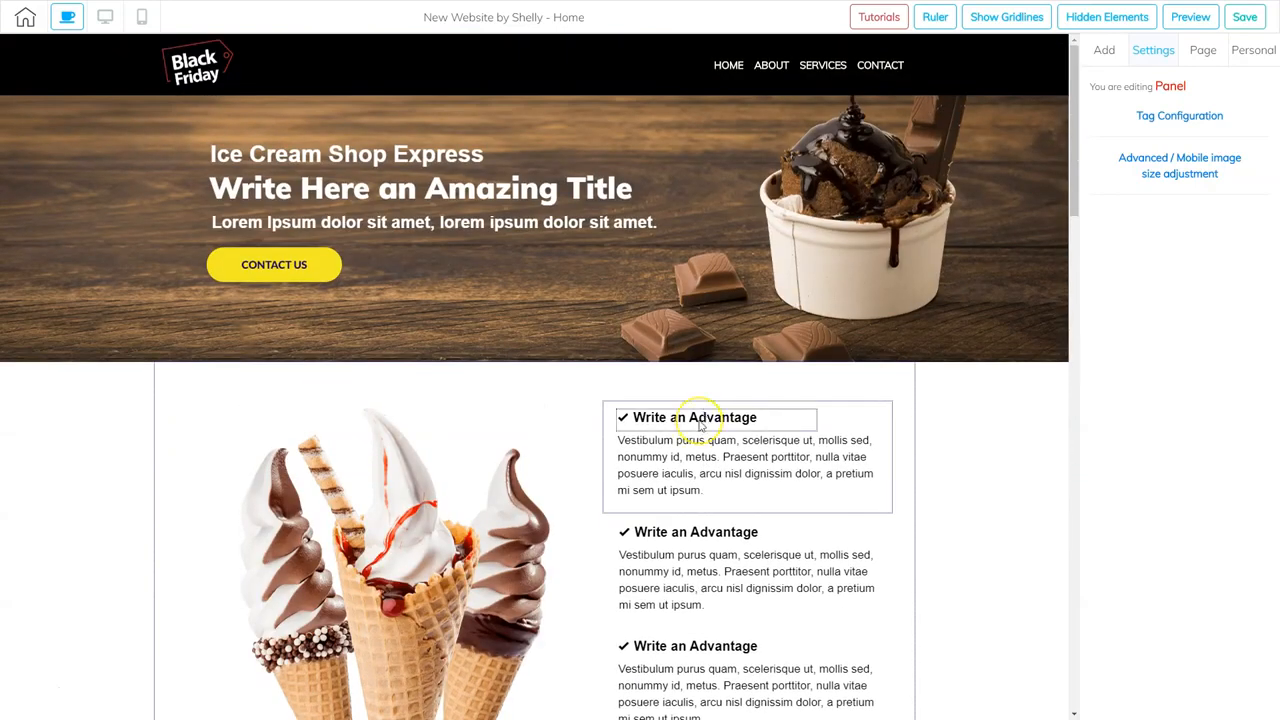